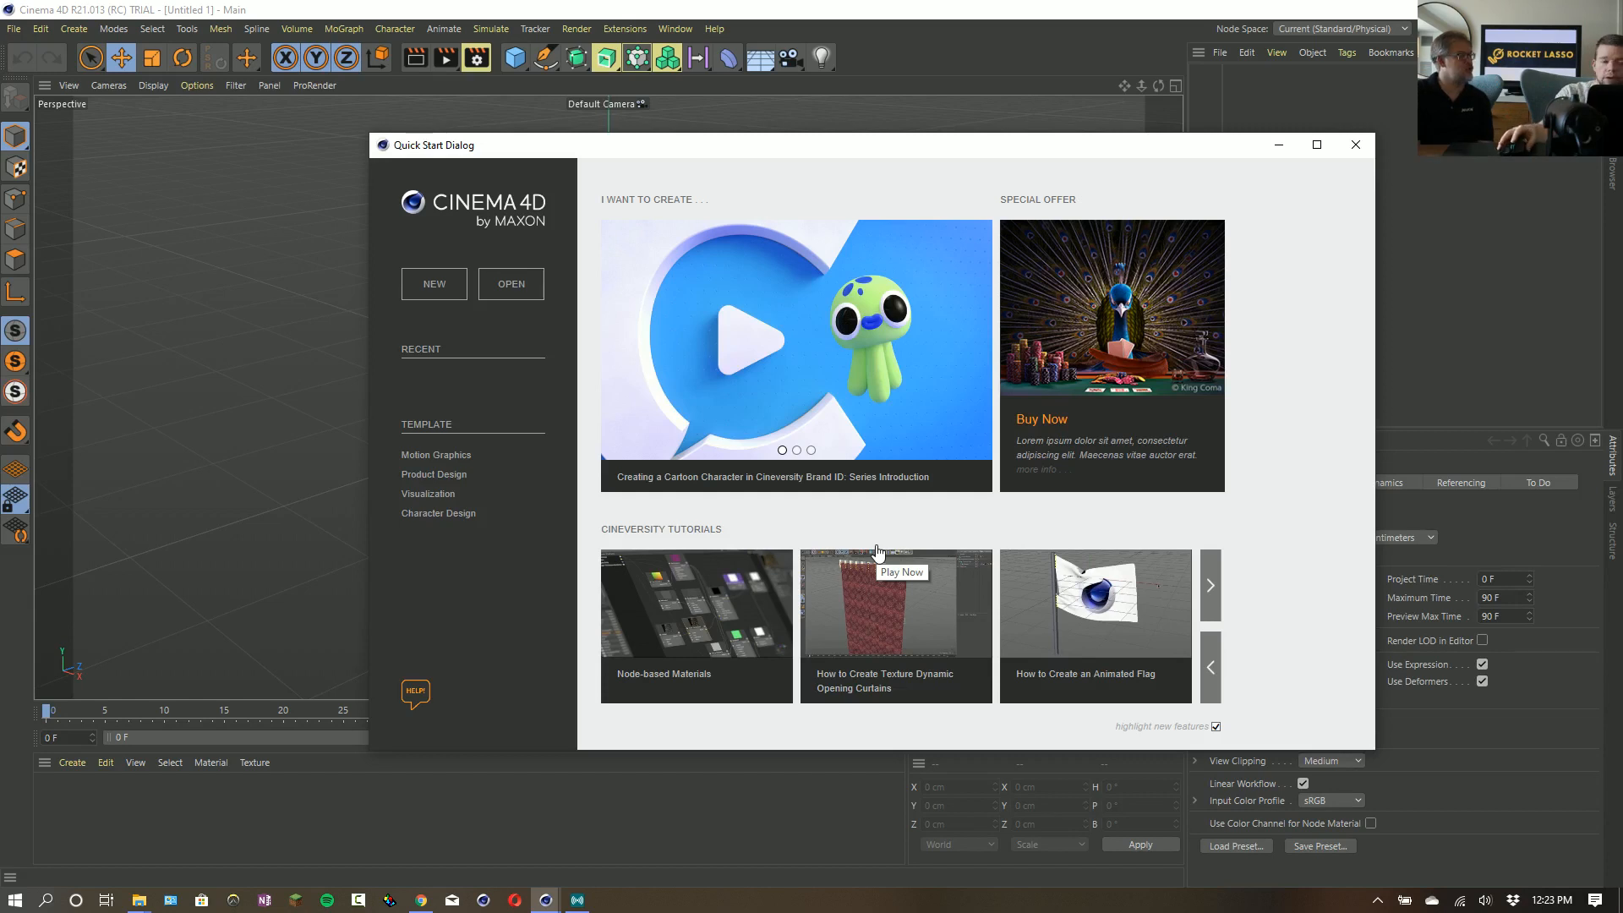
- Close the Quick Start Dialog to reach the empty project
{"action": "left_click", "coordinate": [1118, 42]}
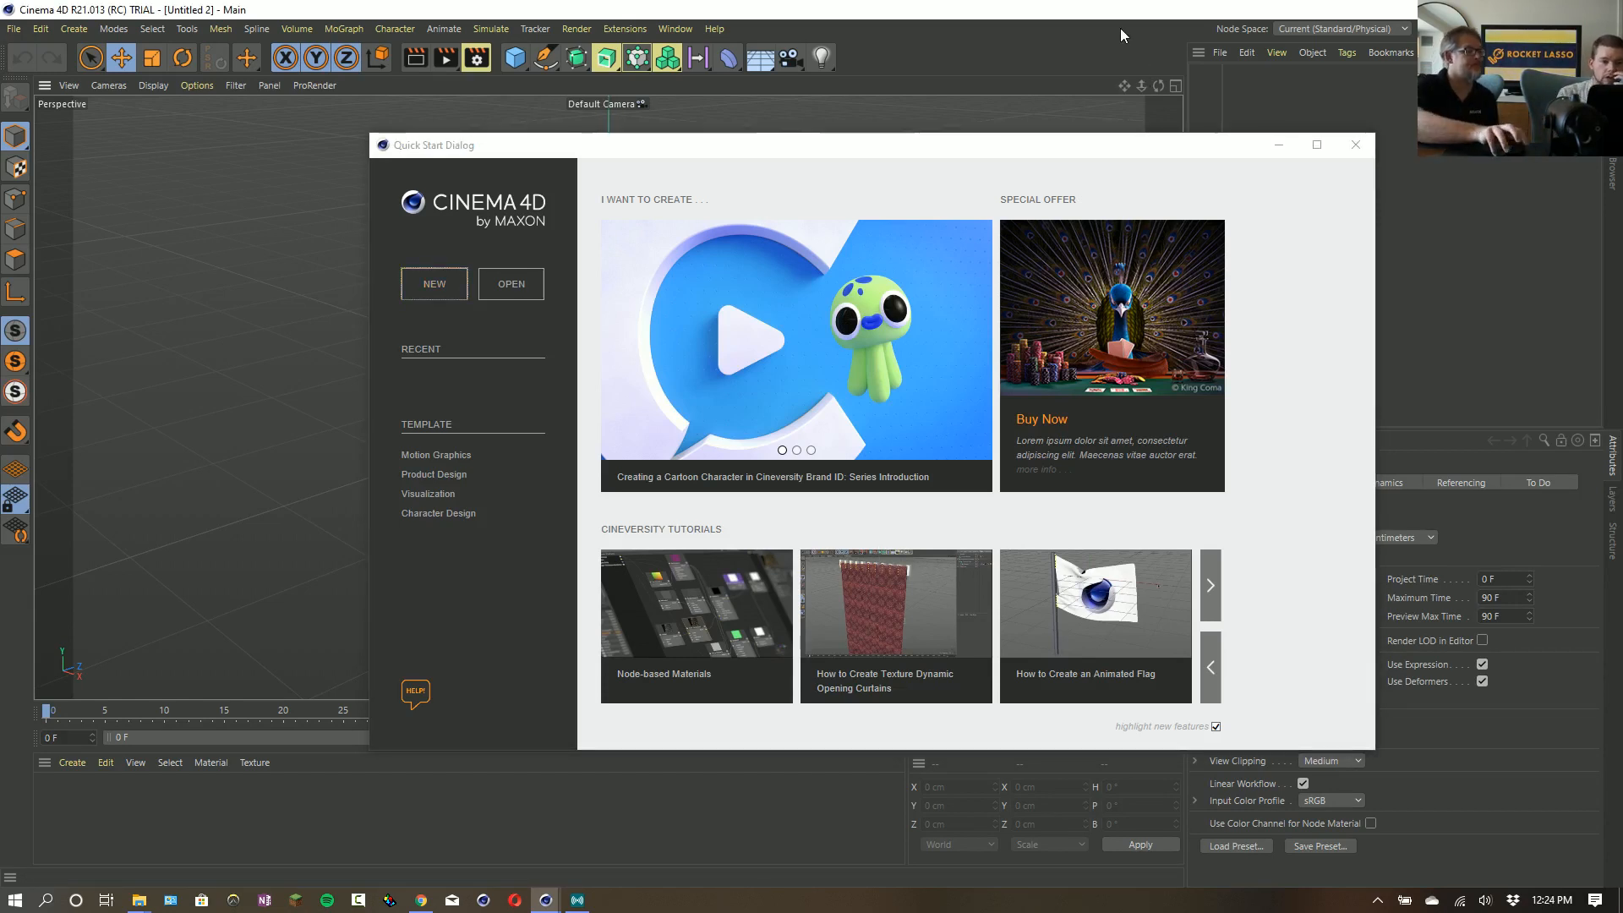
{"action": "left_click", "coordinate": [1355, 145]}
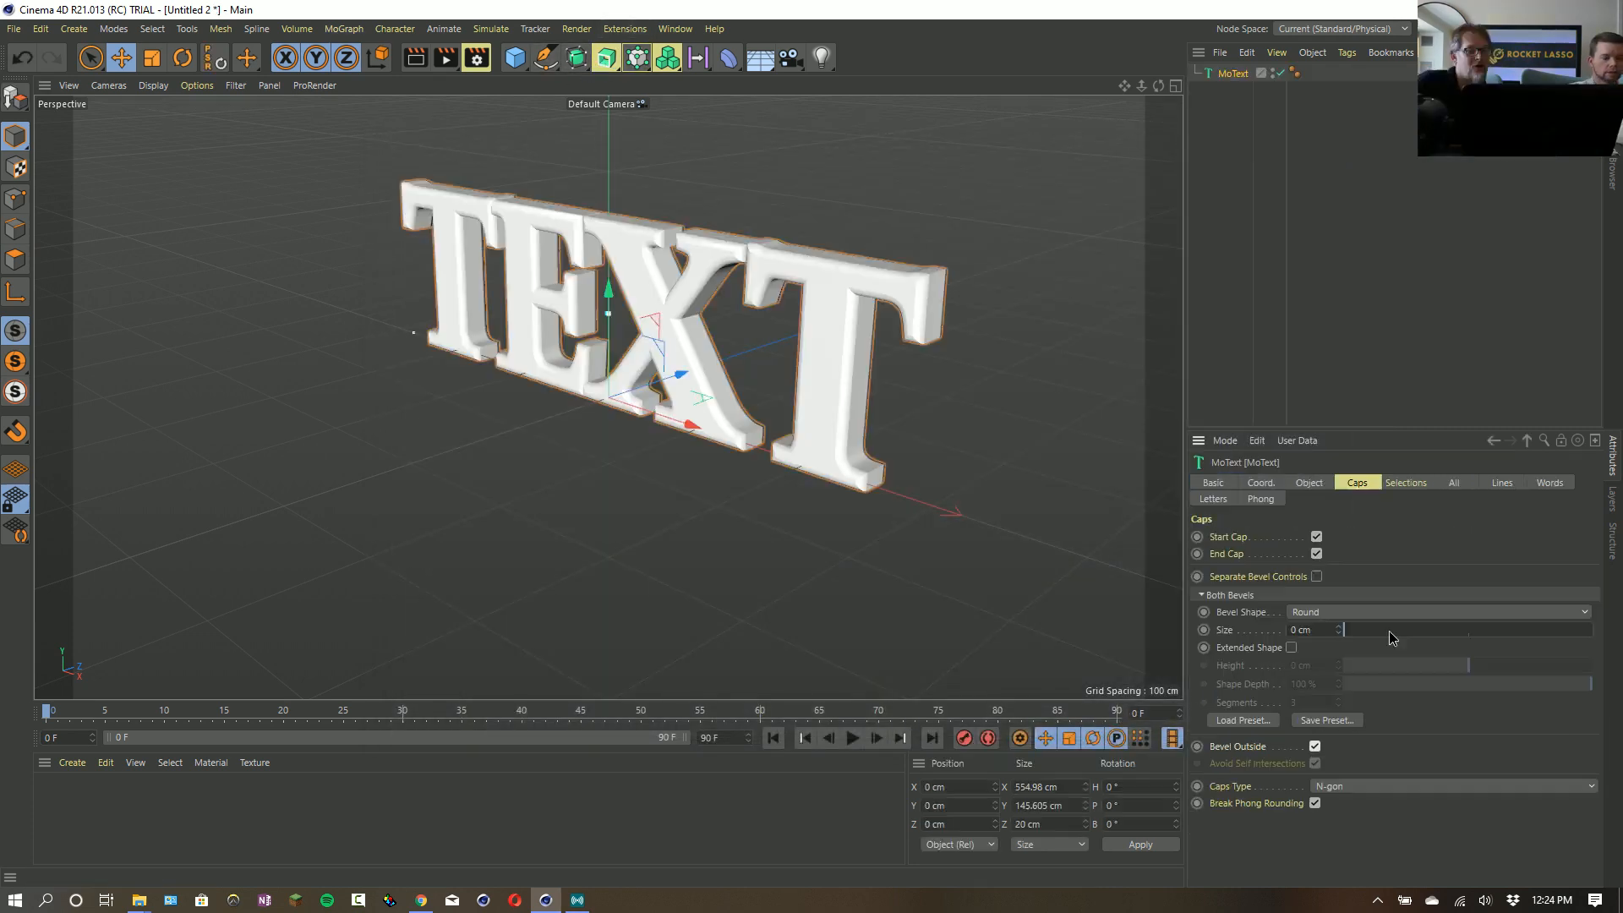
- Give a new MoText object a round cap bevel of 10 cm with Bevel Outside turned off
{"action": "left_click_drag", "start_coordinate": [1391, 634], "coordinate": [1370, 630]}
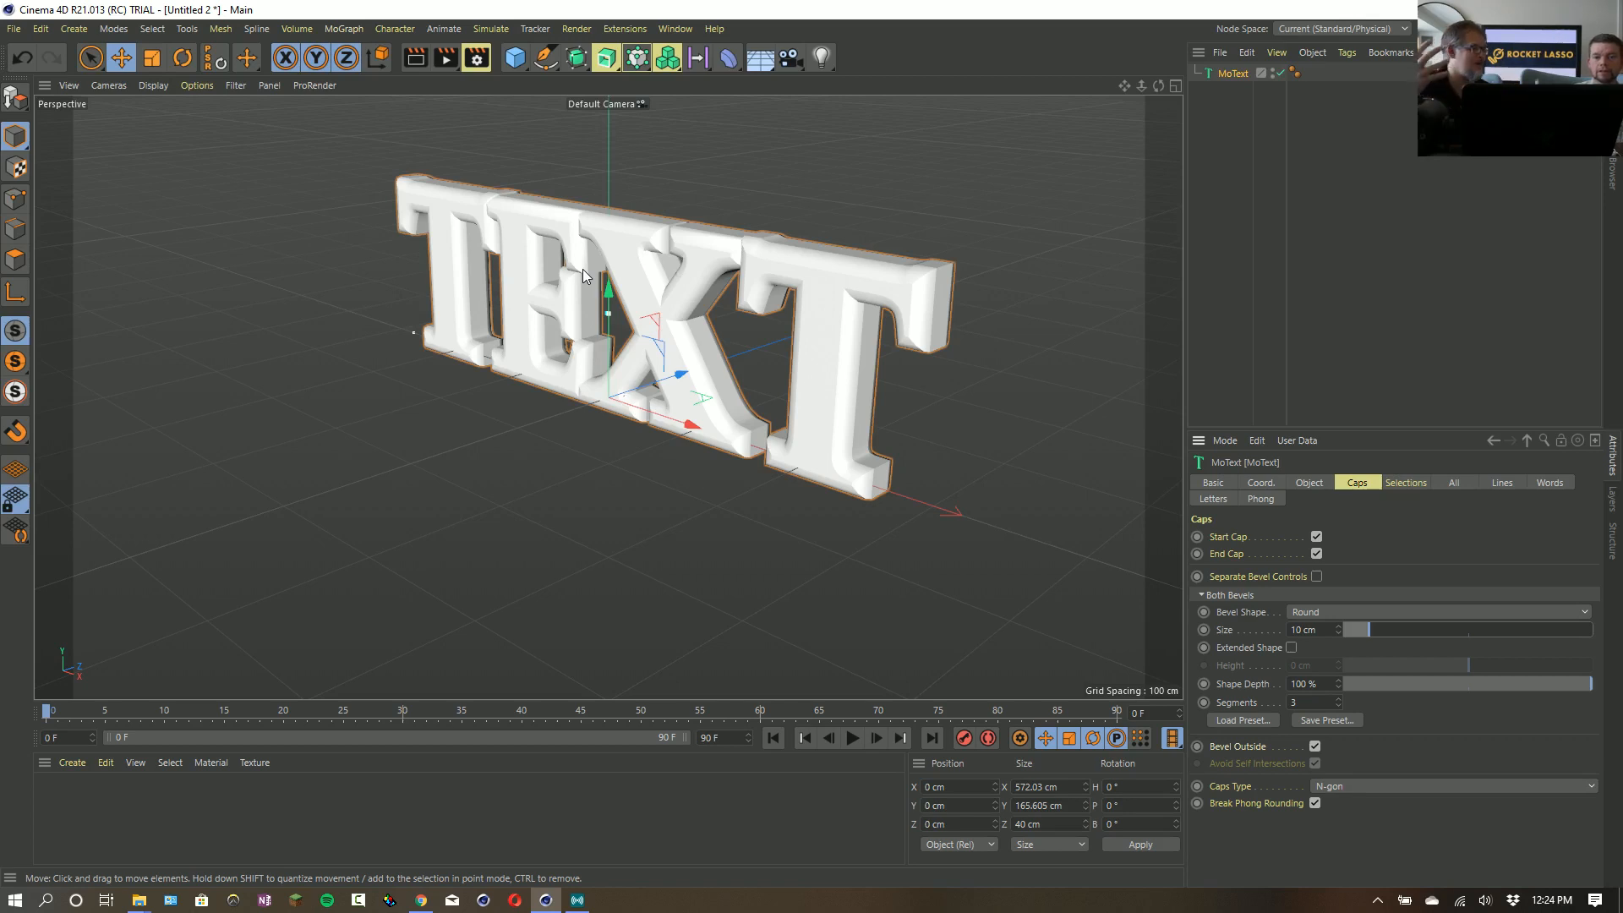
{"action": "scroll", "coordinate": [1025, 536], "scroll_direction": "up", "scroll_amount": 1}
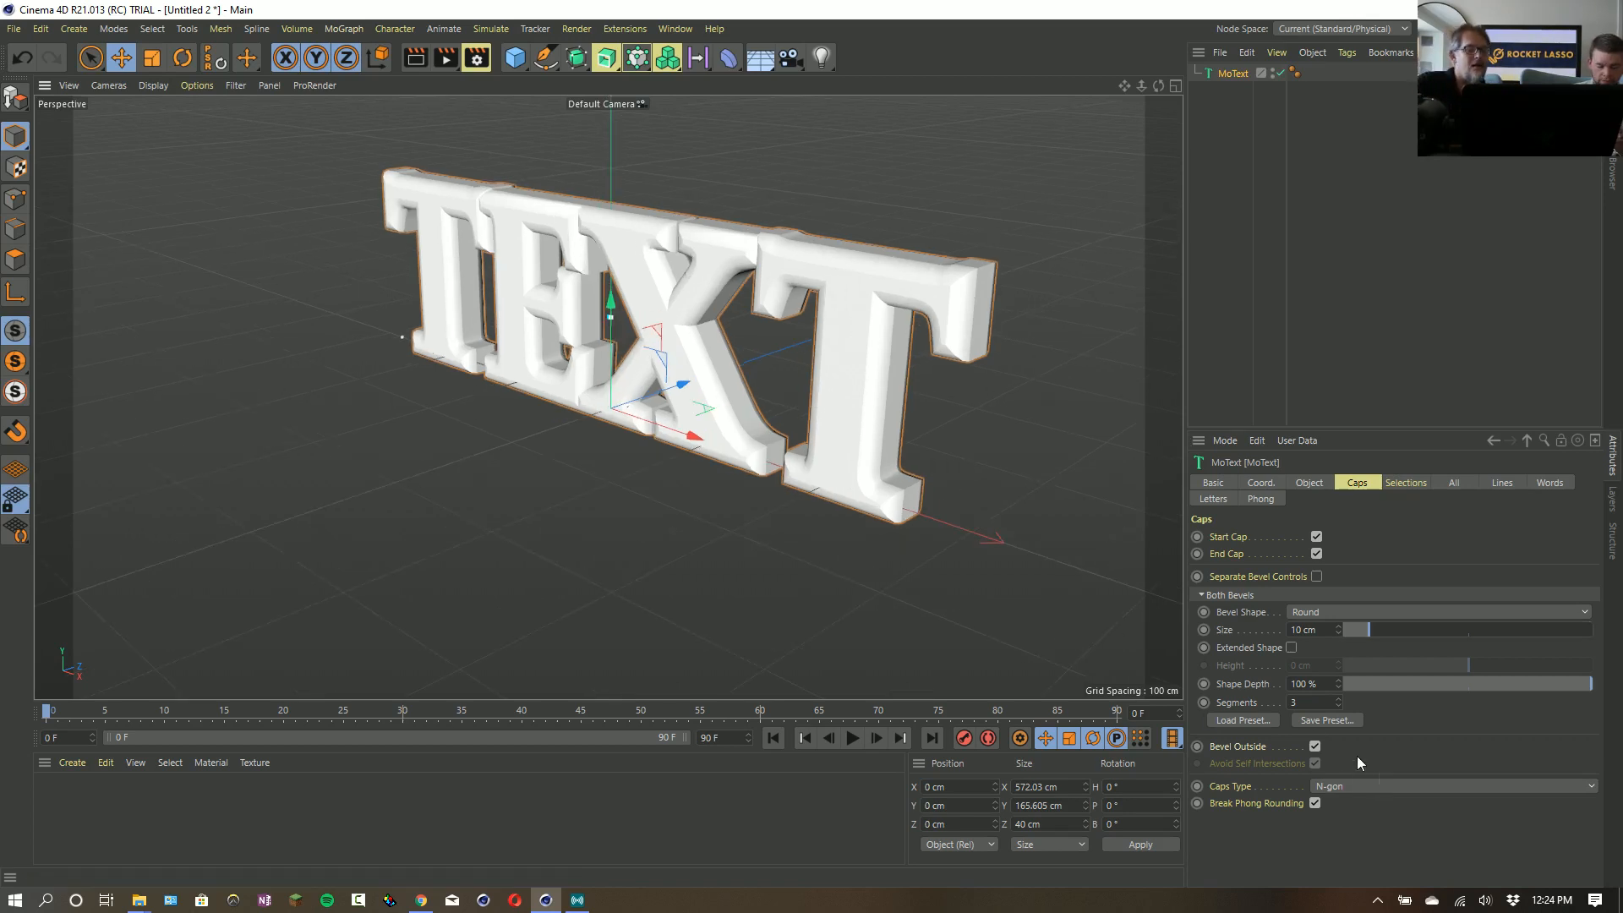
{"action": "left_click", "coordinate": [1316, 745]}
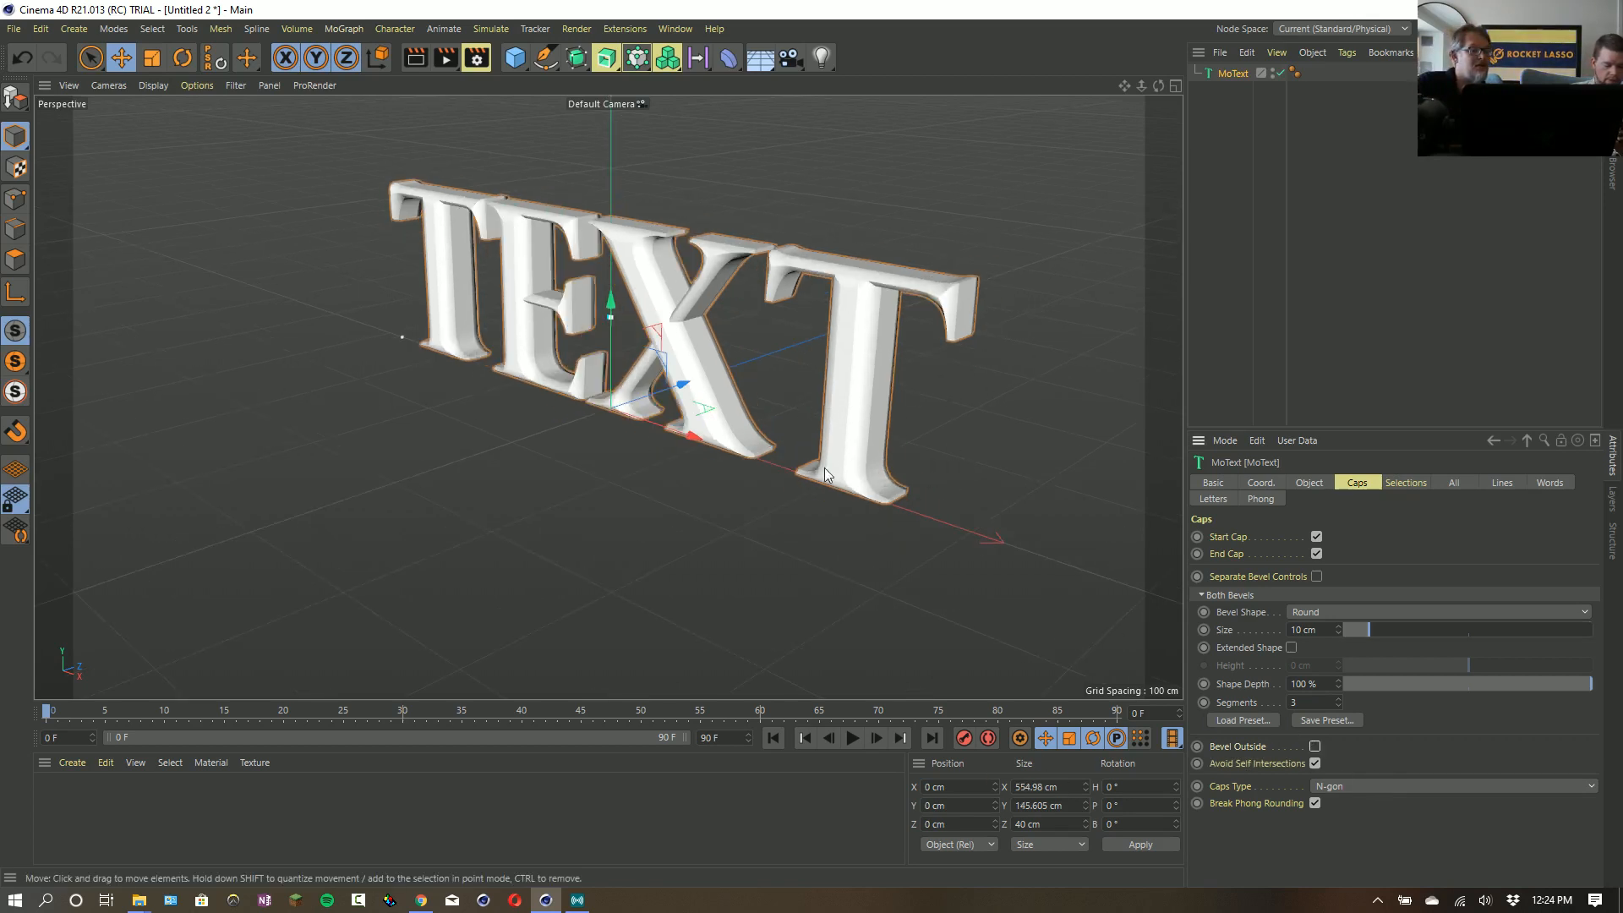
{"action": "scroll", "coordinate": [712, 337], "scroll_direction": "up", "scroll_amount": 3}
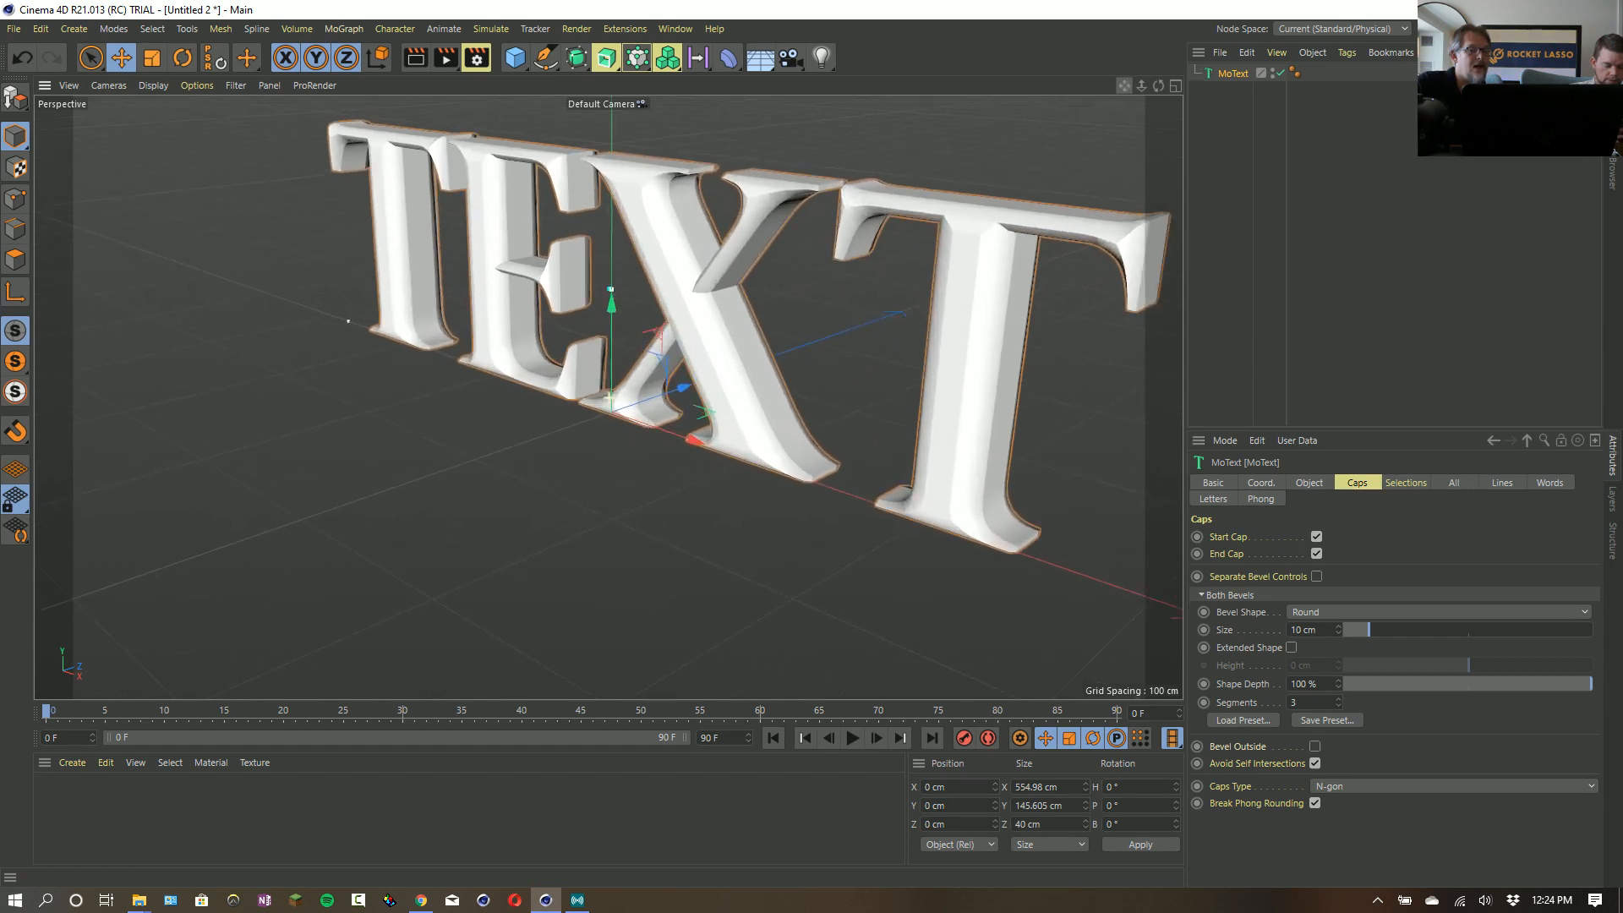
{"action": "left_click_drag", "start_coordinate": [1158, 85], "coordinate": [1125, 93]}
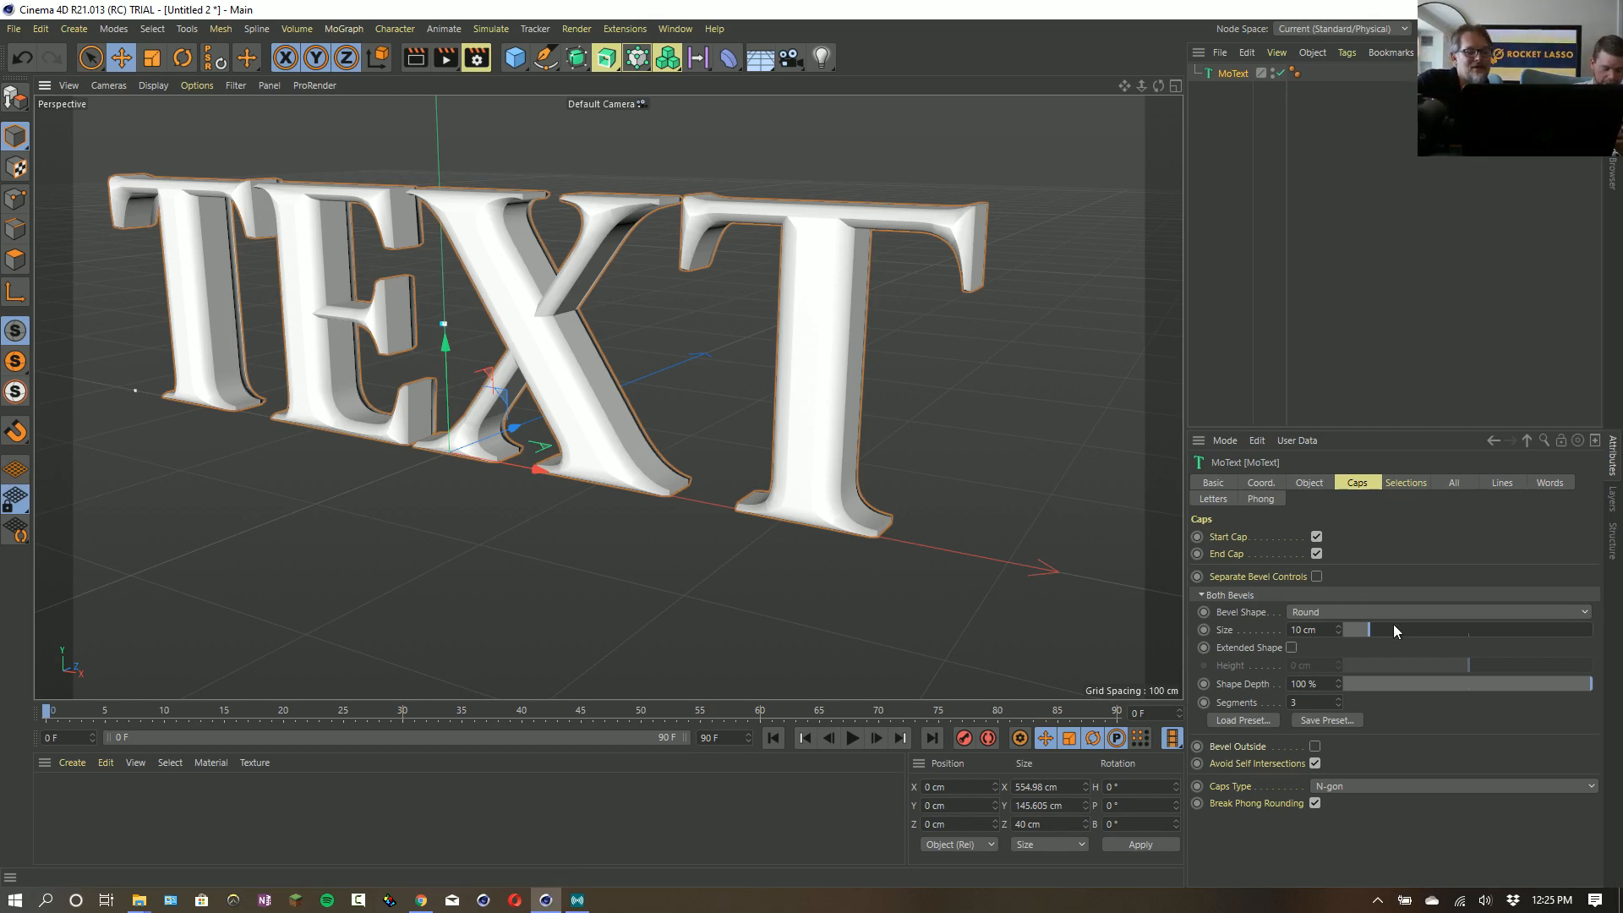
- Try a 16.1 cm bevel size on the text and briefly switch Separate Bevel Controls on and off
{"action": "left_click_drag", "start_coordinate": [1437, 630], "coordinate": [1384, 631]}
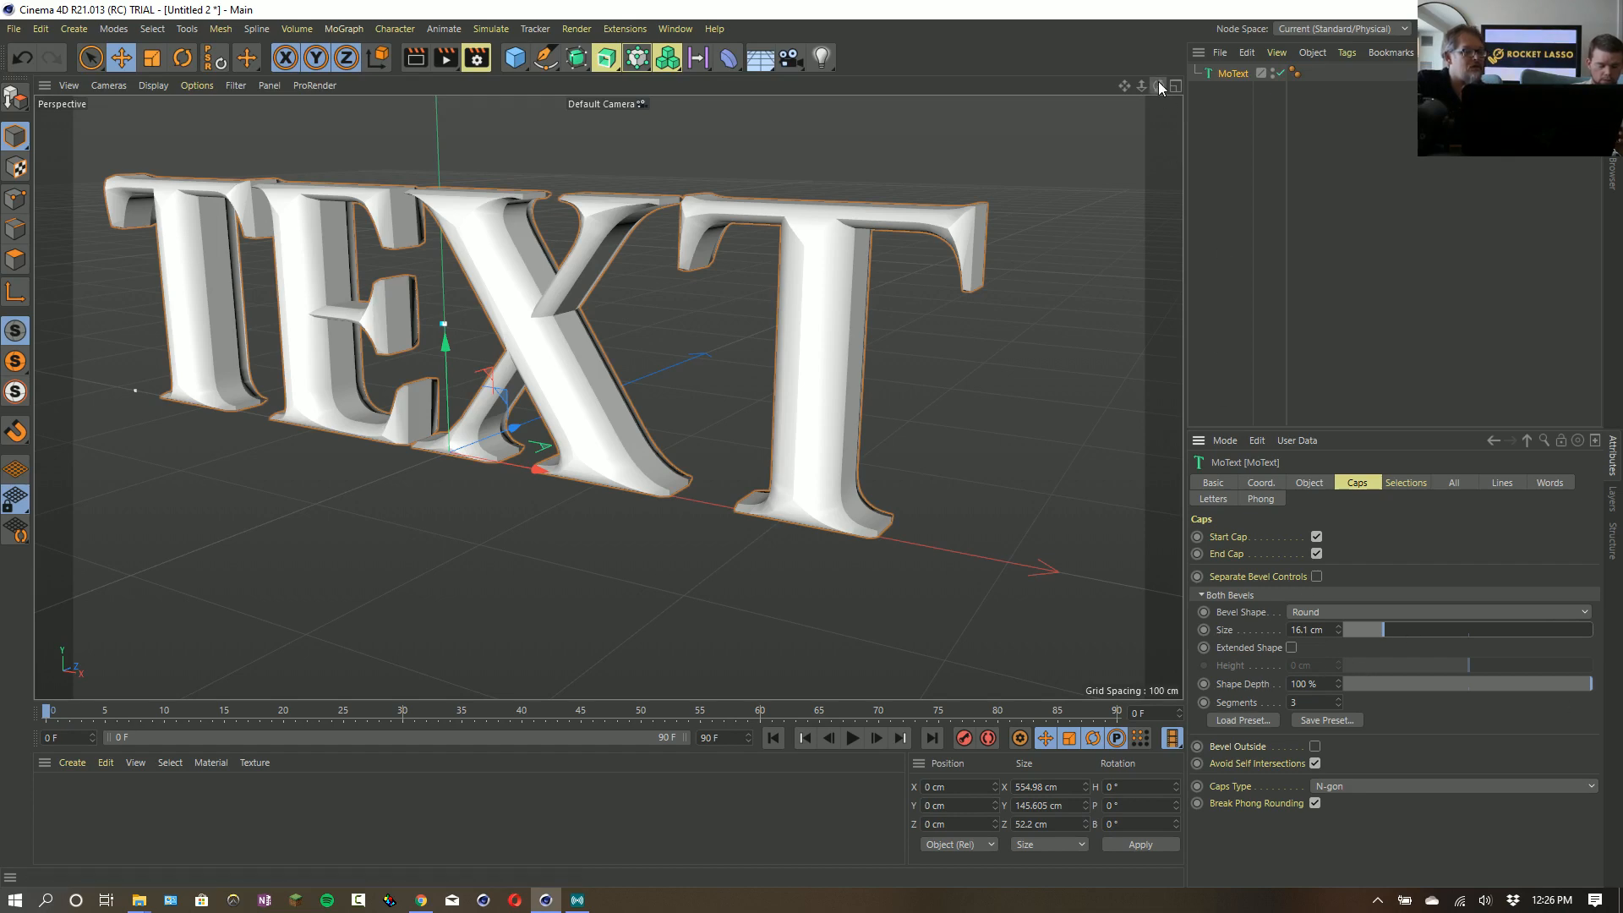
{"action": "mouse_move", "coordinate": [1158, 85]}
{"action": "left_mouse_down"}
{"action": "mouse_move", "coordinate": [907, 87]}
{"action": "mouse_move", "coordinate": [1158, 85]}
{"action": "left_mouse_up"}
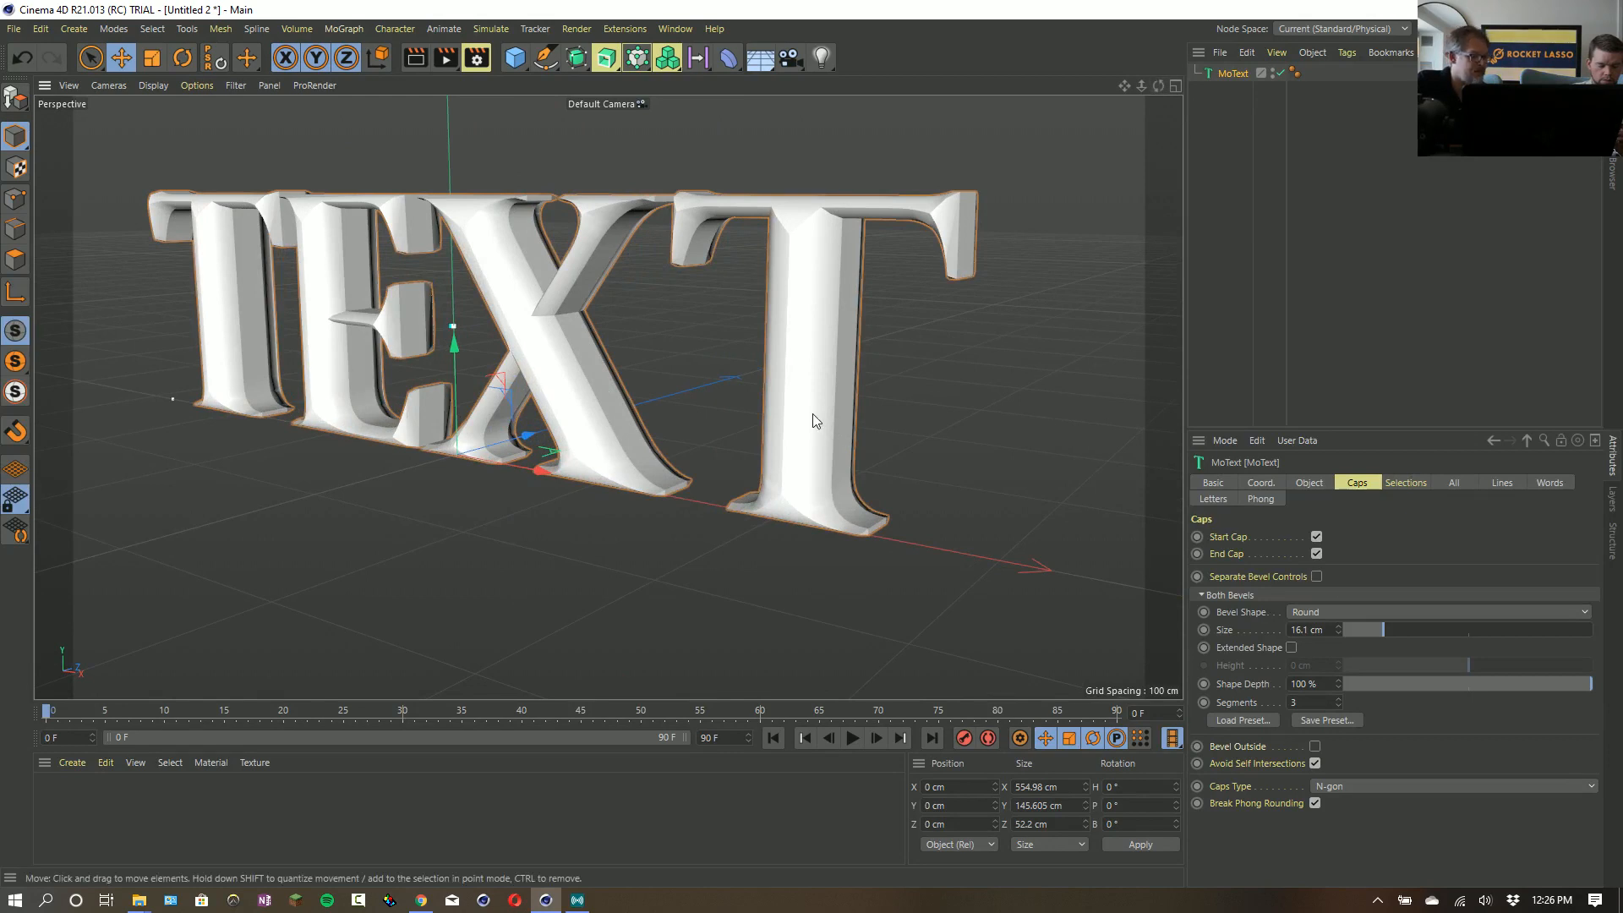
{"action": "left_click", "coordinate": [1317, 577]}
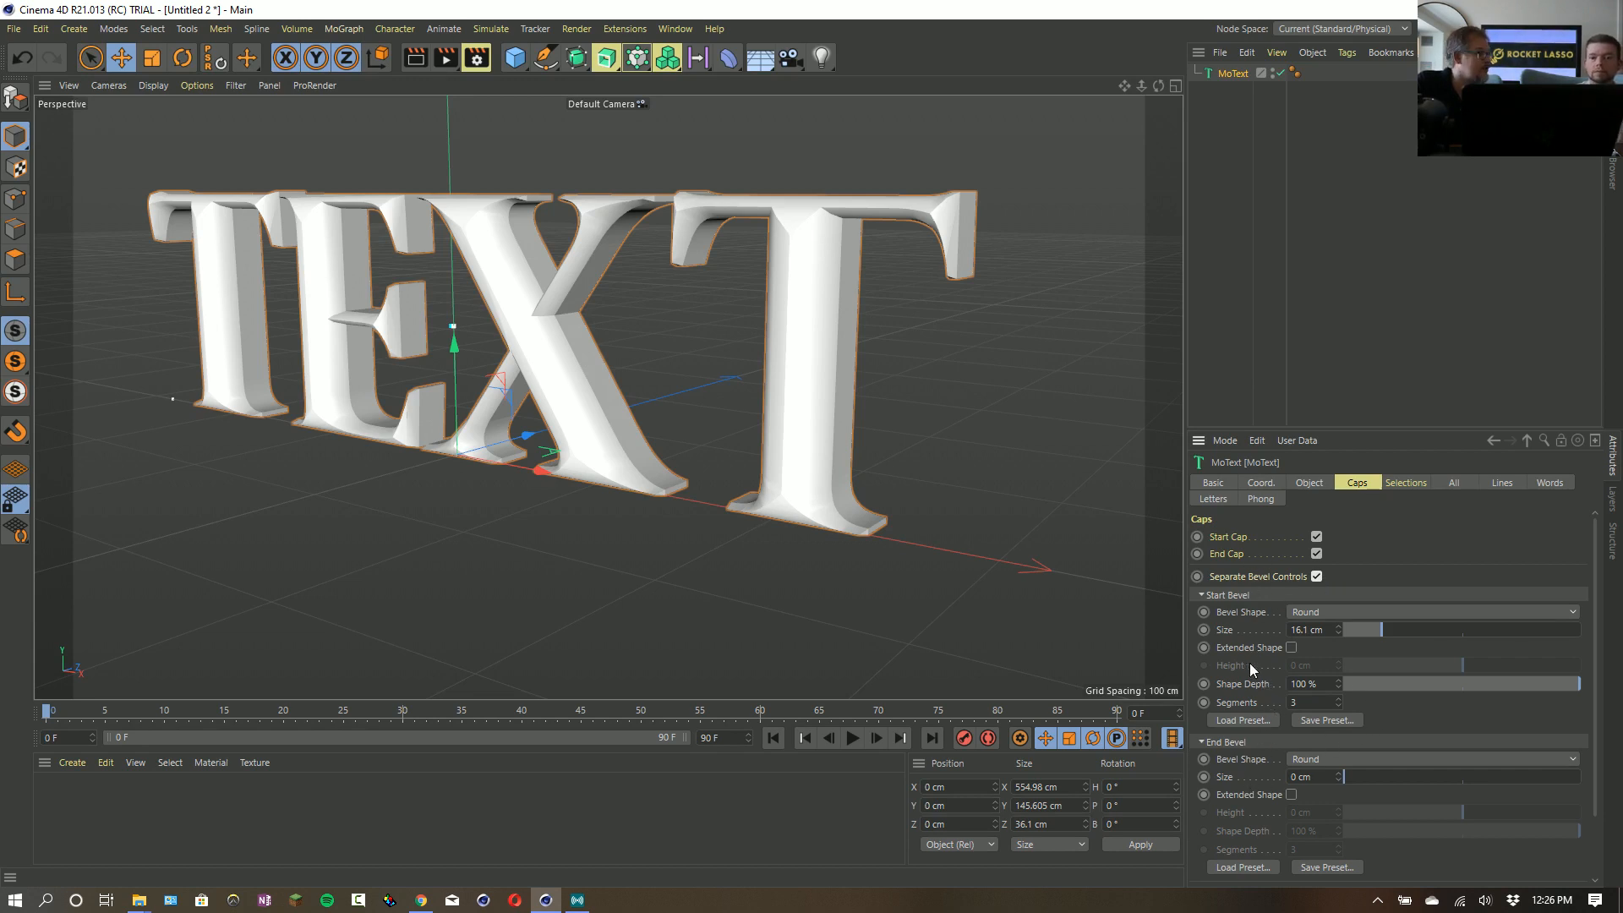
{"action": "left_click", "coordinate": [1316, 576]}
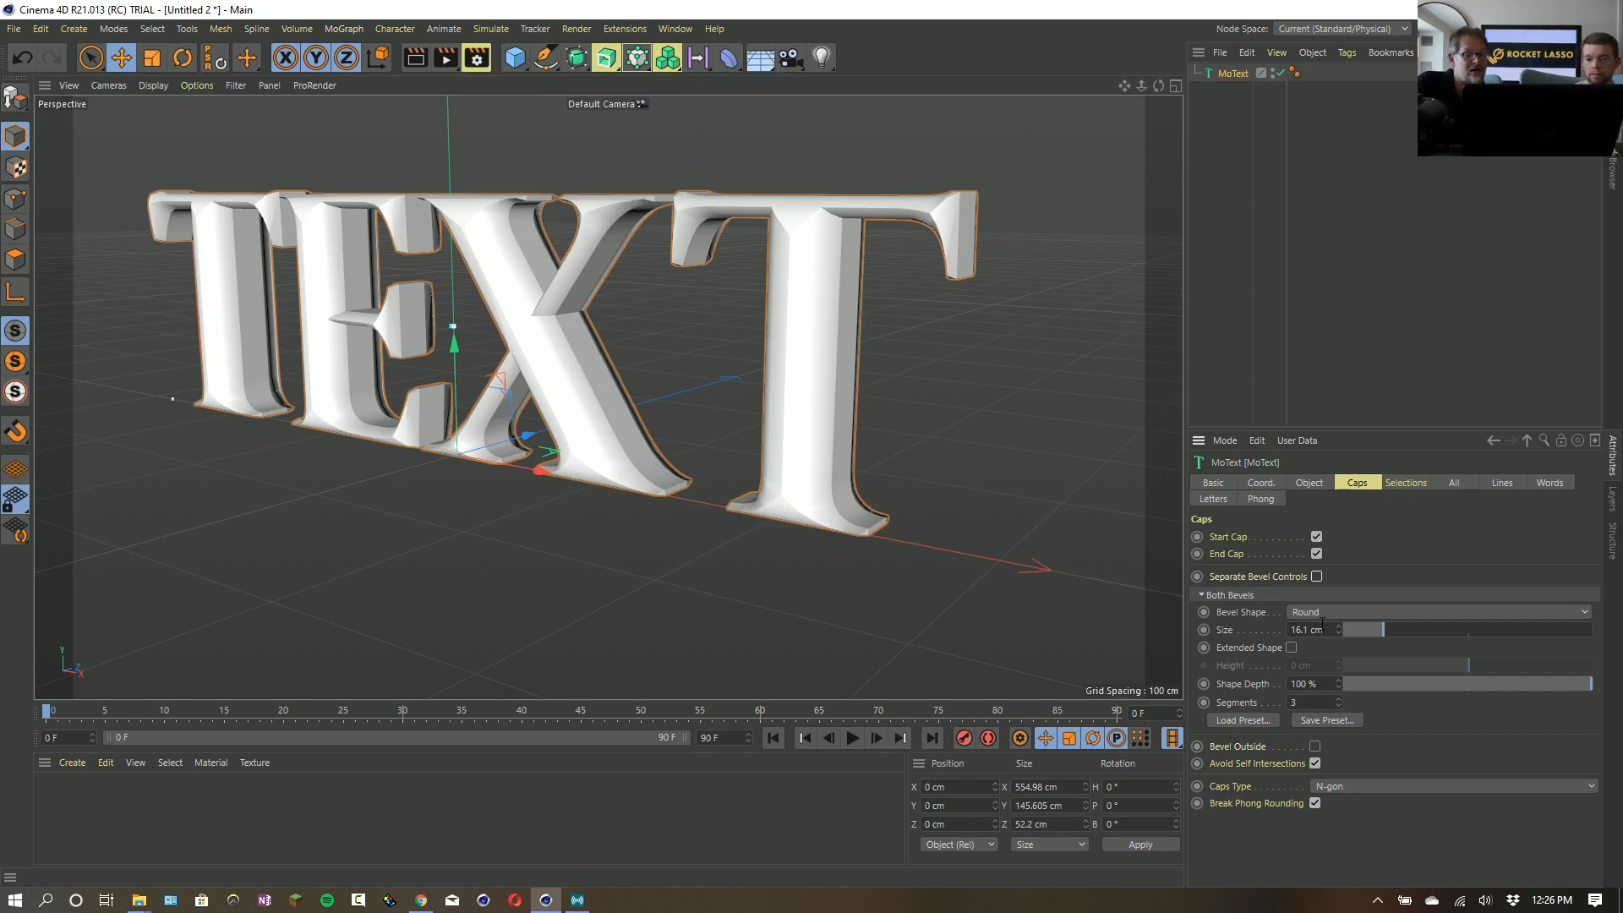
- Reduce the text's bevel size to 7.63 cm and test its shape depth, ending at 100 %
{"action": "mouse_move", "coordinate": [1387, 634]}
{"action": "left_mouse_down"}
{"action": "mouse_move", "coordinate": [1424, 637]}
{"action": "mouse_move", "coordinate": [1364, 629]}
{"action": "left_mouse_up"}
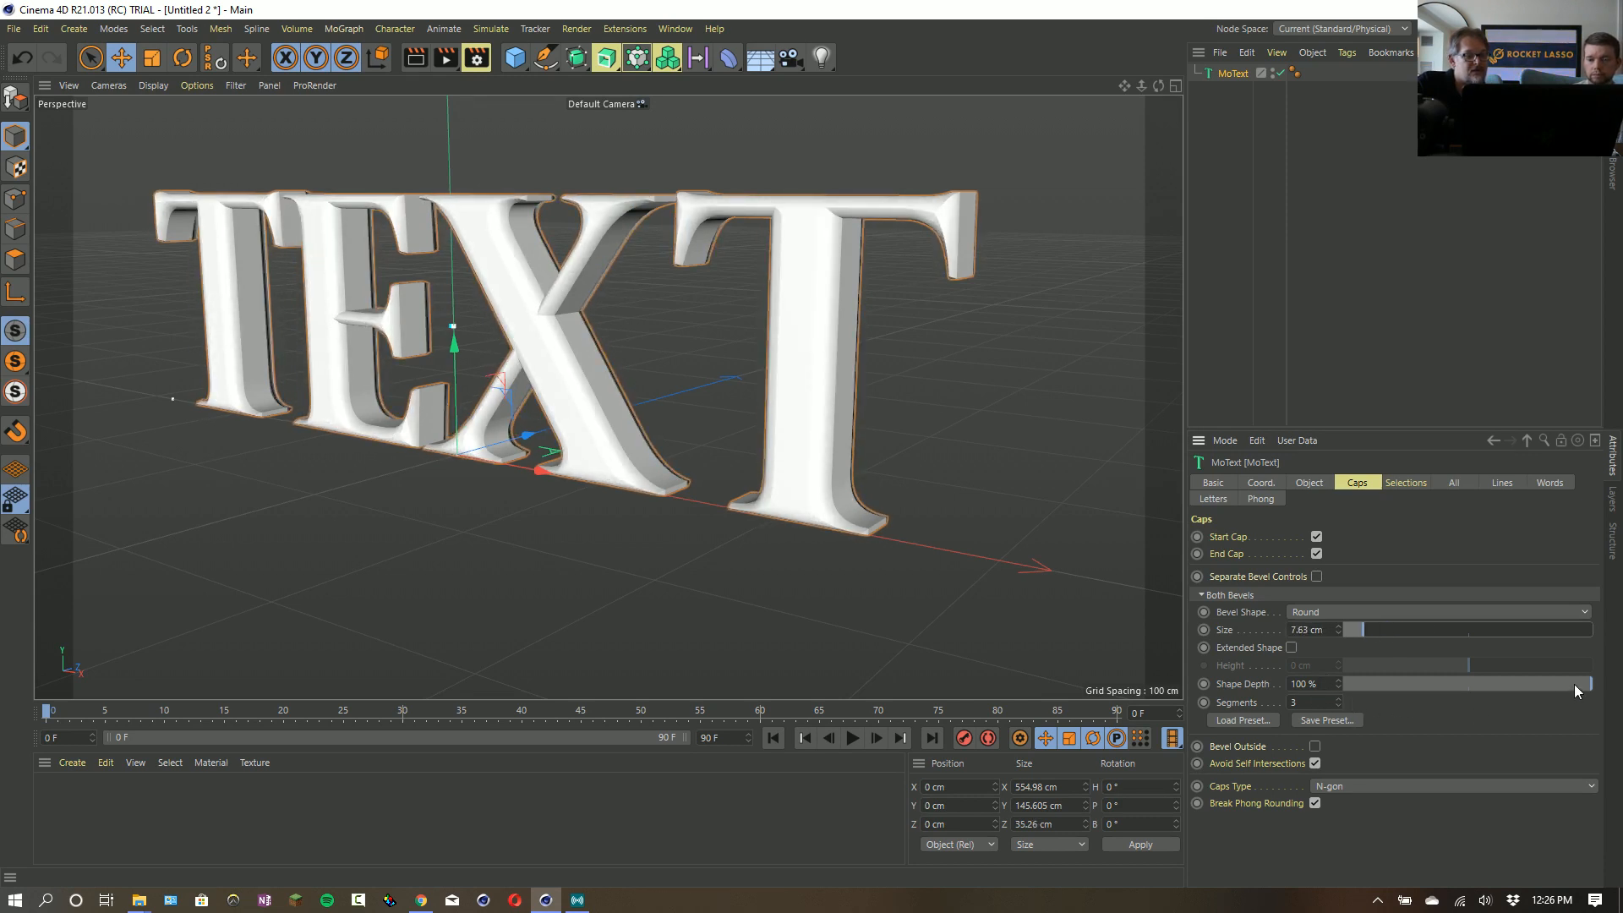
{"action": "left_click_drag", "start_coordinate": [1574, 684], "coordinate": [1619, 712]}
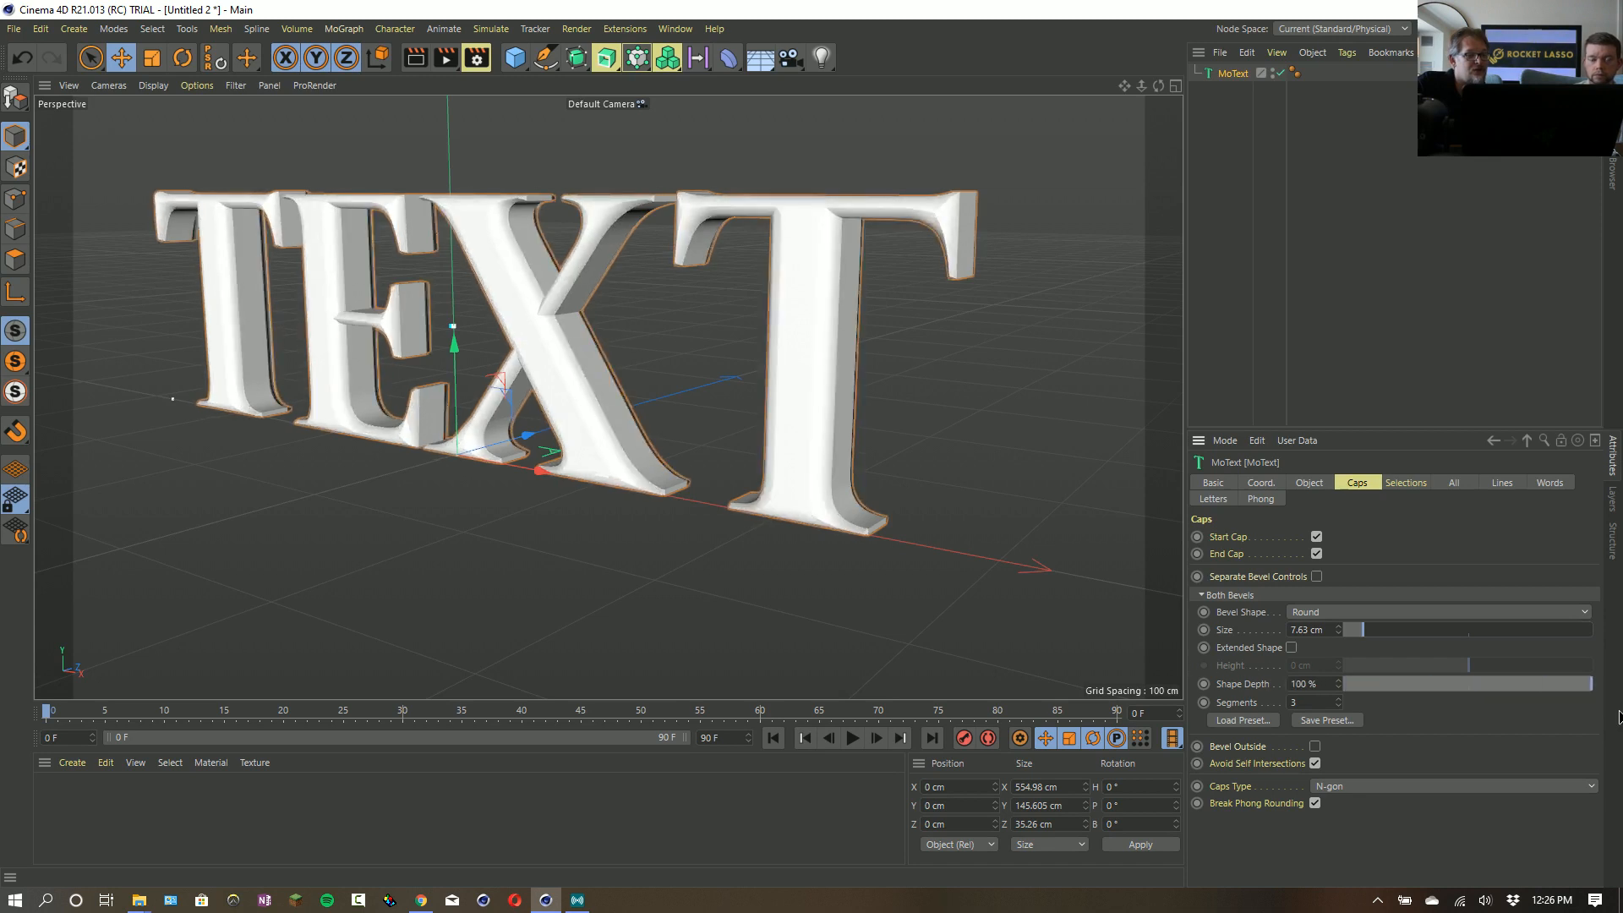
- Try an extended bevel shape with a height of 29.15 cm on the text
{"action": "left_click", "coordinate": [1291, 647]}
{"action": "left_click_drag", "start_coordinate": [1470, 667], "coordinate": [1504, 677]}
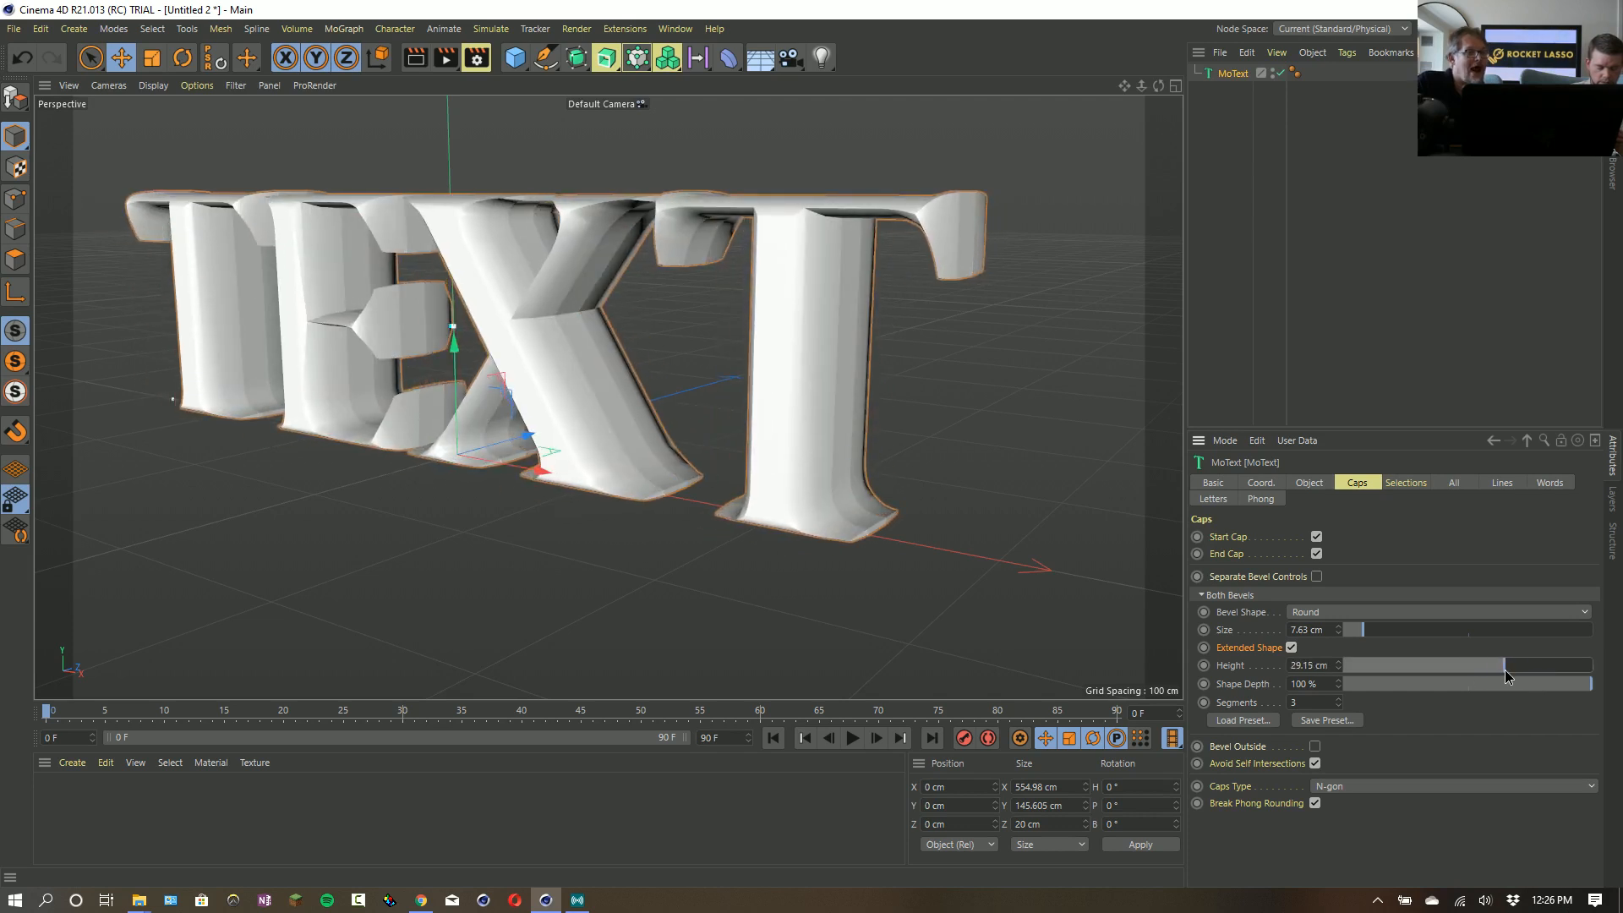
{"action": "left_click", "coordinate": [1292, 648]}
- Try the Curve bevel shape with added profile points that form a wavy bevel contour
{"action": "left_click", "coordinate": [1384, 612]}
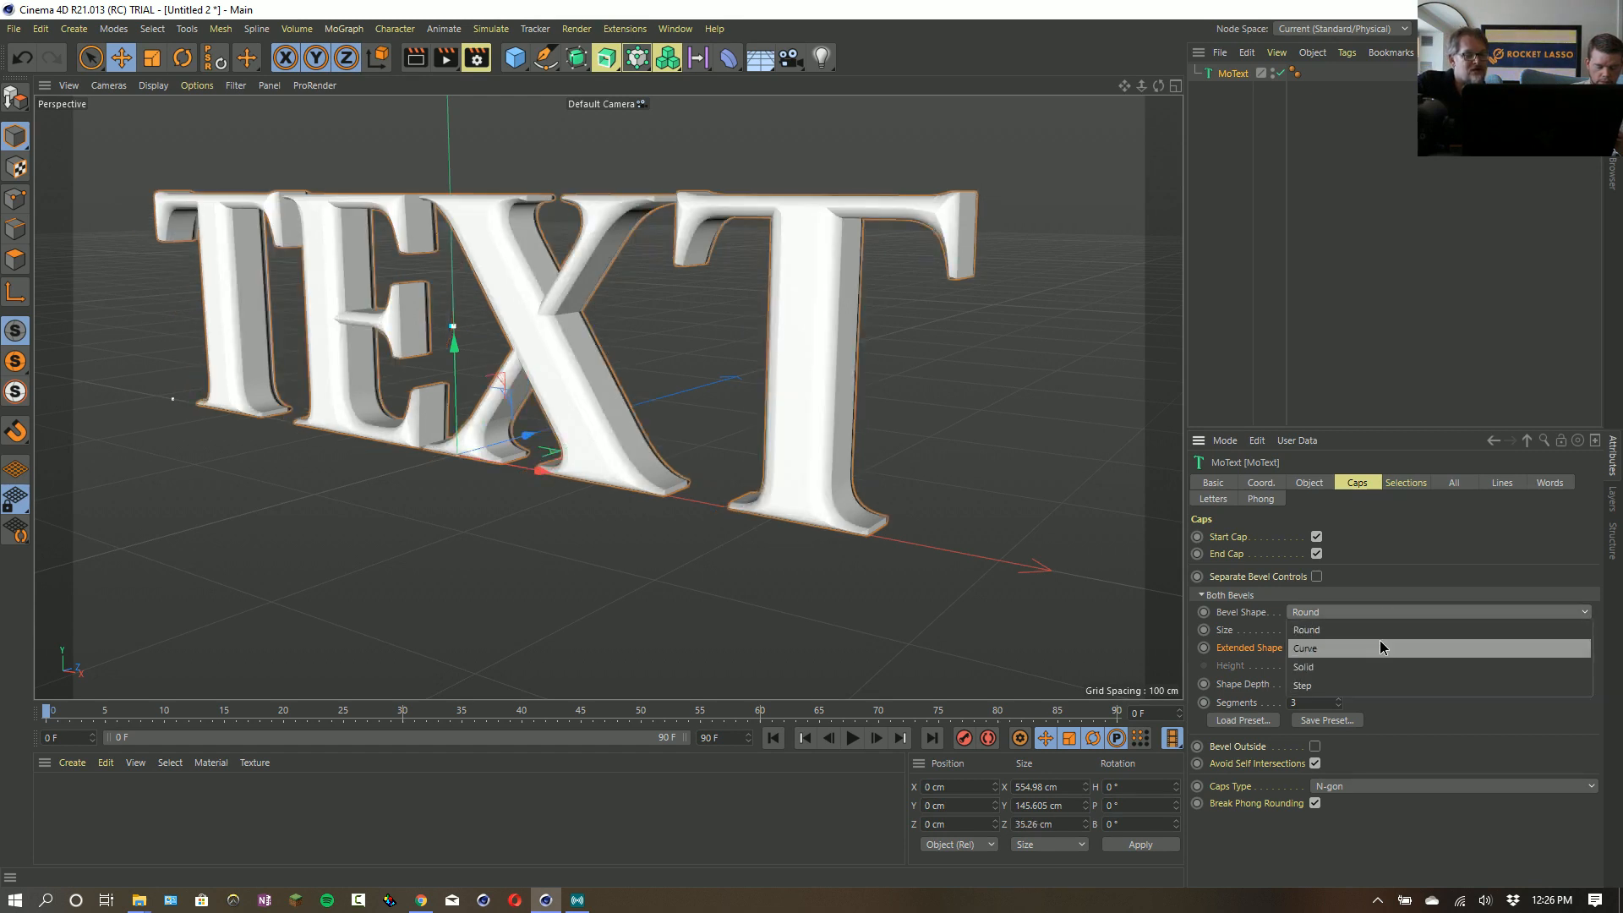
{"action": "left_click", "coordinate": [1379, 644]}
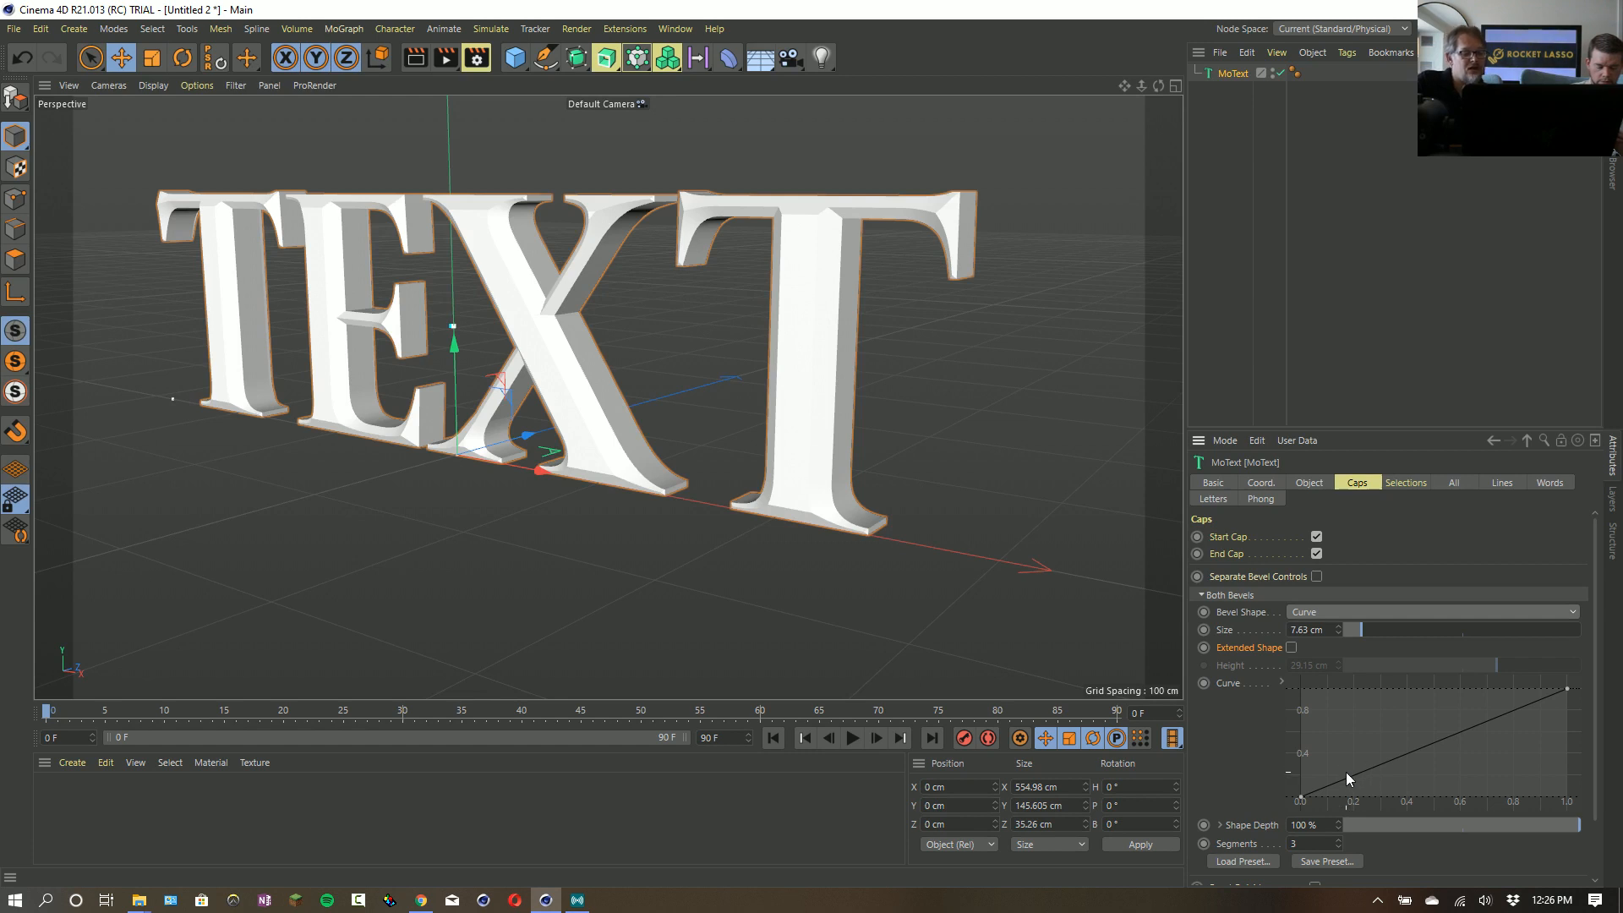
{"action": "left_click_drag", "start_coordinate": [1346, 773], "coordinate": [1442, 720], "text": "ctrl"}
{"action": "left_click", "coordinate": [1401, 728], "text": "ctrl"}
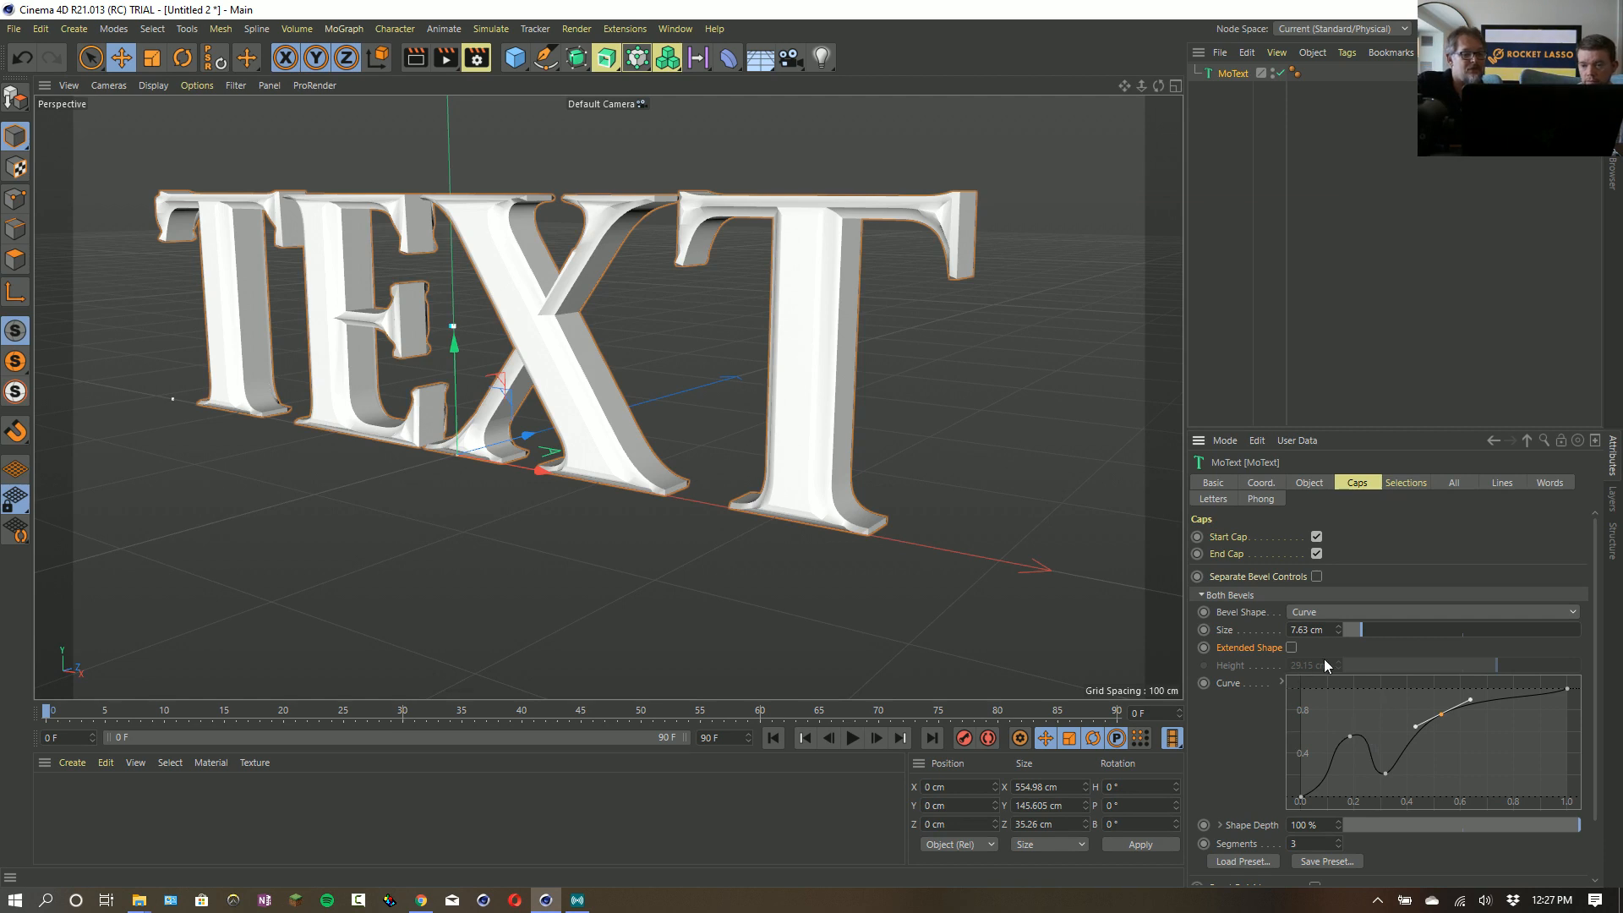
- Change the text's bevel shape to Step with 4 segments
{"action": "left_click", "coordinate": [1359, 613]}
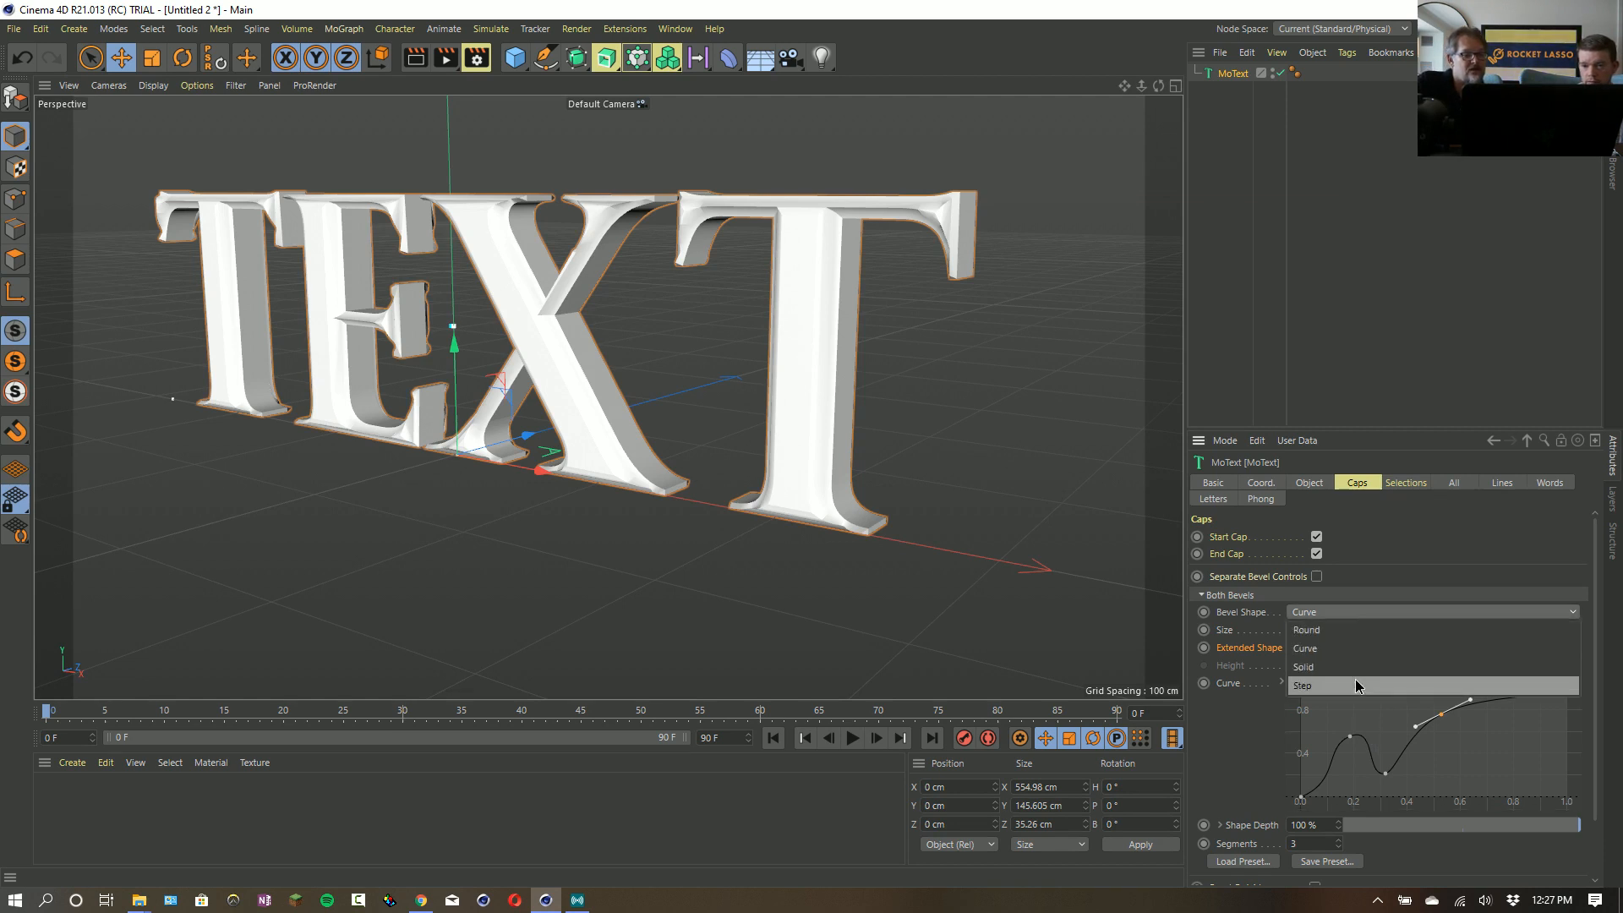
{"action": "left_click", "coordinate": [1327, 698]}
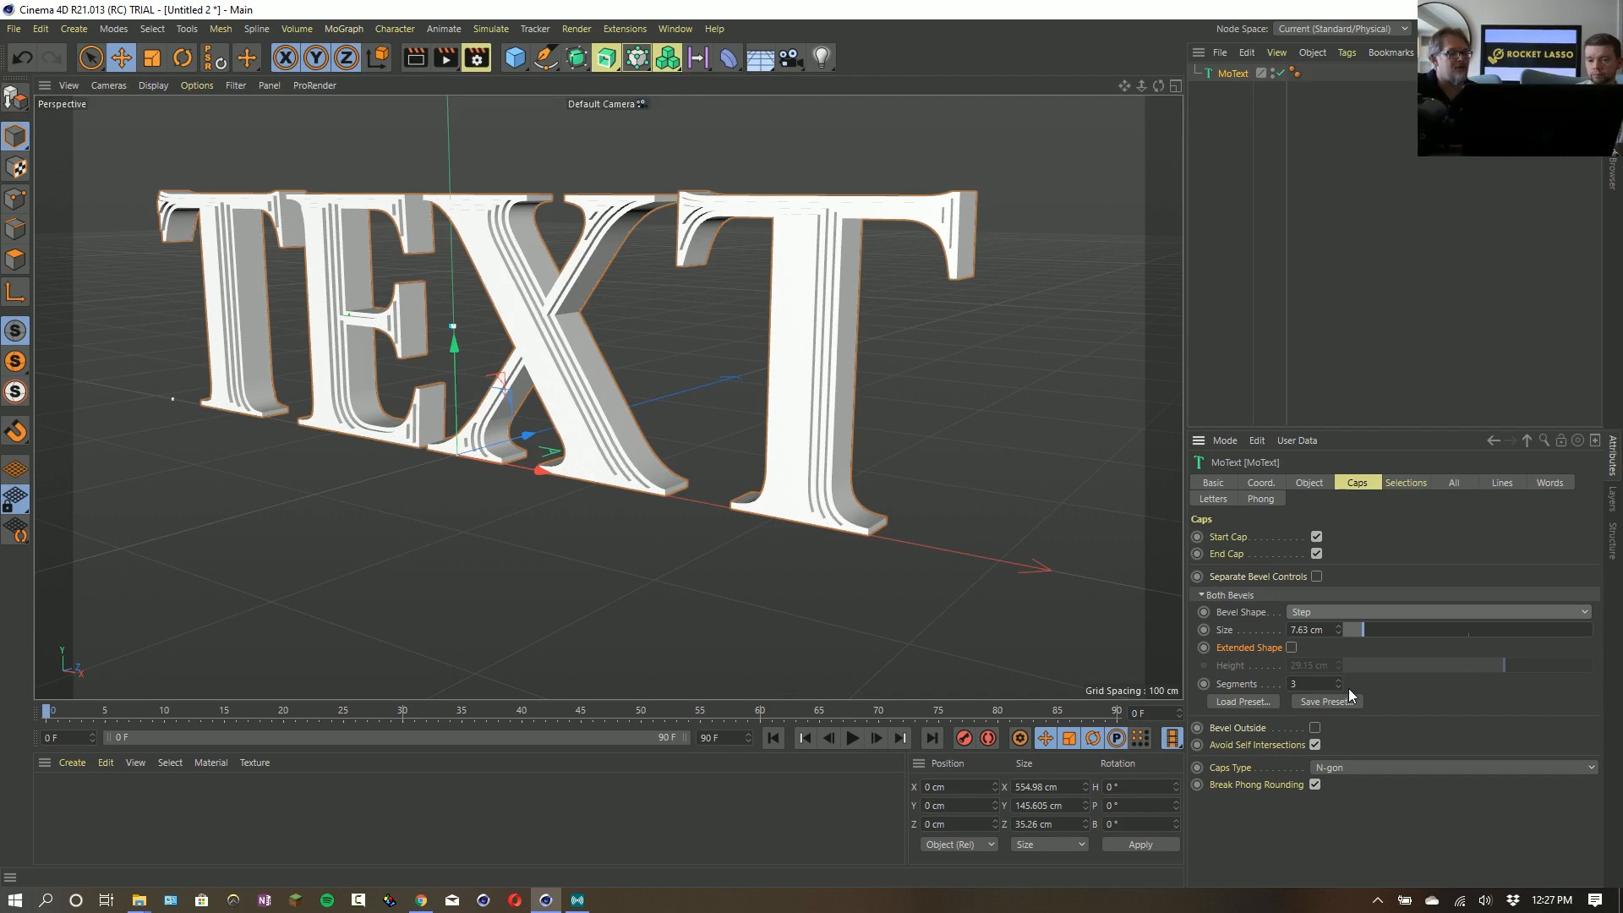
{"action": "left_click", "coordinate": [1338, 680]}
{"action": "left_click", "coordinate": [1338, 680]}
{"action": "left_click", "coordinate": [1338, 680]}
{"action": "left_click", "coordinate": [1339, 680]}
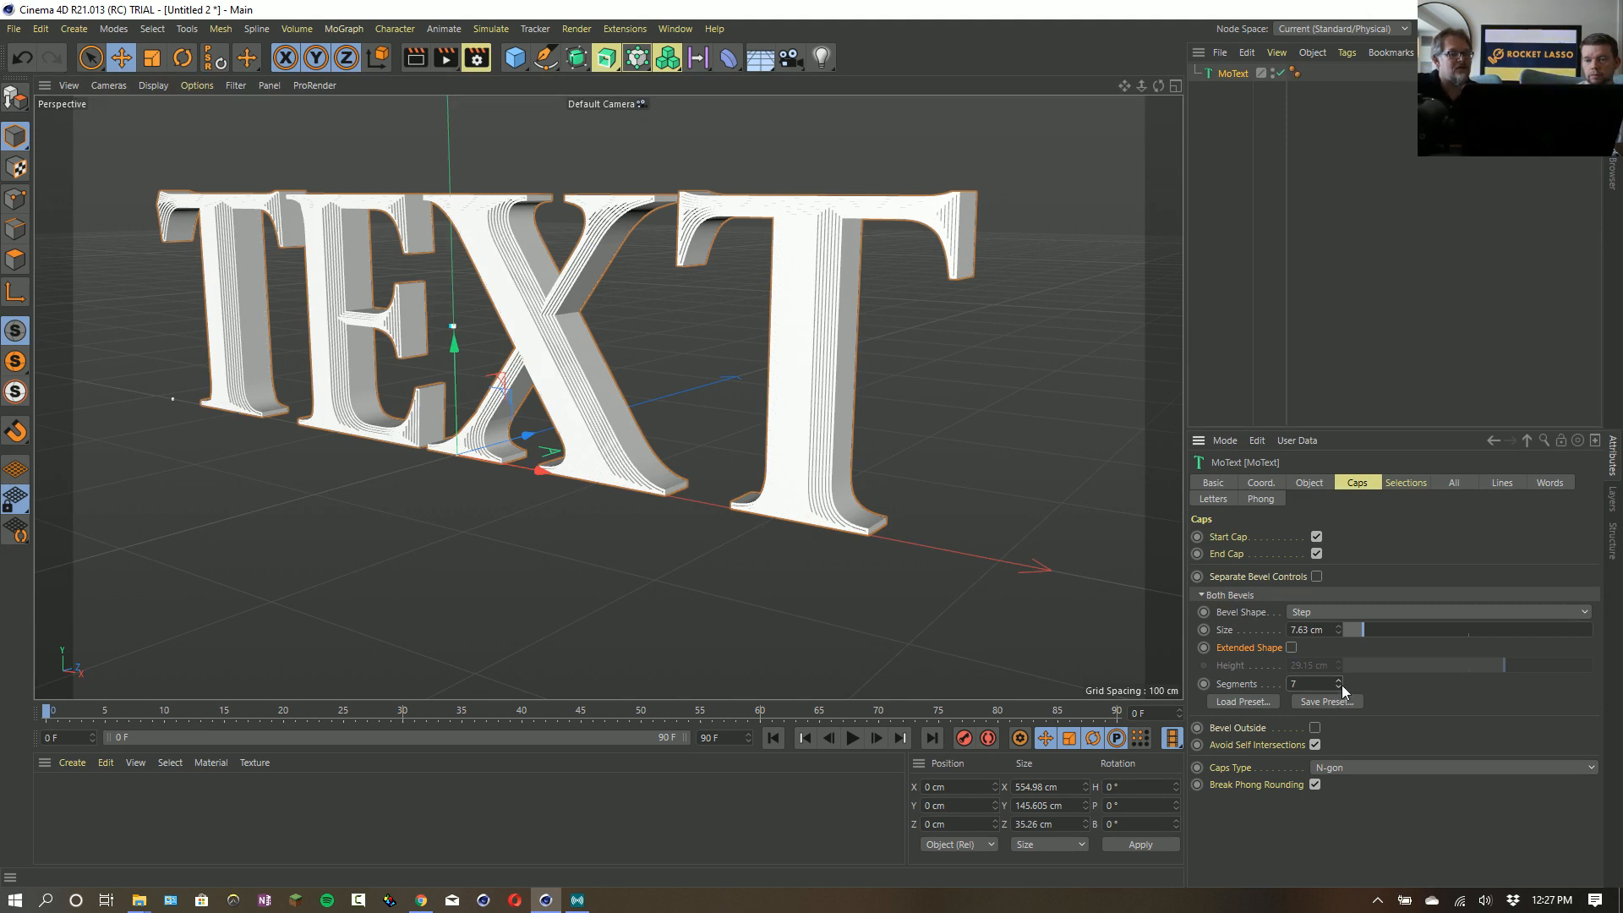
{"action": "left_click", "coordinate": [1338, 686]}
{"action": "left_click", "coordinate": [1338, 687]}
{"action": "left_click", "coordinate": [1338, 686]}
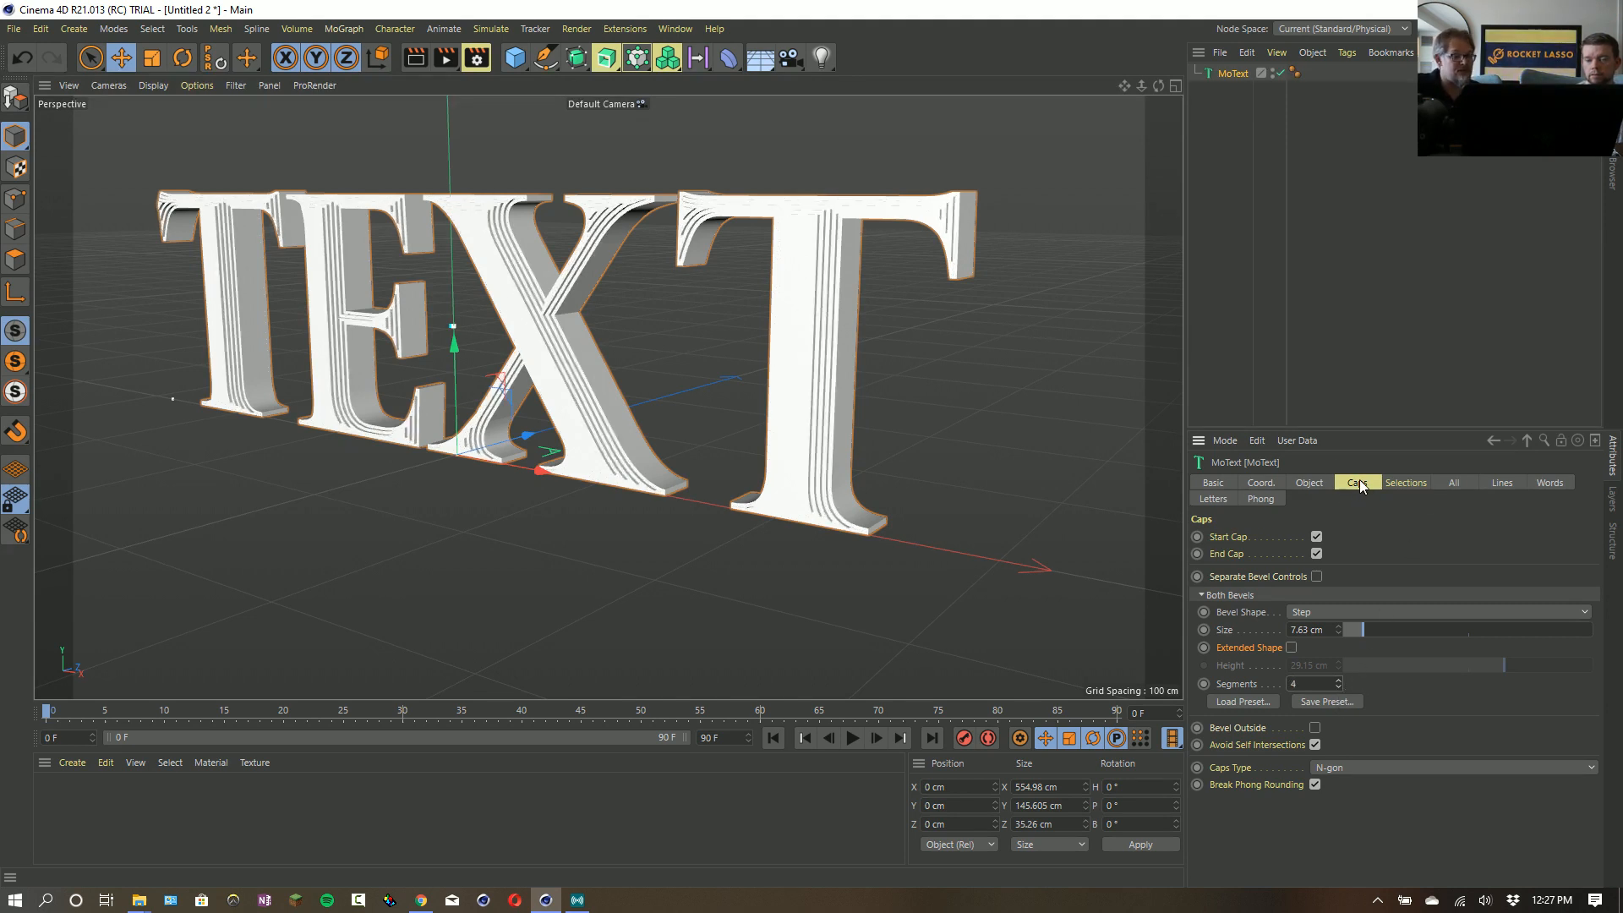
- Enable the polygon selections for the text's shell, start cap, end cap, start bevel and end bevel
{"action": "left_click", "coordinate": [1404, 483]}
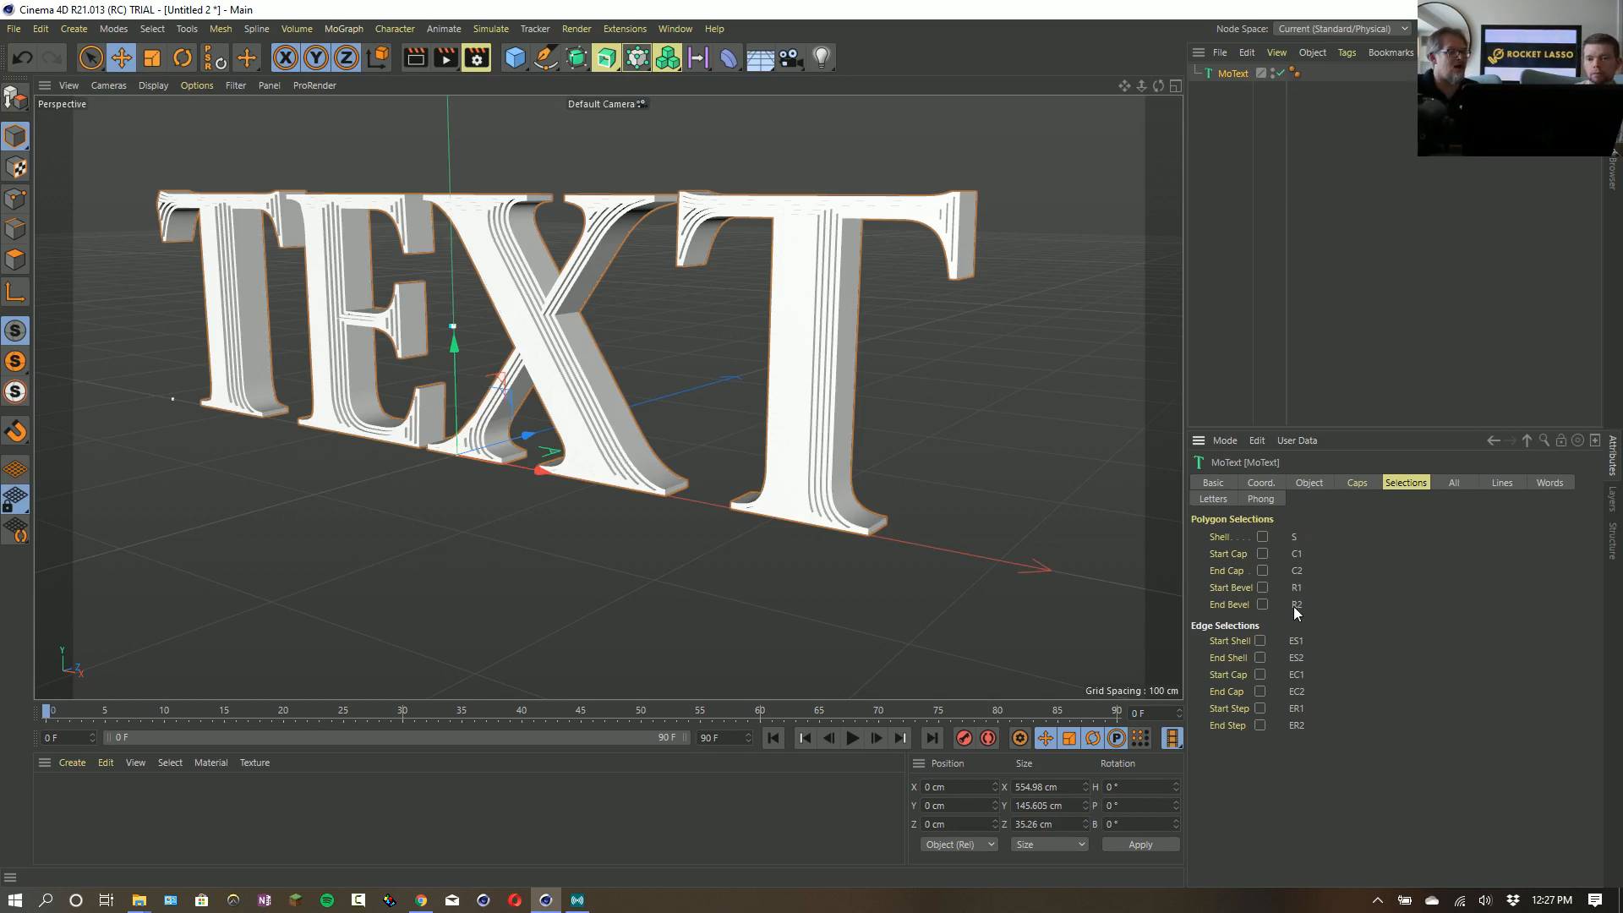
{"action": "left_click", "coordinate": [1262, 553]}
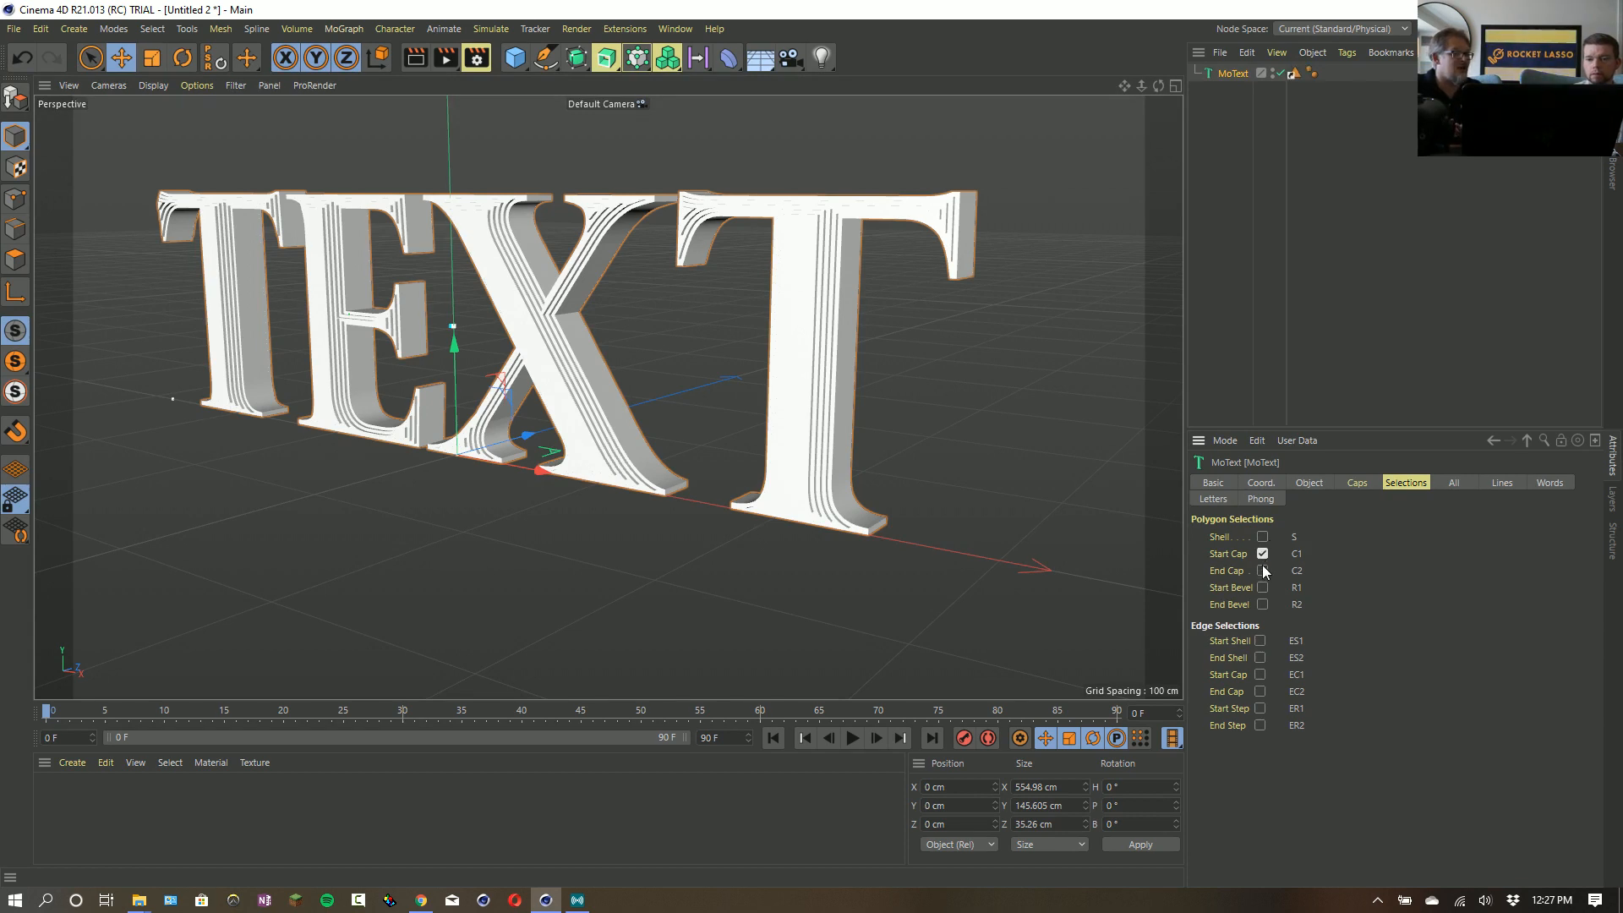
{"action": "left_click", "coordinate": [1262, 571]}
{"action": "left_click", "coordinate": [1262, 588]}
{"action": "left_click", "coordinate": [1262, 604]}
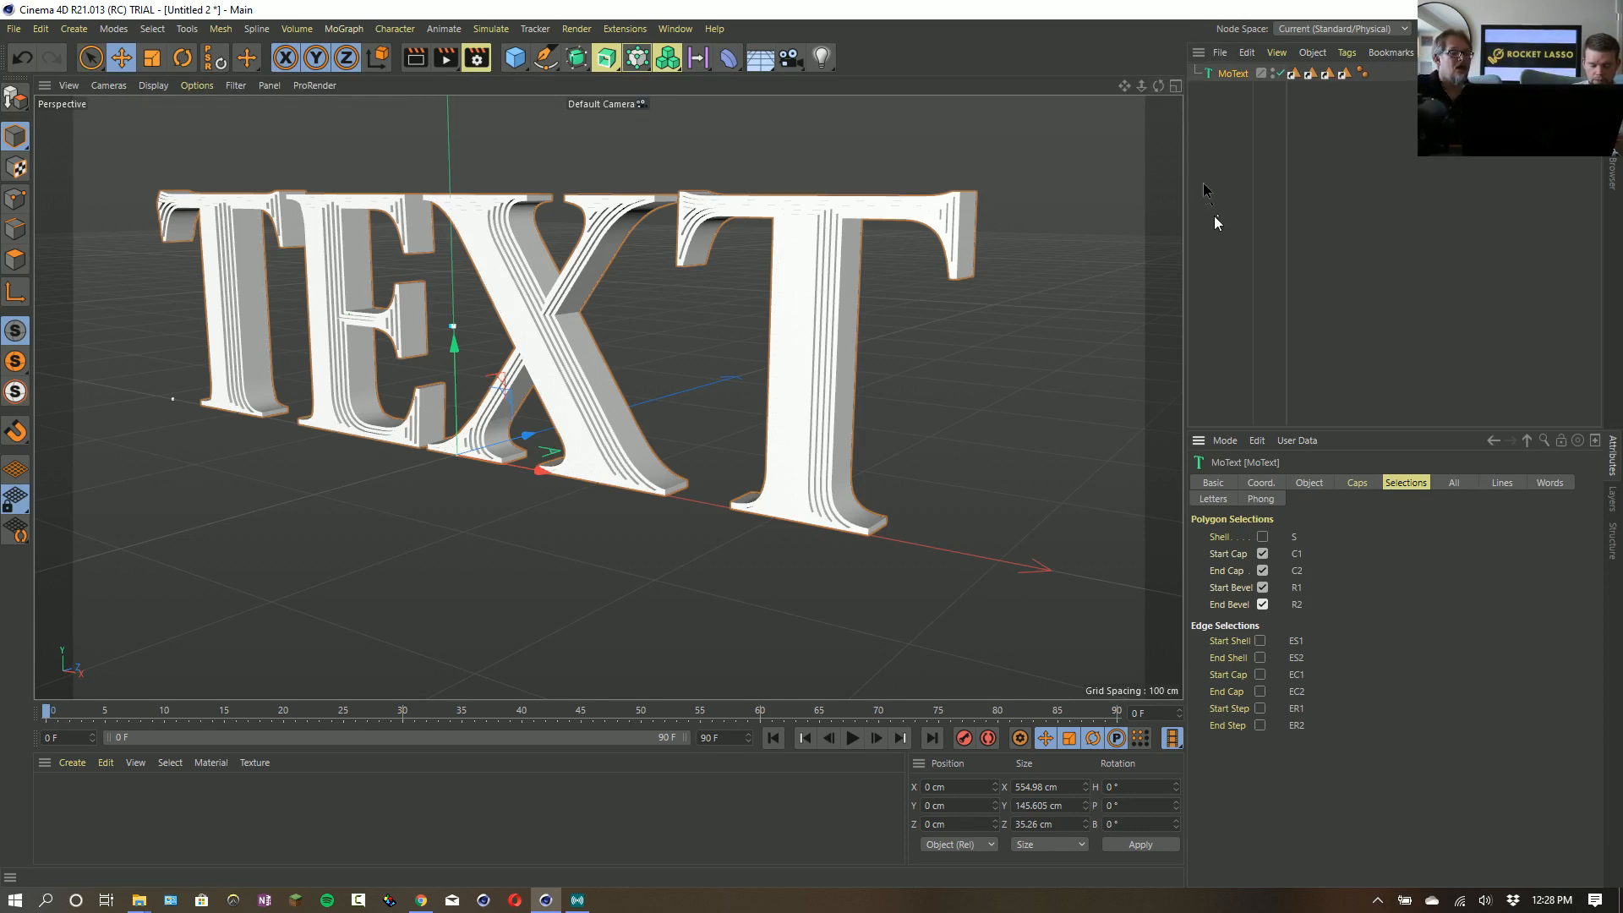
{"action": "left_click", "coordinate": [1263, 538]}
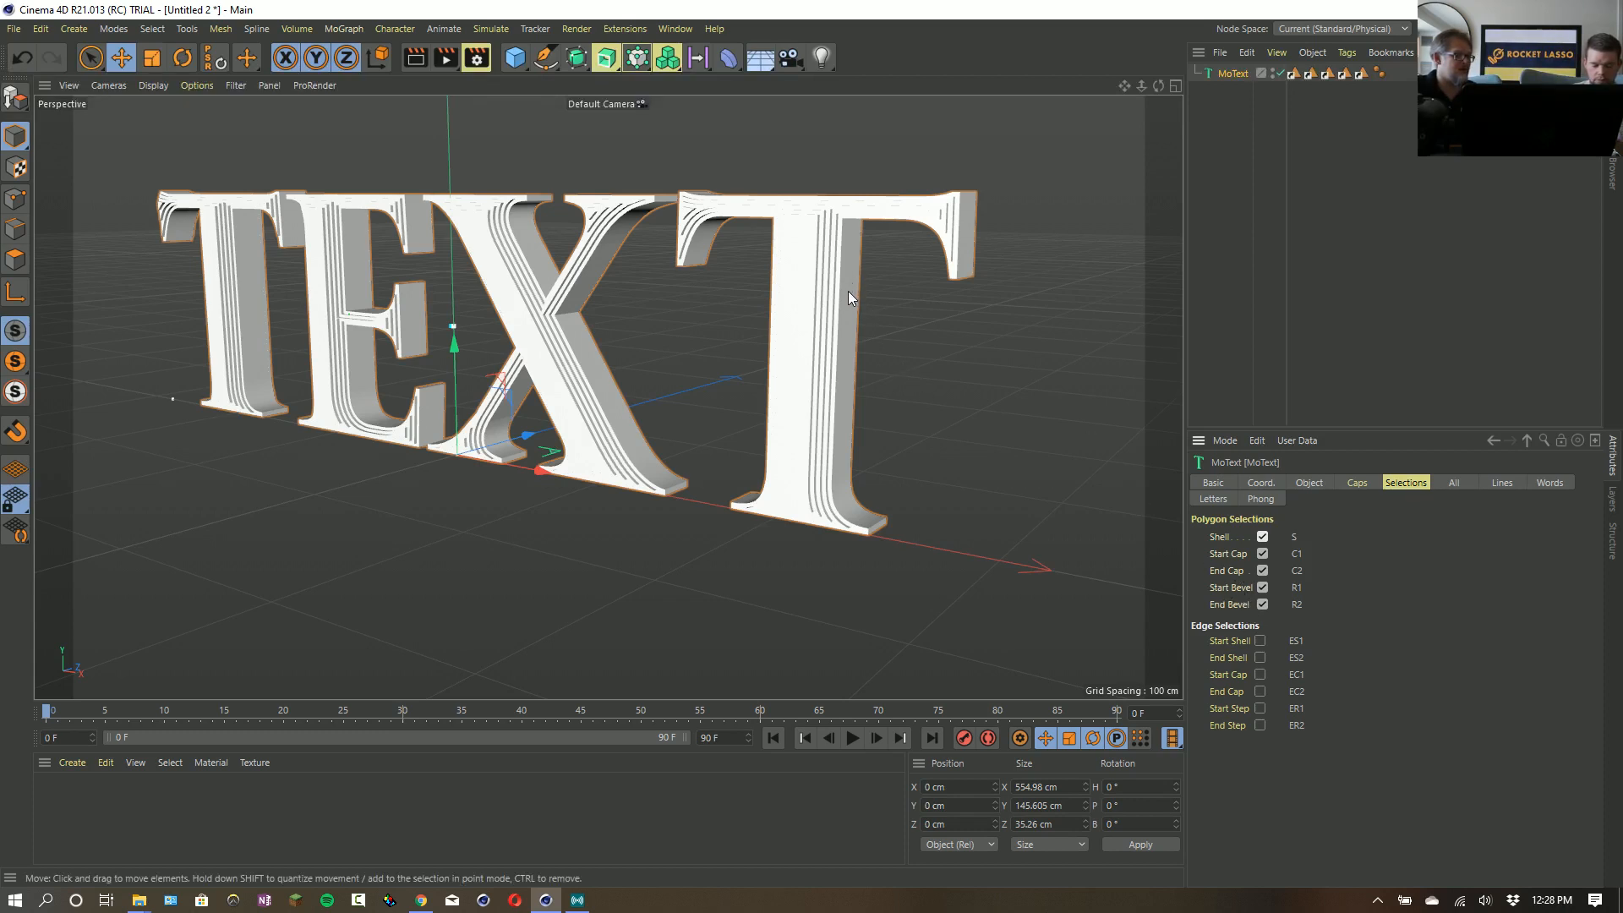
- Enable the edge selections for the text's start shell, end shell and start cap
{"action": "left_click", "coordinate": [1261, 644]}
{"action": "left_click", "coordinate": [1260, 671]}
{"action": "left_click", "coordinate": [1259, 658]}
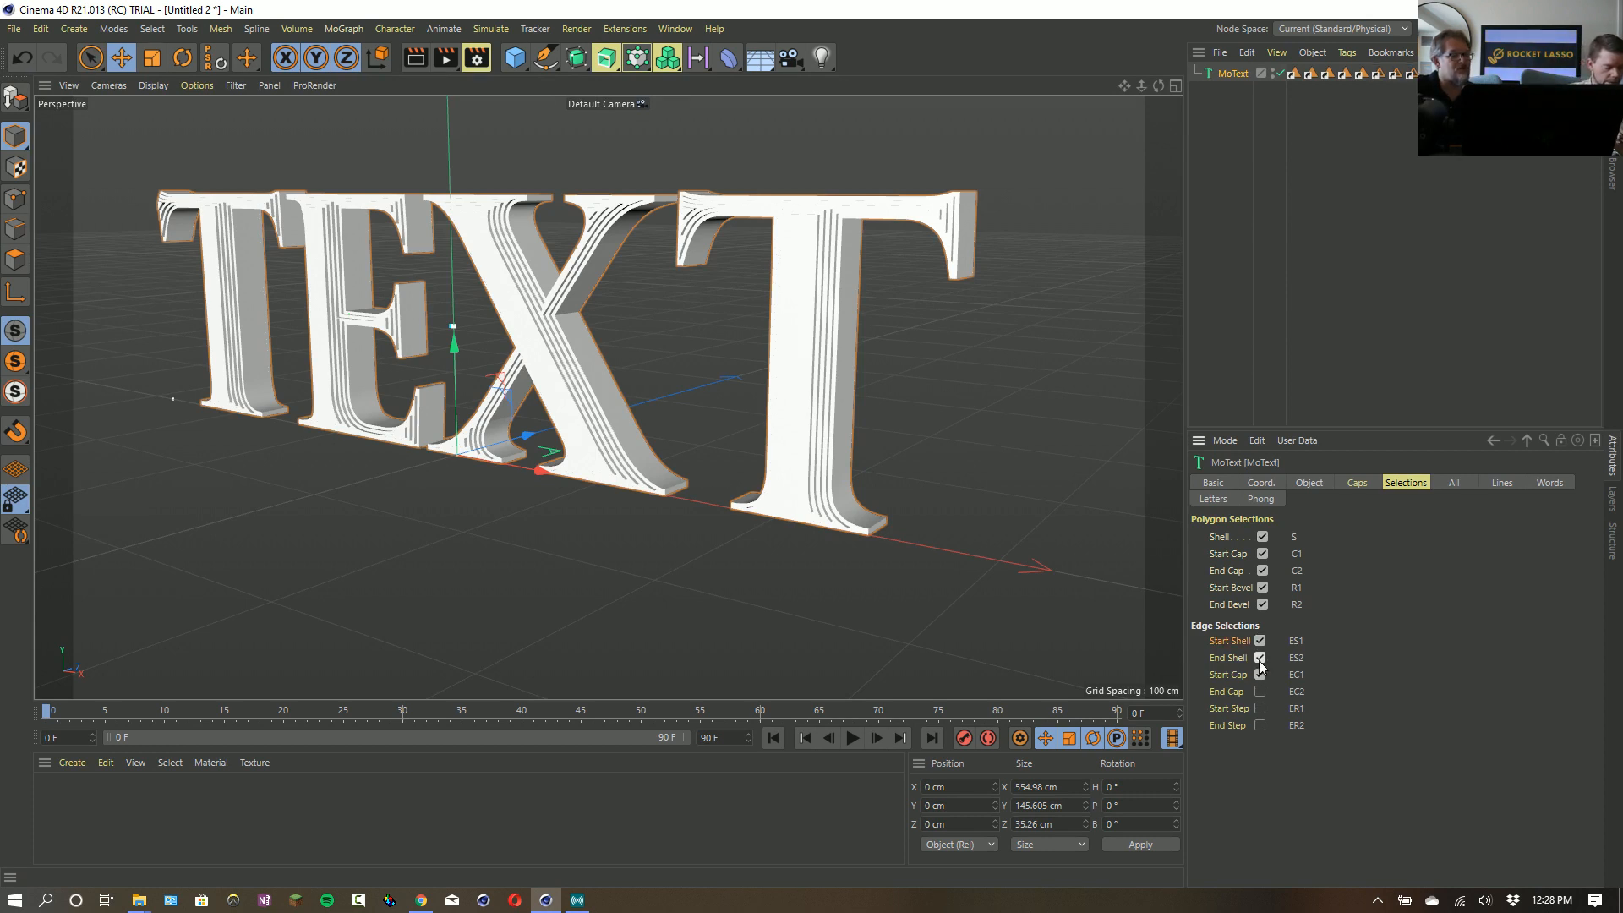
{"action": "left_click", "coordinate": [1259, 675]}
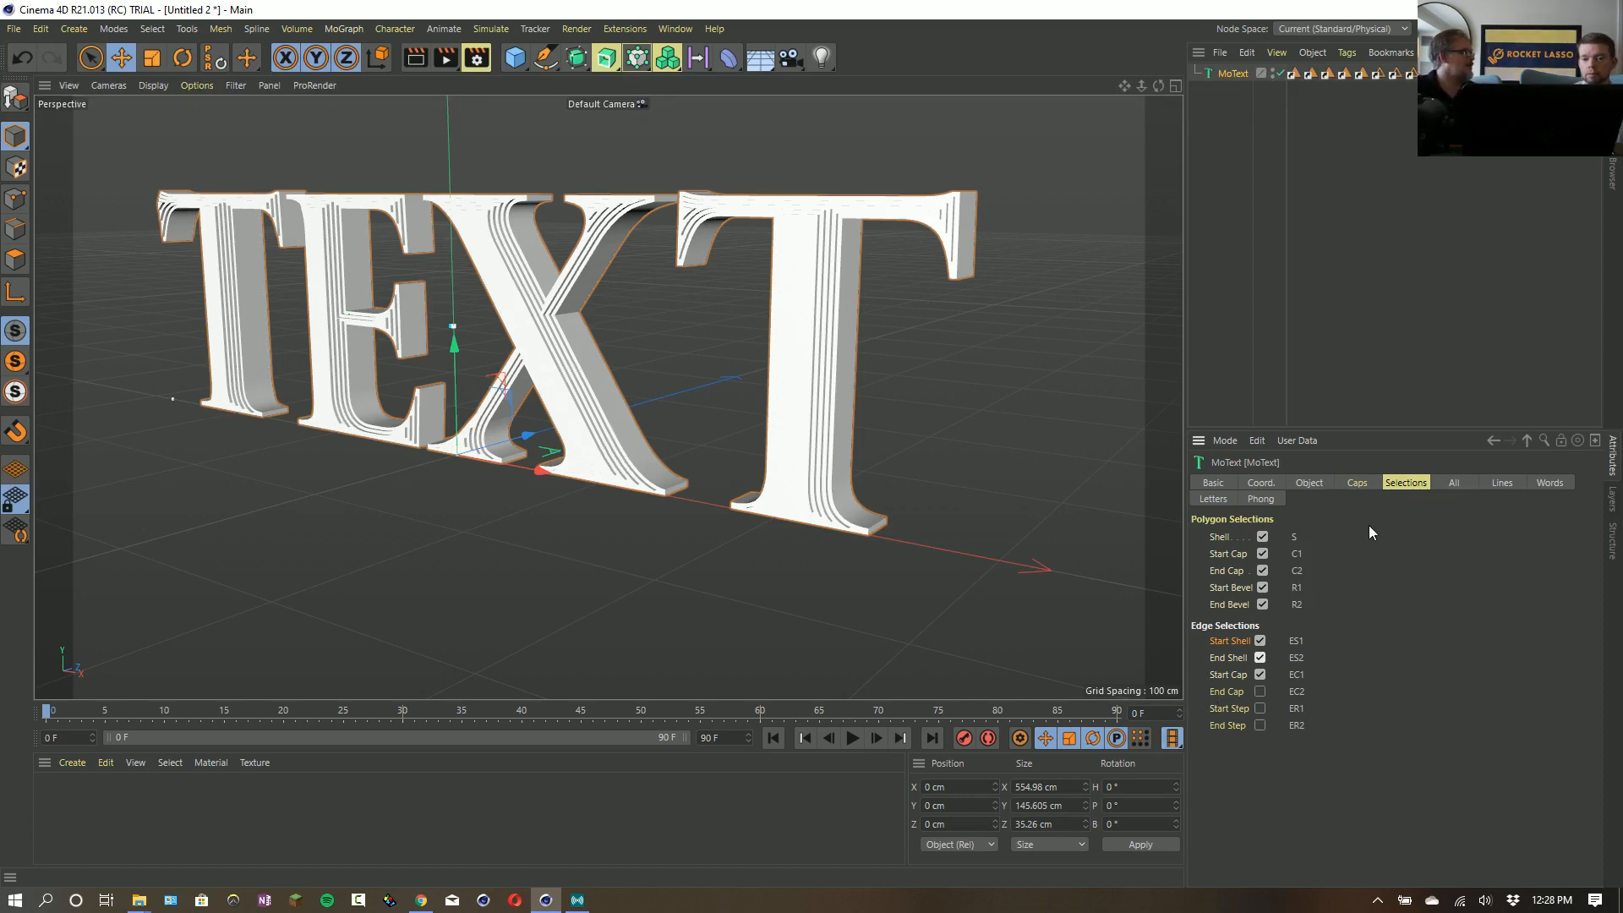
- Return to the text's cap settings and set the viewport display to Gouraud Shading (Lines)
{"action": "left_click", "coordinate": [1355, 483]}
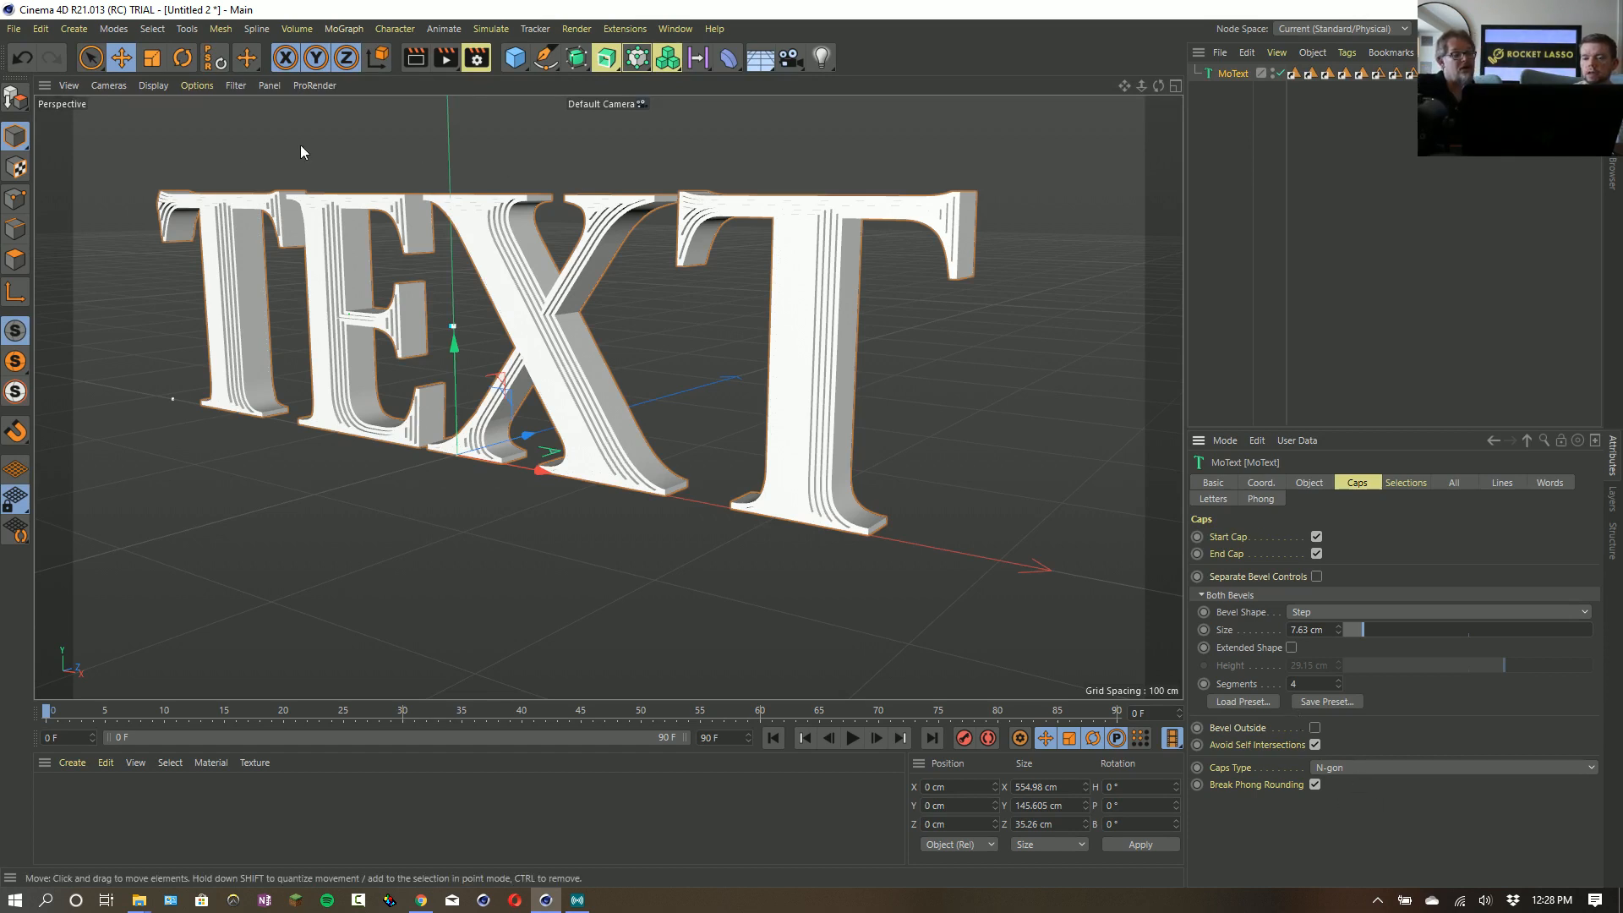
{"action": "left_click", "coordinate": [144, 85]}
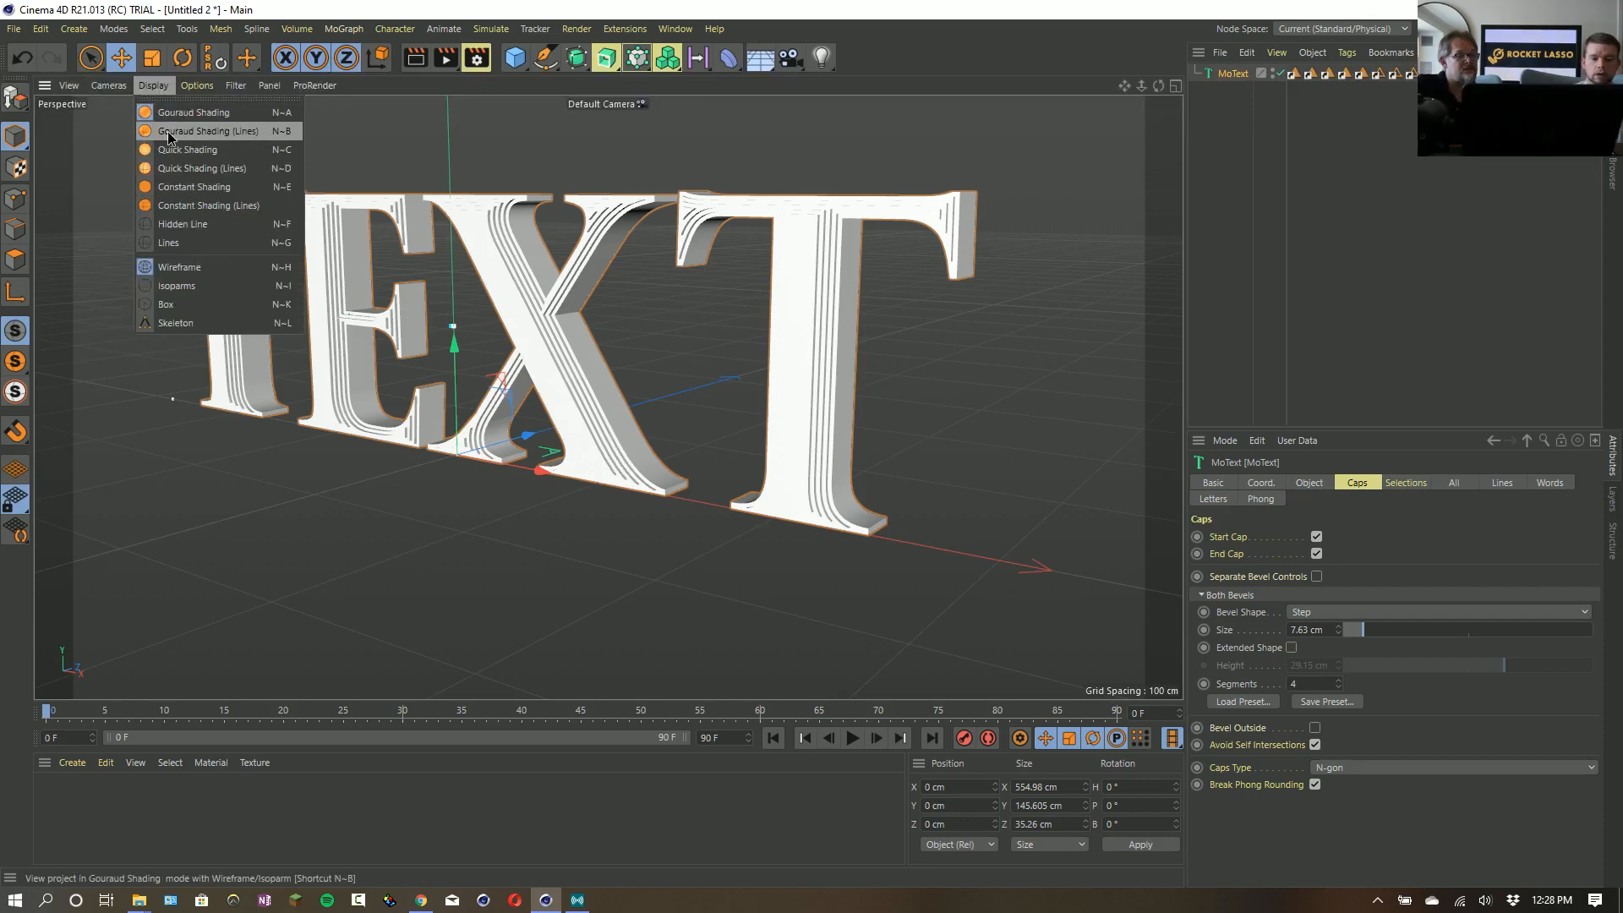
{"action": "left_click", "coordinate": [203, 131]}
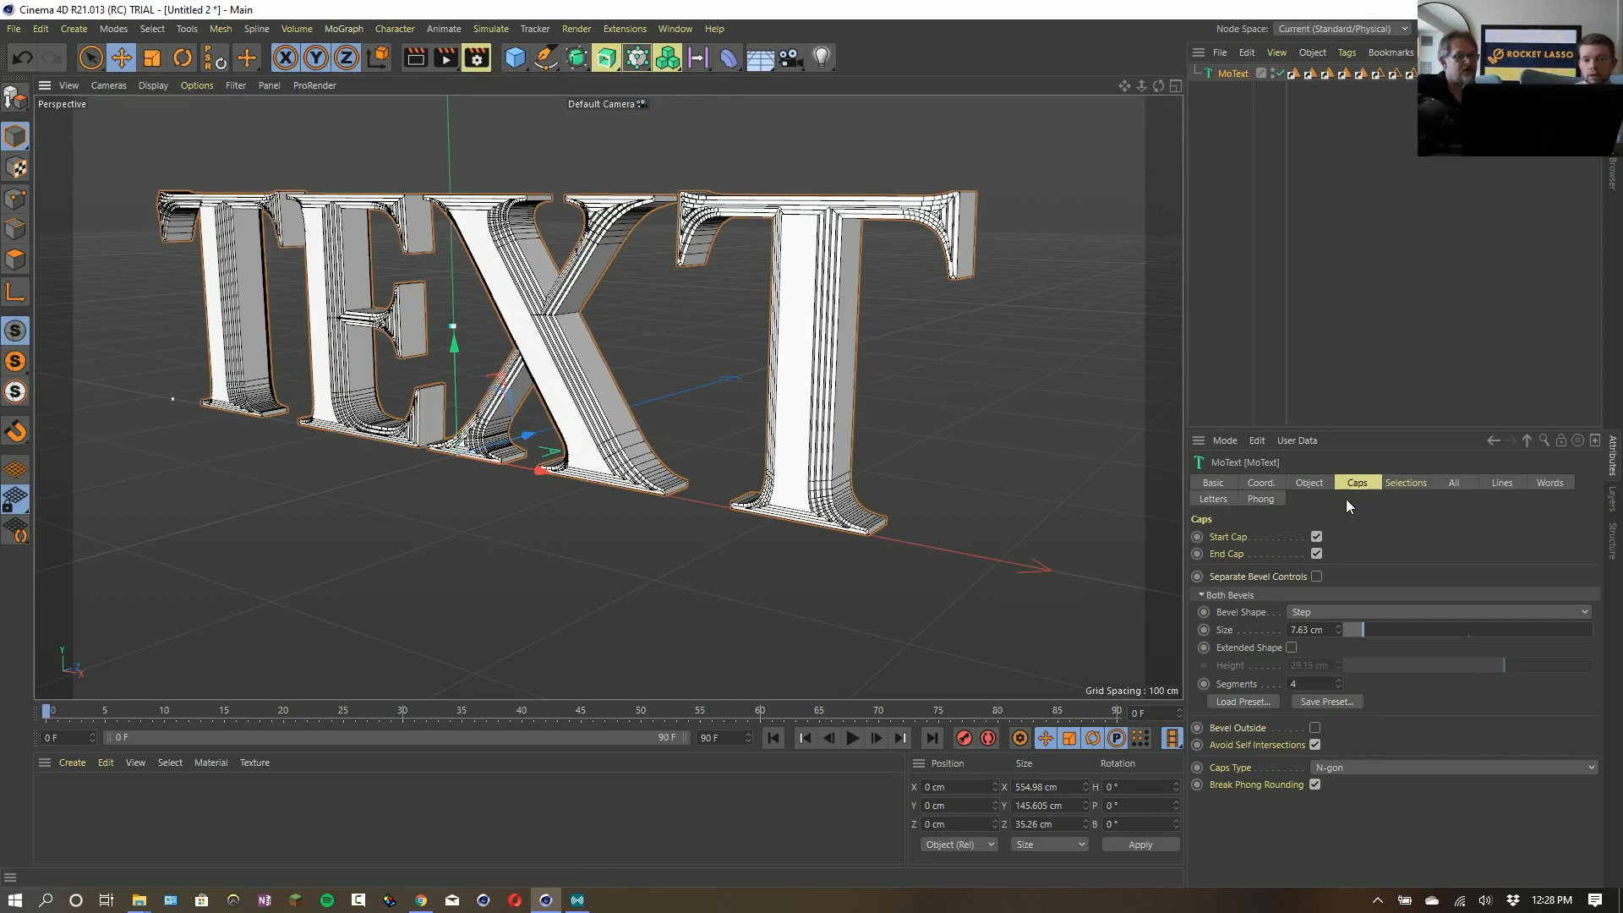
- Try Quadrangles as the text's caps type, and settle on Delaunay
{"action": "left_click", "coordinate": [1341, 766]}
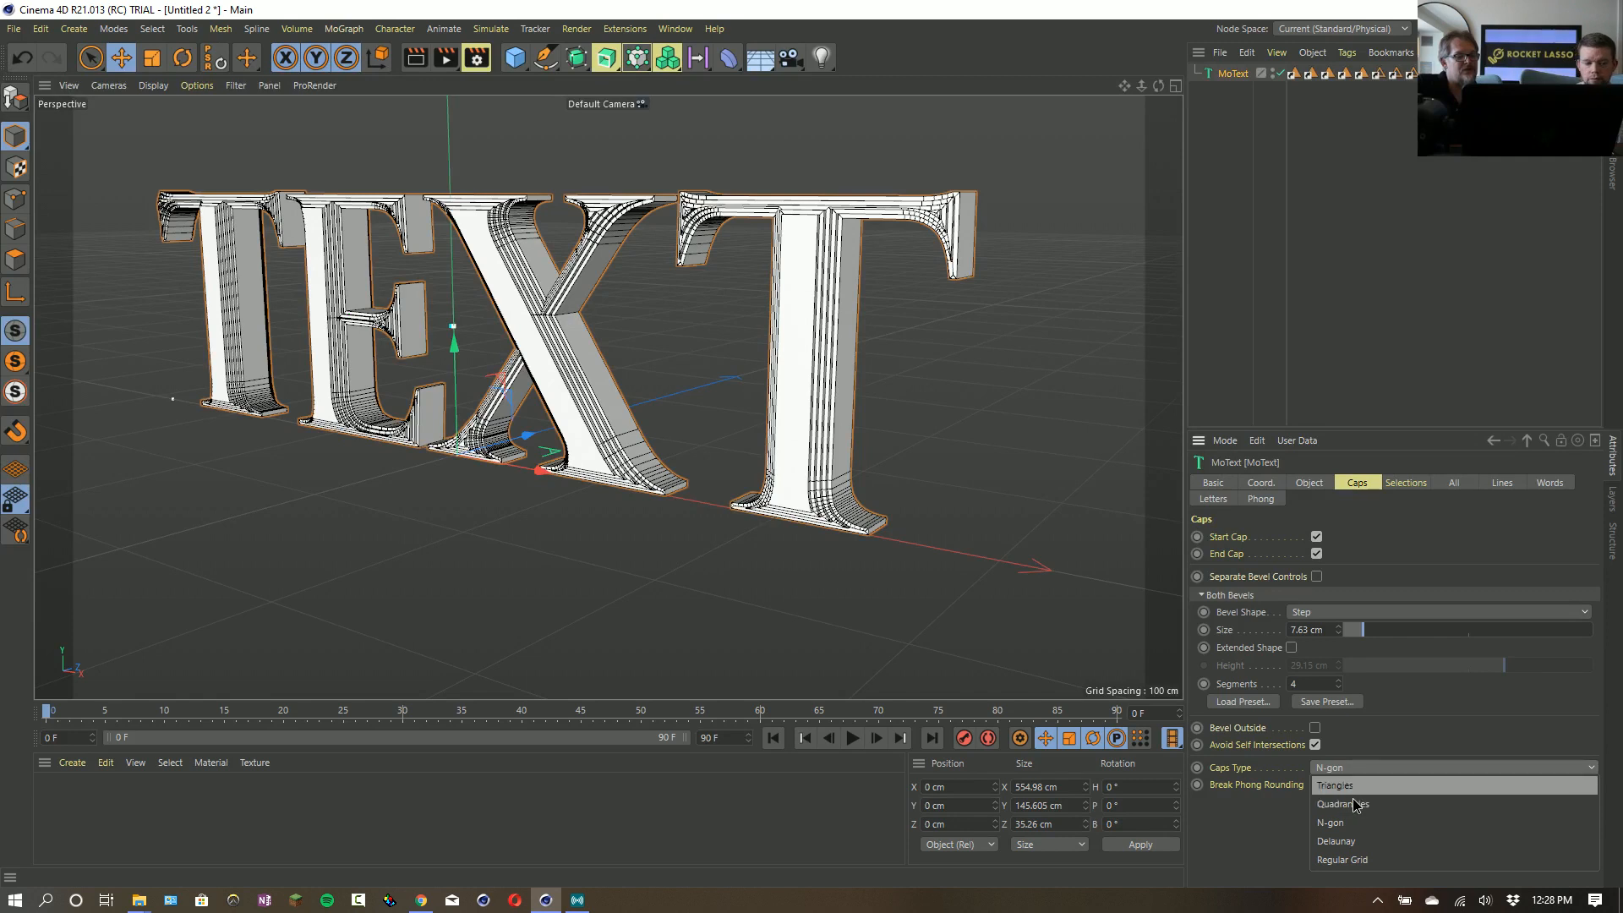
{"action": "left_click", "coordinate": [1352, 804]}
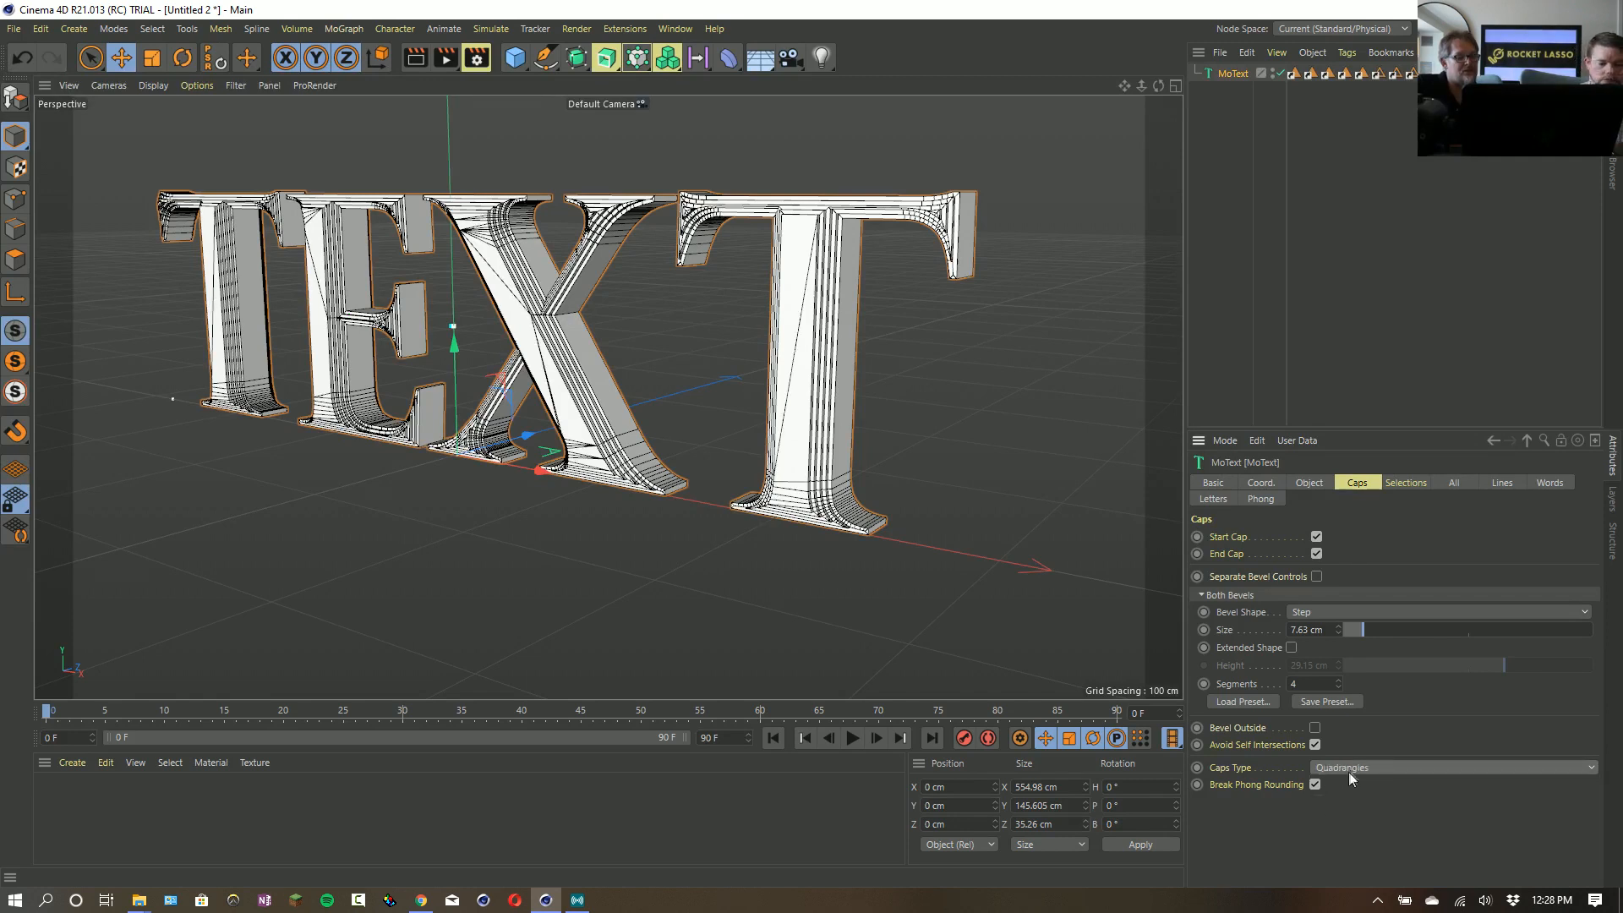
{"action": "left_click", "coordinate": [1347, 771]}
{"action": "left_click", "coordinate": [1358, 843]}
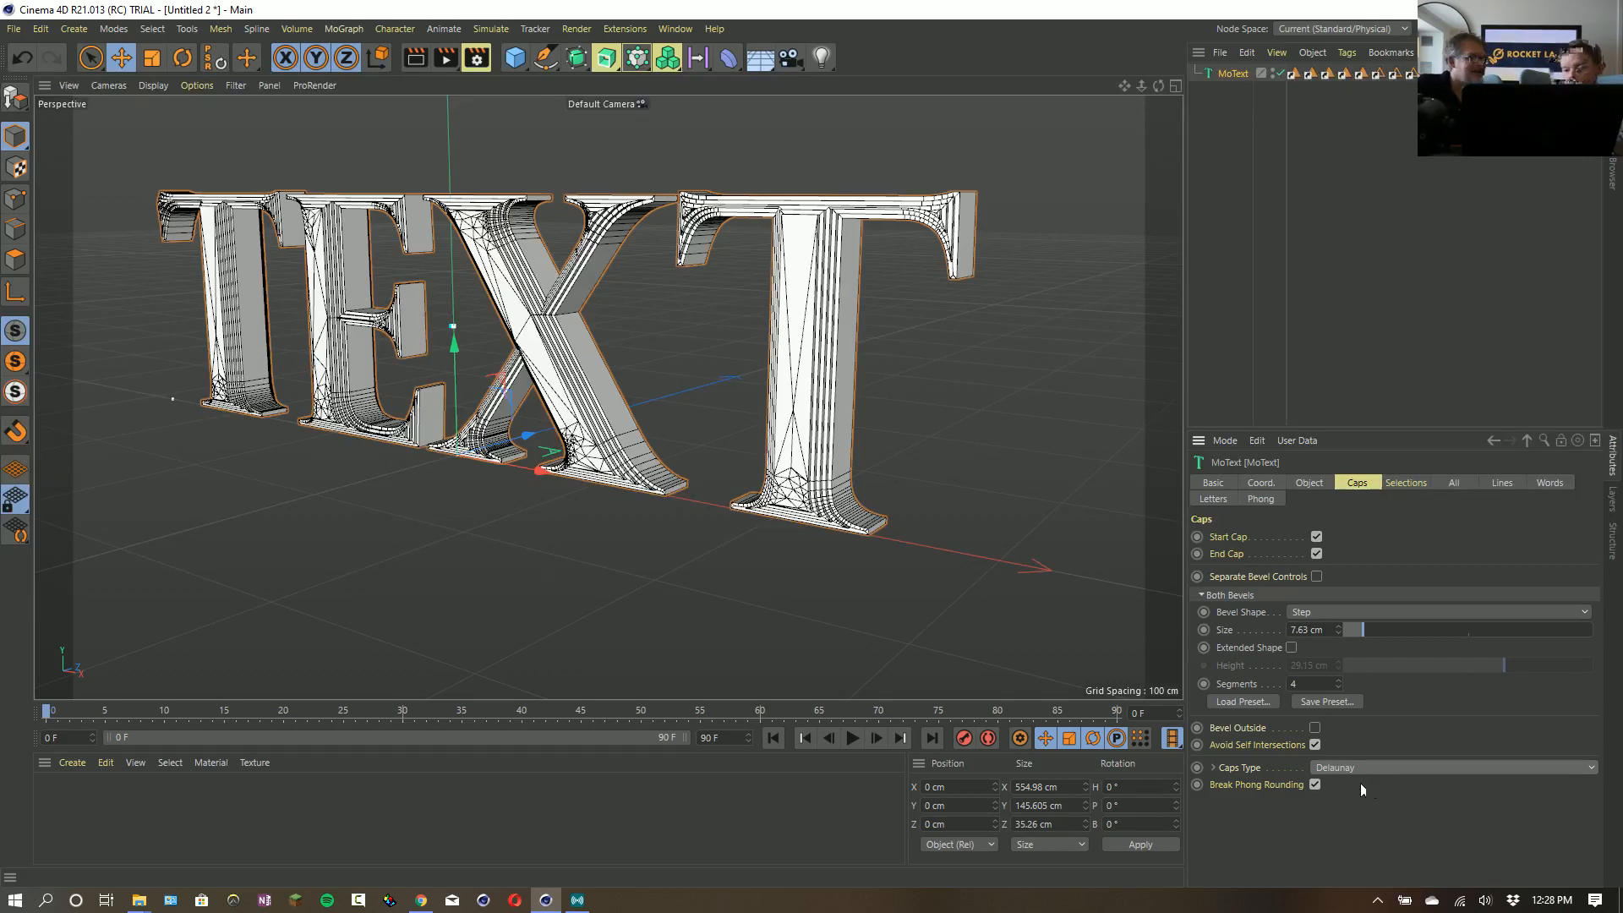
- Set the Delaunay caps density to 47.09 % and enable Quad Dominant
{"action": "left_click", "coordinate": [1215, 767]}
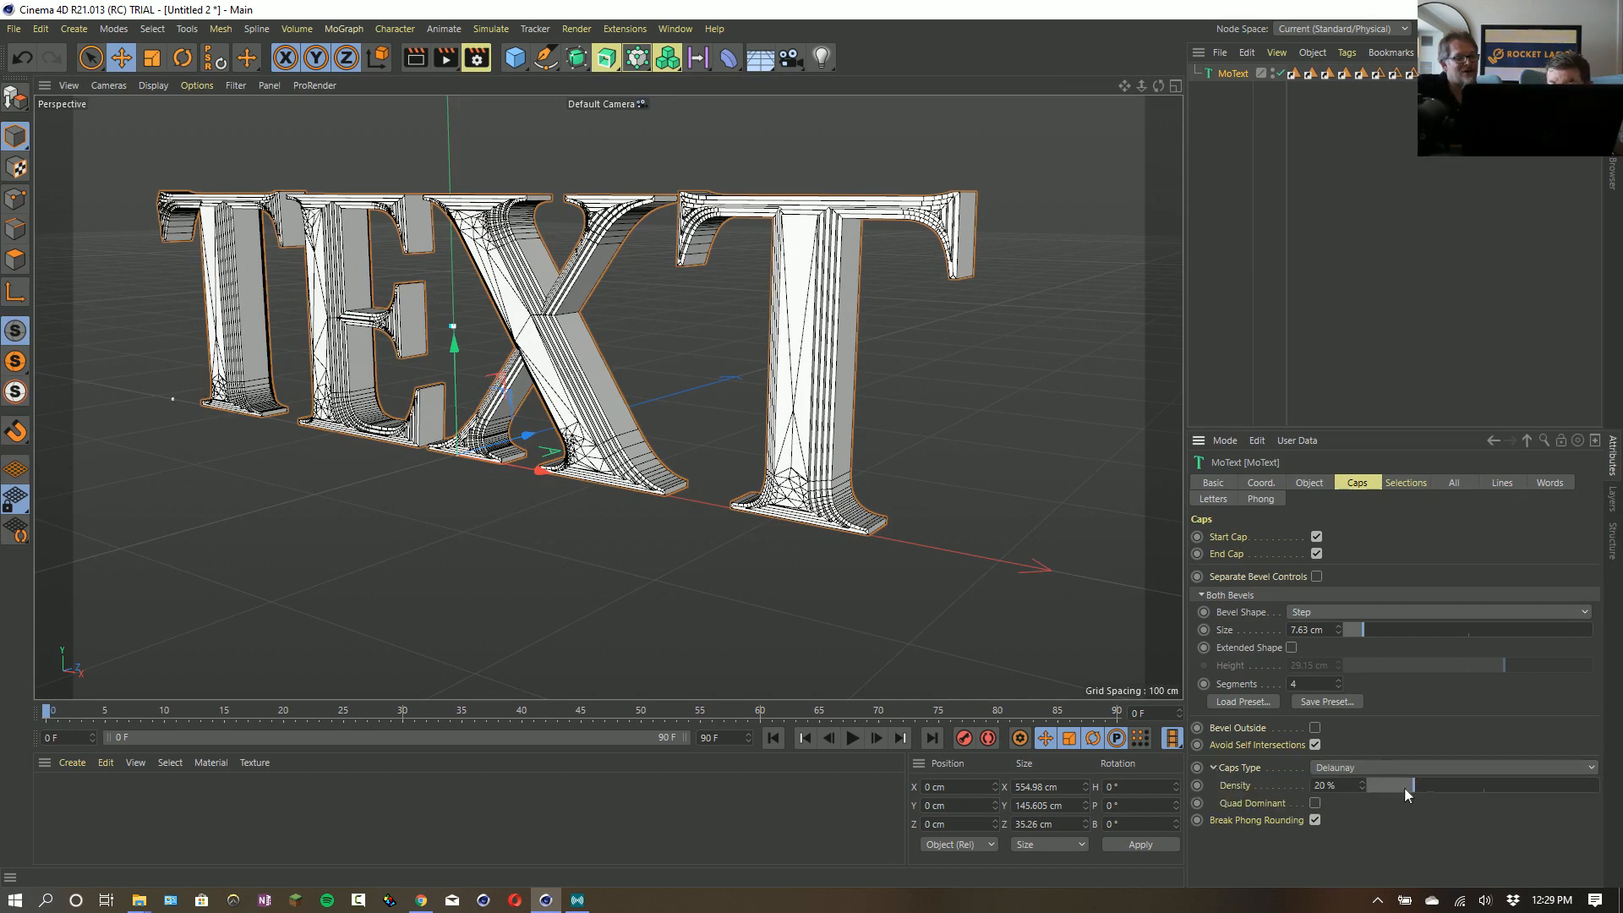
{"action": "left_click_drag", "start_coordinate": [1404, 788], "coordinate": [1474, 793]}
{"action": "left_click", "coordinate": [1316, 803]}
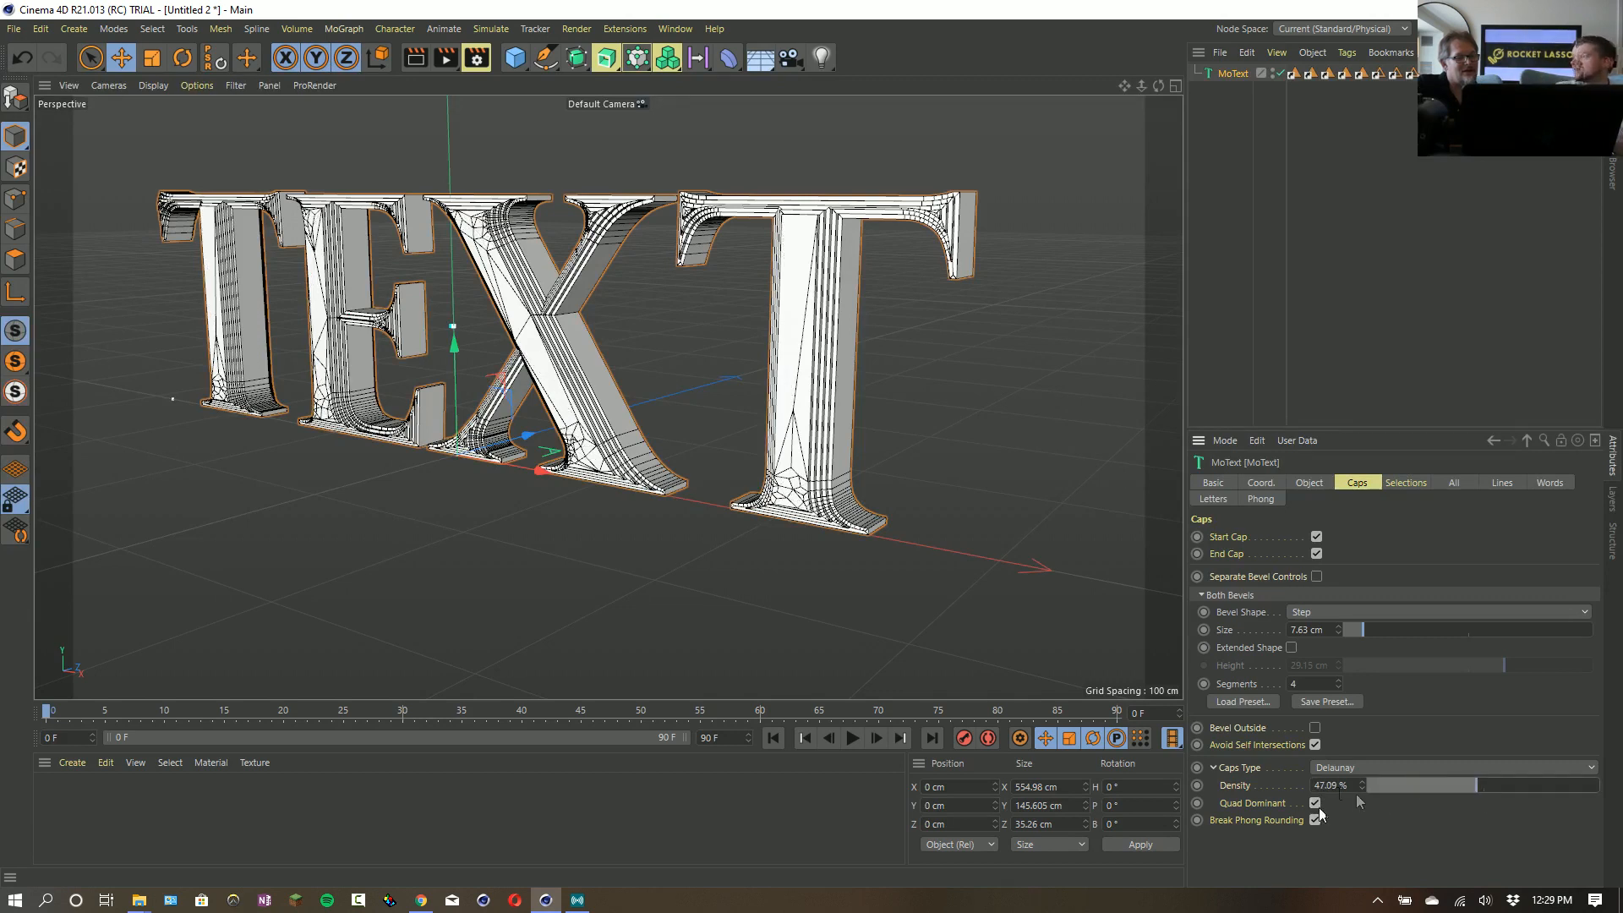
- Disable Quad Dominant for the text's Delaunay caps and try Triangles as the caps type
{"action": "left_click", "coordinate": [1318, 807]}
{"action": "left_click", "coordinate": [1491, 769]}
{"action": "left_click", "coordinate": [1524, 784]}
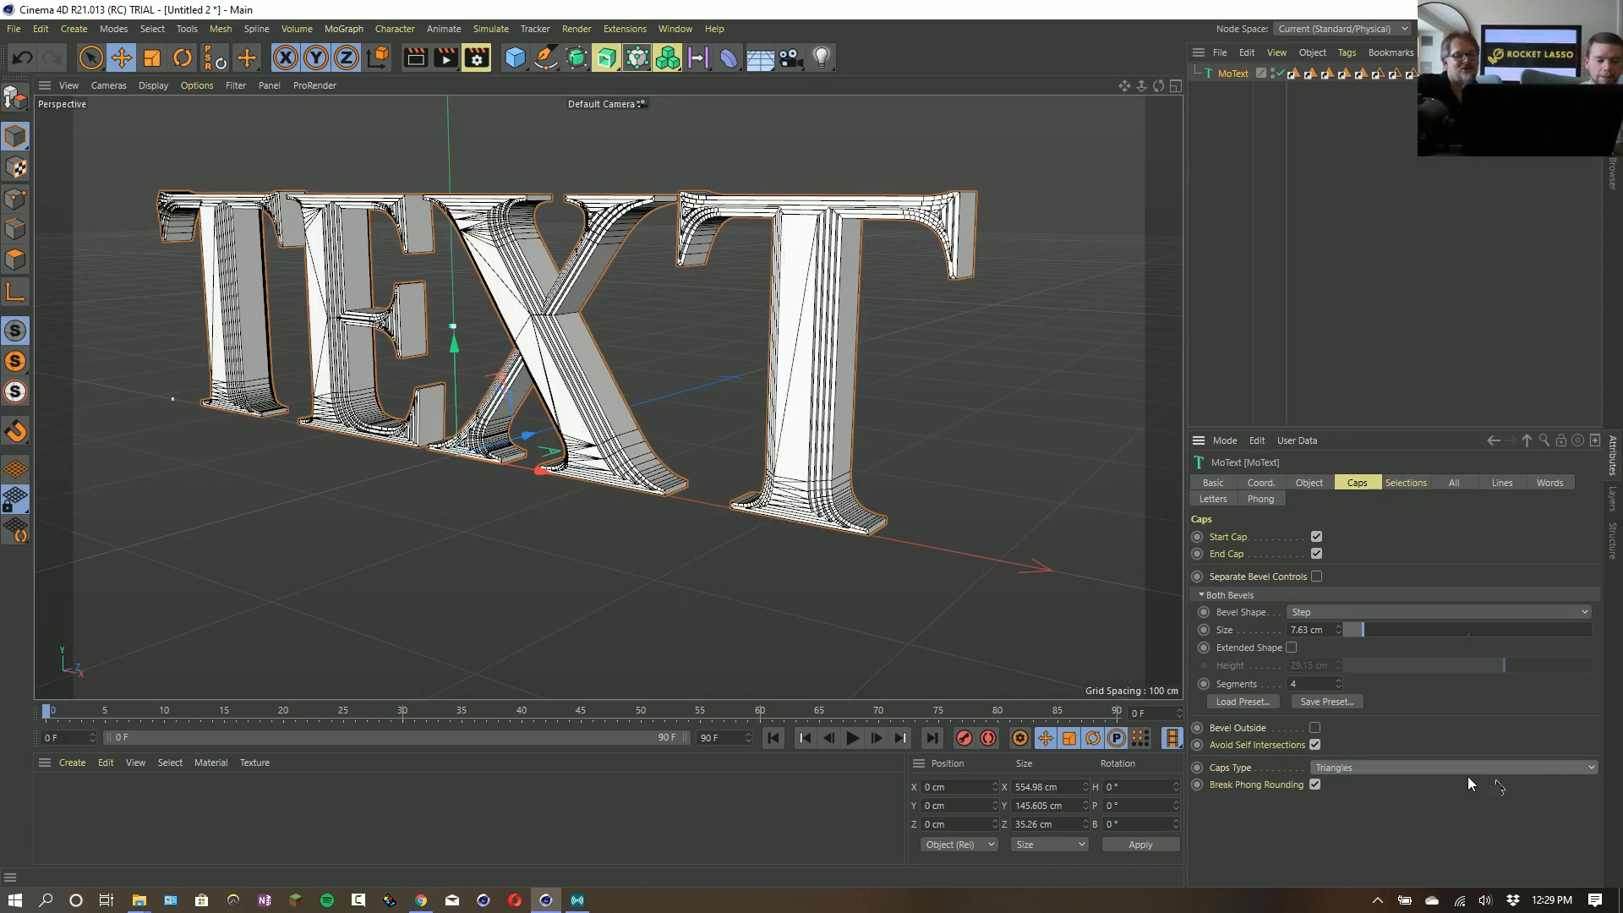
- Set the Delaunay caps density of the text to 85.64 % and settle on Quadrangles as the caps type
{"action": "left_click", "coordinate": [1315, 769]}
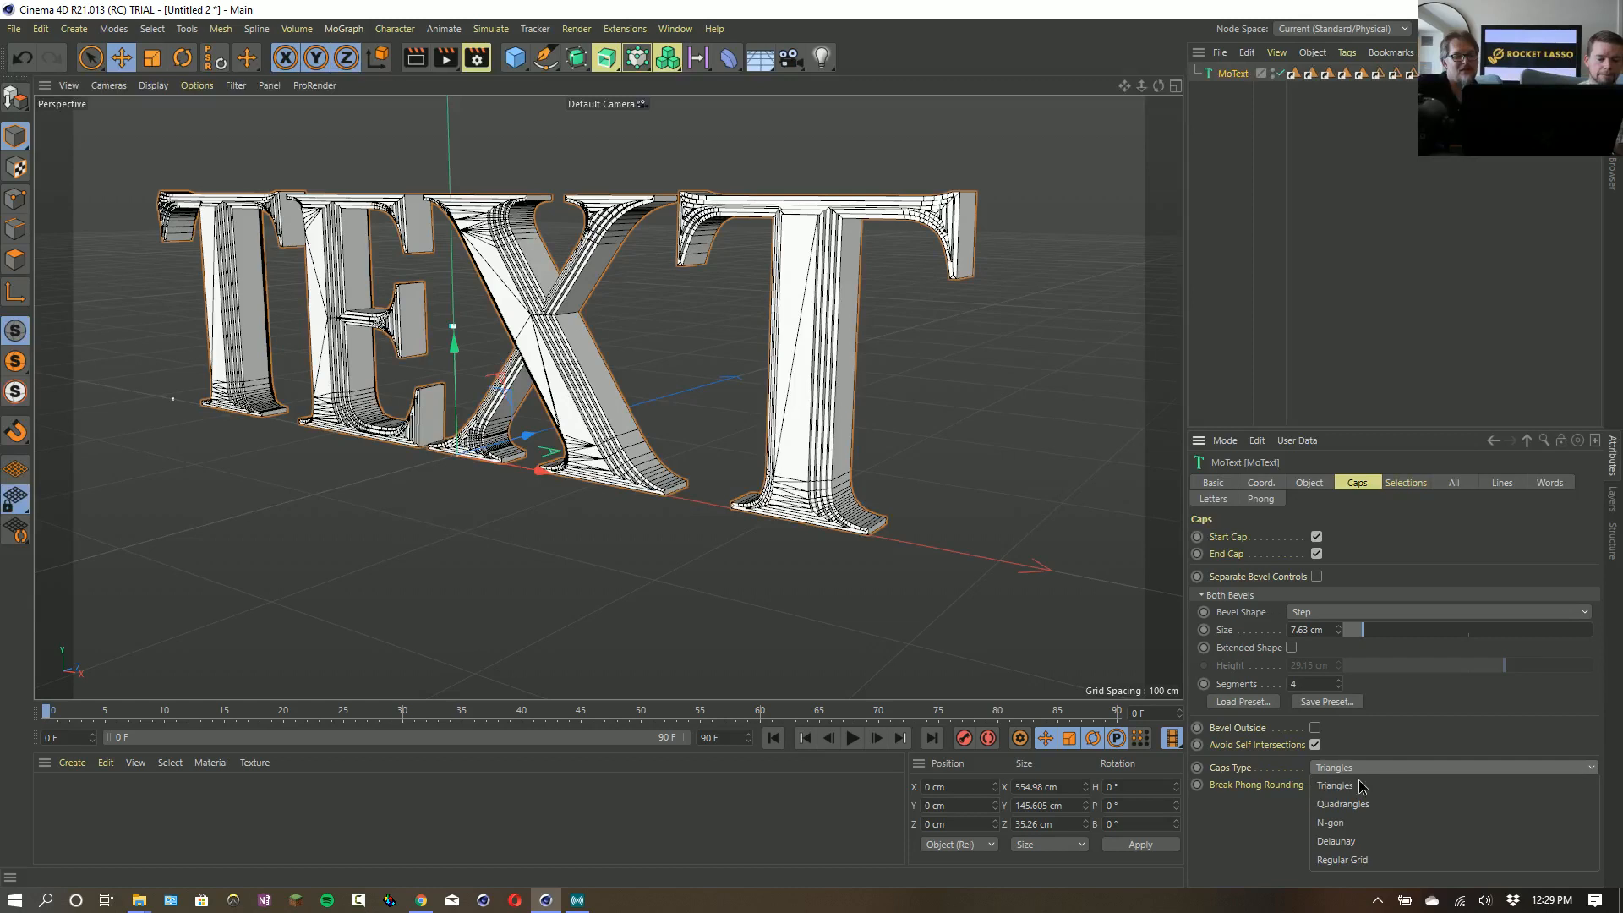
{"action": "left_click", "coordinate": [1374, 841]}
{"action": "left_click", "coordinate": [1456, 789]}
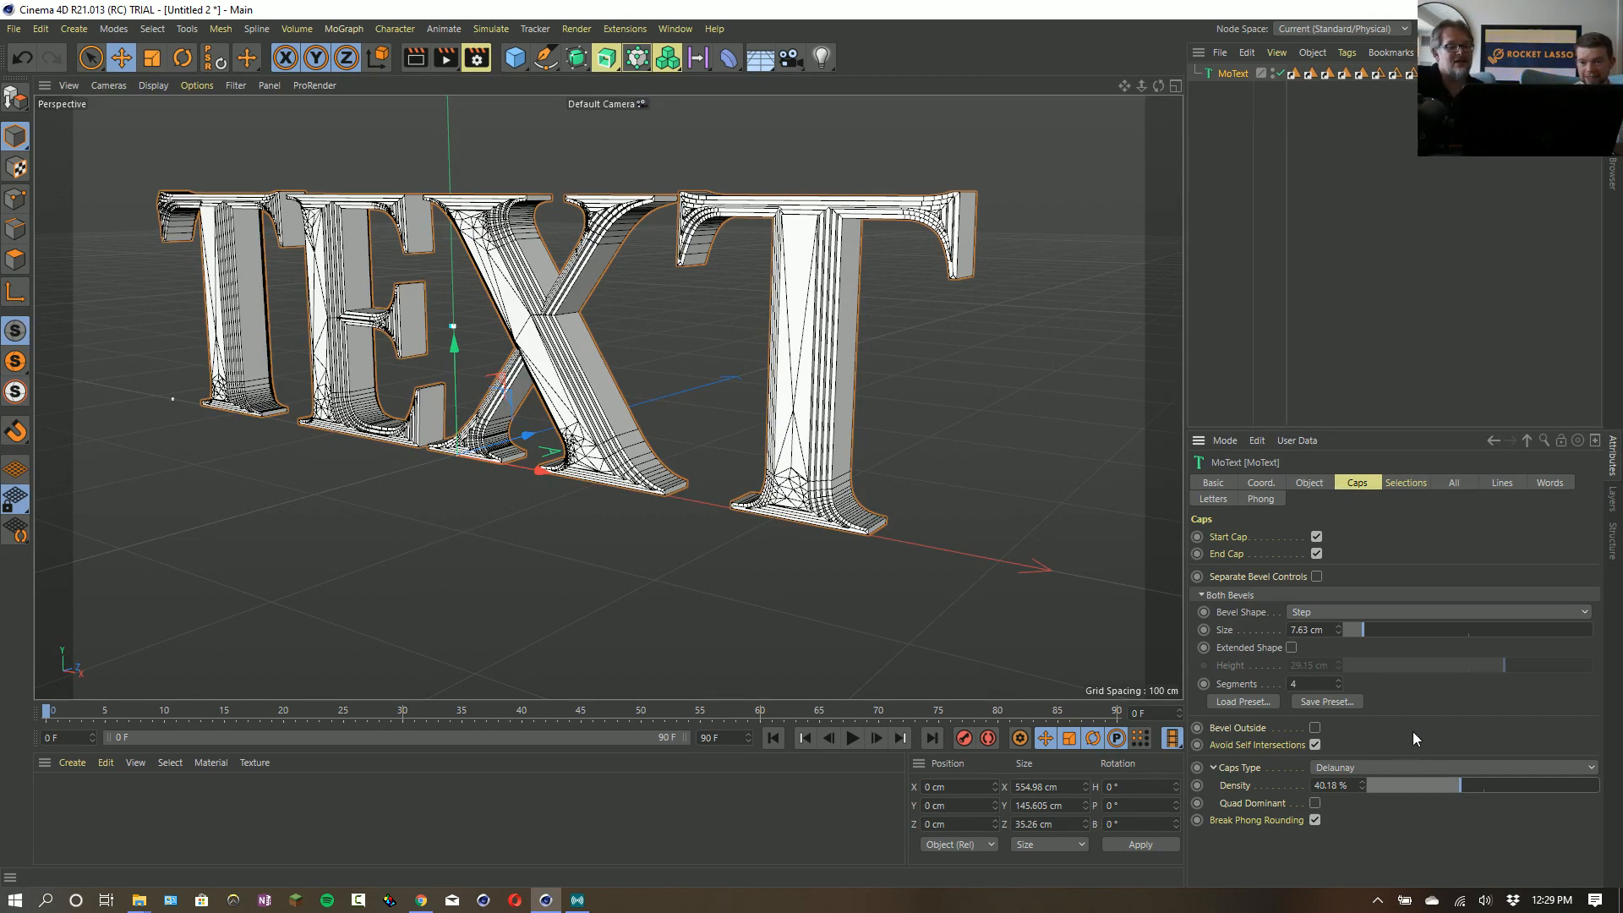
{"action": "left_click_drag", "start_coordinate": [1510, 784], "coordinate": [1566, 793]}
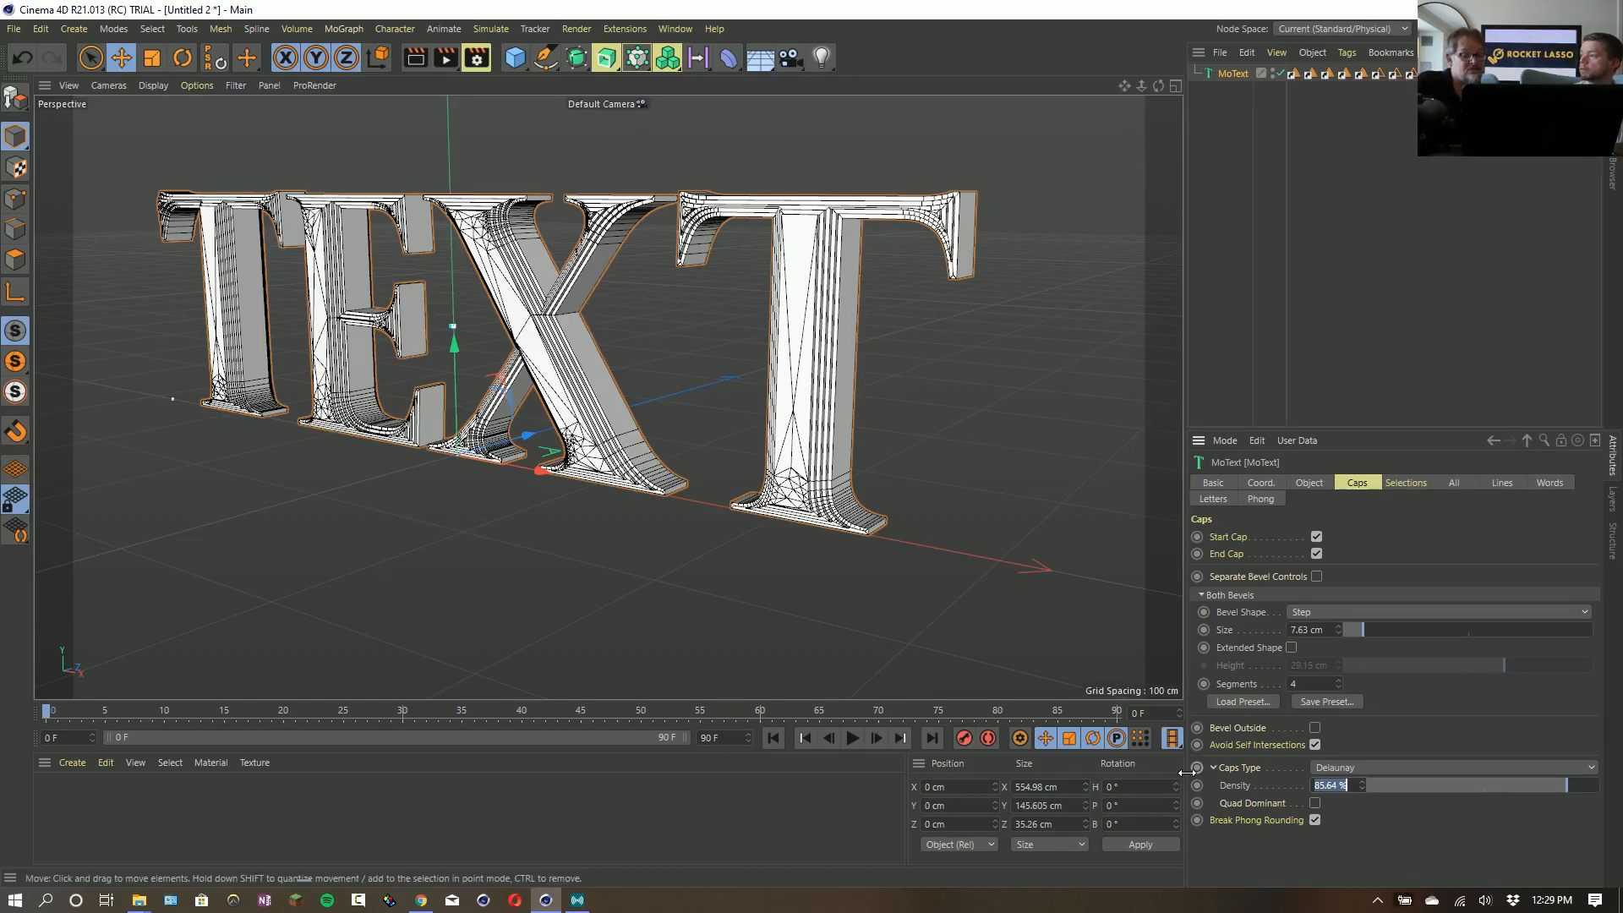
{"action": "left_click", "coordinate": [1350, 768]}
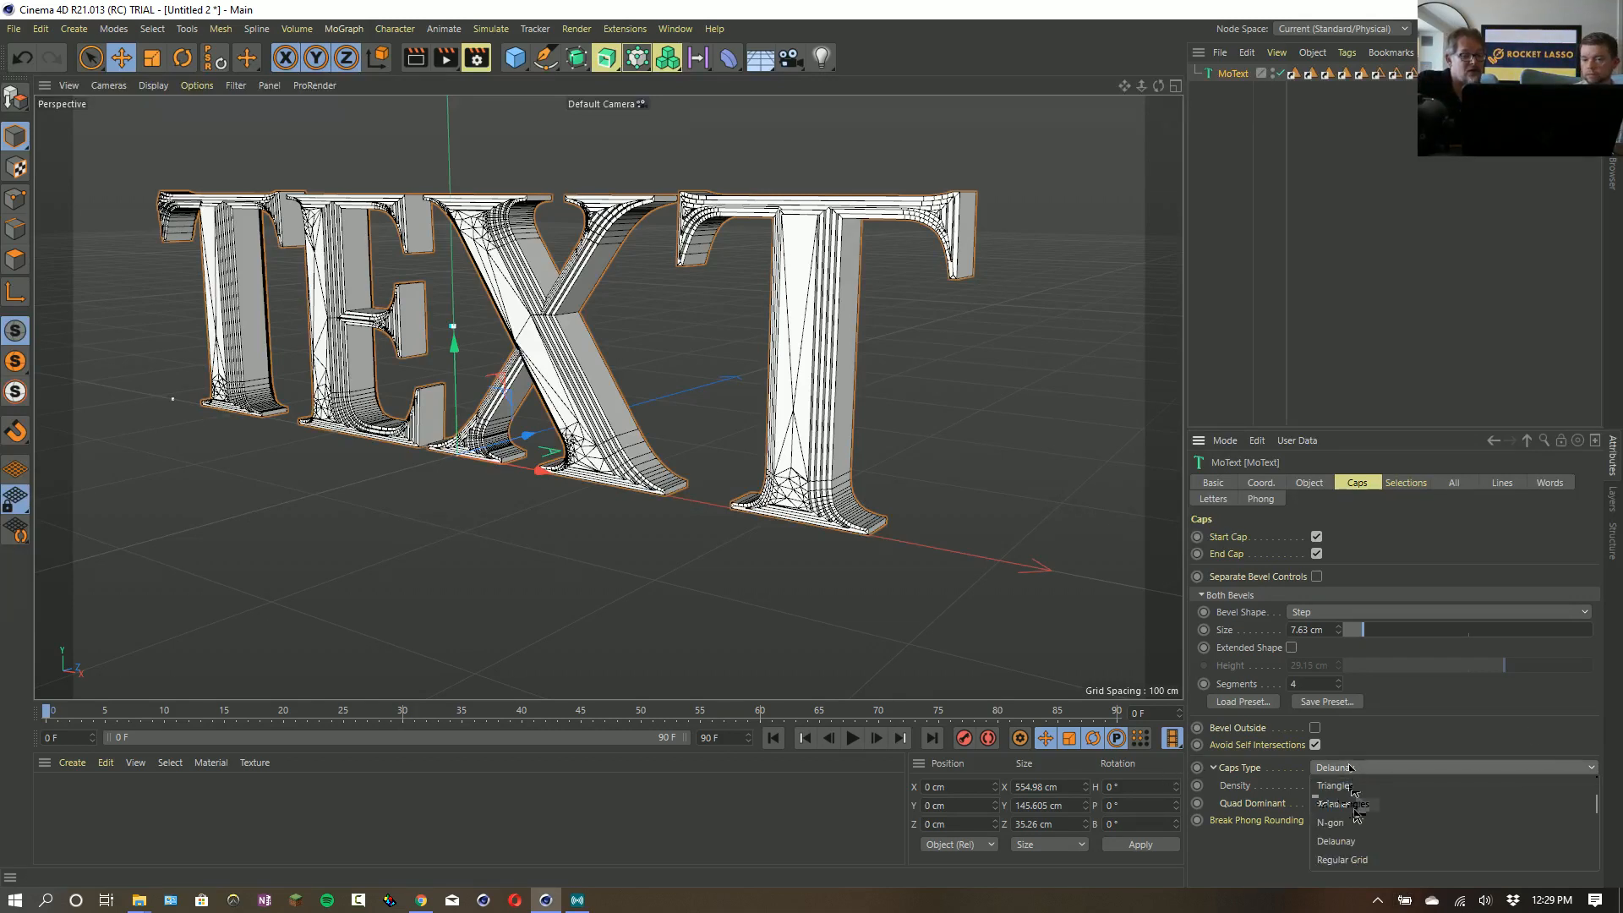
{"action": "left_click", "coordinate": [1342, 804]}
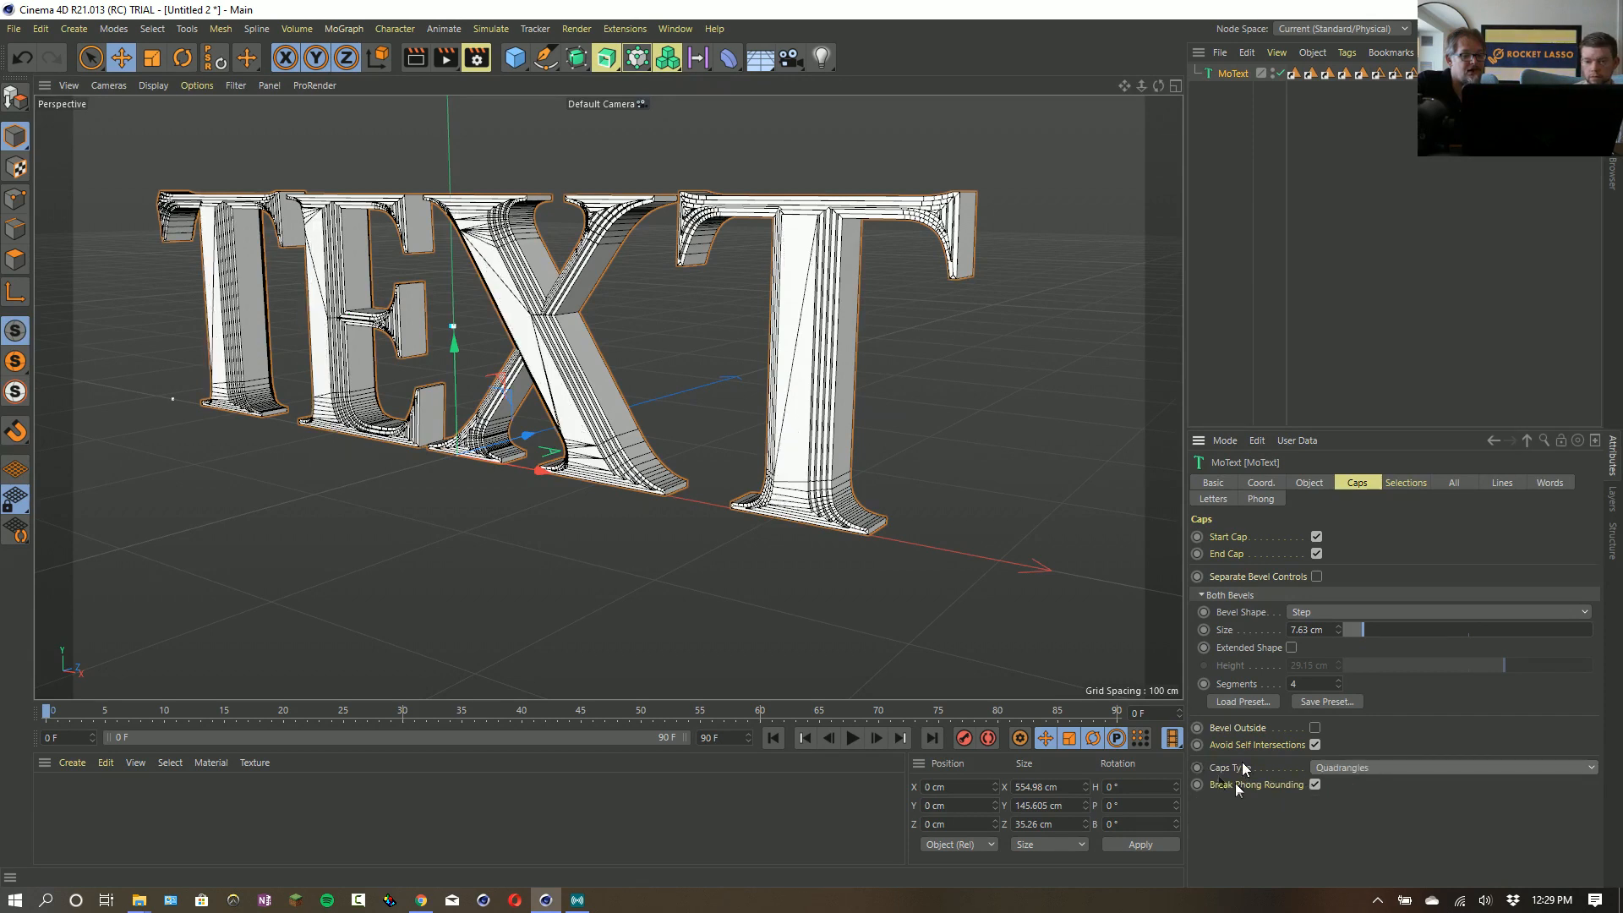
- Load the Single Step bevel preset for both caps of the text
{"action": "left_click", "coordinate": [1269, 704]}
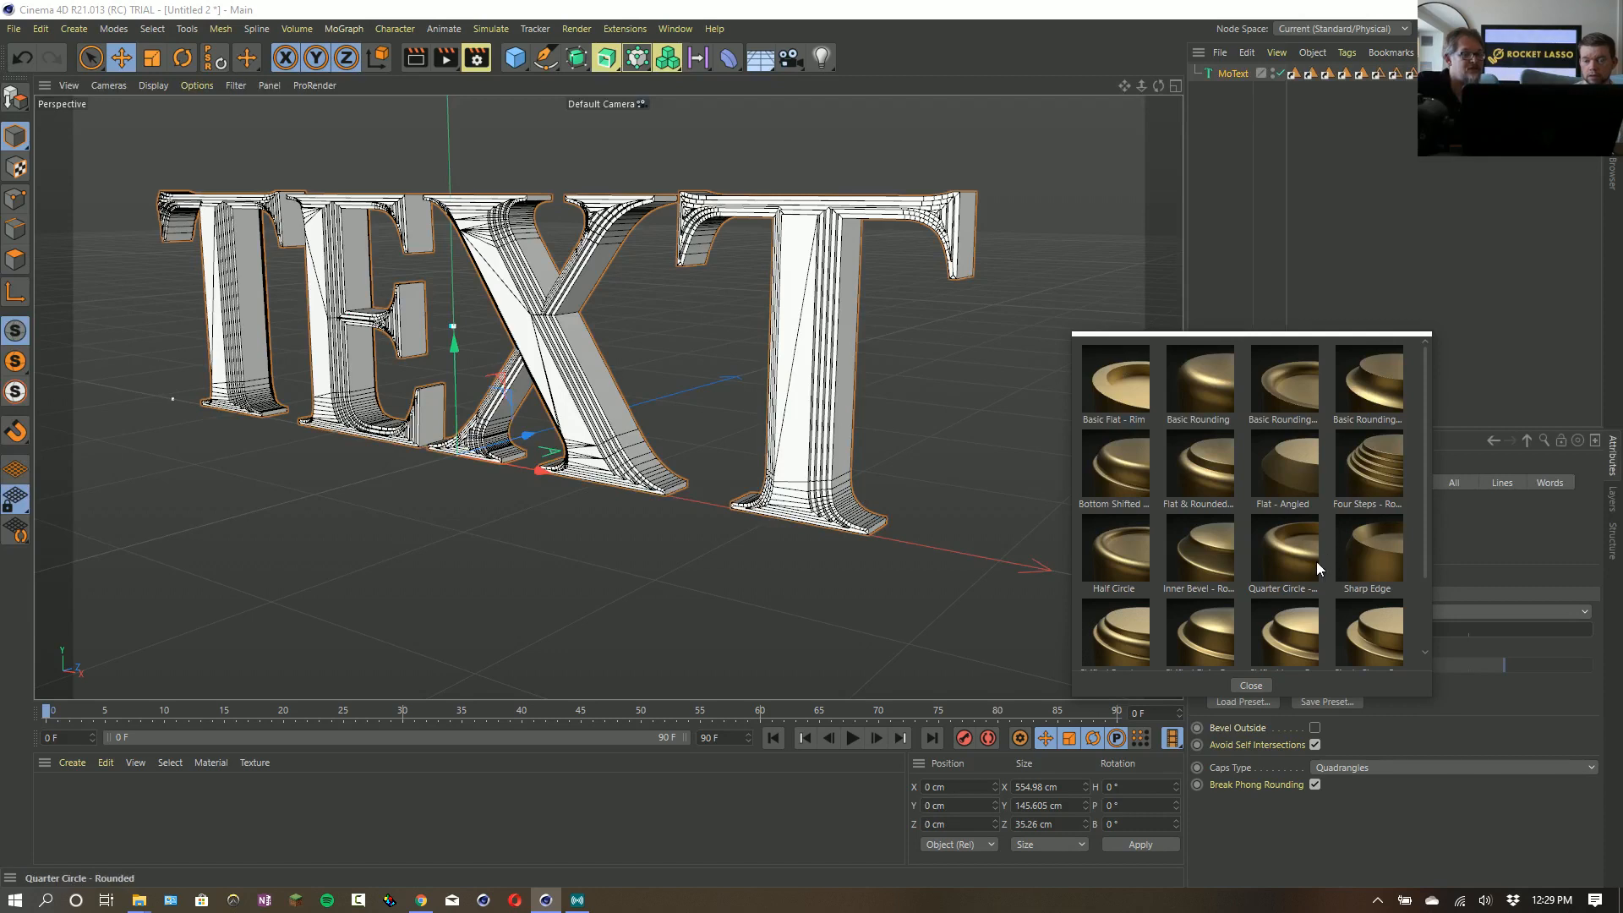
{"action": "scroll", "coordinate": [1368, 617], "scroll_direction": "down", "scroll_amount": 2}
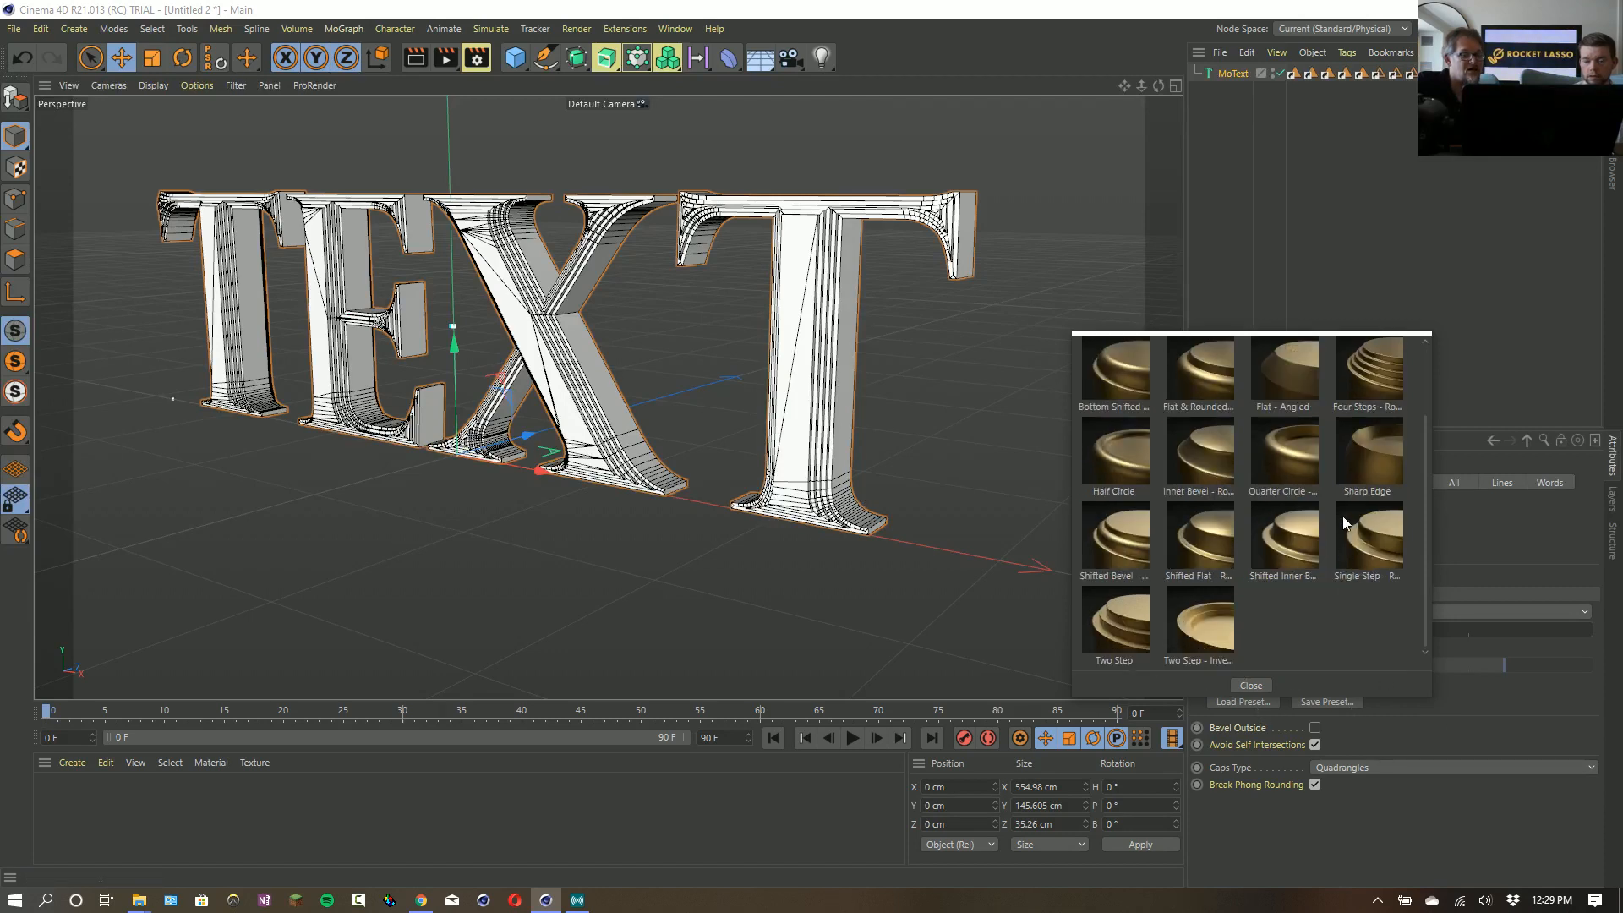
{"action": "double_click", "coordinate": [1370, 541]}
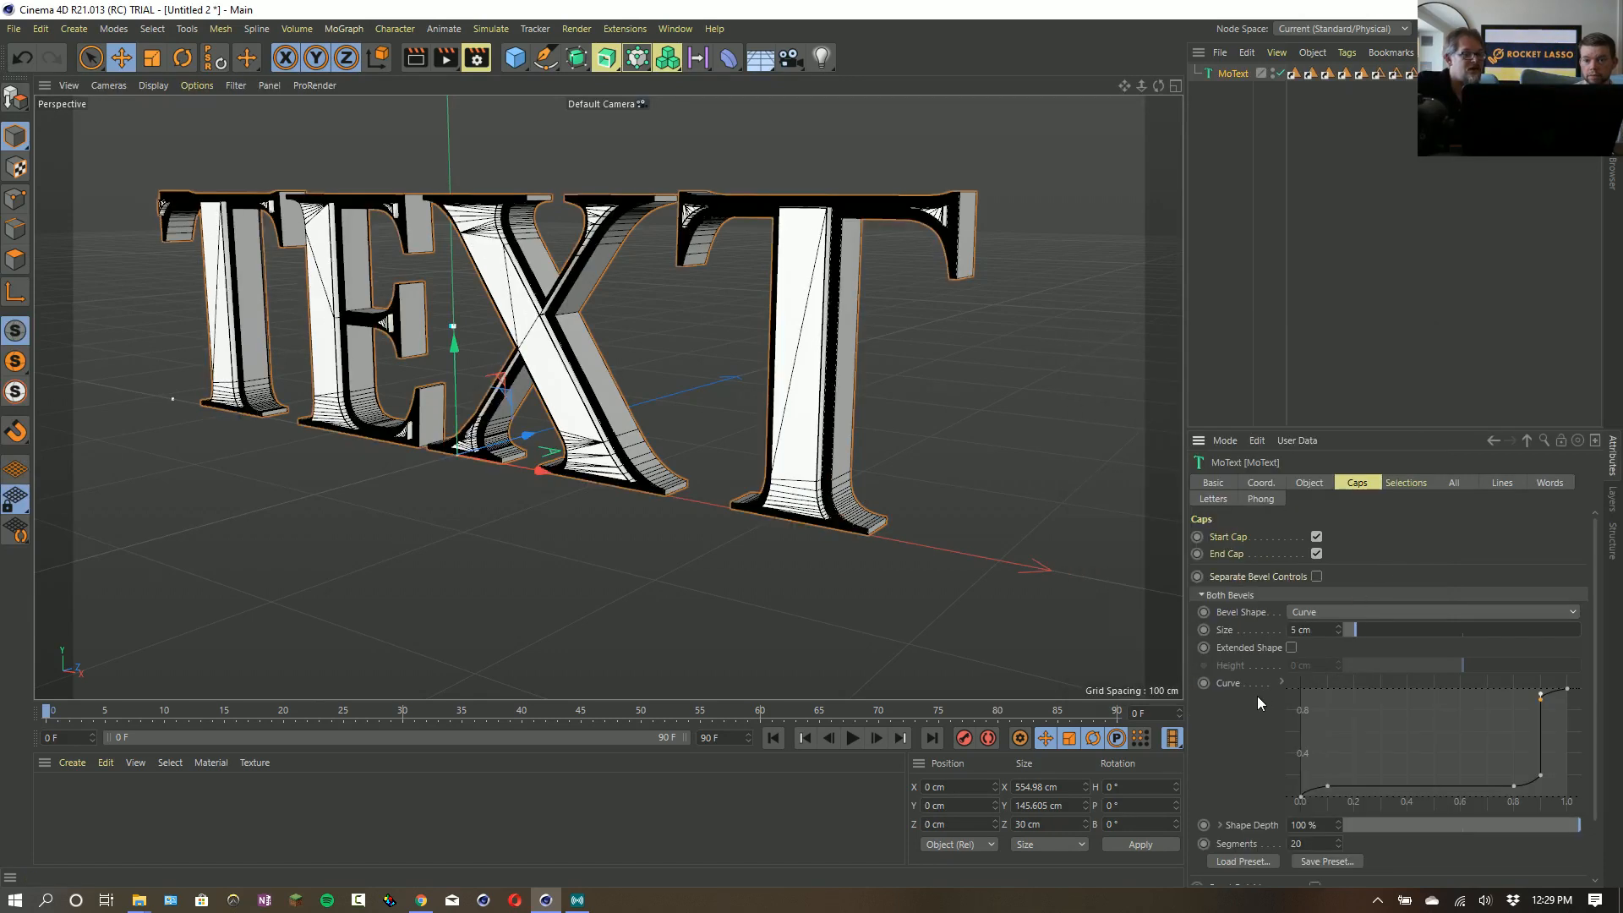
- Set the viewport display to Gouraud Shading and load the Bottom Shifted bevel preset for the text's caps
{"action": "left_click", "coordinate": [110, 85]}
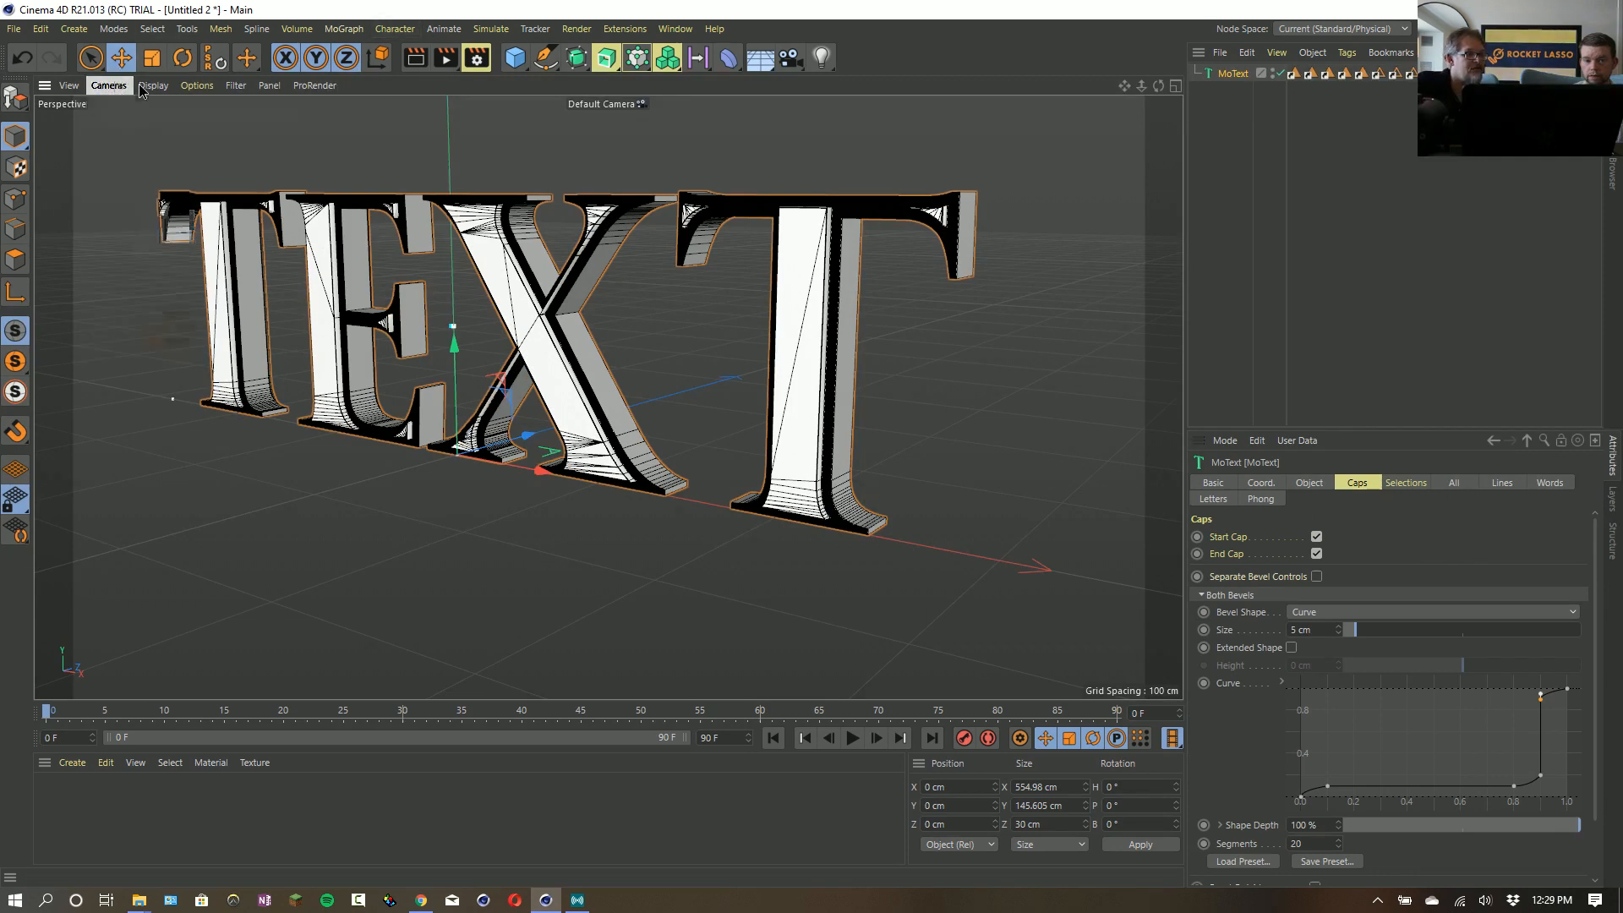
{"action": "left_click", "coordinate": [160, 113]}
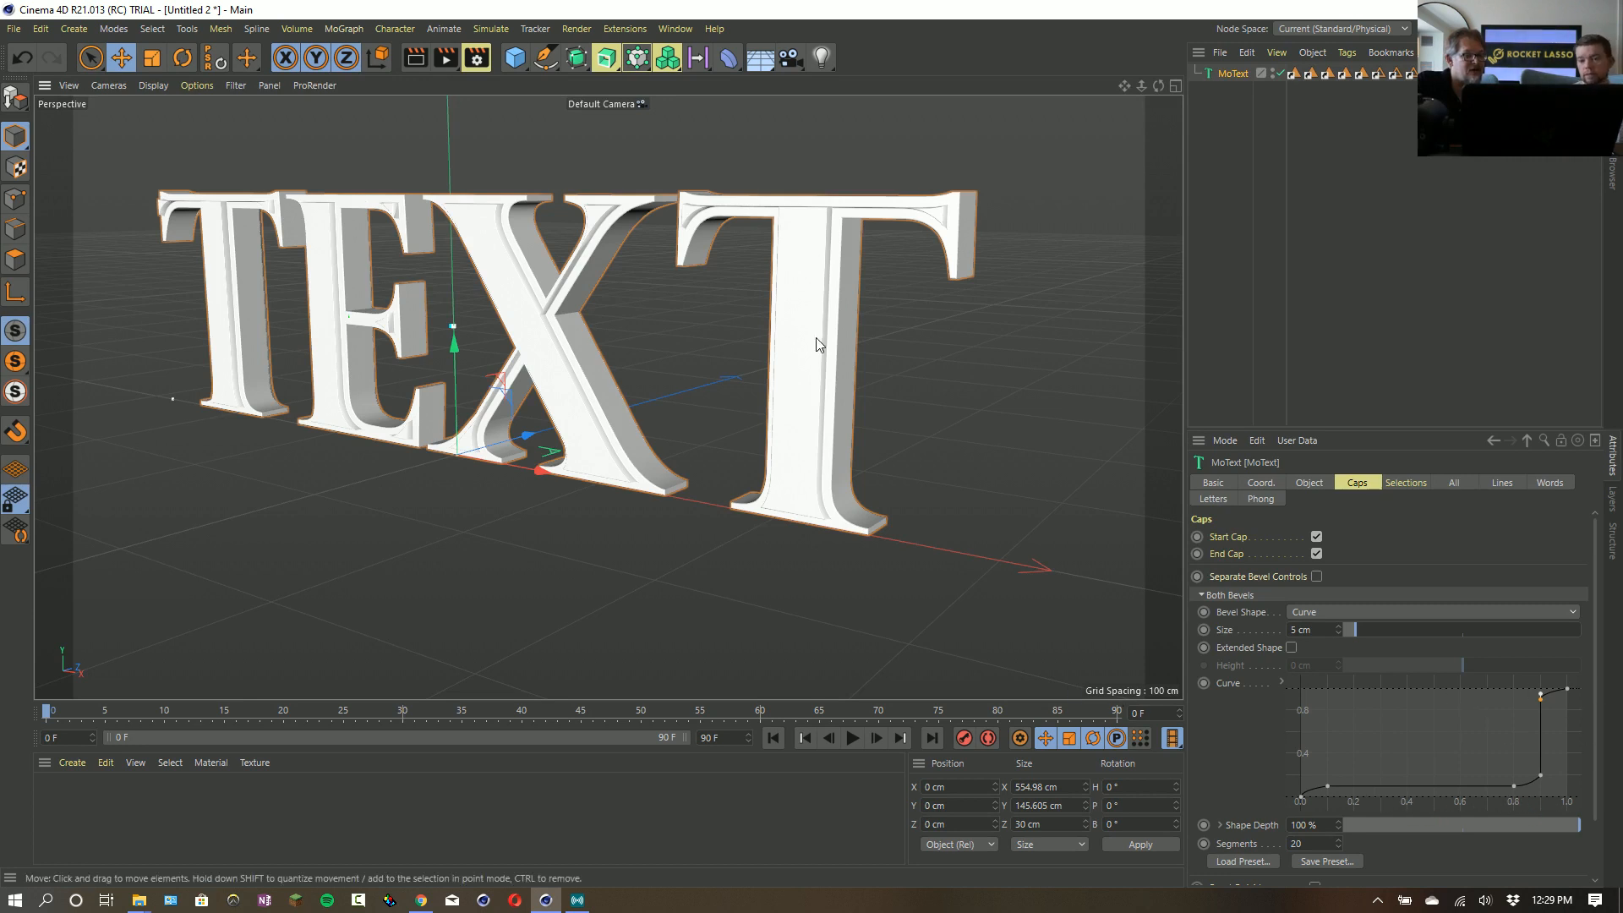
{"action": "left_click", "coordinate": [1241, 861]}
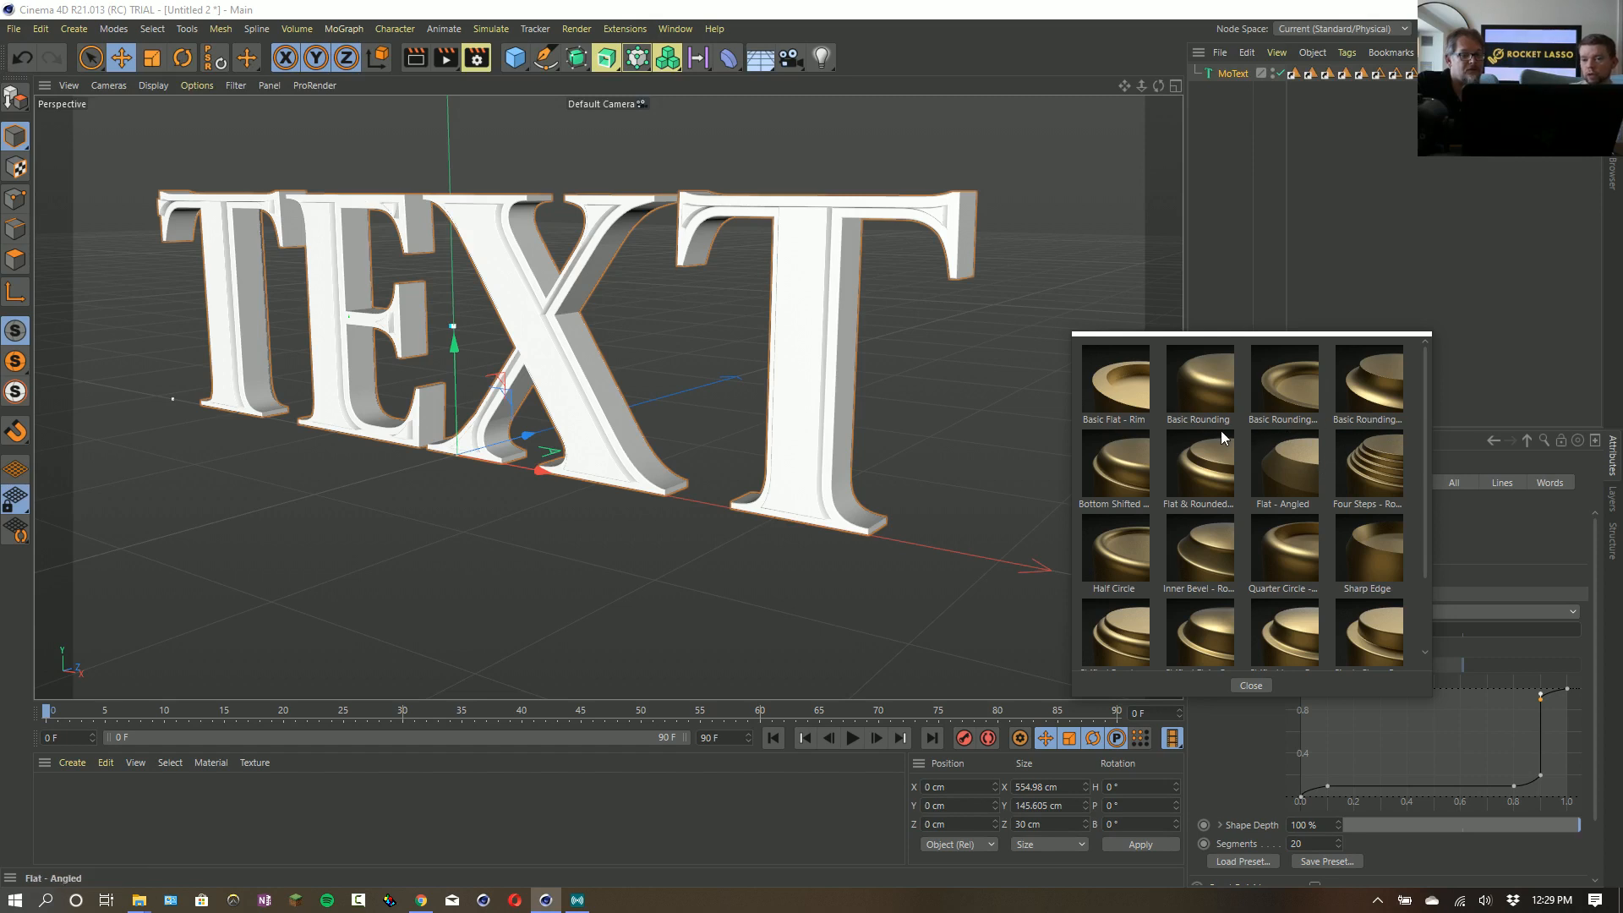
{"action": "left_click", "coordinate": [1126, 481]}
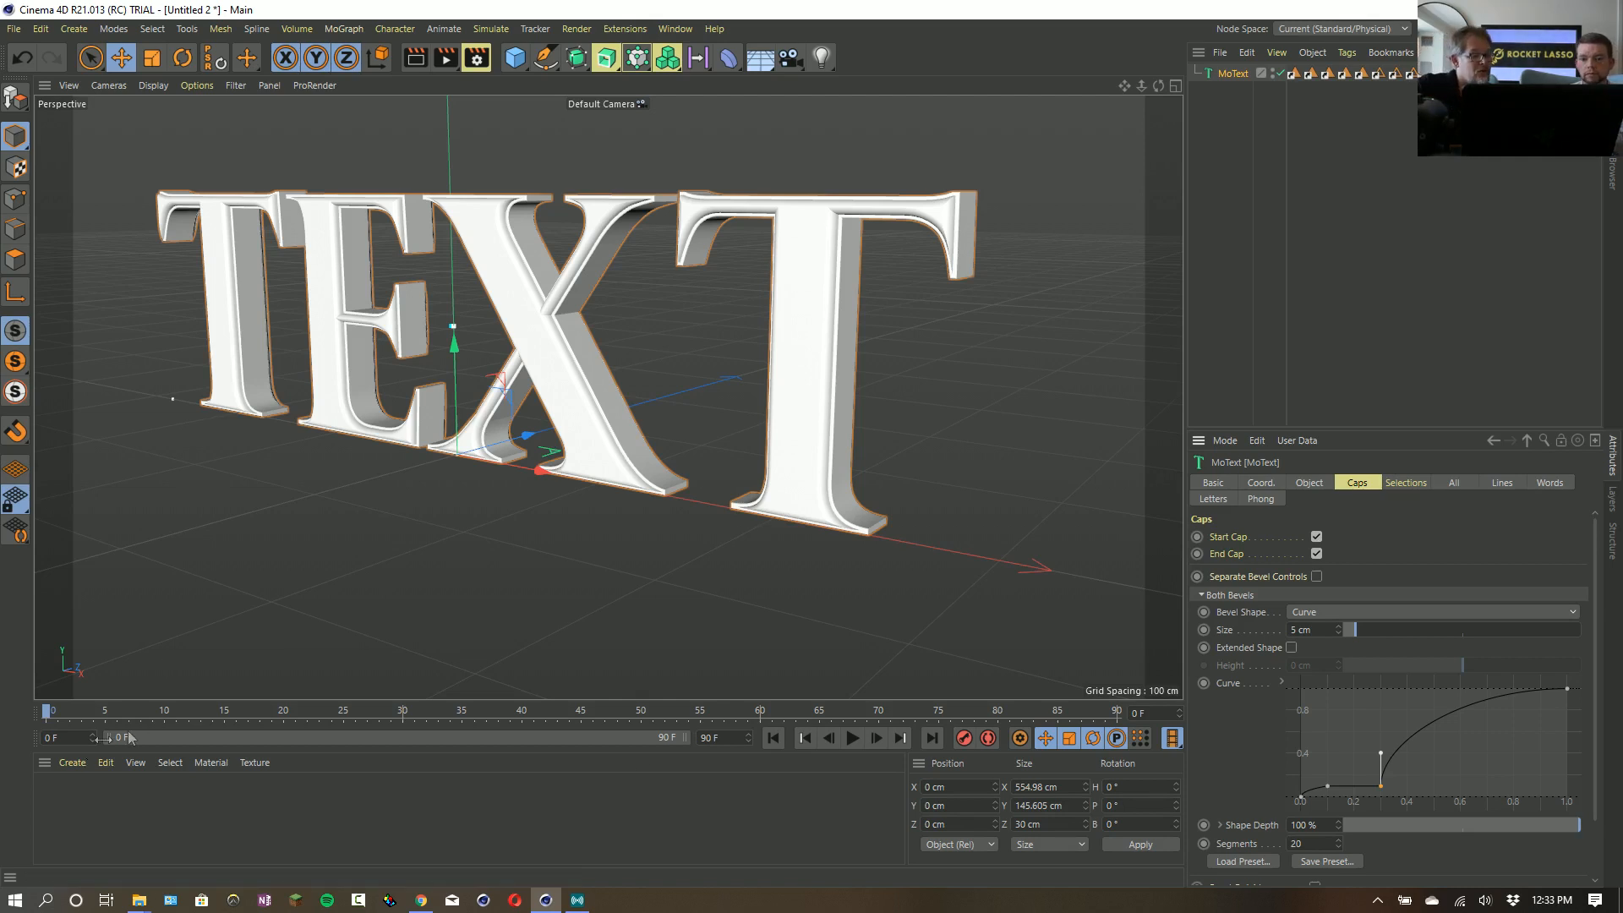
- Create a new node material and open it in the Node Editor, with the editor window moved down over the viewport
{"action": "left_click", "coordinate": [83, 763]}
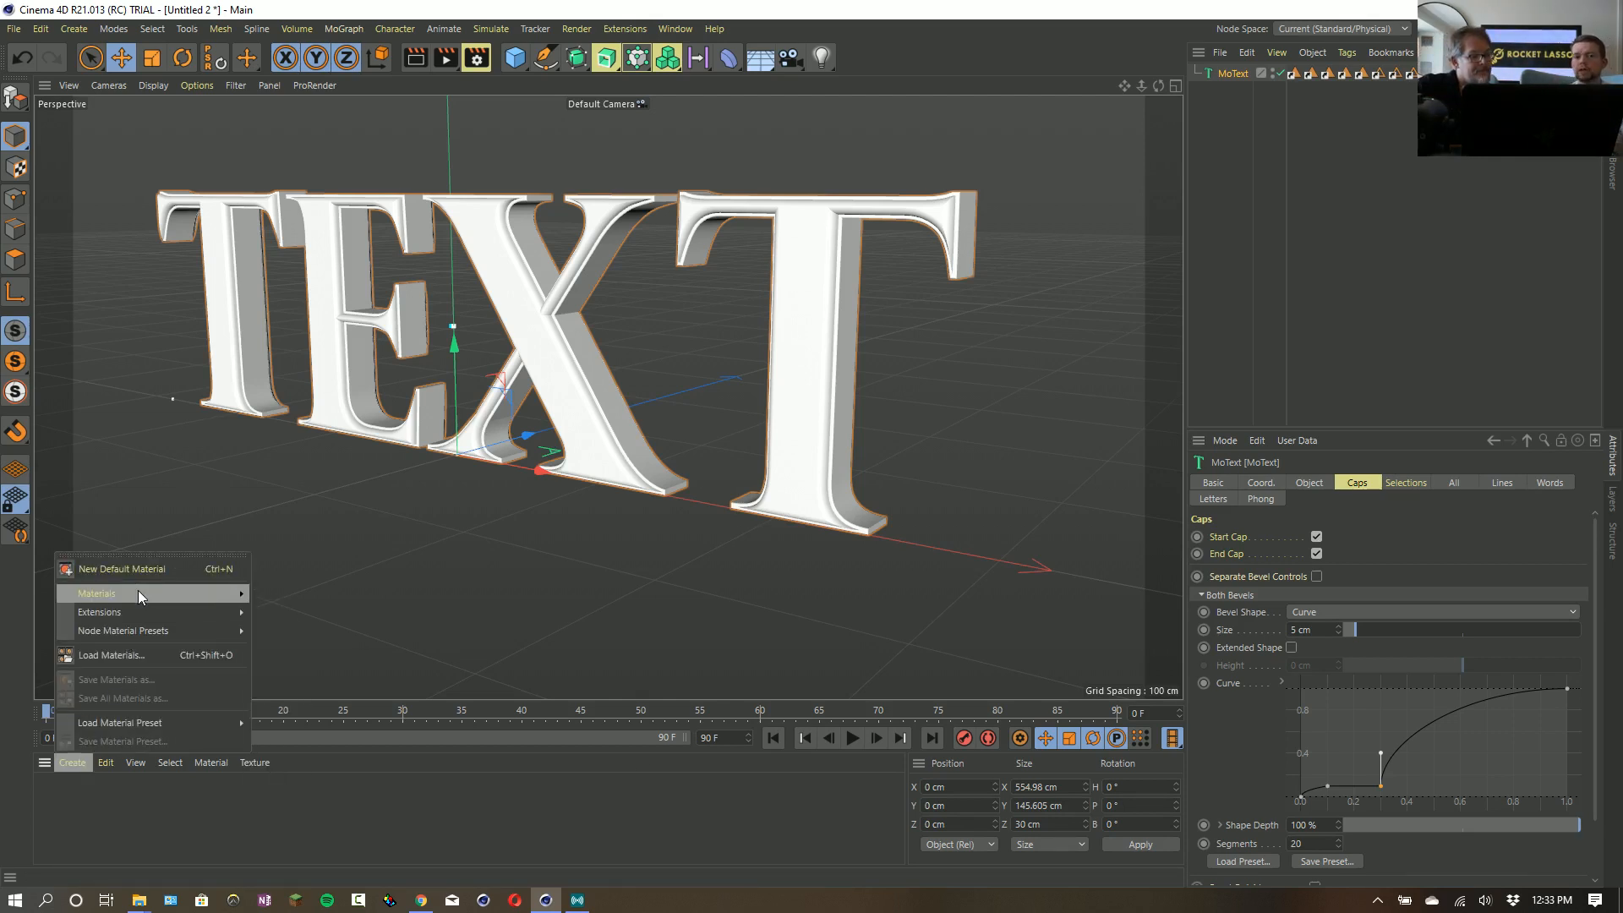
{"action": "mouse_move", "coordinate": [140, 592]}
{"action": "left_click", "coordinate": [364, 640]}
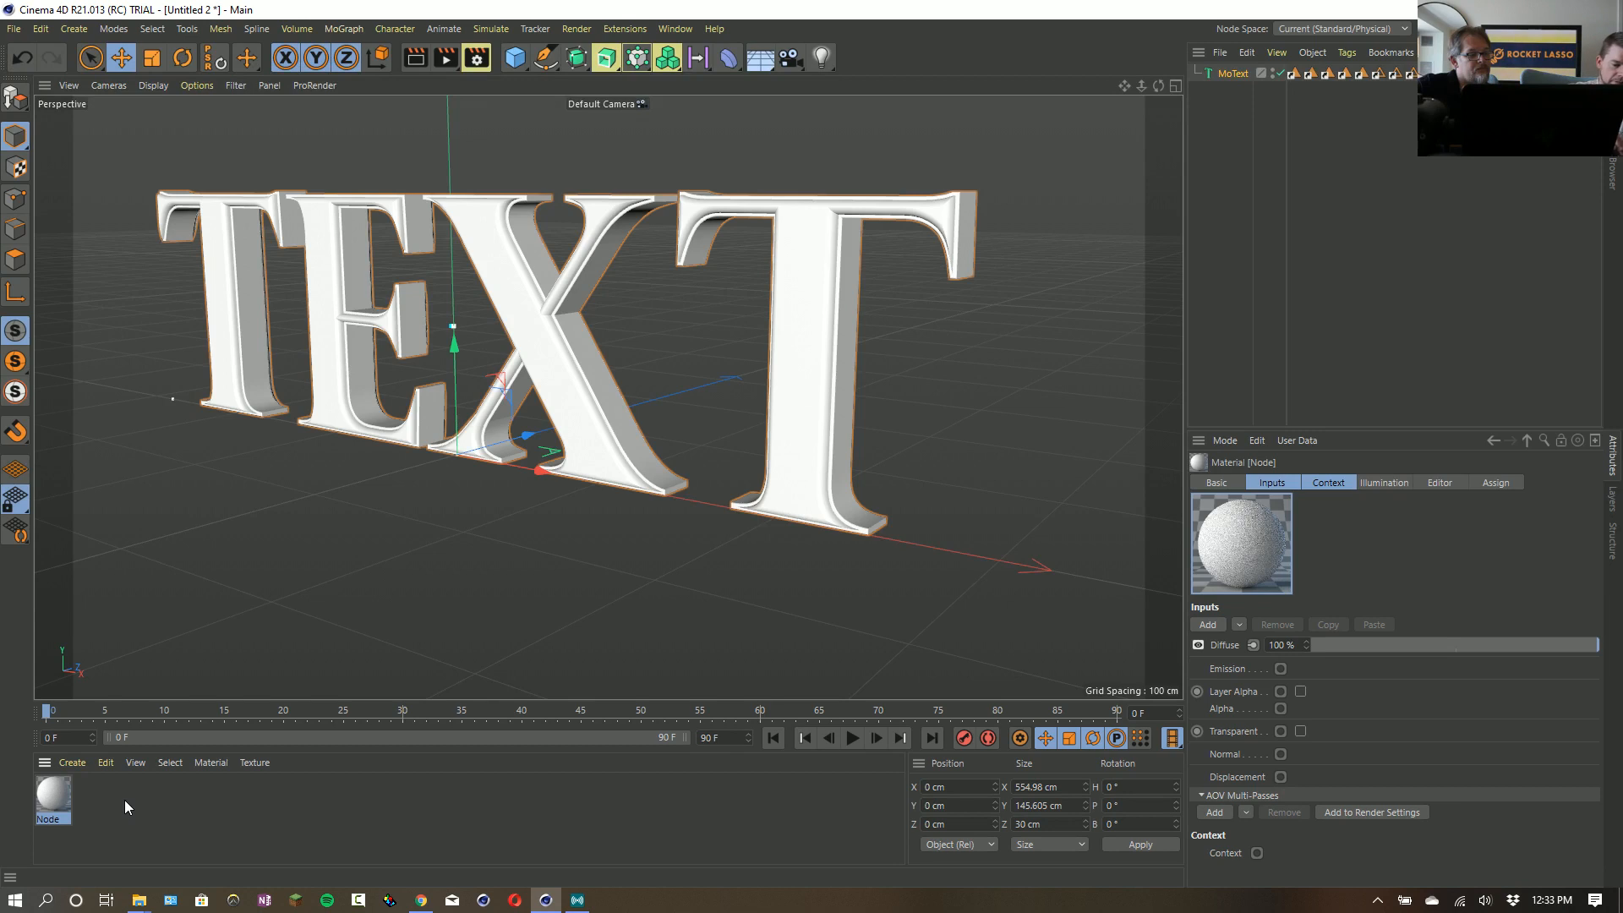
{"action": "double_click", "coordinate": [52, 797]}
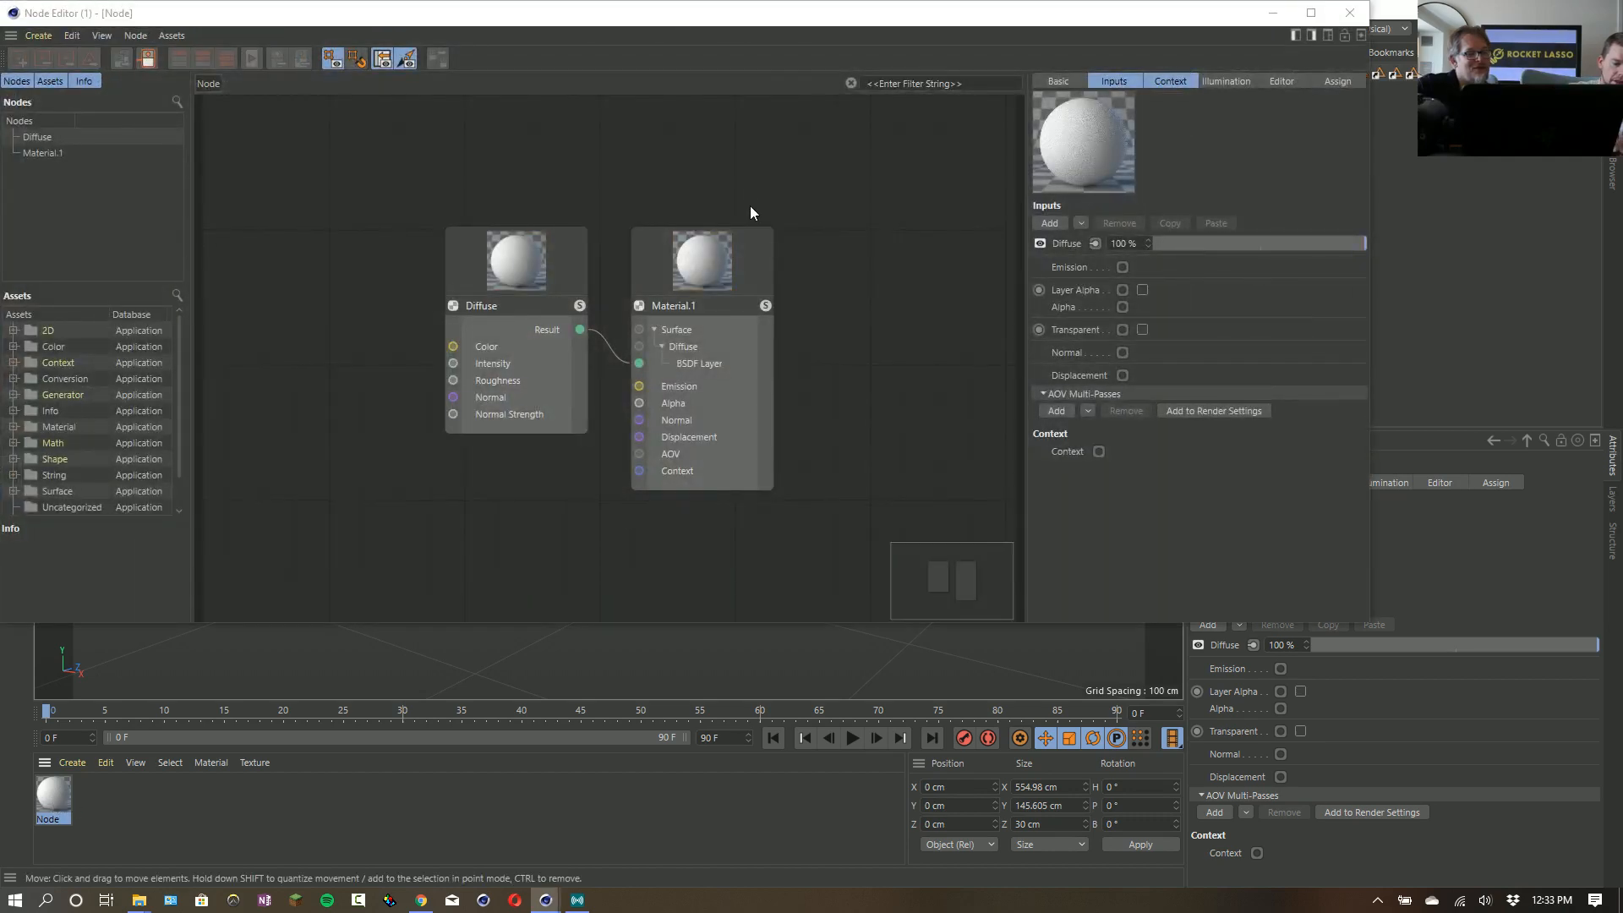
{"action": "double_click", "coordinate": [773, 22]}
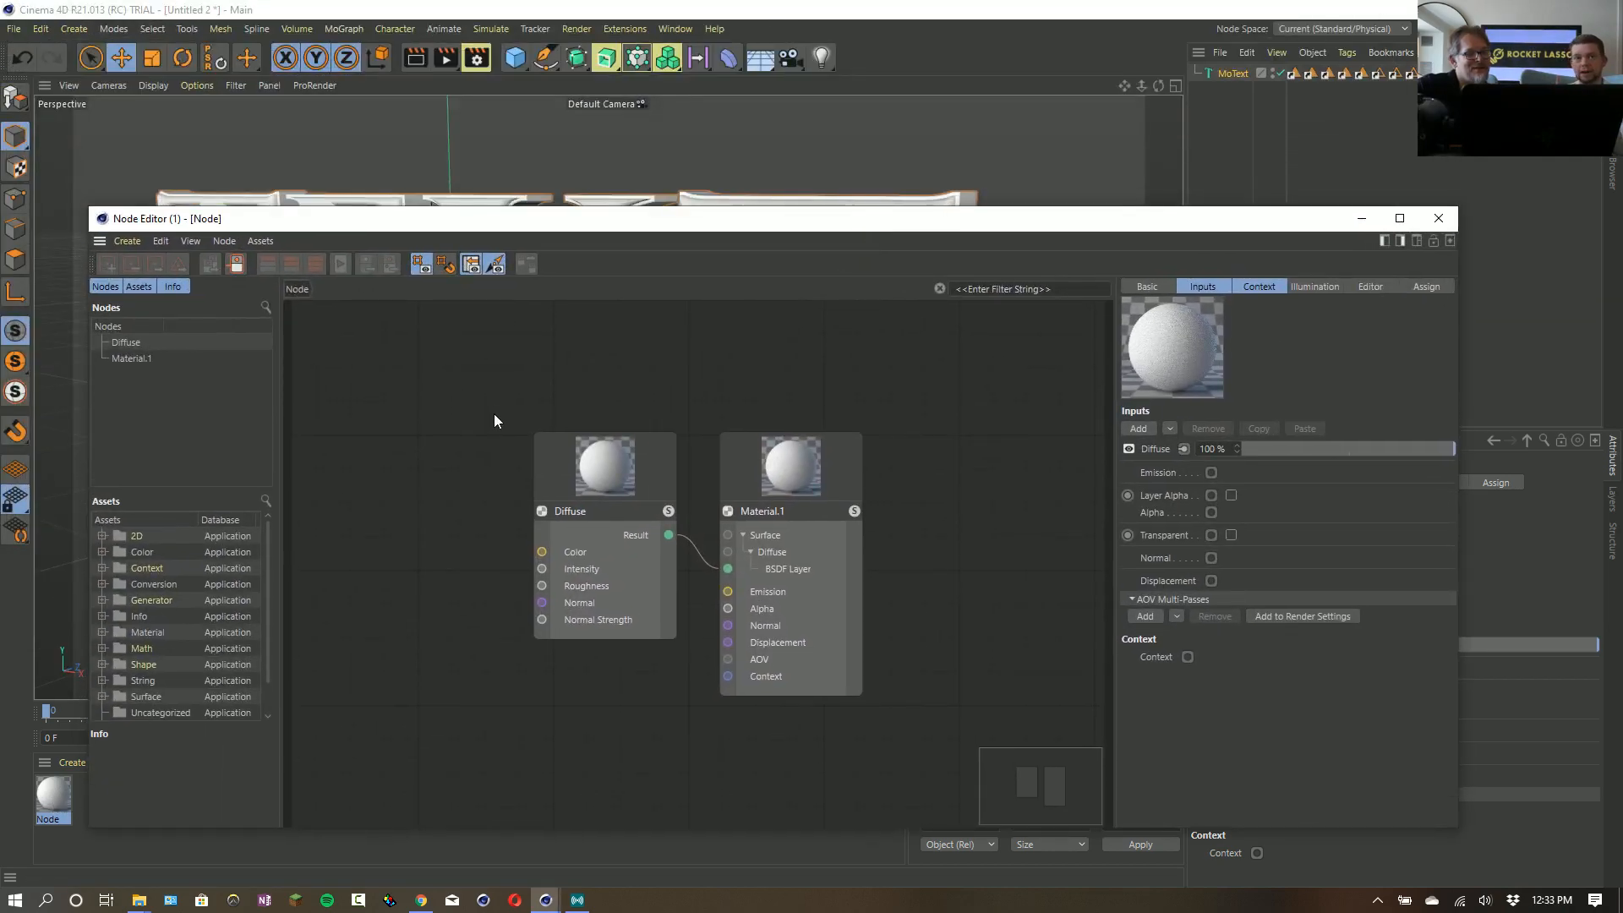
- Select both the Diffuse and Material.1 nodes and reposition them together near the middle of the graph
{"action": "left_click_drag", "start_coordinate": [492, 405], "coordinate": [999, 716]}
{"action": "left_click_drag", "start_coordinate": [808, 474], "coordinate": [1006, 495]}
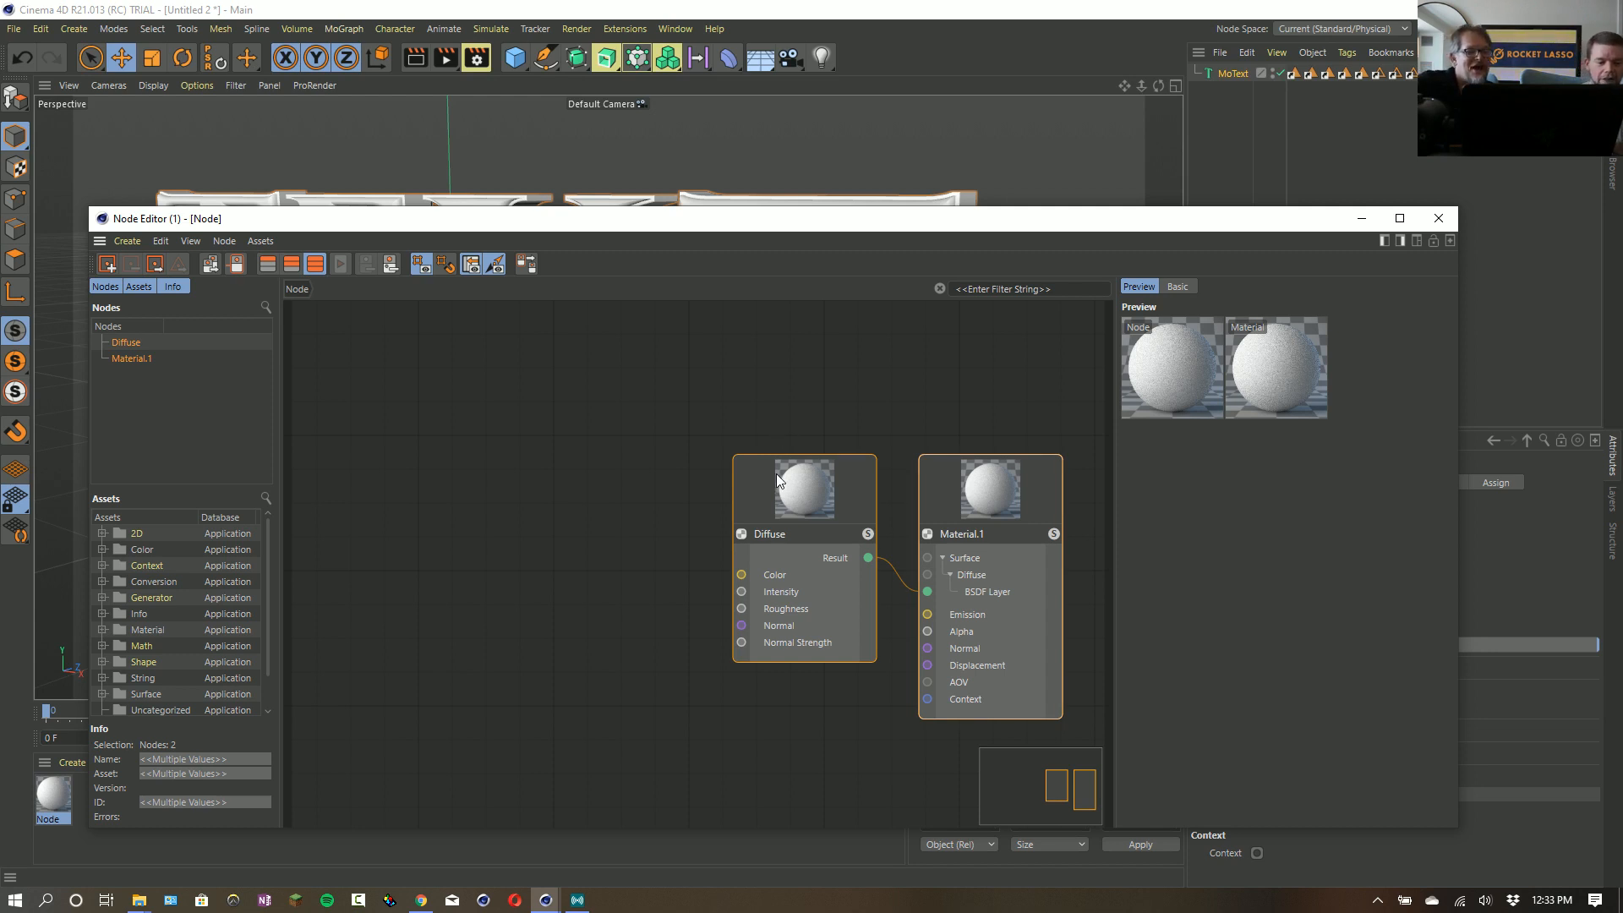
{"action": "left_click_drag", "start_coordinate": [777, 482], "coordinate": [716, 465]}
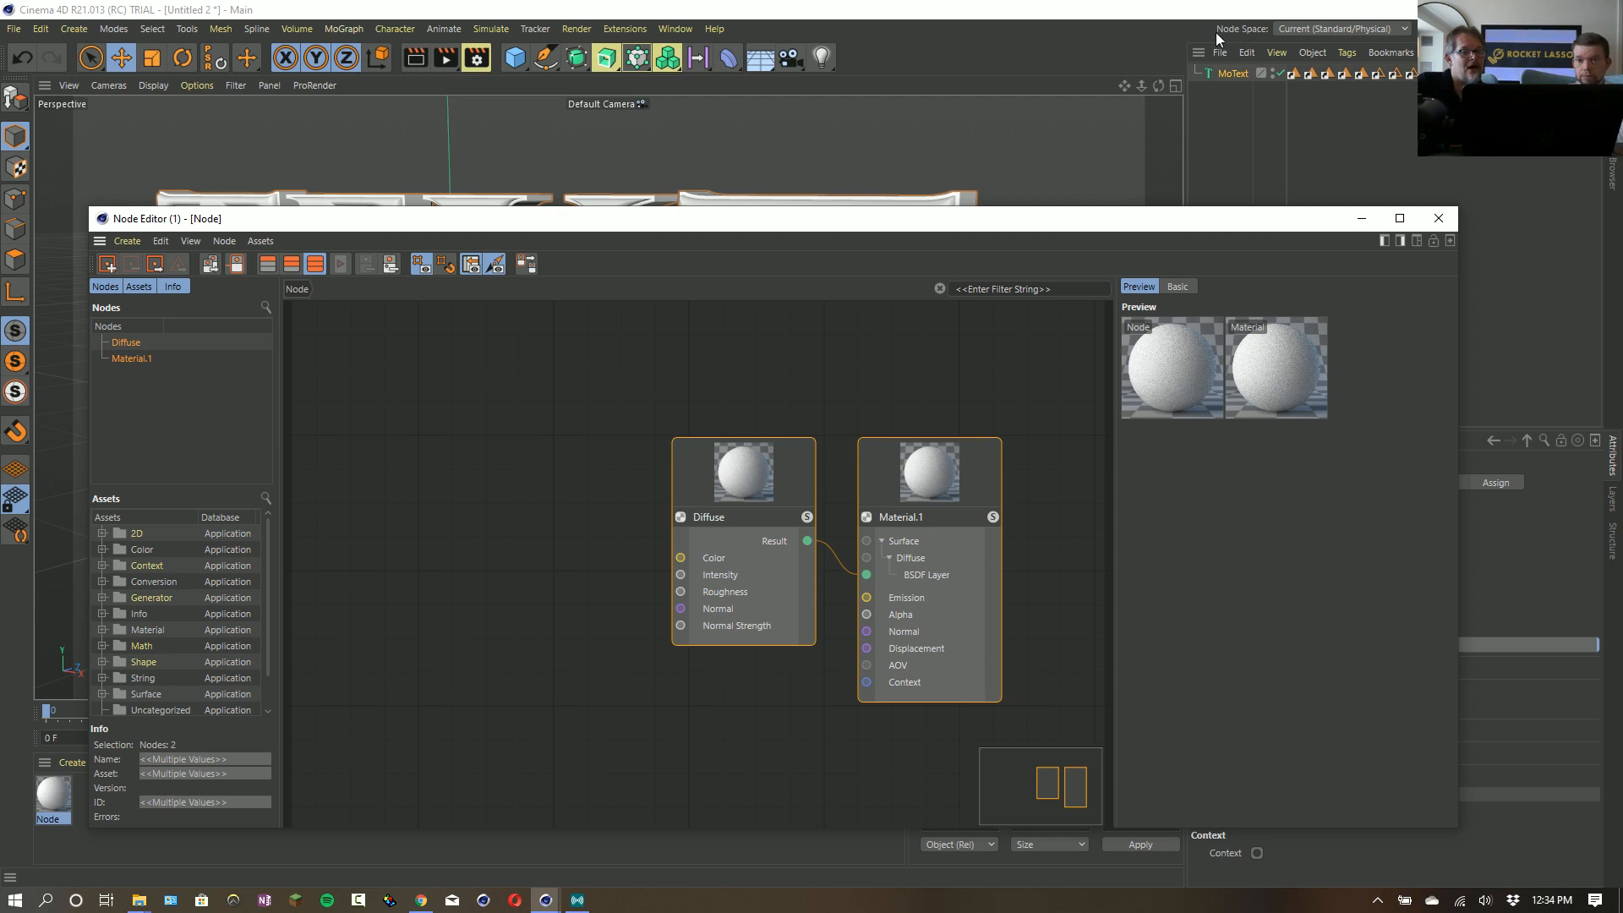
- Switch the node space to ProRender and check the node material in the Material Editor
{"action": "left_click", "coordinate": [1342, 30]}
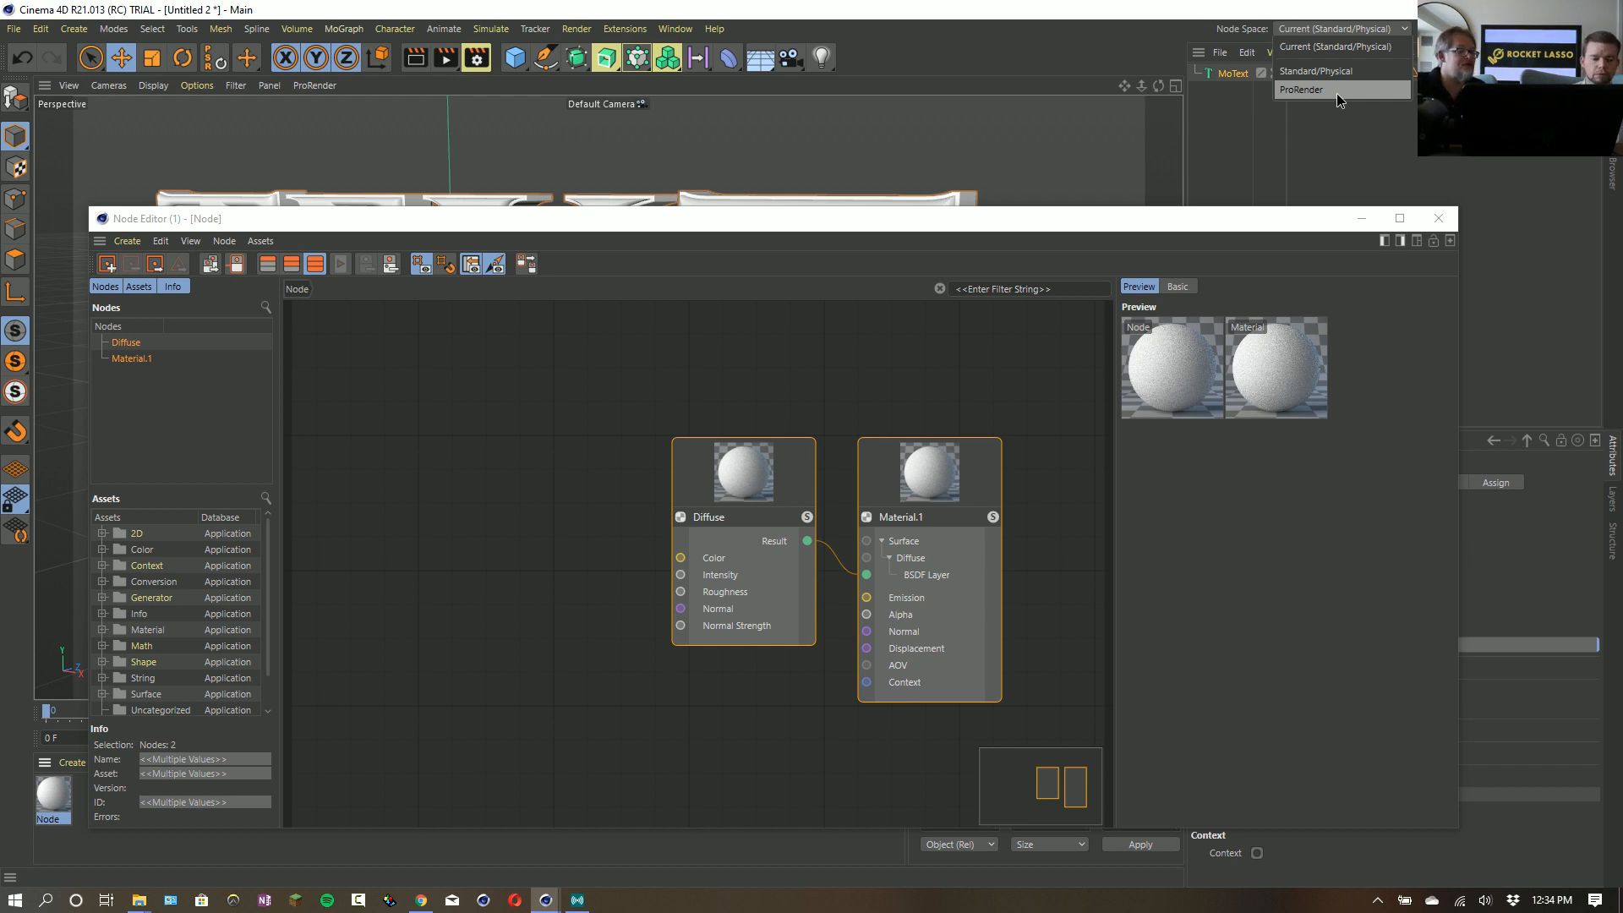
{"action": "left_click", "coordinate": [1338, 95]}
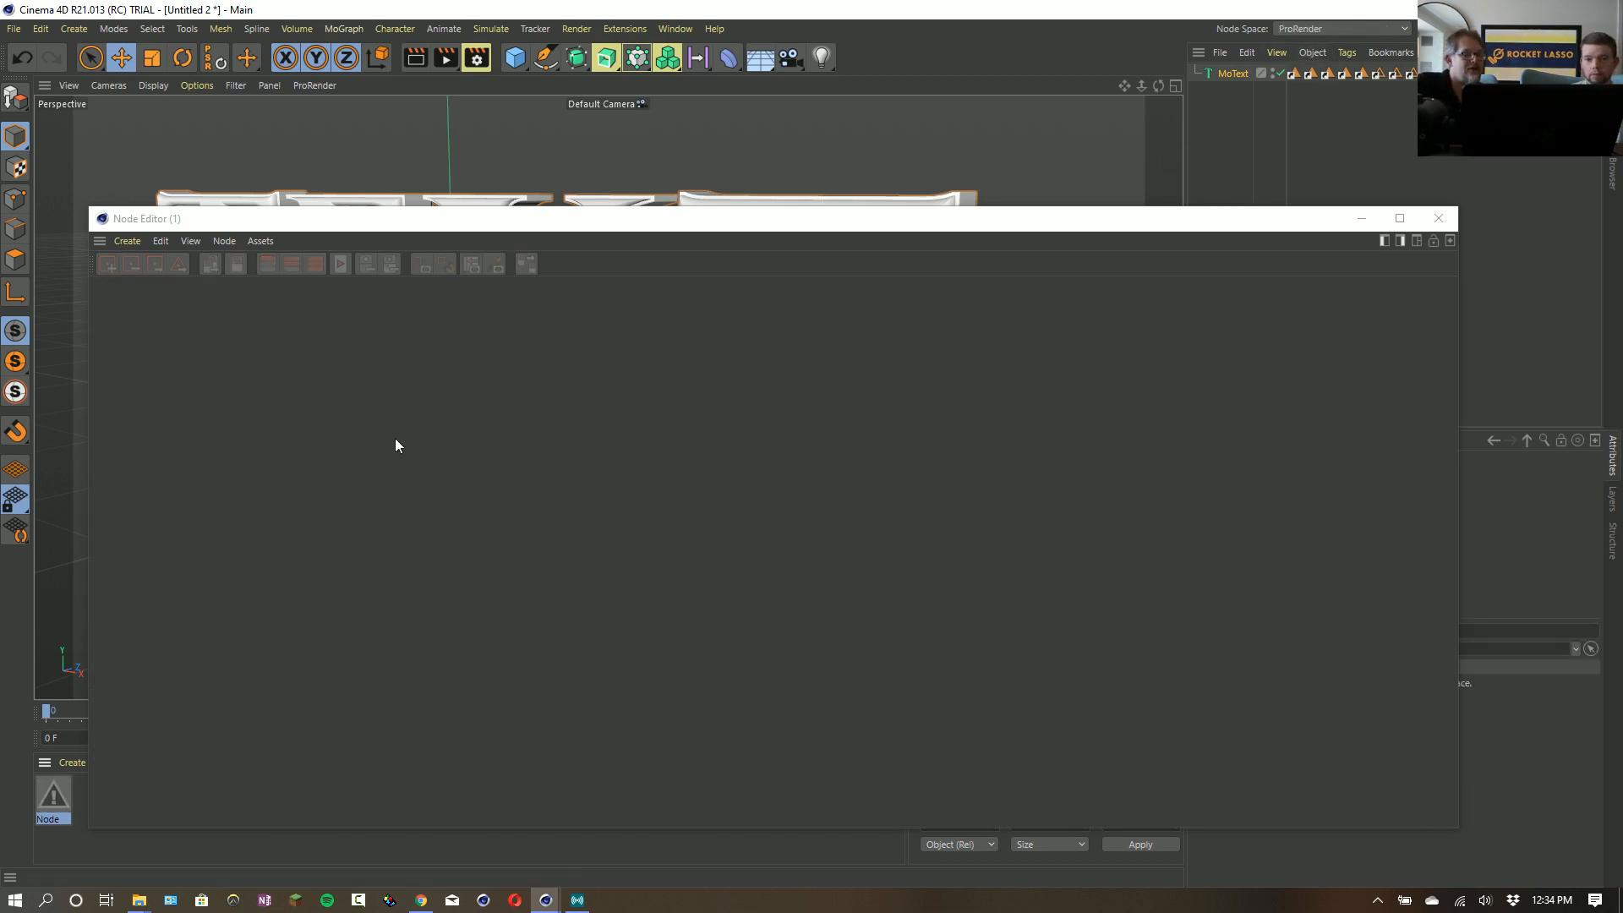
{"action": "right_click", "coordinate": [49, 794]}
{"action": "left_click", "coordinate": [50, 793]}
{"action": "double_click", "coordinate": [56, 795]}
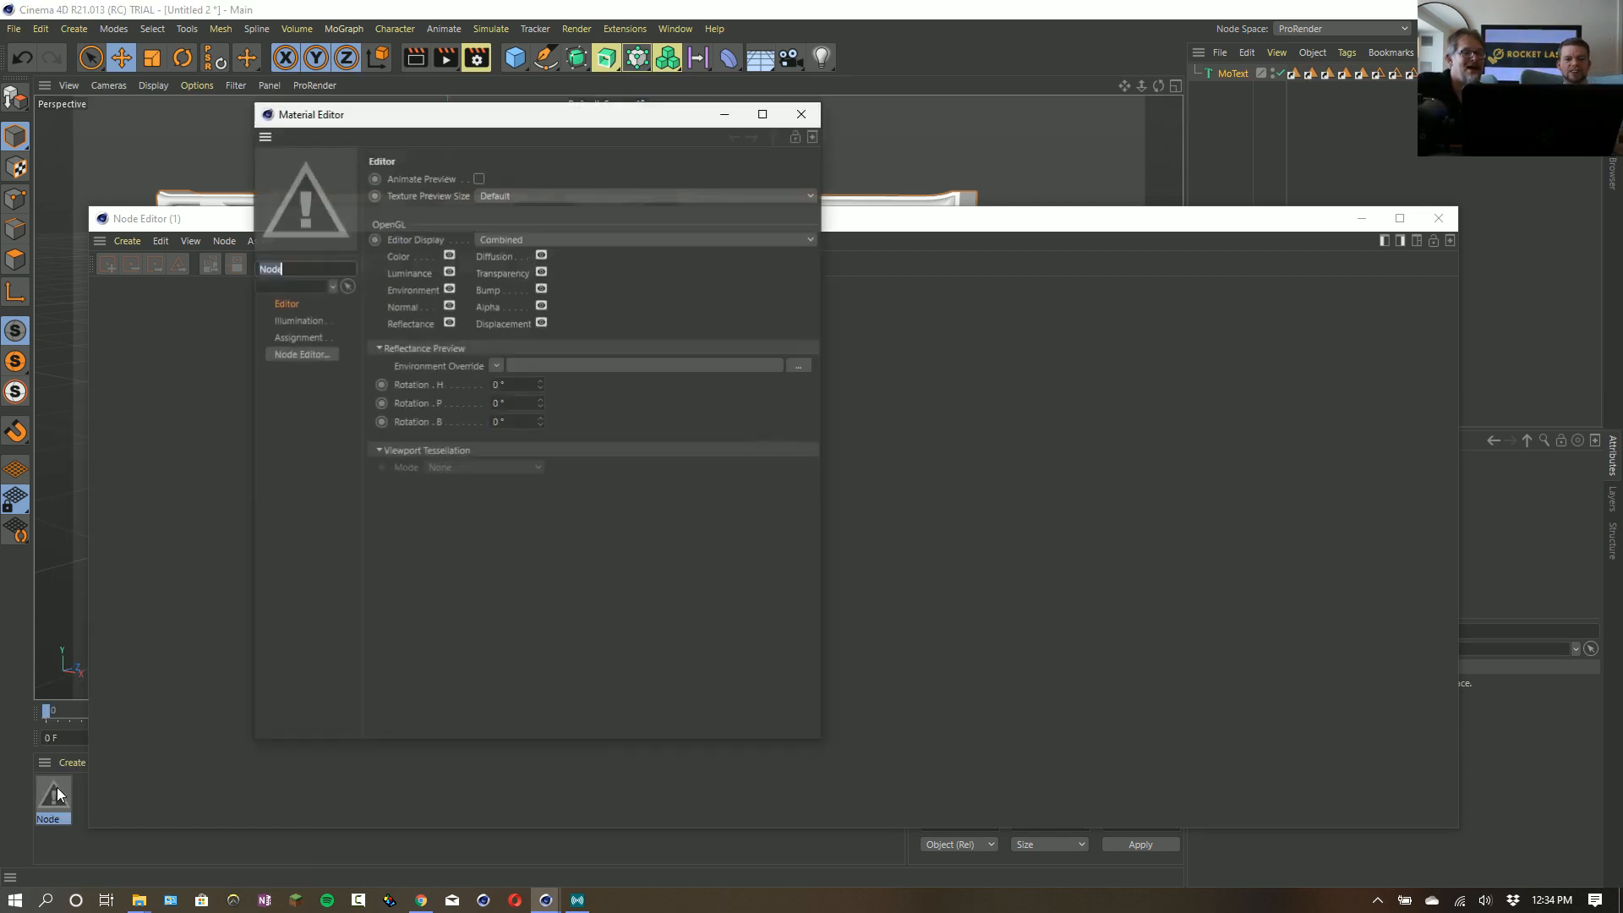
{"action": "left_click", "coordinate": [801, 114]}
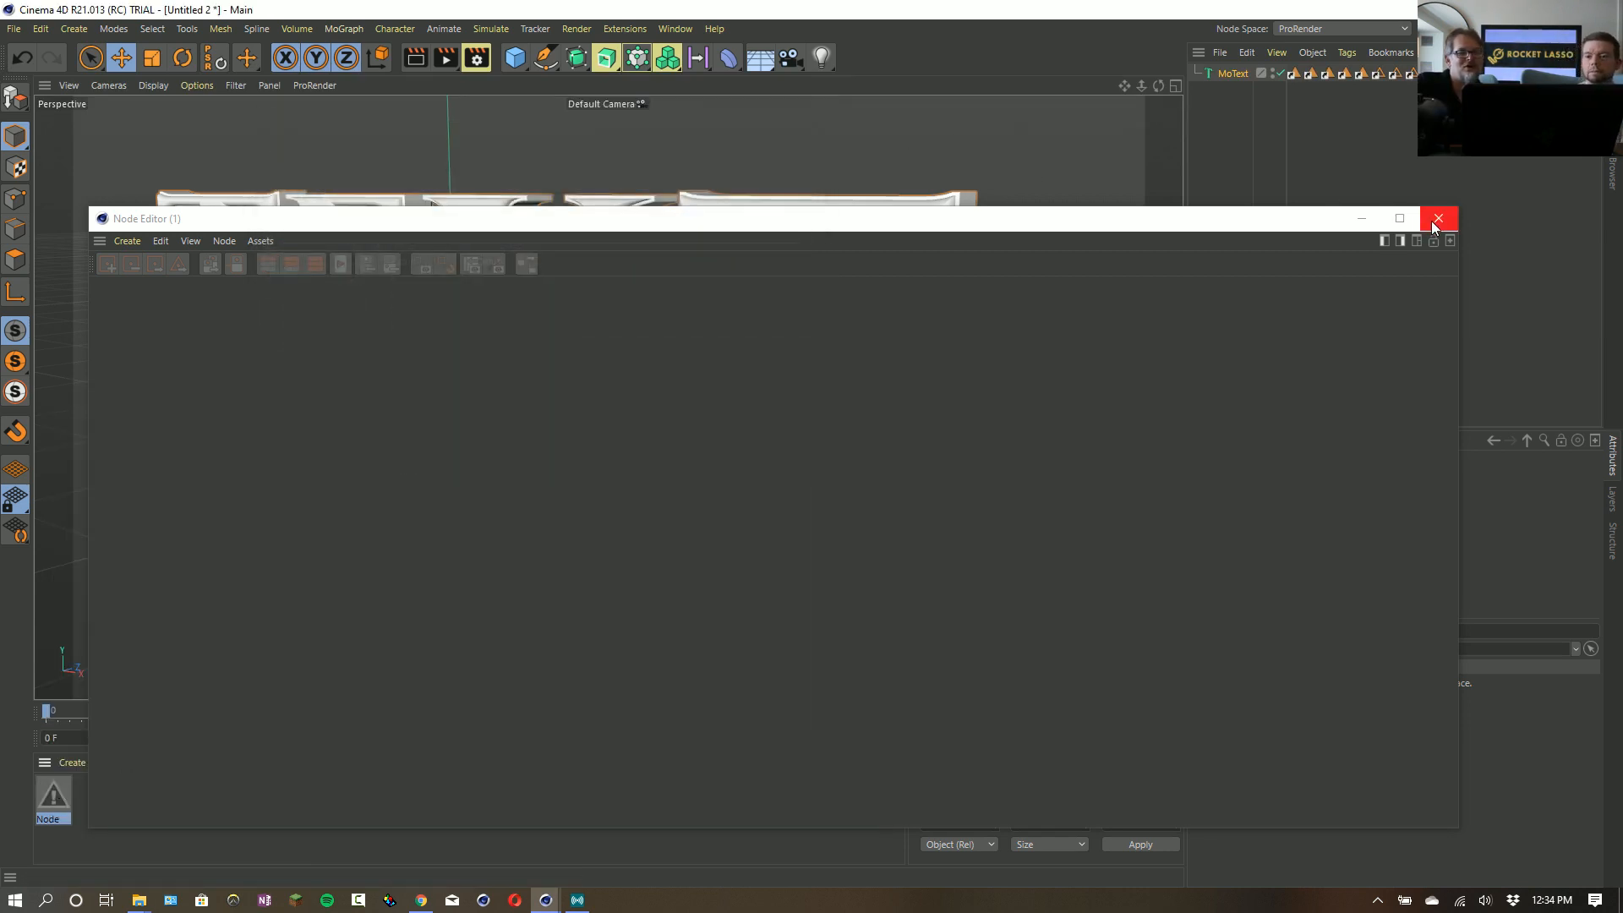
- Close the Node Editor and set the node space back to Current (Standard/Physical)
{"action": "left_click", "coordinate": [1437, 219]}
{"action": "left_click", "coordinate": [1372, 29]}
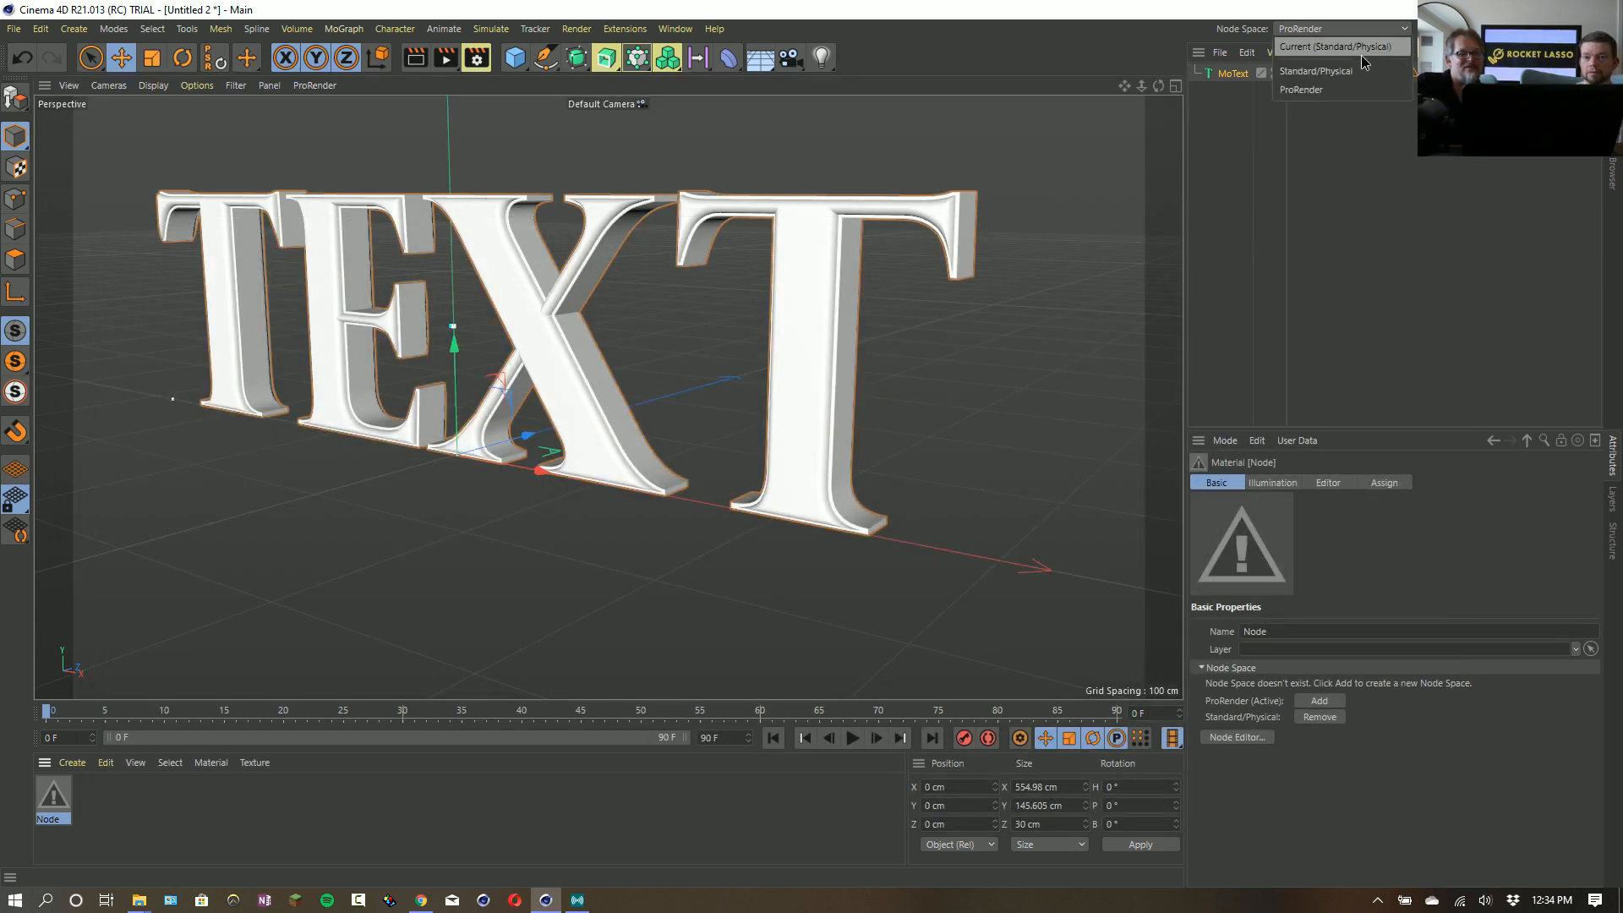
{"action": "left_click", "coordinate": [1361, 52]}
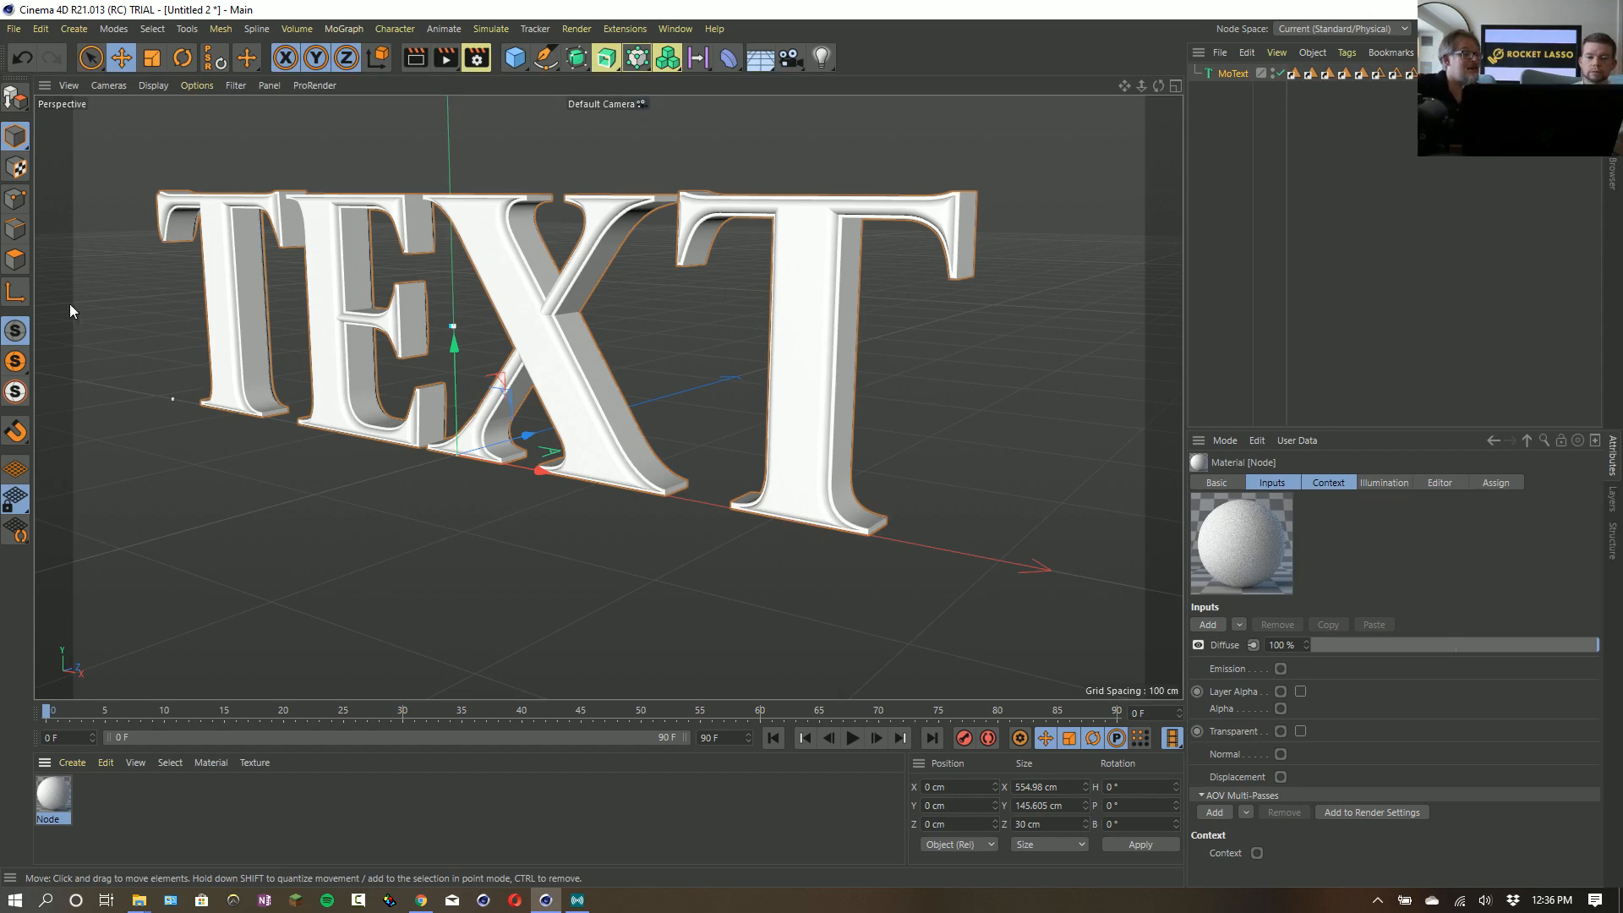
- Examine the Default Material choices in the Material section of the preferences, and close the preferences
{"action": "left_click", "coordinate": [44, 37]}
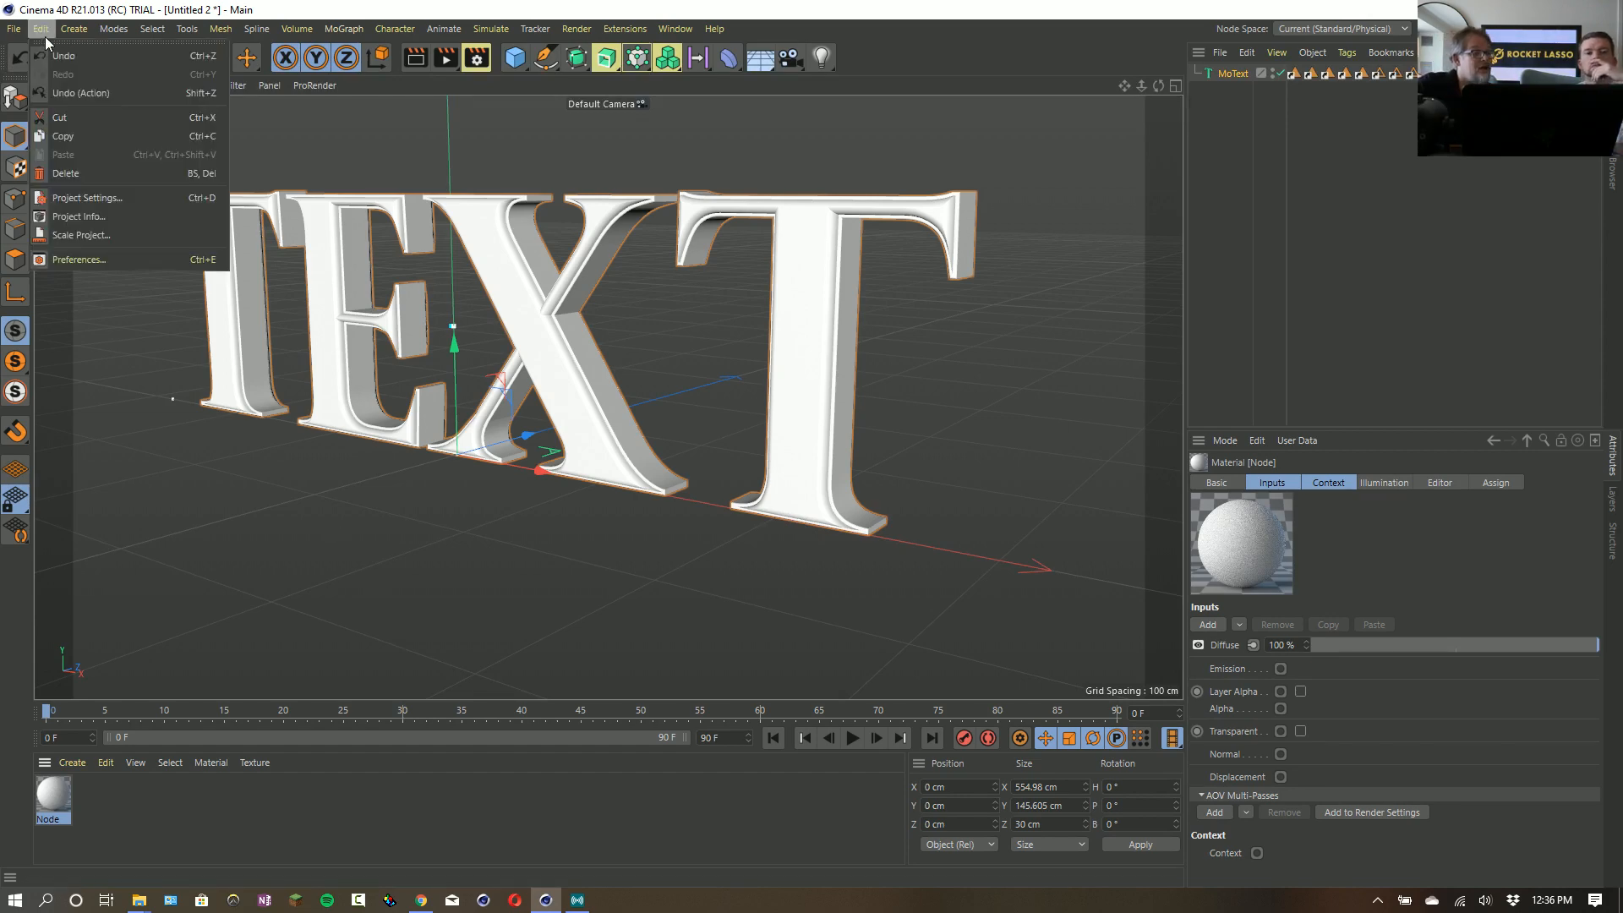
{"action": "left_click", "coordinate": [103, 257]}
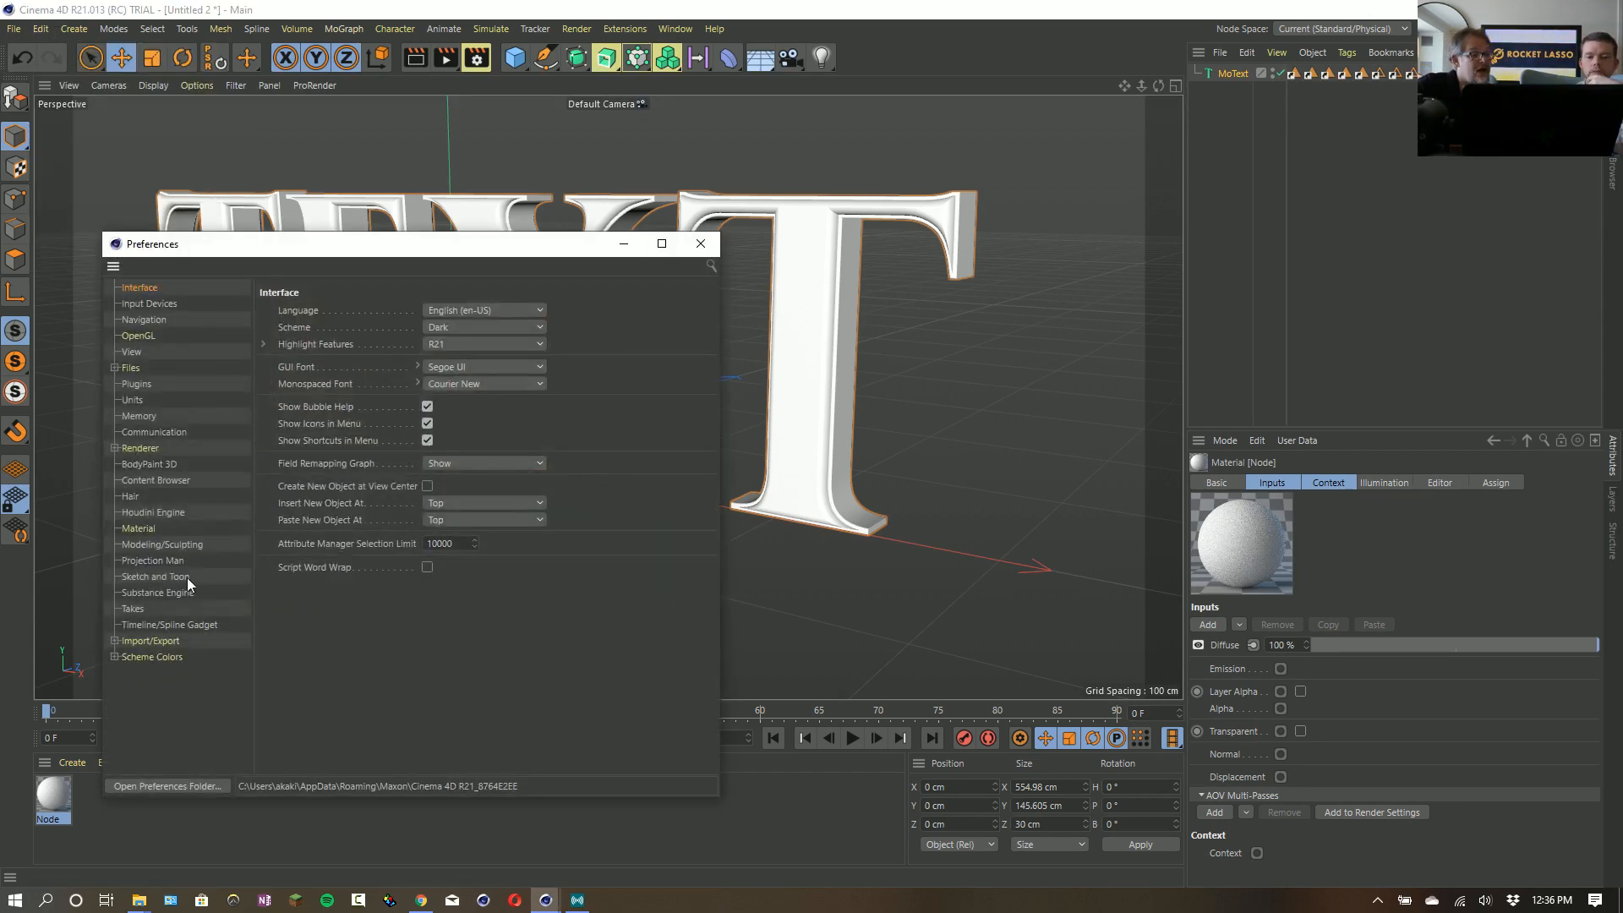
{"action": "left_click", "coordinate": [153, 530]}
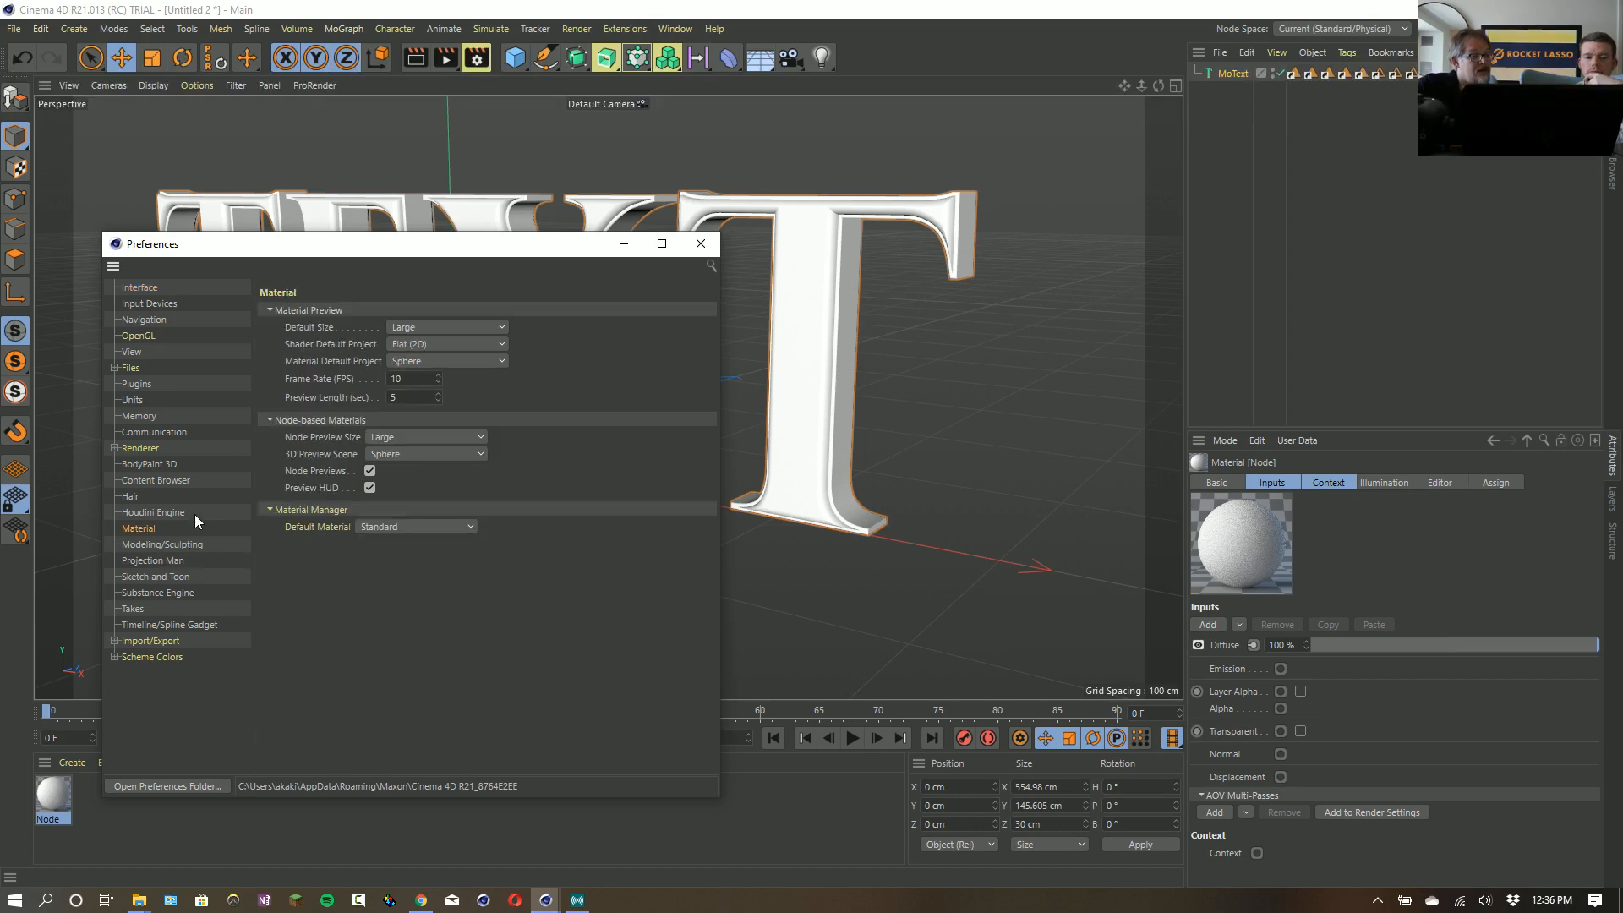
{"action": "left_click", "coordinate": [369, 530]}
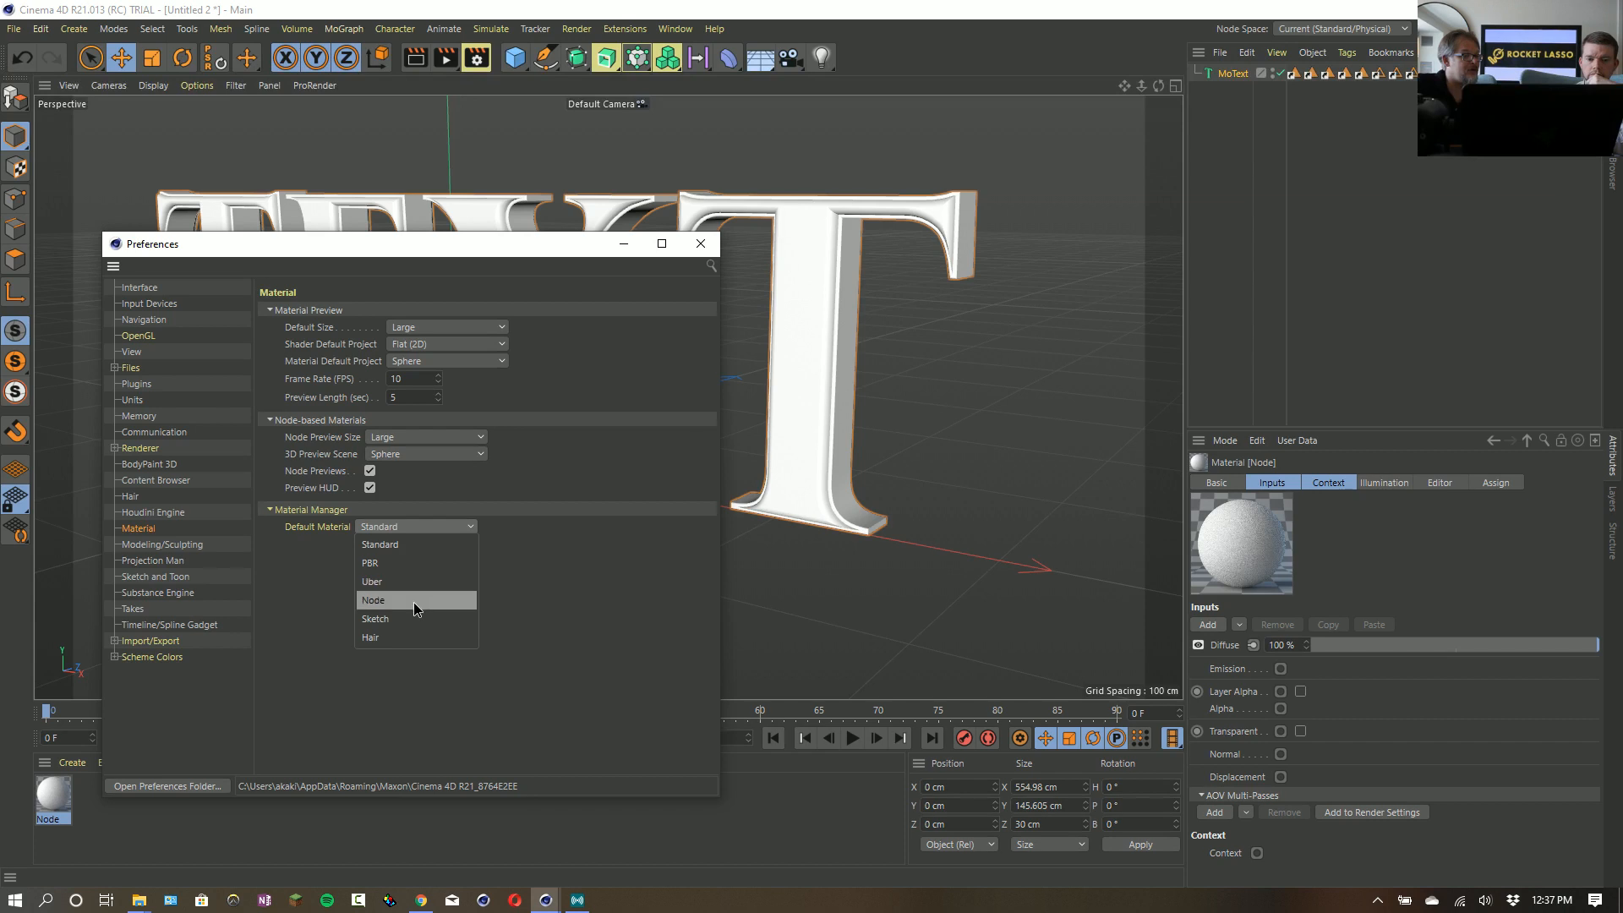
{"action": "left_click", "coordinate": [513, 600]}
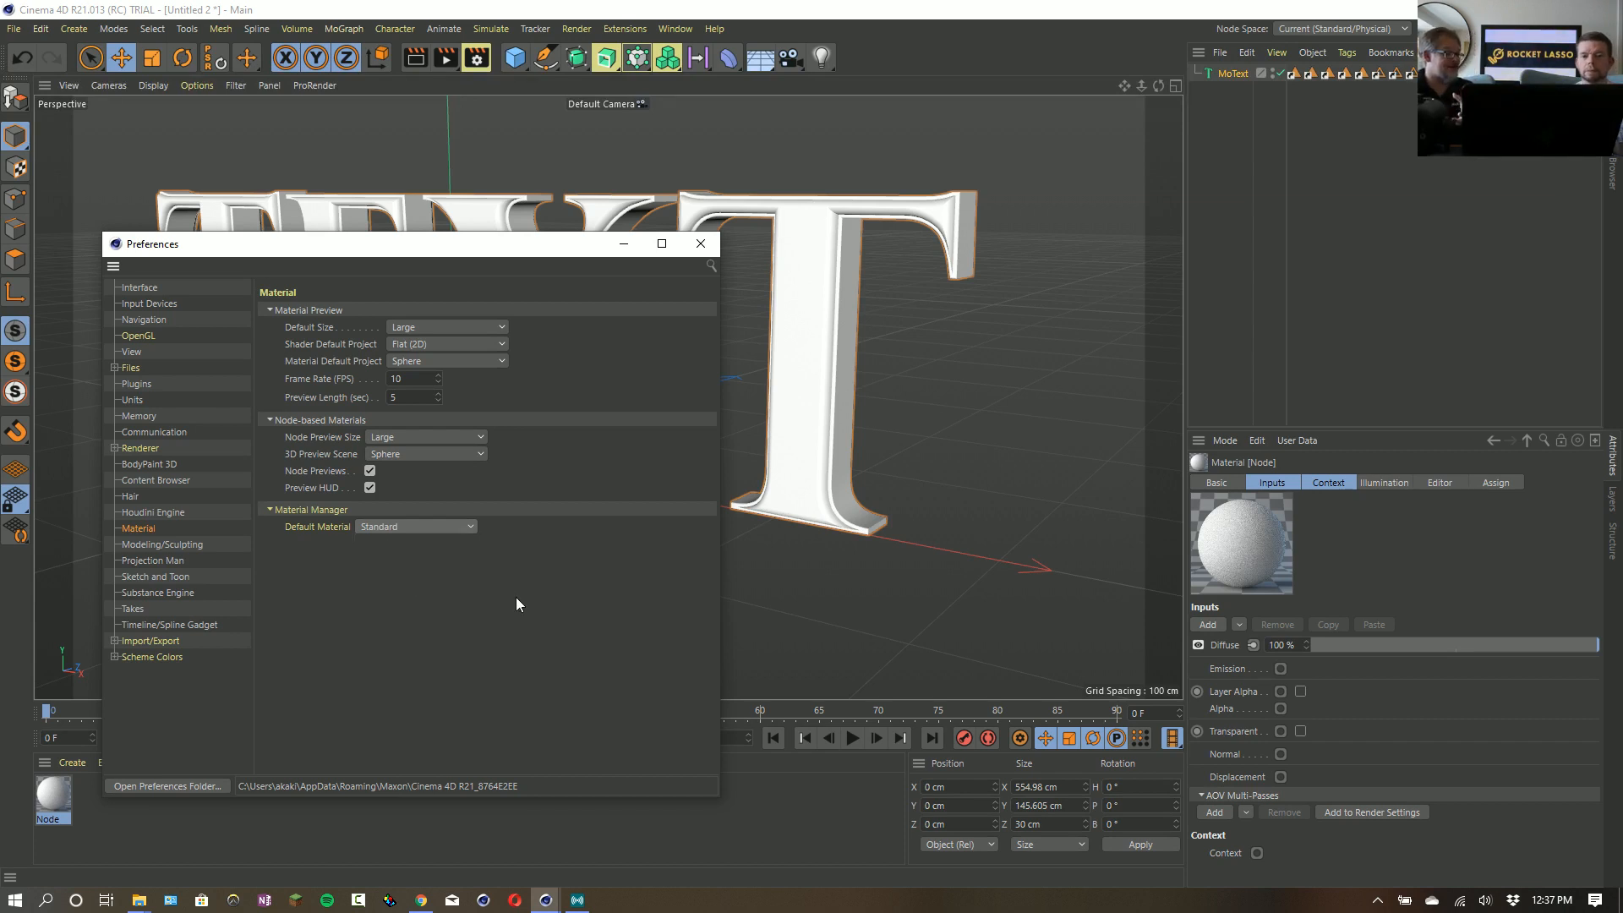
{"action": "left_click", "coordinate": [400, 525]}
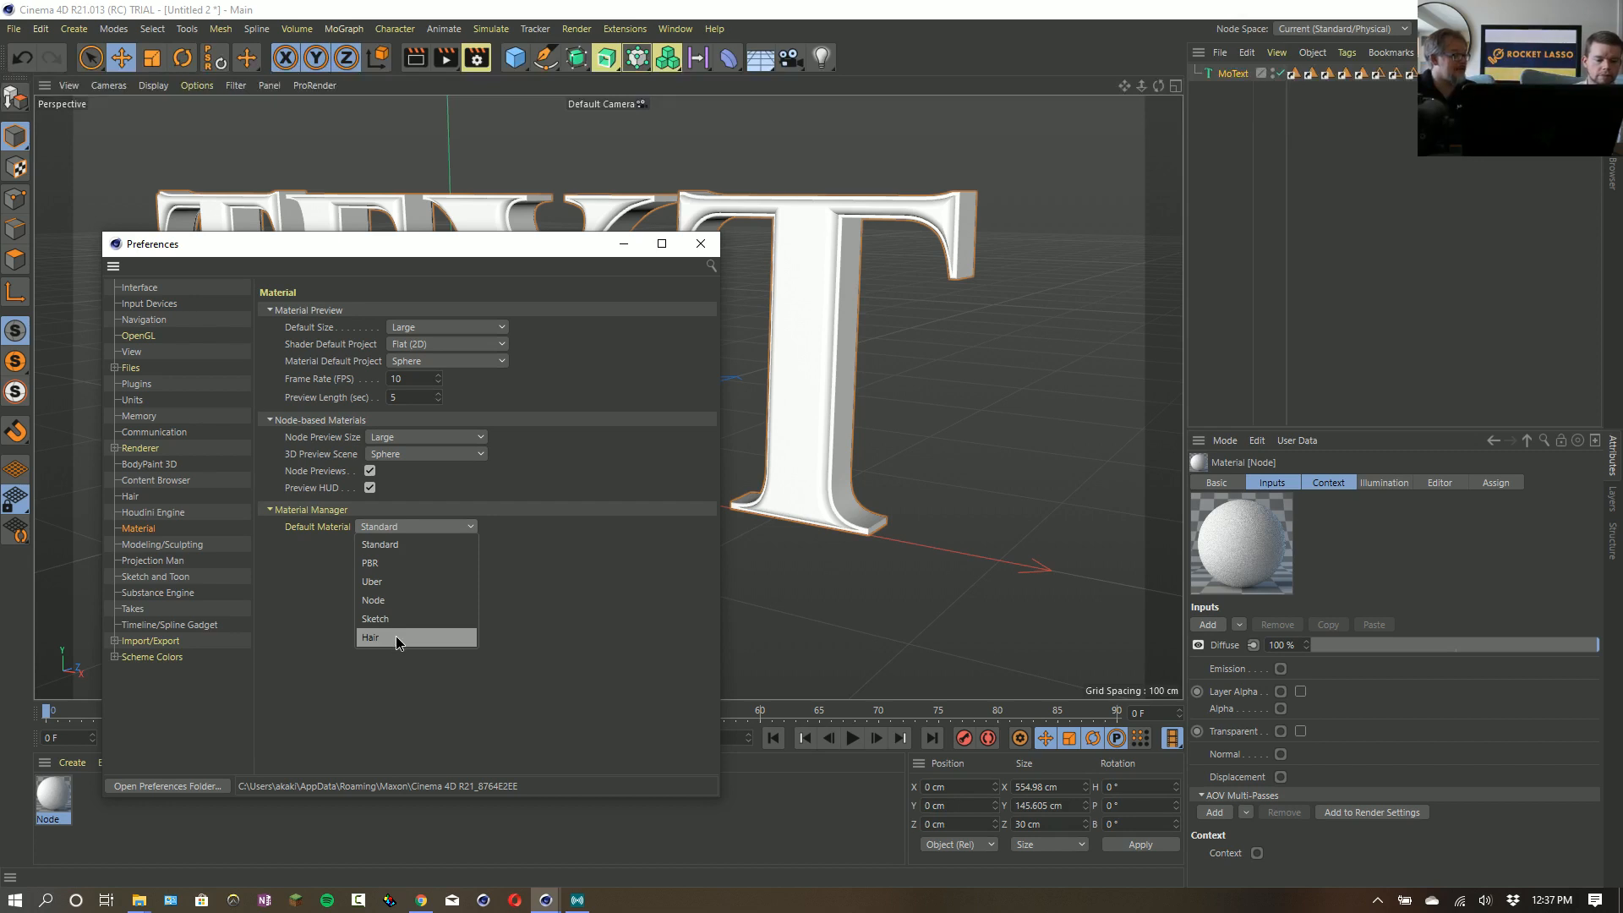
{"action": "left_click", "coordinate": [107, 788]}
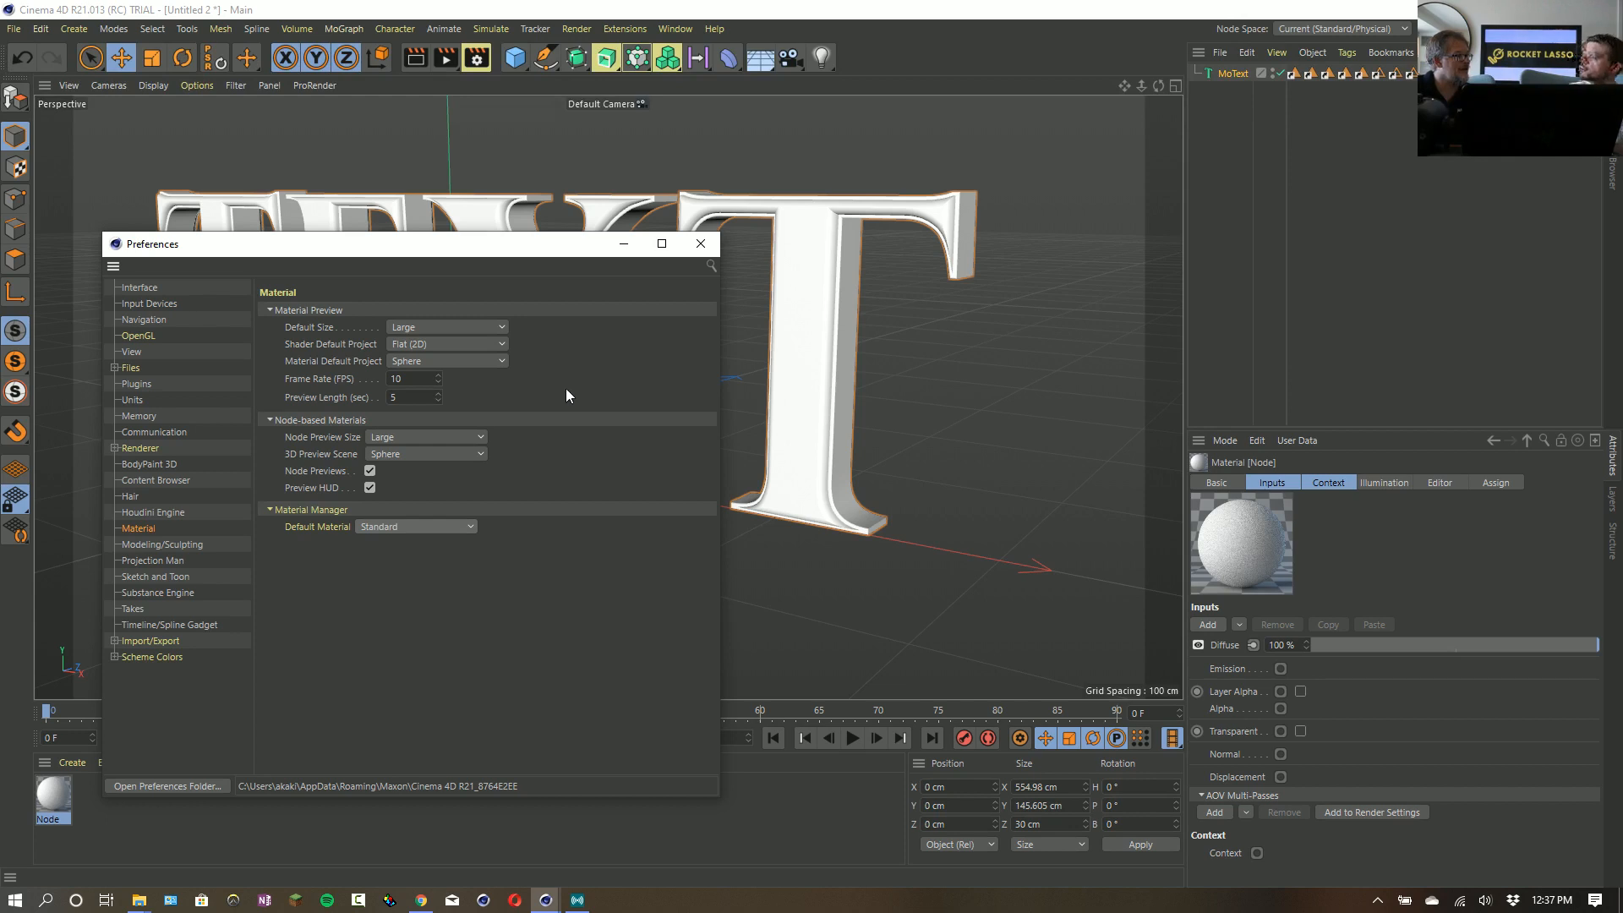
{"action": "left_click", "coordinate": [443, 526]}
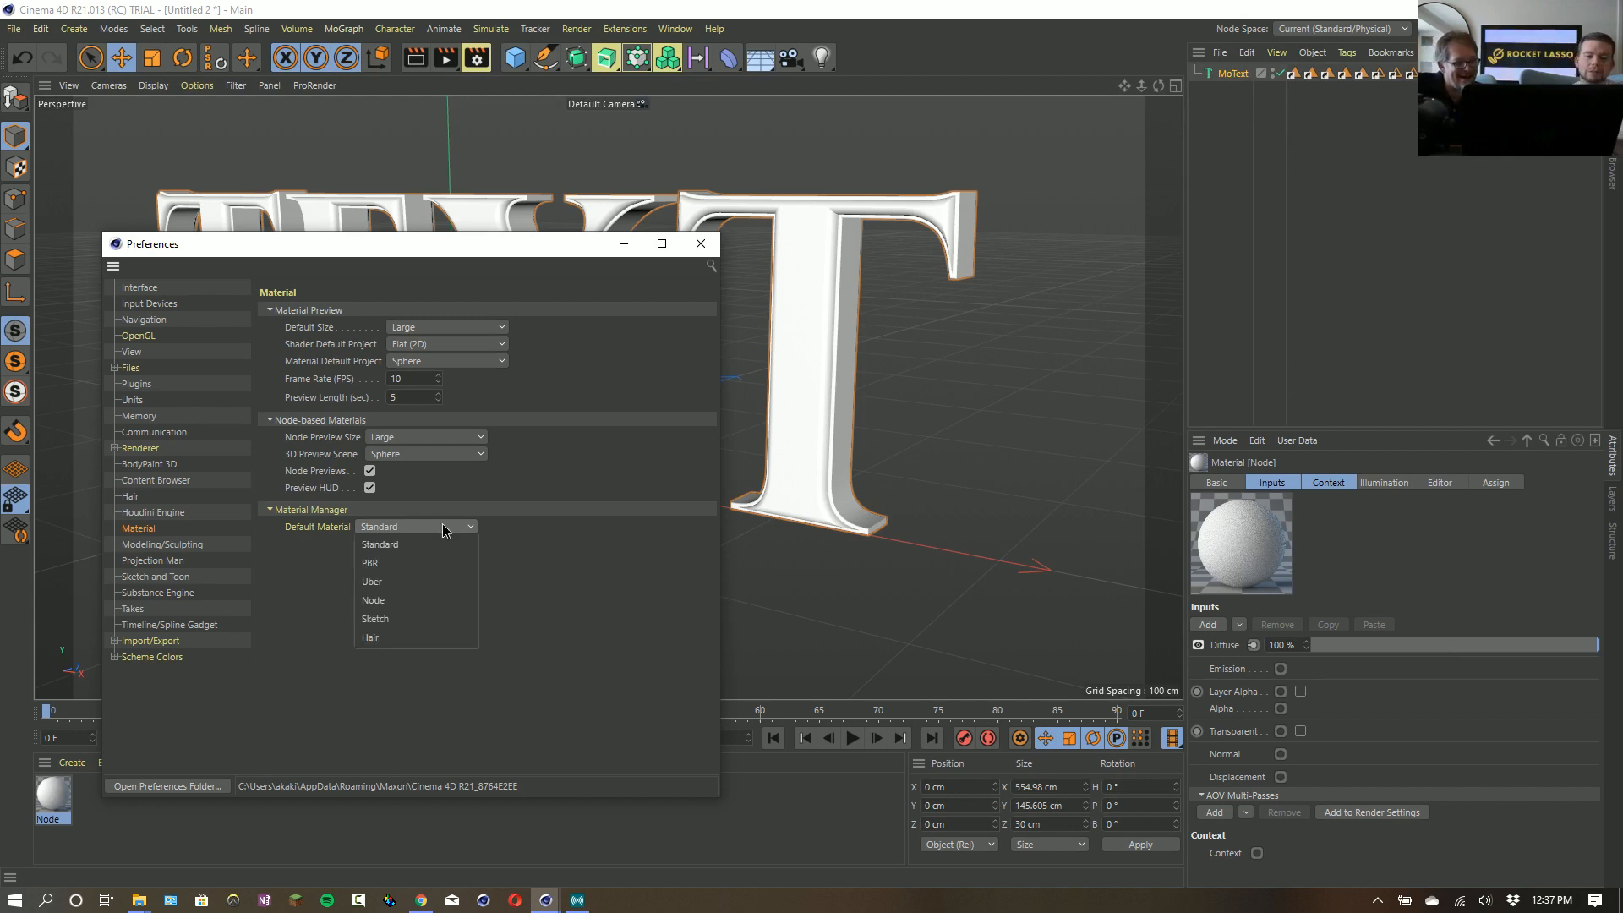
{"action": "left_click", "coordinate": [692, 606]}
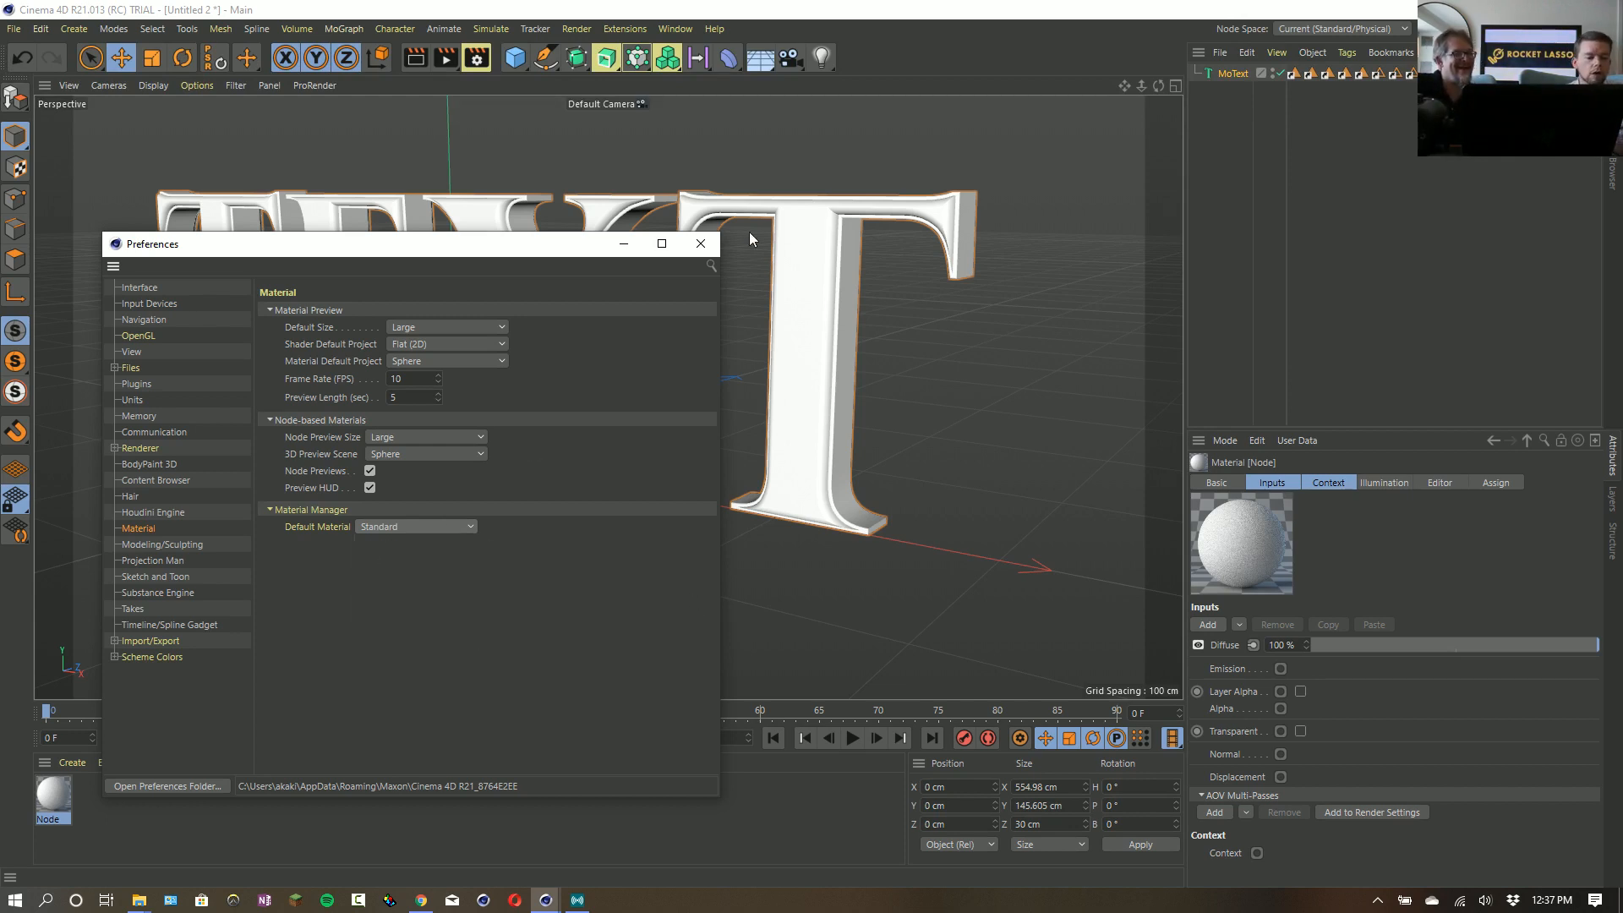
{"action": "left_click", "coordinate": [713, 246]}
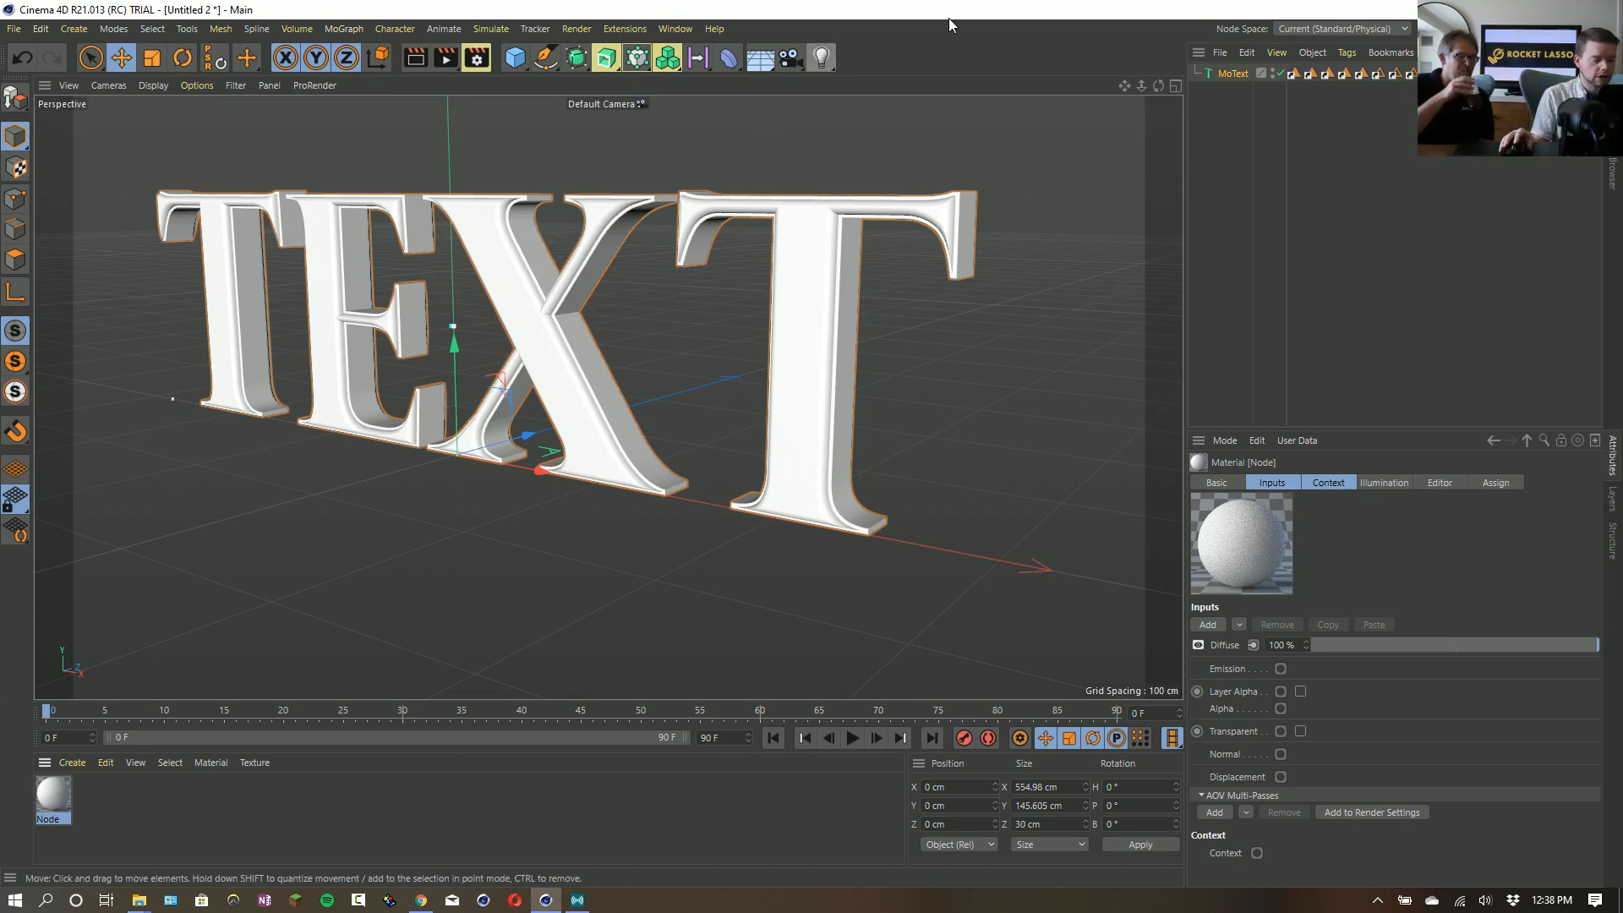
- Start a new project, add a cube and scale it down uniformly to about 49.6 cm
{"action": "key", "text": "ctrl+n"}
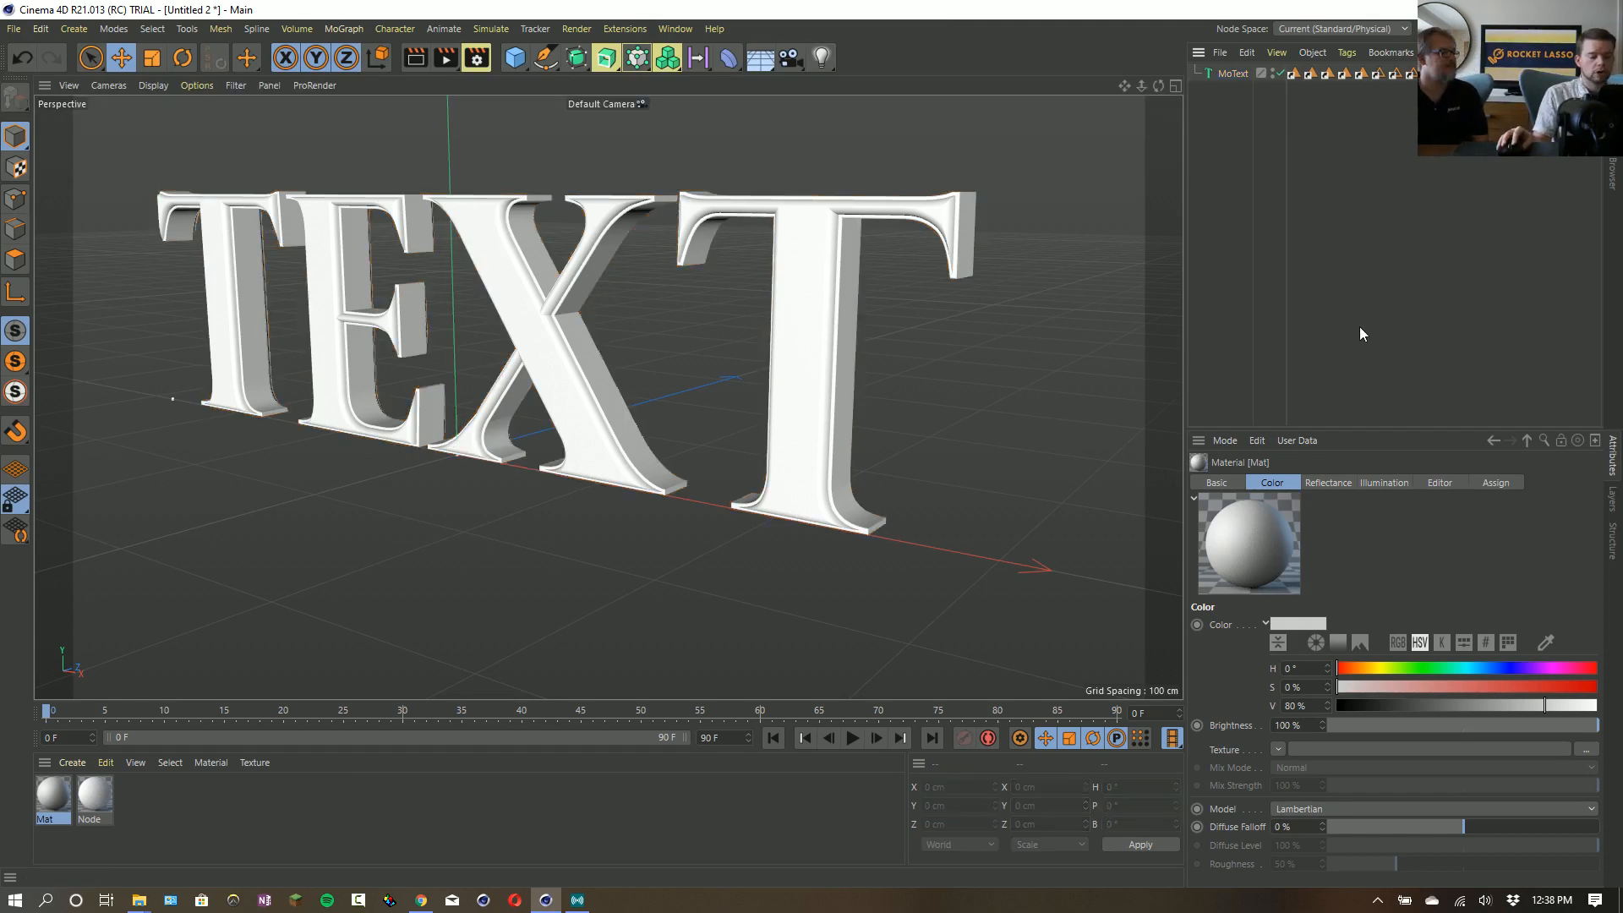
{"action": "key", "text": "ctrl+n"}
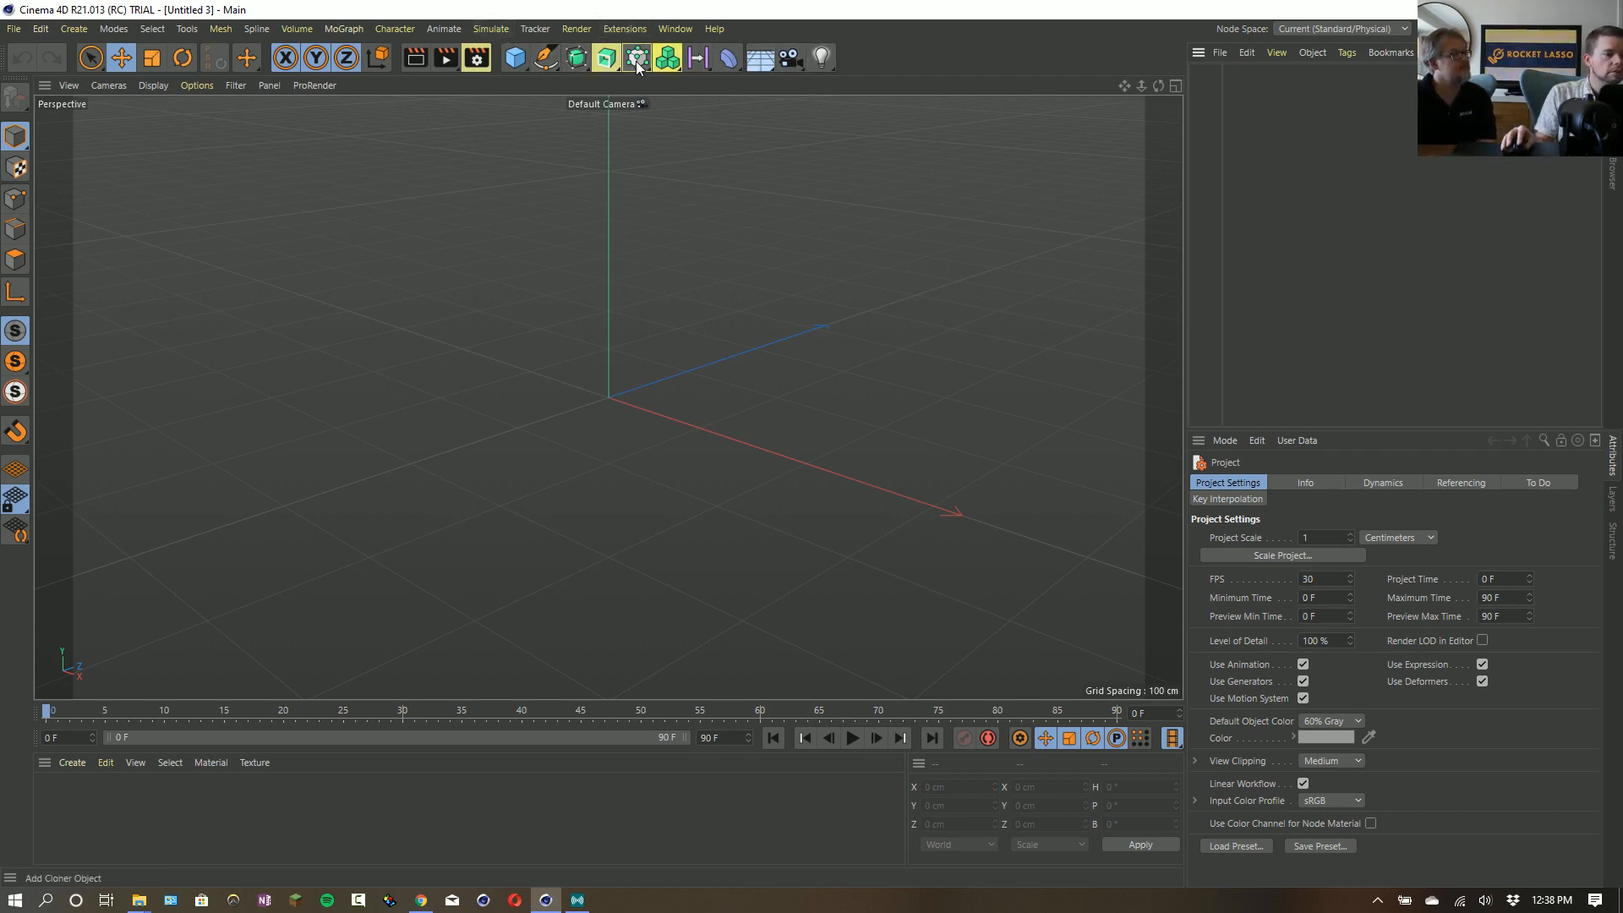
{"action": "left_click", "coordinate": [516, 65]}
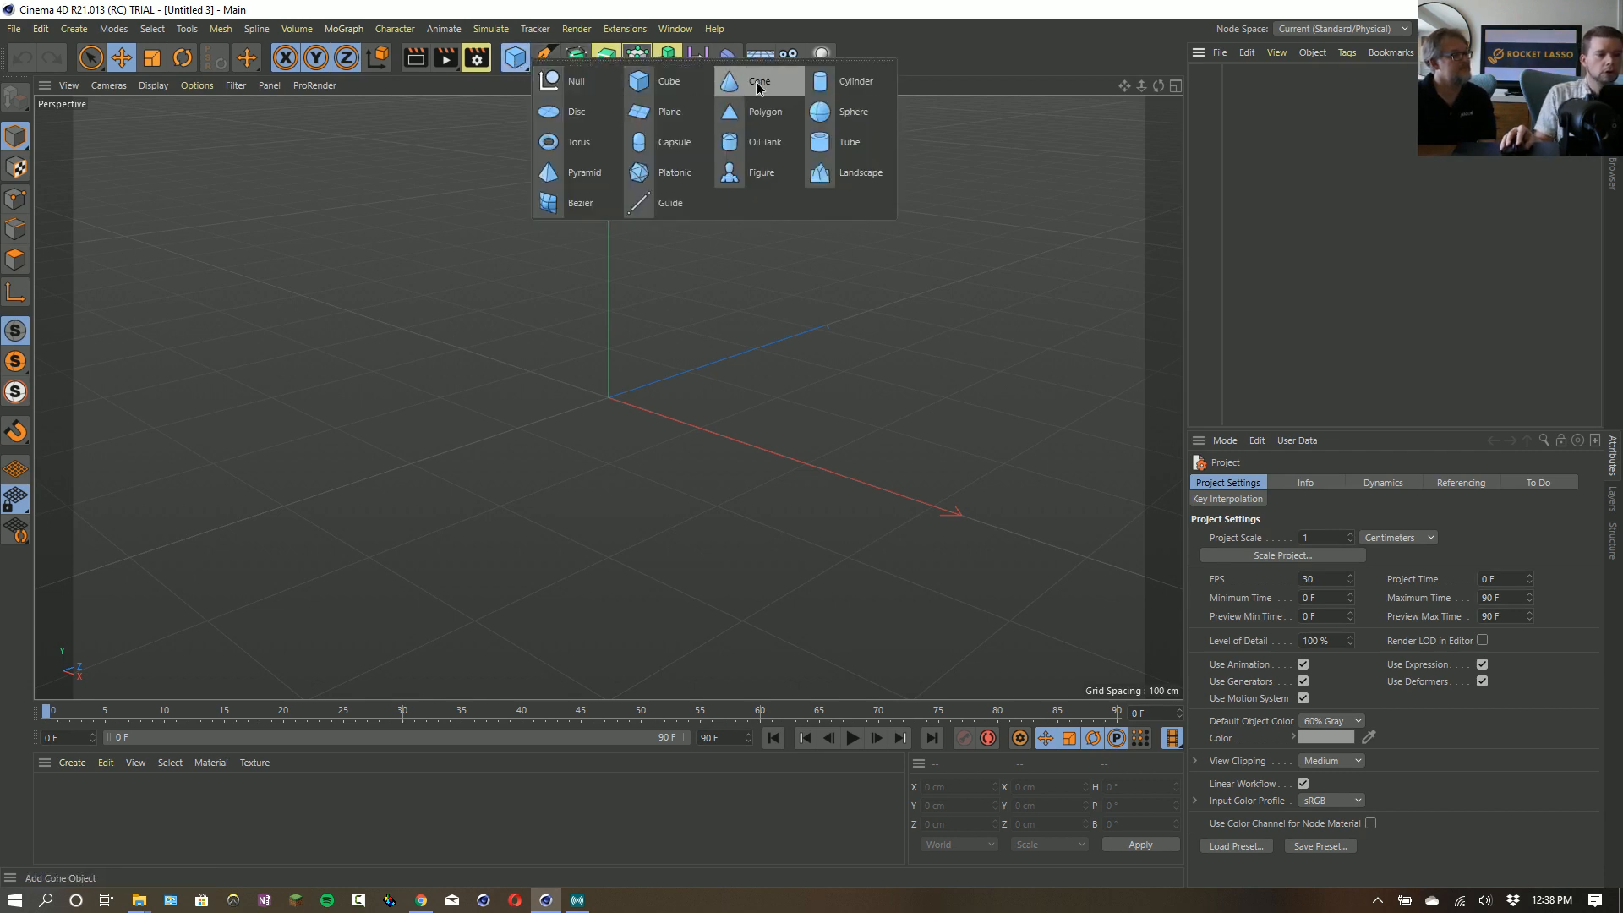
{"action": "left_click", "coordinate": [649, 80]}
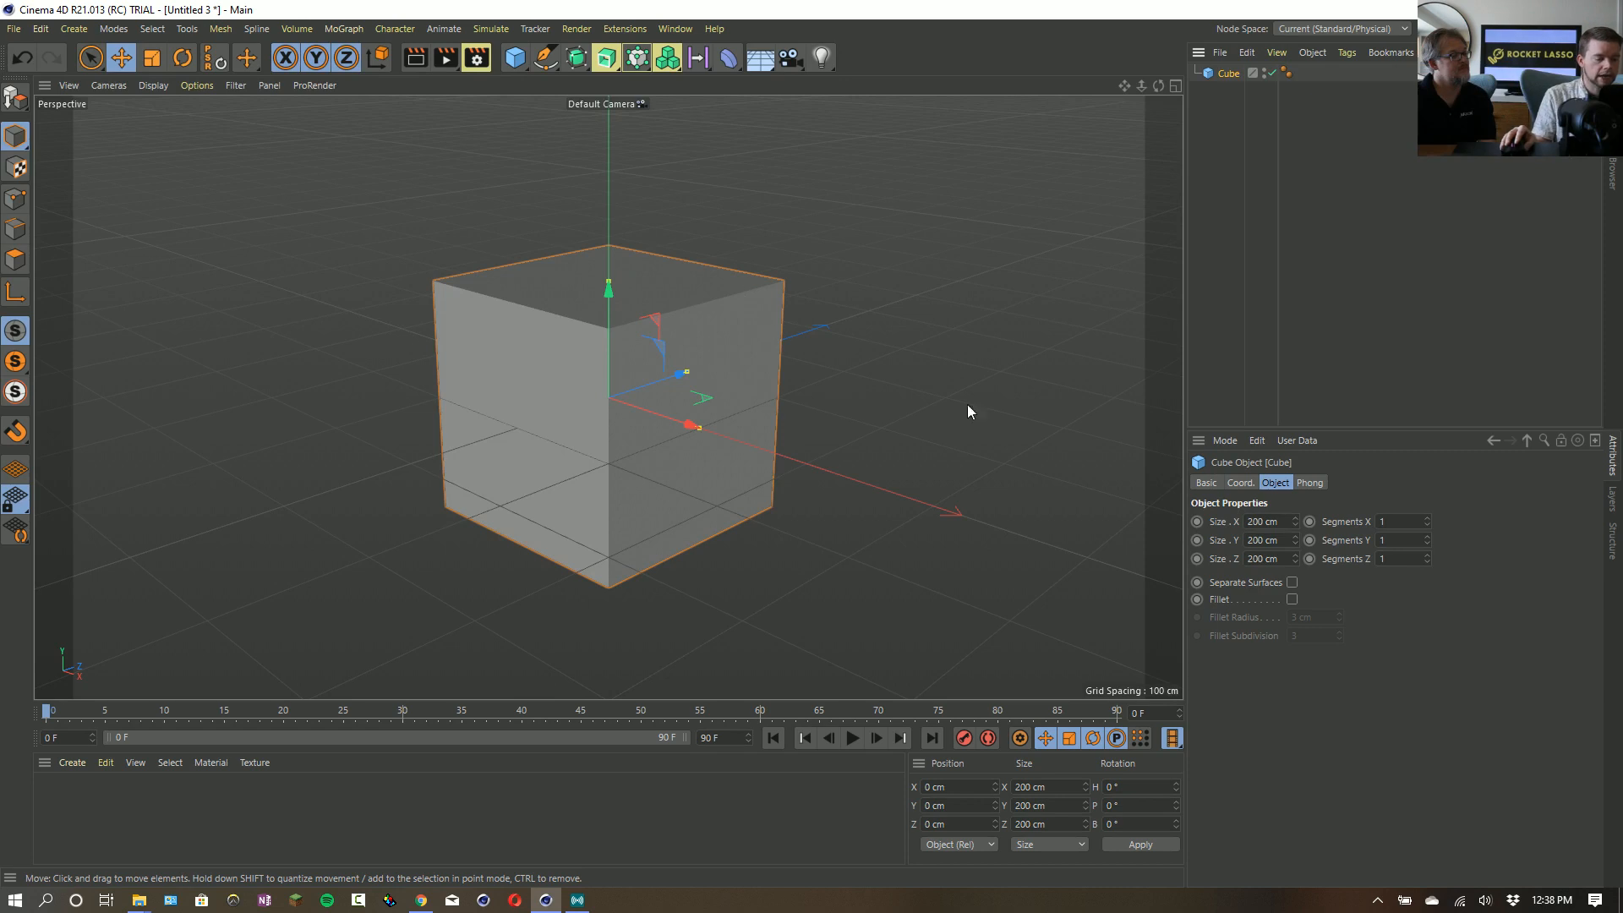
{"action": "key", "text": "t"}
{"action": "left_click_drag", "start_coordinate": [1024, 434], "coordinate": [554, 492]}
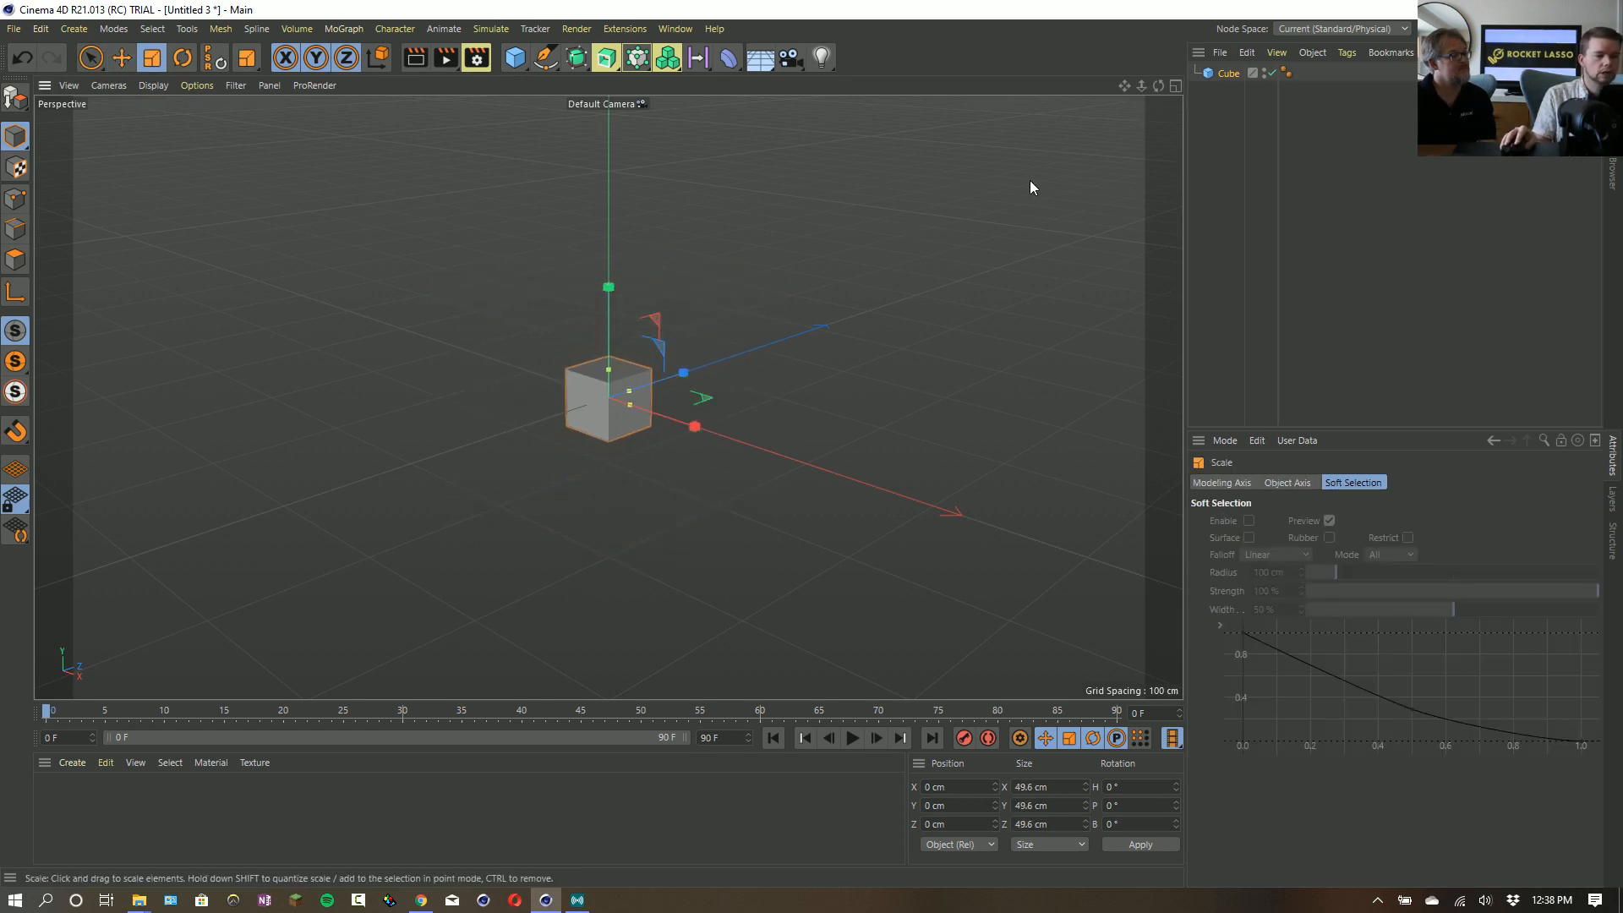
- Add a Soft Body simulation tag to the cube
{"action": "right_click", "coordinate": [1217, 73]}
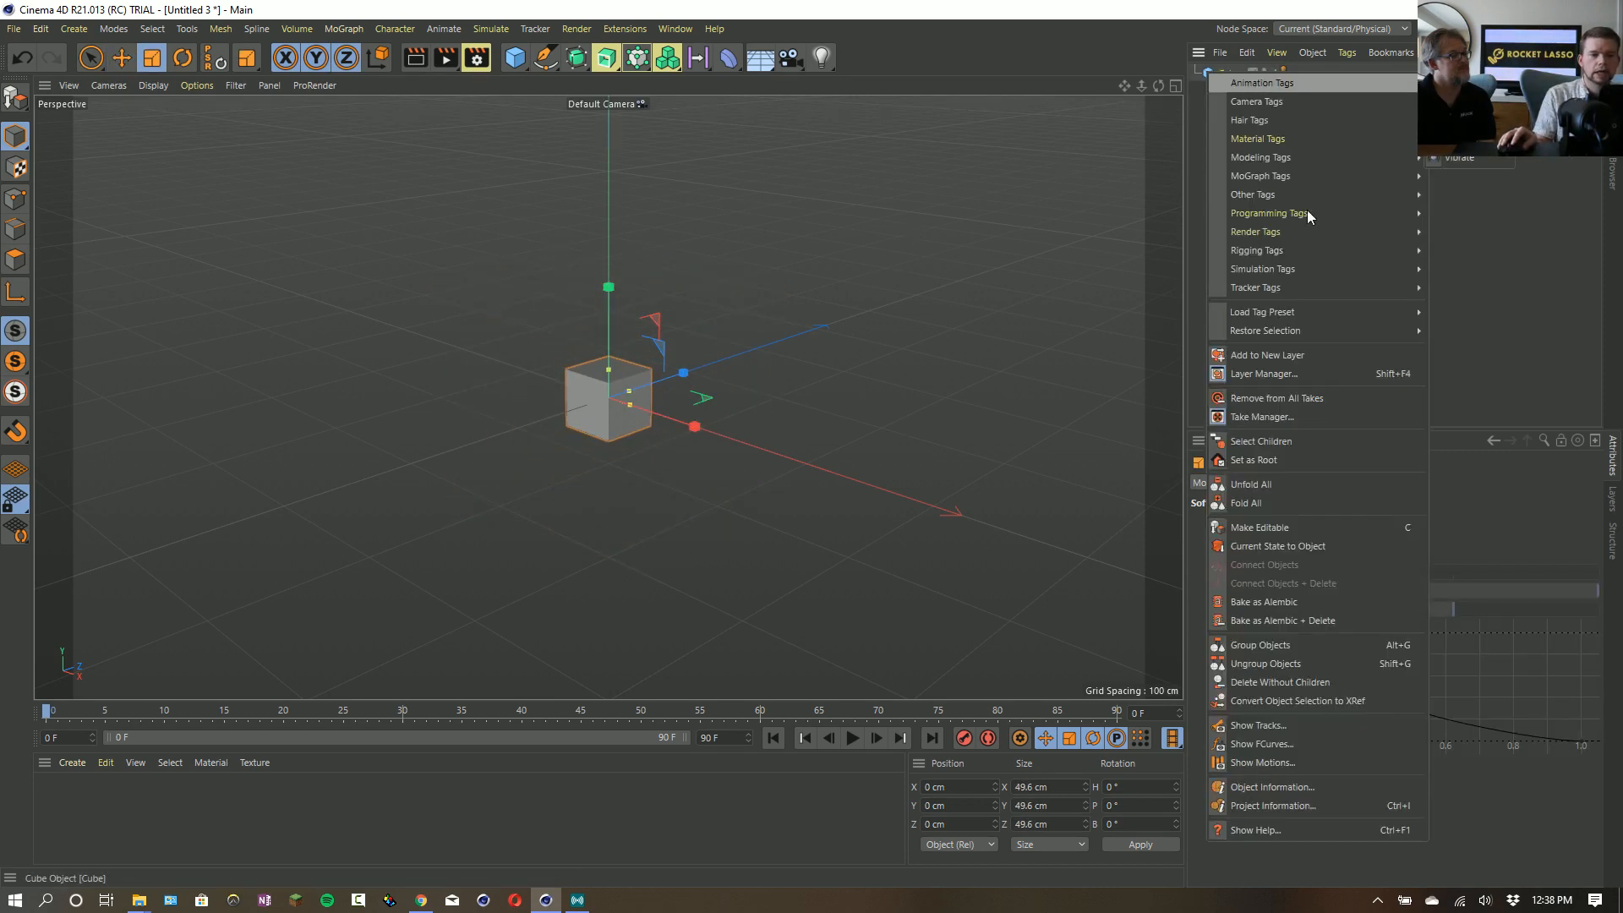
{"action": "mouse_move", "coordinate": [1309, 271]}
{"action": "left_click", "coordinate": [1467, 284]}
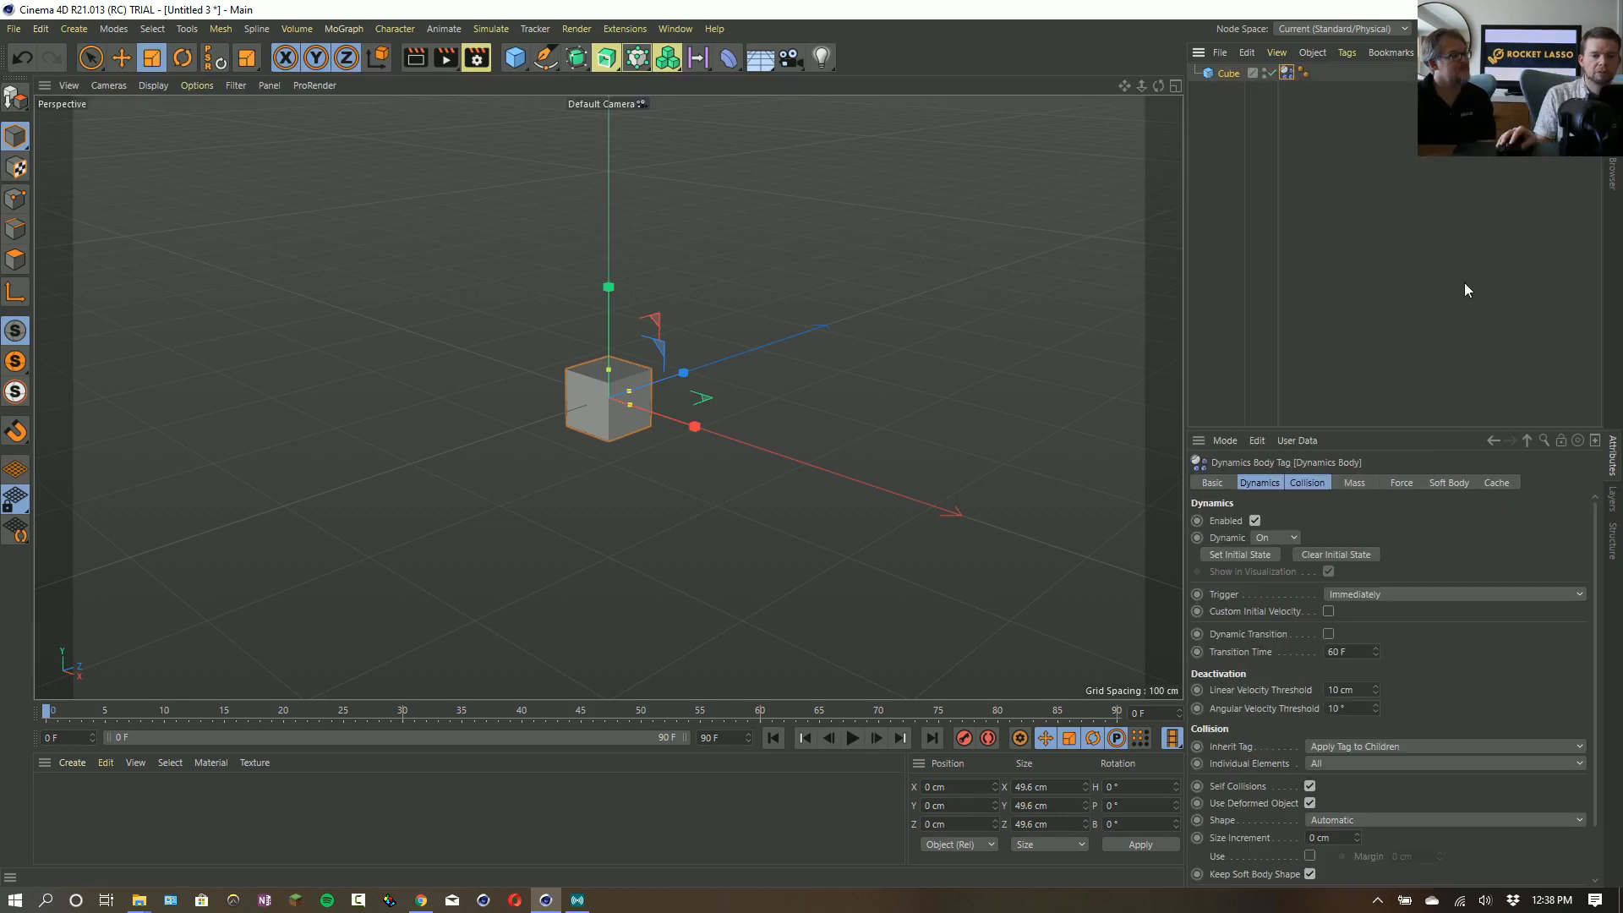
- Examine the Soft Body settings of the cube's dynamics tag in an enlarged attributes area
{"action": "left_click", "coordinate": [1282, 81]}
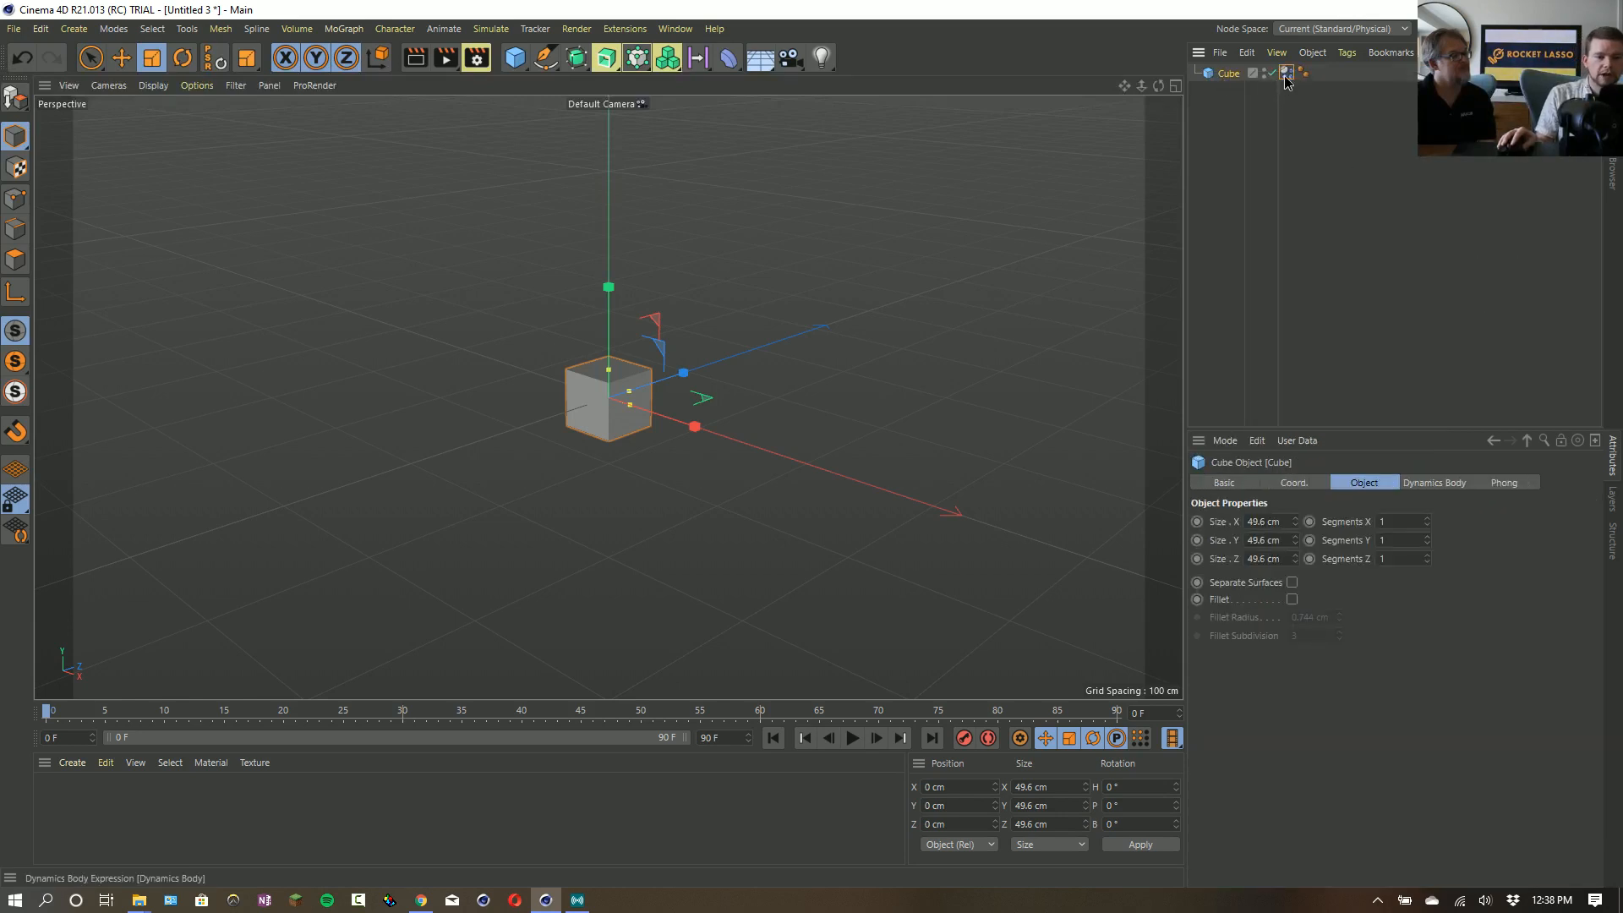
{"action": "left_click", "coordinate": [1286, 74]}
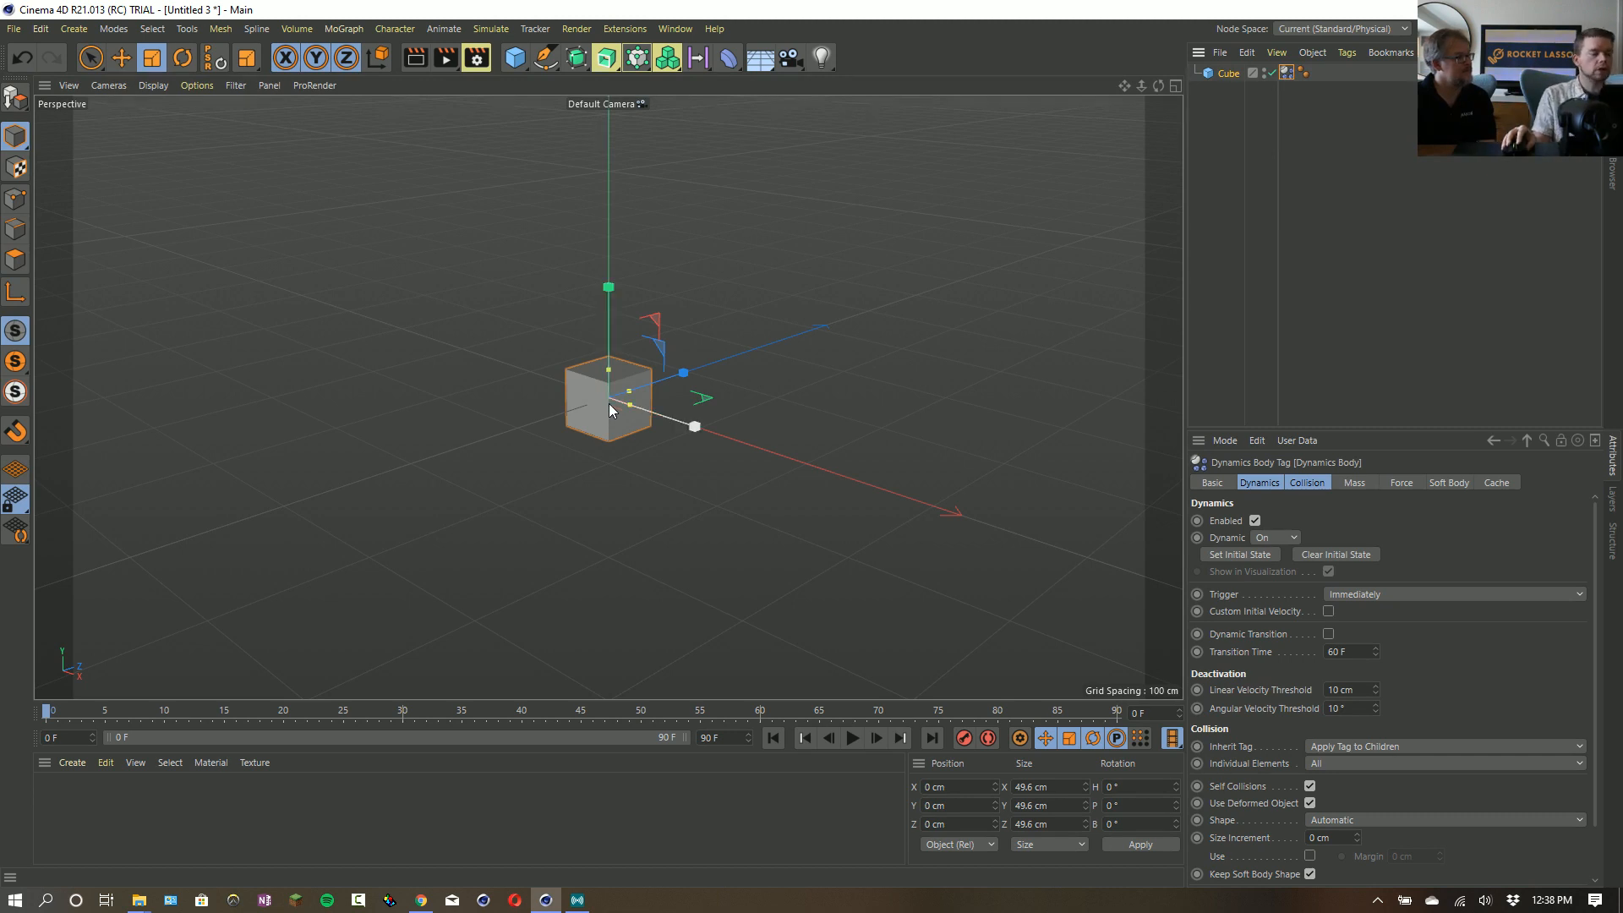
{"action": "left_click", "coordinate": [1452, 483]}
{"action": "left_click_drag", "start_coordinate": [1422, 429], "coordinate": [1418, 181]}
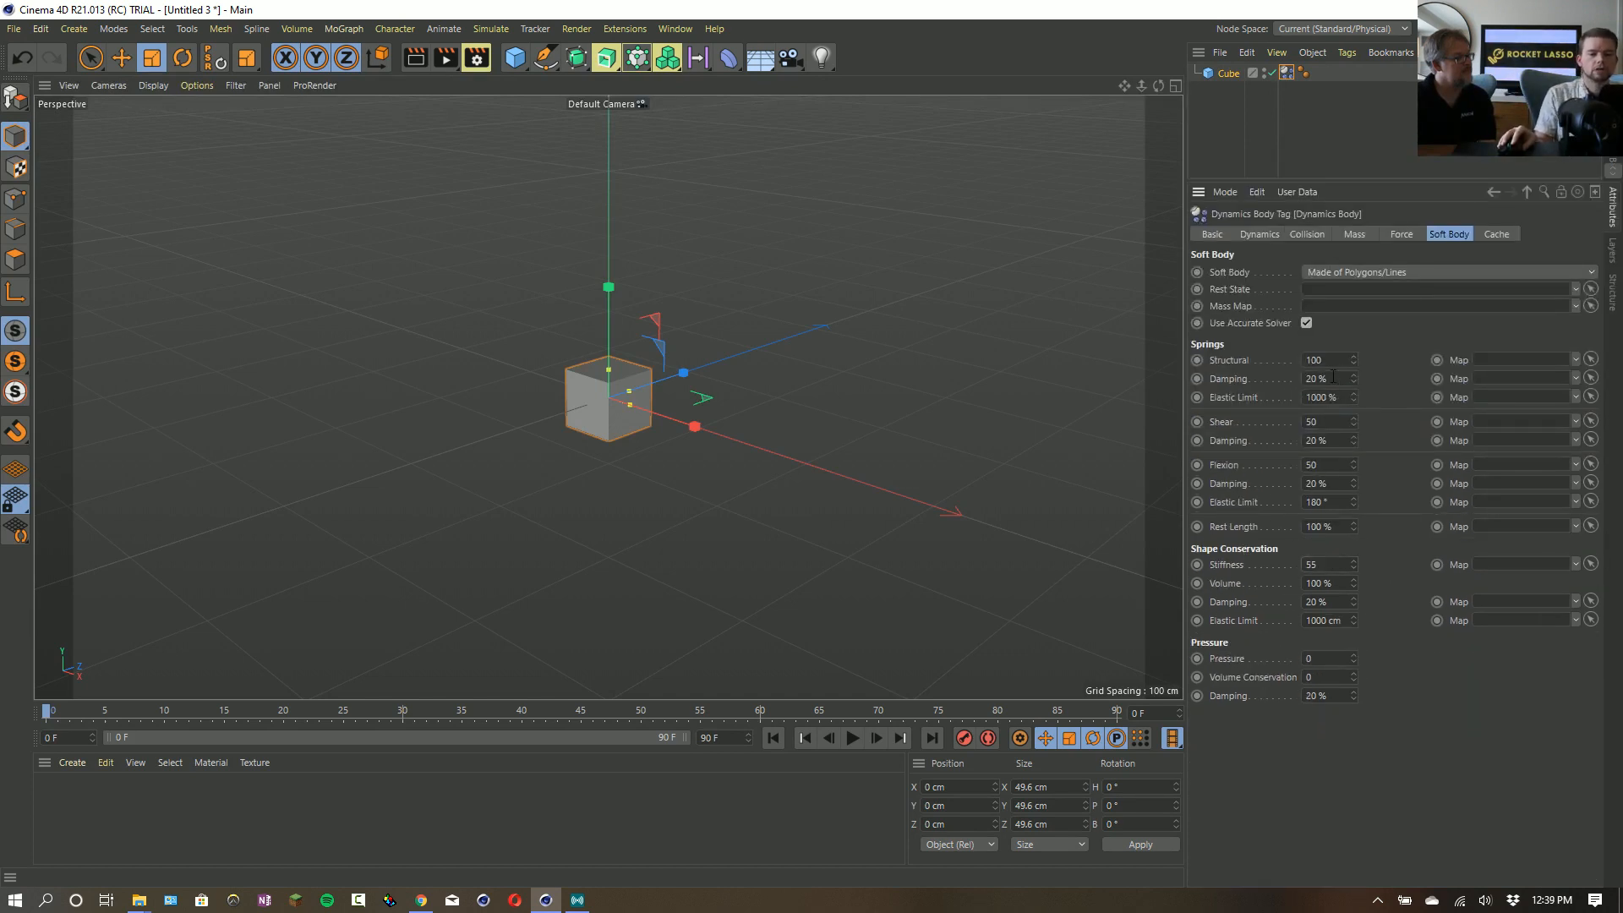
{"action": "left_click", "coordinate": [1384, 345]}
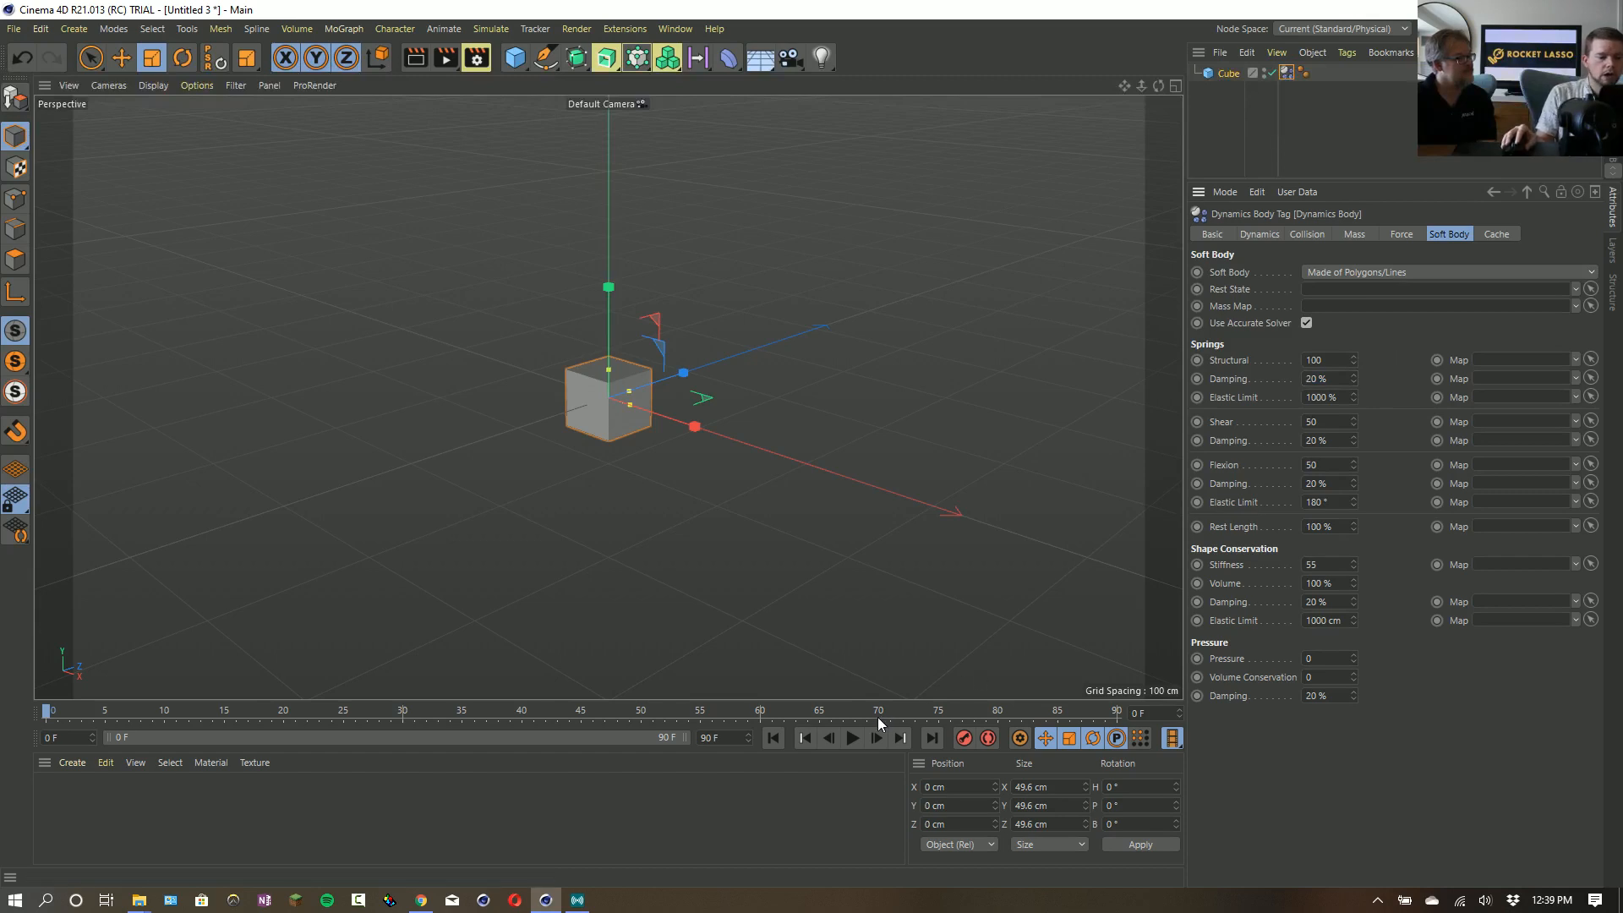
- Play the cube's soft body simulation twice, returning to the first frame each time
{"action": "left_click", "coordinate": [853, 738]}
{"action": "left_click", "coordinate": [853, 738]}
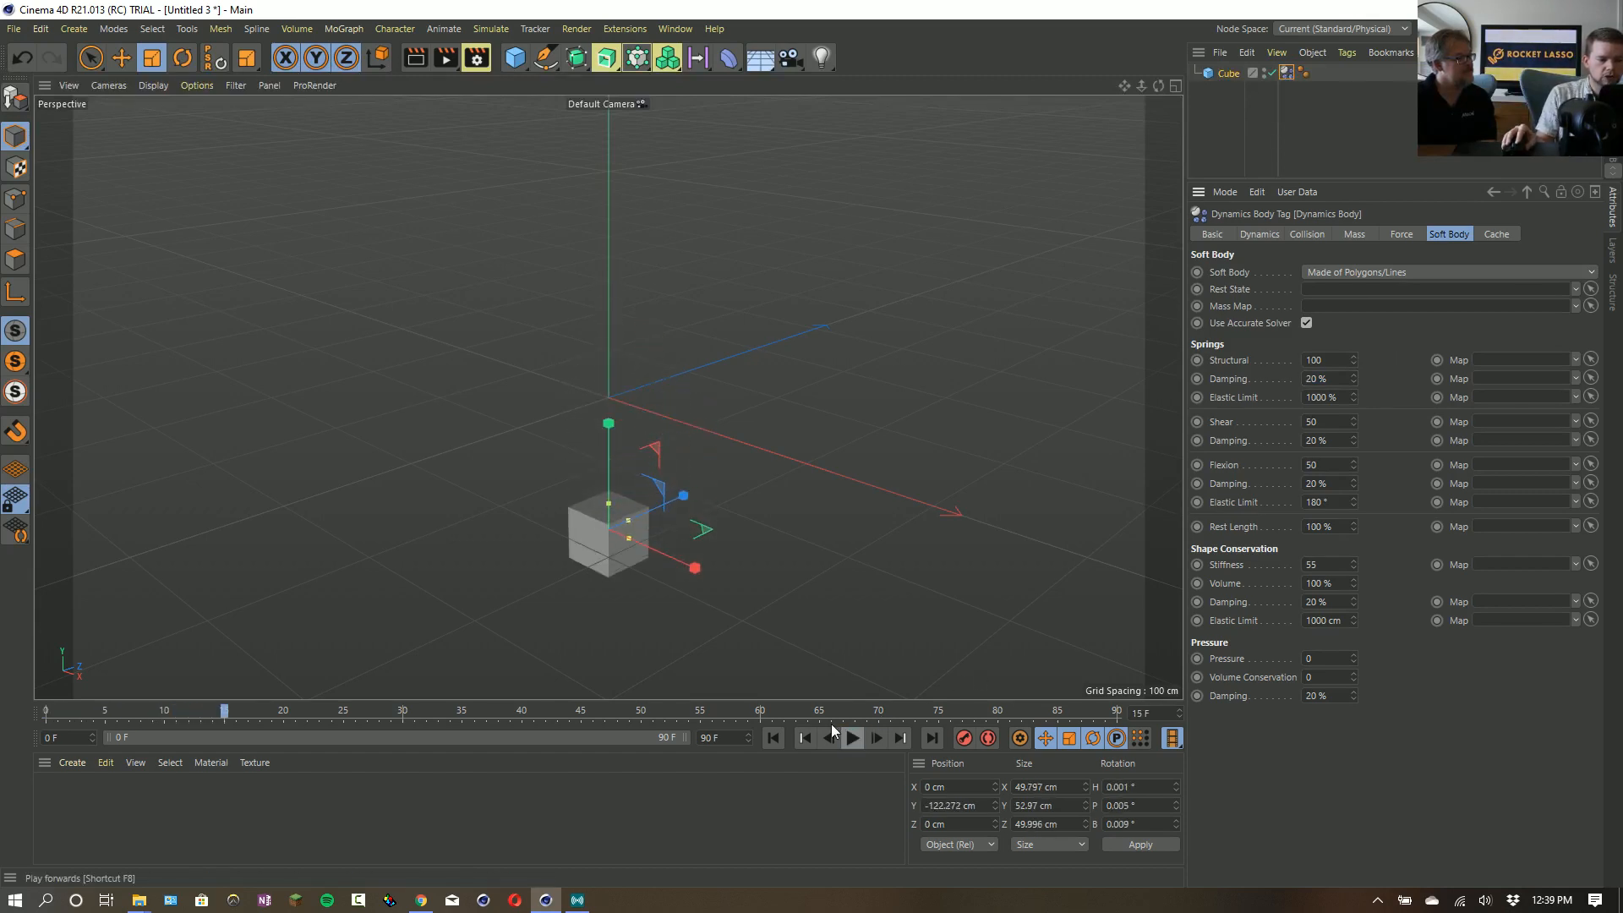
{"action": "left_click", "coordinate": [772, 738]}
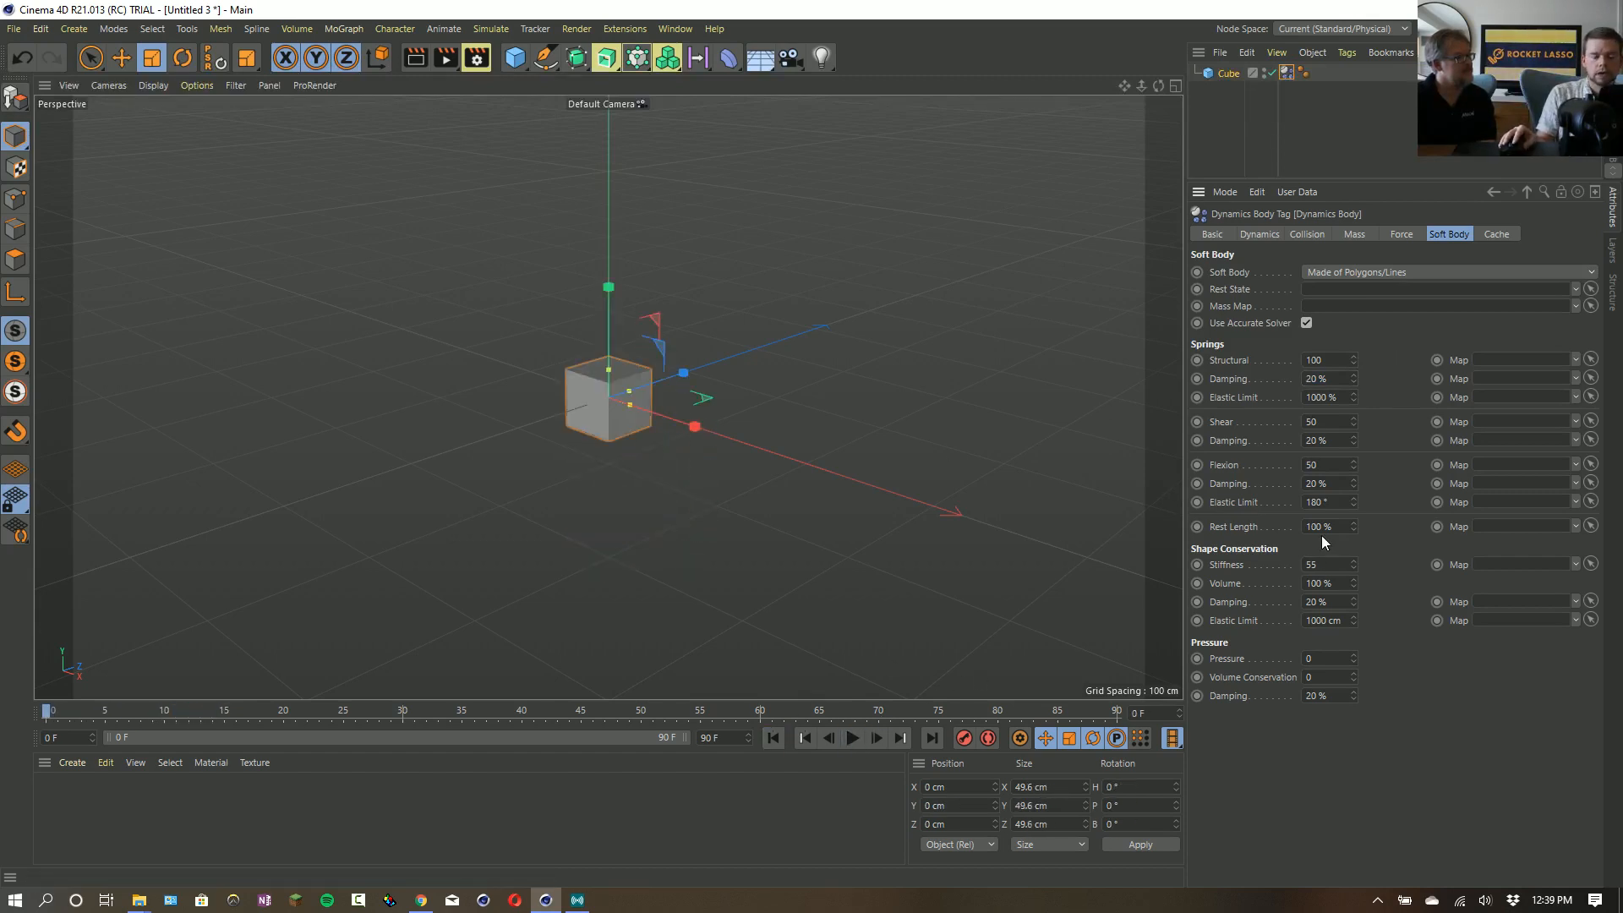
{"action": "left_click", "coordinate": [852, 738]}
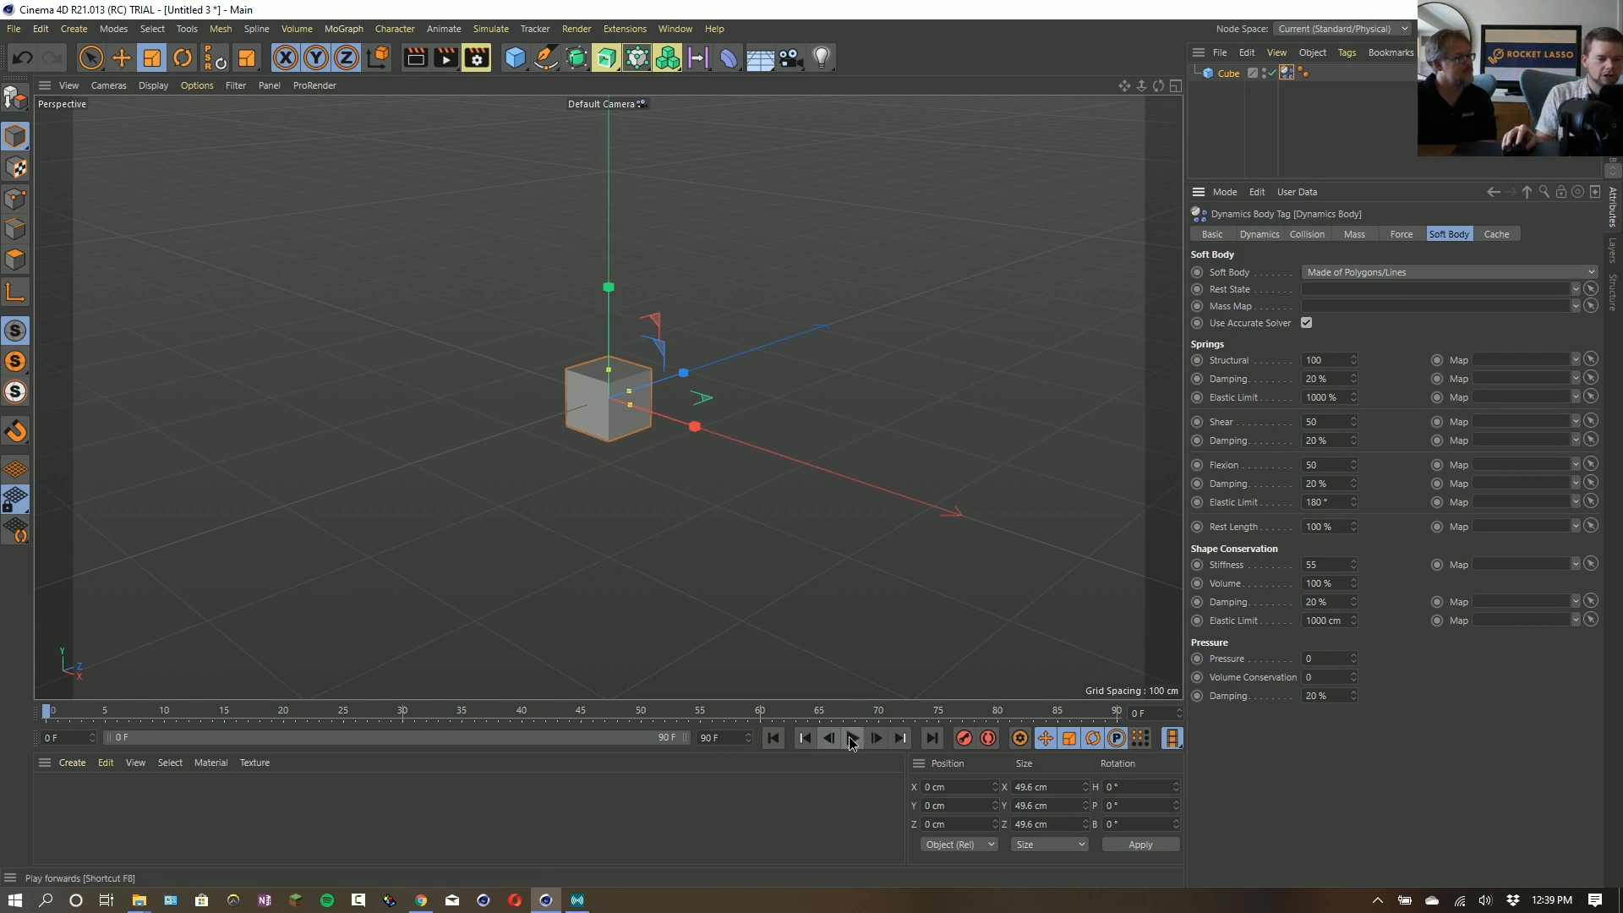
{"action": "left_click", "coordinate": [852, 738]}
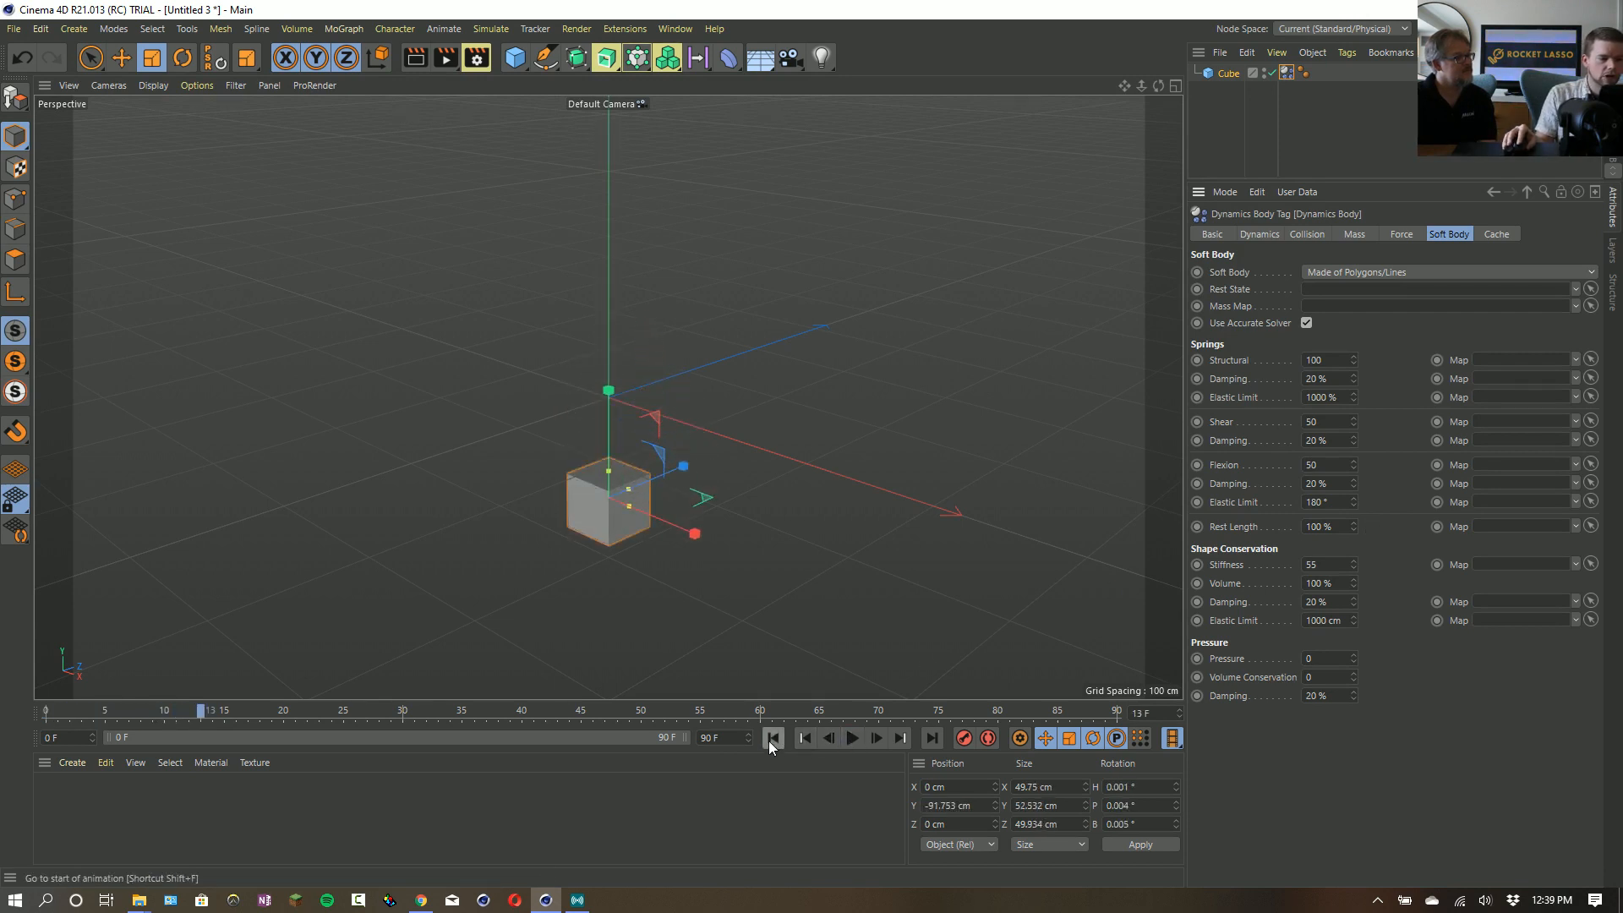
{"action": "left_click", "coordinate": [773, 738]}
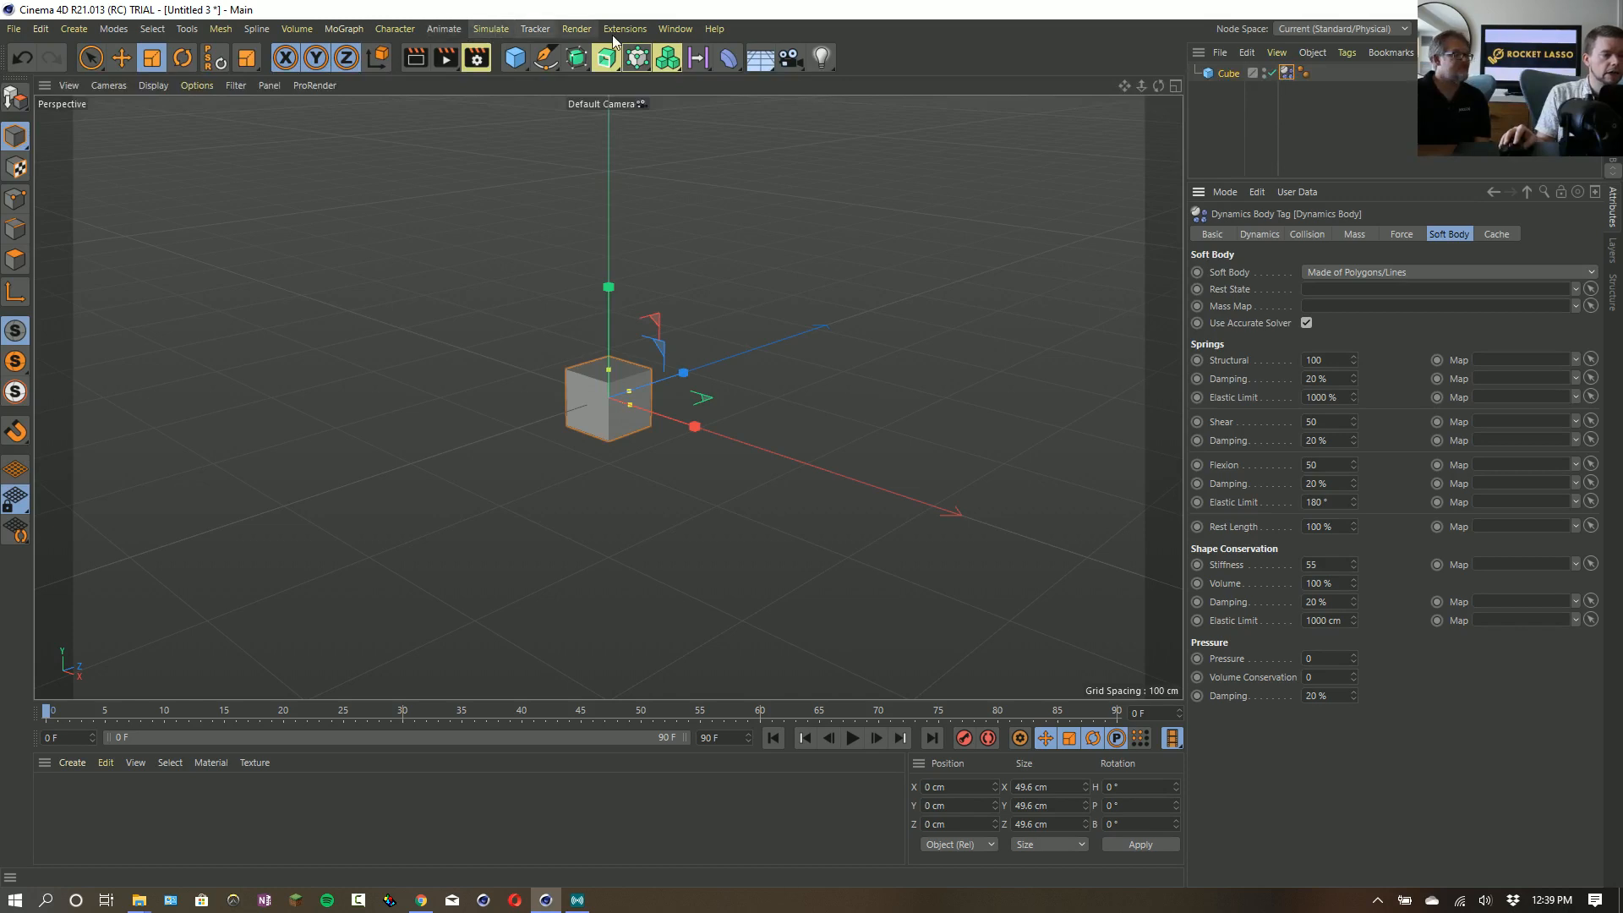
- Add a Field Force object with its velocity type set to Set Absolute Velocity and its strength to 500
{"action": "left_click", "coordinate": [491, 29]}
{"action": "mouse_move", "coordinate": [505, 142]}
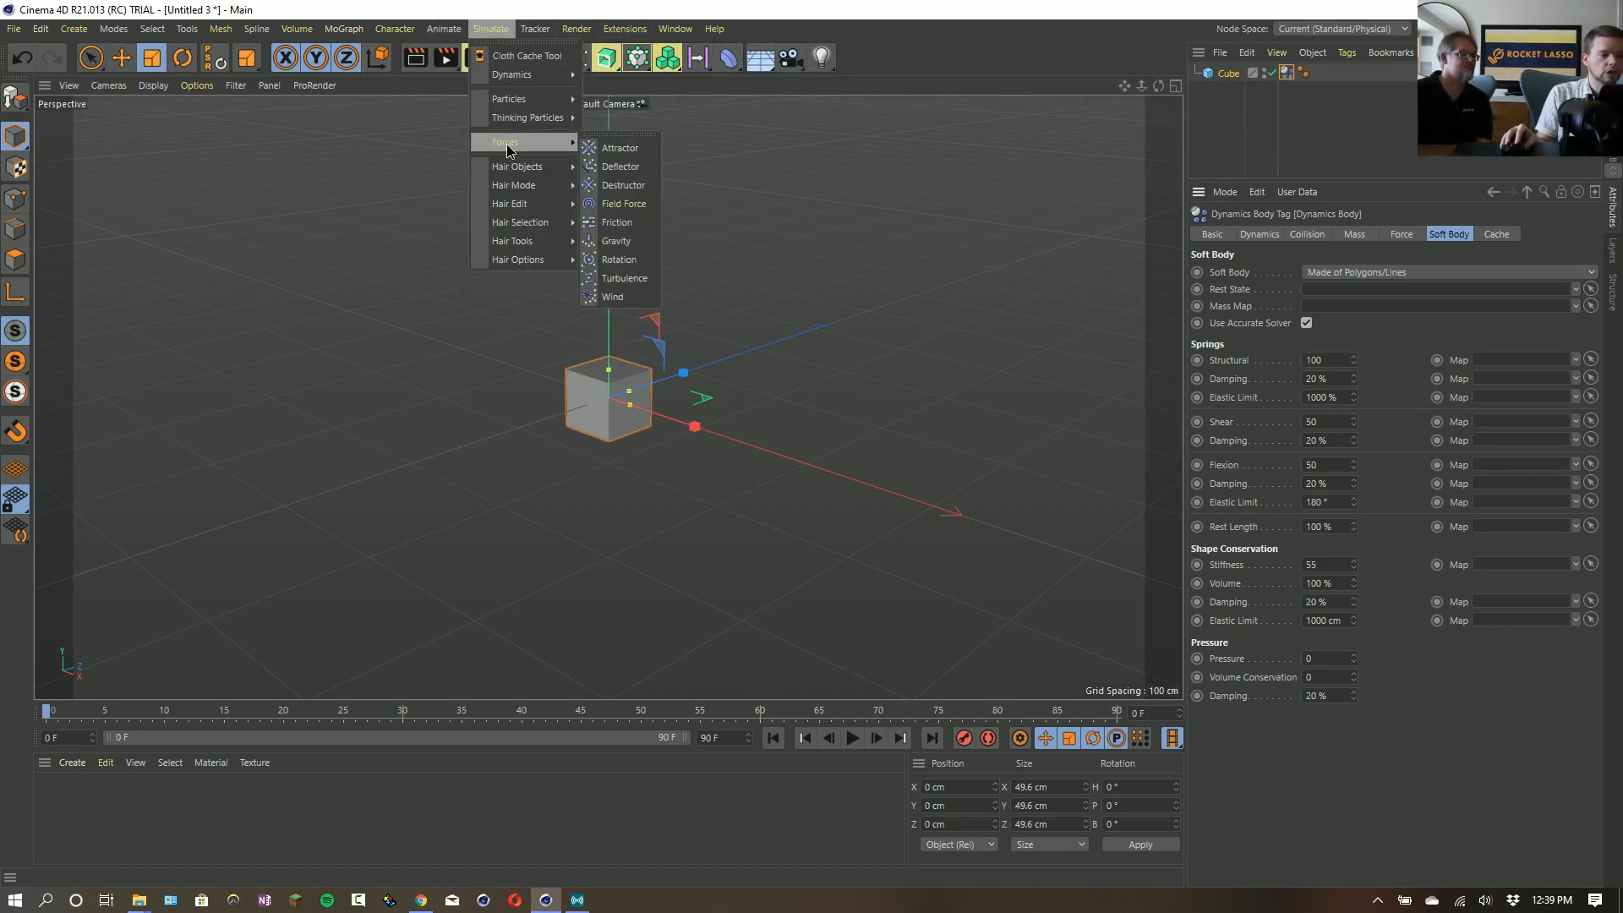
{"action": "left_click", "coordinate": [639, 205]}
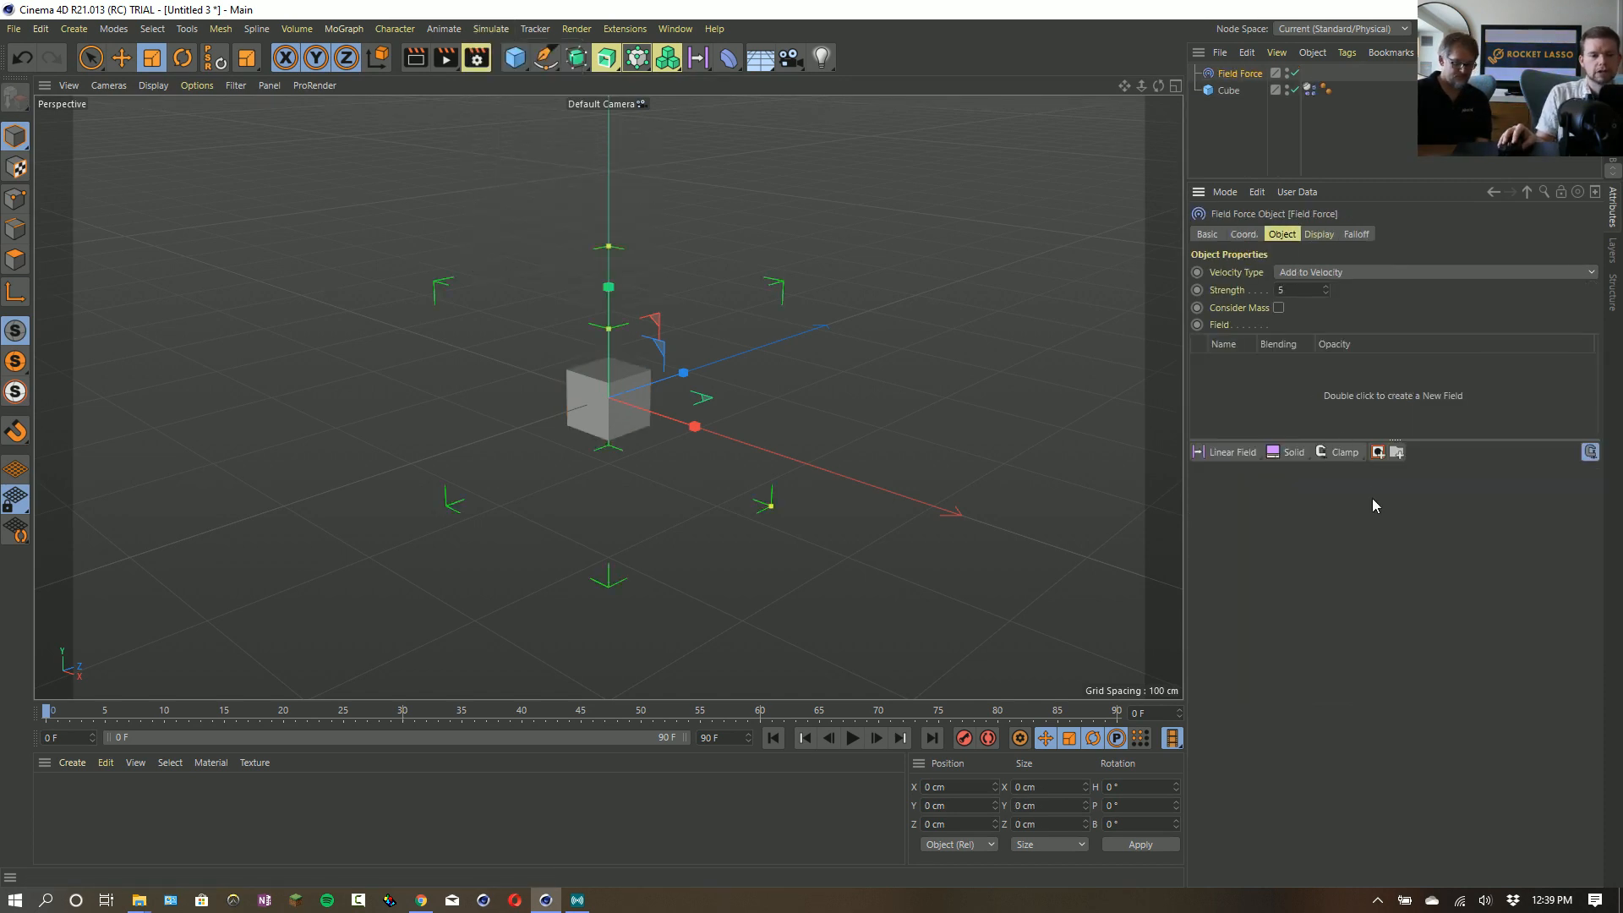
{"action": "left_click", "coordinate": [1330, 274]}
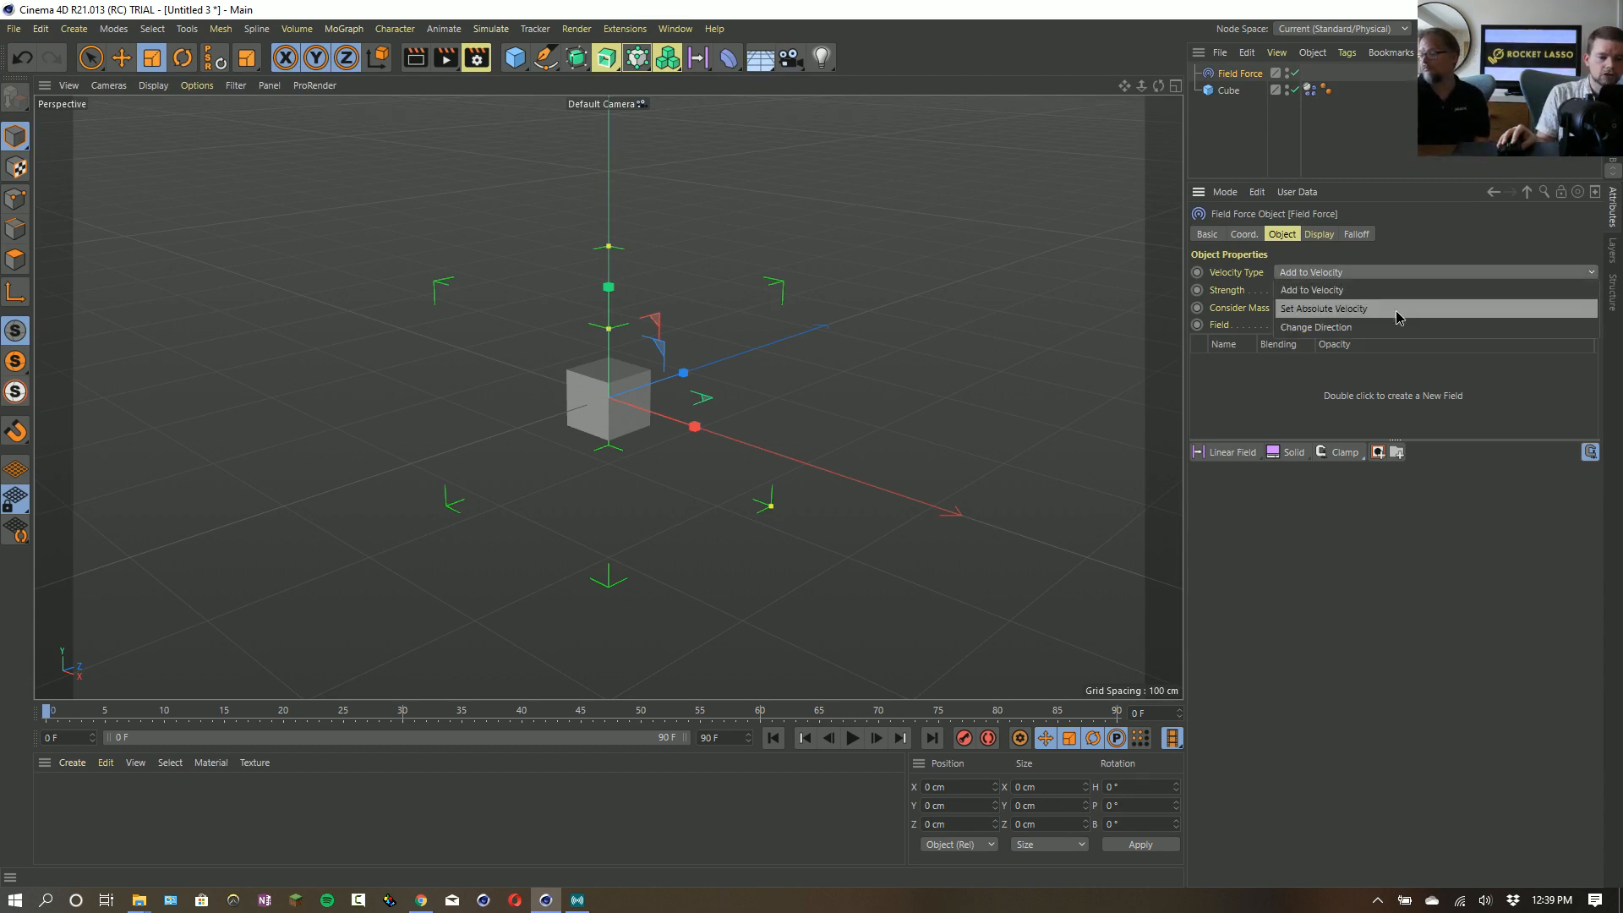
{"action": "left_click", "coordinate": [1336, 310]}
{"action": "left_click", "coordinate": [1301, 289]}
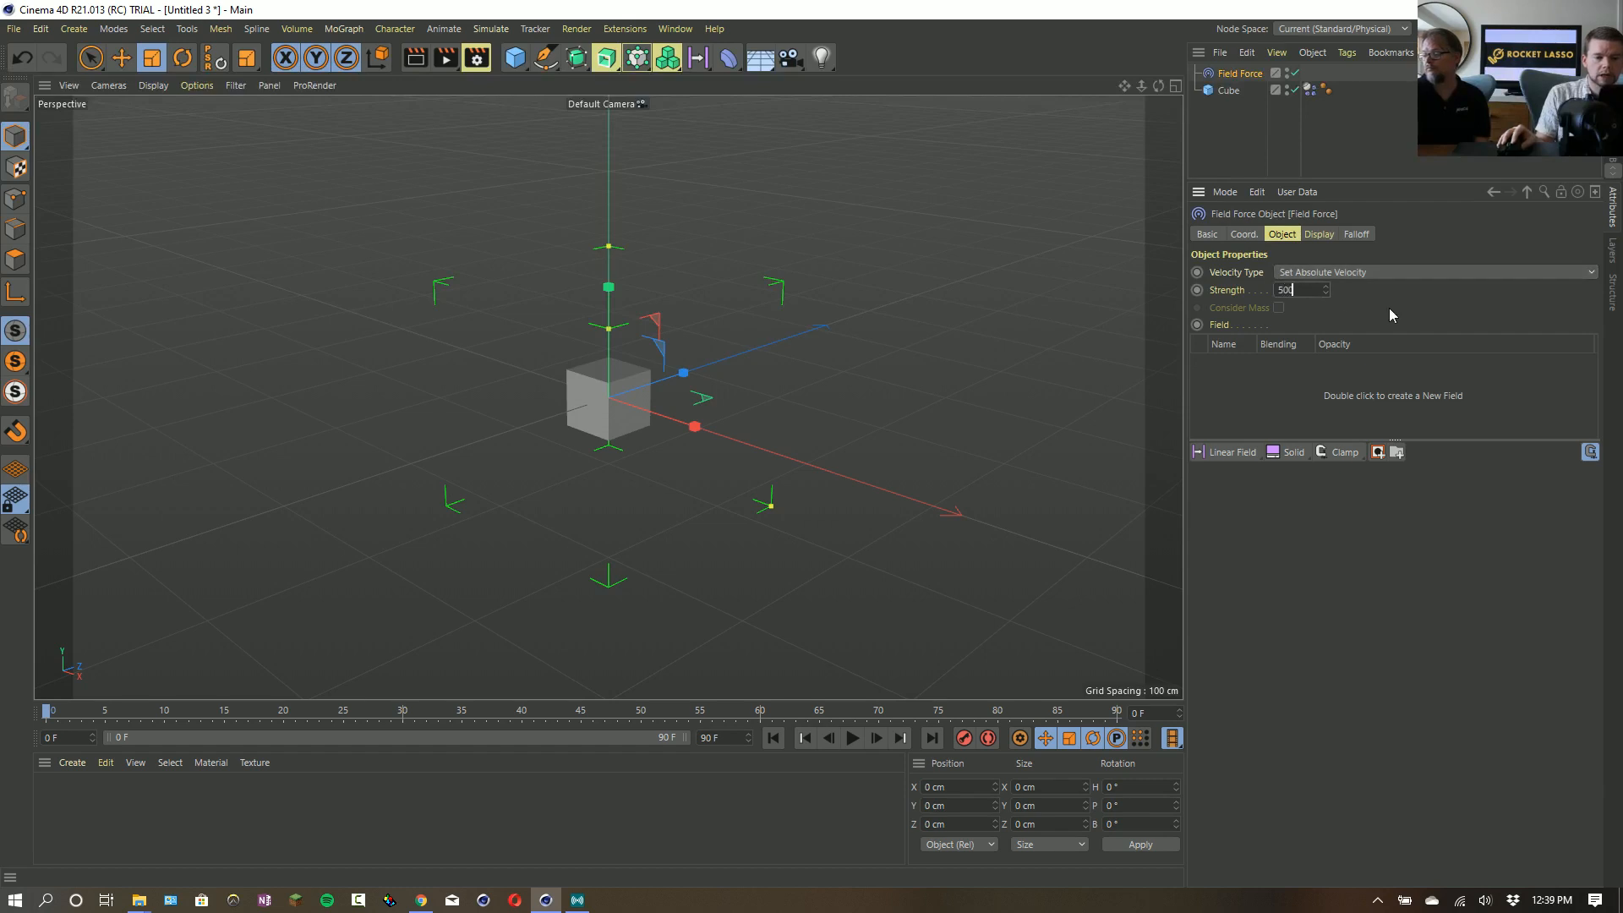
{"action": "type", "text": "500"}
{"action": "key", "text": "Return"}
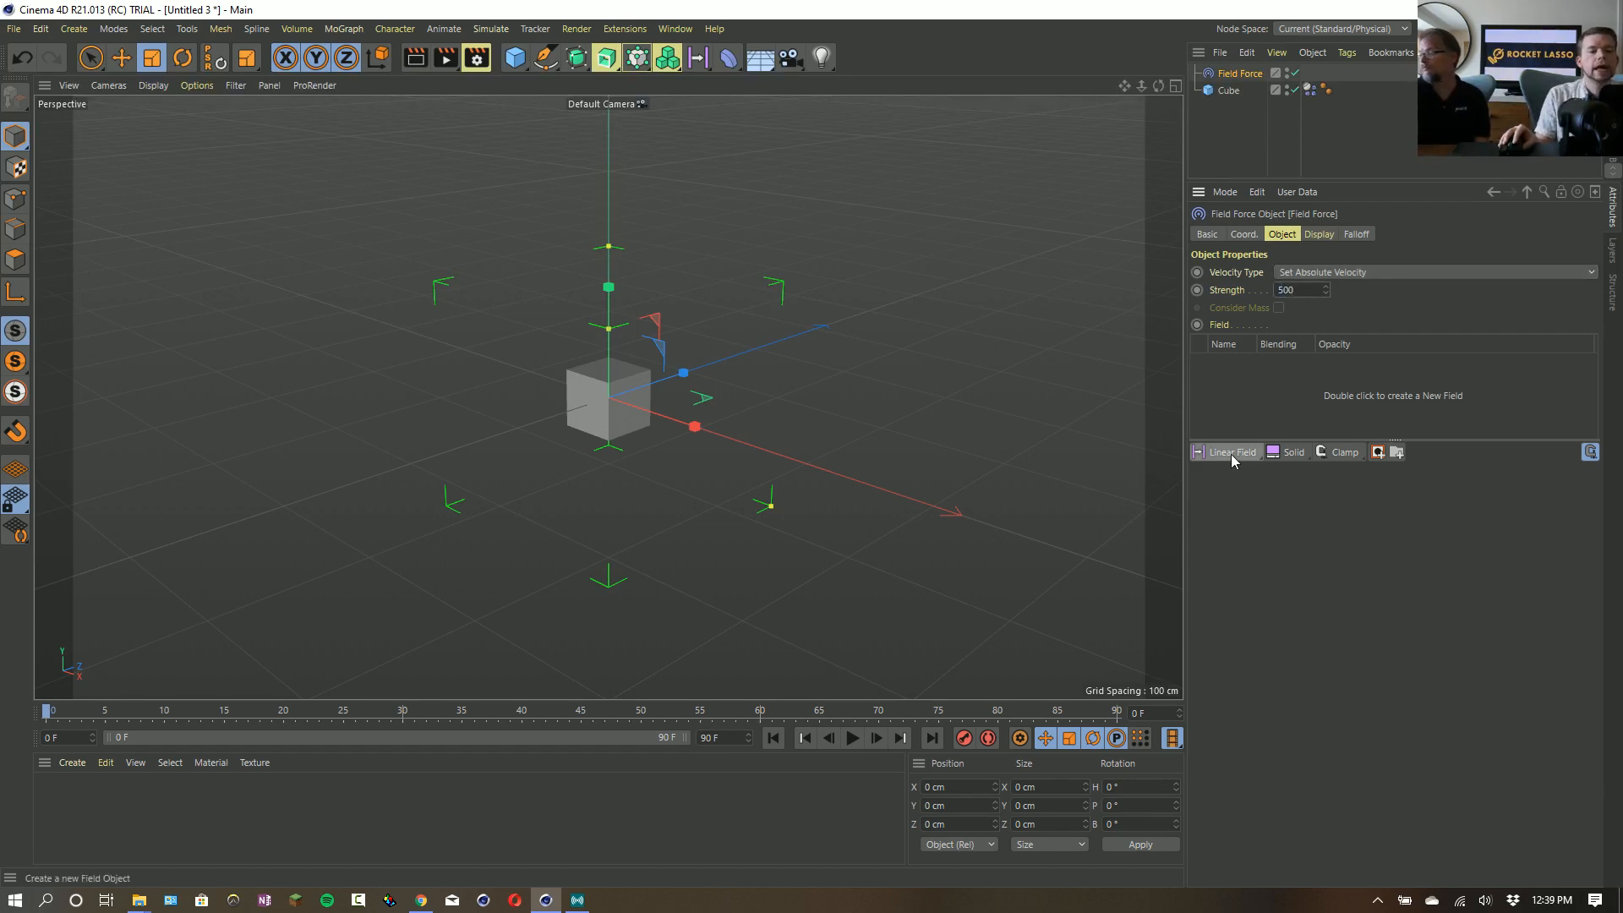
- Add a Solid layer to the Field Force's field list and check its direction values
{"action": "left_click_drag", "start_coordinate": [1231, 457], "coordinate": [1453, 515]}
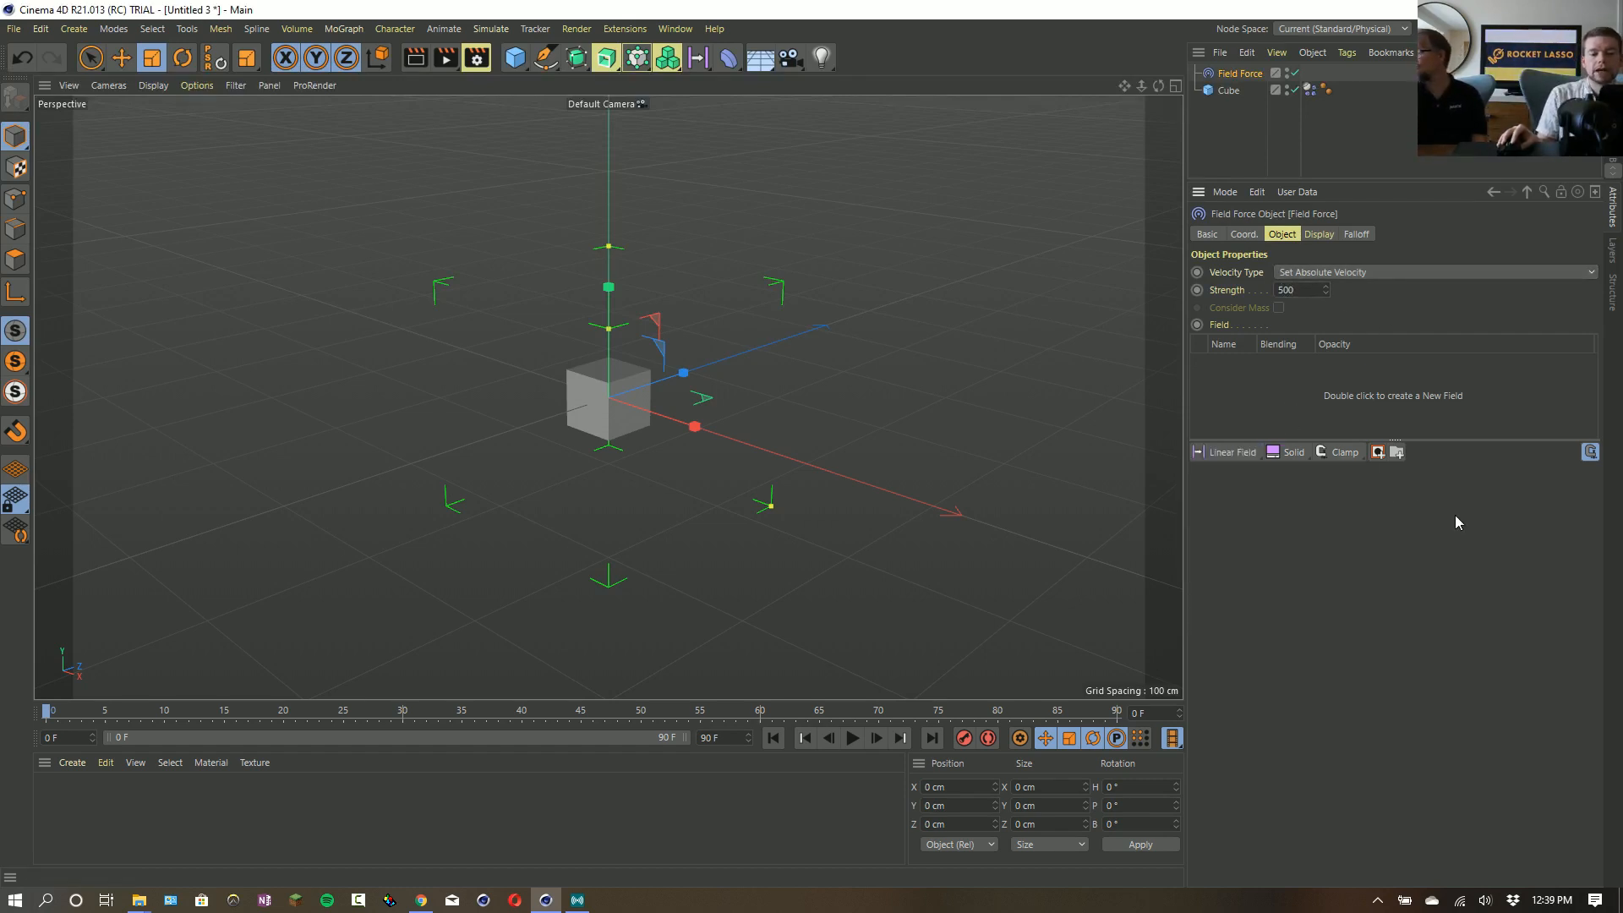
{"action": "left_click", "coordinate": [1285, 453]}
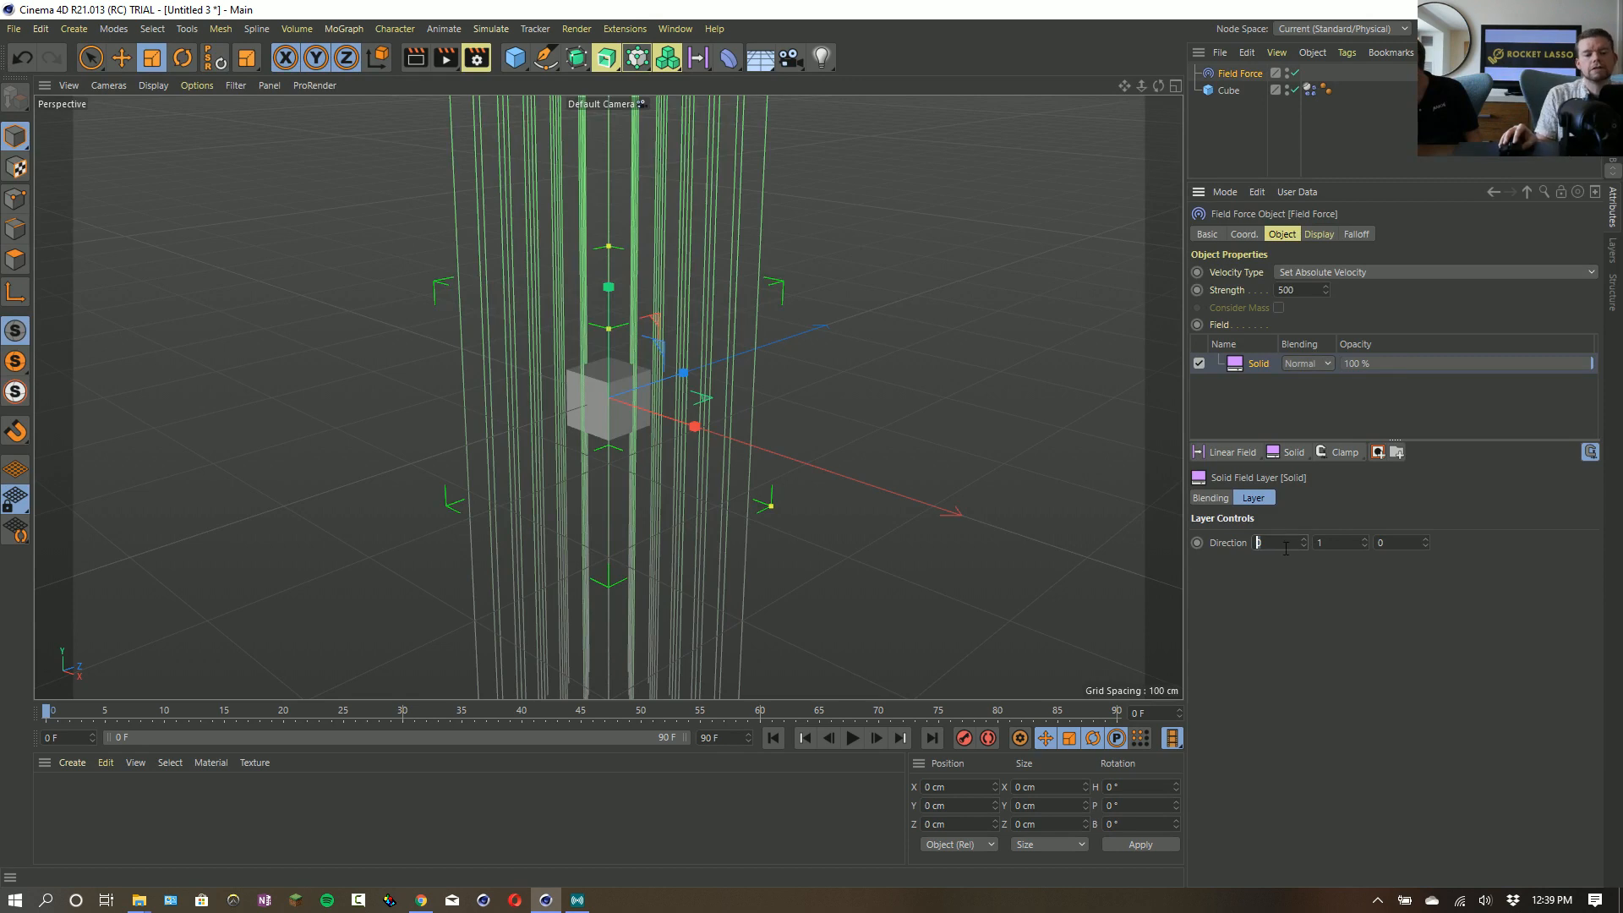
{"action": "left_click", "coordinate": [1326, 541]}
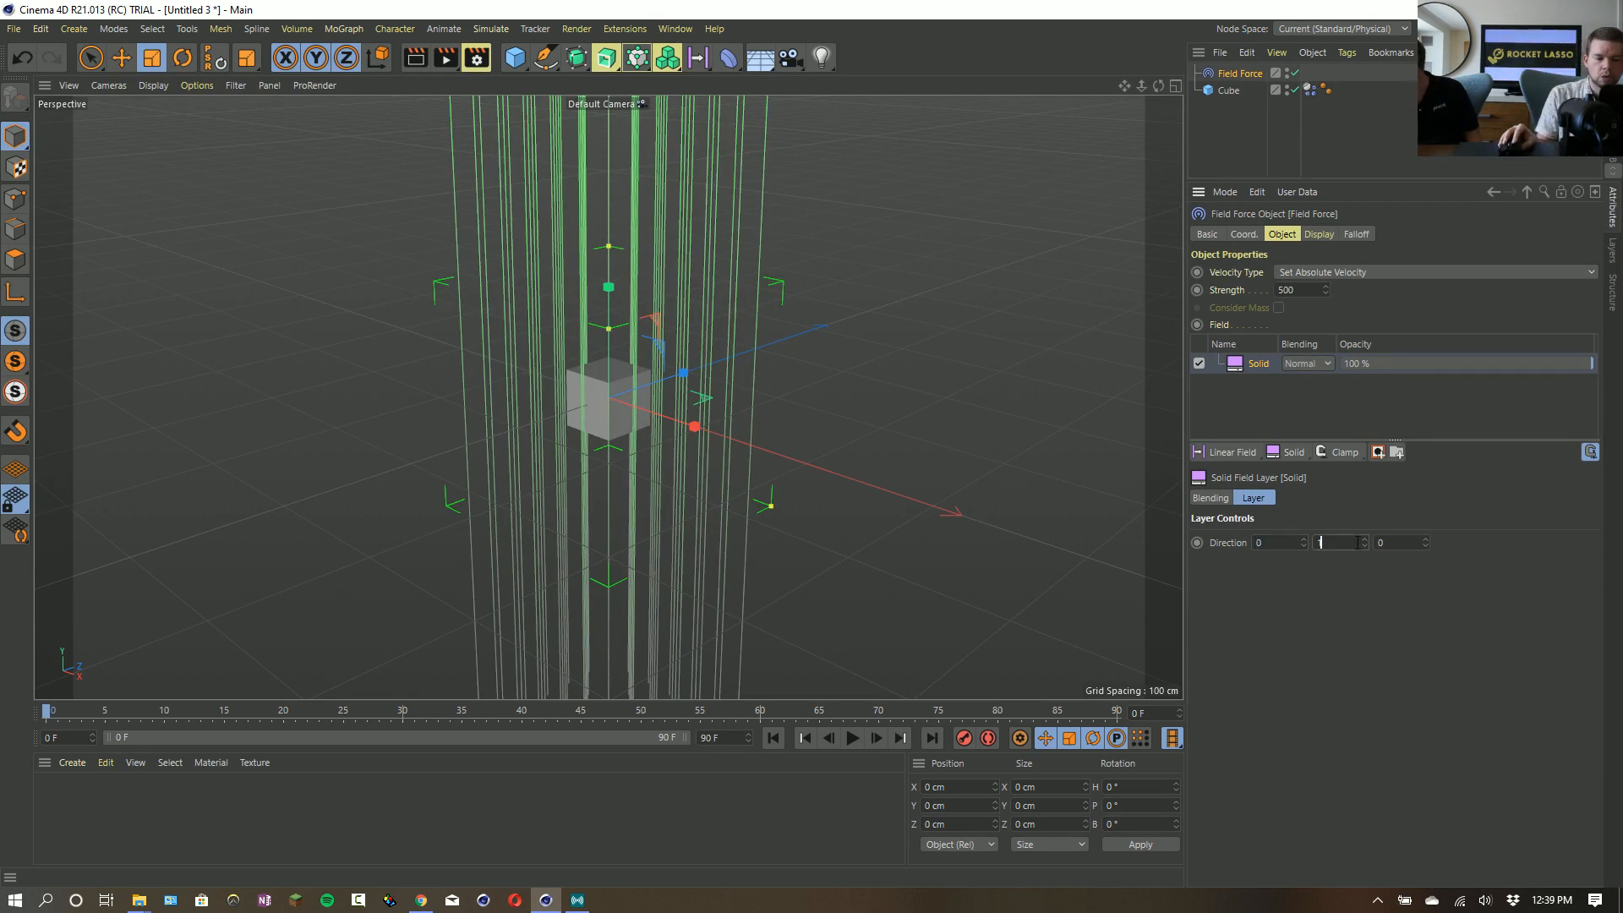
{"action": "left_click", "coordinate": [1400, 538]}
{"action": "left_click", "coordinate": [1338, 544]}
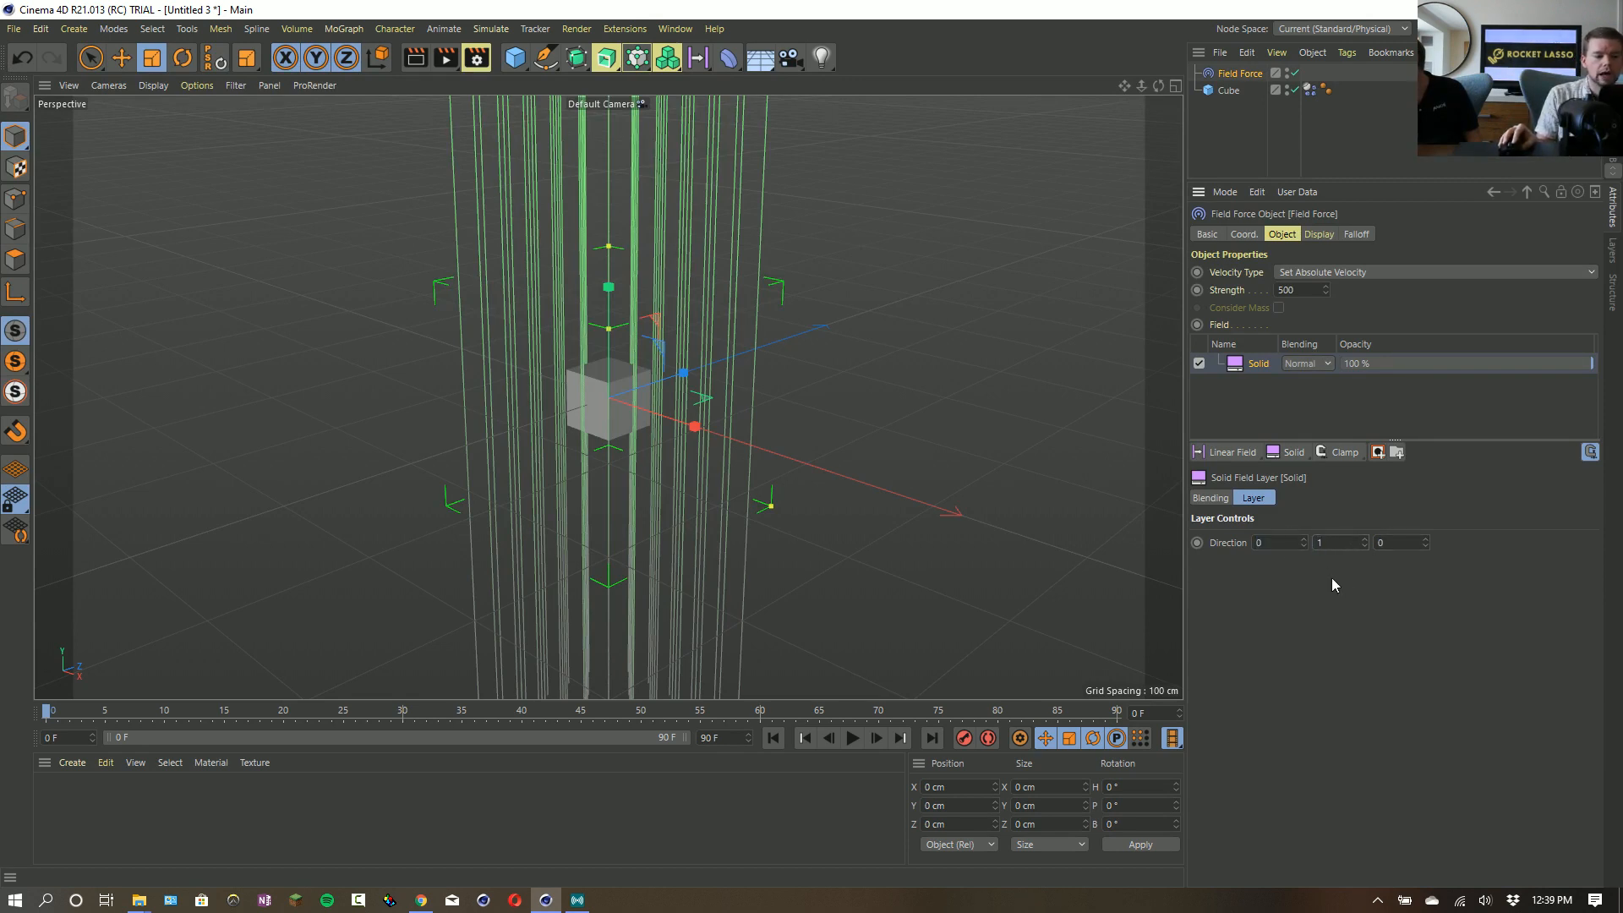
- Play the simulation to see how the Field Force moves the cube, and return to the first frame
{"action": "left_click", "coordinate": [852, 738]}
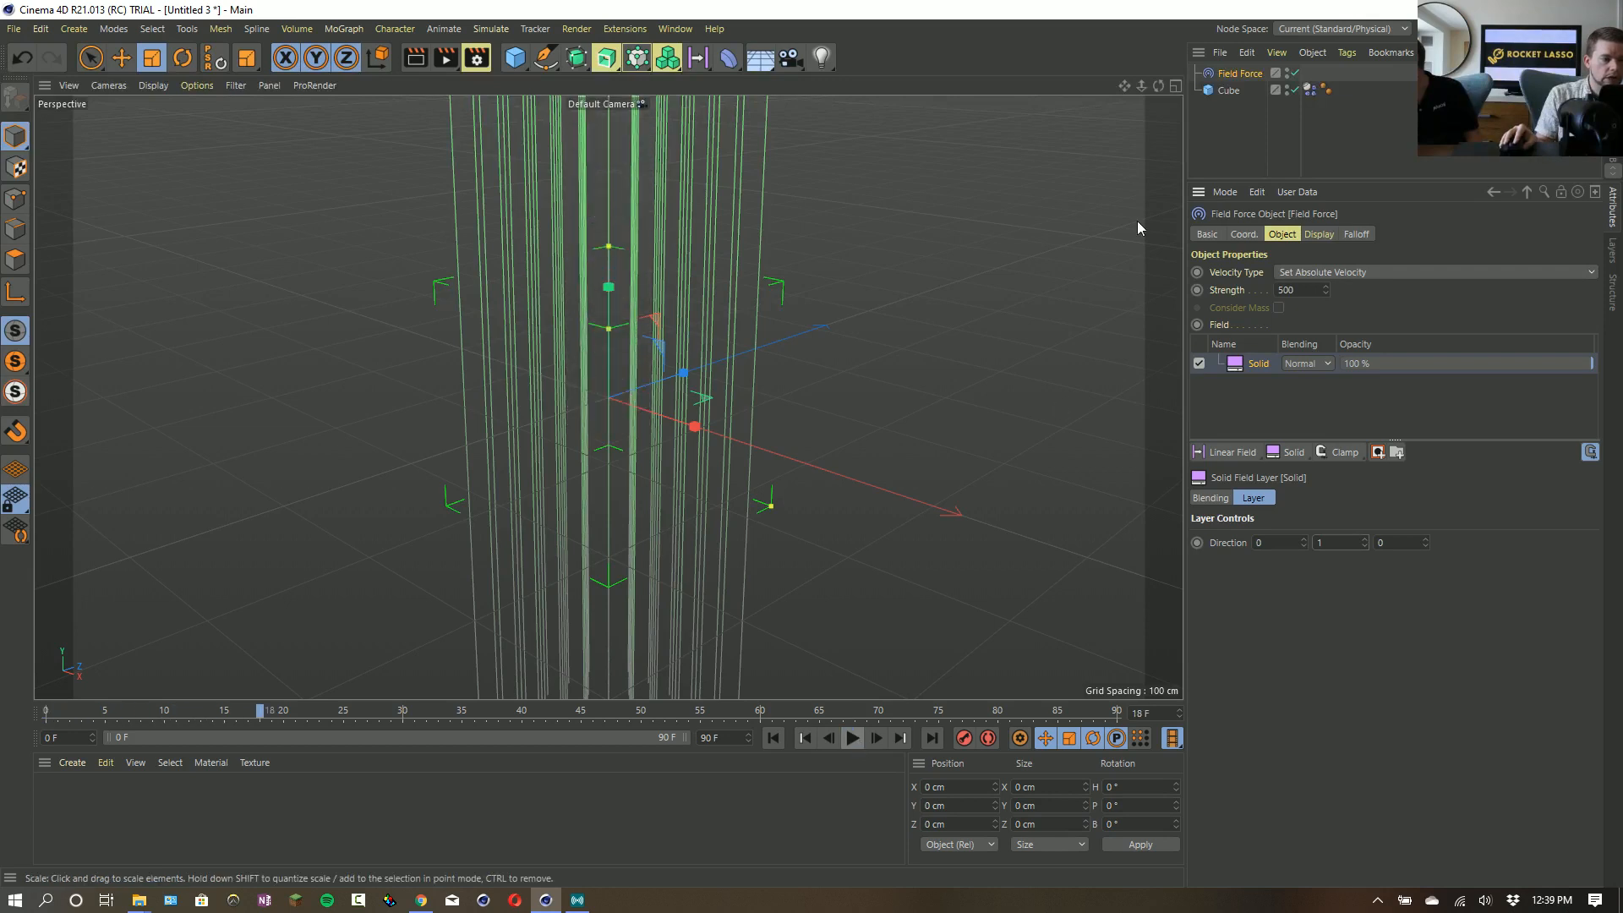
{"action": "mouse_move", "coordinate": [1124, 86]}
{"action": "right_mouse_down"}
{"action": "mouse_move", "coordinate": [955, 87]}
{"action": "mouse_move", "coordinate": [1124, 86]}
{"action": "right_mouse_up"}
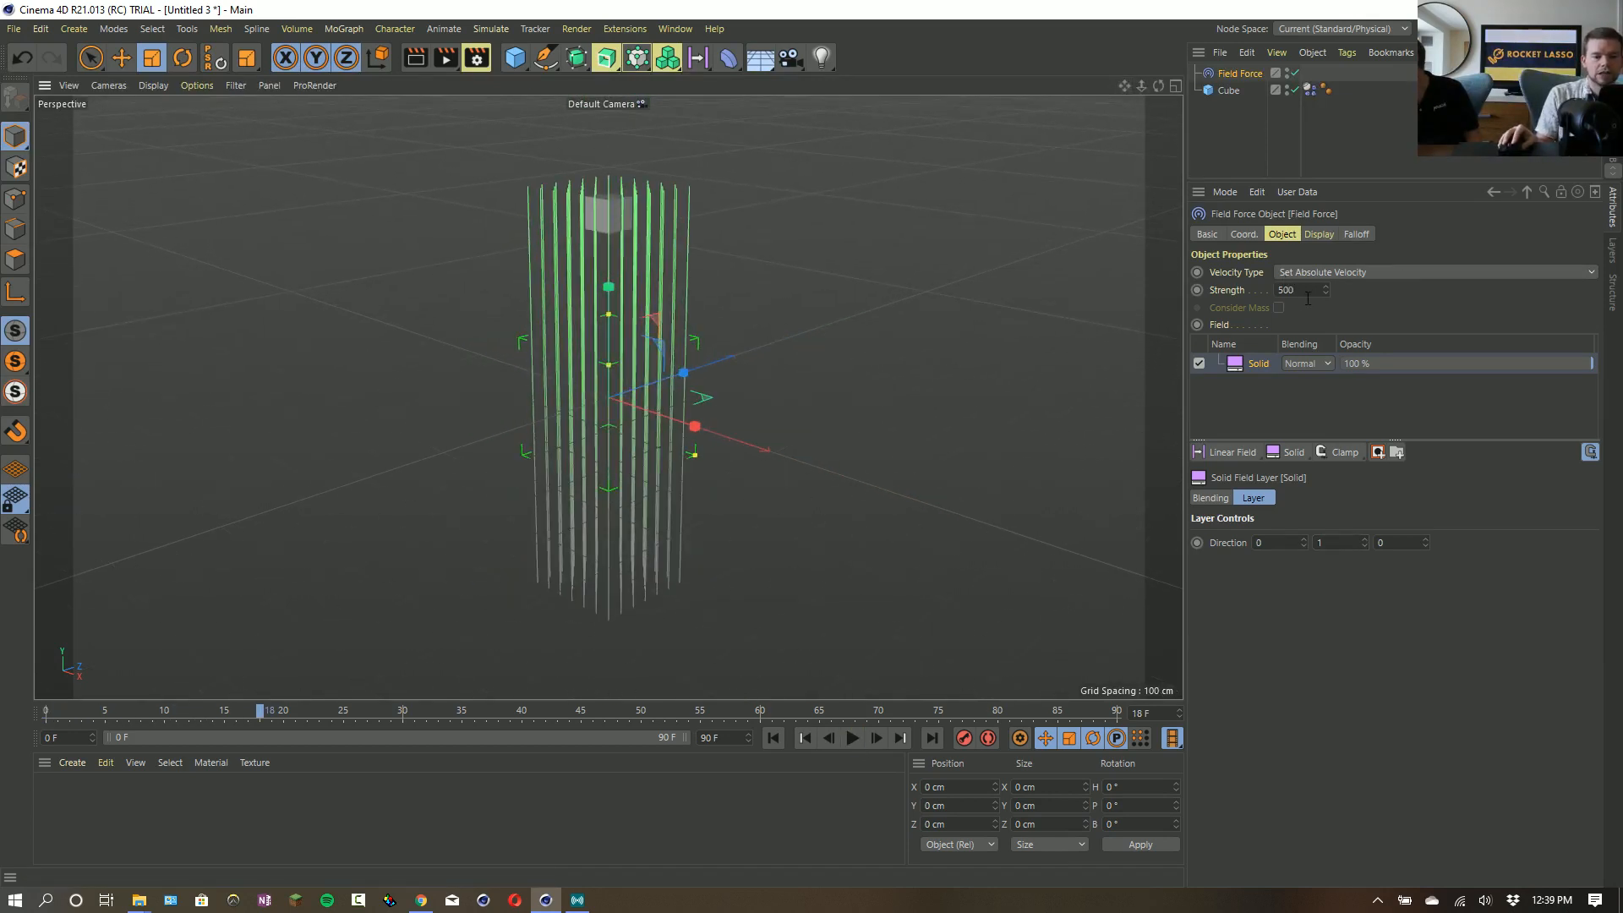
{"action": "left_click", "coordinate": [854, 739]}
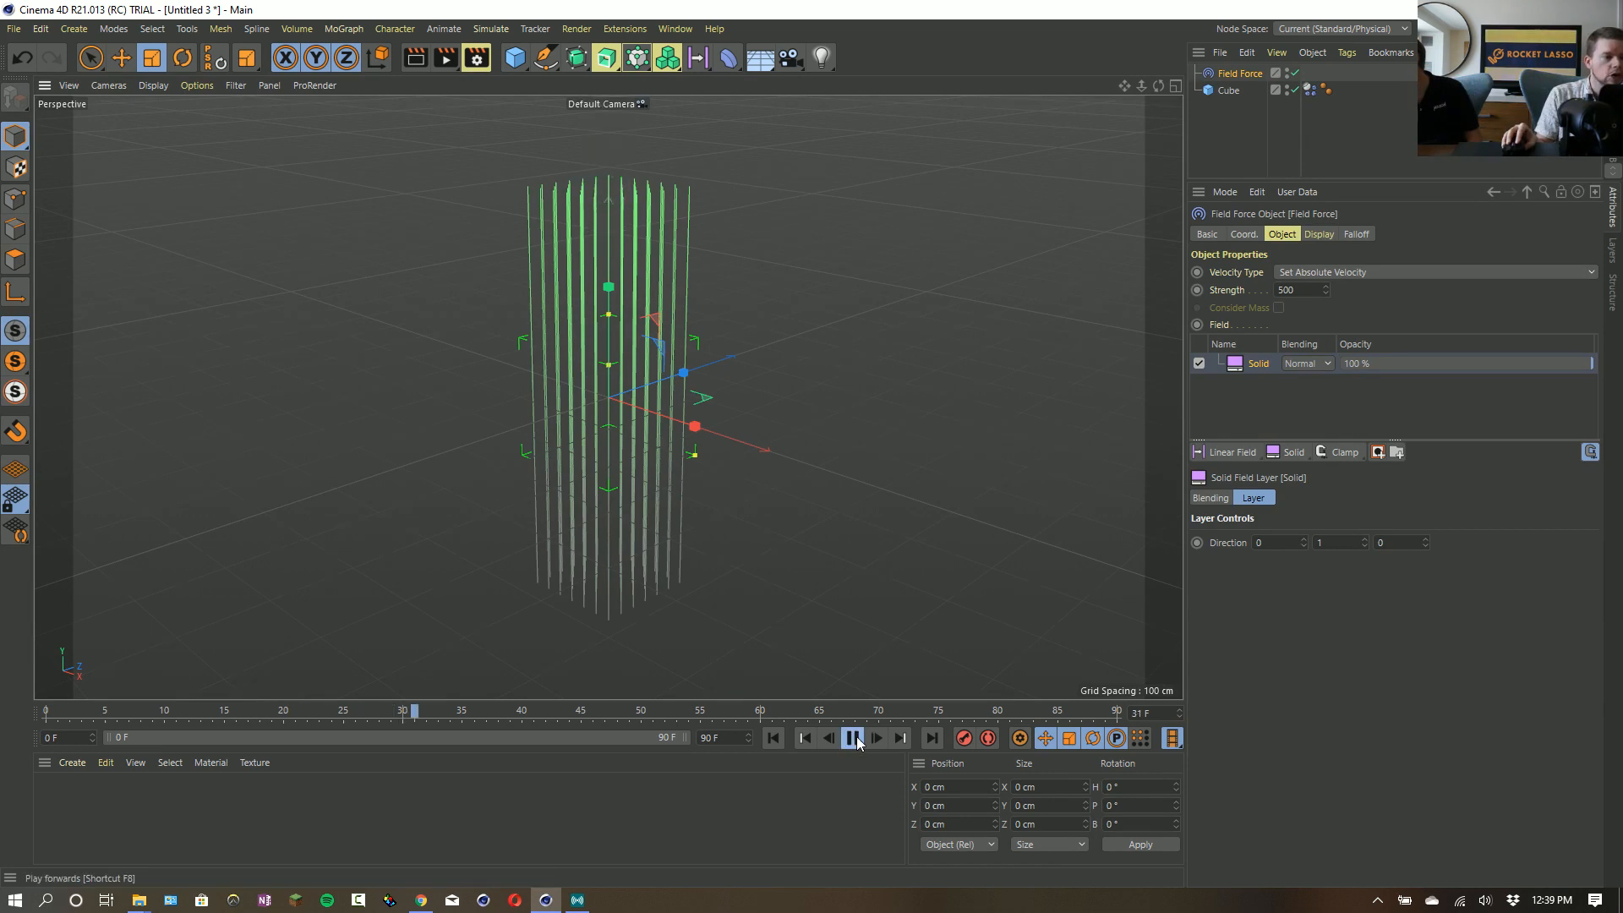
{"action": "left_click", "coordinate": [853, 740]}
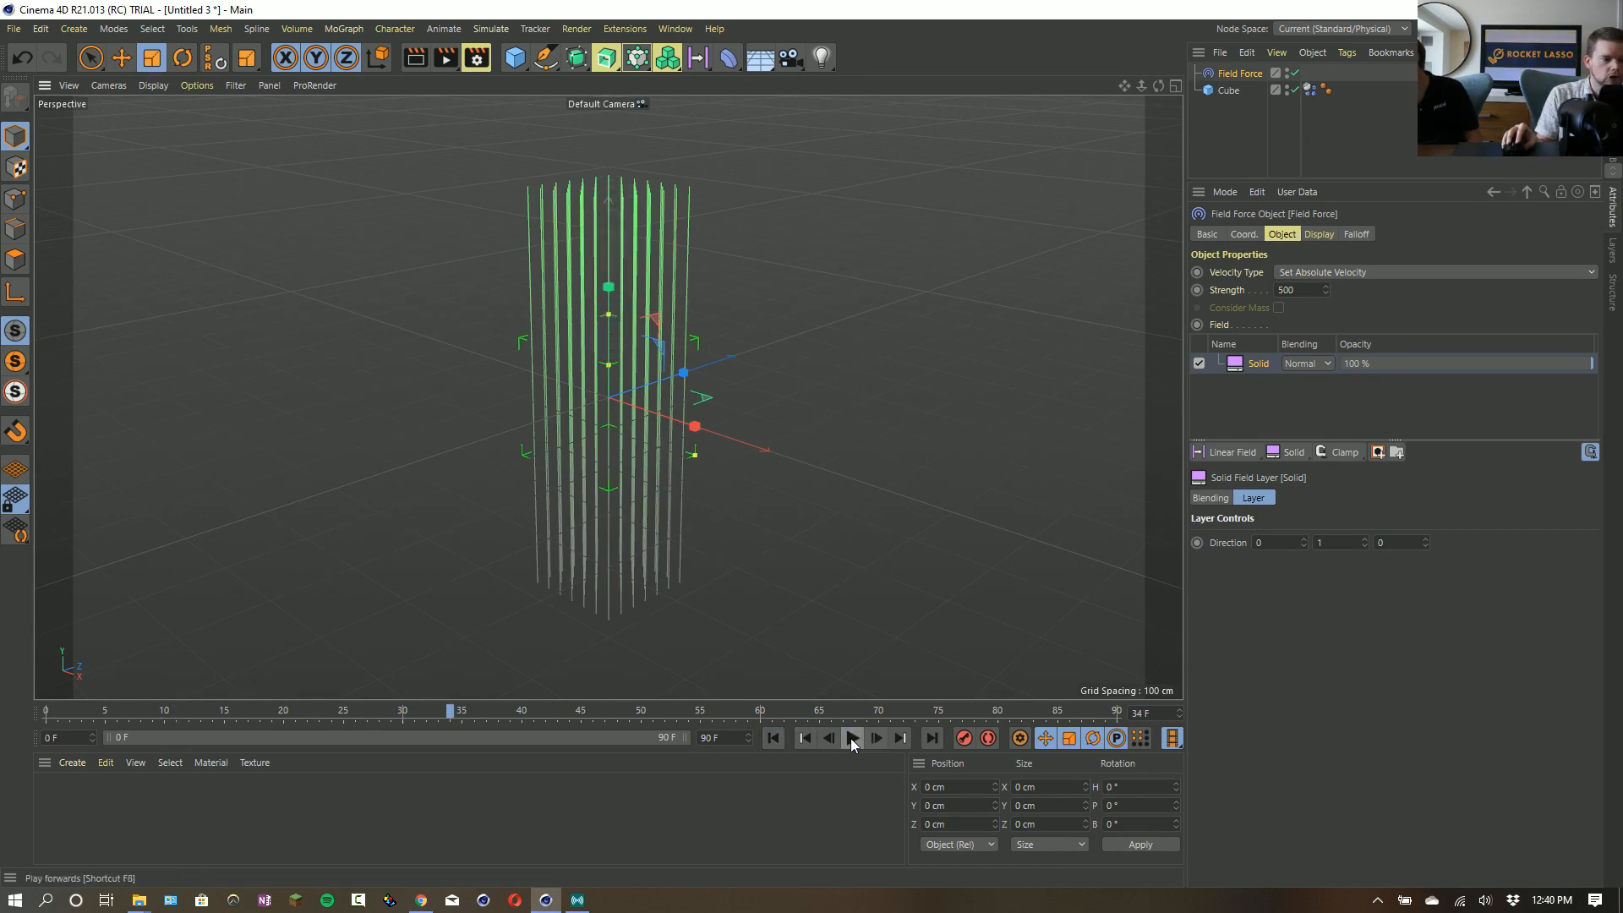
{"action": "left_click", "coordinate": [772, 738]}
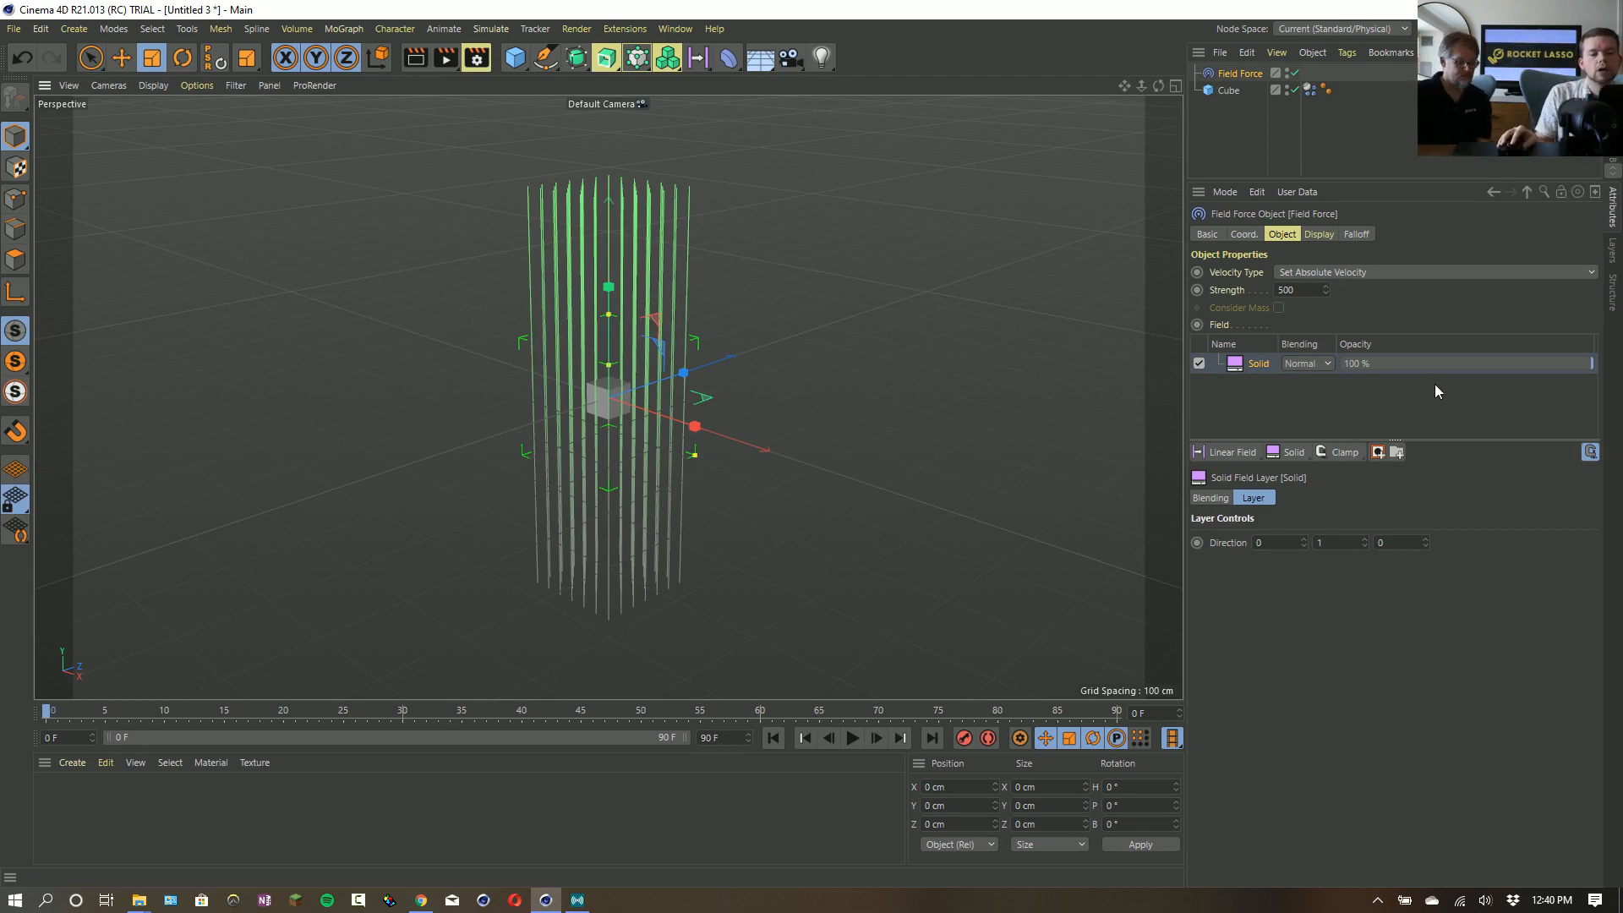
- Change the Field Force's velocity type to Add to Velocity and replay the simulation from the start
{"action": "left_click", "coordinate": [1320, 273]}
{"action": "left_click", "coordinate": [1319, 292]}
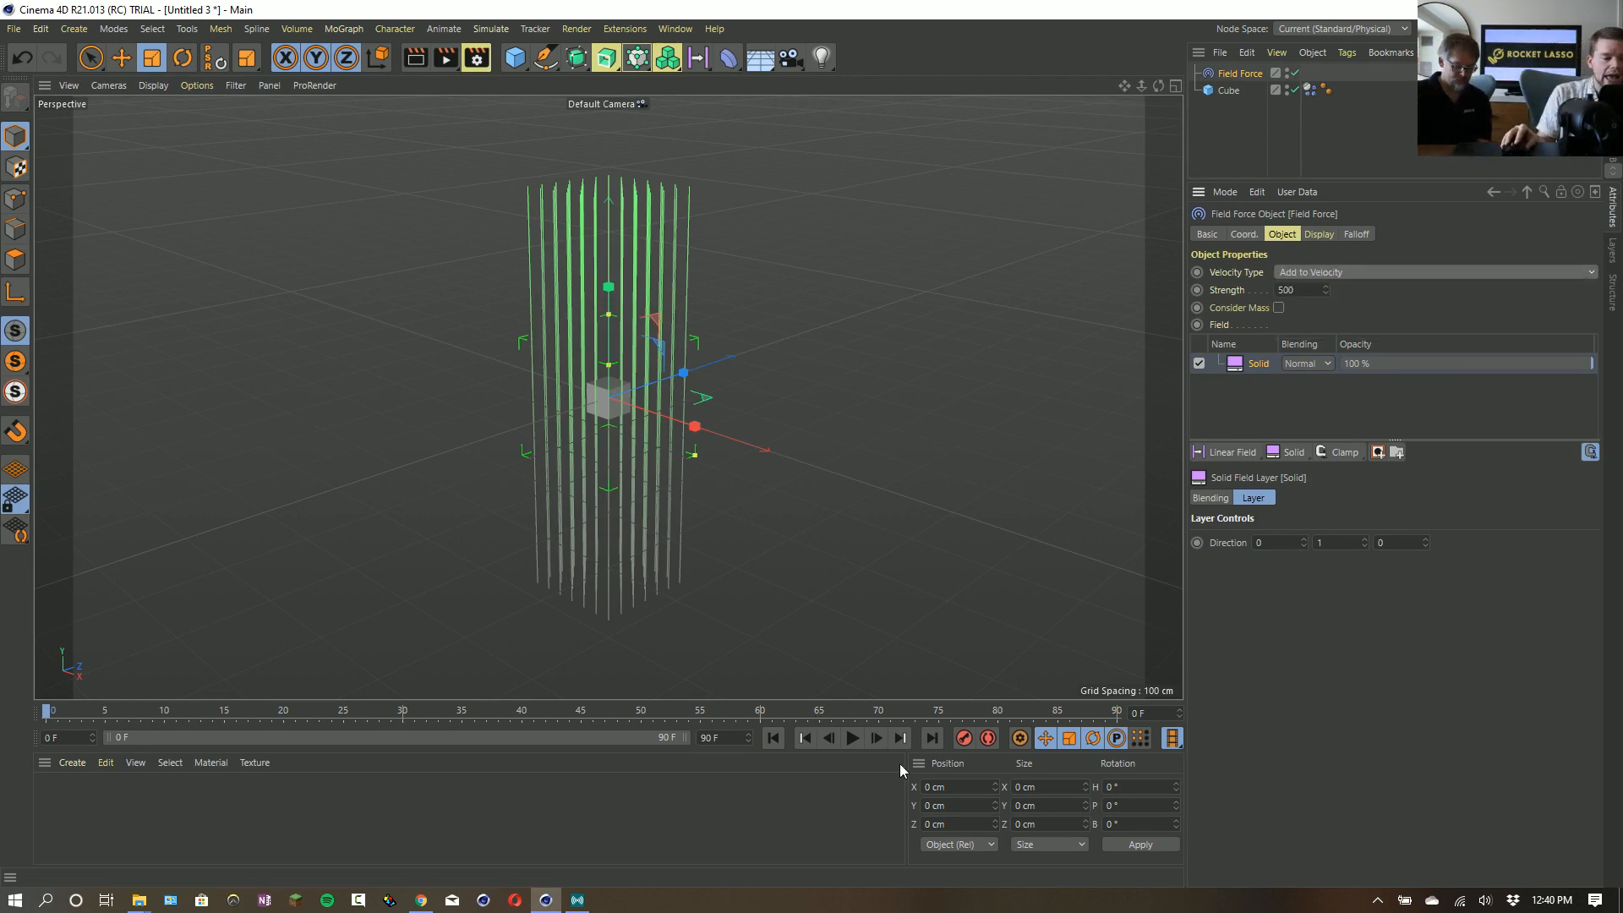
{"action": "left_click", "coordinate": [852, 738]}
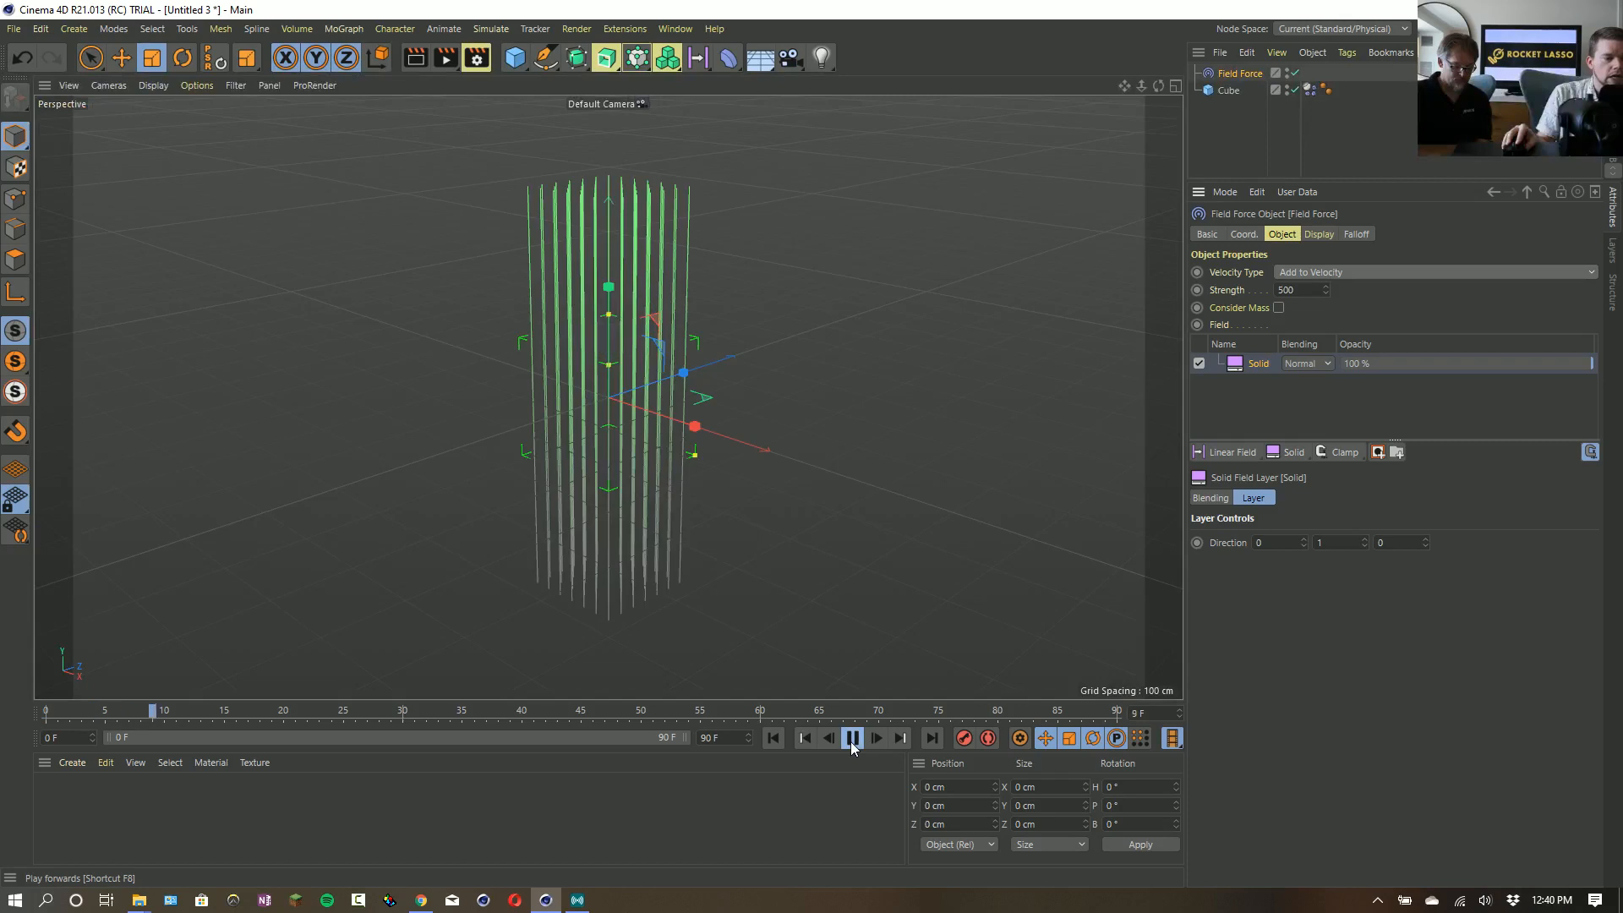
{"action": "left_click", "coordinate": [774, 740]}
- Set the Field Force's strength to 50 and stop the simulation playback
{"action": "left_click", "coordinate": [1310, 290]}
{"action": "key", "text": "BackSpace"}
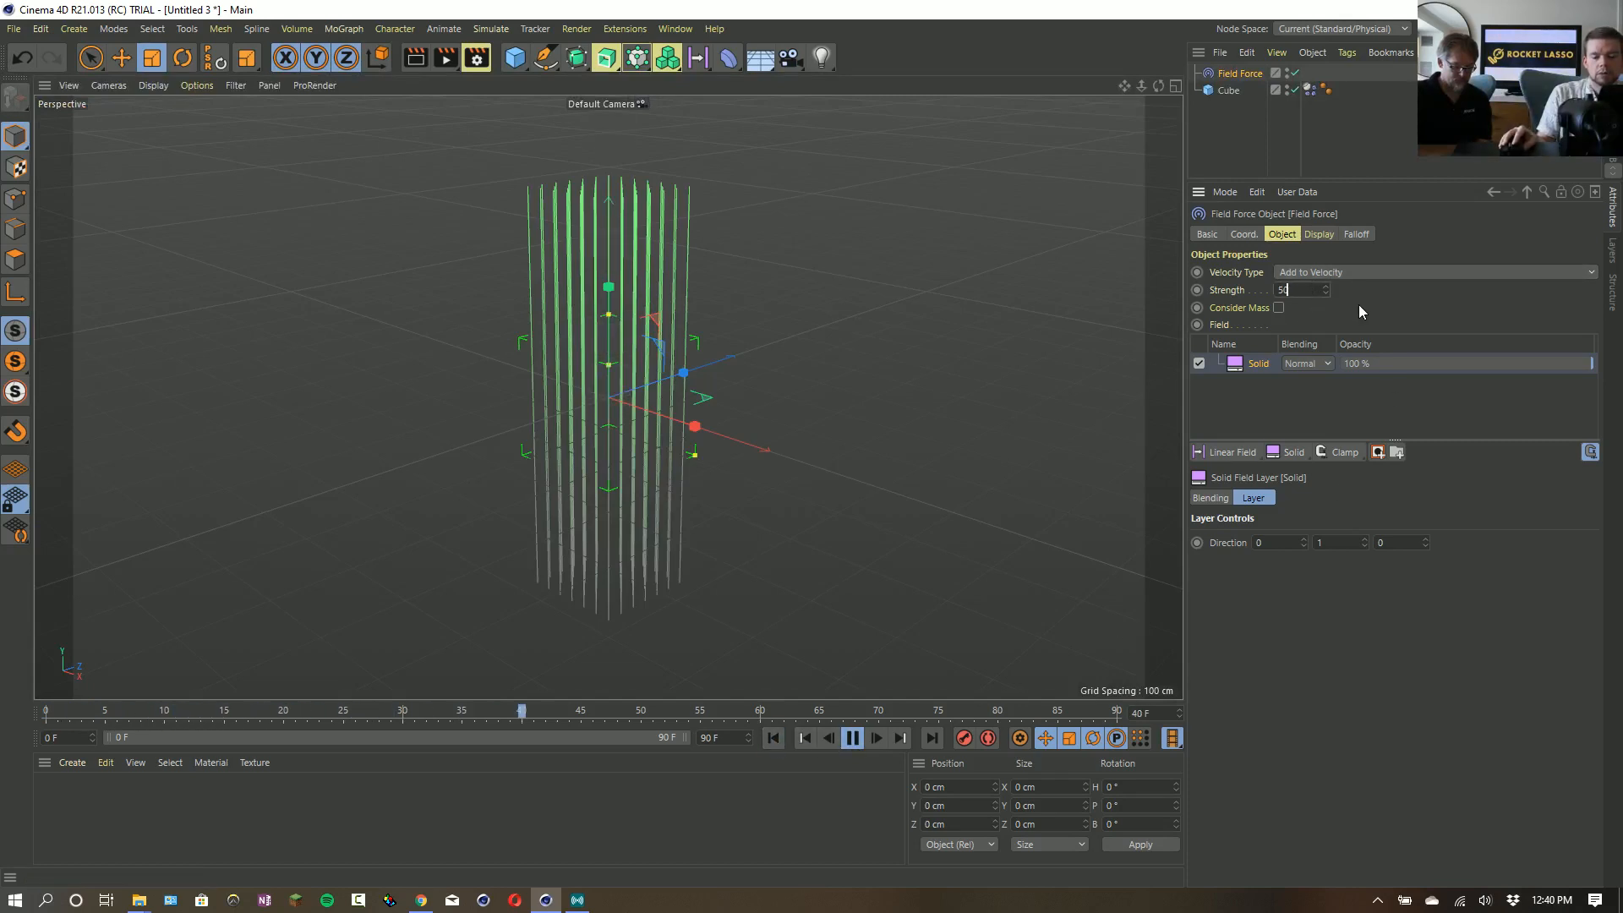
{"action": "key", "text": "Return"}
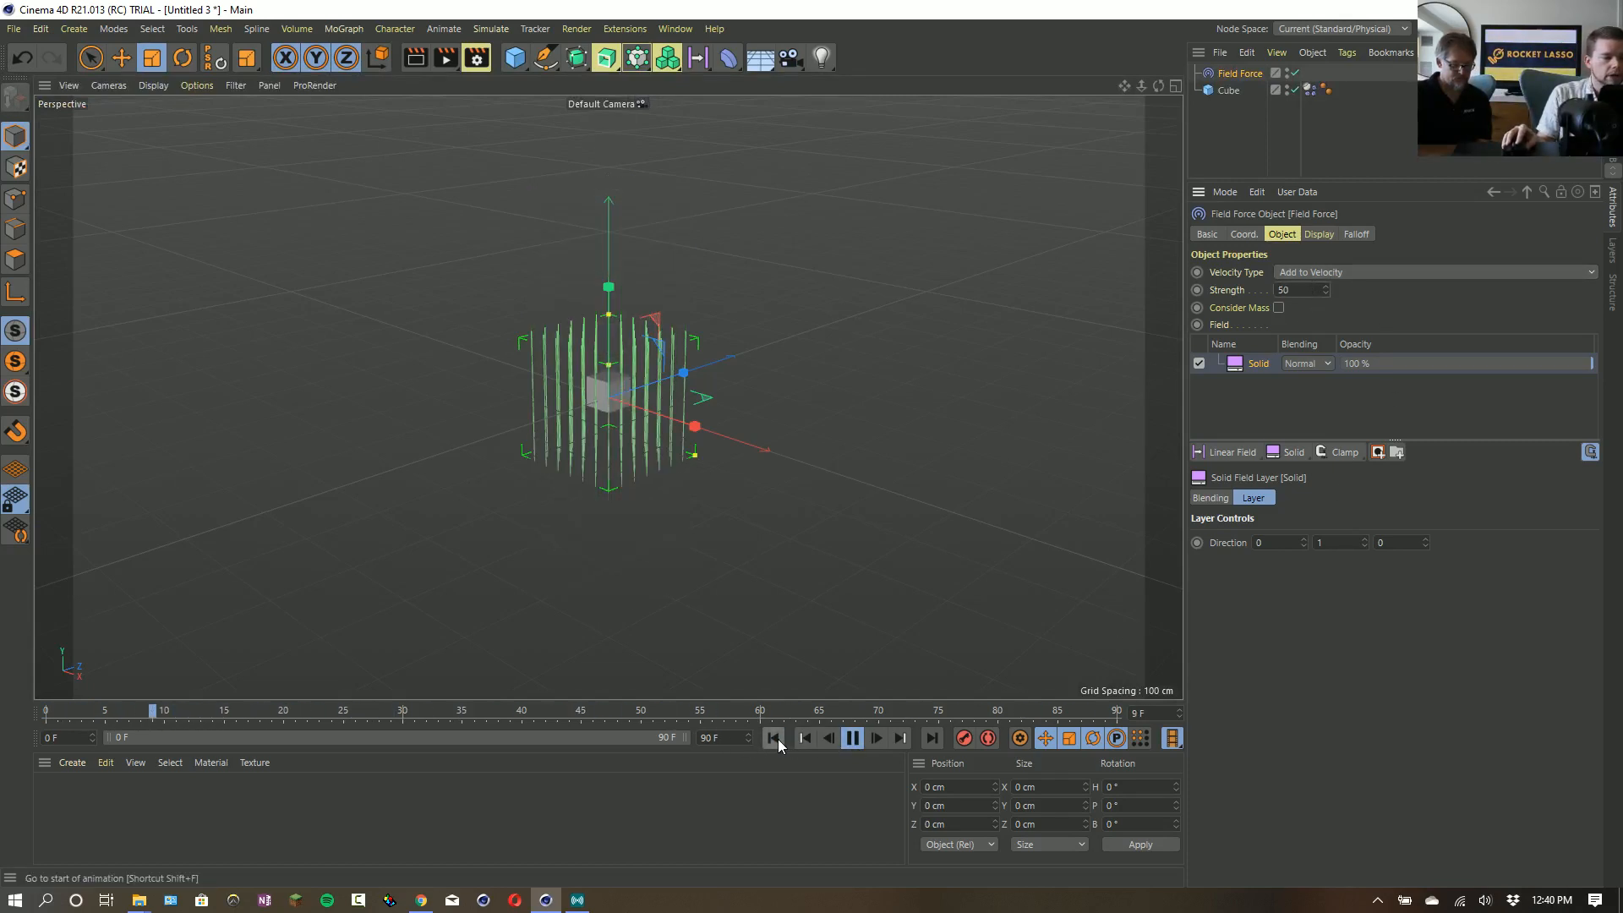
{"action": "left_click", "coordinate": [851, 739]}
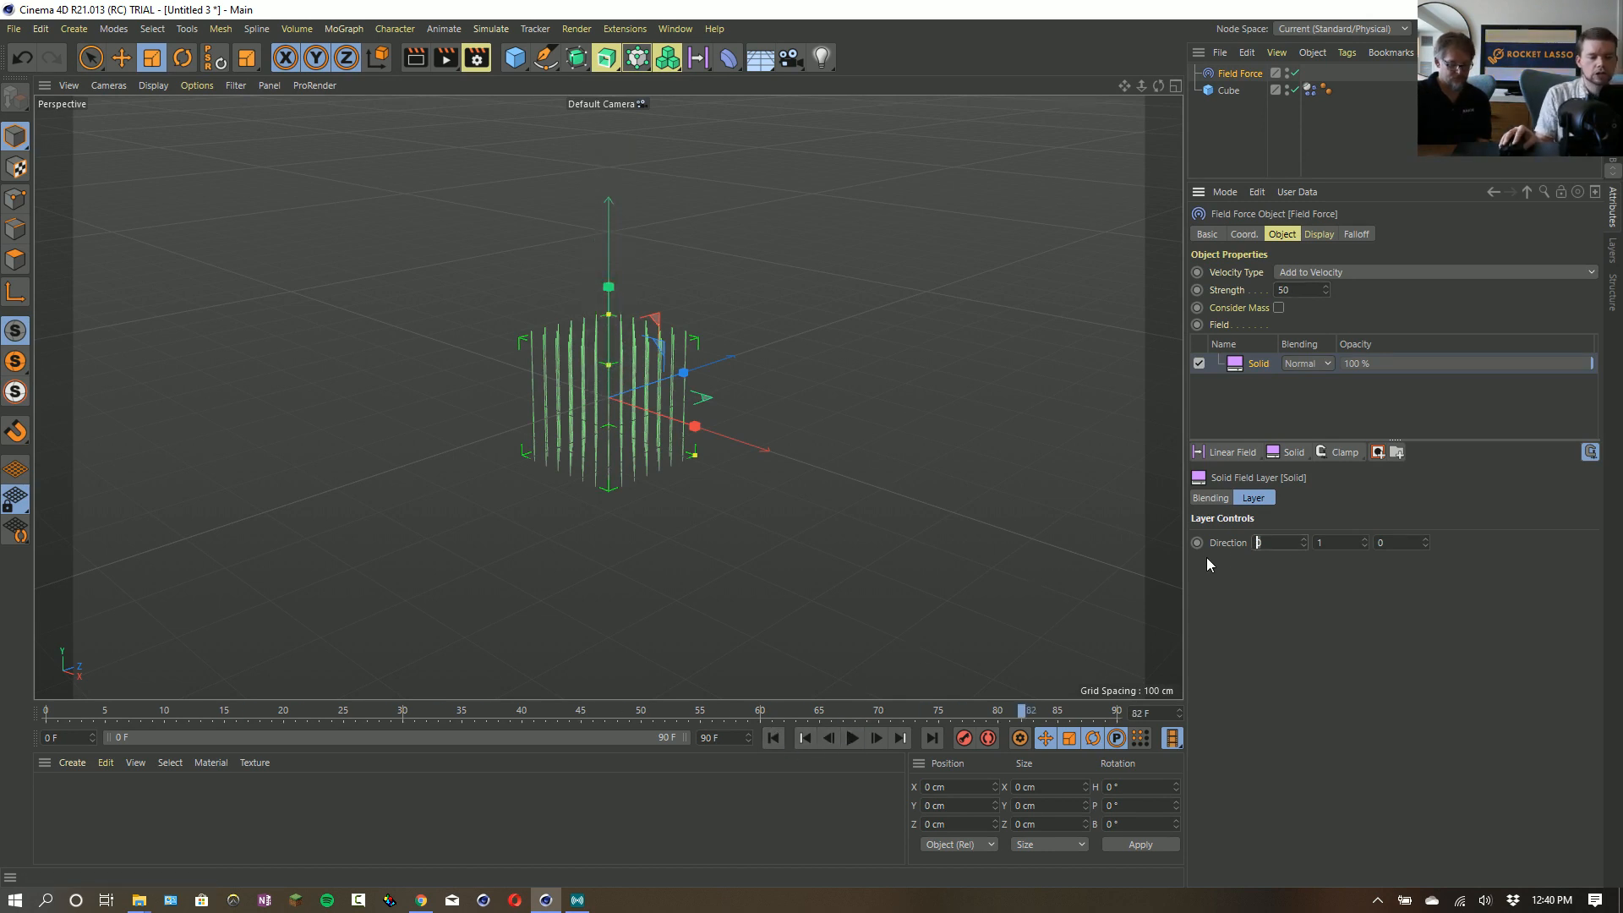
- Set the Solid layer's X direction to 1, replay the simulation from the start, and restore the X direction to 0
{"action": "type", "text": "1"}
{"action": "key", "text": "Return"}
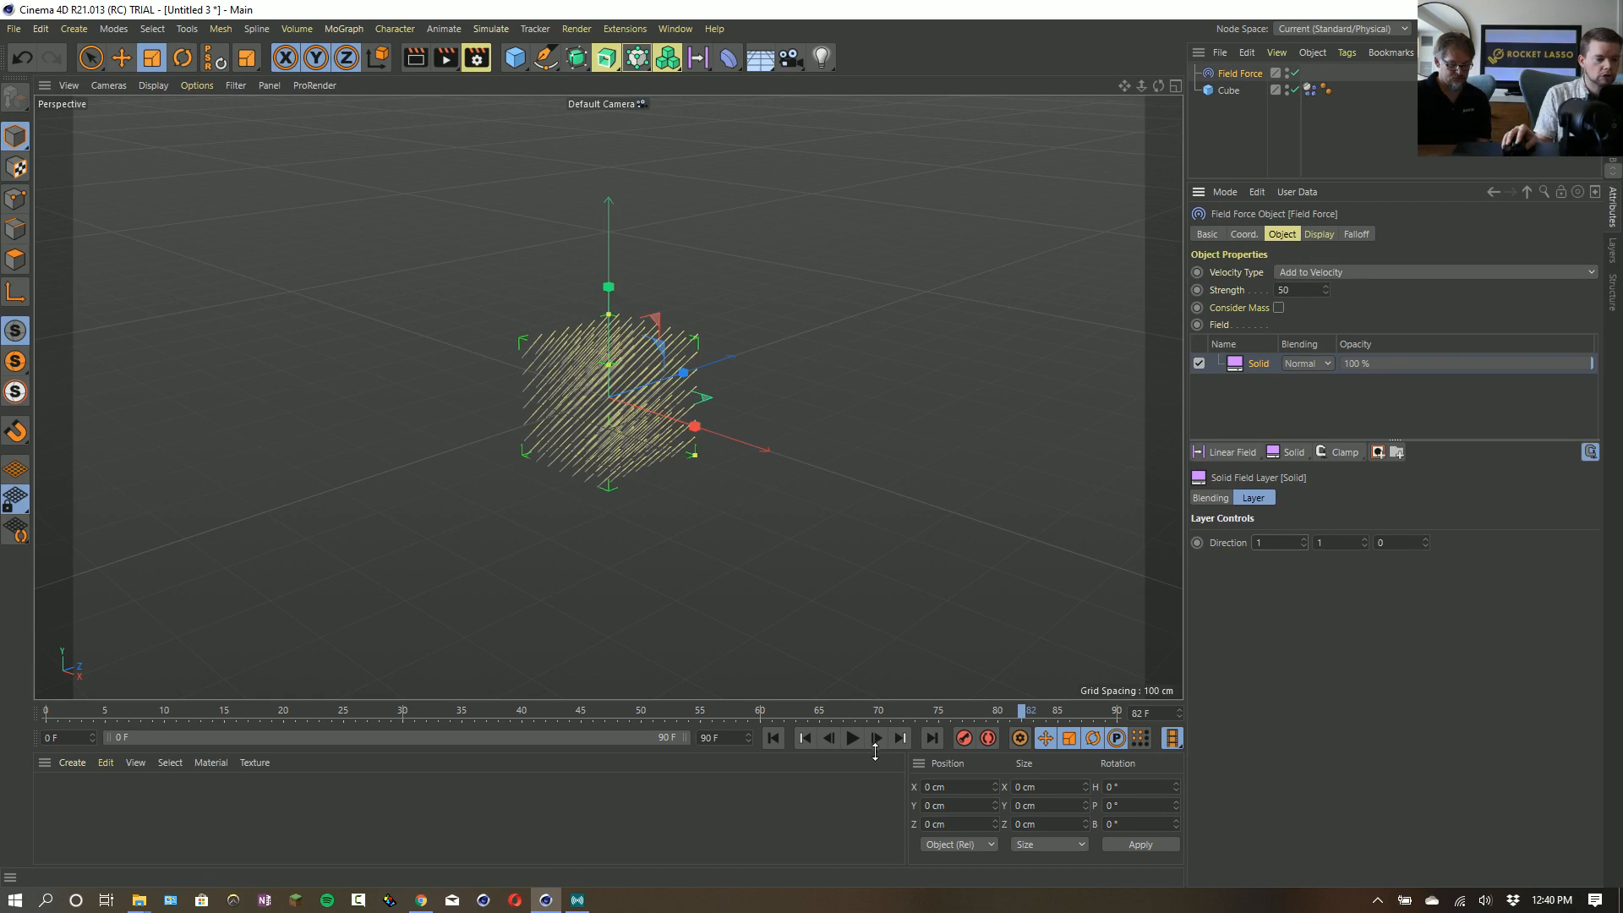
{"action": "left_click", "coordinate": [854, 738]}
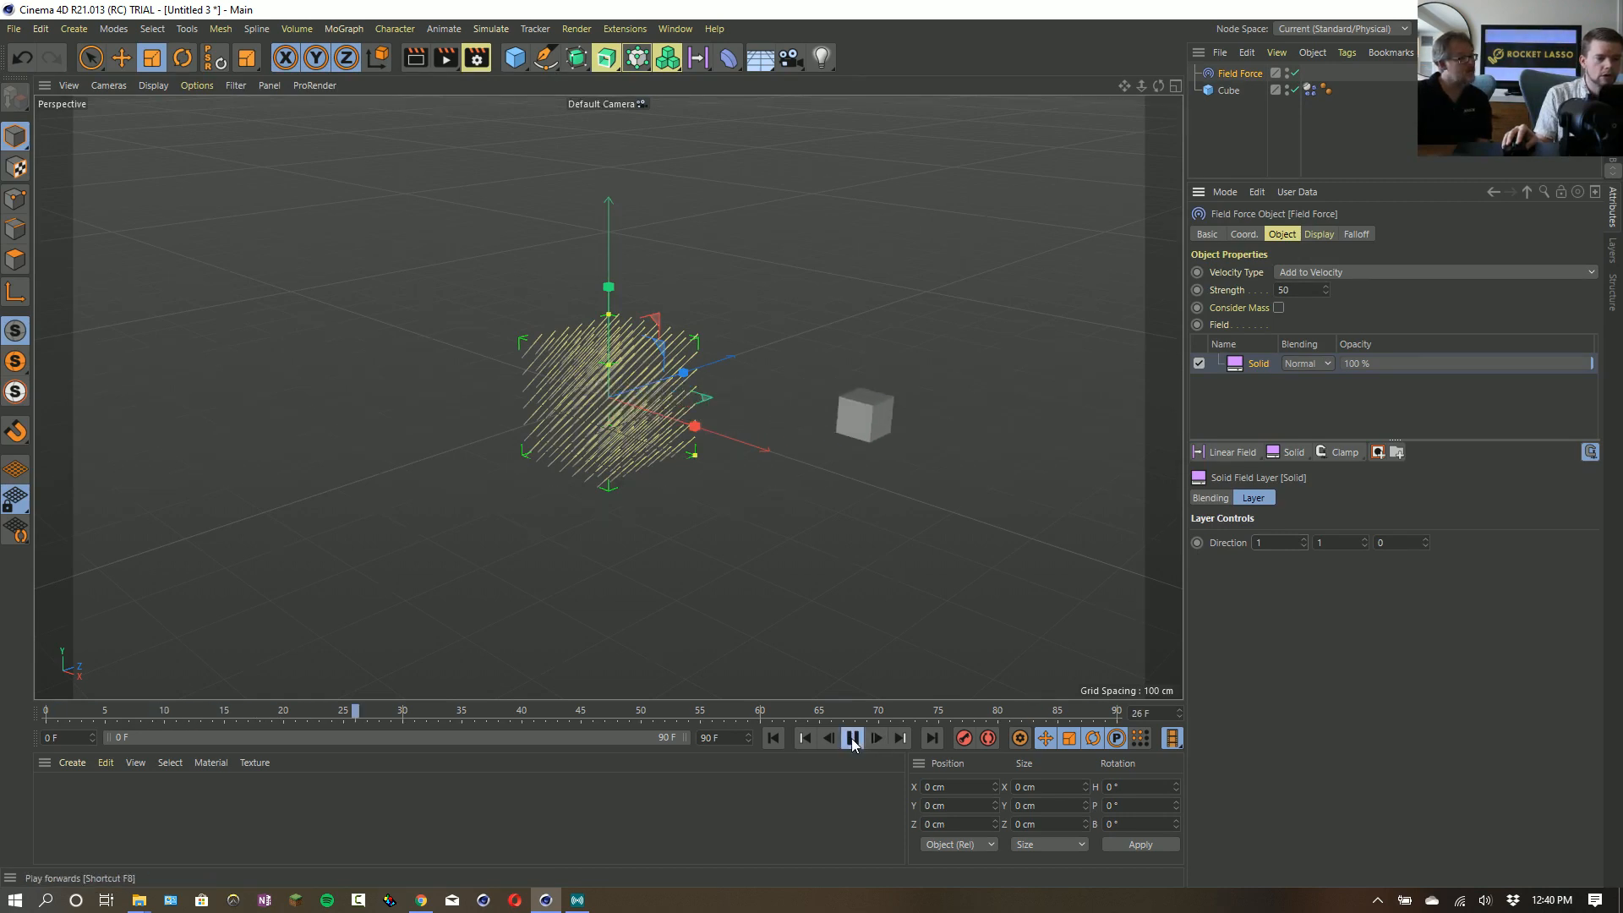
{"action": "left_click", "coordinate": [852, 739]}
{"action": "left_click", "coordinate": [772, 738]}
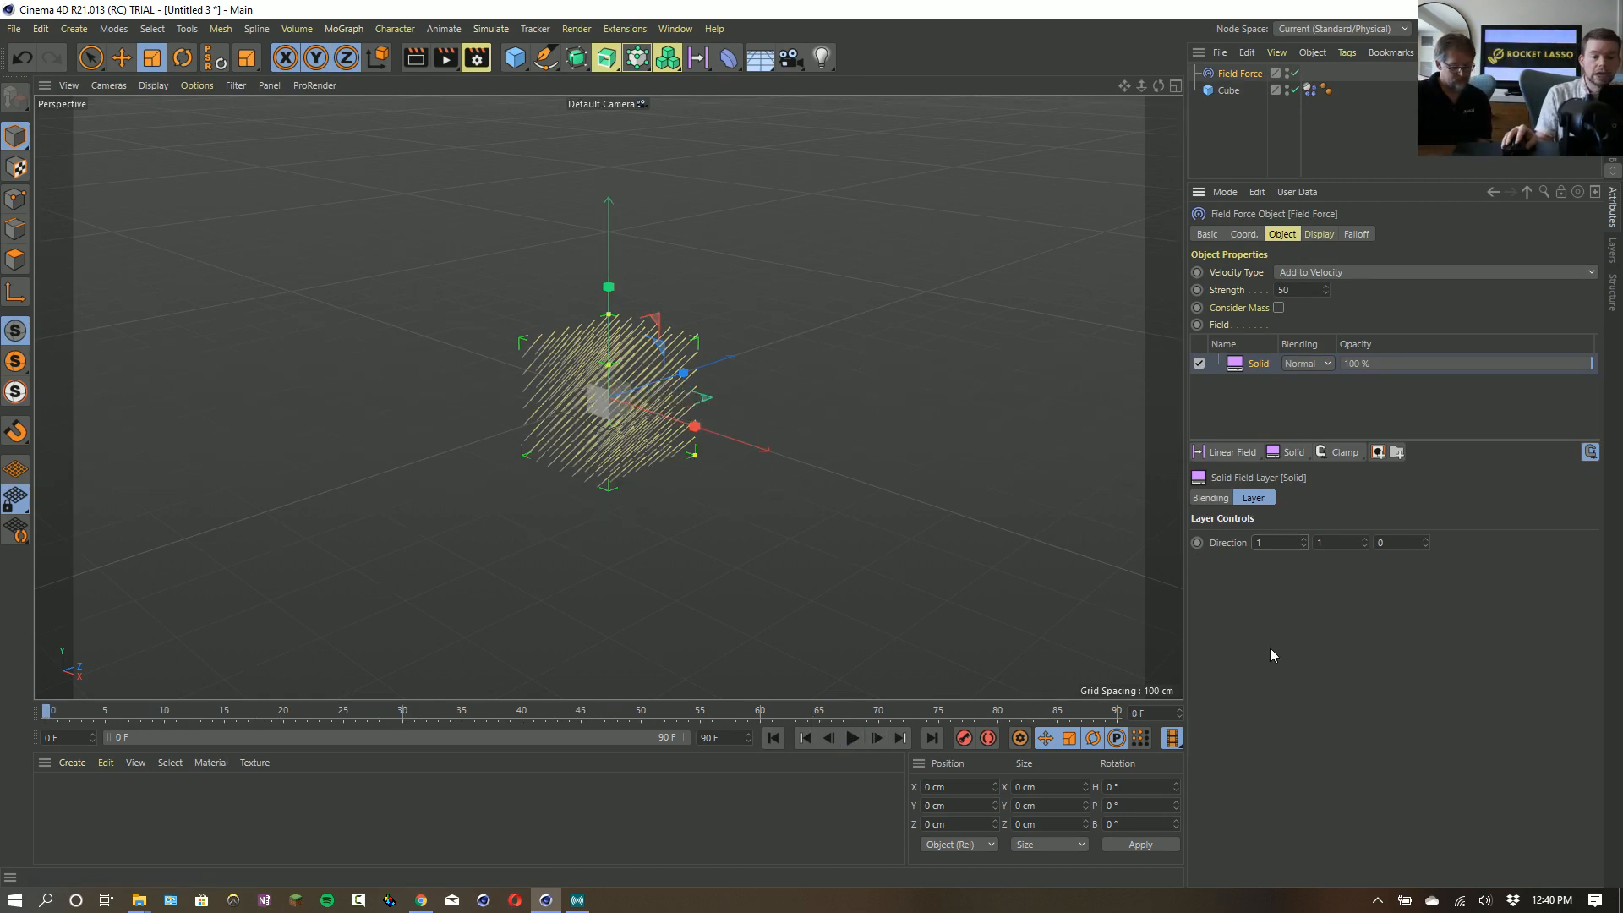
{"action": "left_click", "coordinate": [1304, 546]}
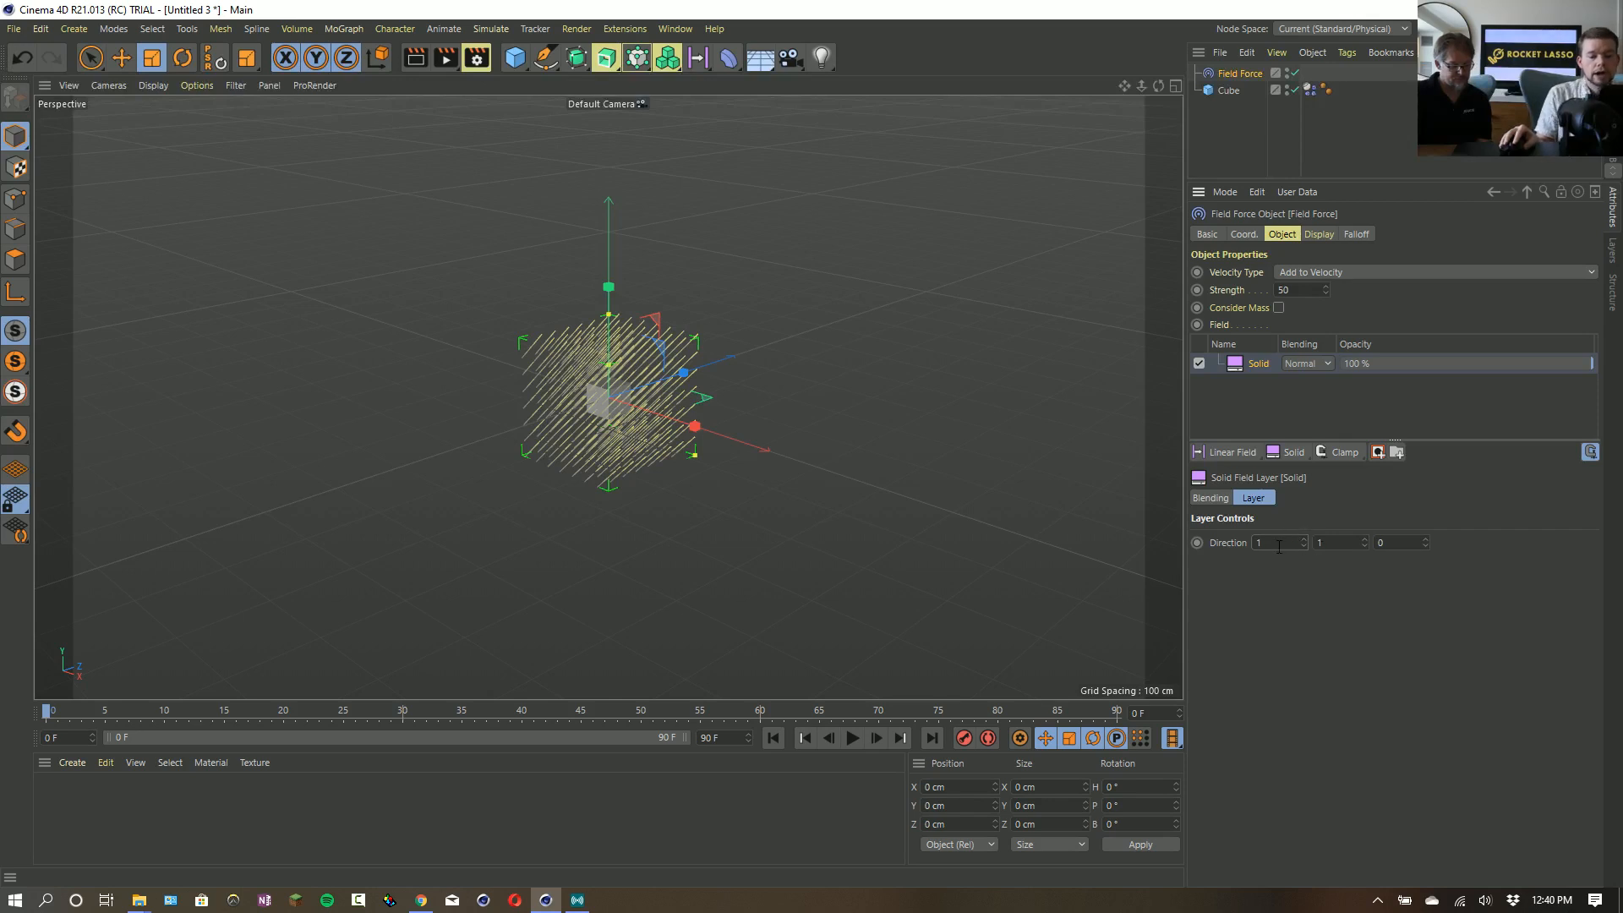
{"action": "left_click_drag", "start_coordinate": [904, 495], "coordinate": [938, 463], "text": "alt"}
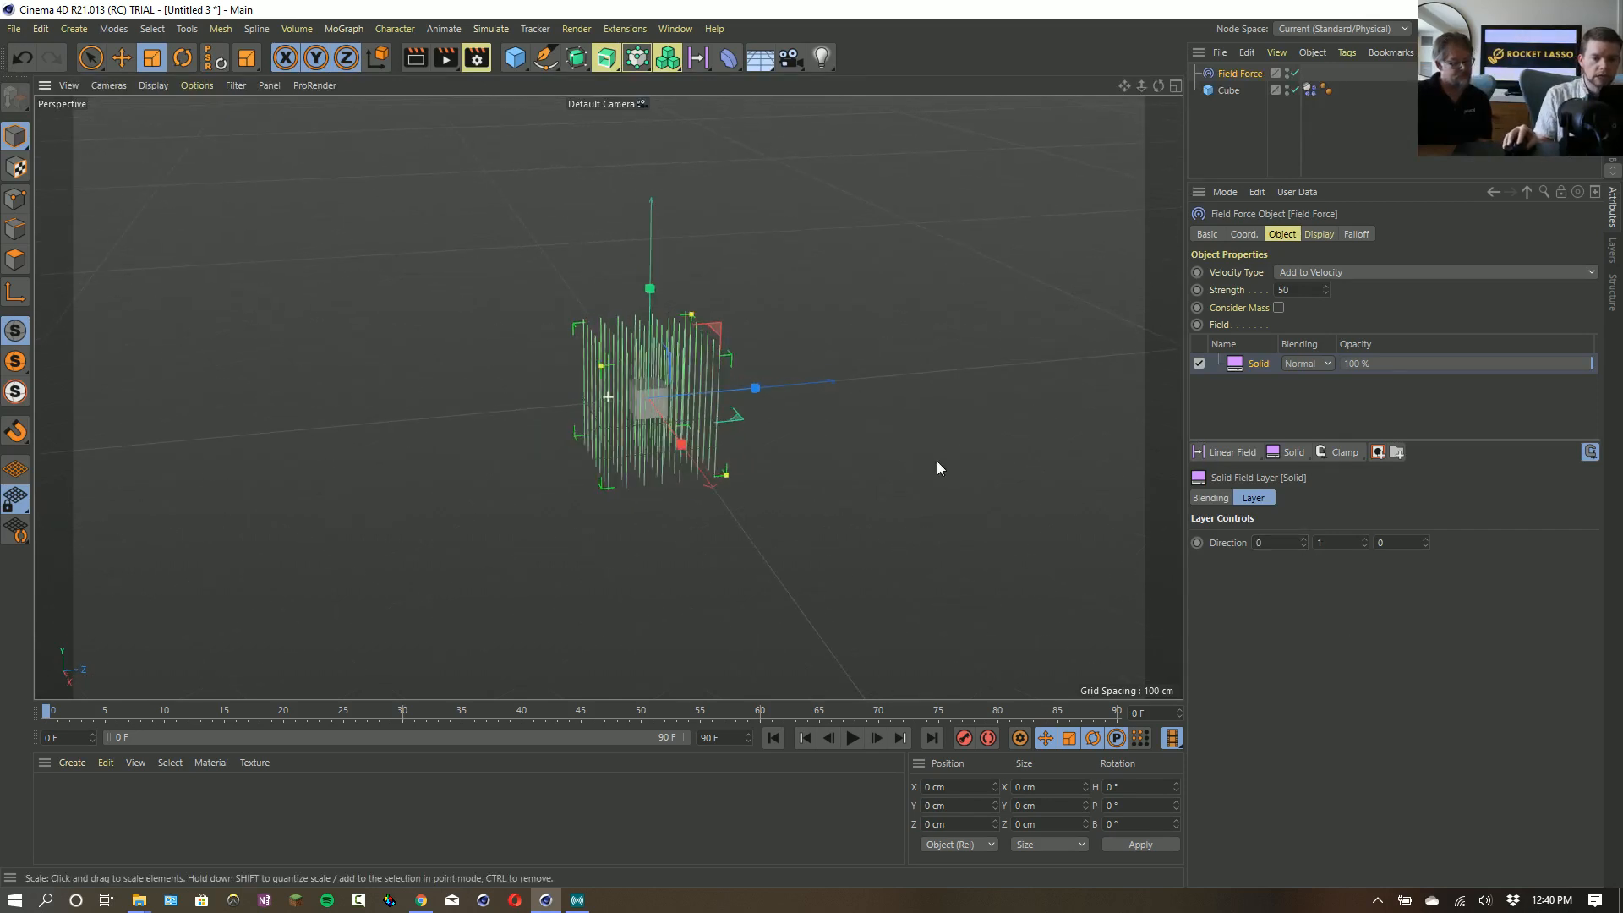
- Show the Field Force's display settings and examine its direction lines up close around the cube
{"action": "left_click", "coordinate": [1315, 235]}
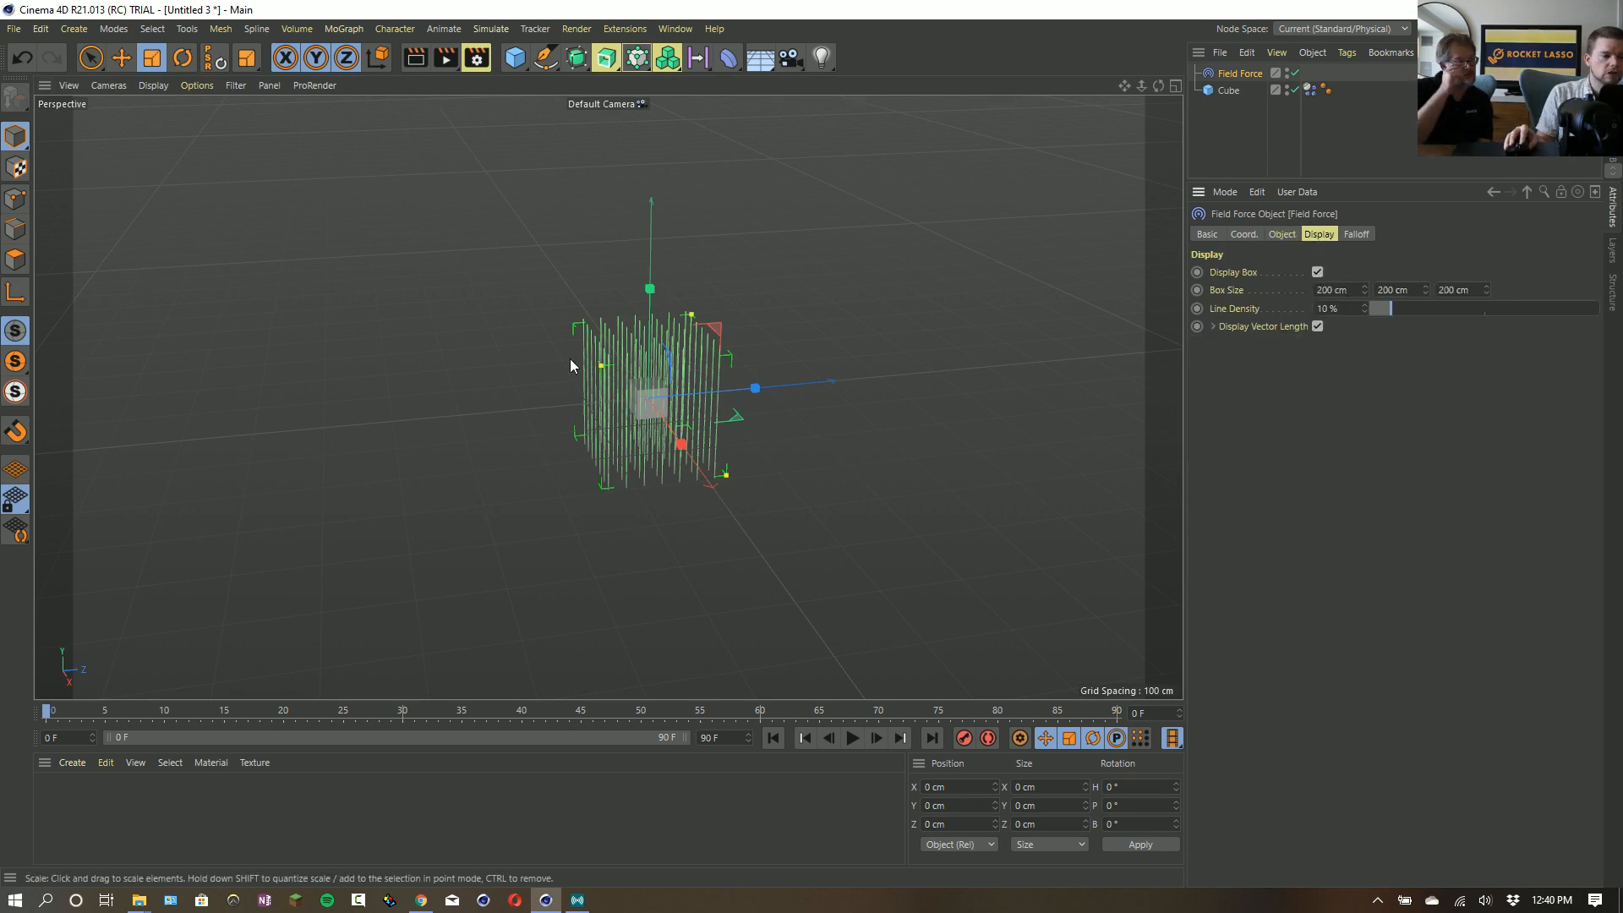
{"action": "right_click_drag", "start_coordinate": [631, 388], "coordinate": [852, 321], "text": "alt"}
{"action": "left_click_drag", "start_coordinate": [601, 361], "coordinate": [686, 362], "text": "alt"}
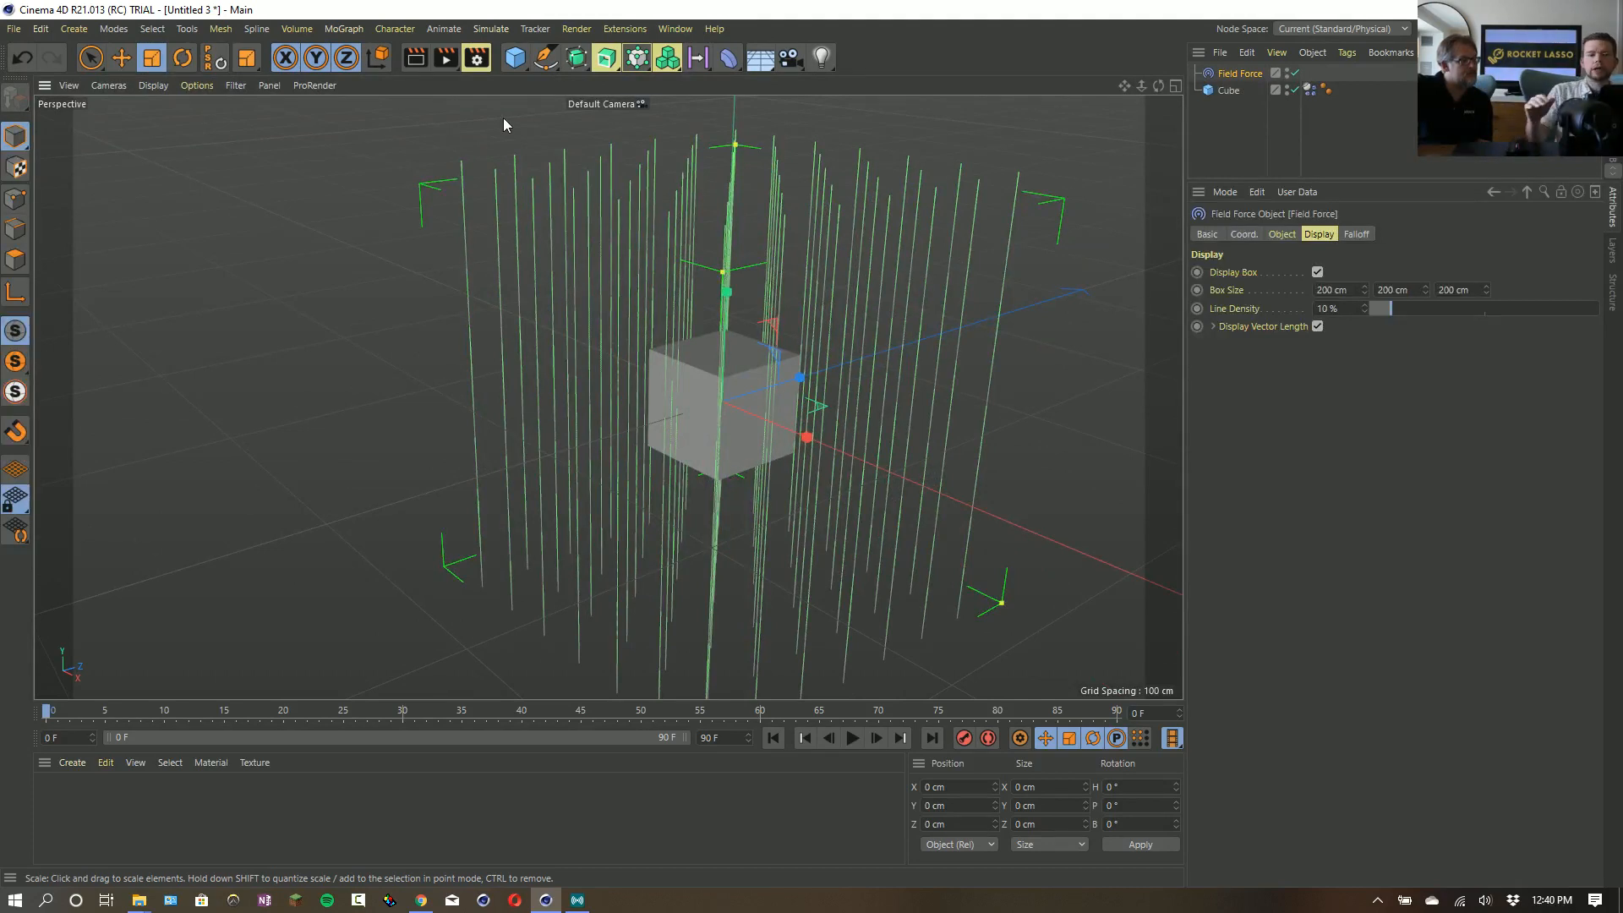
- Flip the Solid layer's Y direction to -1 to check the line colours, and set it back to 1
{"action": "left_click", "coordinate": [1280, 234]}
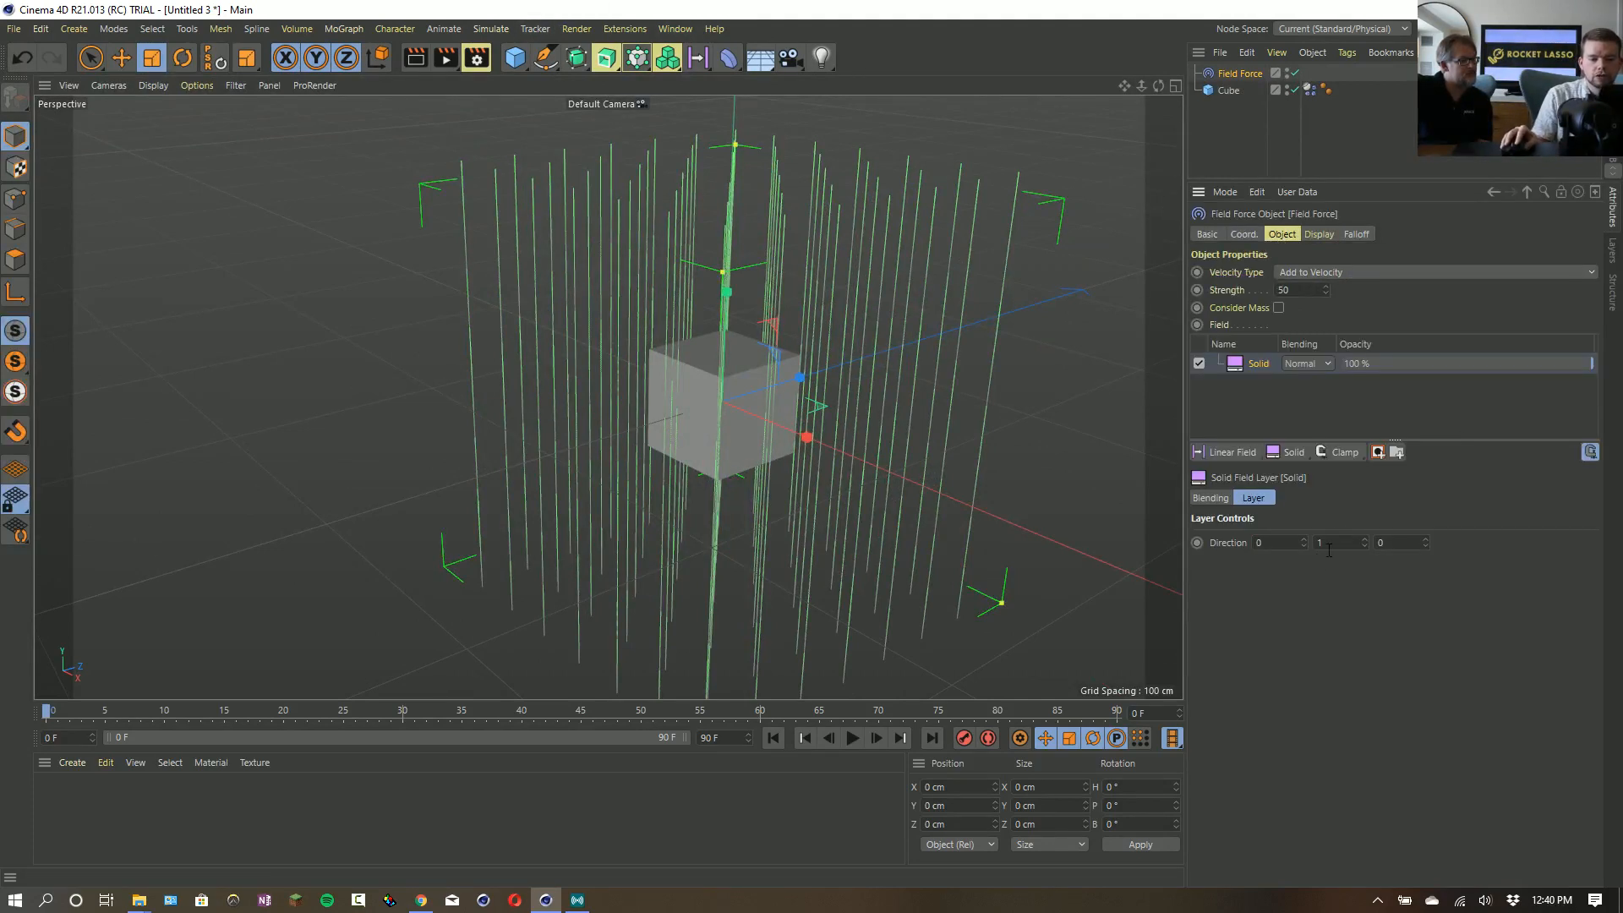
{"action": "type", "text": "-"}
{"action": "key", "text": "Return"}
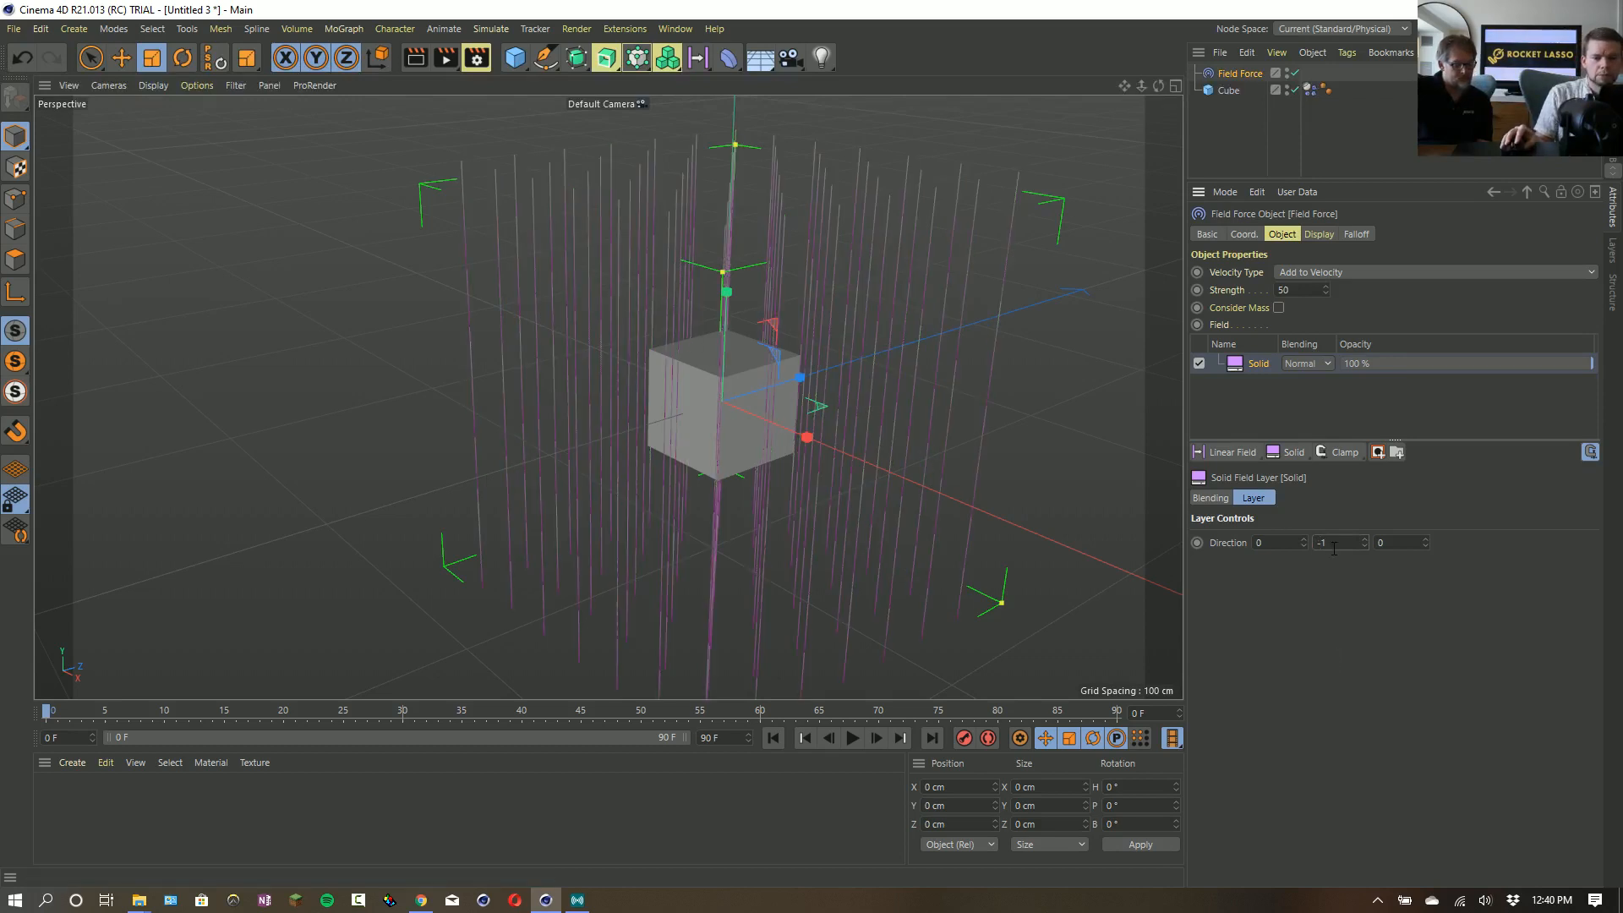
{"action": "left_click_drag", "start_coordinate": [1337, 543], "coordinate": [1255, 573]}
{"action": "type", "text": "1"}
{"action": "key", "text": "Return"}
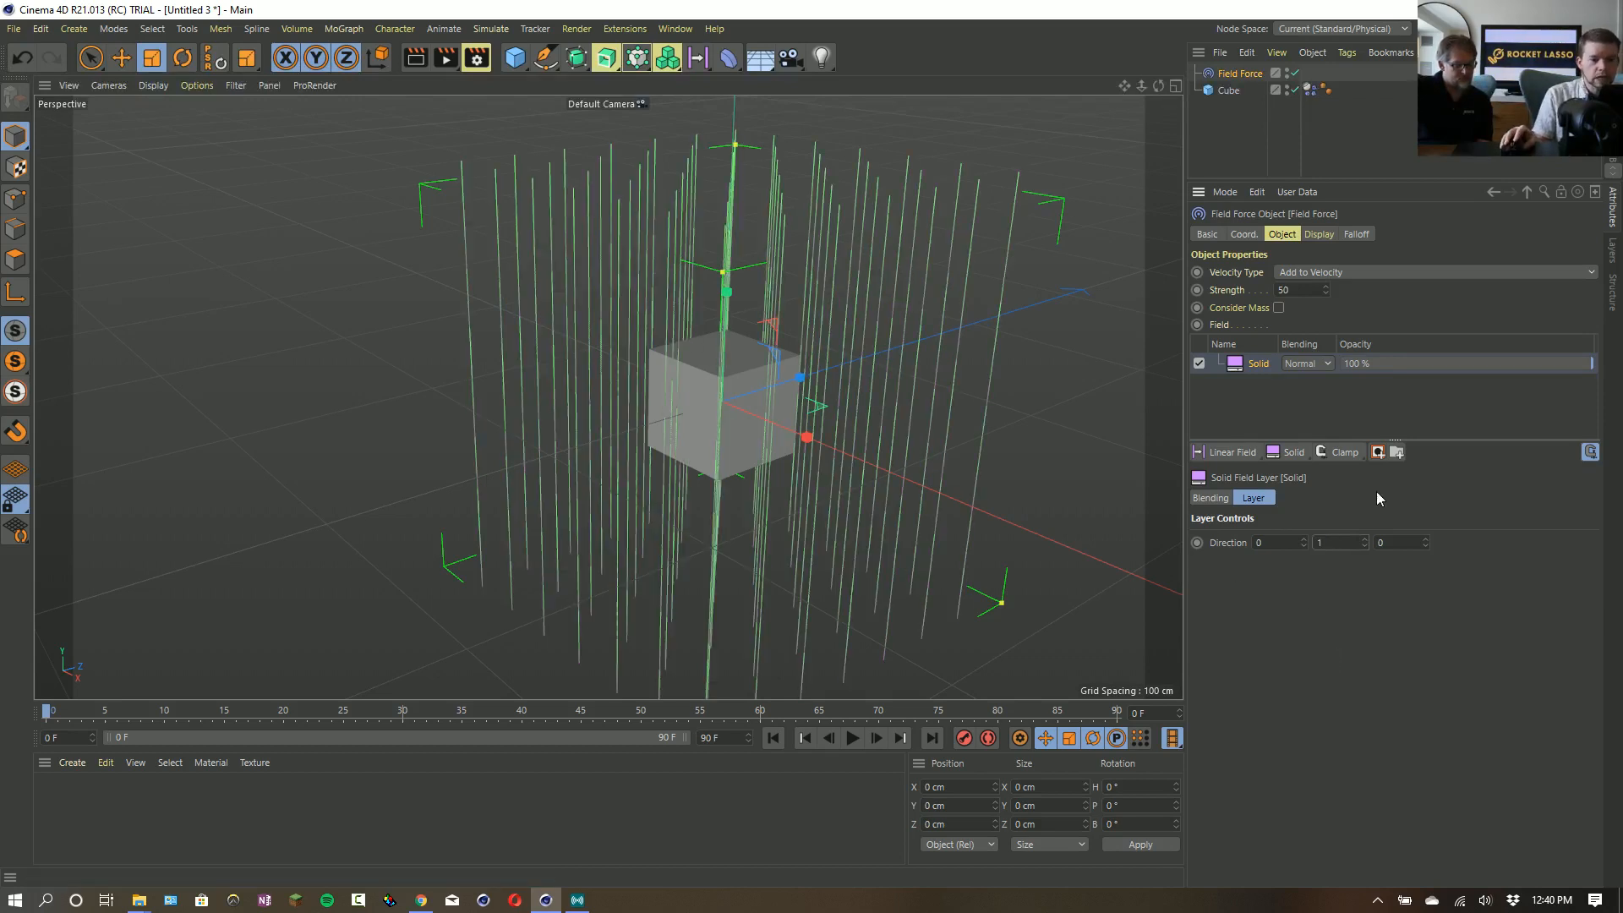
- Set the Field Force's display box size to 1 cm by 2000 cm by 2000 cm
{"action": "left_click", "coordinate": [1324, 238]}
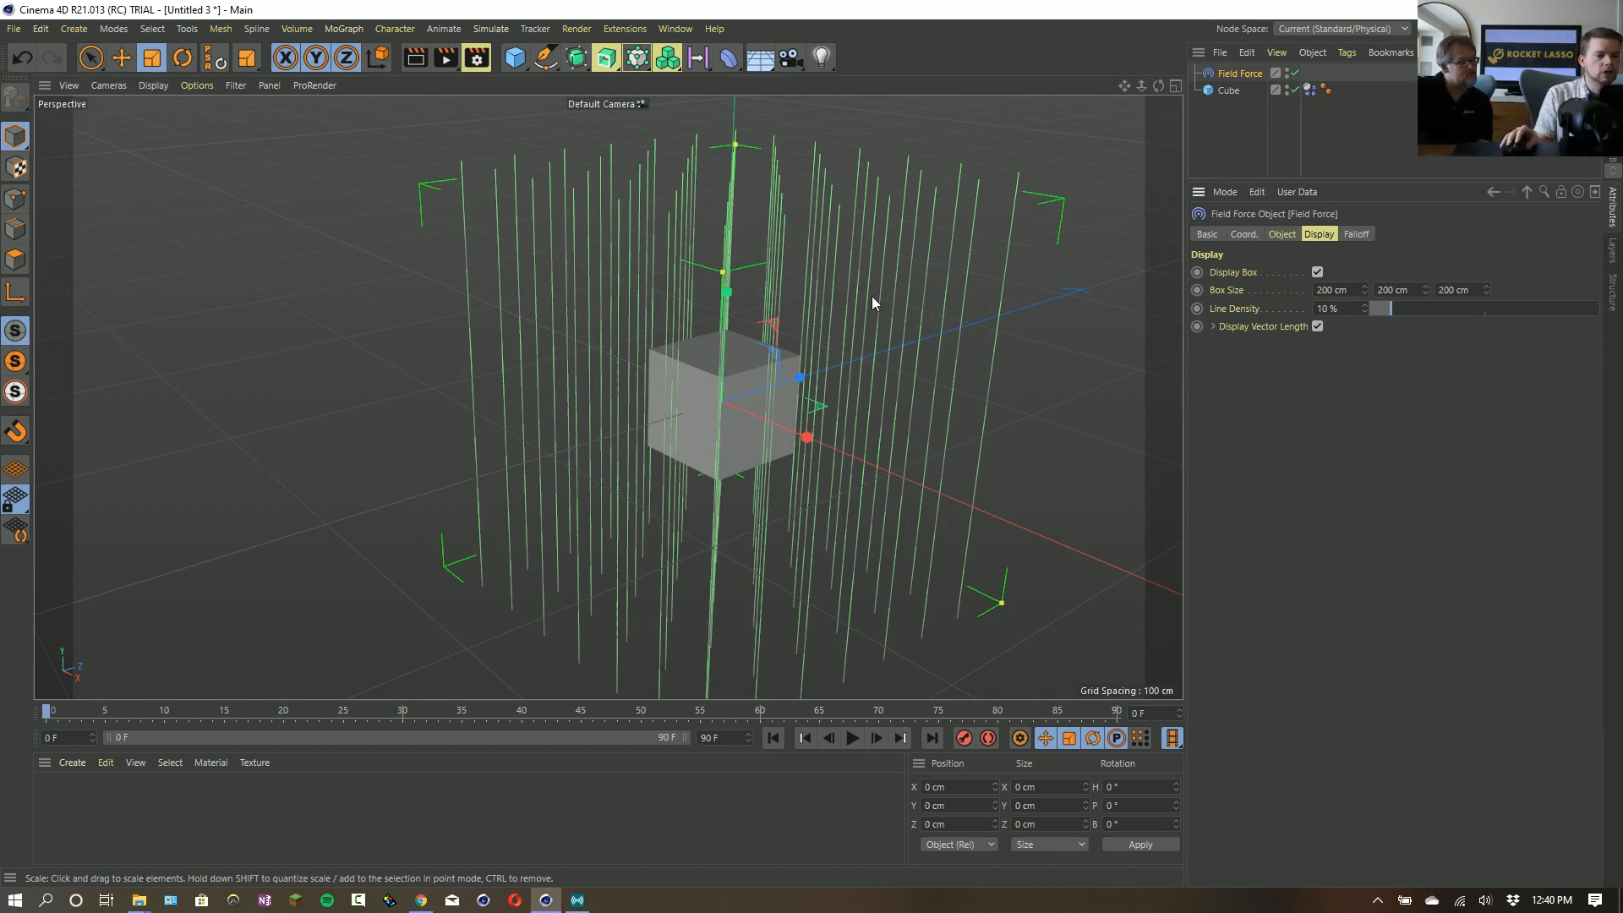
{"action": "scroll", "coordinate": [873, 301], "scroll_direction": "down", "scroll_amount": 4}
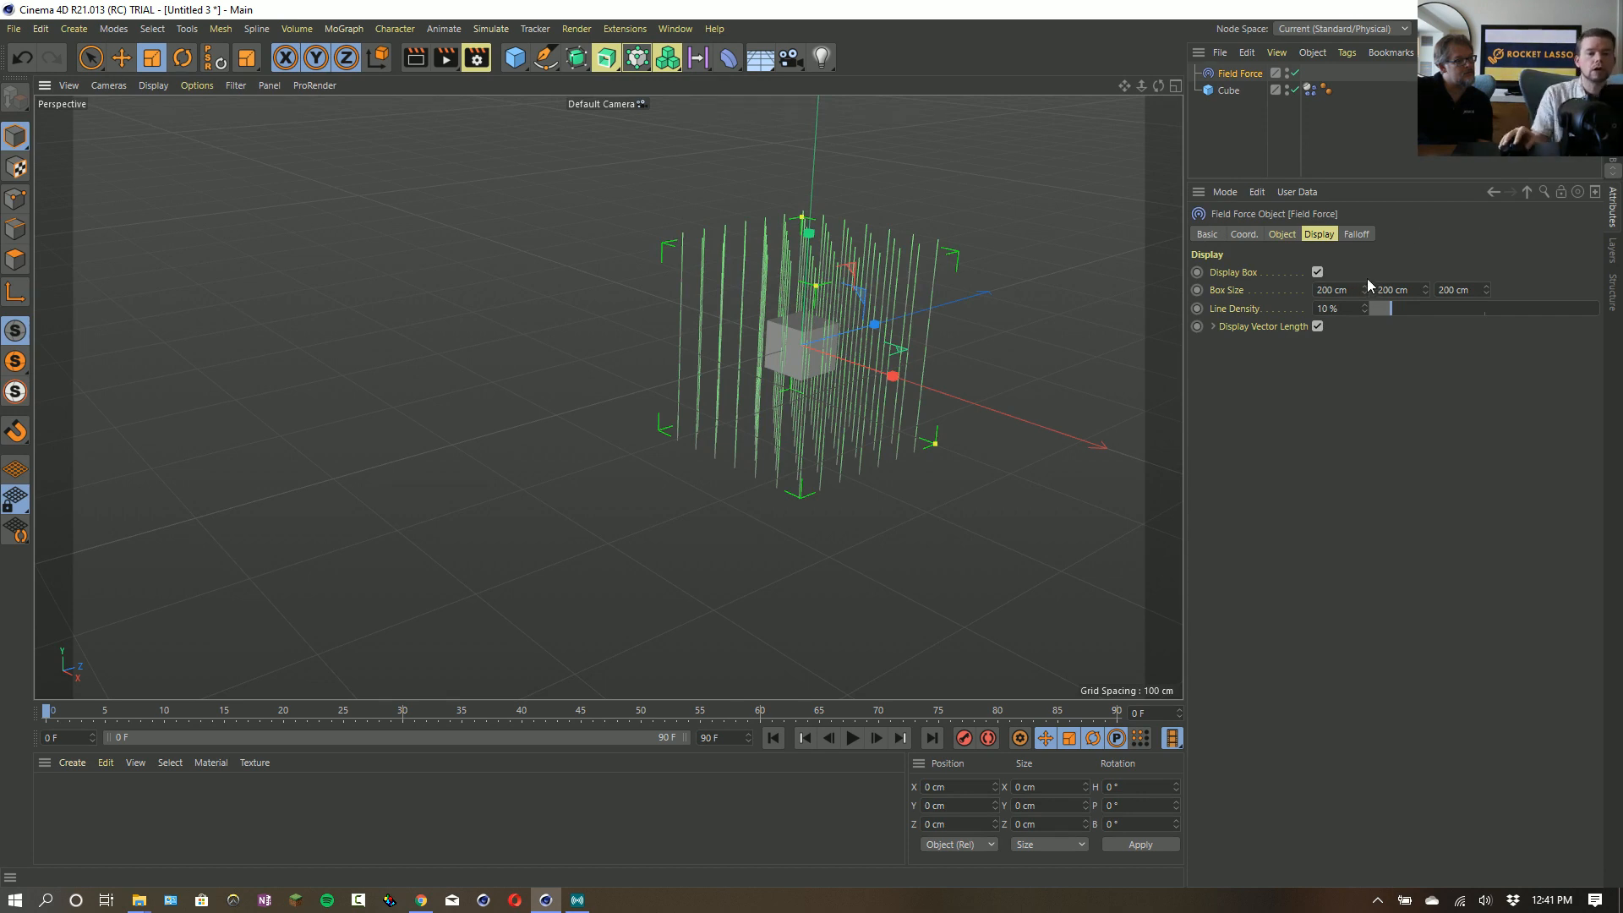
{"action": "left_click_drag", "start_coordinate": [1346, 290], "coordinate": [1264, 288]}
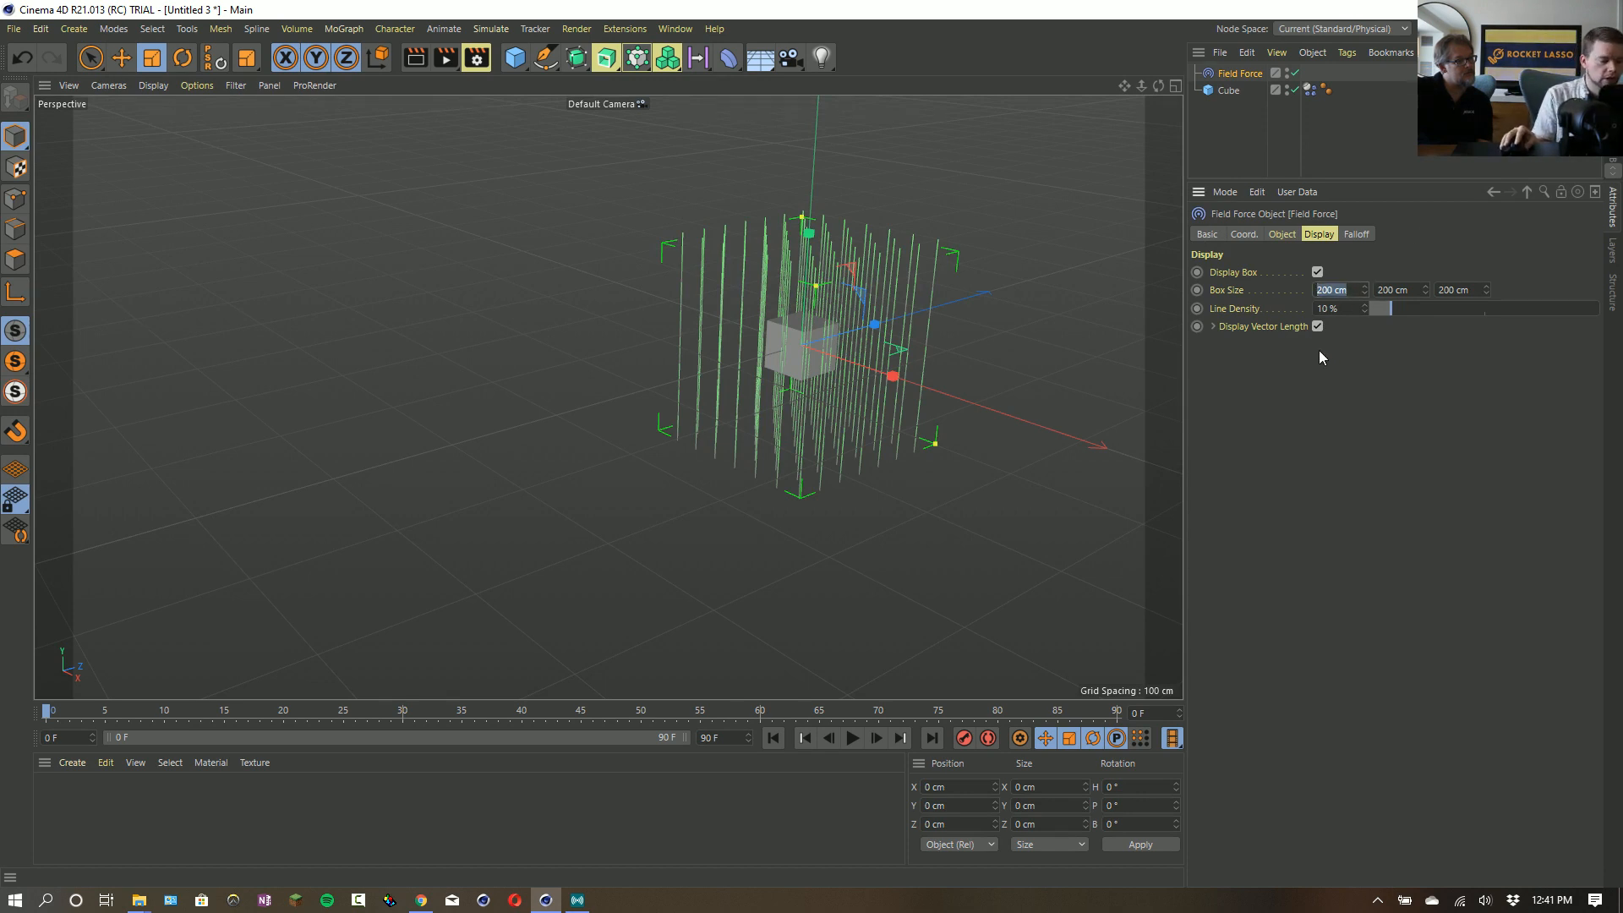
{"action": "type", "text": "1"}
{"action": "key", "text": "Return"}
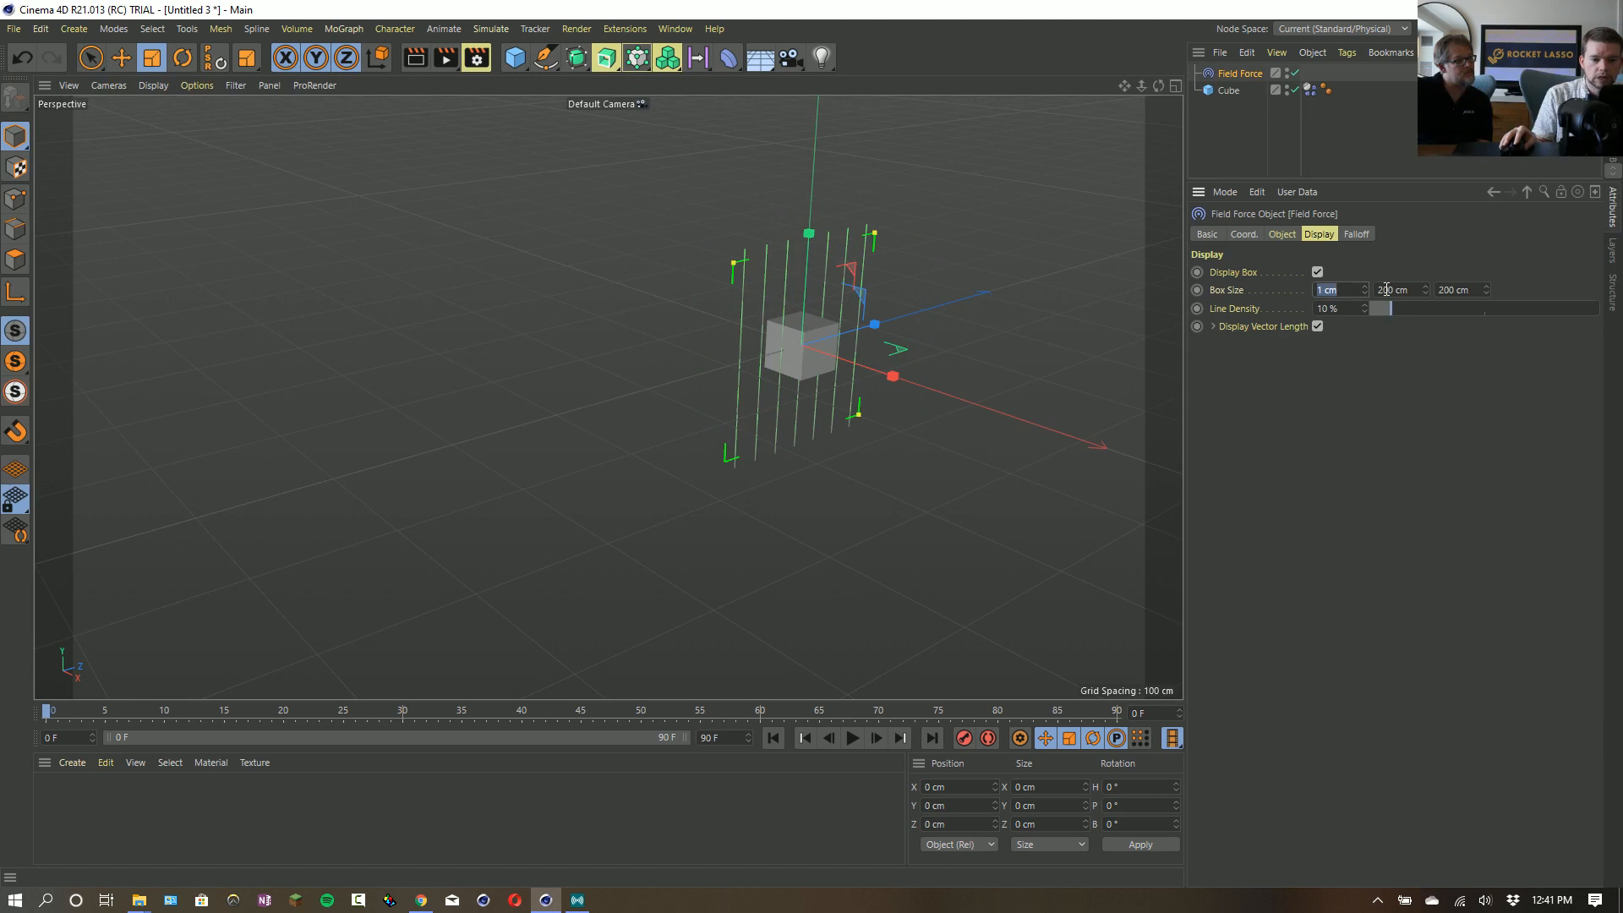
{"action": "left_click", "coordinate": [1387, 290]}
{"action": "type", "text": "0"}
{"action": "left_click", "coordinate": [1448, 290]}
{"action": "type", "text": "0"}
{"action": "left_click", "coordinate": [1410, 406]}
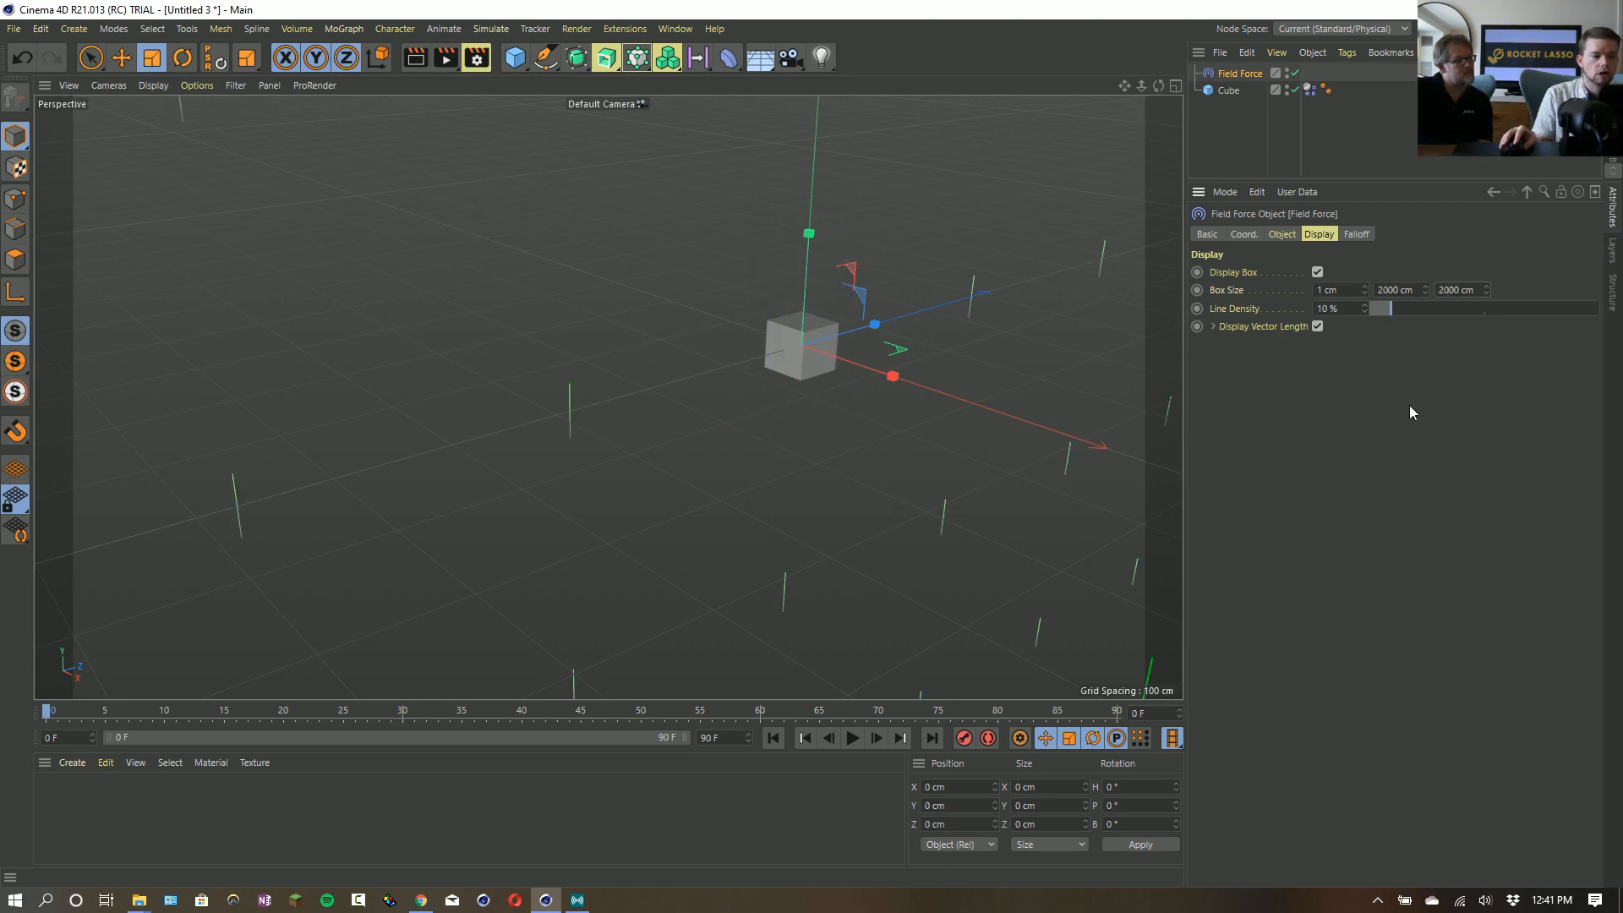
- Raise the Field Force's line density to 42% and inspect the whole display box
{"action": "right_click_drag", "start_coordinate": [984, 379], "coordinate": [507, 465], "text": "alt"}
{"action": "middle_click_drag", "start_coordinate": [831, 340], "coordinate": [630, 437], "text": "alt"}
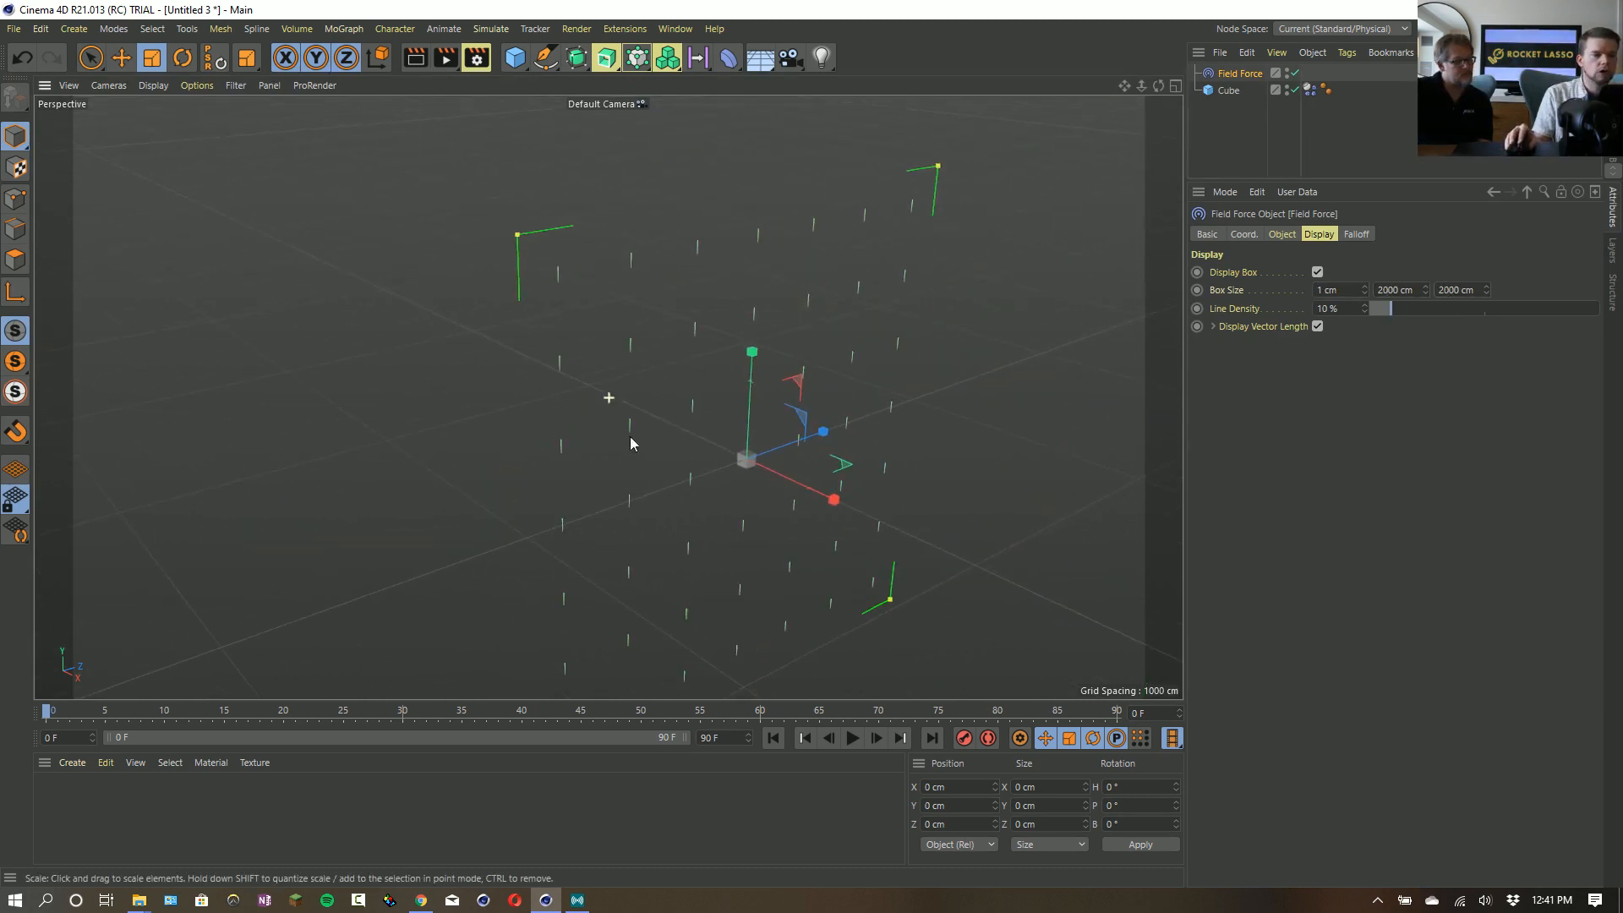
{"action": "left_click_drag", "start_coordinate": [1391, 308], "coordinate": [1465, 321]}
{"action": "right_click_drag", "start_coordinate": [781, 424], "coordinate": [822, 414], "text": "alt"}
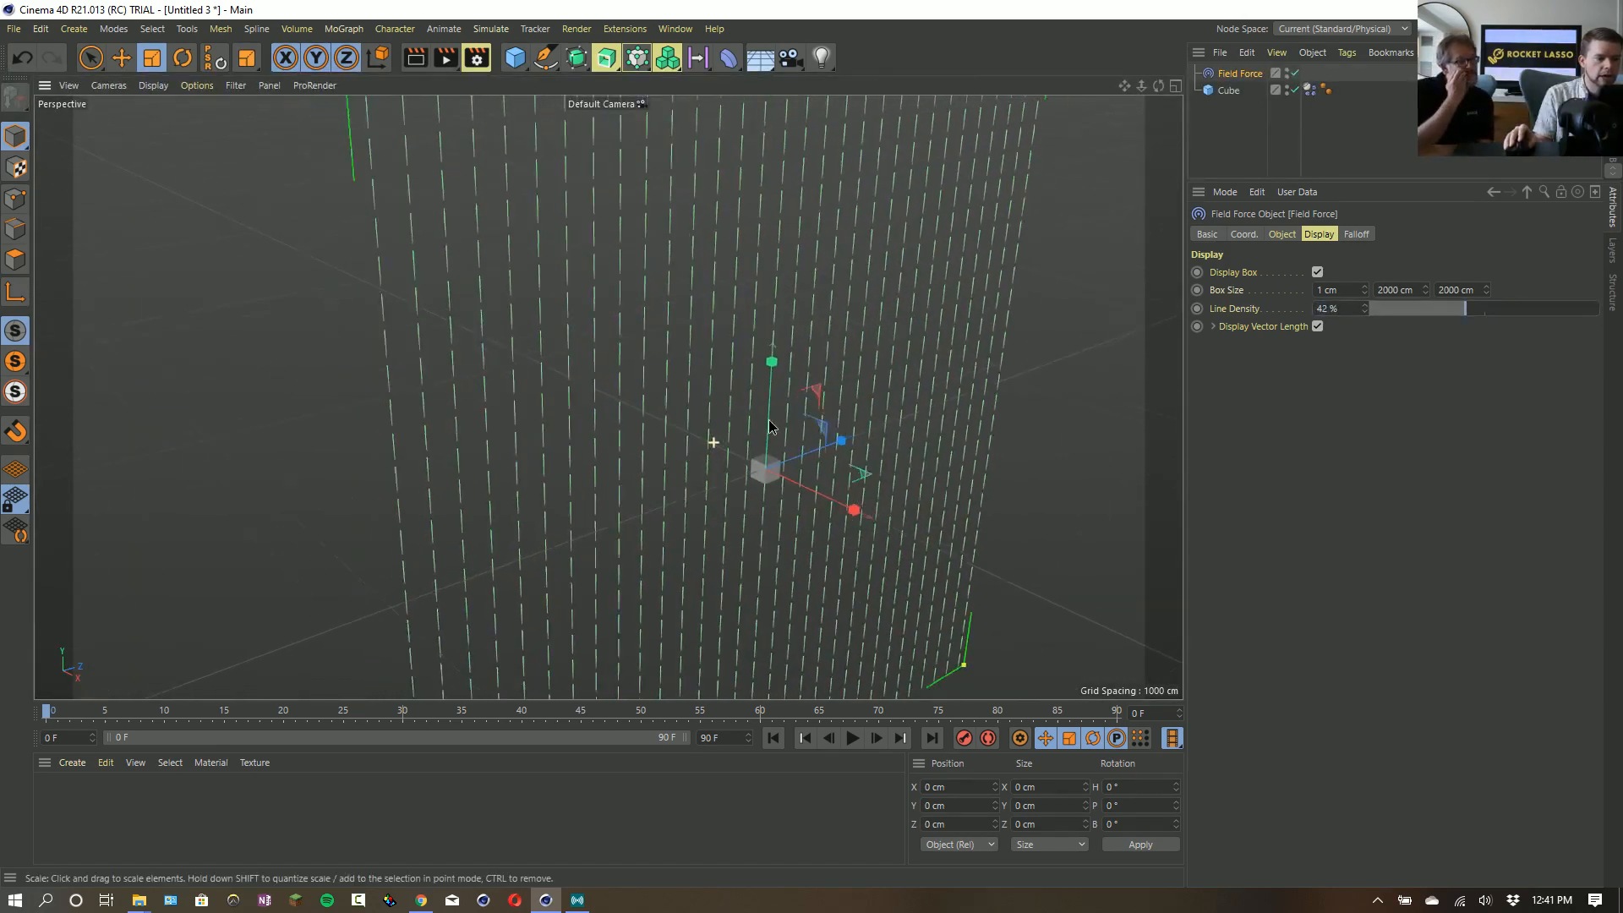
{"action": "left_click_drag", "start_coordinate": [769, 425], "coordinate": [751, 433], "text": "alt"}
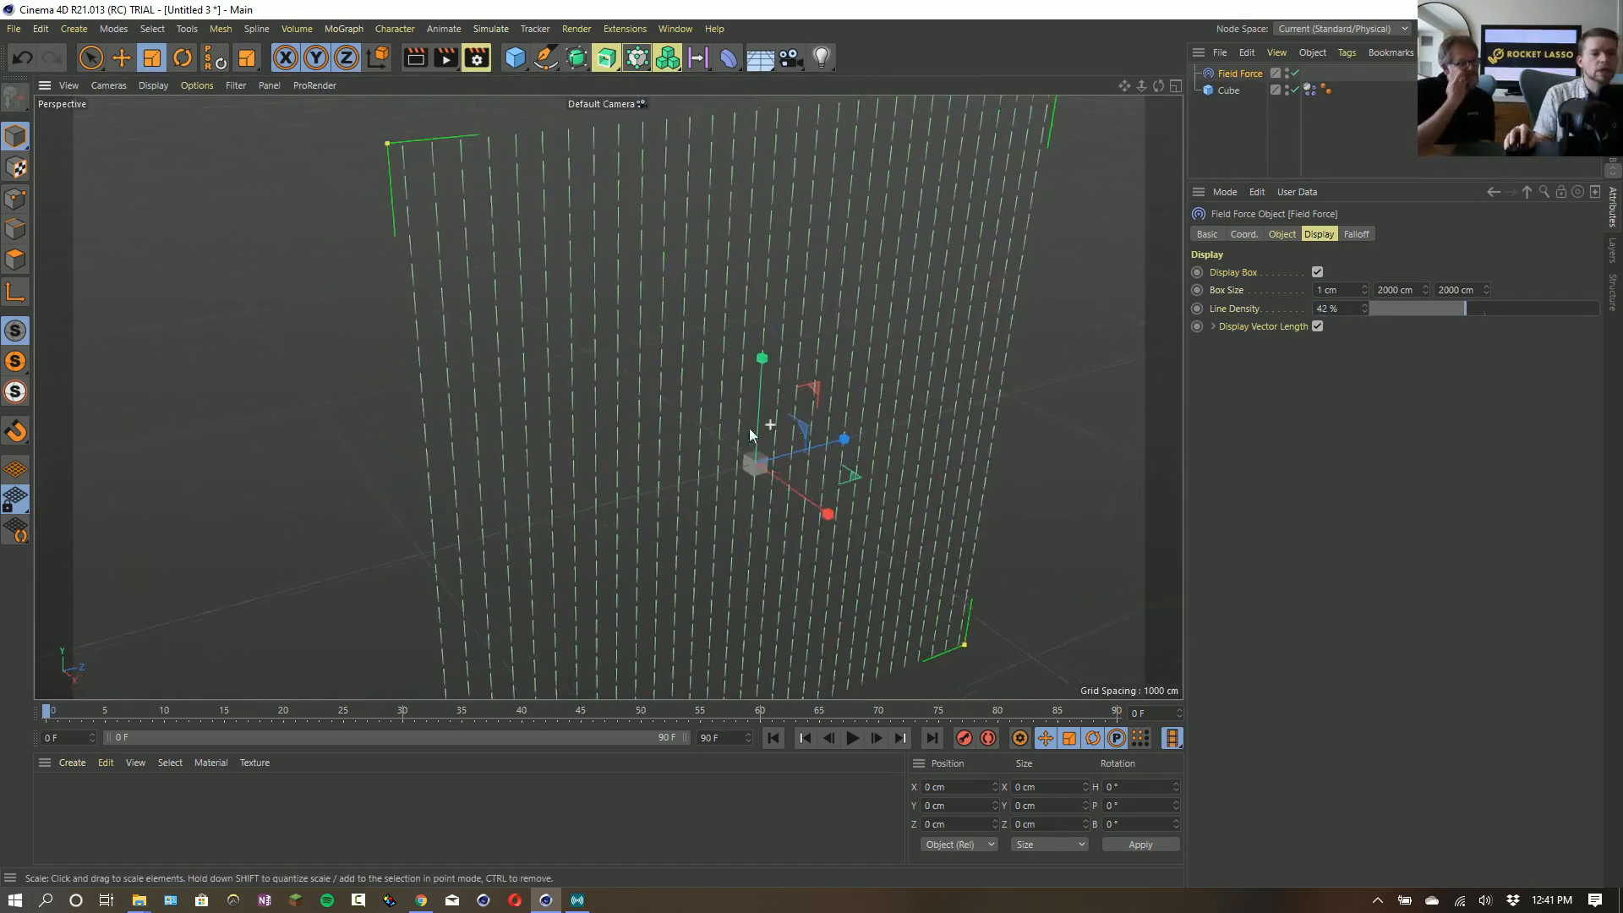
- Replace the Field Force's Solid layer with a Random Field and set its noise scale to 1000%
{"action": "left_click", "coordinate": [1281, 234]}
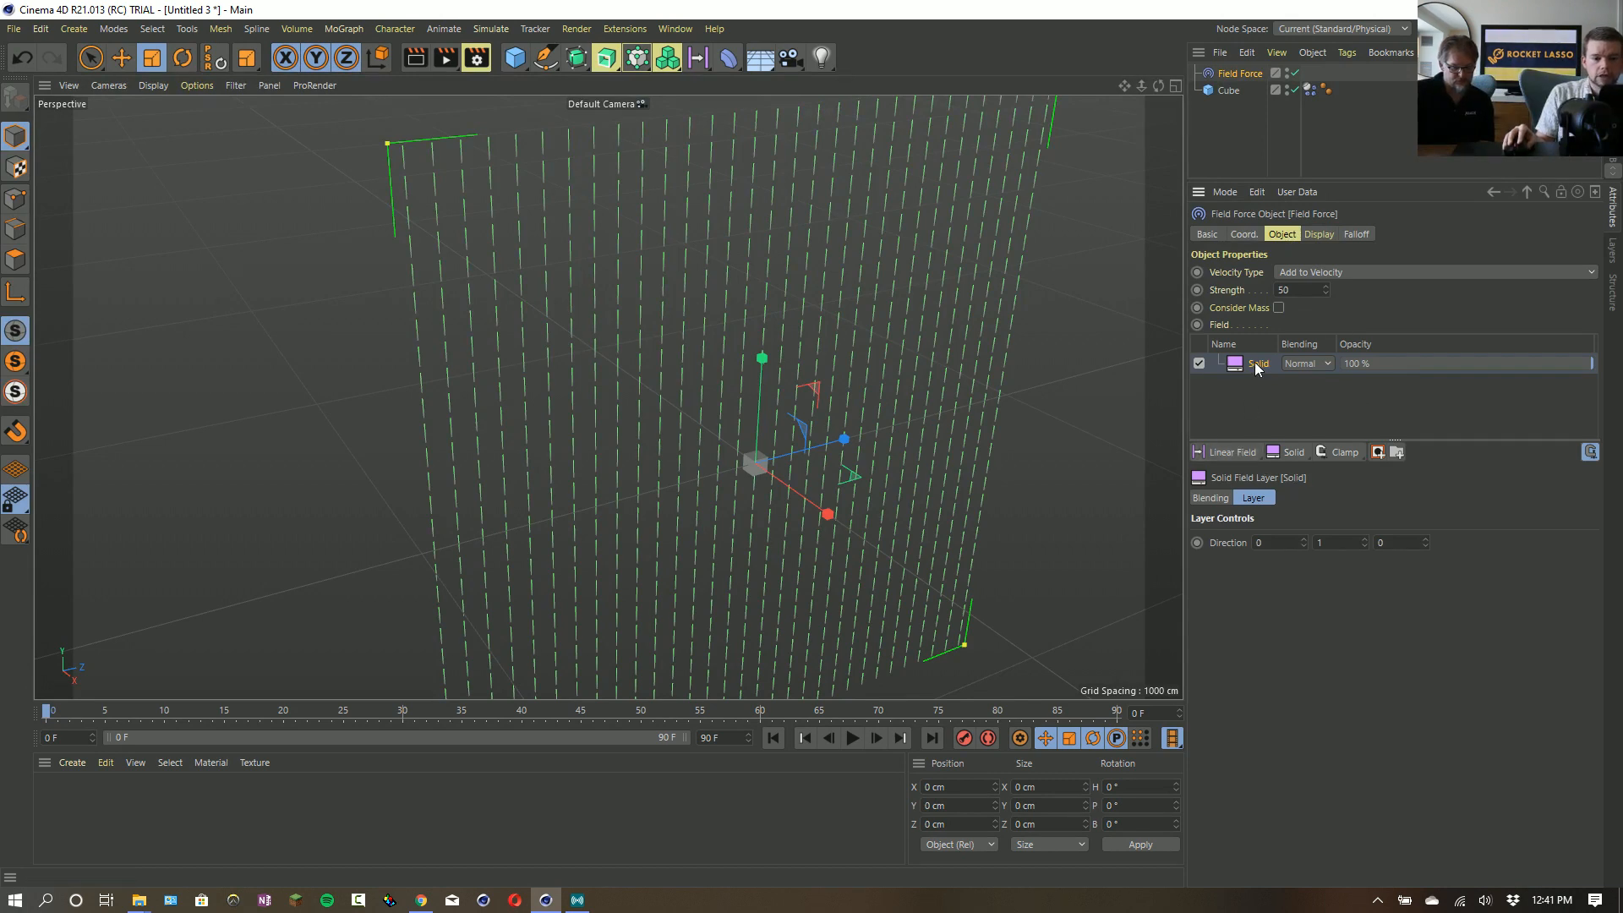
{"action": "left_click", "coordinate": [1255, 361]}
{"action": "key", "text": "Delete"}
{"action": "left_click", "coordinate": [1243, 457]}
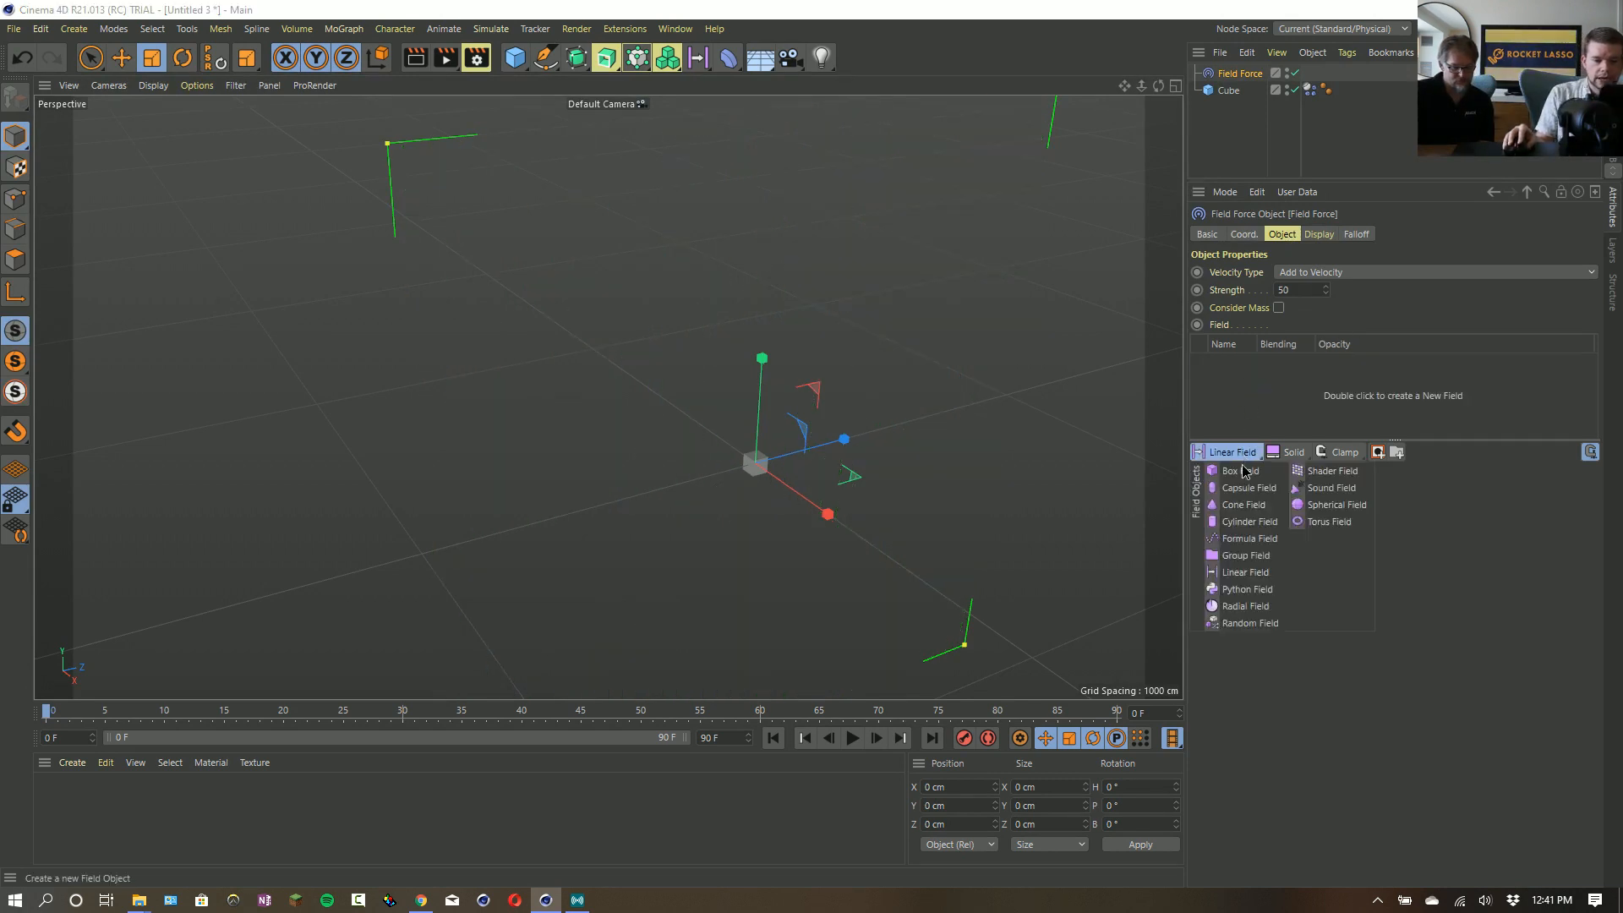
{"action": "left_click", "coordinate": [1259, 623]}
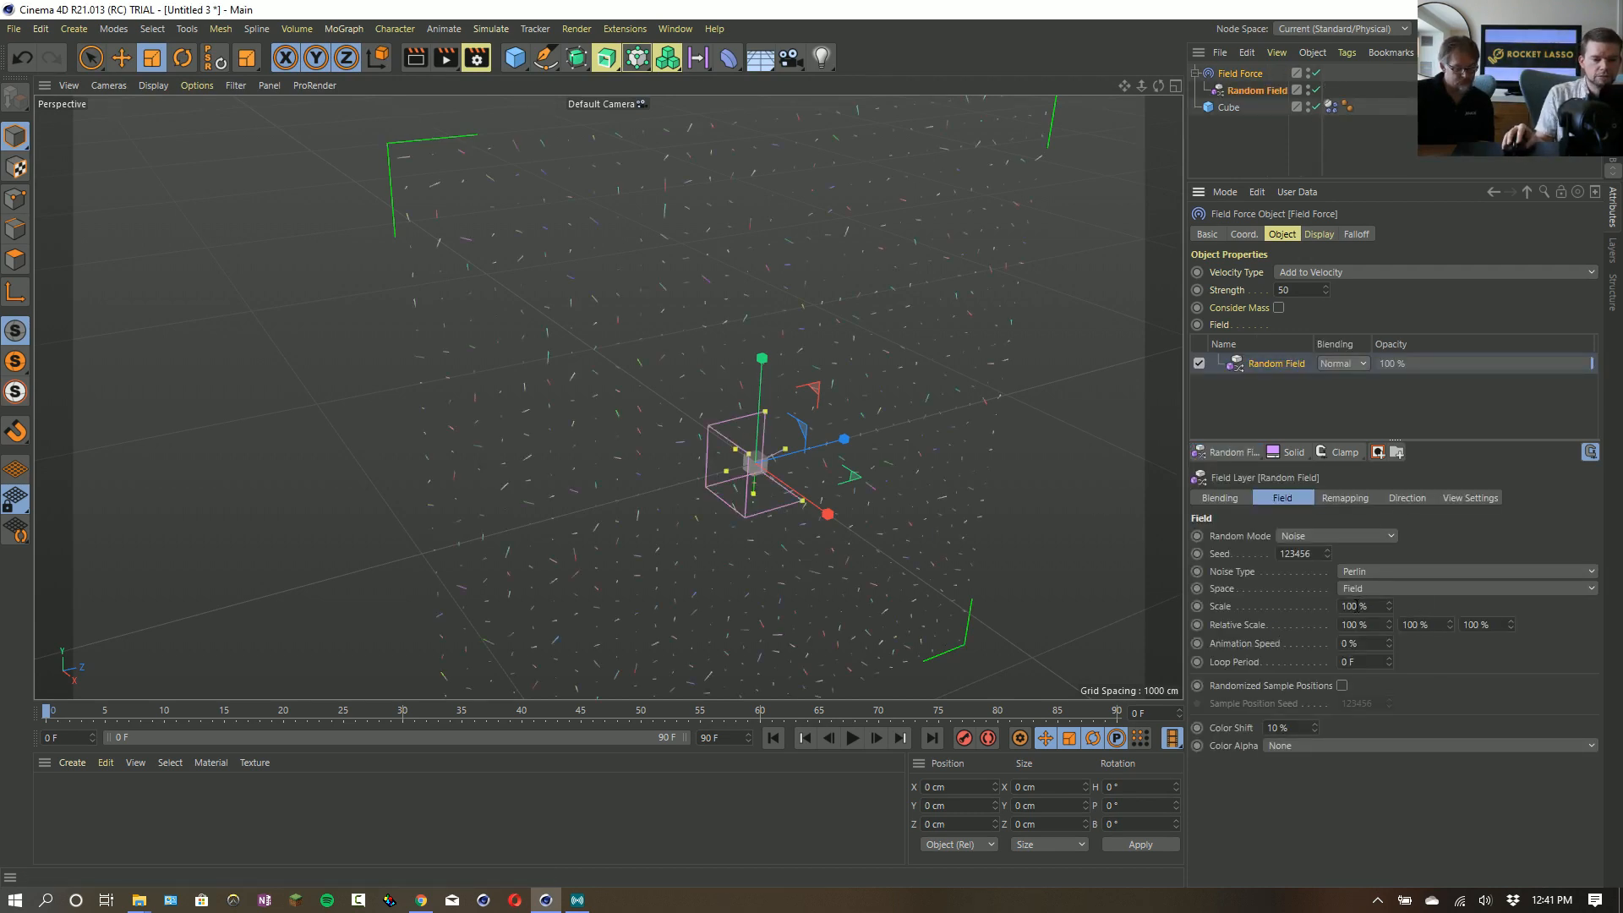
{"action": "type", "text": "0"}
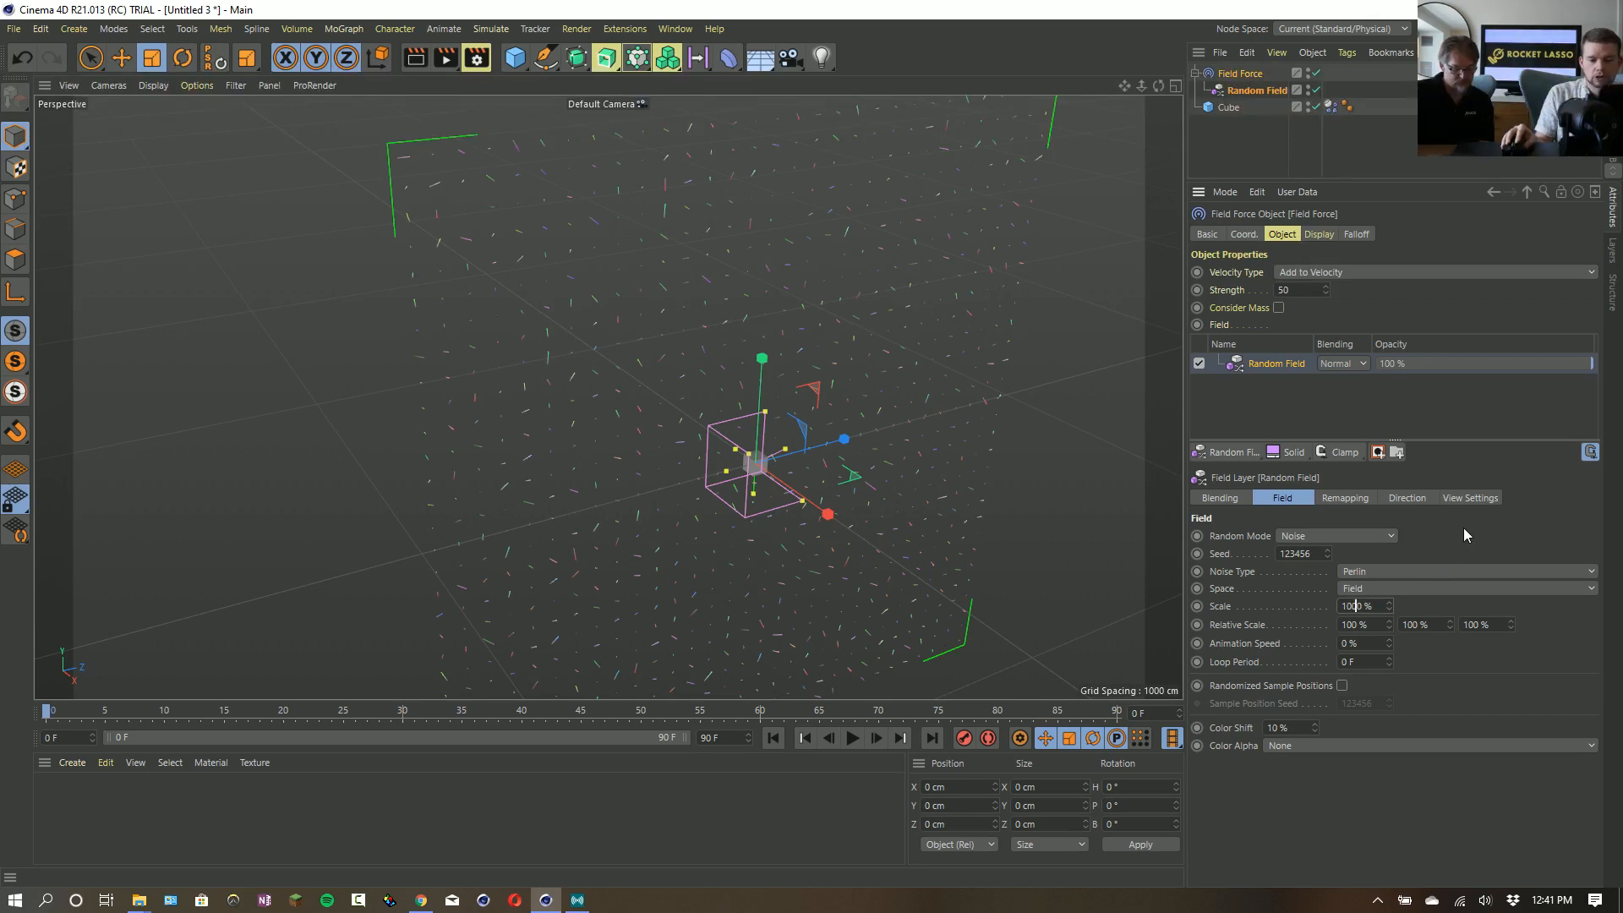
{"action": "key", "text": "Return"}
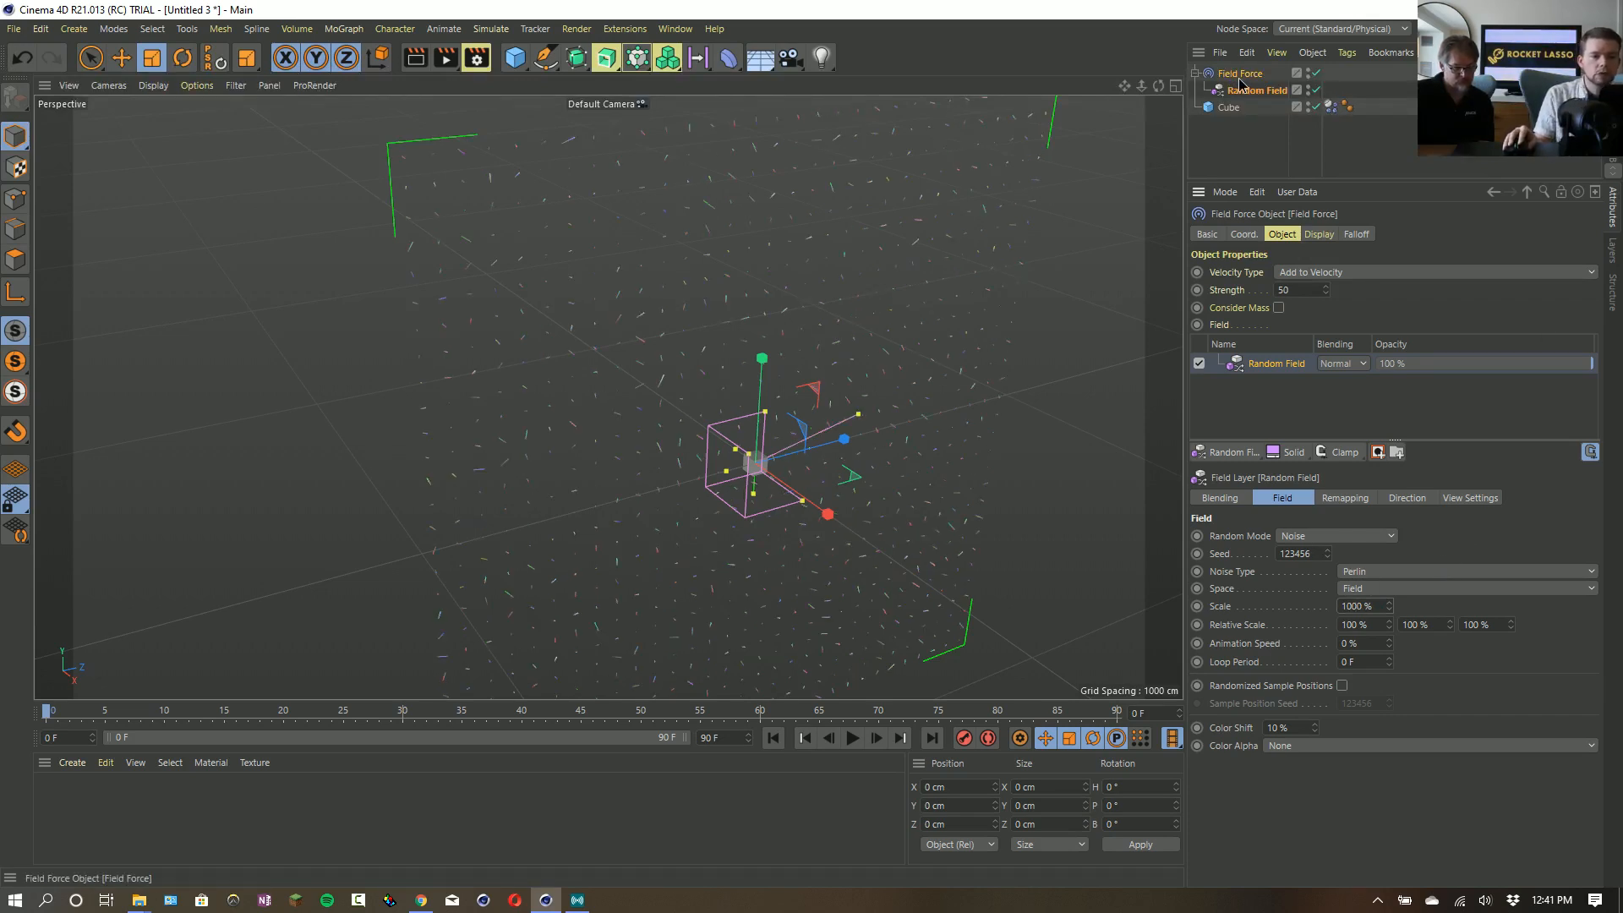
- Raise the Field Force's line density to 100%, play the simulation briefly, and return to the first frame
{"action": "left_click", "coordinate": [1327, 240]}
{"action": "left_click_drag", "start_coordinate": [1440, 311], "coordinate": [1613, 292]}
{"action": "left_click_drag", "start_coordinate": [857, 402], "coordinate": [621, 265], "text": "alt"}
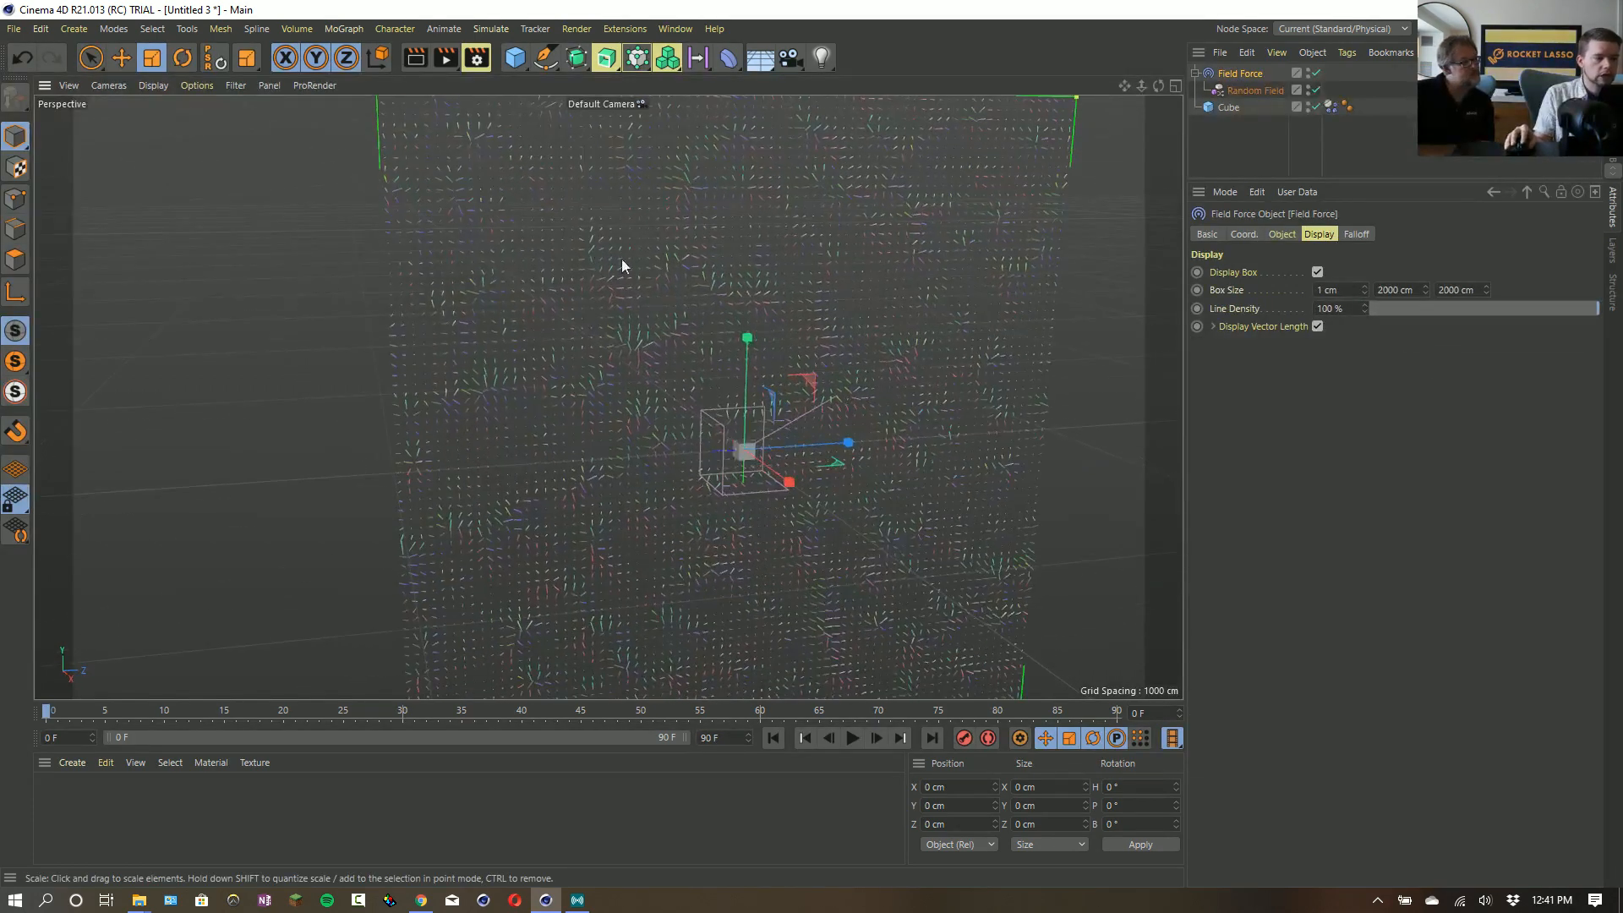
{"action": "left_click_drag", "start_coordinate": [649, 326], "coordinate": [879, 662], "text": "alt"}
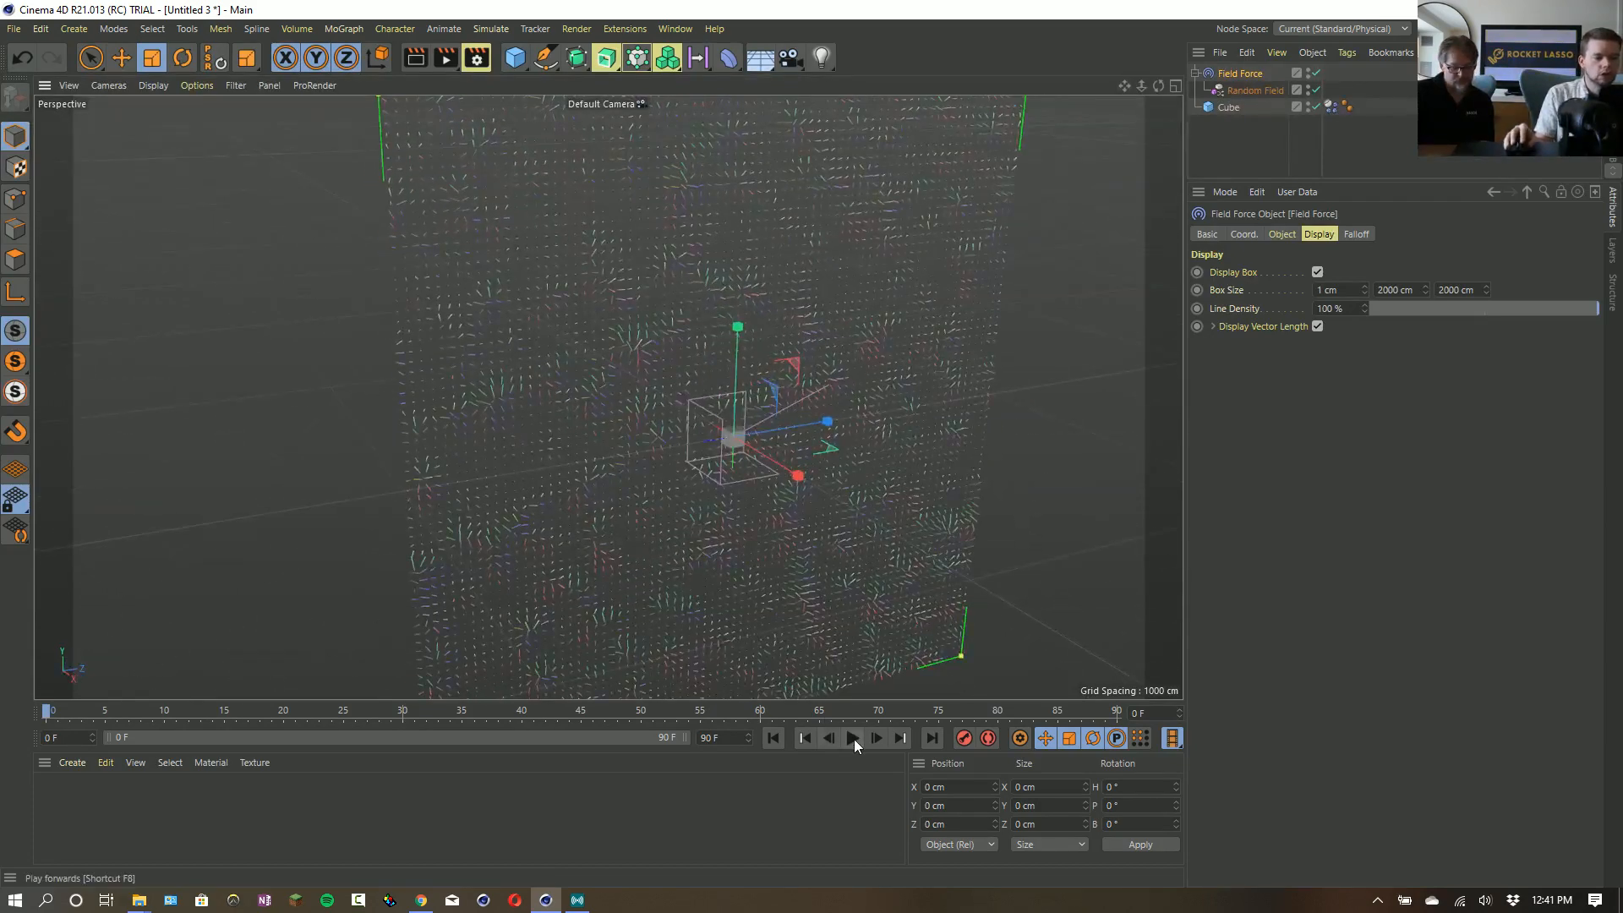
{"action": "left_click", "coordinate": [852, 738]}
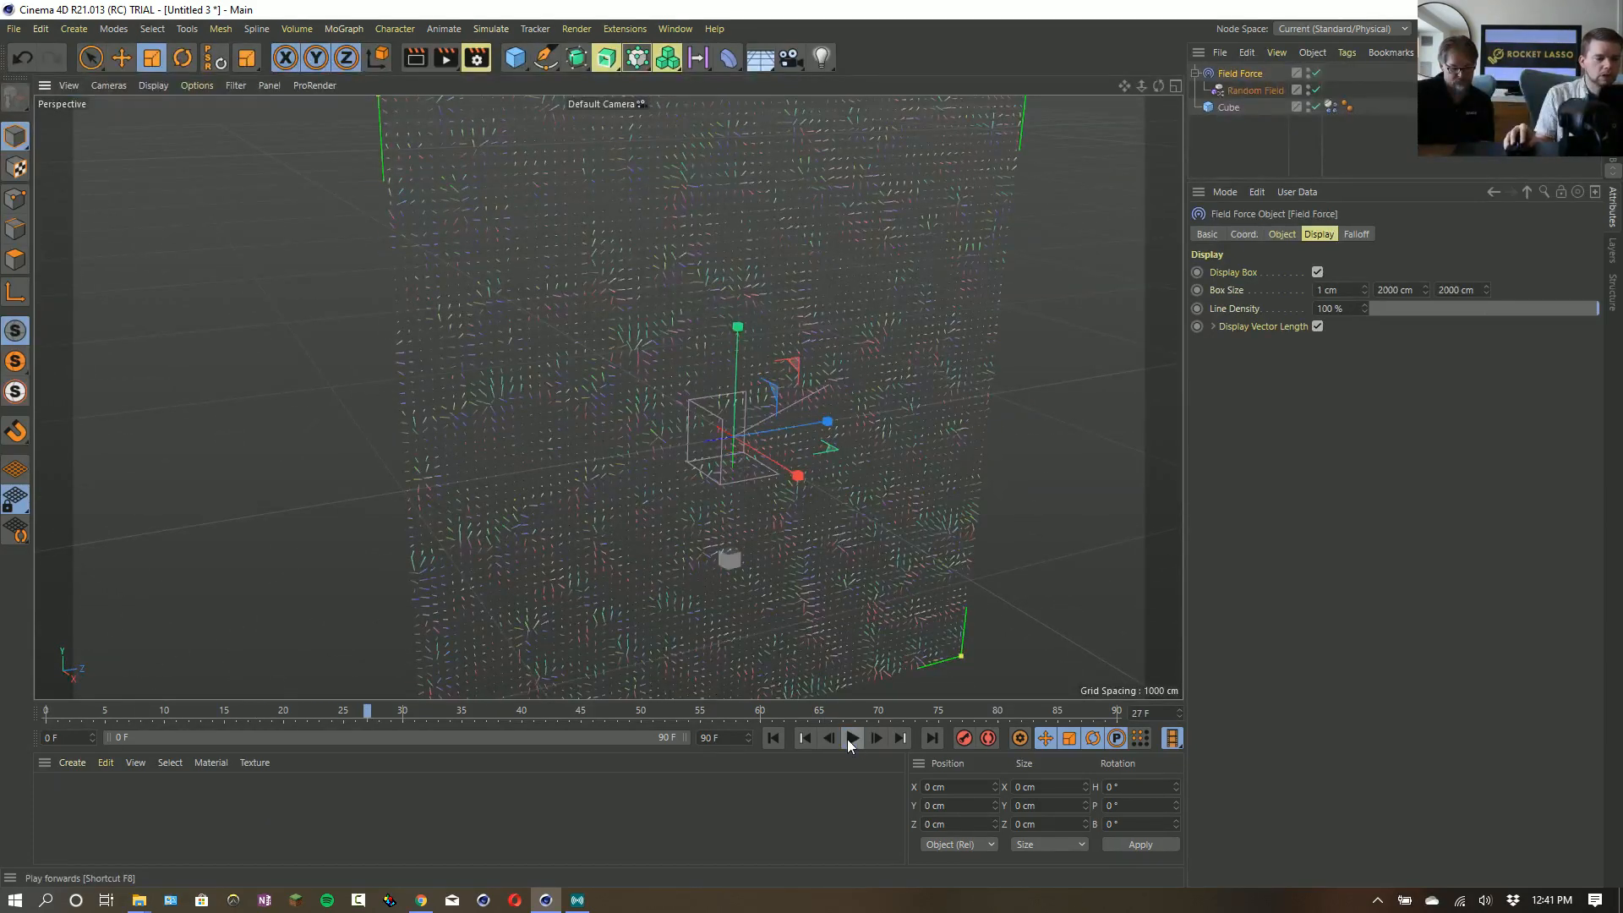
{"action": "left_click", "coordinate": [773, 738]}
- Change the Field Force's velocity type to Set Absolute Velocity and set its strength to 500
{"action": "left_click", "coordinate": [1283, 234]}
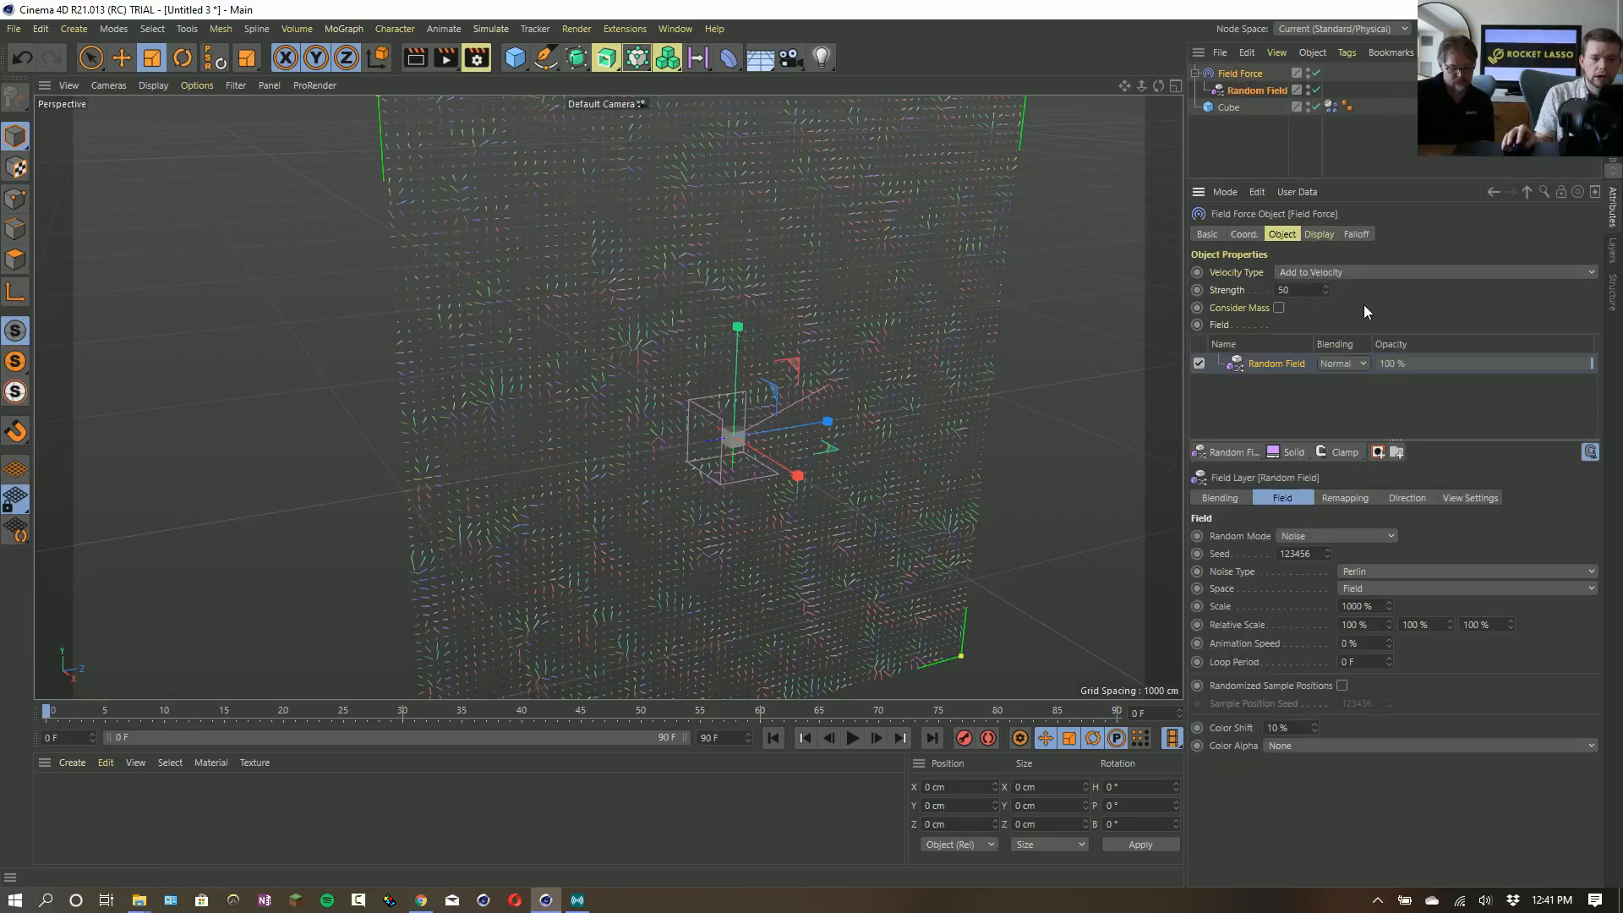
{"action": "left_click", "coordinate": [1320, 274]}
{"action": "left_click", "coordinate": [1353, 308]}
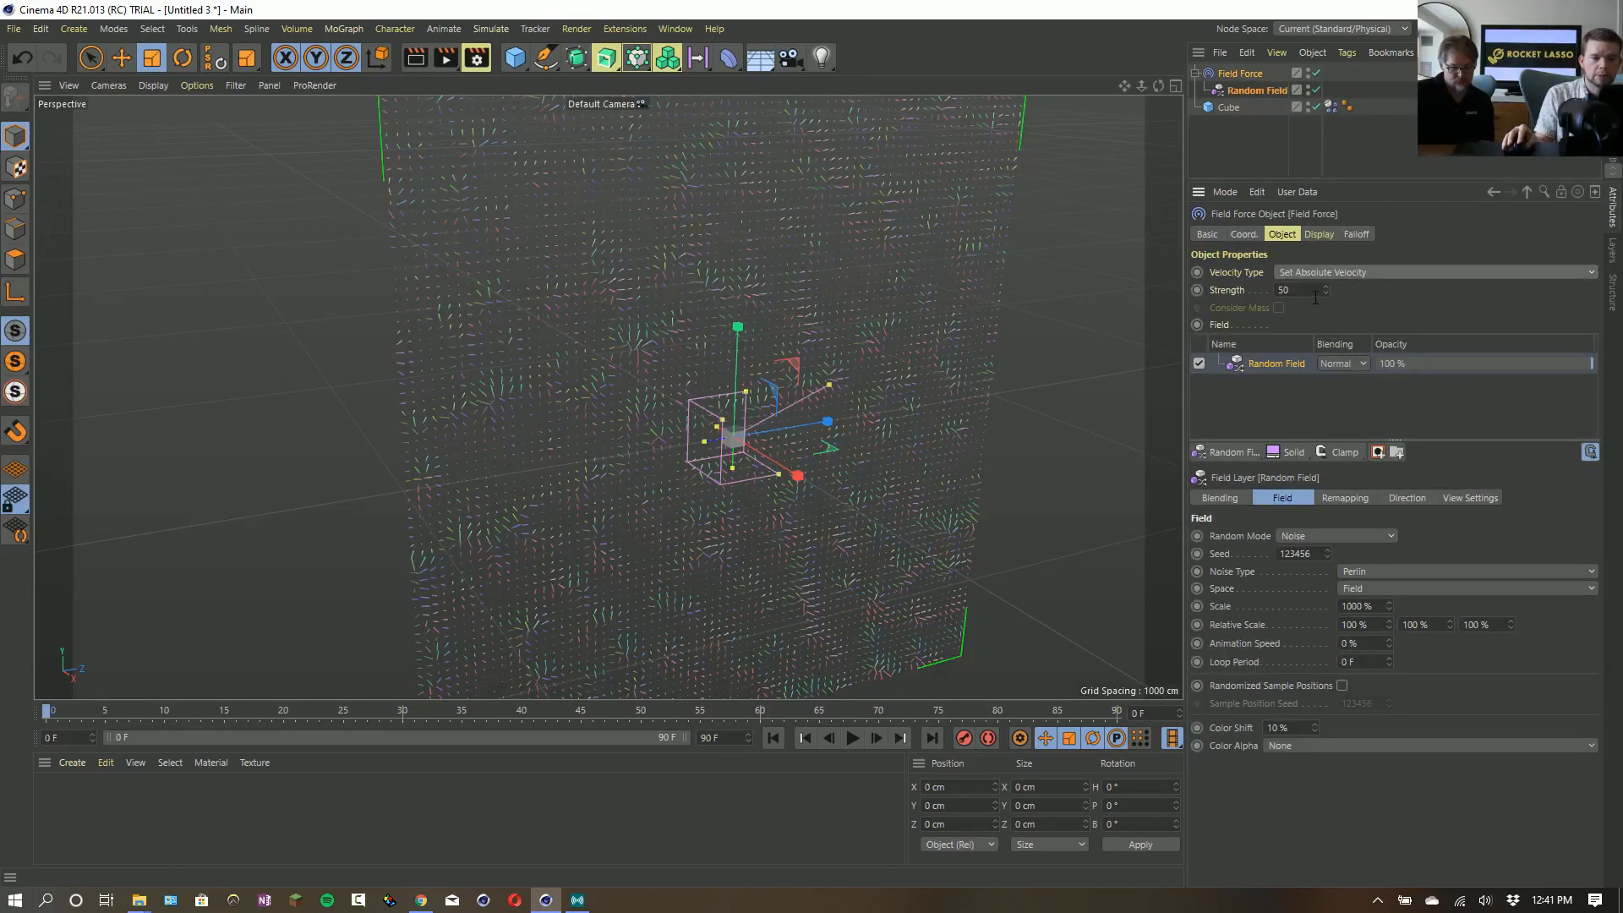
{"action": "type", "text": "500"}
{"action": "key", "text": "Return"}
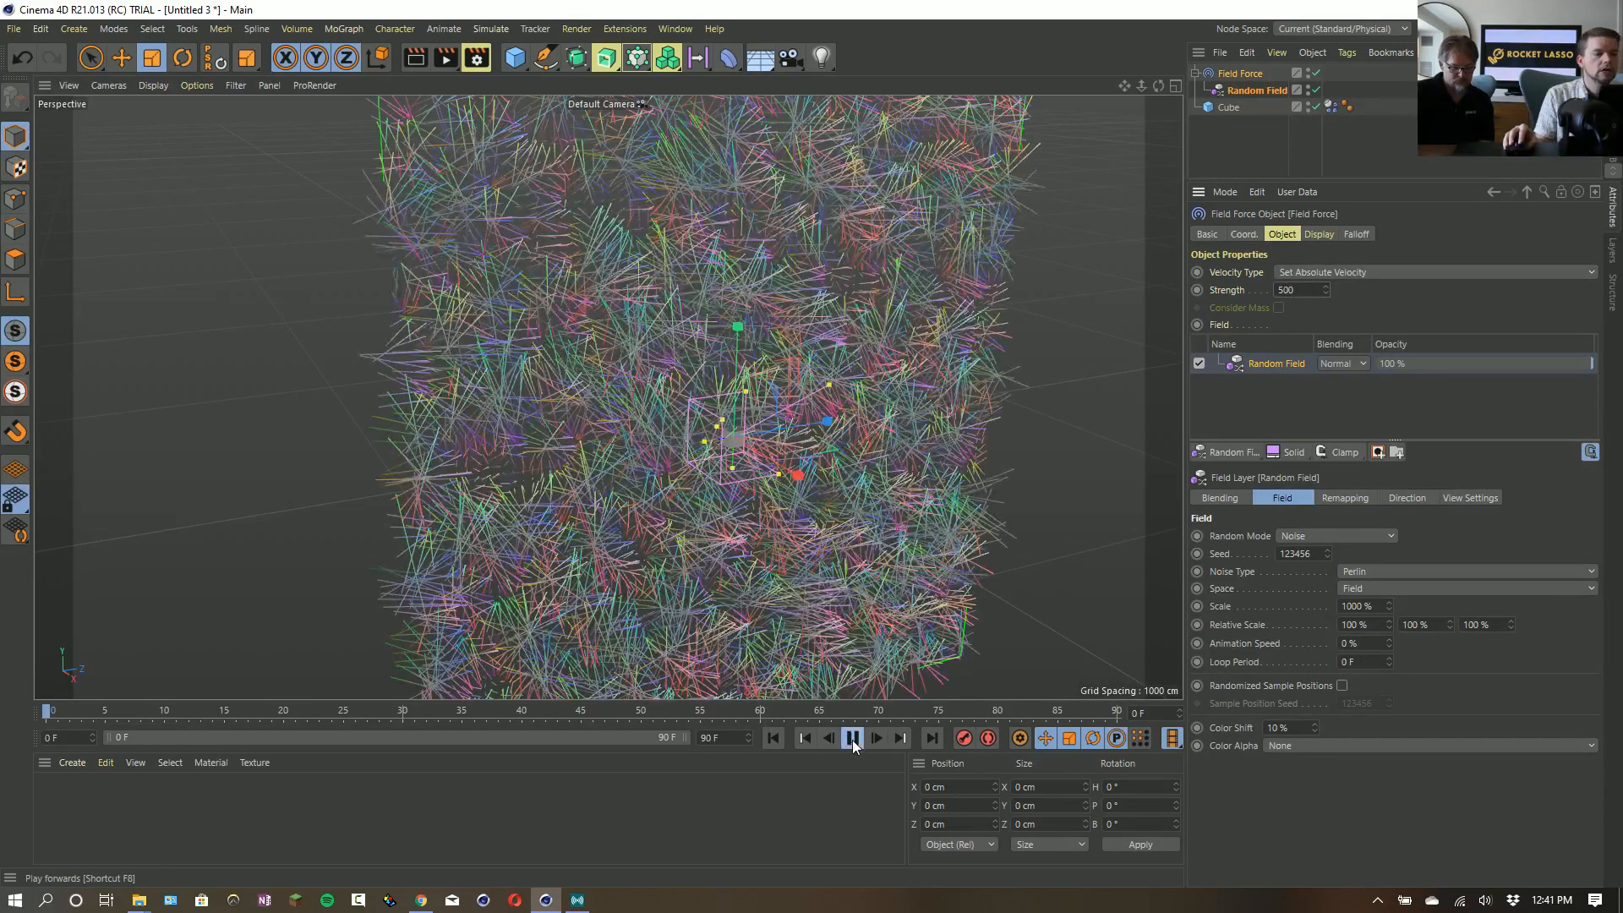
- Replay the simulation, examine the cube's motion in the random field up close, and return to the first frame
{"action": "left_click", "coordinate": [846, 740]}
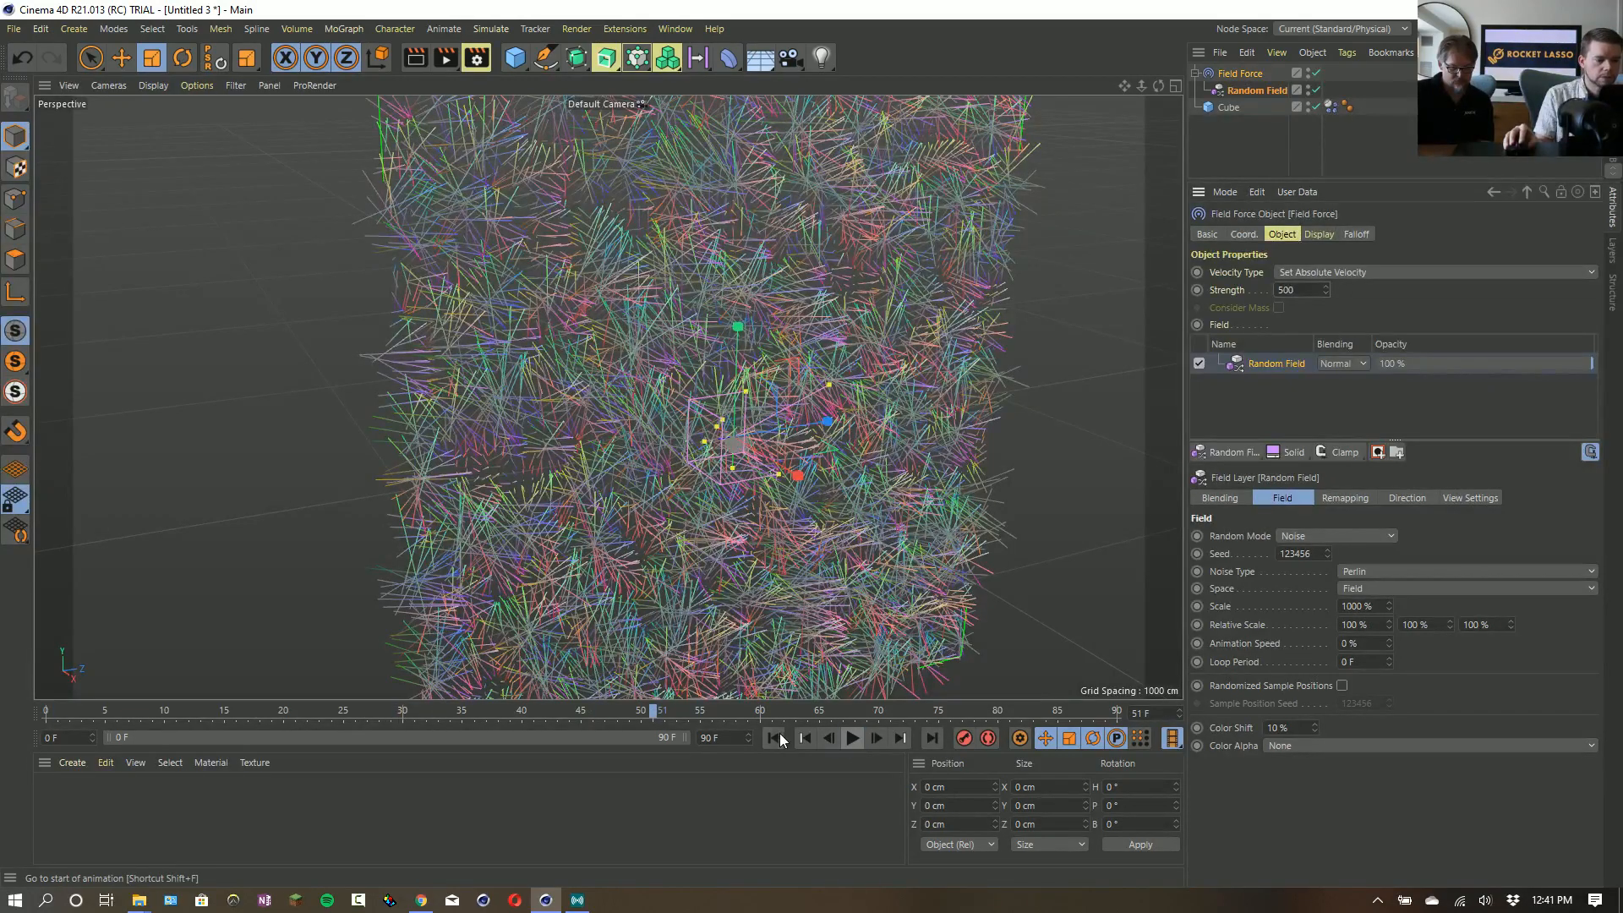
{"action": "left_click", "coordinate": [780, 735]}
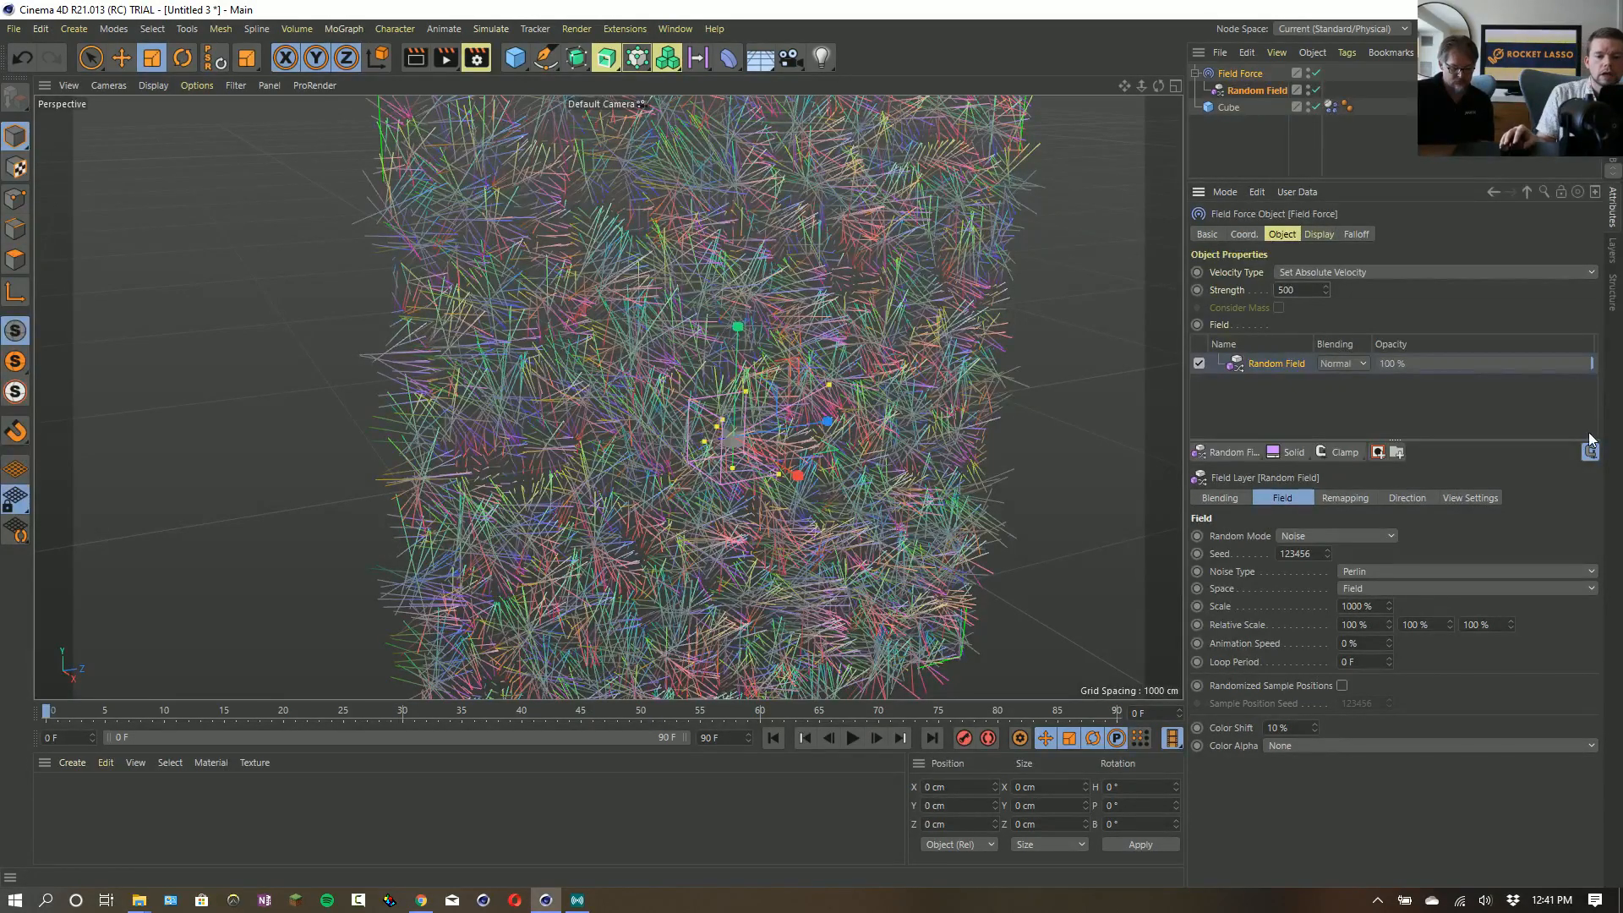
{"action": "left_click", "coordinate": [854, 738]}
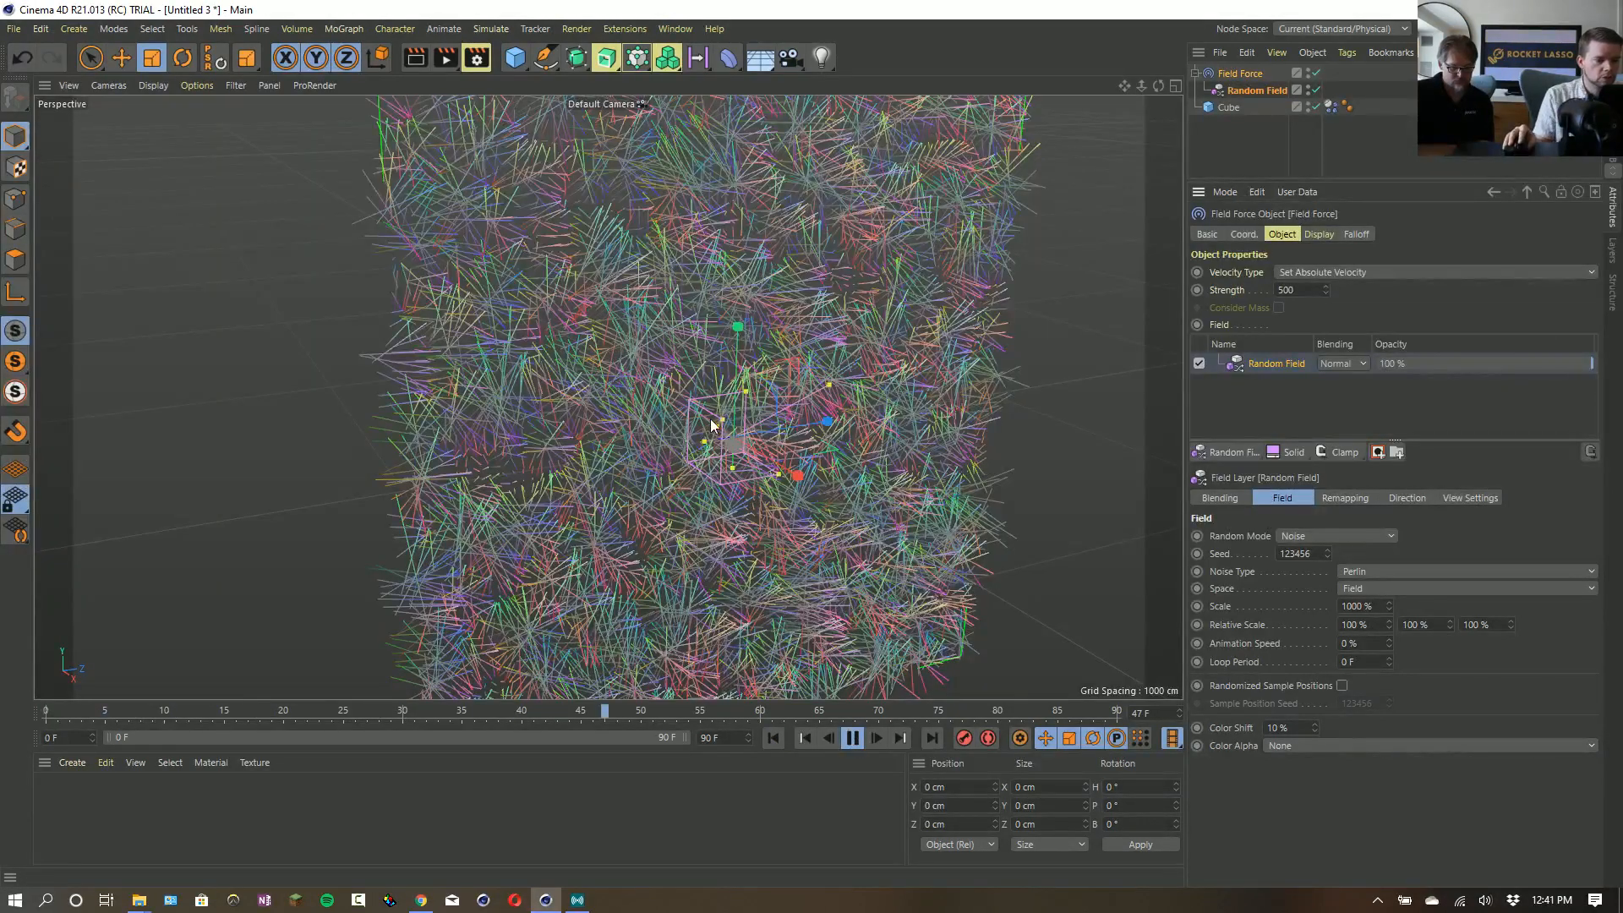
{"action": "scroll", "coordinate": [736, 448], "scroll_direction": "up", "scroll_amount": 3}
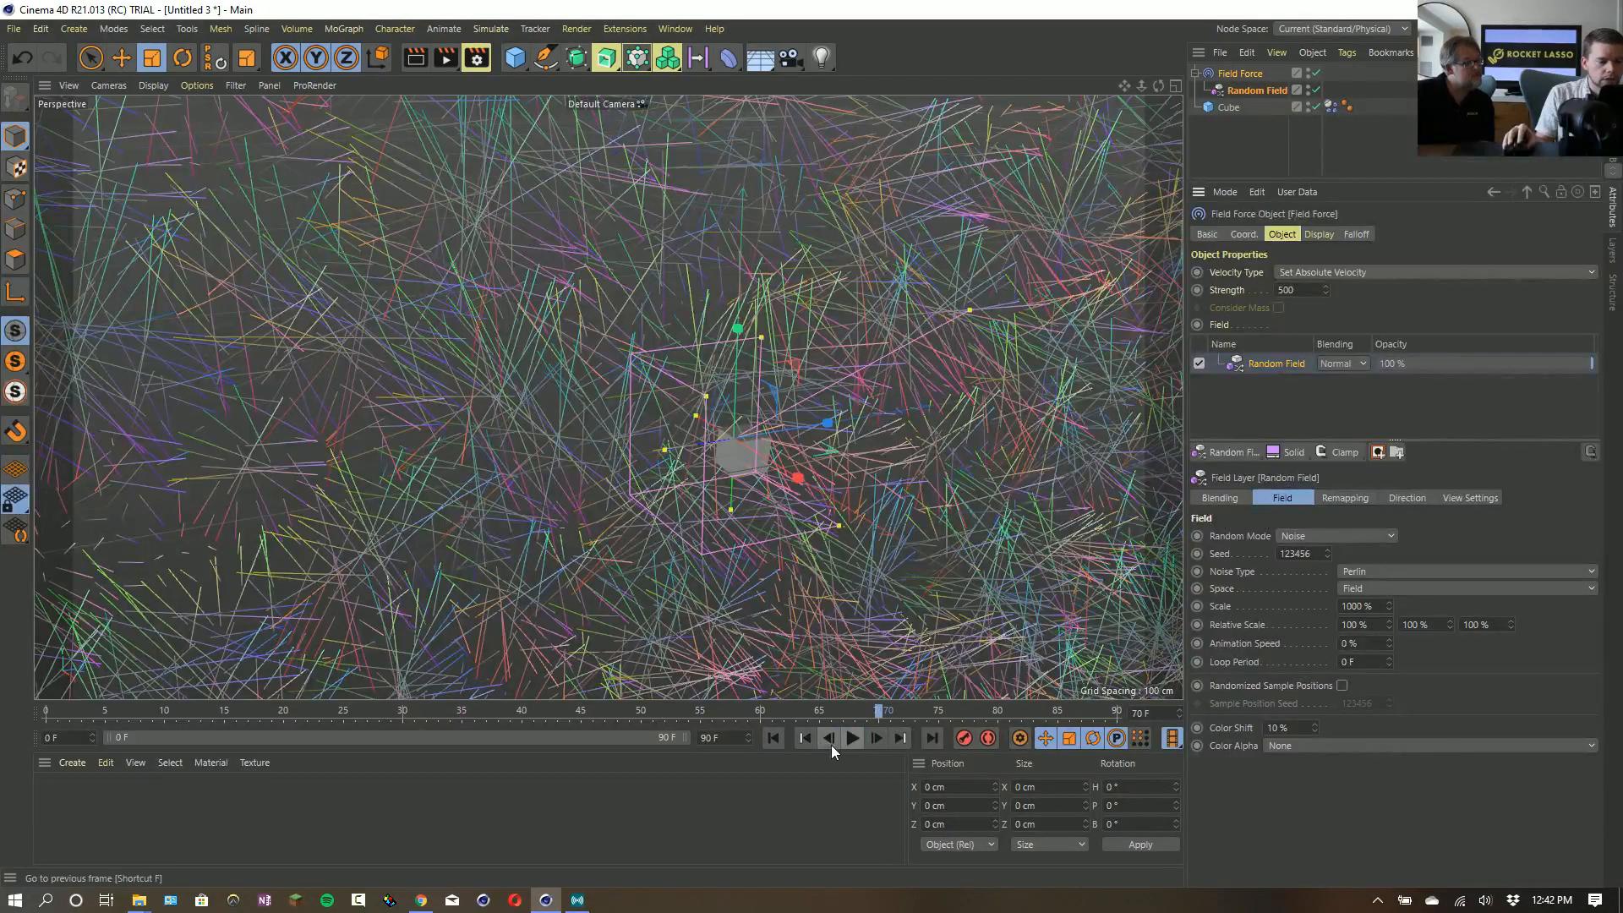
{"action": "left_click", "coordinate": [774, 740]}
- Show the Field Force's vector length as Brightness and examine the display lines around the cube
{"action": "left_click", "coordinate": [1318, 236]}
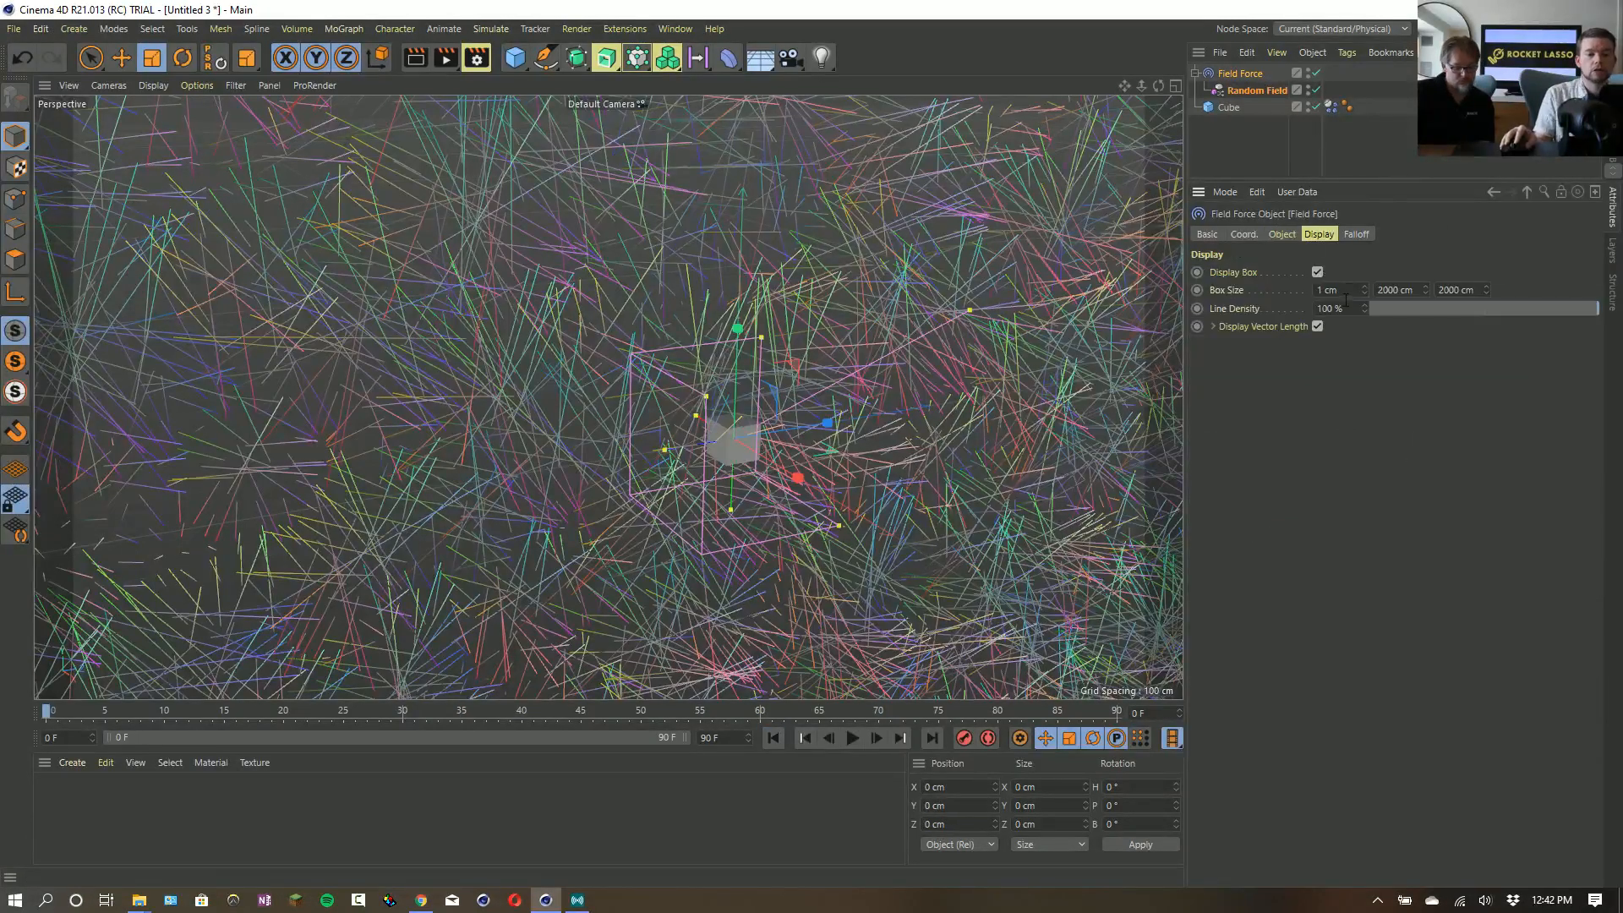
{"action": "left_click", "coordinate": [1213, 327]}
{"action": "left_click", "coordinate": [1337, 342]}
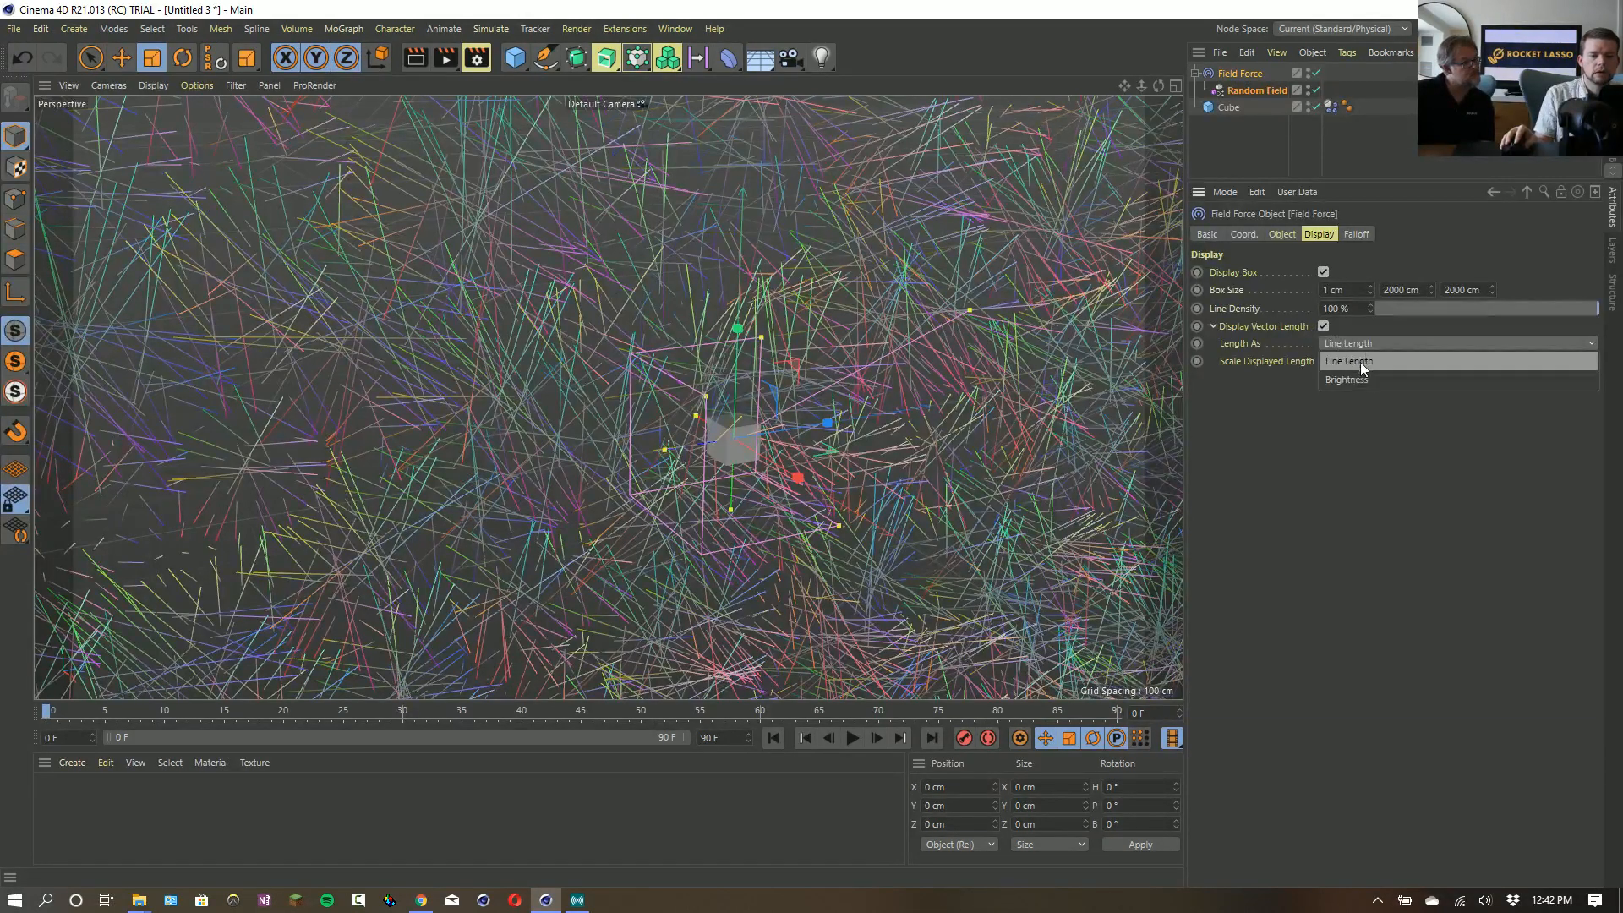
{"action": "left_click", "coordinate": [1356, 386]}
{"action": "right_click_drag", "start_coordinate": [1050, 422], "coordinate": [977, 425], "text": "alt"}
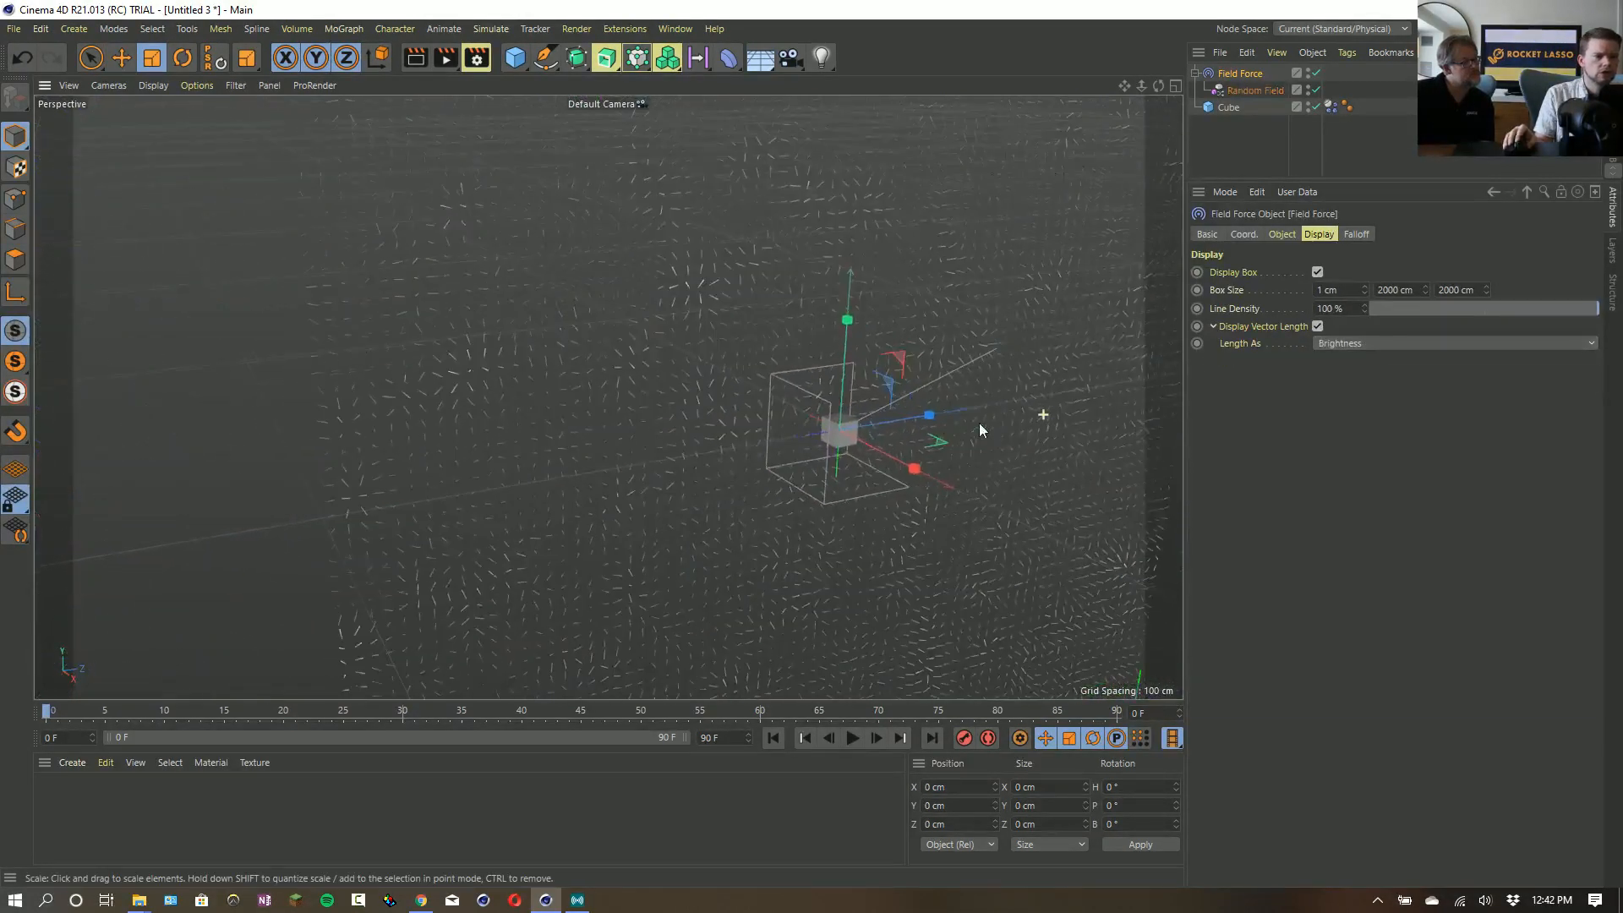
{"action": "left_click_drag", "start_coordinate": [938, 469], "coordinate": [888, 529], "text": "alt"}
{"action": "right_click_drag", "start_coordinate": [888, 529], "coordinate": [840, 522], "text": "alt"}
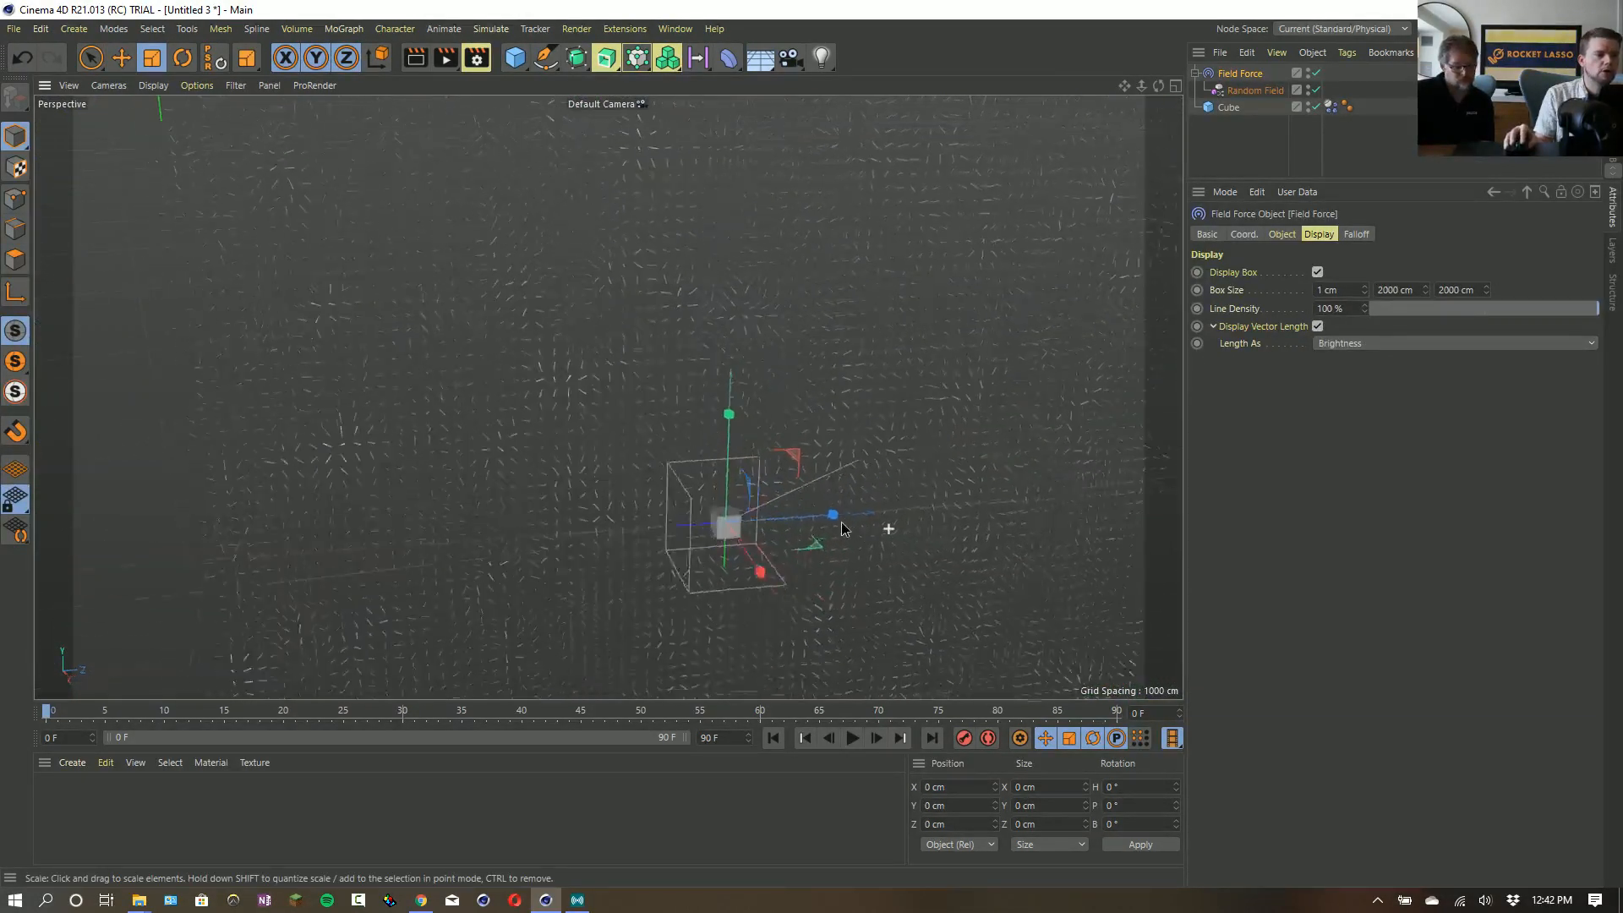
{"action": "mouse_move", "coordinate": [840, 522]}
{"action": "left_mouse_down", "text": "alt"}
{"action": "mouse_move", "coordinate": [885, 540]}
{"action": "mouse_move", "coordinate": [869, 535]}
{"action": "left_mouse_up", "text": "alt"}
- Show the Field Force's vector length as Line Length, with a displayed length scale of 0.1
{"action": "left_click", "coordinate": [1356, 342]}
{"action": "left_click", "coordinate": [1361, 362]}
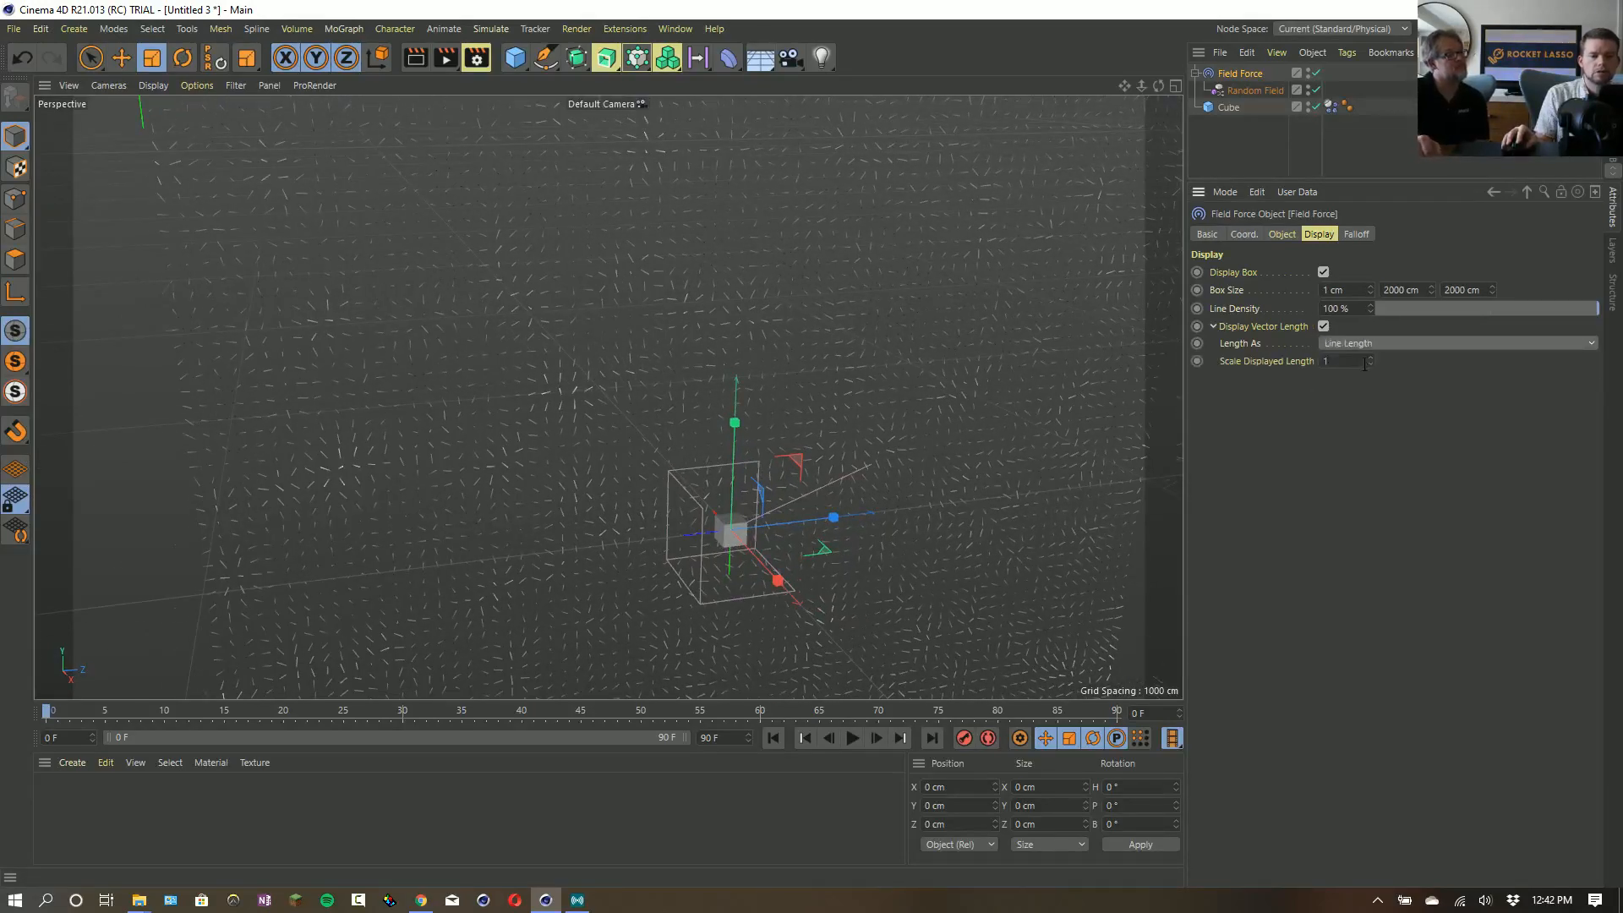
{"action": "type", "text": "0.1"}
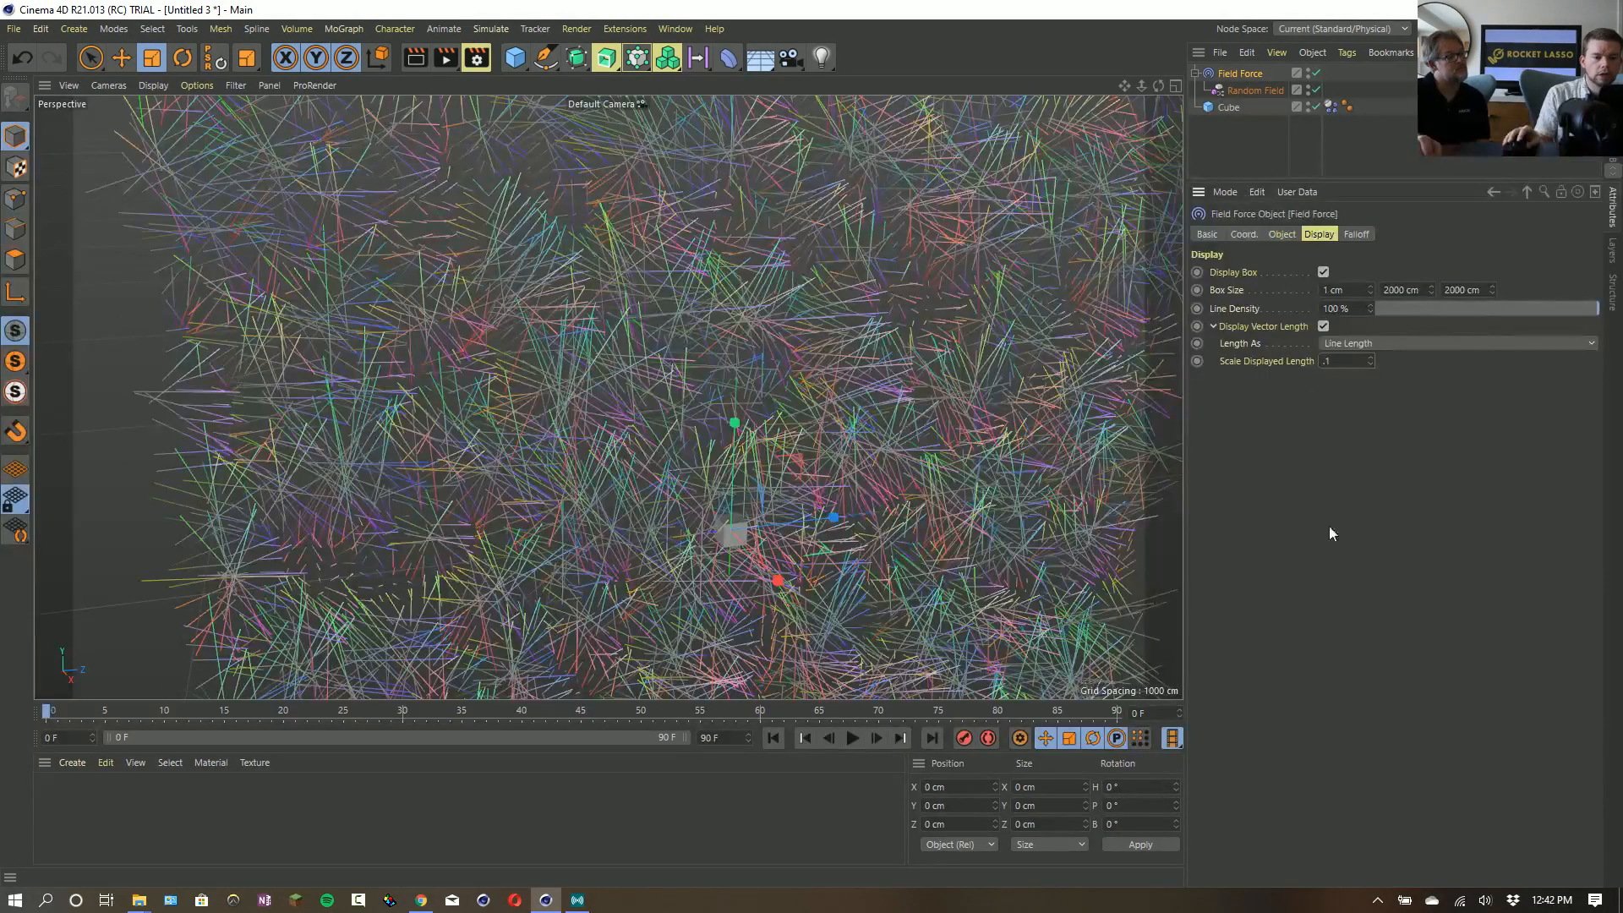
{"action": "key", "text": "Return"}
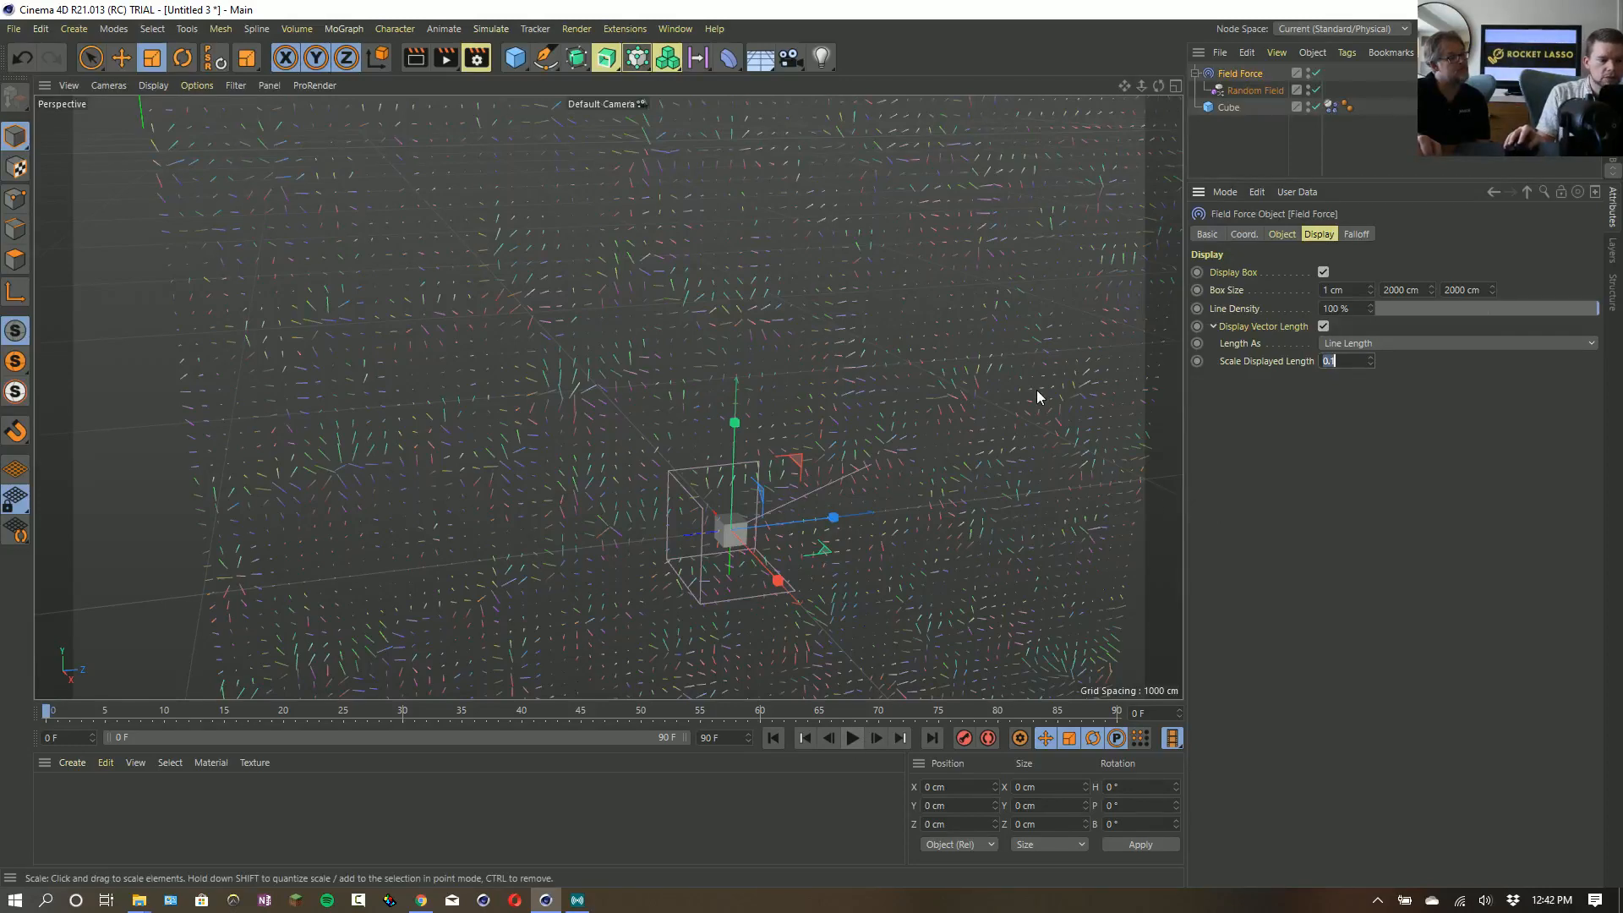
- Change the Random Field's seed to 123478 and play the simulation
{"action": "left_click", "coordinate": [1235, 100]}
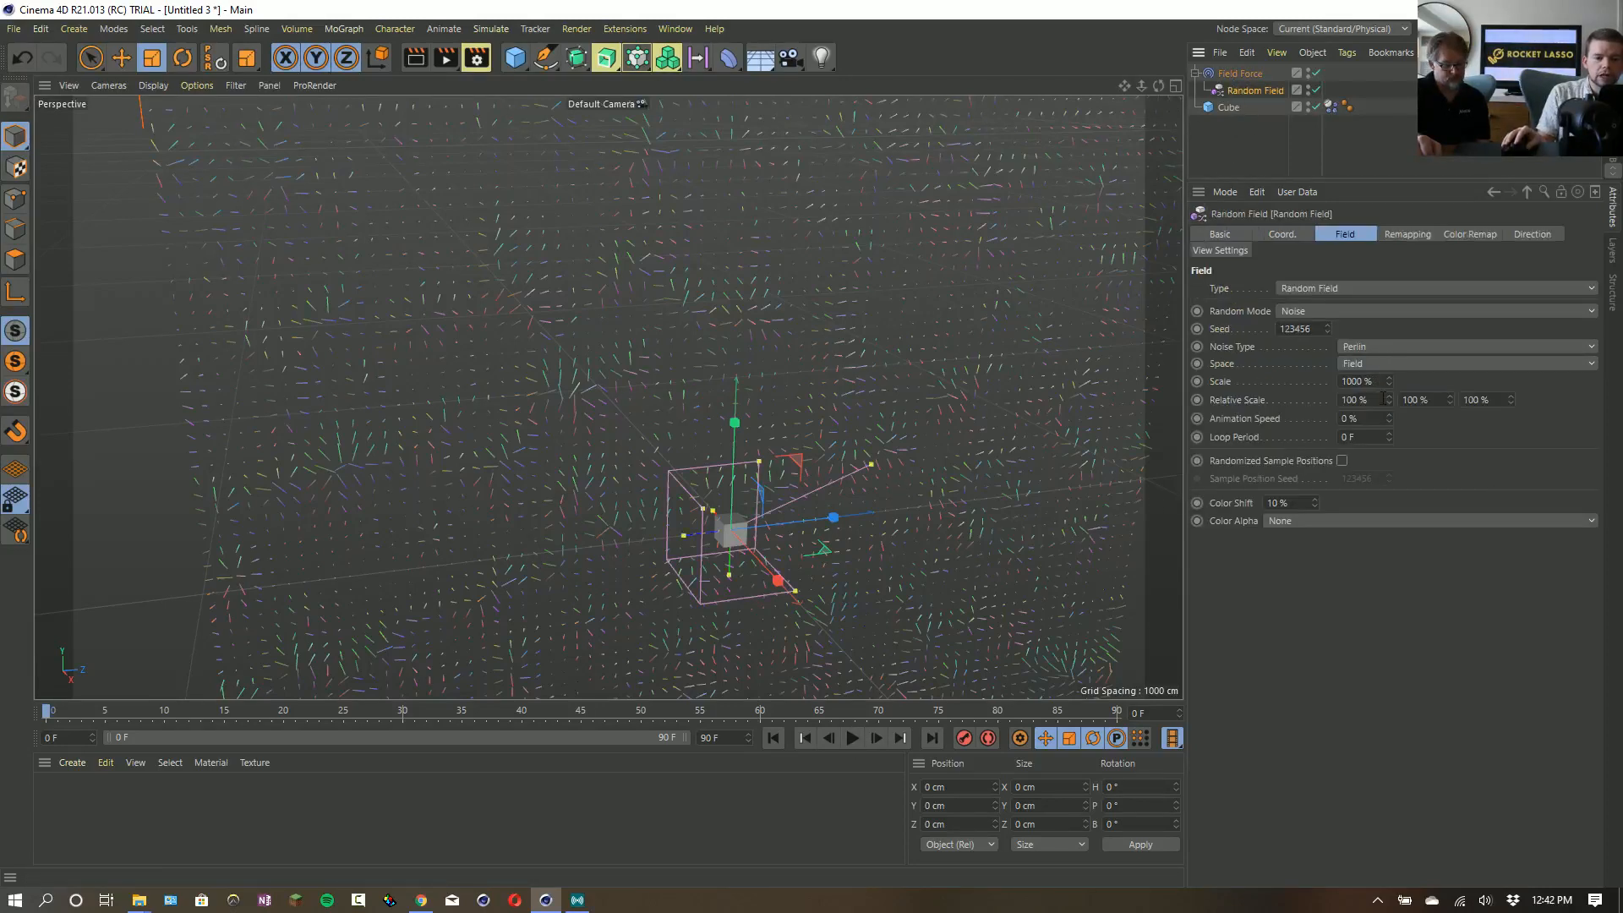
{"action": "left_click_drag", "start_coordinate": [1328, 330], "coordinate": [1327, 311]}
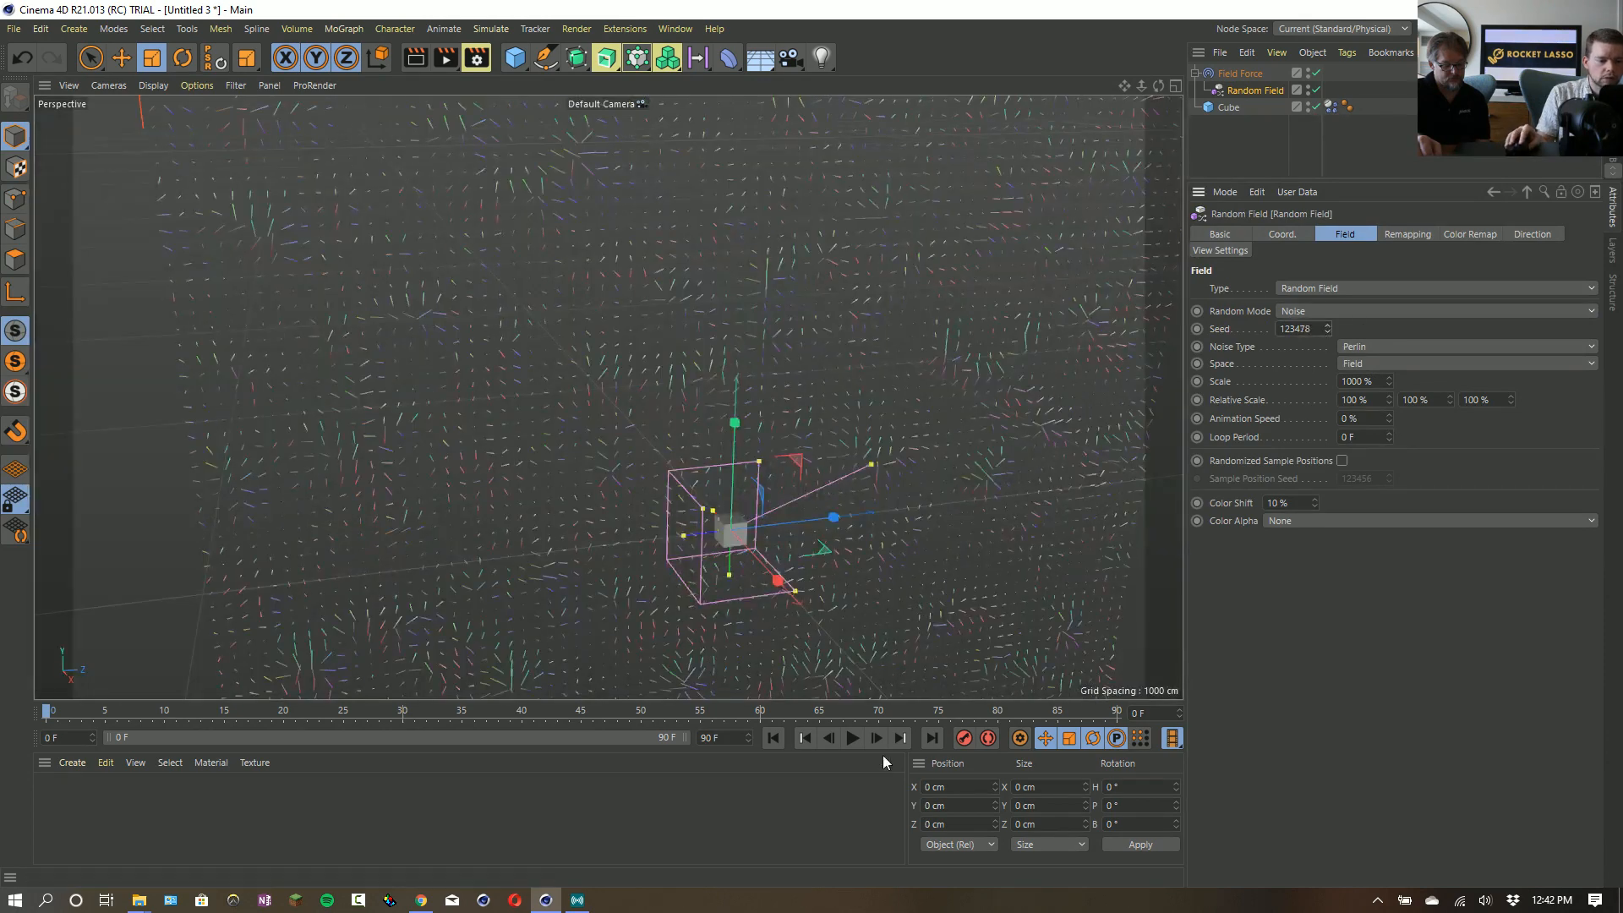
{"action": "left_click", "coordinate": [852, 738]}
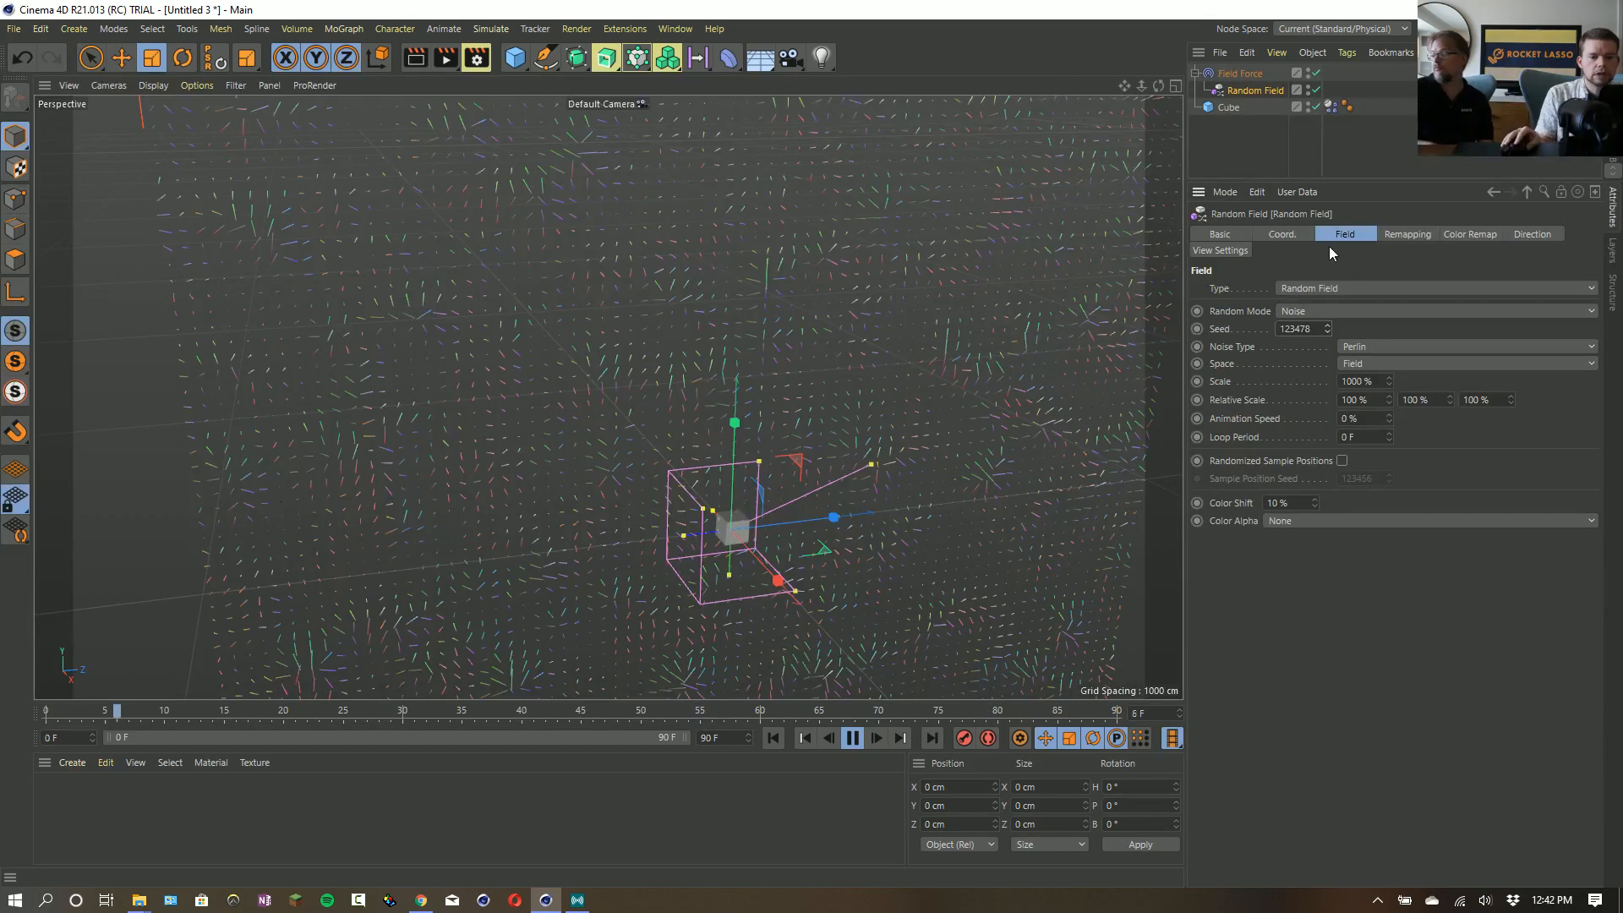
- Raise the Field Force's strength to 5000 and set the Random Field's animation speed to 55%
{"action": "left_click", "coordinate": [1241, 74]}
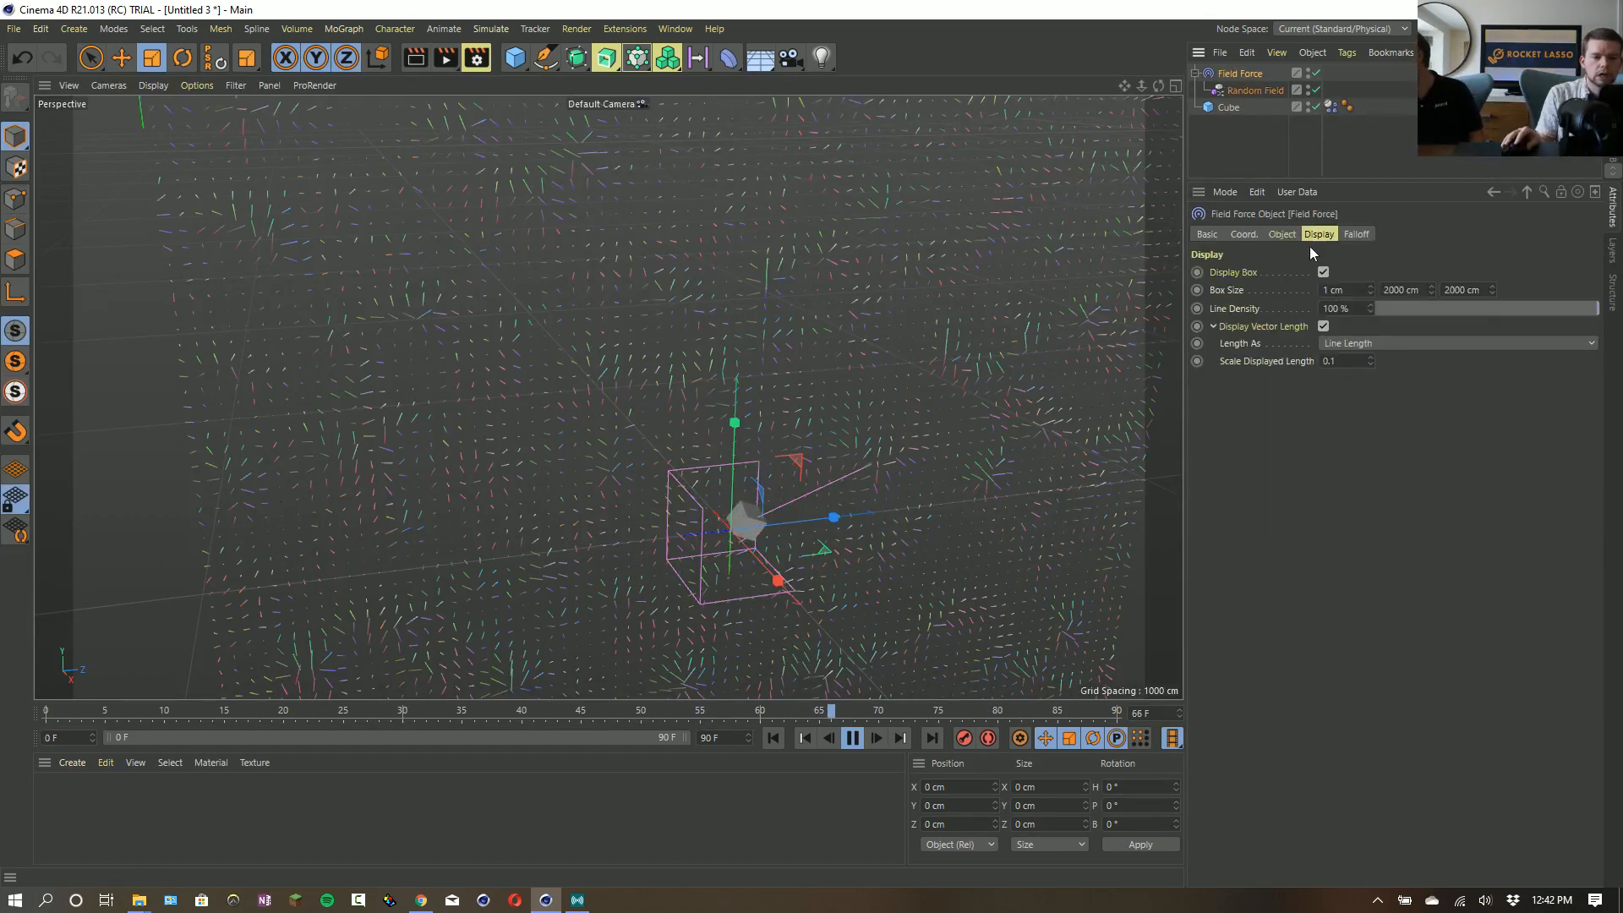
{"action": "left_click", "coordinate": [1282, 234]}
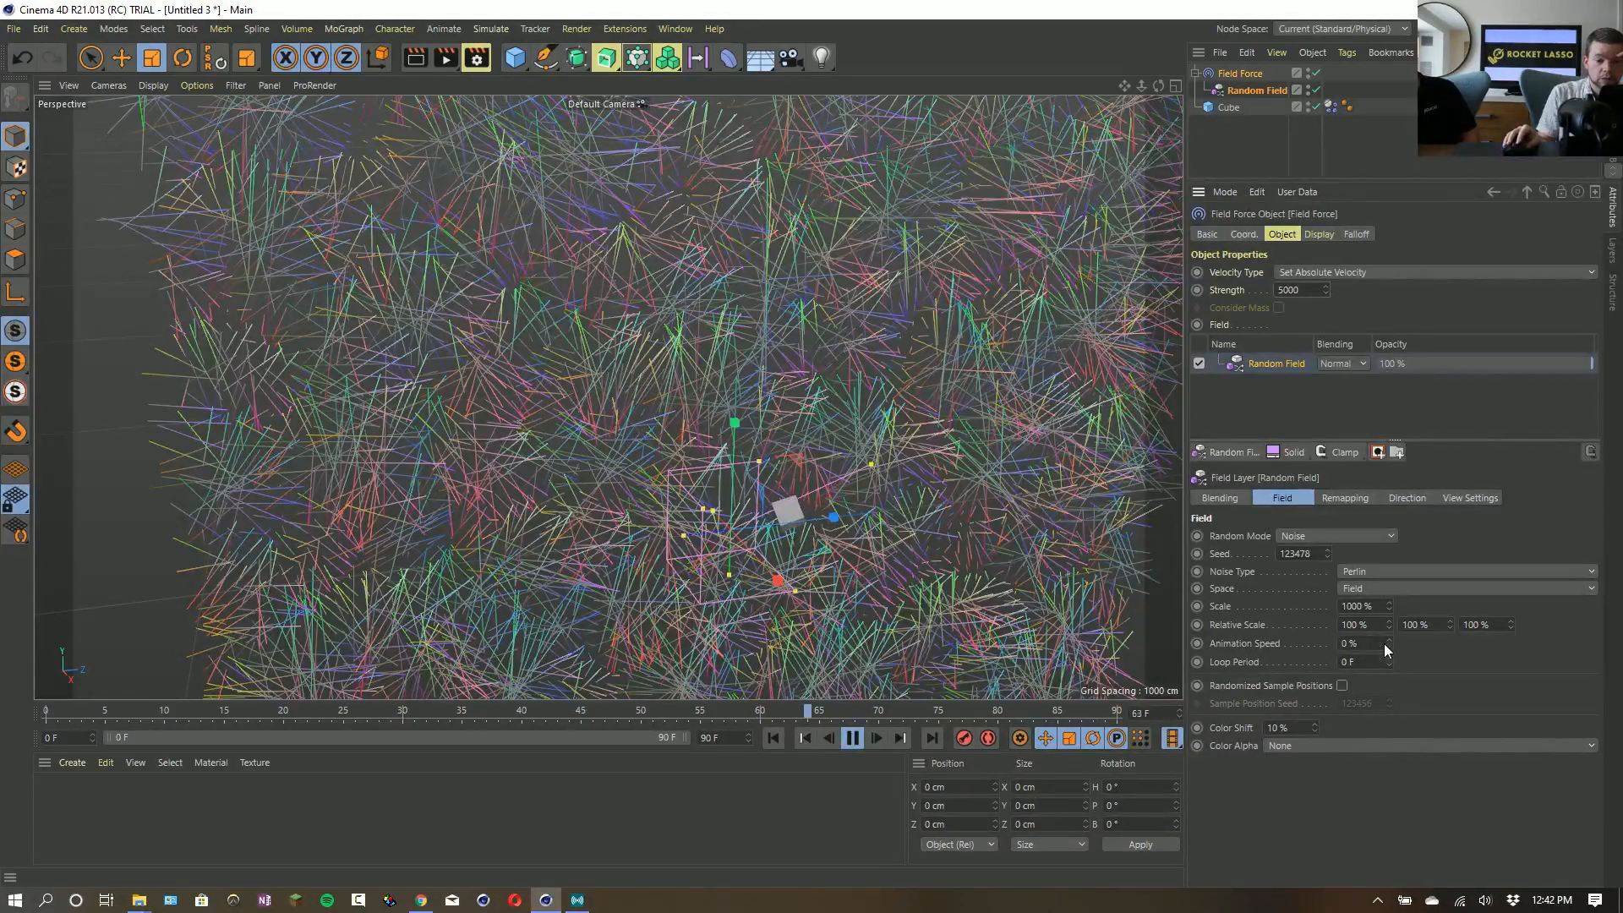
{"action": "left_click_drag", "start_coordinate": [1383, 643], "coordinate": [1457, 668]}
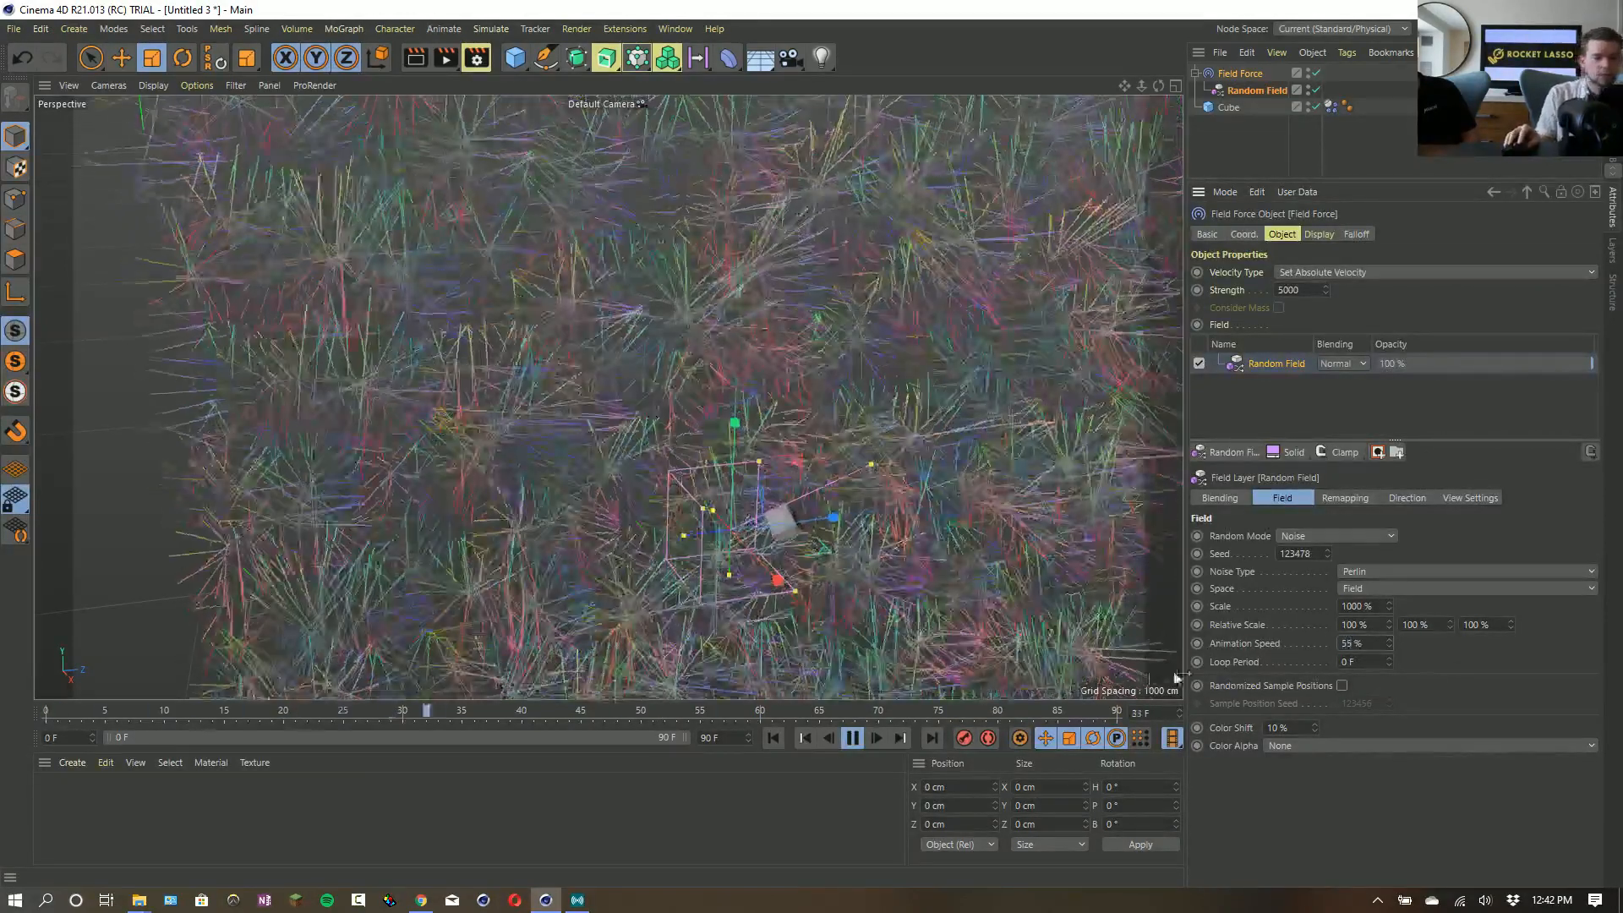
- Try the Change Direction velocity type on the Field Force, then set Add to Velocity with a strength of 500
{"action": "left_click", "coordinate": [1345, 274]}
{"action": "left_click", "coordinate": [1349, 324]}
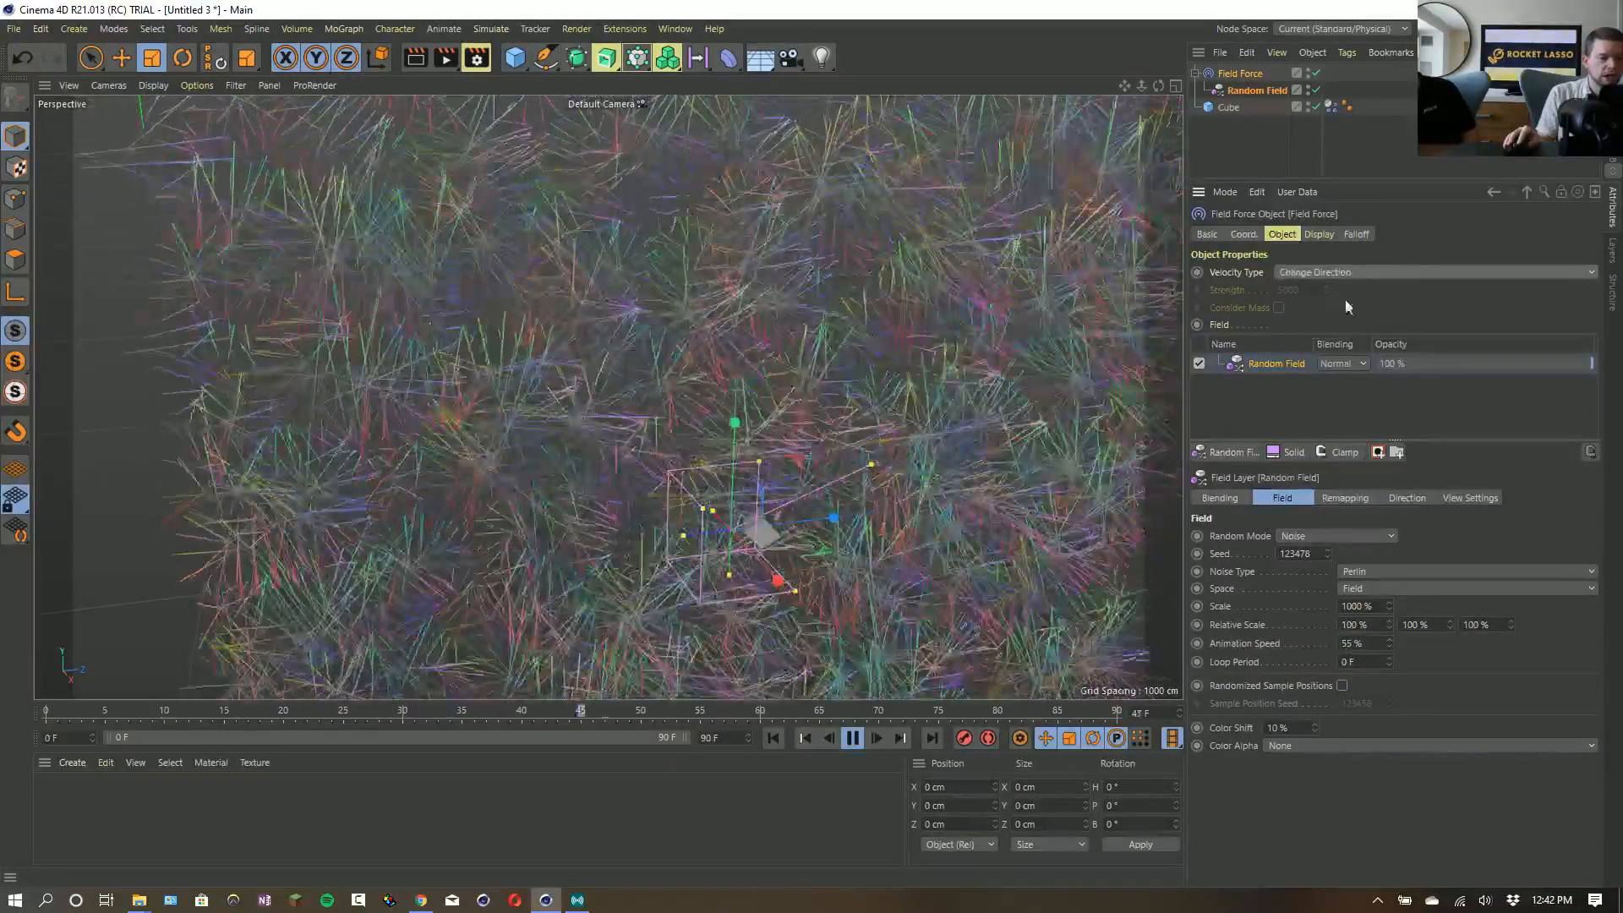
{"action": "left_click", "coordinate": [1344, 272]}
{"action": "left_click", "coordinate": [1336, 290]}
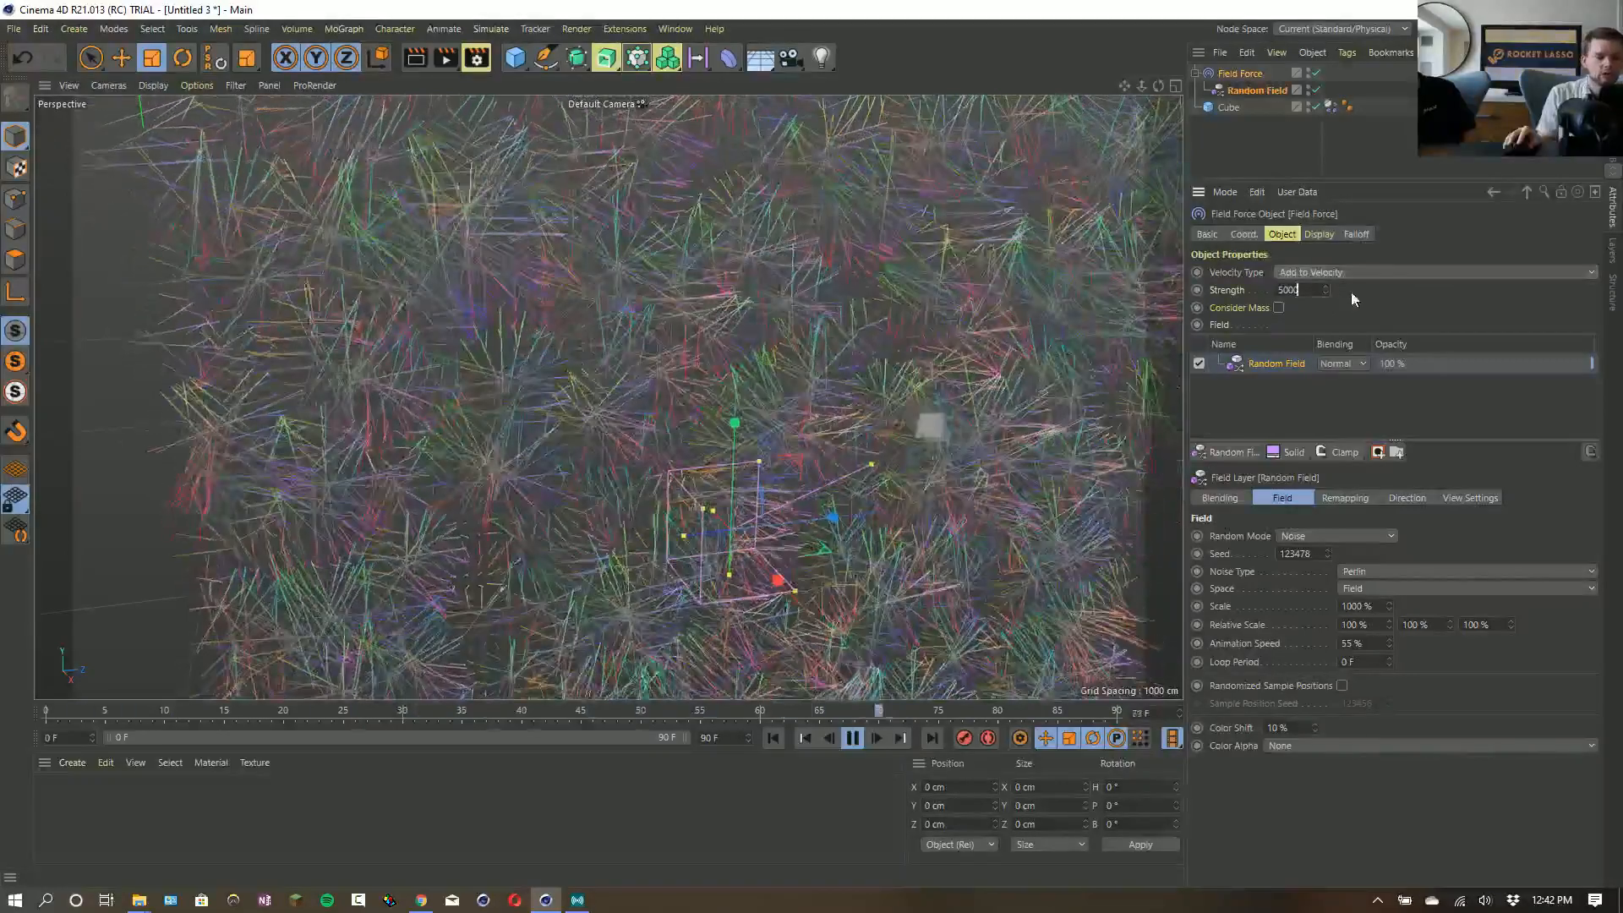
{"action": "key", "text": "BackSpace"}
{"action": "key", "text": "Return"}
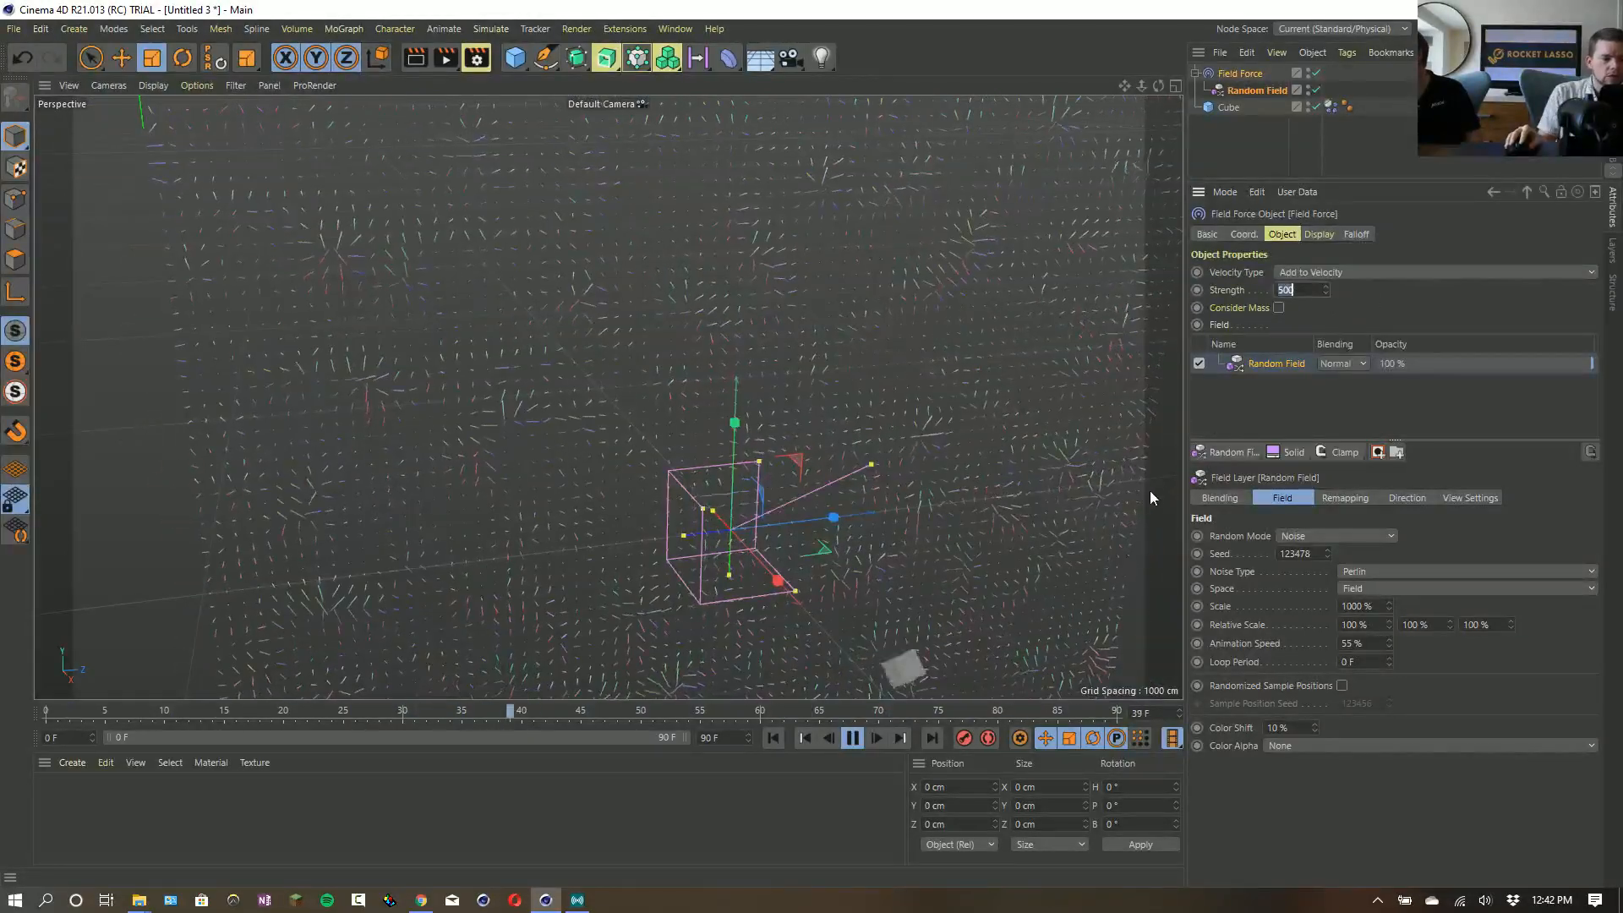
- Expand the Field Force's display box to 2000 cm in X and inspect the full vector volume during playback
{"action": "right_click_drag", "start_coordinate": [972, 461], "coordinate": [882, 514], "text": "alt"}
{"action": "middle_click_drag", "start_coordinate": [882, 514], "coordinate": [784, 429], "text": "alt"}
{"action": "right_click_drag", "start_coordinate": [784, 429], "coordinate": [852, 392], "text": "alt"}
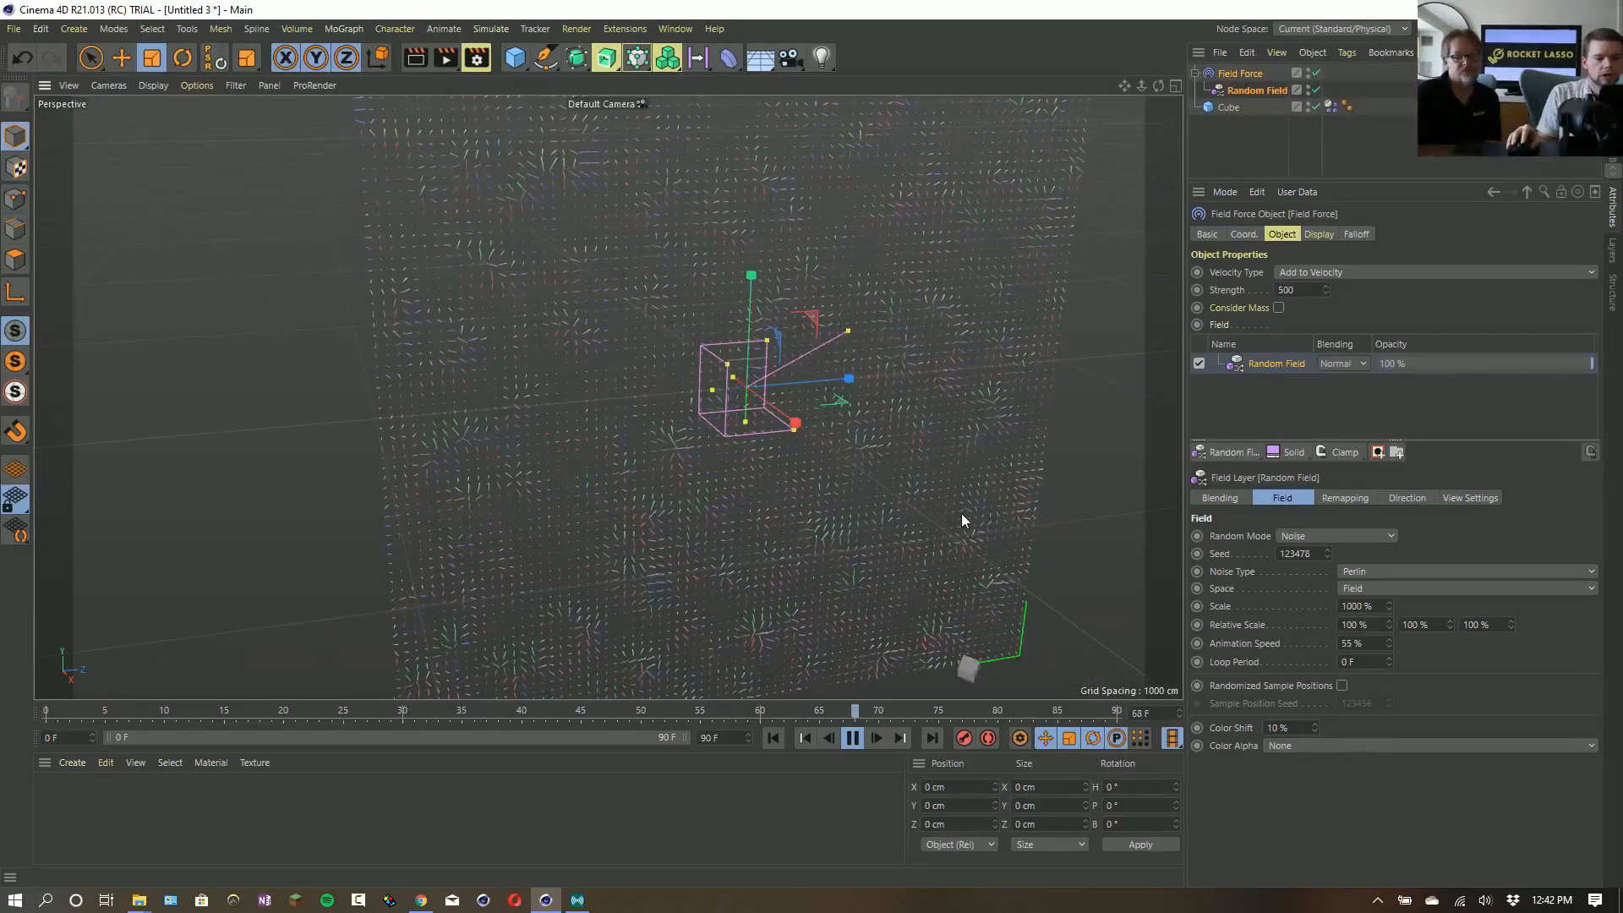
{"action": "left_click", "coordinate": [1318, 234]}
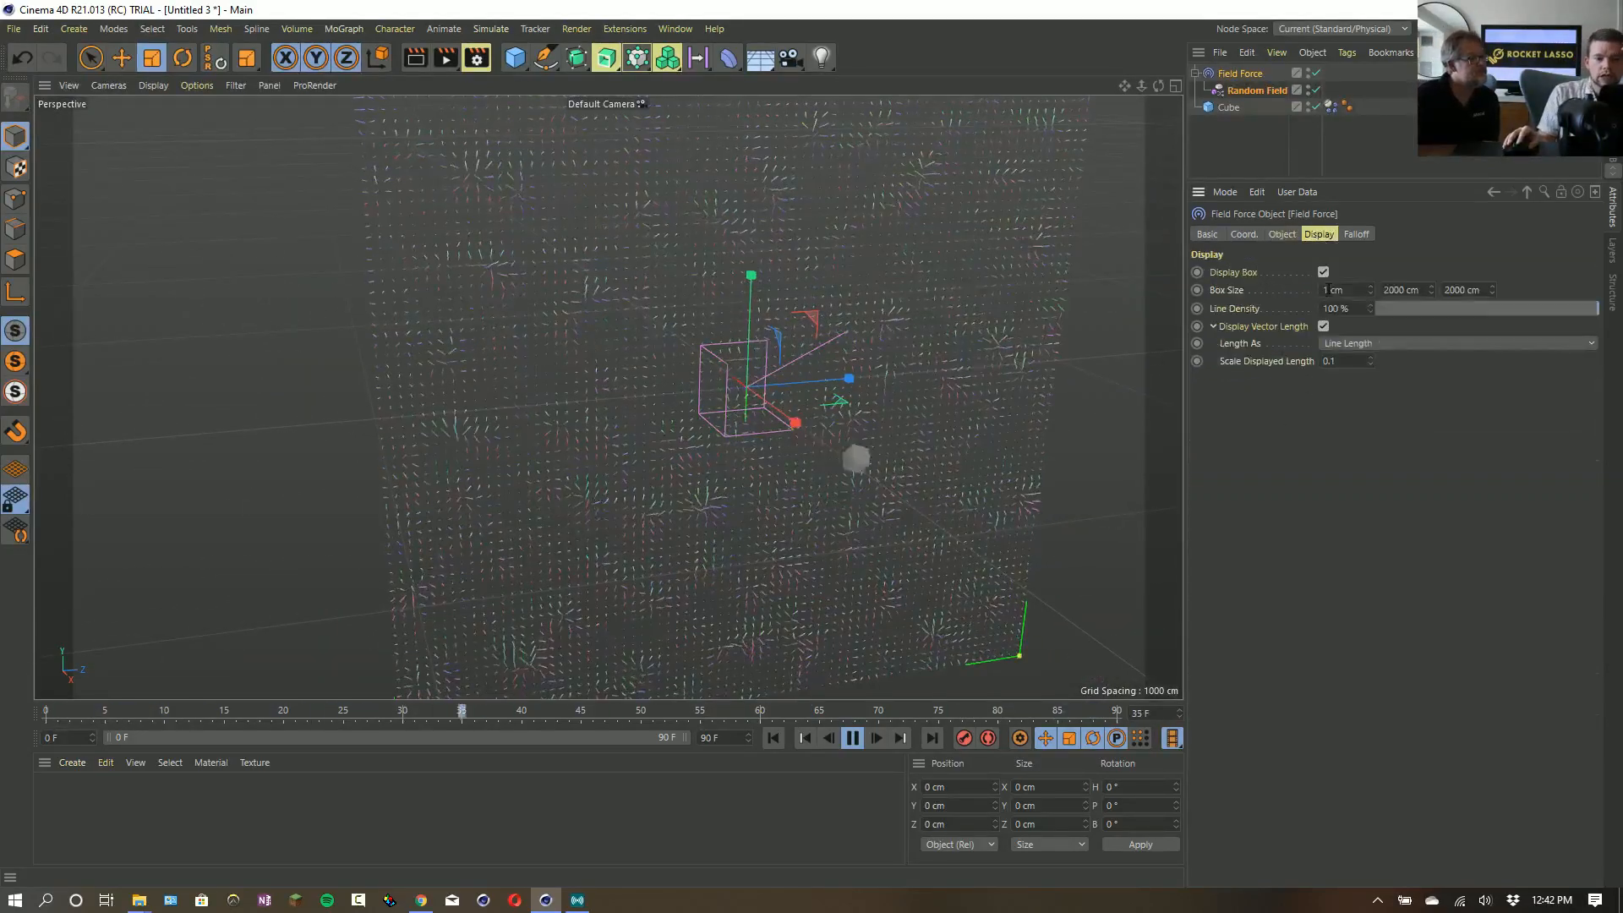
{"action": "left_click", "coordinate": [1326, 290]}
{"action": "type", "text": "2000"}
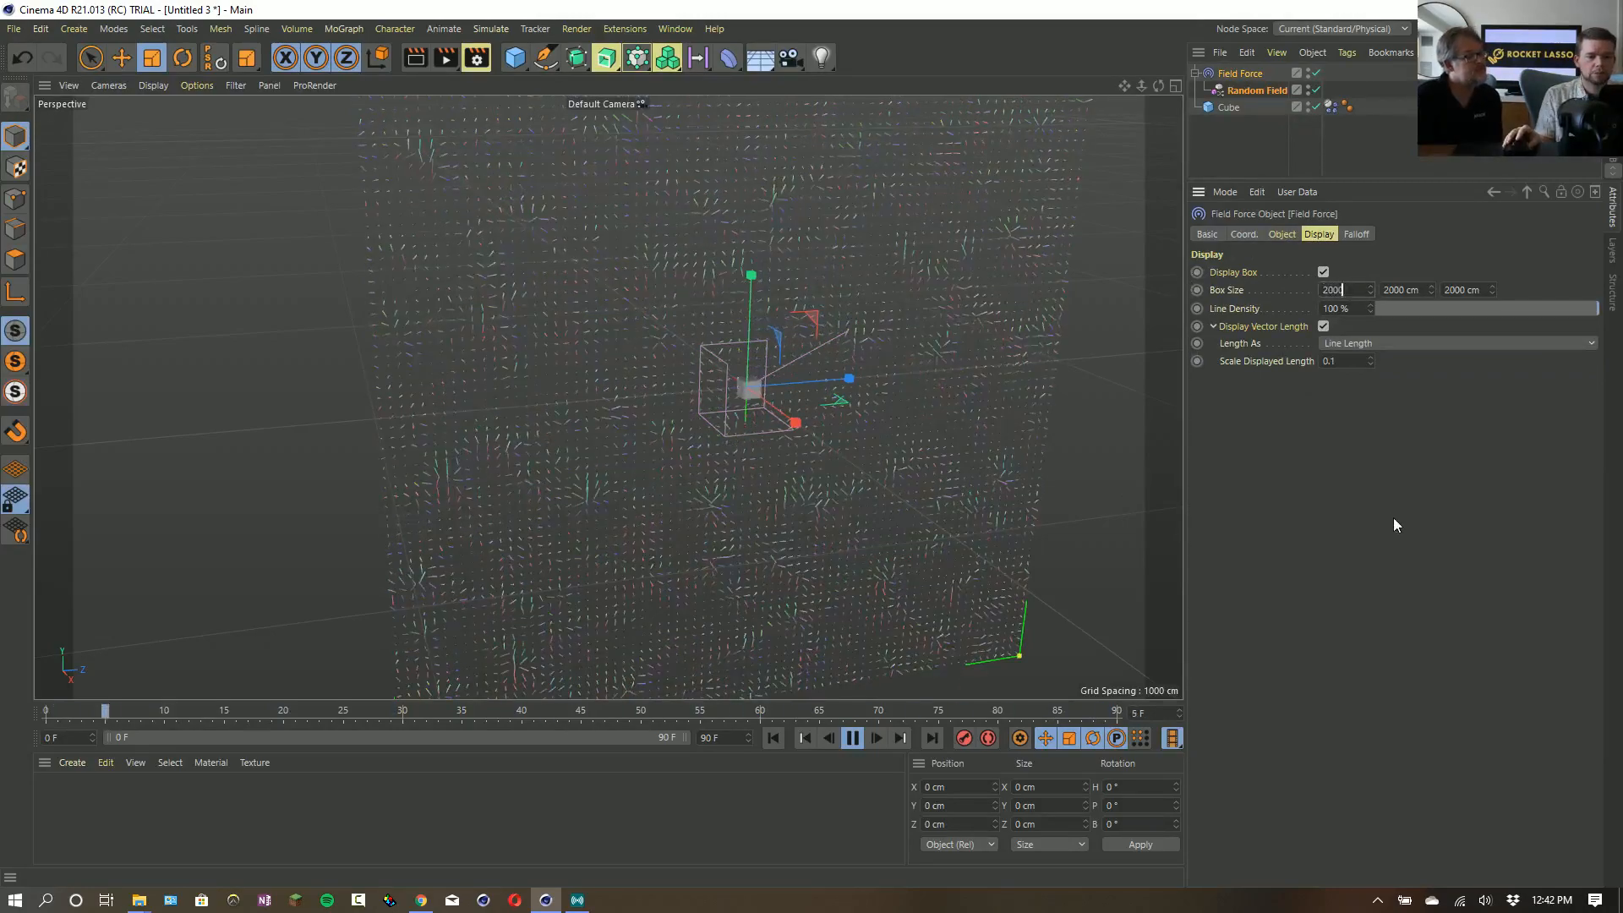
{"action": "key", "text": "Return"}
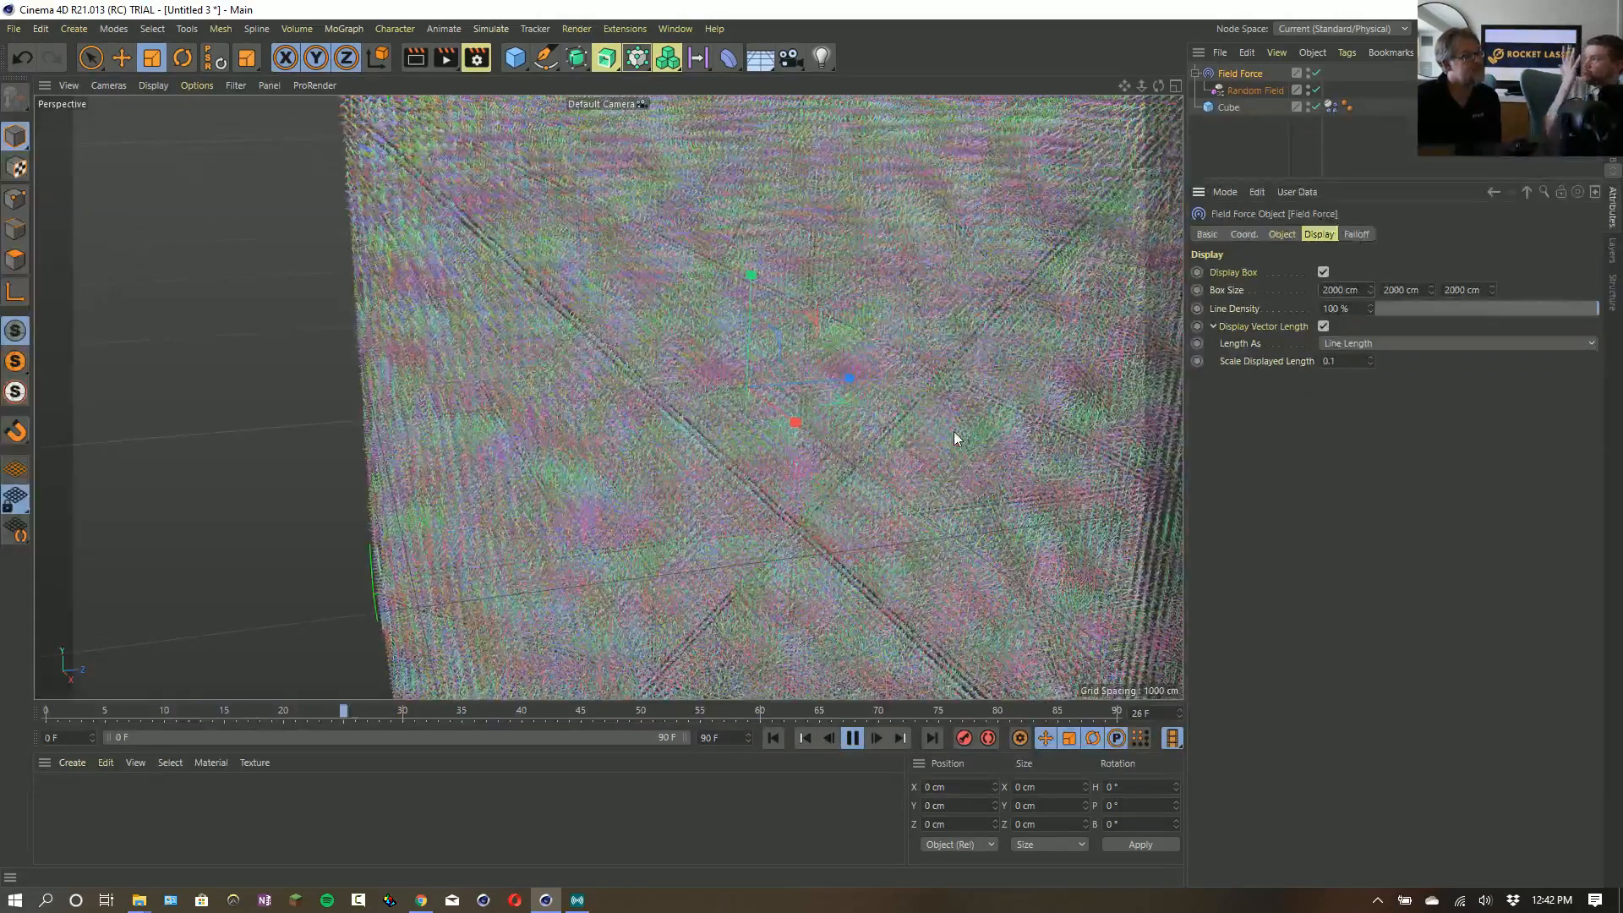
{"action": "left_click_drag", "start_coordinate": [614, 330], "coordinate": [668, 350], "text": "alt"}
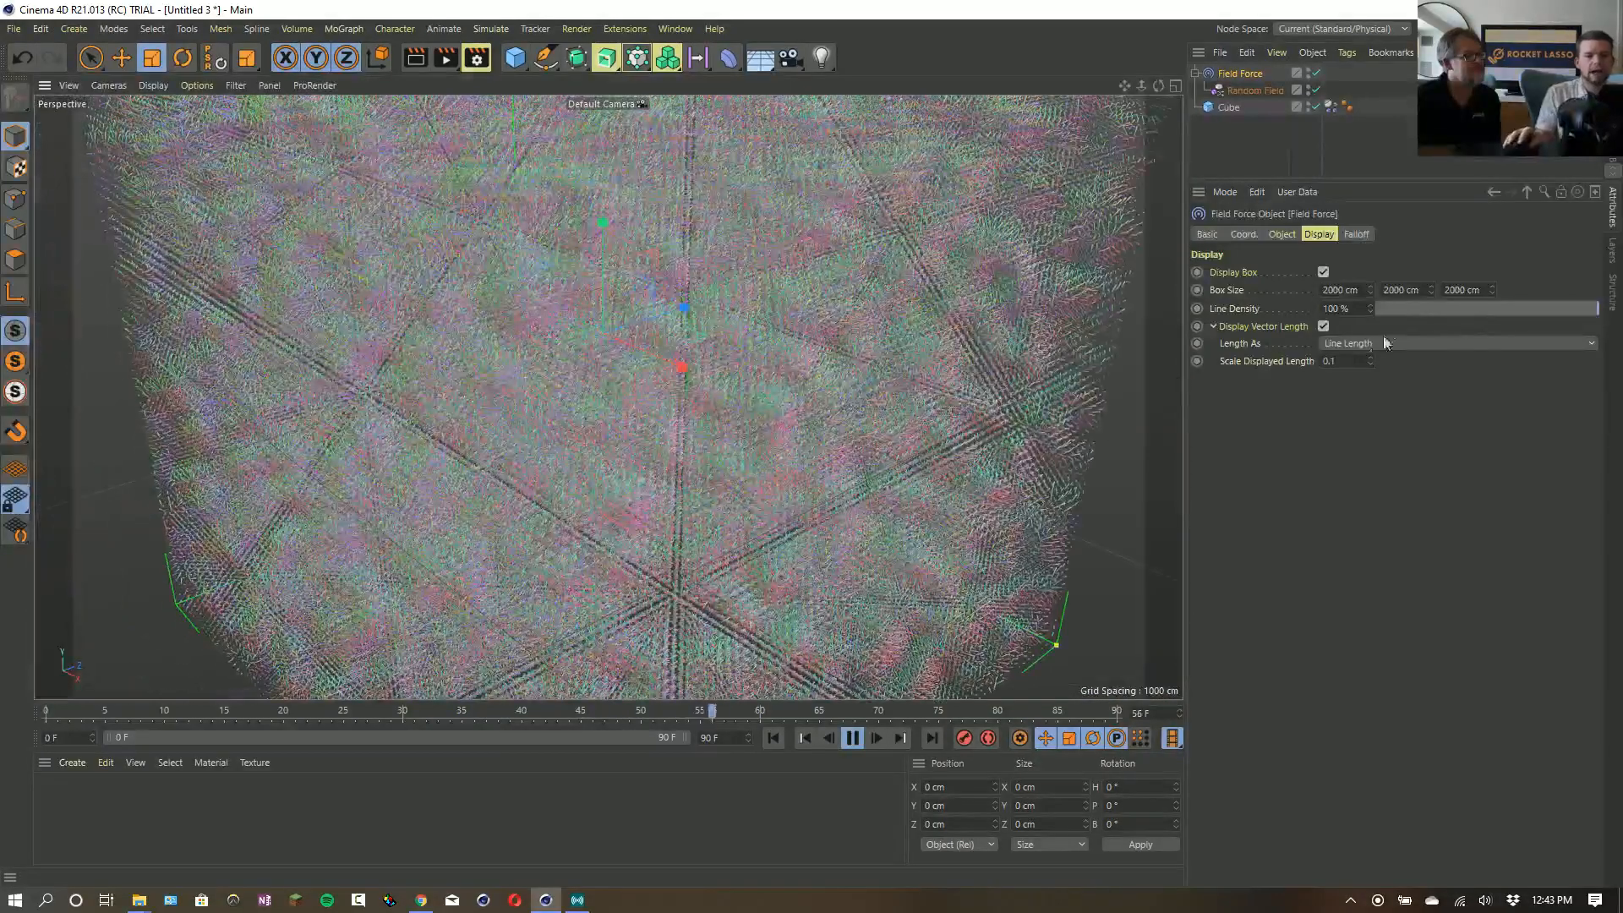
- Reduce the display box's X size to 1 cm, stop the playback, and return to the first frame
{"action": "double_click", "coordinate": [1343, 290]}
{"action": "type", "text": "1"}
{"action": "key", "text": "Return"}
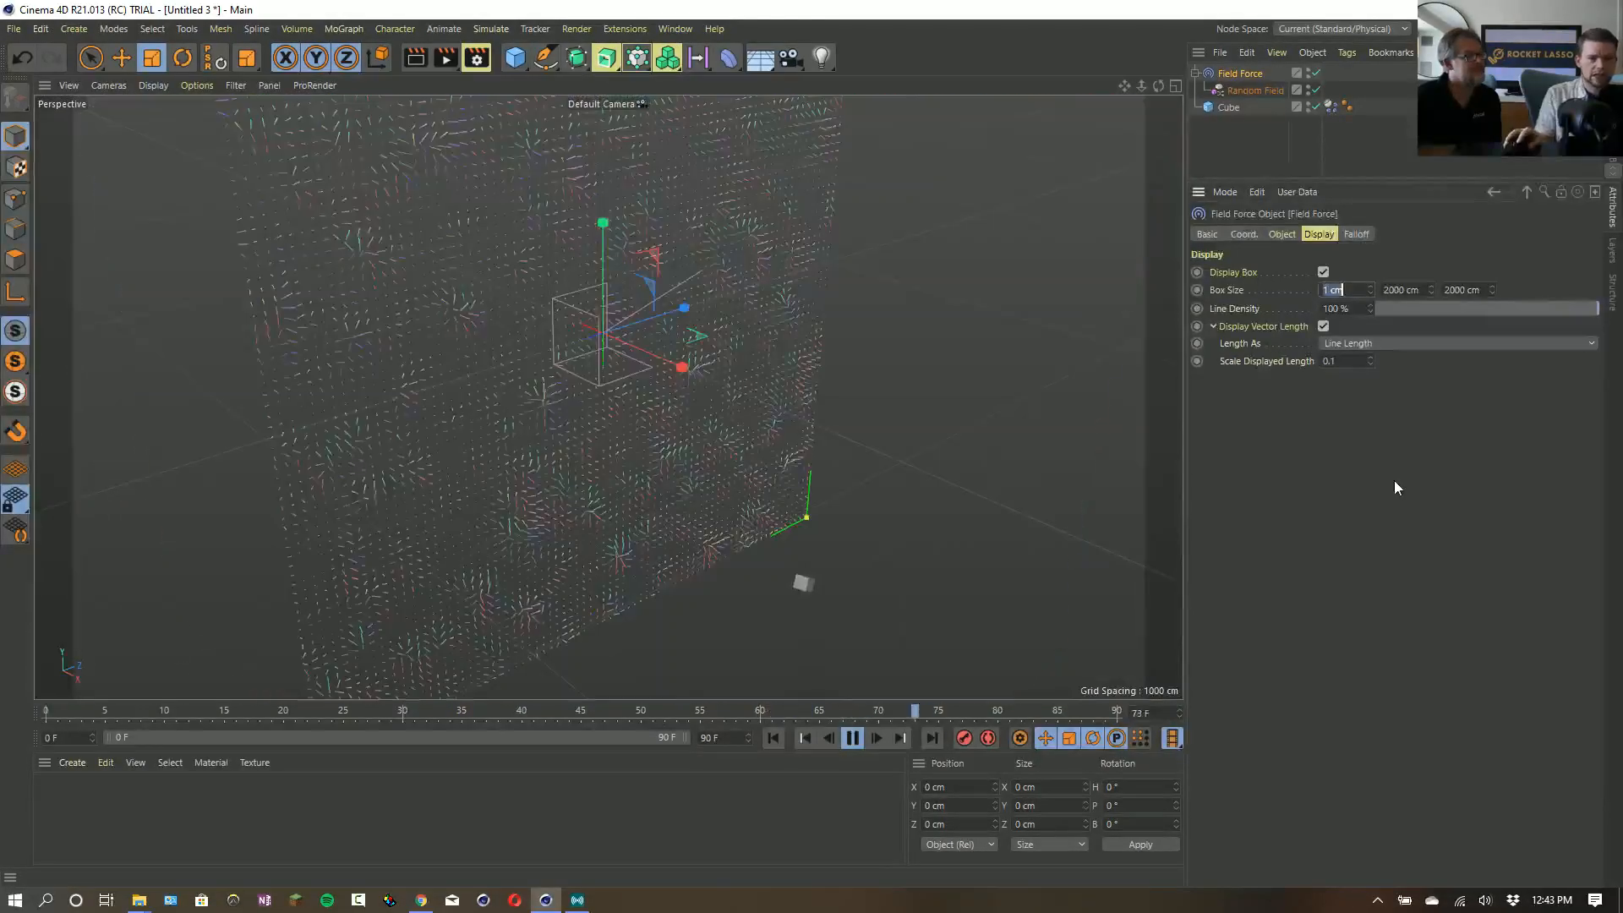
{"action": "left_click", "coordinate": [852, 740]}
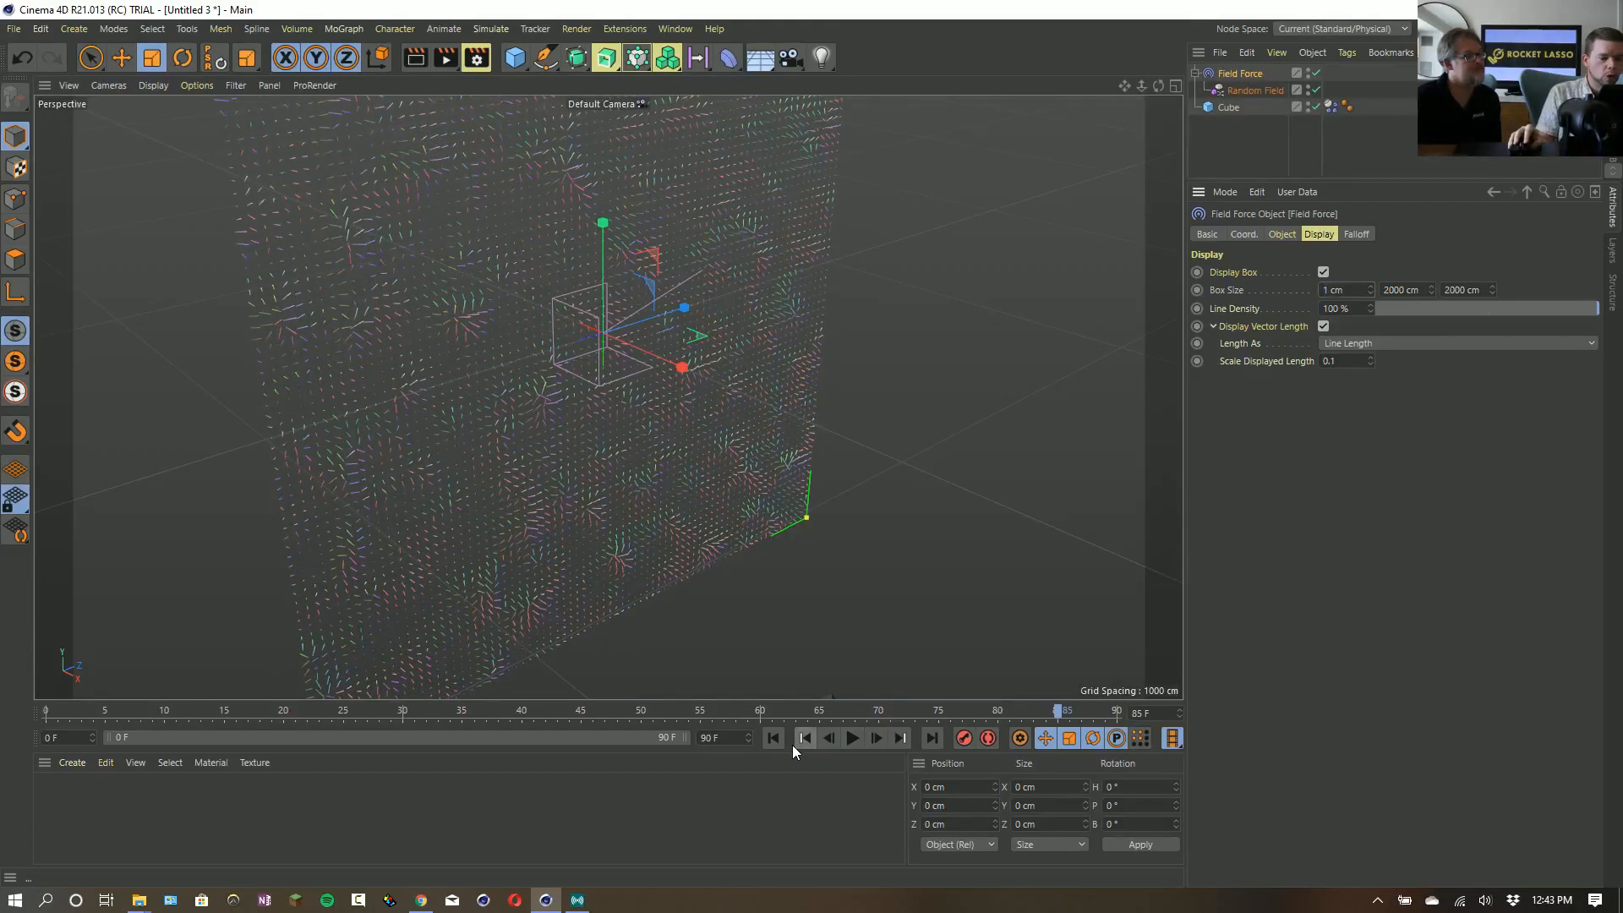
{"action": "left_click", "coordinate": [804, 738]}
{"action": "scroll", "coordinate": [550, 337], "scroll_direction": "up", "scroll_amount": 5}
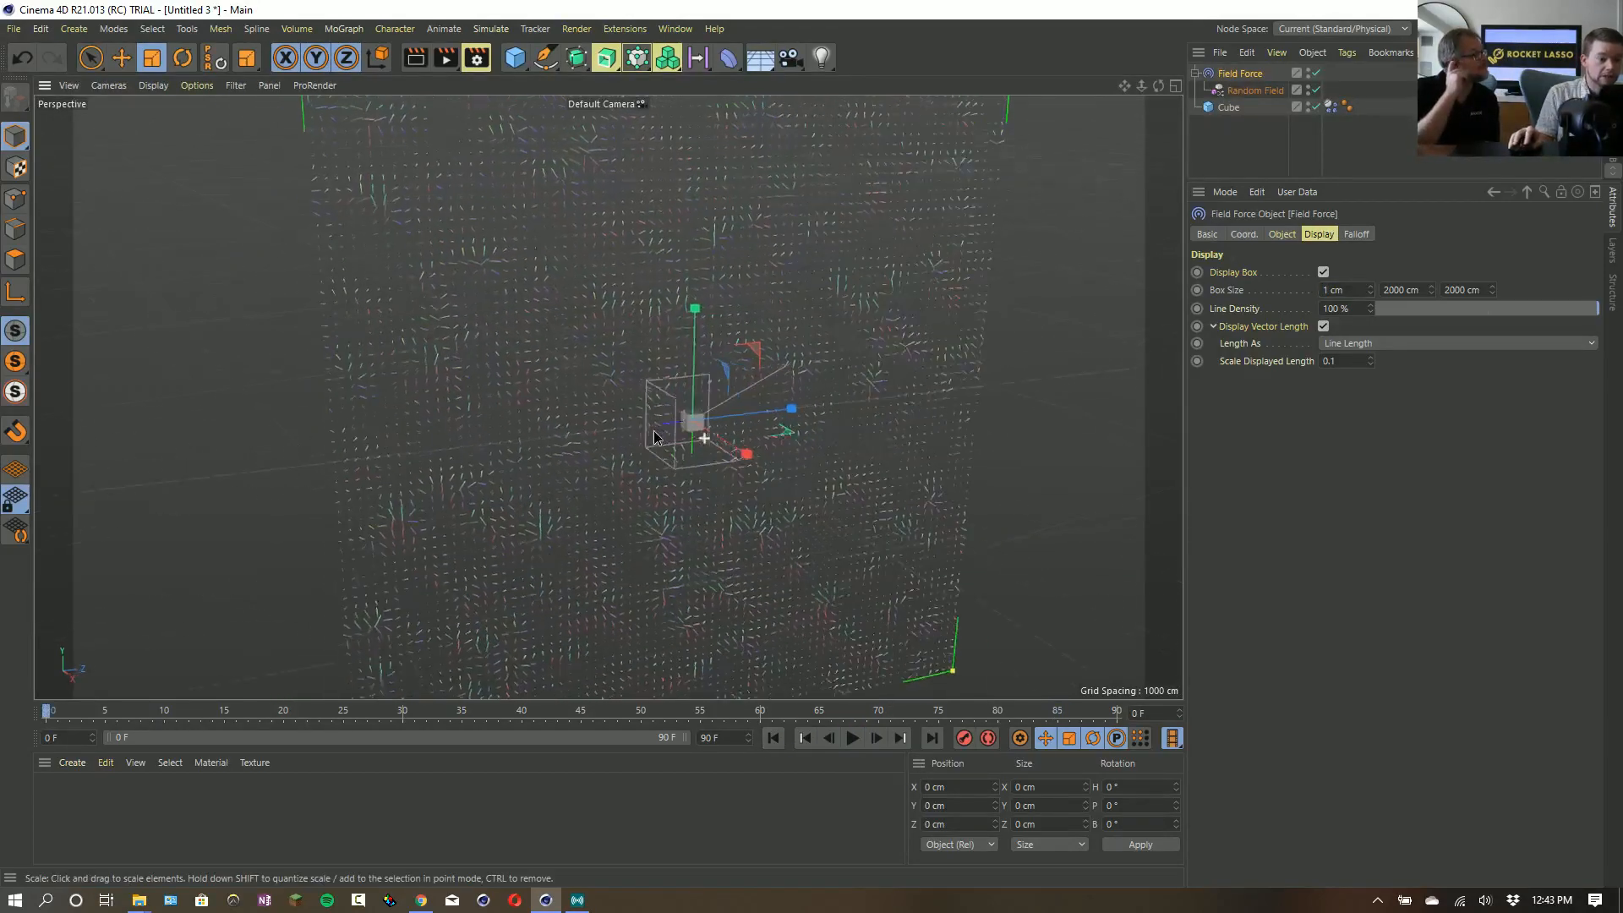
{"action": "scroll", "coordinate": [713, 486], "scroll_direction": "up", "scroll_amount": 3}
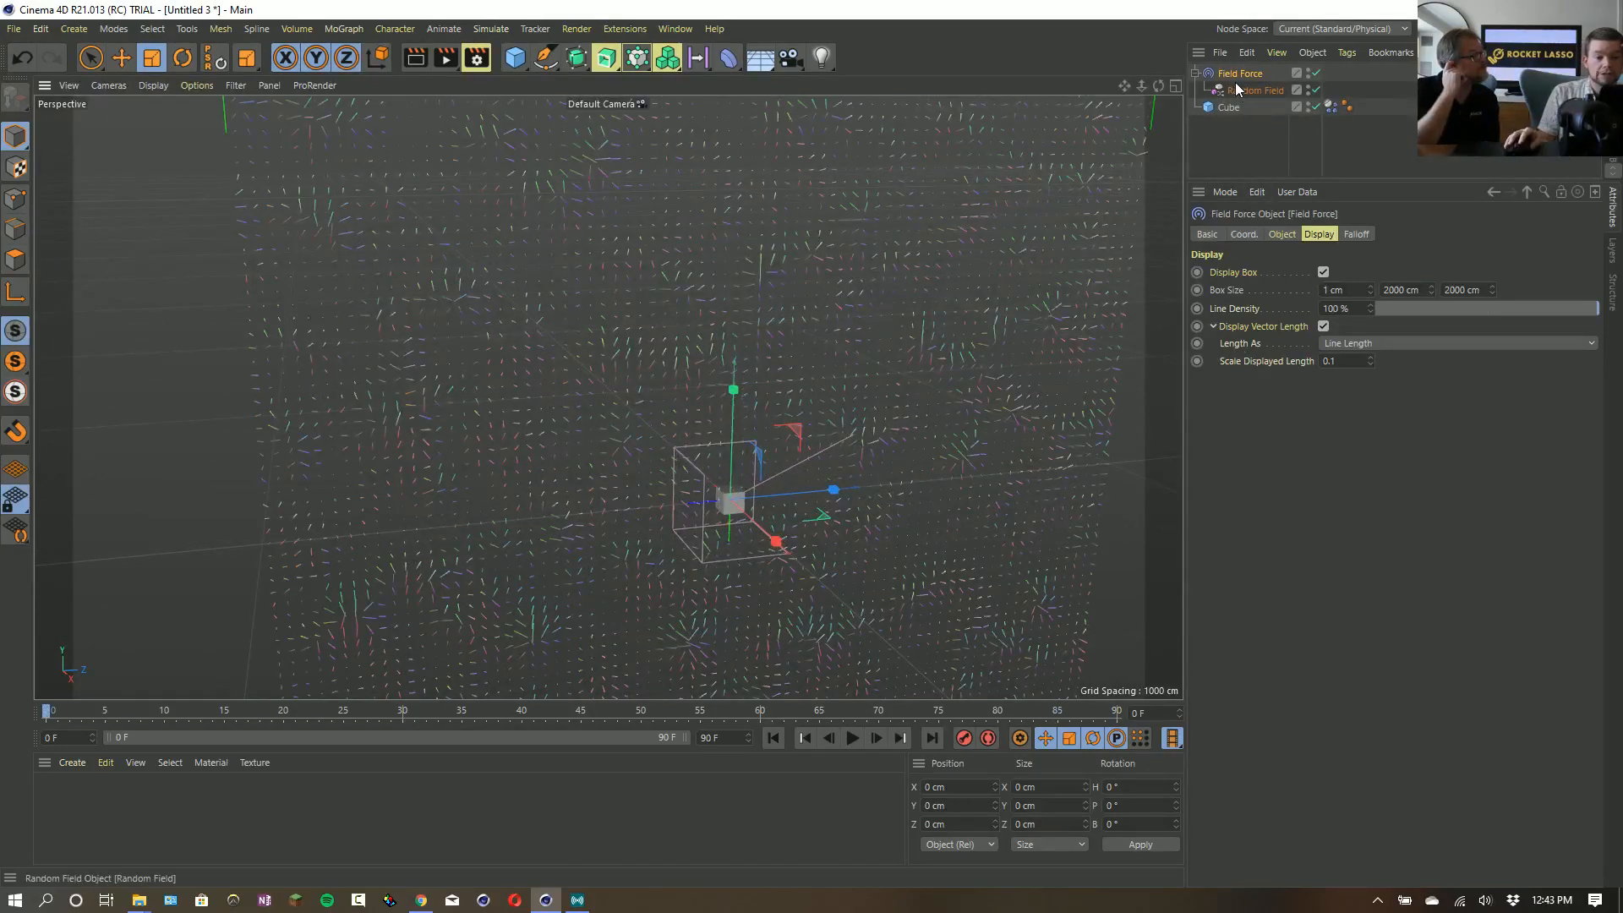
- Add a Solid layer beneath the Random Field in the Field Force and set its blending to Normal
{"action": "left_click", "coordinate": [1282, 234]}
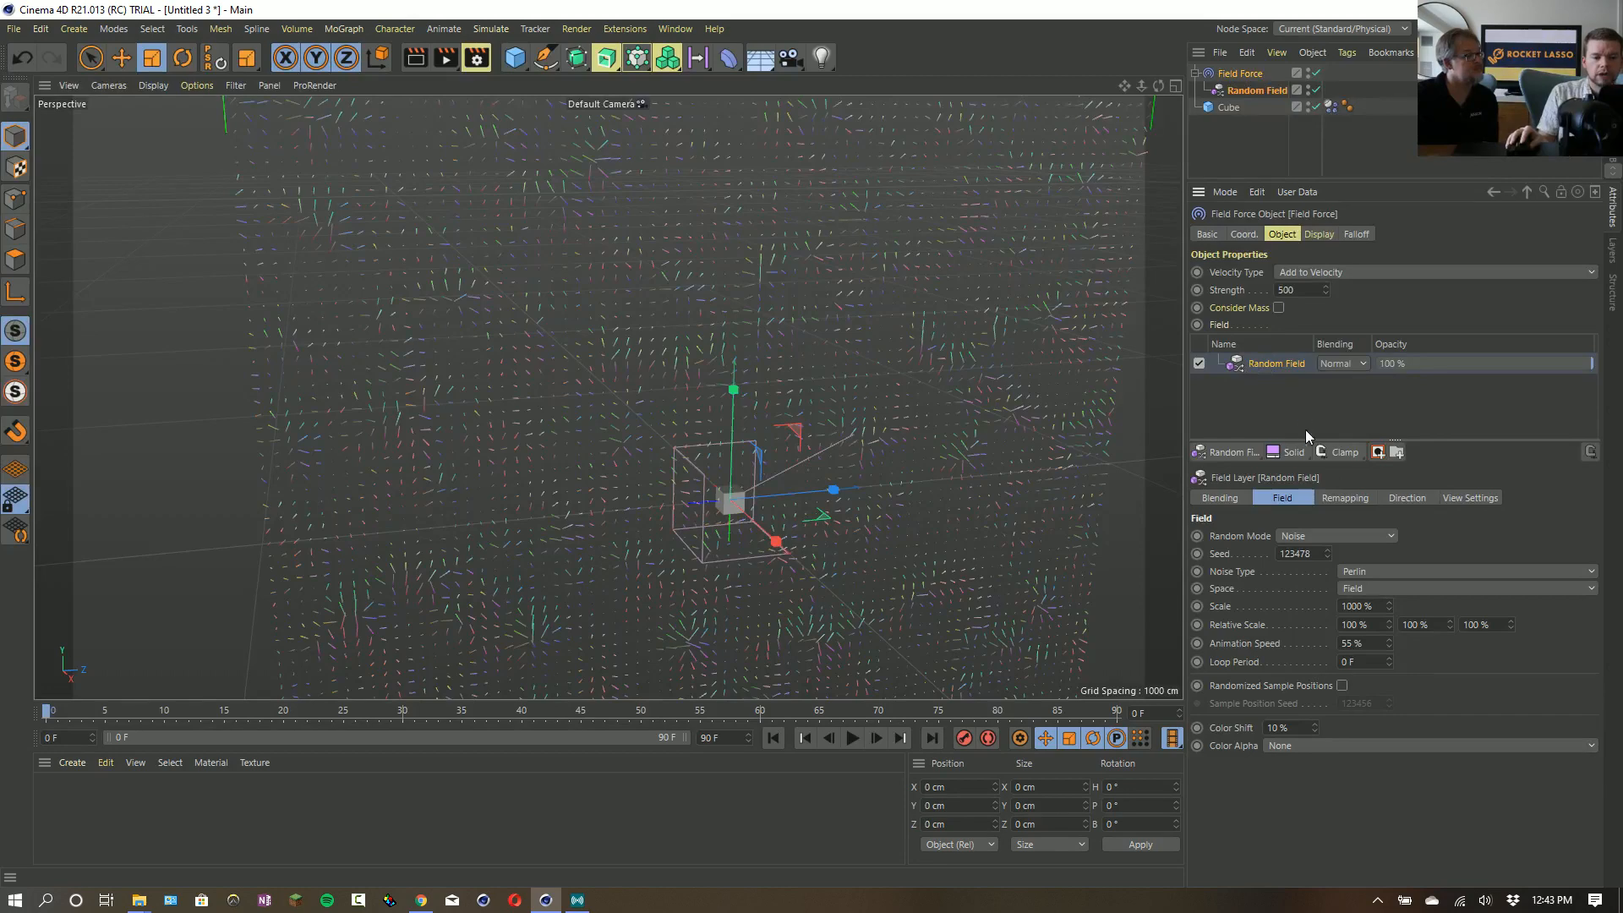
{"action": "left_click", "coordinate": [1290, 453]}
{"action": "left_click_drag", "start_coordinate": [1256, 364], "coordinate": [1261, 392]}
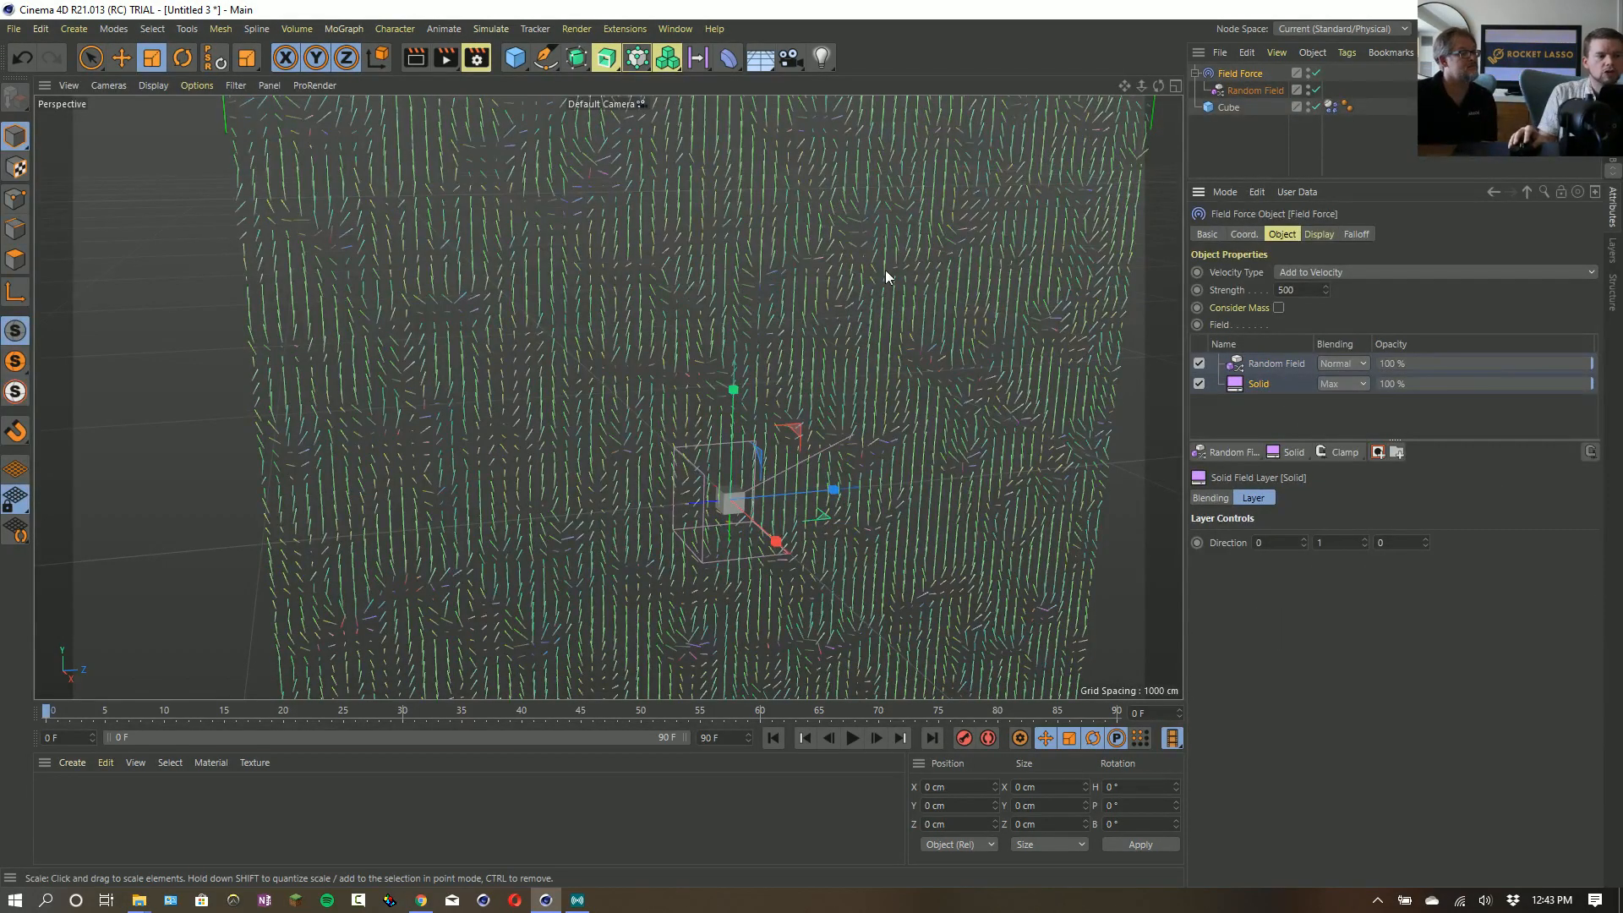
{"action": "left_click", "coordinate": [1325, 379]}
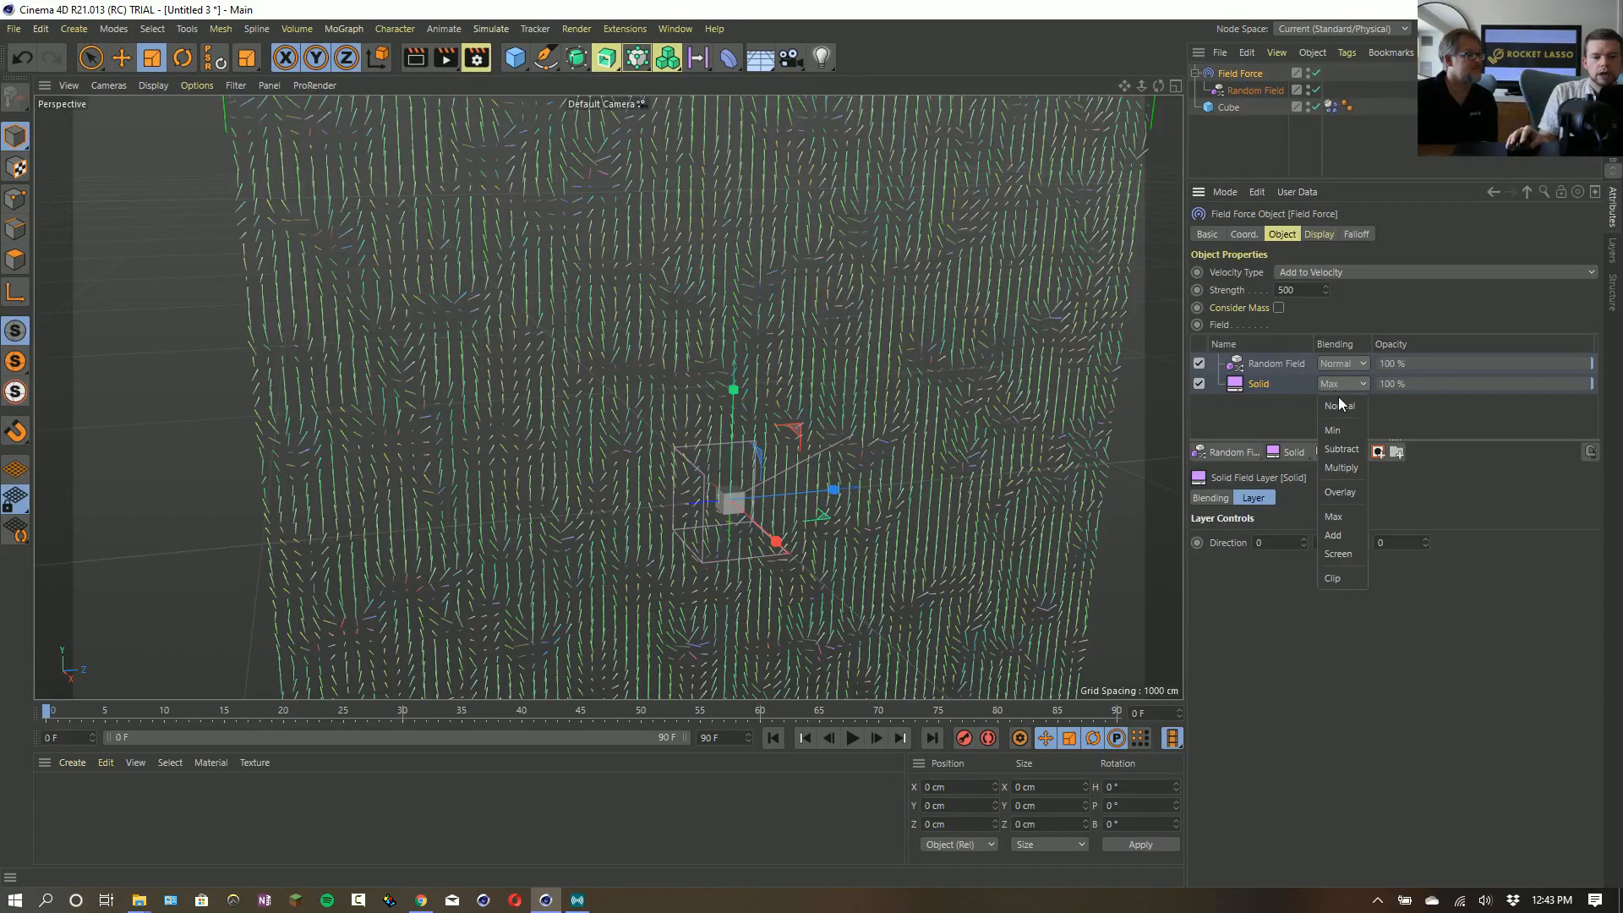
{"action": "left_click", "coordinate": [1337, 397]}
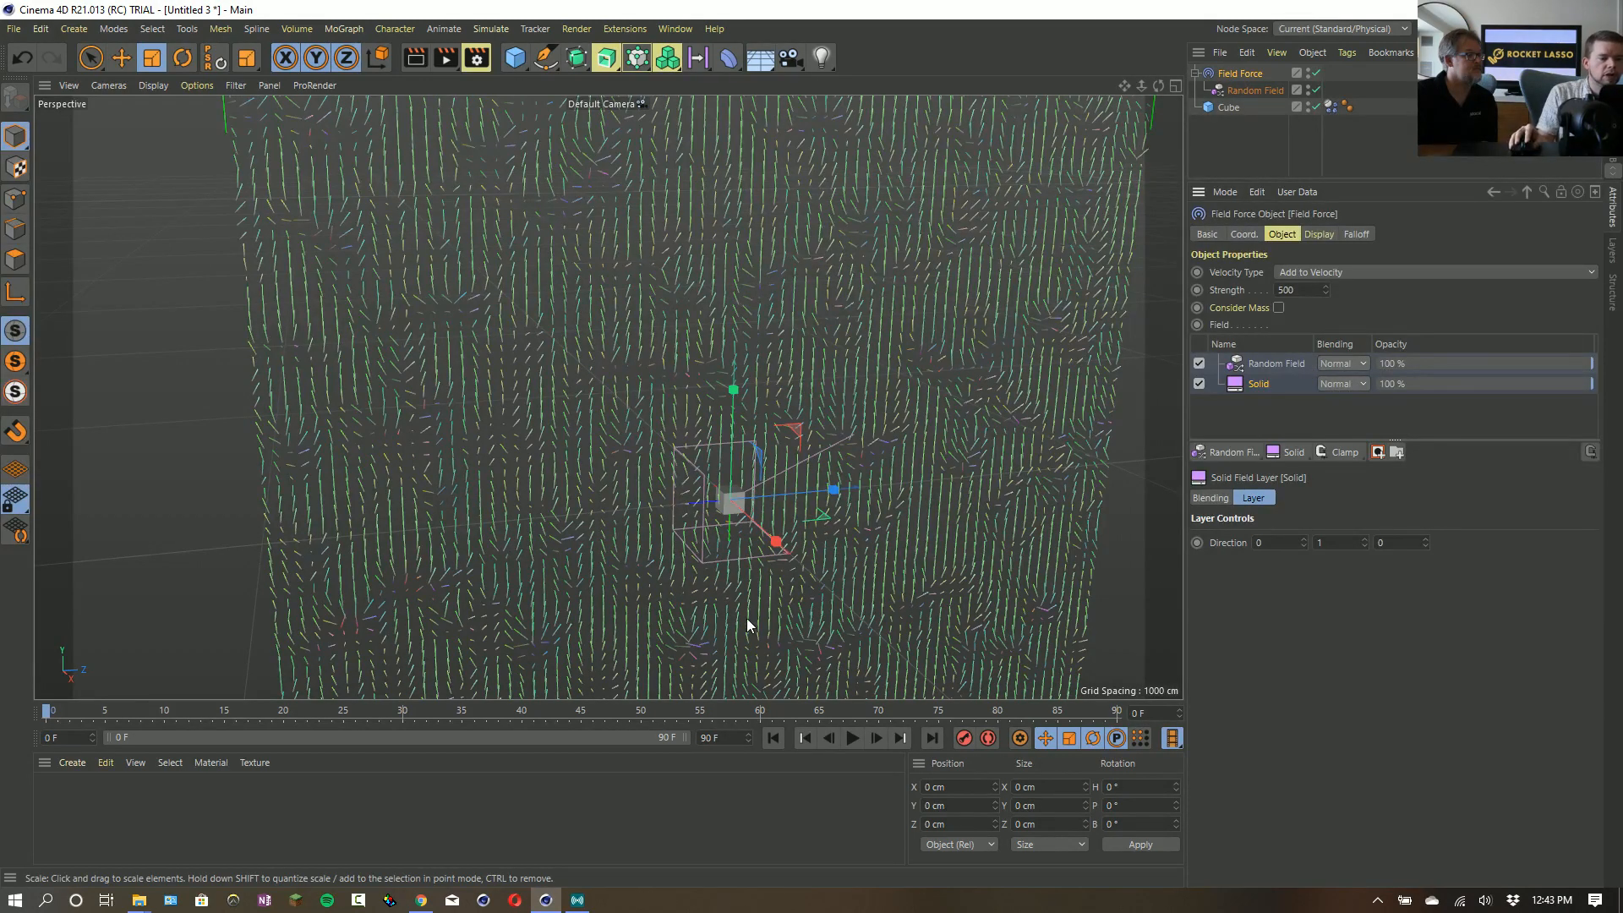
- Play the simulation, lower the Field Force's strength to 50, and replay it from the start
{"action": "left_click", "coordinate": [858, 738]}
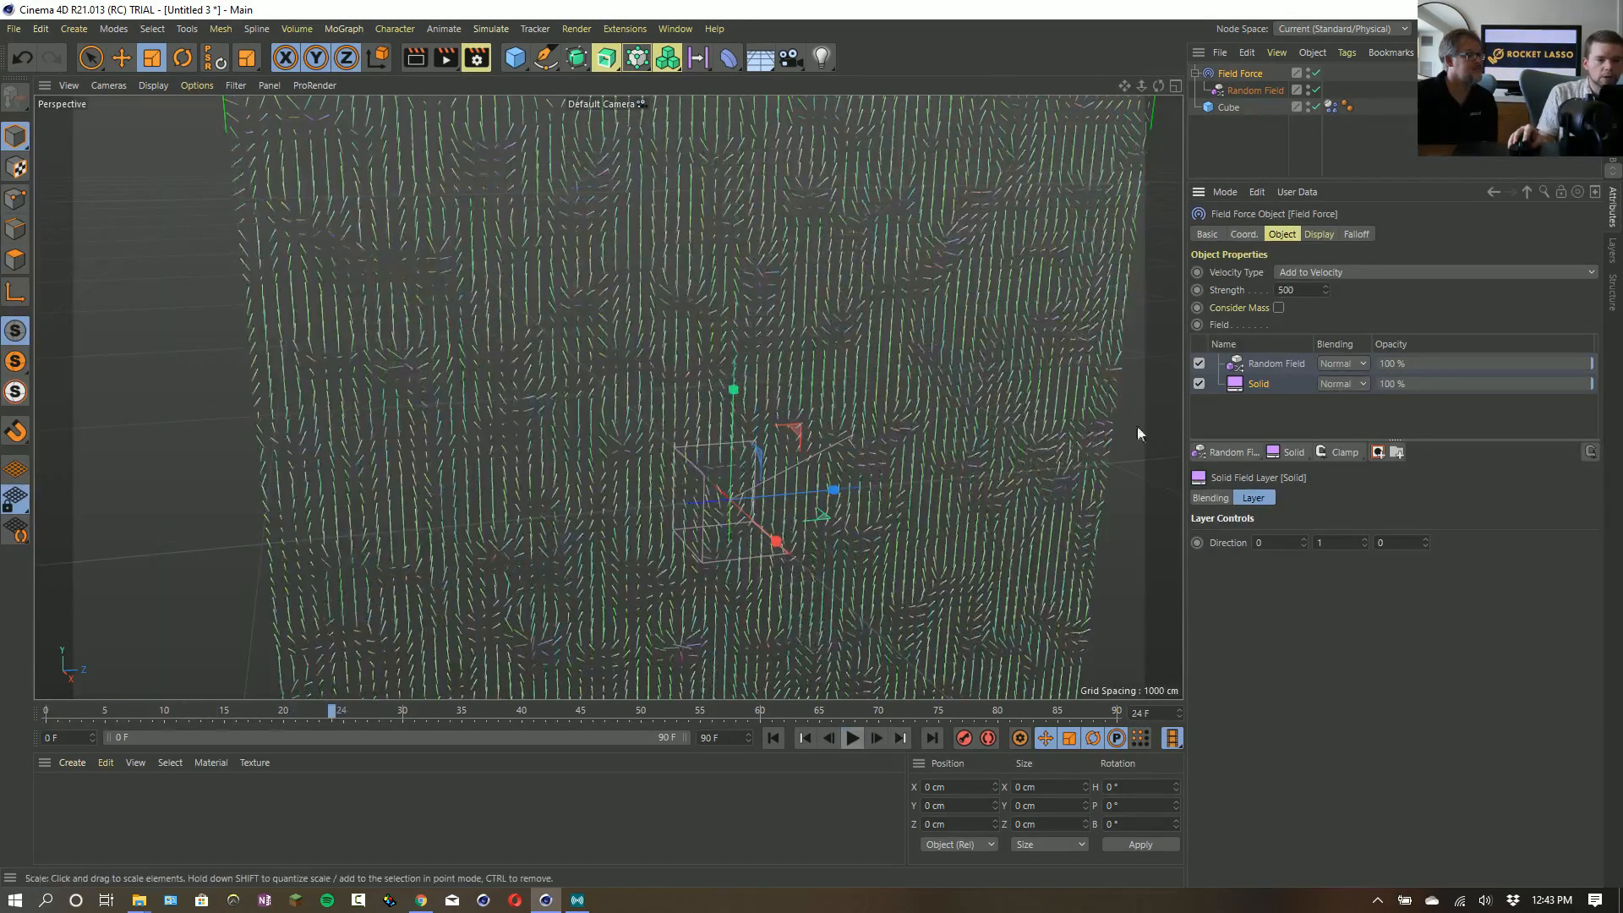
{"action": "left_click", "coordinate": [1310, 291]}
{"action": "key", "text": "BackSpace"}
{"action": "key", "text": "Return"}
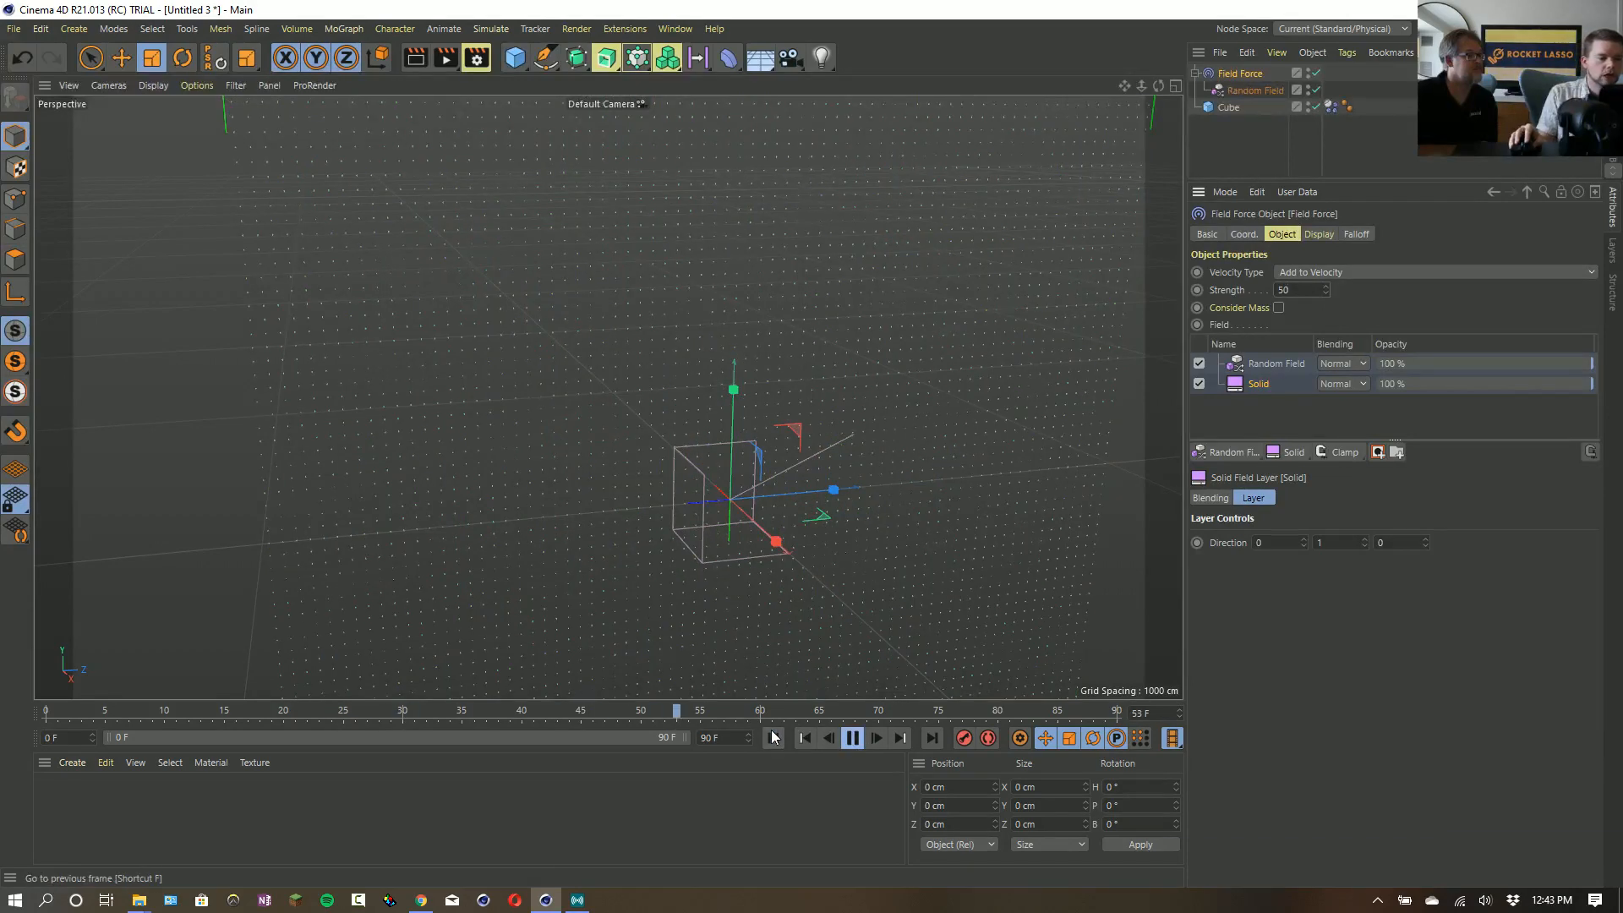
{"action": "left_click", "coordinate": [772, 738]}
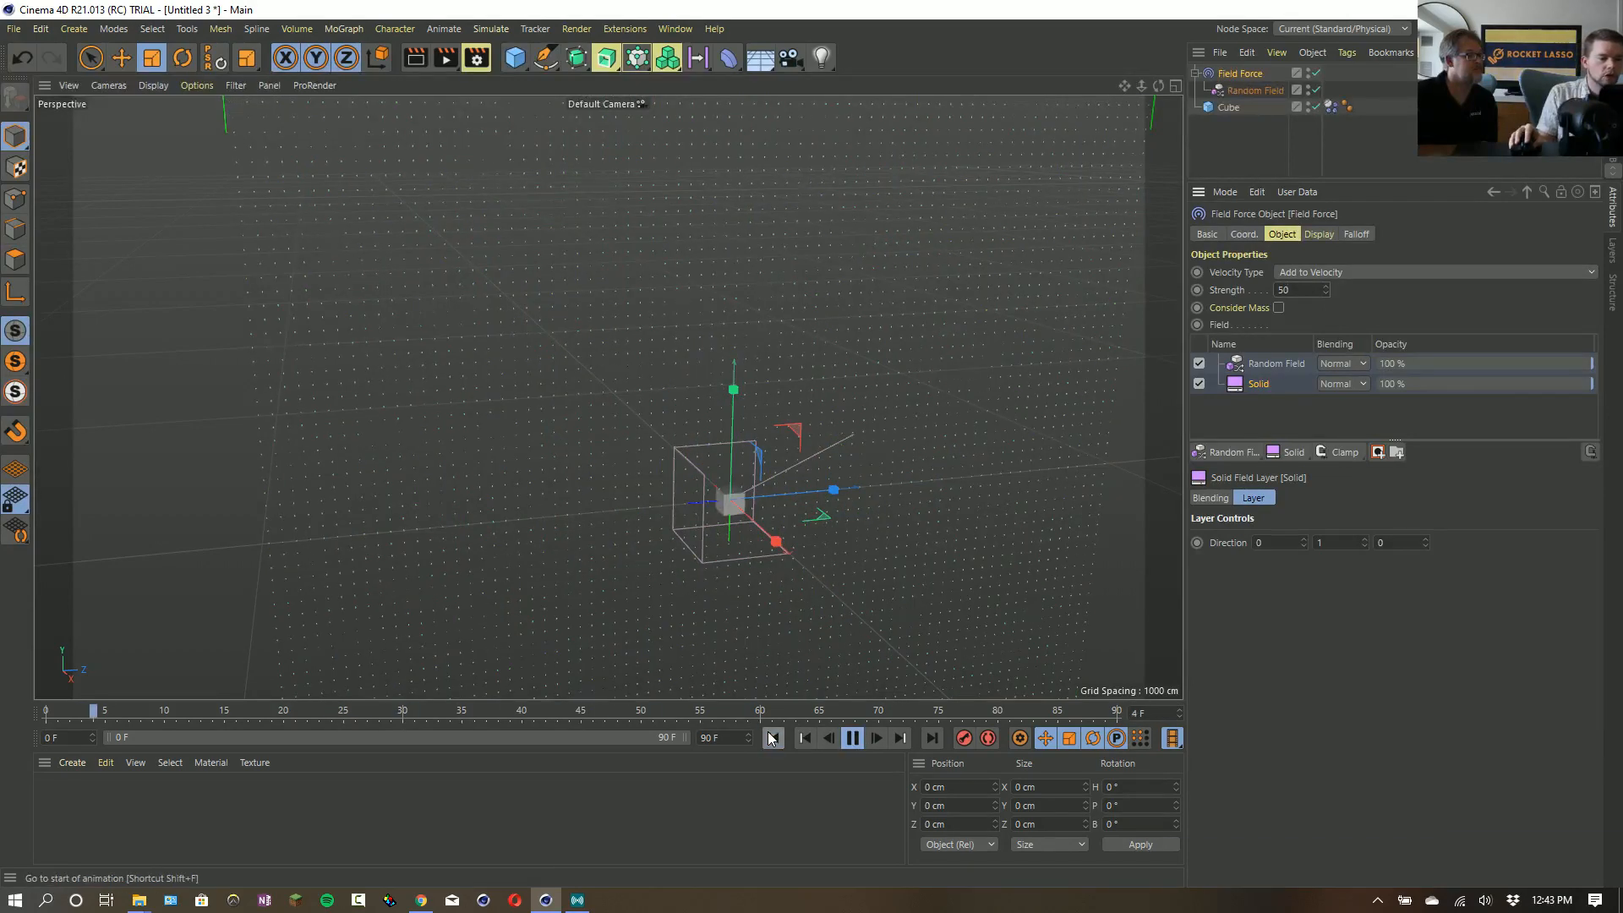
- Set the Field Force's velocity type to Set Absolute Velocity and its strength to 500
{"action": "left_click", "coordinate": [1318, 272]}
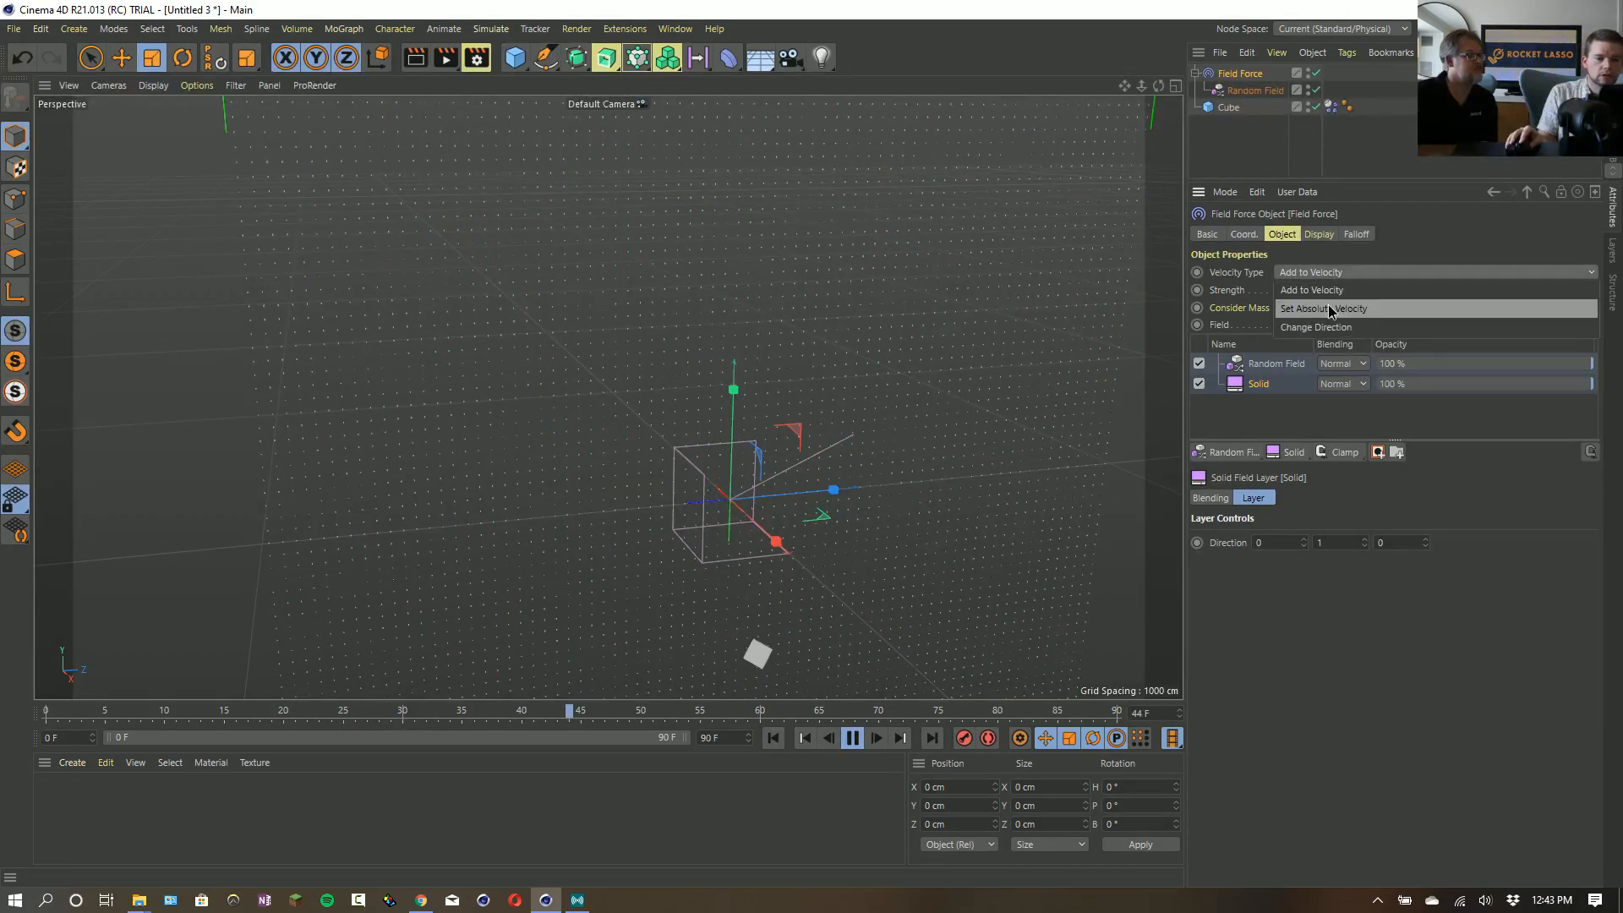
{"action": "left_click", "coordinate": [1330, 309]}
{"action": "left_click", "coordinate": [1302, 289]}
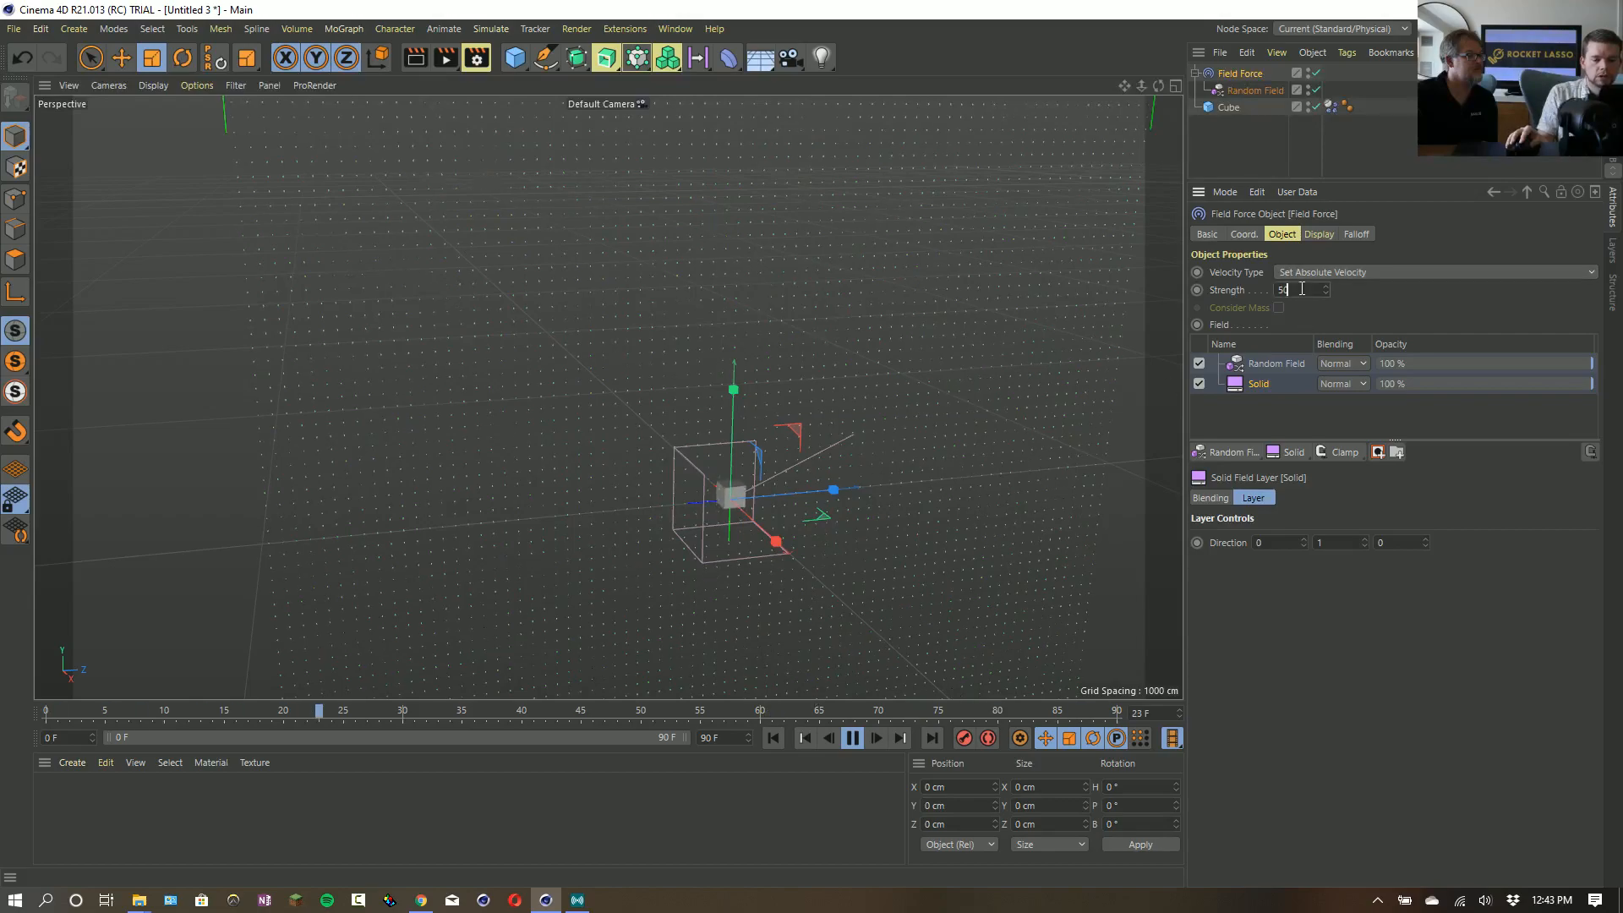
{"action": "type", "text": "0"}
{"action": "key", "text": "Return"}
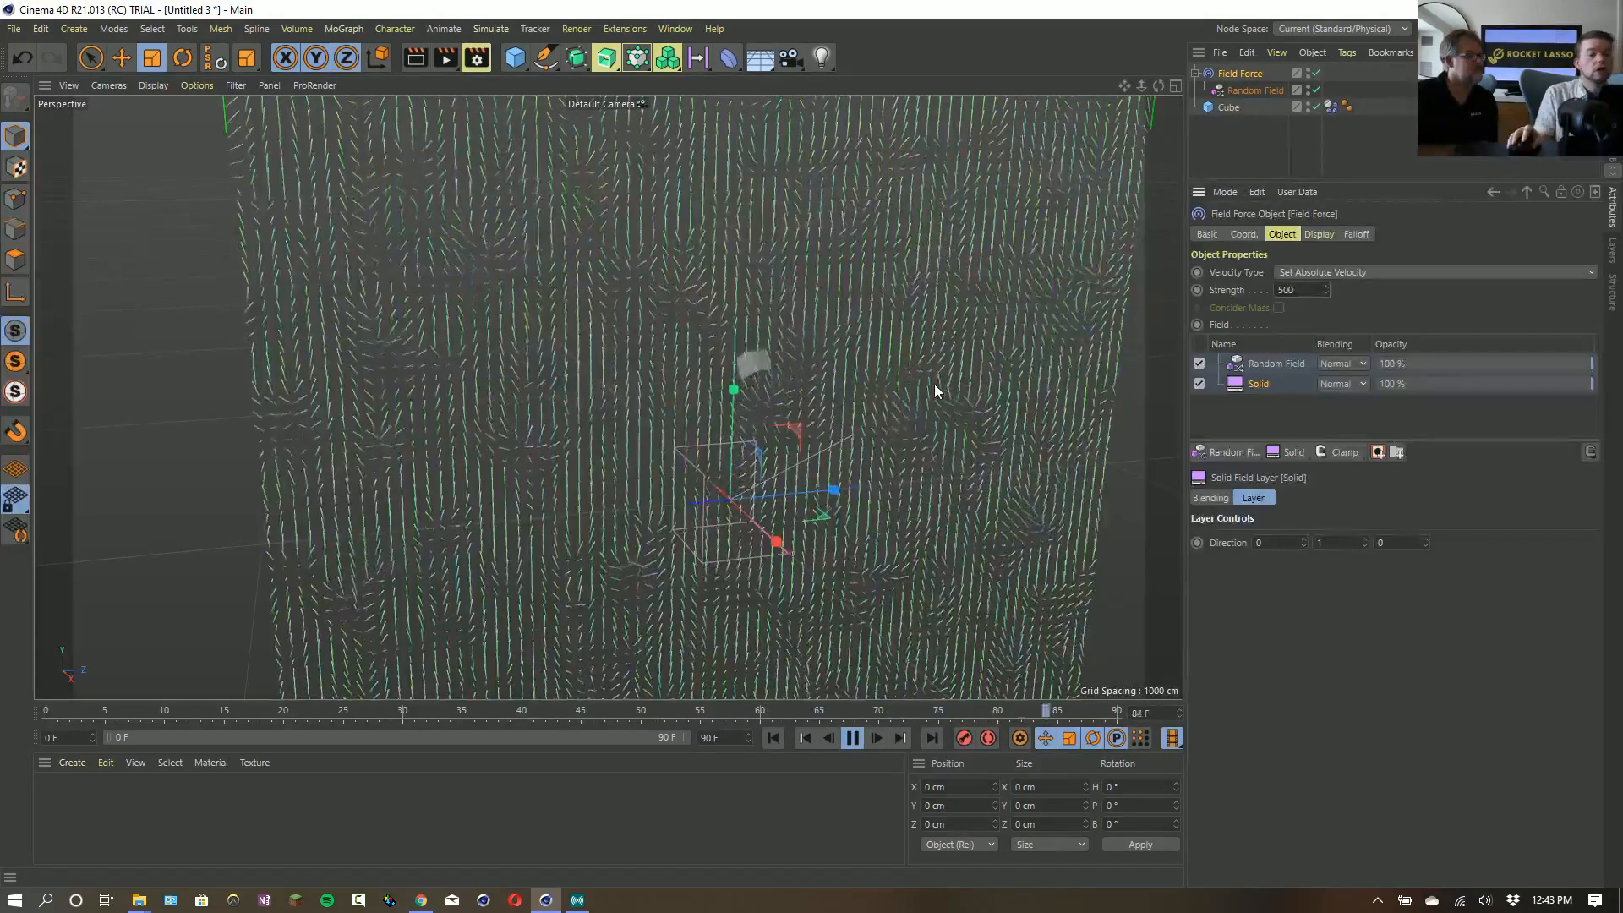
- Extend the project's end to frame 999
{"action": "left_click", "coordinate": [730, 742]}
{"action": "type", "text": "999"}
{"action": "key", "text": "Return"}
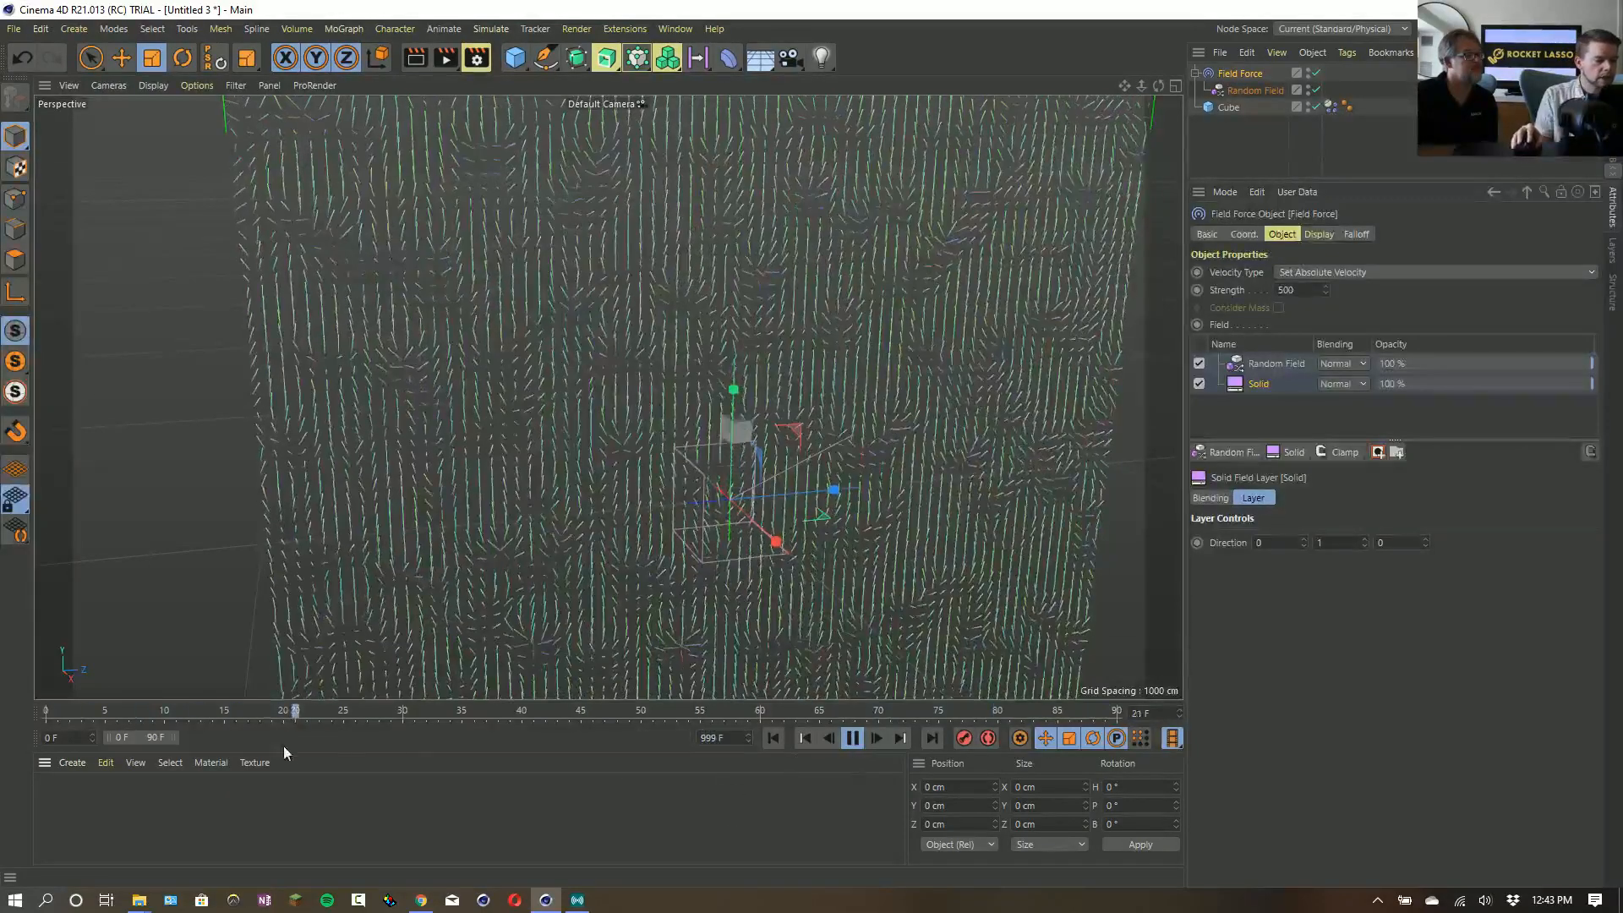
- Extend the timeline's preview range to frame 999 while the simulation plays
{"action": "left_click_drag", "start_coordinate": [177, 737], "coordinate": [690, 737]}
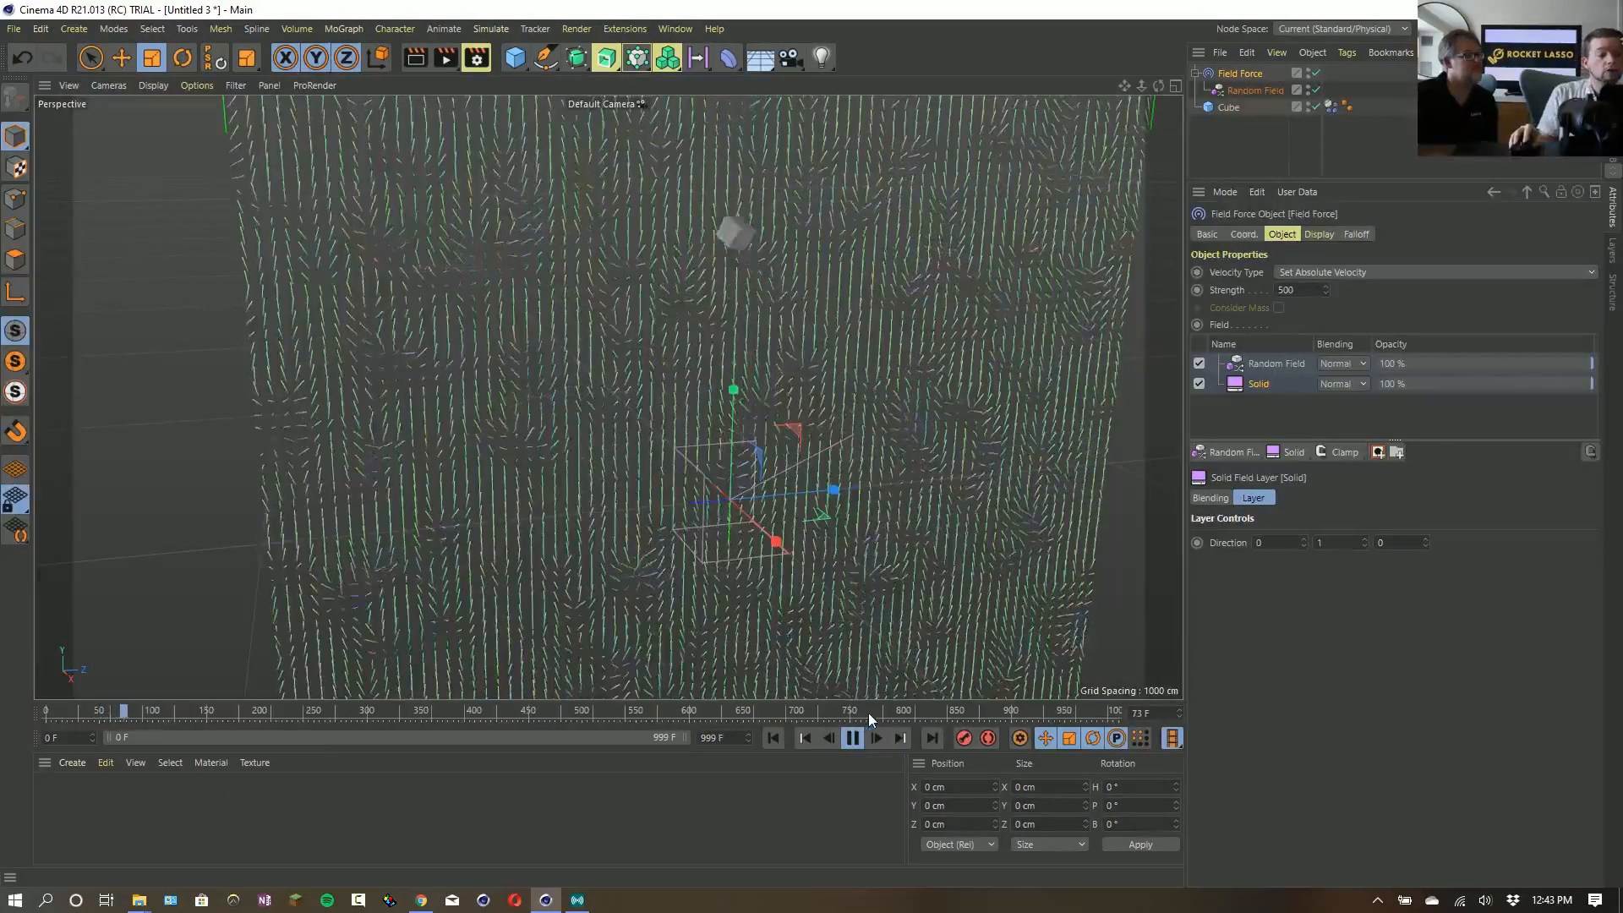
{"action": "left_click_drag", "start_coordinate": [1128, 83], "coordinate": [1109, 185]}
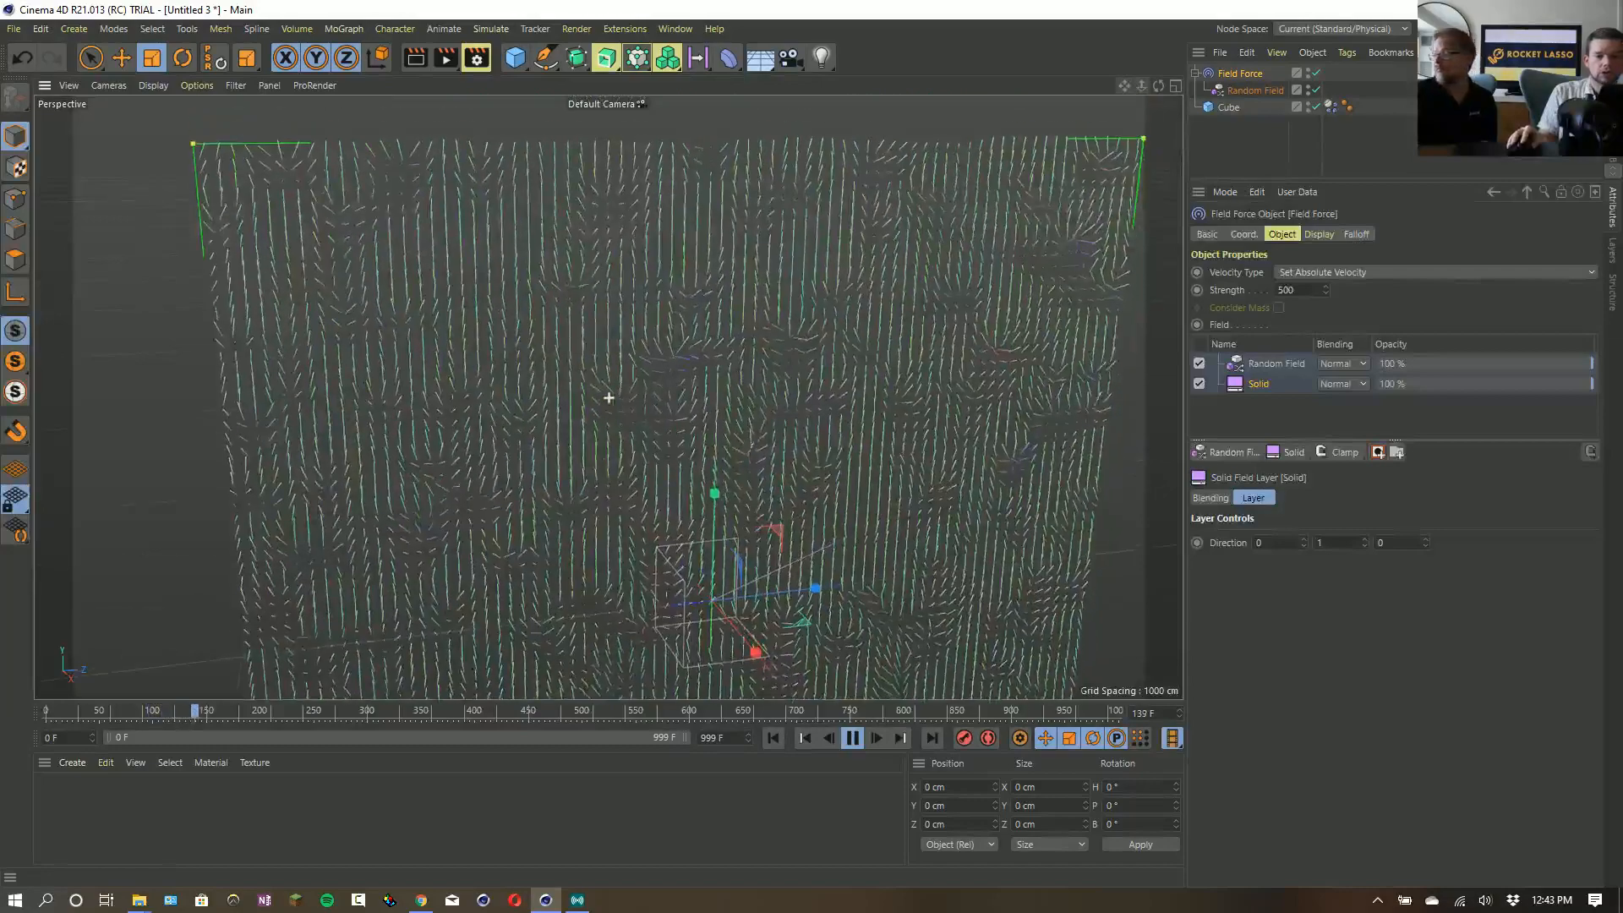
- Add a mask to the Random Field layer and create a Spherical Field in the Field Force
{"action": "left_click", "coordinate": [1268, 365]}
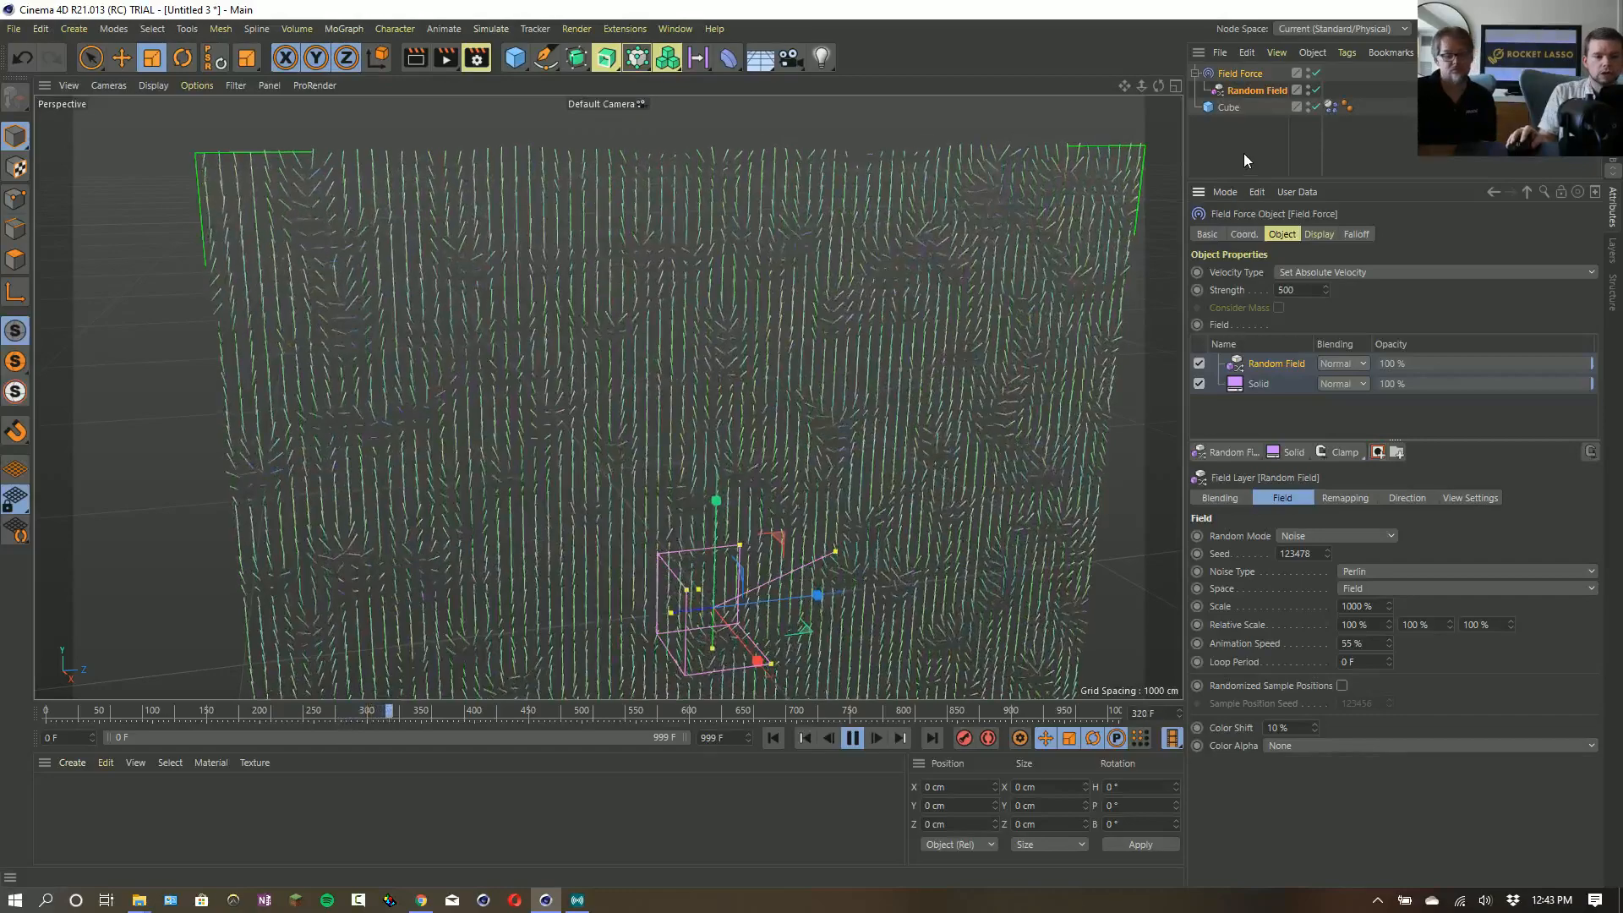
{"action": "left_click", "coordinate": [1376, 452]}
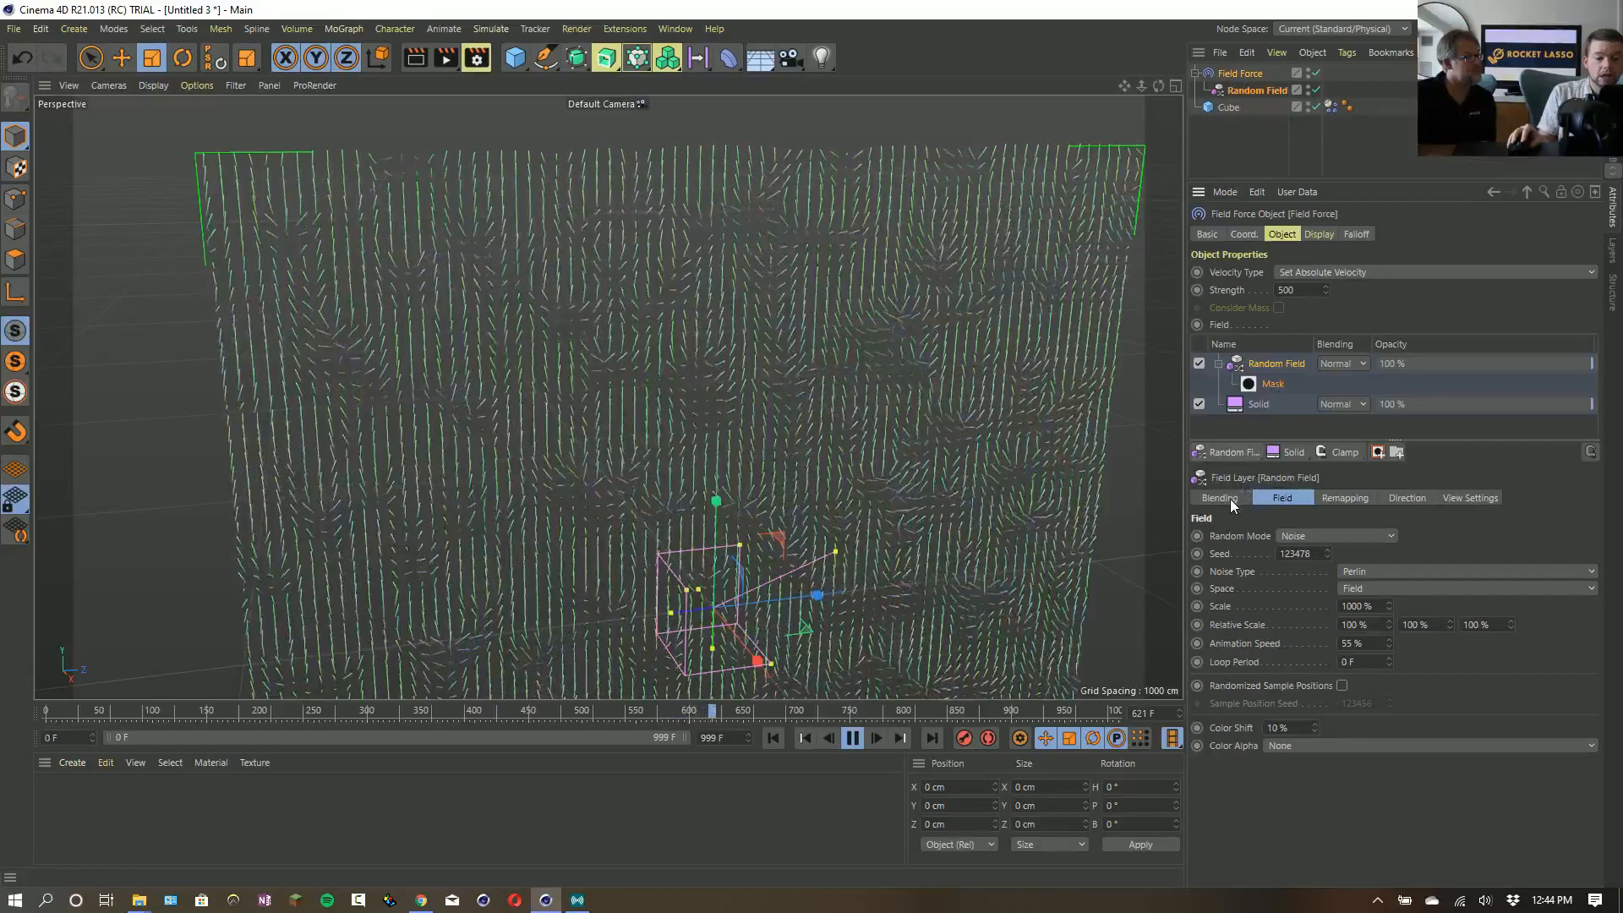
{"action": "left_click", "coordinate": [1234, 453]}
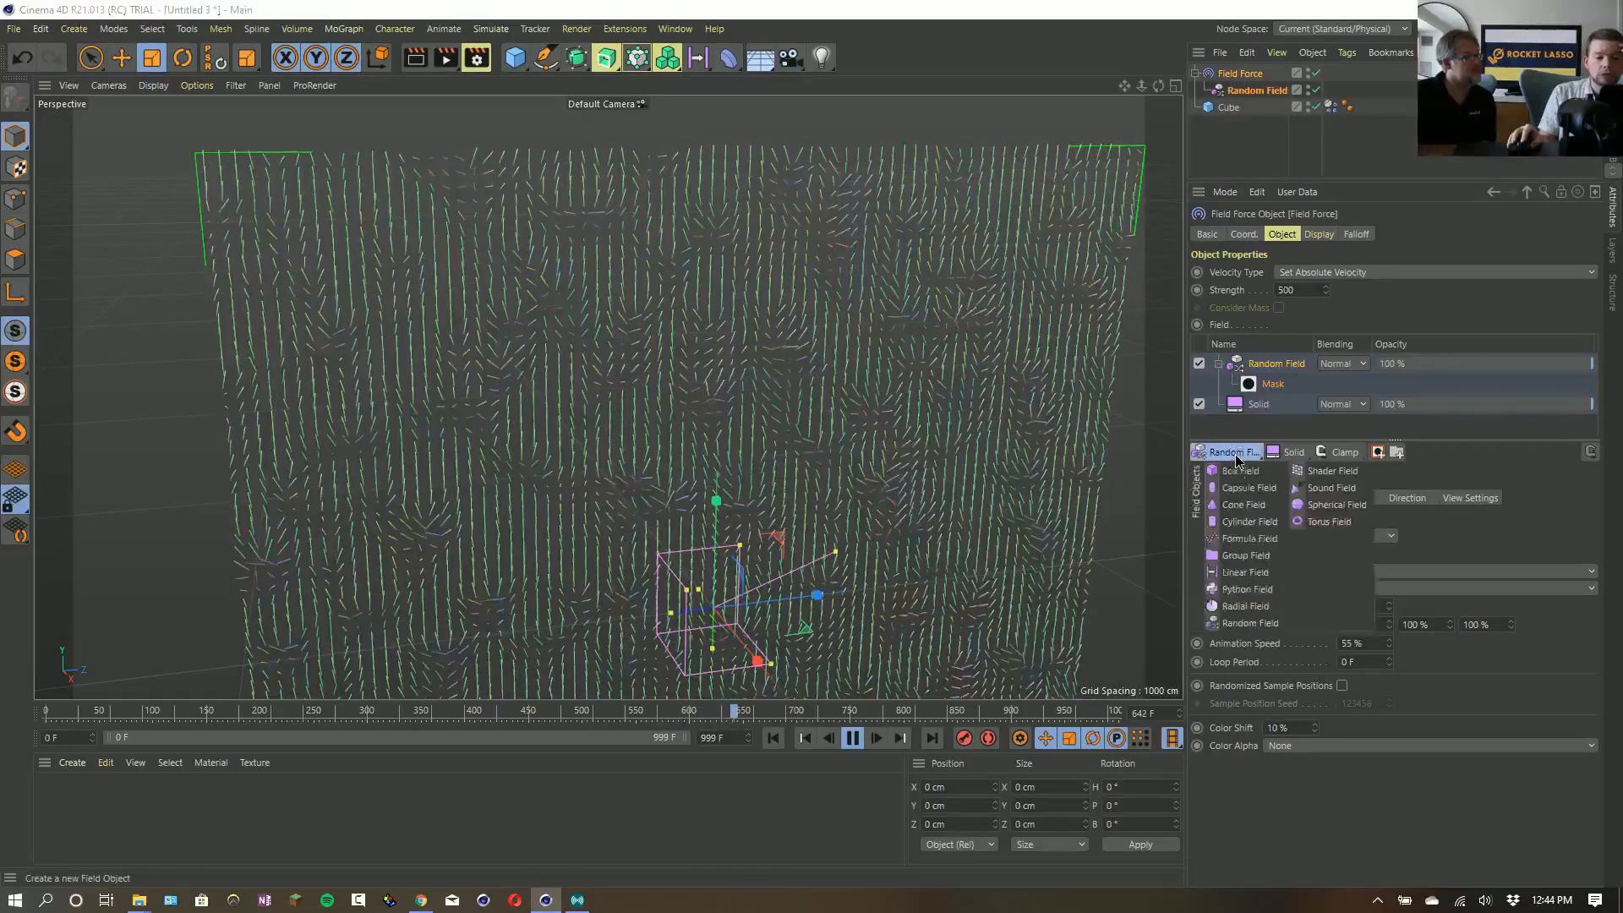
{"action": "left_click", "coordinate": [1336, 505]}
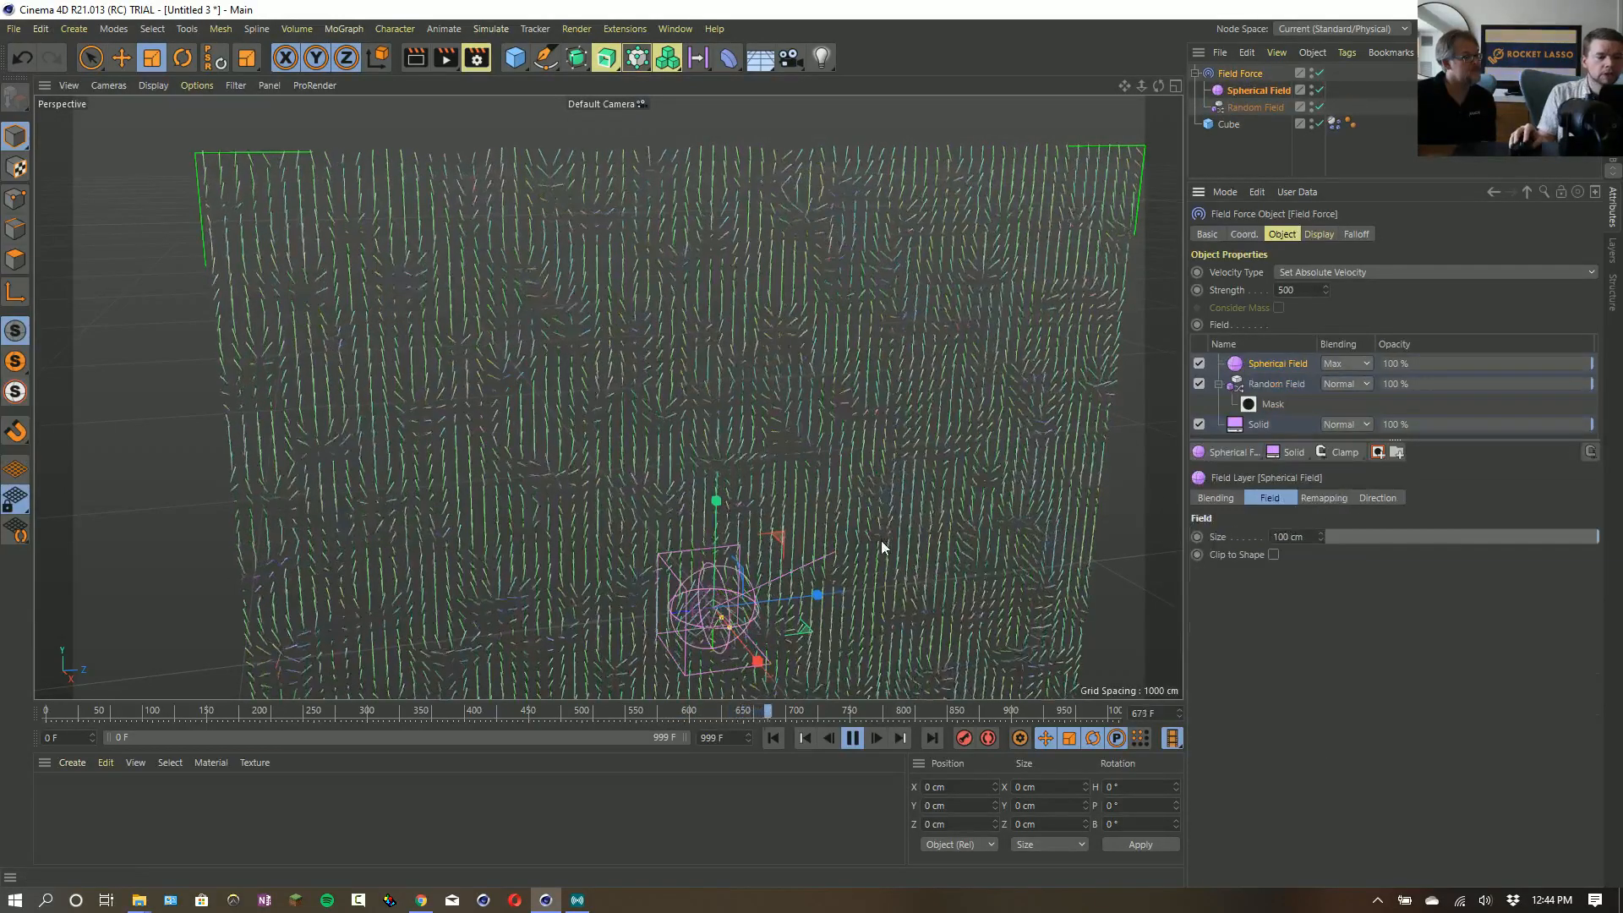
- Enlarge the Spherical Field to about 629 cm and move it to about X 3, Y 79, Z 89 cm
{"action": "left_click_drag", "start_coordinate": [680, 498], "coordinate": [744, 477]}
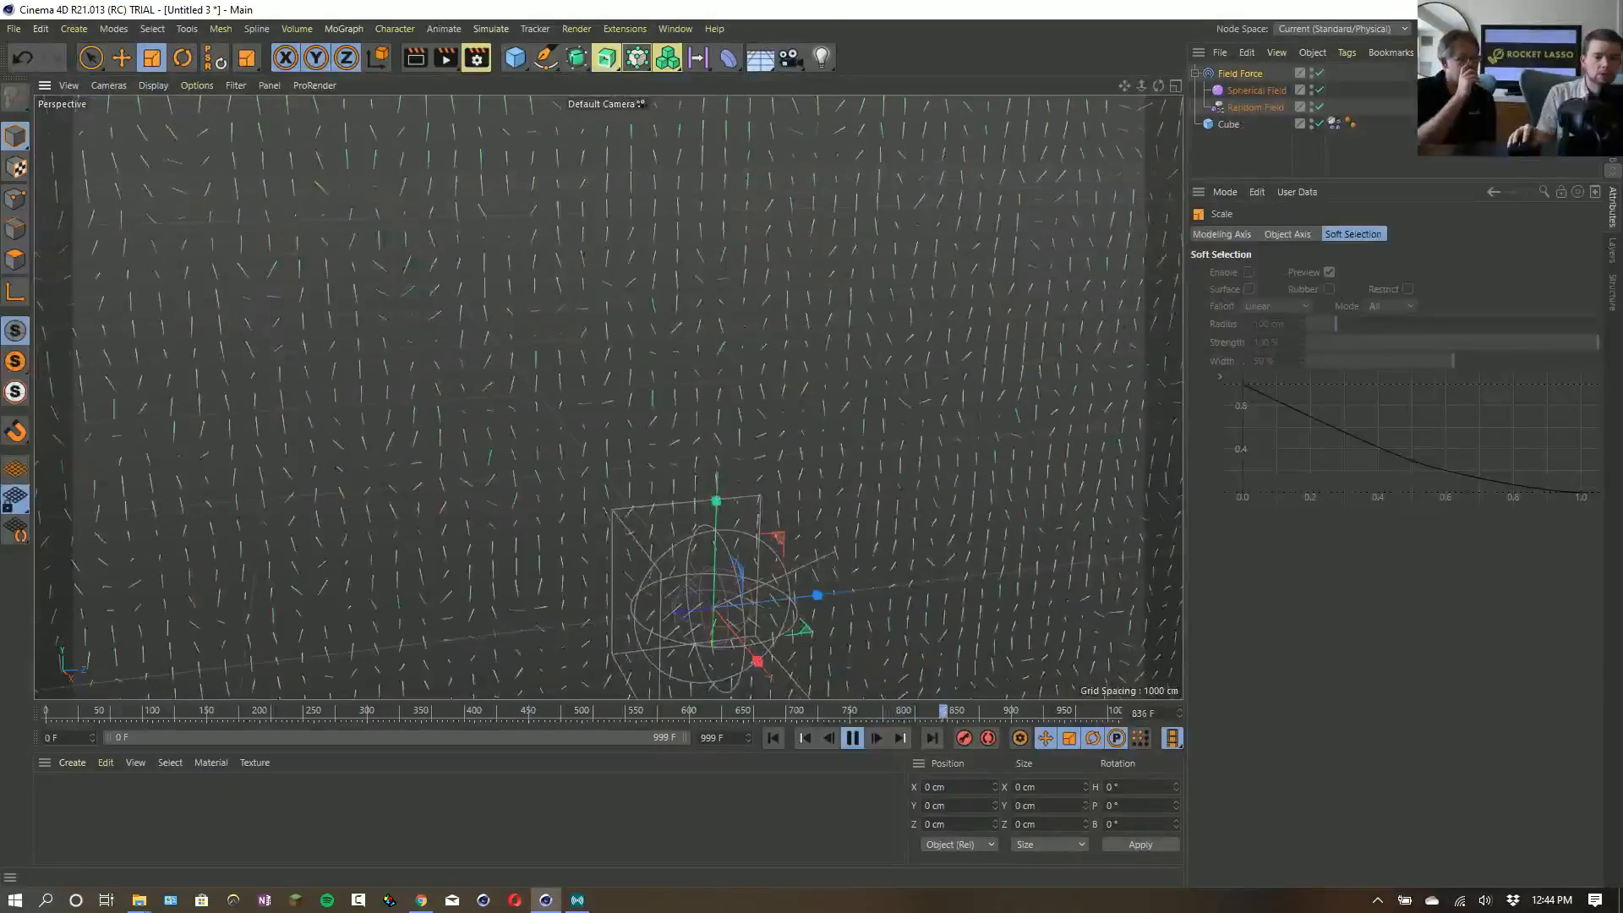
{"action": "left_click", "coordinate": [1254, 87]}
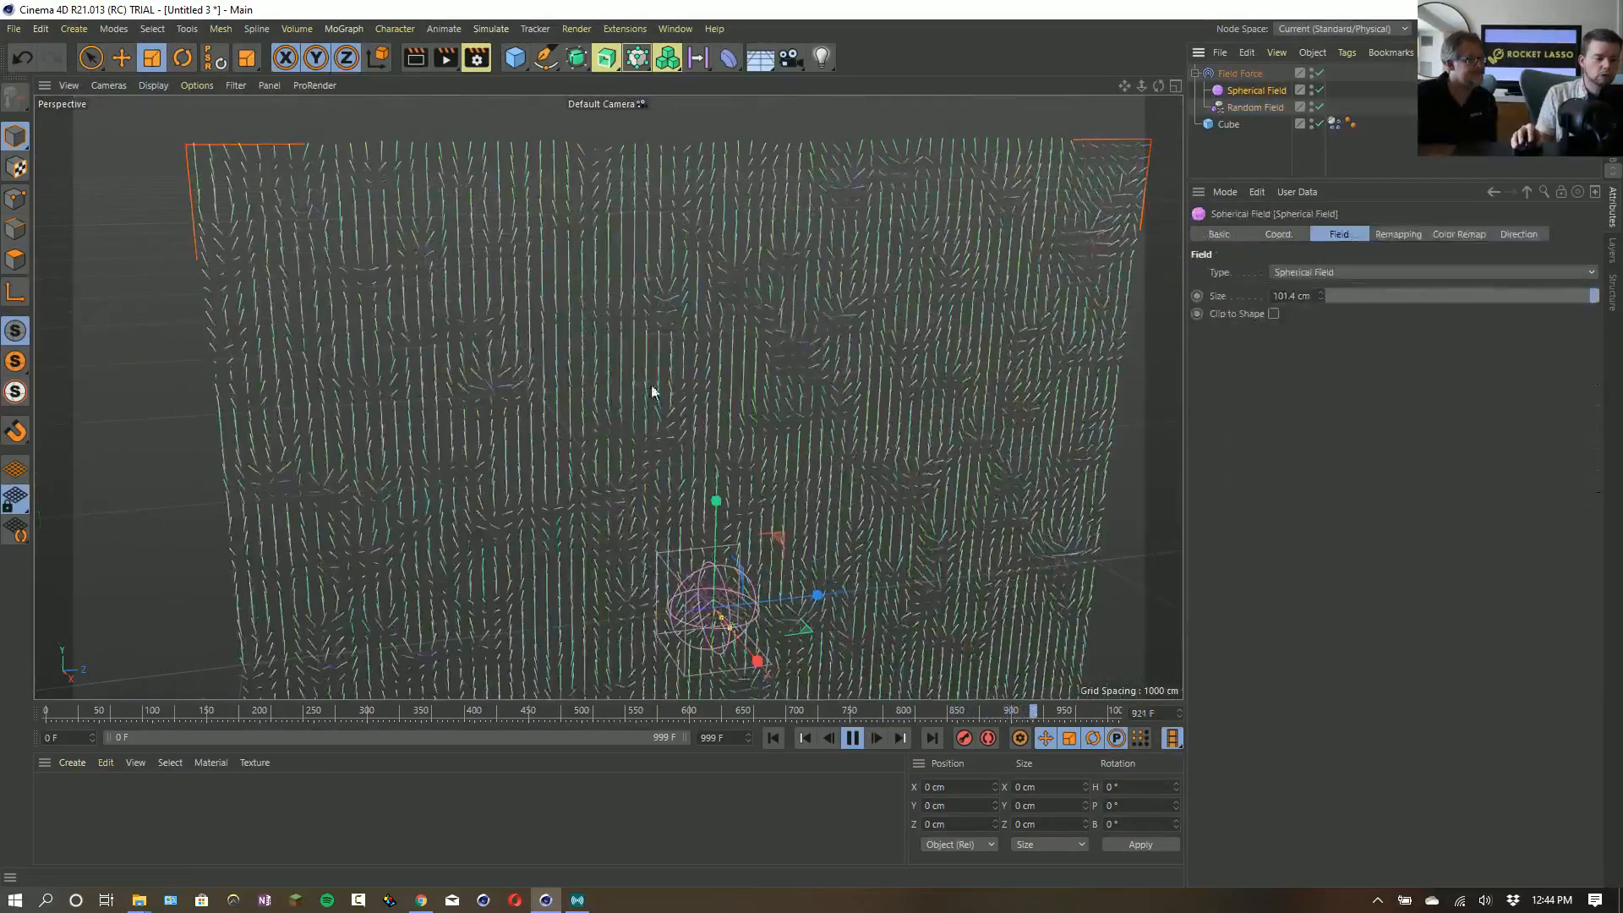
{"action": "left_click_drag", "start_coordinate": [637, 410], "coordinate": [1044, 371]}
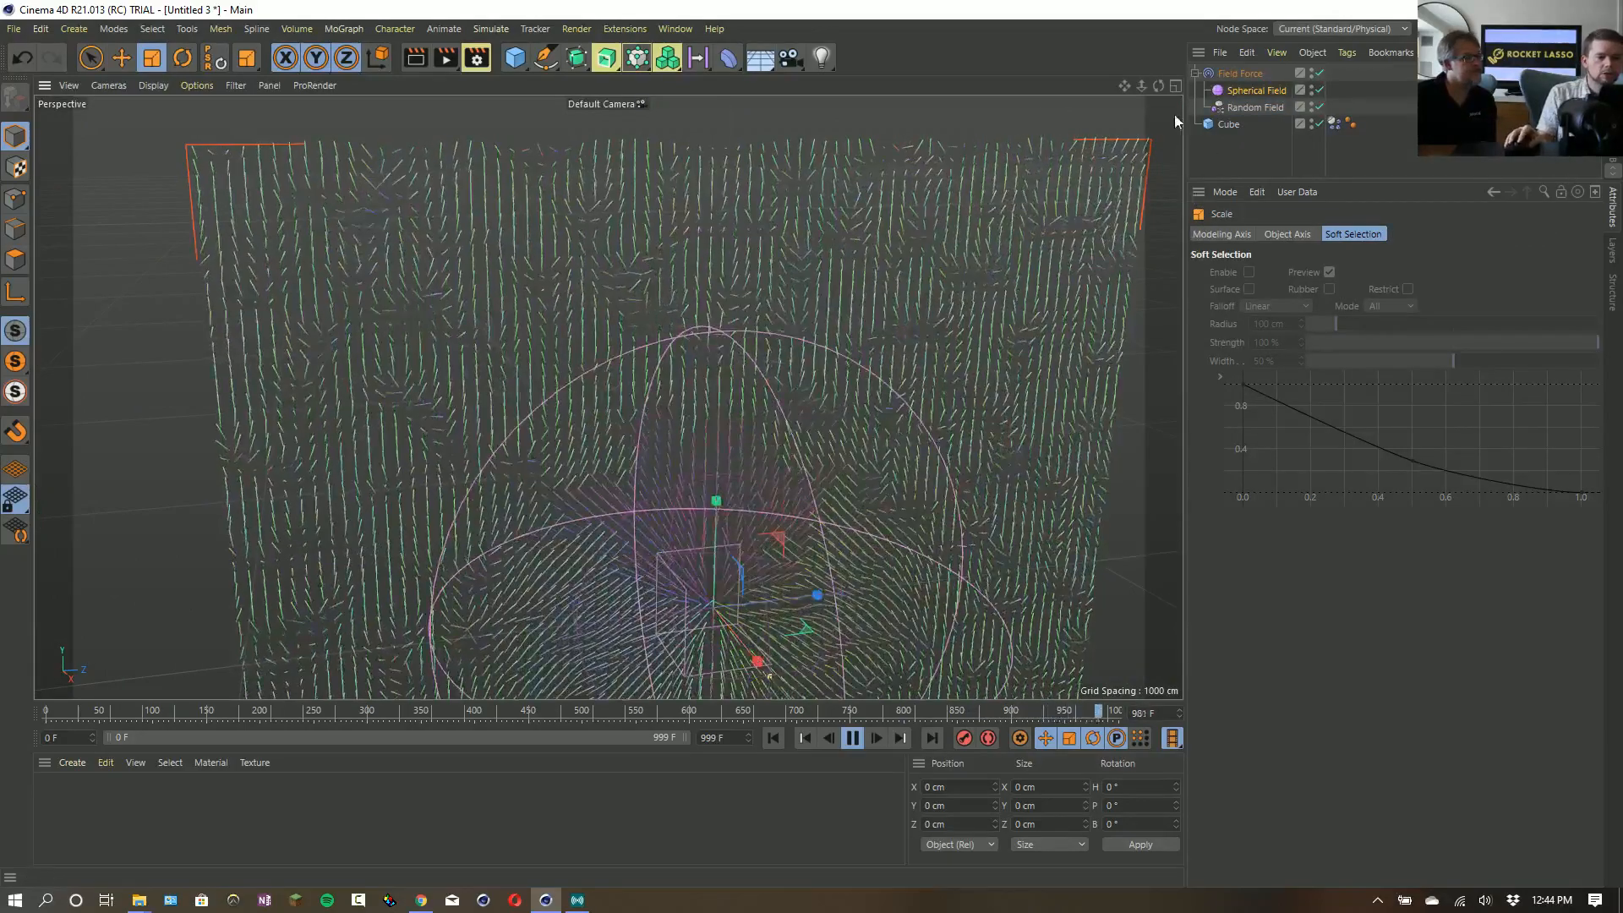
{"action": "left_click_drag", "start_coordinate": [1124, 88], "coordinate": [1169, 112]}
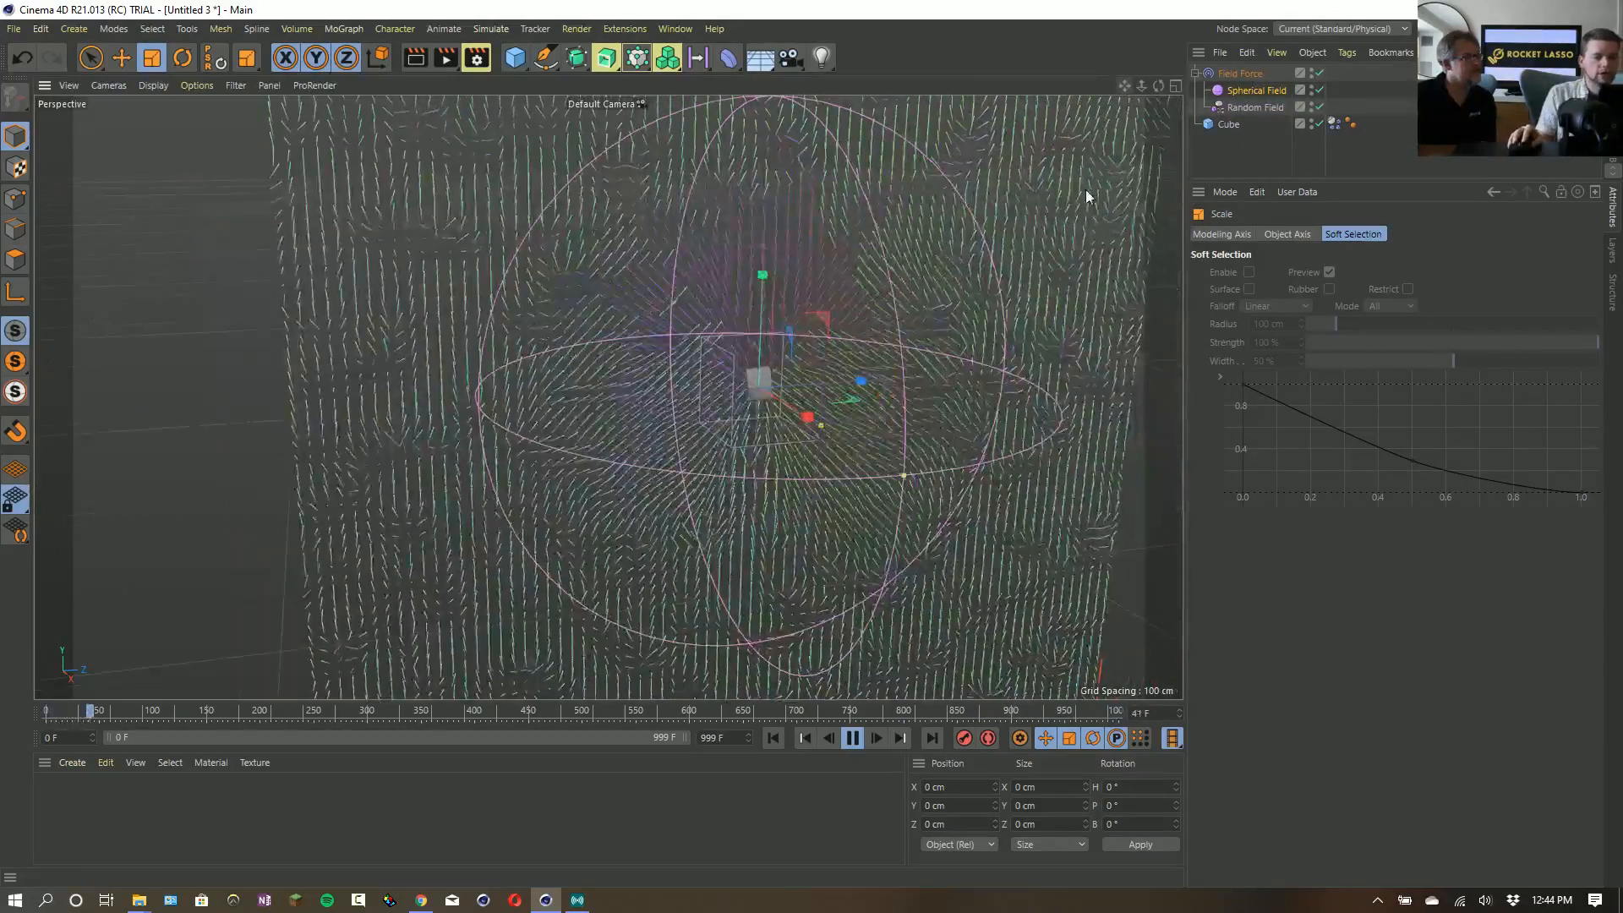
{"action": "key", "text": "e"}
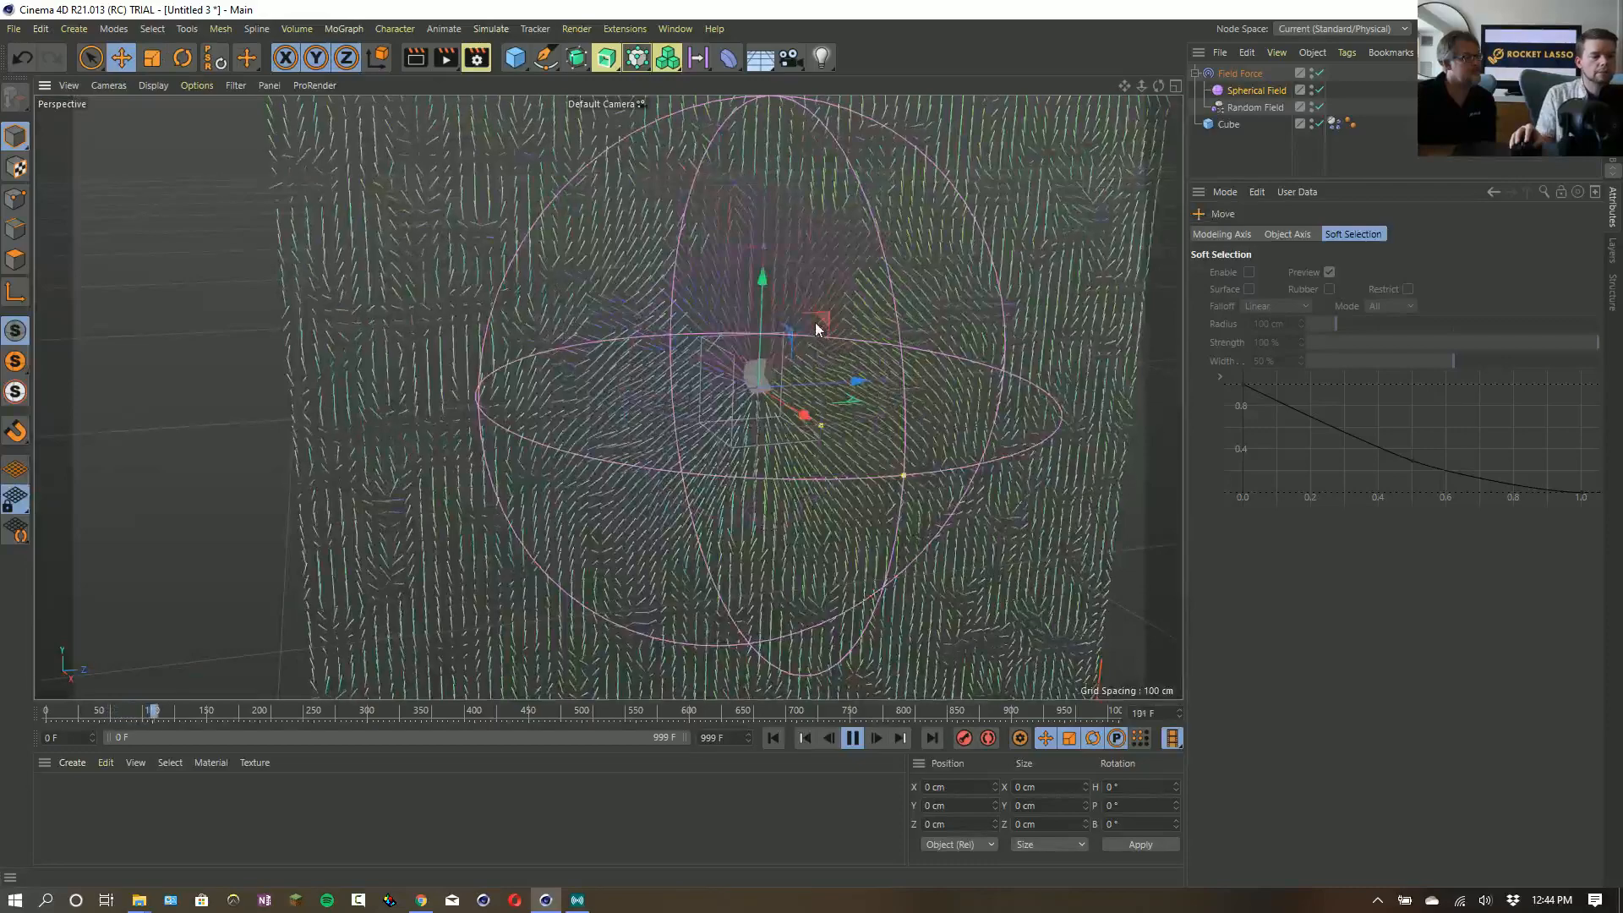
{"action": "left_click_drag", "start_coordinate": [817, 328], "coordinate": [857, 290]}
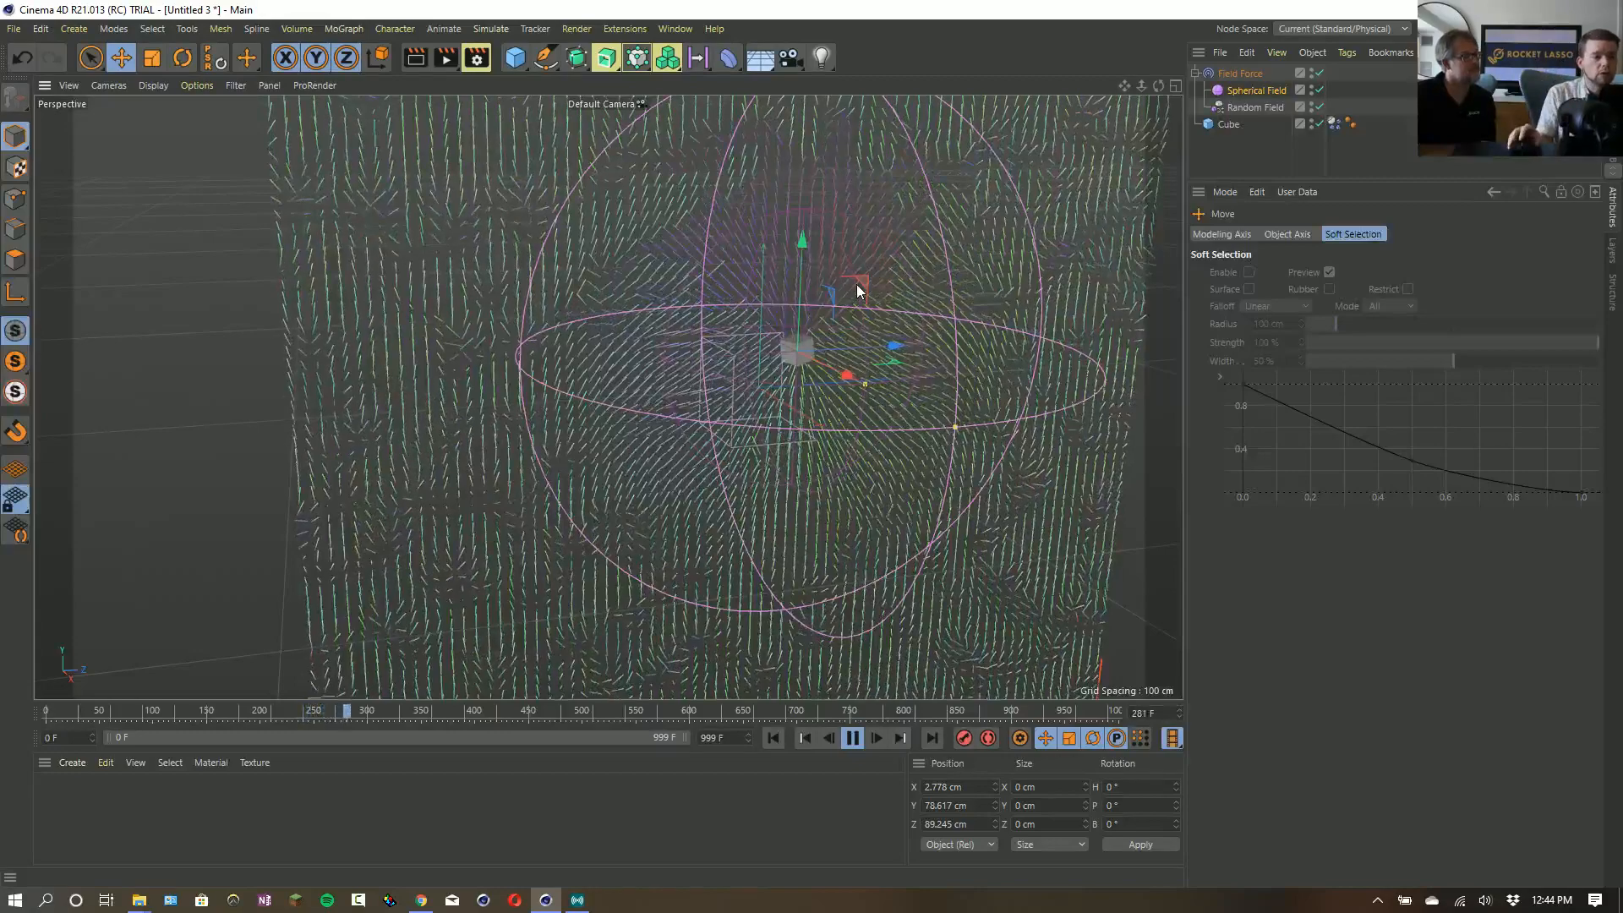
- Move the Spherical Field layer into the Random Field's mask in the Field Force
{"action": "left_click", "coordinate": [1253, 91]}
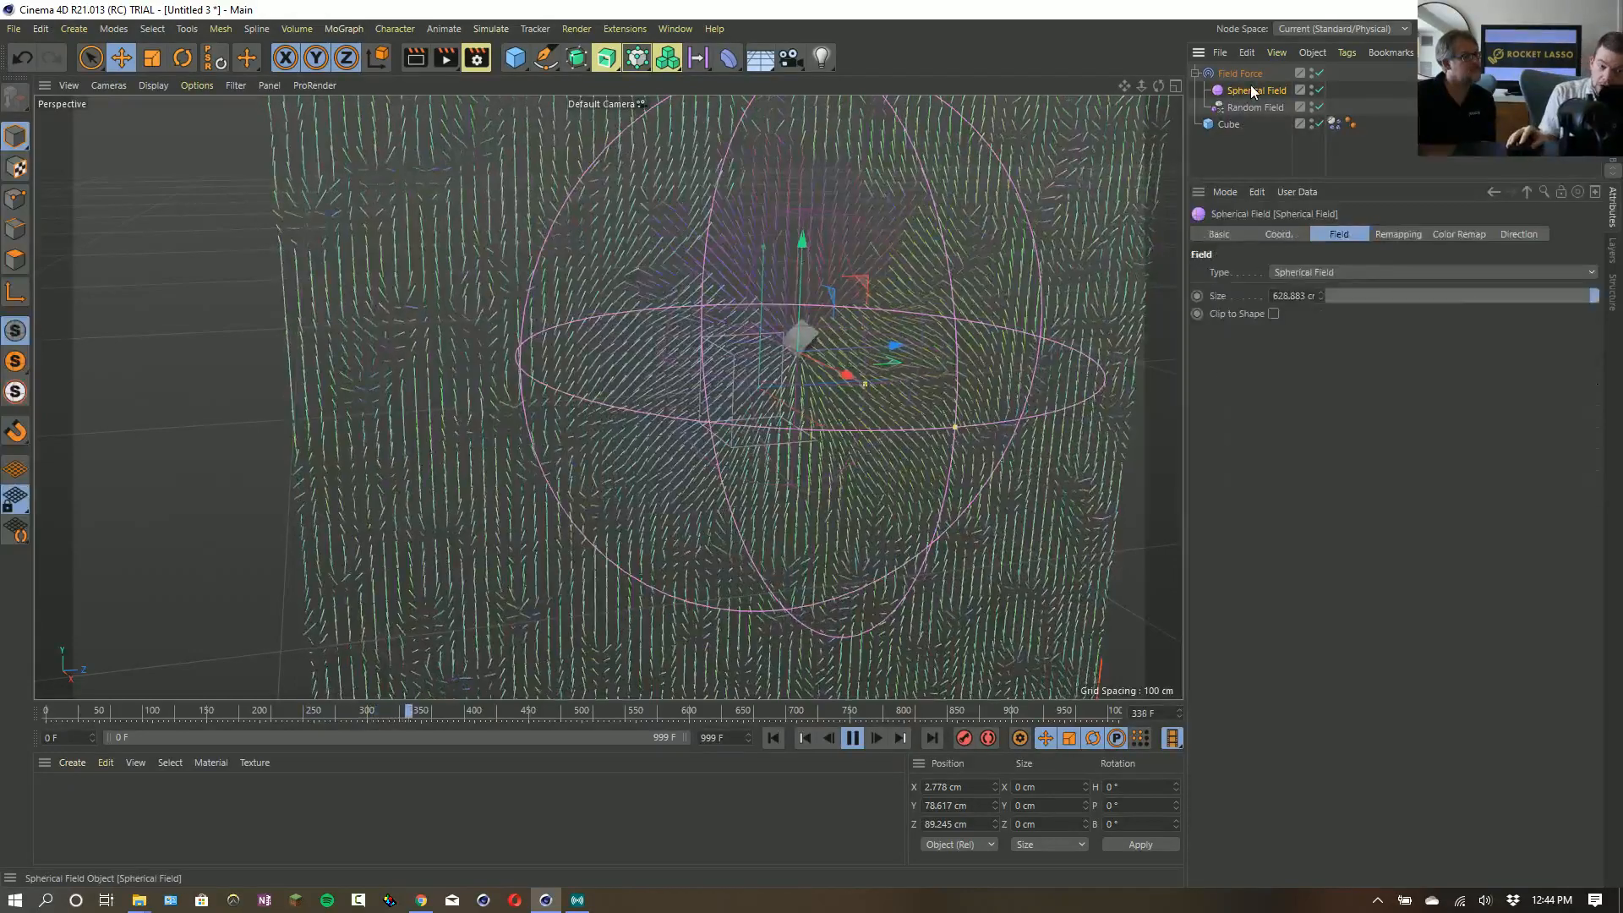
{"action": "left_click", "coordinate": [1232, 74]}
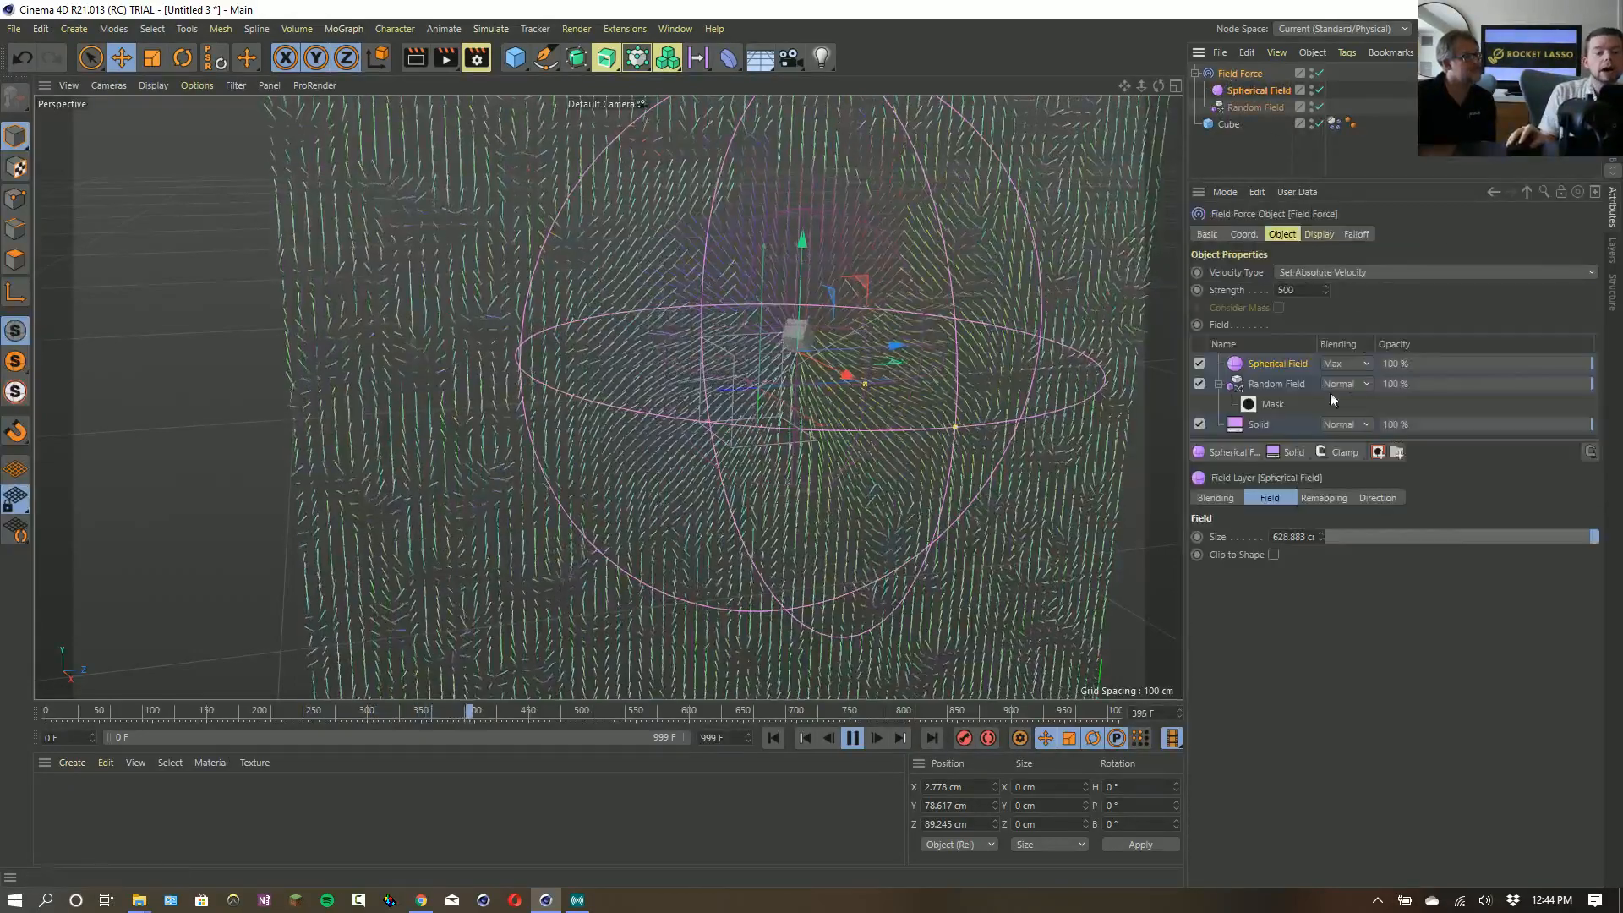
{"action": "left_click_drag", "start_coordinate": [1256, 364], "coordinate": [1279, 405]}
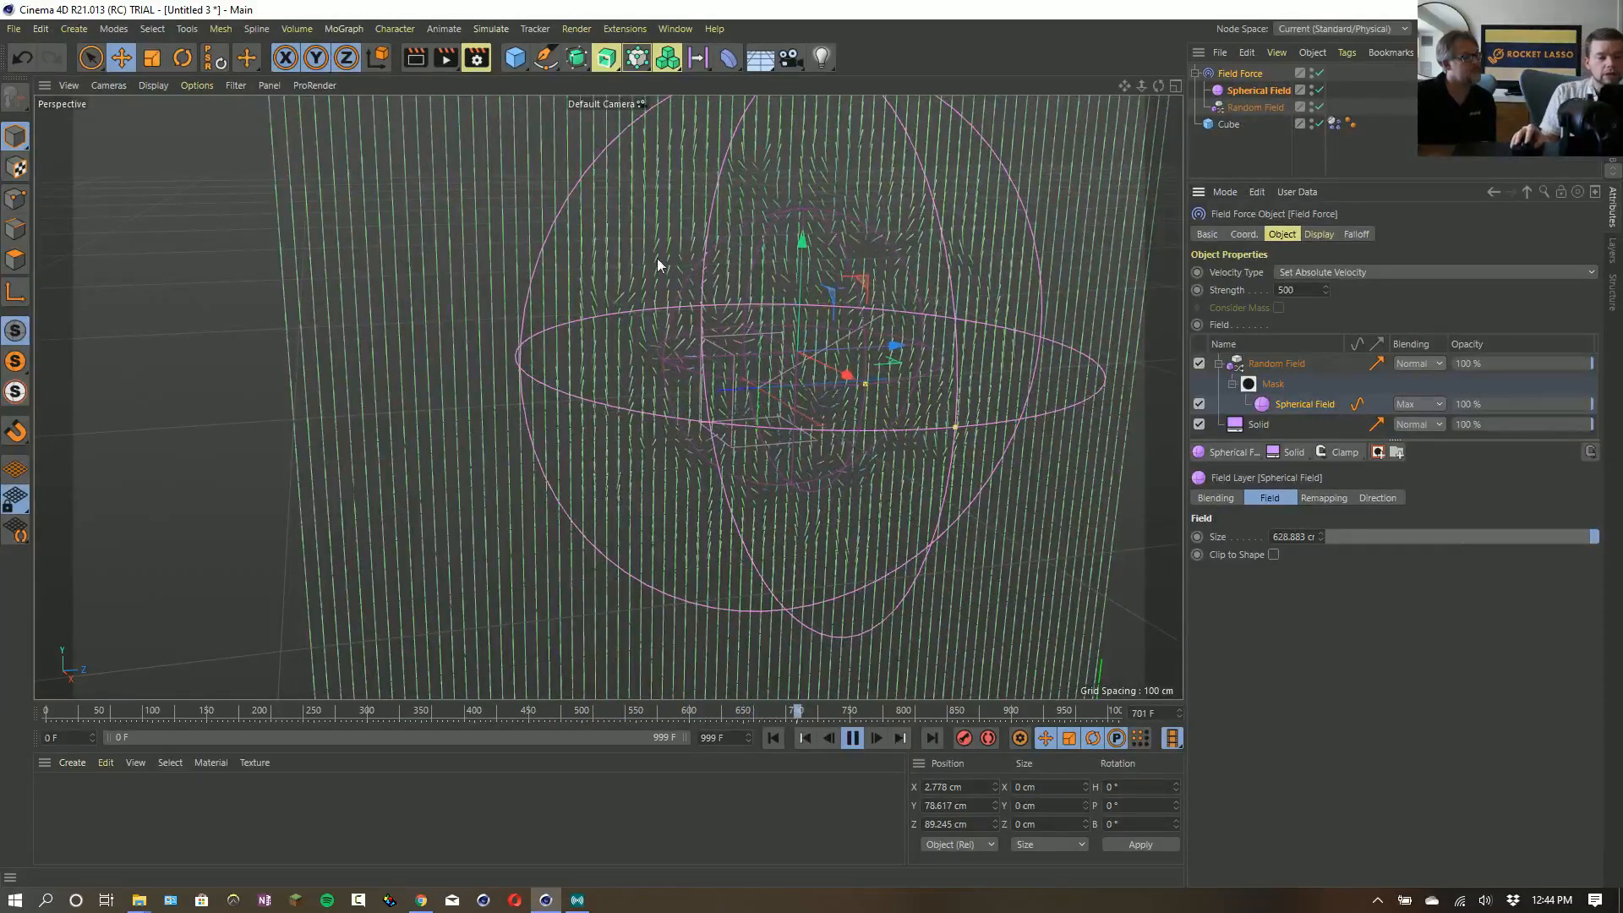
- Set the Spherical Field's remapping inner offset to 100%
{"action": "left_click", "coordinate": [1254, 91]}
{"action": "left_click", "coordinate": [1420, 234]}
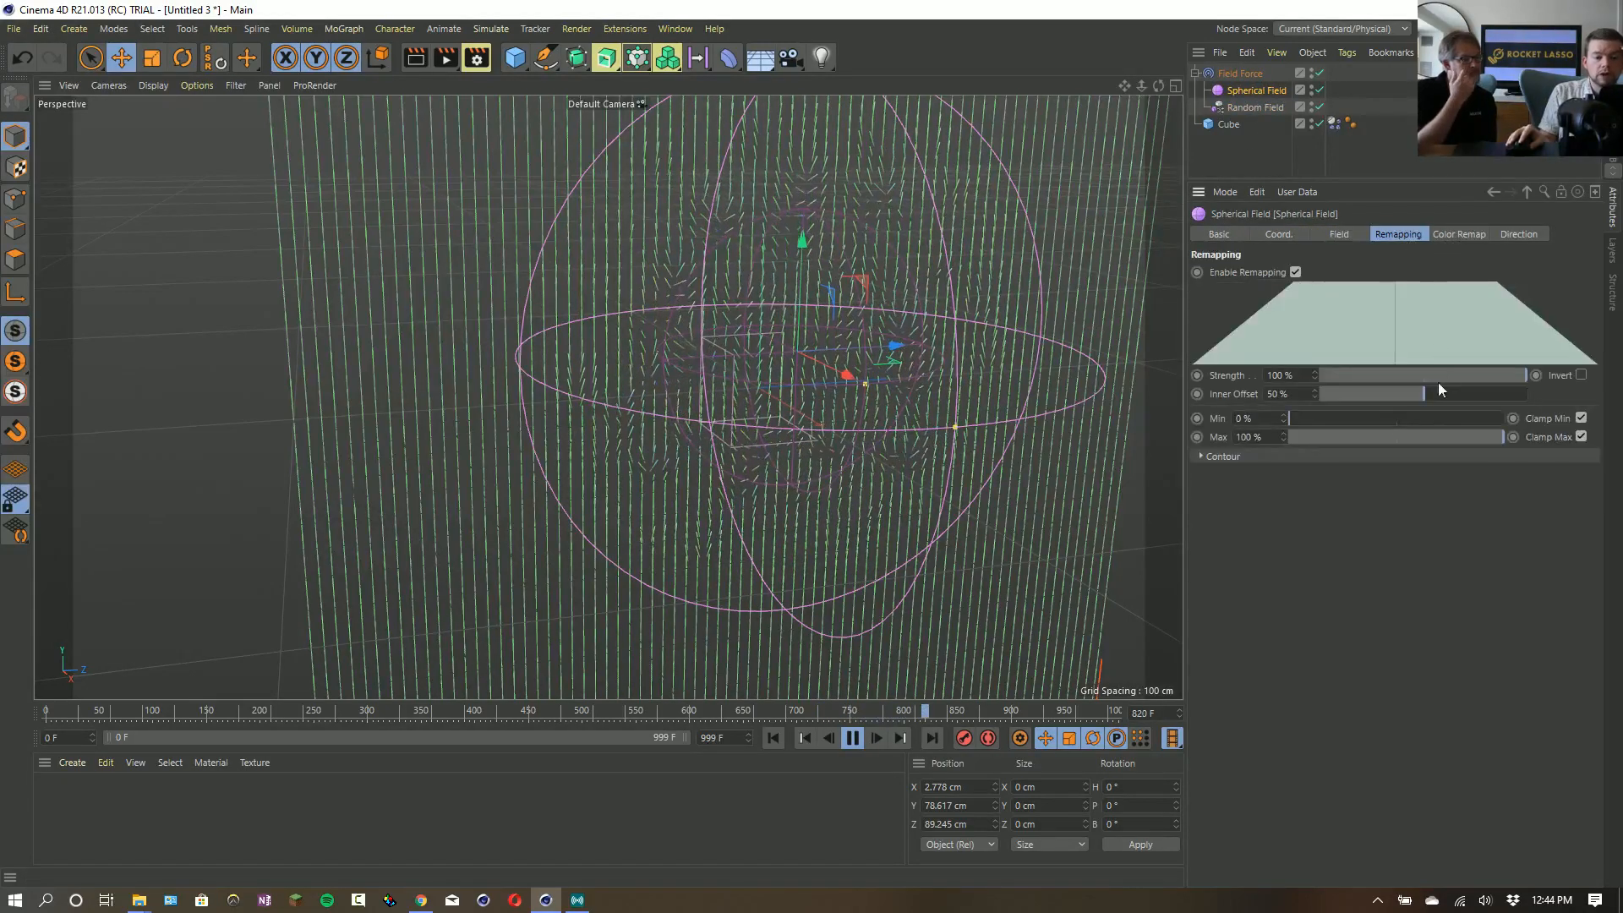
{"action": "left_click_drag", "start_coordinate": [1424, 393], "coordinate": [1526, 398]}
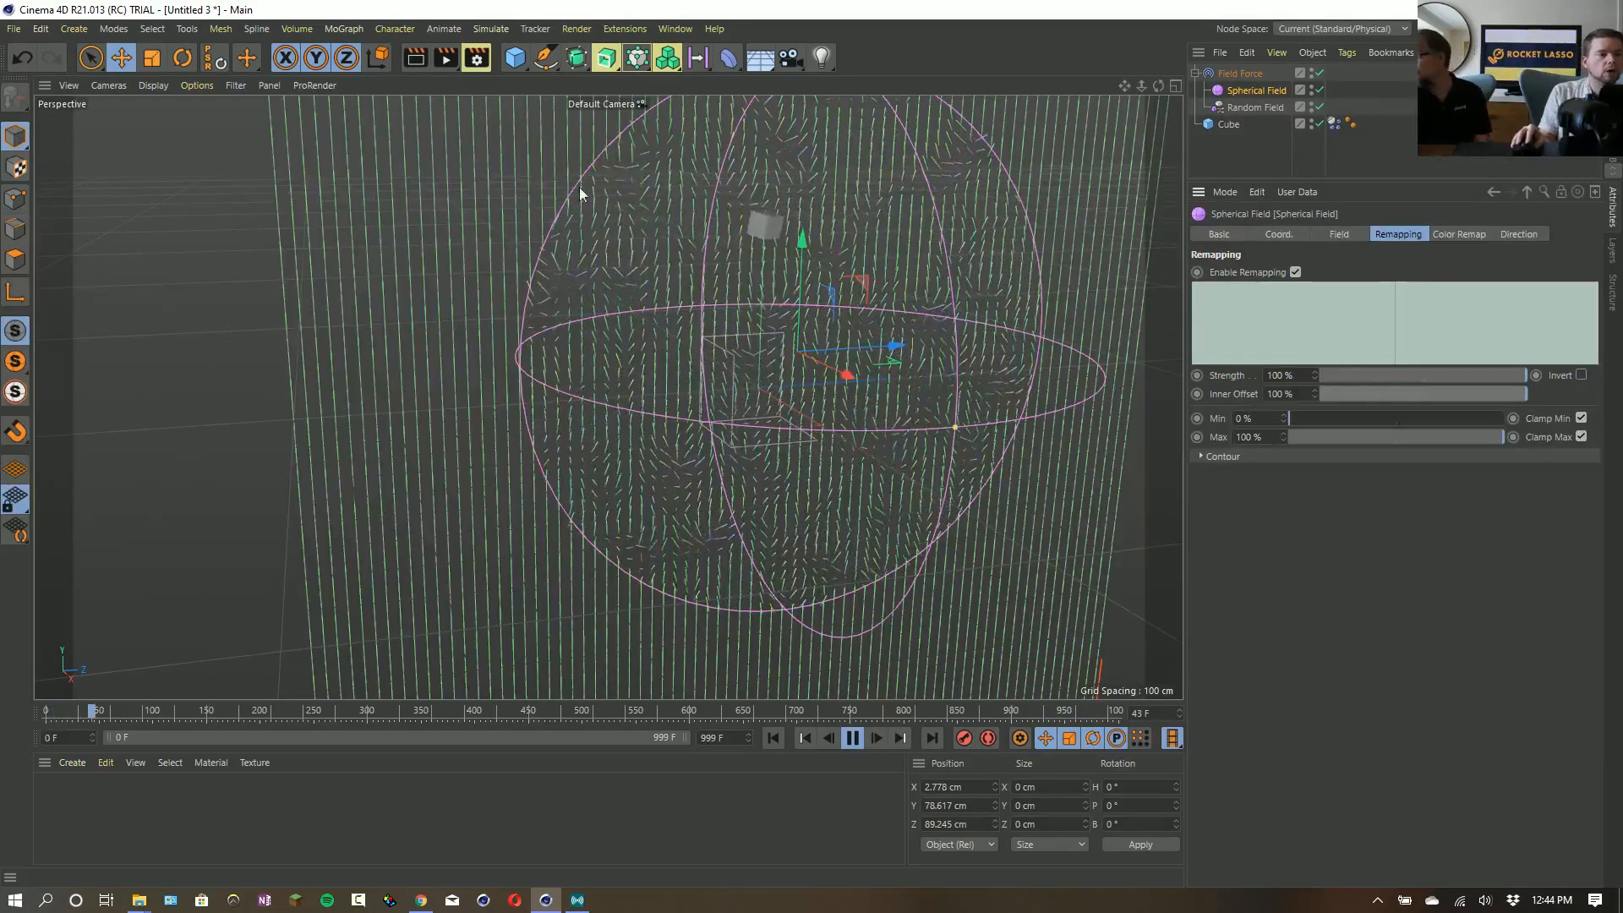
- Stop the simulation and return to frame 0 with the whole spherical field in view
{"action": "left_click_drag", "start_coordinate": [1121, 84], "coordinate": [1121, 85]}
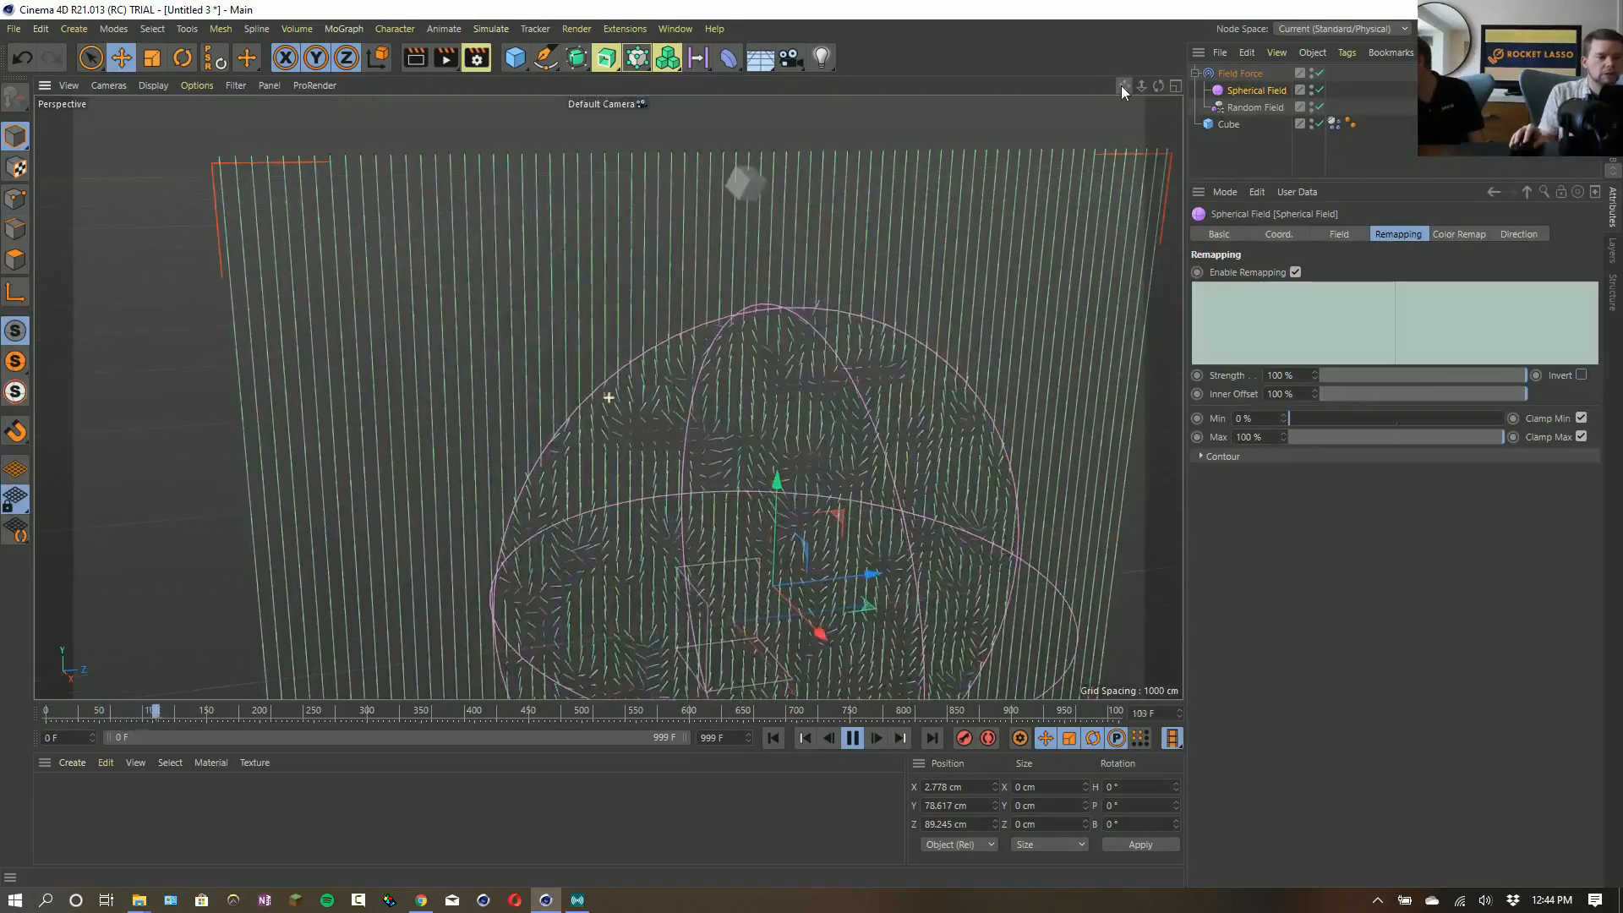
{"action": "left_click", "coordinate": [853, 738]}
{"action": "left_click", "coordinate": [779, 741]}
{"action": "middle_click_drag", "start_coordinate": [845, 484], "coordinate": [812, 321], "text": "alt"}
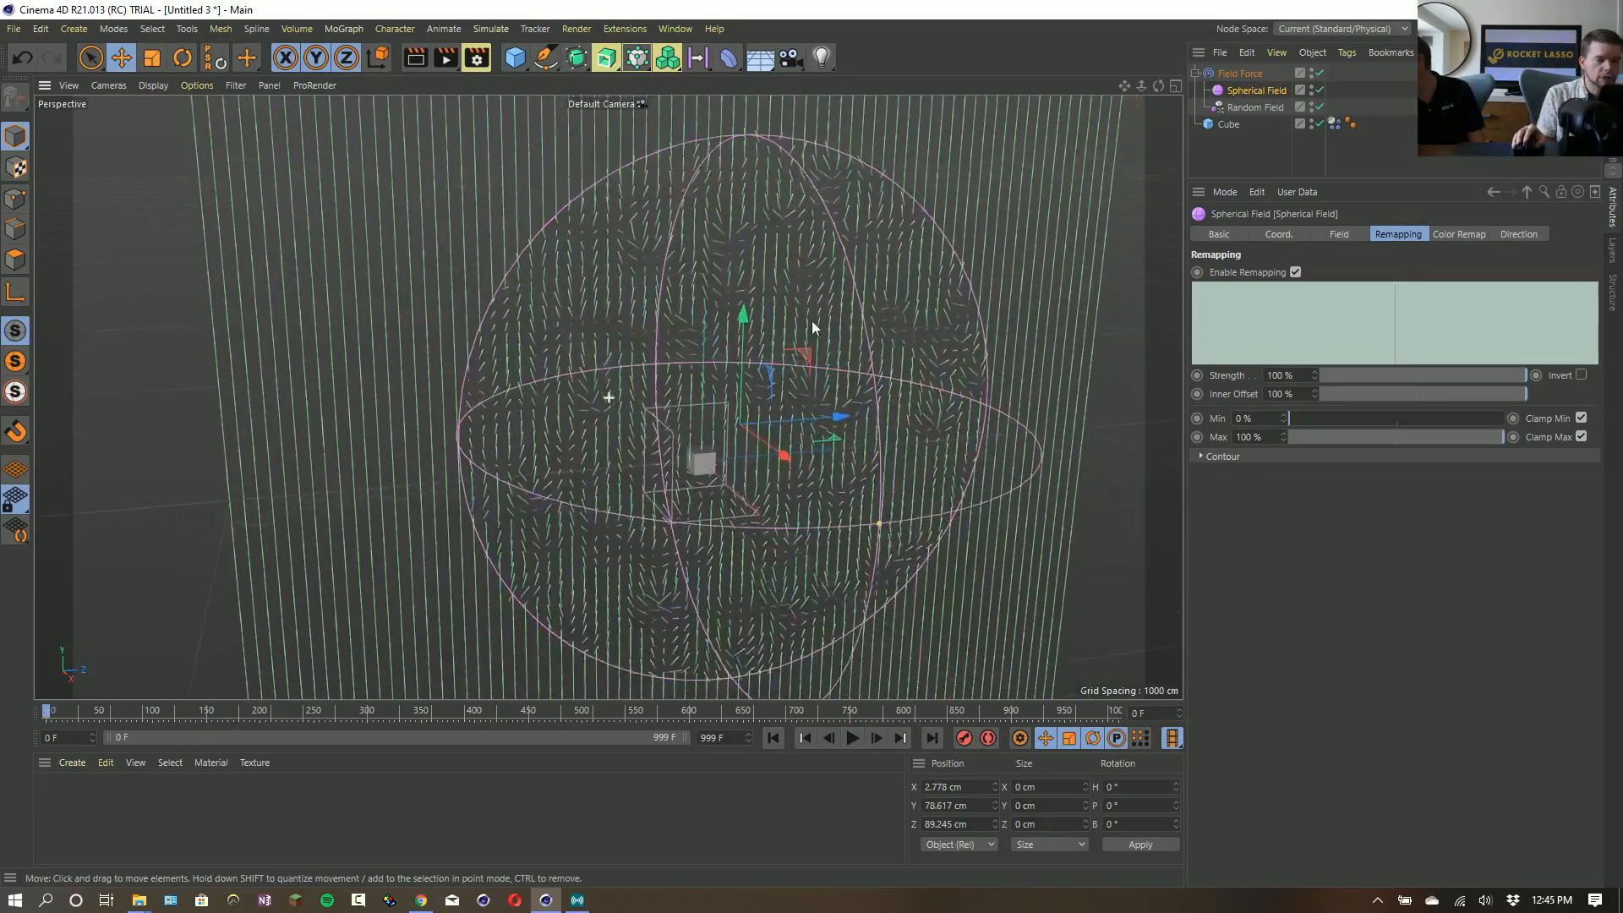
- Create a Cloner and place the Cube inside it as its child
{"action": "scroll", "coordinate": [812, 322], "scroll_direction": "down", "scroll_amount": 1}
{"action": "left_click", "coordinate": [1217, 125]}
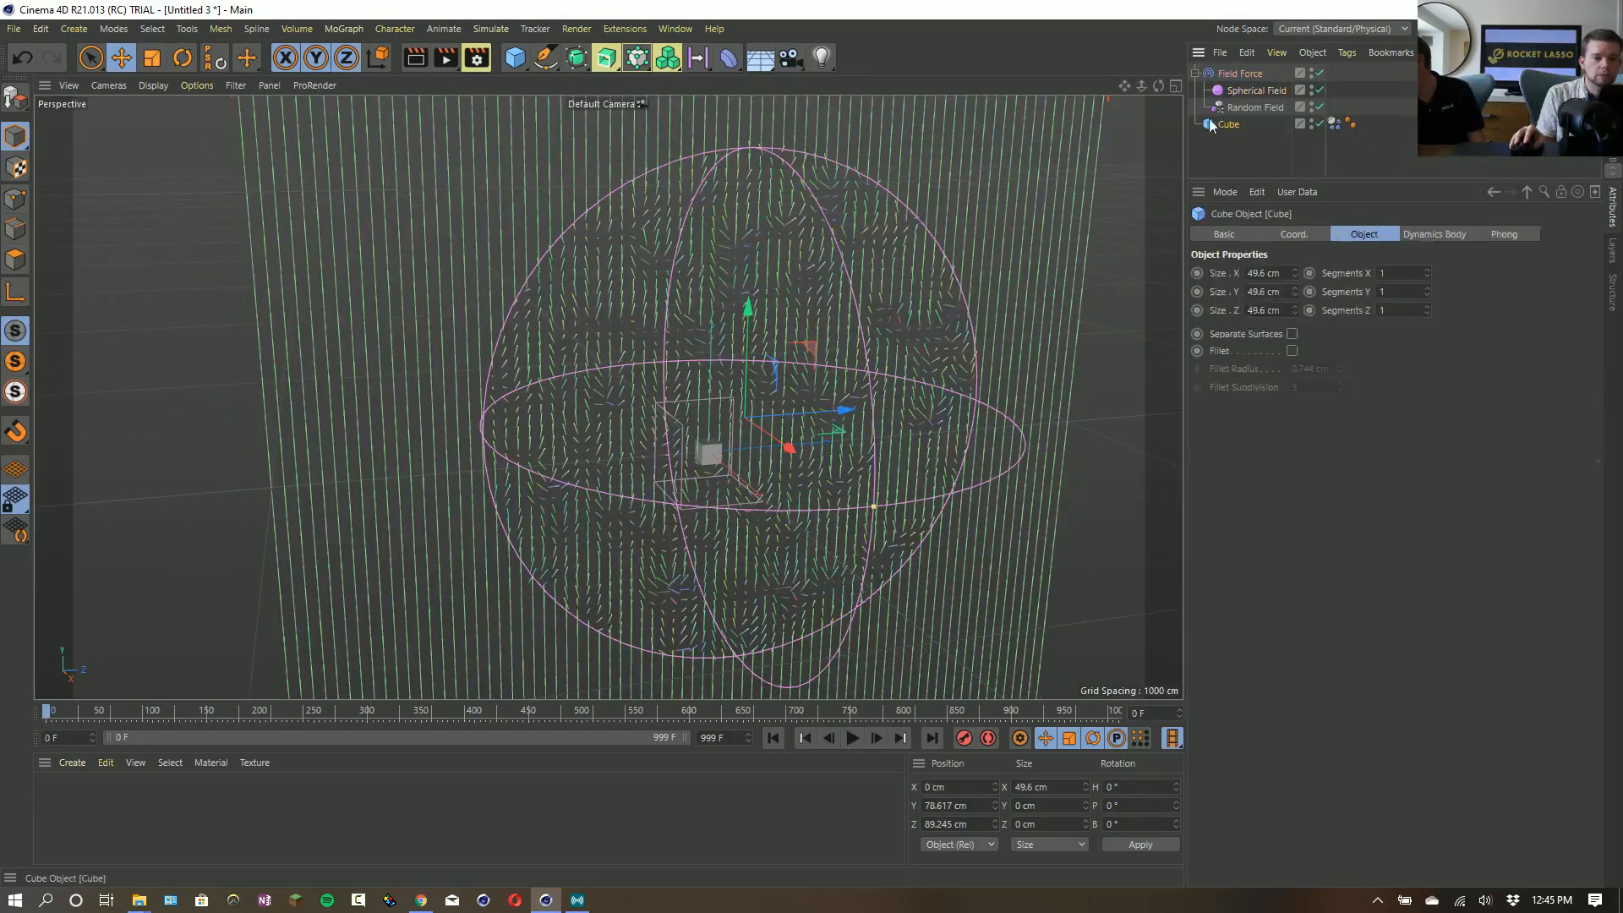
{"action": "left_click", "coordinate": [633, 62]}
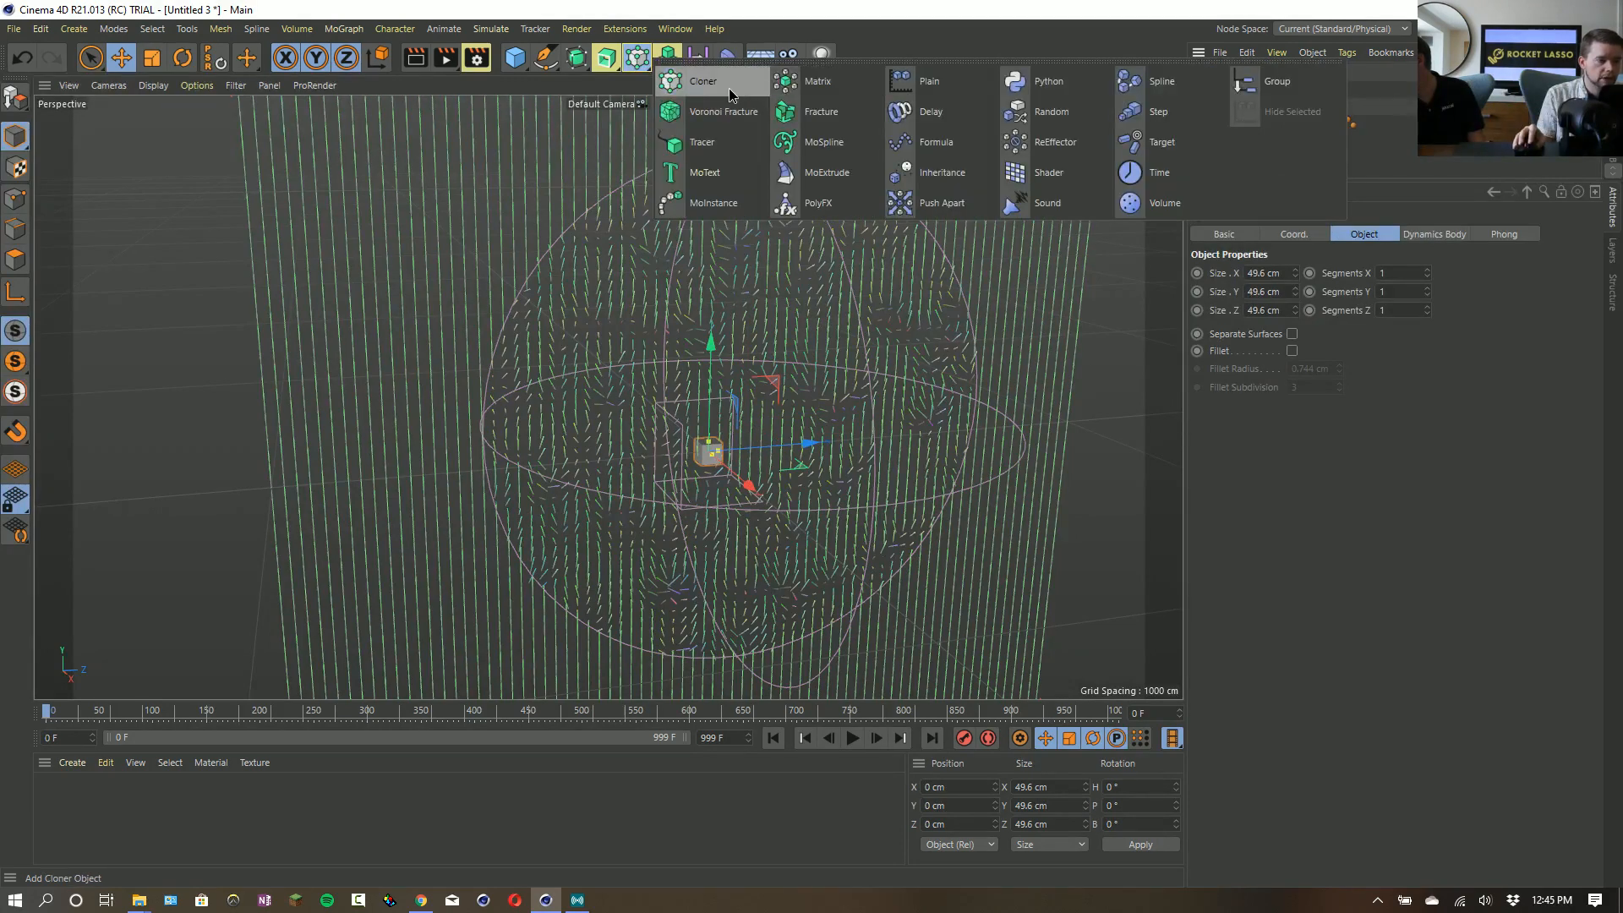
{"action": "left_click", "coordinate": [729, 95]}
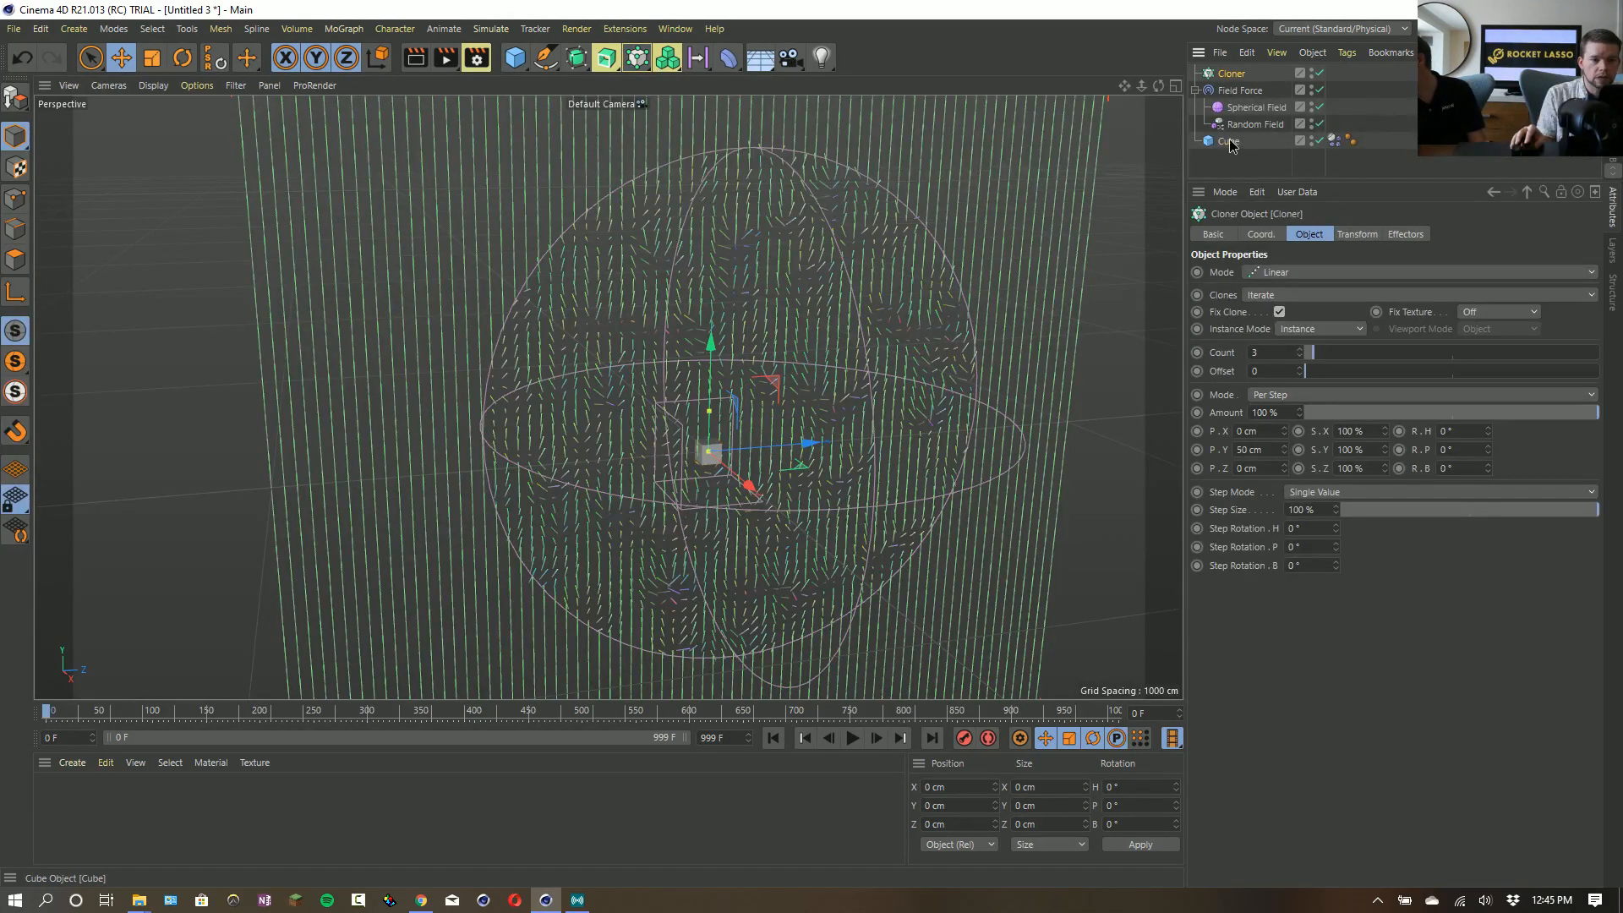
{"action": "left_click_drag", "start_coordinate": [1227, 73], "coordinate": [1228, 74]}
{"action": "left_click_drag", "start_coordinate": [1229, 75], "coordinate": [1235, 172]}
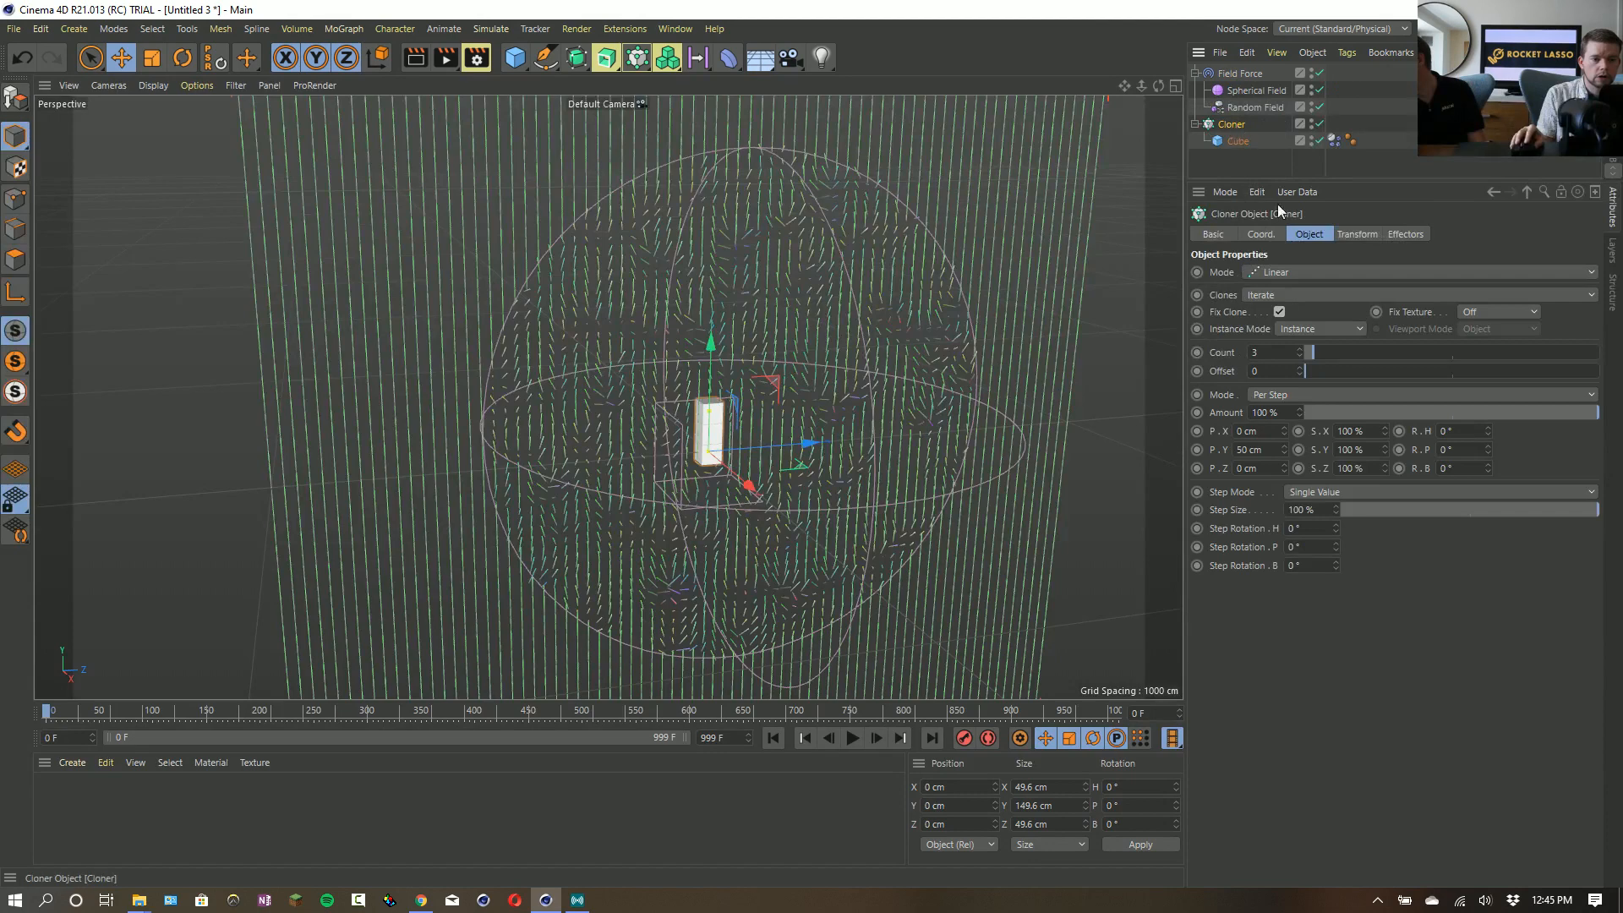
- Set the Cloner to Grid Array with a count of 1, 1, 4 and a Z step size of 322 cm
{"action": "left_click", "coordinate": [1290, 272]}
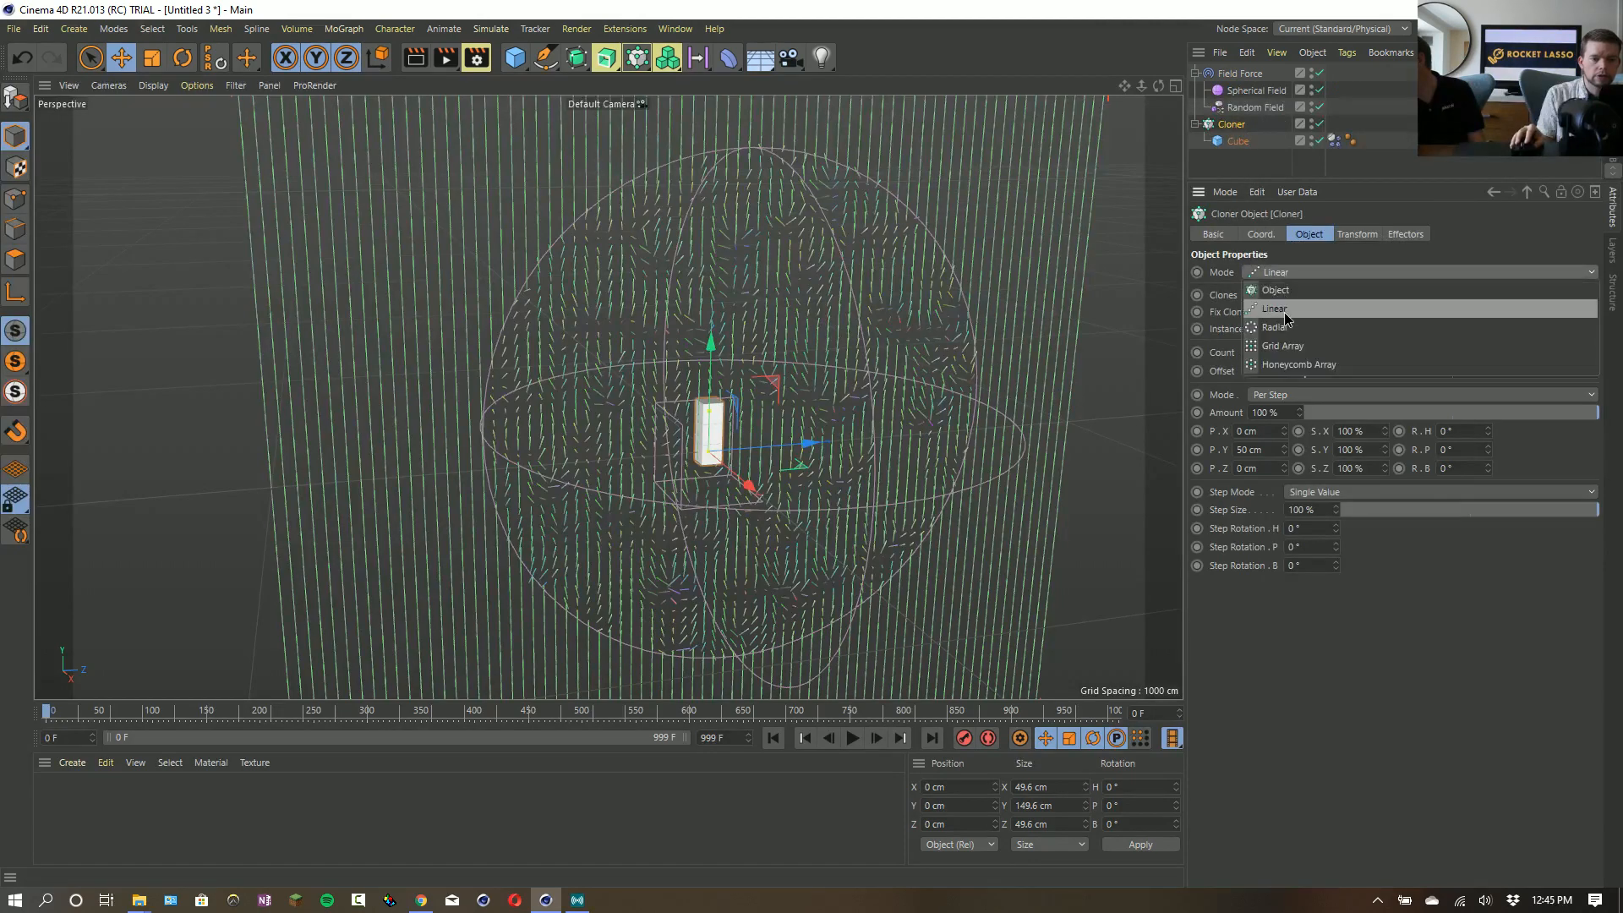
{"action": "left_click", "coordinate": [1311, 348]}
{"action": "left_click", "coordinate": [1291, 356]}
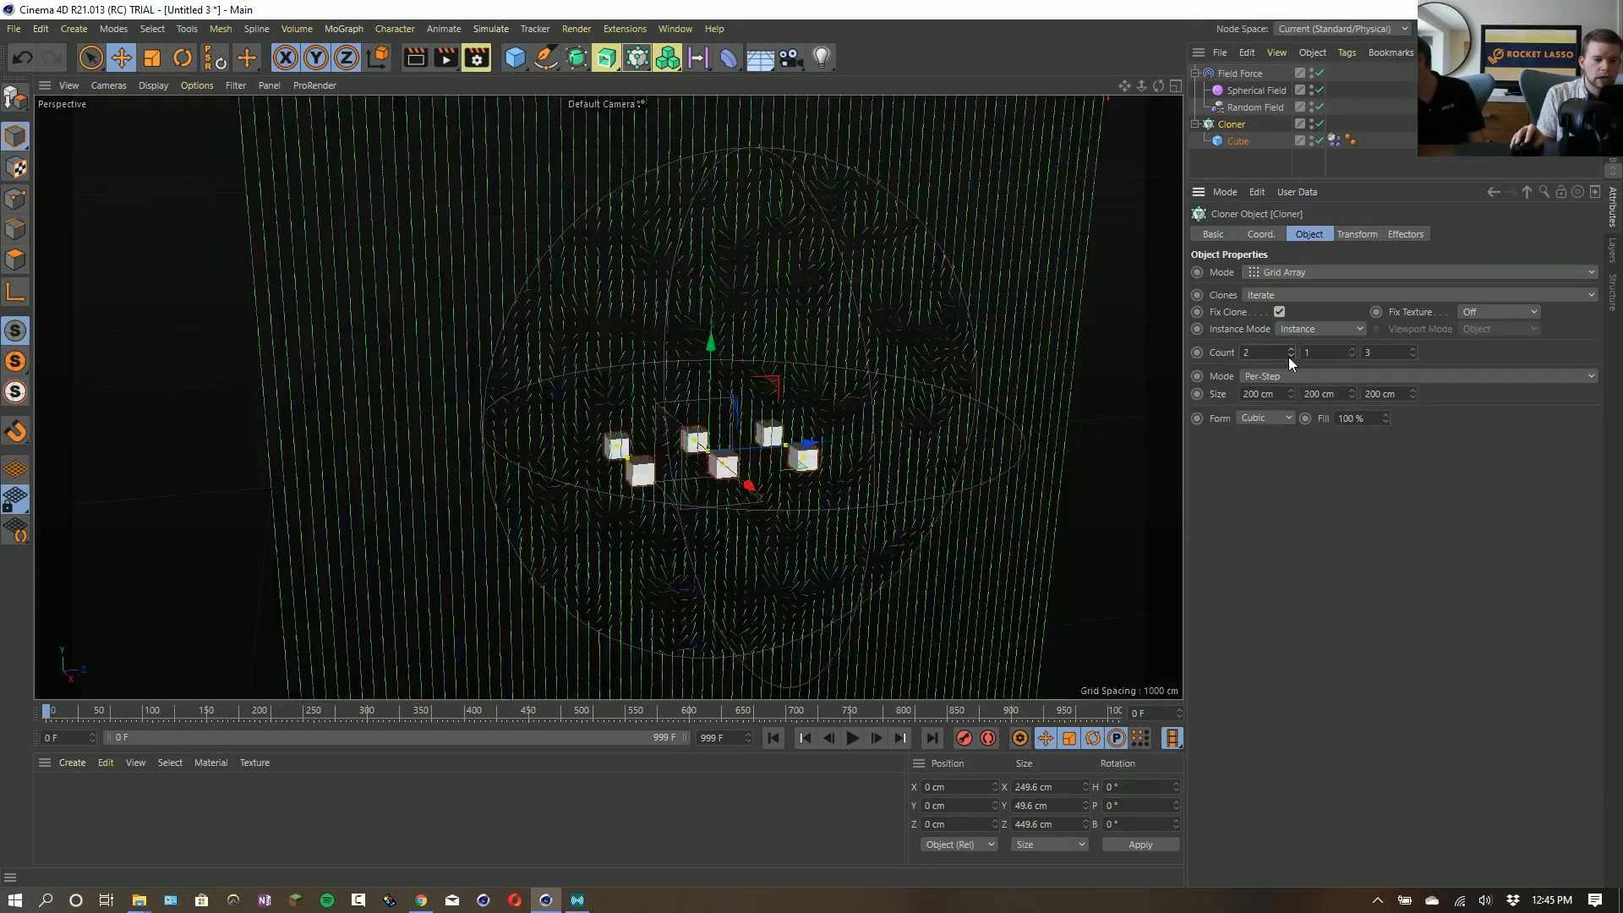
{"action": "left_click", "coordinate": [1290, 356]}
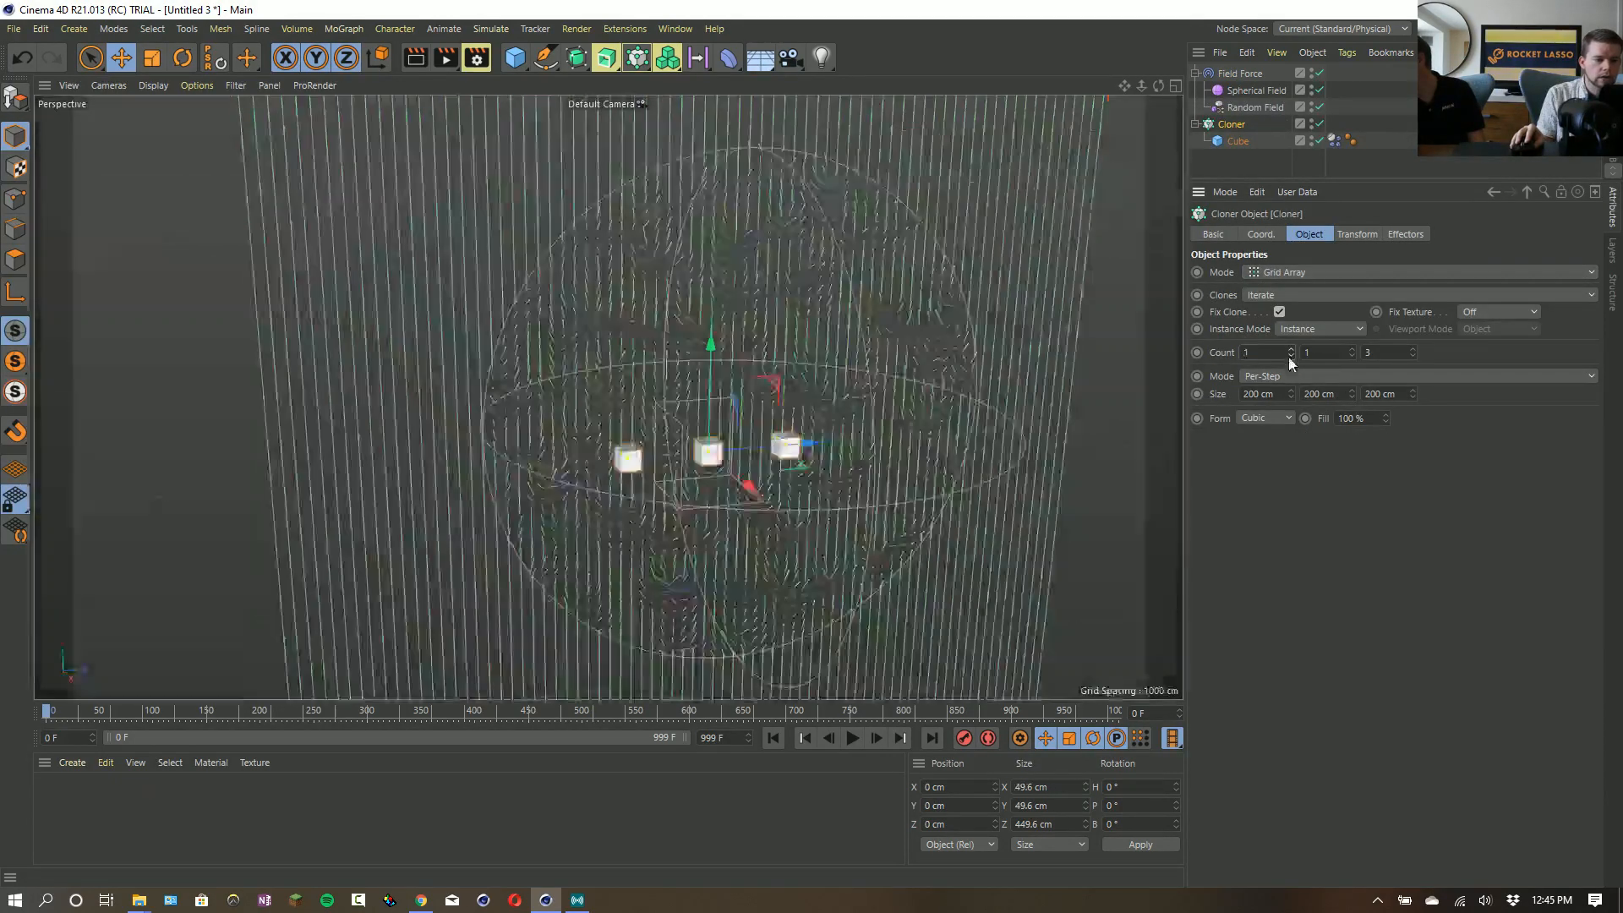
{"action": "left_click", "coordinate": [1413, 349]}
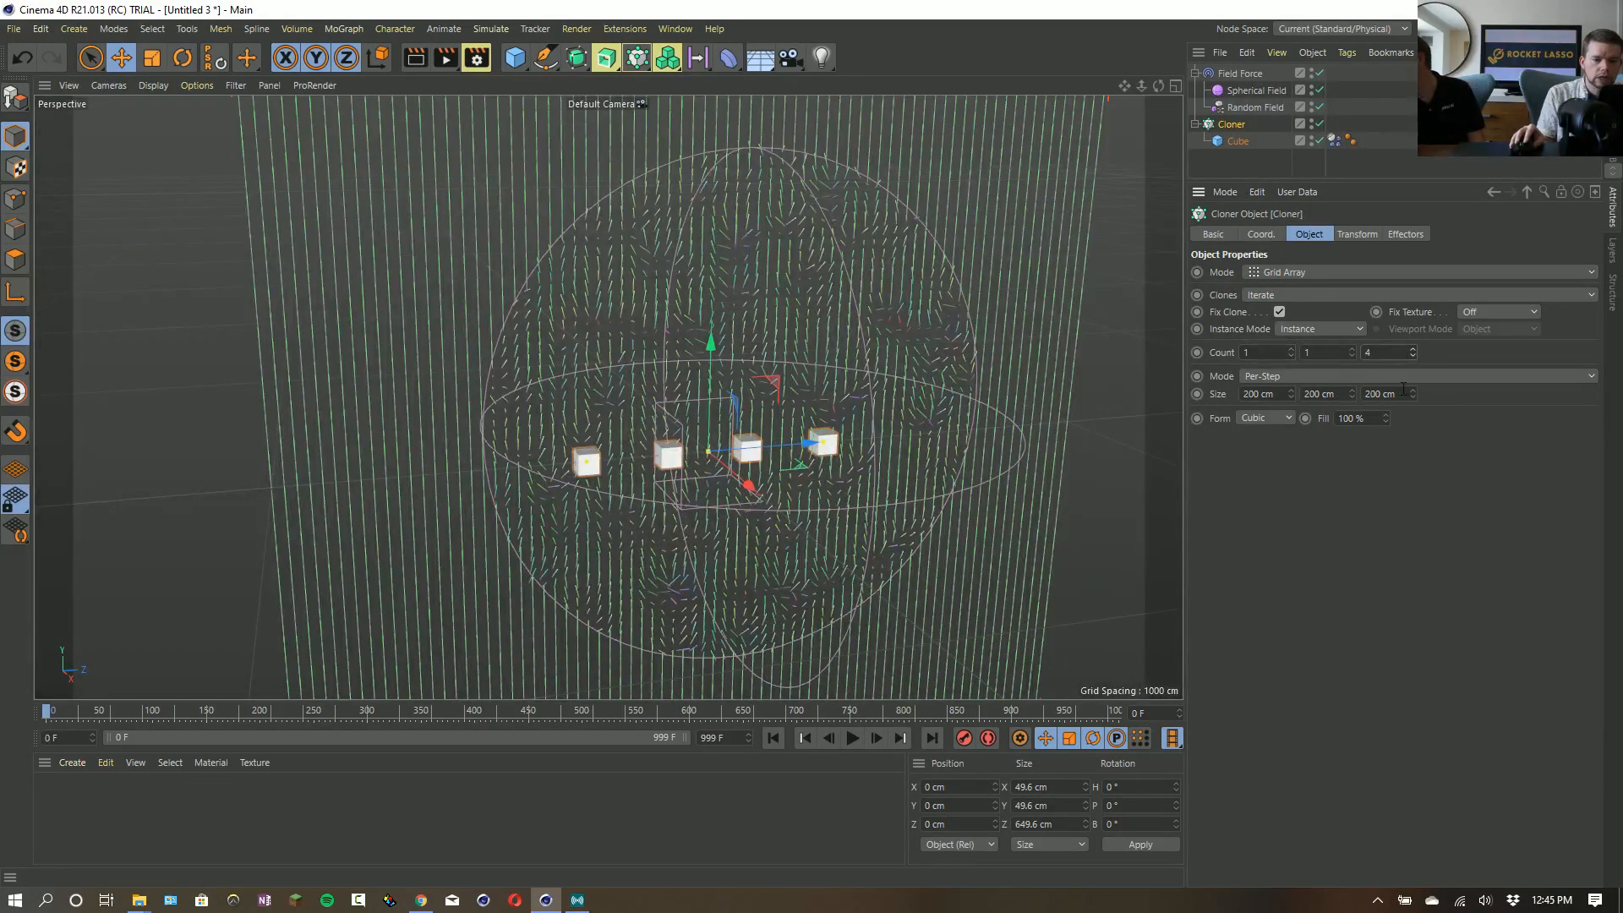
{"action": "left_click_drag", "start_coordinate": [1411, 394], "coordinate": [1471, 393]}
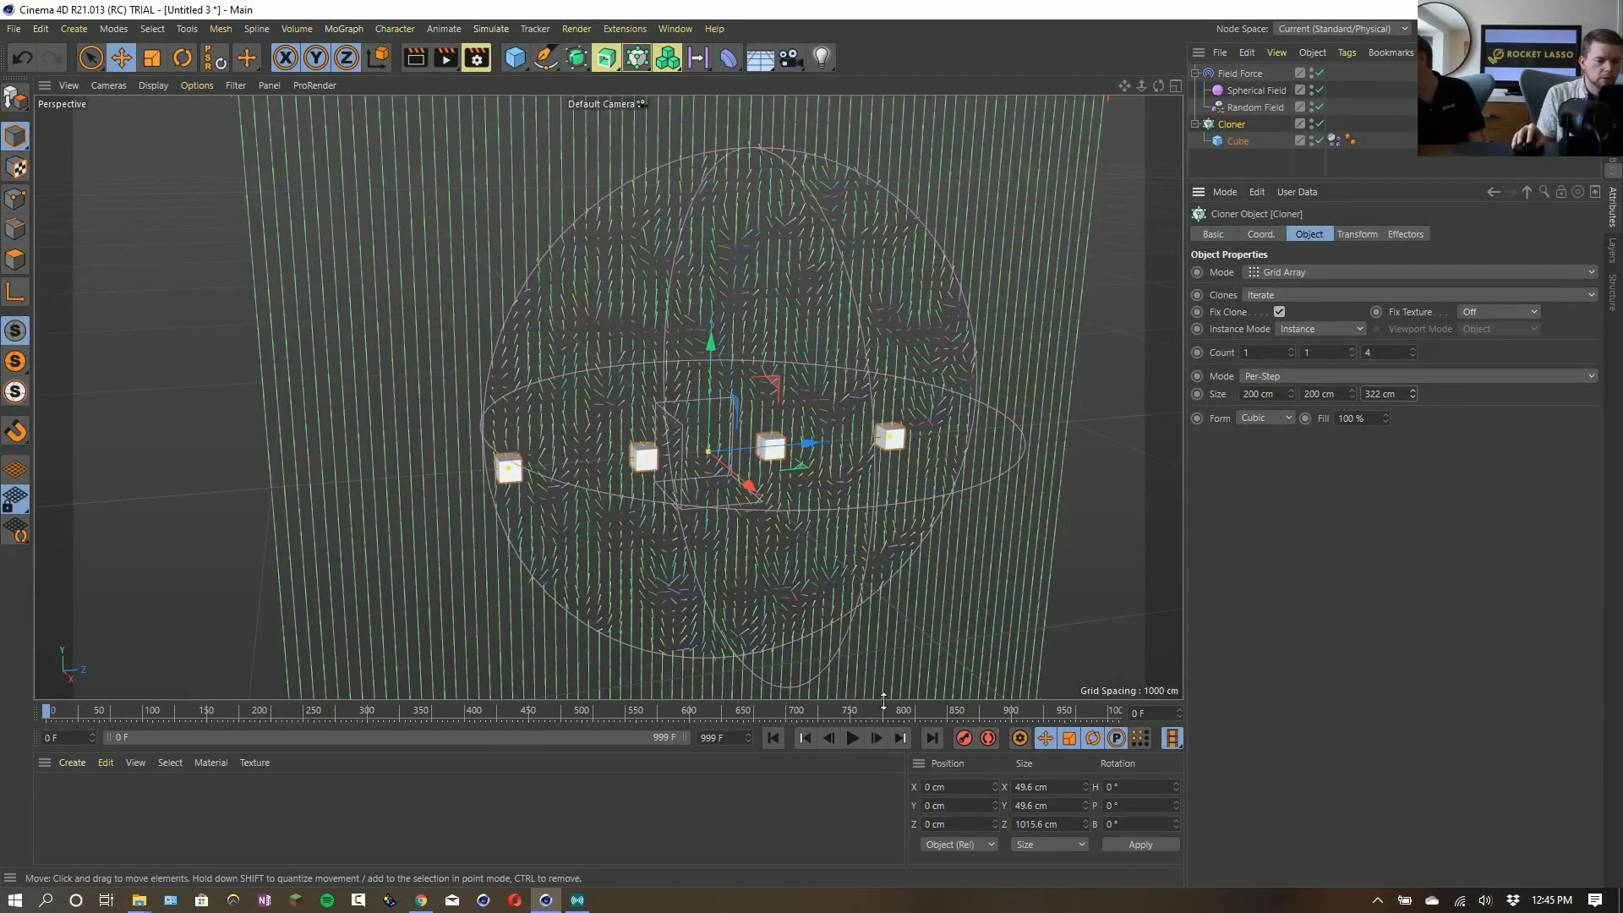
- Play the simulation with the cloned cubes, then stop it and return to frame 0
{"action": "left_click", "coordinate": [853, 738]}
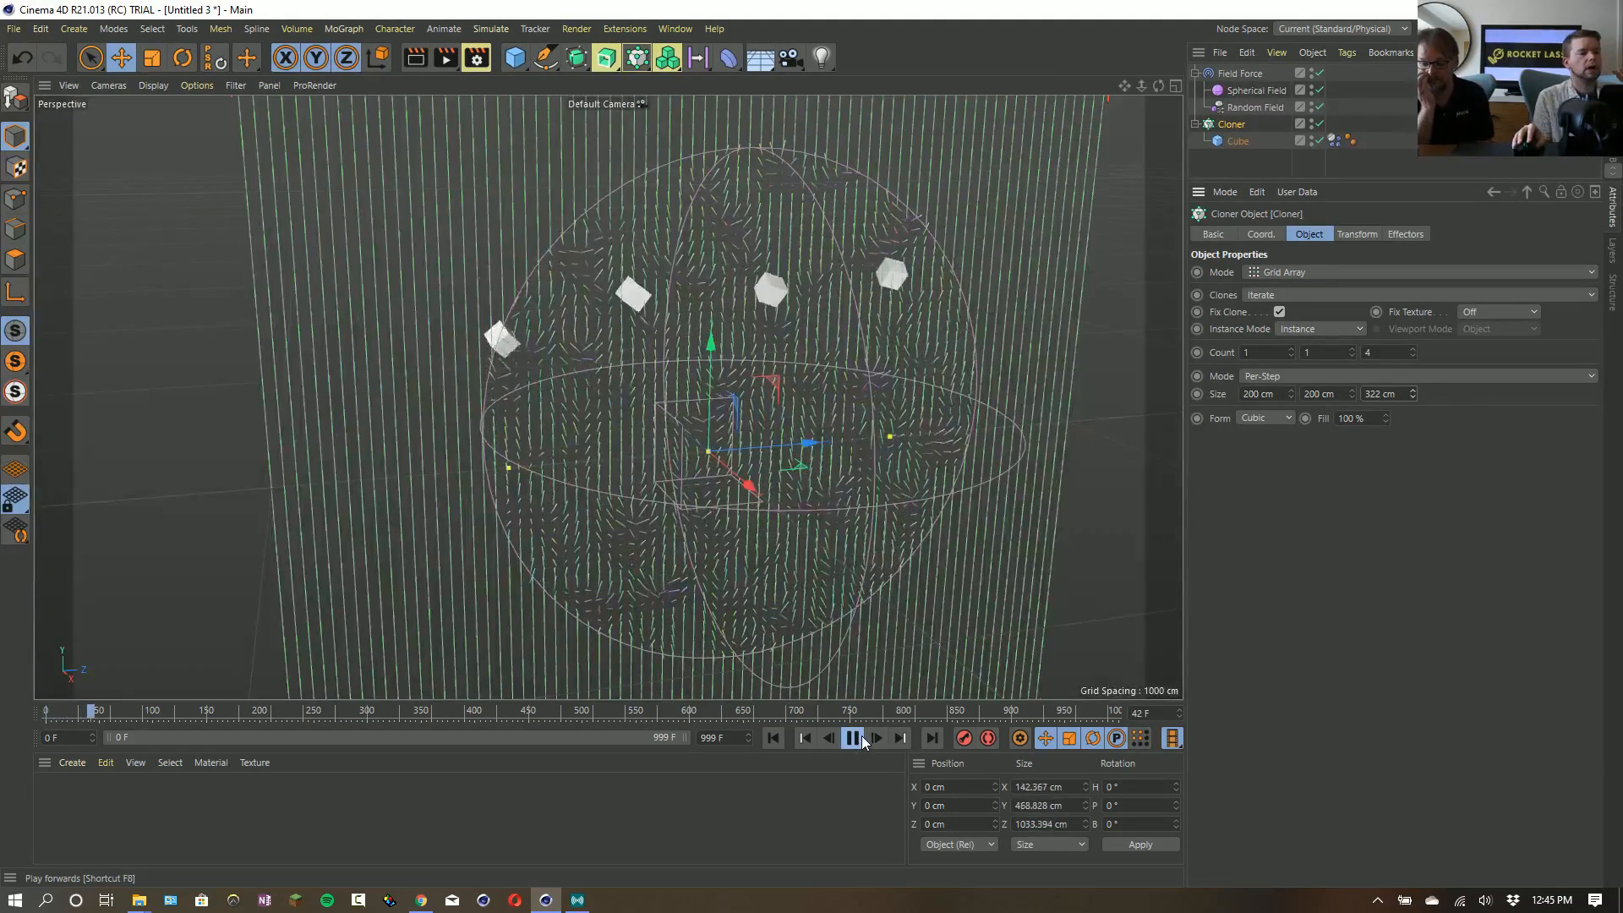
{"action": "left_click", "coordinate": [852, 738]}
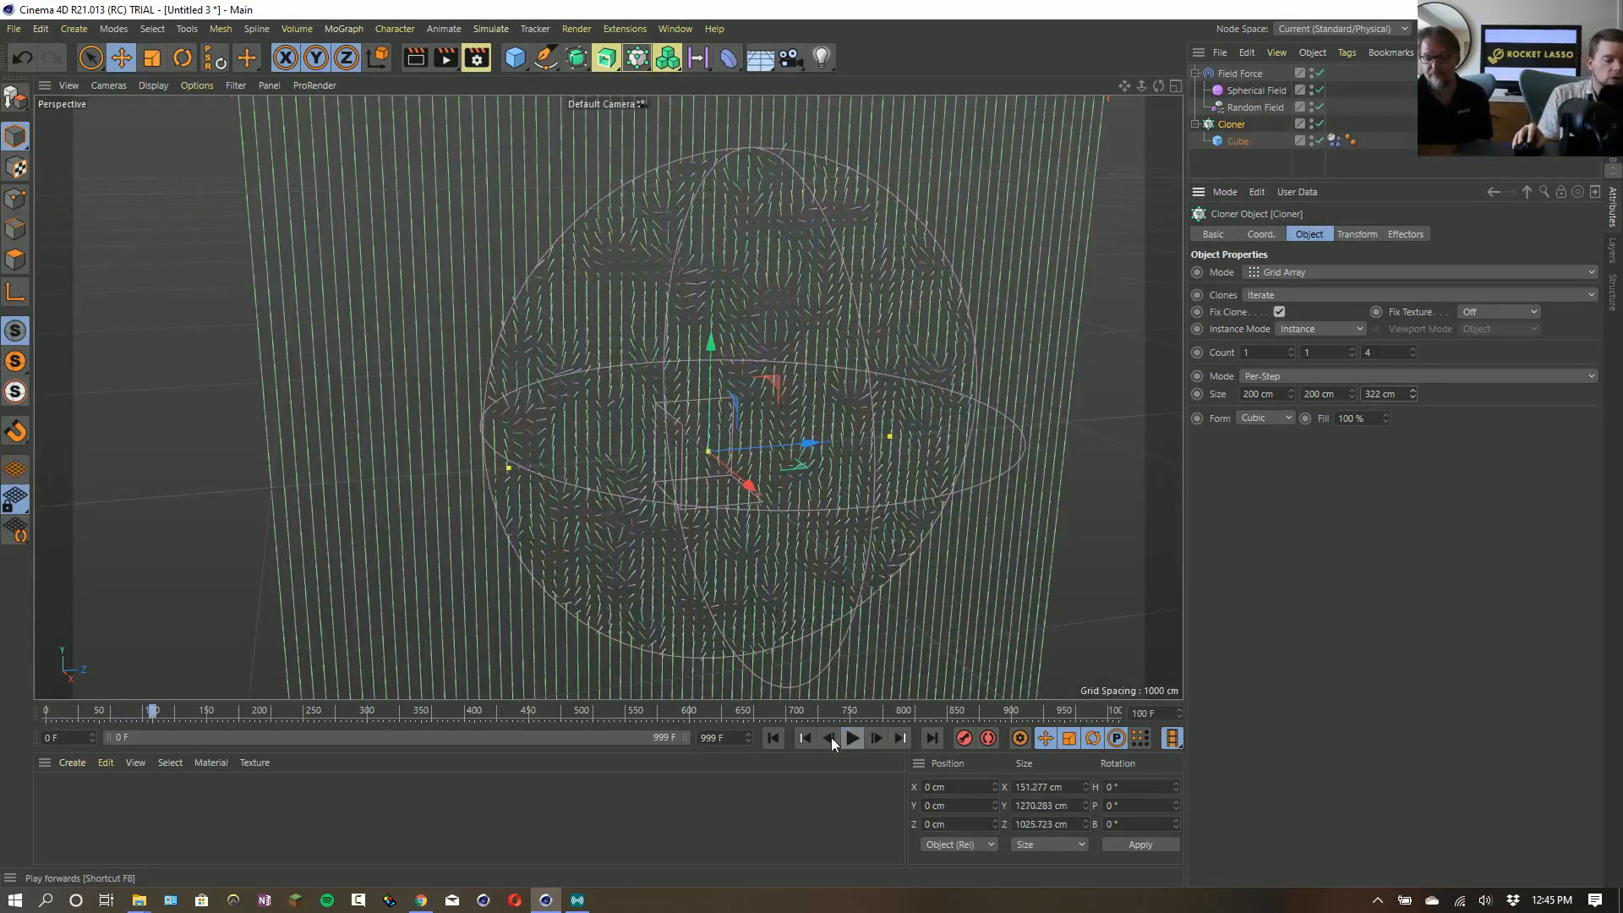
{"action": "left_click", "coordinate": [805, 738]}
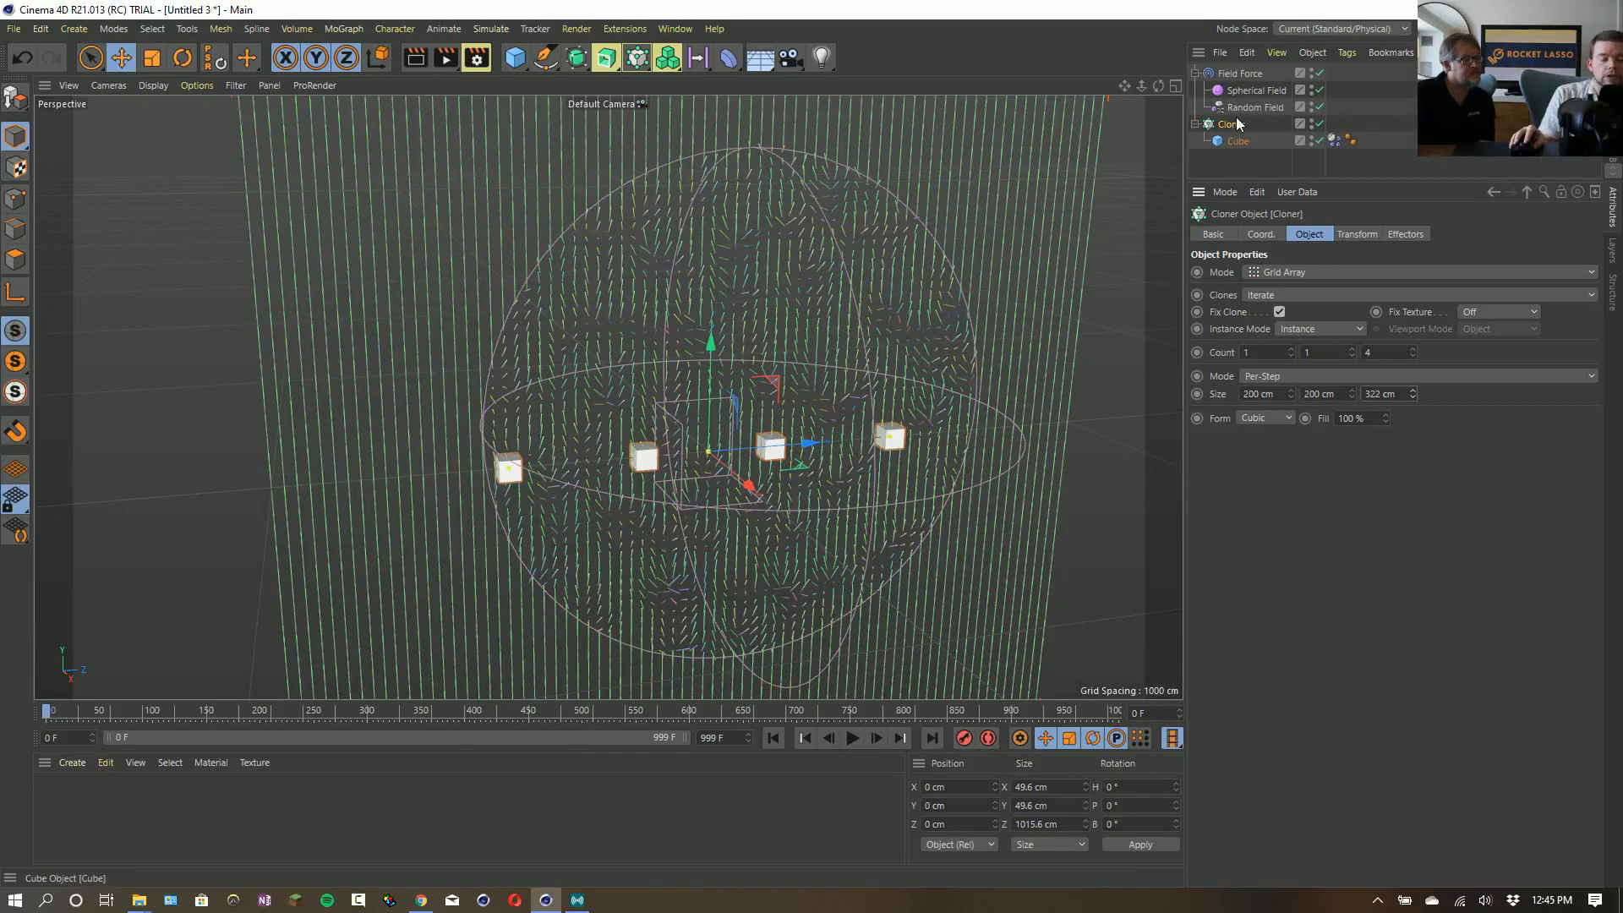
- Collapse and disable the masked Random Field layer in the Field Force's field list
{"action": "left_click", "coordinate": [1247, 77]}
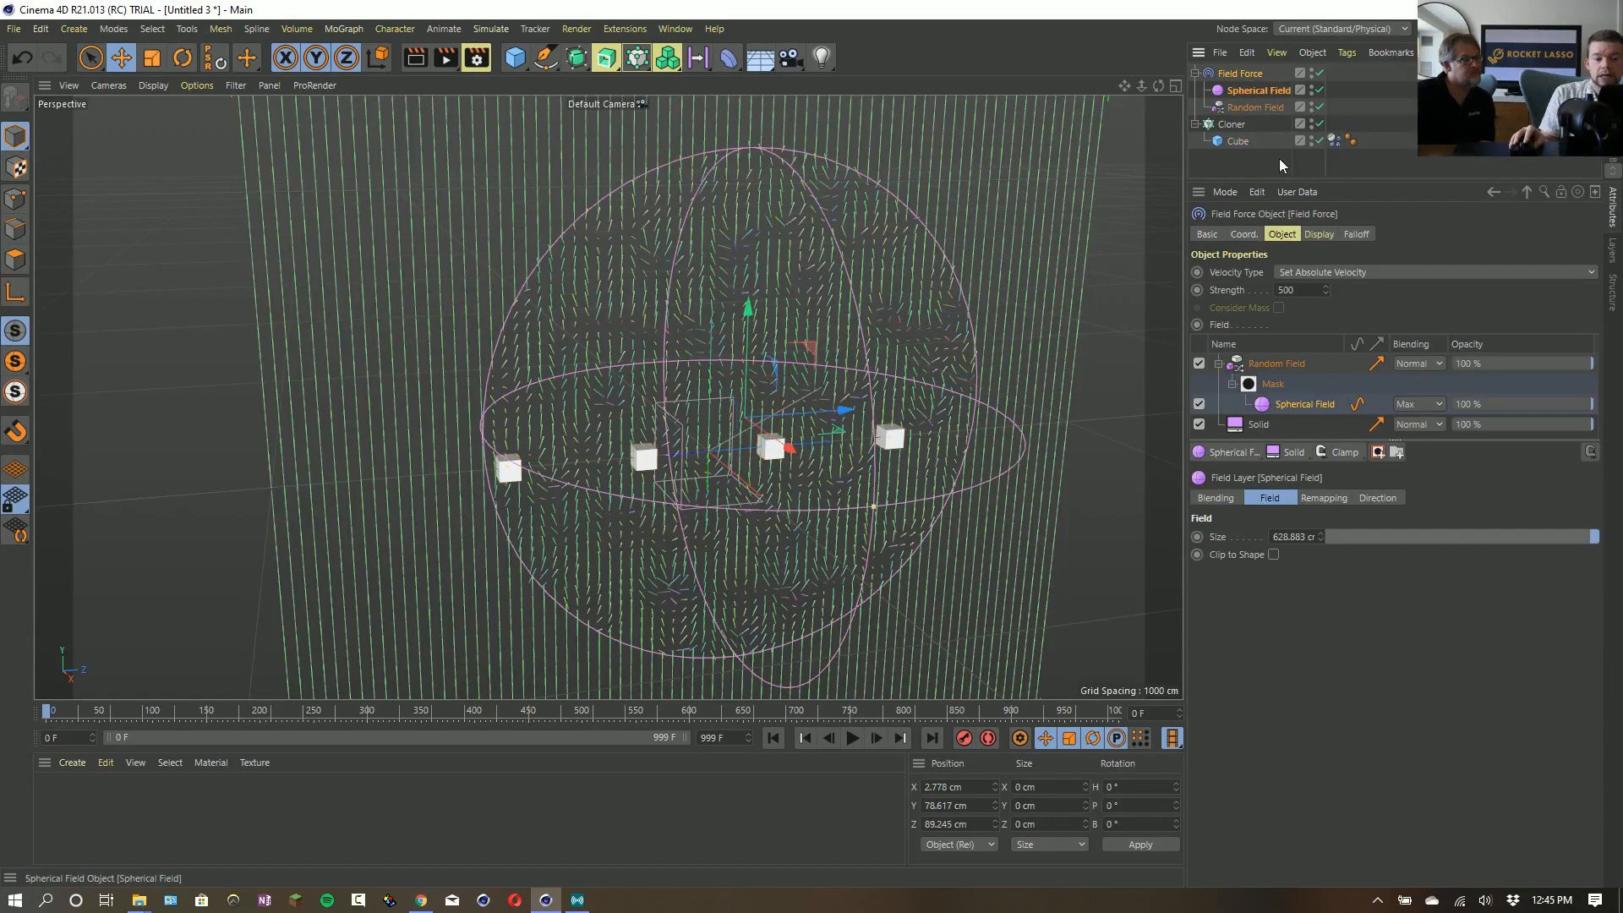
{"action": "left_click", "coordinate": [1218, 364]}
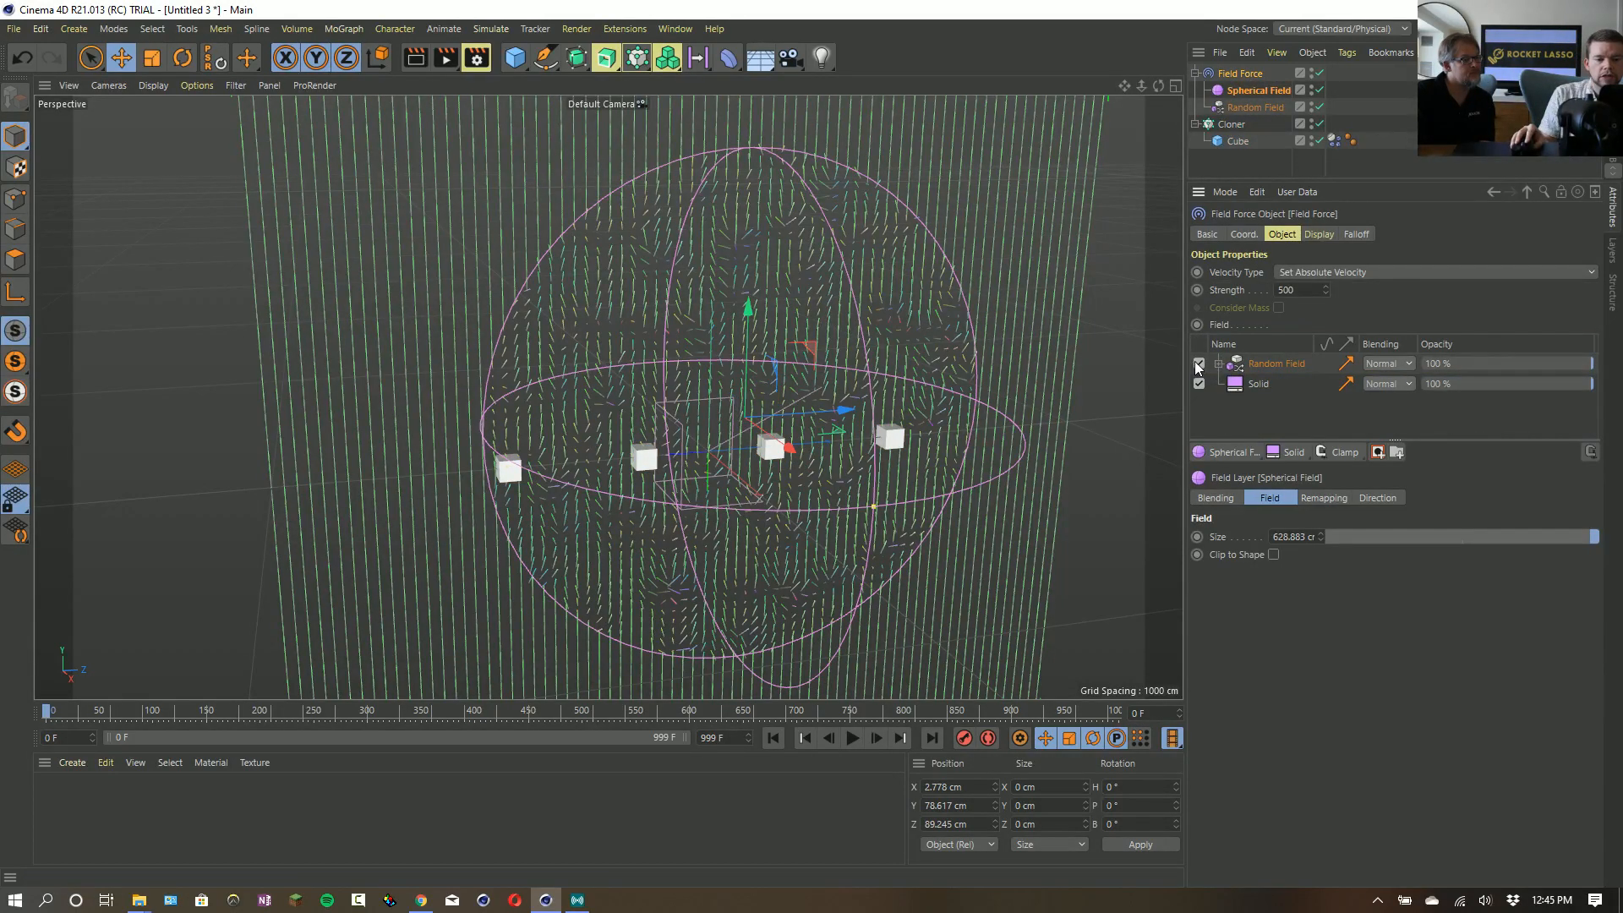
{"action": "left_click", "coordinate": [1198, 363]}
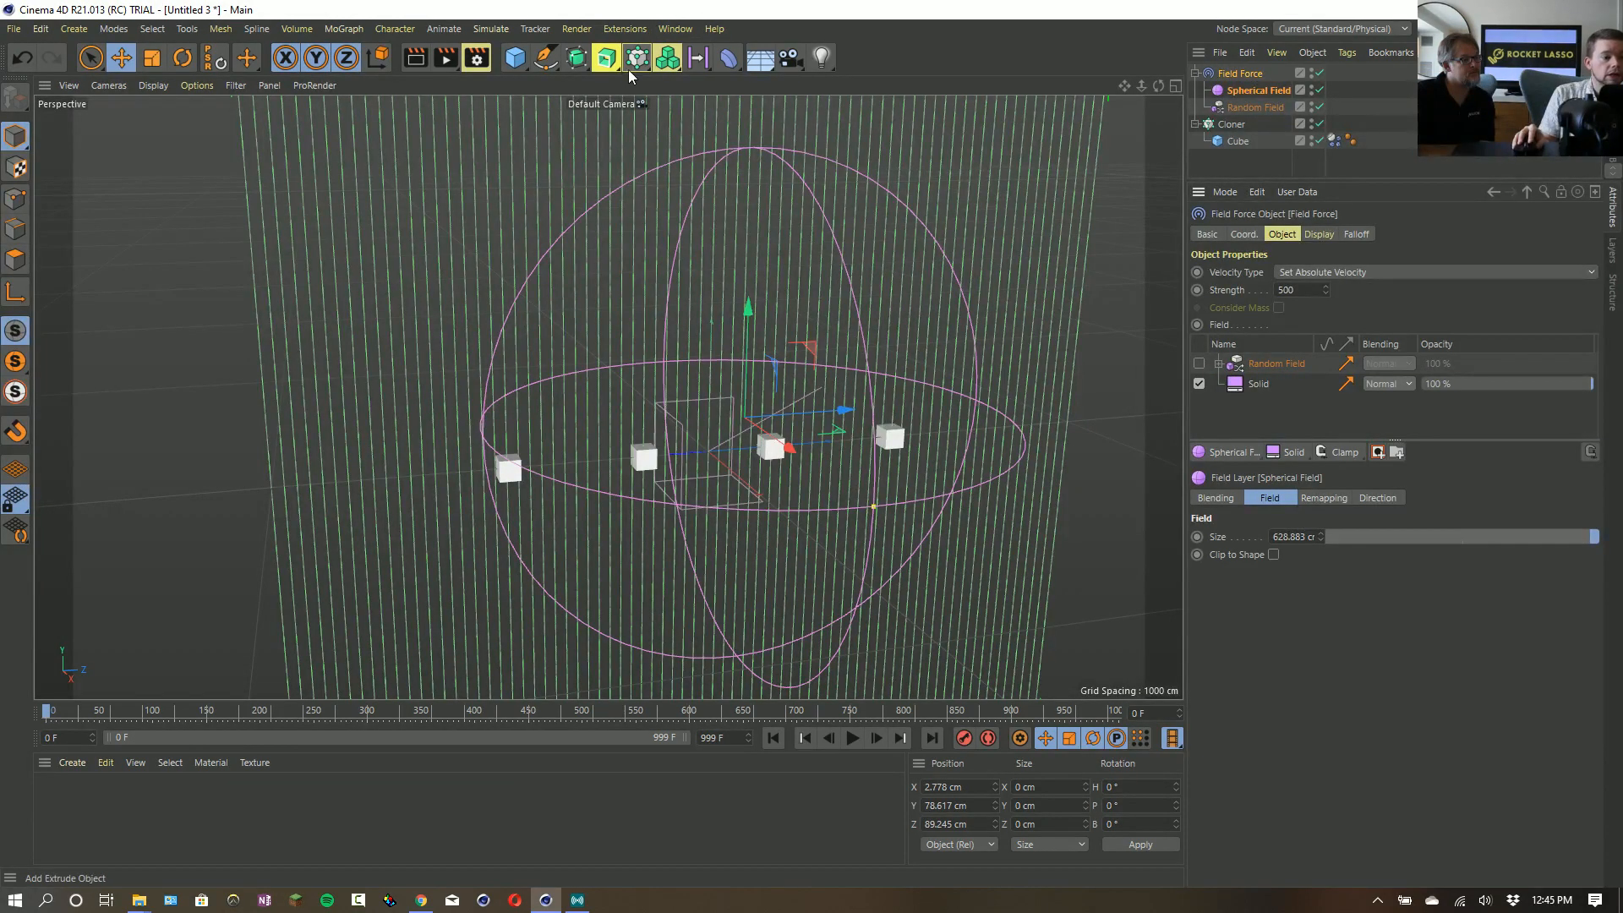
- Add a Helix spline to the scene and set its plane to ZY
{"action": "left_click", "coordinate": [548, 60]}
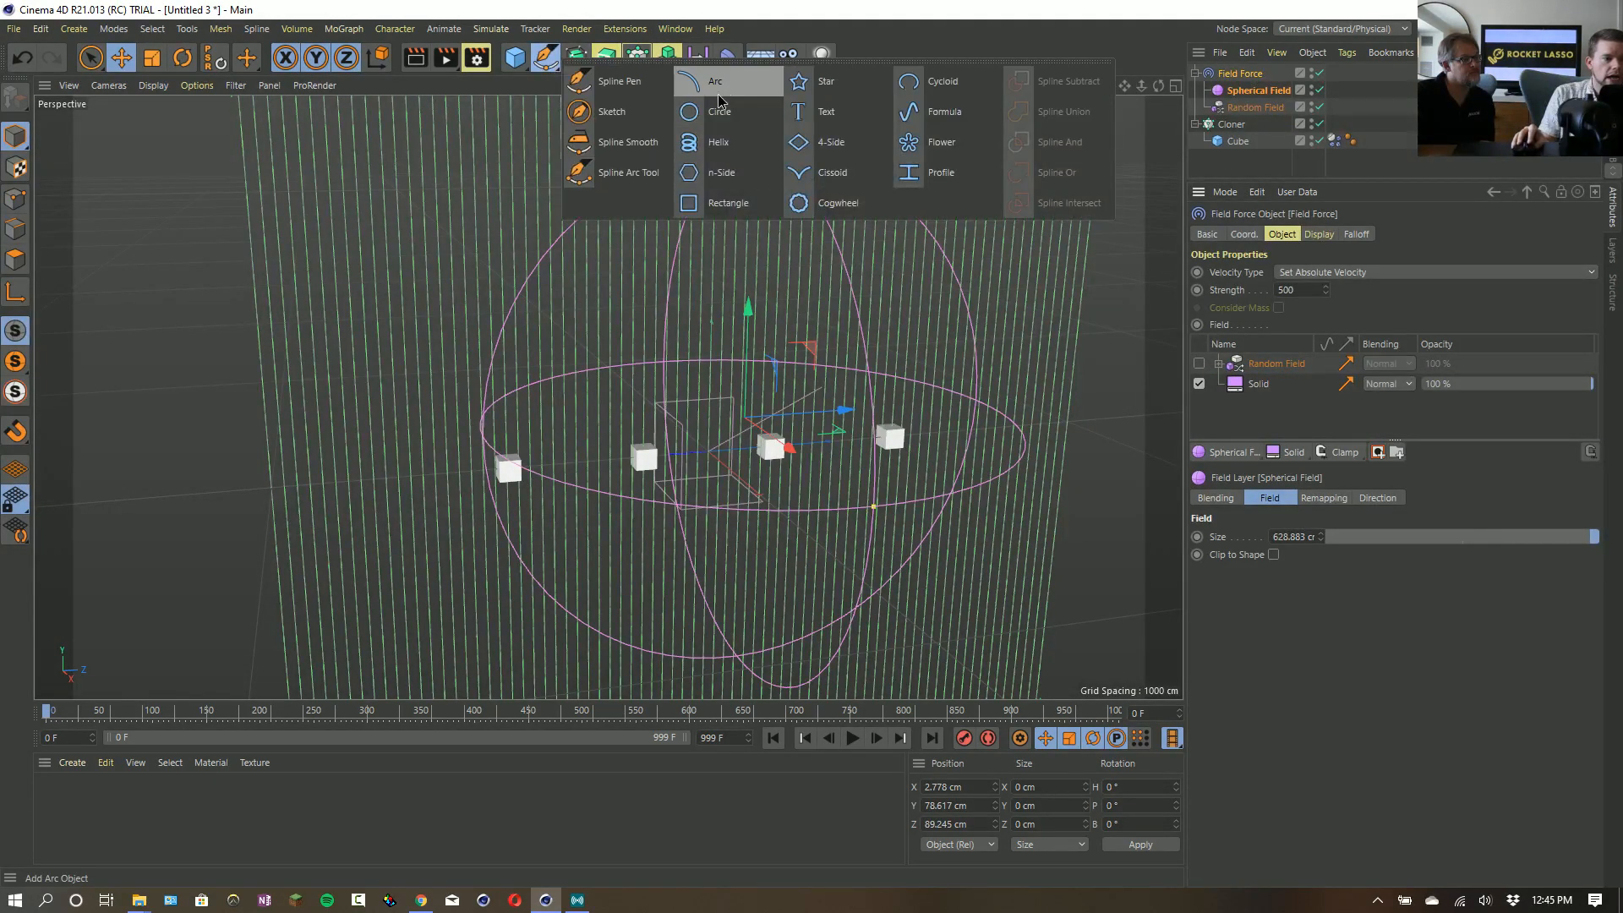
{"action": "left_click", "coordinate": [735, 149]}
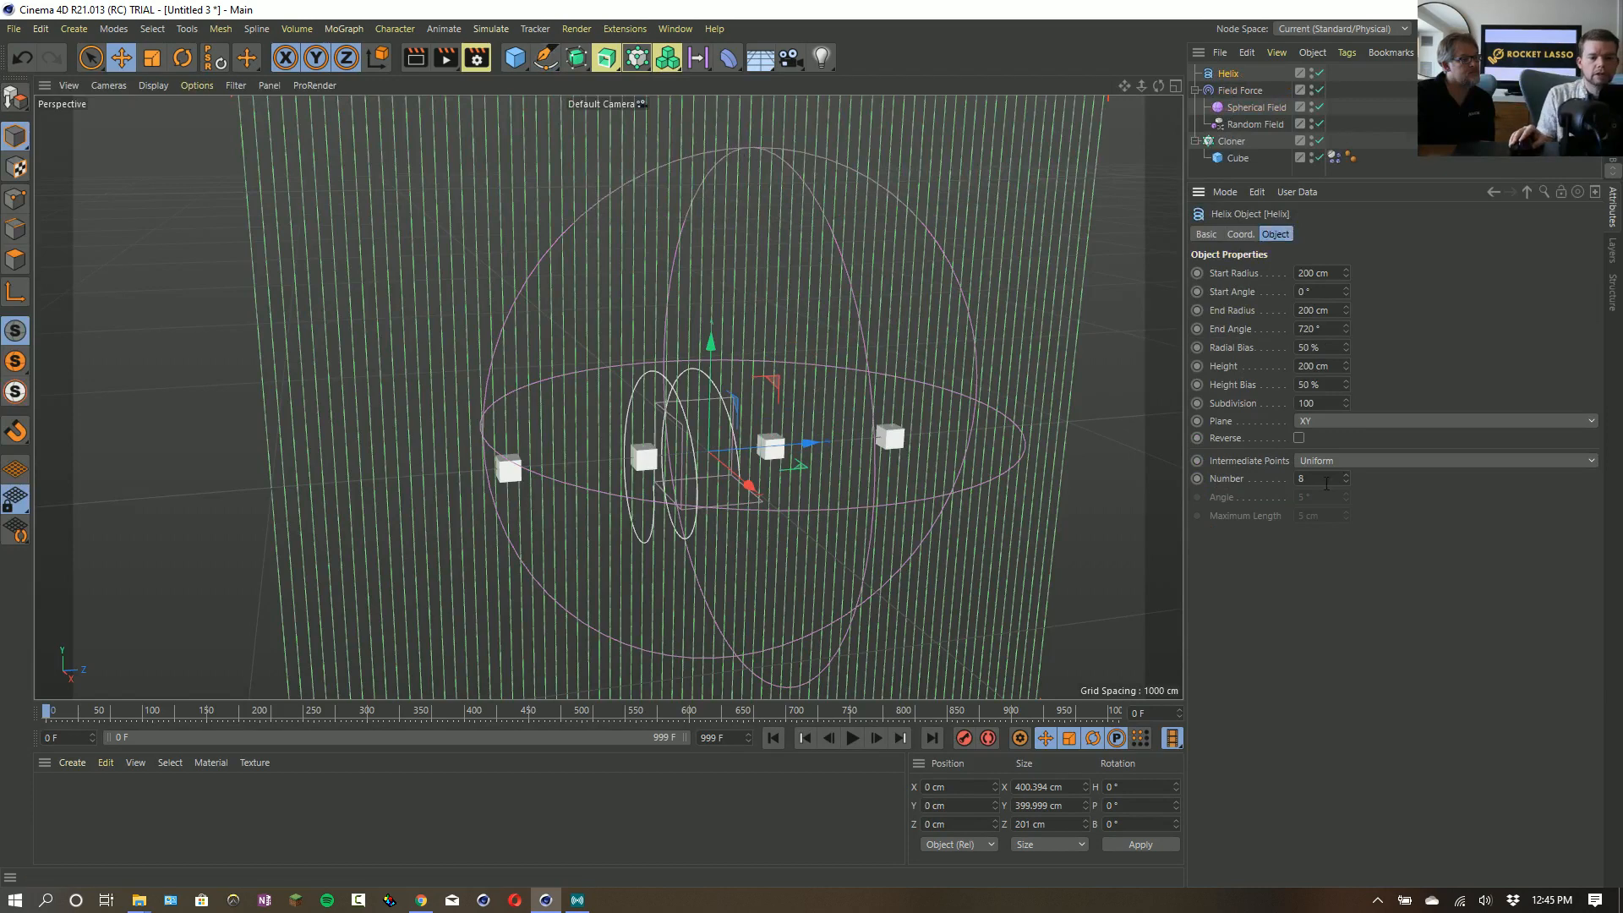
{"action": "scroll", "coordinate": [1342, 424], "scroll_direction": "down", "scroll_amount": 2}
{"action": "scroll", "coordinate": [1343, 424], "scroll_direction": "up", "scroll_amount": 2}
{"action": "left_click", "coordinate": [1342, 424]}
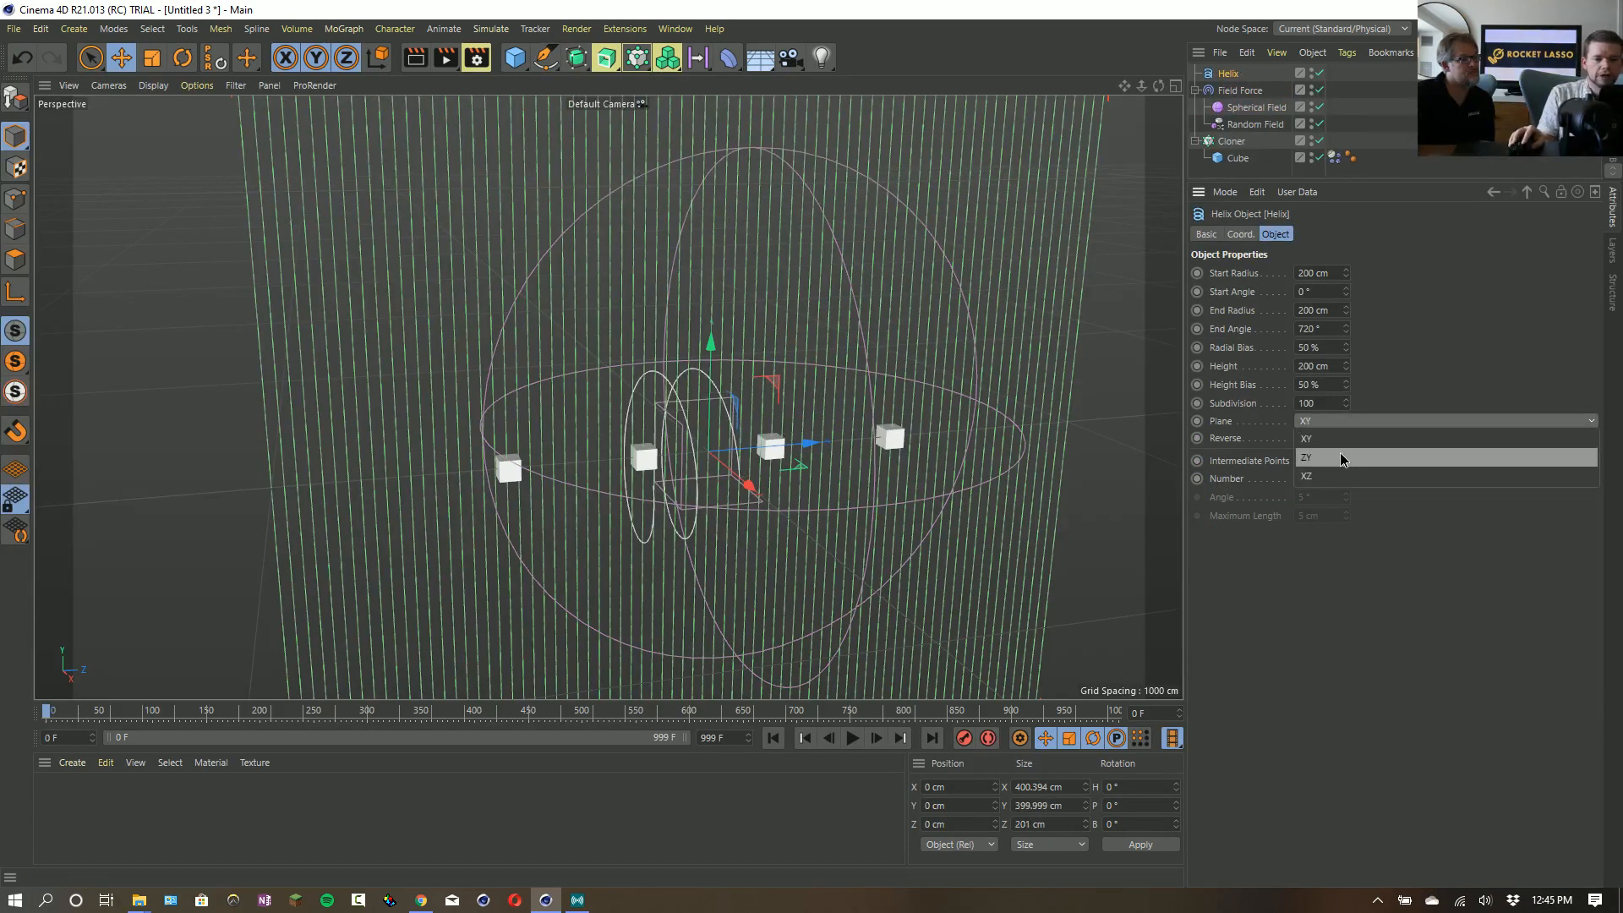
{"action": "left_click", "coordinate": [1342, 455]}
- Set the Helix's start radius to 0 cm, its end radius to 634 cm and its height to 0 cm
{"action": "double_click", "coordinate": [1329, 273]}
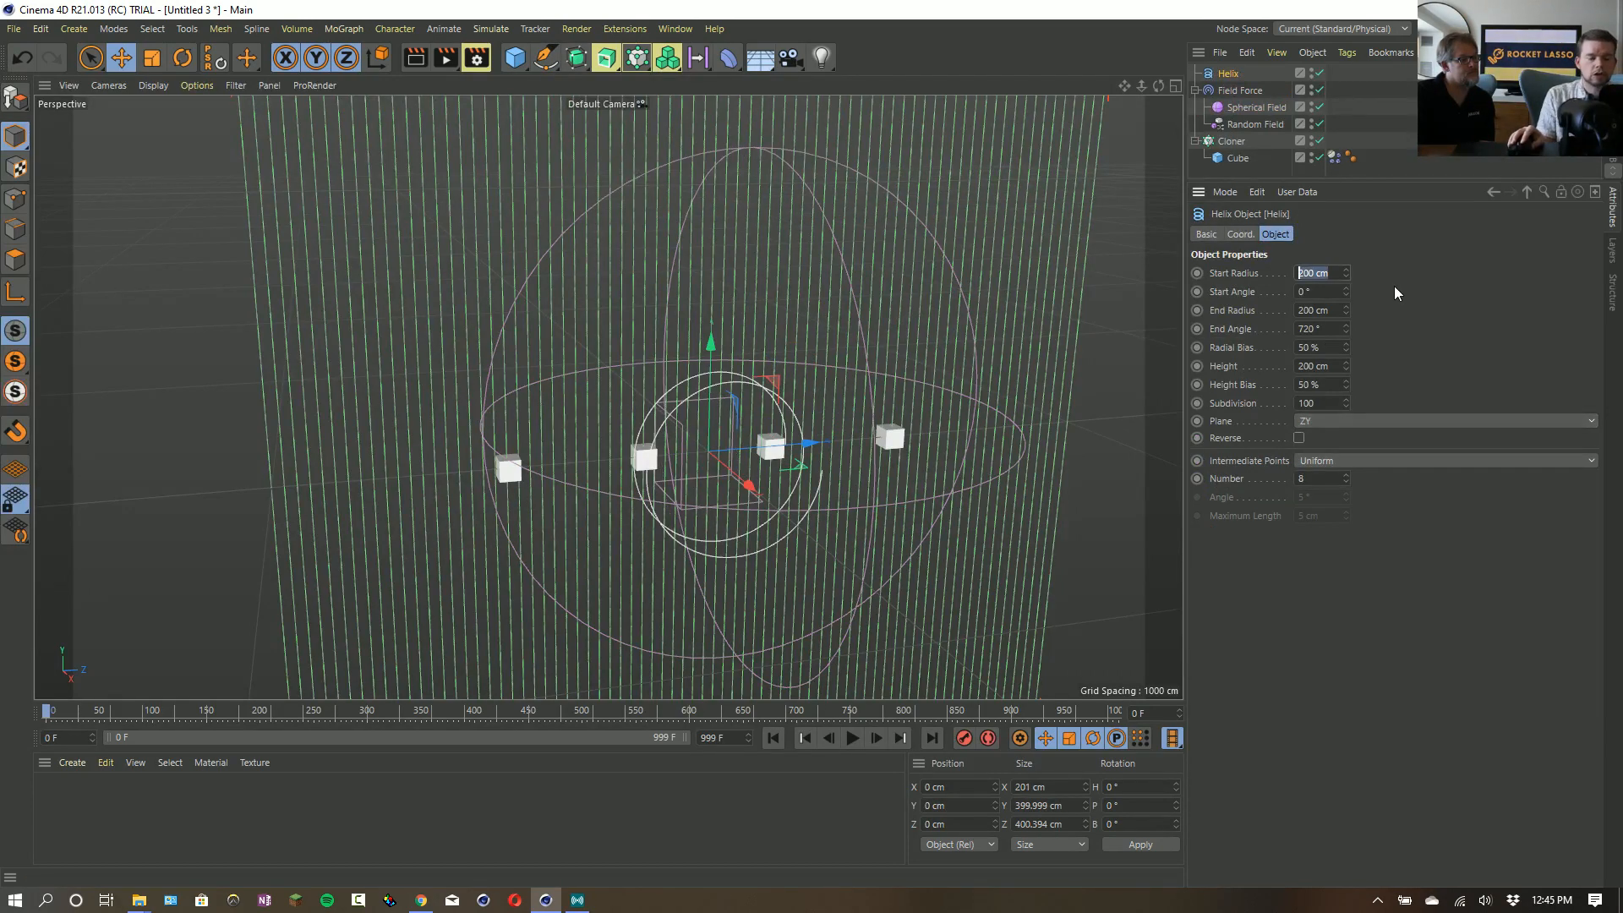
{"action": "type", "text": "0"}
{"action": "key", "text": "Return"}
{"action": "left_click_drag", "start_coordinate": [1346, 314], "coordinate": [1346, 296]}
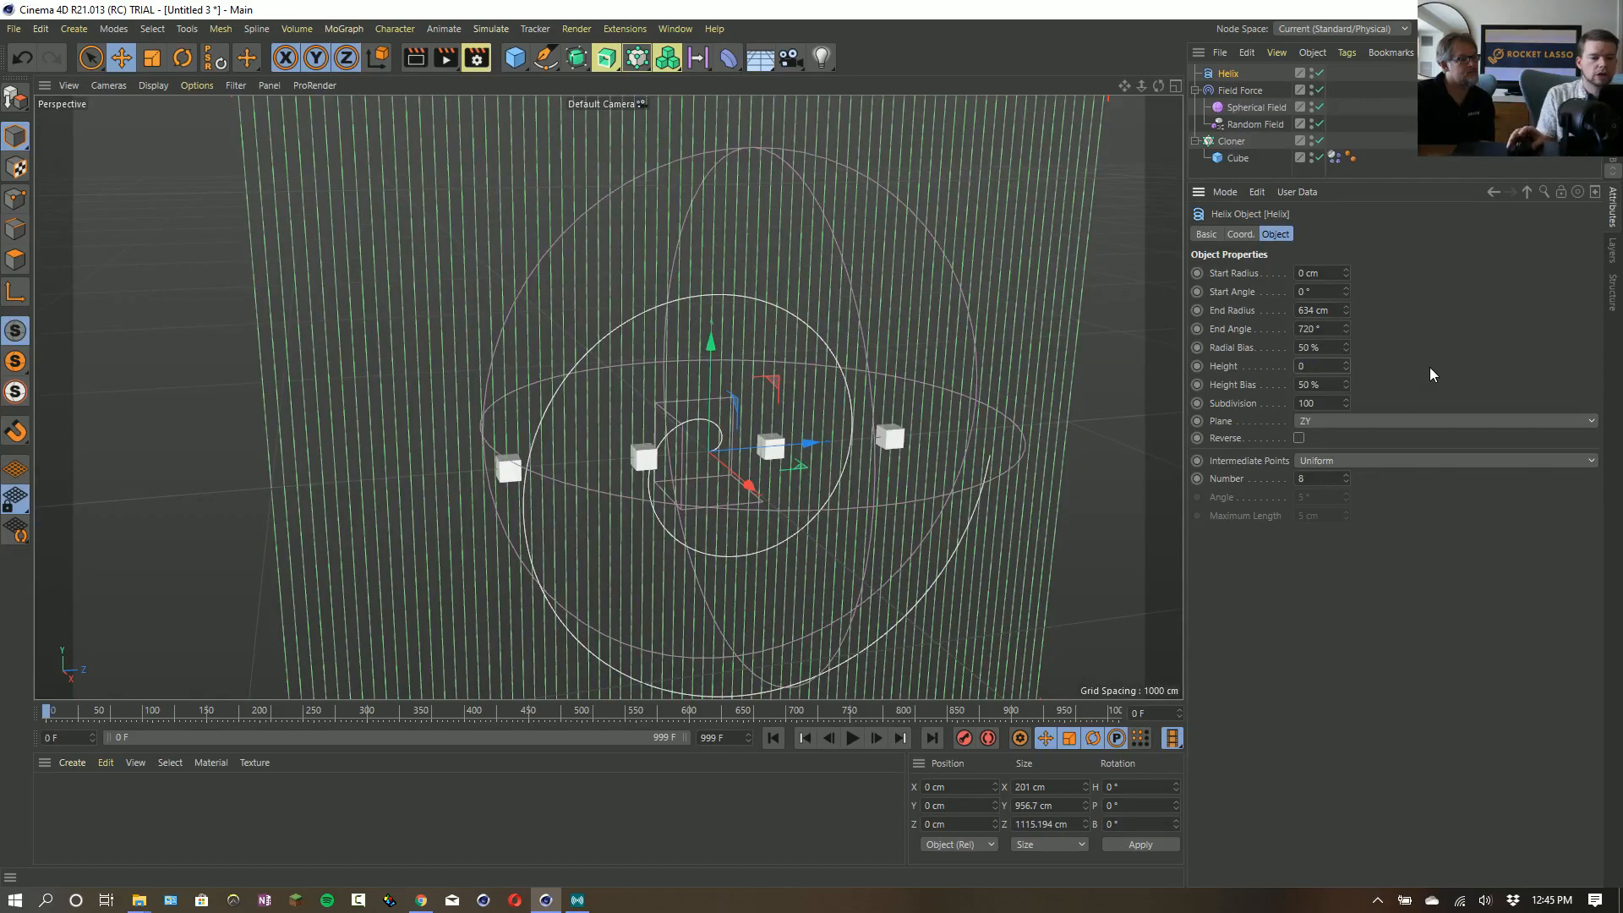
{"action": "type", "text": "0"}
{"action": "key", "text": "Return"}
- Add the Helix to the Field Force's field list as the top layer and set that layer's Offset to 100 %
{"action": "mouse_move", "coordinate": [816, 454]}
{"action": "left_mouse_down", "text": "alt"}
{"action": "mouse_move", "coordinate": [933, 449]}
{"action": "mouse_move", "coordinate": [800, 445]}
{"action": "left_mouse_up", "text": "alt"}
{"action": "left_click", "coordinate": [1258, 107]}
{"action": "left_click", "coordinate": [1226, 88]}
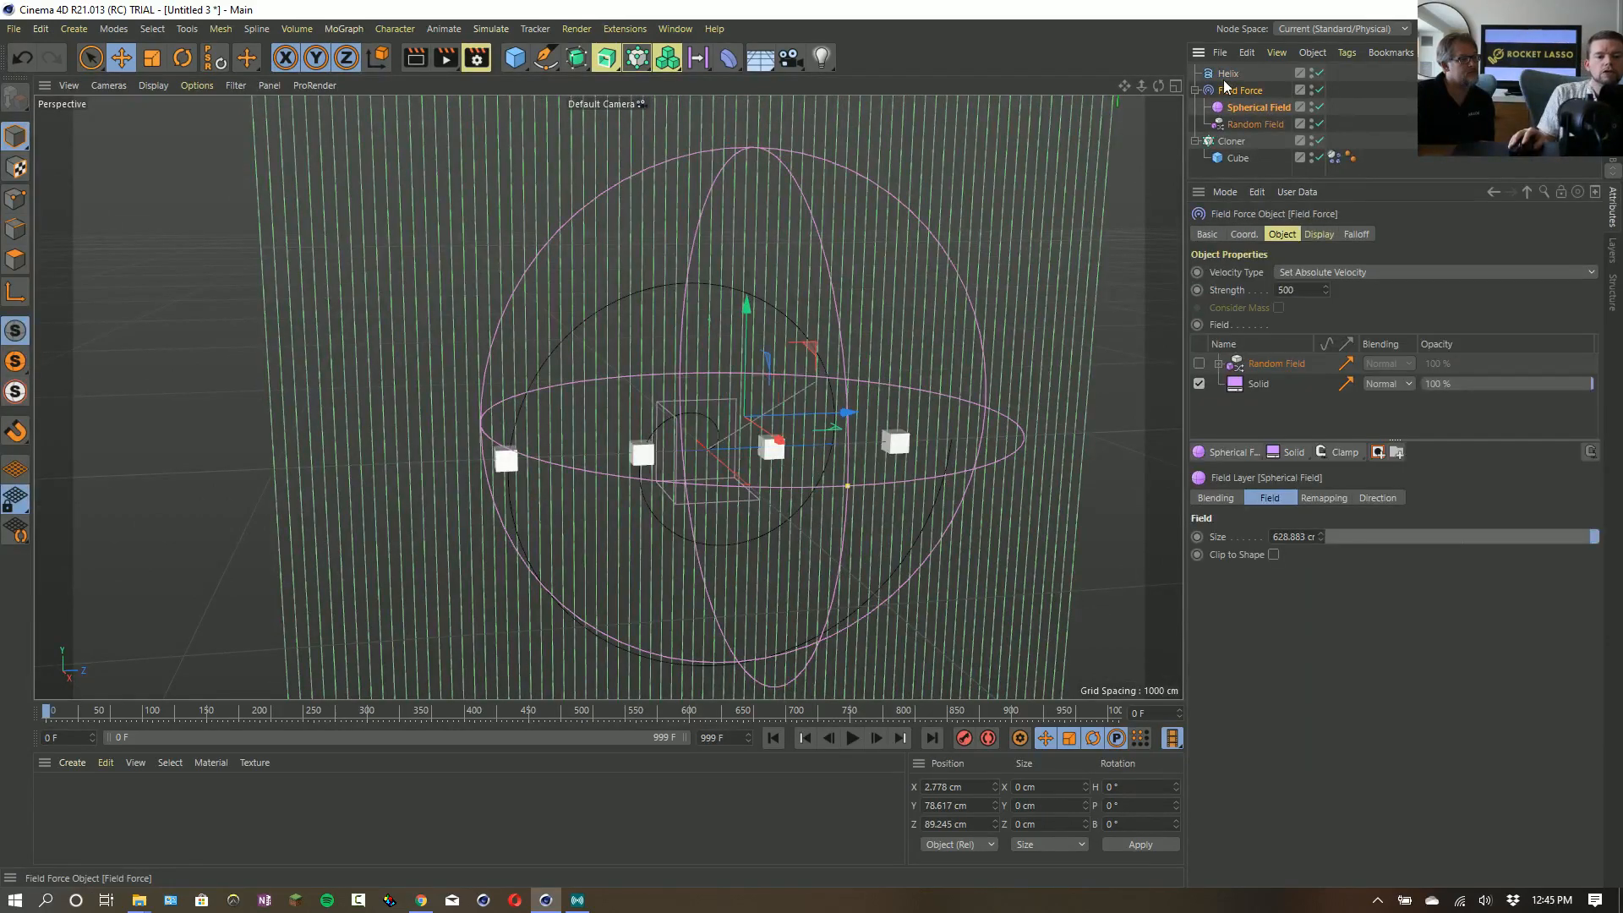
{"action": "left_click_drag", "start_coordinate": [1268, 364], "coordinate": [1268, 365]}
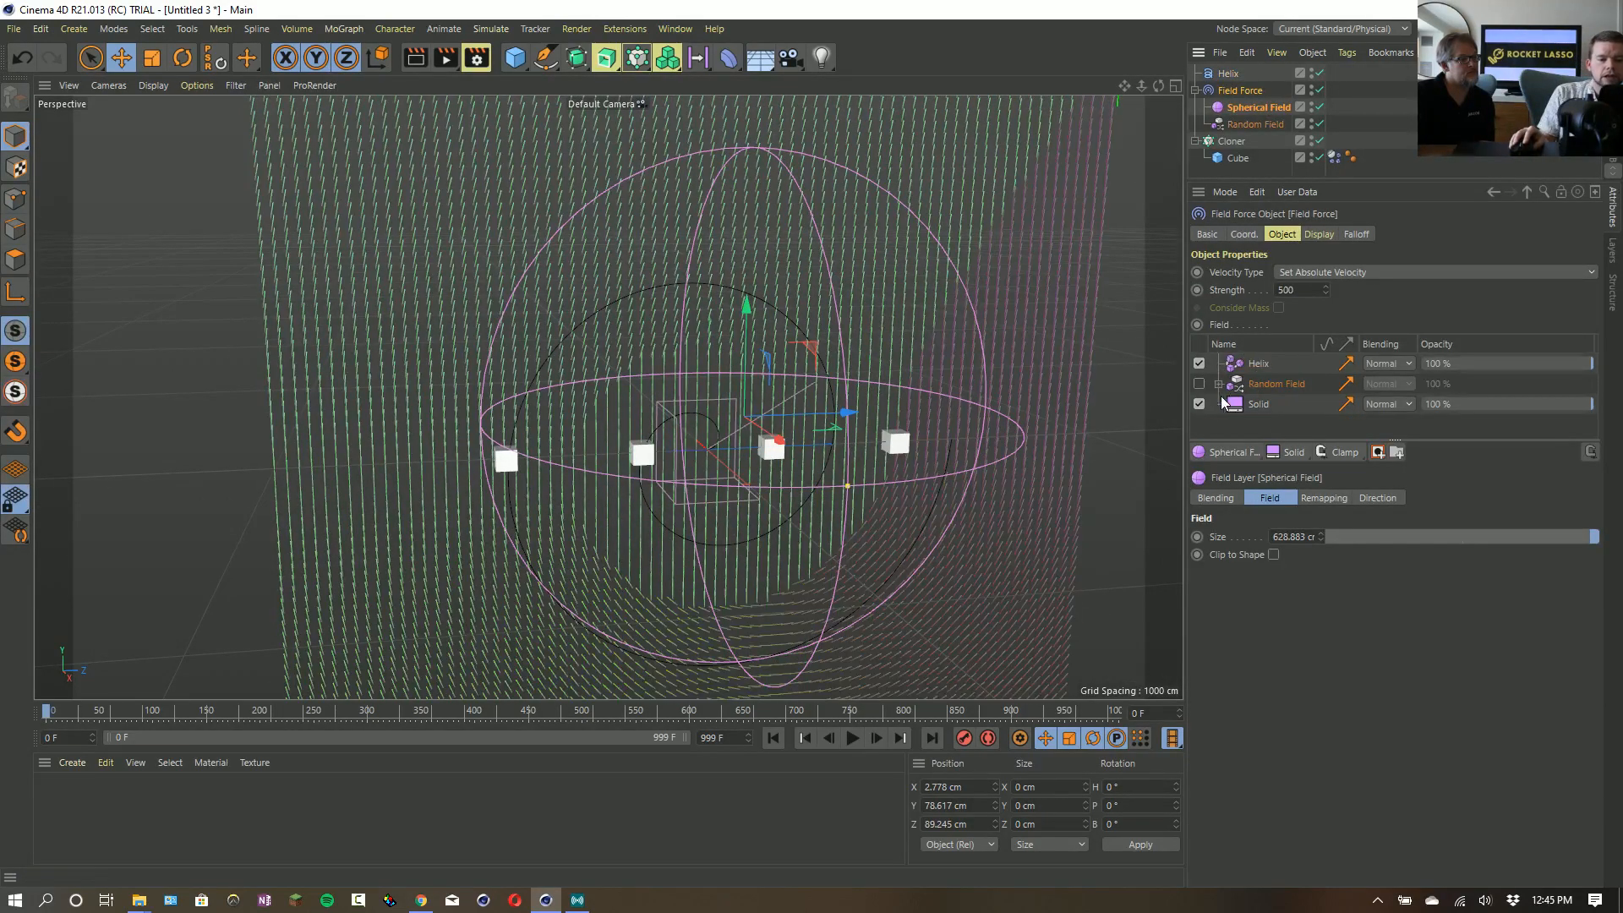
{"action": "left_click", "coordinate": [1268, 365]}
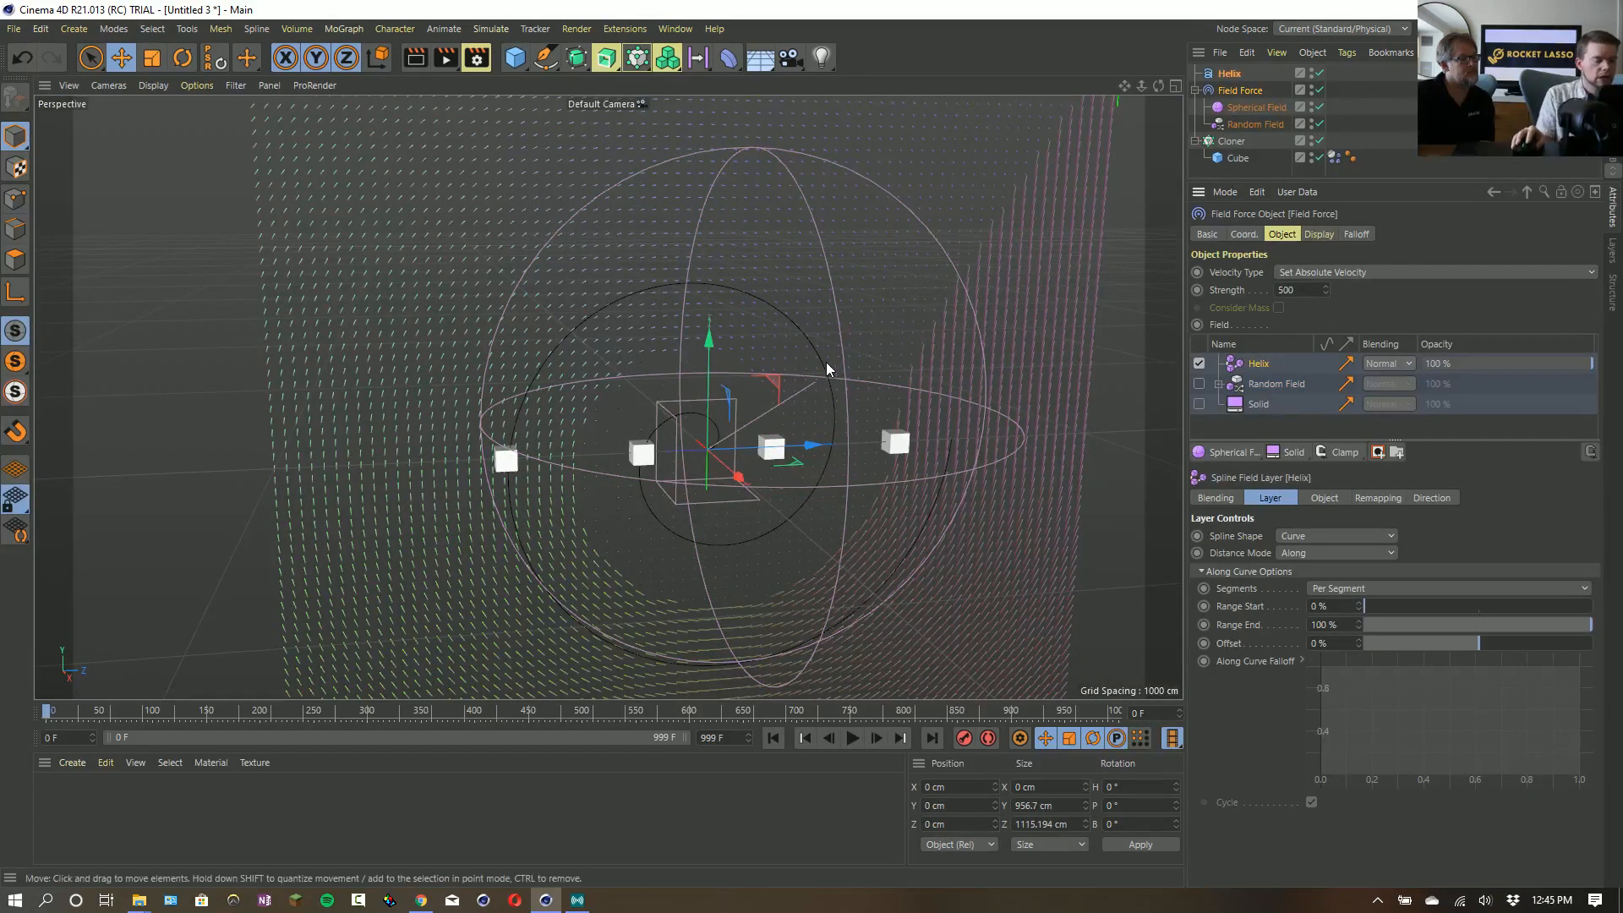
{"action": "middle_click_drag", "start_coordinate": [615, 409], "coordinate": [595, 373], "text": "alt"}
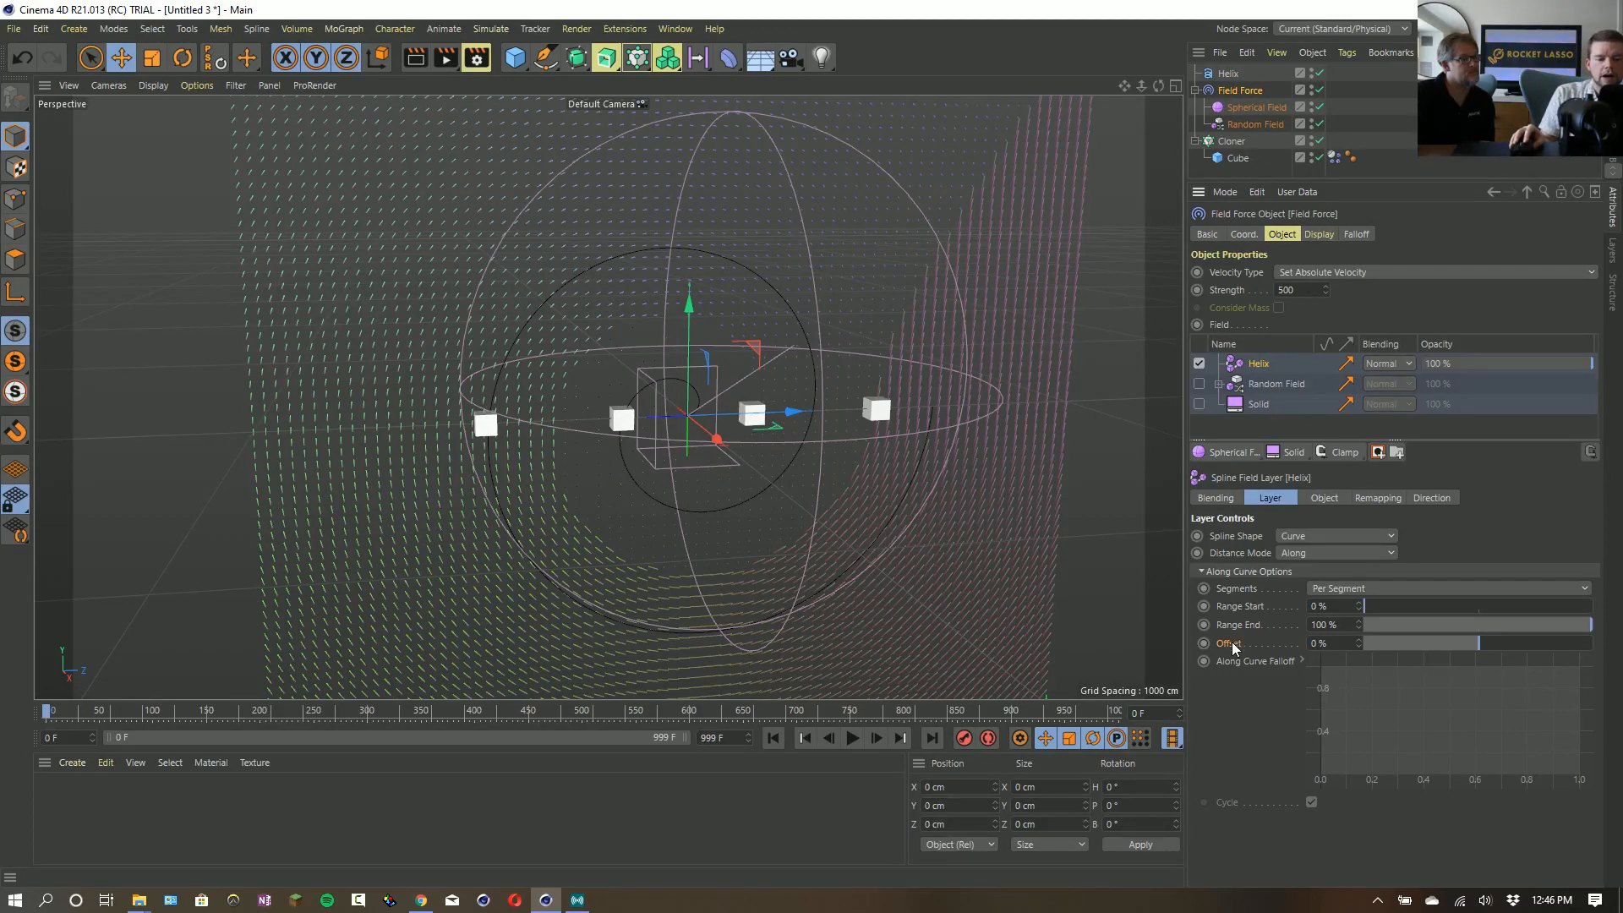
{"action": "left_click_drag", "start_coordinate": [1481, 646], "coordinate": [1592, 645]}
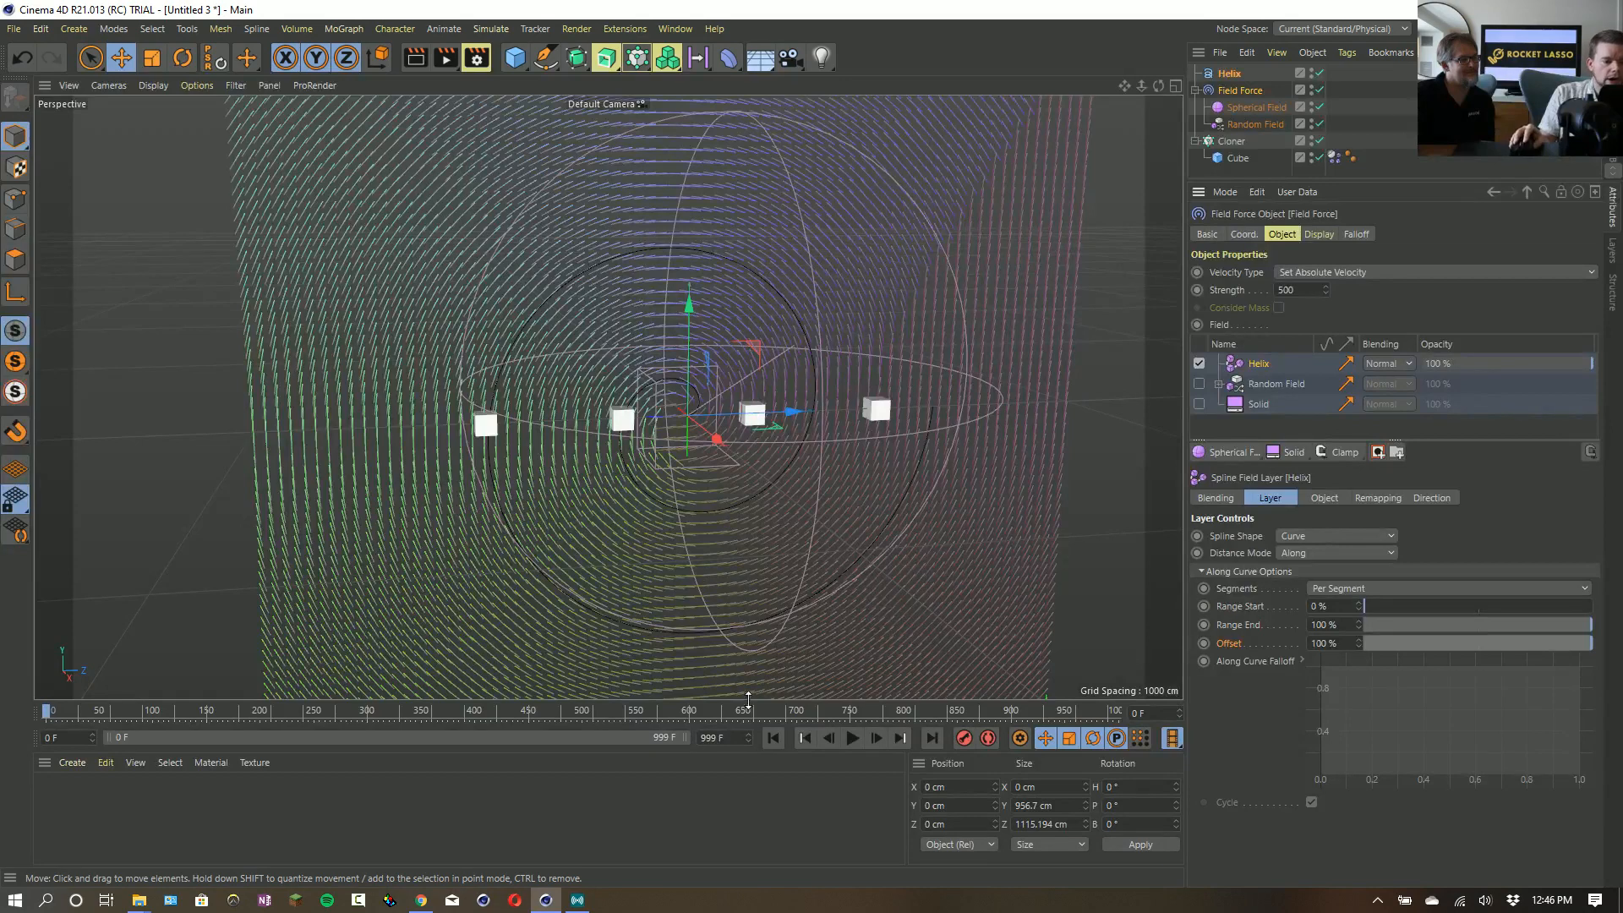
- Play the simulation to watch how the cloned cubes follow the Helix field
{"action": "left_click", "coordinate": [853, 739]}
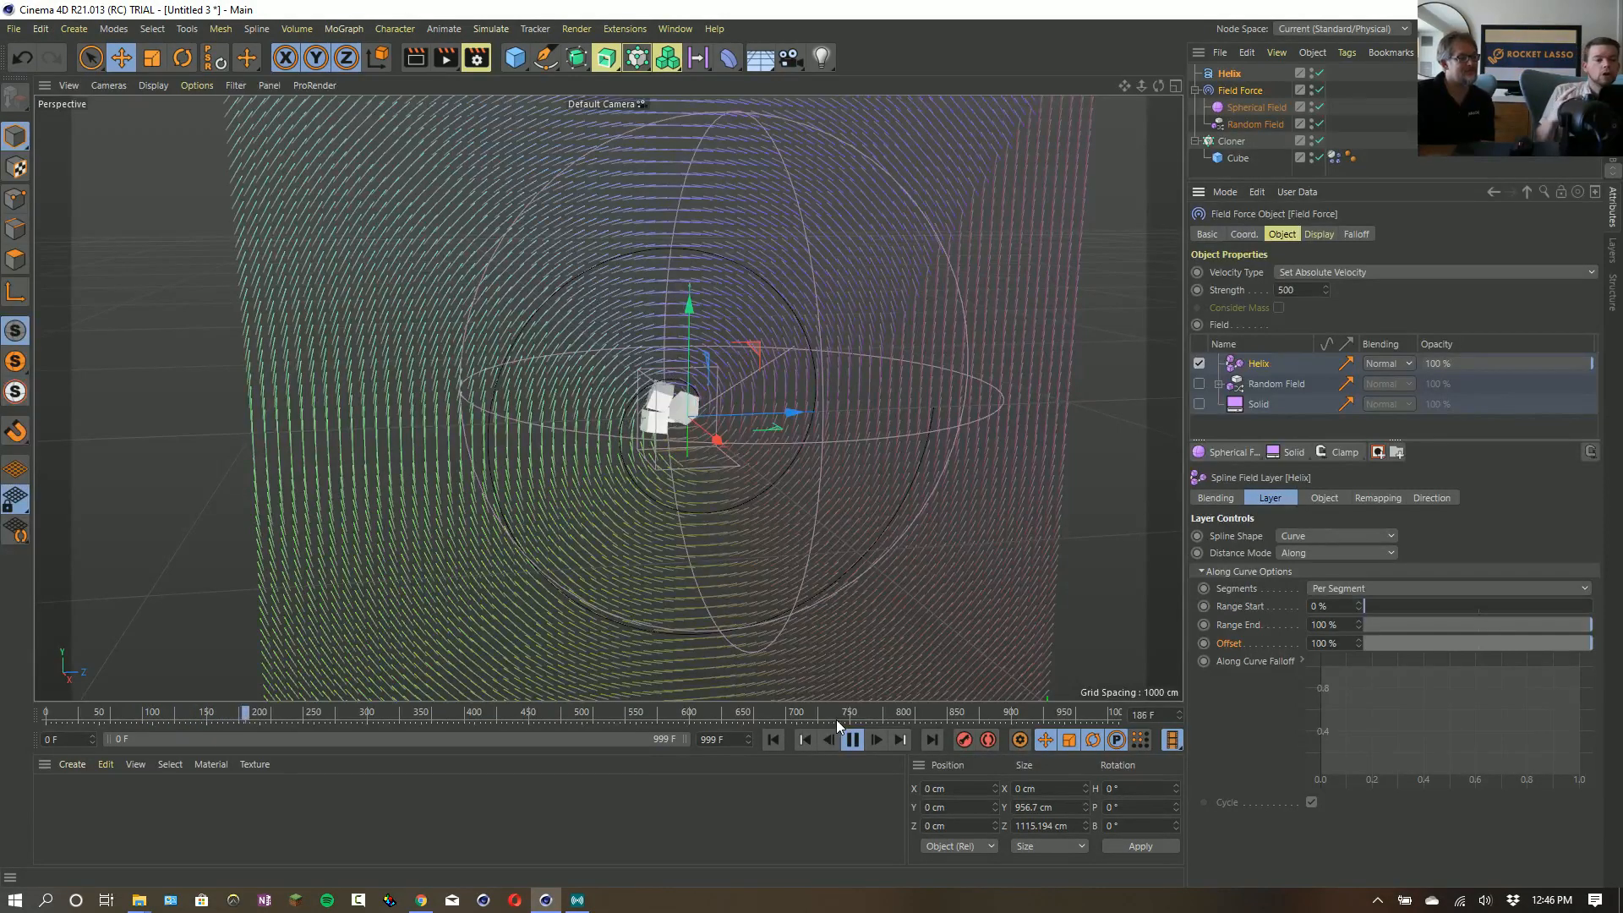
{"action": "left_click", "coordinate": [1225, 454]}
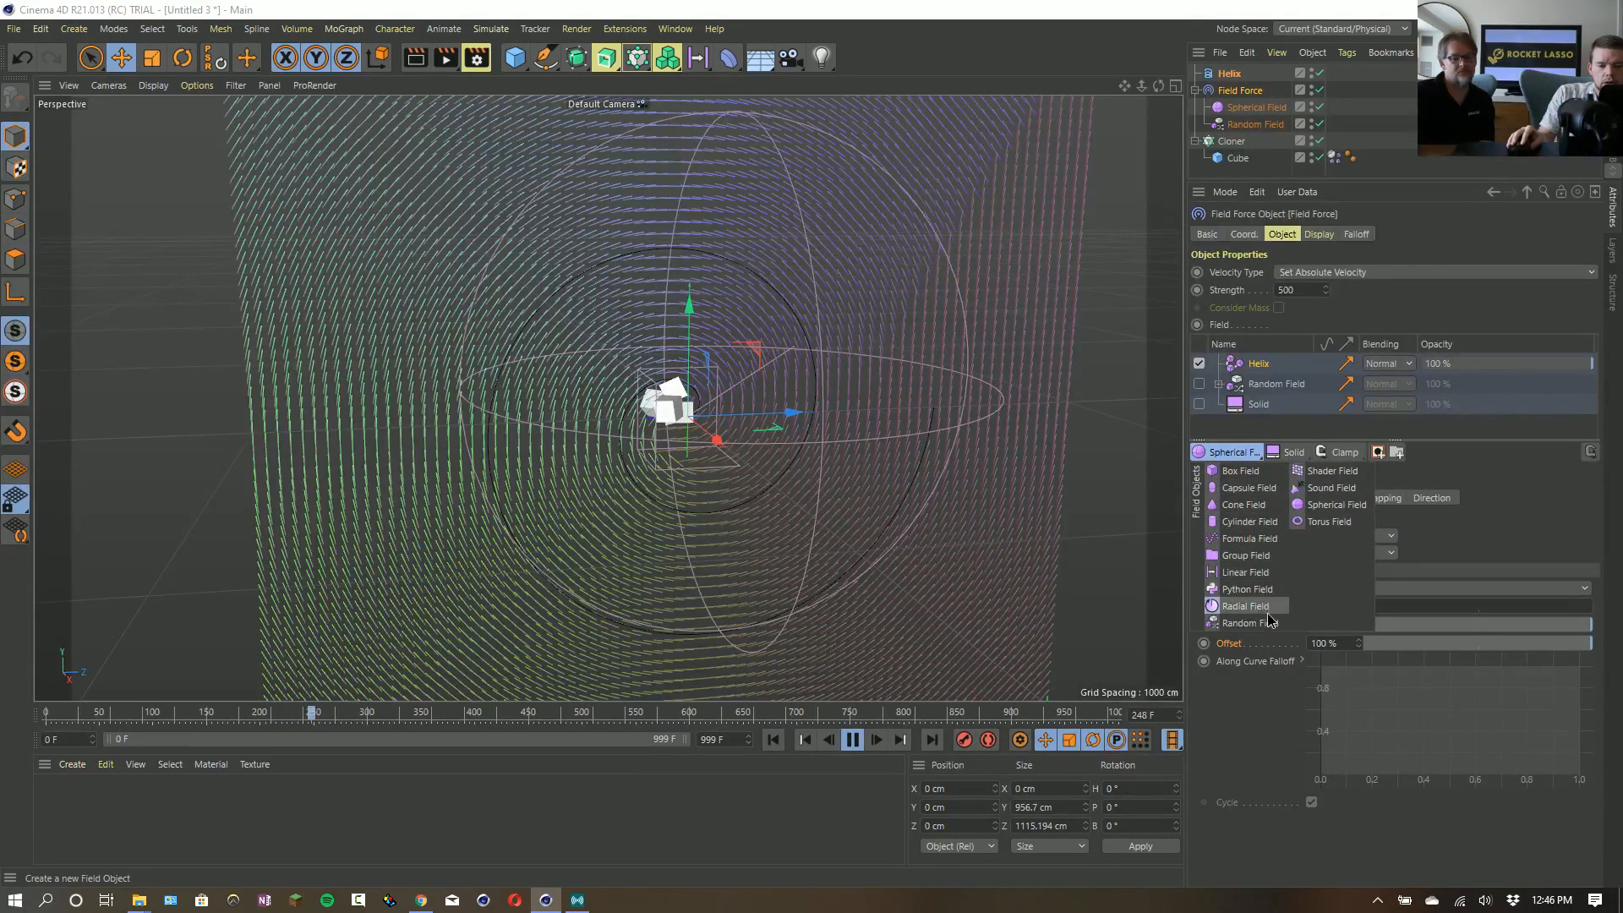
{"action": "left_click", "coordinate": [1495, 532]}
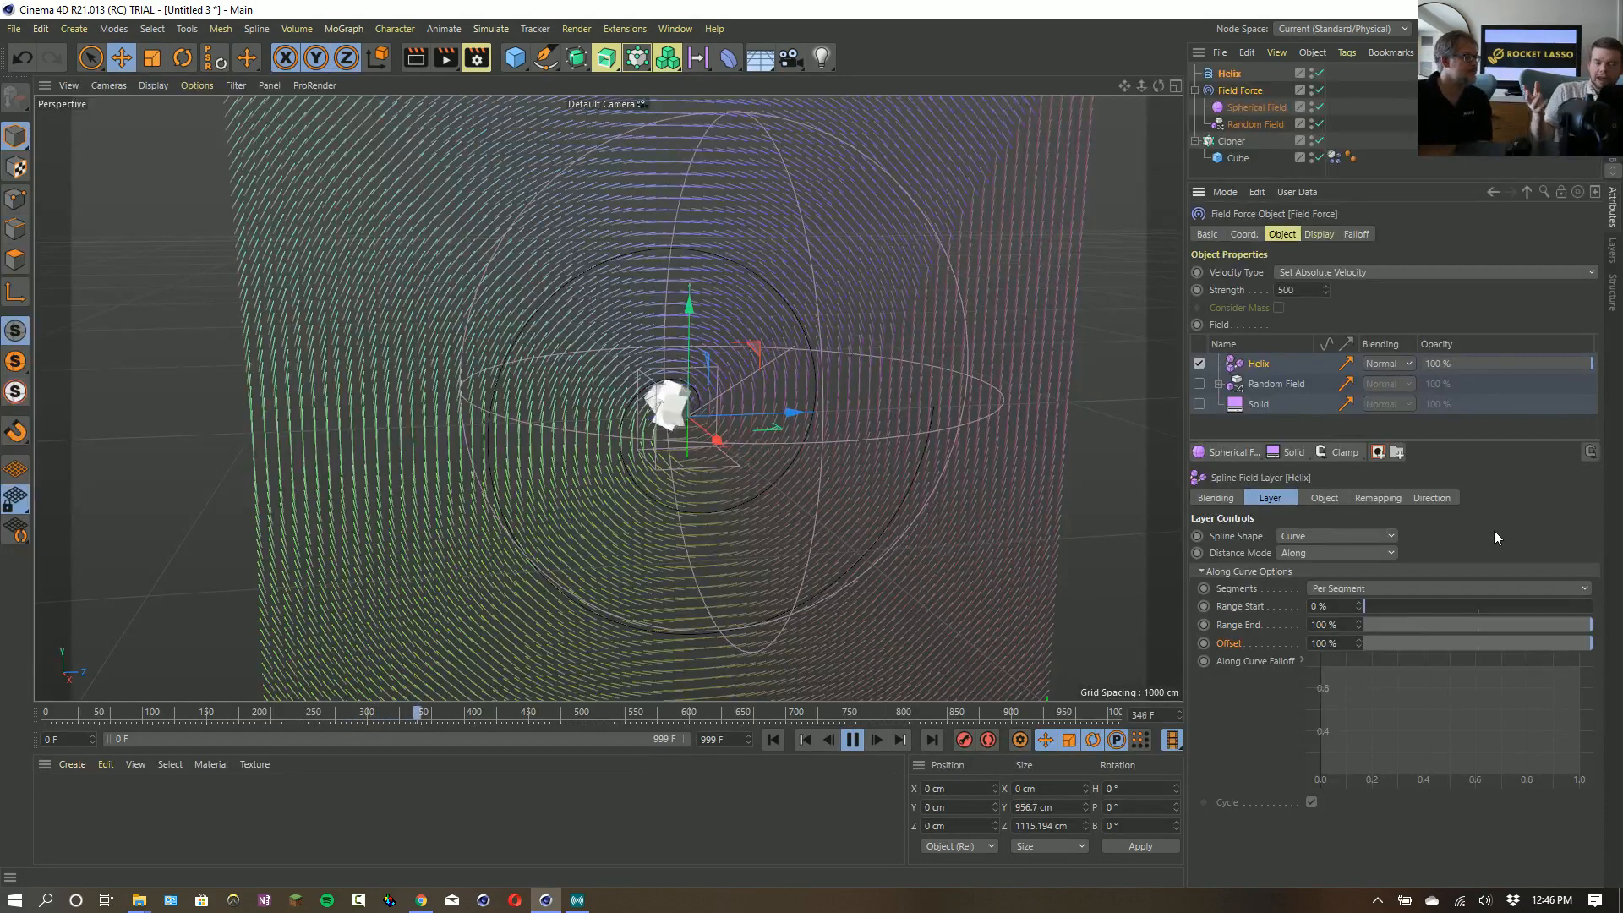
- Try the Helix object's Reverse option while the simulation plays, switching it on and back off
{"action": "left_click", "coordinate": [1236, 74]}
{"action": "left_click", "coordinate": [1299, 438]}
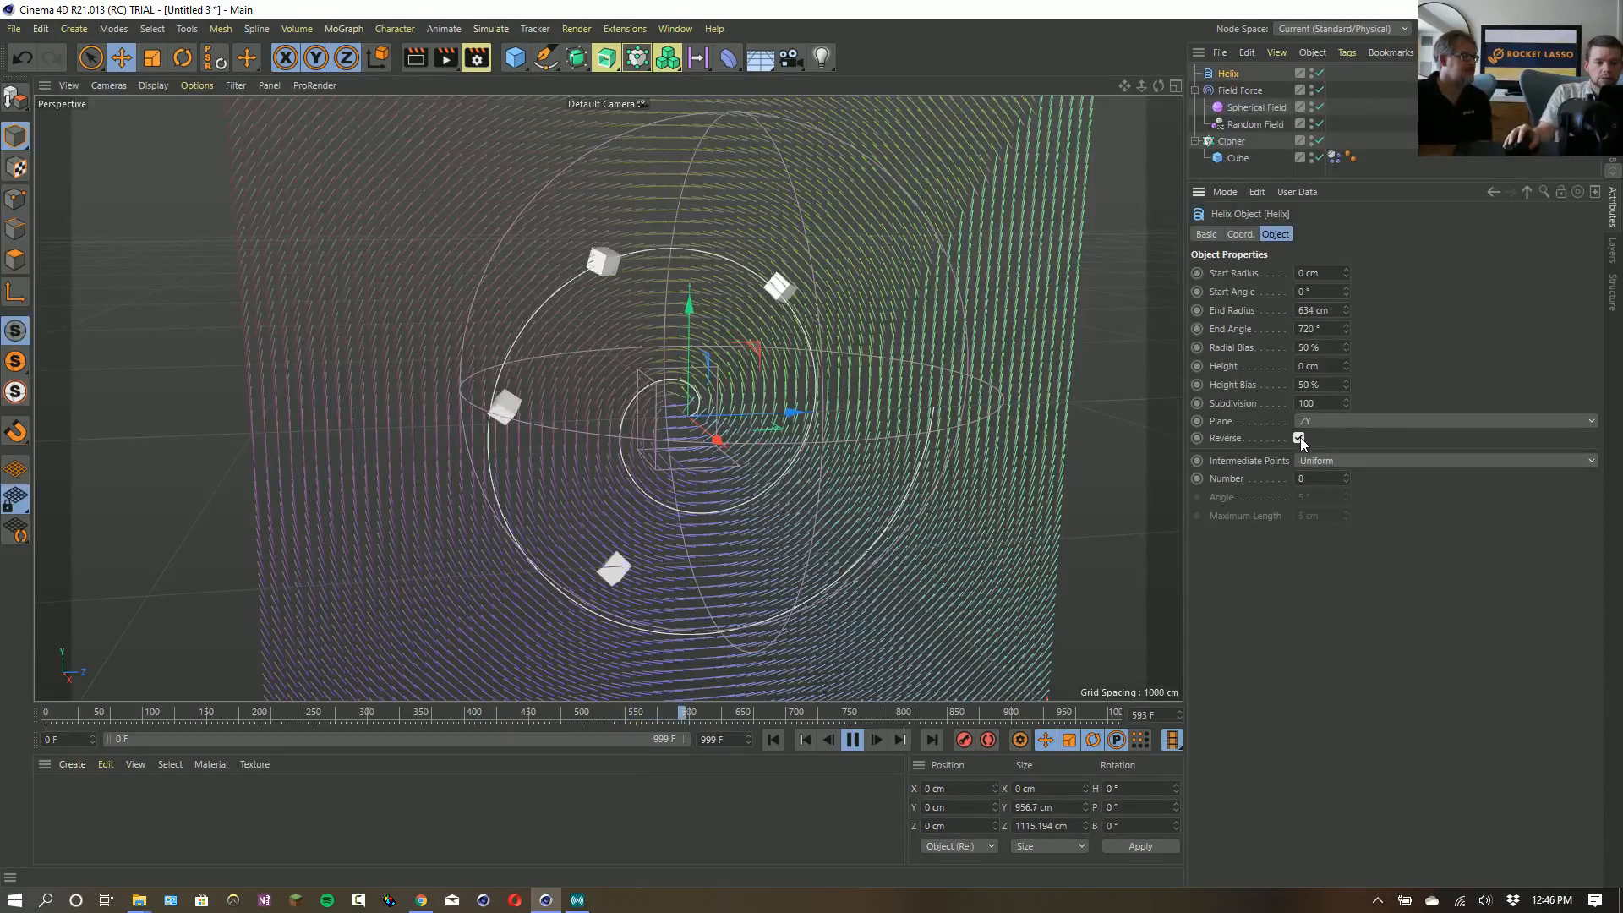
{"action": "left_click", "coordinate": [1299, 438]}
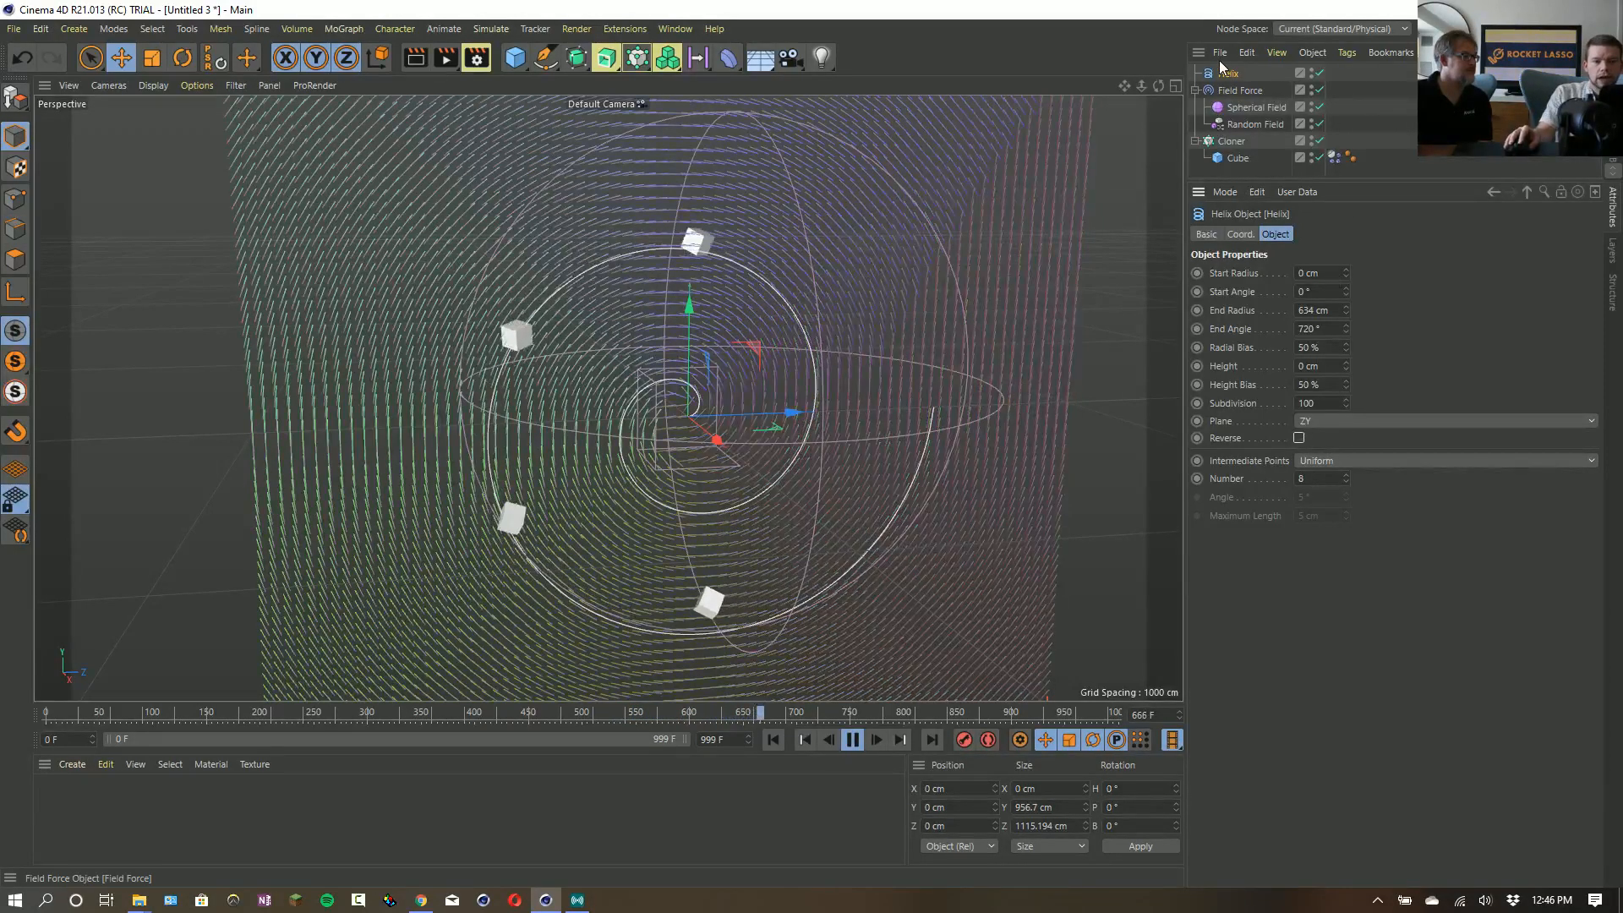
- Toggle Invert Direction off and back on for the Helix layer in the Field Force's field list
{"action": "left_click", "coordinate": [1240, 90]}
{"action": "left_click_drag", "start_coordinate": [1230, 74], "coordinate": [1268, 367]}
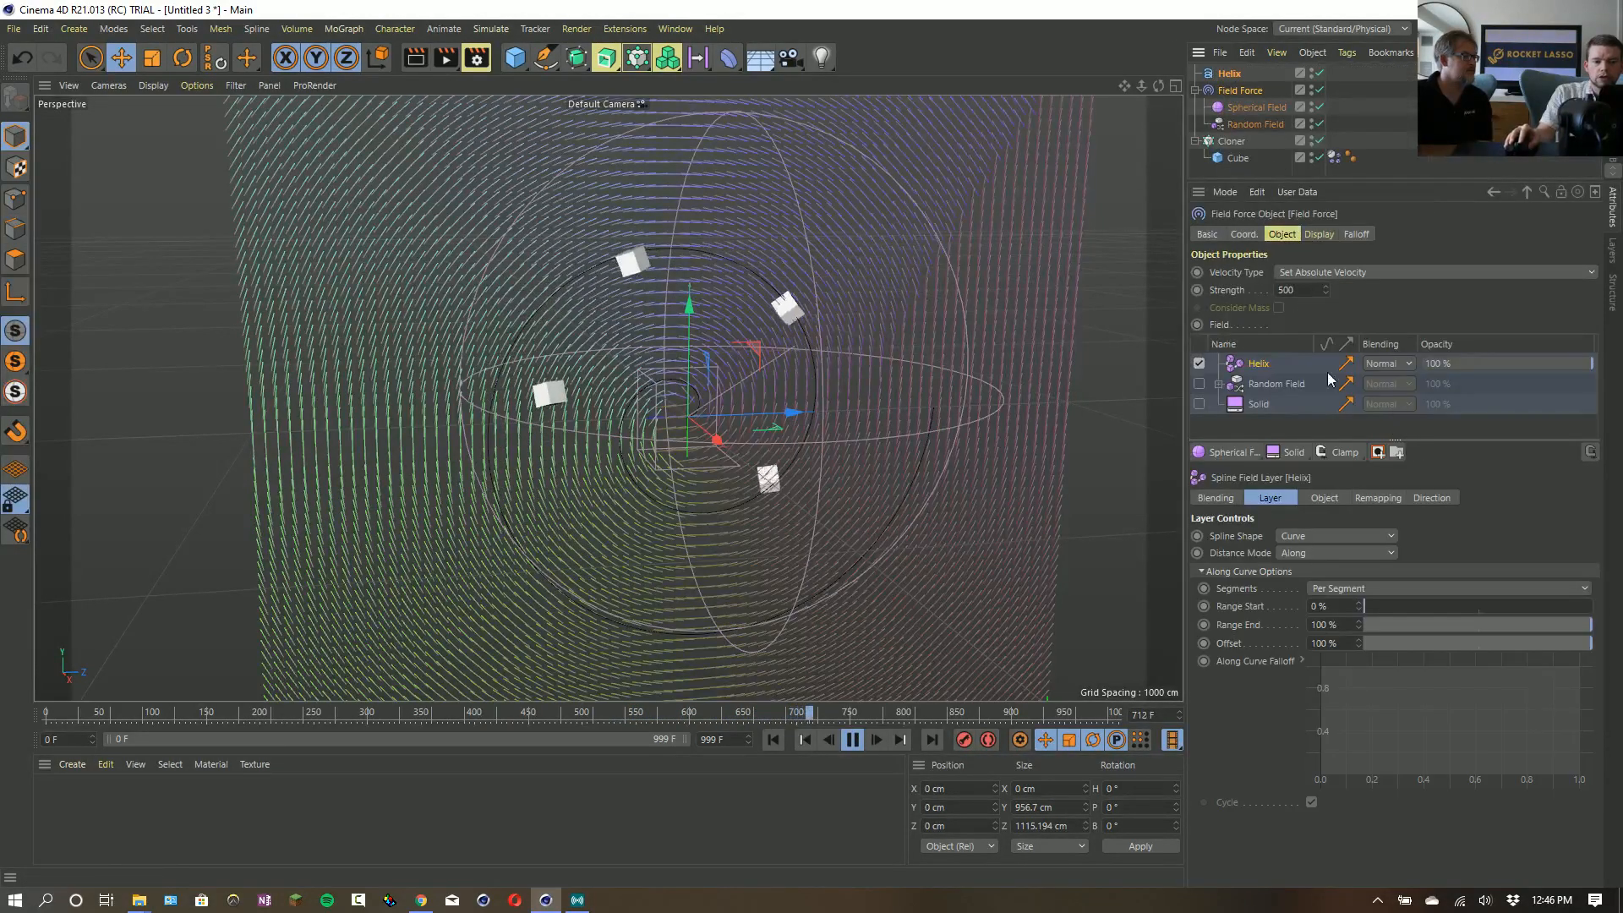
{"action": "left_click", "coordinate": [1428, 497]}
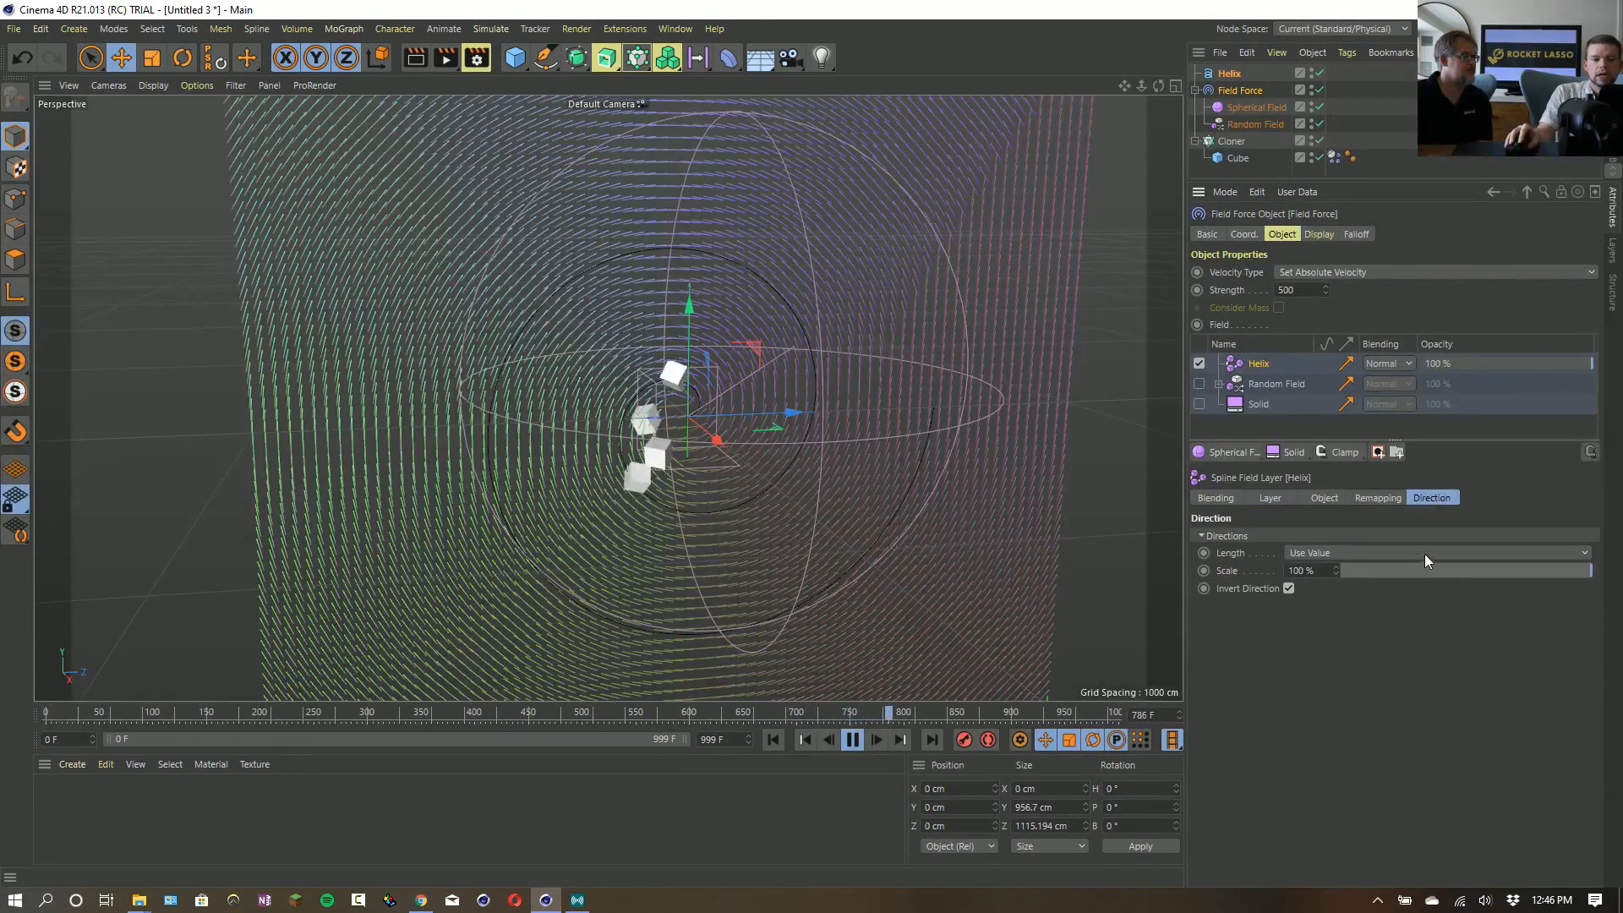
{"action": "left_click", "coordinate": [1289, 590]}
{"action": "left_click", "coordinate": [1289, 589]}
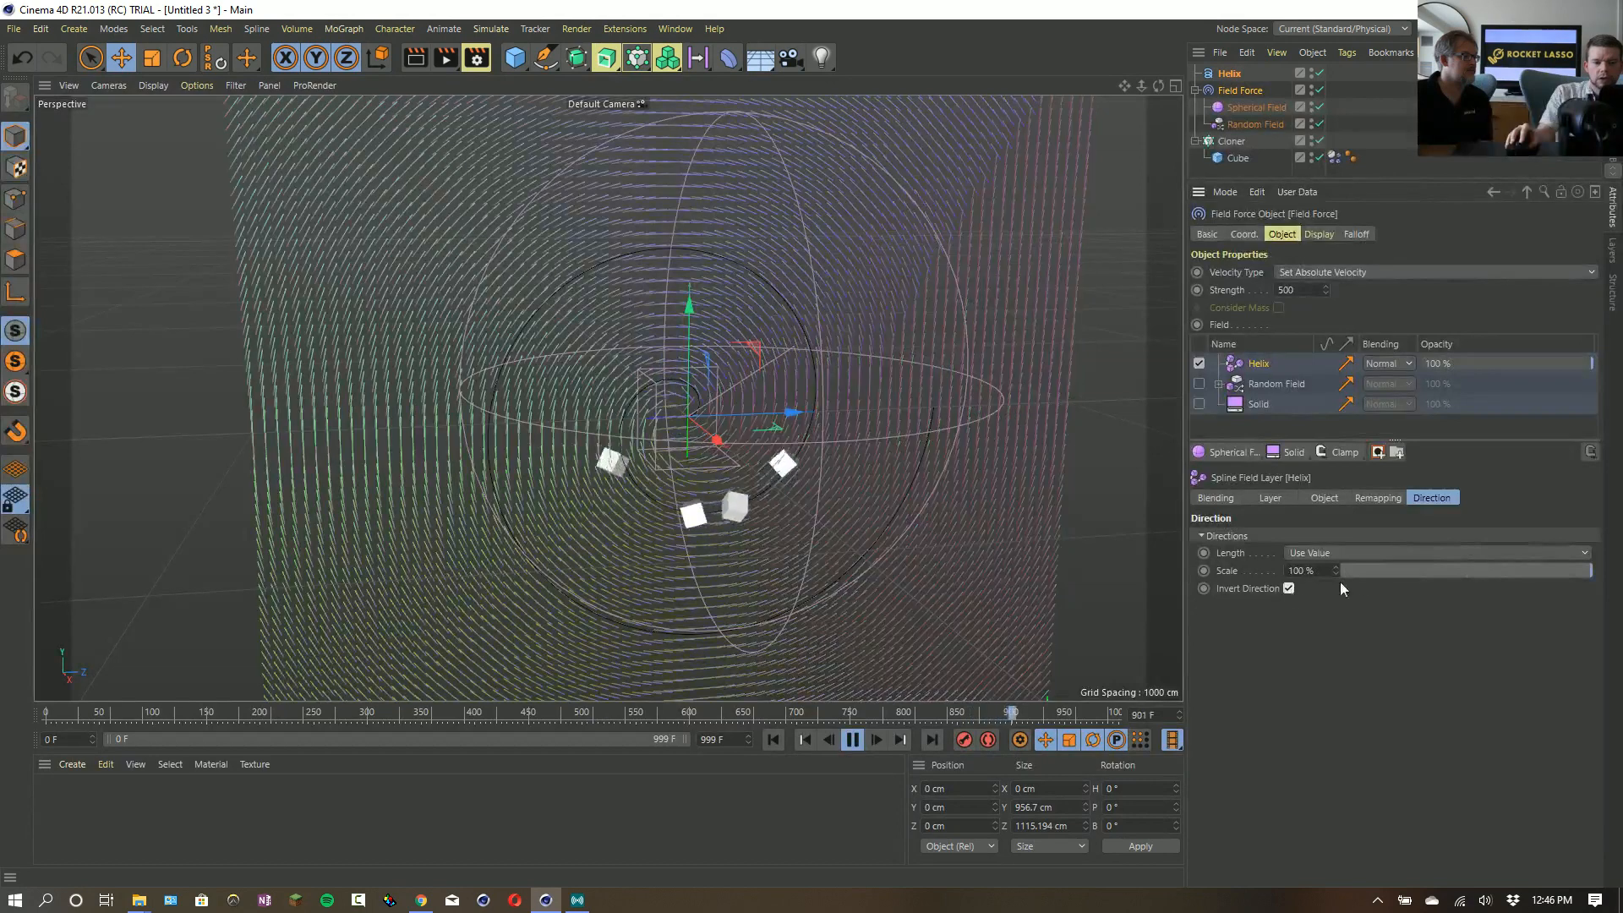
- Try direction scales of 12 % and 164 % on the Helix field layer, and undo back to 100 %
{"action": "left_click_drag", "start_coordinate": [1490, 574], "coordinate": [1617, 566]}
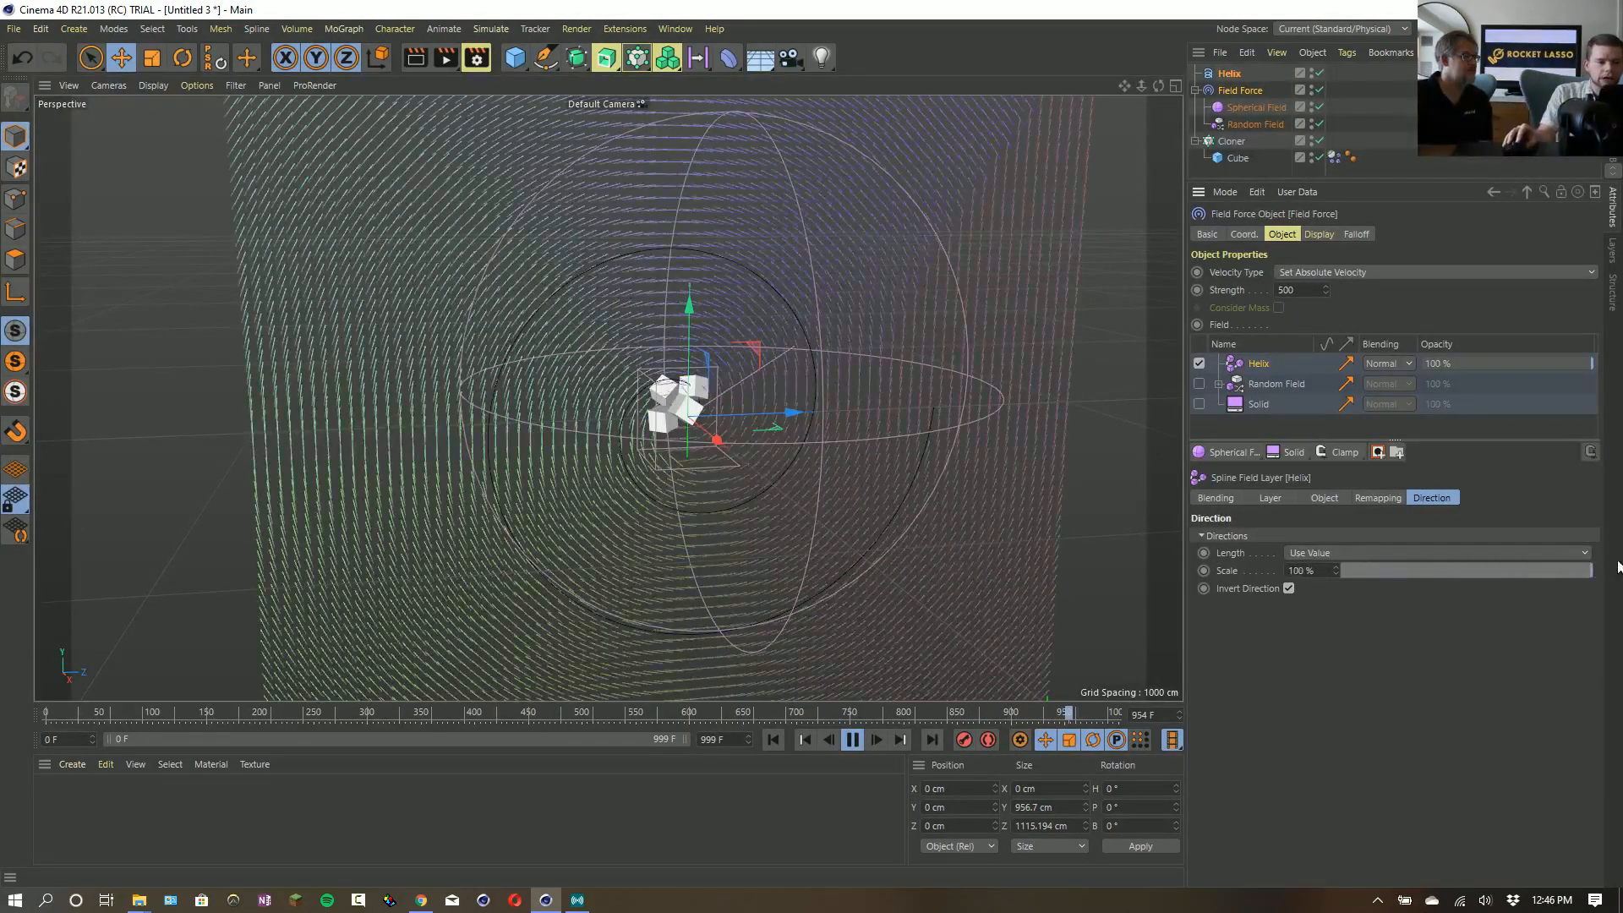
{"action": "left_click", "coordinate": [1372, 569]}
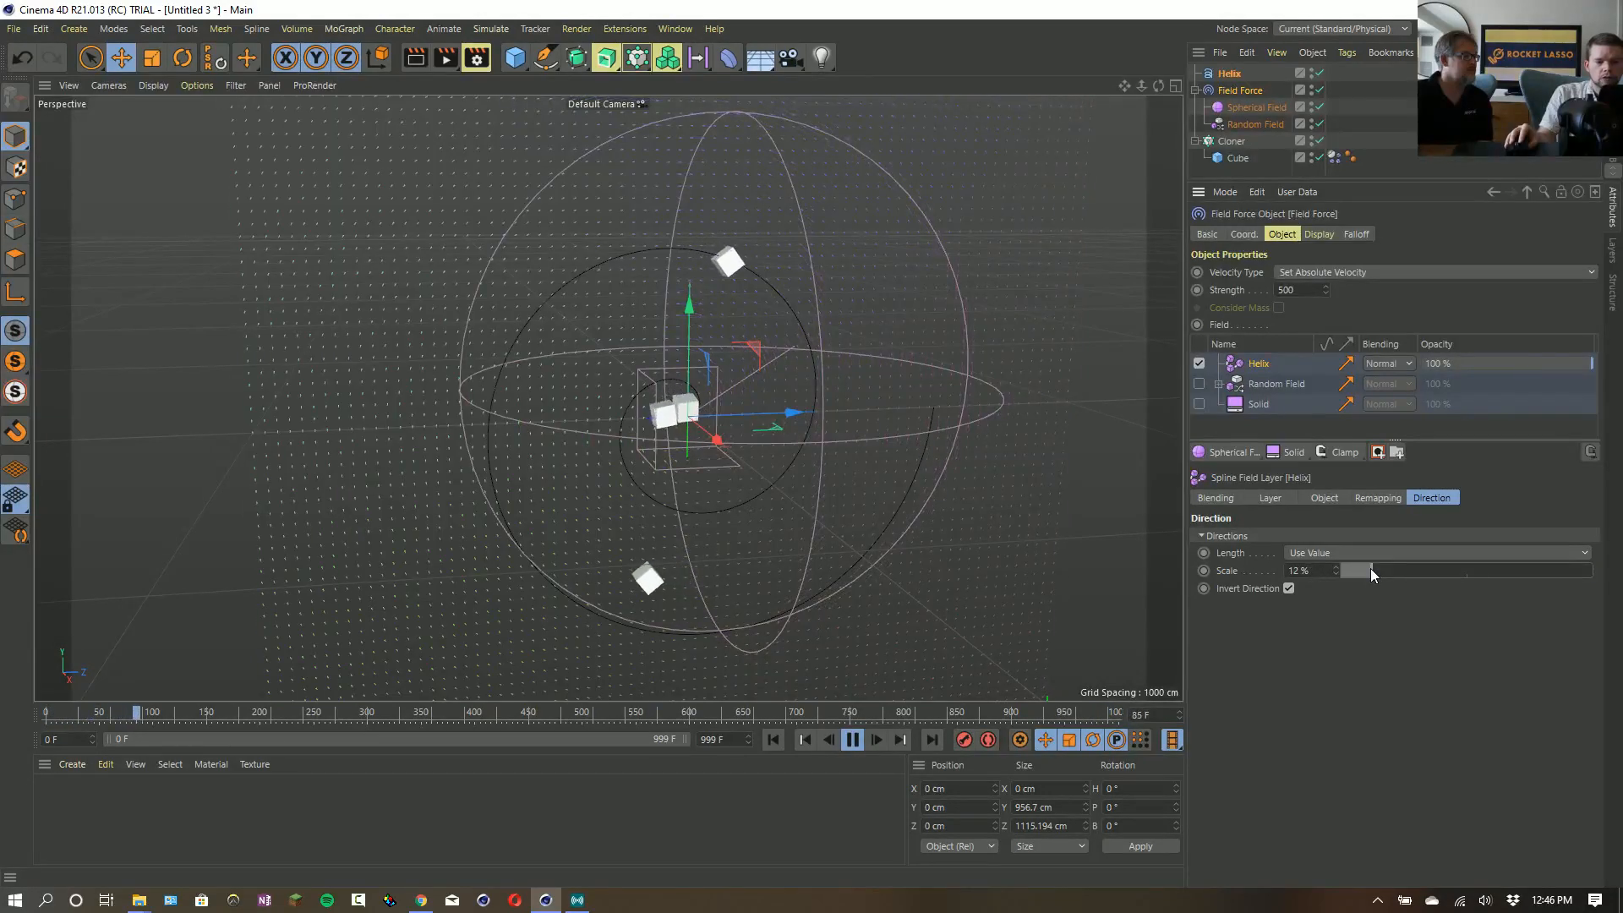
{"action": "left_click_drag", "start_coordinate": [1371, 568], "coordinate": [1593, 569]}
{"action": "left_click_drag", "start_coordinate": [1332, 569], "coordinate": [1332, 565]}
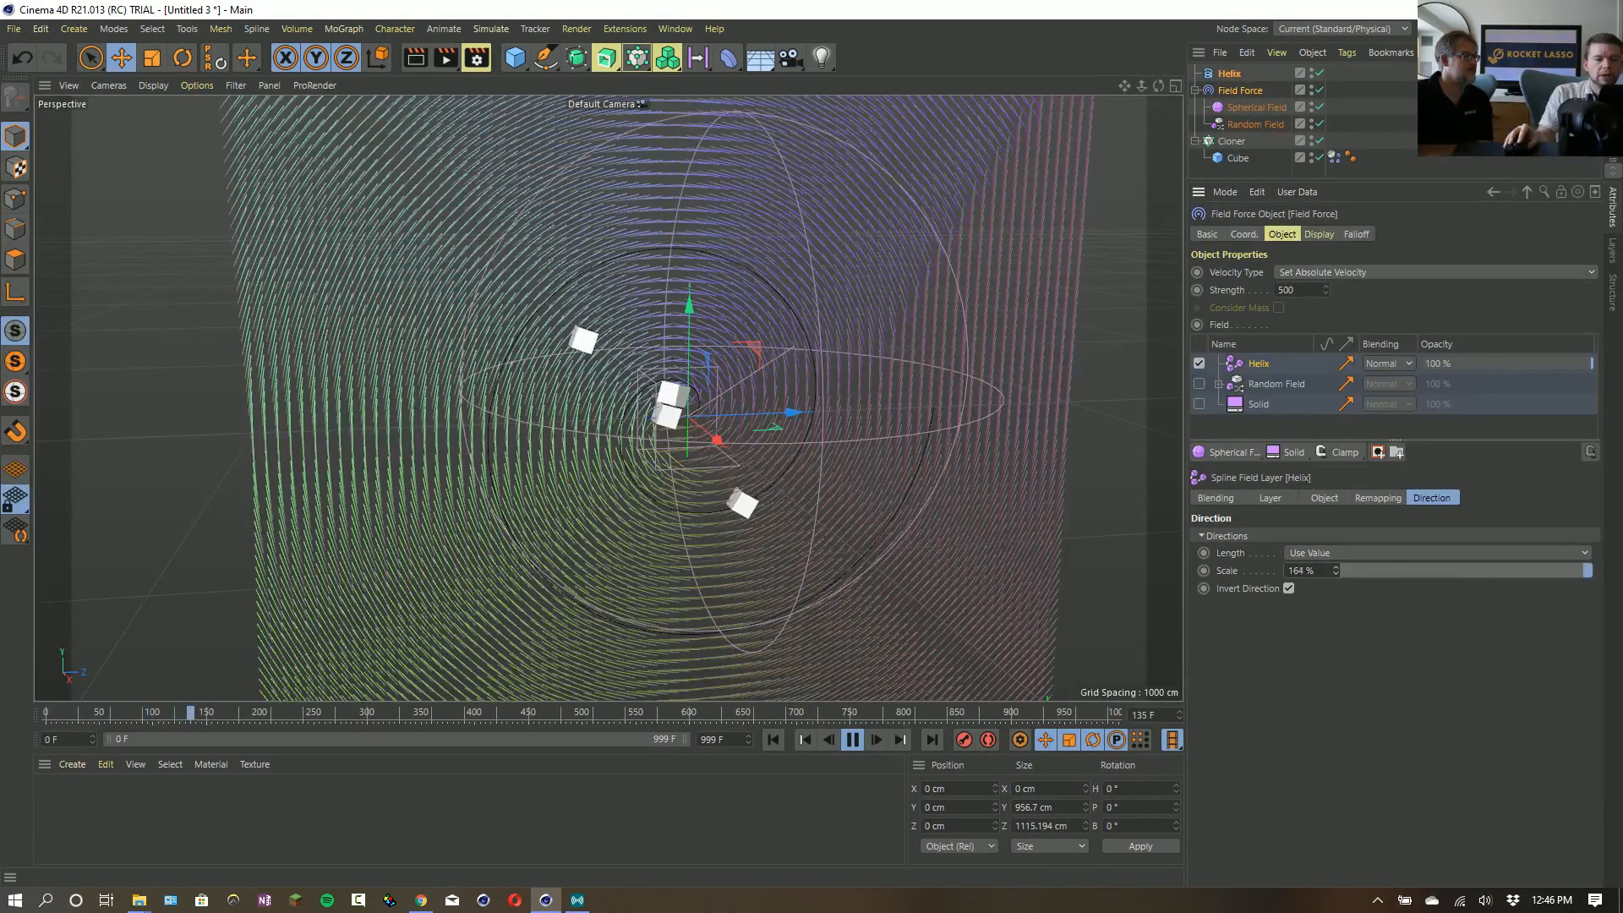
{"action": "key", "text": "ctrl+z"}
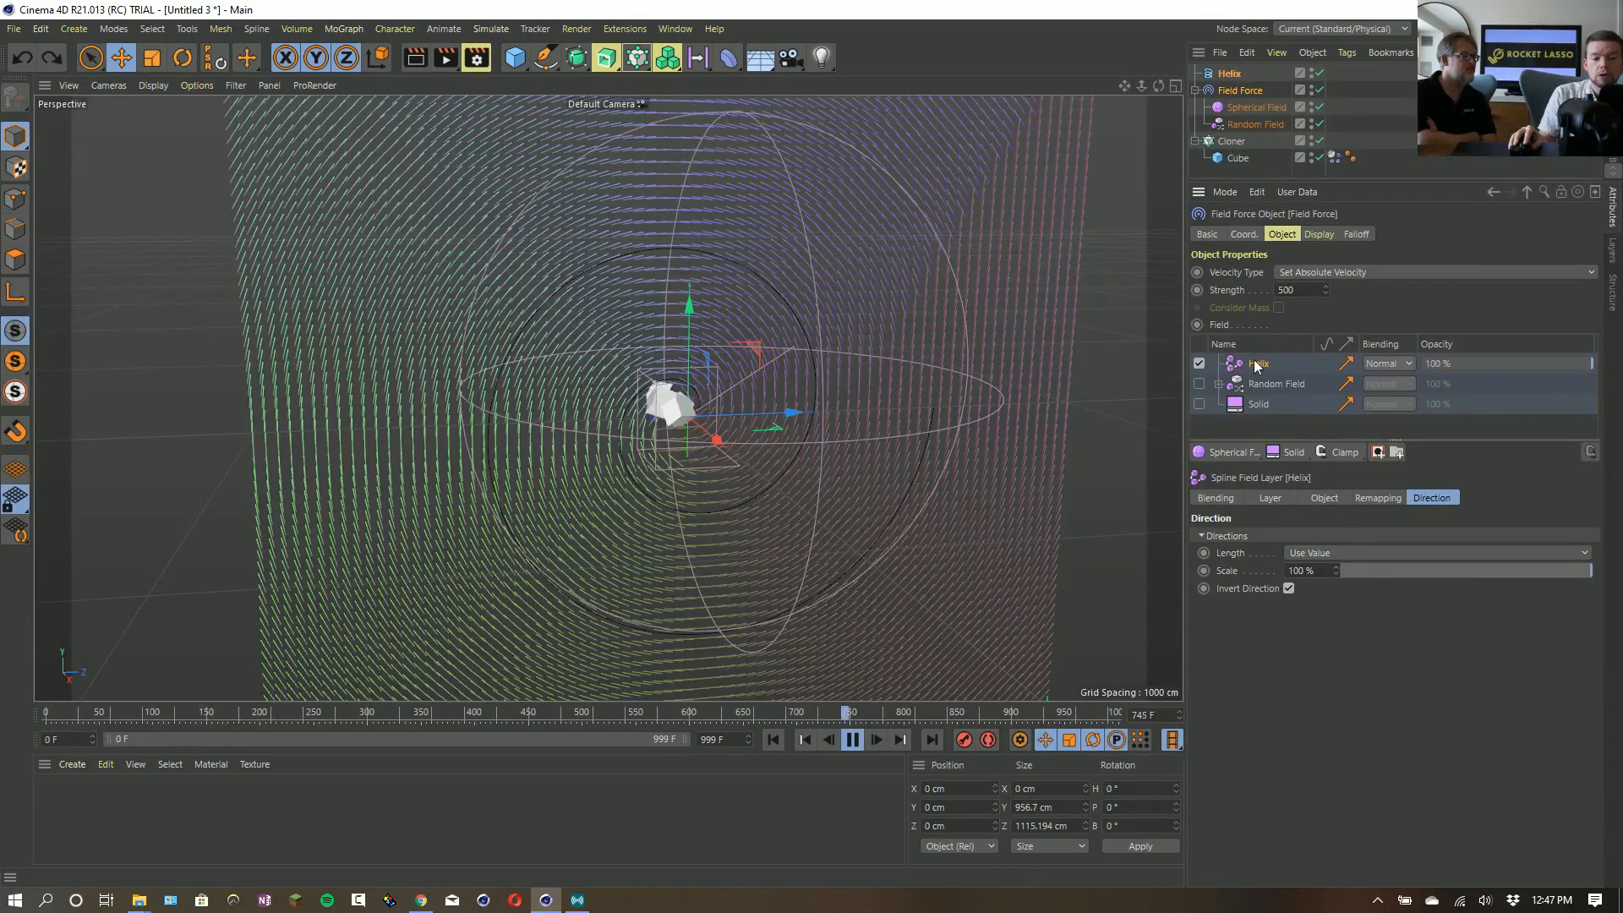
- Try the Radius distance mode on the Helix field layer with a radius of 290 cm
{"action": "left_click", "coordinate": [1315, 499]}
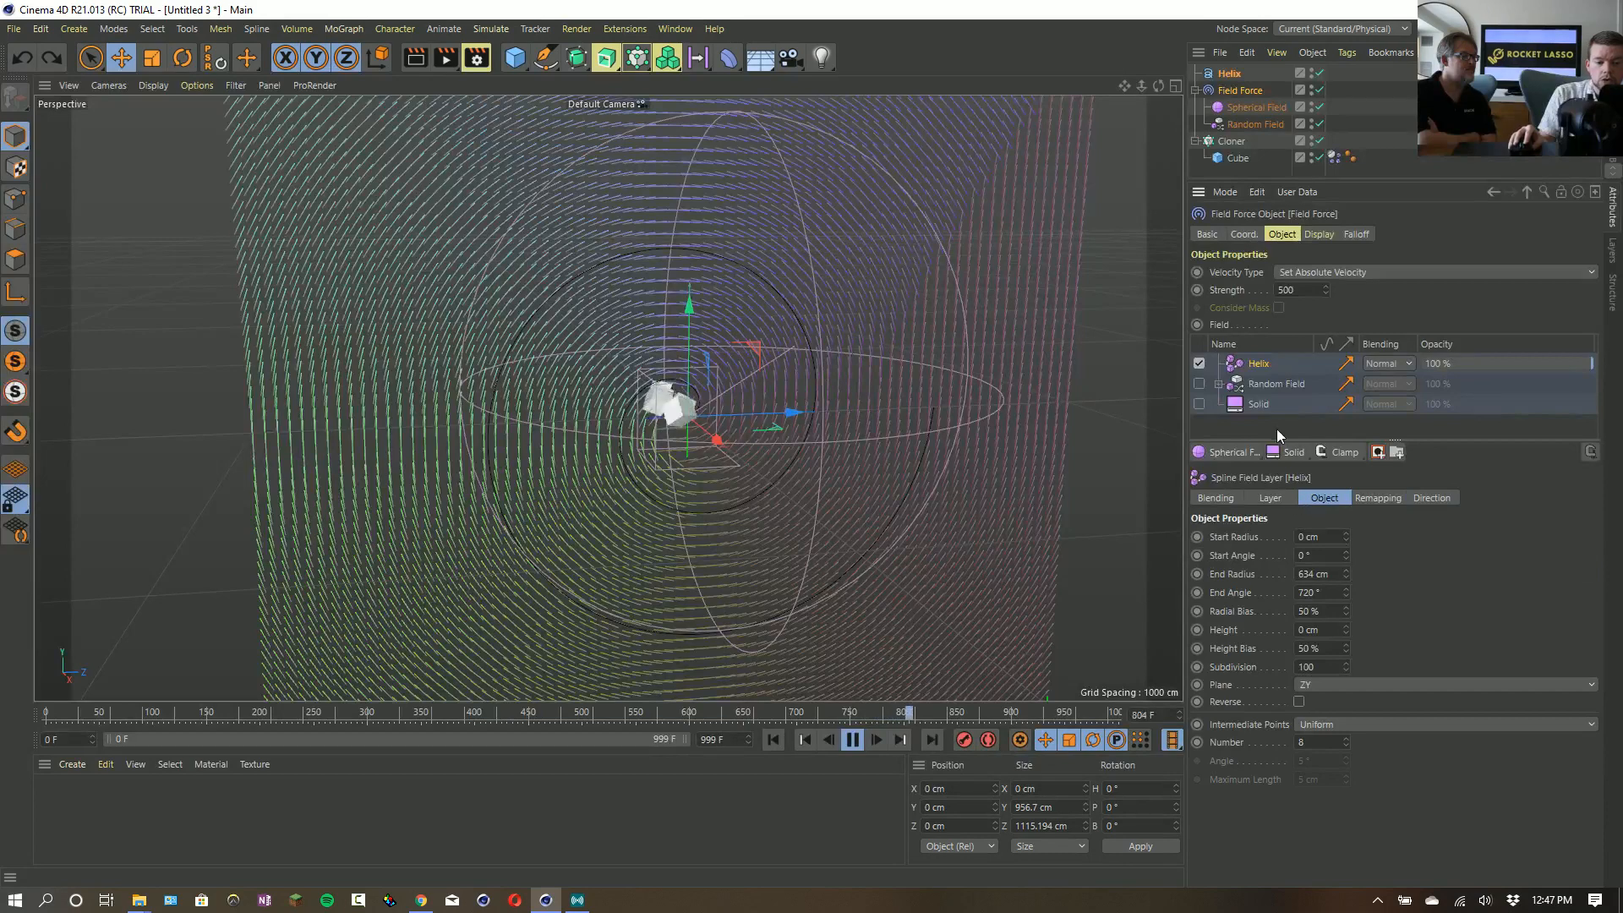
{"action": "left_click", "coordinate": [1283, 498]}
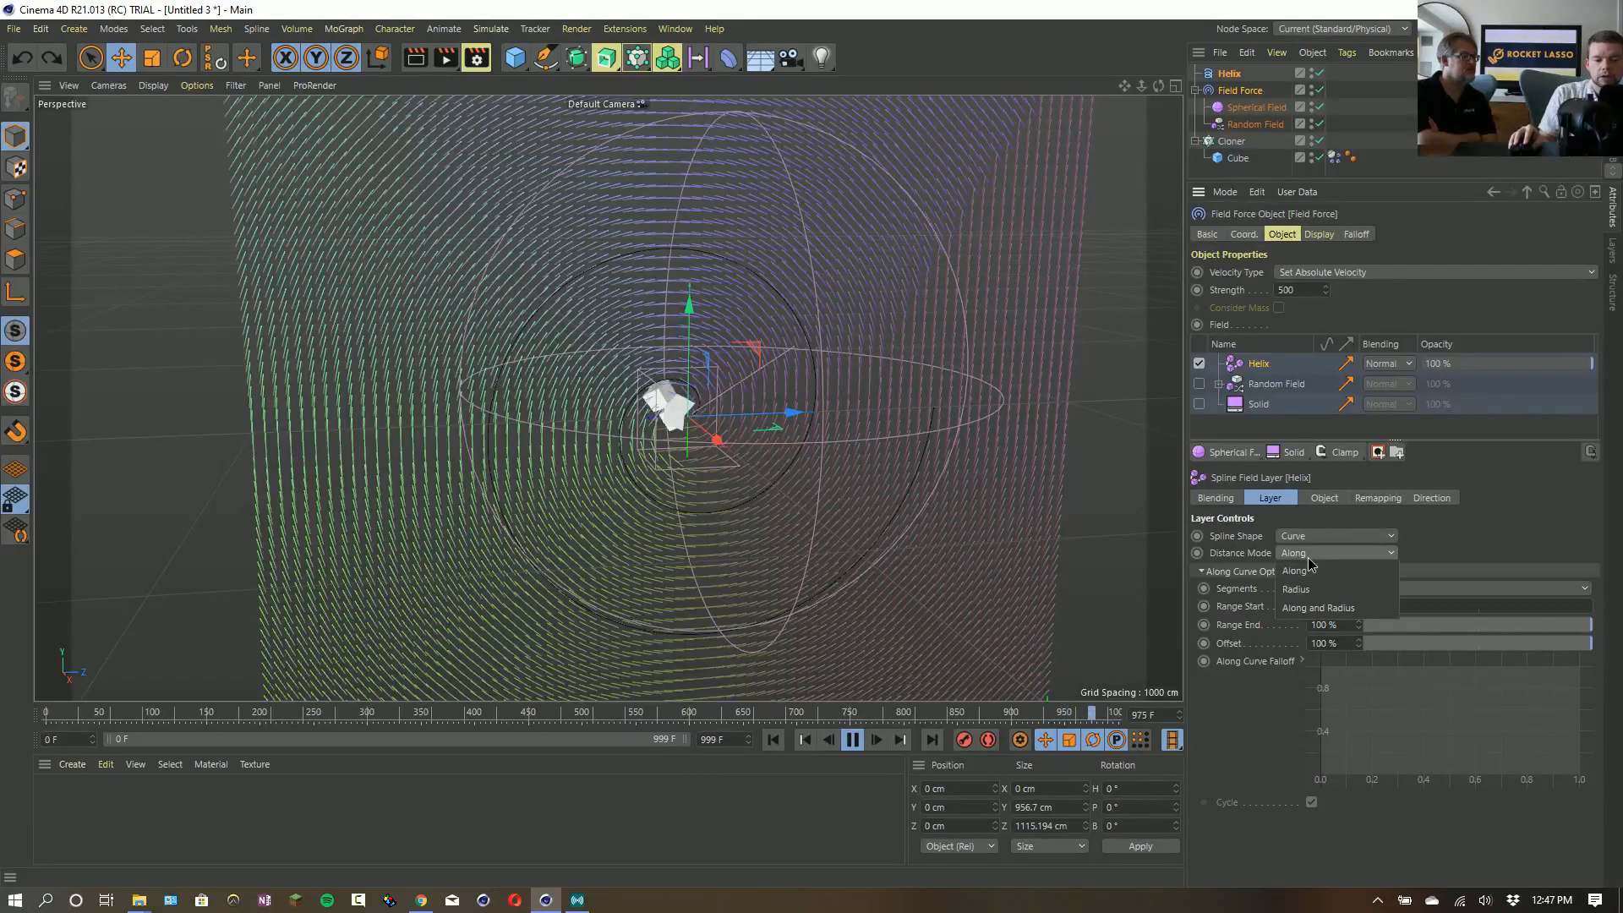
{"action": "left_click", "coordinate": [1307, 556]}
{"action": "left_click", "coordinate": [1316, 592]}
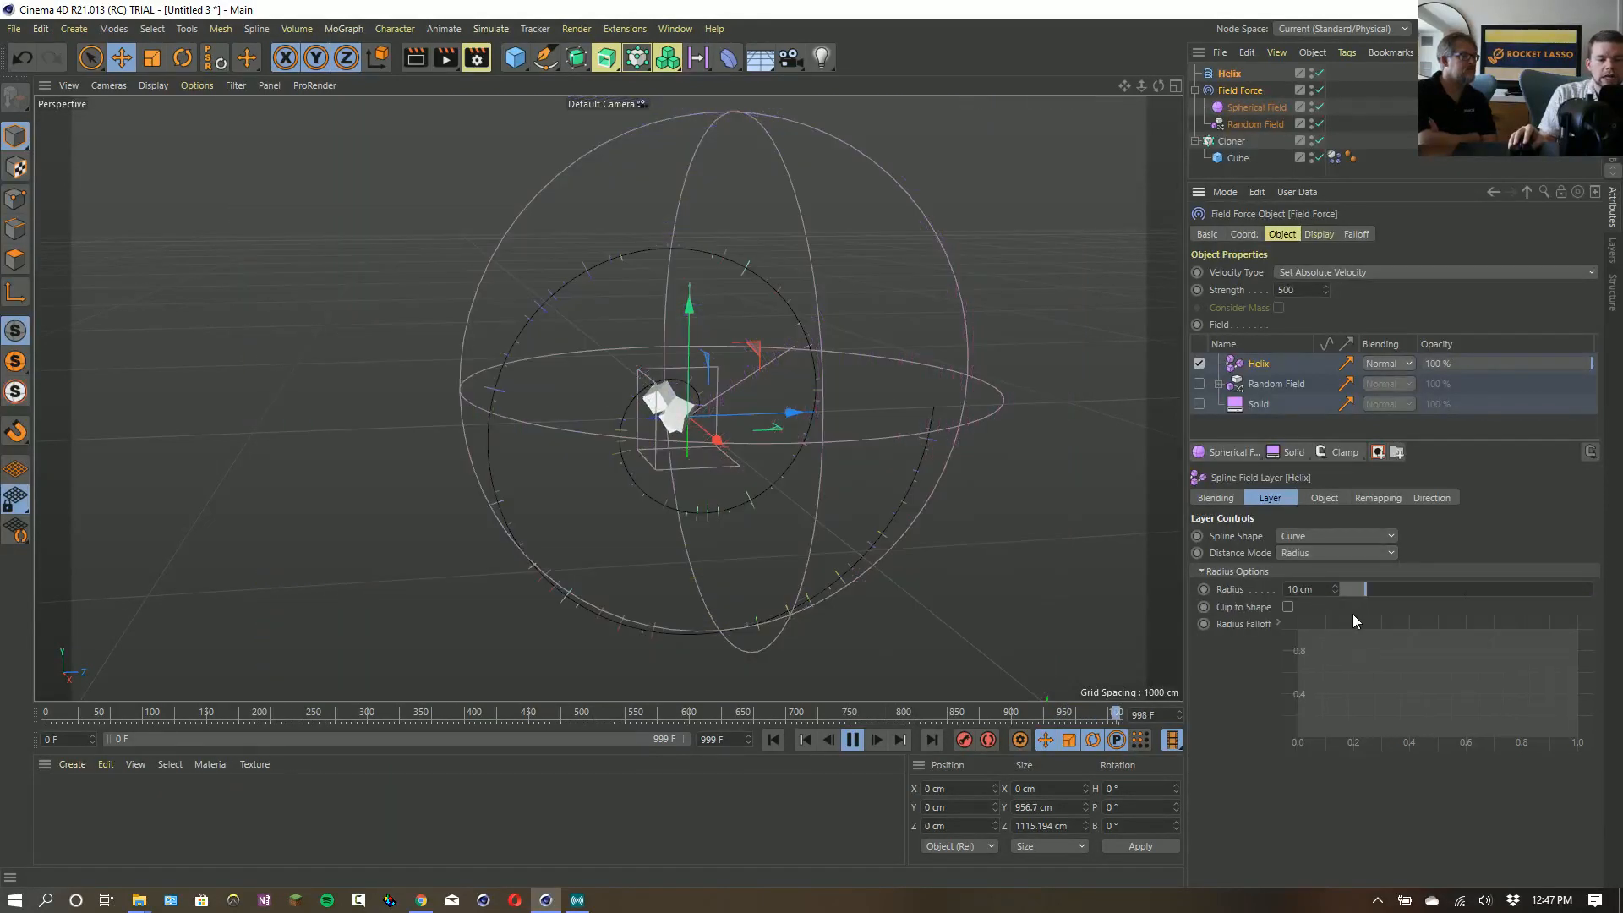
{"action": "left_click_drag", "start_coordinate": [1402, 589], "coordinate": [1519, 590]}
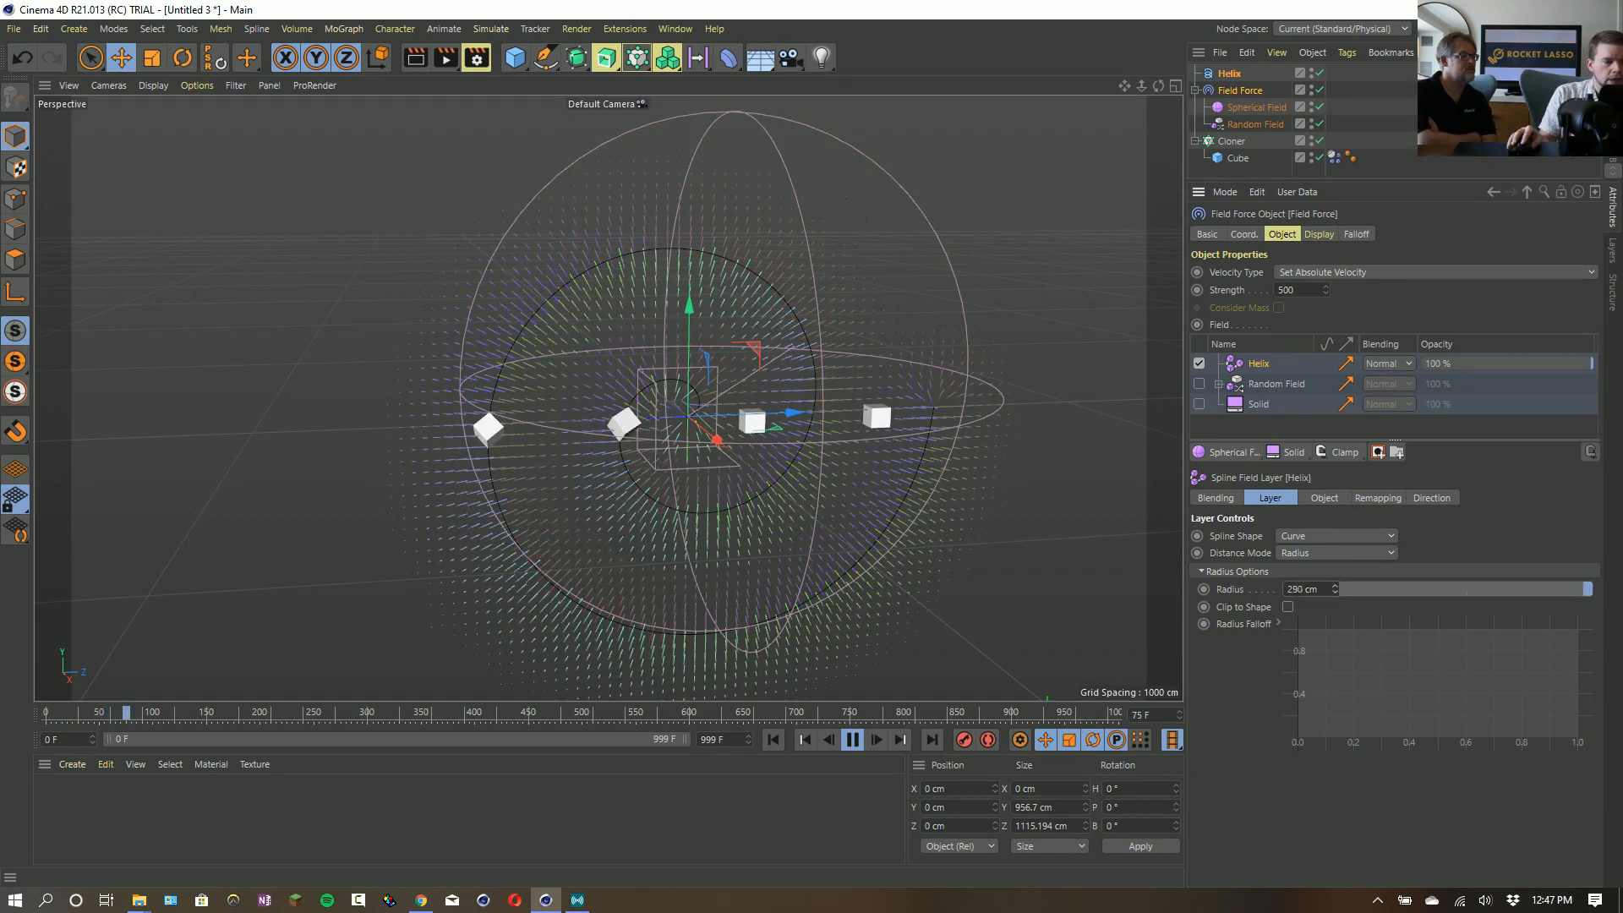
- Restart the simulation from the first frame and turn off Invert Direction for the Helix field layer
{"action": "left_click", "coordinate": [772, 740]}
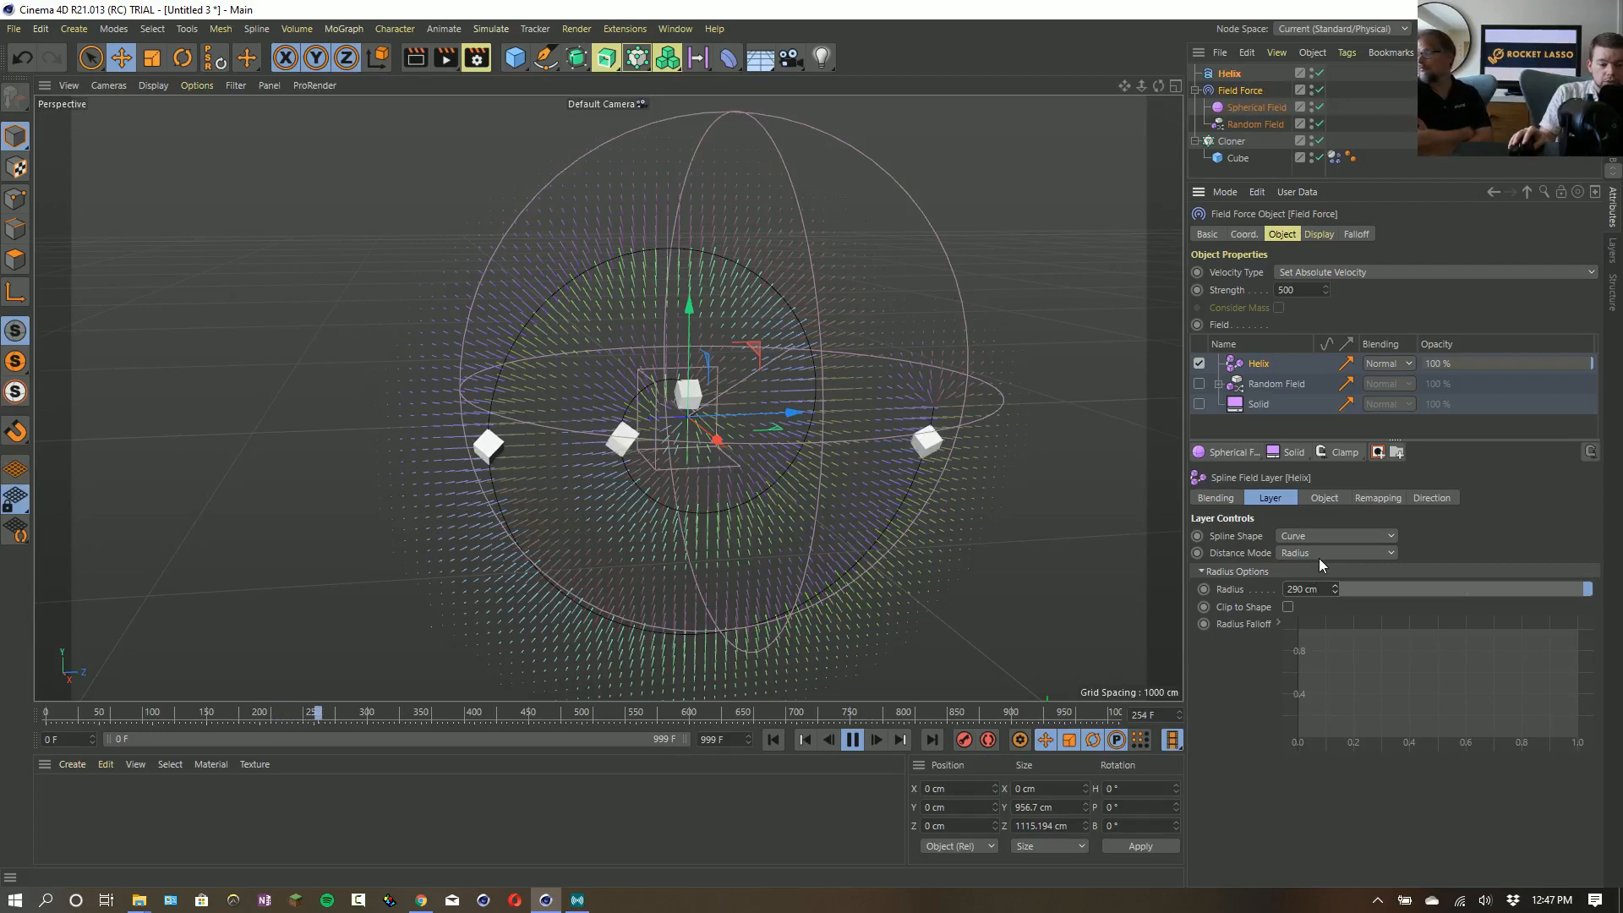
{"action": "left_click", "coordinate": [1378, 498]}
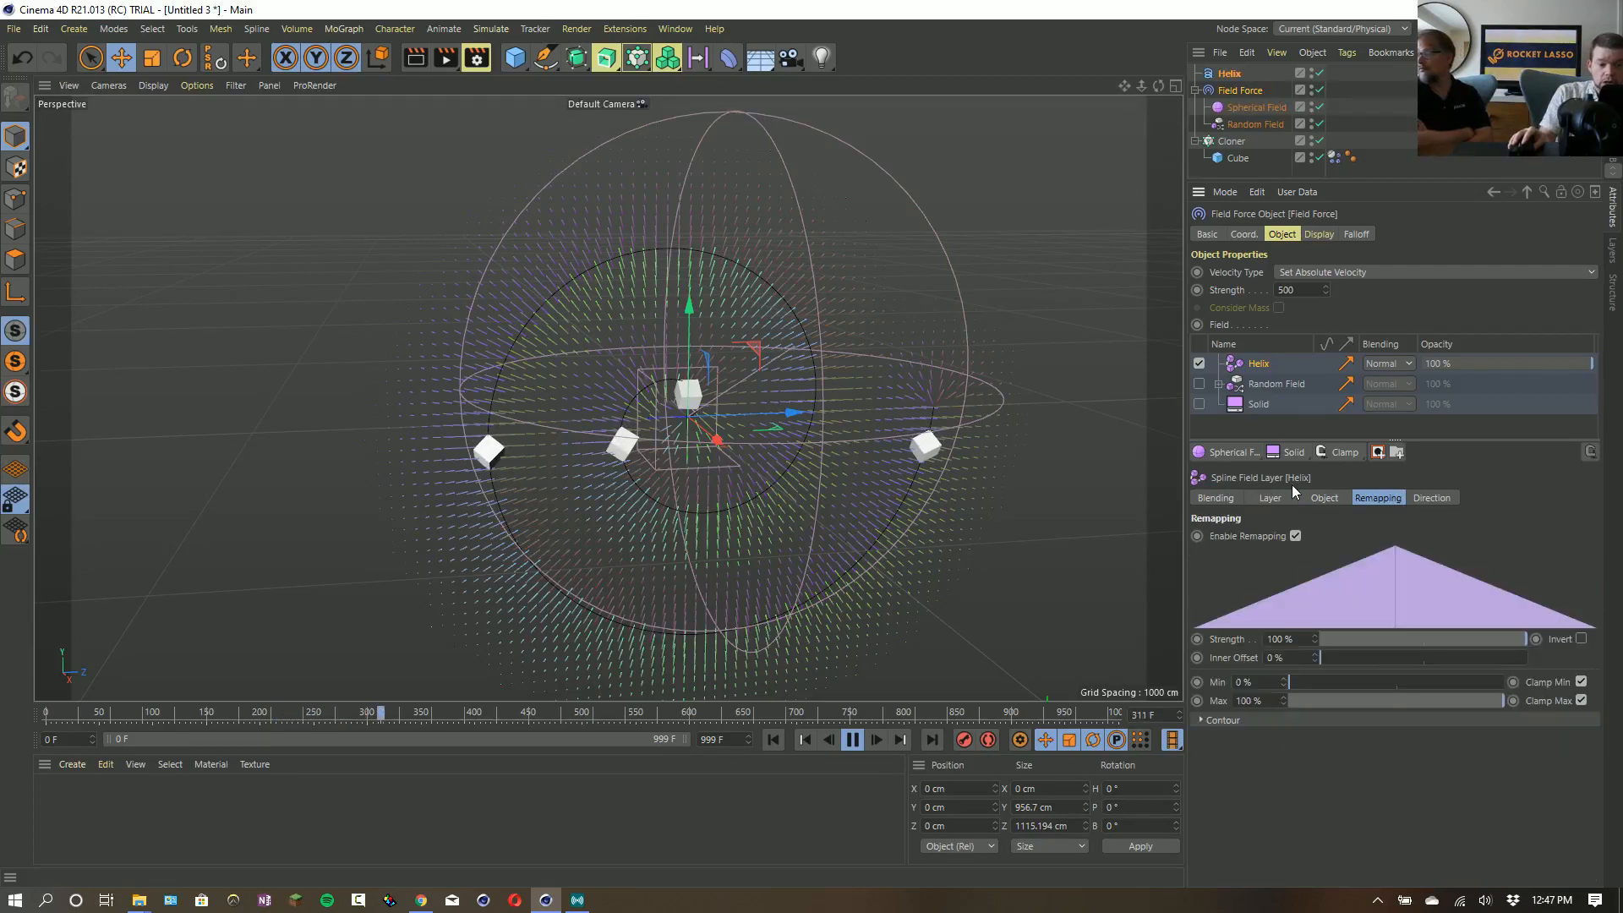
{"action": "left_click", "coordinate": [1324, 498]}
{"action": "left_click", "coordinate": [1431, 498]}
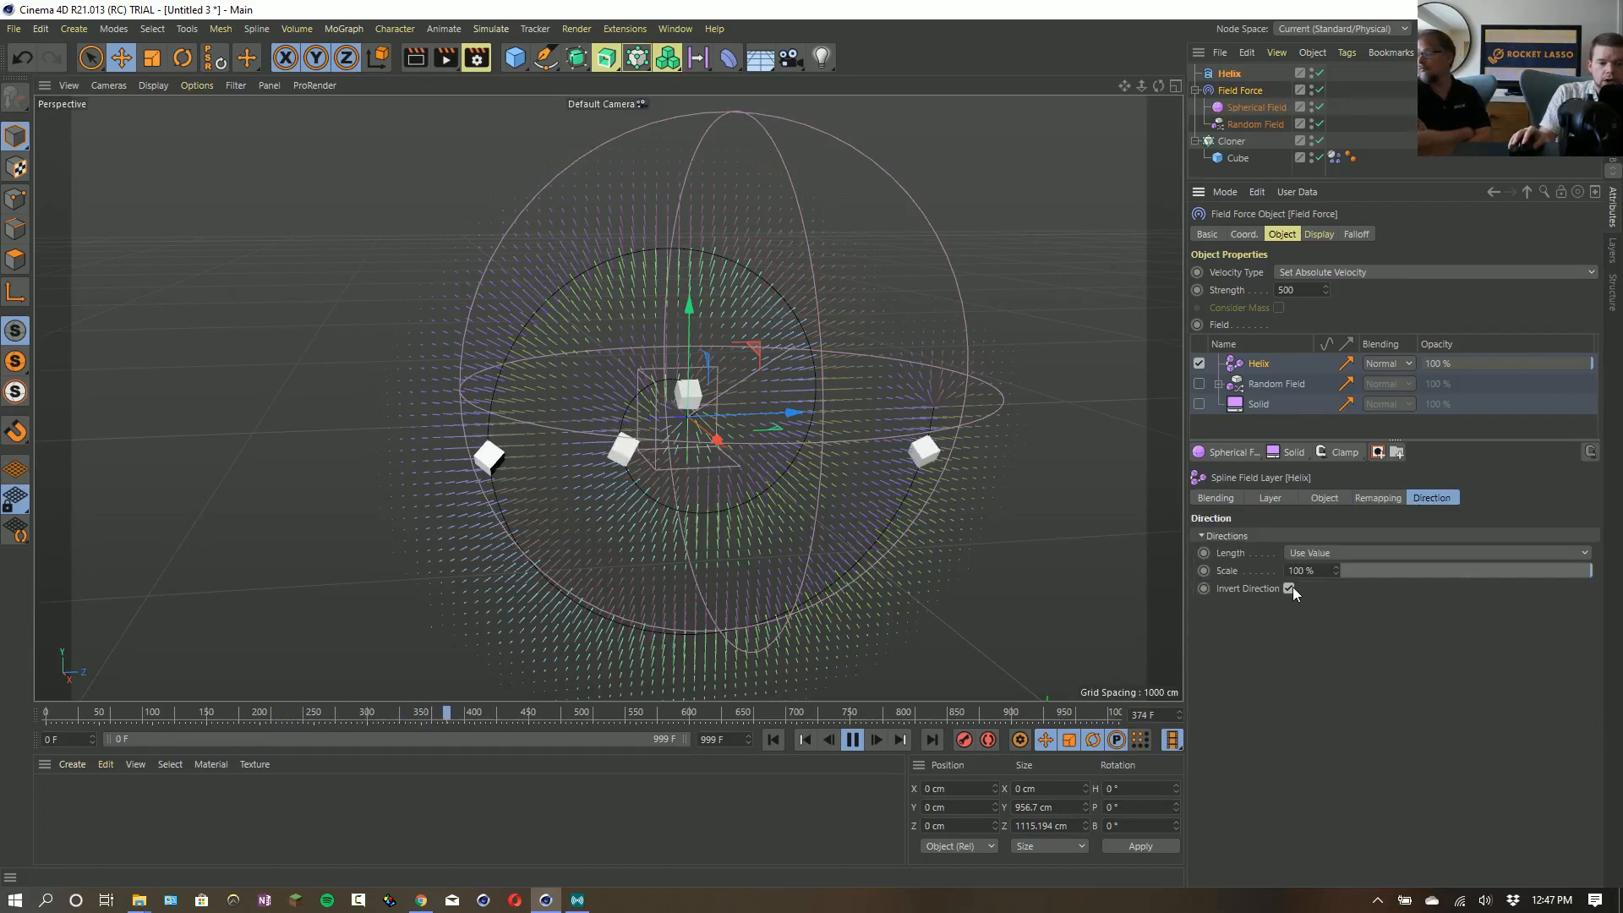
{"action": "left_click", "coordinate": [1290, 587]}
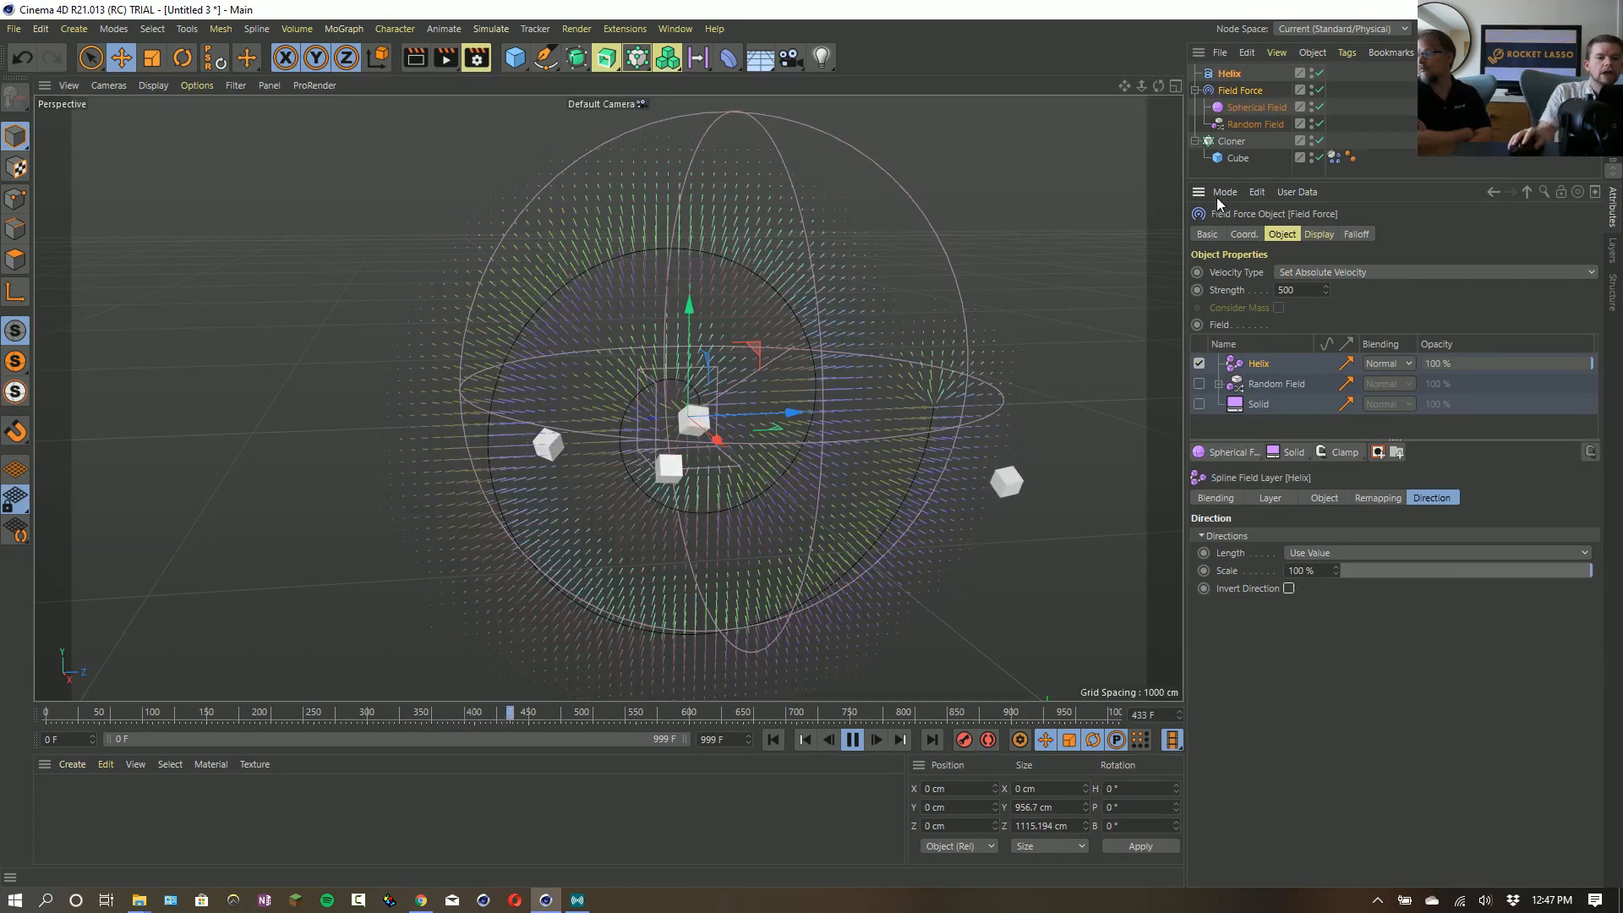
- Set the Helix field layer's Distance Mode to Along, and add a mask containing the Helix spline to that layer
{"action": "mouse_move", "coordinate": [1158, 85]}
{"action": "left_mouse_down"}
{"action": "mouse_move", "coordinate": [1302, 98]}
{"action": "mouse_move", "coordinate": [1165, 90]}
{"action": "left_mouse_up"}
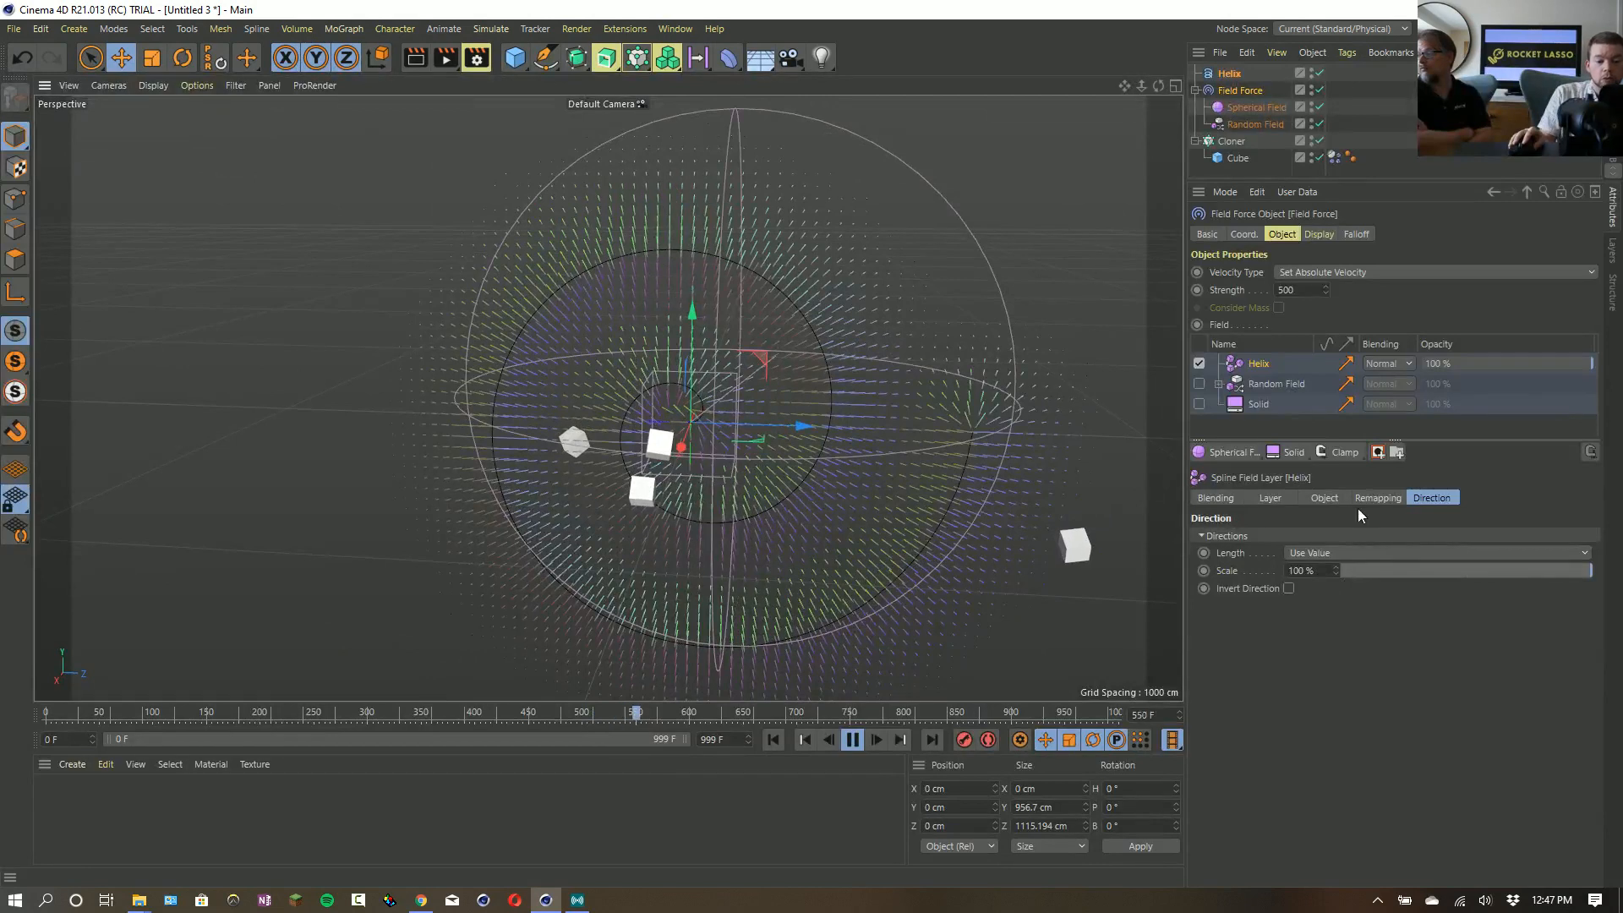
{"action": "left_click", "coordinate": [1270, 498]}
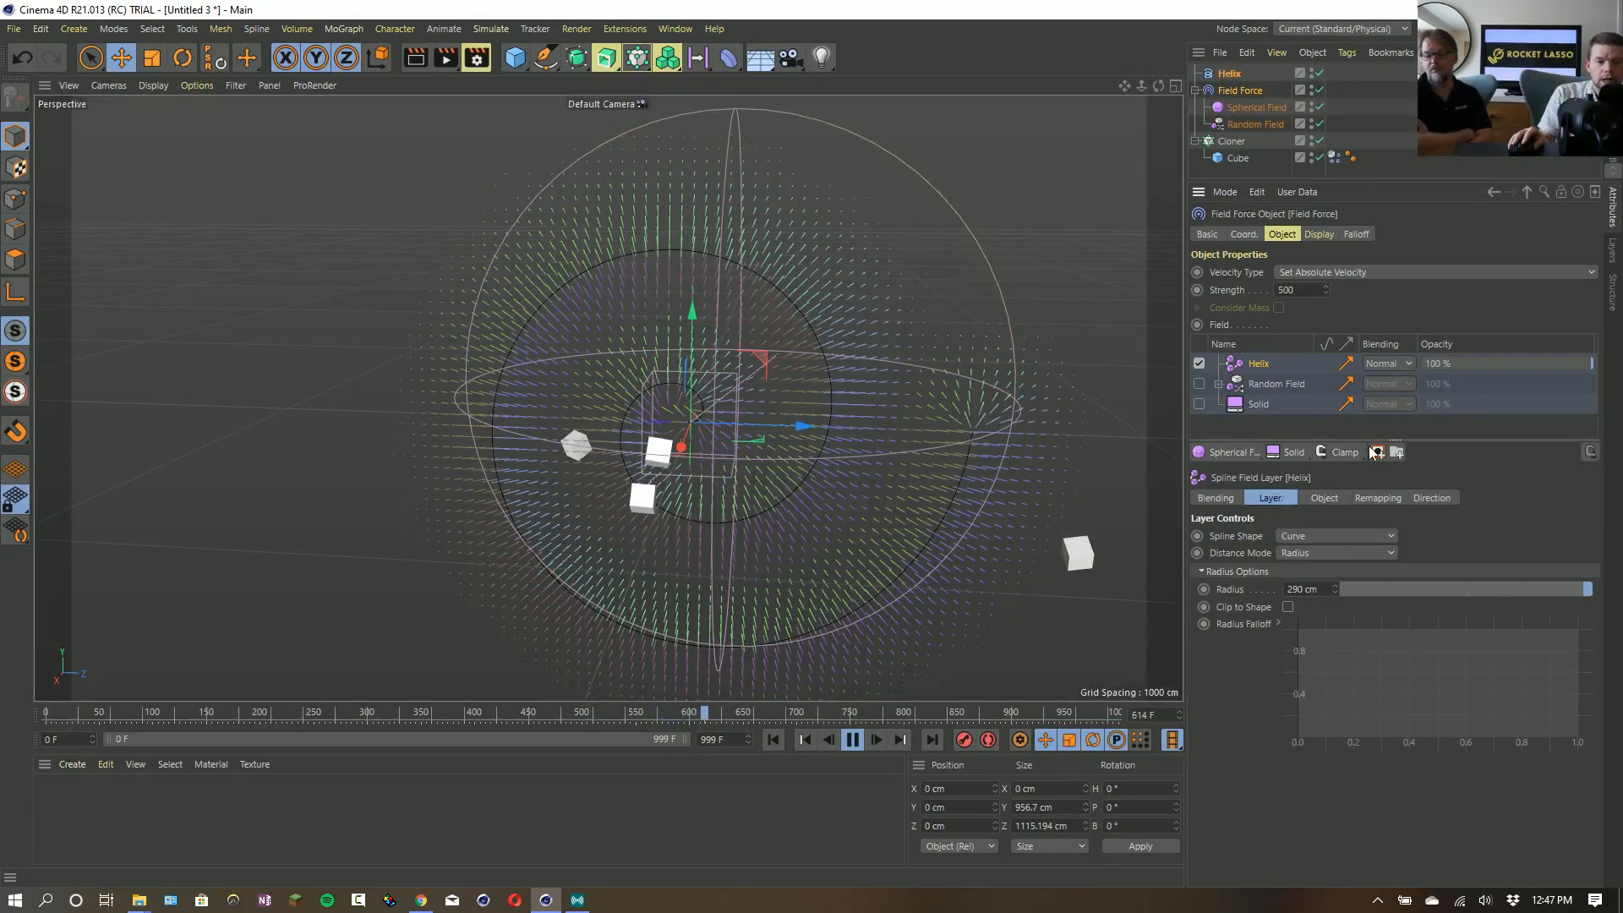
{"action": "left_click", "coordinate": [1303, 552]}
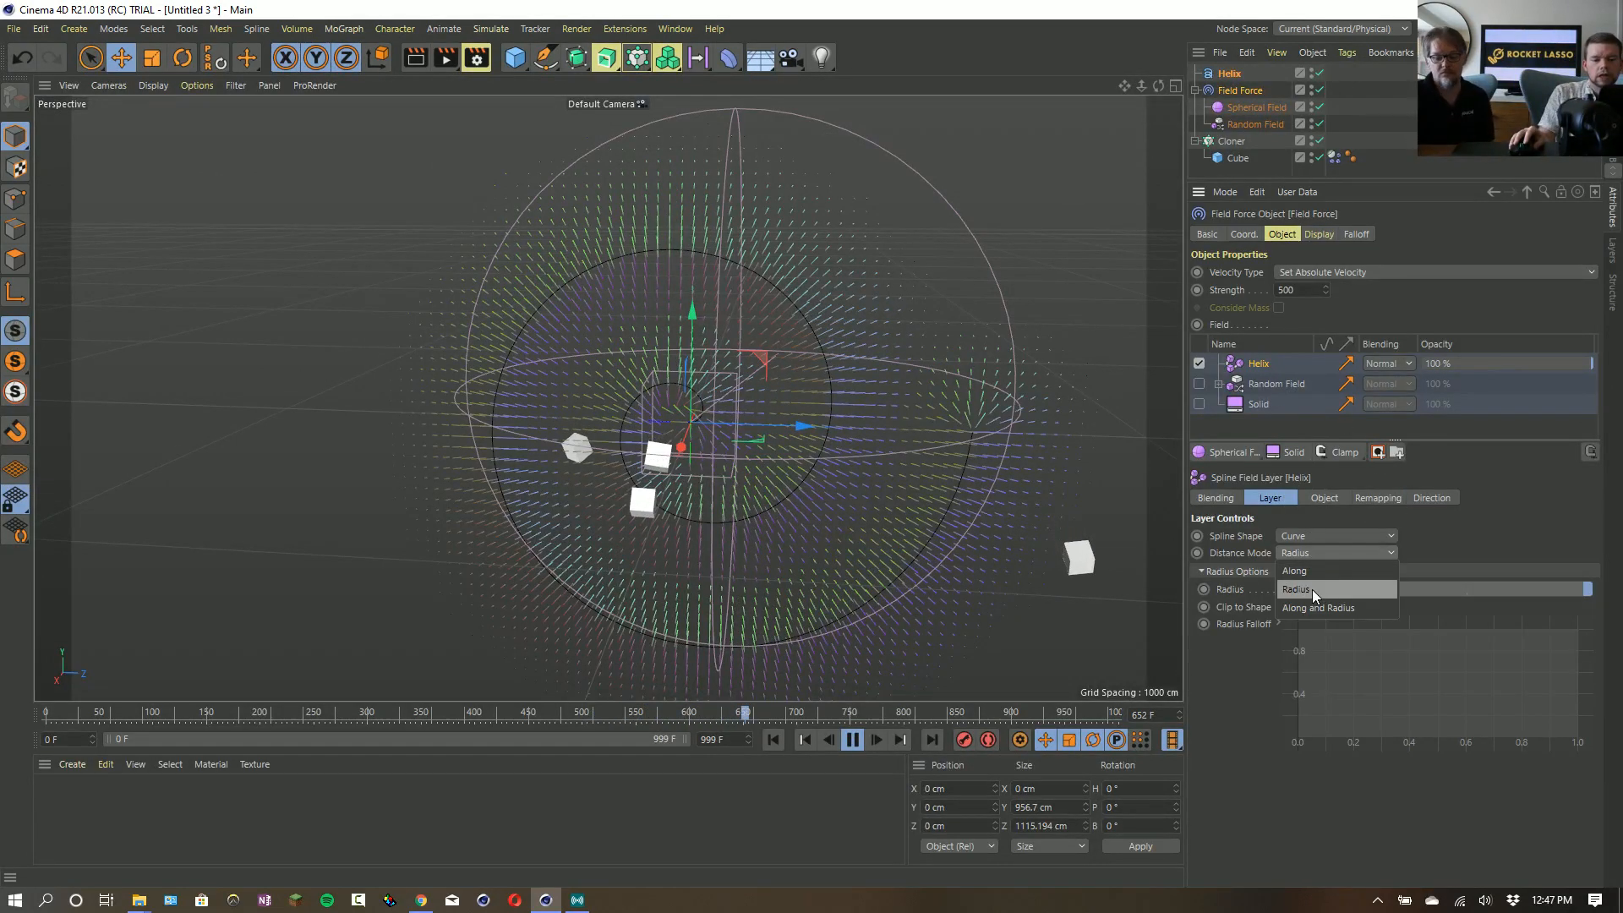
{"action": "left_click", "coordinate": [1310, 573]}
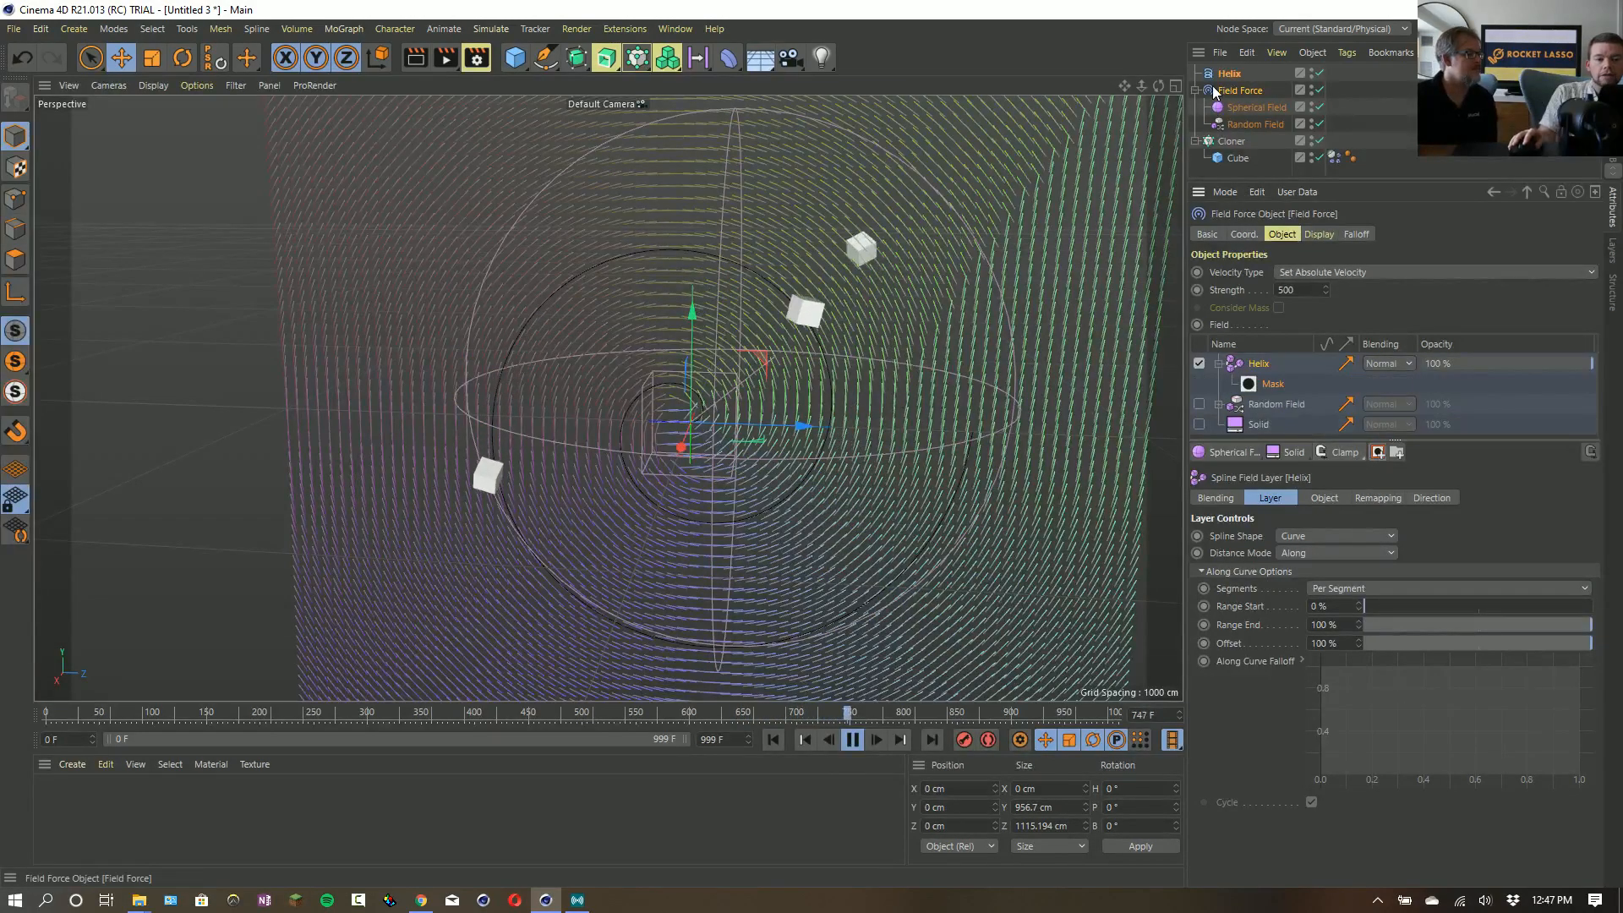
{"action": "left_click_drag", "start_coordinate": [1263, 390], "coordinate": [1259, 389]}
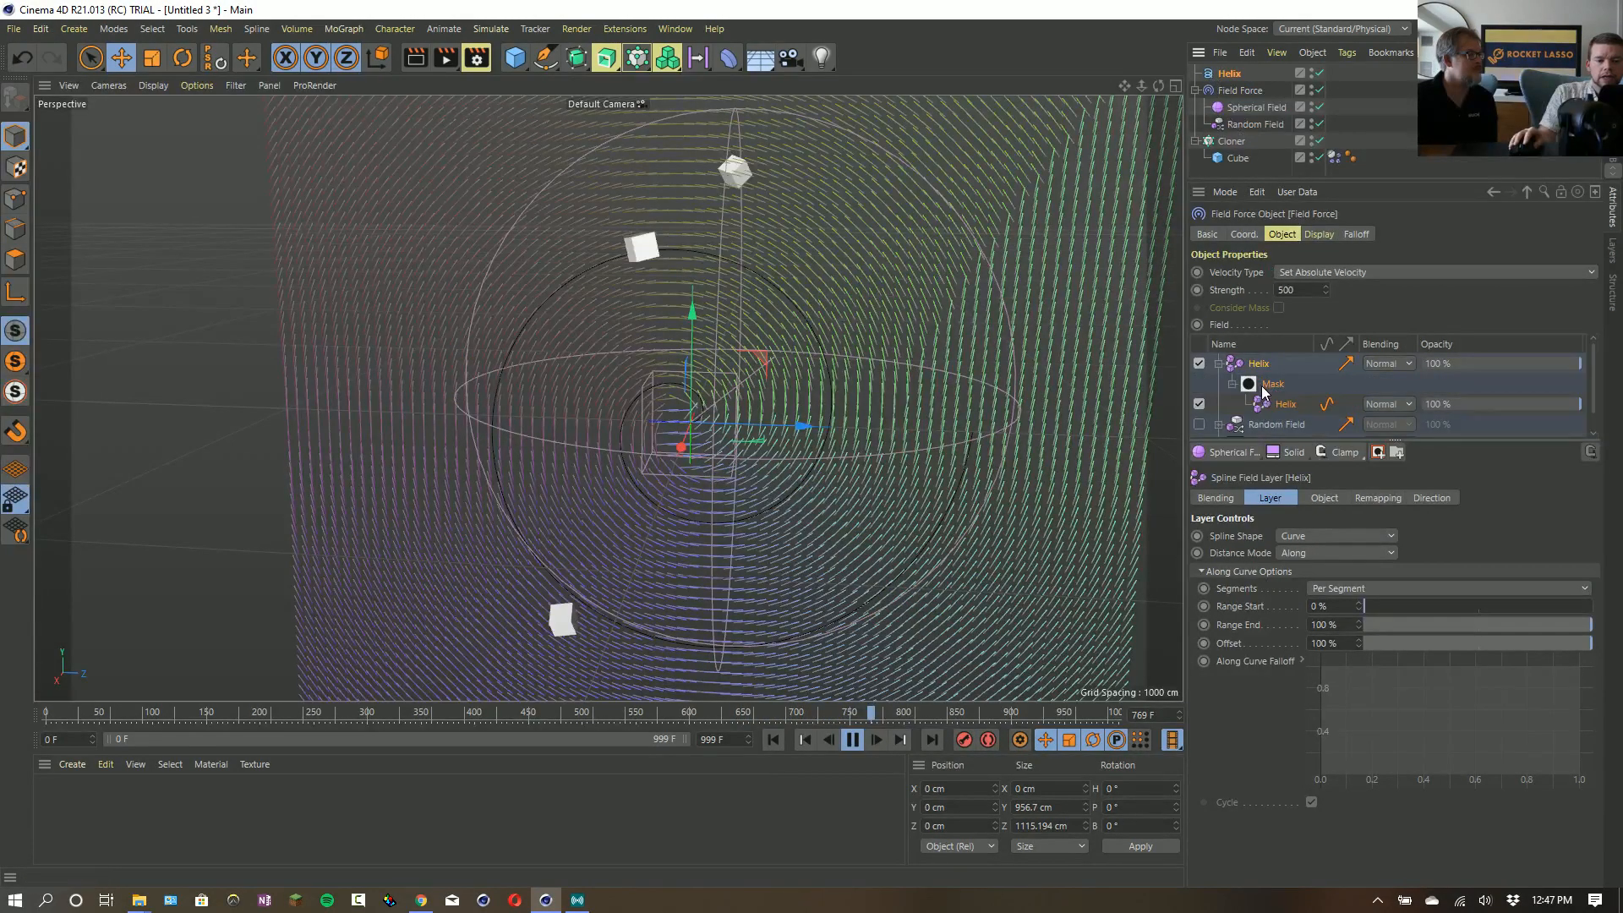
- Set the mask's Helix layer to the Radius distance mode with a radius of 100 cm
{"action": "left_click", "coordinate": [1295, 537]}
{"action": "left_click", "coordinate": [1195, 537]}
{"action": "left_click", "coordinate": [1298, 554]}
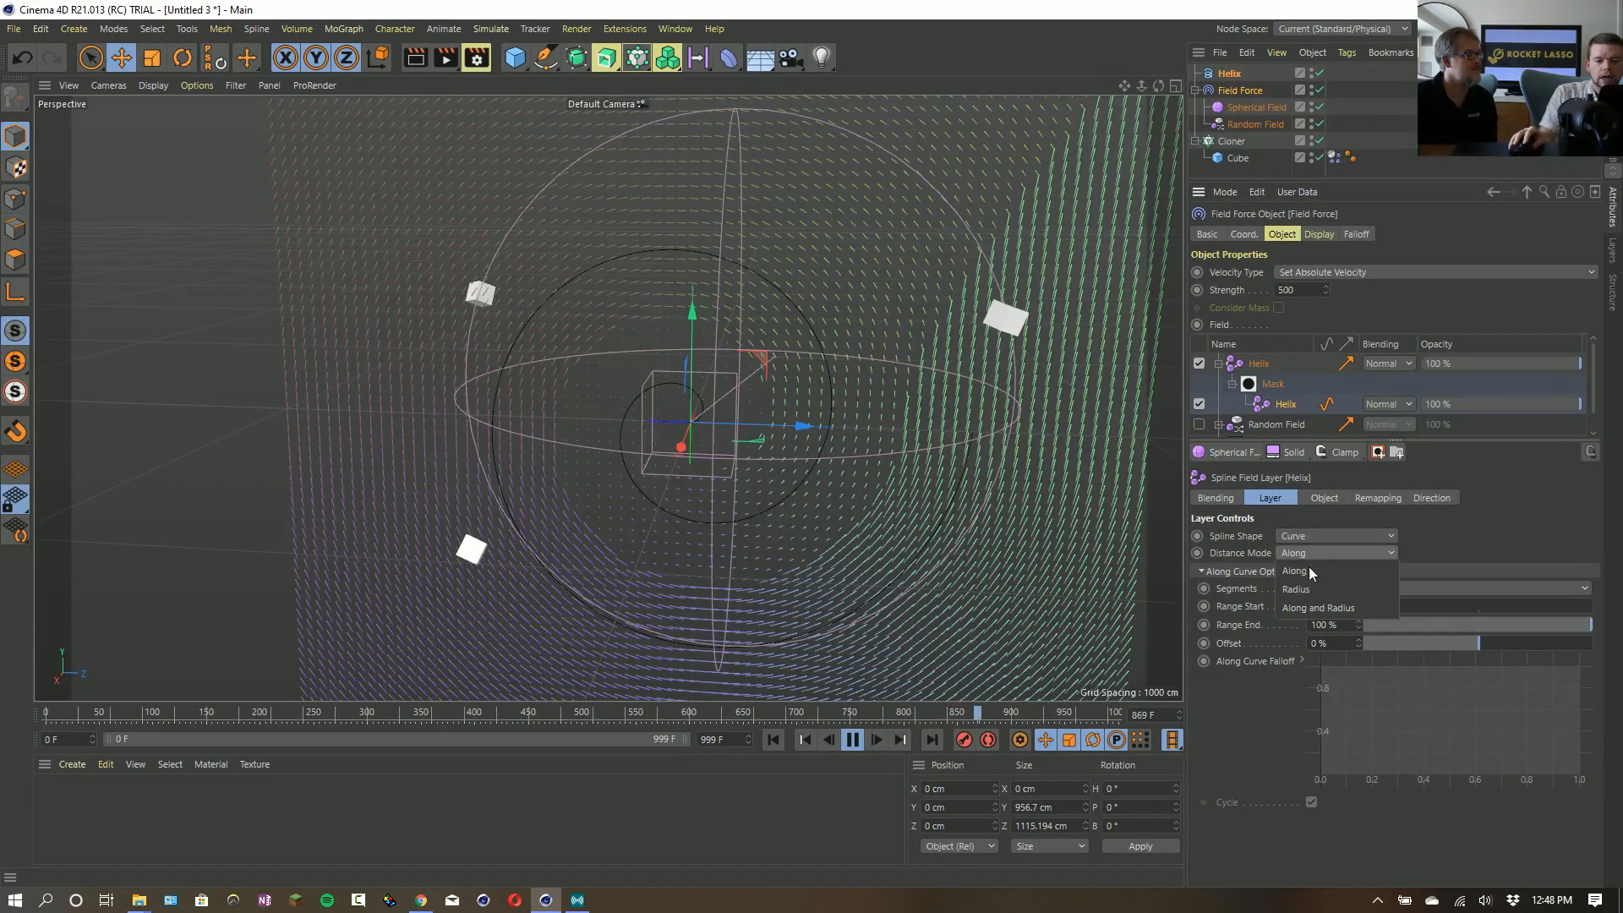
{"action": "left_click", "coordinate": [1318, 592]}
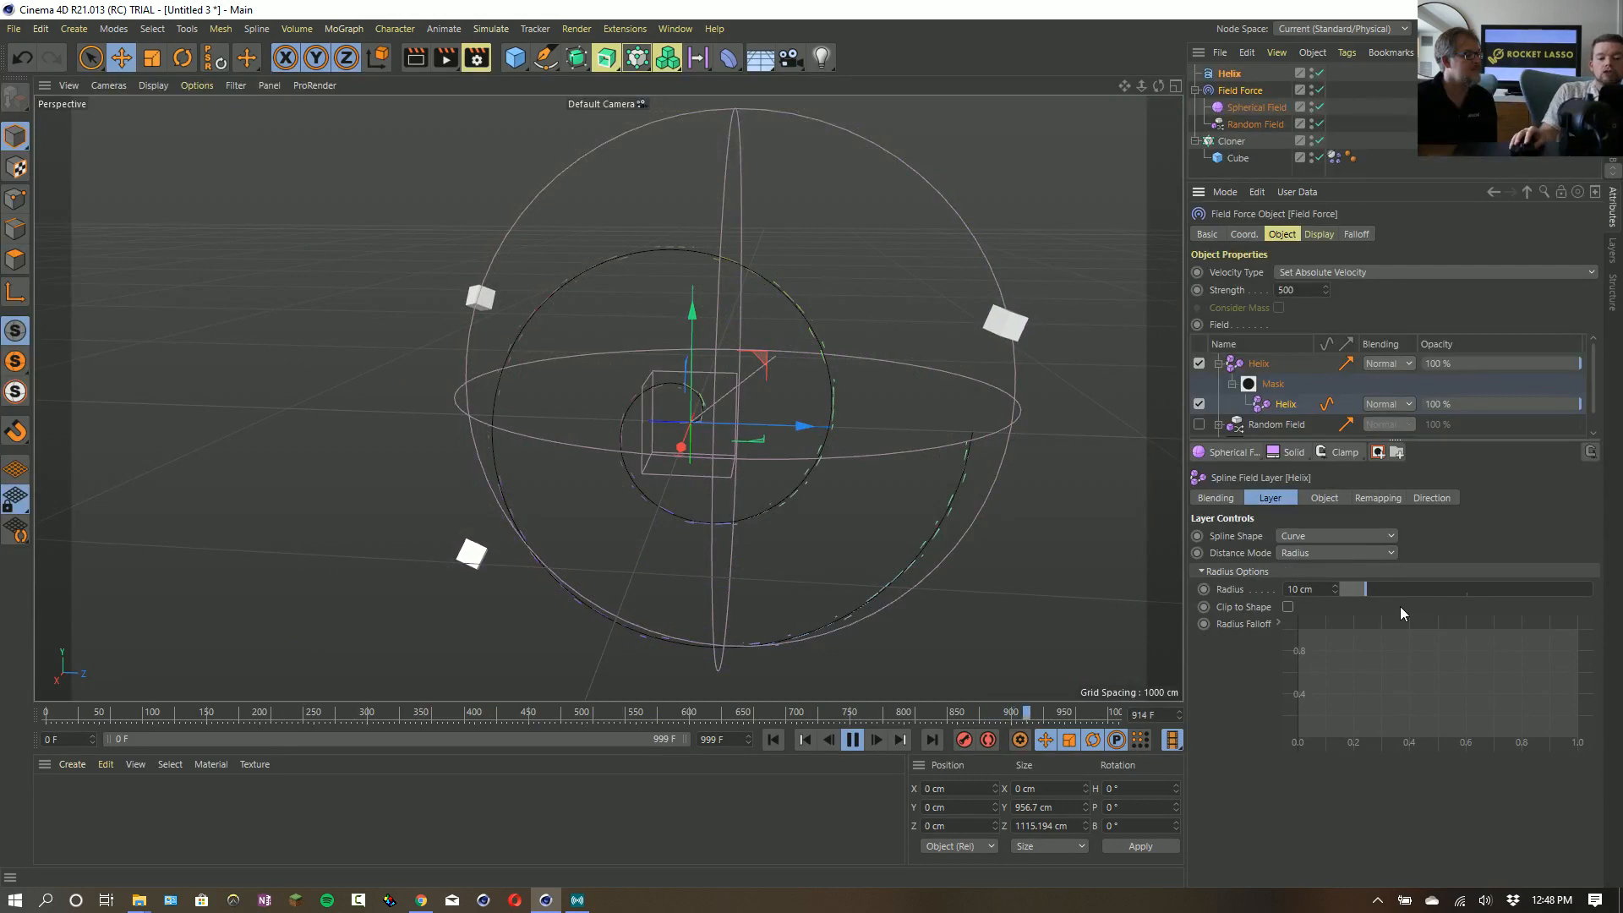
{"action": "left_click_drag", "start_coordinate": [1369, 595], "coordinate": [1552, 585]}
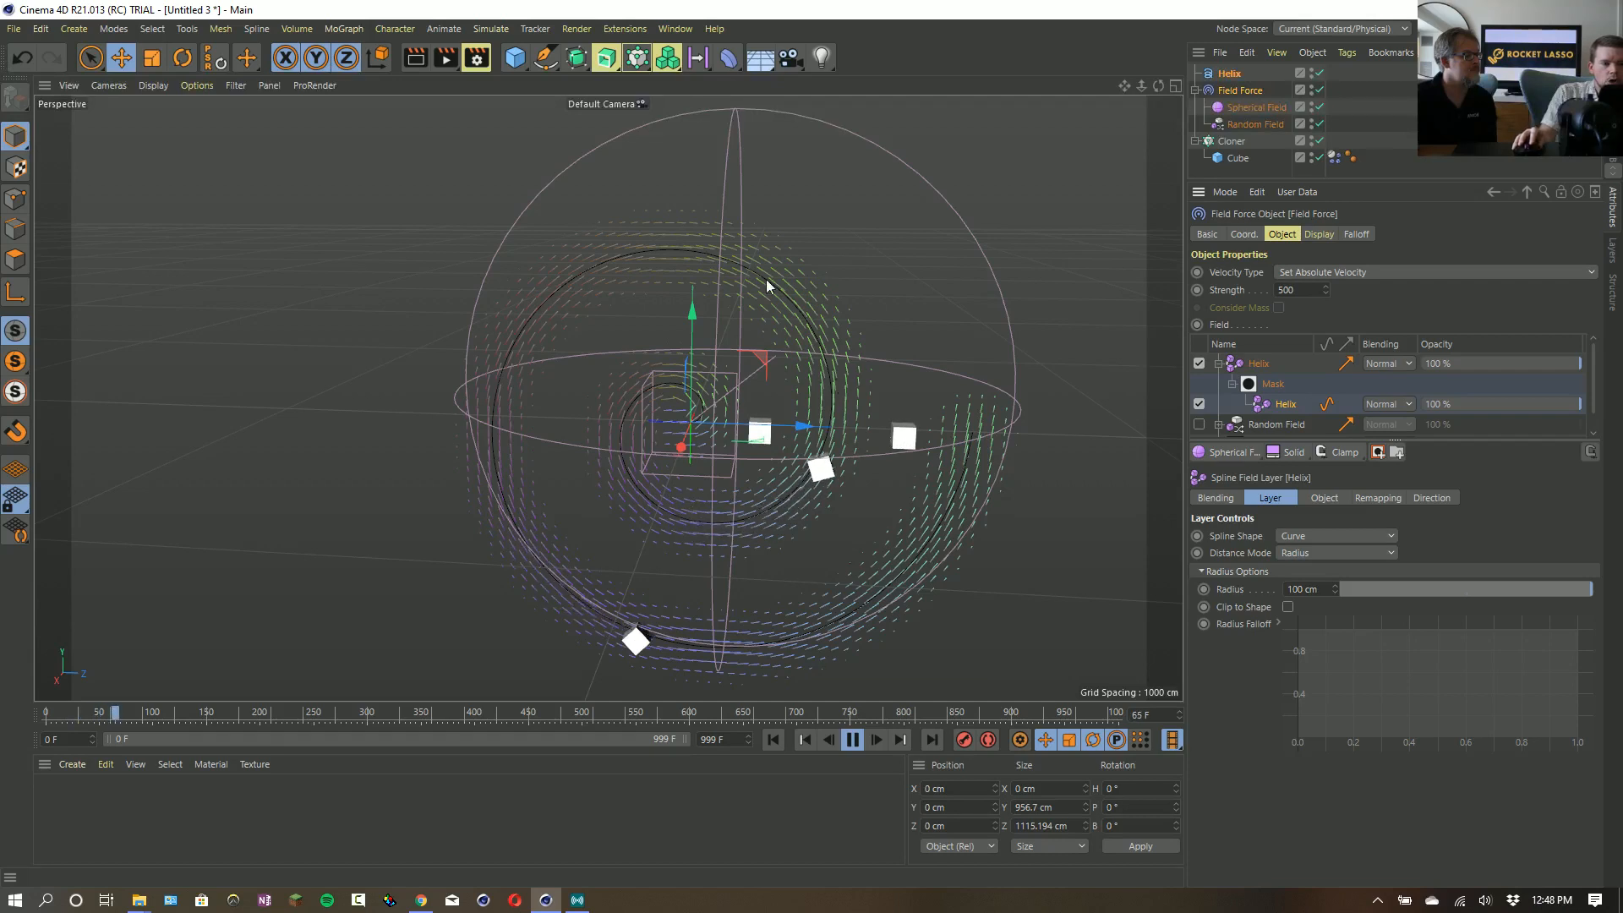
- Show the remapping contour options of the mask's Helix layer and restart the simulation from the first frame
{"action": "left_click", "coordinate": [1383, 502]}
{"action": "left_click_drag", "start_coordinate": [1339, 658], "coordinate": [1254, 724]}
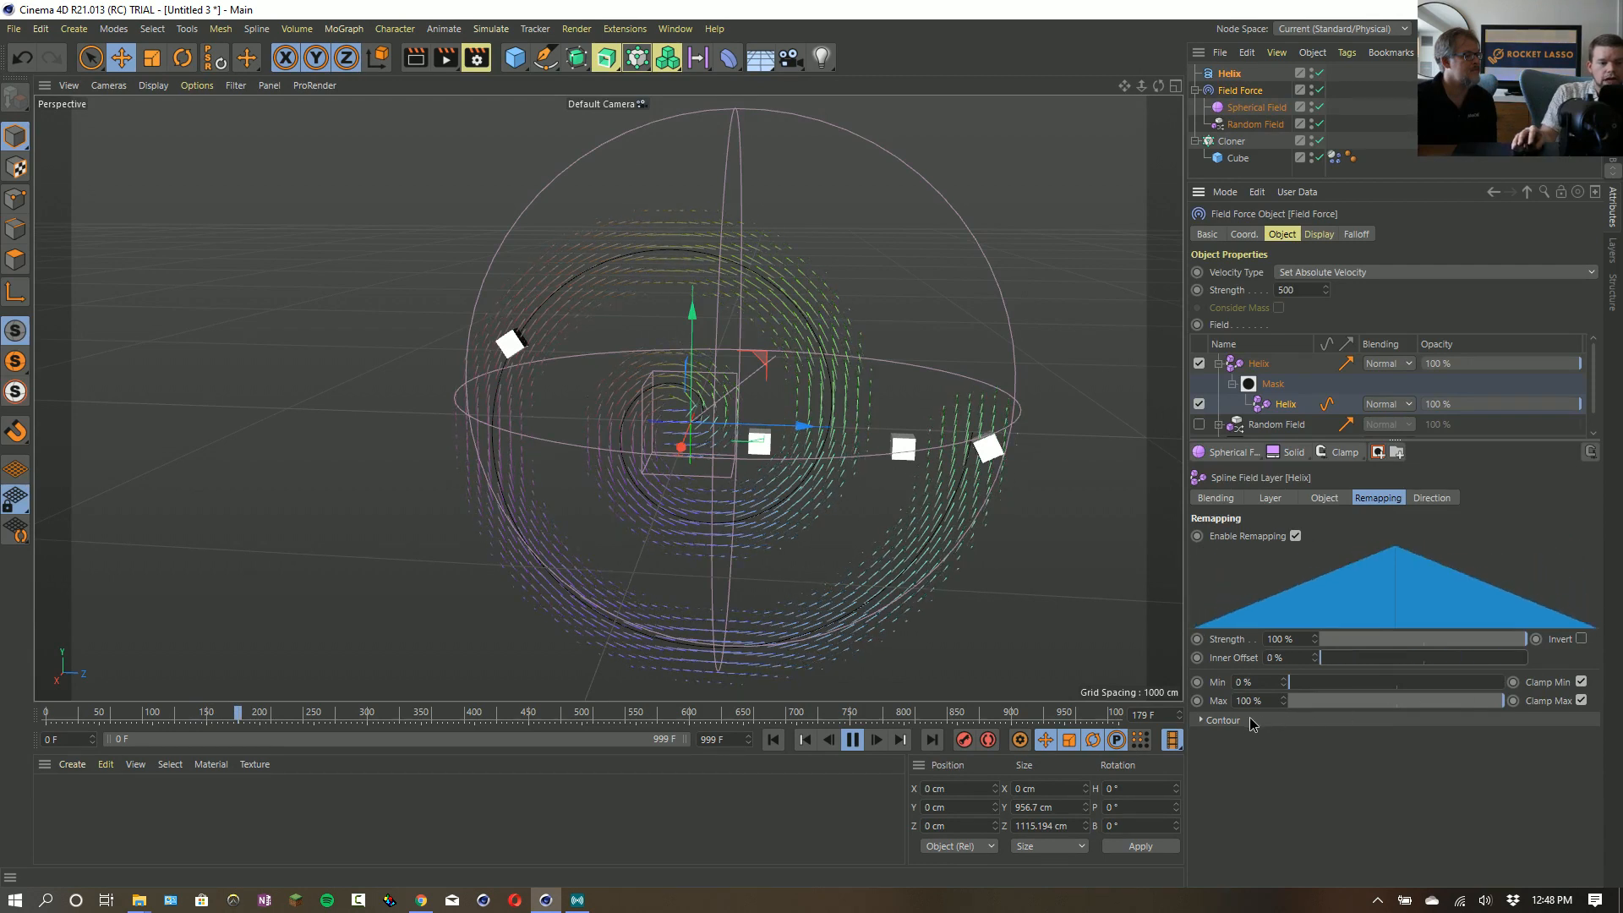
{"action": "left_click", "coordinate": [1244, 723]}
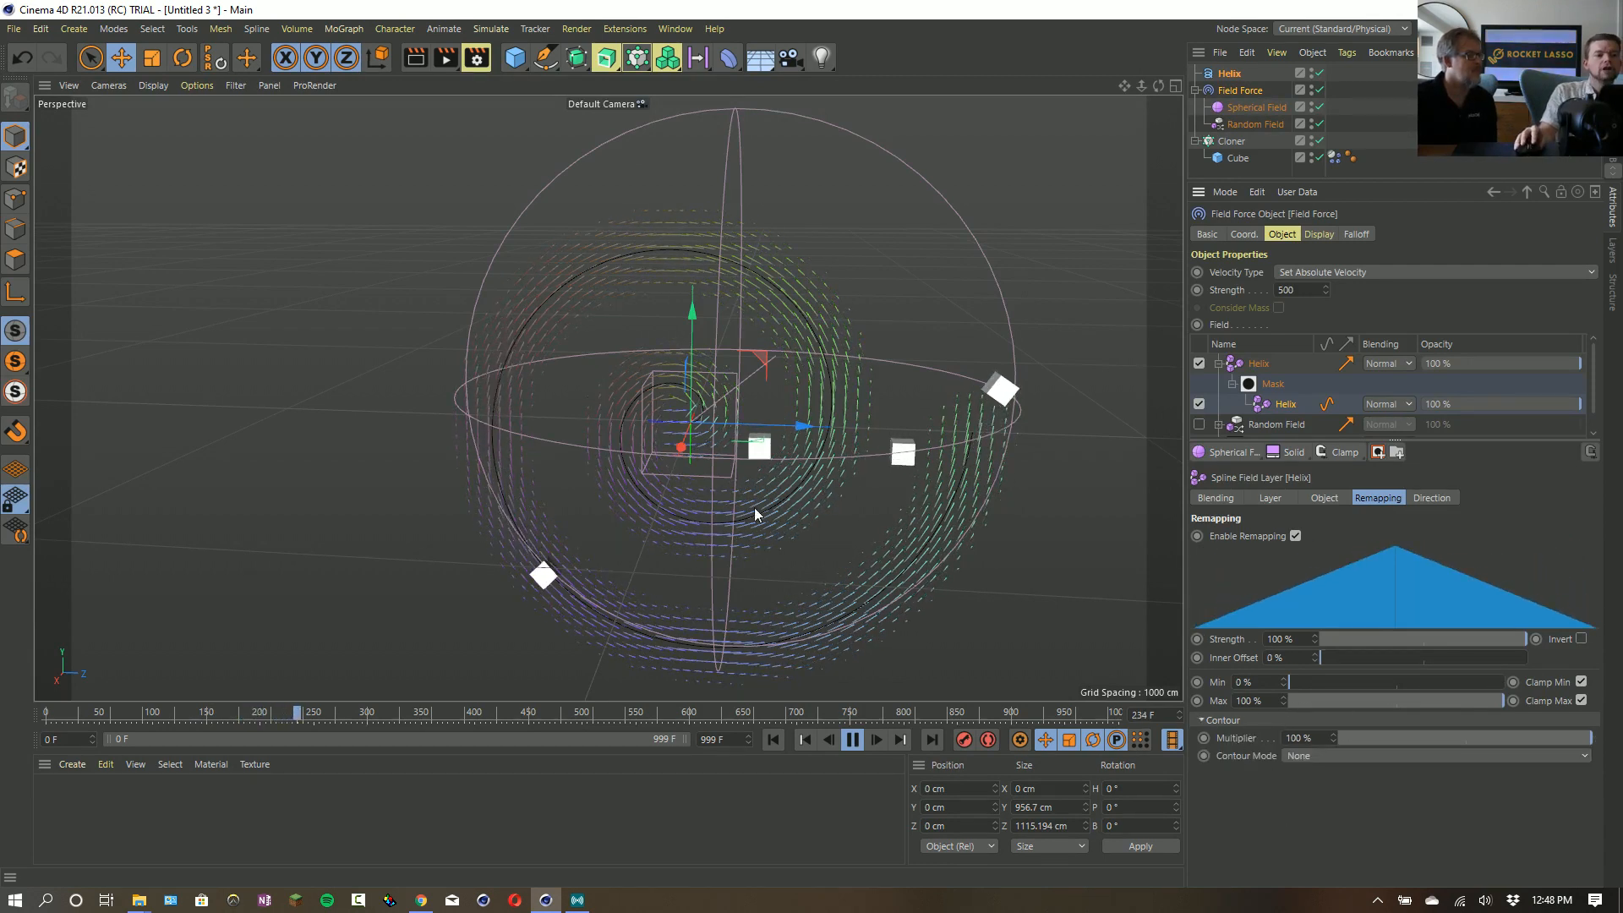
{"action": "left_click", "coordinate": [773, 741]}
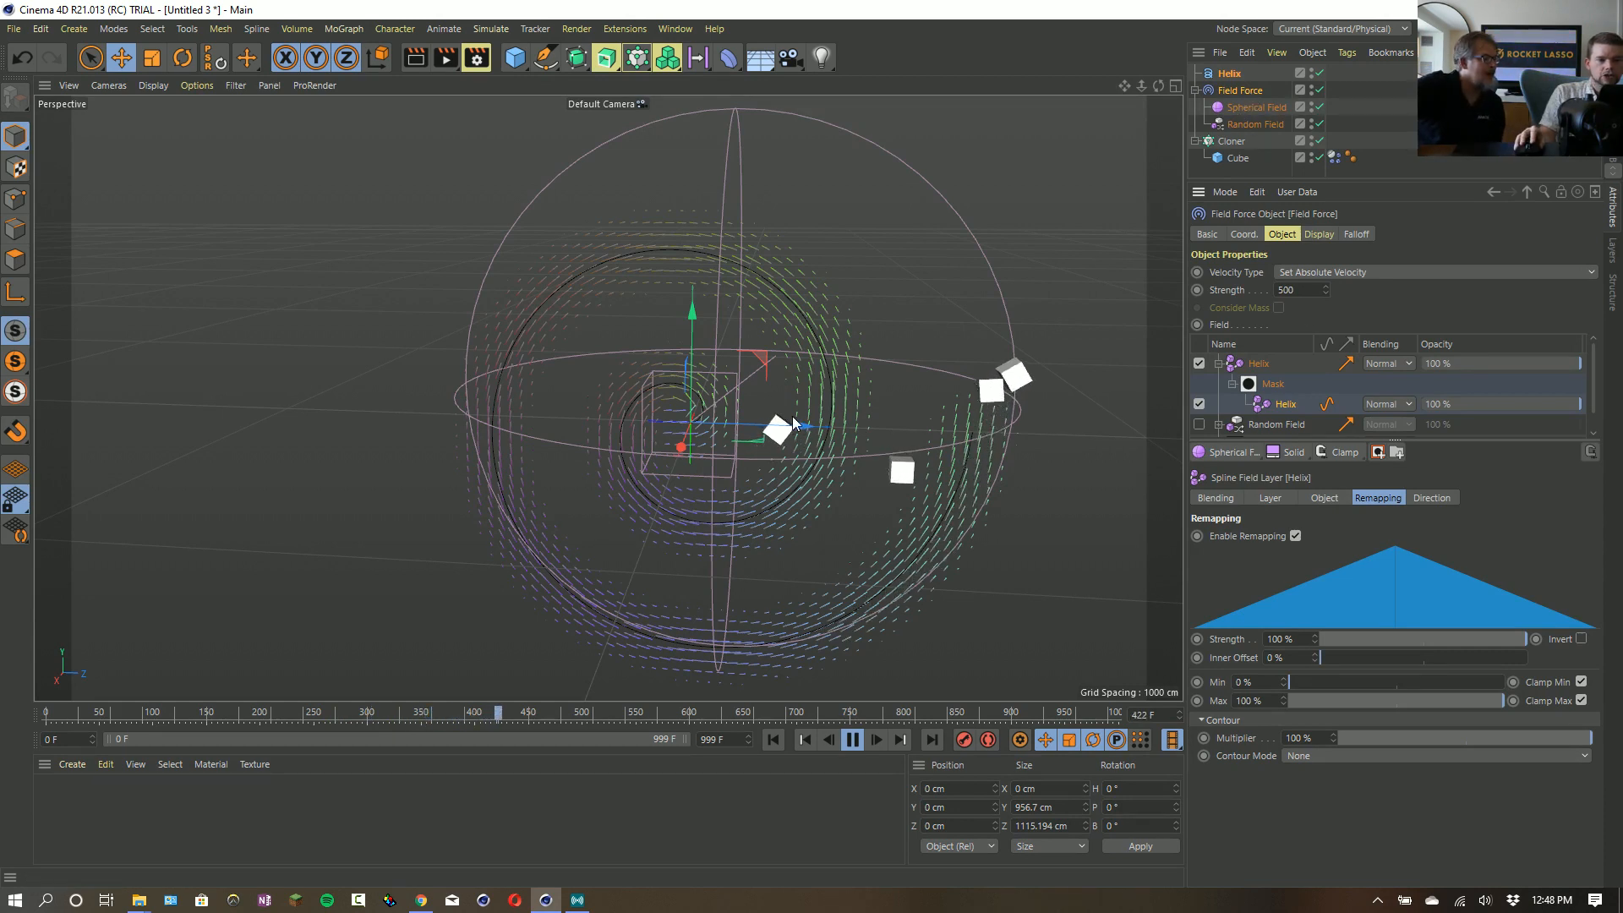
- Turn on Reverse for the Helix spline object and reselect the Field Force
{"action": "left_click", "coordinate": [1229, 74]}
{"action": "left_click", "coordinate": [1299, 438]}
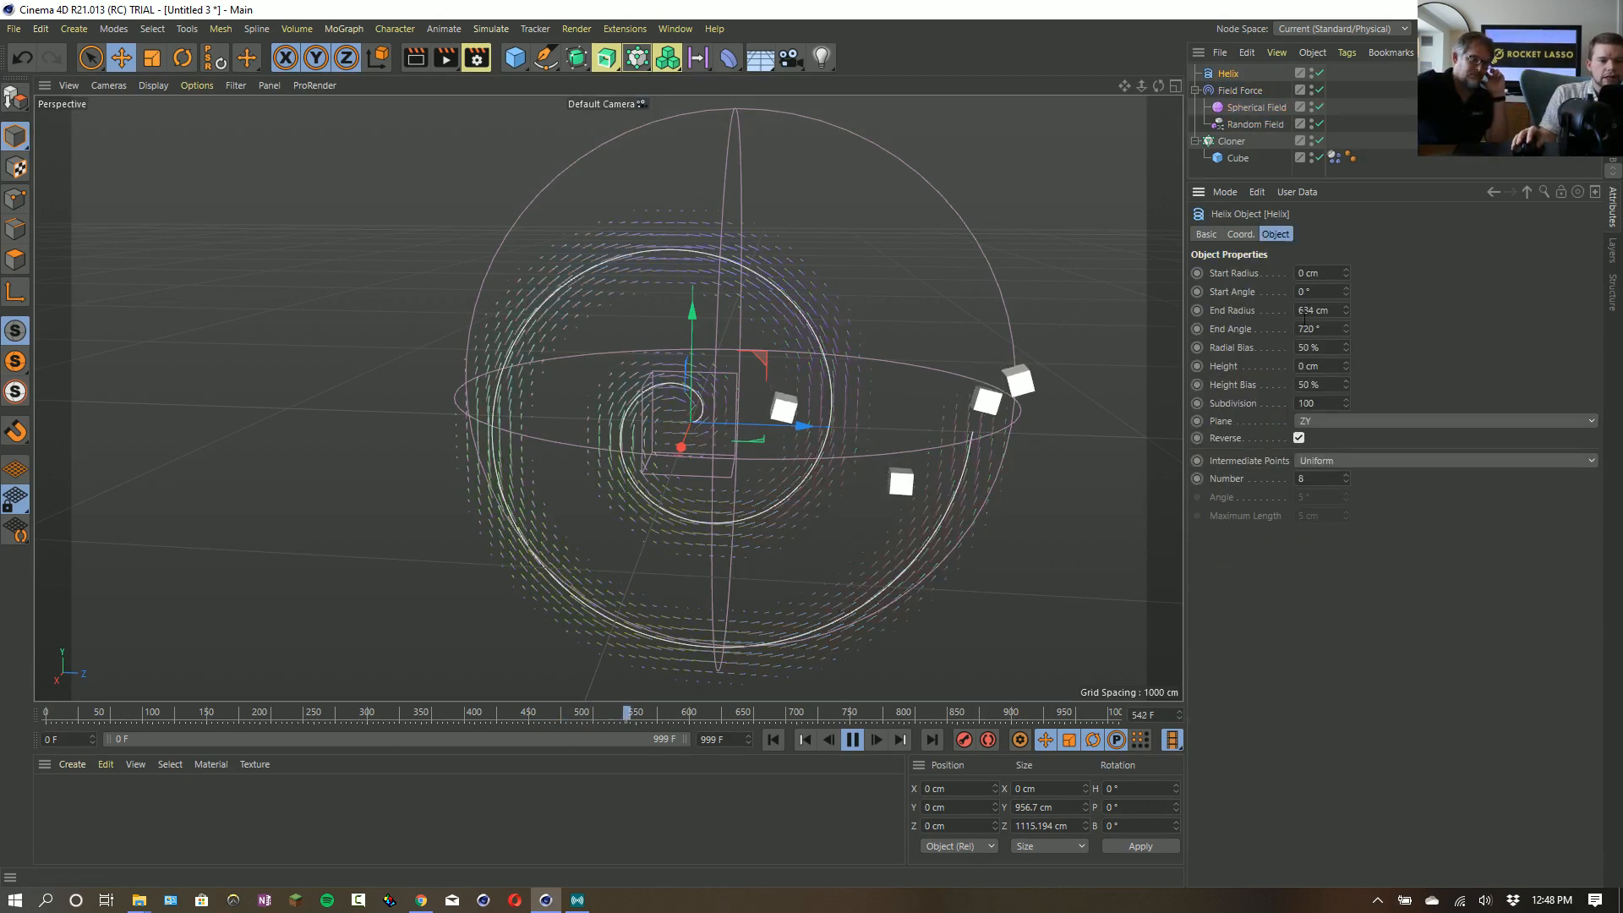
{"action": "left_click", "coordinate": [1248, 94]}
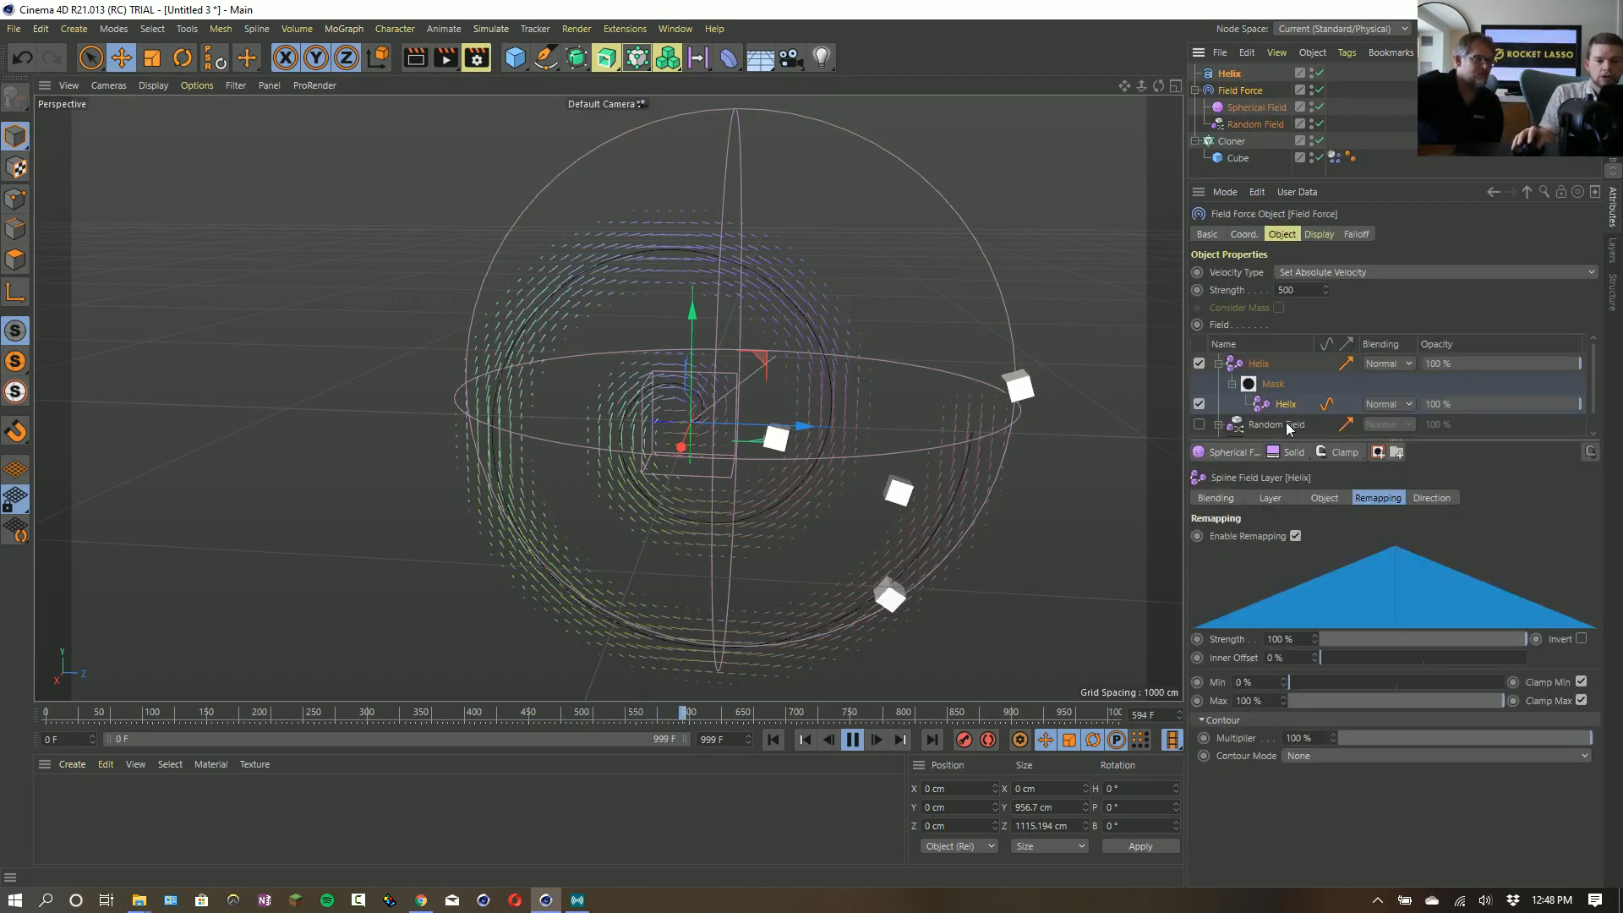
- Enlarge the Field Force's field list, enable the Solid layer and restart the simulation from the first frame
{"action": "left_click_drag", "start_coordinate": [1288, 439], "coordinate": [1290, 561]}
{"action": "left_click", "coordinate": [1199, 445]}
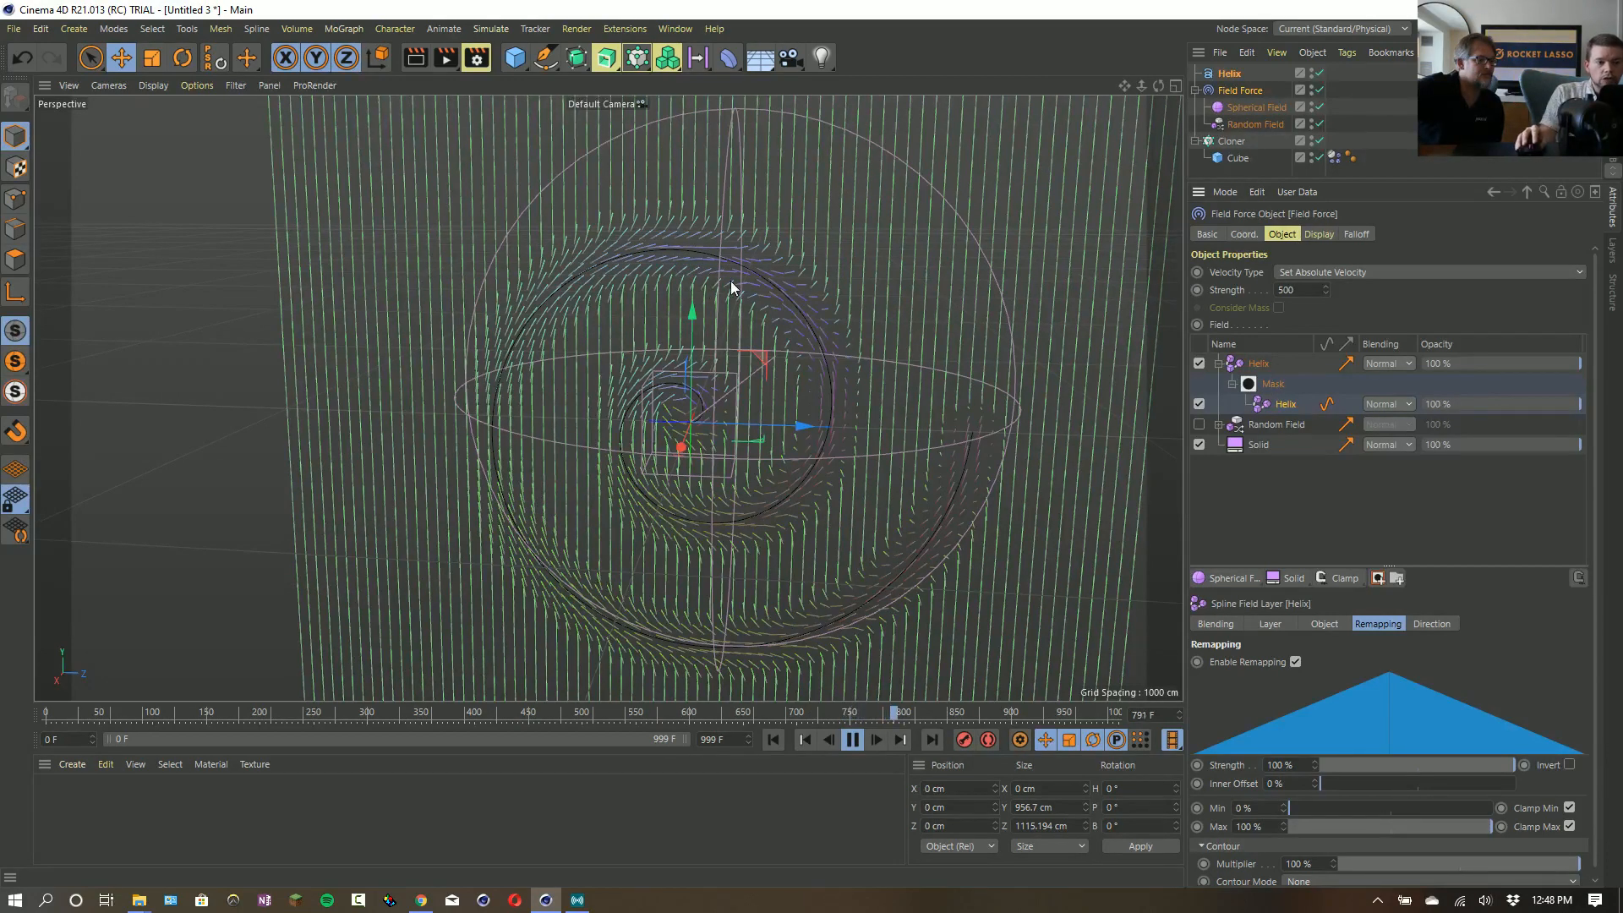
{"action": "left_click", "coordinate": [771, 738]}
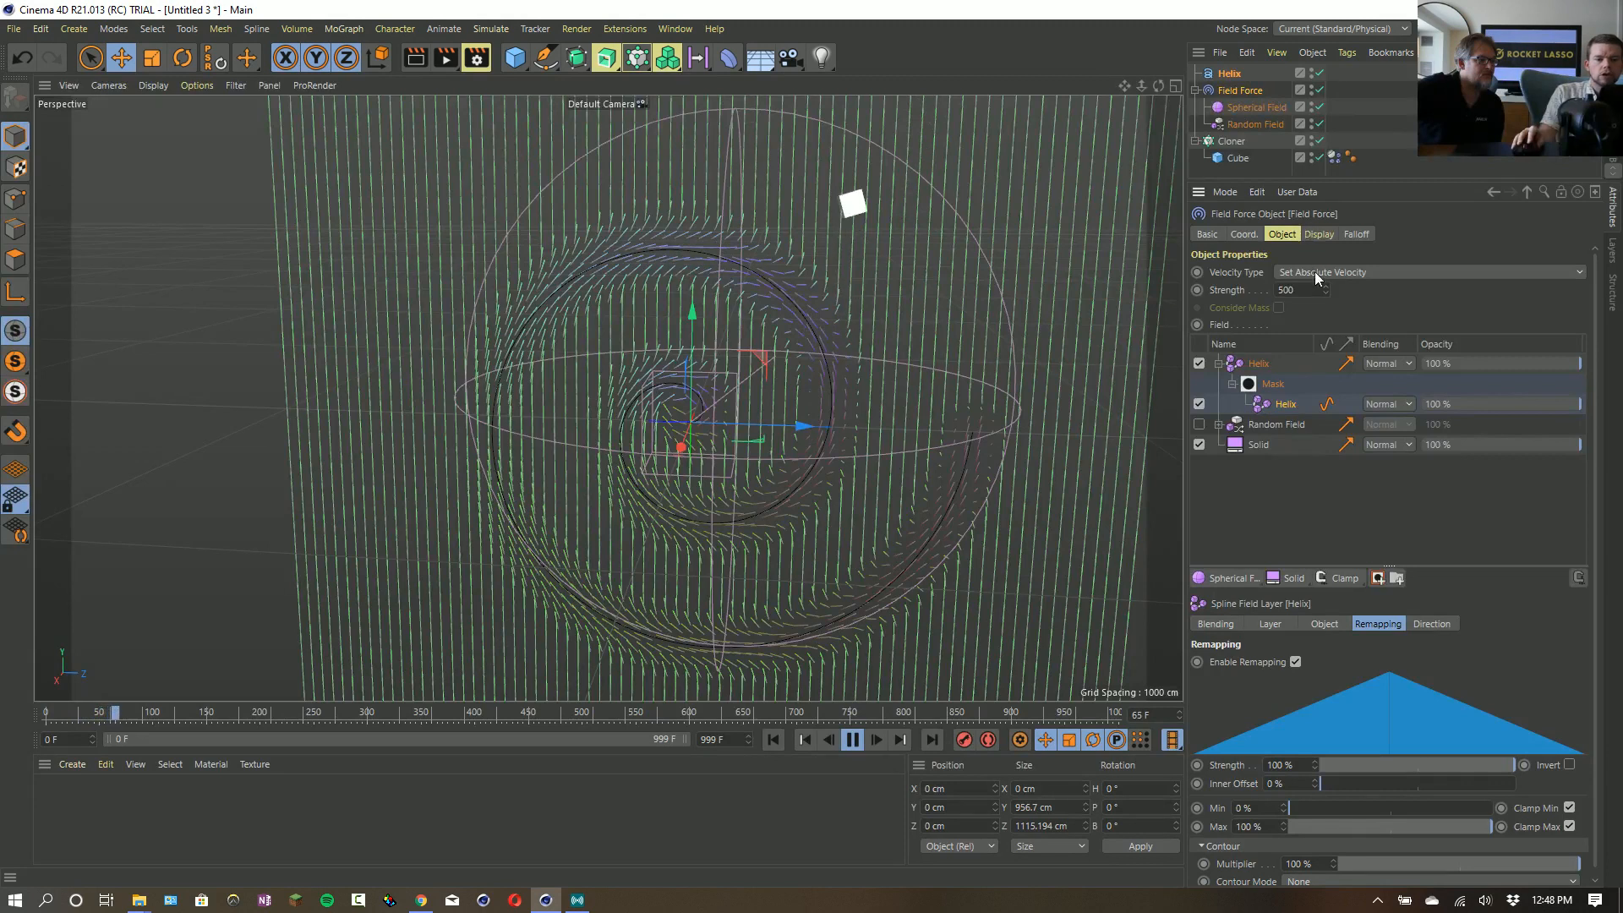
- Give the mask's Helix layer a radius of 187 cm and an inner offset of 50 %, and replay the simulation
{"action": "left_click", "coordinate": [1330, 627]}
{"action": "left_click", "coordinate": [1271, 624]}
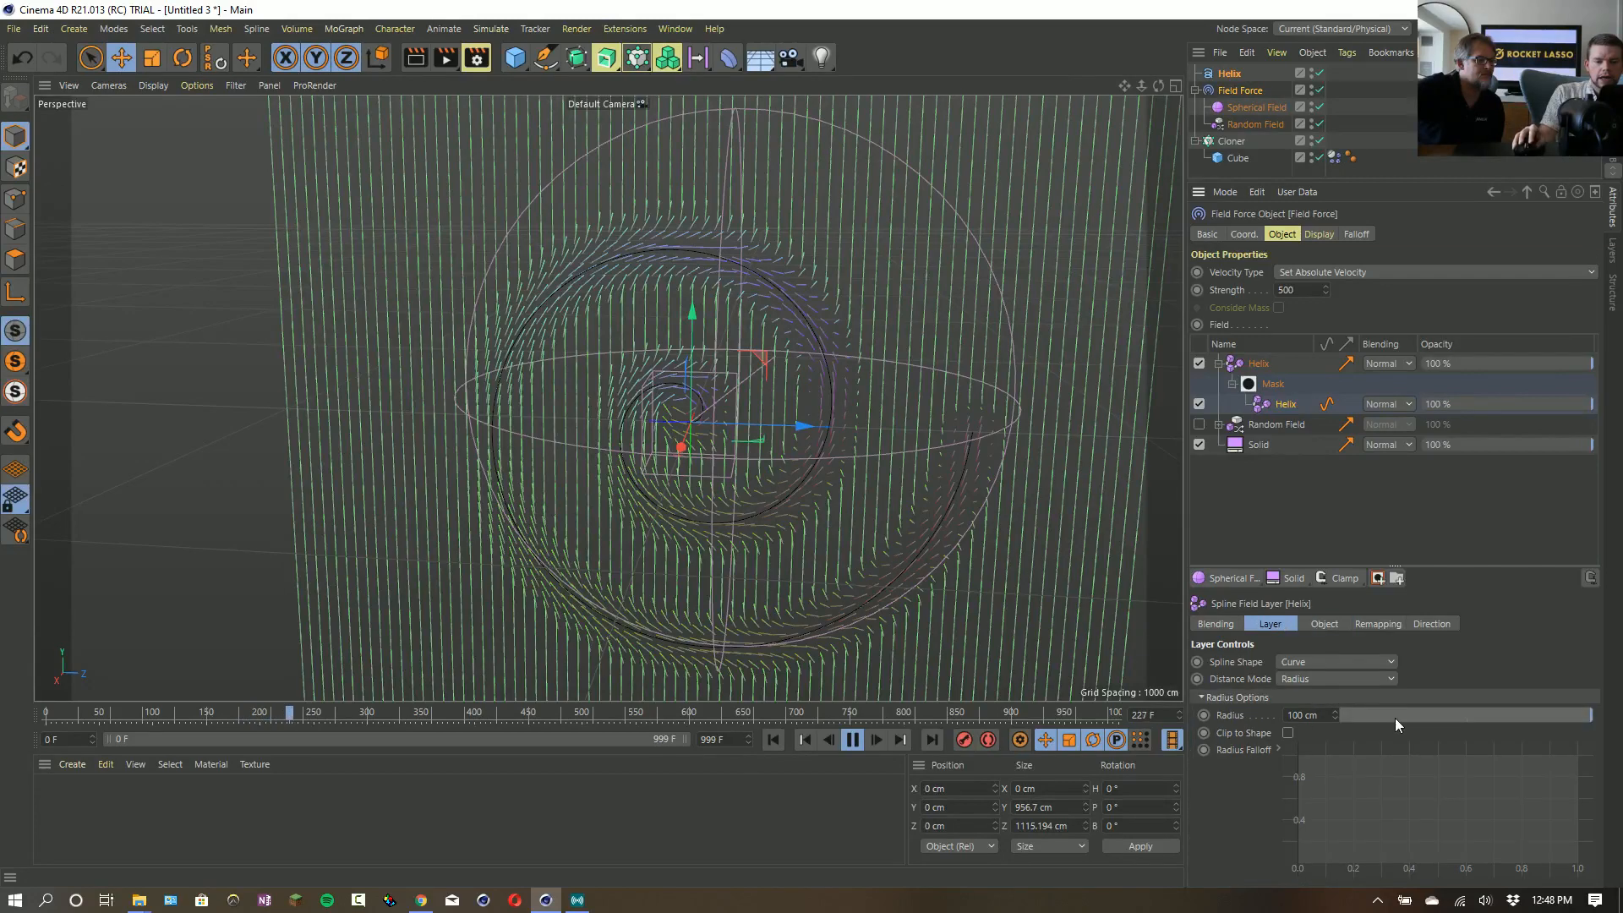
{"action": "left_click_drag", "start_coordinate": [1335, 714], "coordinate": [1336, 689]}
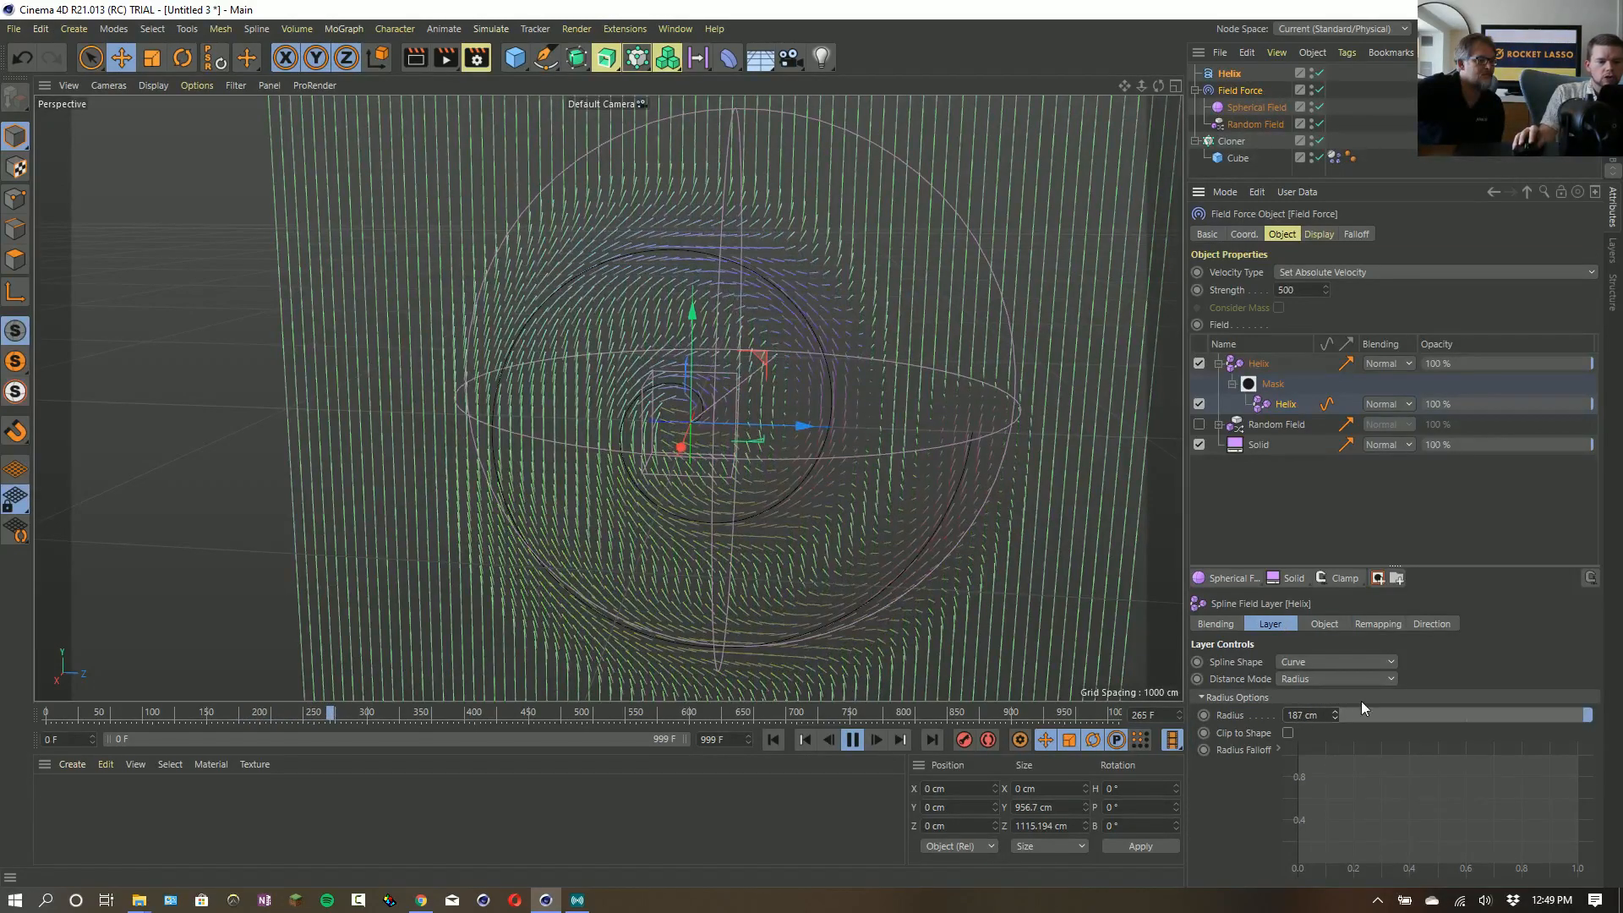
{"action": "left_click", "coordinate": [1378, 623]}
{"action": "left_click_drag", "start_coordinate": [1332, 783], "coordinate": [1418, 793]}
{"action": "left_click", "coordinate": [773, 739]}
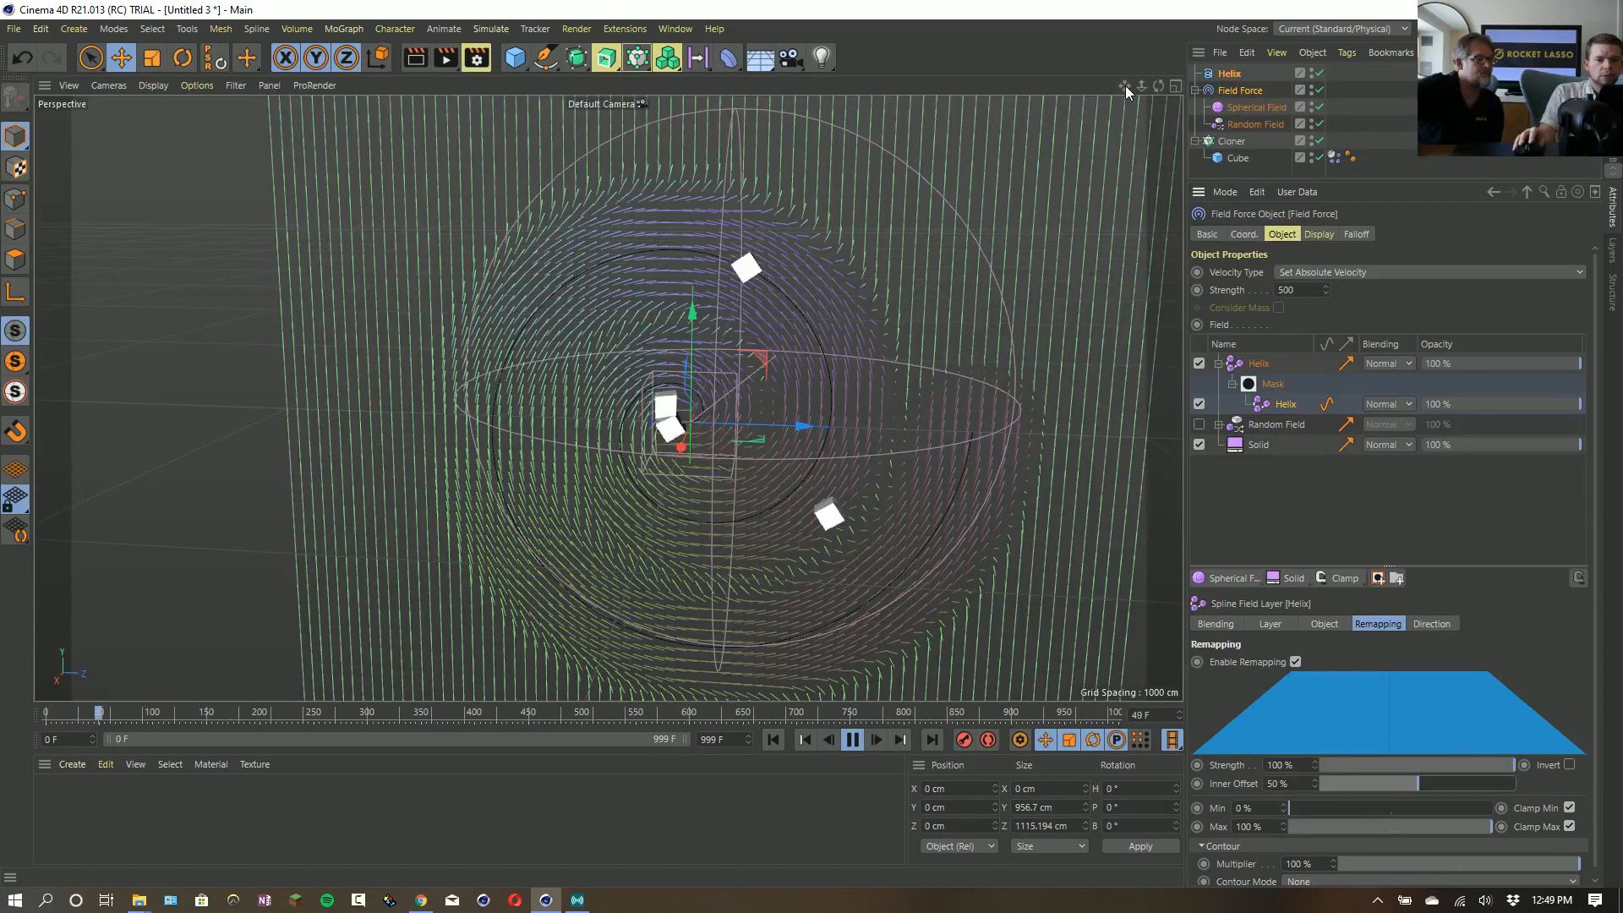
- Move the Helix spline up to a Y position of about 1092 cm and restart the simulation
{"action": "right_click_drag", "start_coordinate": [1125, 86], "coordinate": [1116, 87]}
{"action": "left_click", "coordinate": [1232, 81]}
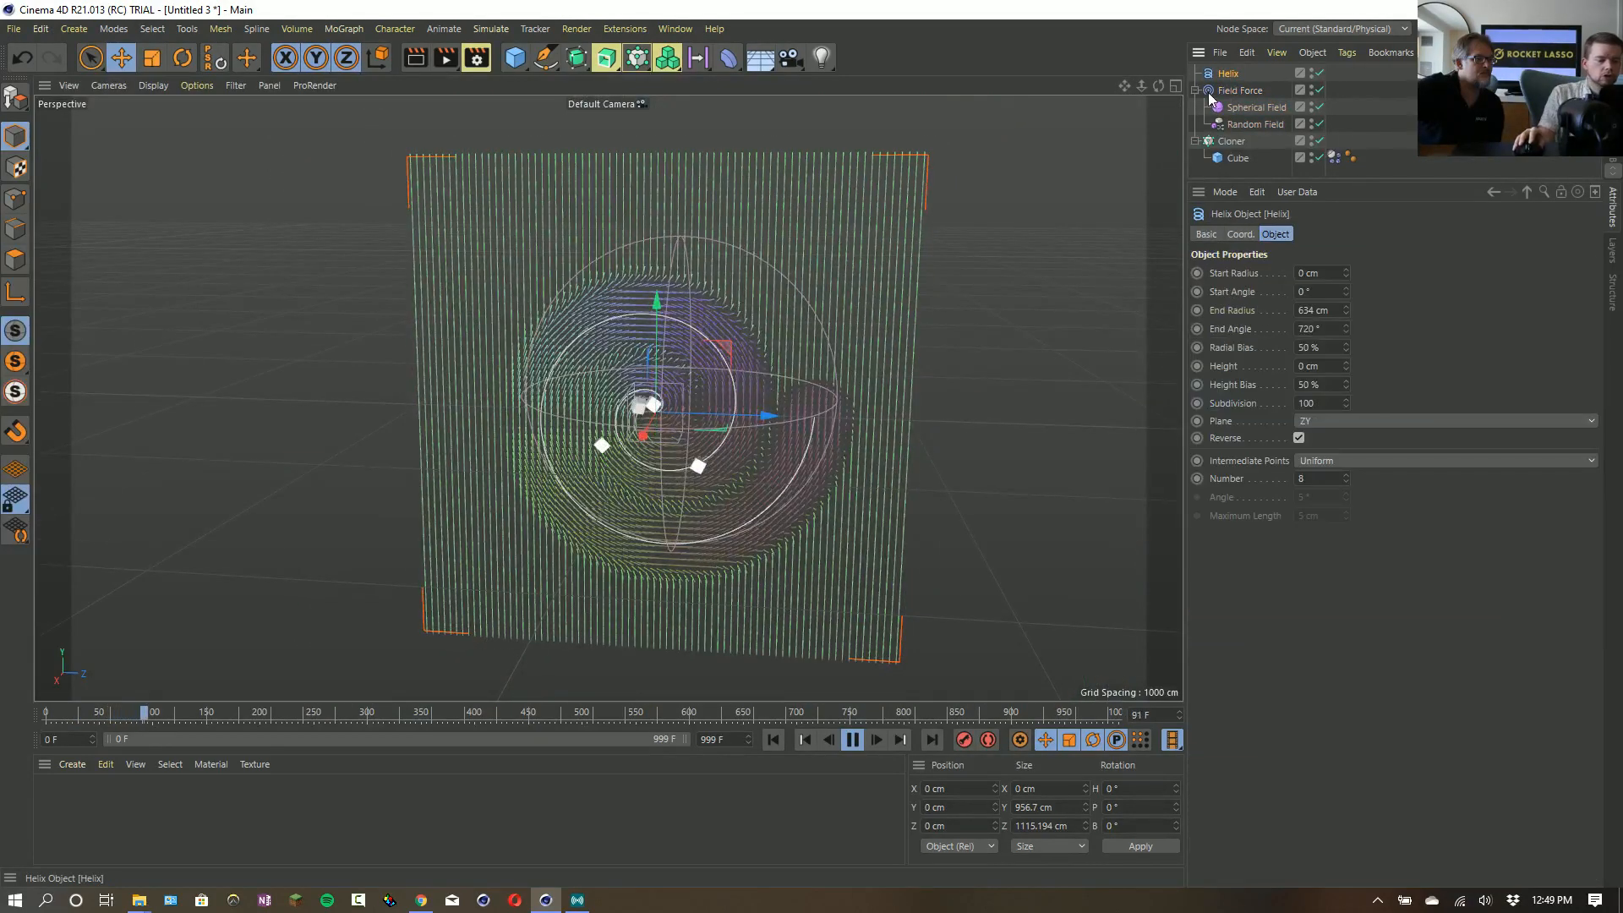
{"action": "key", "text": "e"}
{"action": "left_click_drag", "start_coordinate": [658, 296], "coordinate": [643, 6]}
{"action": "left_click", "coordinate": [775, 740]}
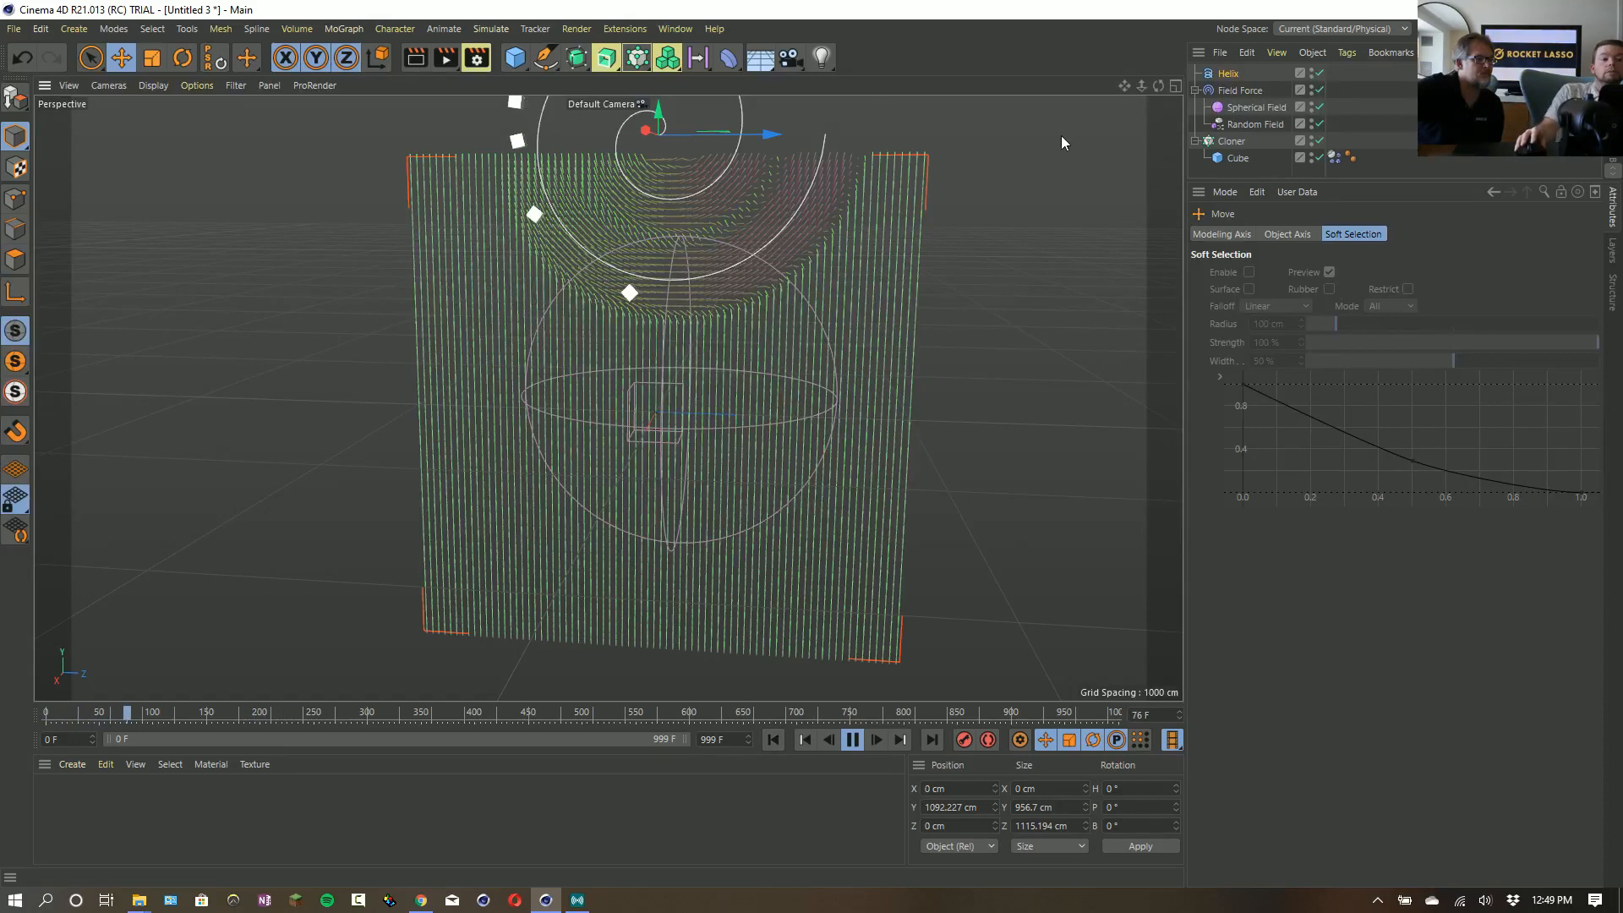
- Add the Helix spline once more as a new layer above the existing layers in the Field Force's field list
{"action": "left_click_drag", "start_coordinate": [1124, 86], "coordinate": [1012, 271]}
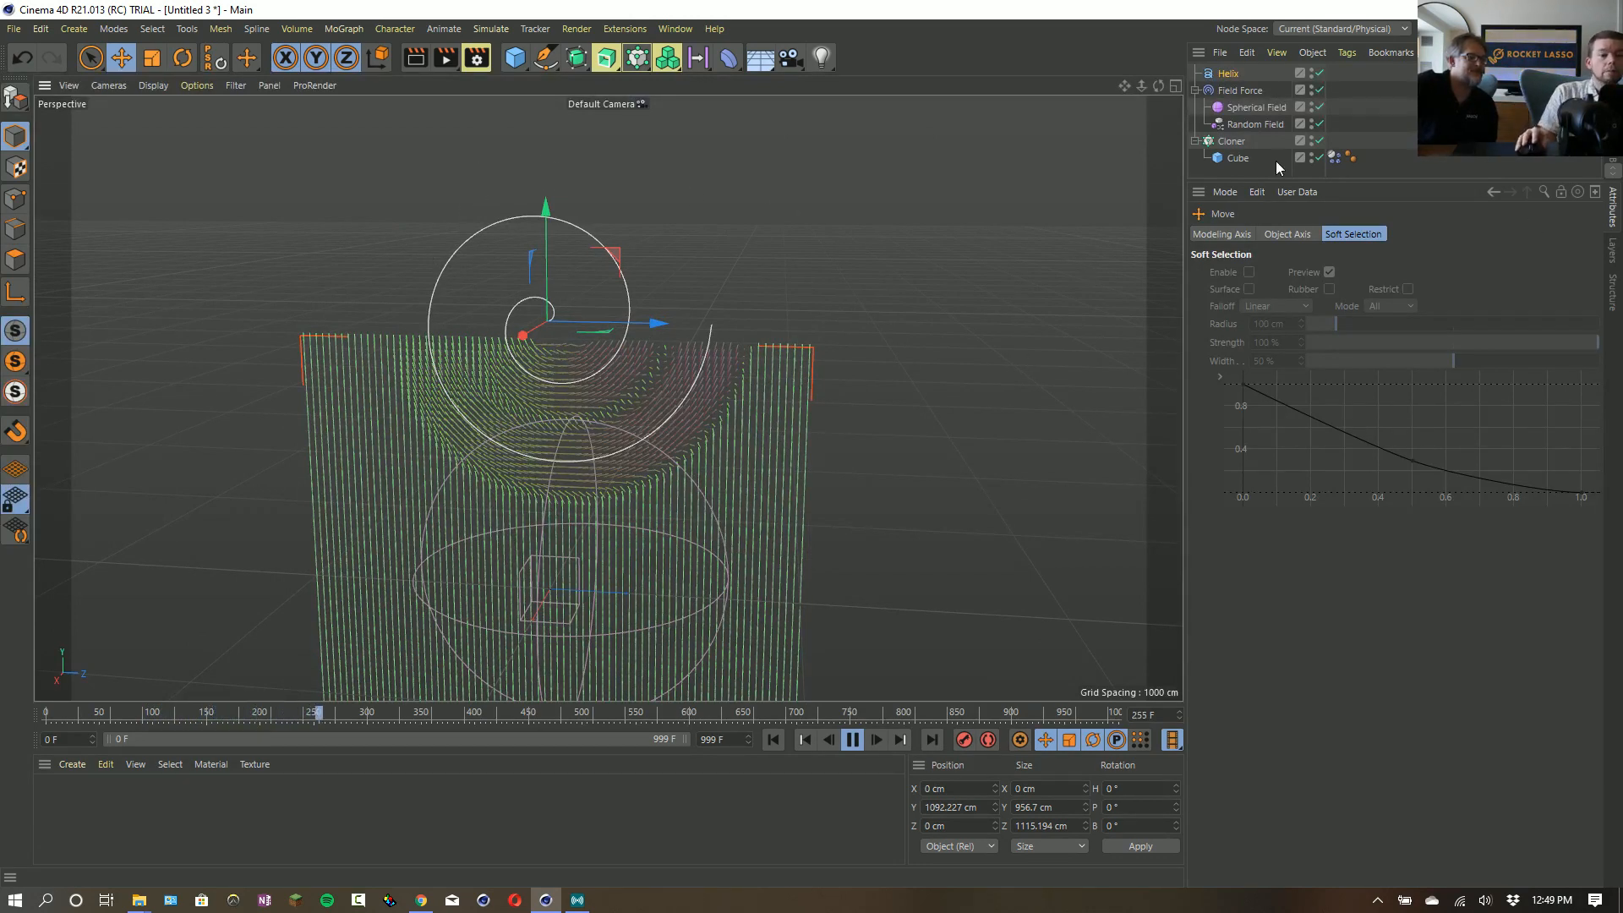
{"action": "left_click", "coordinate": [1243, 91]}
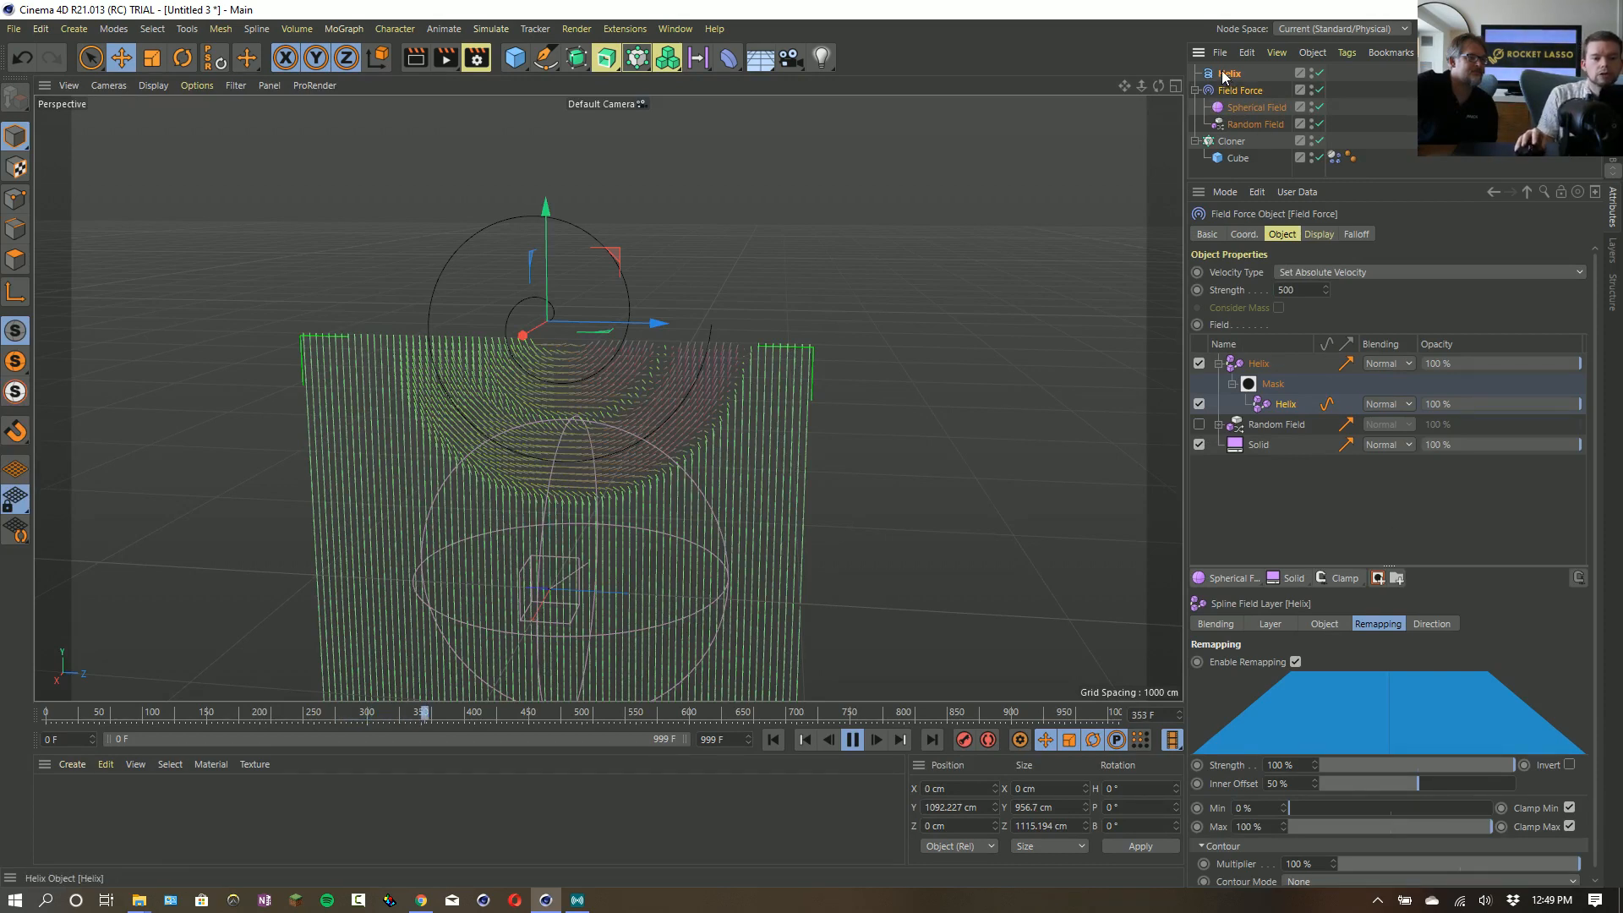
{"action": "left_click_drag", "start_coordinate": [1229, 73], "coordinate": [1257, 196]}
{"action": "left_click_drag", "start_coordinate": [1257, 362], "coordinate": [1260, 363]}
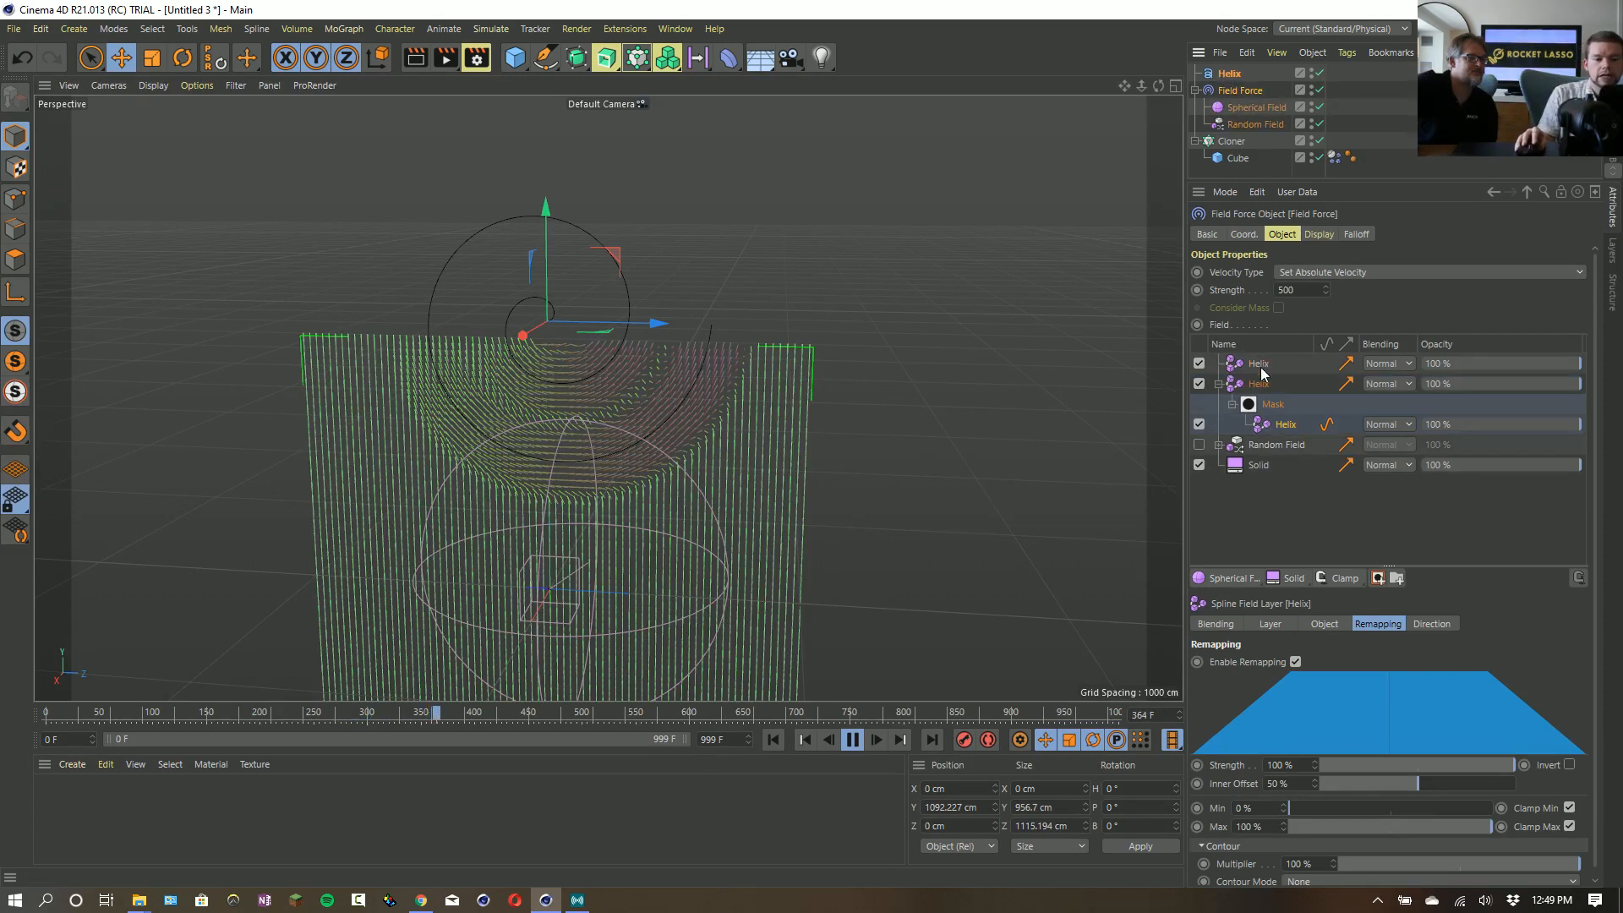
- Set the new topmost Helix layer's Distance Mode to Radius with a radius of 206 cm
{"action": "left_click", "coordinate": [1276, 624]}
{"action": "left_click", "coordinate": [1329, 679]}
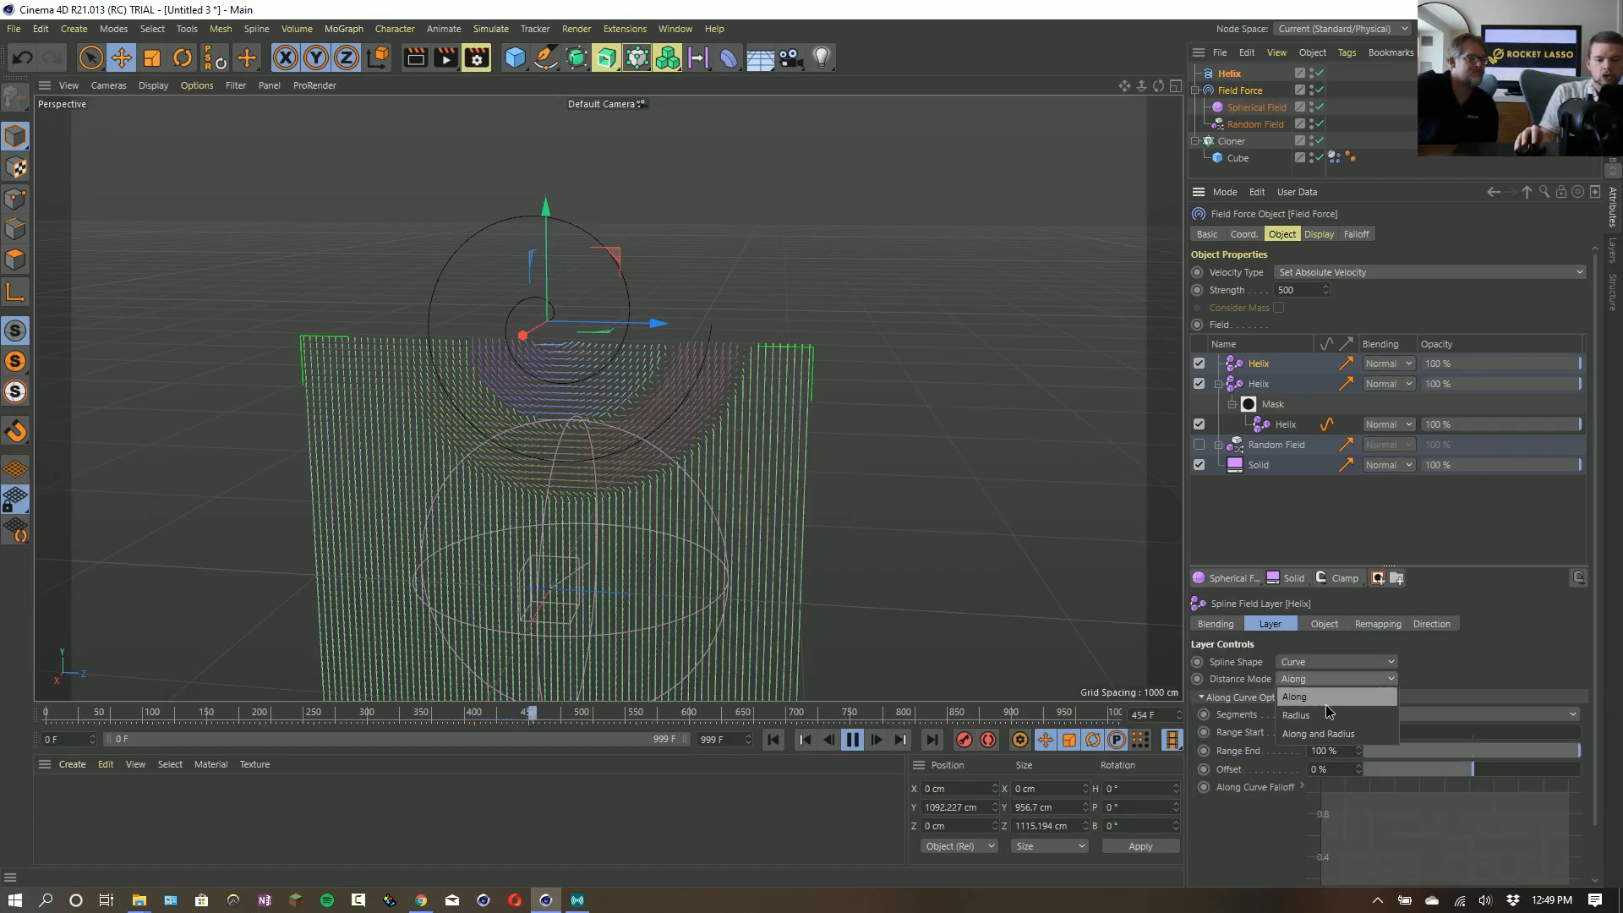
{"action": "left_click", "coordinate": [1327, 715]}
{"action": "left_click_drag", "start_coordinate": [1361, 719], "coordinate": [1554, 723]}
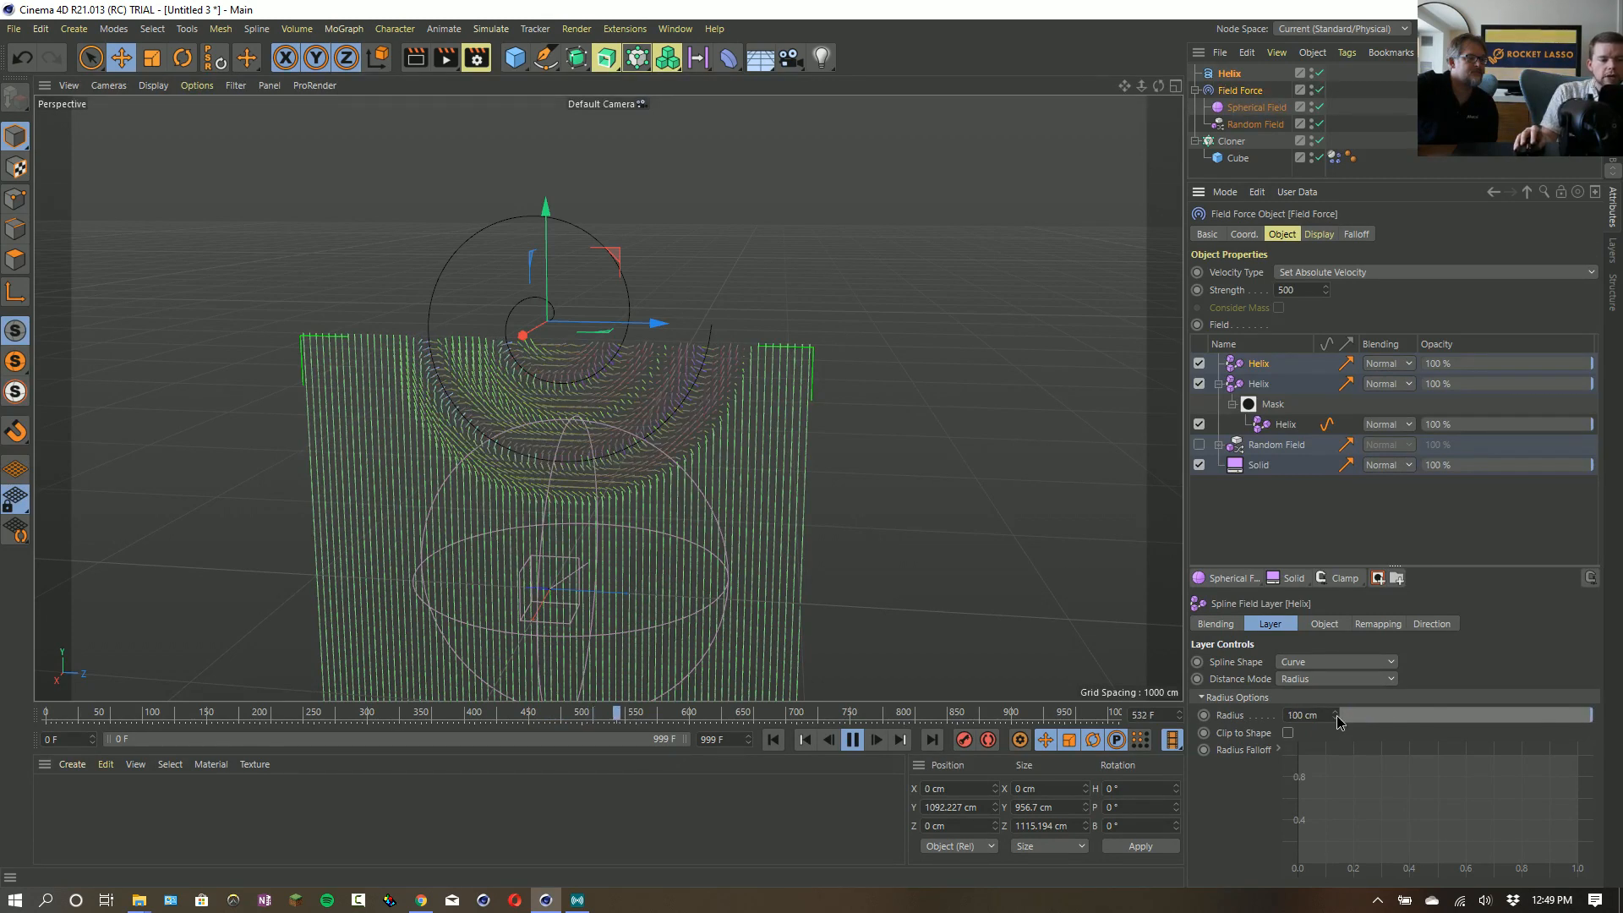
{"action": "left_click_drag", "start_coordinate": [1334, 715], "coordinate": [1371, 683]}
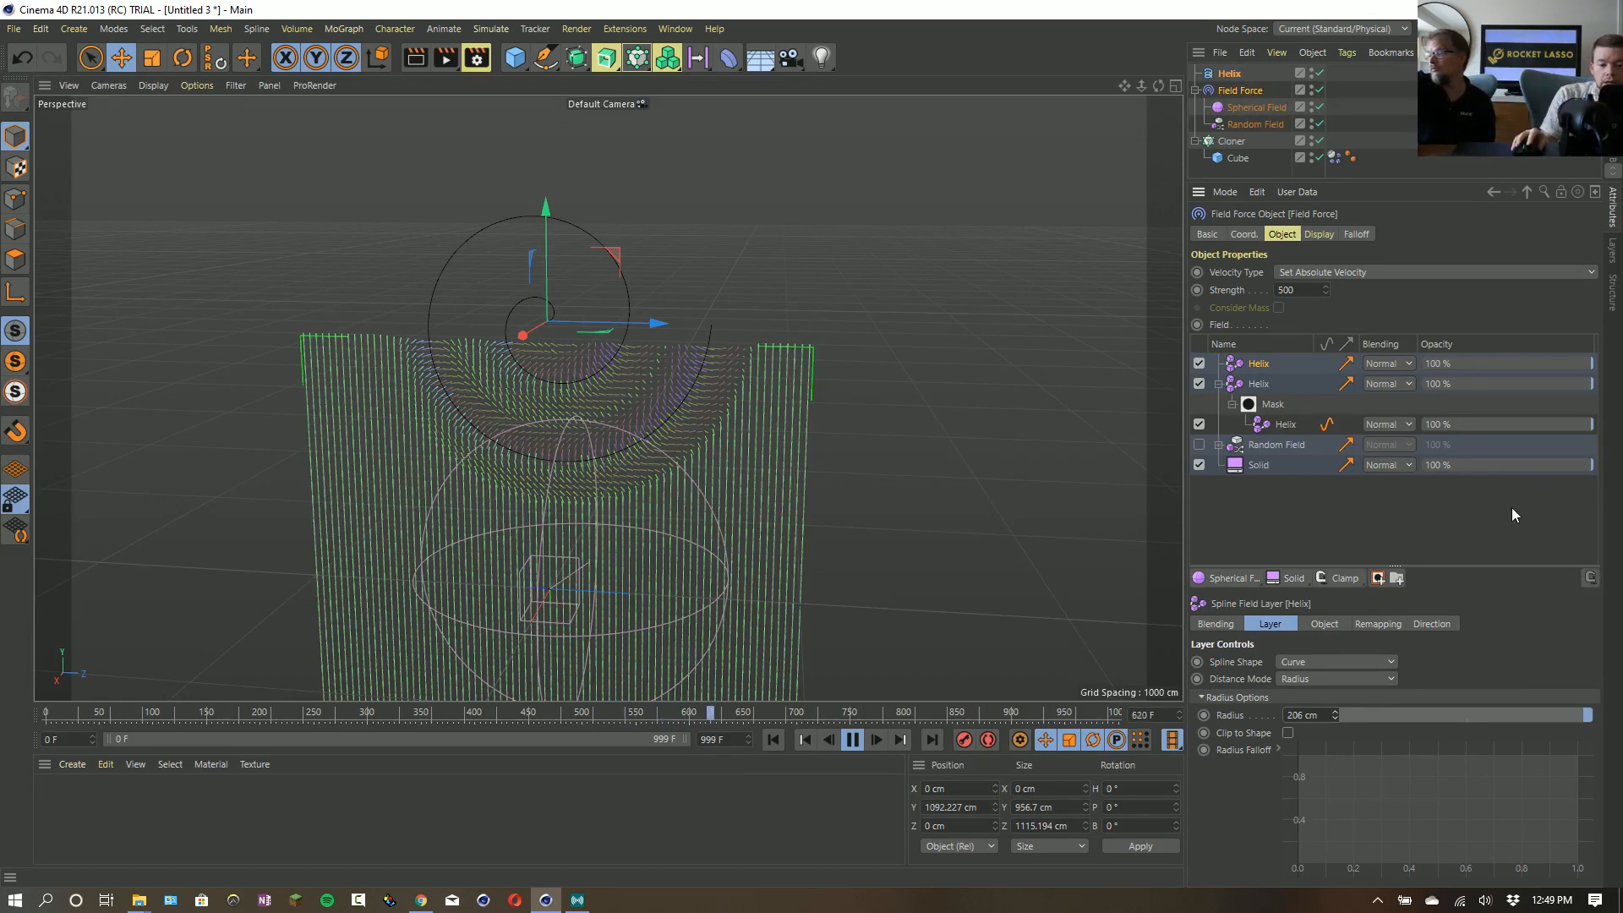
- Set the topmost Helix layer's blending to Add and restart the simulation from the first frame
{"action": "left_click", "coordinate": [1393, 365]}
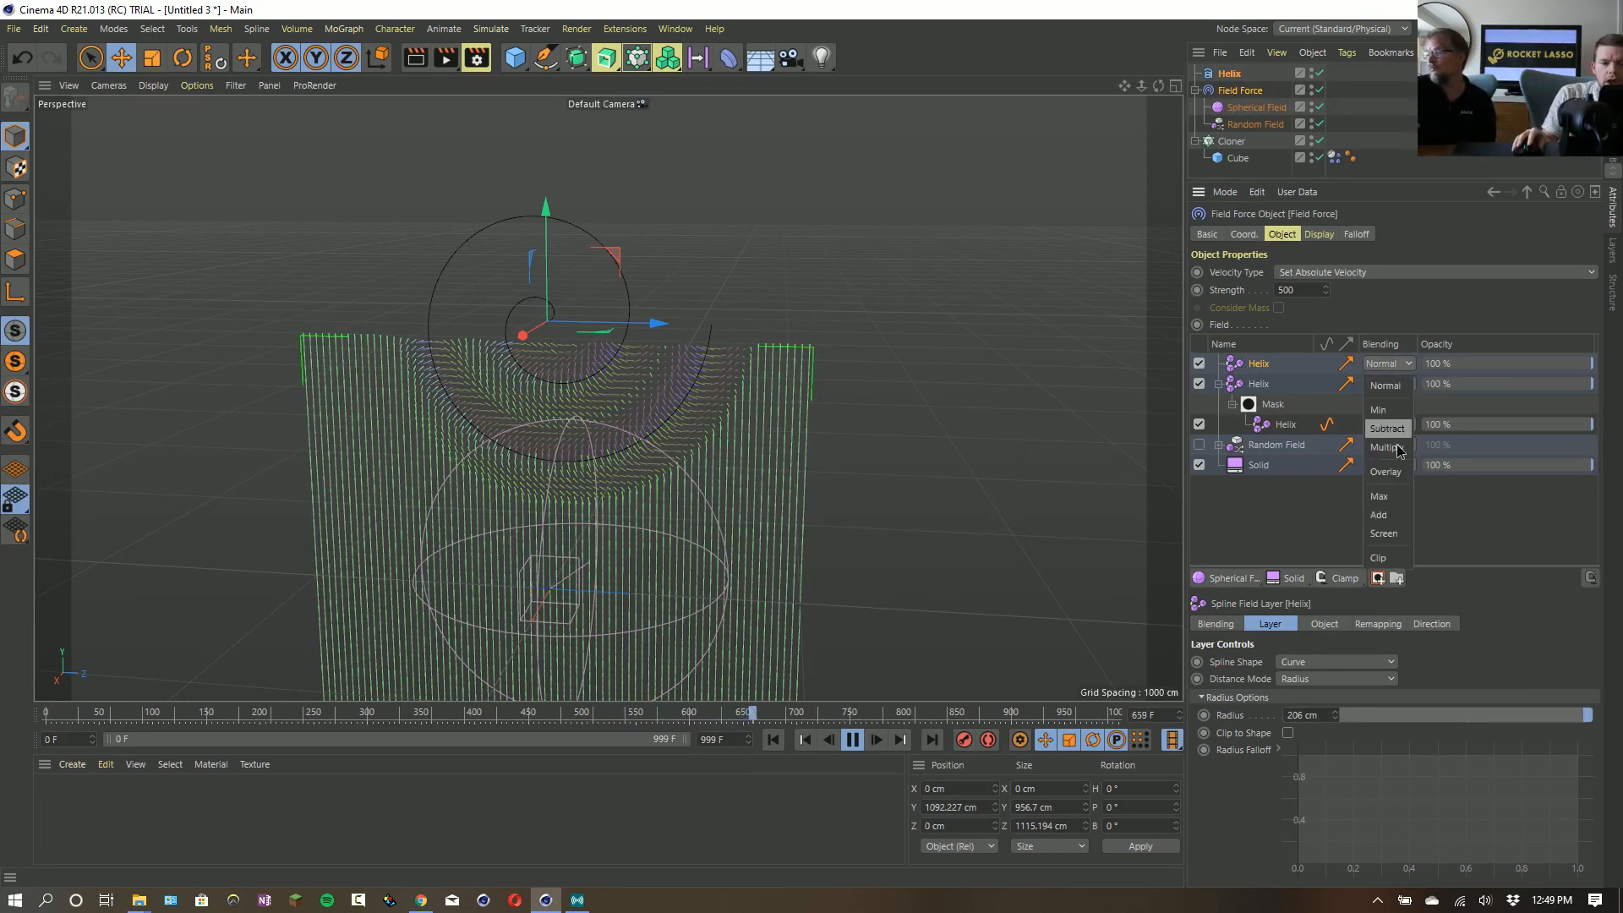
{"action": "left_click", "coordinate": [1392, 519]}
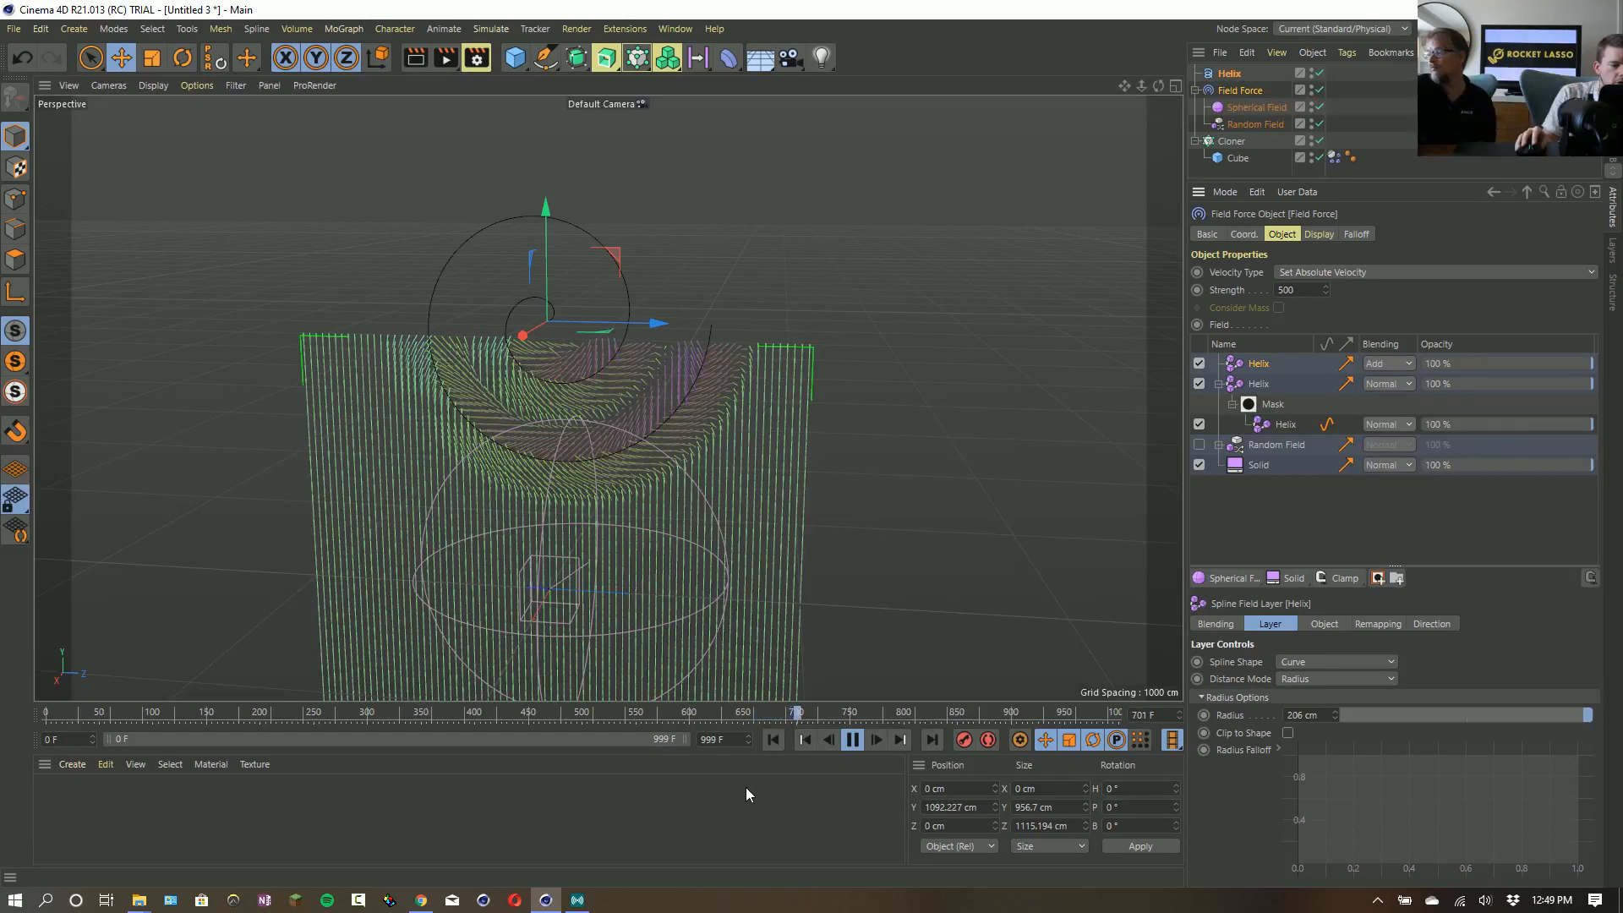
{"action": "left_click", "coordinate": [773, 740]}
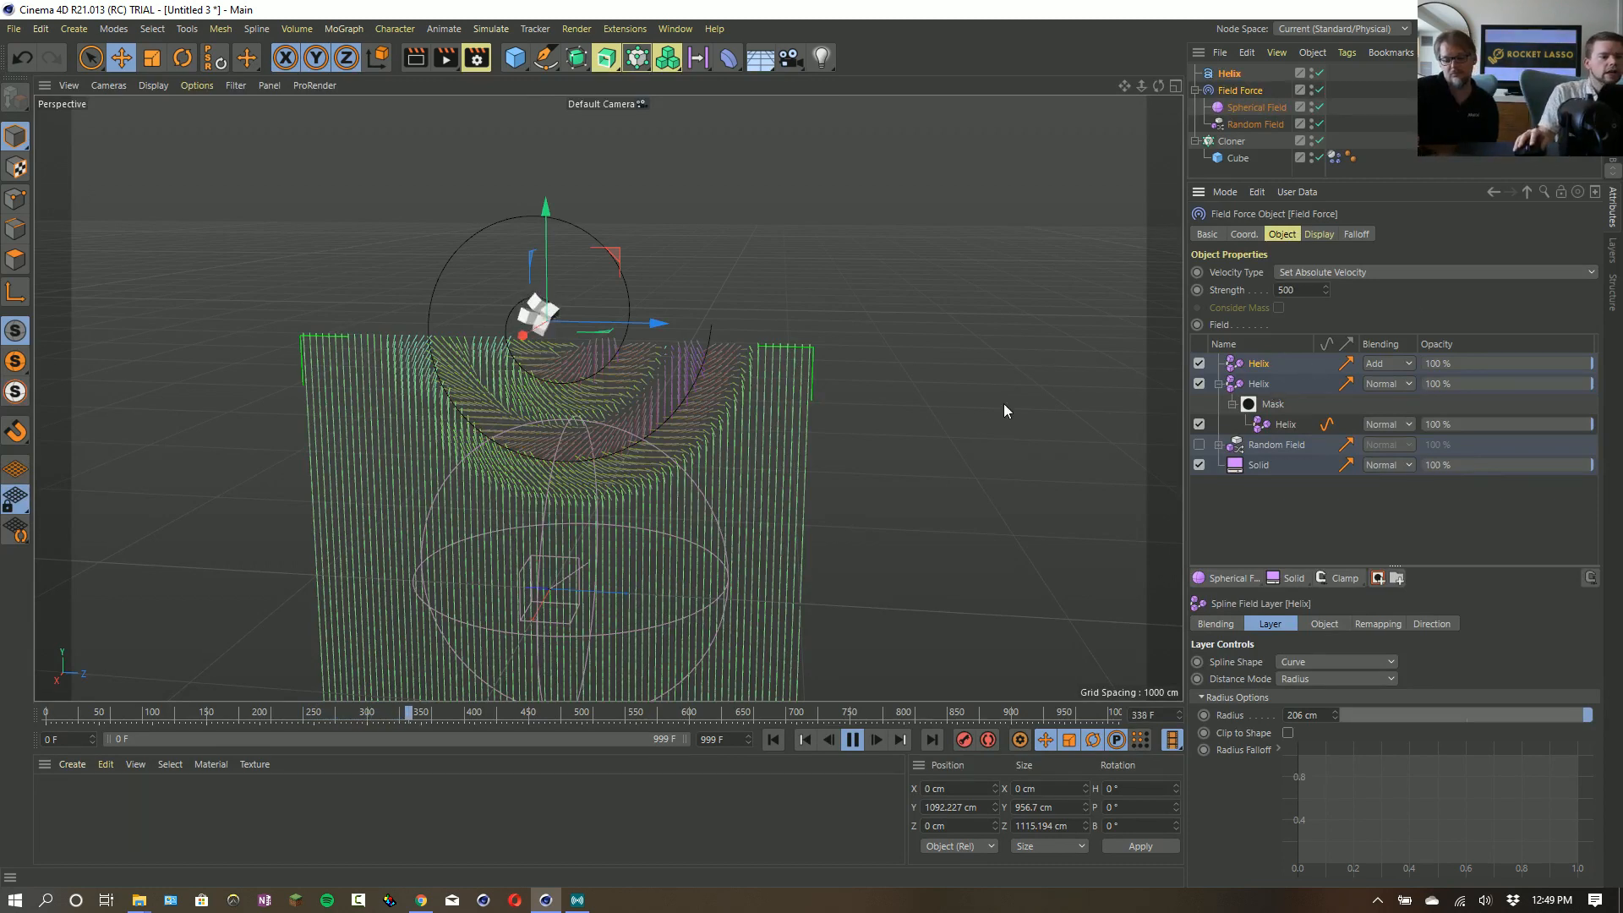
- Pause the simulation, enable the Random Field layer, delete its spherical mask and resume playback
{"action": "left_click", "coordinate": [852, 739]}
{"action": "left_click", "coordinate": [1199, 444]}
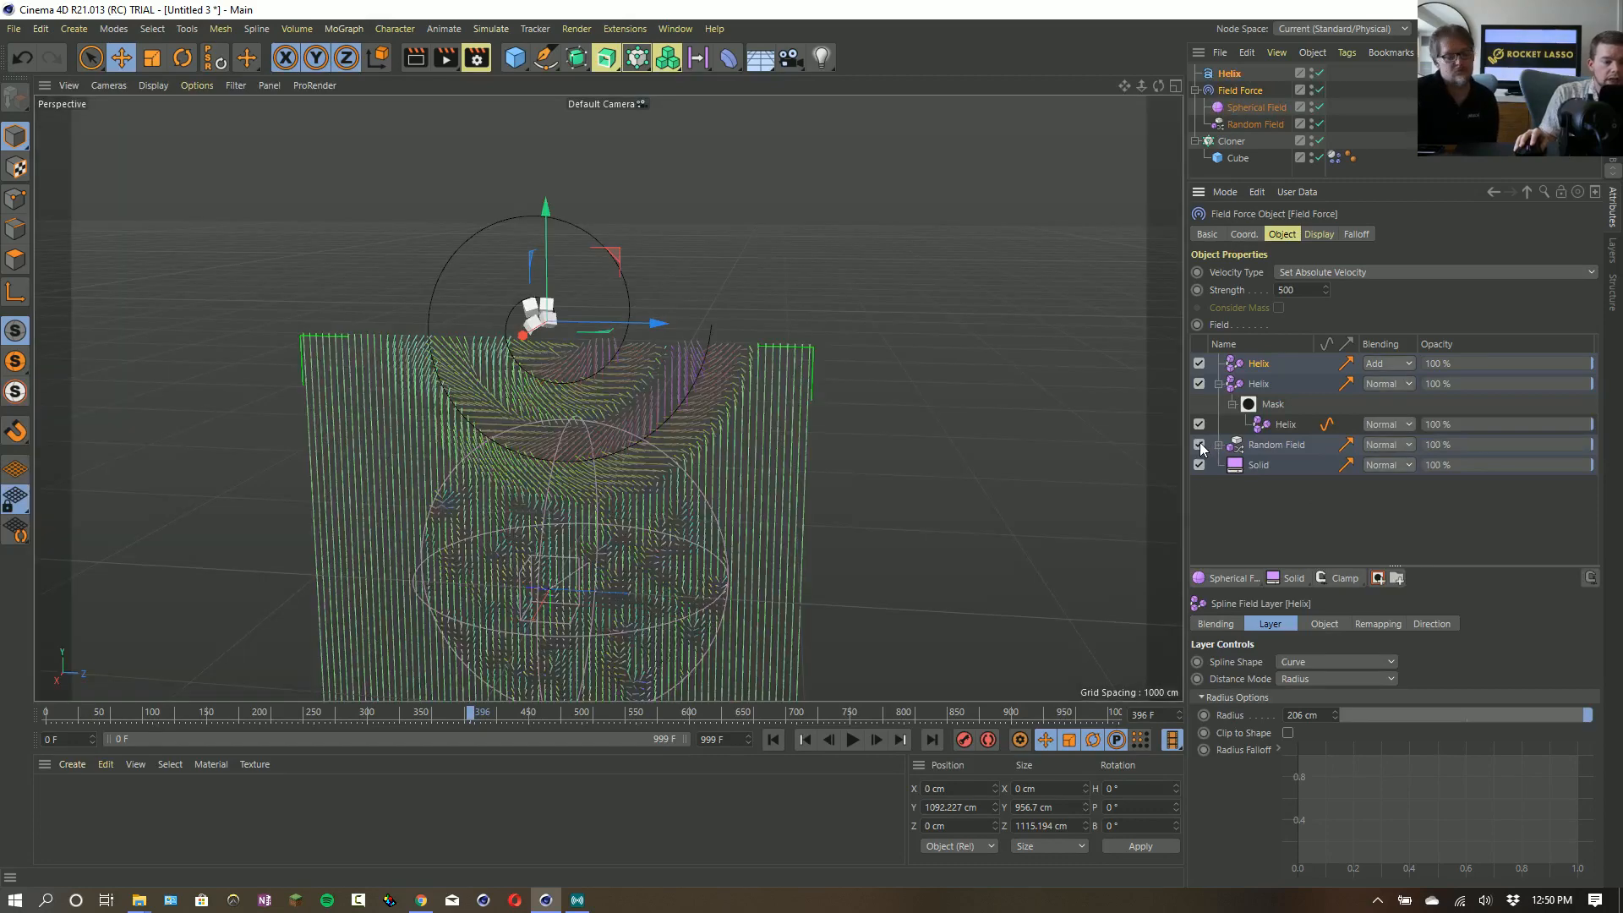
{"action": "left_click", "coordinate": [1218, 446]}
{"action": "left_click", "coordinate": [1264, 469]}
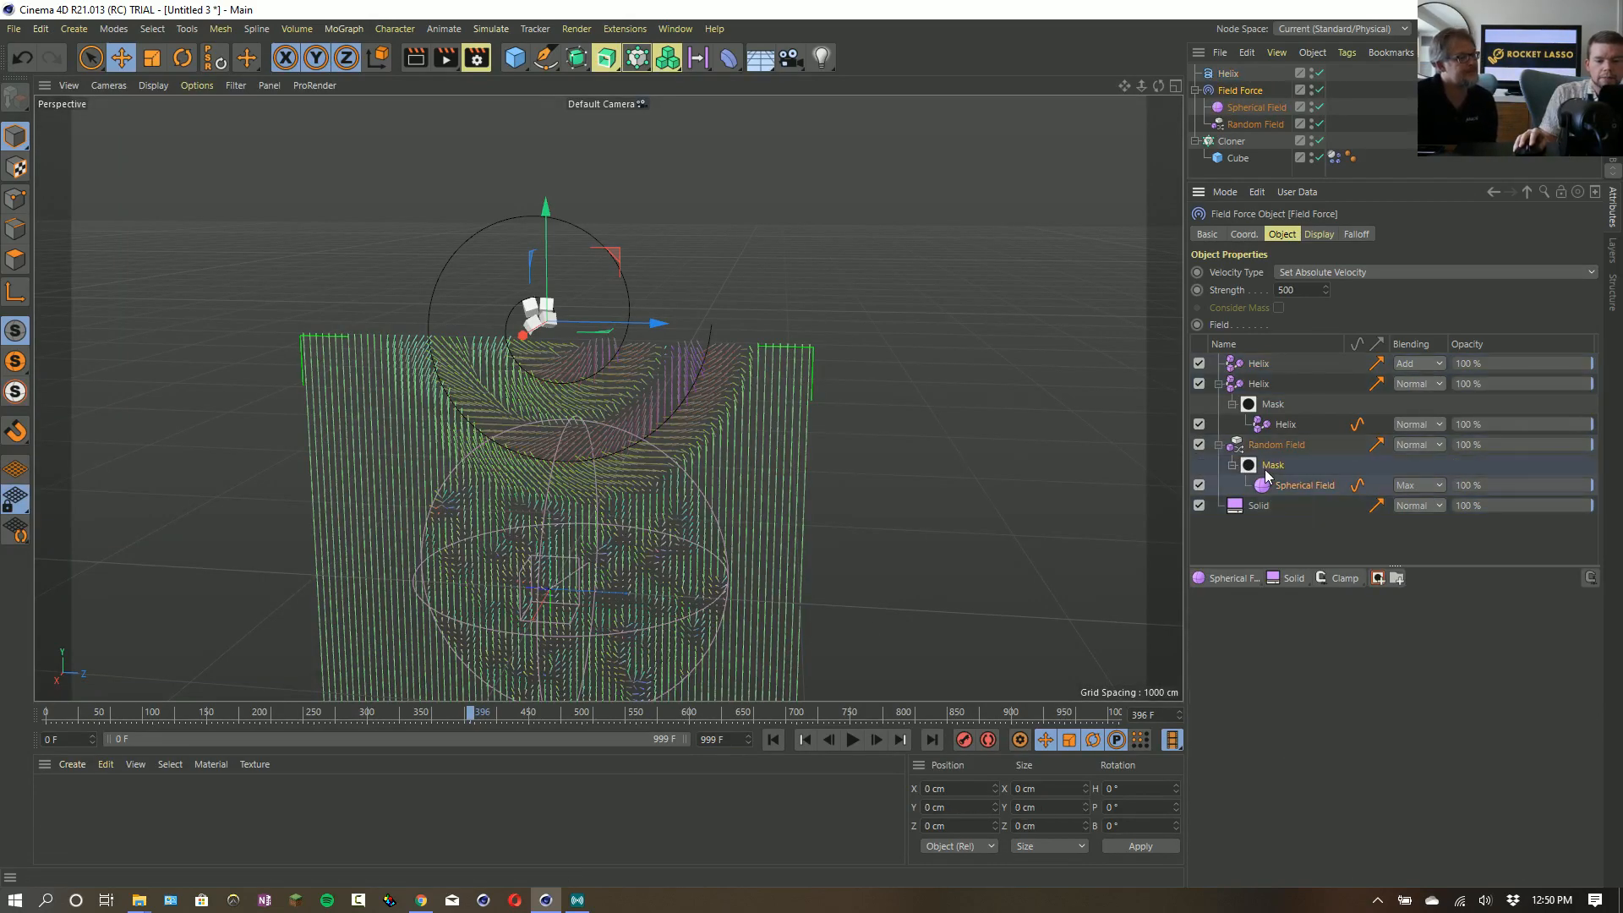
{"action": "key", "text": "Delete"}
{"action": "left_click", "coordinate": [850, 740]}
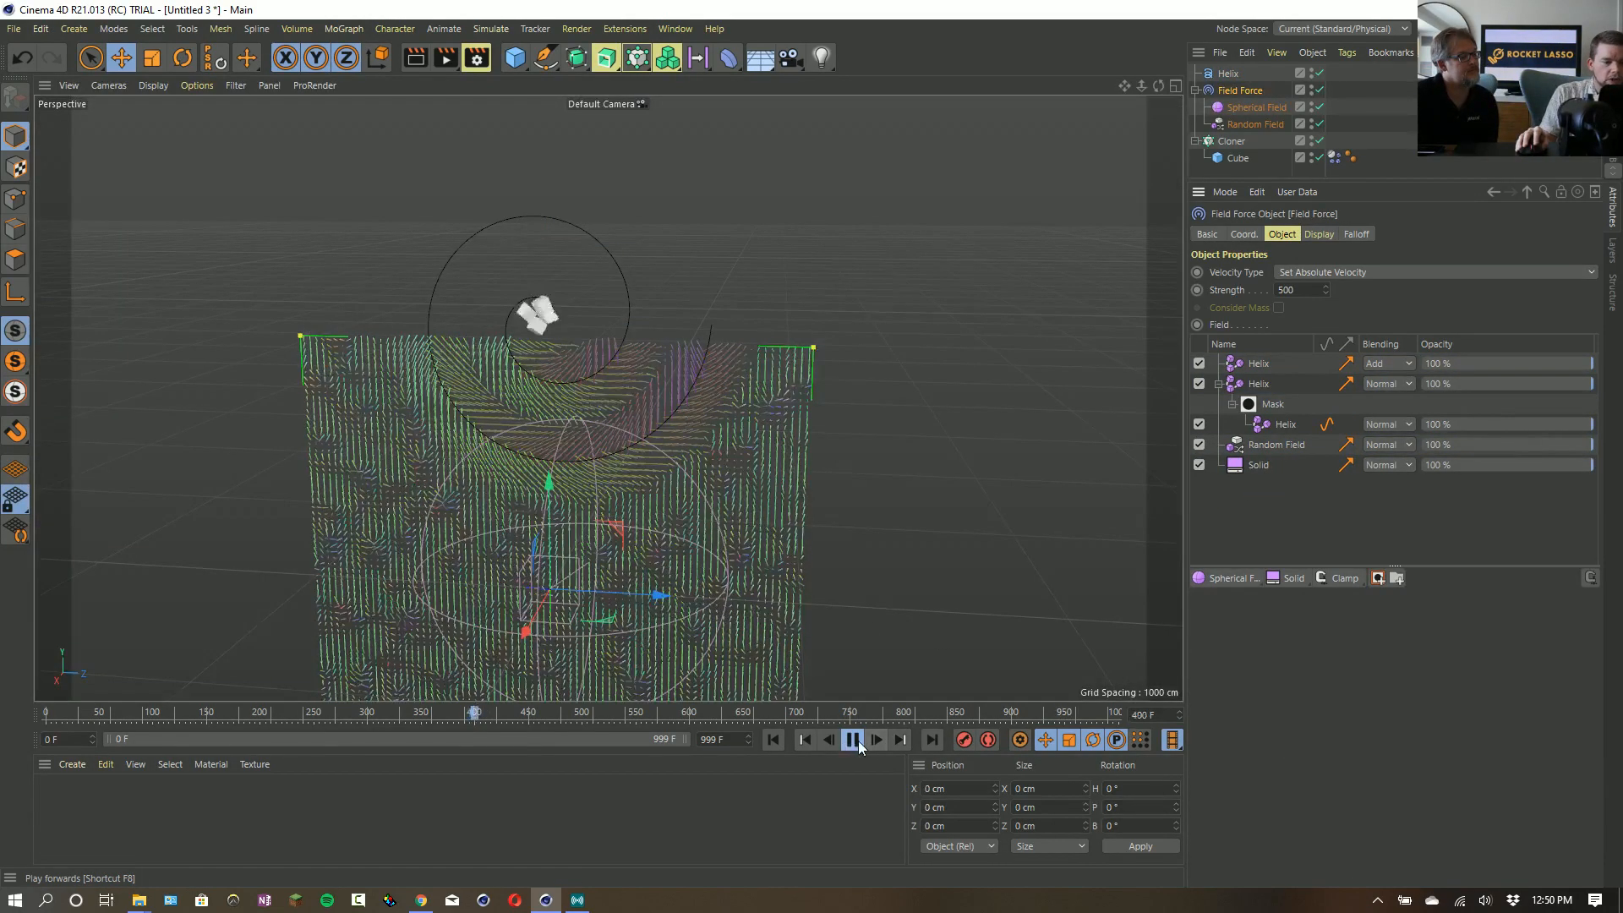
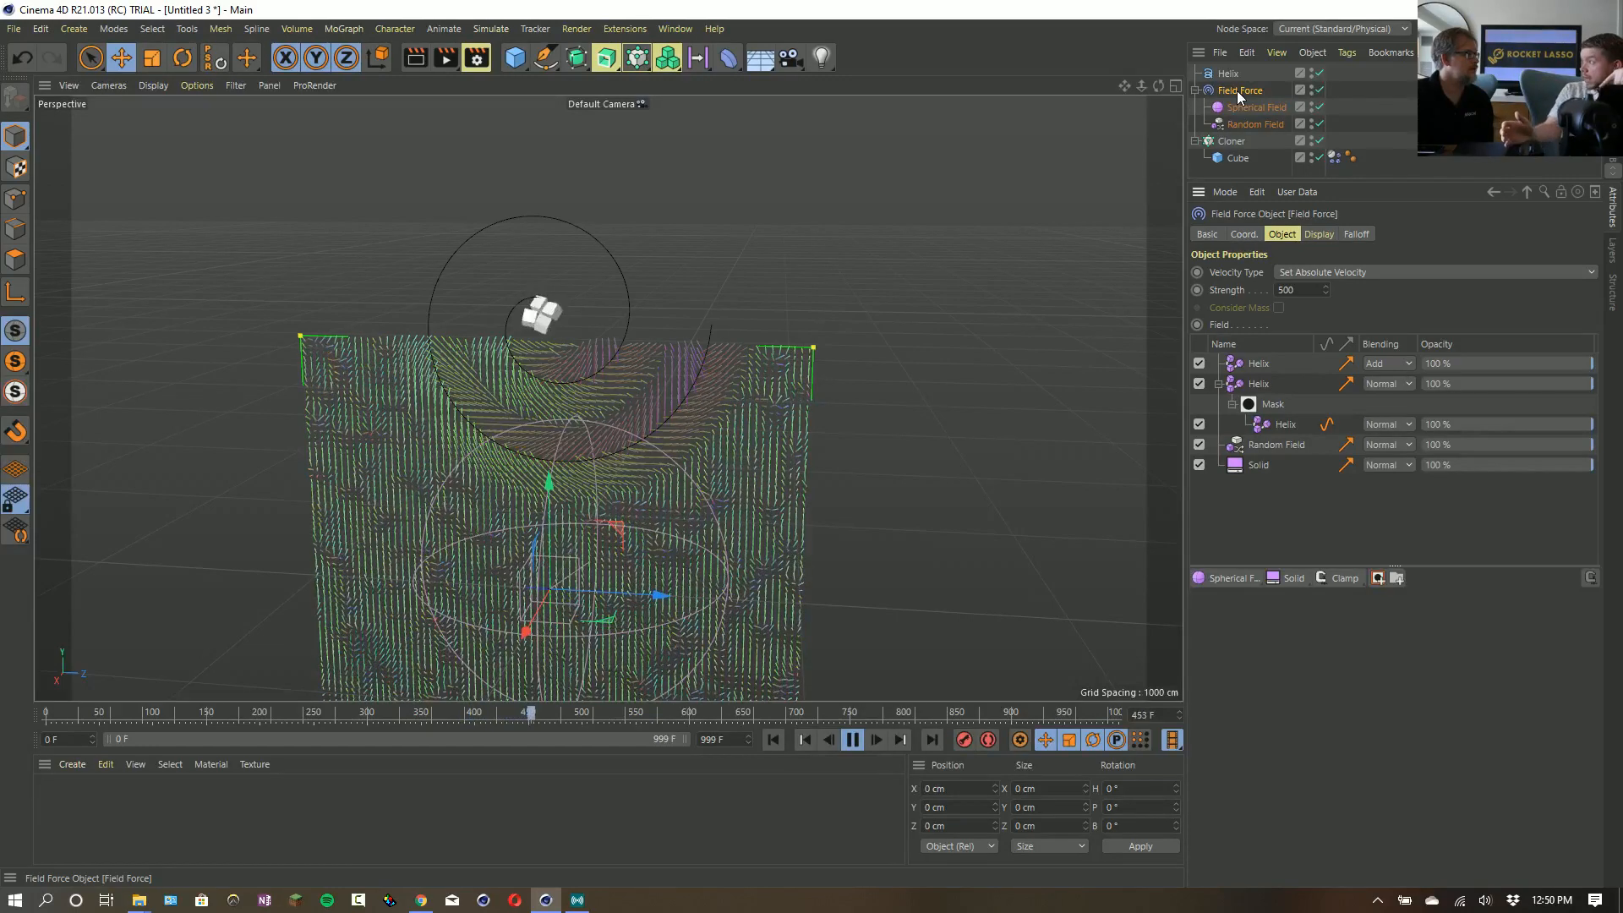
- Pause the simulation and examine the force field's vectors around the Helix from several angles
{"action": "left_click", "coordinate": [852, 739]}
{"action": "left_click_drag", "start_coordinate": [548, 439], "coordinate": [636, 429], "text": "alt"}
{"action": "right_click_drag", "start_coordinate": [634, 424], "coordinate": [747, 376], "text": "alt"}
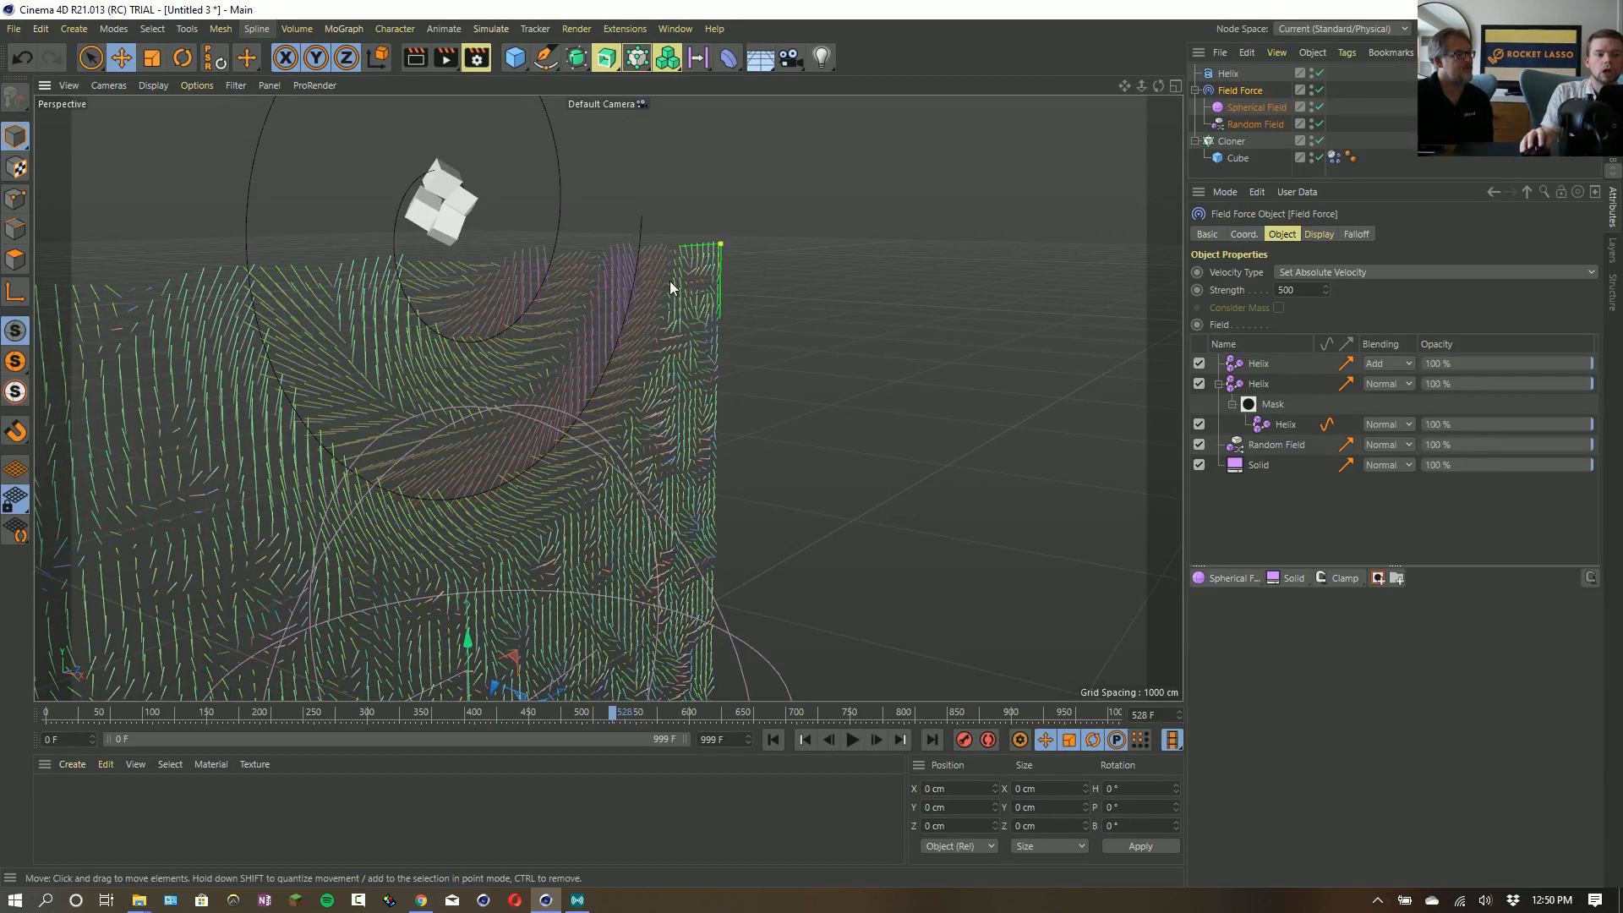
{"action": "left_click_drag", "start_coordinate": [587, 346], "coordinate": [1061, 389], "text": "alt"}
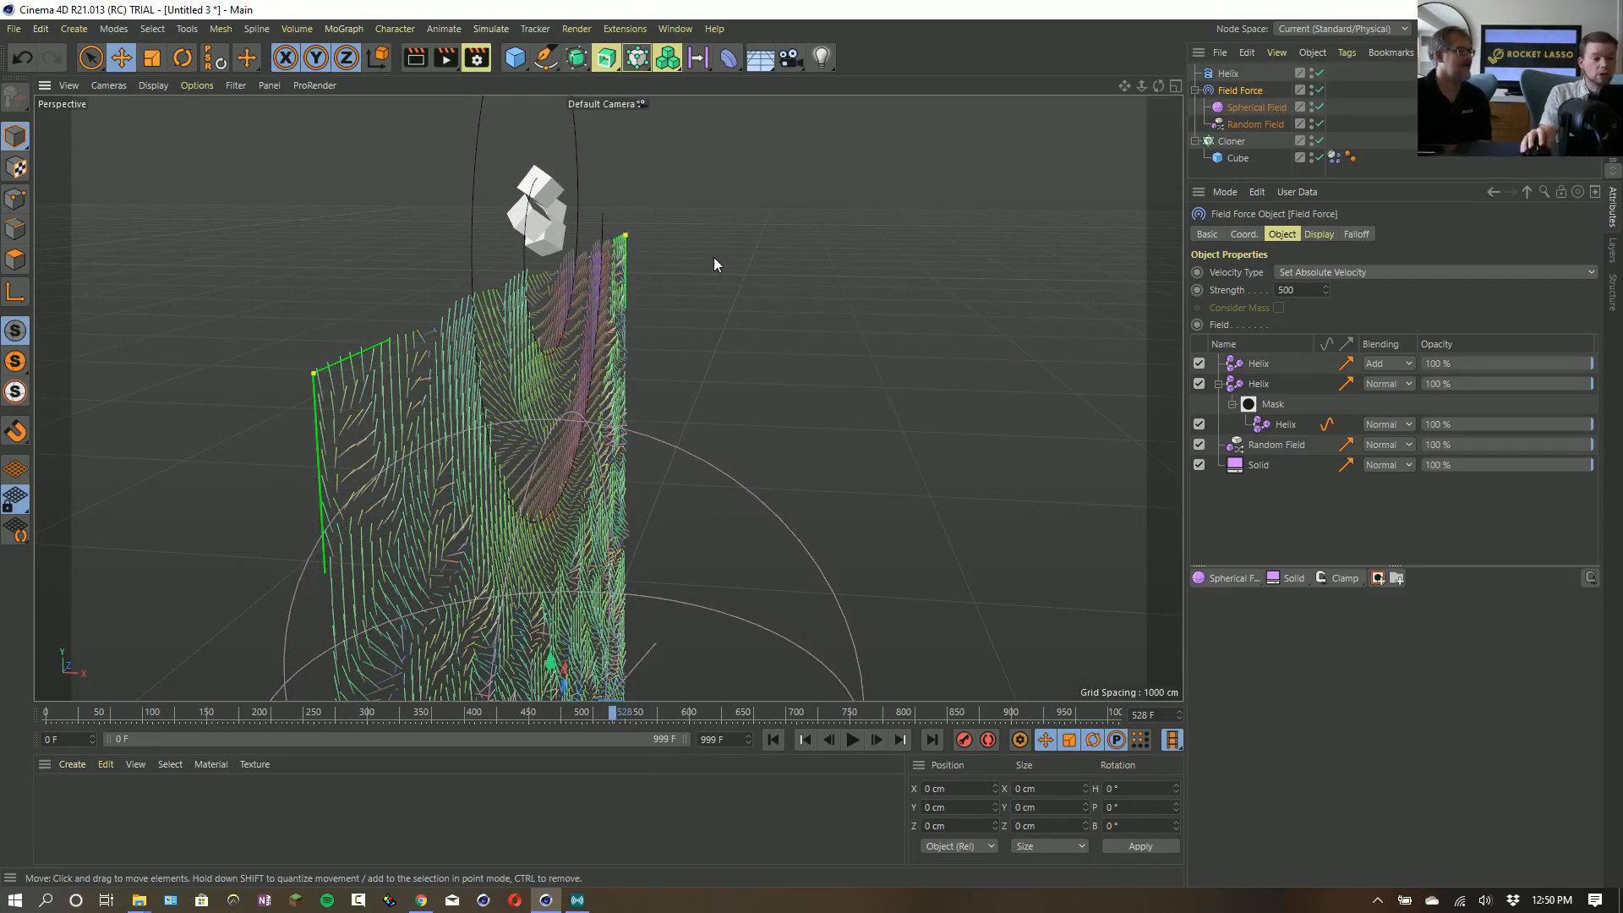
{"action": "left_click_drag", "start_coordinate": [714, 259], "coordinate": [686, 406], "text": "alt"}
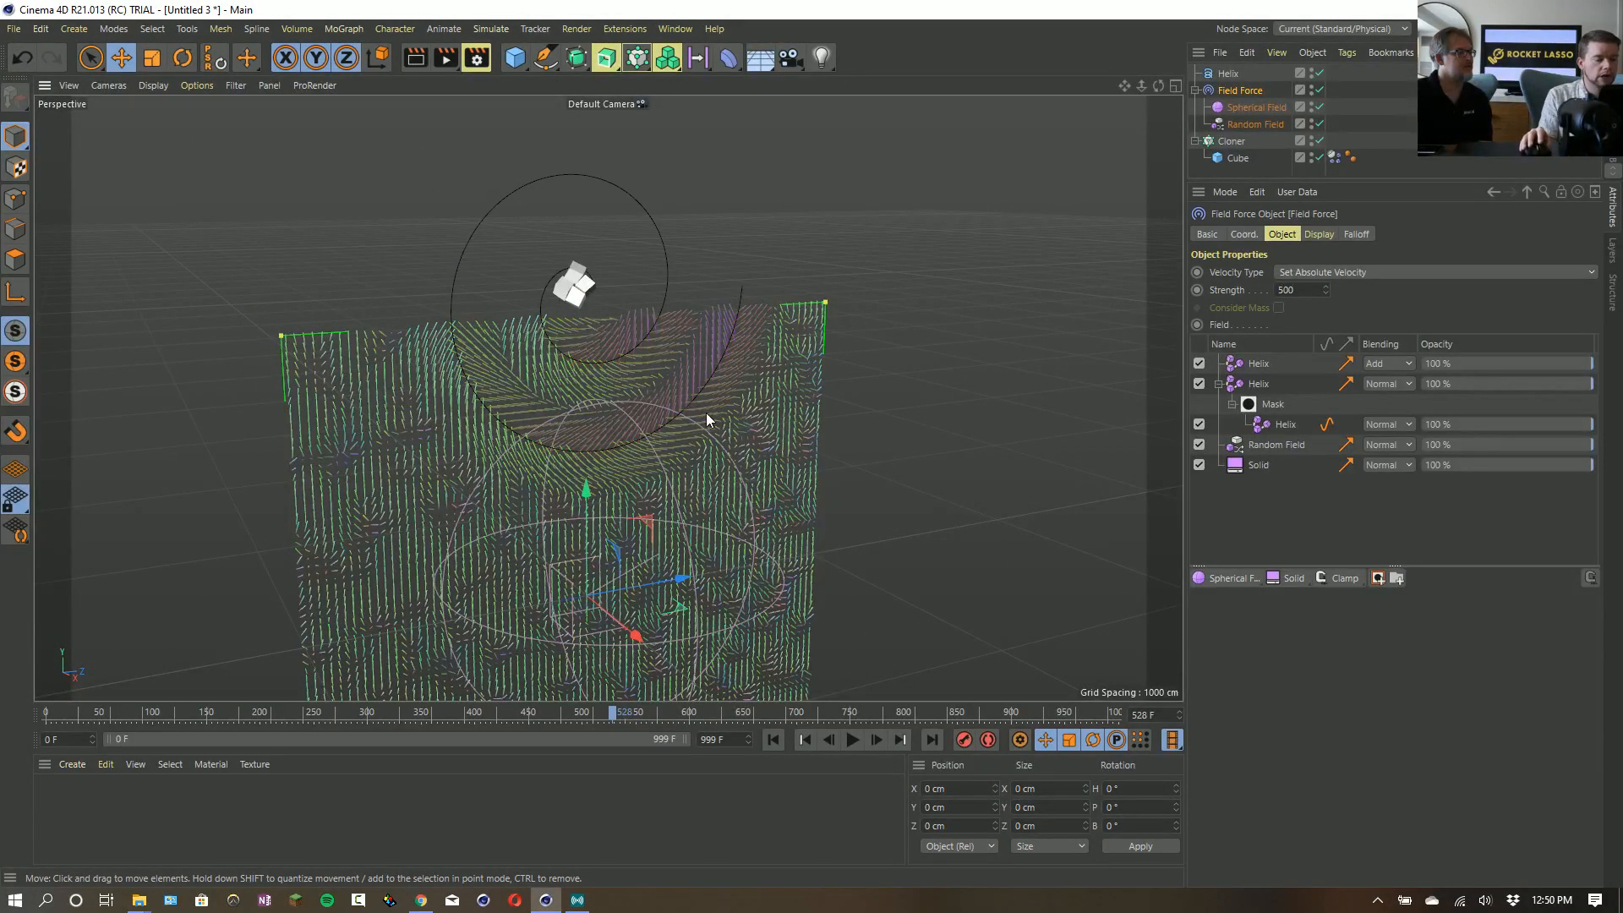
- Open the scene Fields Force_18_VolumeBuilder3_Text.c4d from File Explorer, enlarge the object list and show the Field Force's layers
{"action": "key", "text": "alt+Tab"}
{"action": "left_click", "coordinate": [1040, 478]}
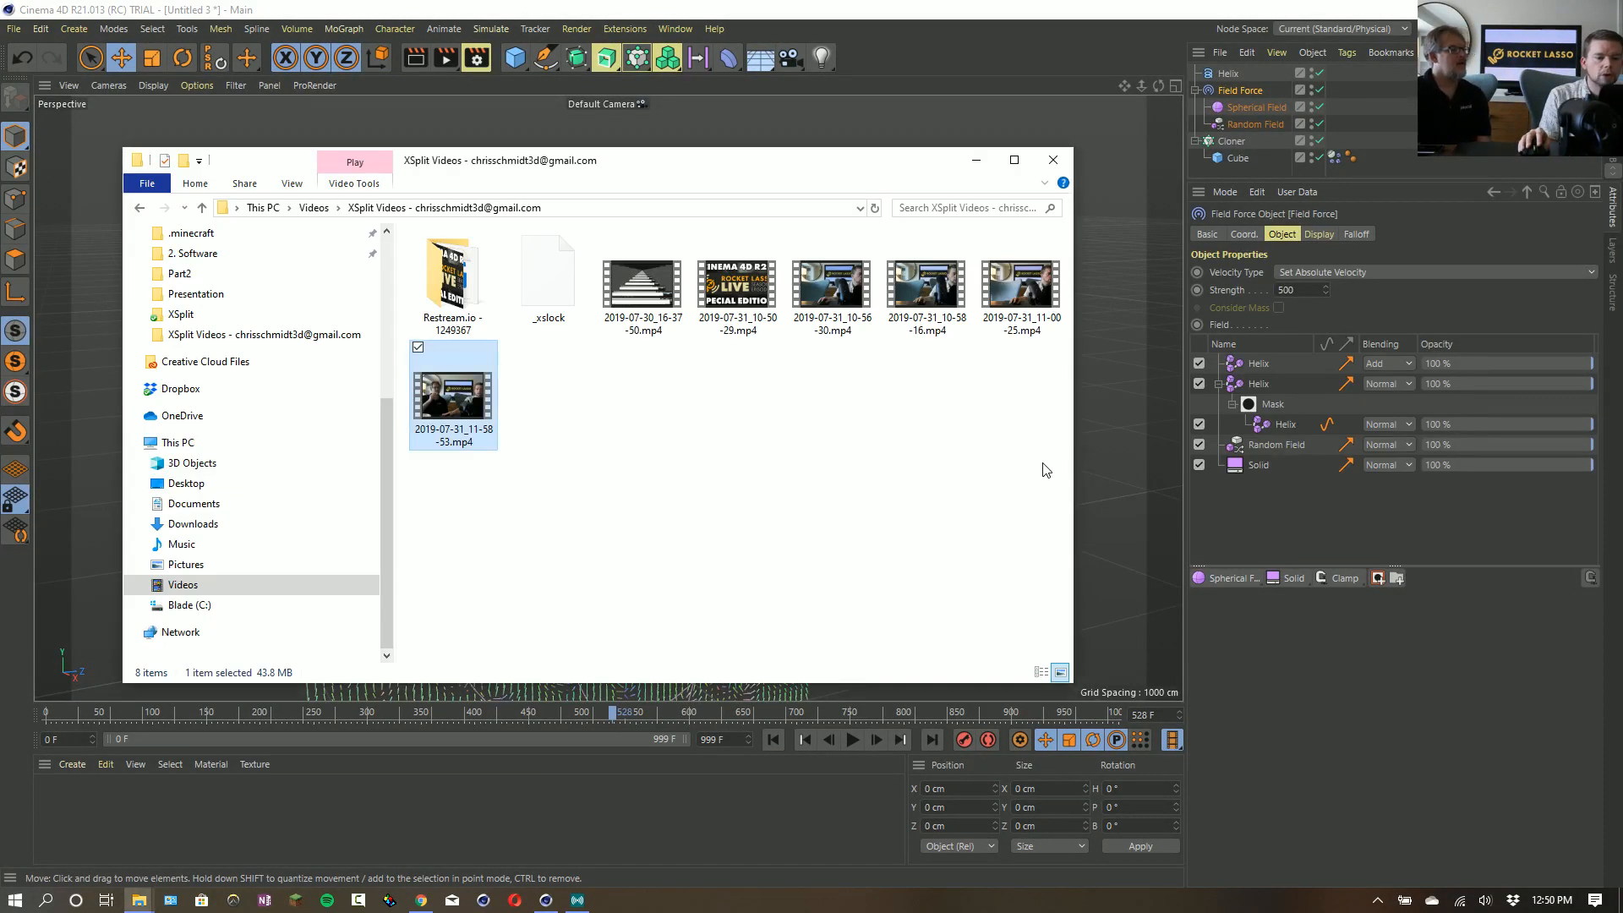
{"action": "key", "text": "alt+shift+Tab"}
{"action": "double_click", "coordinate": [402, 238]}
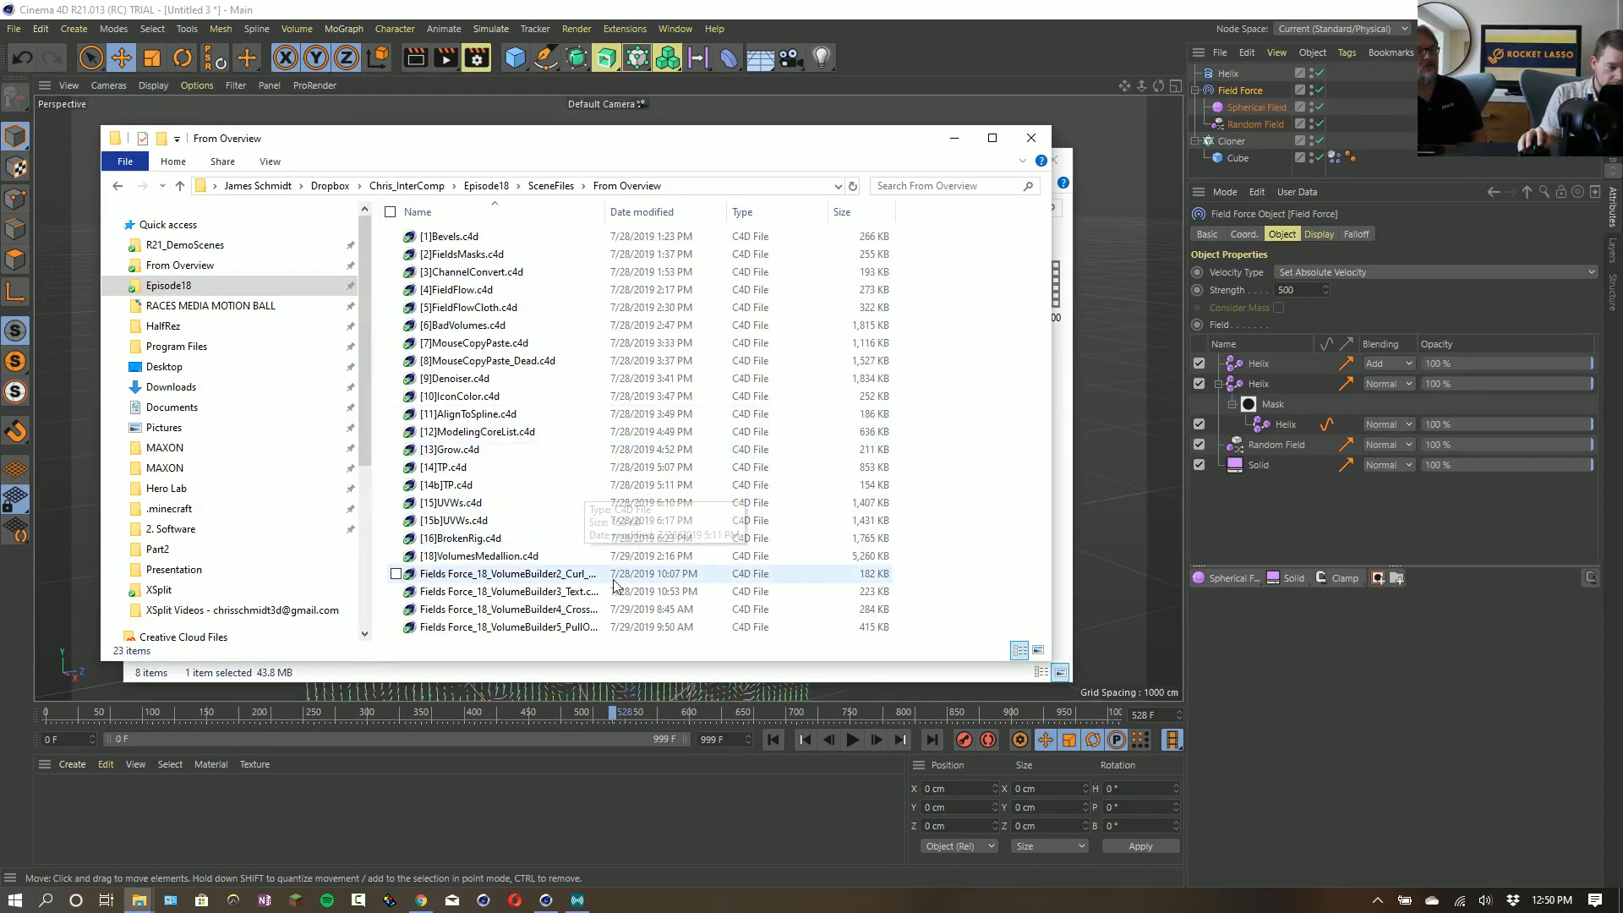
{"action": "left_click_drag", "start_coordinate": [579, 596], "coordinate": [916, 93]}
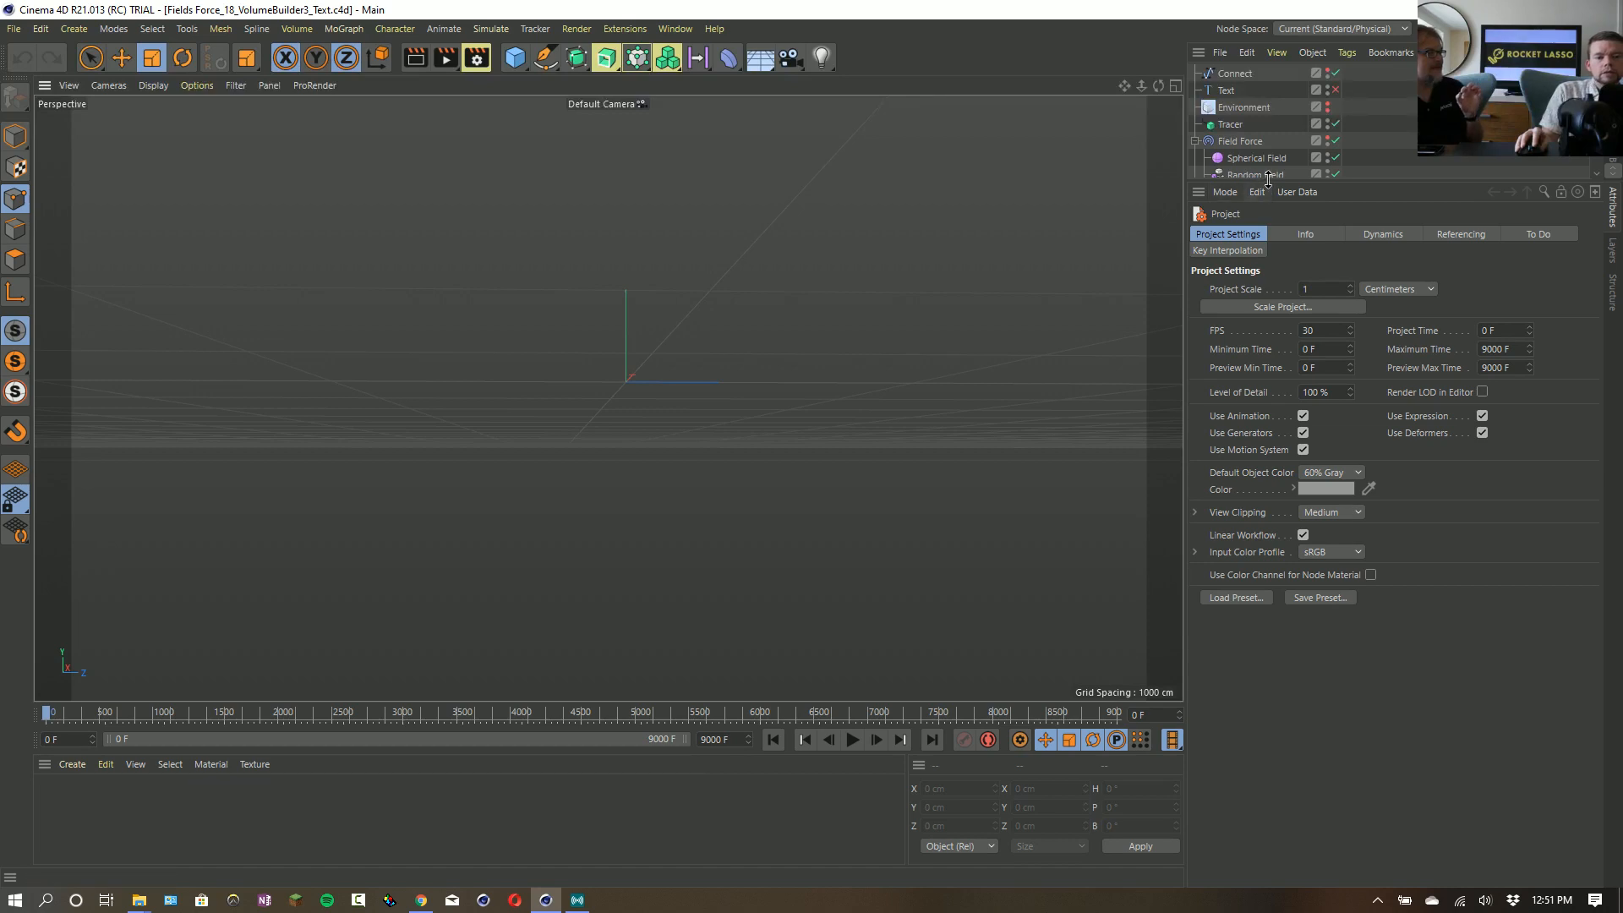
{"action": "left_click_drag", "start_coordinate": [1265, 185], "coordinate": [1270, 302]}
{"action": "left_click", "coordinate": [1256, 142]}
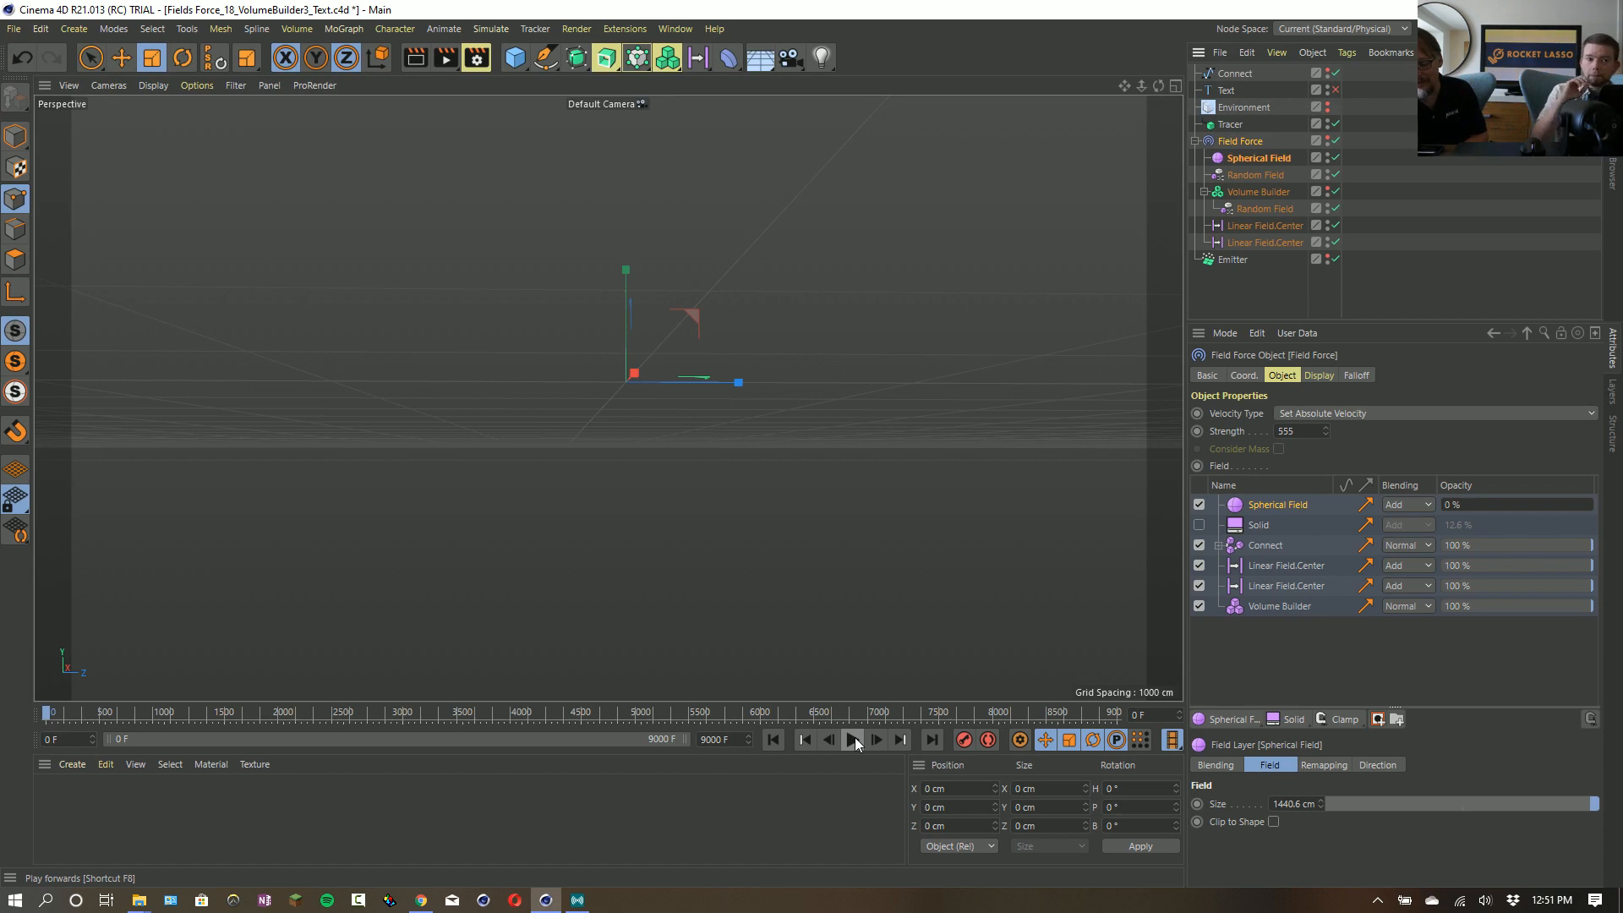
- Return to the open Untitled 3 scene and resume its simulation
{"action": "left_click", "coordinate": [675, 28]}
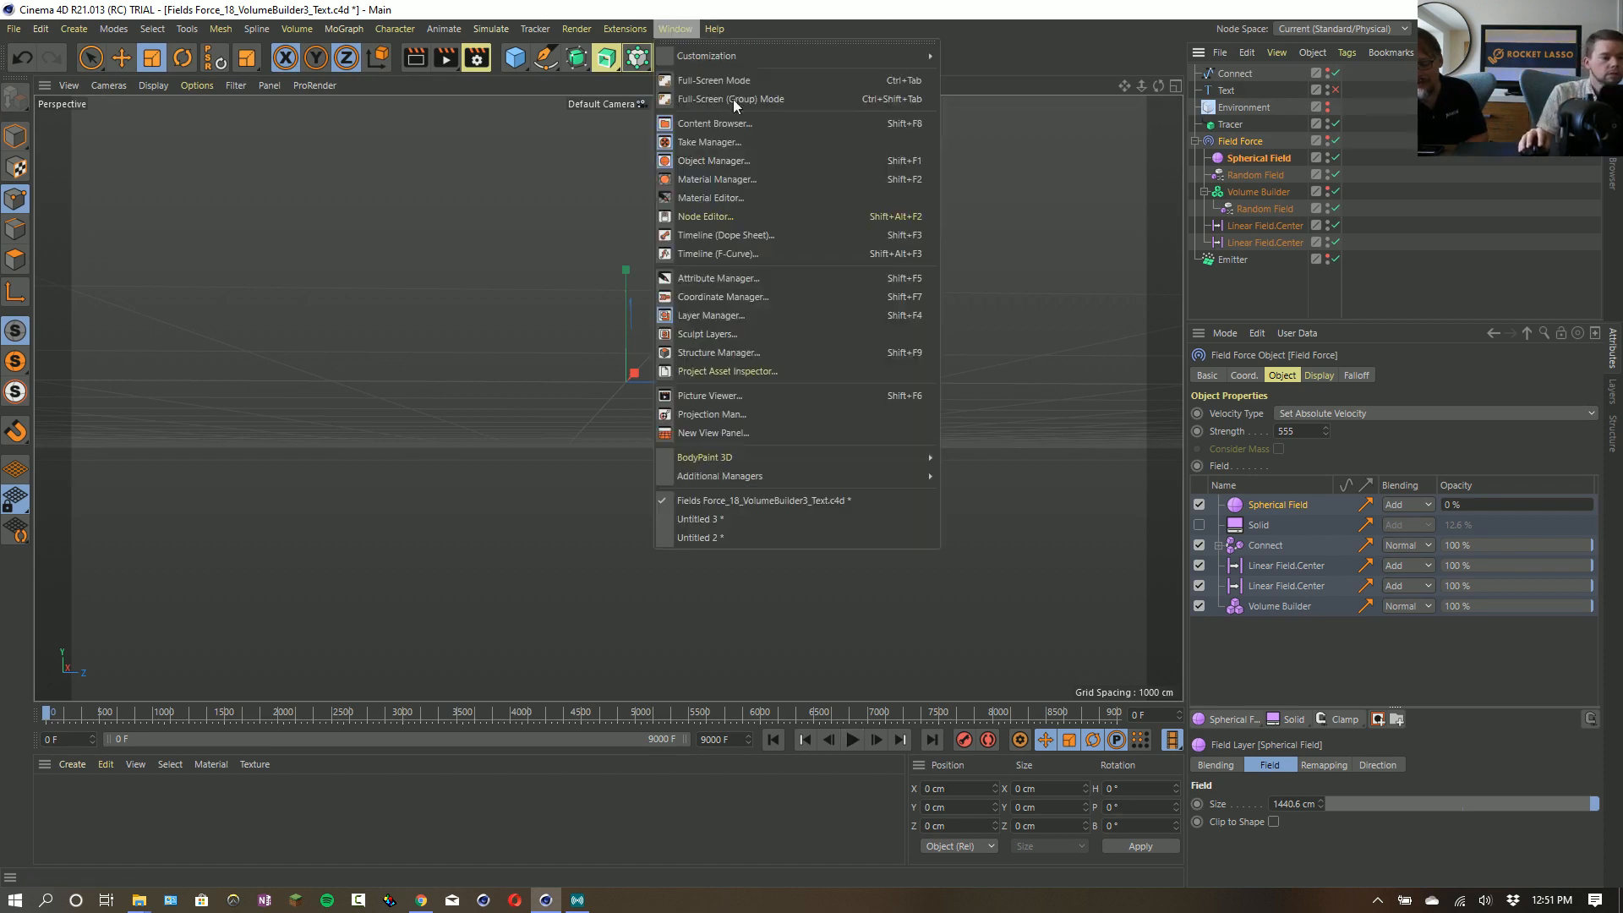
{"action": "left_click", "coordinate": [672, 30]}
{"action": "left_click", "coordinate": [784, 514]}
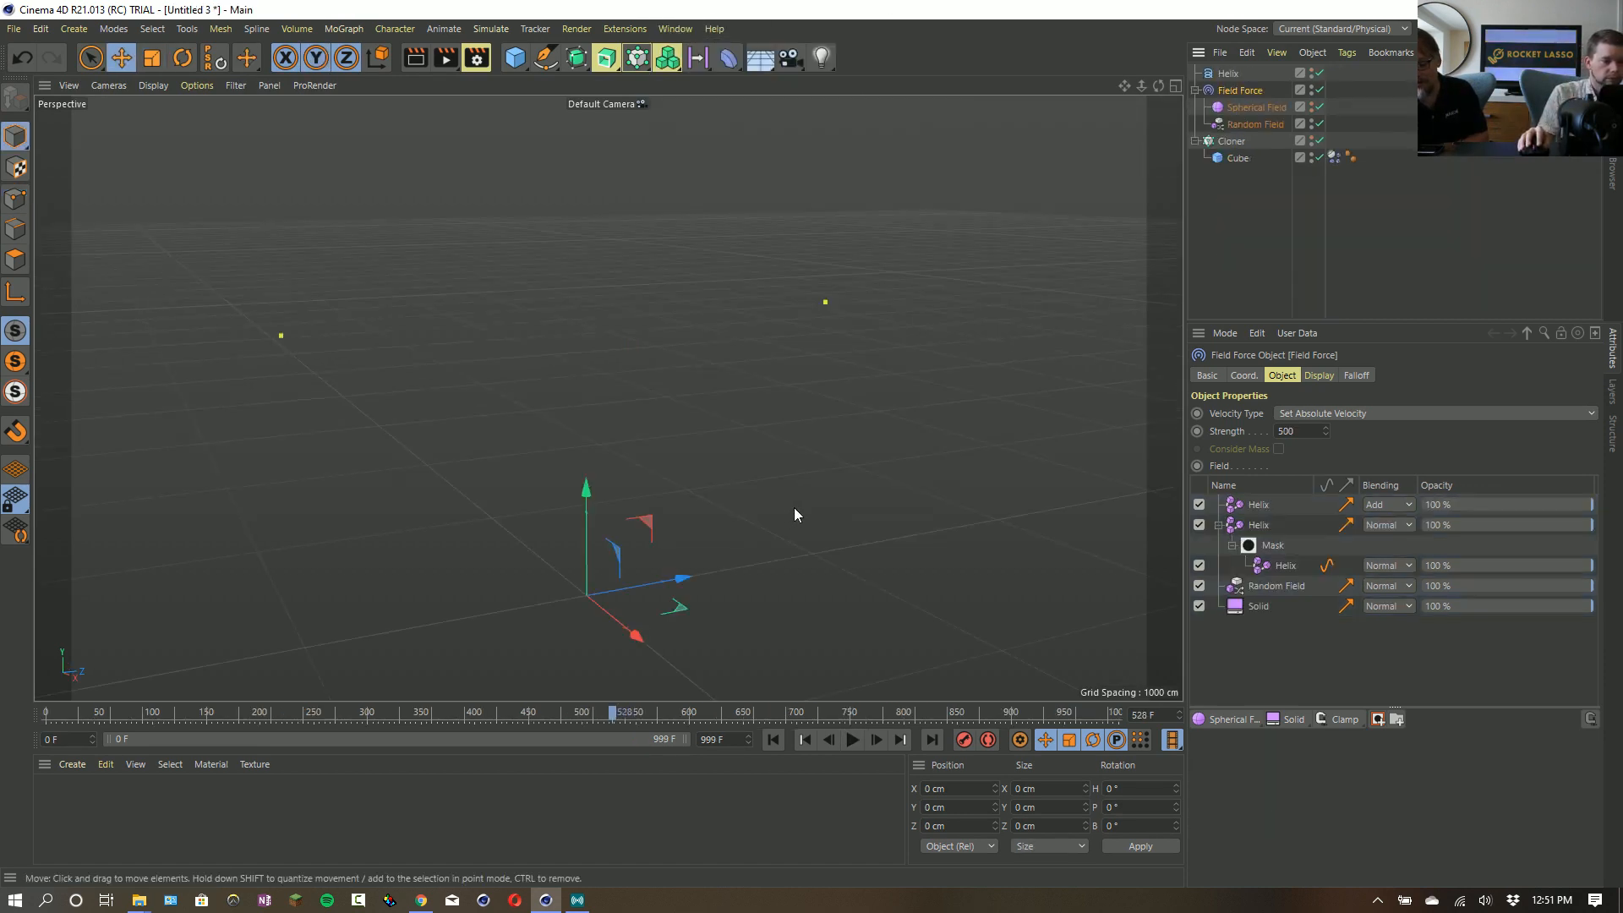
{"action": "left_click", "coordinate": [852, 740]}
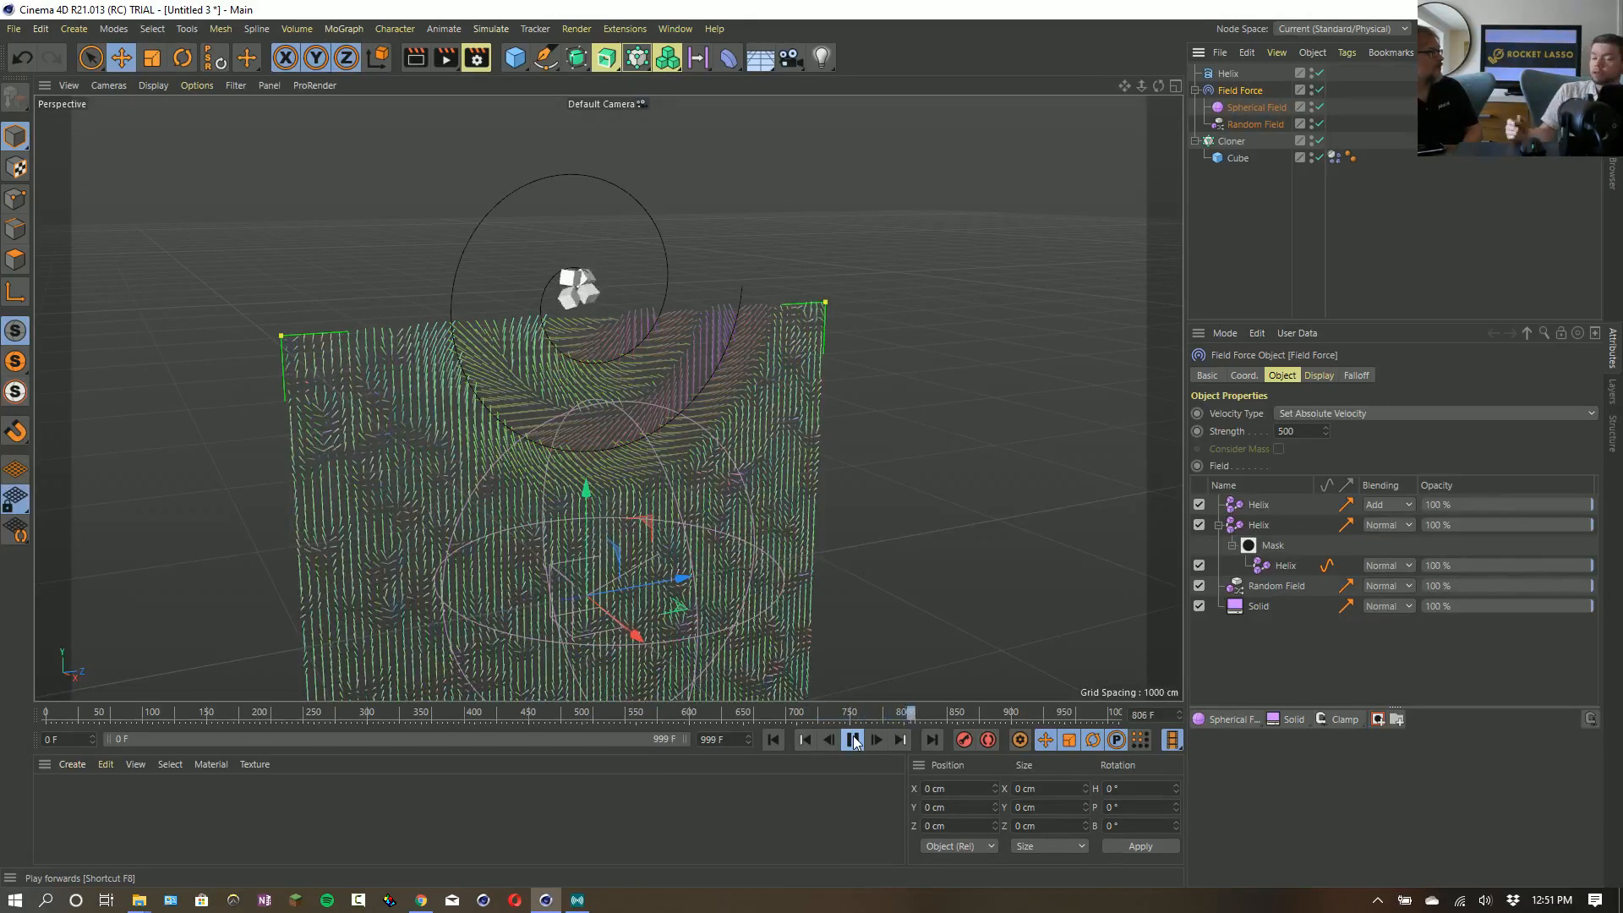
- Add a cube as a child of the Field Force and include it as the topmost layer of the field list
{"action": "left_click_drag", "start_coordinate": [514, 58], "coordinate": [676, 82]}
{"action": "left_click_drag", "start_coordinate": [1240, 69], "coordinate": [1259, 122]}
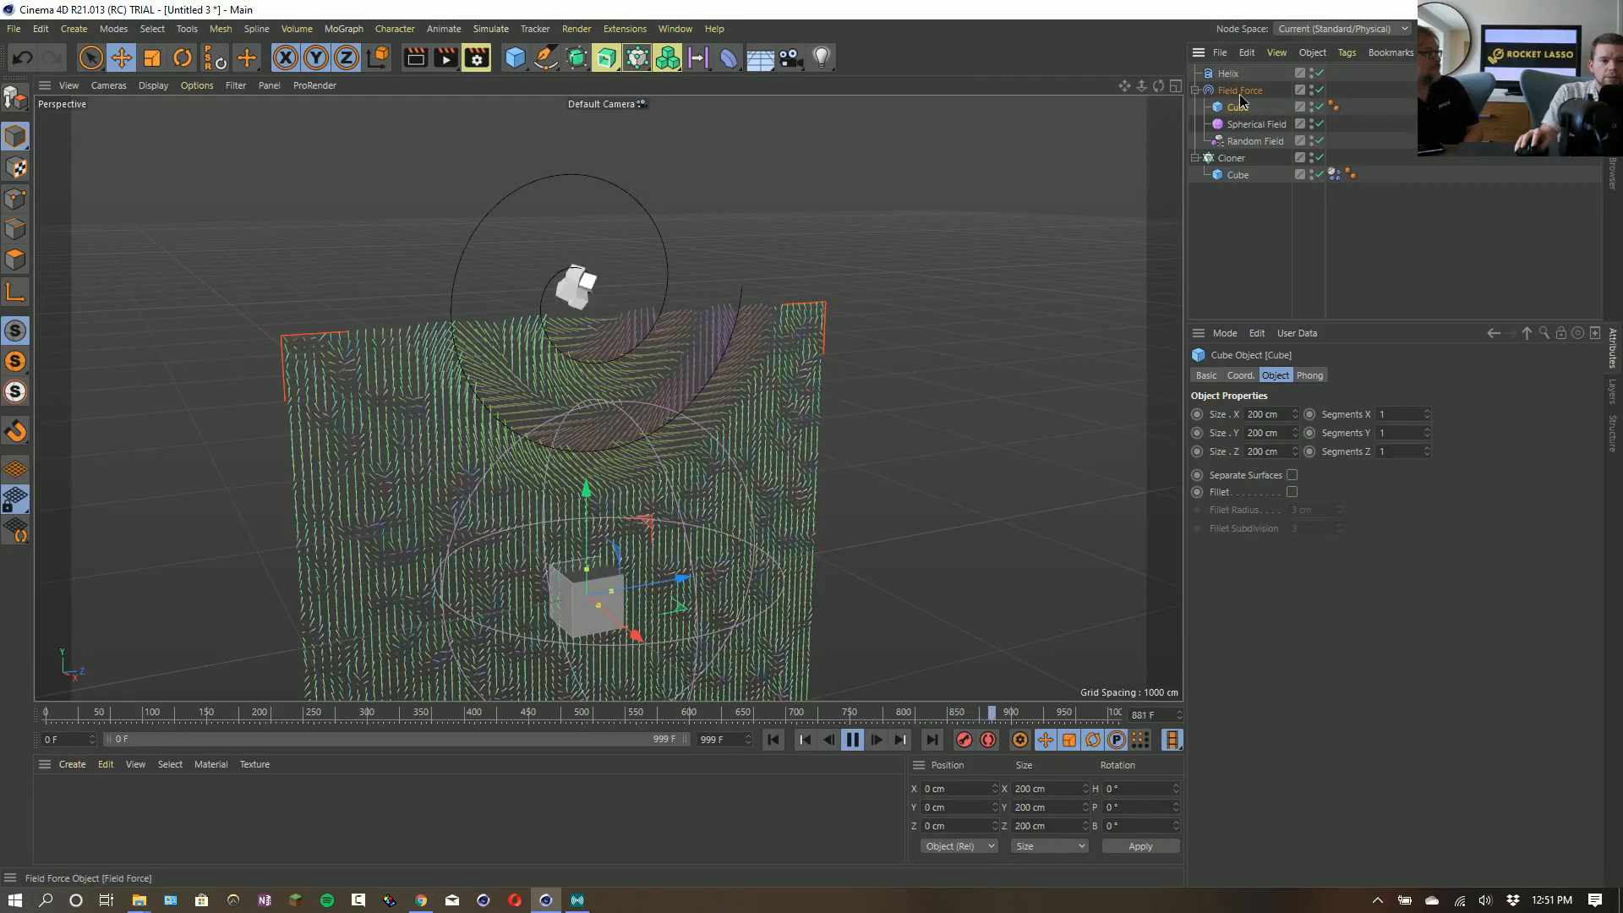
{"action": "left_click", "coordinate": [1241, 91]}
{"action": "left_click_drag", "start_coordinate": [1235, 112], "coordinate": [1270, 505]}
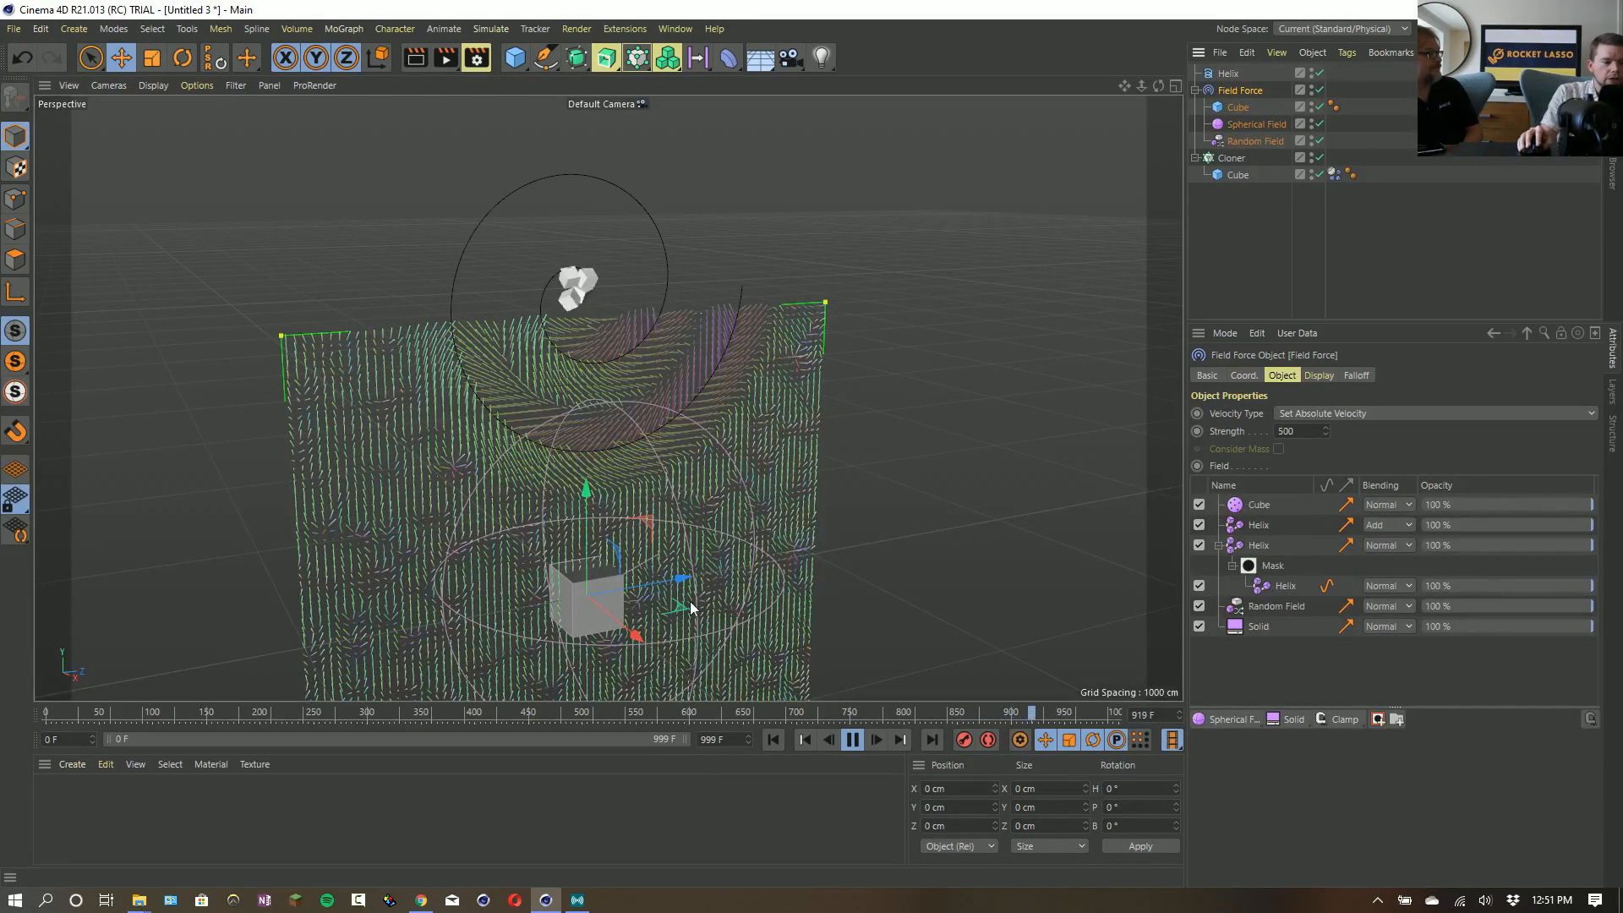
- Try the Cube field layer's Surface mode, ending with its mode set to Volume
{"action": "left_click", "coordinate": [1246, 509]}
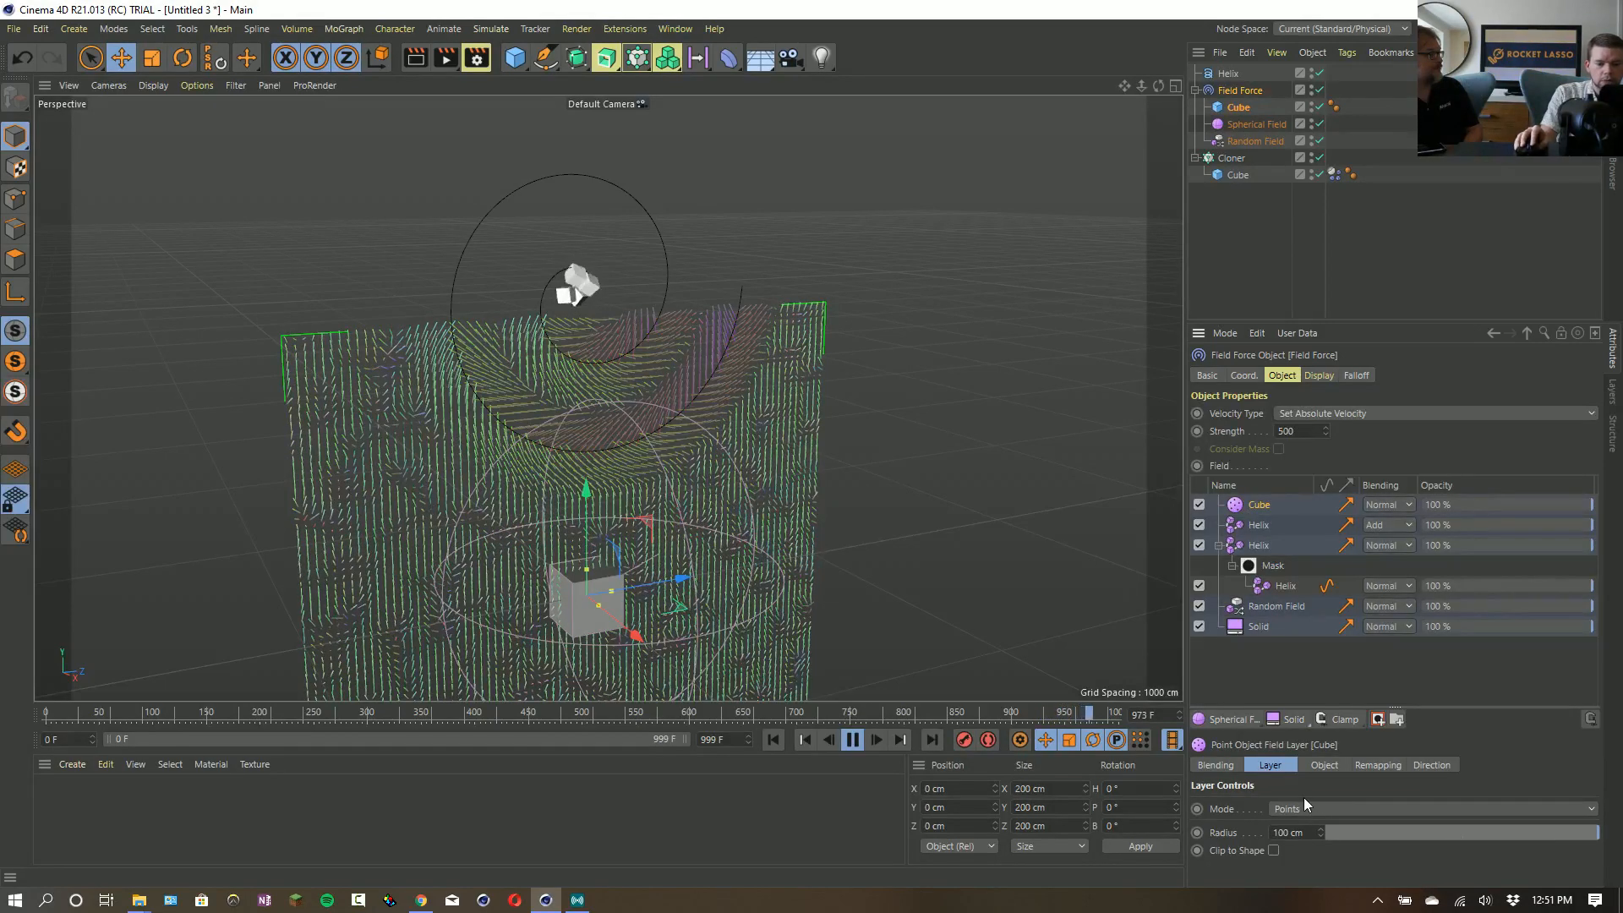
{"action": "left_click", "coordinate": [1321, 810]}
{"action": "left_click", "coordinate": [1320, 838]}
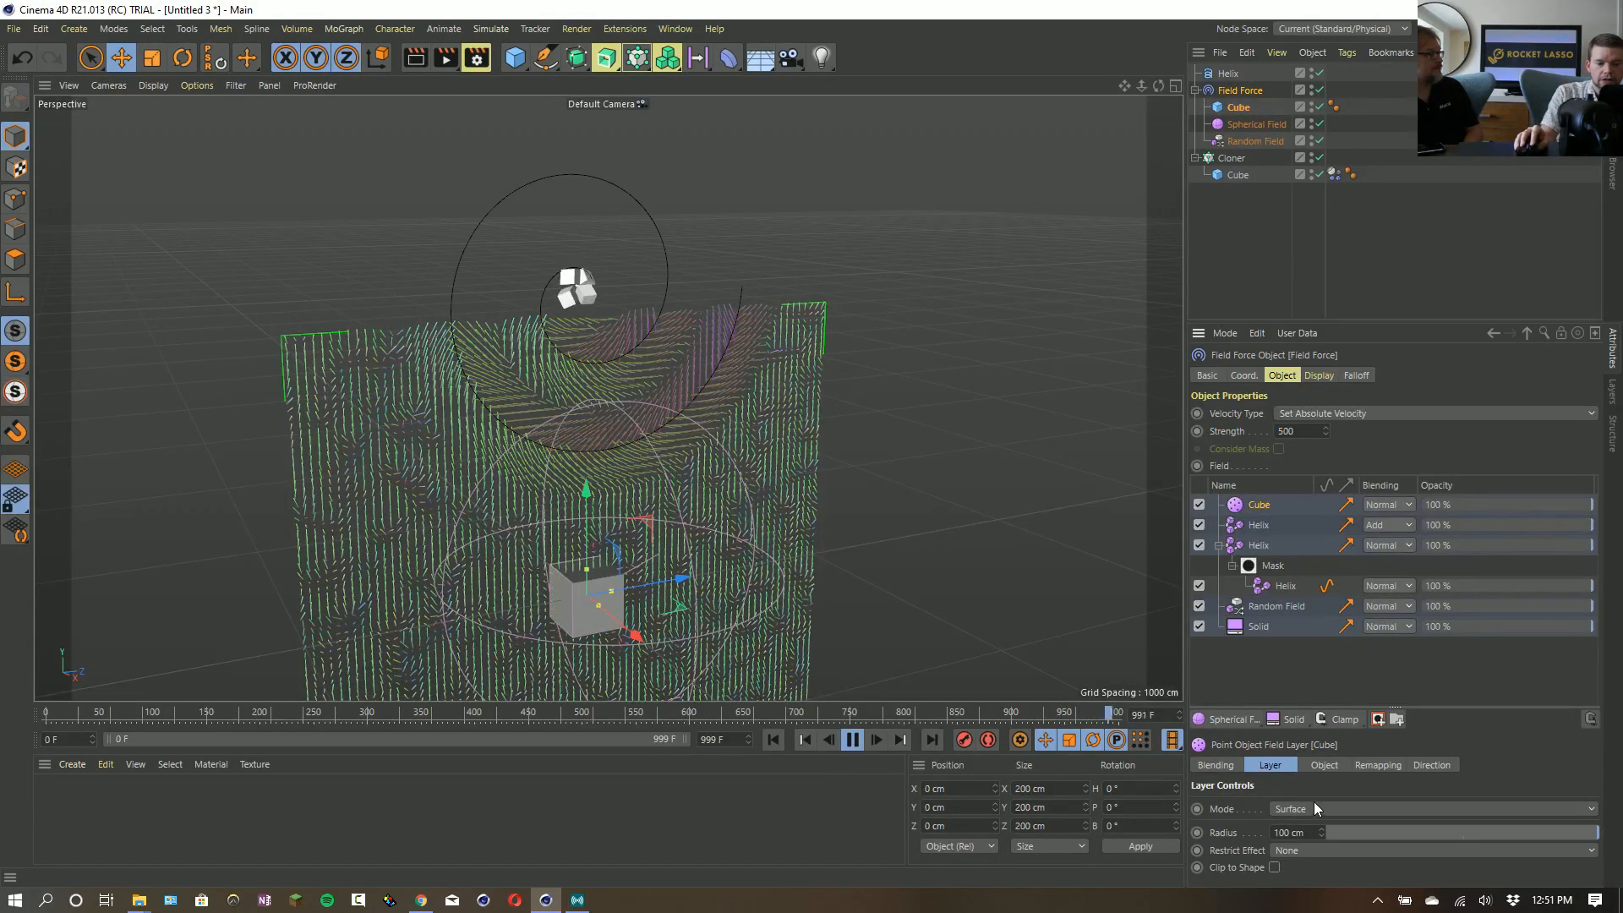
{"action": "left_click", "coordinate": [1312, 809]}
{"action": "left_click", "coordinate": [1312, 855]}
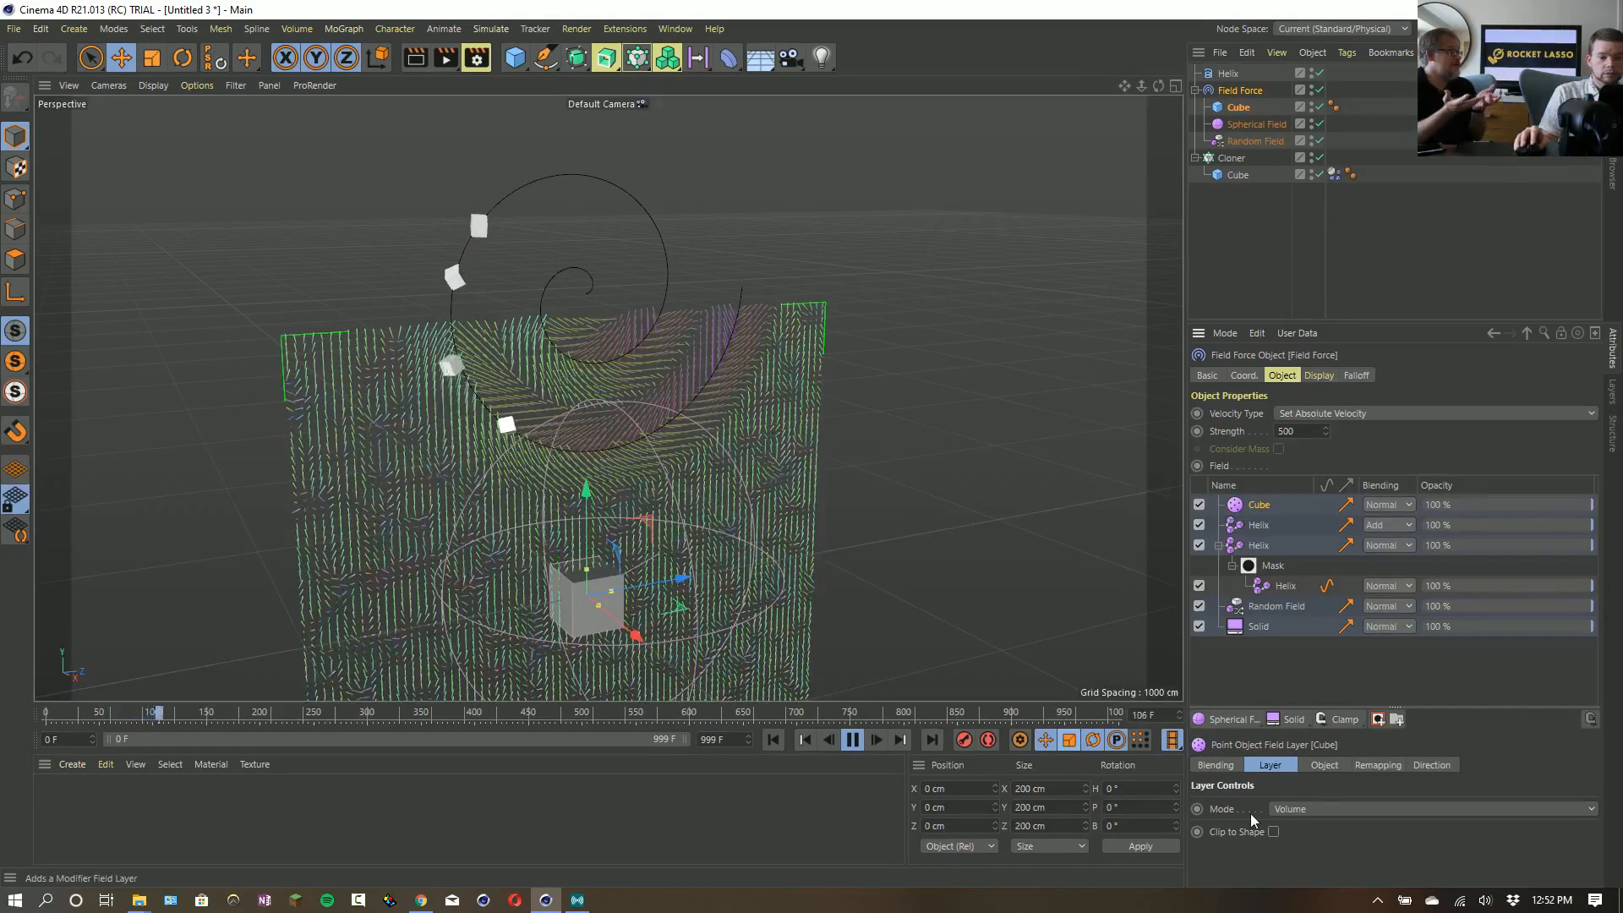
- Stop the simulation, return to the first frame and delete the cube under the Field Force
{"action": "left_click", "coordinate": [852, 740]}
{"action": "left_click", "coordinate": [771, 738]}
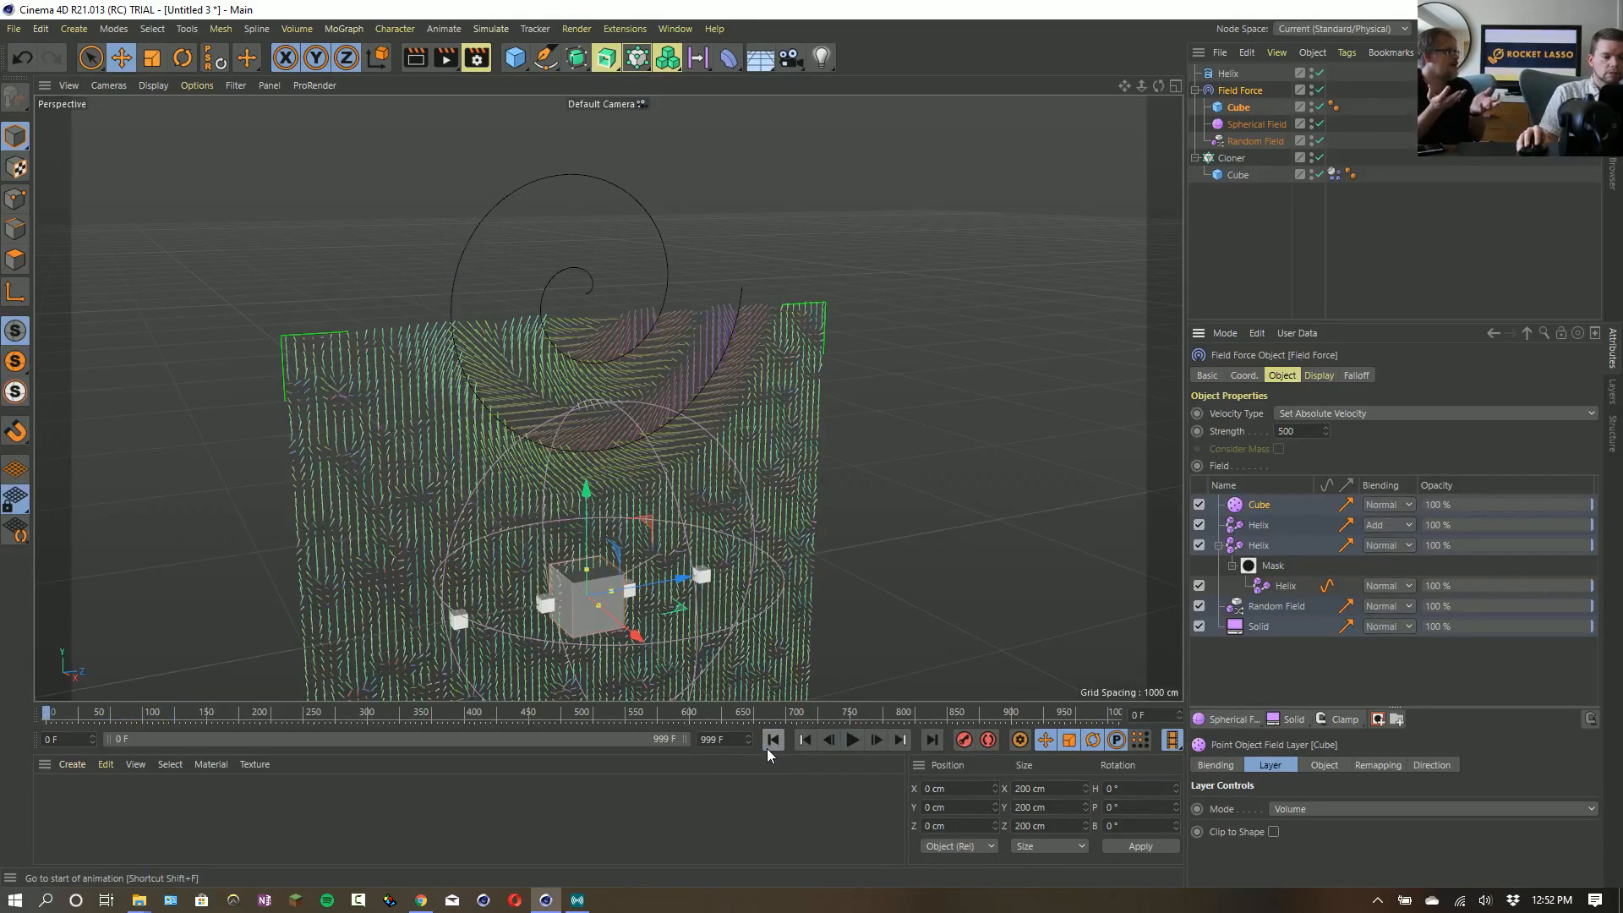
{"action": "left_click", "coordinate": [1240, 108]}
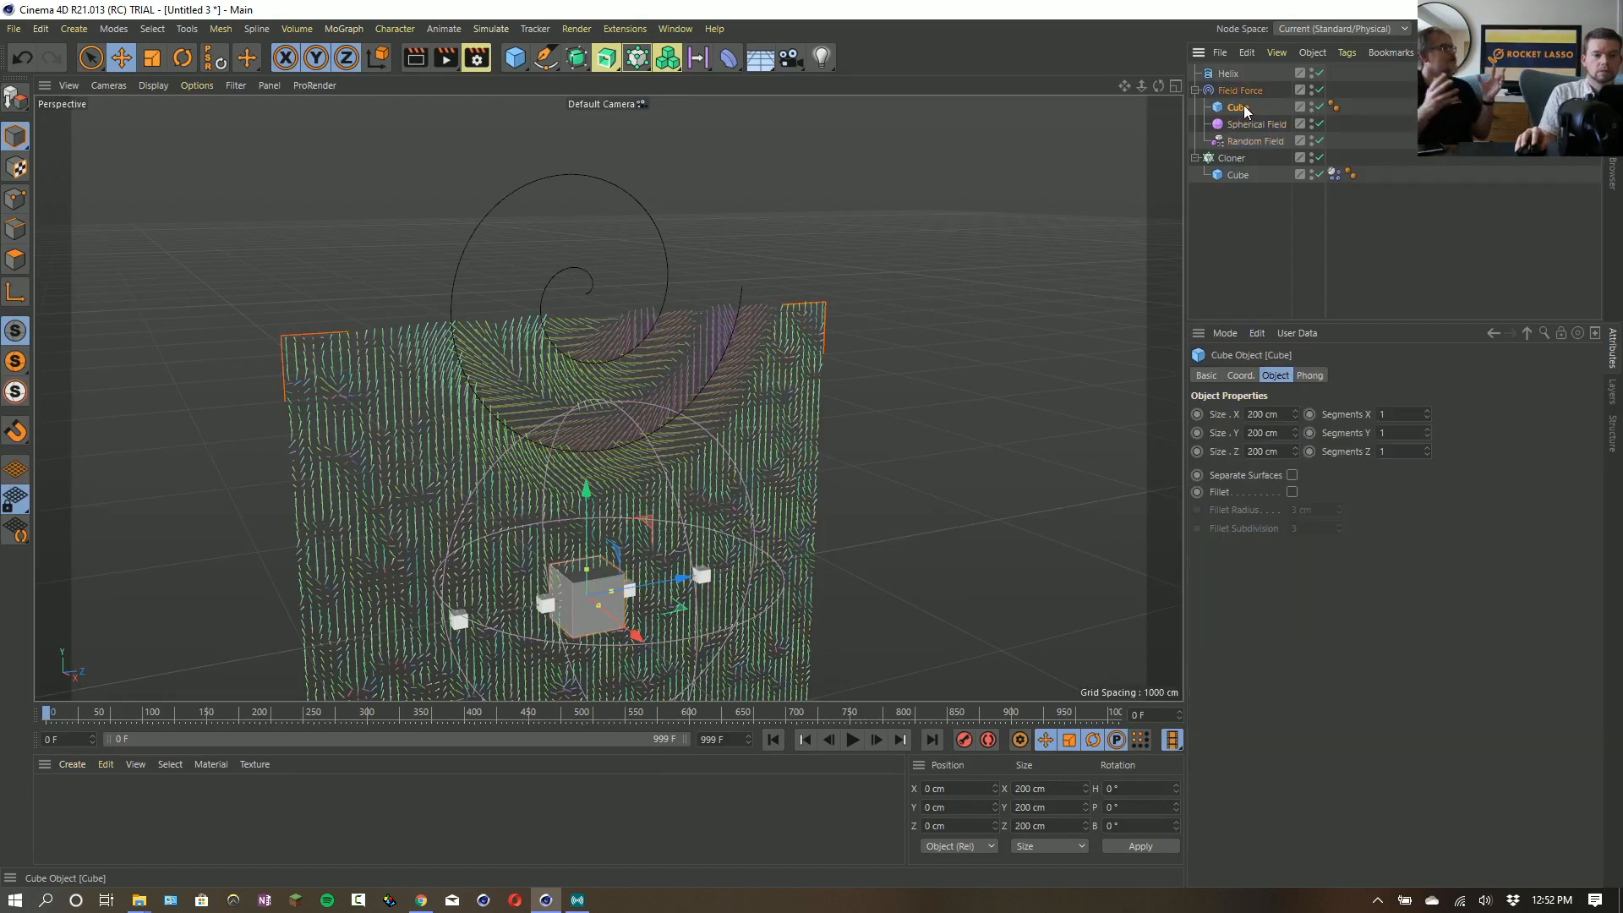
{"action": "key", "text": "Delete"}
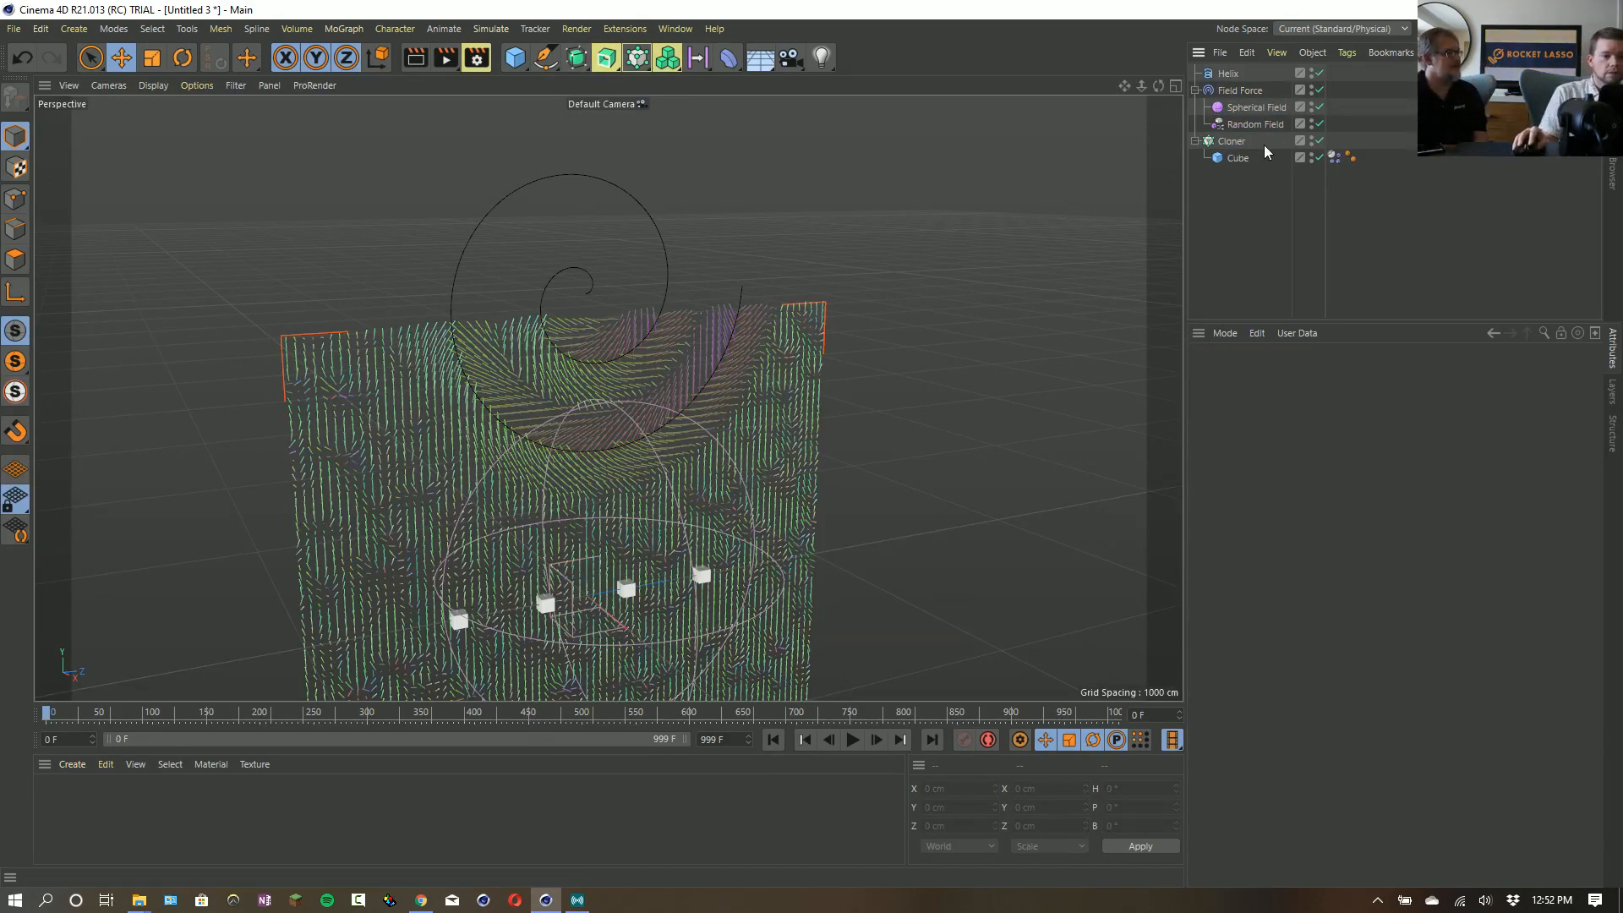
- Lower the Helix into the vector field, to a Y position of about 524 cm
{"action": "left_click", "coordinate": [1228, 73]}
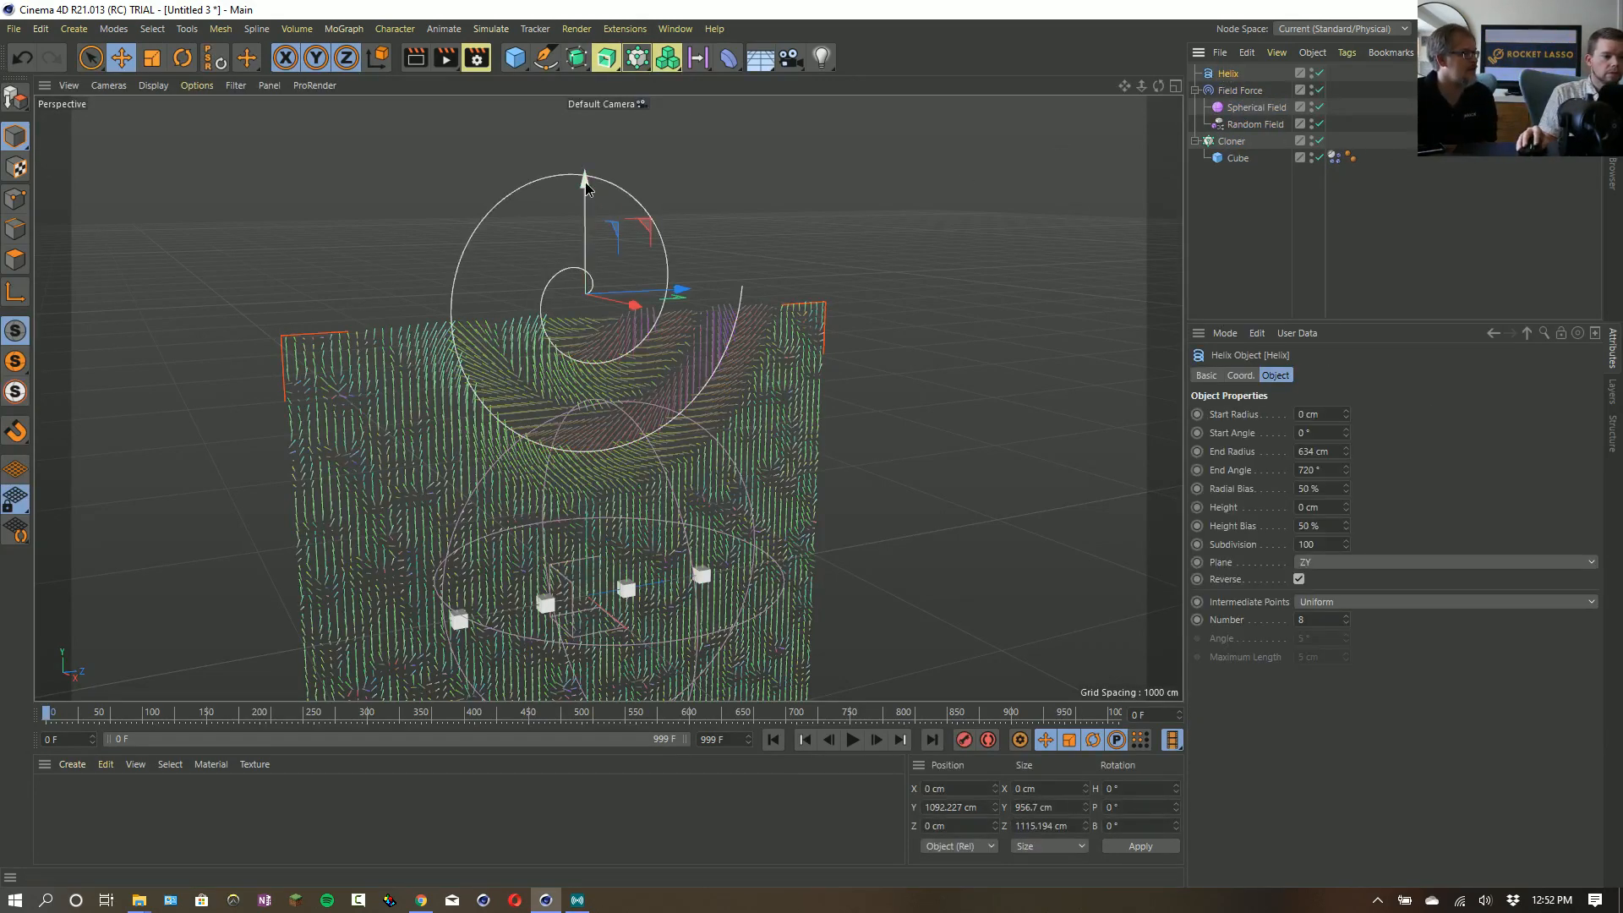
{"action": "left_click_drag", "start_coordinate": [585, 181], "coordinate": [578, 352]}
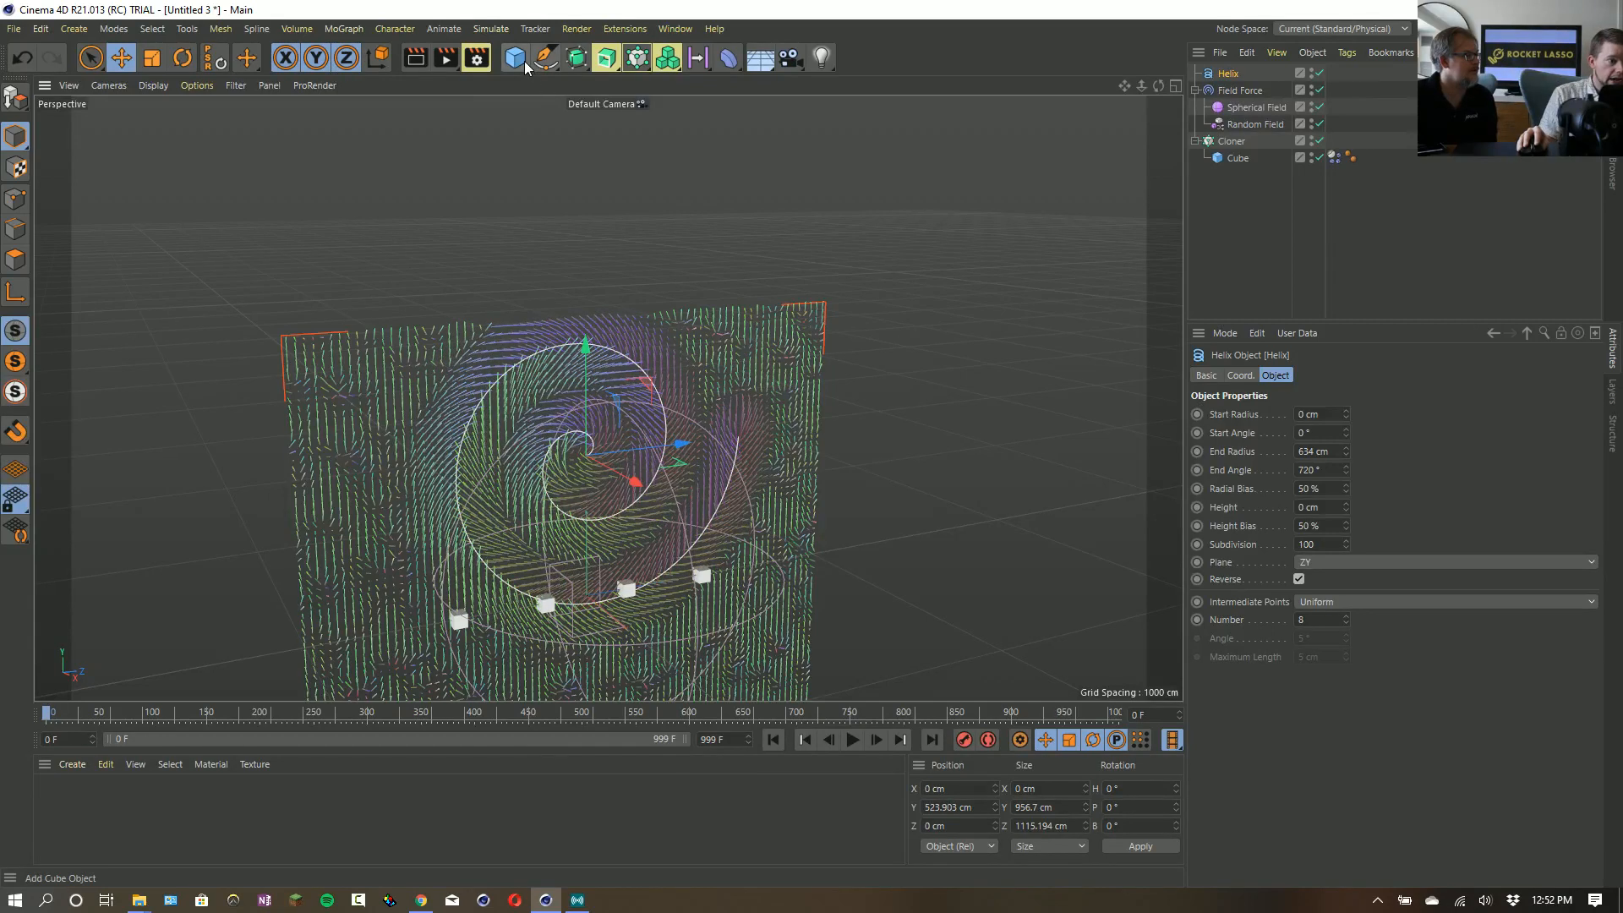
- Add a plane and raise it to a Y position of about 475 cm, near the Helix's center
{"action": "left_click", "coordinate": [524, 68]}
{"action": "left_click", "coordinate": [668, 108]}
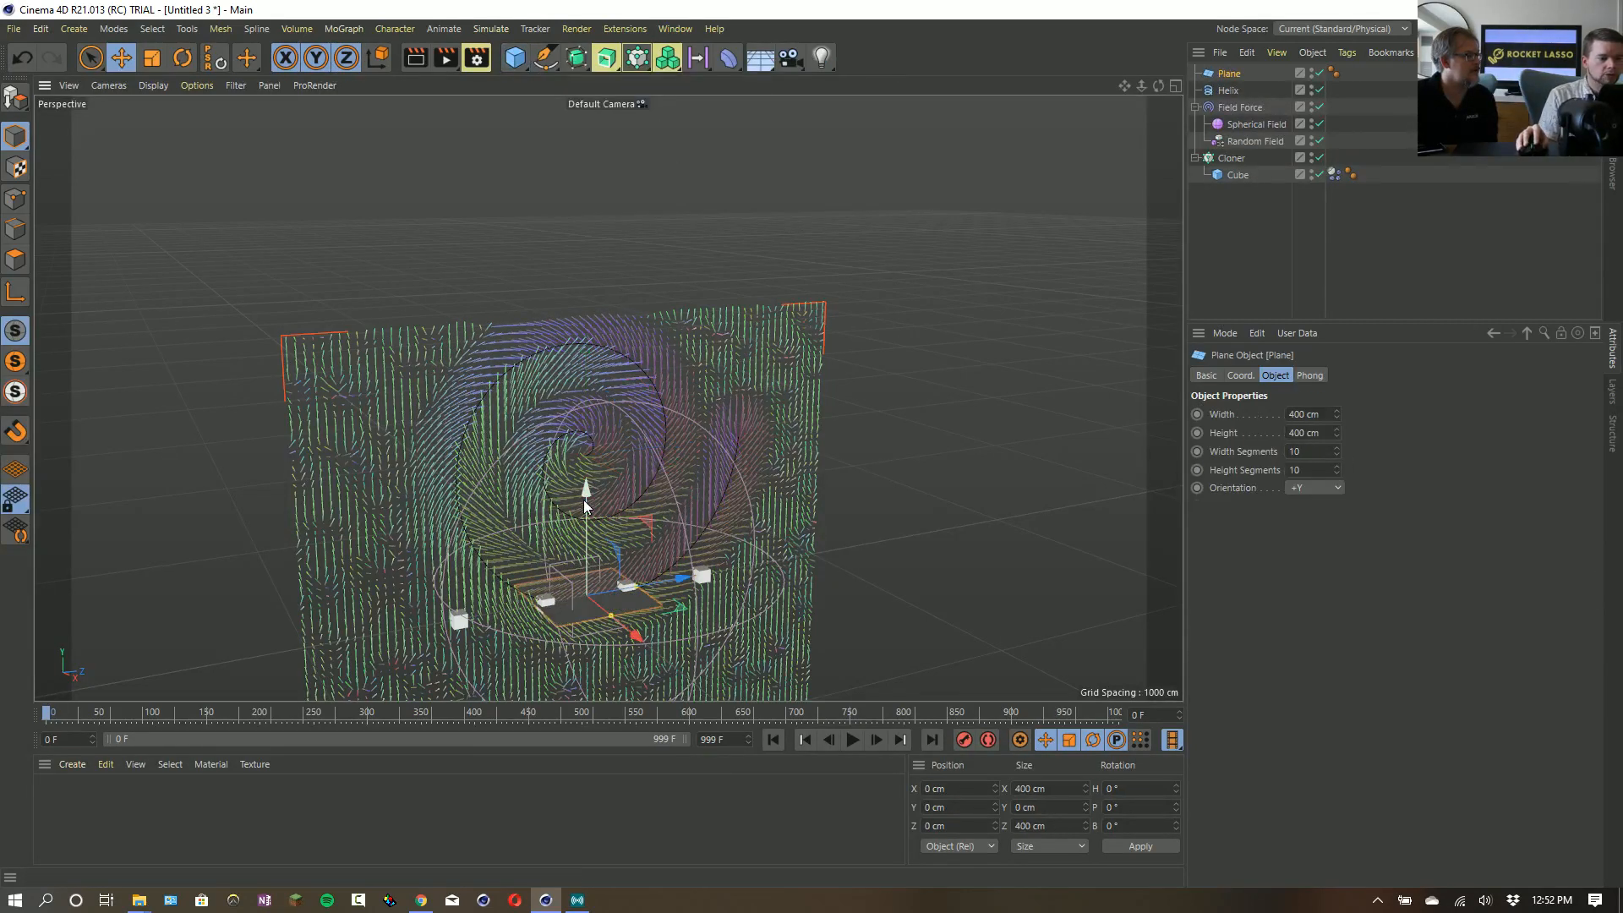
{"action": "left_click_drag", "start_coordinate": [585, 505], "coordinate": [585, 372]}
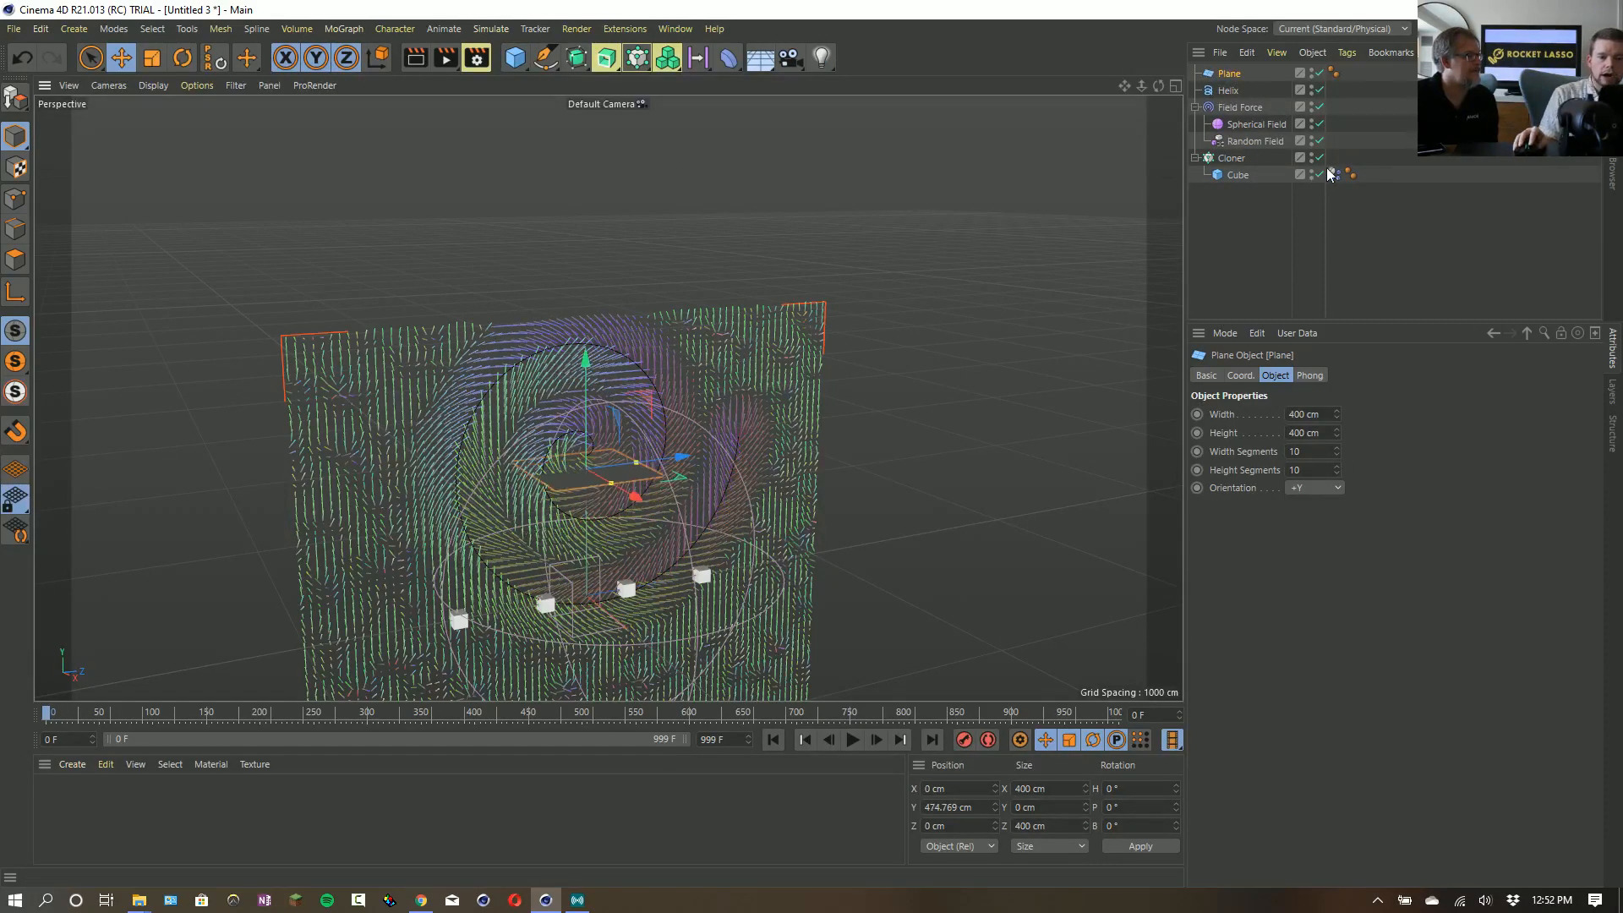
- Give the Plane a Dynamics Body tag copied from the cloned cube and set its soft body shape-conservation stiffness to 0
{"action": "left_click_drag", "start_coordinate": [1355, 80], "coordinate": [1350, 73], "text": "ctrl"}
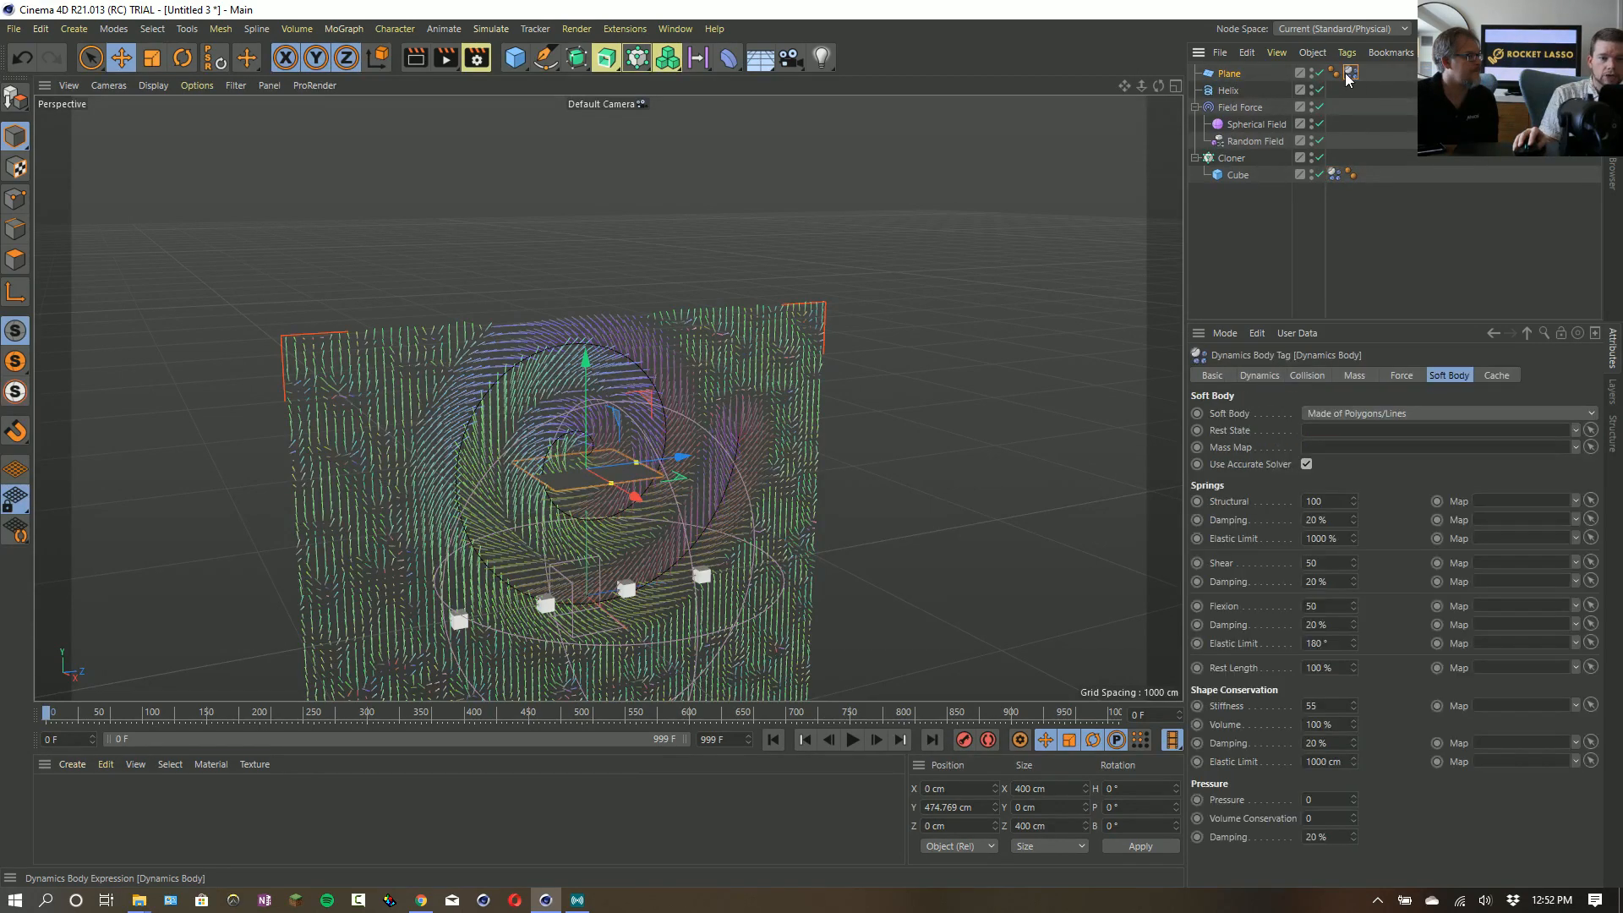
{"action": "key", "text": "0"}
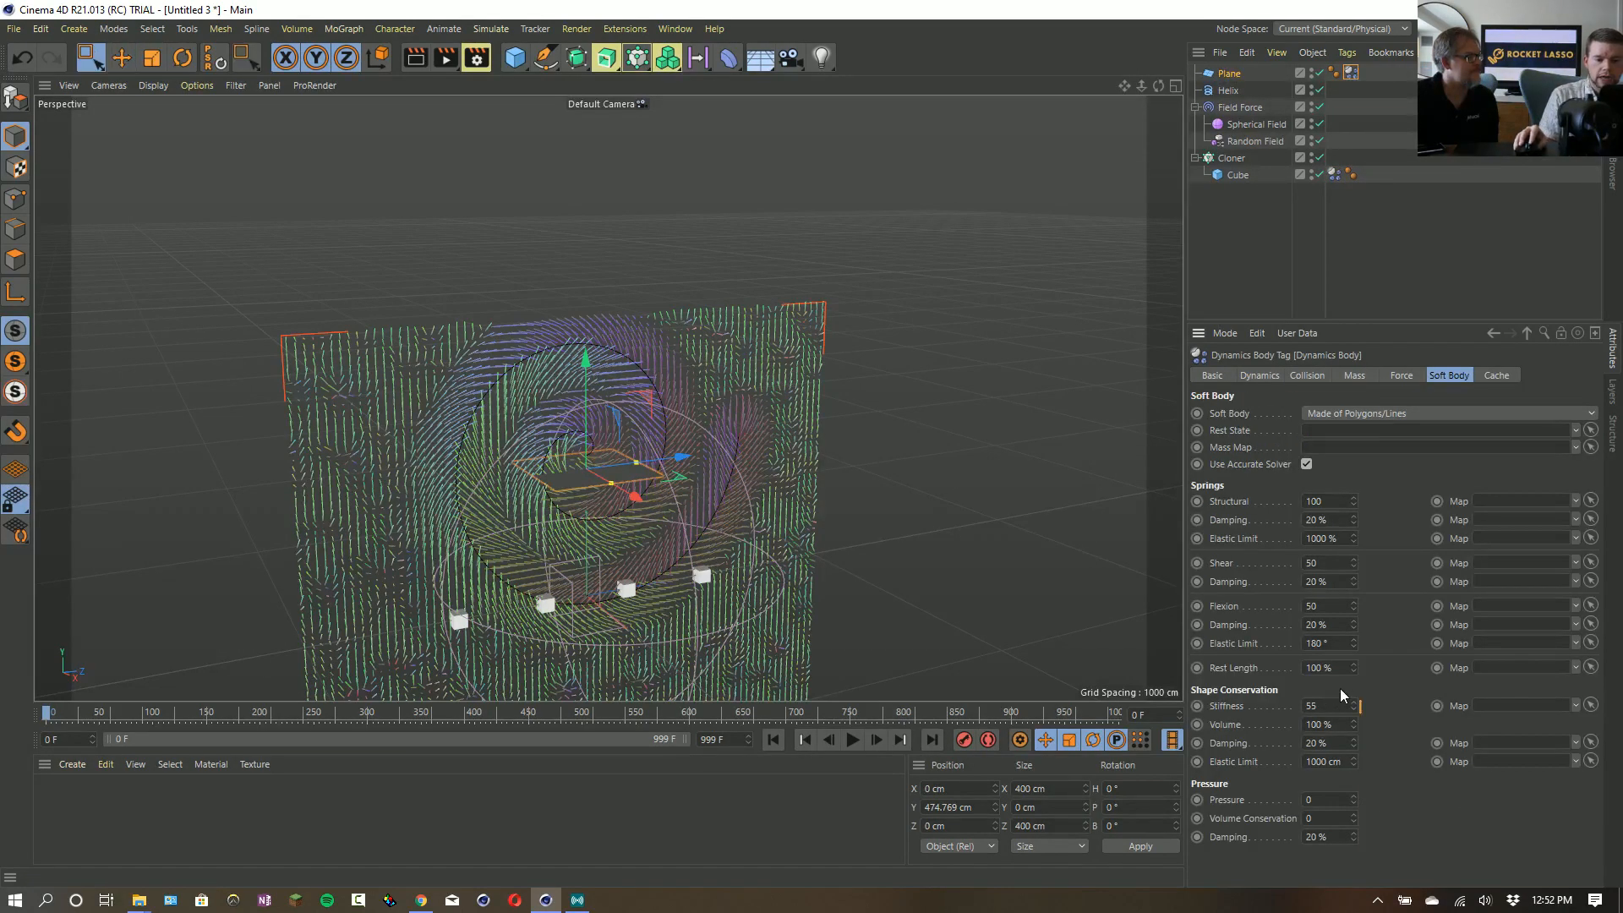
{"action": "left_click", "coordinate": [1352, 73]}
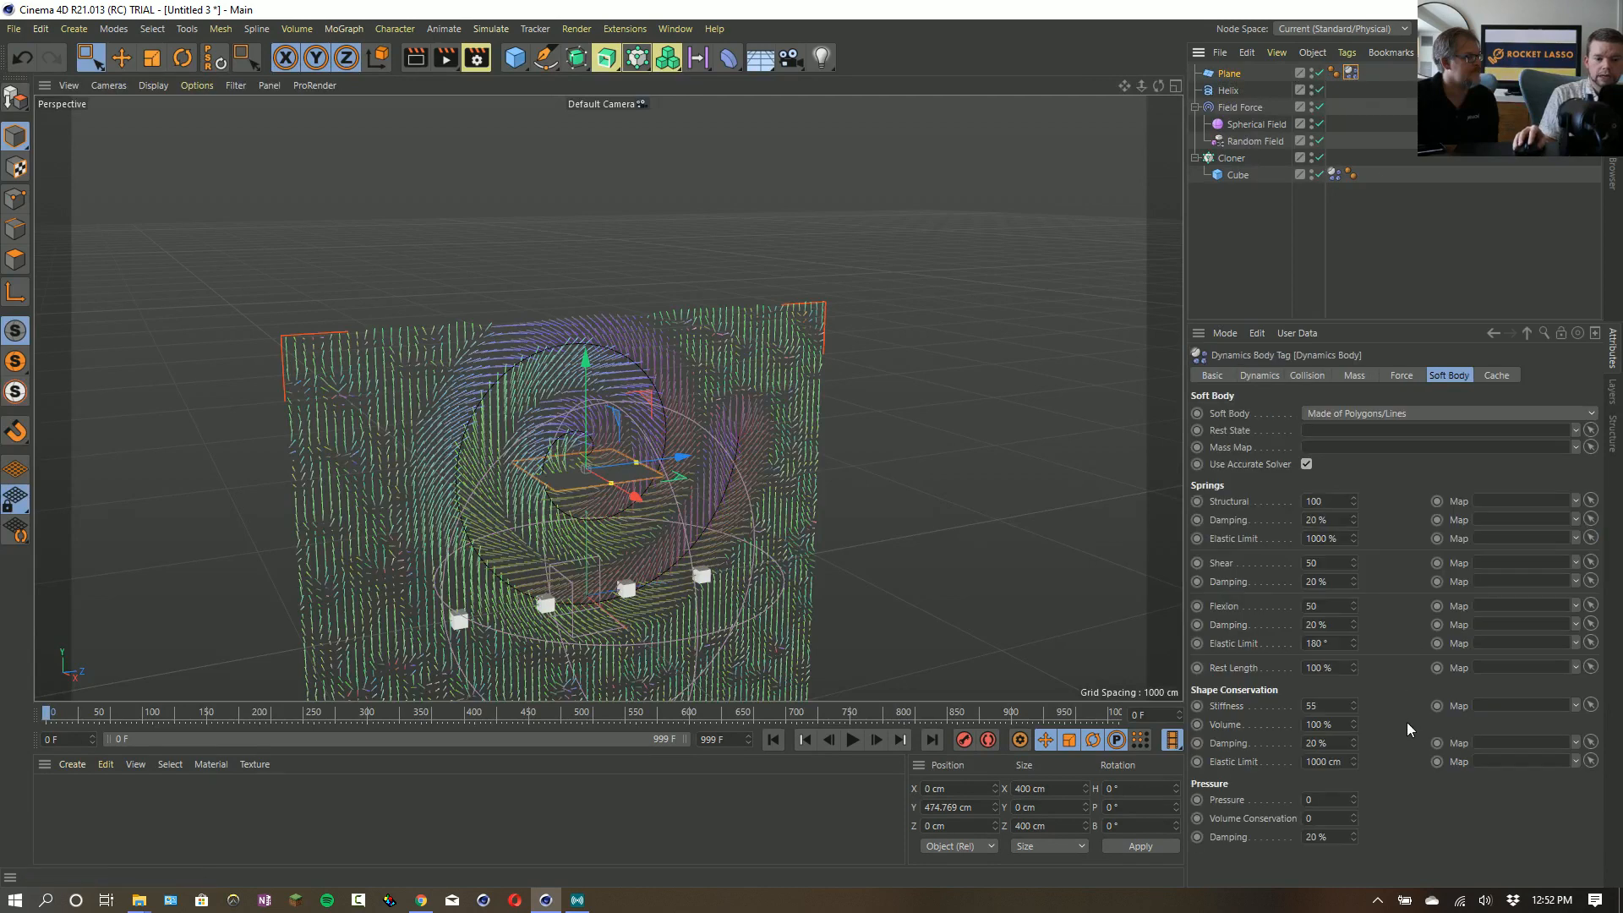
{"action": "left_click_drag", "start_coordinate": [1342, 705], "coordinate": [1250, 714]}
{"action": "type", "text": "0"}
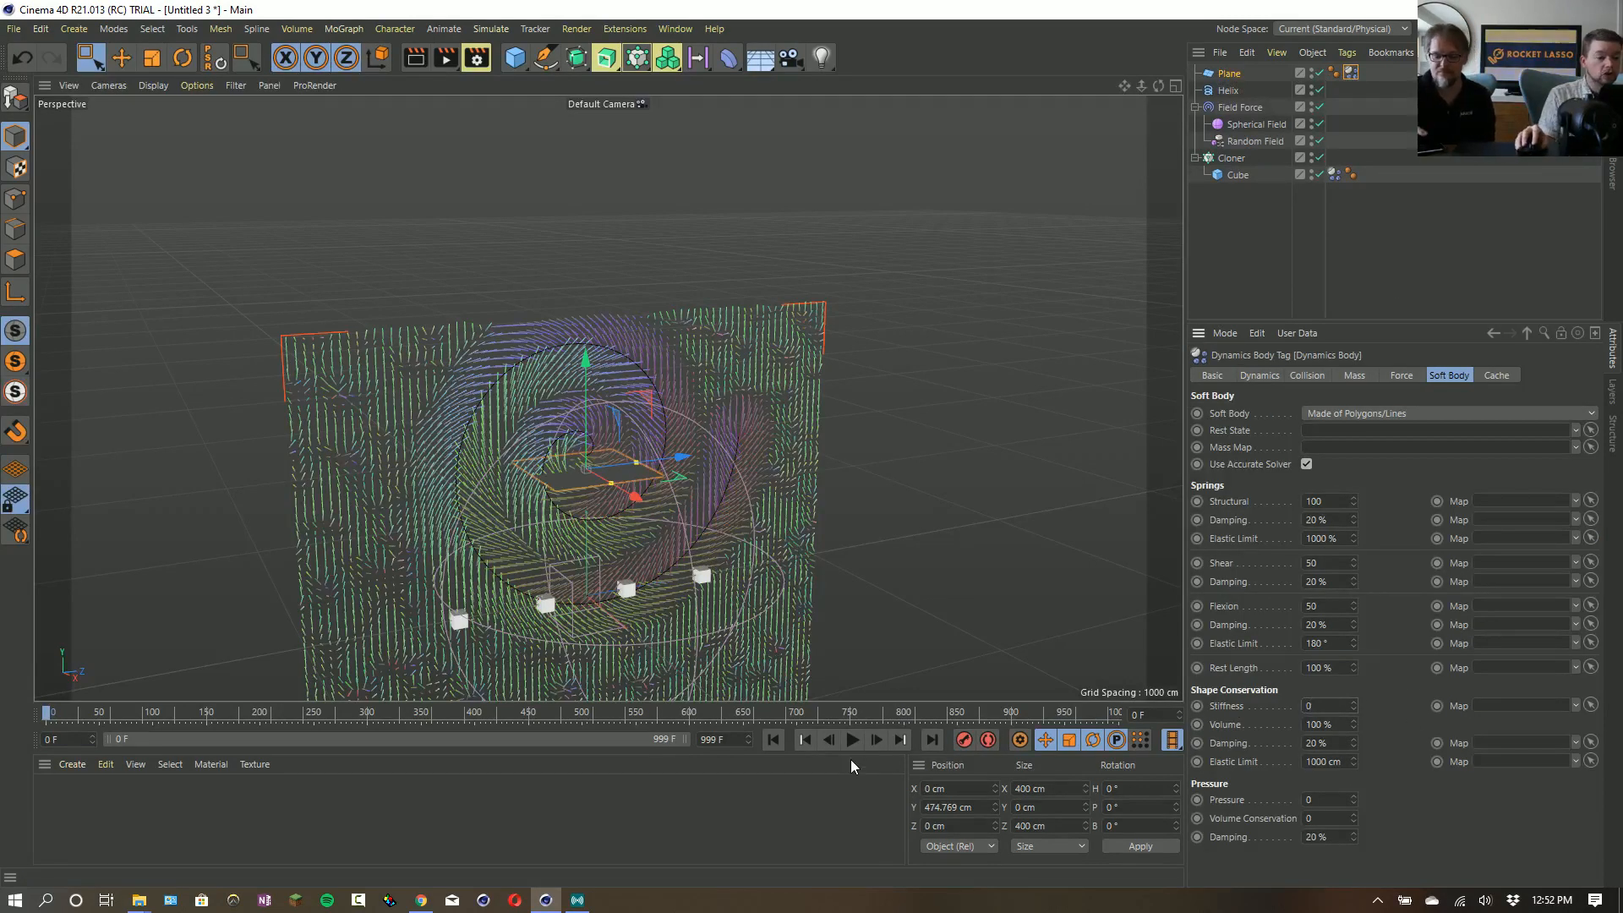
- Create a new default material and apply it to the Plane
{"action": "double_click", "coordinate": [135, 786]}
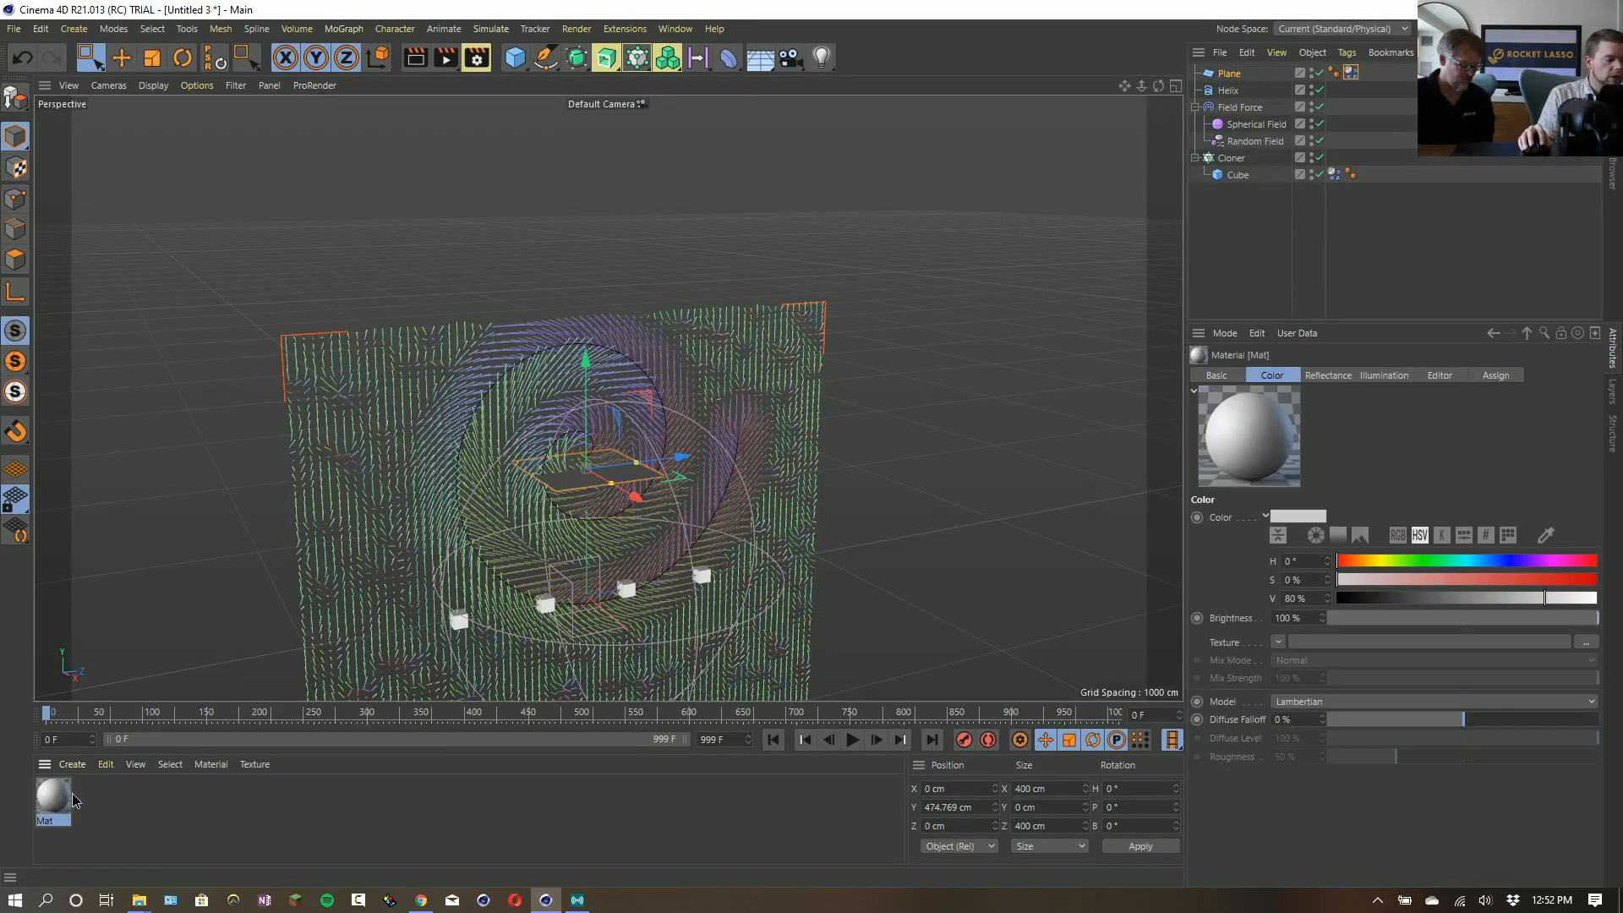
{"action": "left_click_drag", "start_coordinate": [1236, 77], "coordinate": [1234, 76]}
{"action": "right_click_drag", "start_coordinate": [594, 493], "coordinate": [628, 437], "text": "alt"}
{"action": "left_click_drag", "start_coordinate": [628, 438], "coordinate": [734, 534], "text": "alt"}
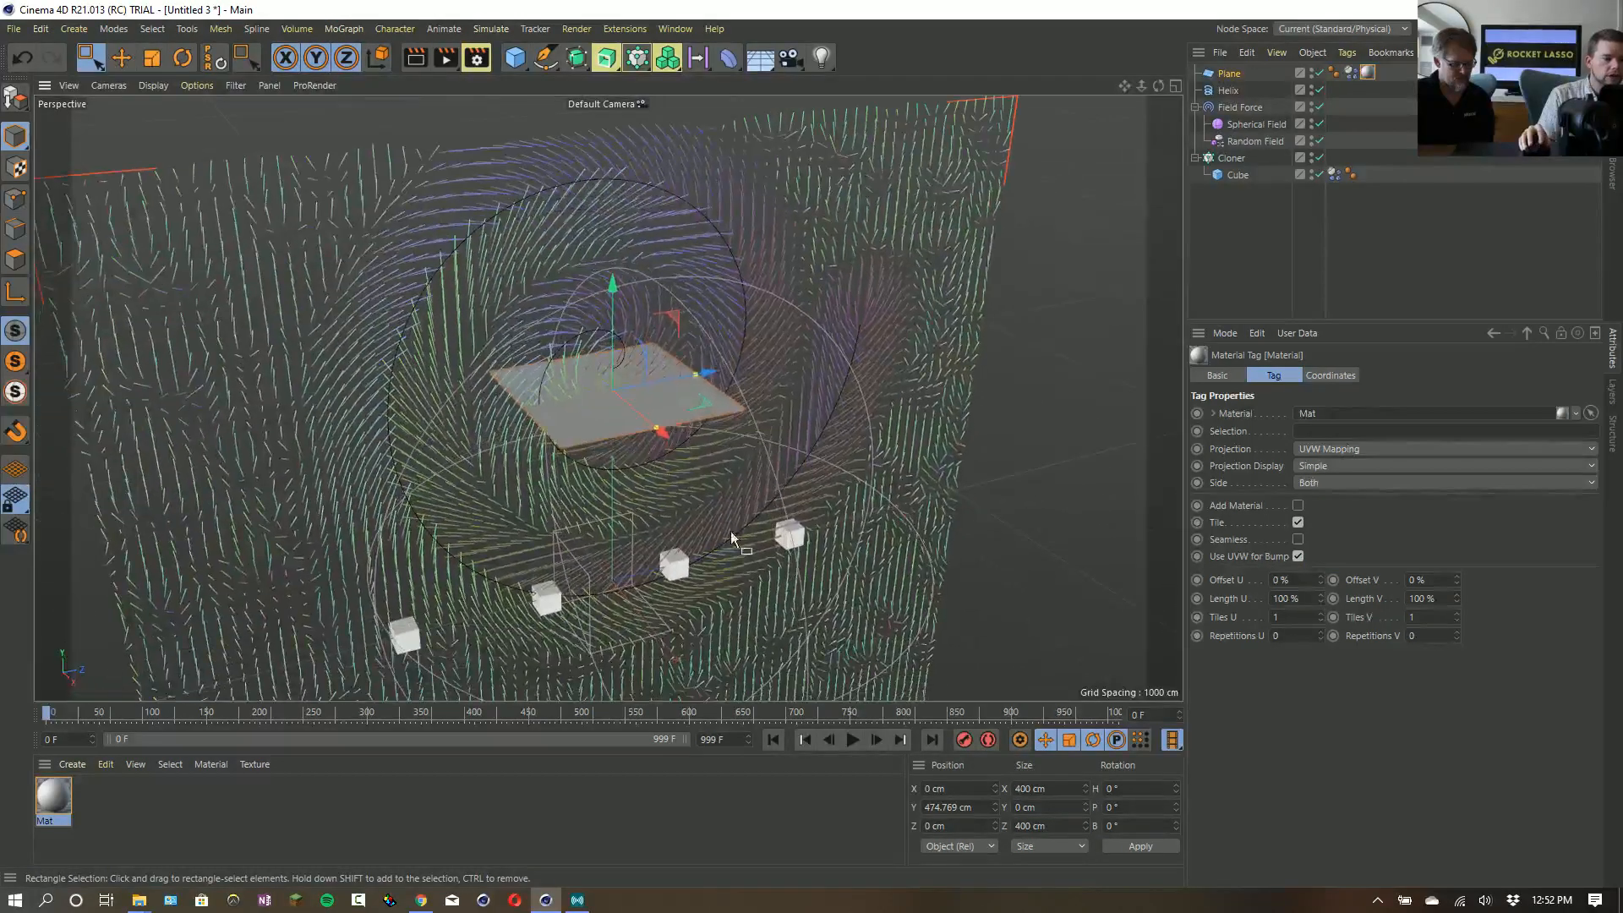
- Play the simulation and turn off the Helix's Reverse option while it runs
{"action": "left_click", "coordinate": [854, 739]}
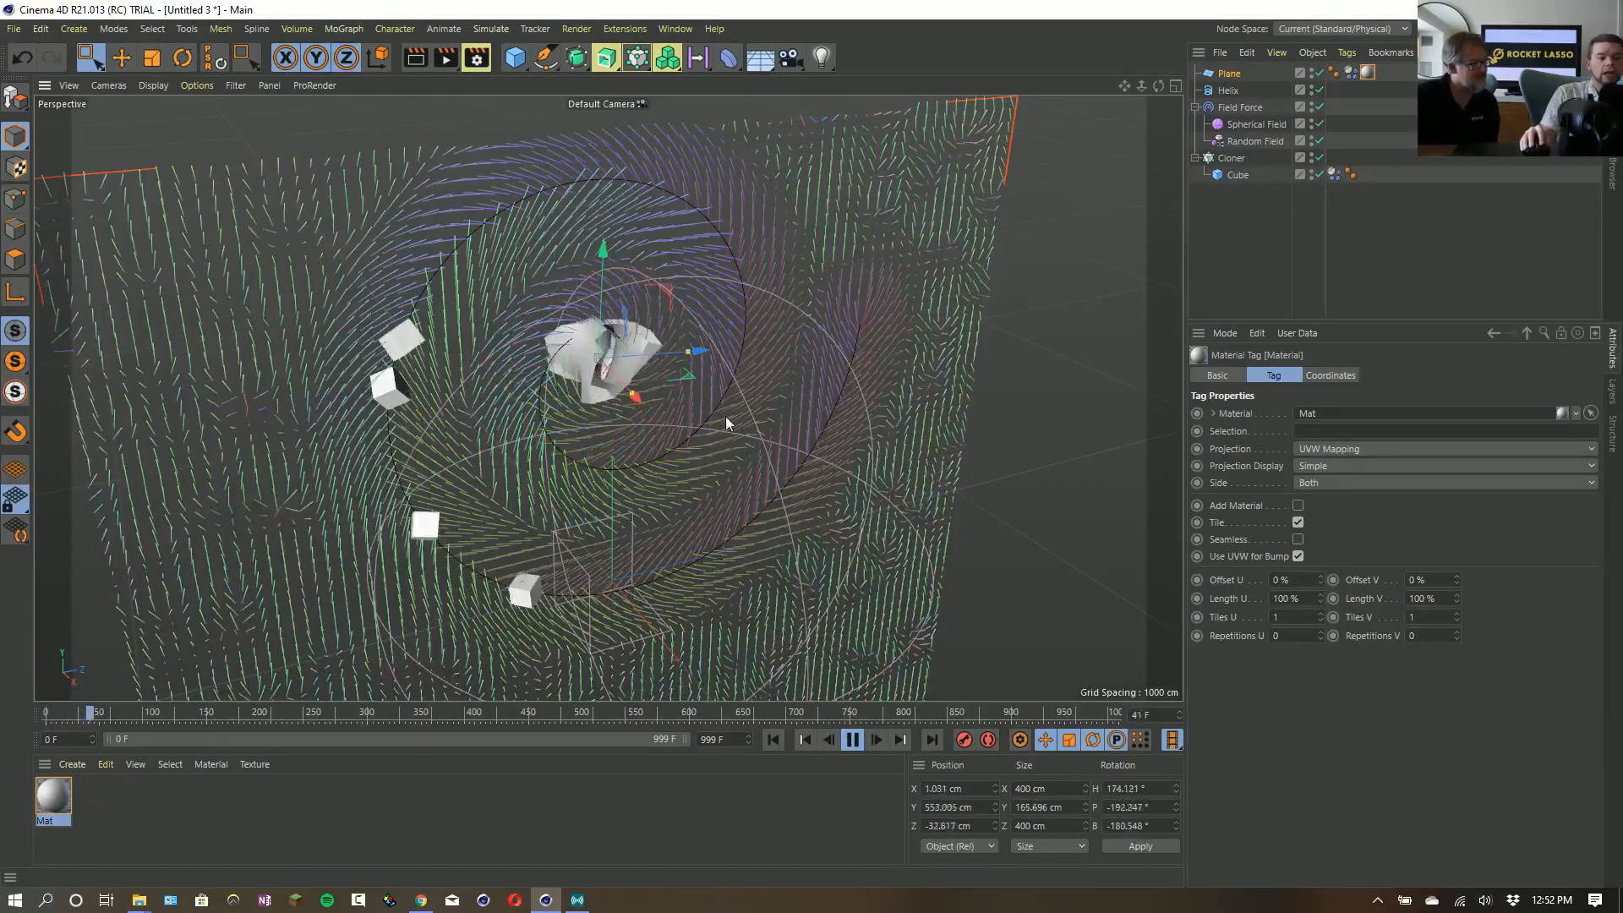
{"action": "left_click", "coordinate": [1231, 91]}
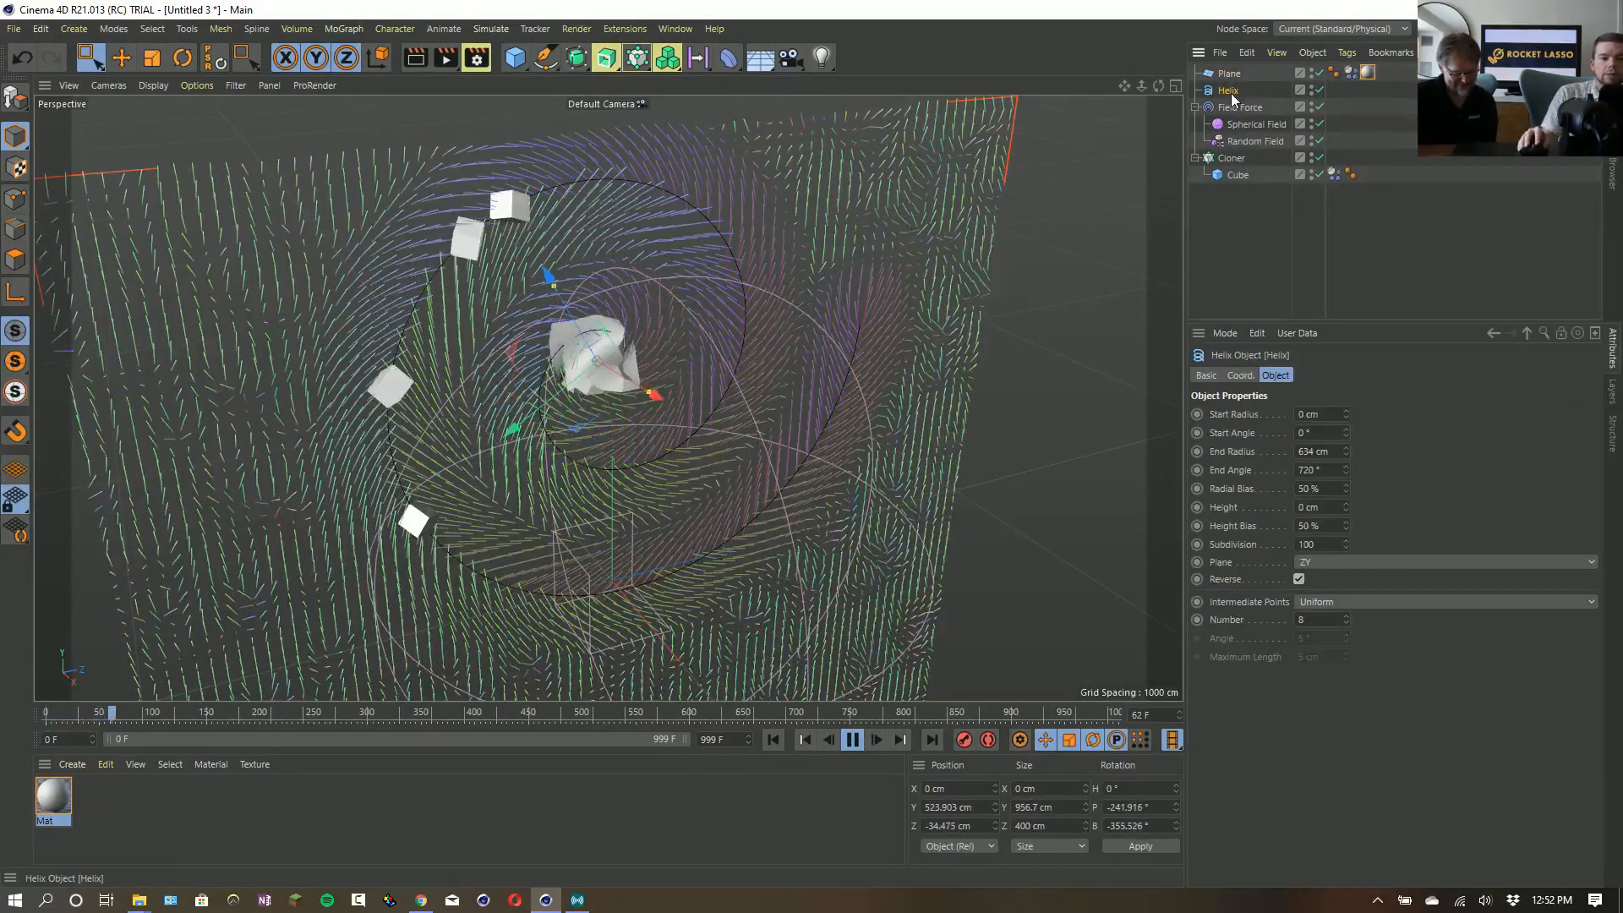
{"action": "left_click", "coordinate": [1299, 579]}
{"action": "left_click", "coordinate": [1299, 579]}
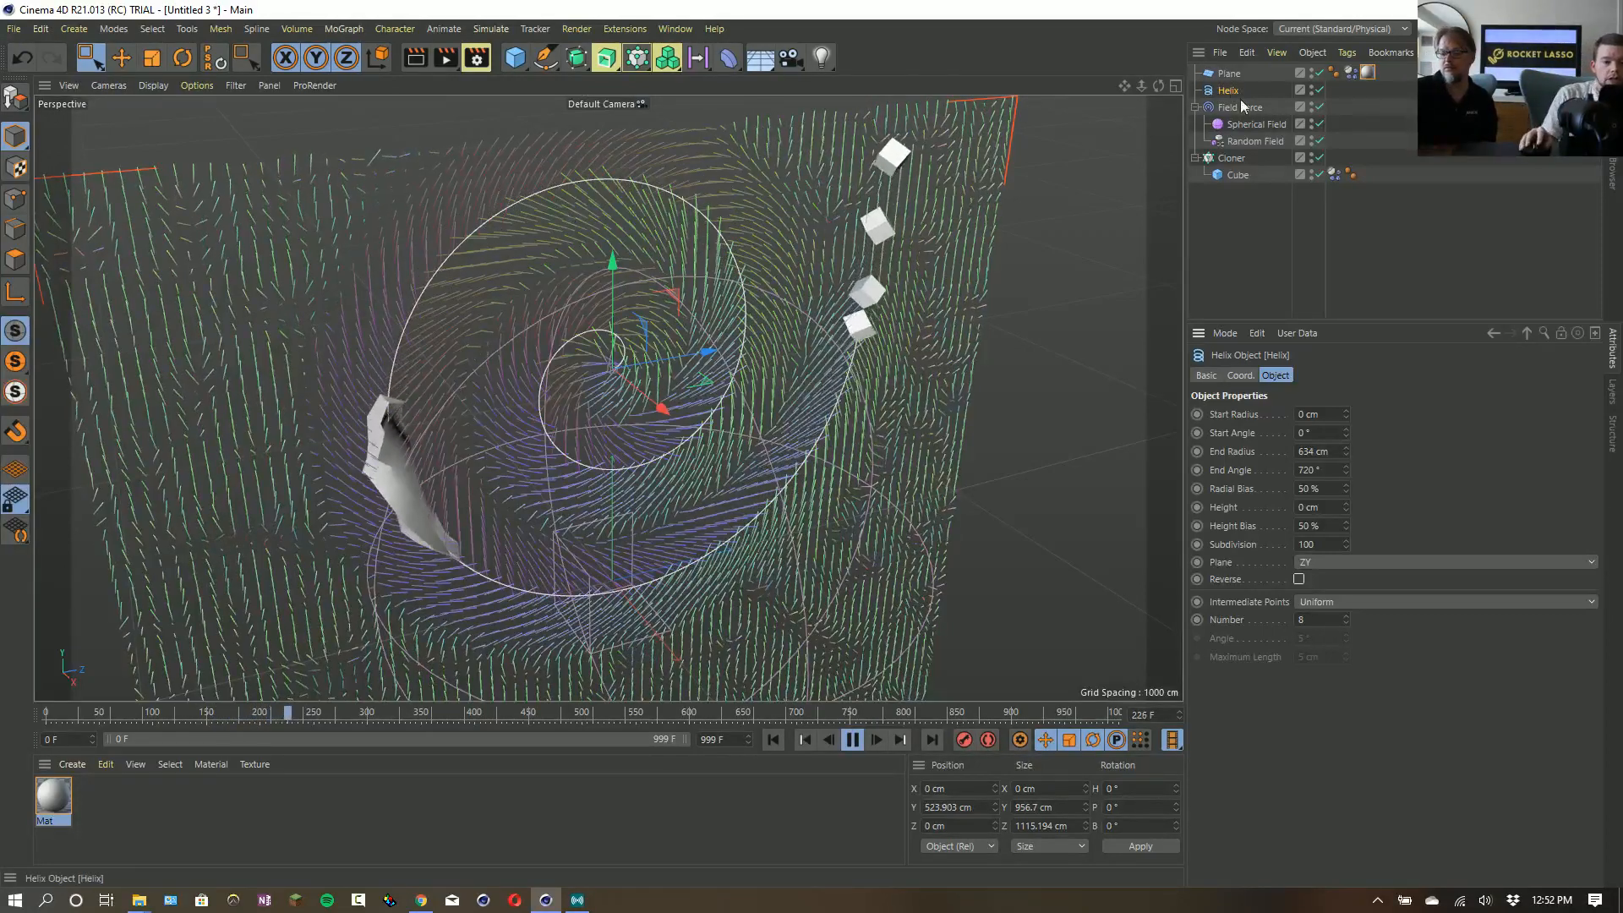
- Raise the Plane's soft body shape-conservation stiffness to 2 and then to 5 during playback
{"action": "left_click", "coordinate": [1350, 73]}
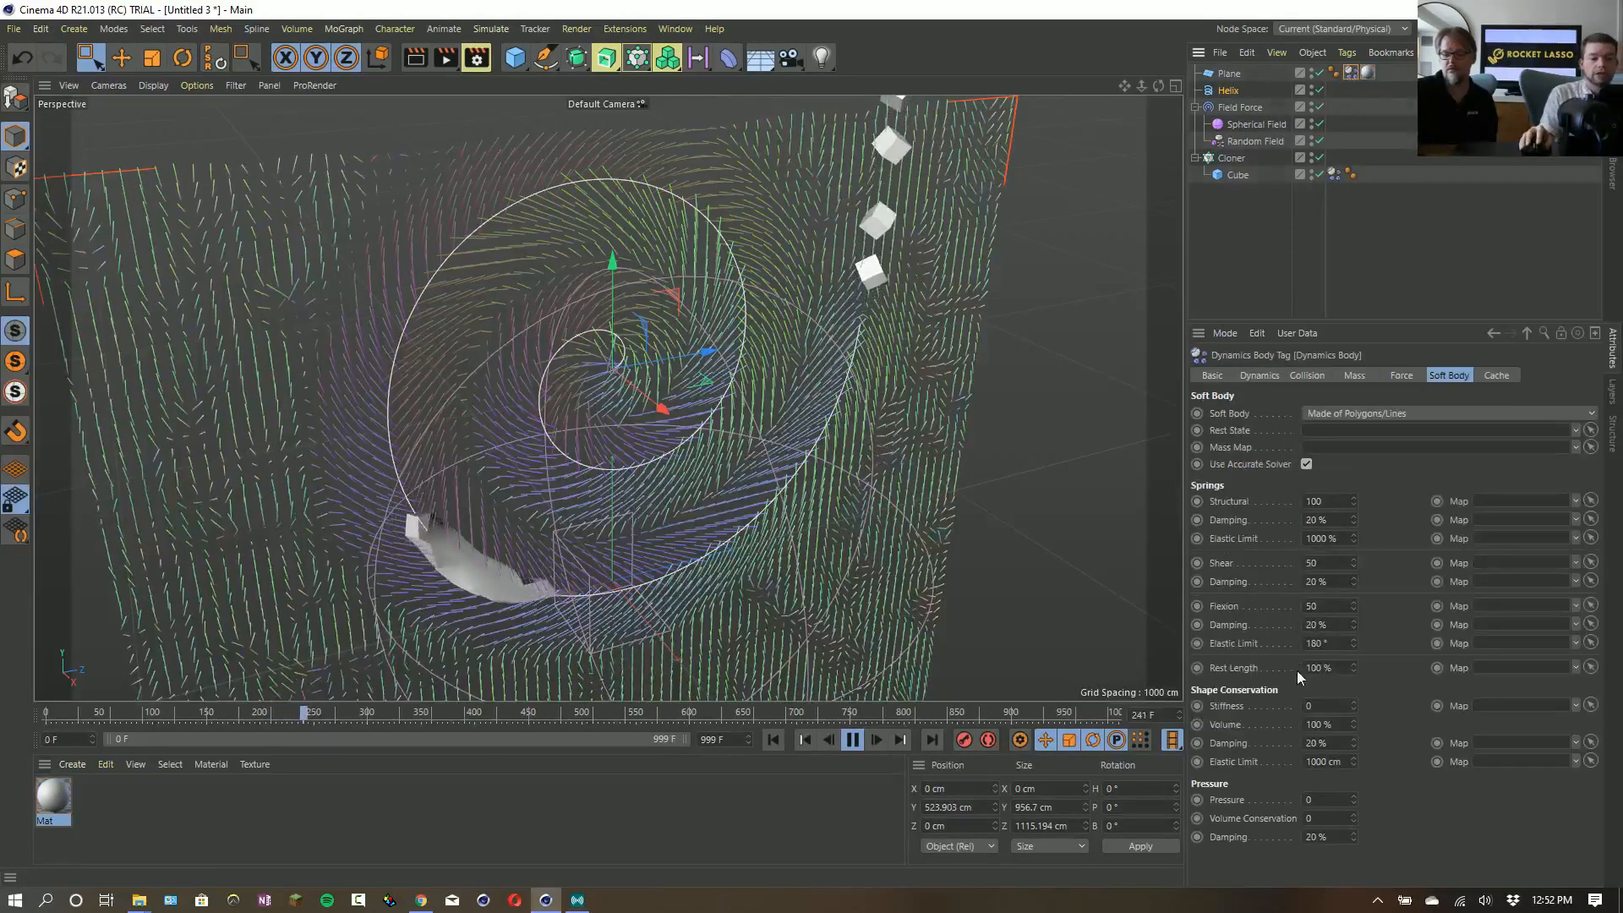
{"action": "double_click", "coordinate": [1329, 711]}
{"action": "type", "text": "2"}
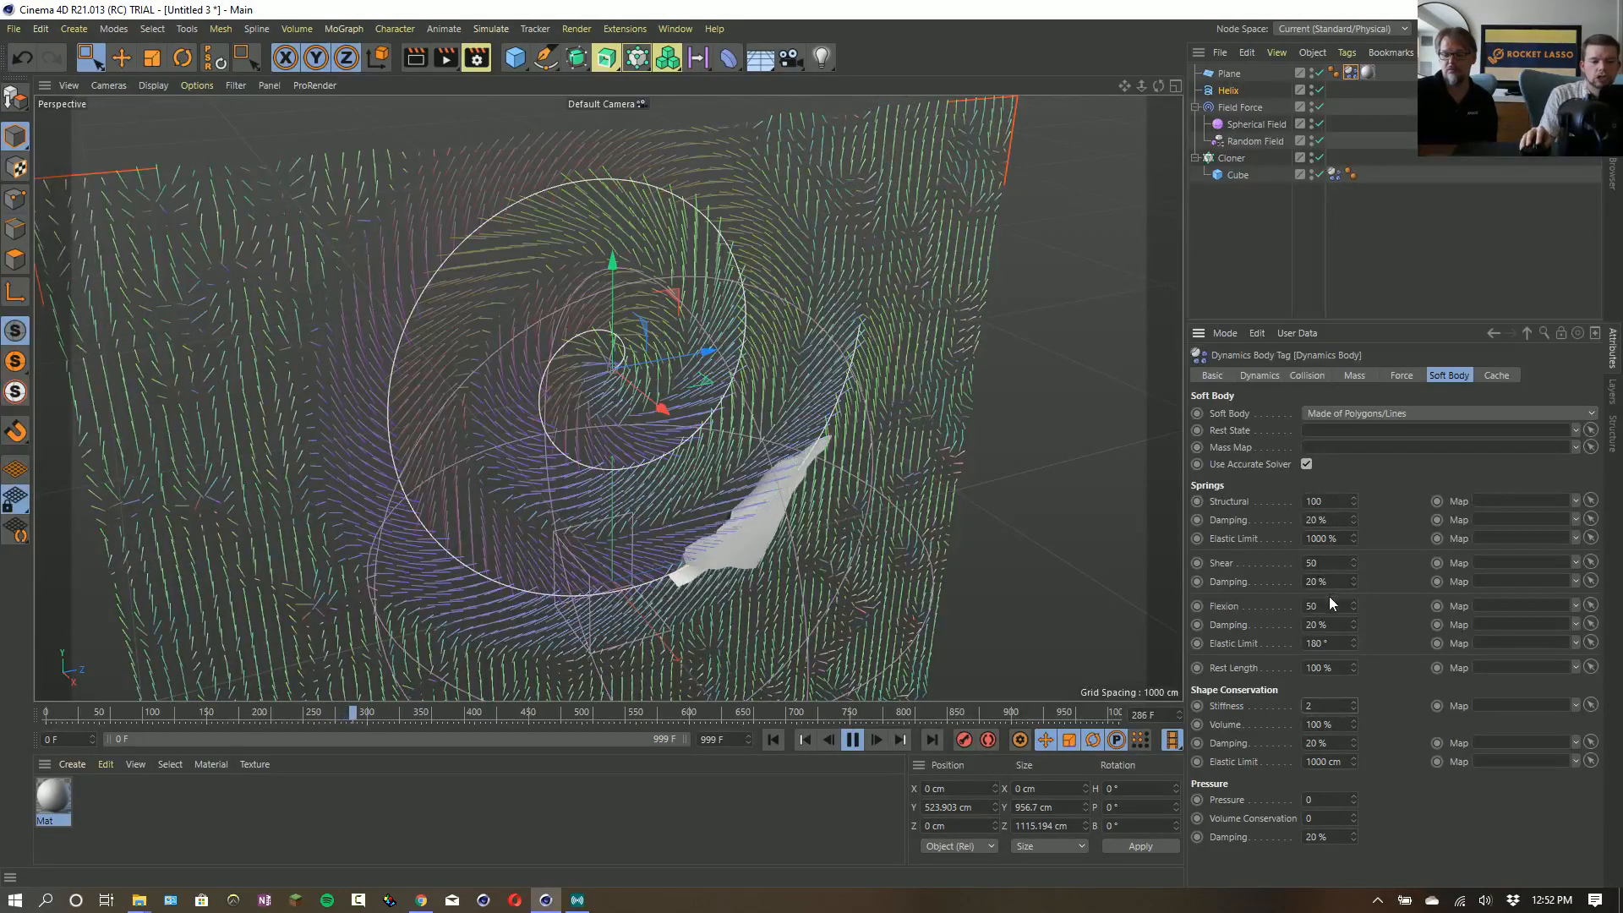
{"action": "double_click", "coordinate": [1322, 707]}
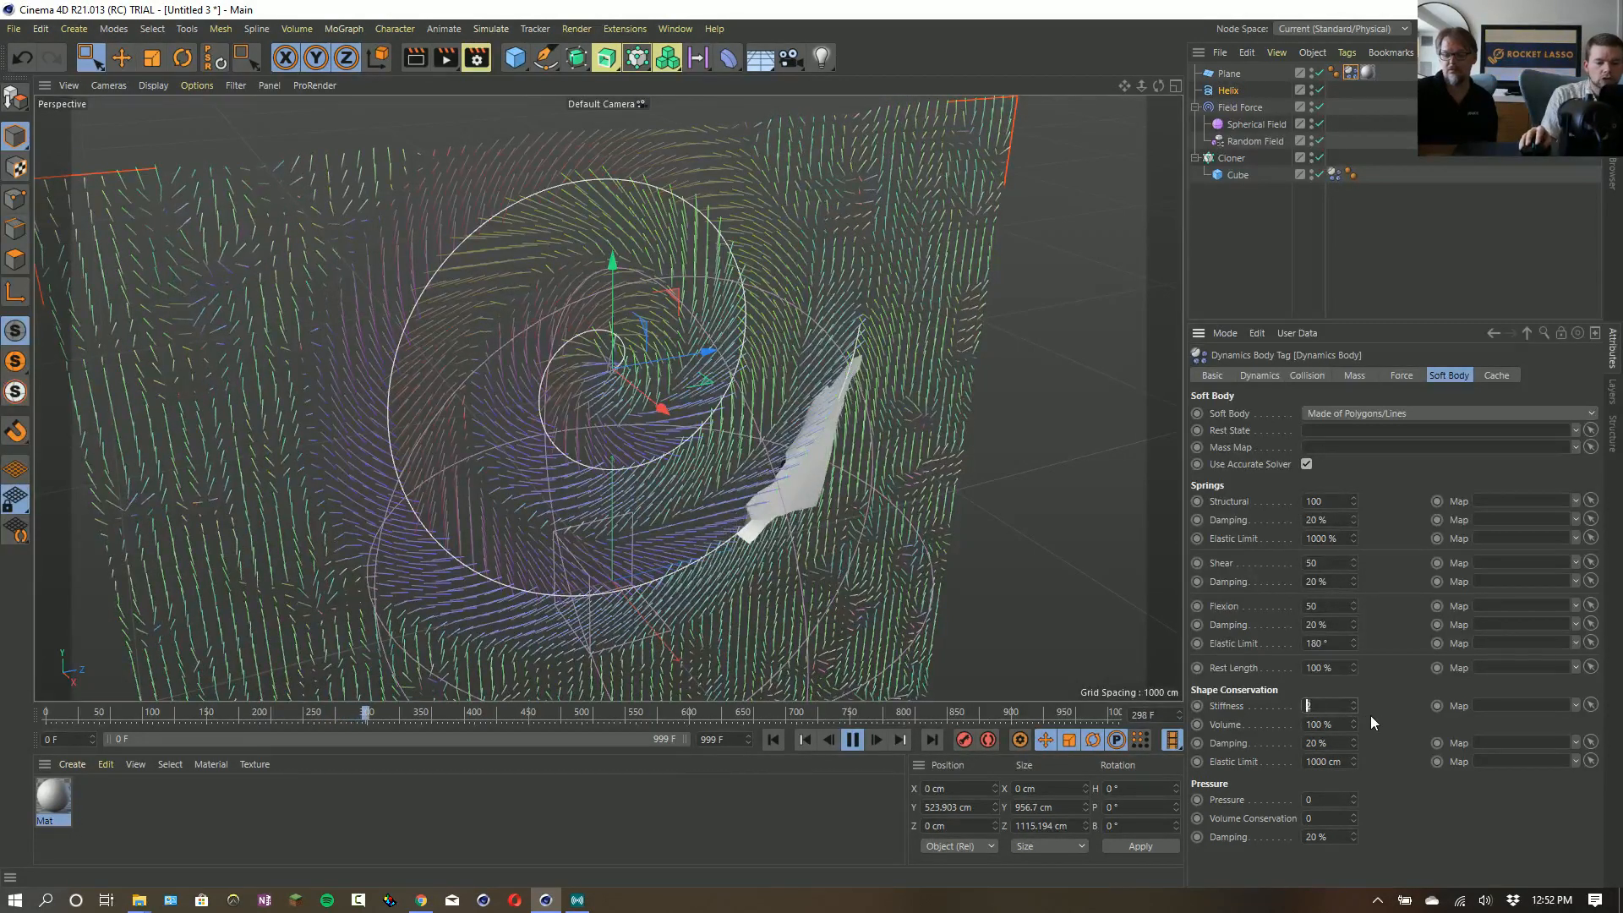
{"action": "type", "text": "5"}
{"action": "key", "text": "Return"}
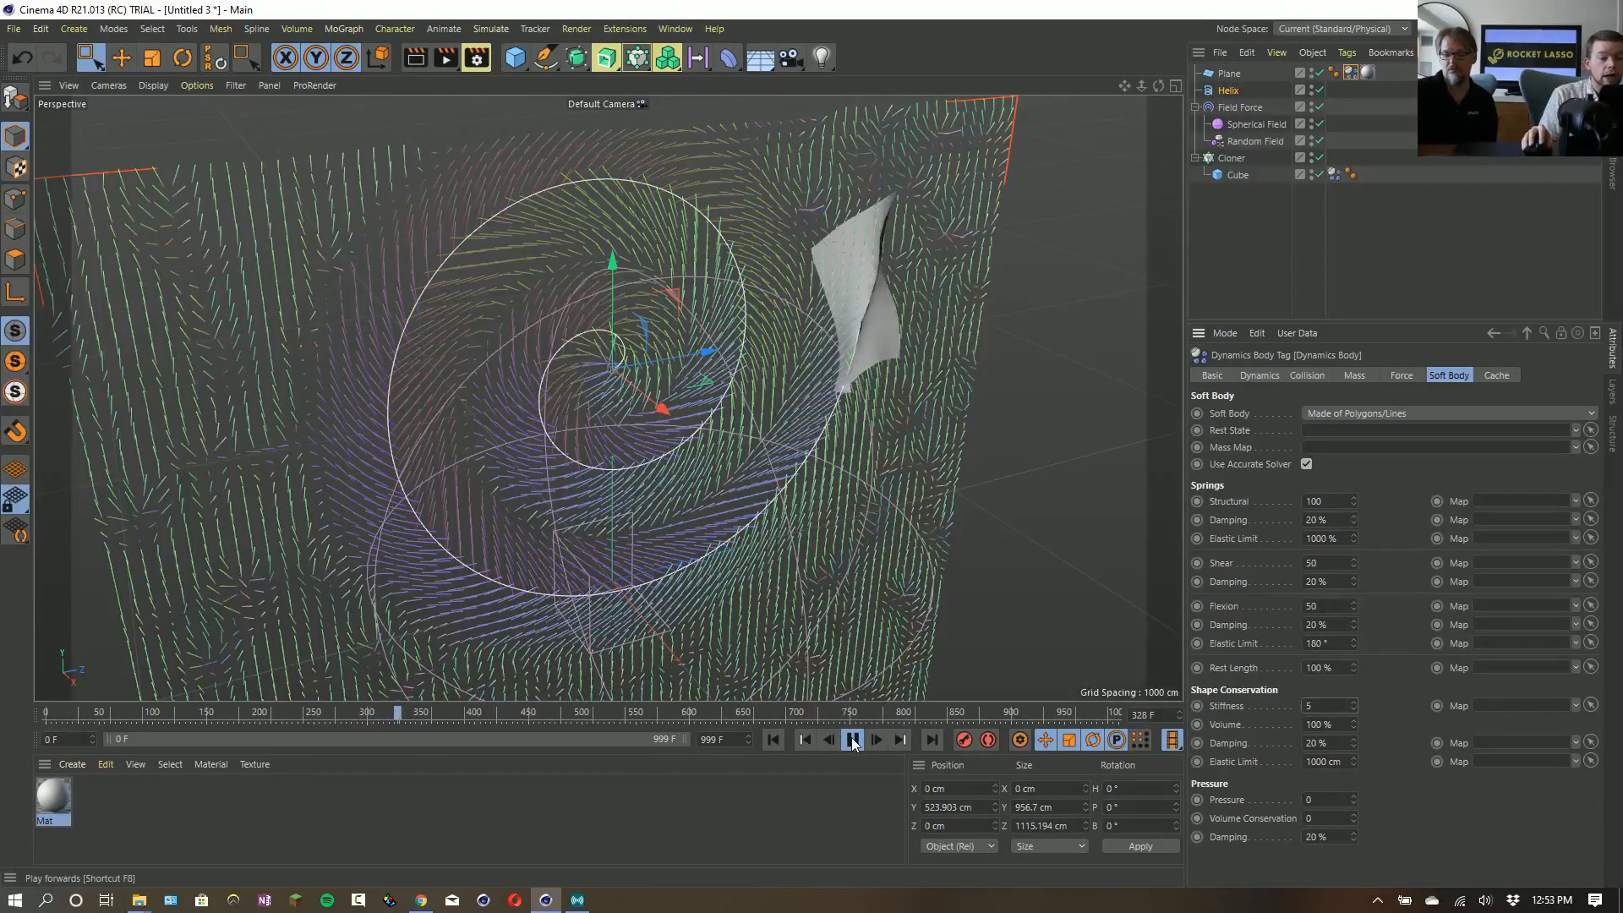
- Stop and rewind the soft body simulation and open the scene file Fields Force_18_VolumeBuilder3_Text.c4d
{"action": "key", "text": "F8"}
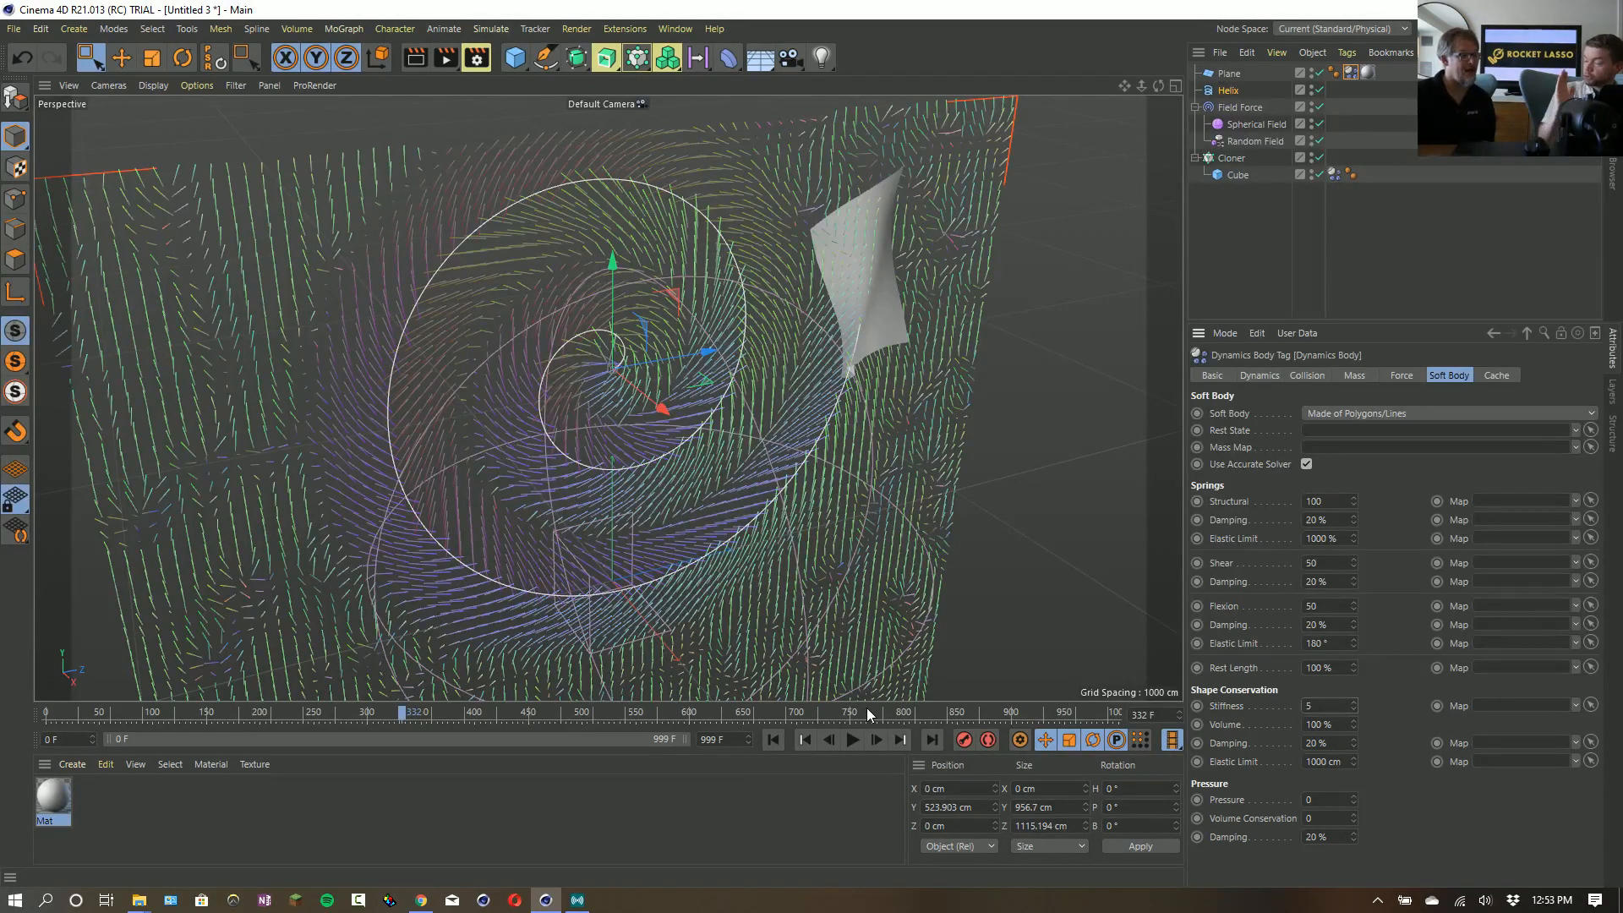
{"action": "left_click", "coordinate": [773, 728]}
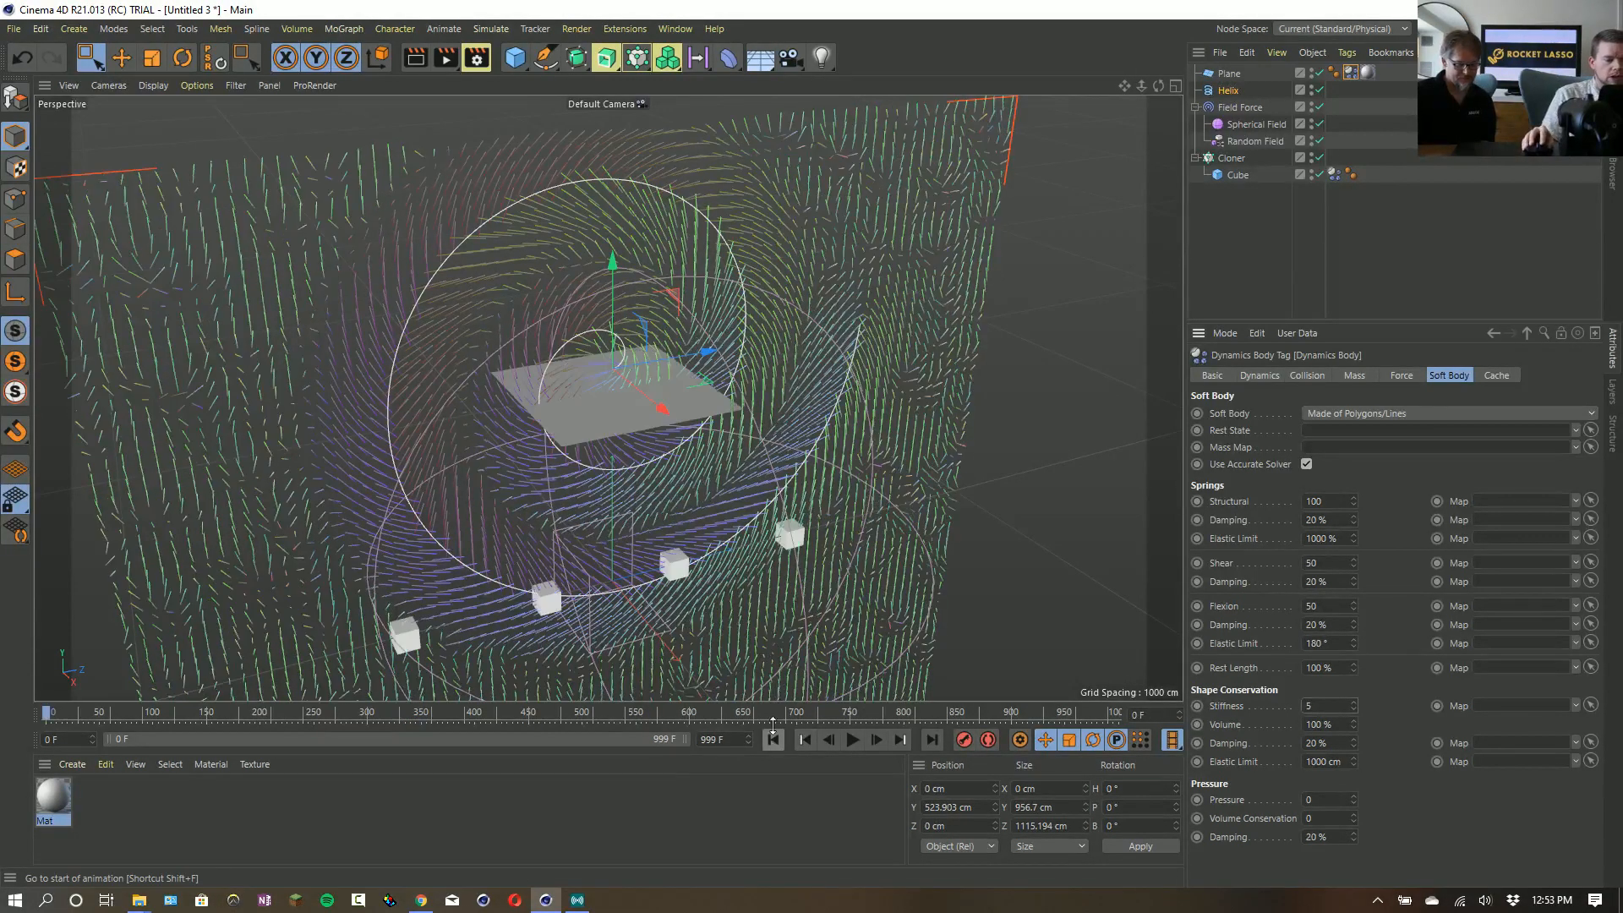
{"action": "key", "text": "alt+Tab"}
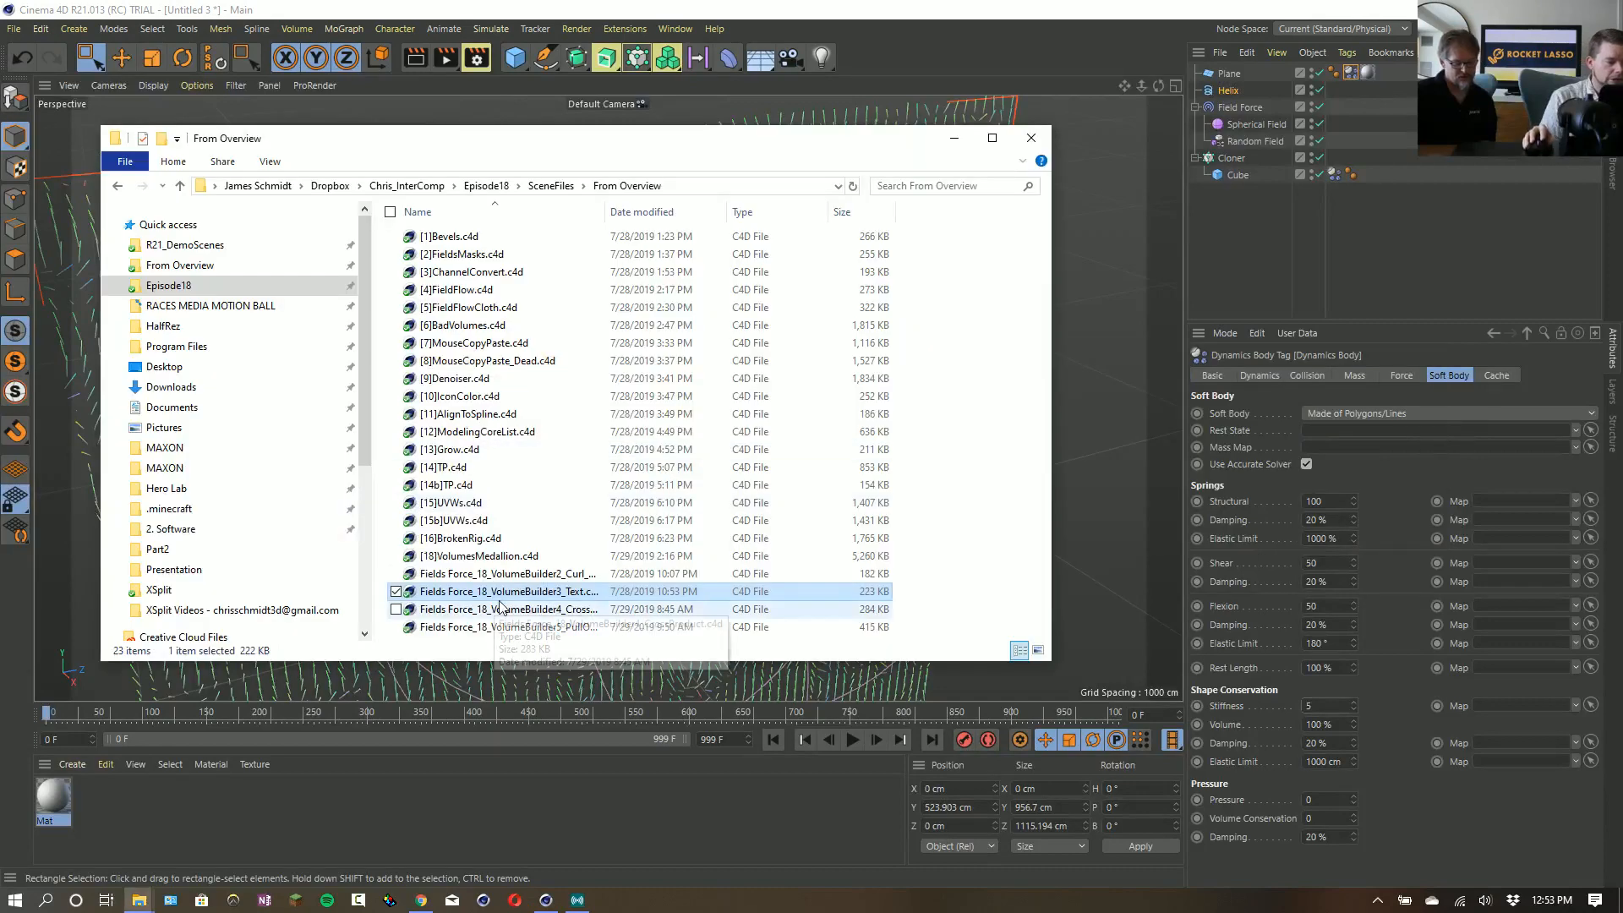
{"action": "left_click_drag", "start_coordinate": [507, 591], "coordinate": [854, 135]}
{"action": "left_click", "coordinate": [786, 511]}
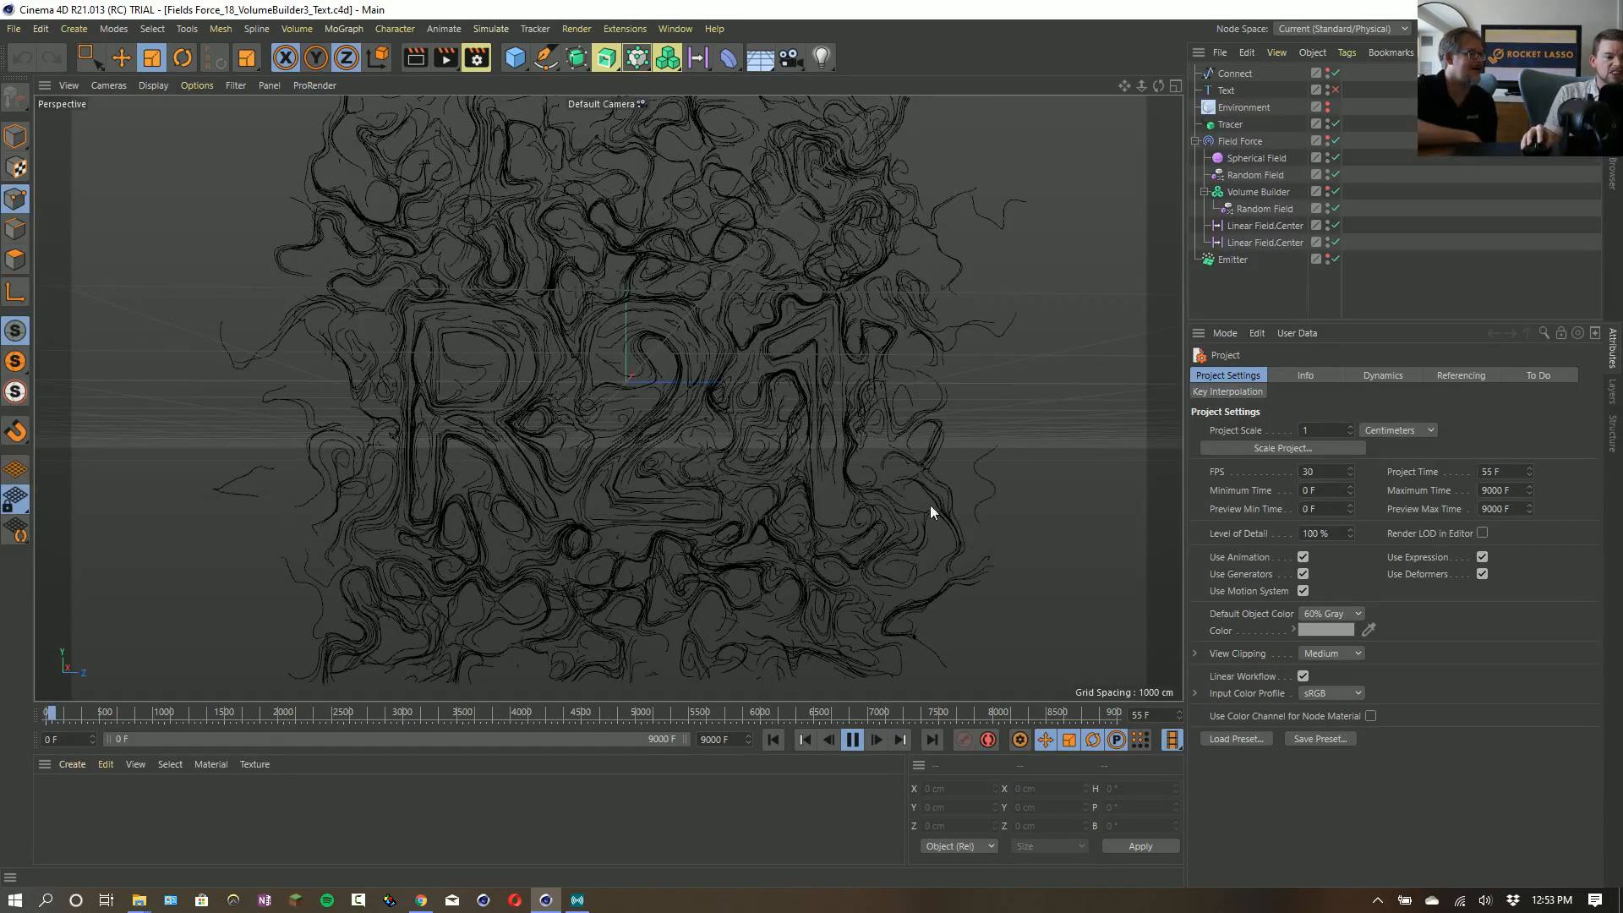
- Stop the playback of the R21 text scene and hide the grid in the viewport
{"action": "left_click", "coordinate": [853, 741]}
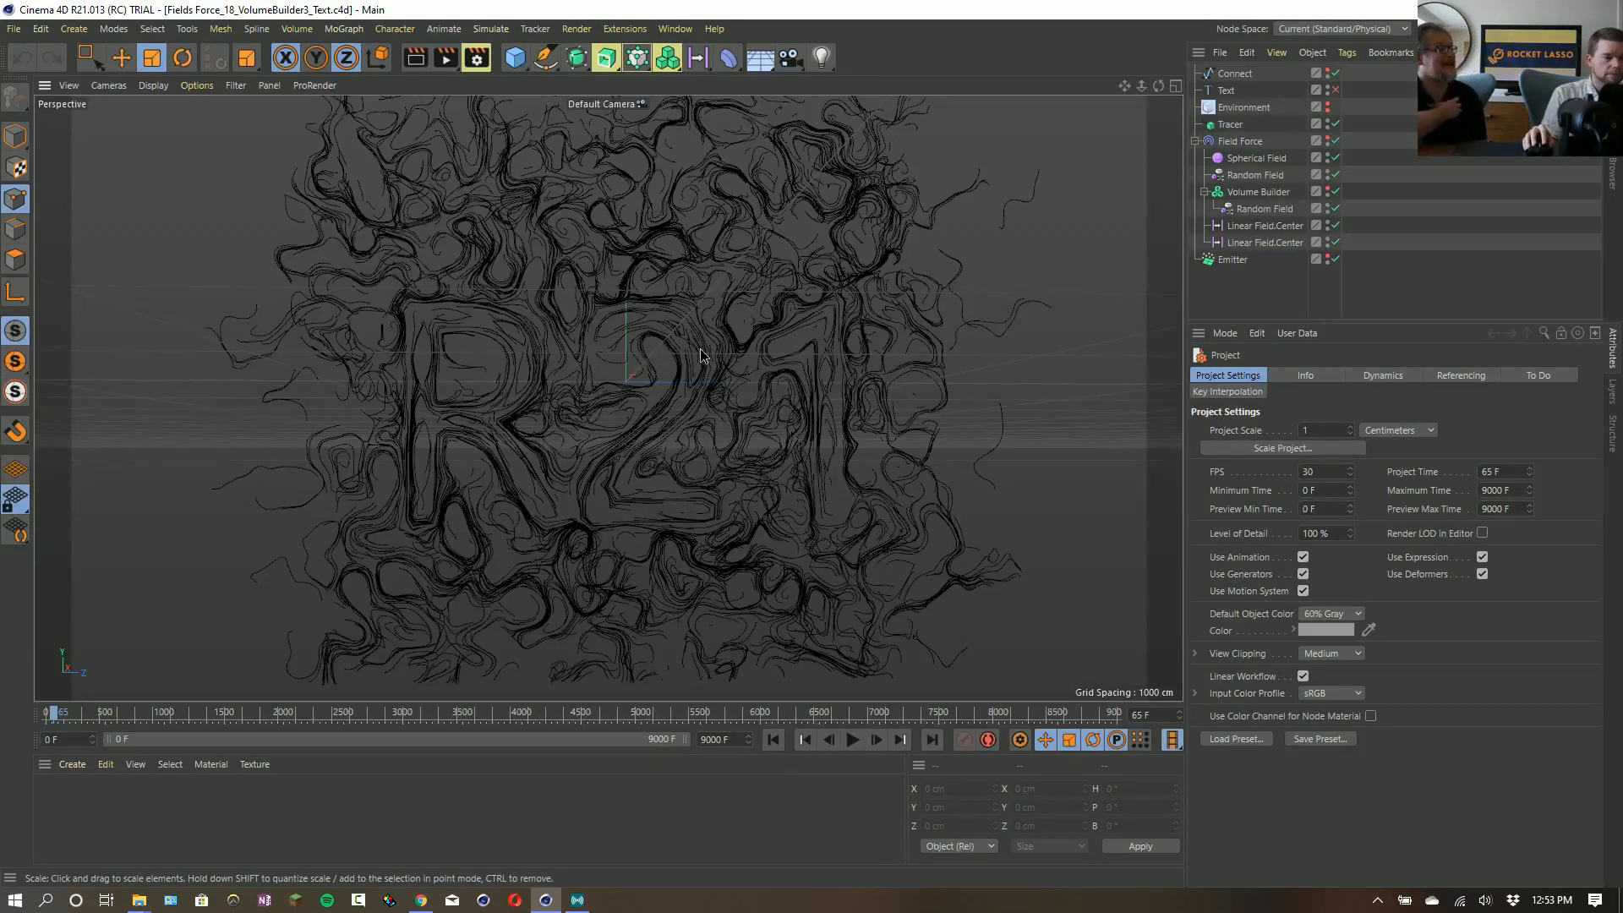
{"action": "left_click_drag", "start_coordinate": [701, 355], "coordinate": [666, 362], "text": "alt"}
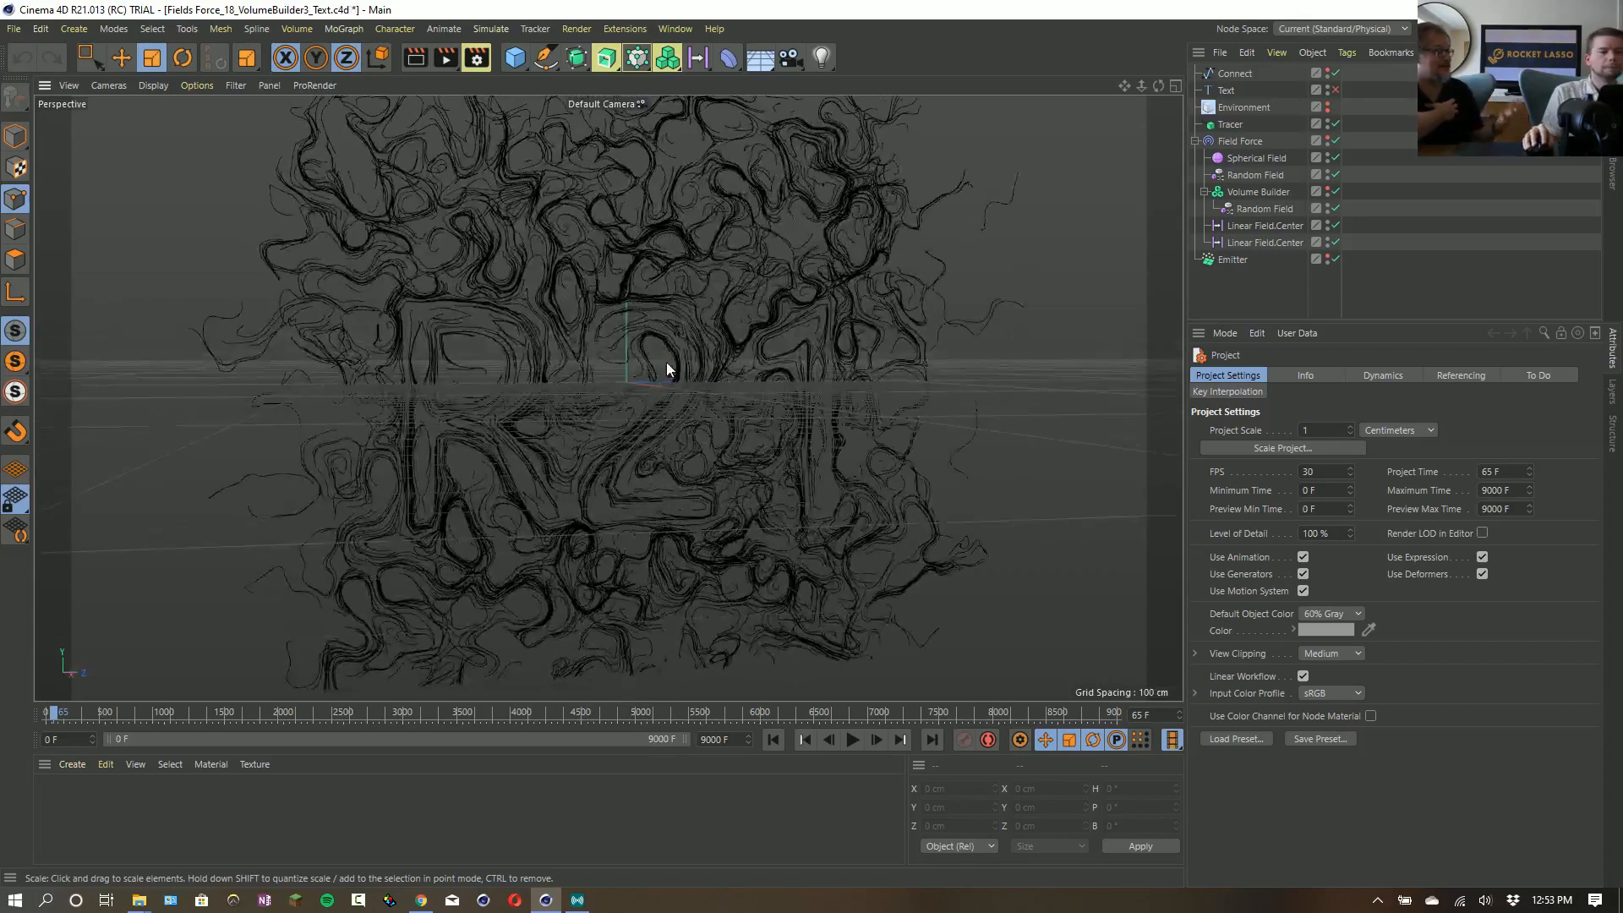
{"action": "left_click", "coordinate": [208, 84]}
{"action": "mouse_move", "coordinate": [240, 87]}
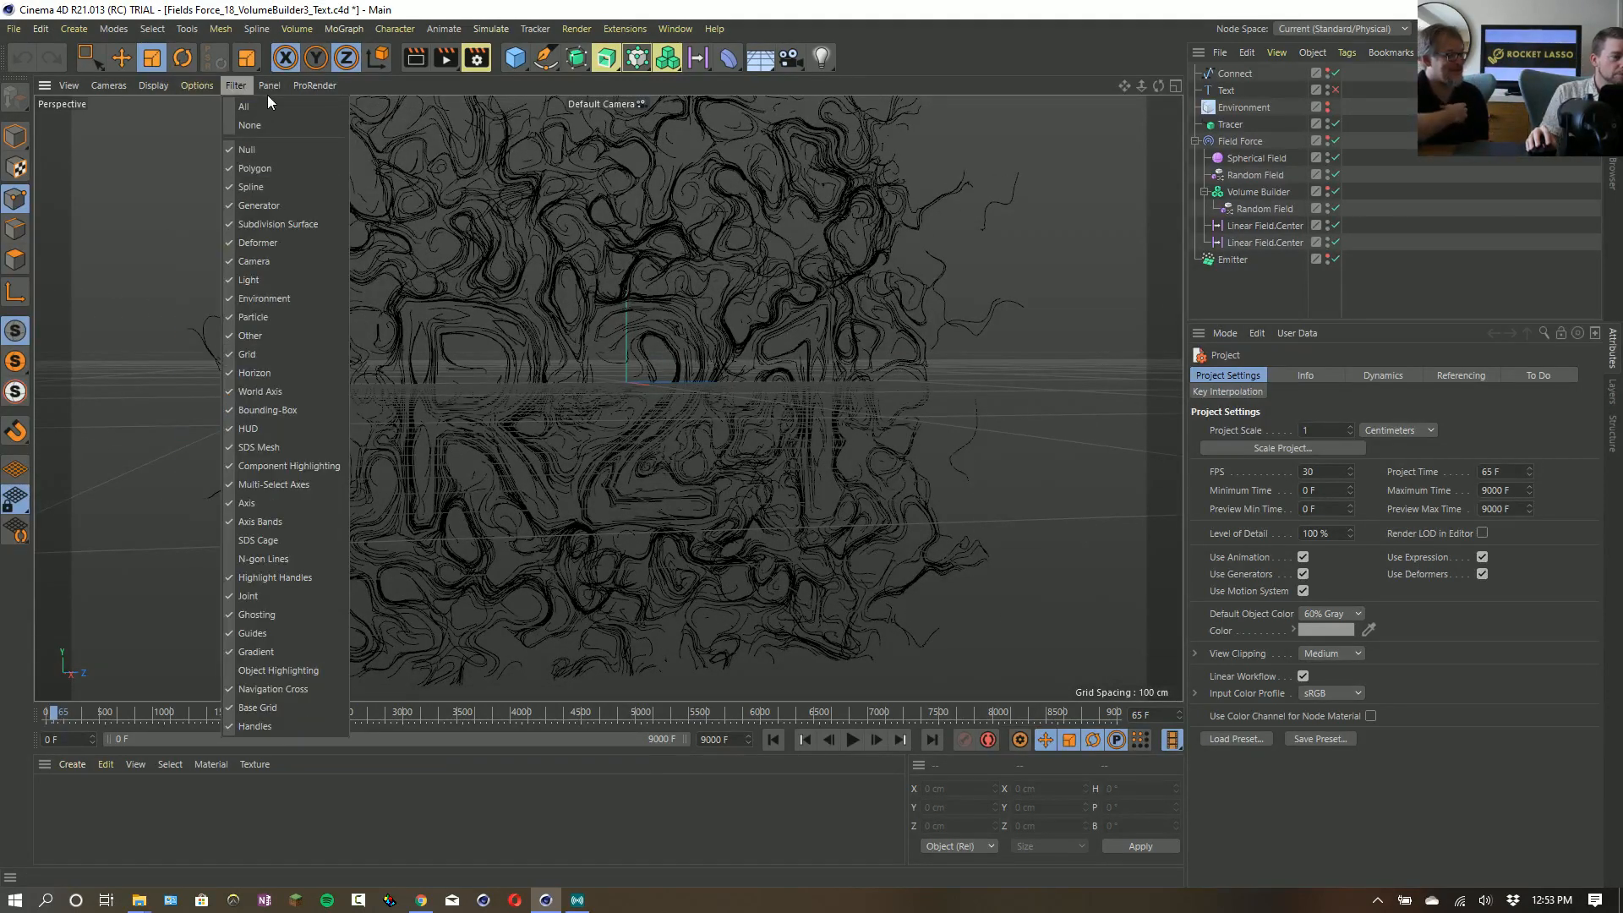
{"action": "mouse_move", "coordinate": [182, 86]}
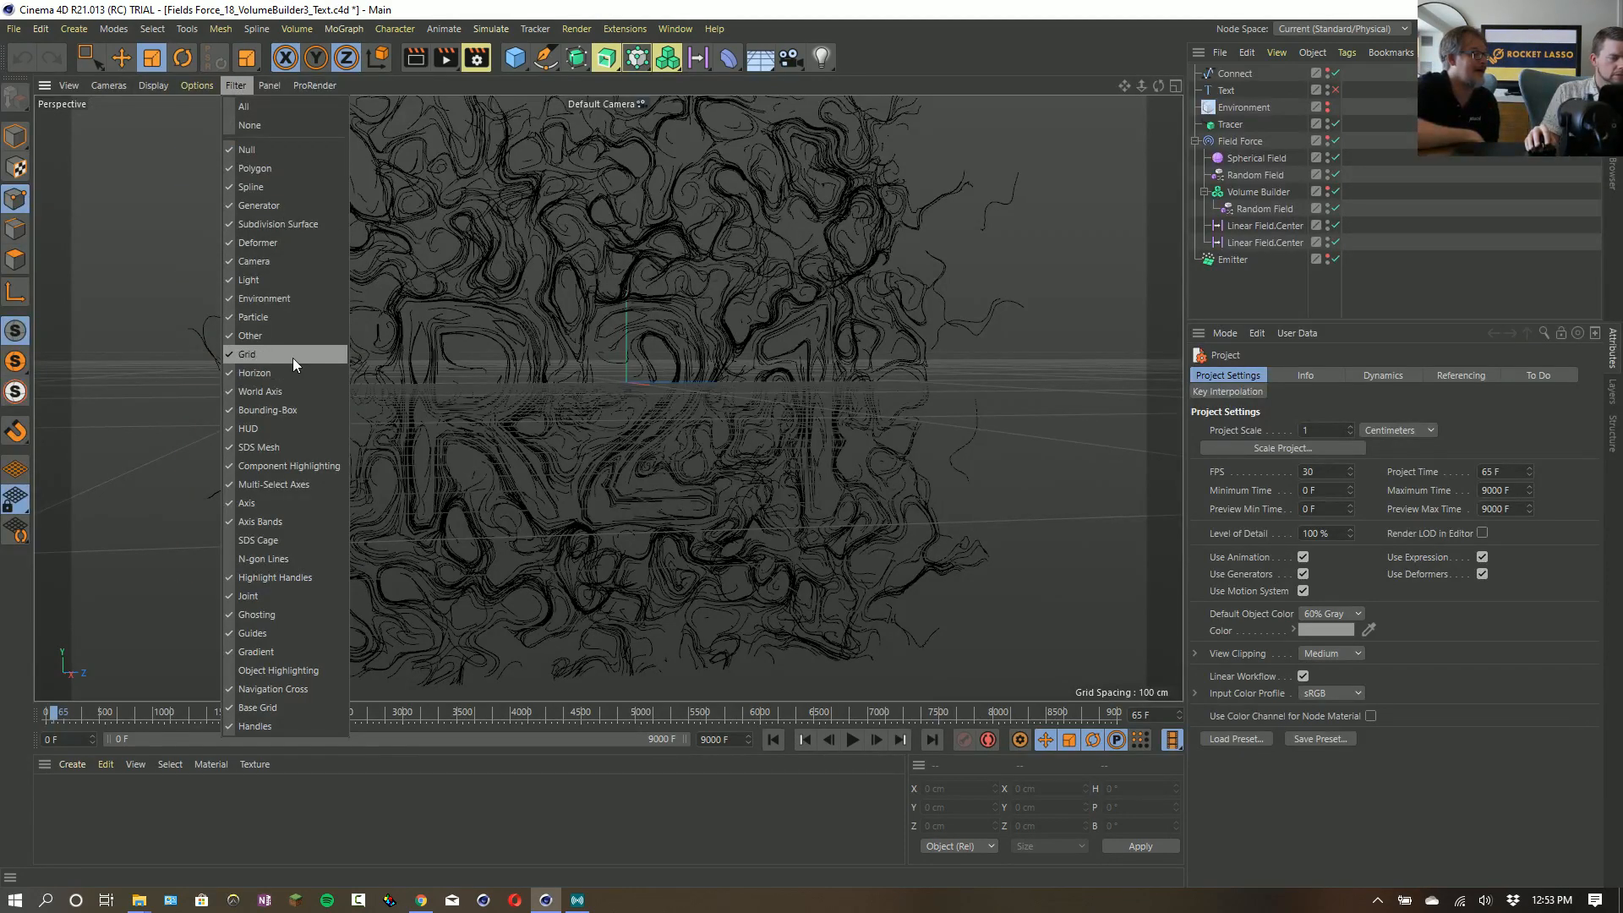
{"action": "left_click", "coordinate": [293, 356]}
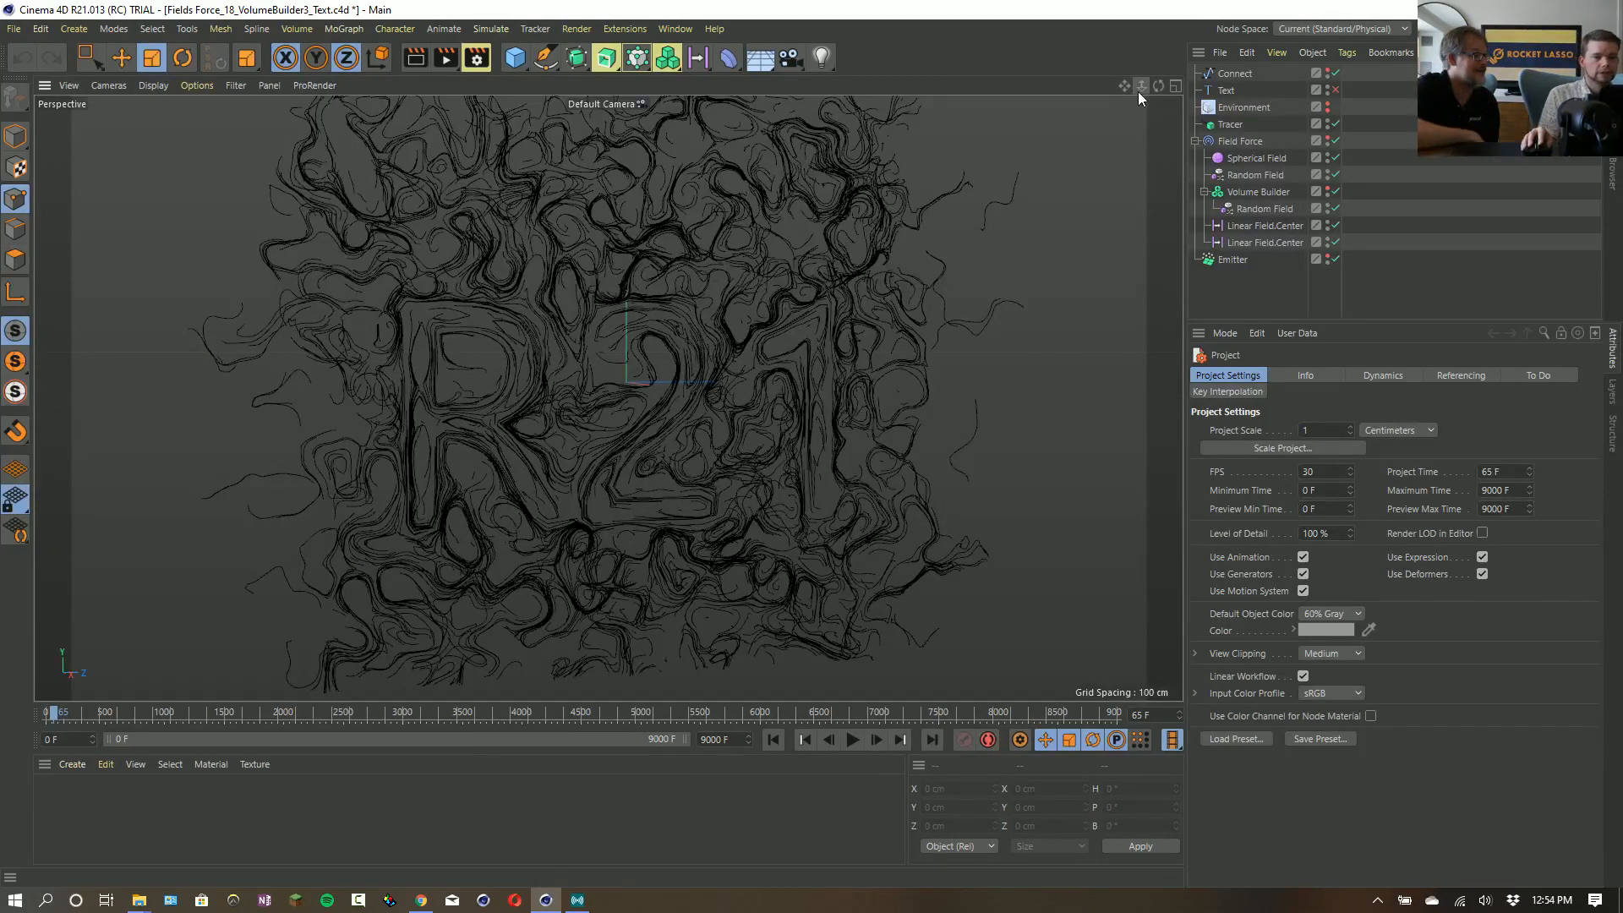
- Create a new empty project and add a particle Emitter to it
{"action": "key", "text": "alt+Tab"}
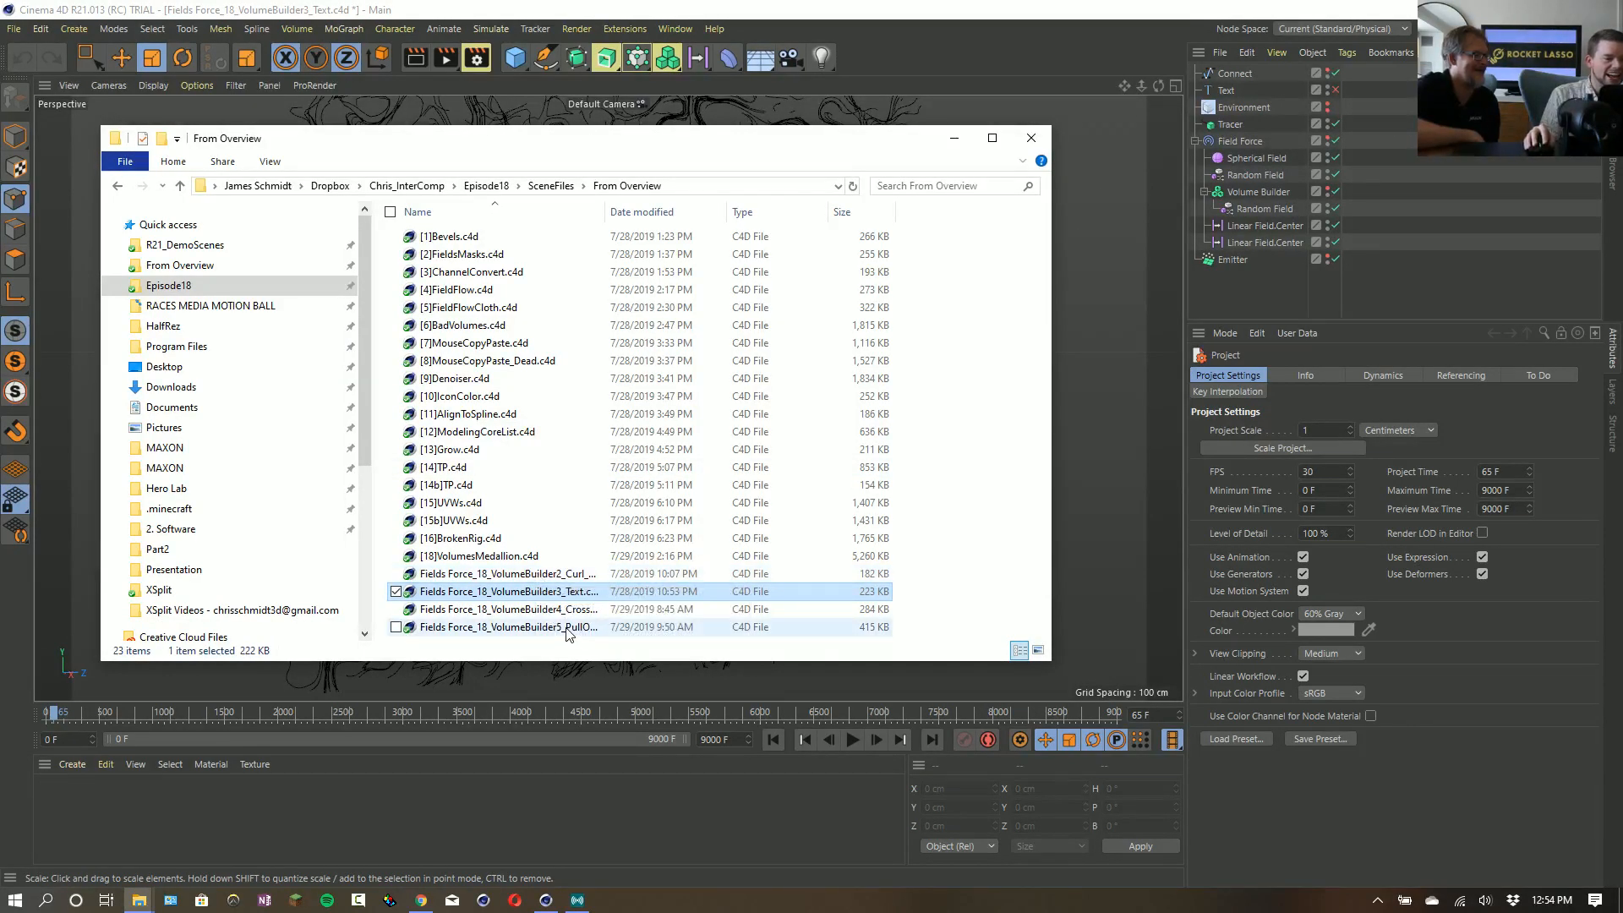
{"action": "left_click", "coordinate": [957, 34]}
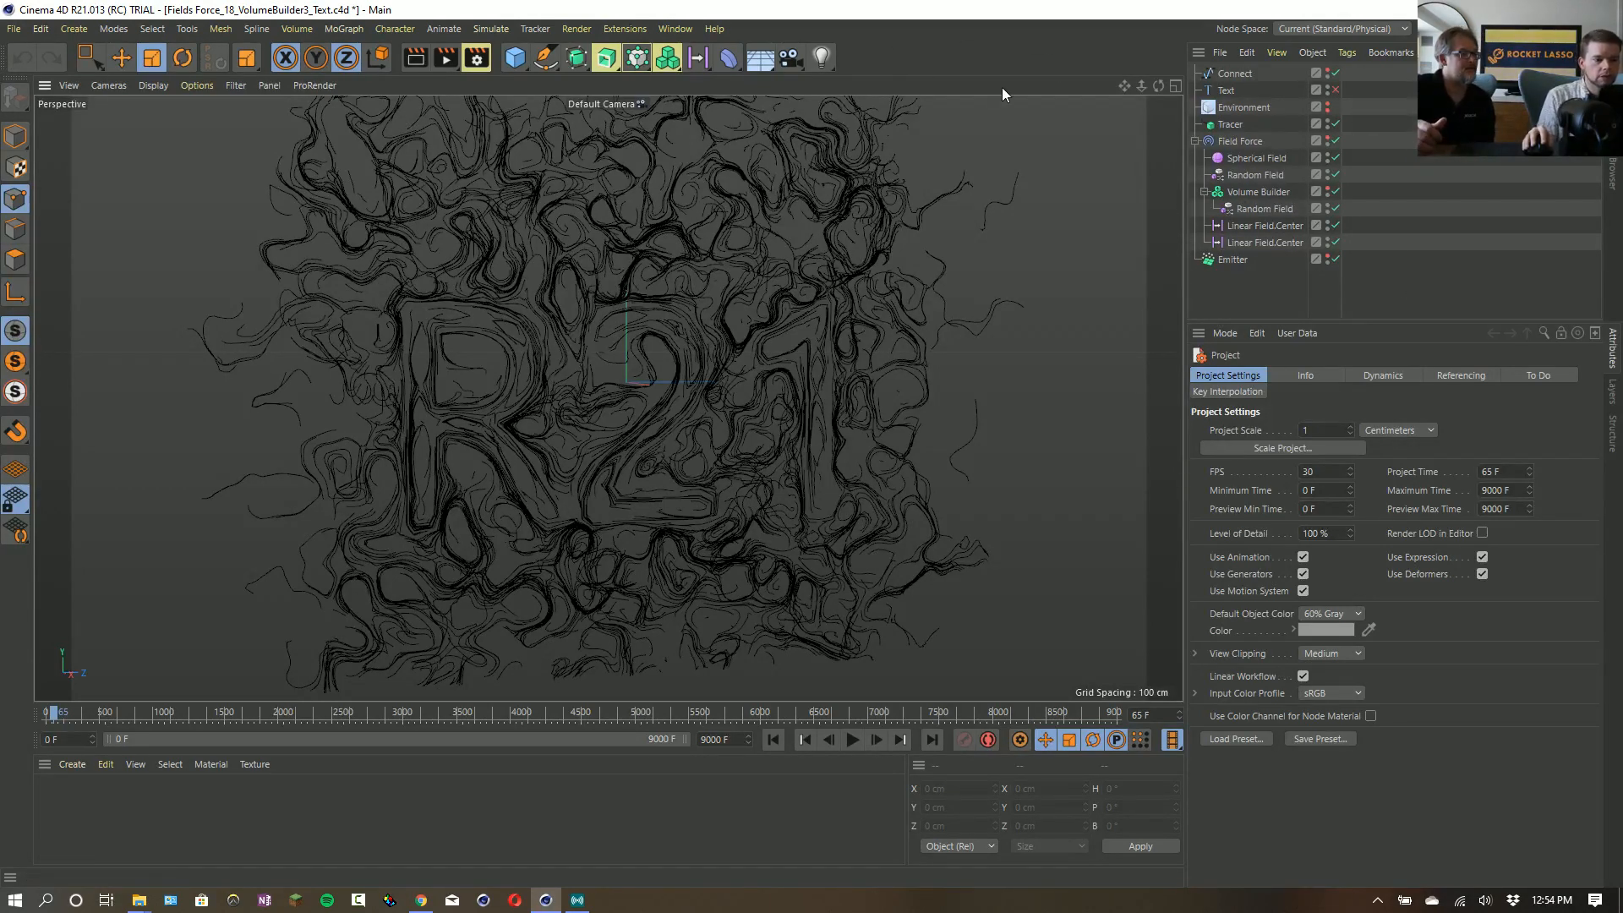
{"action": "key", "text": "ctrl+n"}
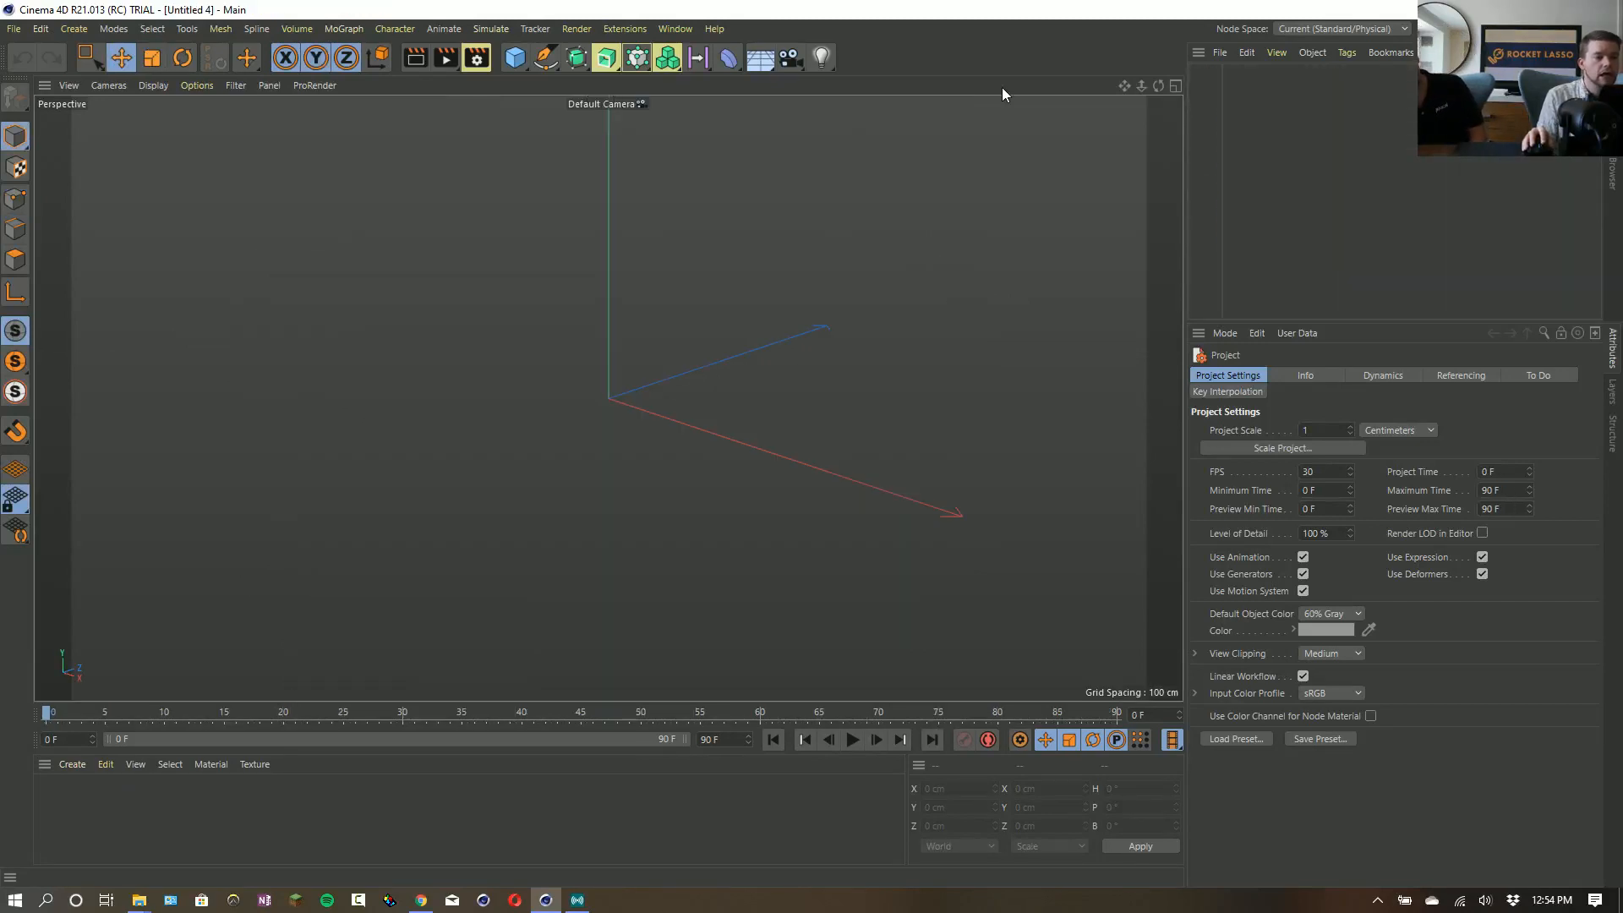
{"action": "left_click_drag", "start_coordinate": [508, 61], "coordinate": [539, 3]}
{"action": "left_click", "coordinate": [450, 30]}
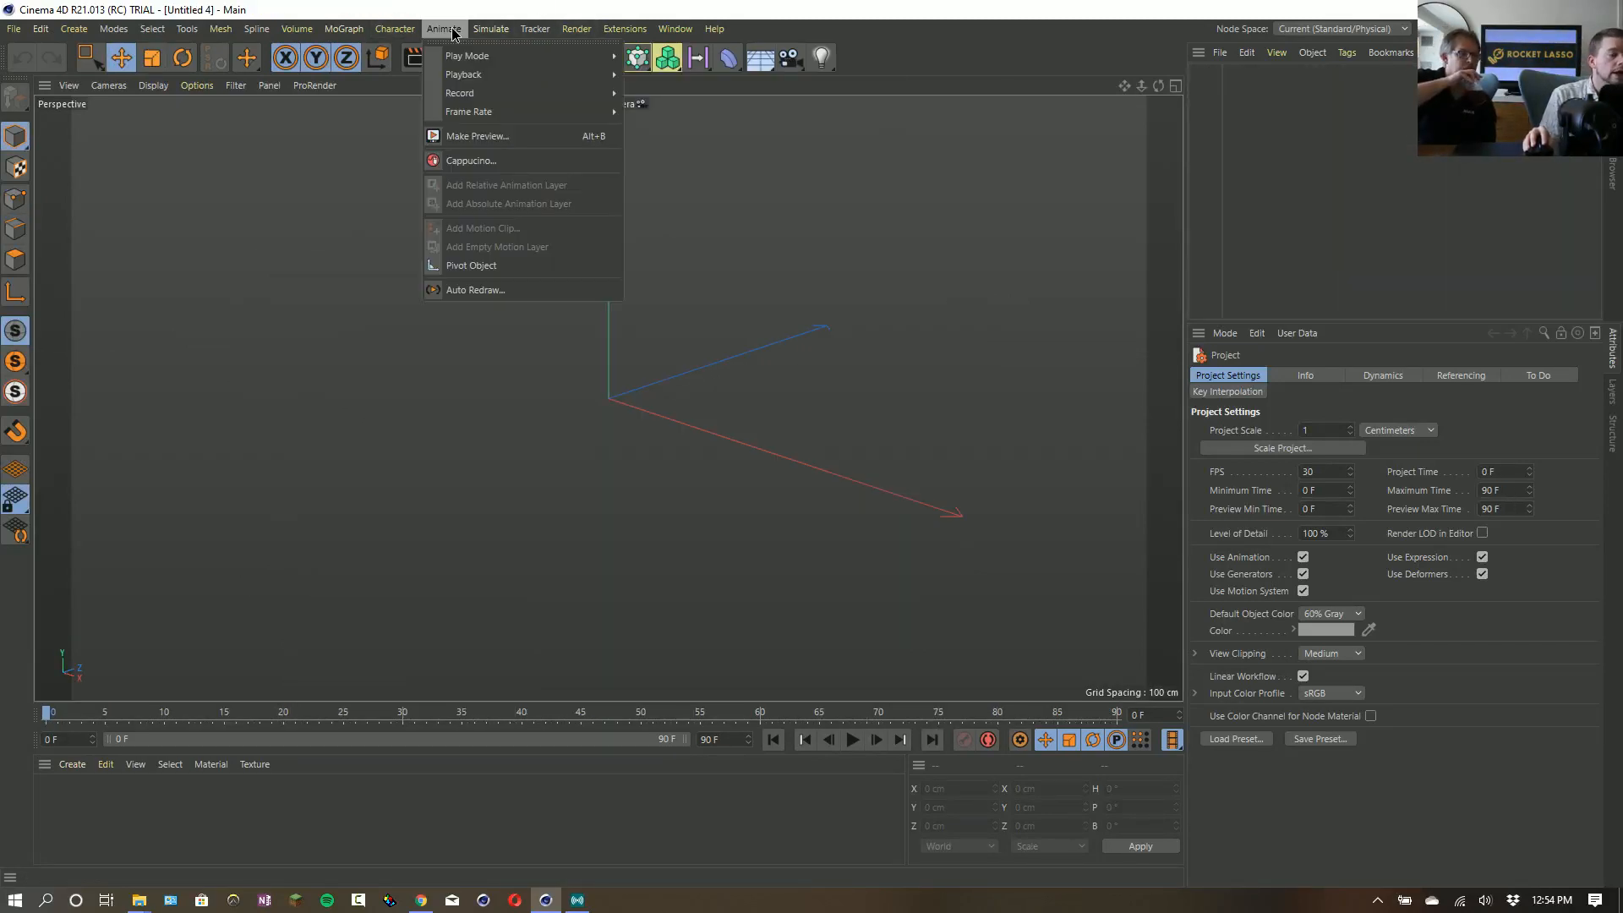
{"action": "mouse_move", "coordinate": [490, 29]}
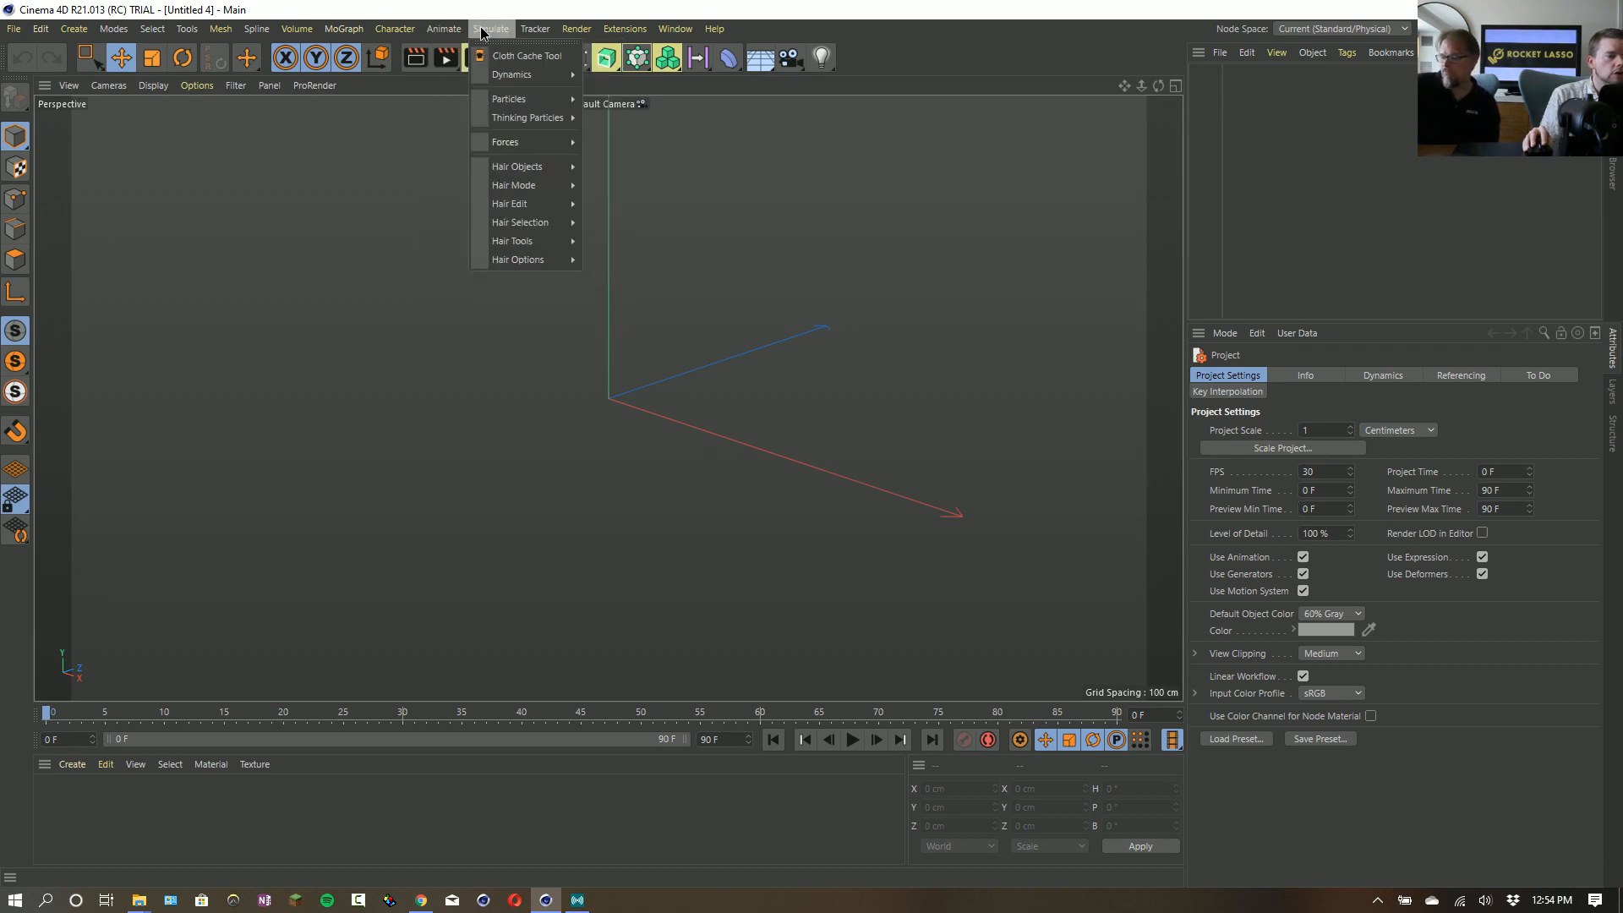
{"action": "mouse_move", "coordinate": [541, 99]}
{"action": "left_click", "coordinate": [617, 104]}
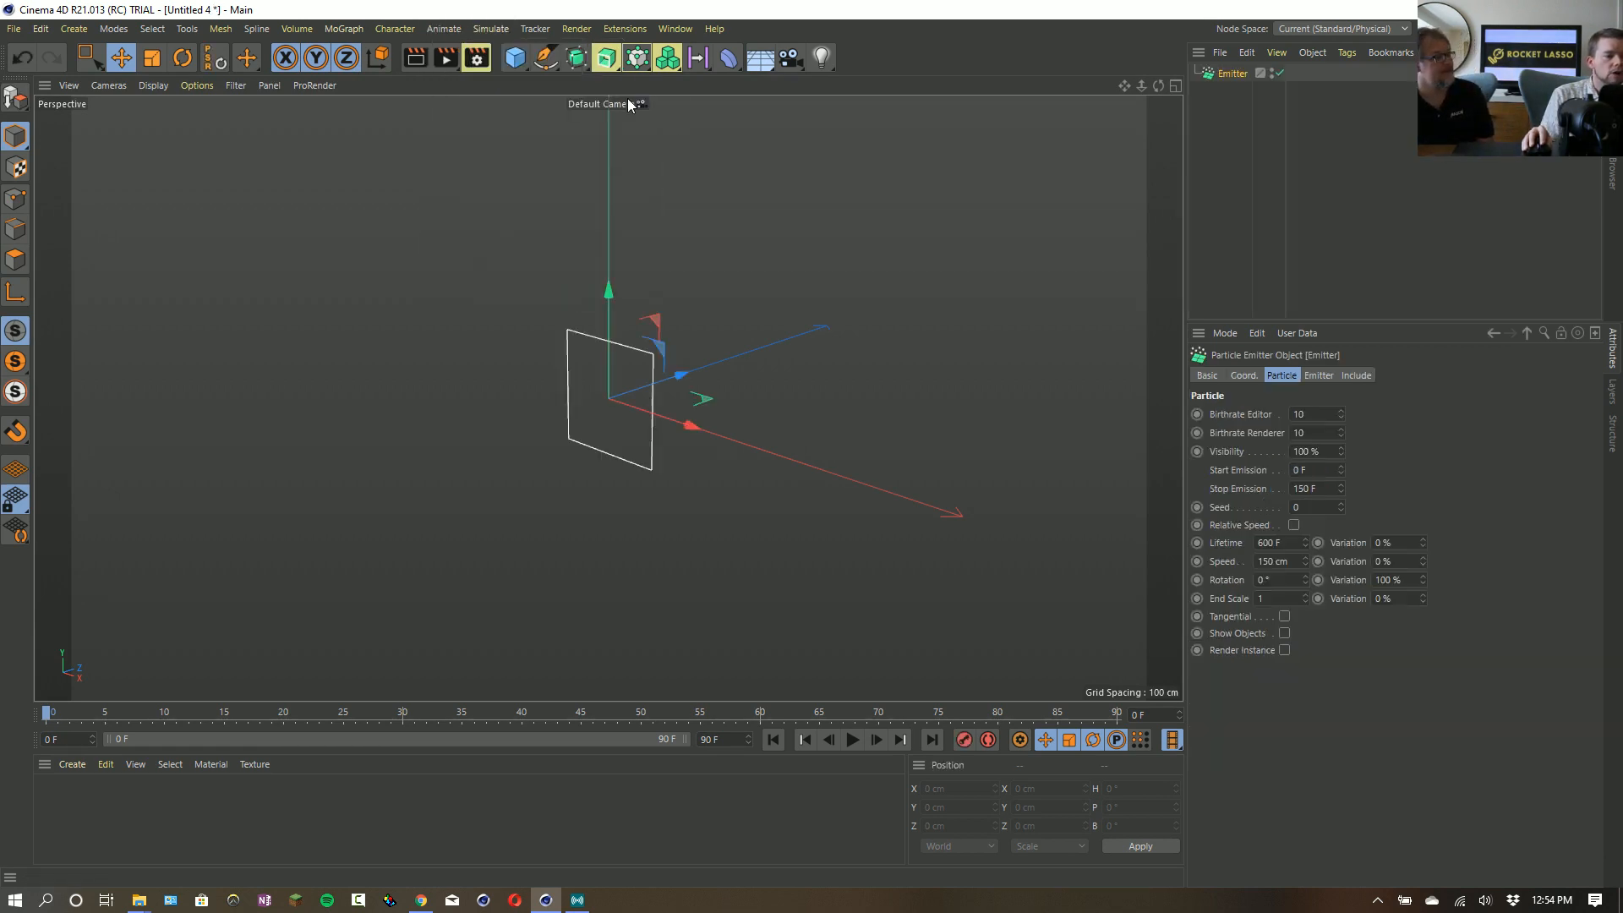
- Rotate the Emitter to a pitch of 90° so it emits upward and scale it up to about 312 cm
{"action": "key", "text": "r"}
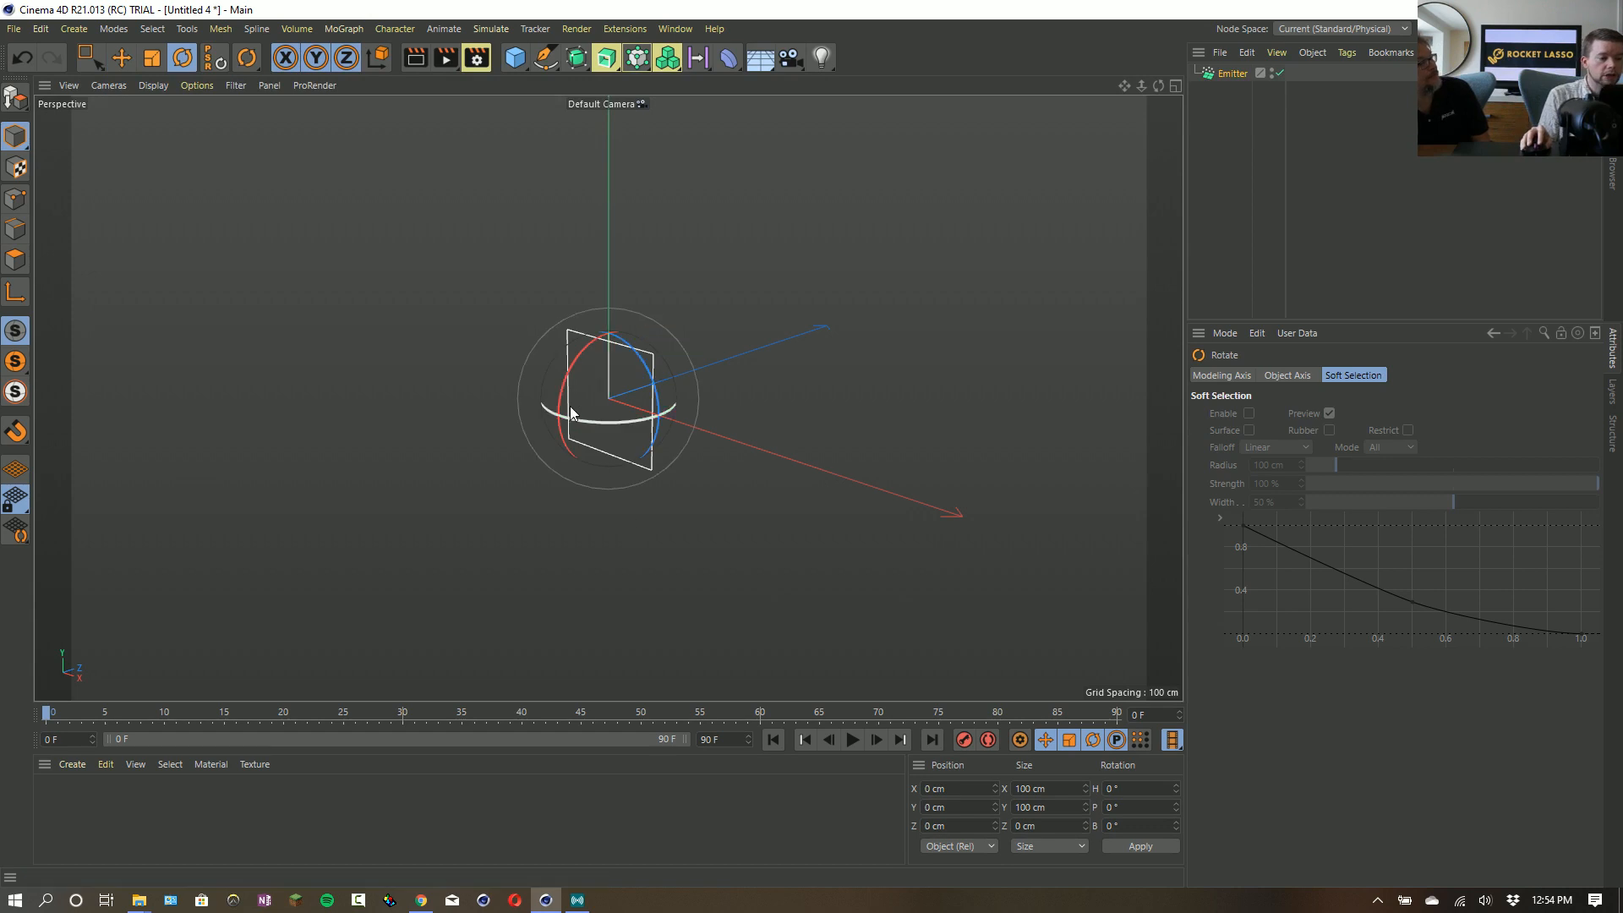
{"action": "left_click_drag", "start_coordinate": [570, 372], "coordinate": [564, 485]}
{"action": "key", "text": "t"}
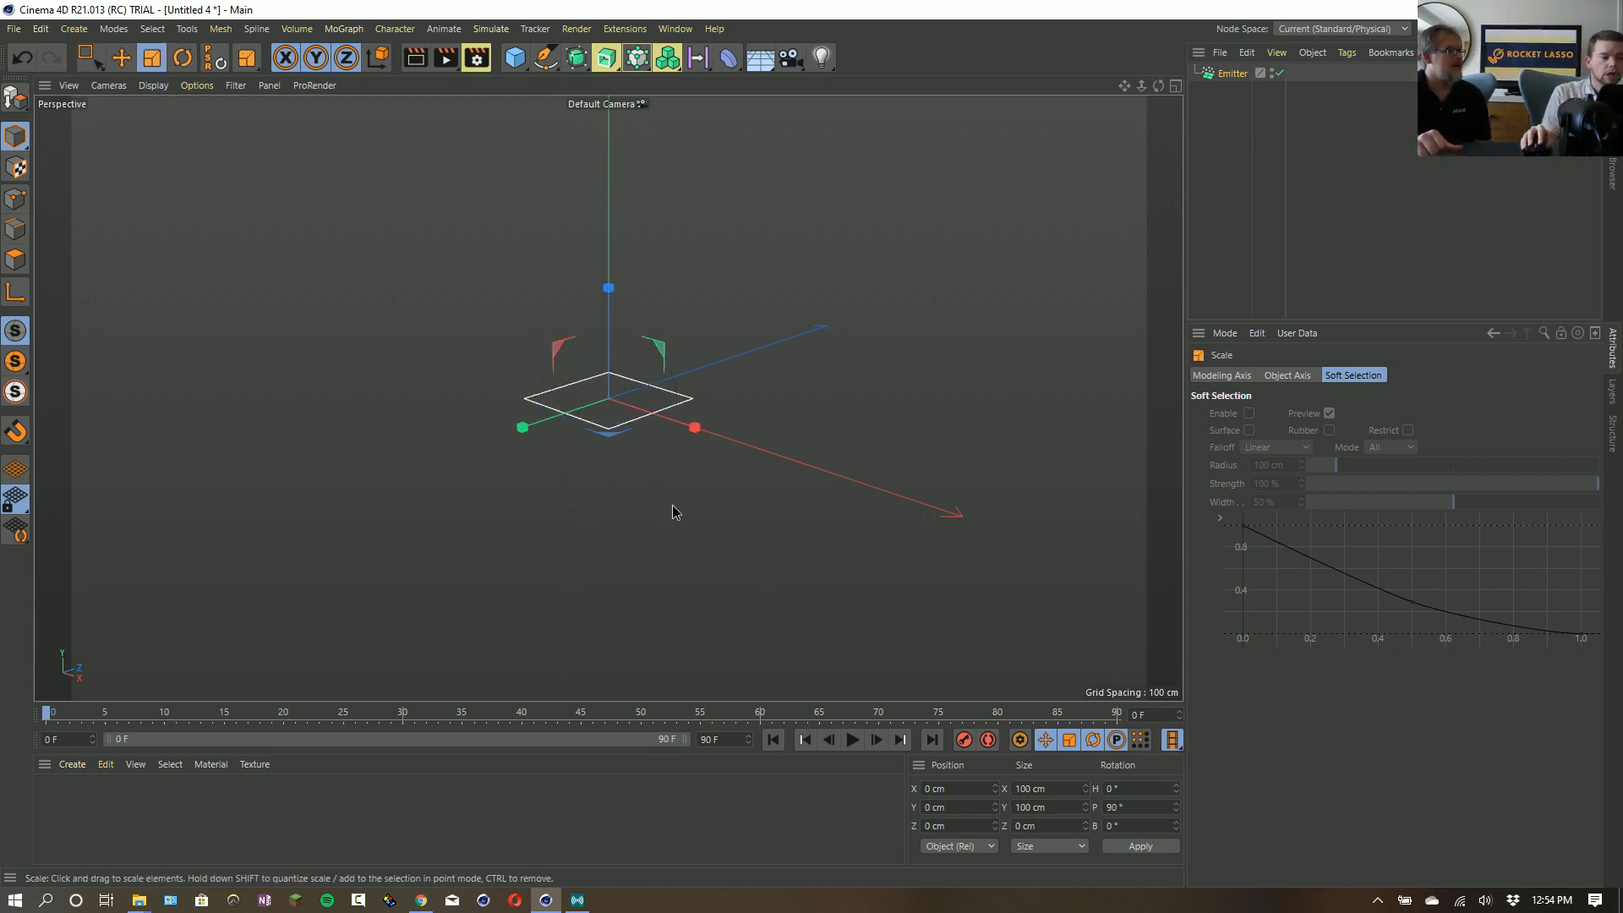
{"action": "left_click_drag", "start_coordinate": [672, 508], "coordinate": [845, 490]}
- Set the Emitter's X-Size to 0 cm so that it emits from a line
{"action": "left_click", "coordinate": [1232, 74]}
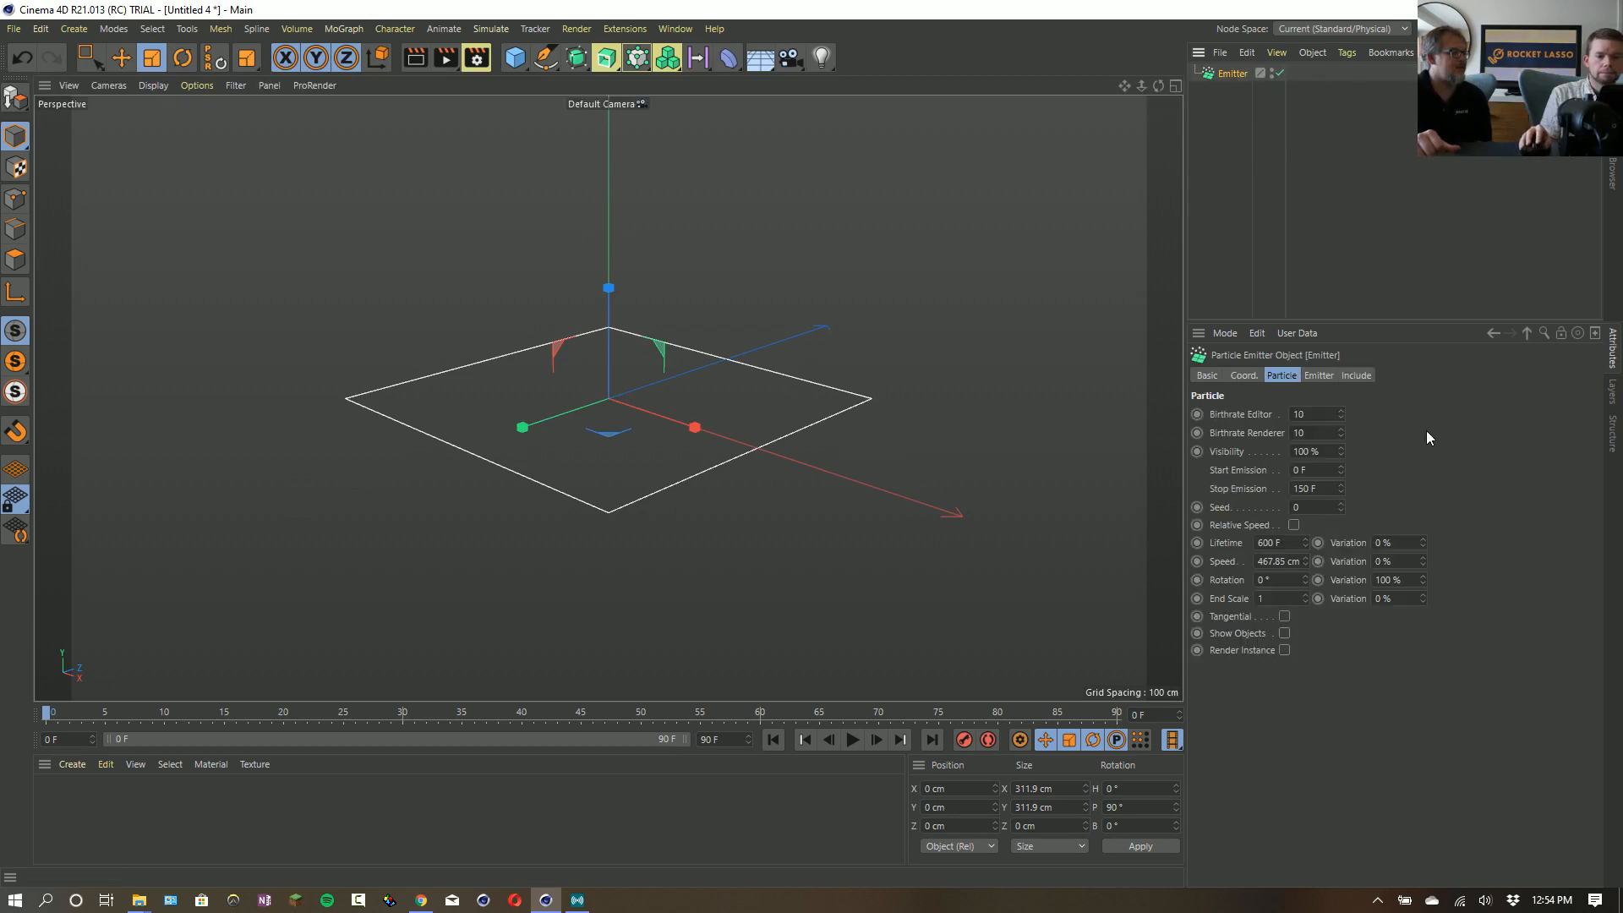
{"action": "left_click", "coordinate": [1320, 376]}
{"action": "left_click_drag", "start_coordinate": [1336, 448], "coordinate": [1336, 463]}
{"action": "key", "text": "ctrl+z"}
{"action": "double_click", "coordinate": [1316, 430]}
{"action": "type", "text": "1"}
{"action": "key", "text": "Return"}
{"action": "double_click", "coordinate": [1316, 430]}
{"action": "type", "text": "0"}
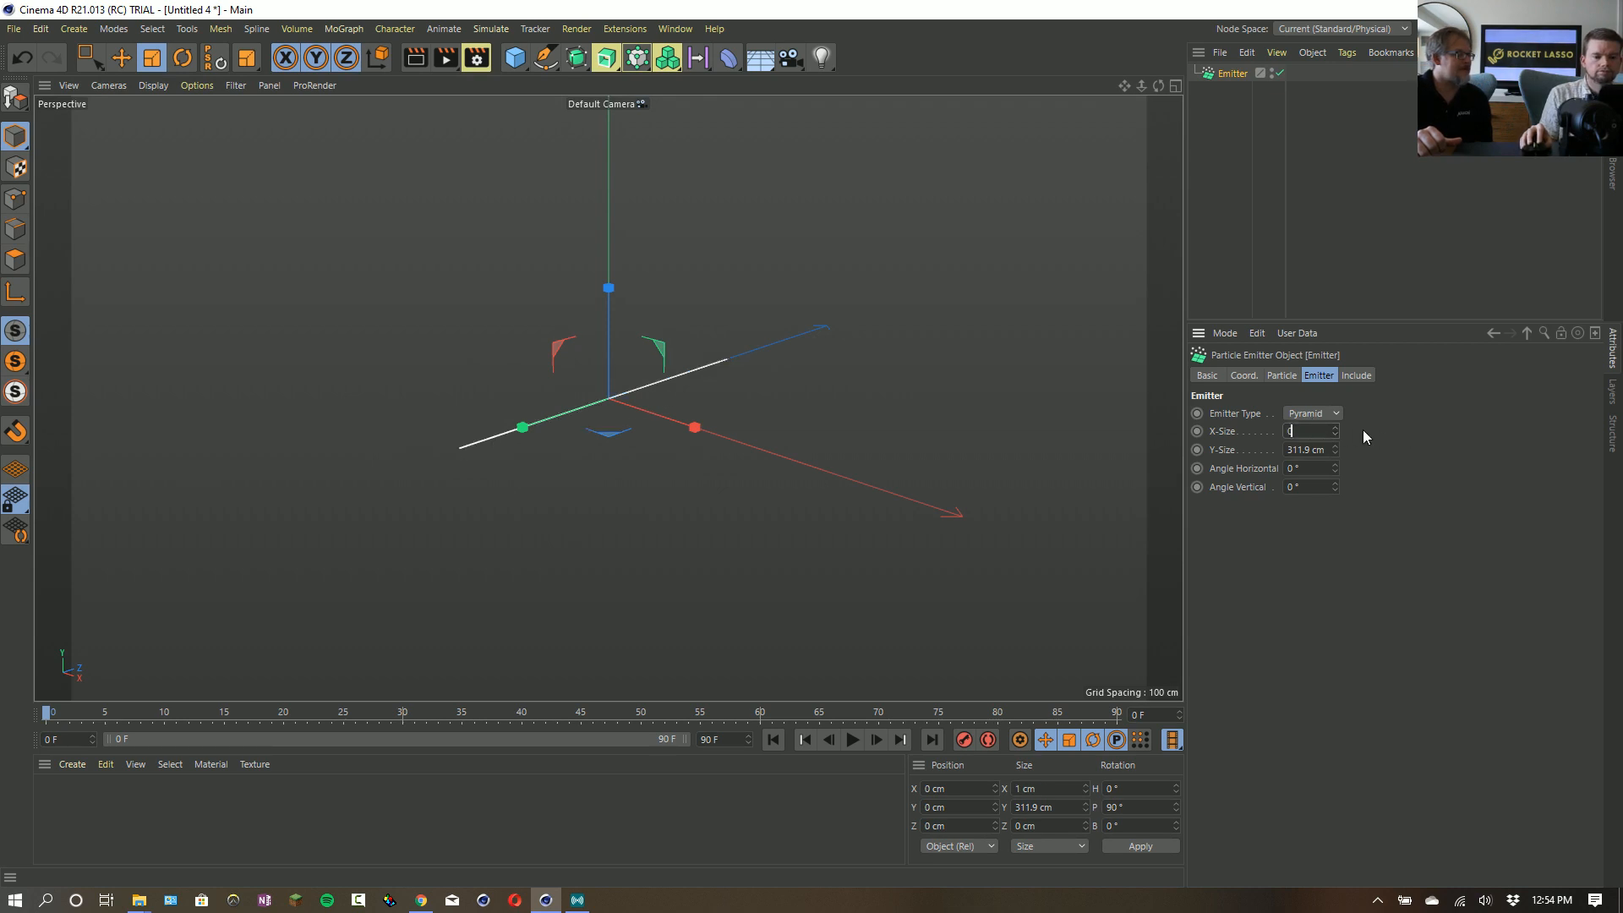
{"action": "key", "text": "Return"}
- Set the Emitter's editor and renderer birthrates to 100
{"action": "left_click", "coordinate": [1284, 377]}
{"action": "double_click", "coordinate": [1321, 415]}
{"action": "type", "text": "100"}
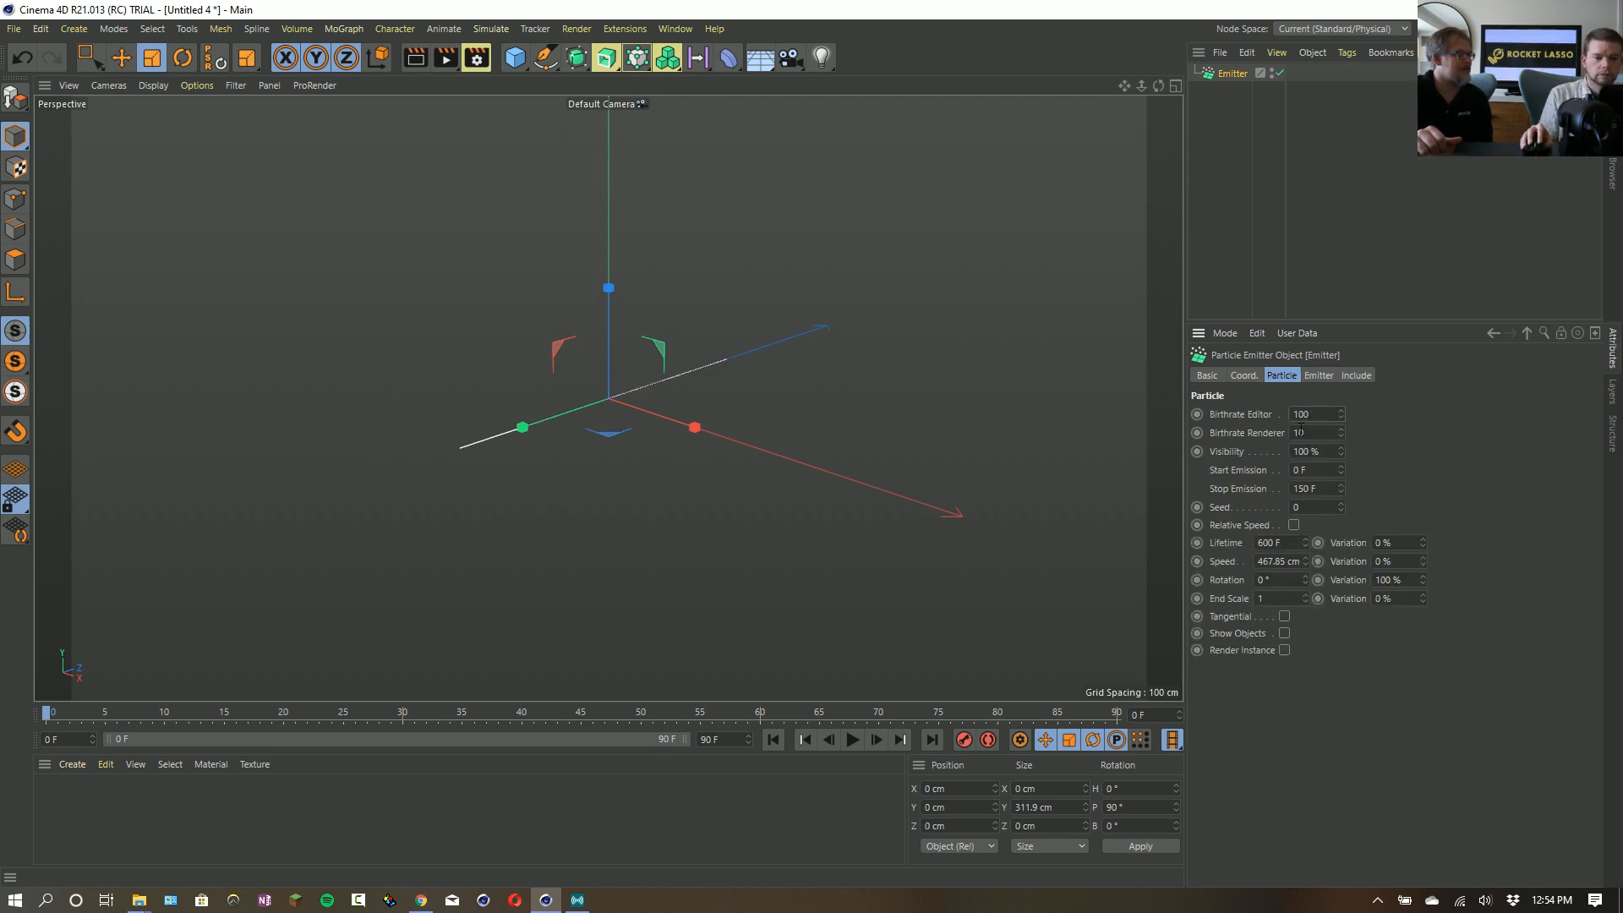
{"action": "key", "text": "Tab"}
{"action": "type", "text": "100"}
{"action": "key", "text": "Return"}
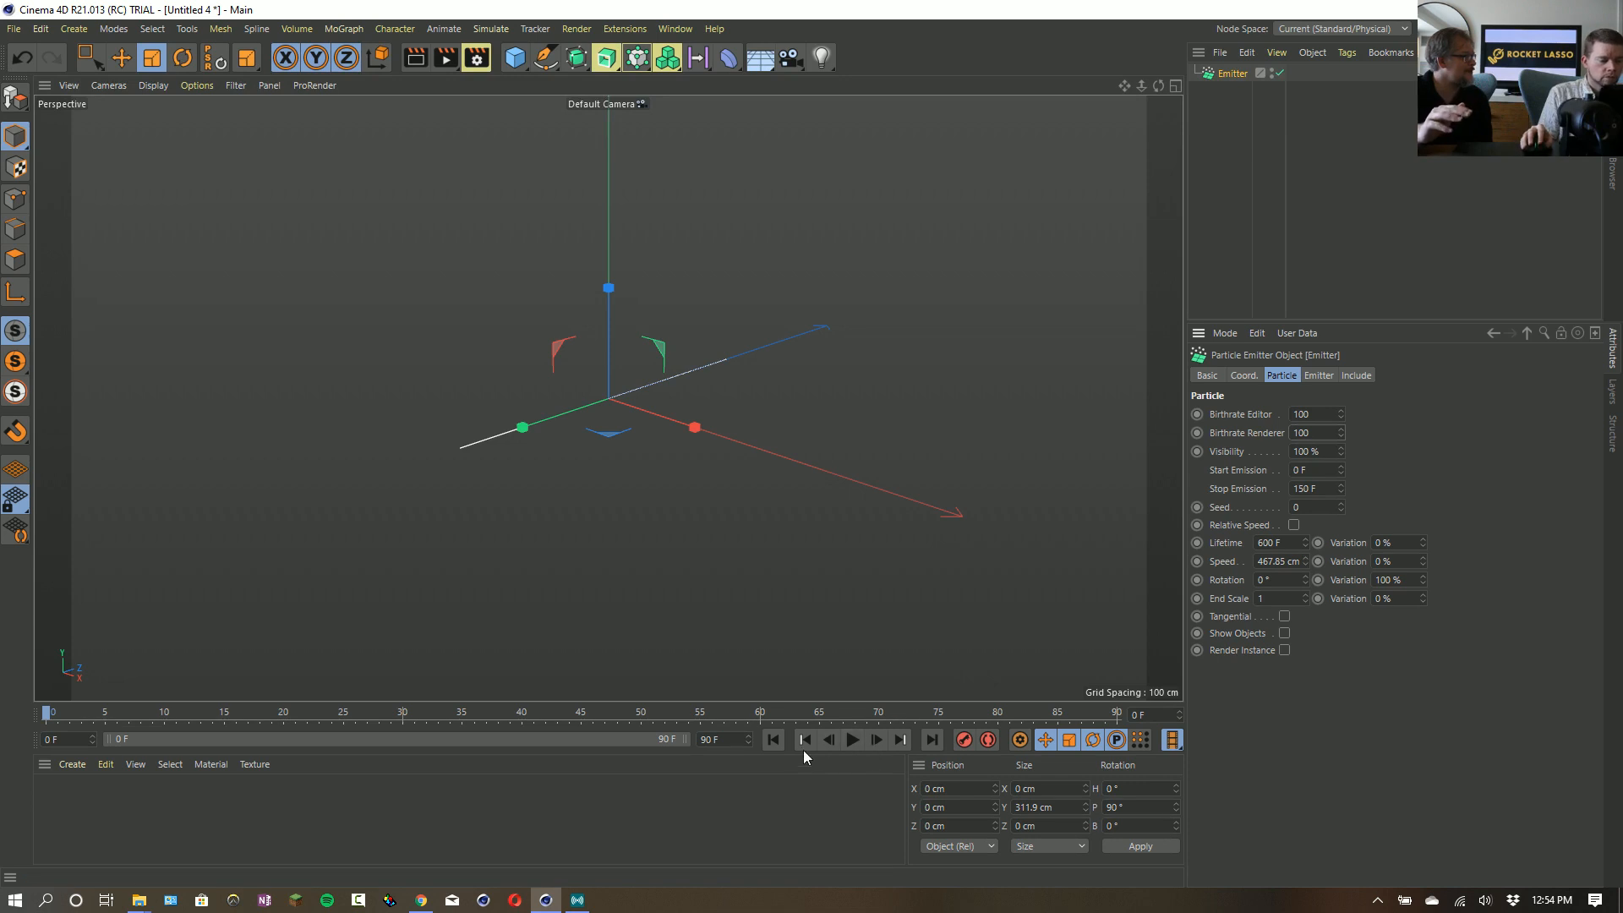
- Preview the particle emission from a wider view and return to the start of the animation
{"action": "left_click", "coordinate": [852, 741]}
{"action": "left_click", "coordinate": [852, 741]}
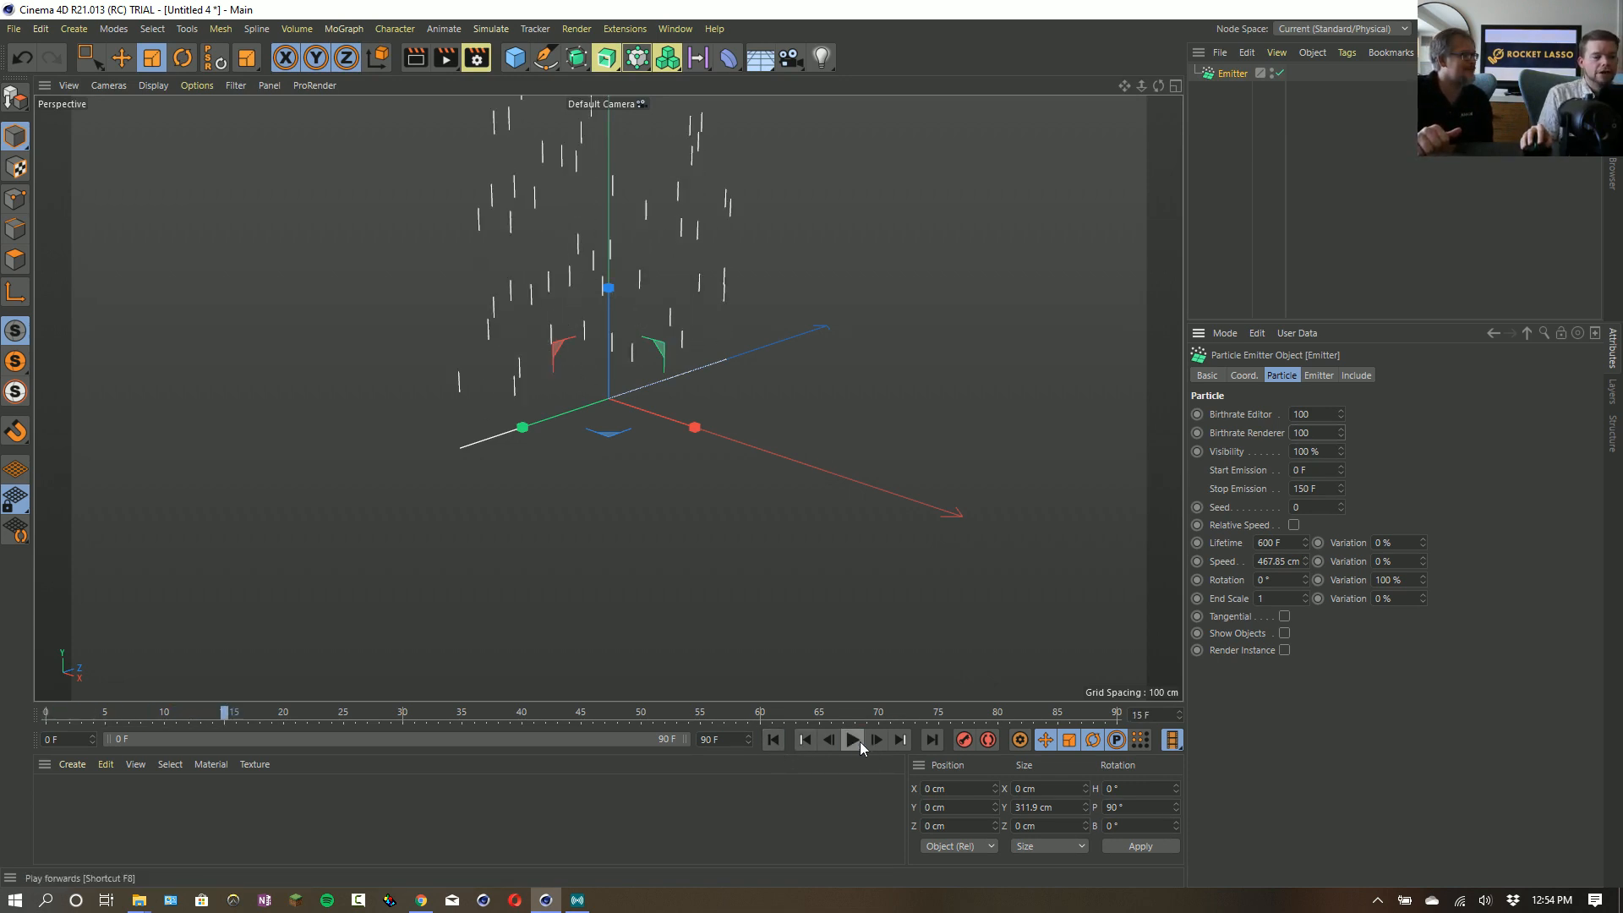
{"action": "left_click_drag", "start_coordinate": [1123, 85], "coordinate": [1133, 167]}
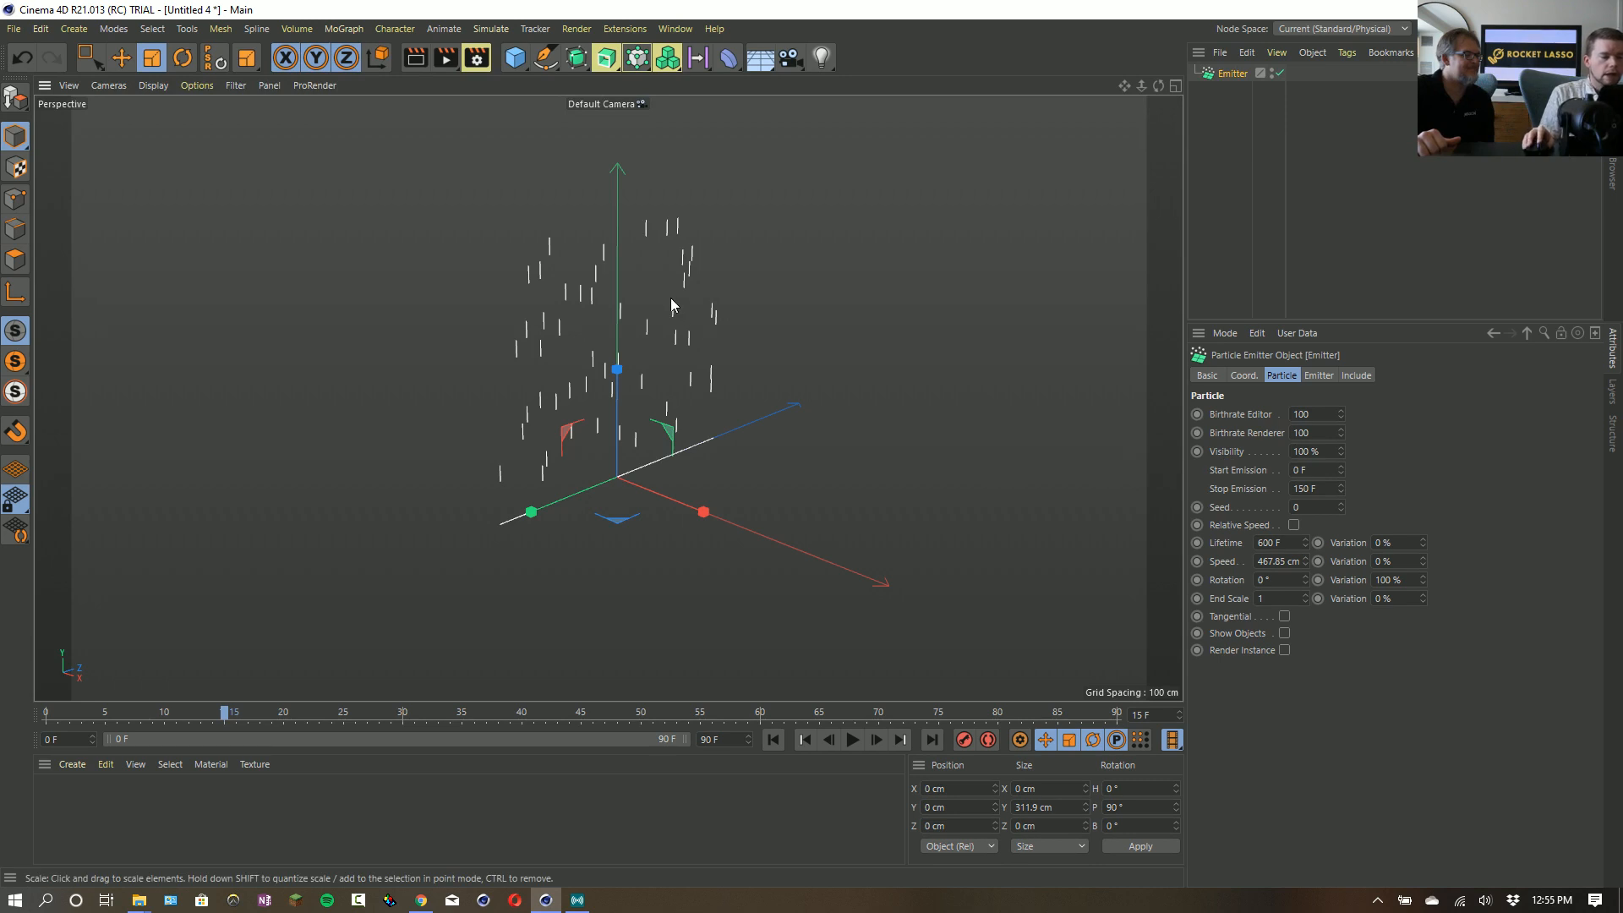
{"action": "middle_click_drag", "start_coordinate": [669, 301], "coordinate": [689, 495], "text": "alt"}
{"action": "right_click_drag", "start_coordinate": [715, 575], "coordinate": [673, 508], "text": "alt"}
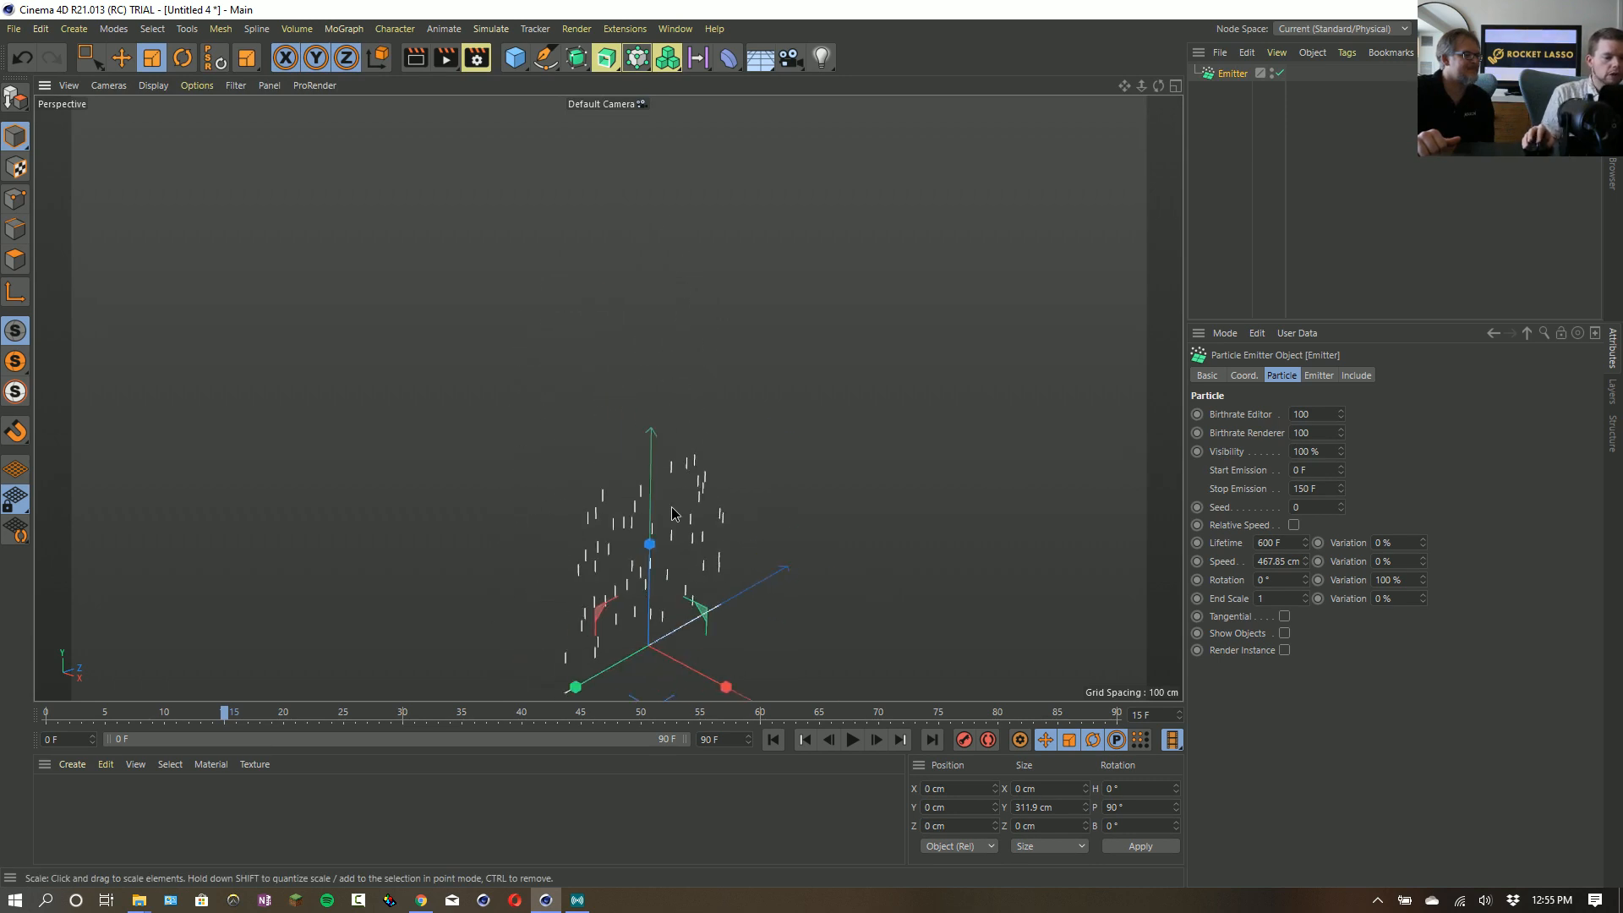
{"action": "left_click", "coordinate": [852, 739]}
{"action": "left_click", "coordinate": [774, 740]}
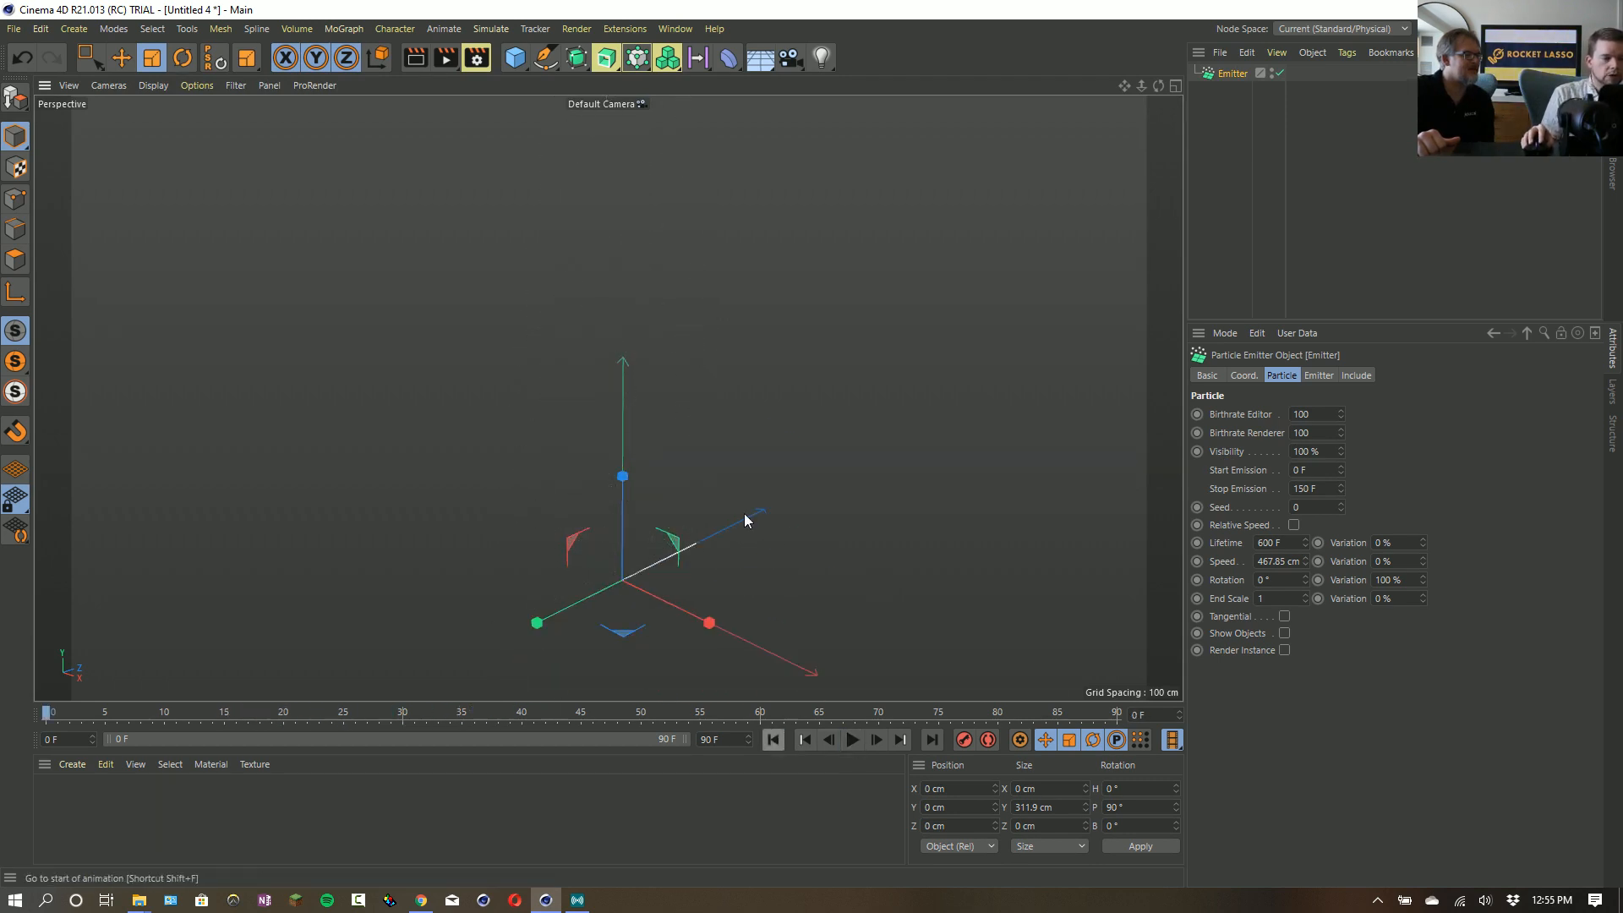
- Add a Volume Builder and set its Volume Type to Vector
{"action": "left_click_drag", "start_coordinate": [668, 68], "coordinate": [744, 81]}
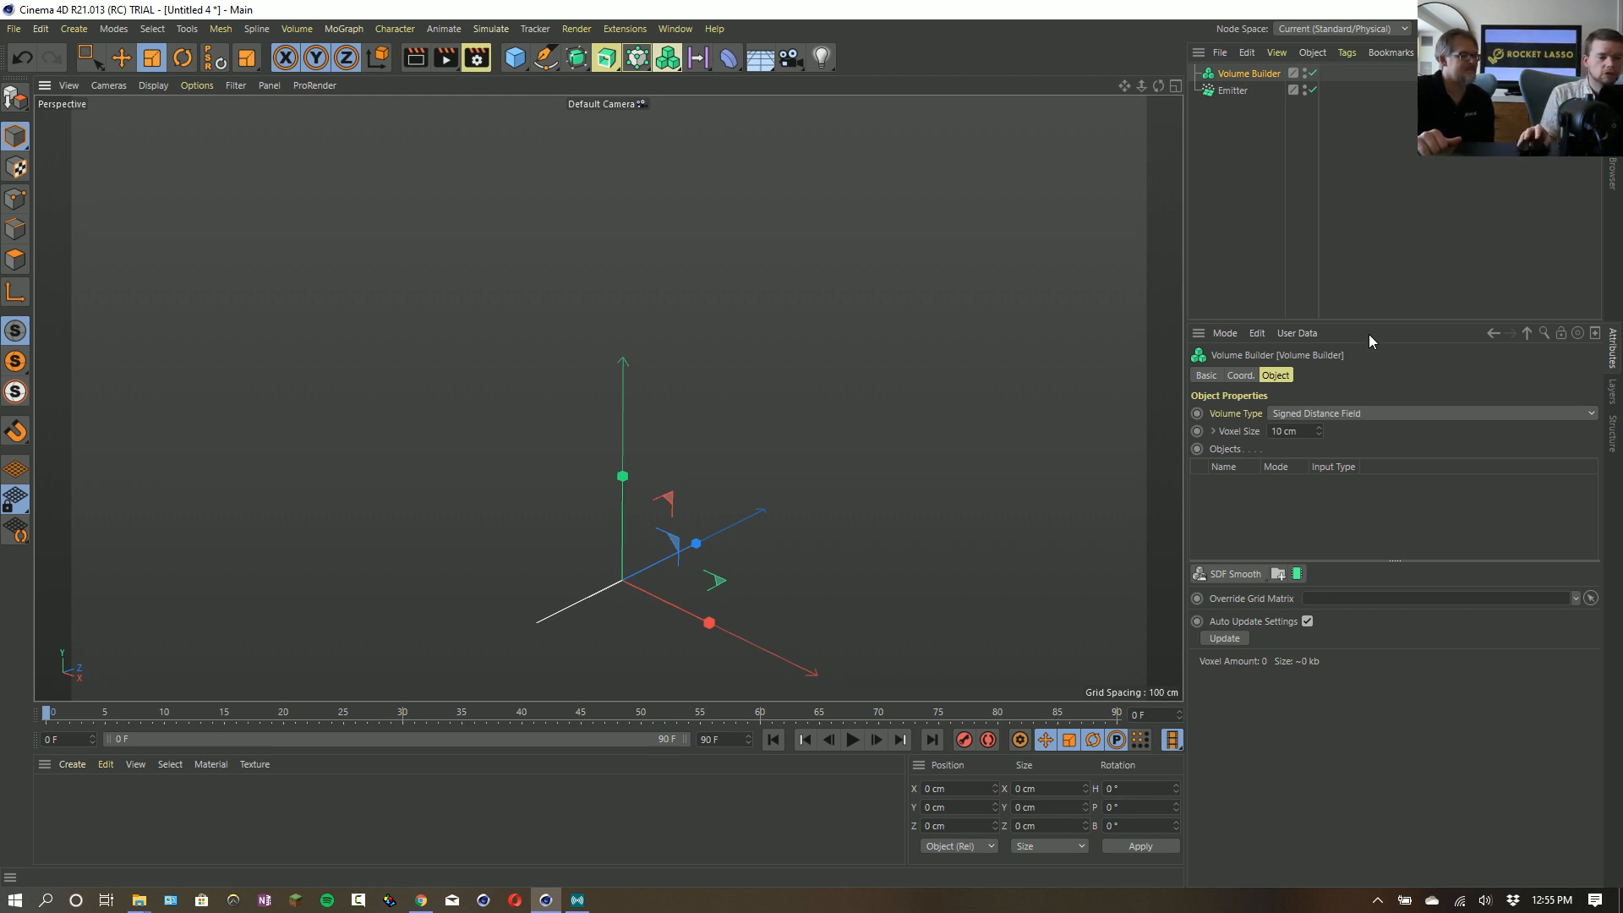
{"action": "left_click", "coordinate": [1325, 413]}
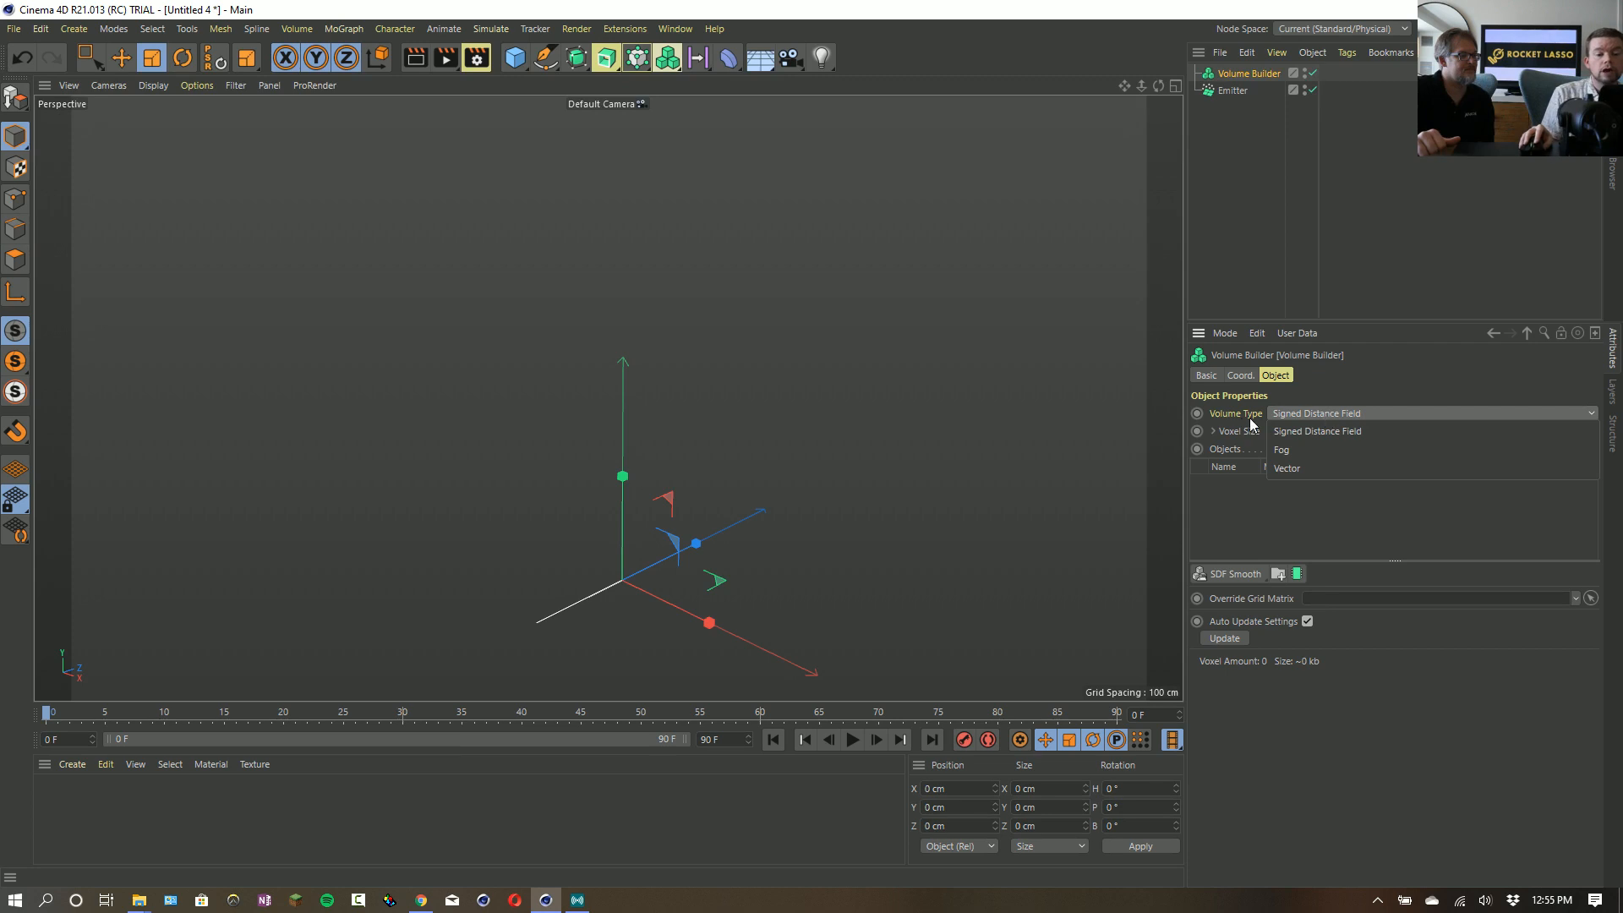
{"action": "left_click", "coordinate": [1293, 468]}
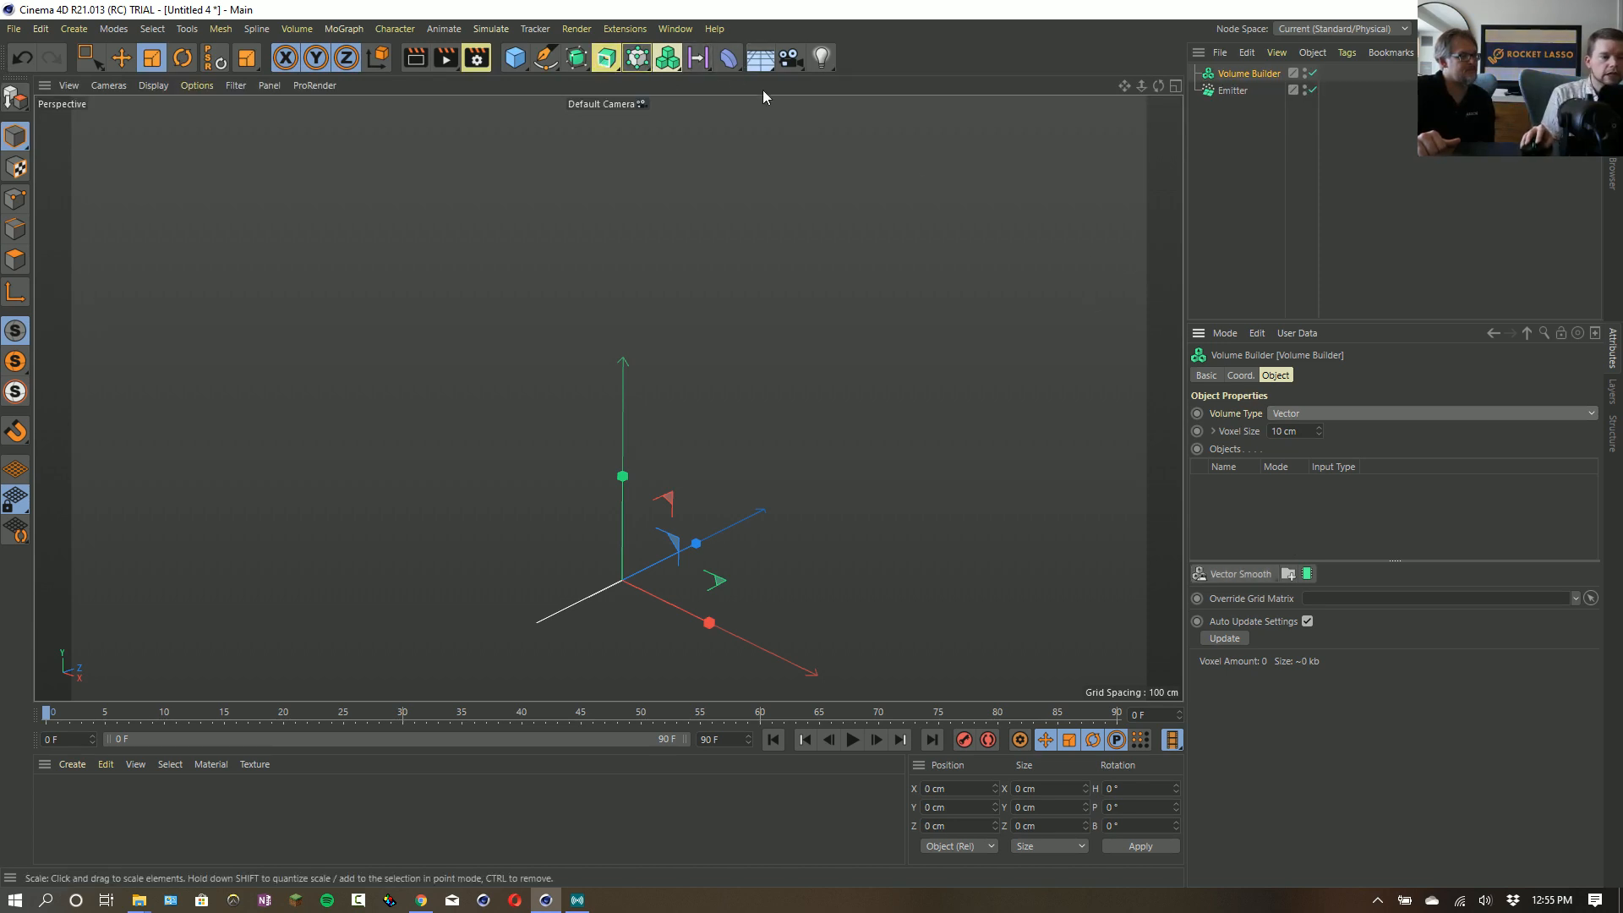
- Add a Random Field as a child of the Volume Builder and inspect the resulting vectors up close
{"action": "left_click", "coordinate": [728, 57]}
{"action": "left_click", "coordinate": [980, 74]}
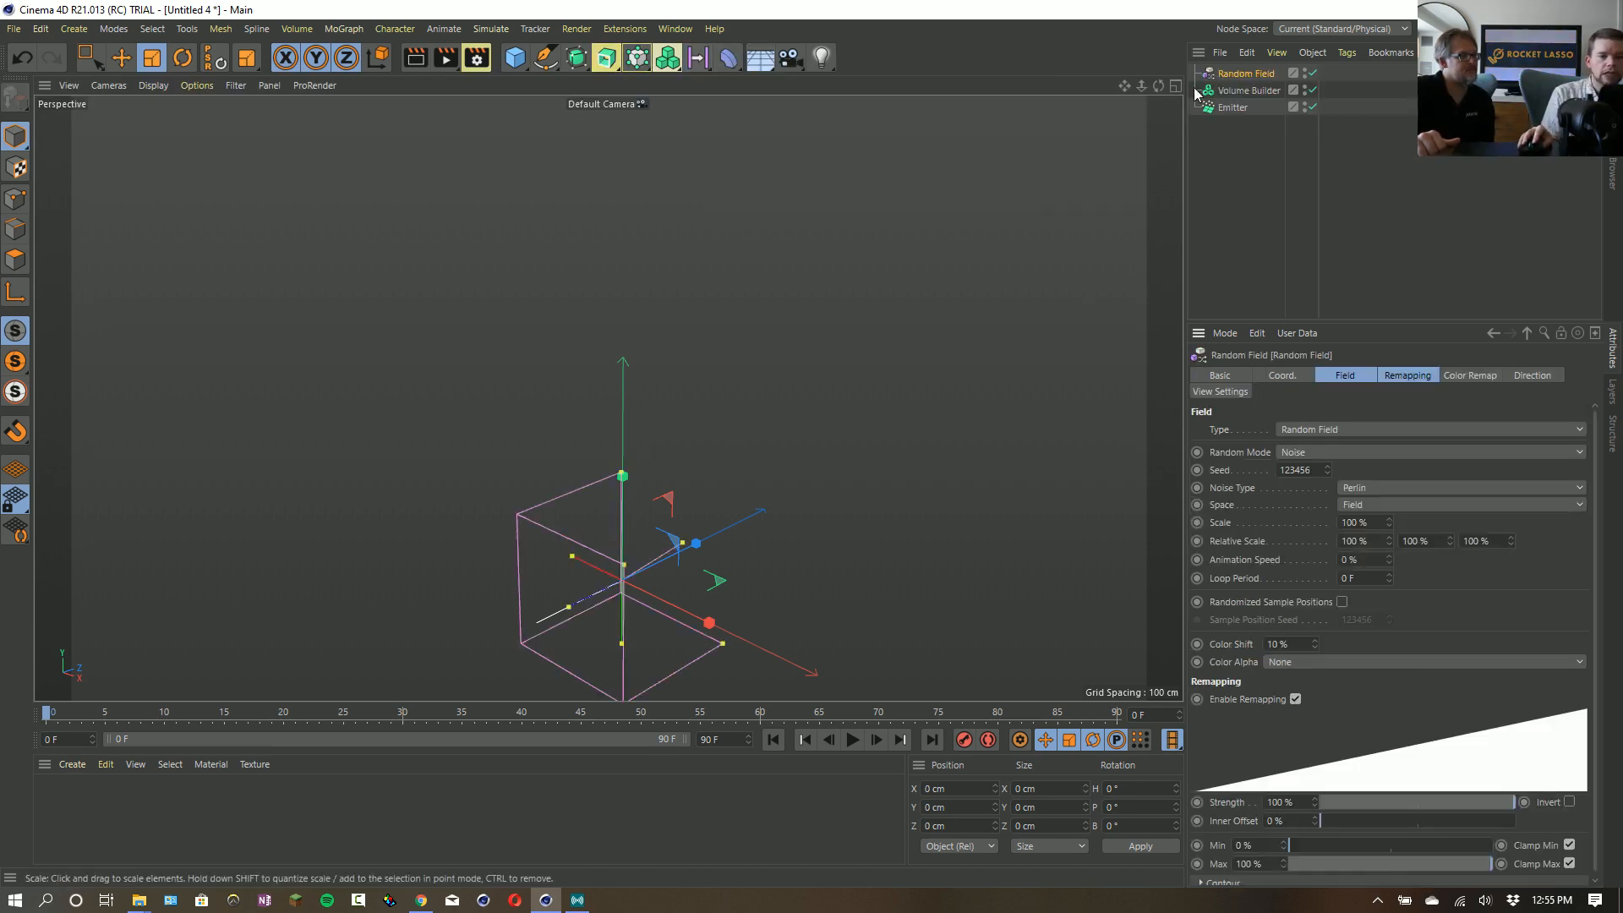
{"action": "left_click_drag", "start_coordinate": [1244, 73], "coordinate": [1242, 90]}
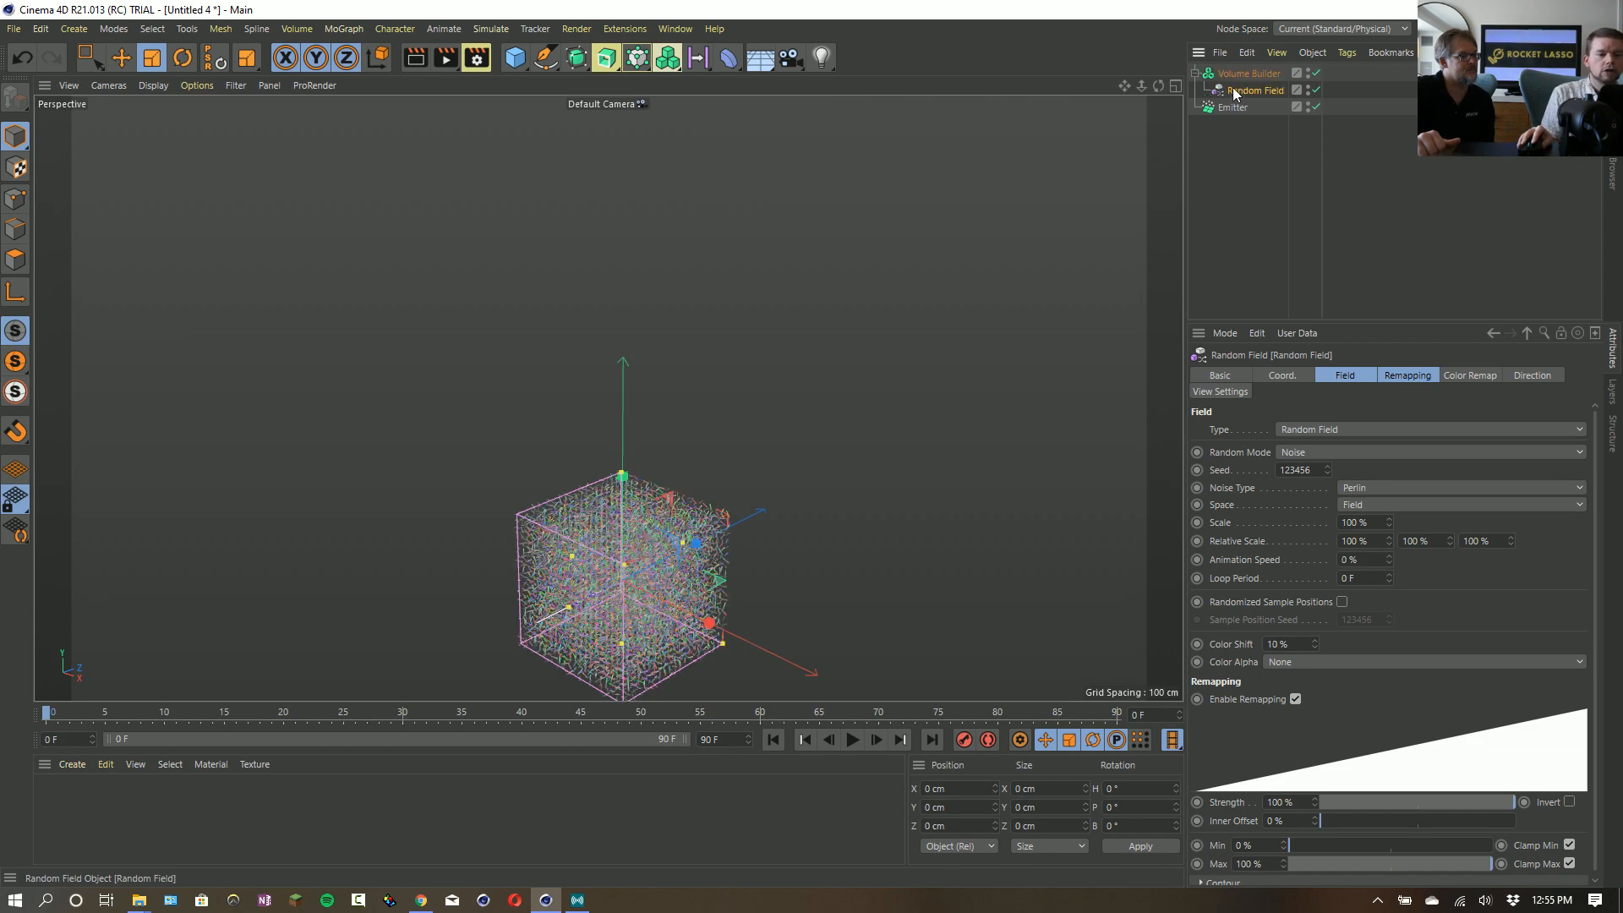
{"action": "left_click", "coordinate": [1242, 73]}
{"action": "key", "text": "h"}
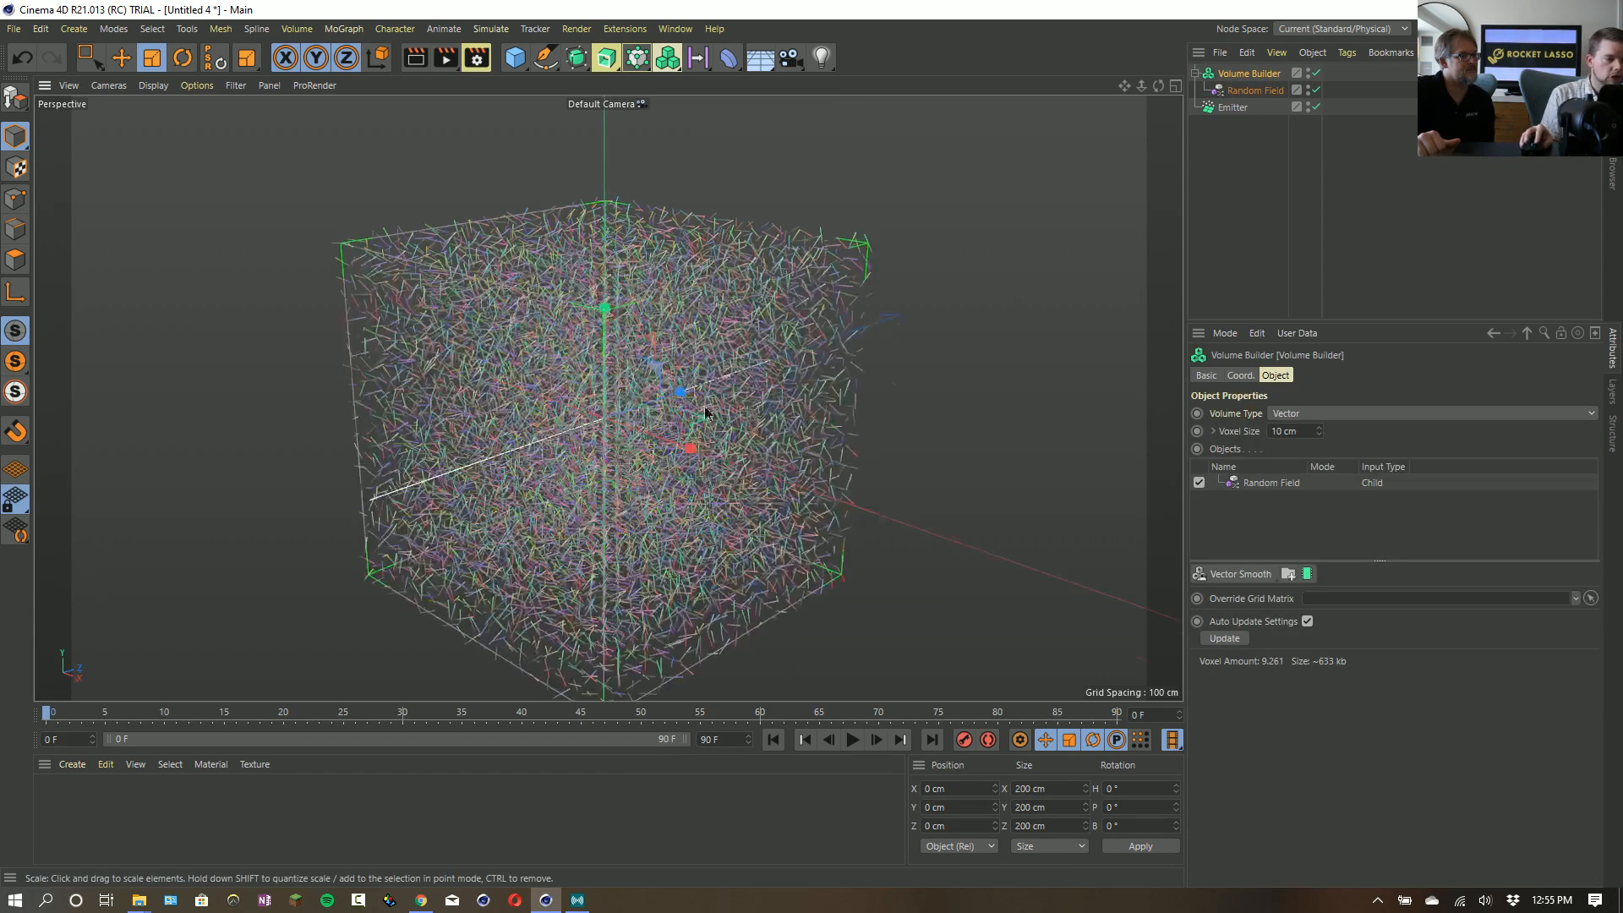
{"action": "mouse_move", "coordinate": [705, 412]}
{"action": "left_mouse_down", "text": "alt"}
{"action": "mouse_move", "coordinate": [677, 402]}
{"action": "mouse_move", "coordinate": [693, 407]}
{"action": "left_mouse_up", "text": "alt"}
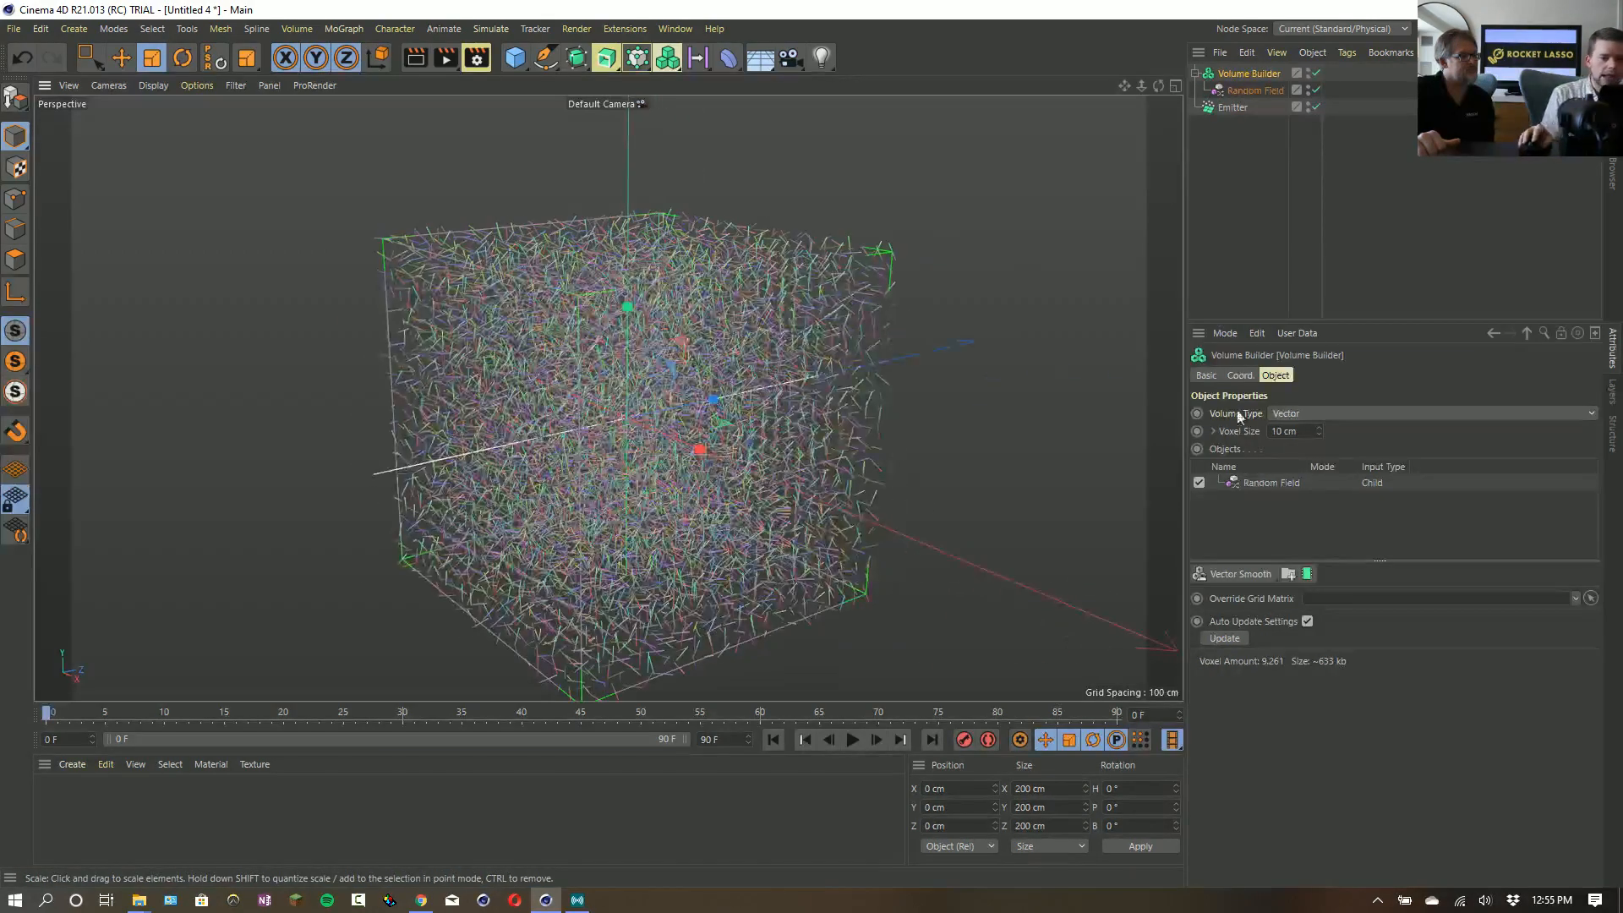
- Replace the Random Field with a Linear Field nested under the Volume Builder
{"action": "left_click", "coordinate": [1257, 90]}
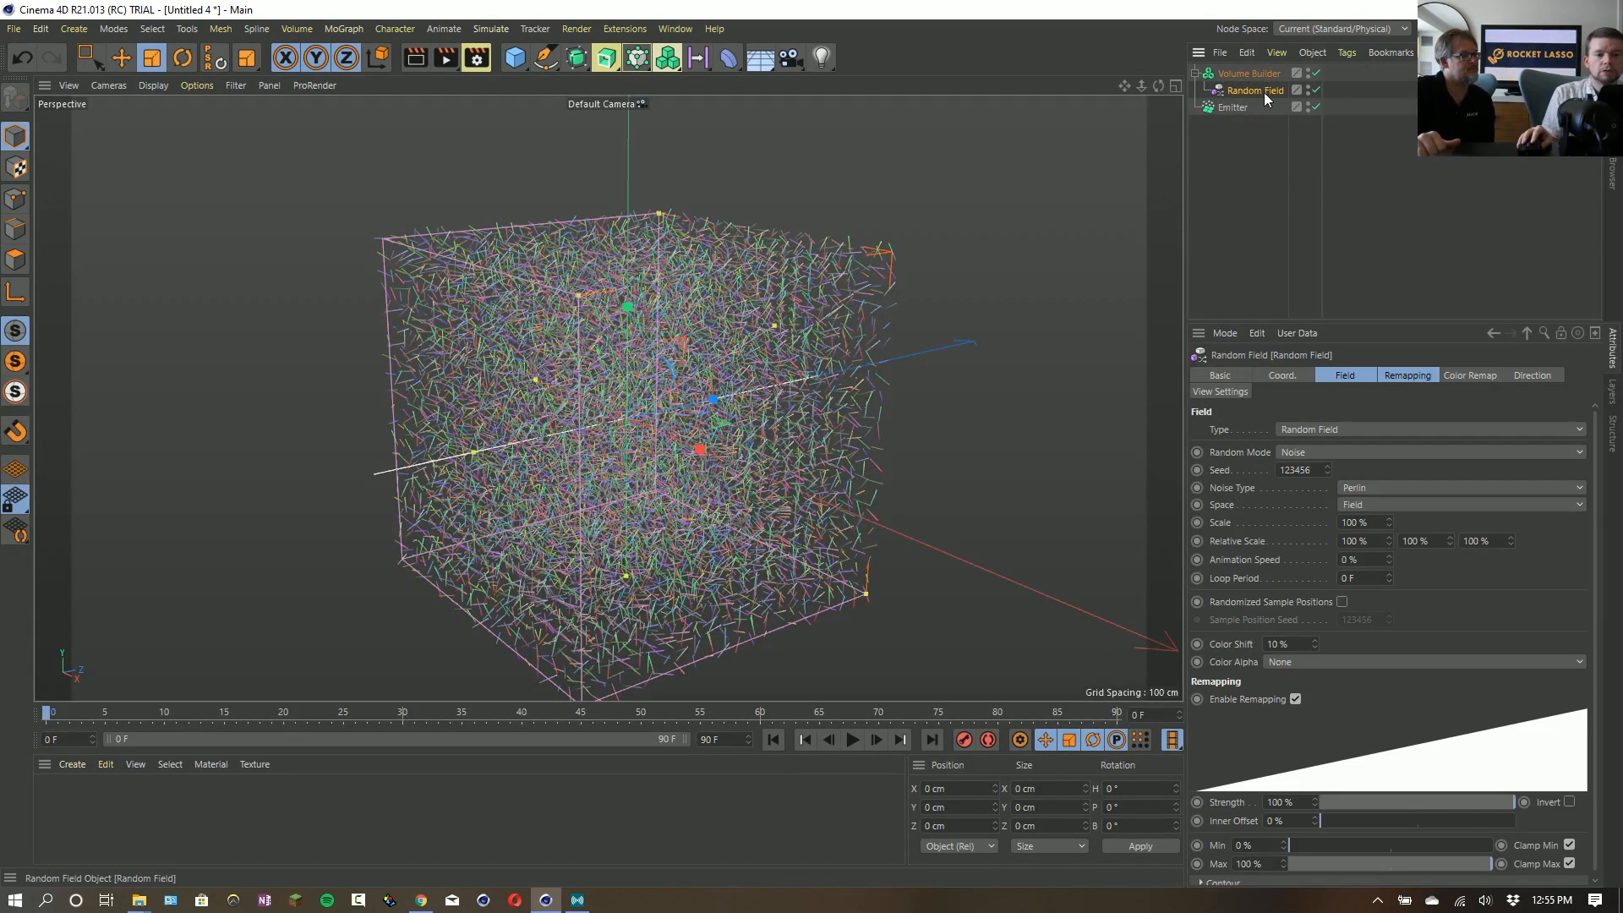
{"action": "key", "text": "Delete"}
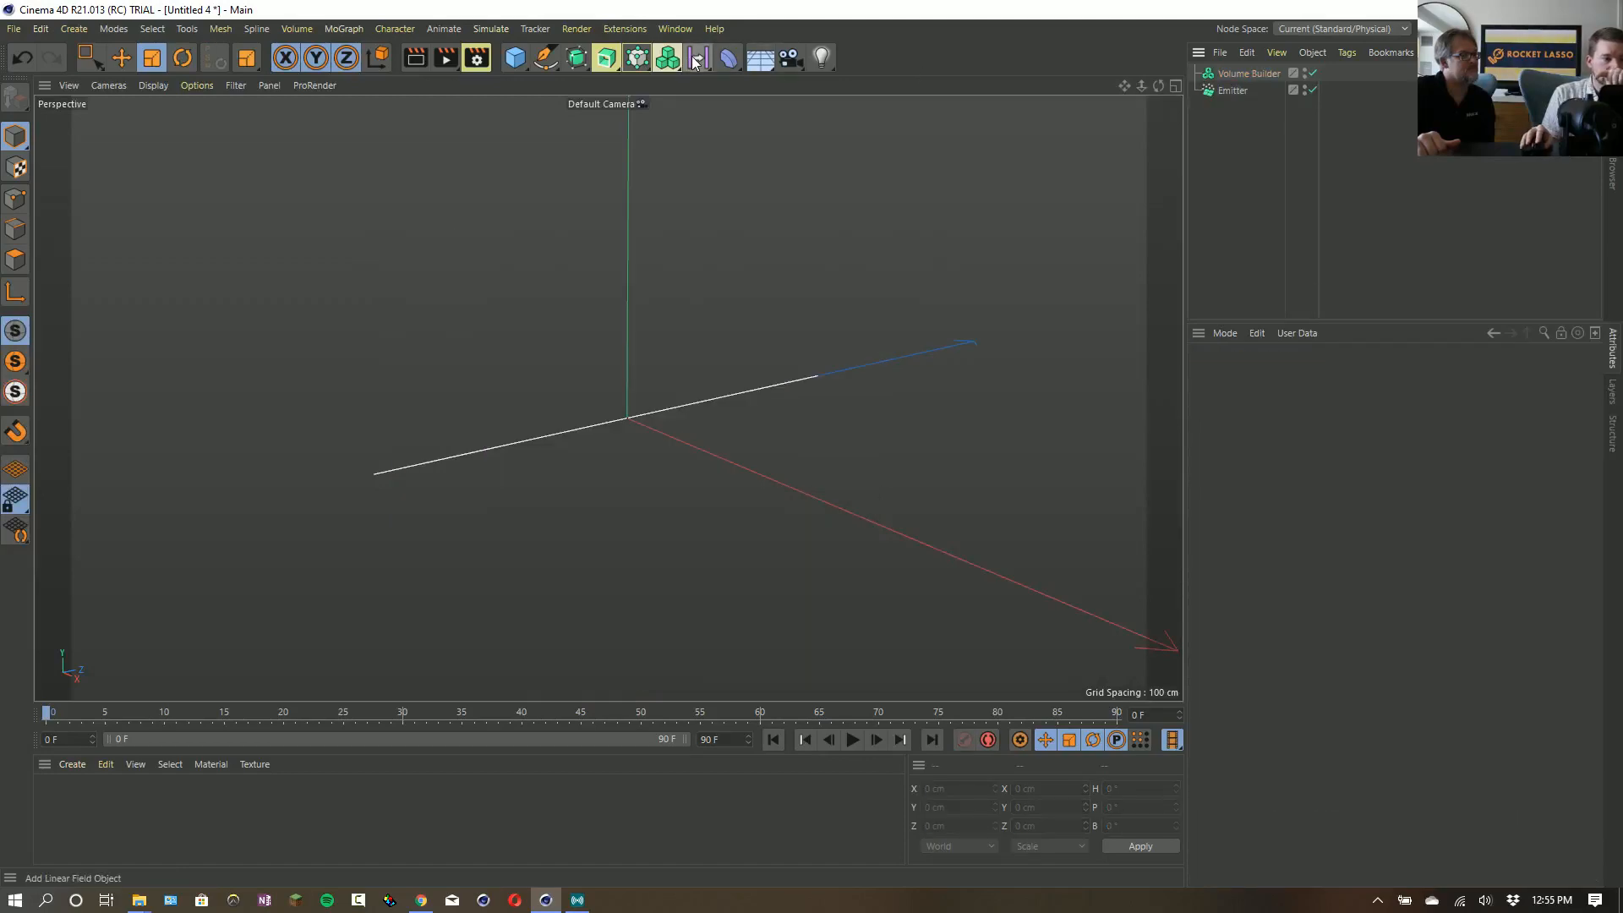
{"action": "left_click", "coordinate": [697, 58]}
{"action": "left_click_drag", "start_coordinate": [1230, 78], "coordinate": [1244, 91]}
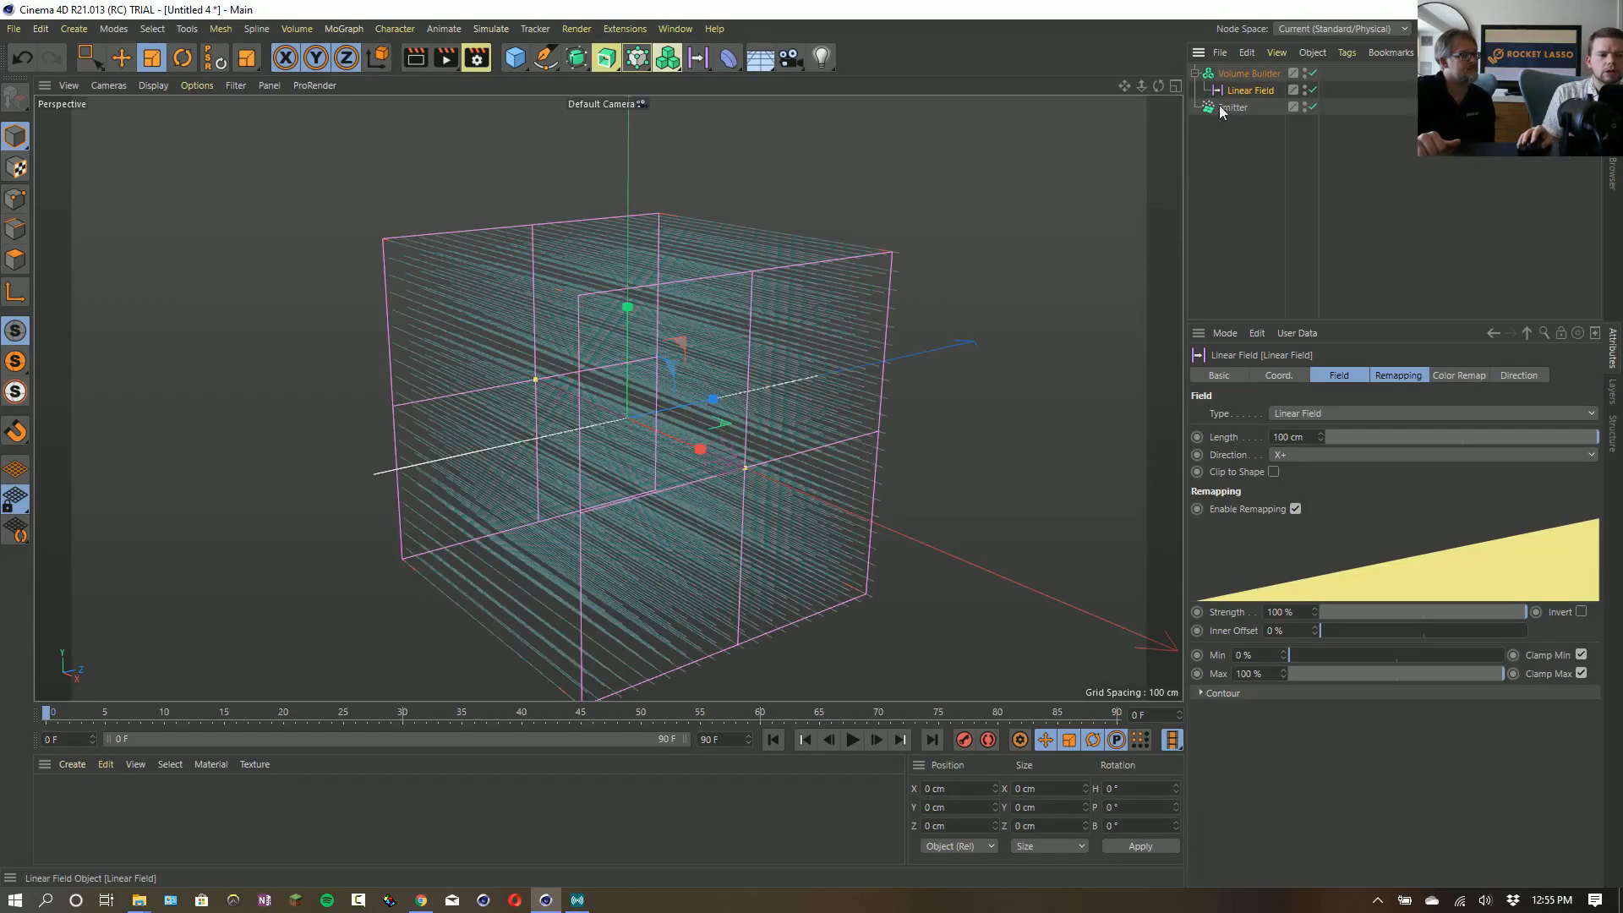
- Set the Linear Field's box size in the Volume Builder to 0 cm in X, 2000 cm in Y and 2000 cm in Z
{"action": "left_click_drag", "start_coordinate": [675, 405], "coordinate": [397, 452], "text": "alt"}
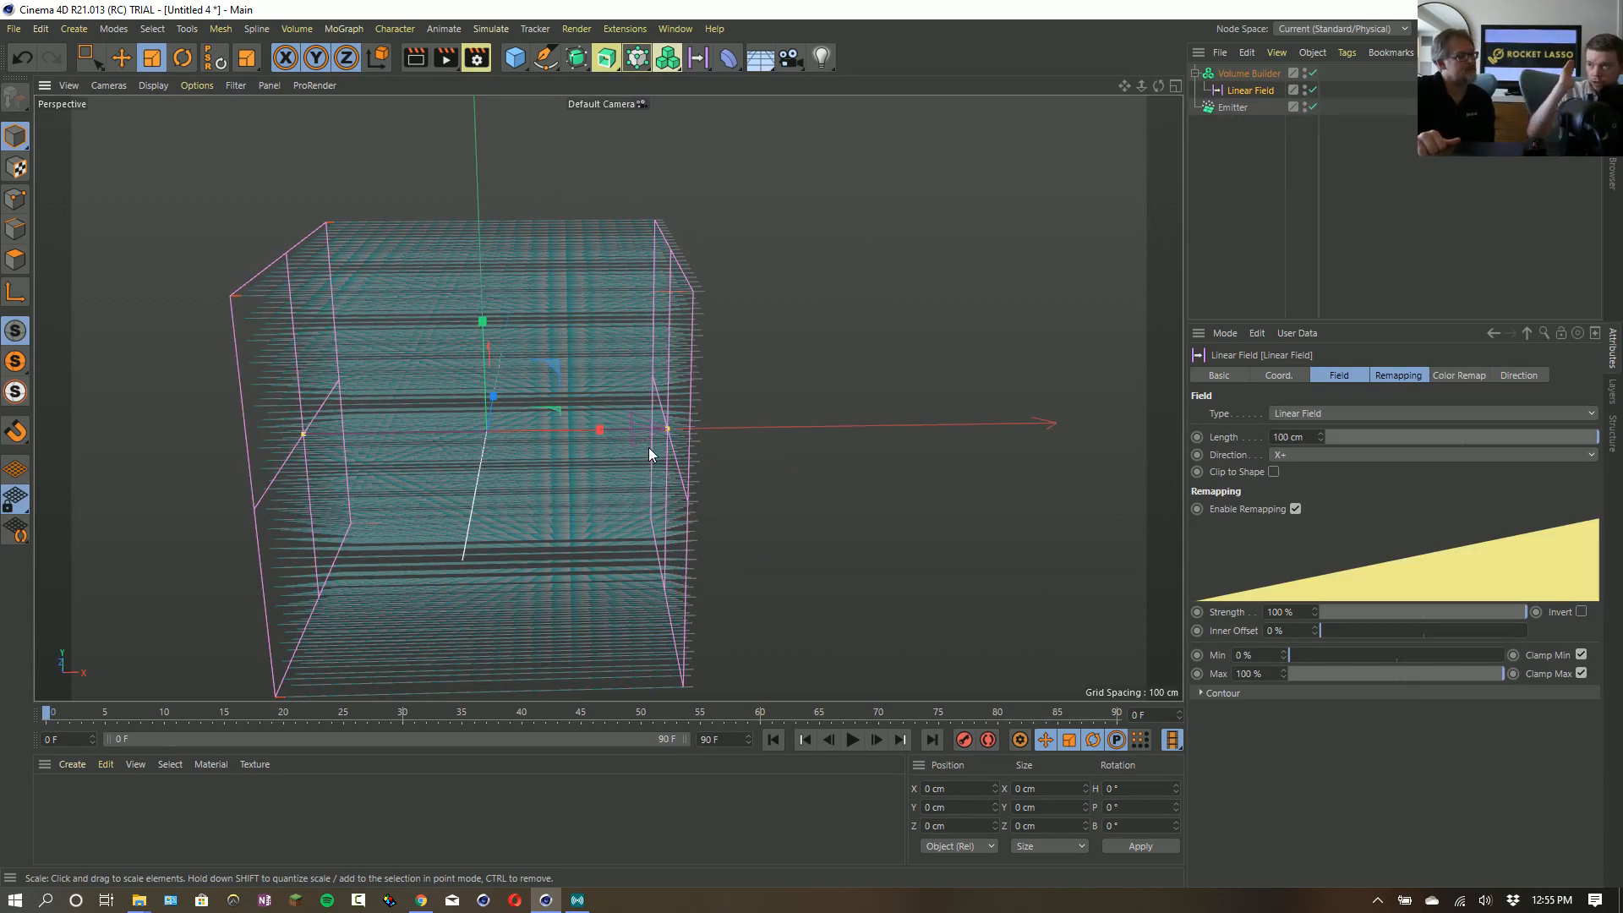
{"action": "left_click_drag", "start_coordinate": [712, 334], "coordinate": [593, 366], "text": "alt"}
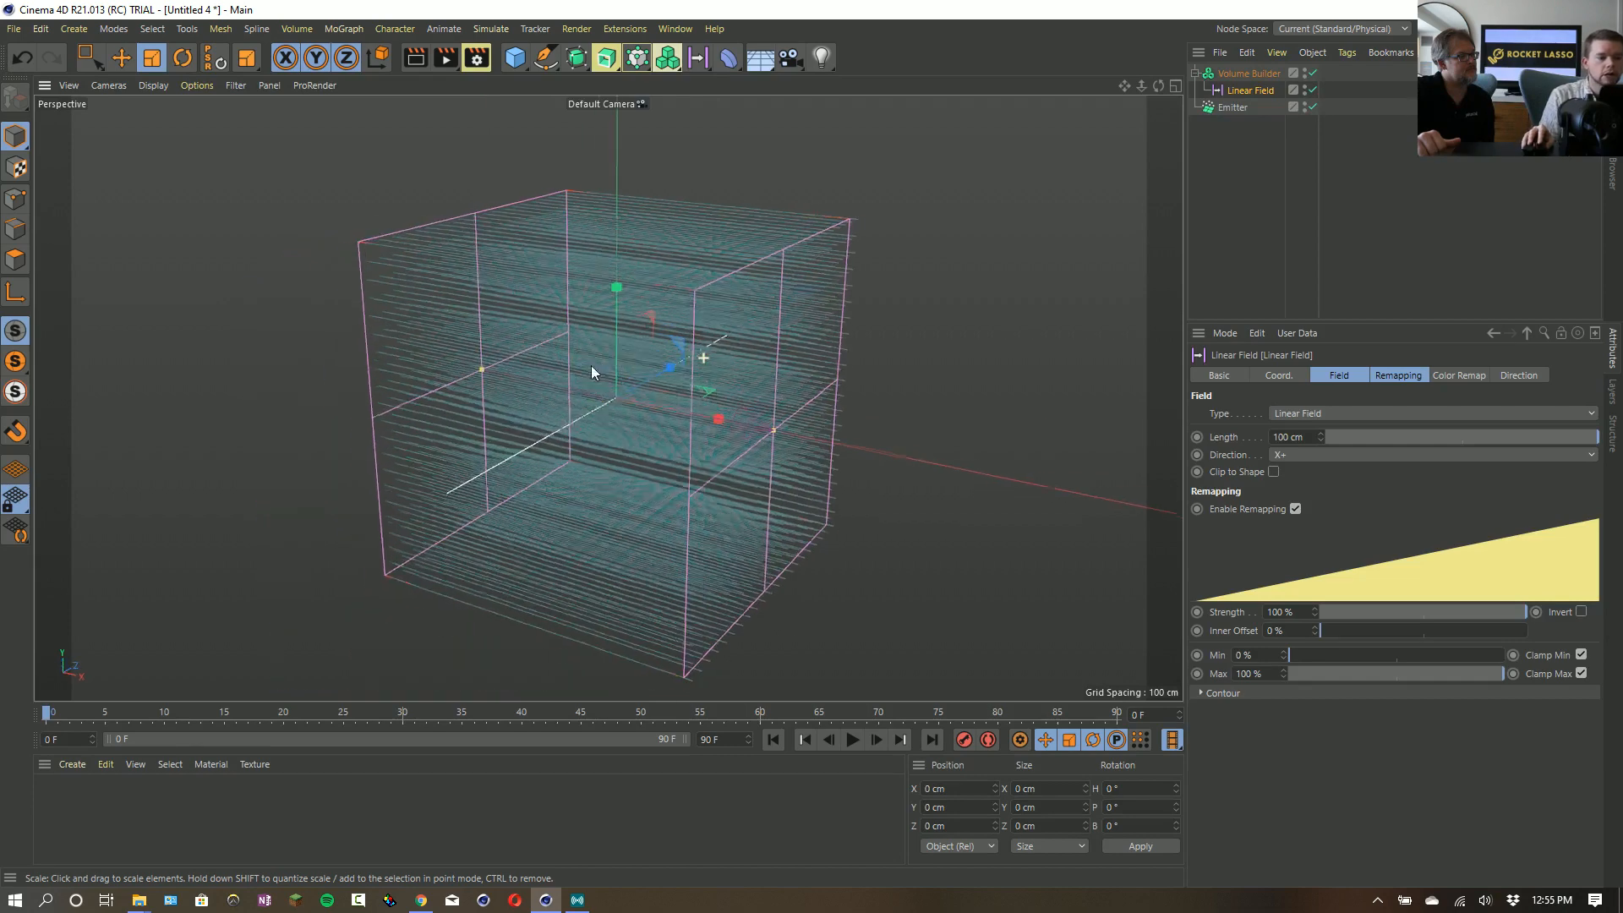
{"action": "left_click", "coordinate": [1243, 74]}
{"action": "left_click", "coordinate": [1276, 483]}
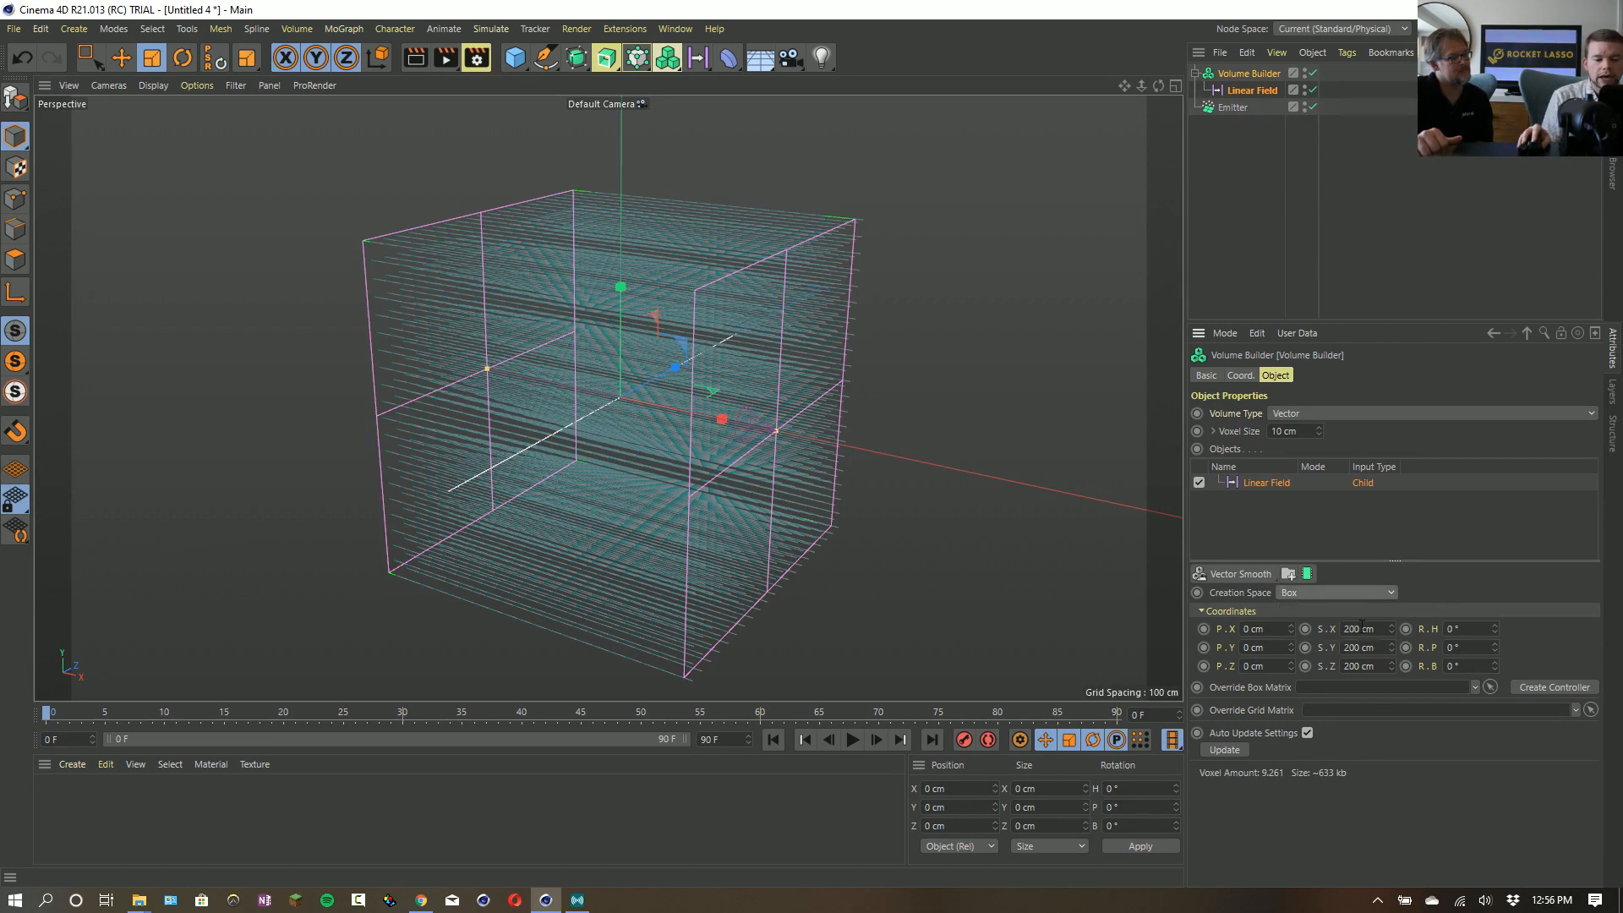
{"action": "left_click_drag", "start_coordinate": [1346, 629], "coordinate": [1405, 634]}
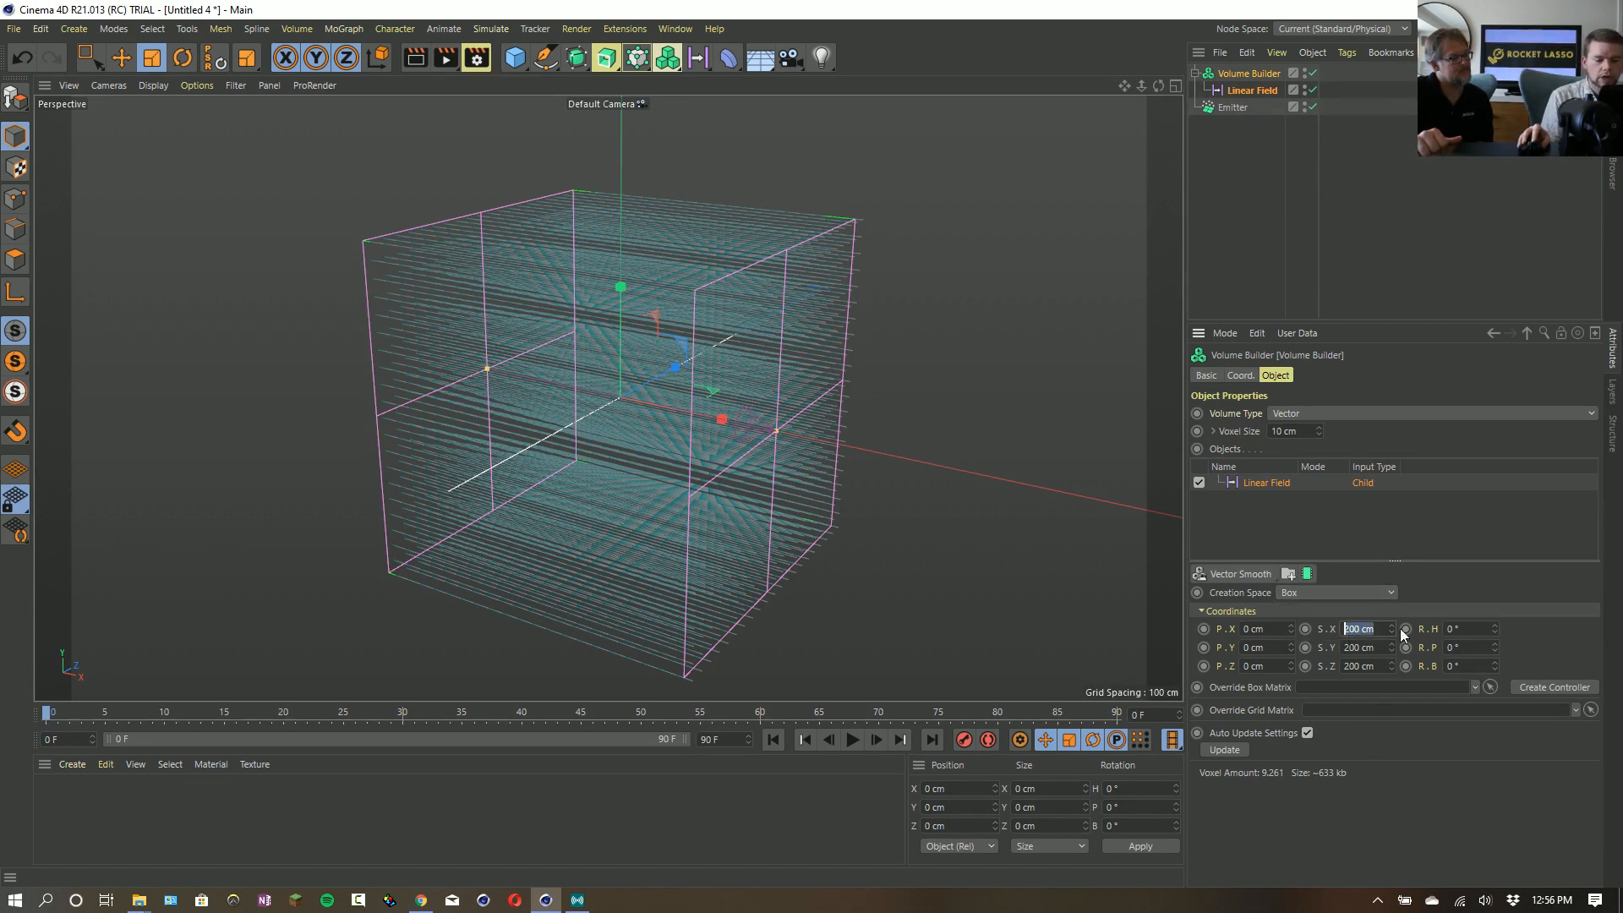
{"action": "type", "text": "0"}
{"action": "key", "text": "Return"}
{"action": "left_click", "coordinate": [1359, 648]}
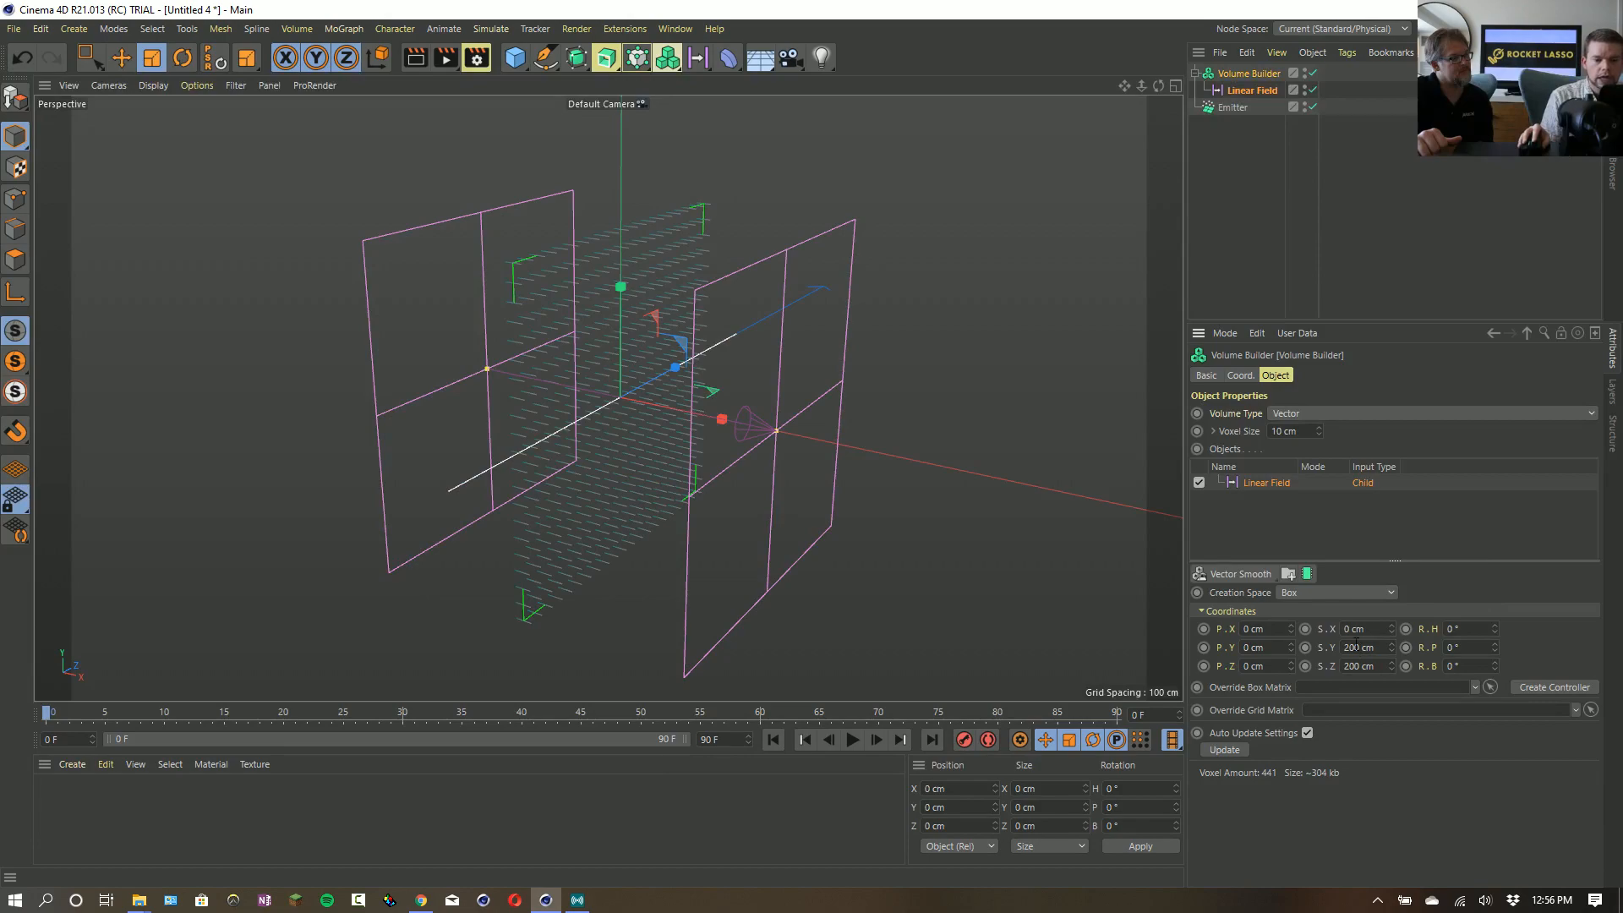
{"action": "type", "text": "00"}
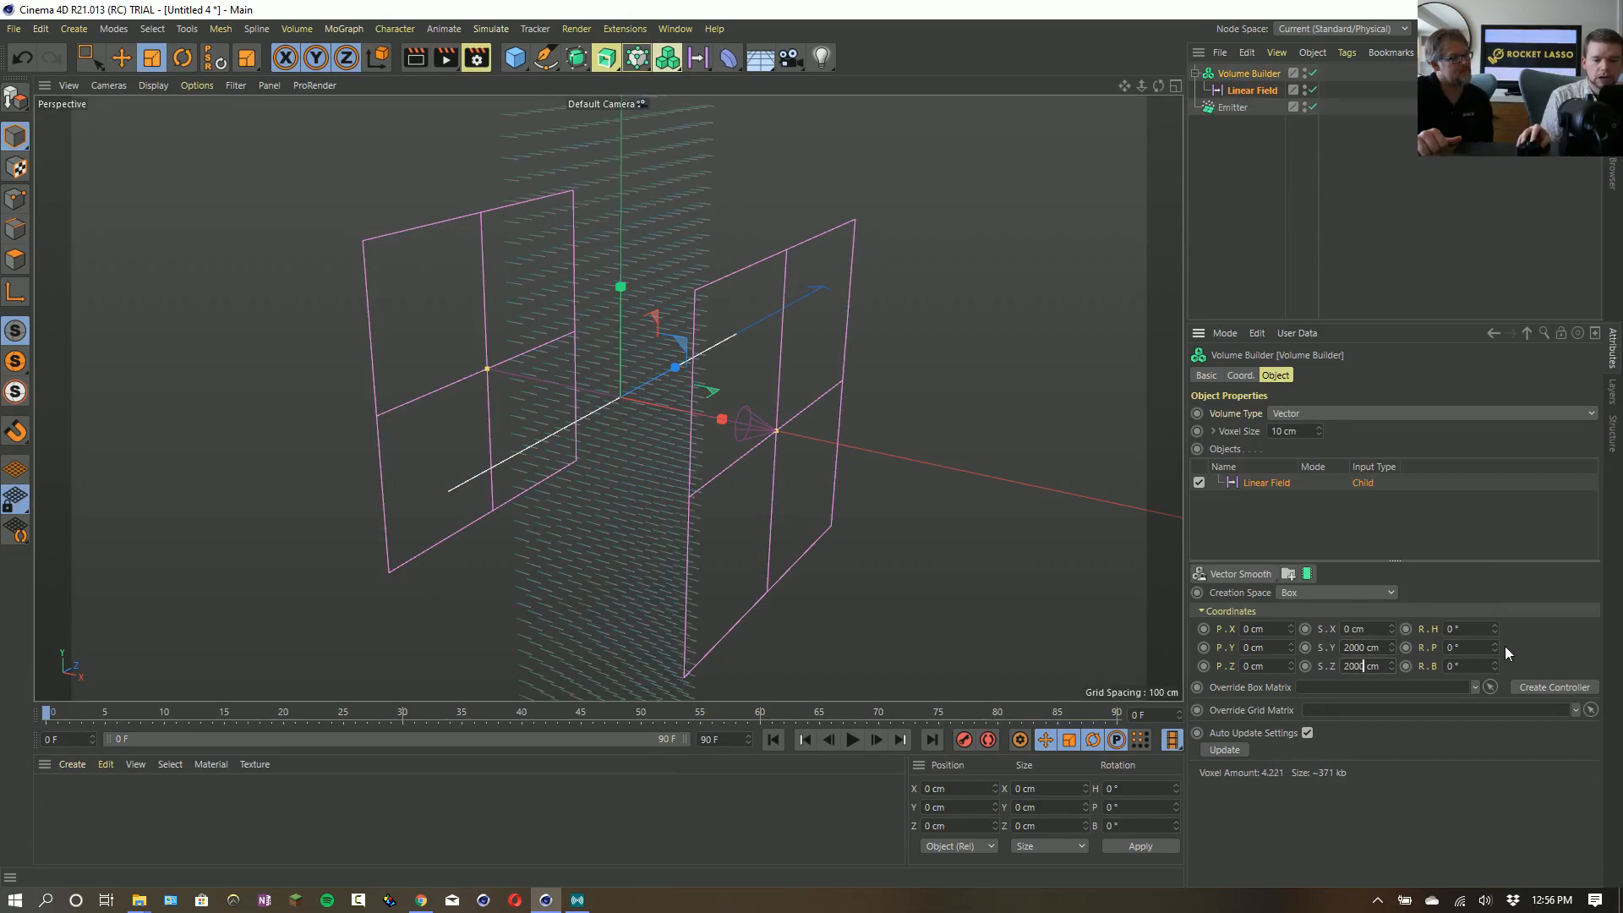
{"action": "key", "text": "Return"}
- Add a Random Field above the Linear Field in the Volume Builder and set its Creation Space to Objects Below
{"action": "left_click_drag", "start_coordinate": [805, 473], "coordinate": [818, 437], "text": "alt"}
{"action": "right_click_drag", "start_coordinate": [818, 437], "coordinate": [630, 472], "text": "alt"}
{"action": "right_click_drag", "start_coordinate": [744, 394], "coordinate": [744, 486], "text": "alt"}
{"action": "middle_click_drag", "start_coordinate": [783, 380], "coordinate": [846, 470], "text": "alt"}
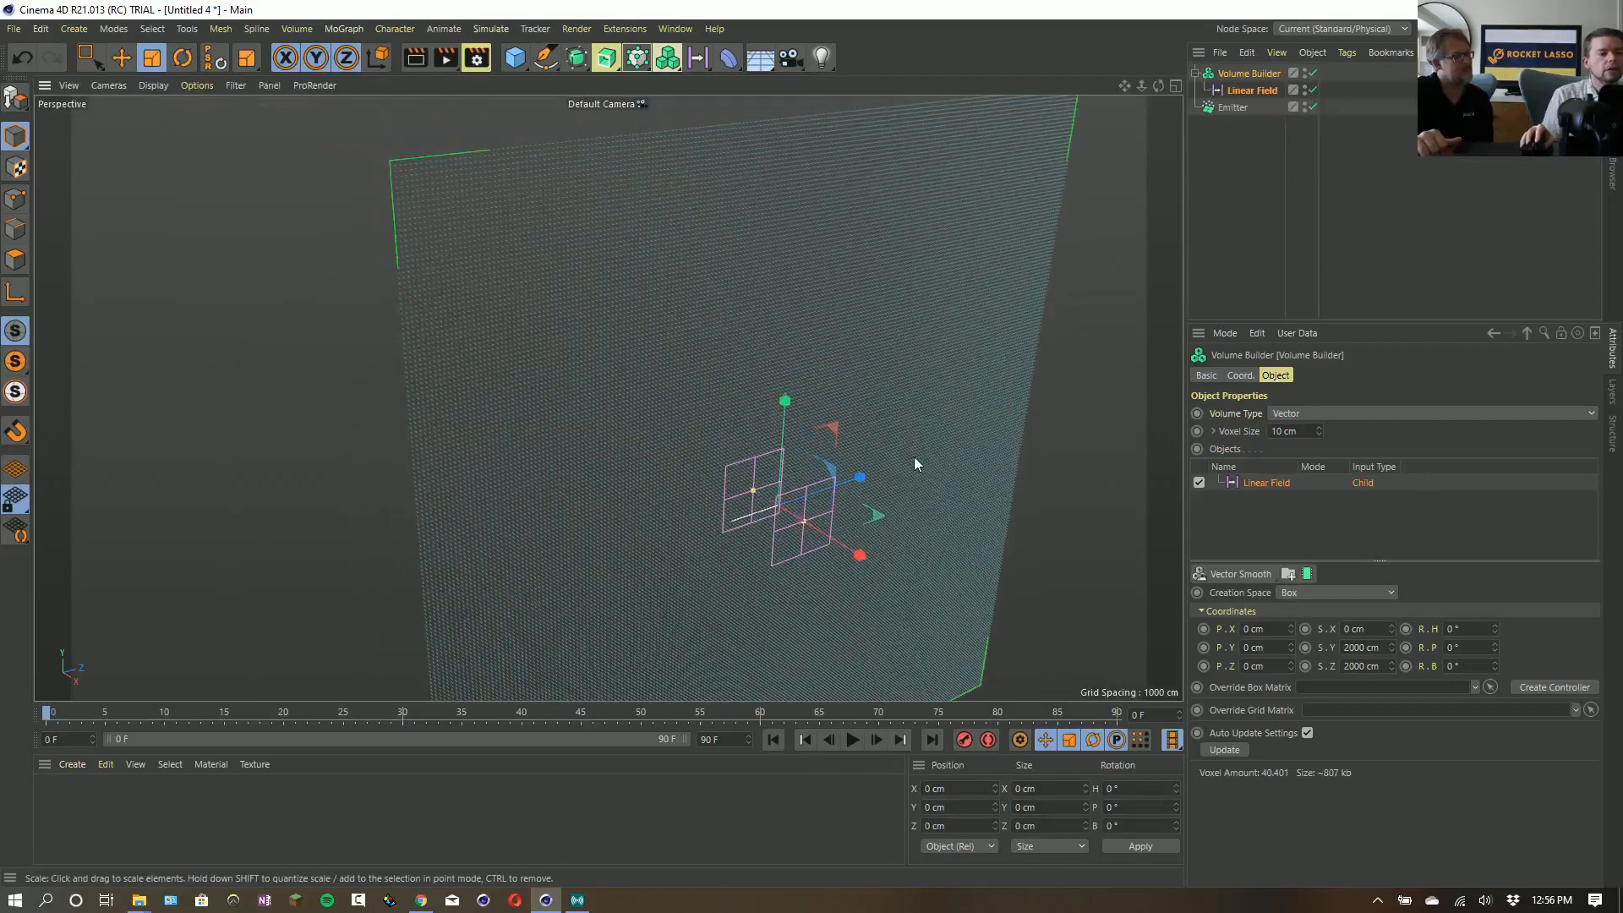
{"action": "left_click_drag", "start_coordinate": [773, 459], "coordinate": [656, 423], "text": "alt"}
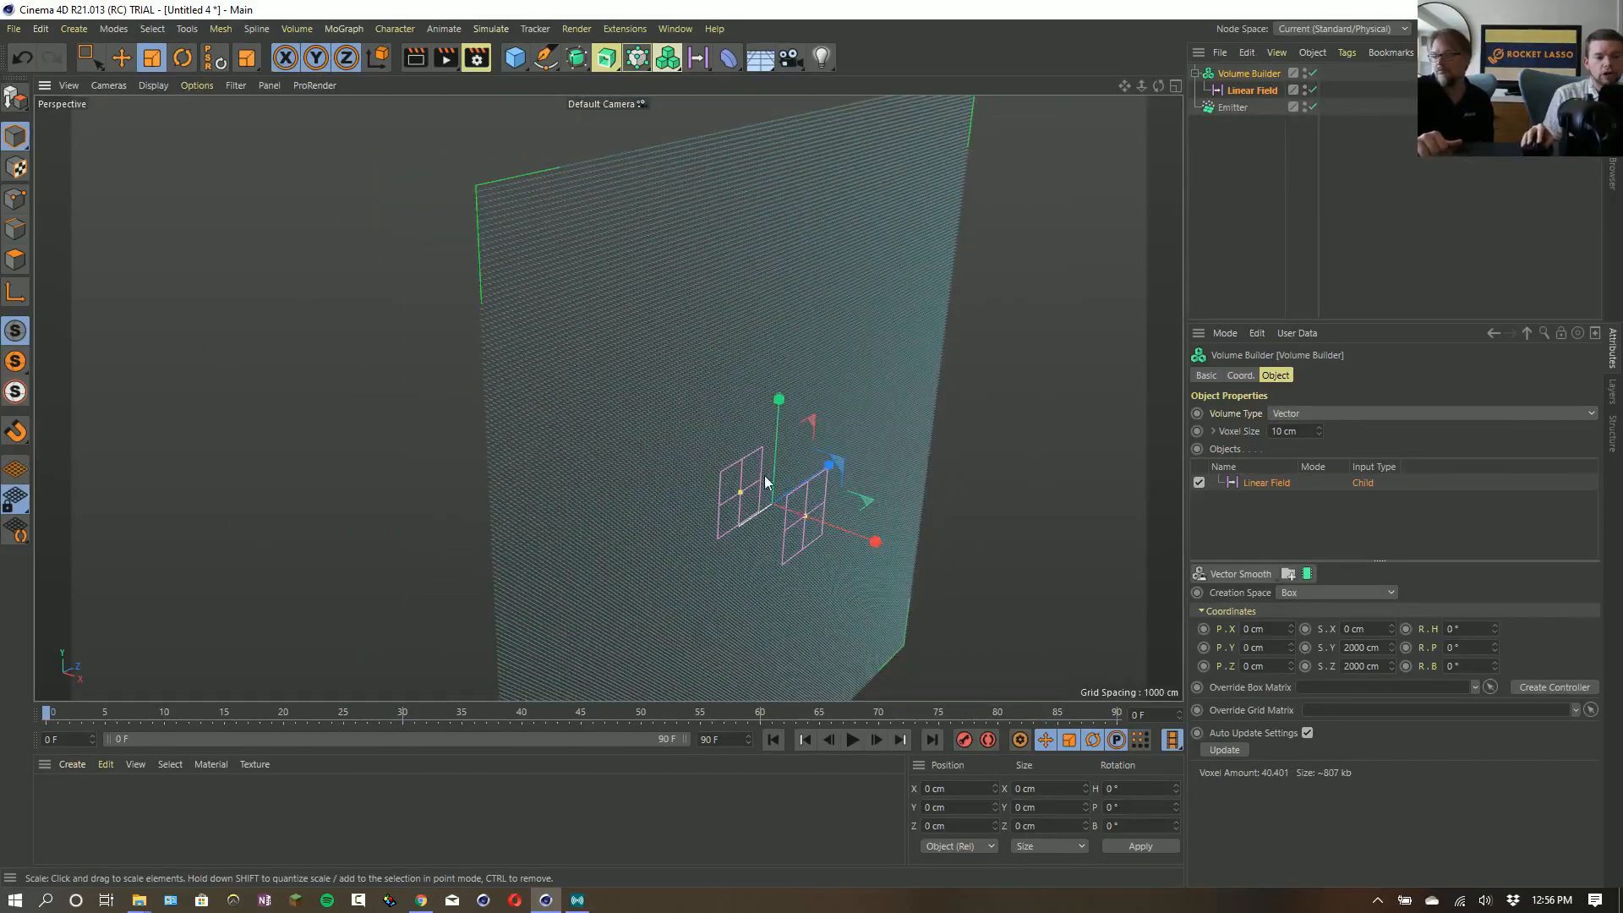
{"action": "scroll", "coordinate": [744, 482], "scroll_direction": "up", "scroll_amount": 5}
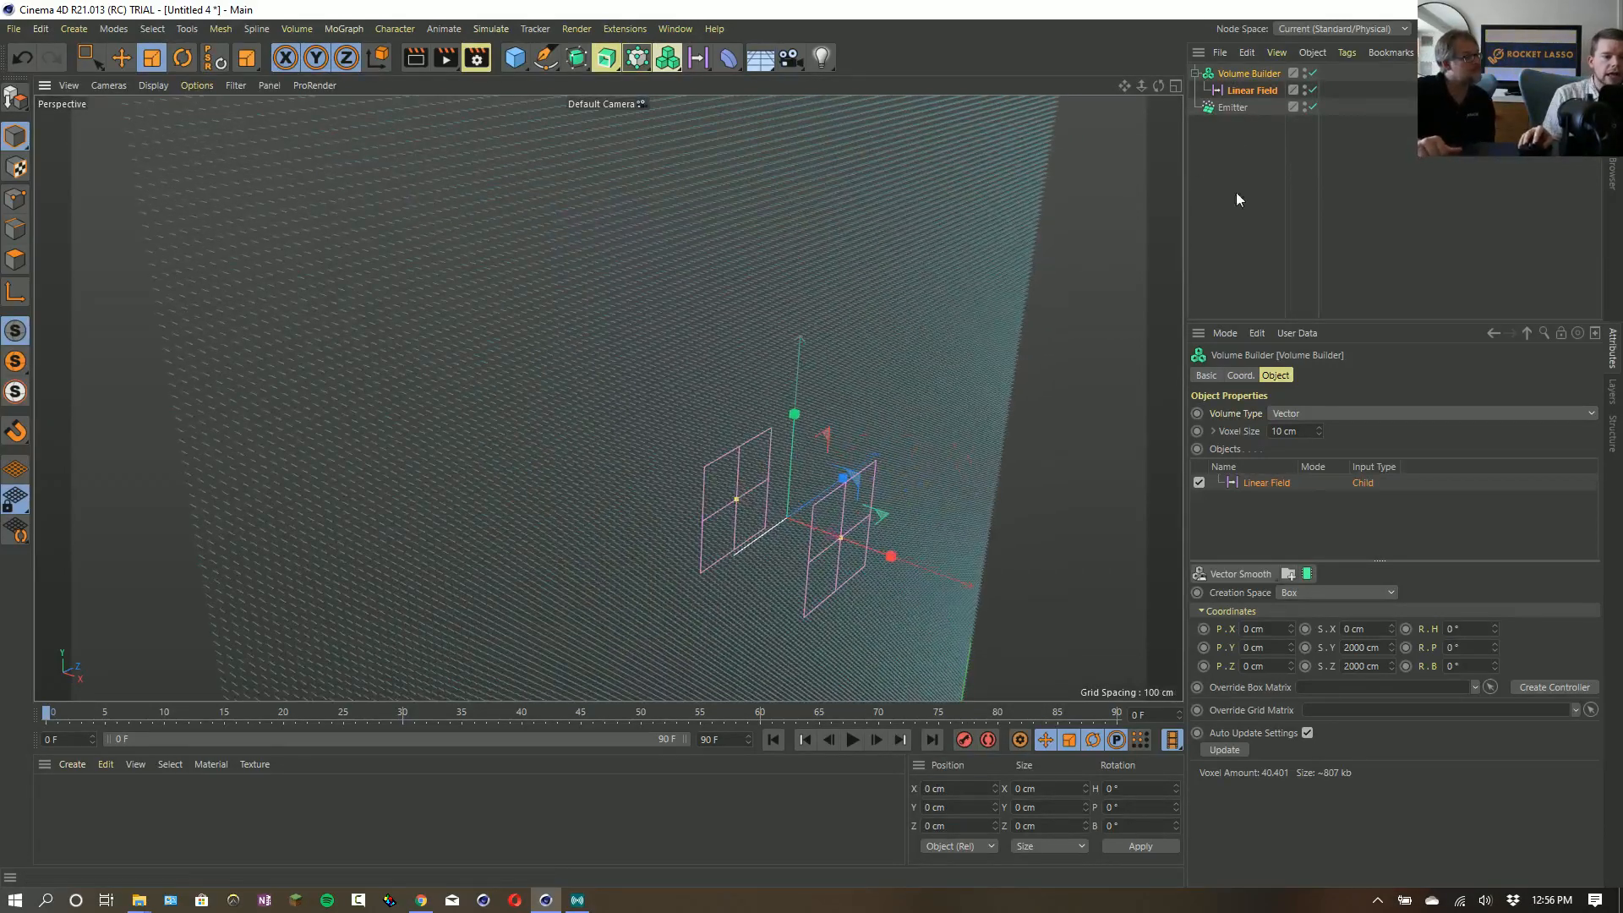
{"action": "left_click_drag", "start_coordinate": [698, 57], "coordinate": [985, 82]}
{"action": "left_click_drag", "start_coordinate": [1232, 79], "coordinate": [1250, 99]}
{"action": "left_click", "coordinate": [1249, 73]}
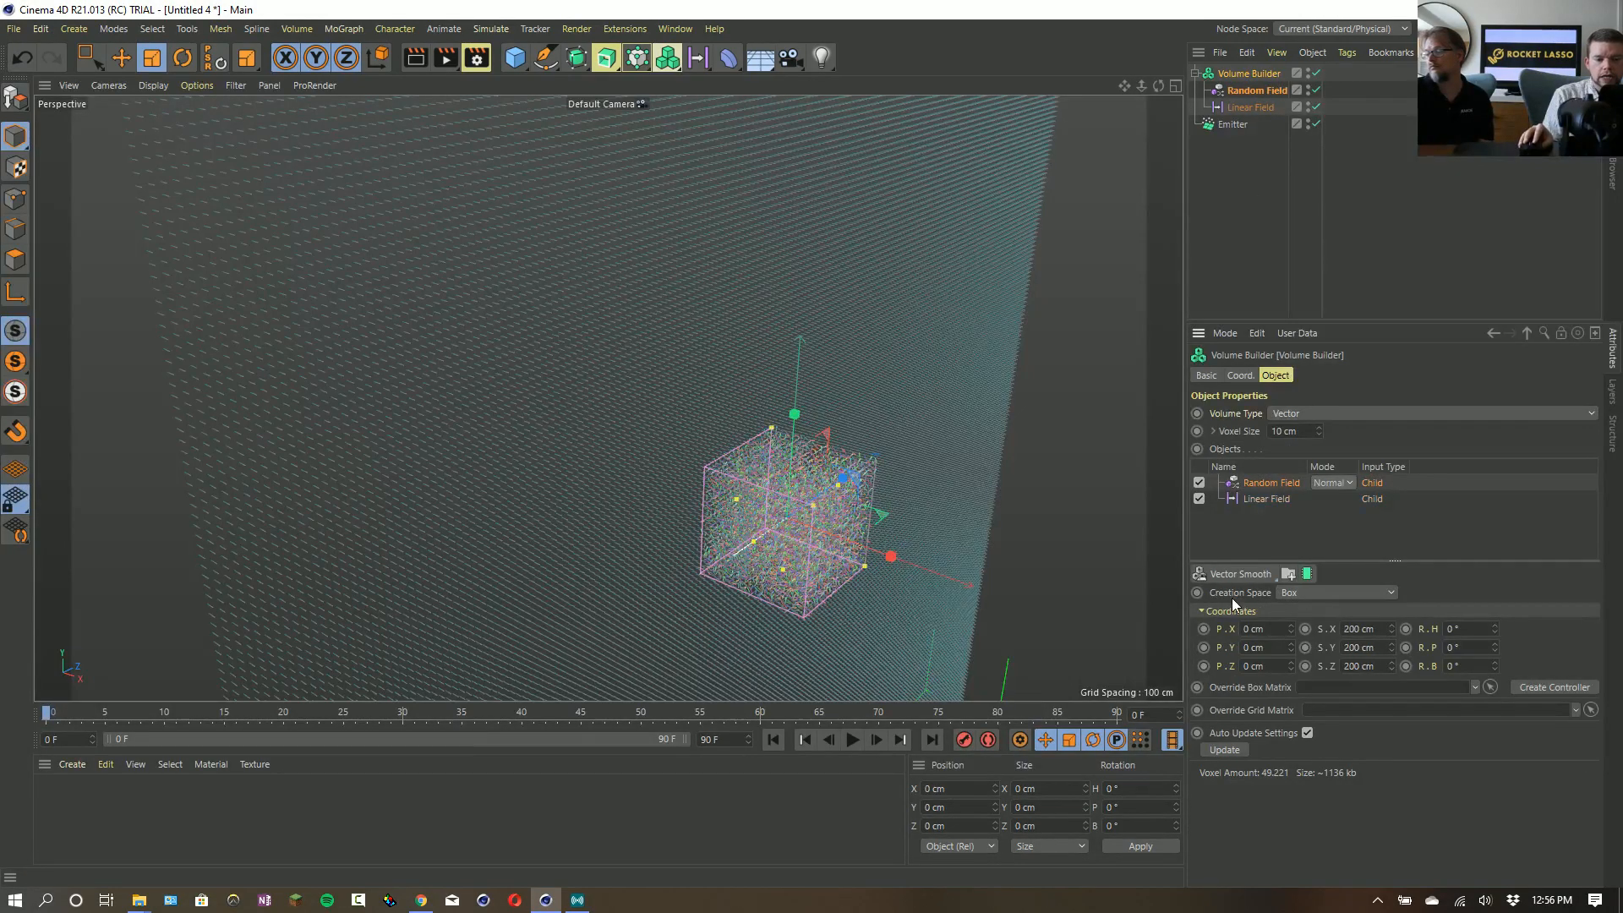
{"action": "left_click", "coordinate": [1296, 594]}
{"action": "left_click", "coordinate": [1309, 628]}
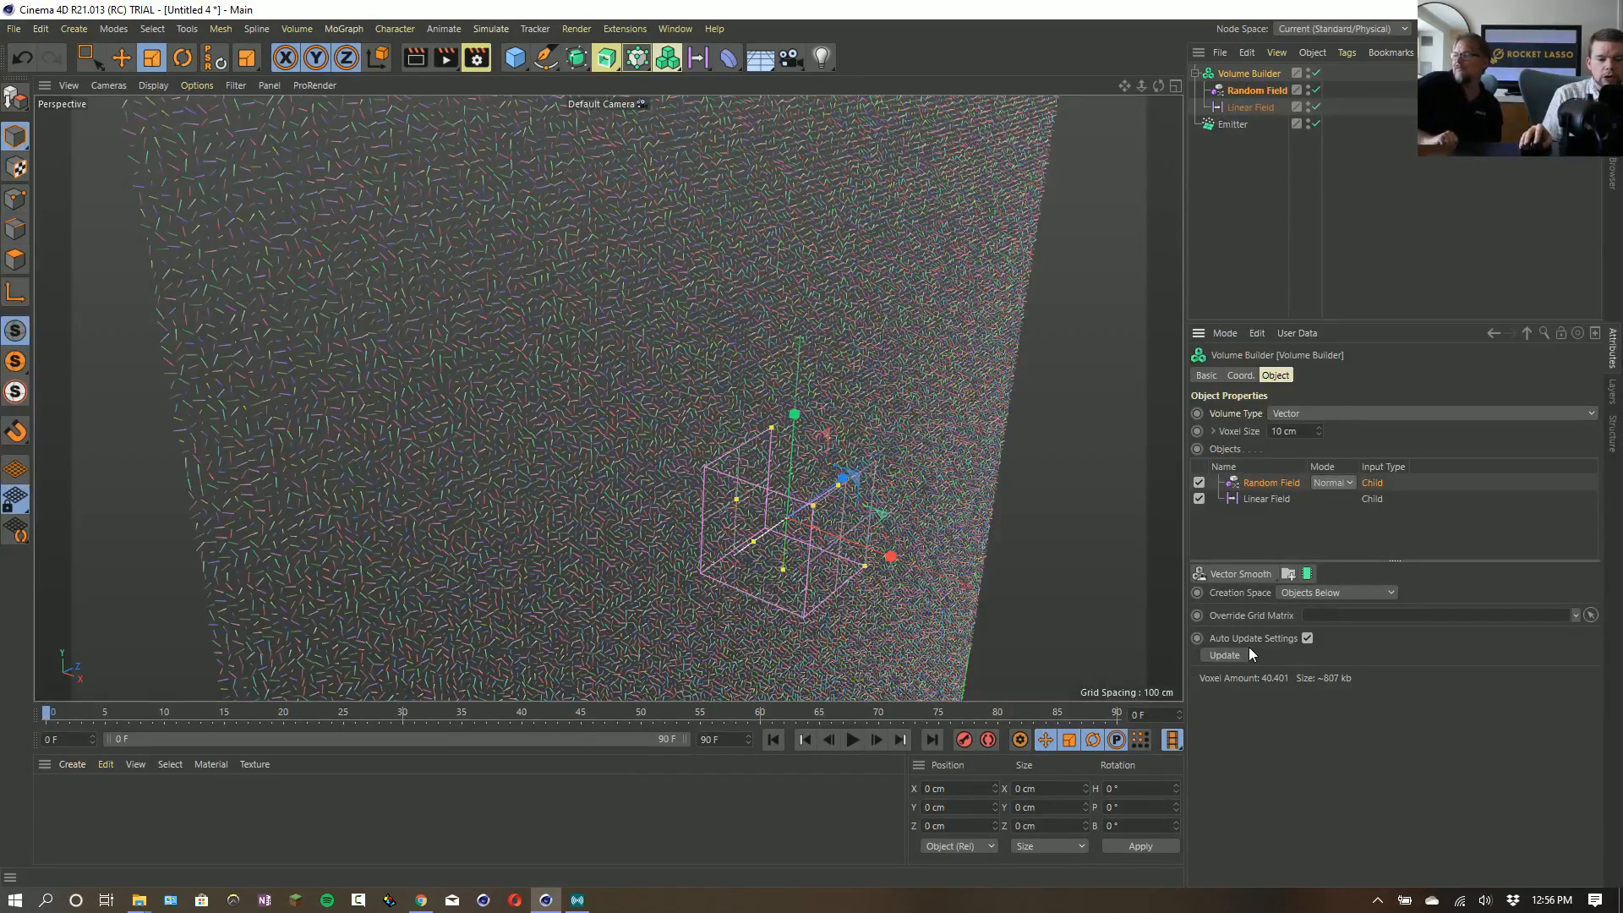
- Set the Random Field's noise scale to 1000 % and its Noise Type to Voronoi 1
{"action": "left_click", "coordinate": [1244, 91]}
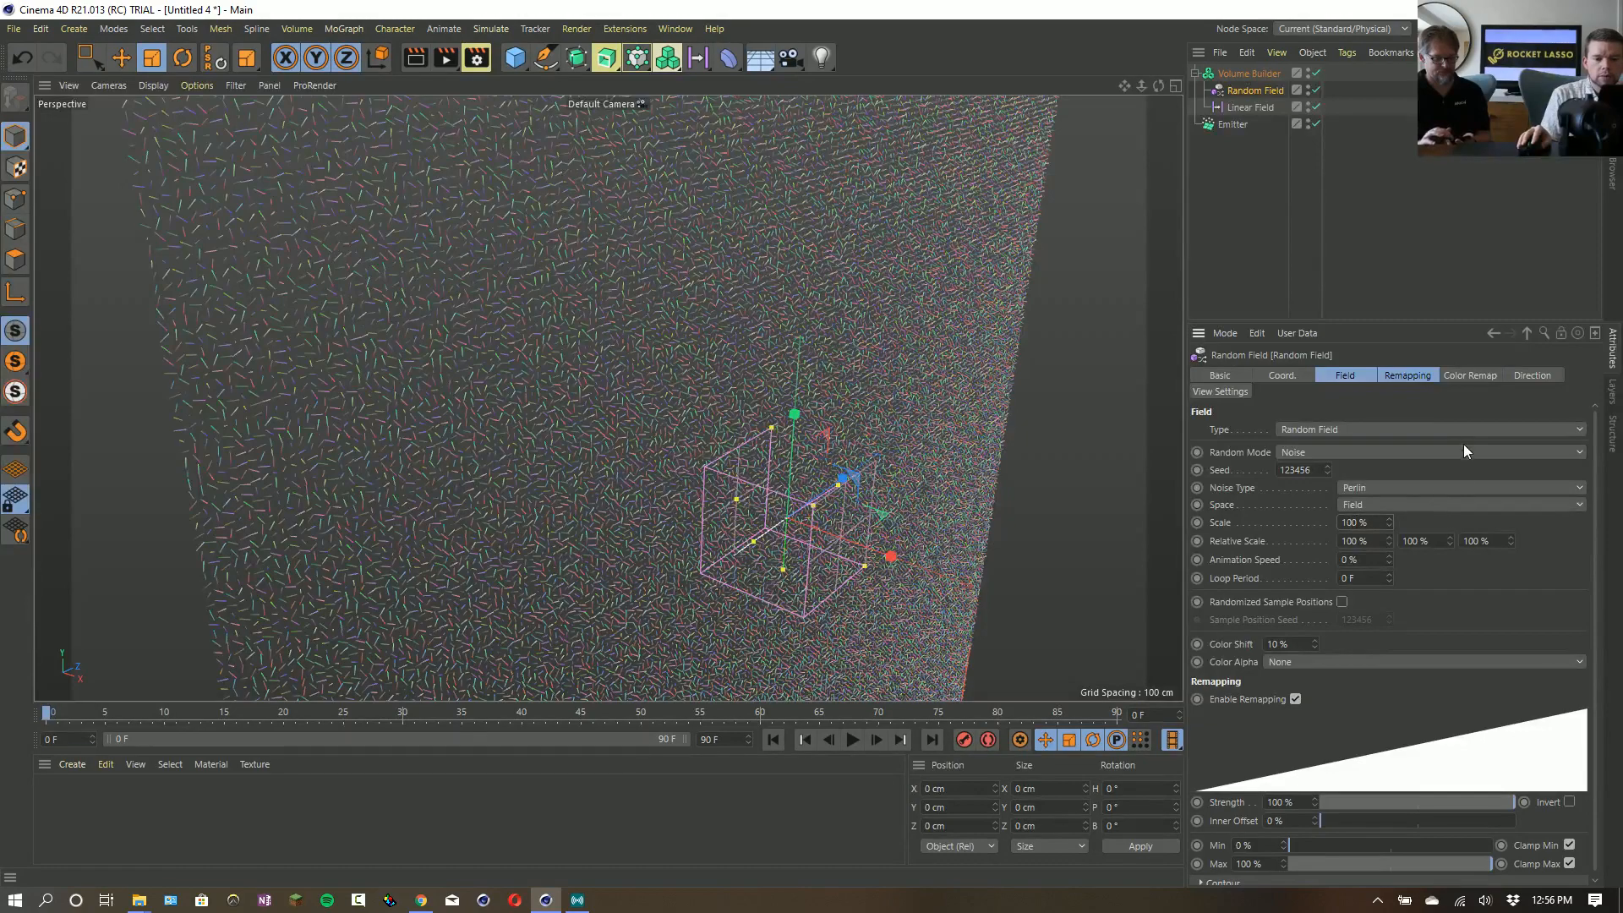
{"action": "type", "text": "0"}
{"action": "key", "text": "Return"}
{"action": "left_click_drag", "start_coordinate": [849, 411], "coordinate": [619, 289], "text": "alt"}
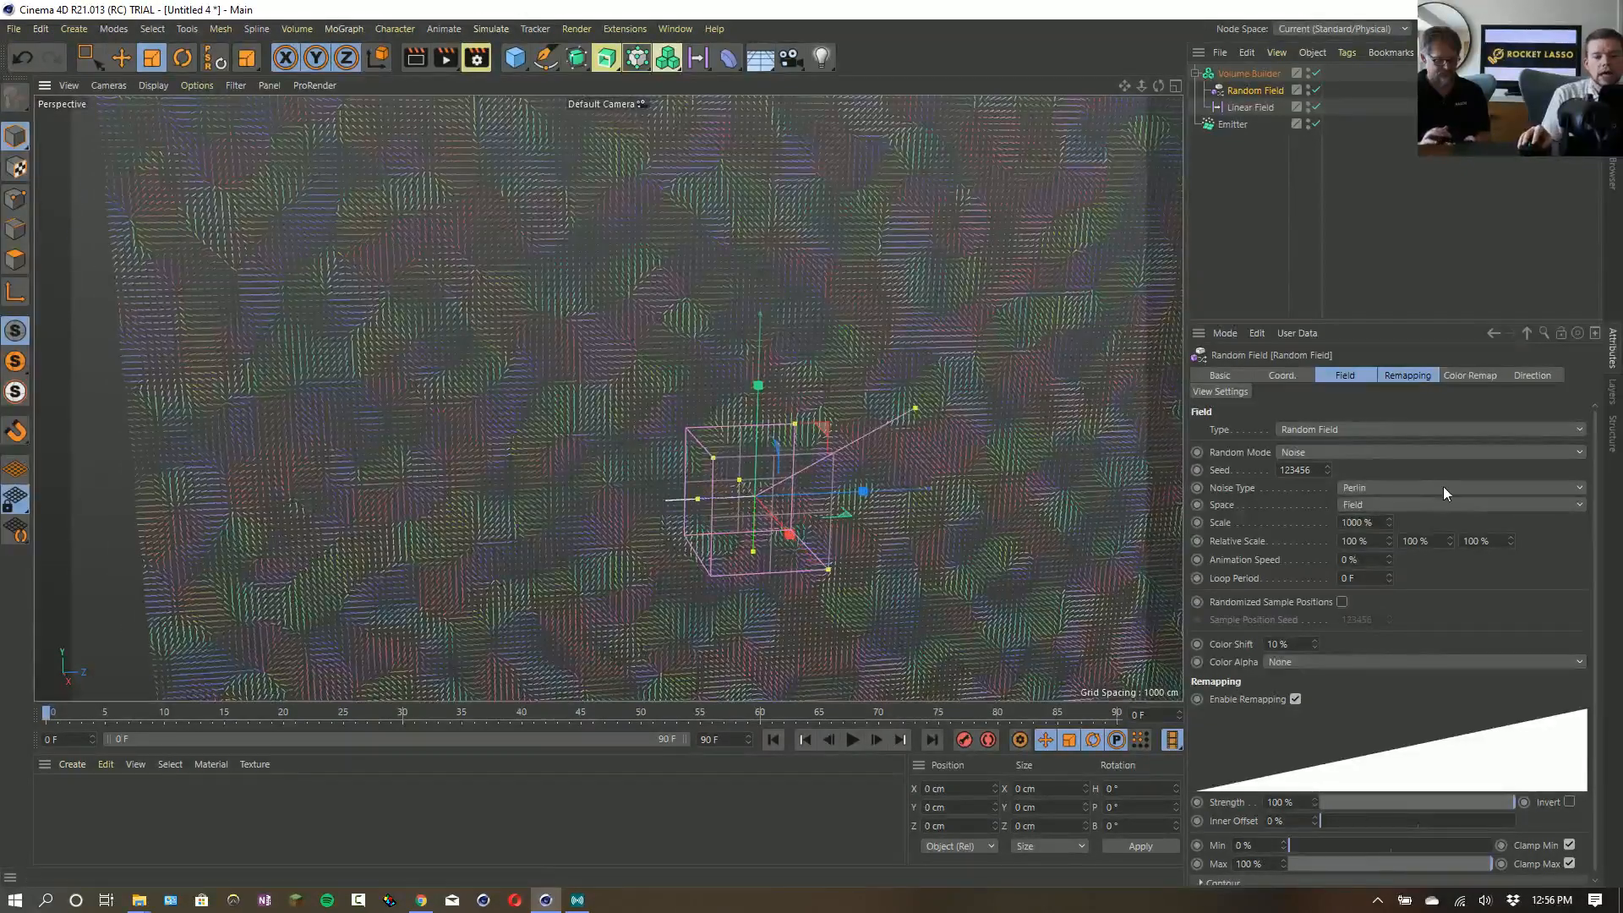
{"action": "left_click", "coordinate": [1378, 490]}
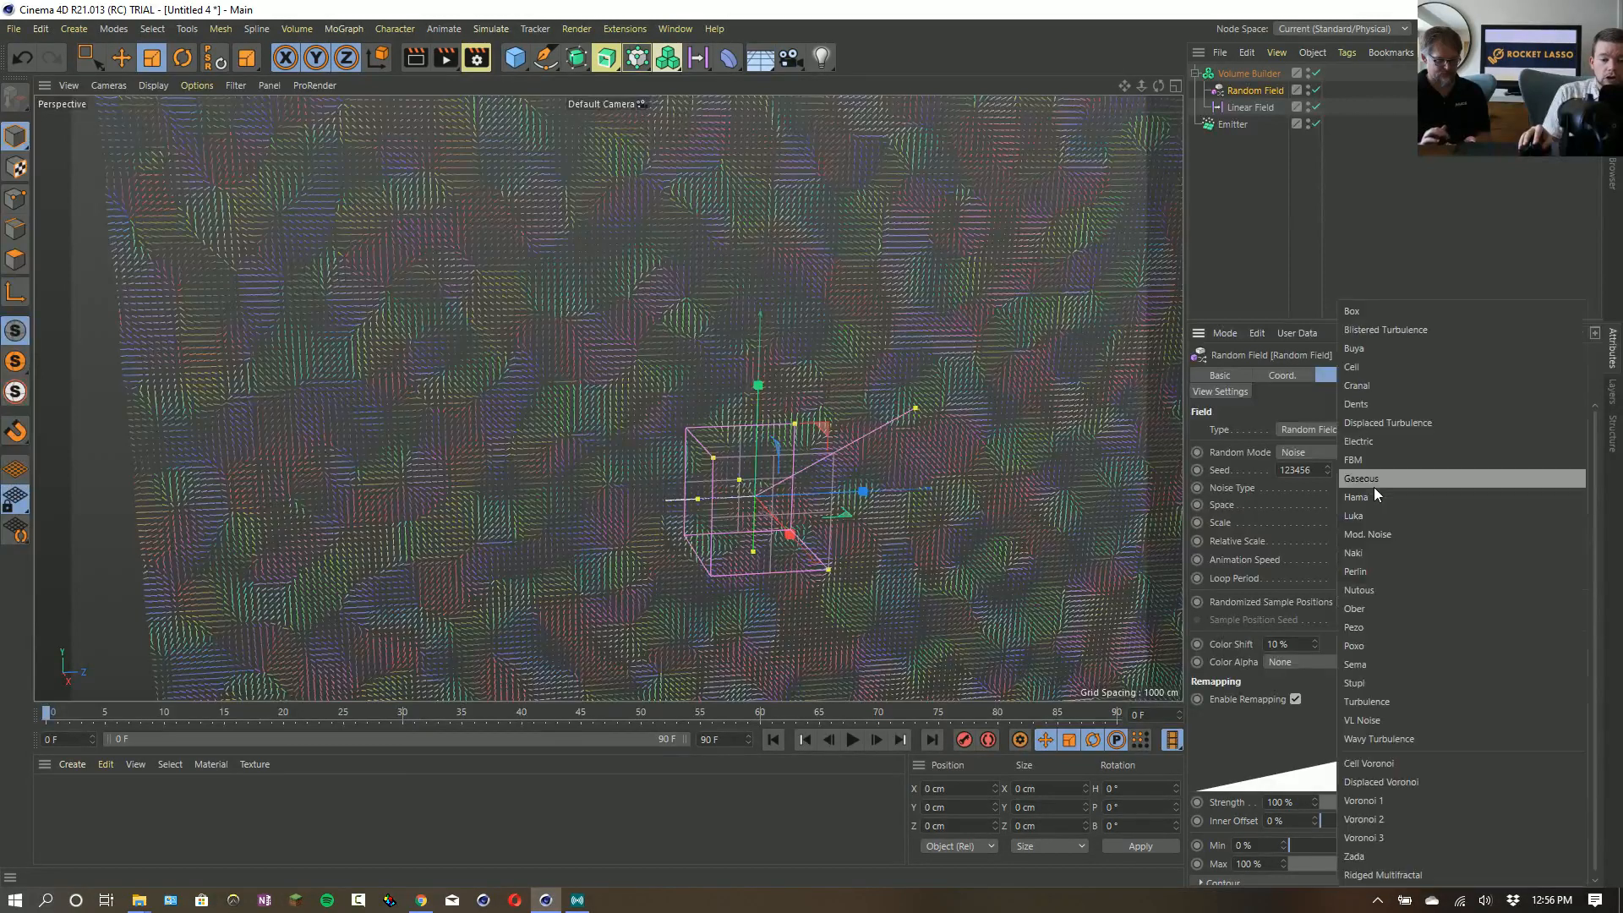
{"action": "left_click", "coordinate": [1432, 806]}
{"action": "scroll", "coordinate": [707, 402], "scroll_direction": "up", "scroll_amount": 3}
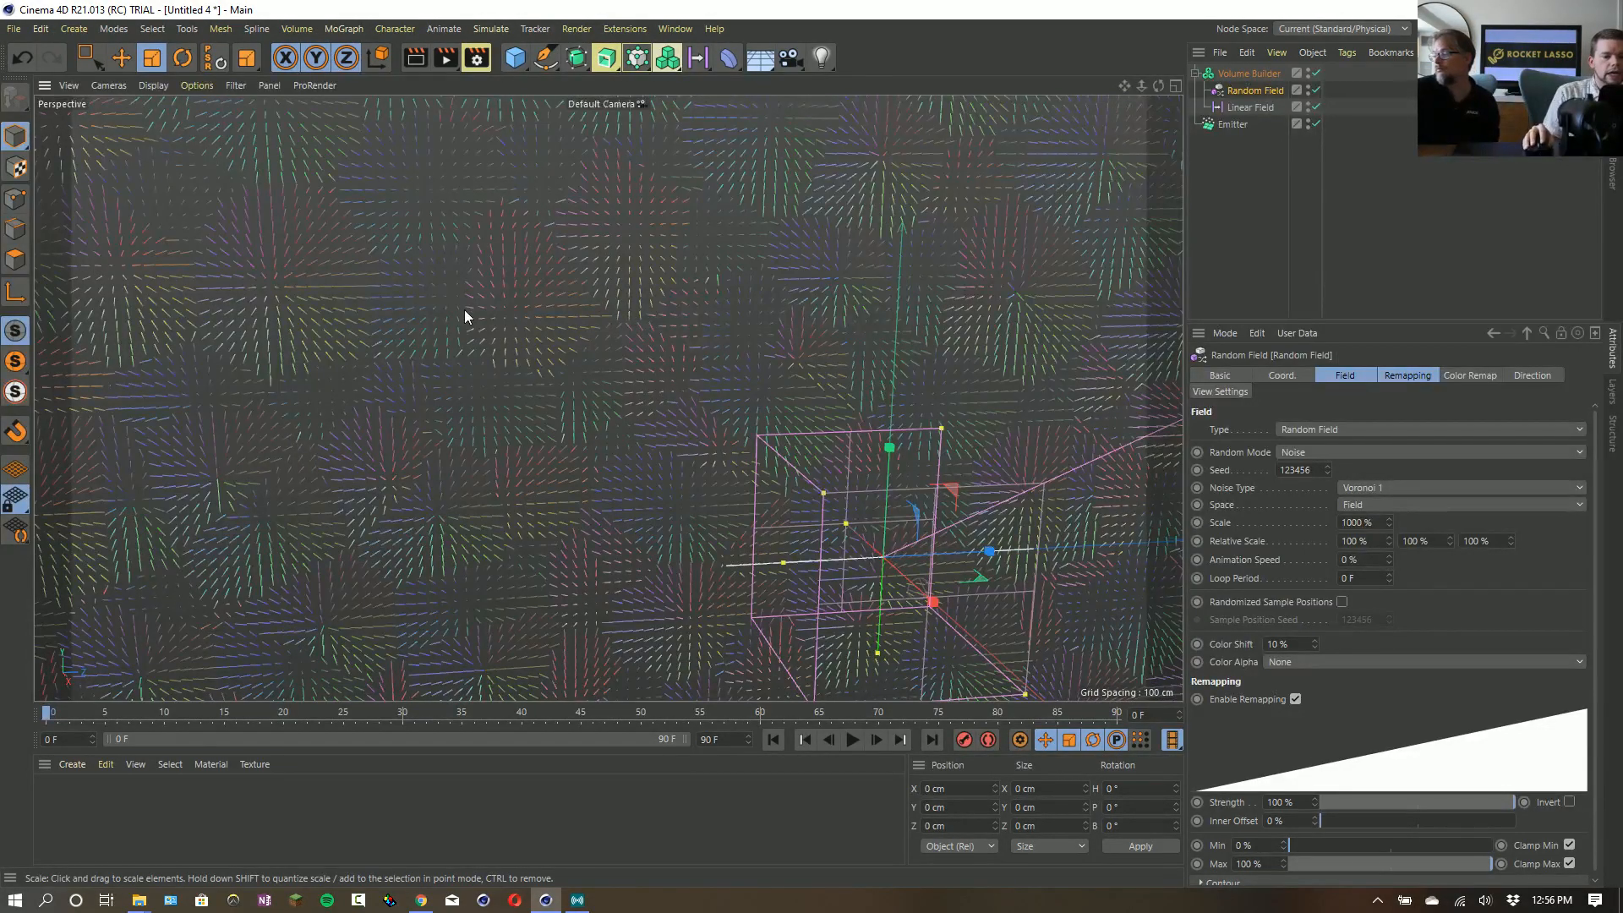
{"action": "scroll", "coordinate": [635, 340], "scroll_direction": "down", "scroll_amount": 5}
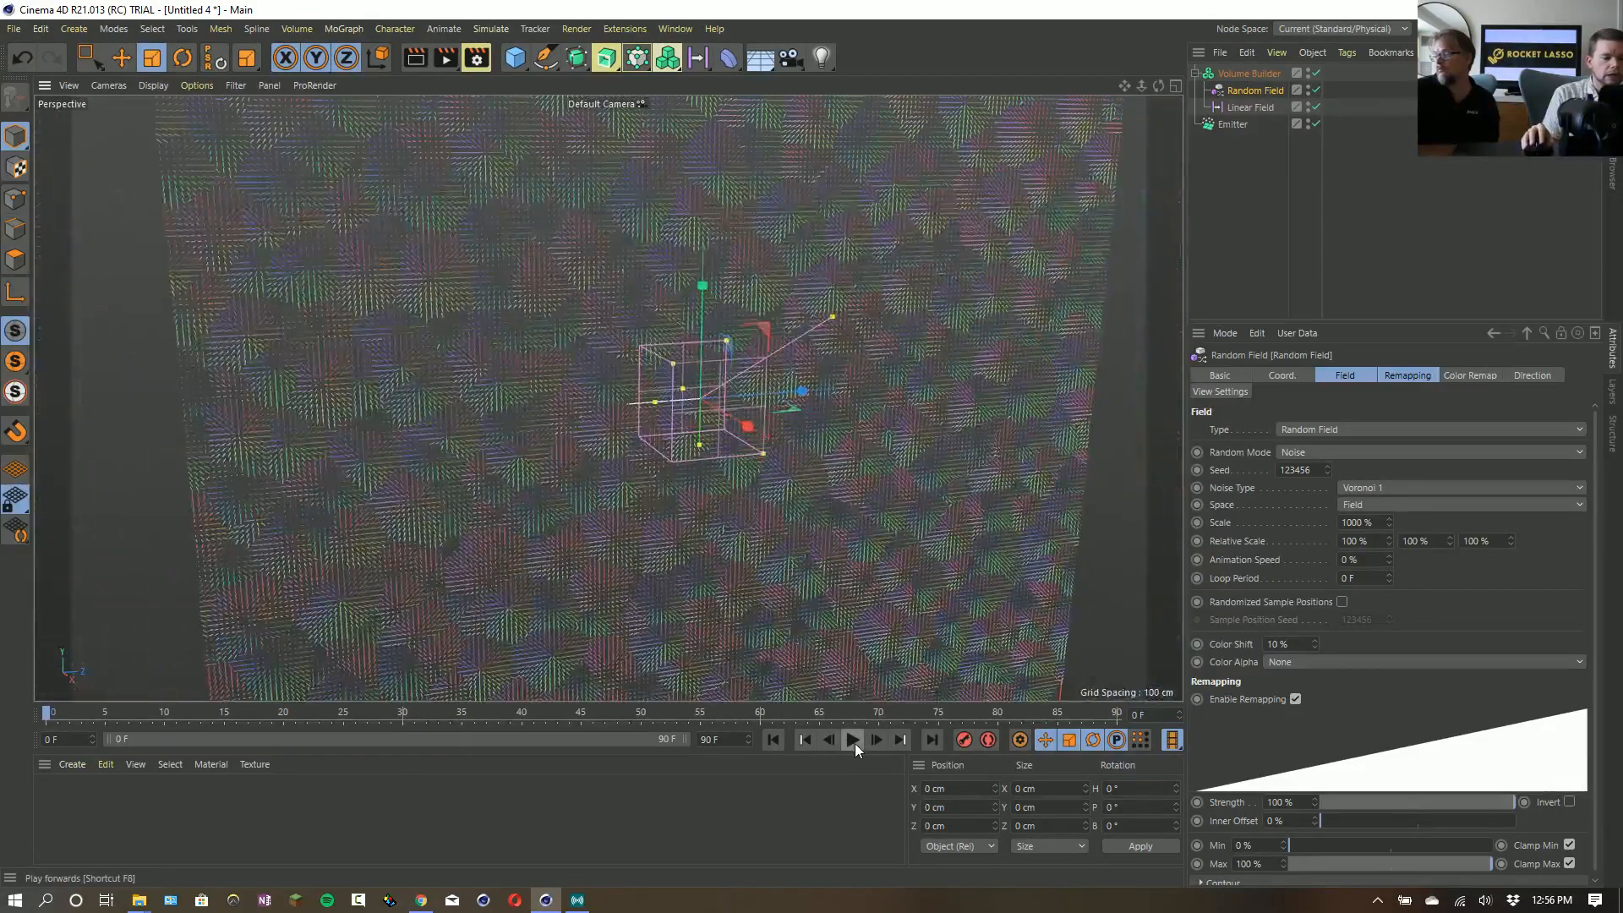
- Play the particle animation against the vector plane, stop it and return to the first frame
{"action": "left_click", "coordinate": [852, 740]}
{"action": "scroll", "coordinate": [870, 602], "scroll_direction": "down", "scroll_amount": 3}
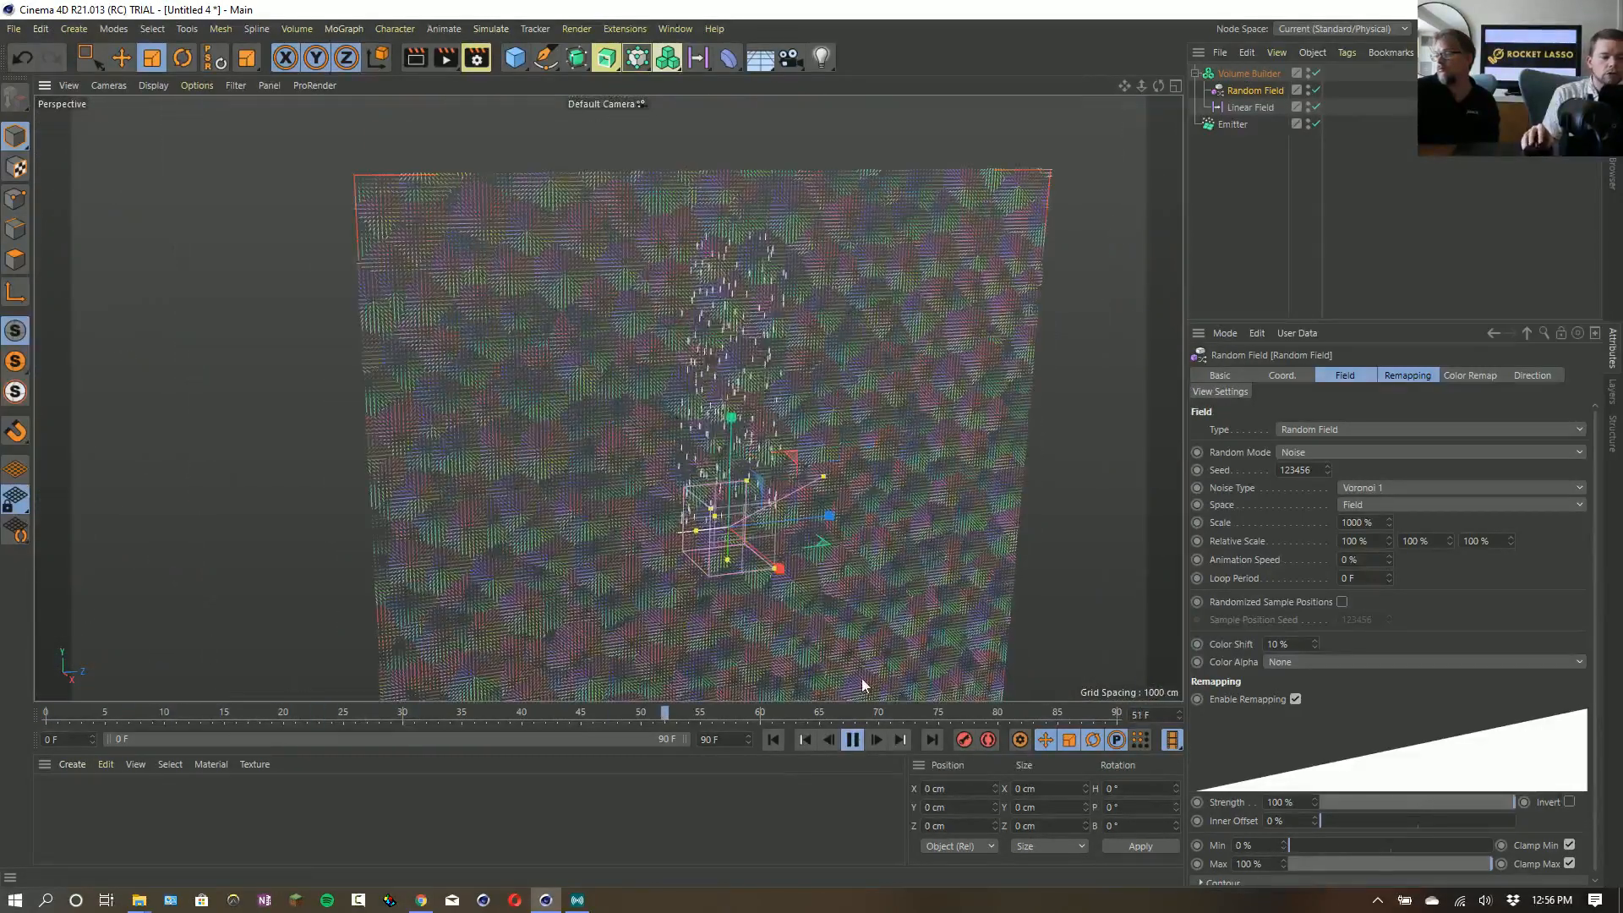
{"action": "left_click", "coordinate": [852, 739]}
{"action": "left_click", "coordinate": [769, 742]}
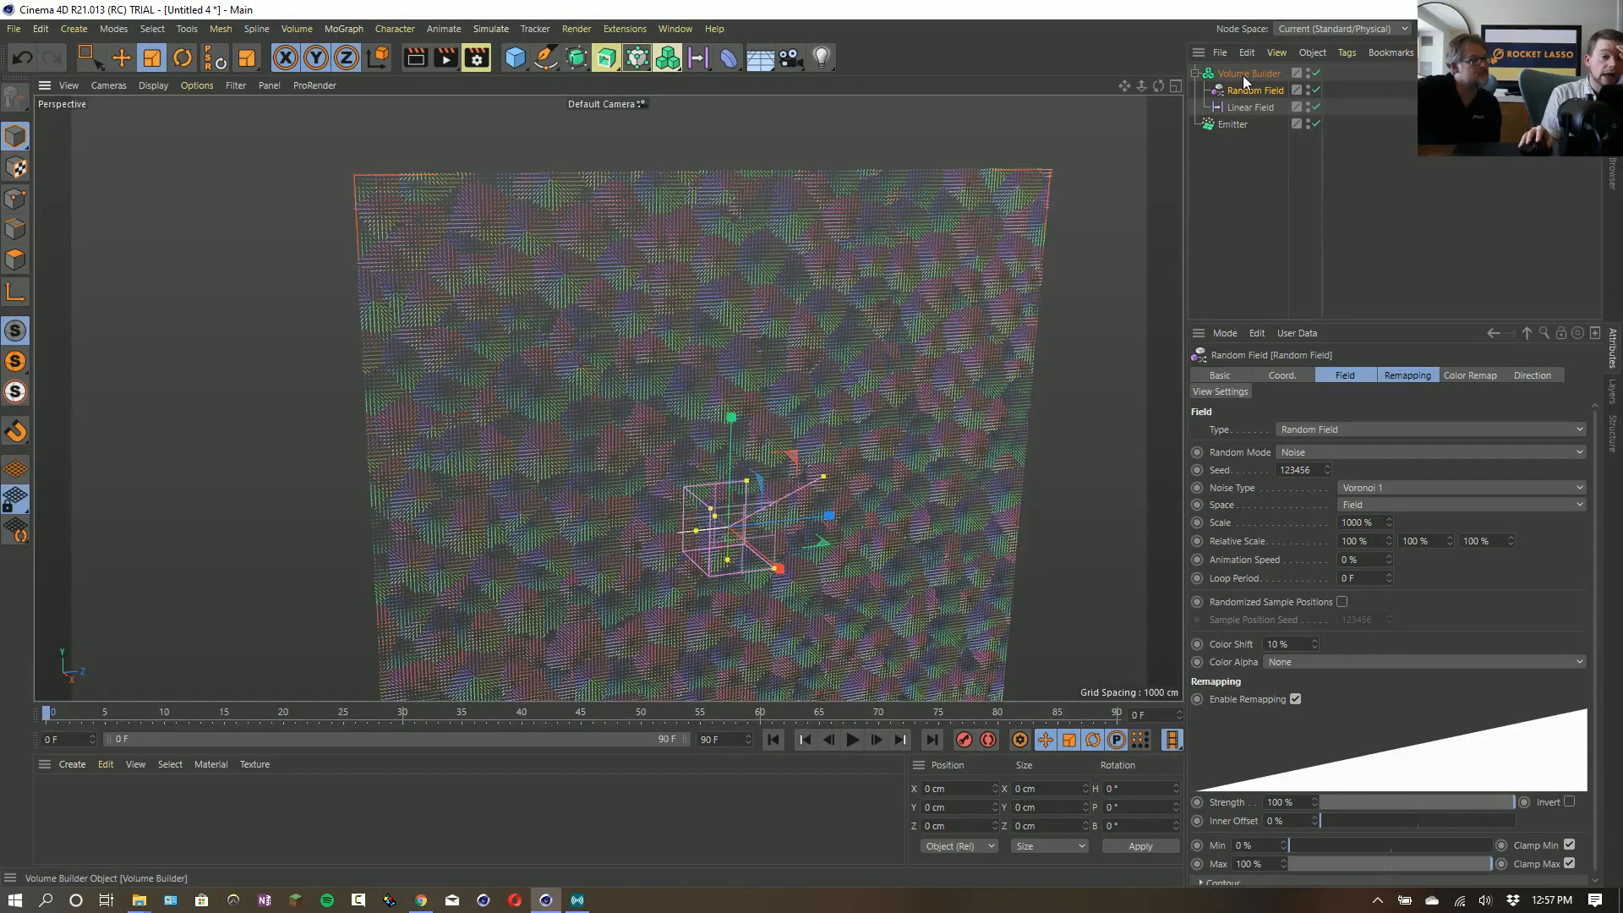
- Set the Random Field's blending mode in the Volume Builder to Cross
{"action": "scroll", "coordinate": [1064, 398], "scroll_direction": "up", "scroll_amount": 3}
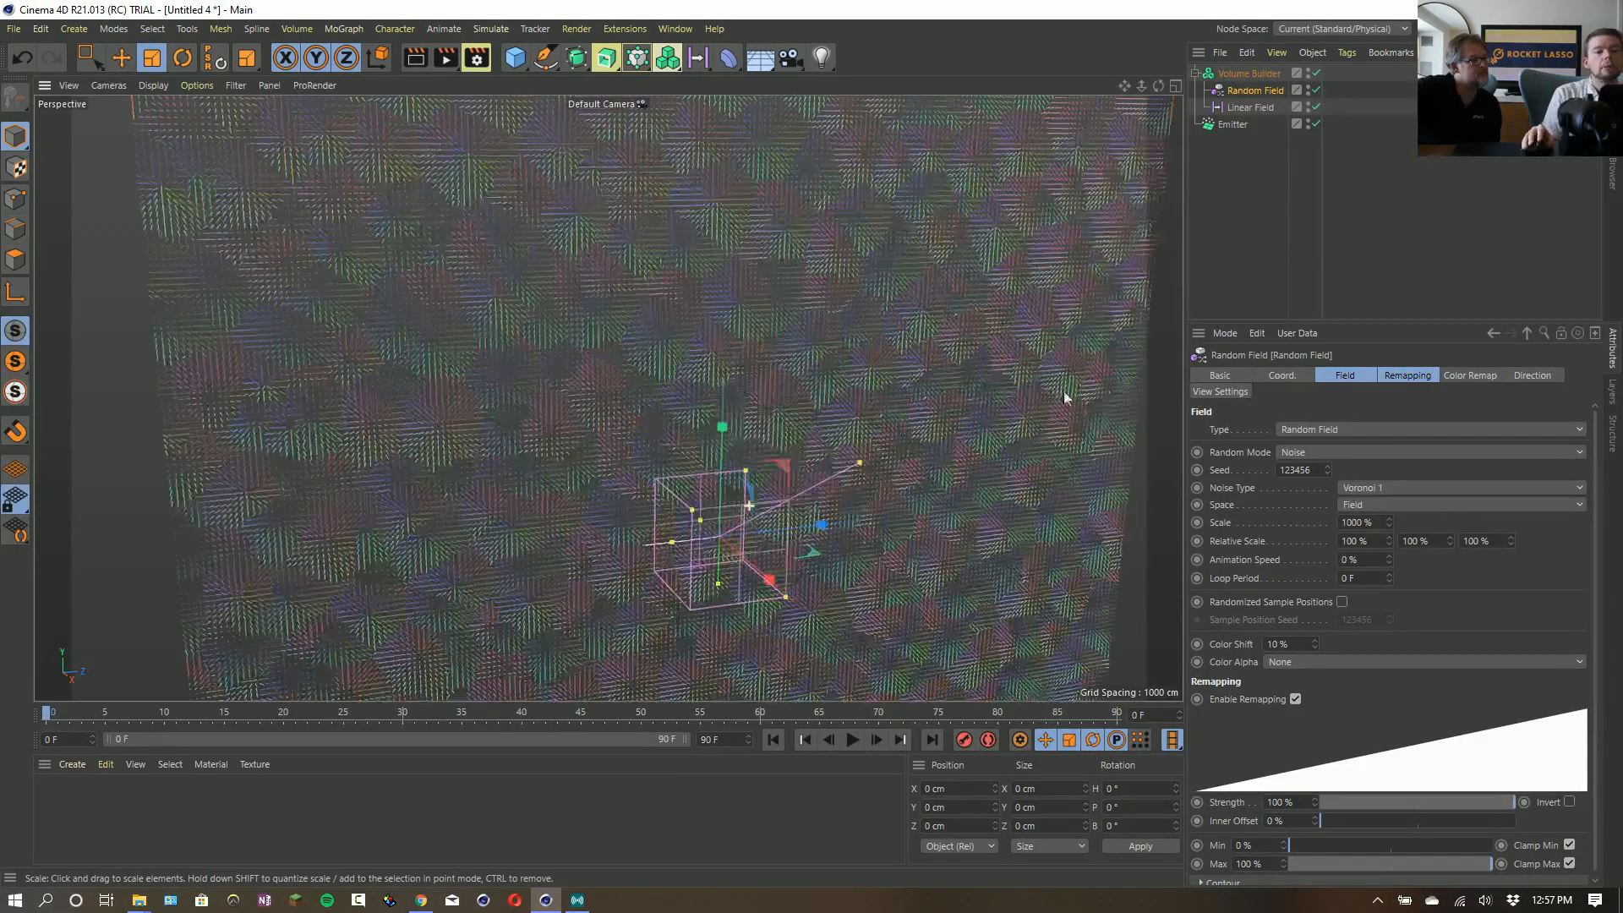
{"action": "left_click", "coordinate": [1246, 76]}
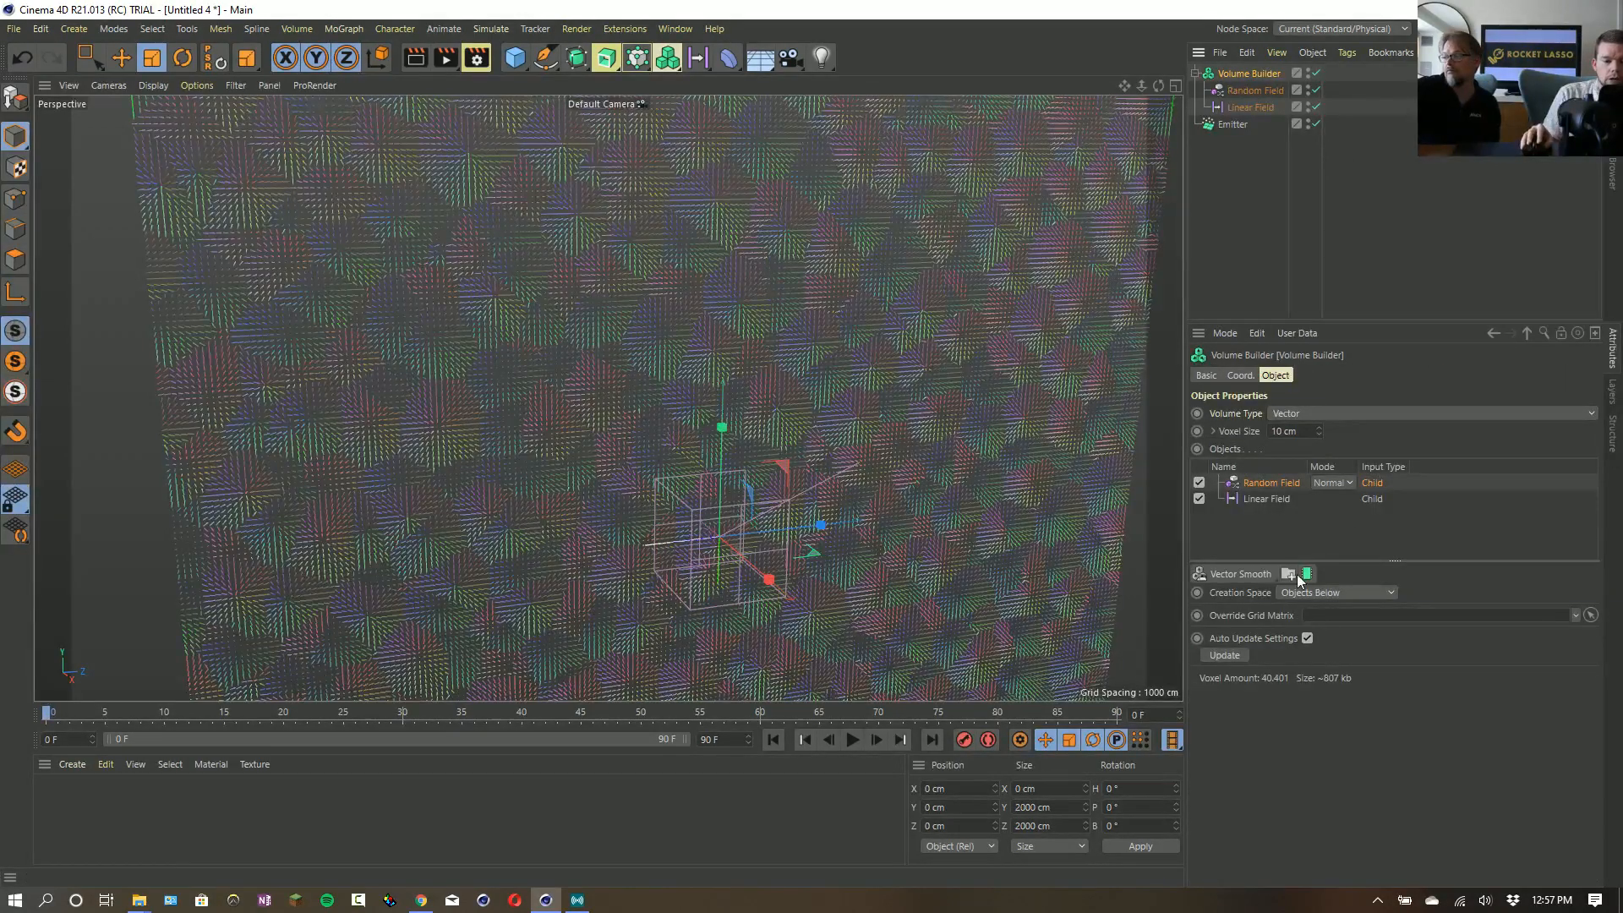
{"action": "left_click", "coordinate": [1246, 574]}
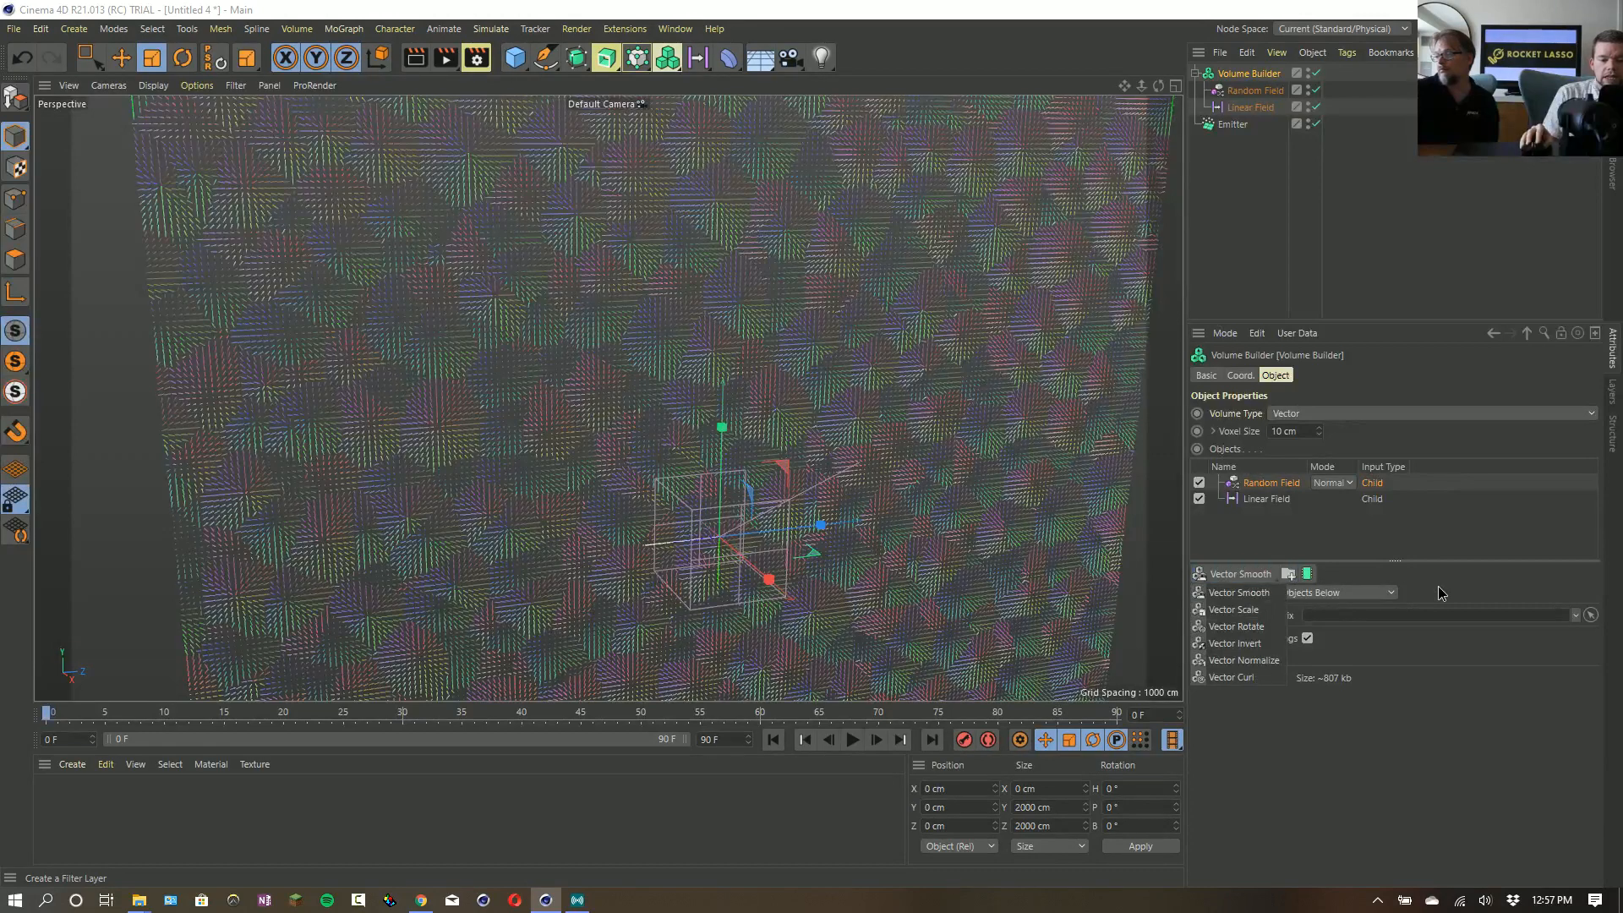
{"action": "left_click", "coordinate": [1330, 479]}
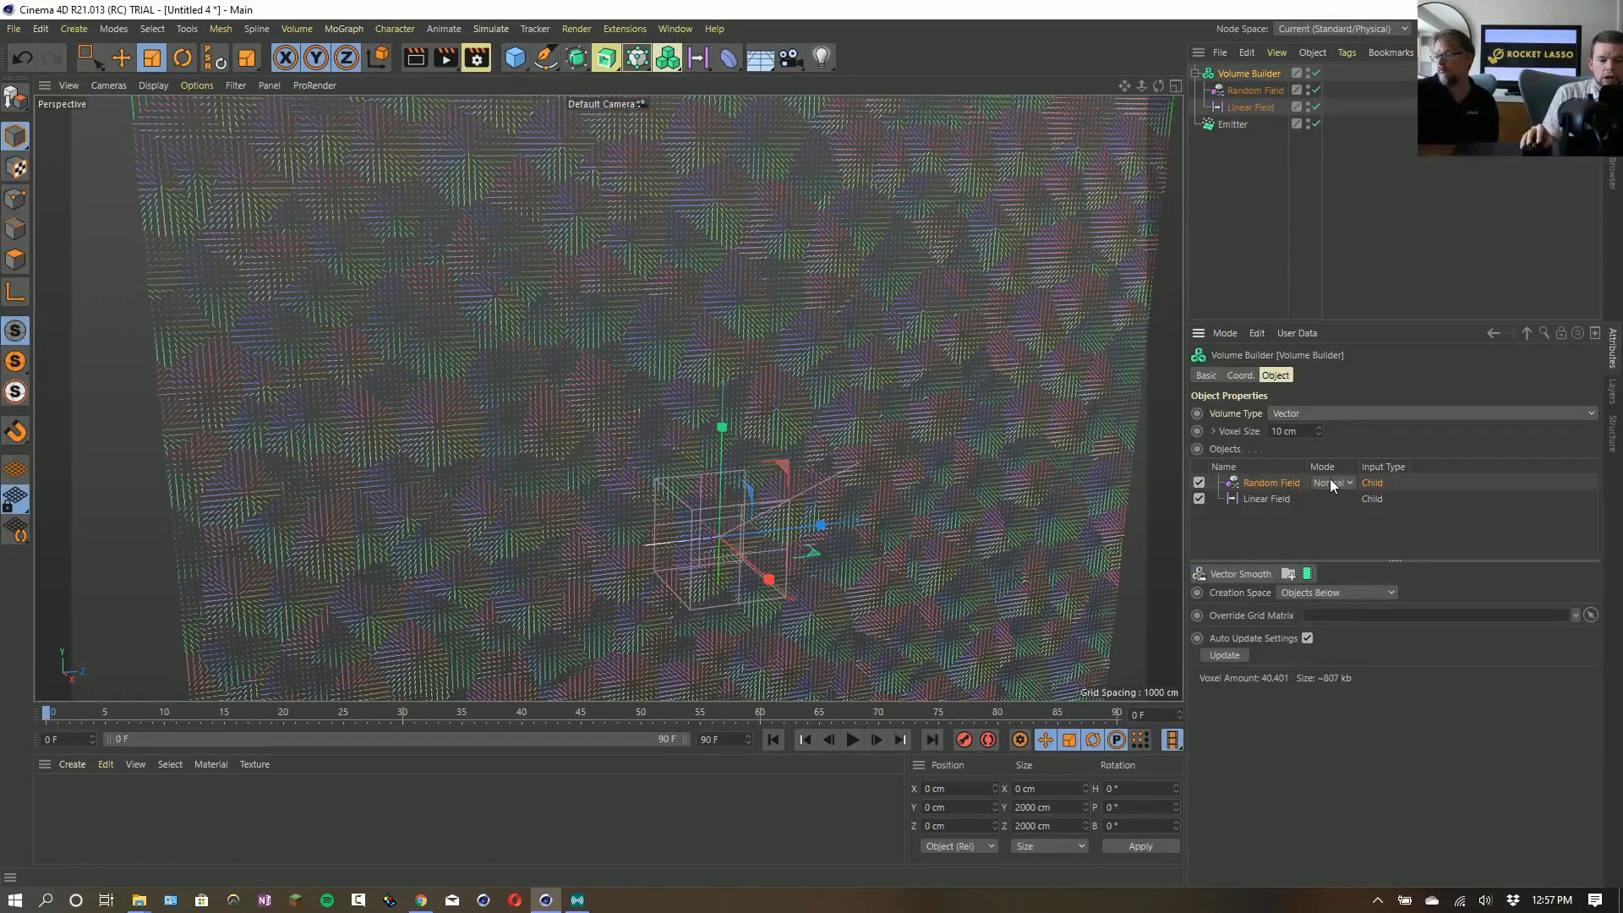
{"action": "left_click", "coordinate": [1332, 482]}
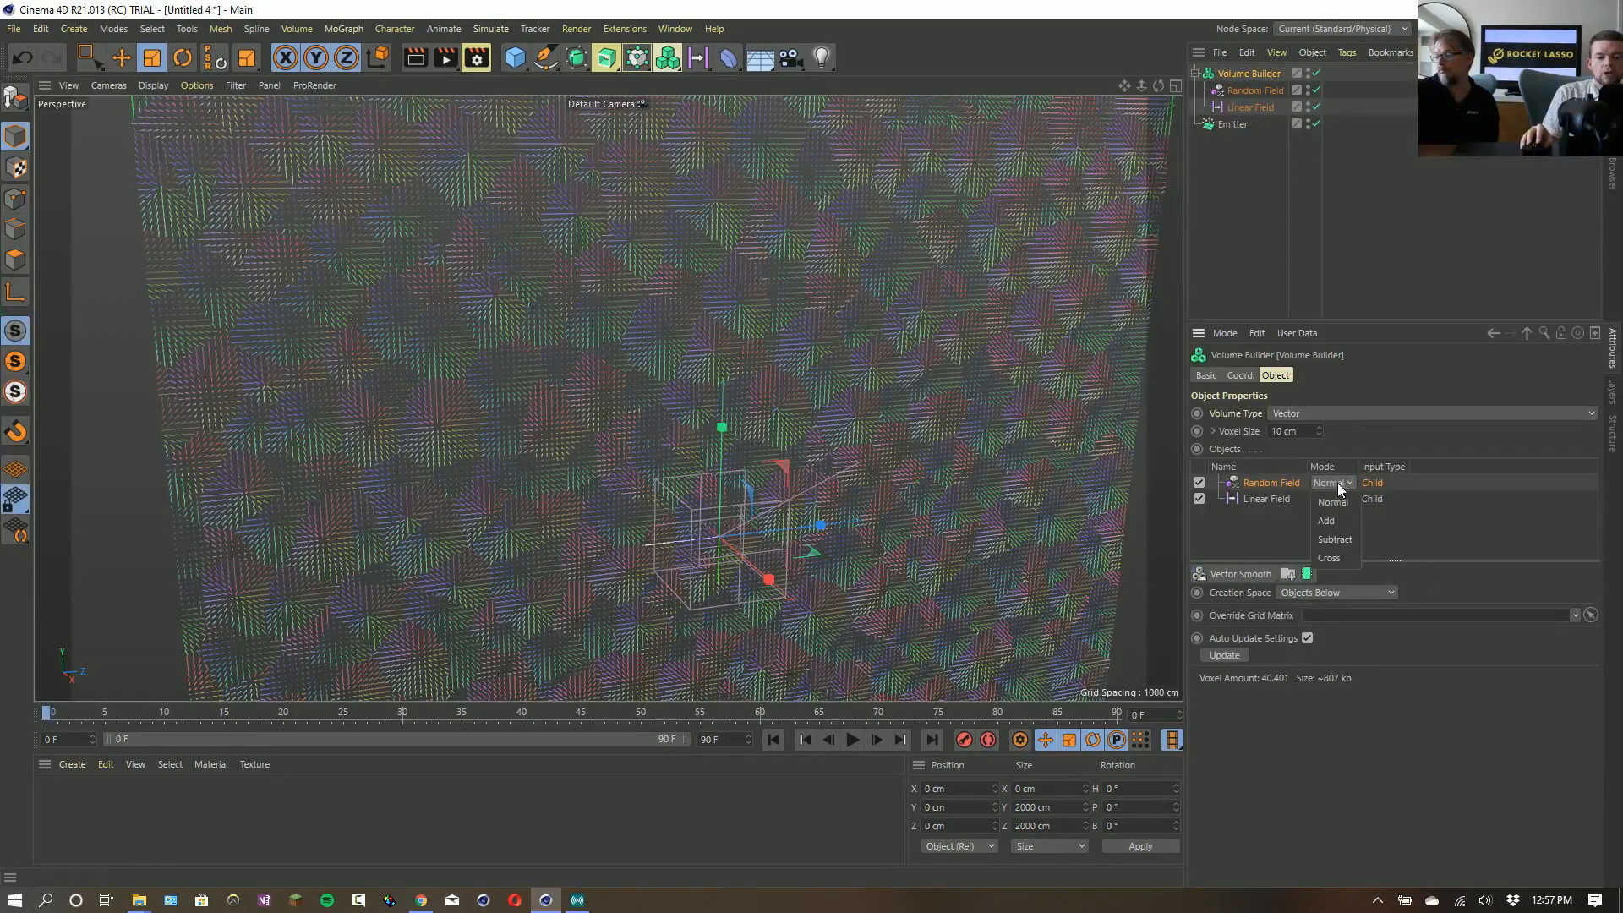
{"action": "left_click", "coordinate": [1335, 561]}
- Switch to the streaming application, show the Full Cam scene, and return to Cinema 4D
{"action": "left_click", "coordinate": [580, 902]}
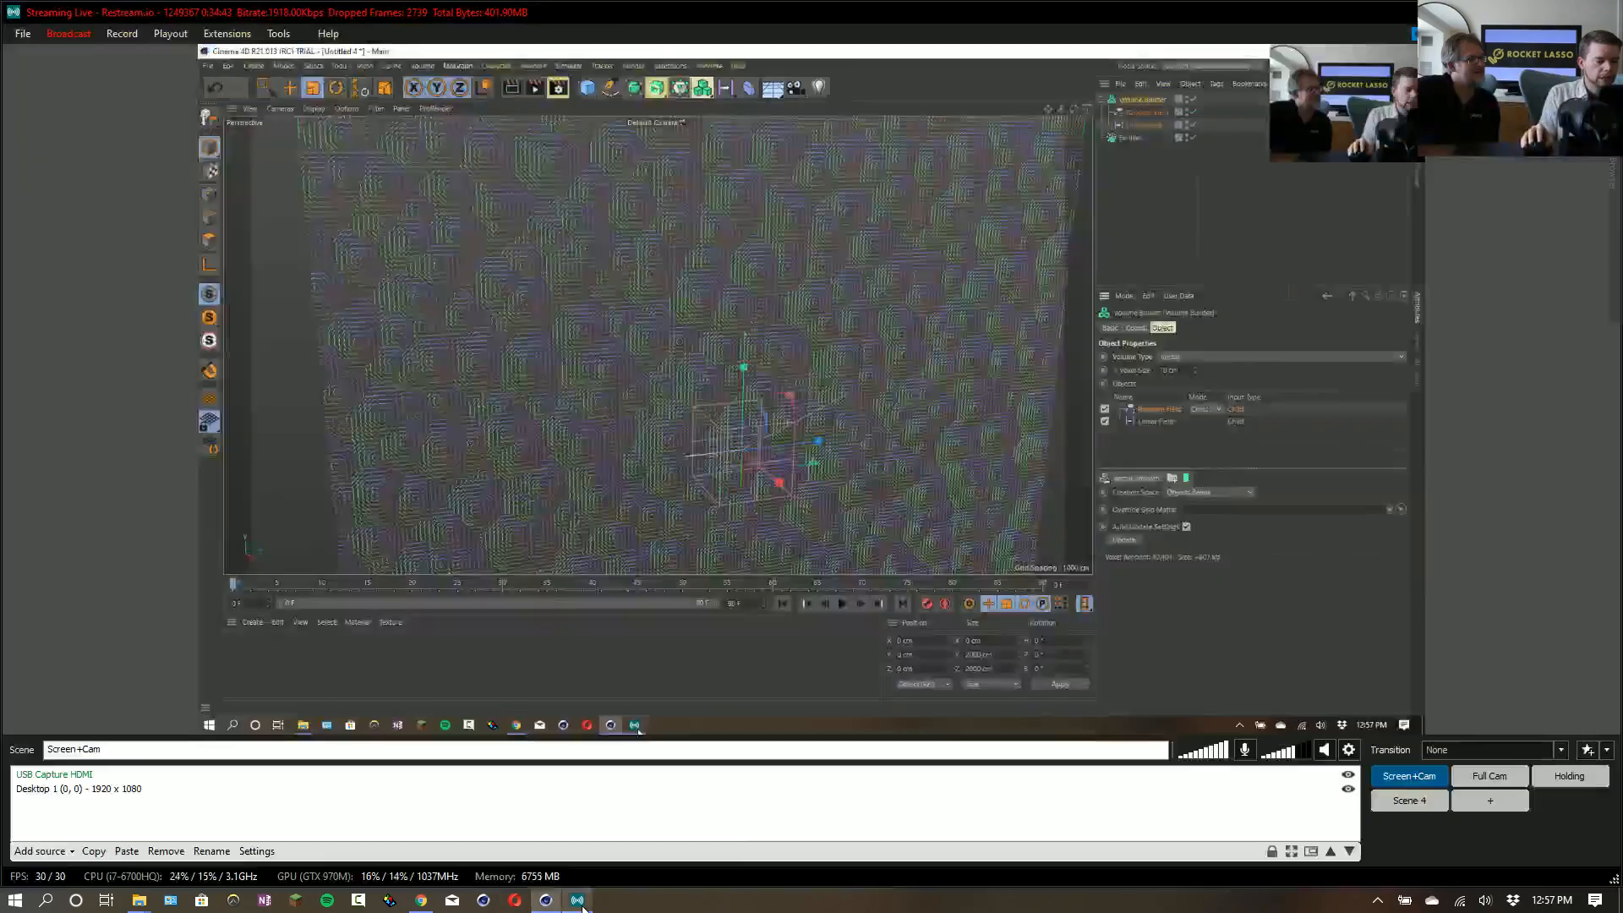
{"action": "left_click", "coordinate": [1489, 775]}
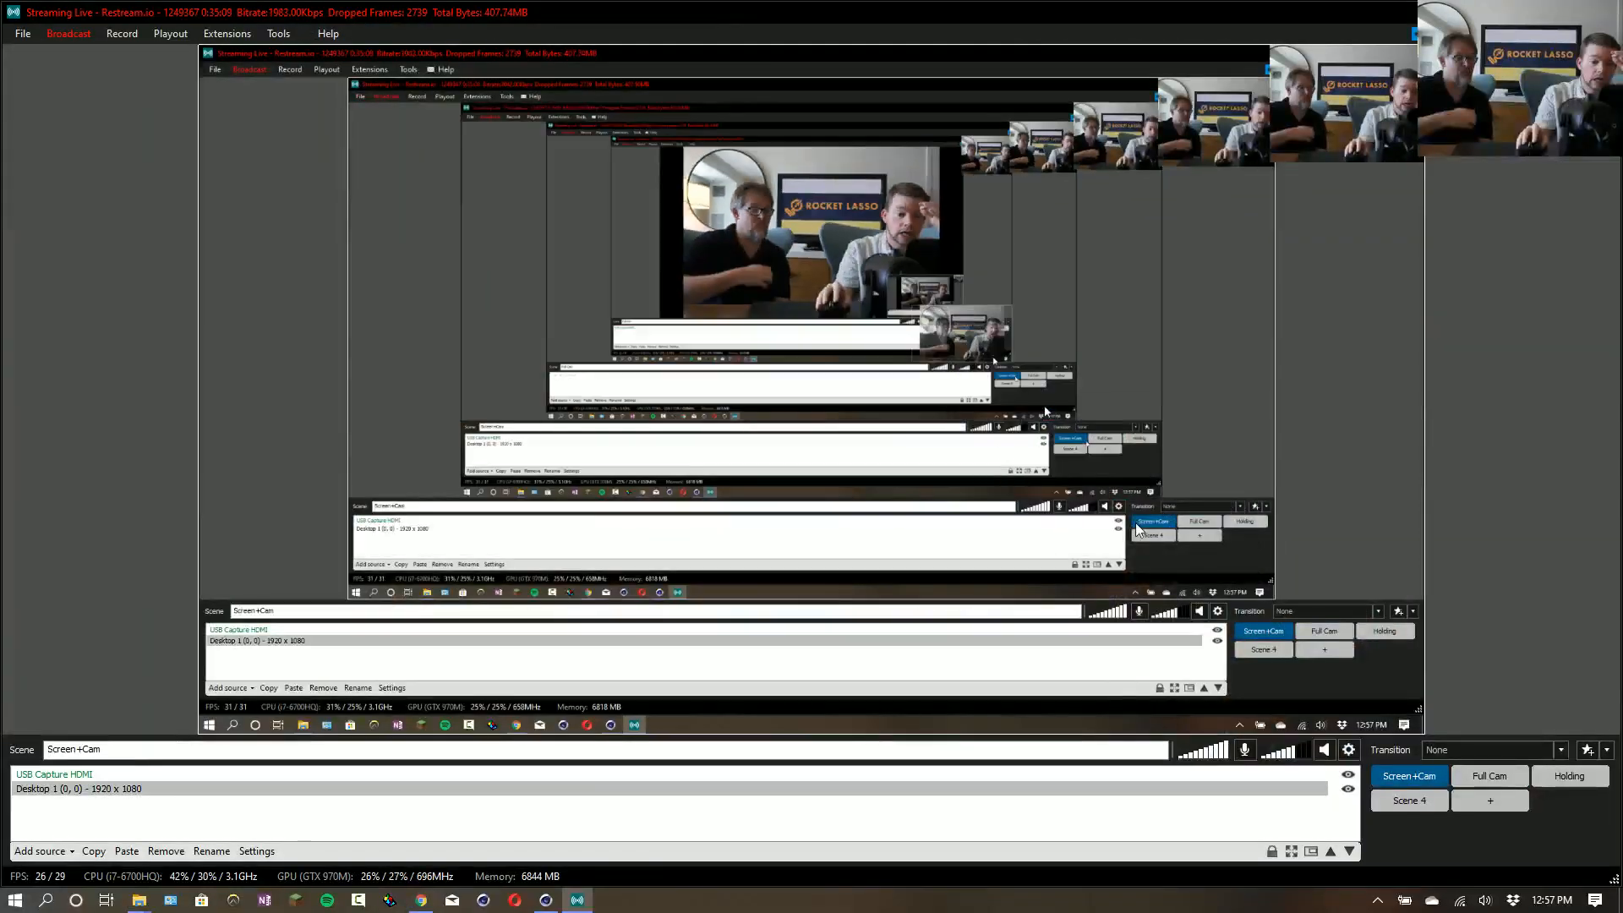
{"action": "left_click", "coordinate": [546, 902]}
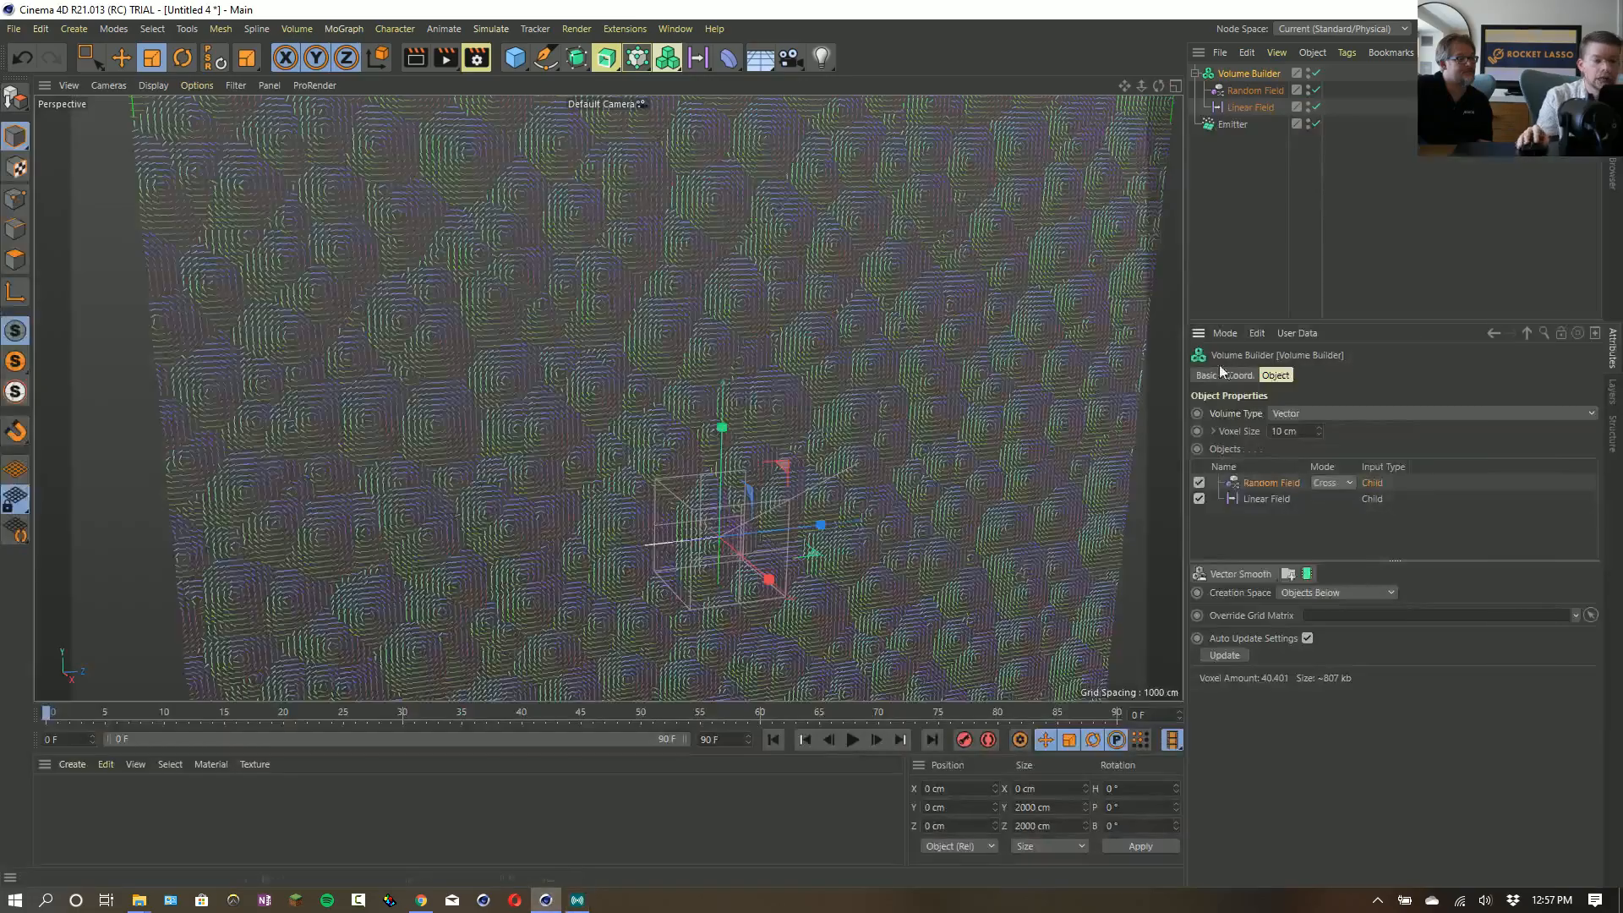
- Switch the Random Field's mode to Normal to compare the vectors up close, and set it back to Cross
{"action": "left_click", "coordinate": [1327, 485]}
{"action": "left_click", "coordinate": [1384, 438]}
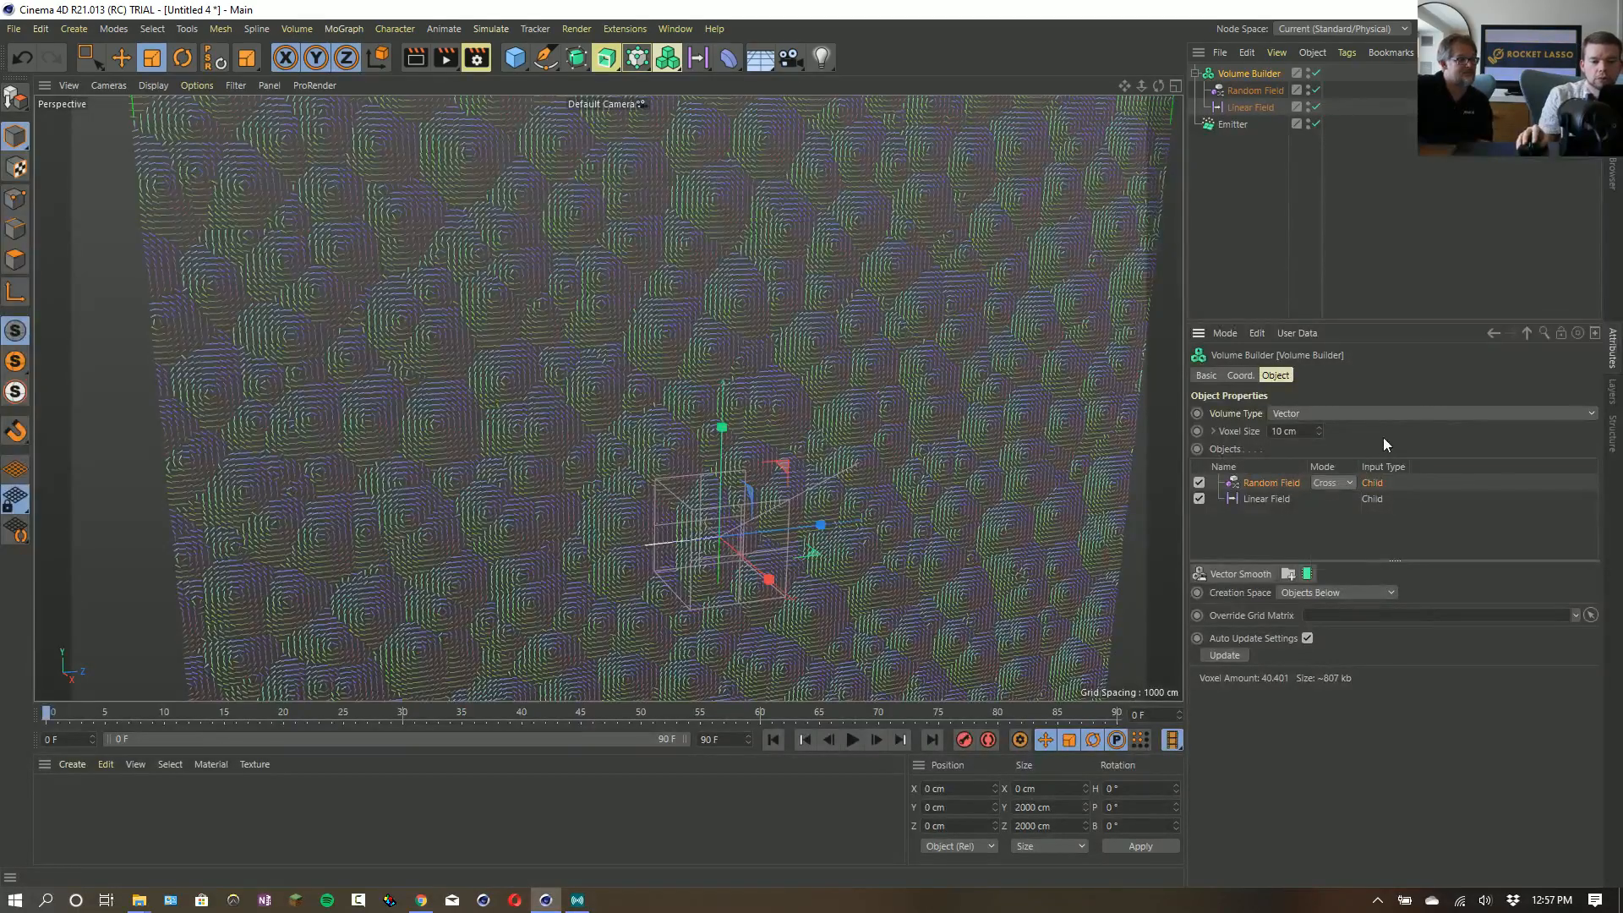
{"action": "left_click", "coordinate": [1329, 480]}
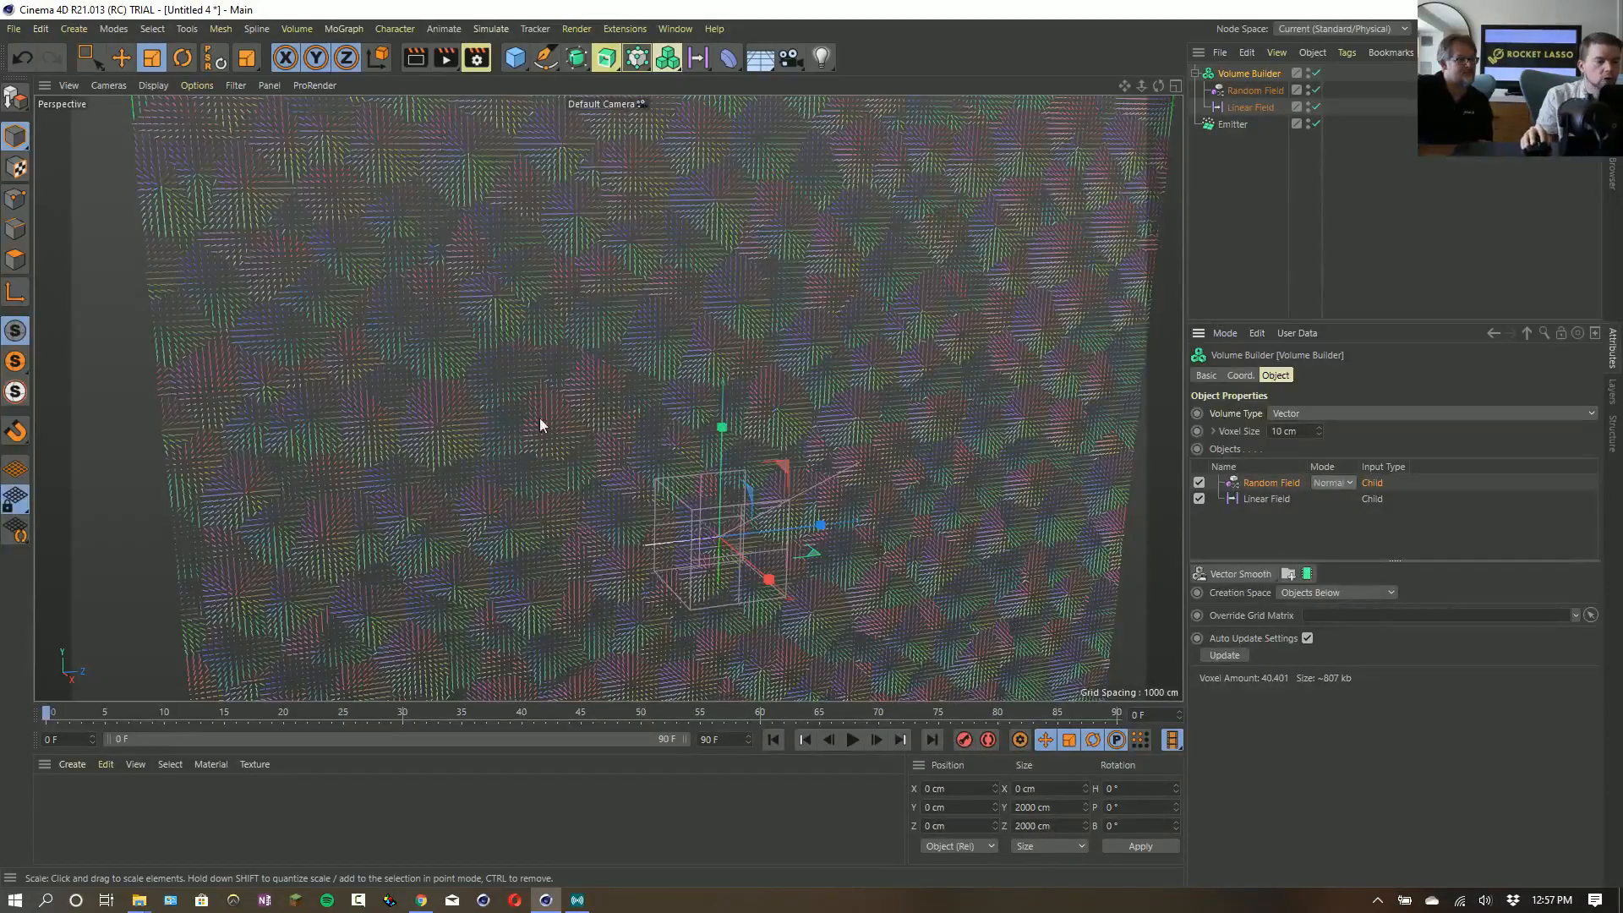
{"action": "left_click_drag", "start_coordinate": [539, 423], "coordinate": [550, 337], "text": "alt"}
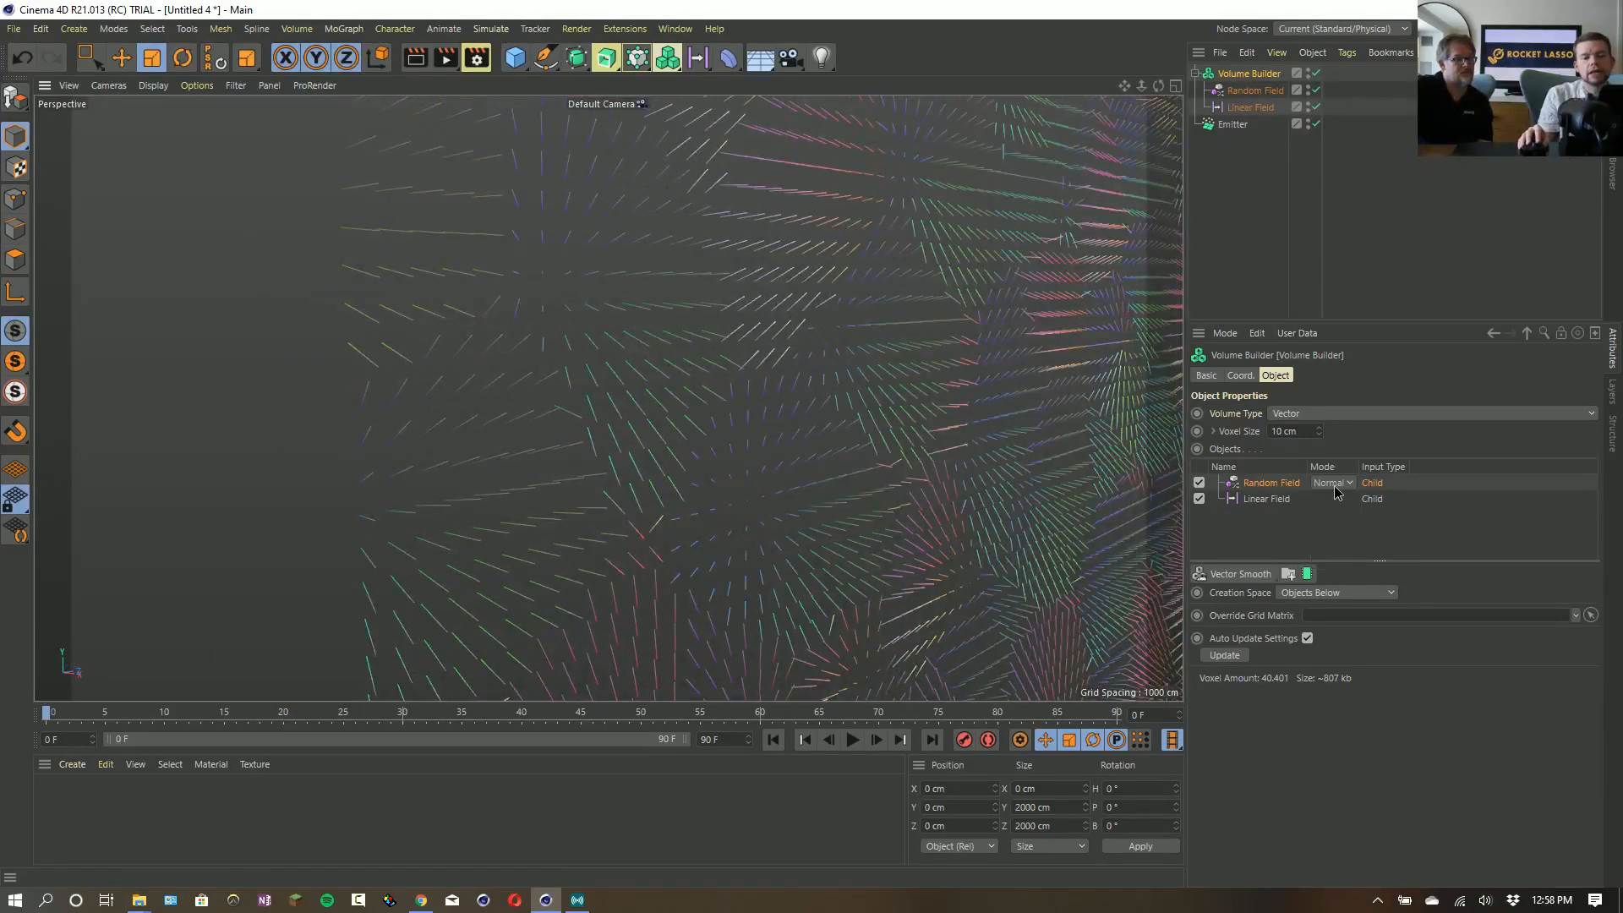
{"action": "left_click", "coordinate": [1334, 558]}
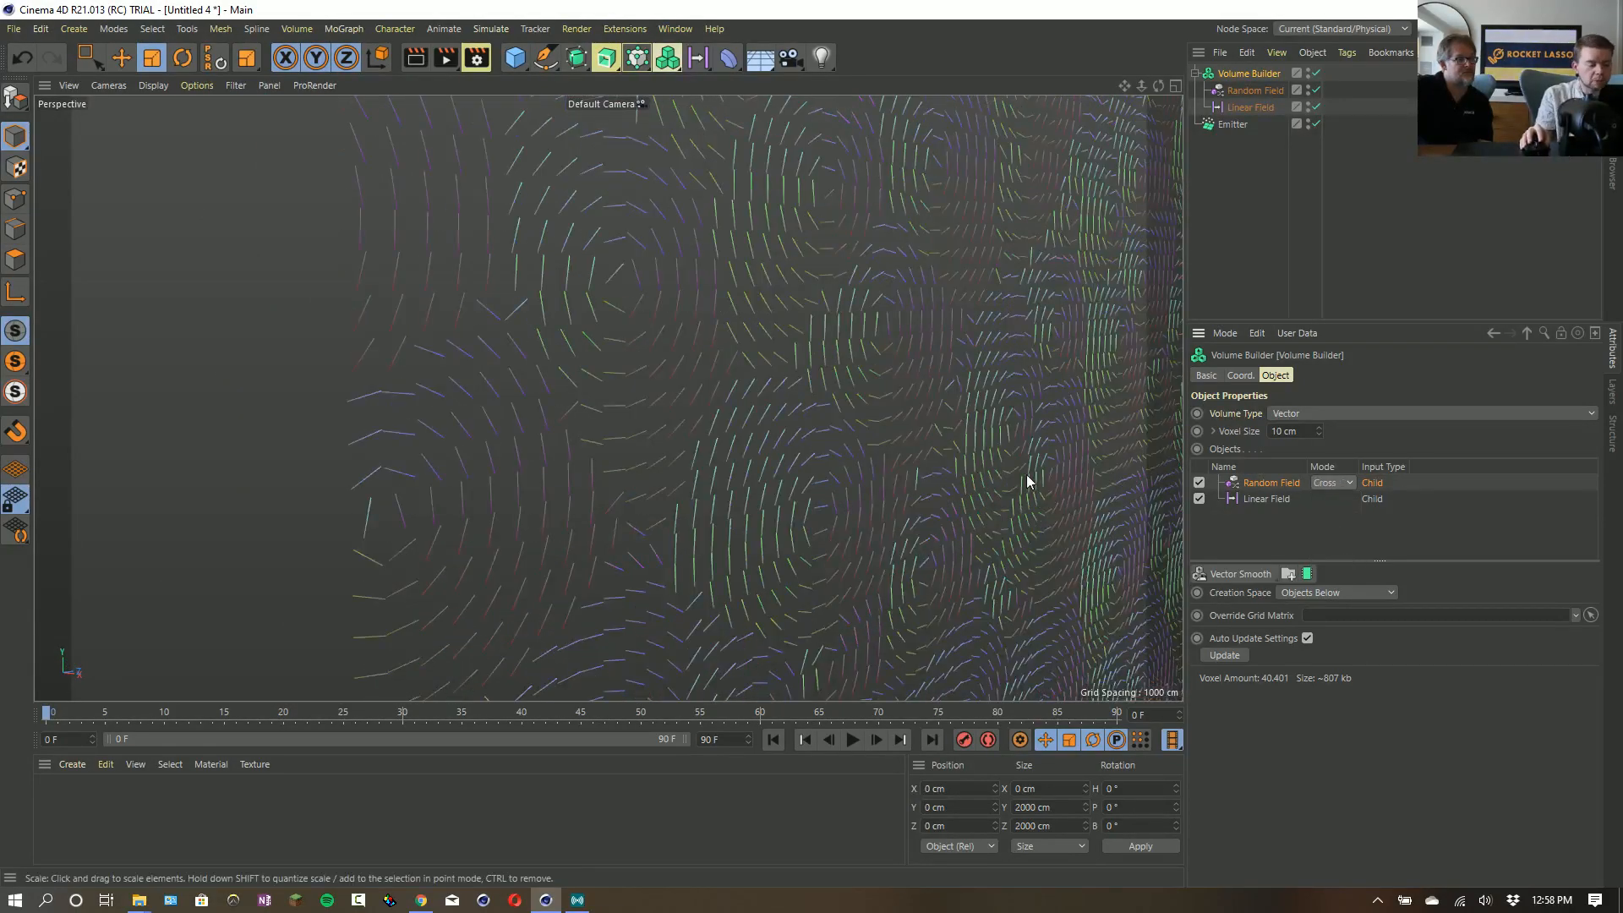
{"action": "left_click_drag", "start_coordinate": [1027, 476], "coordinate": [934, 438], "text": "alt"}
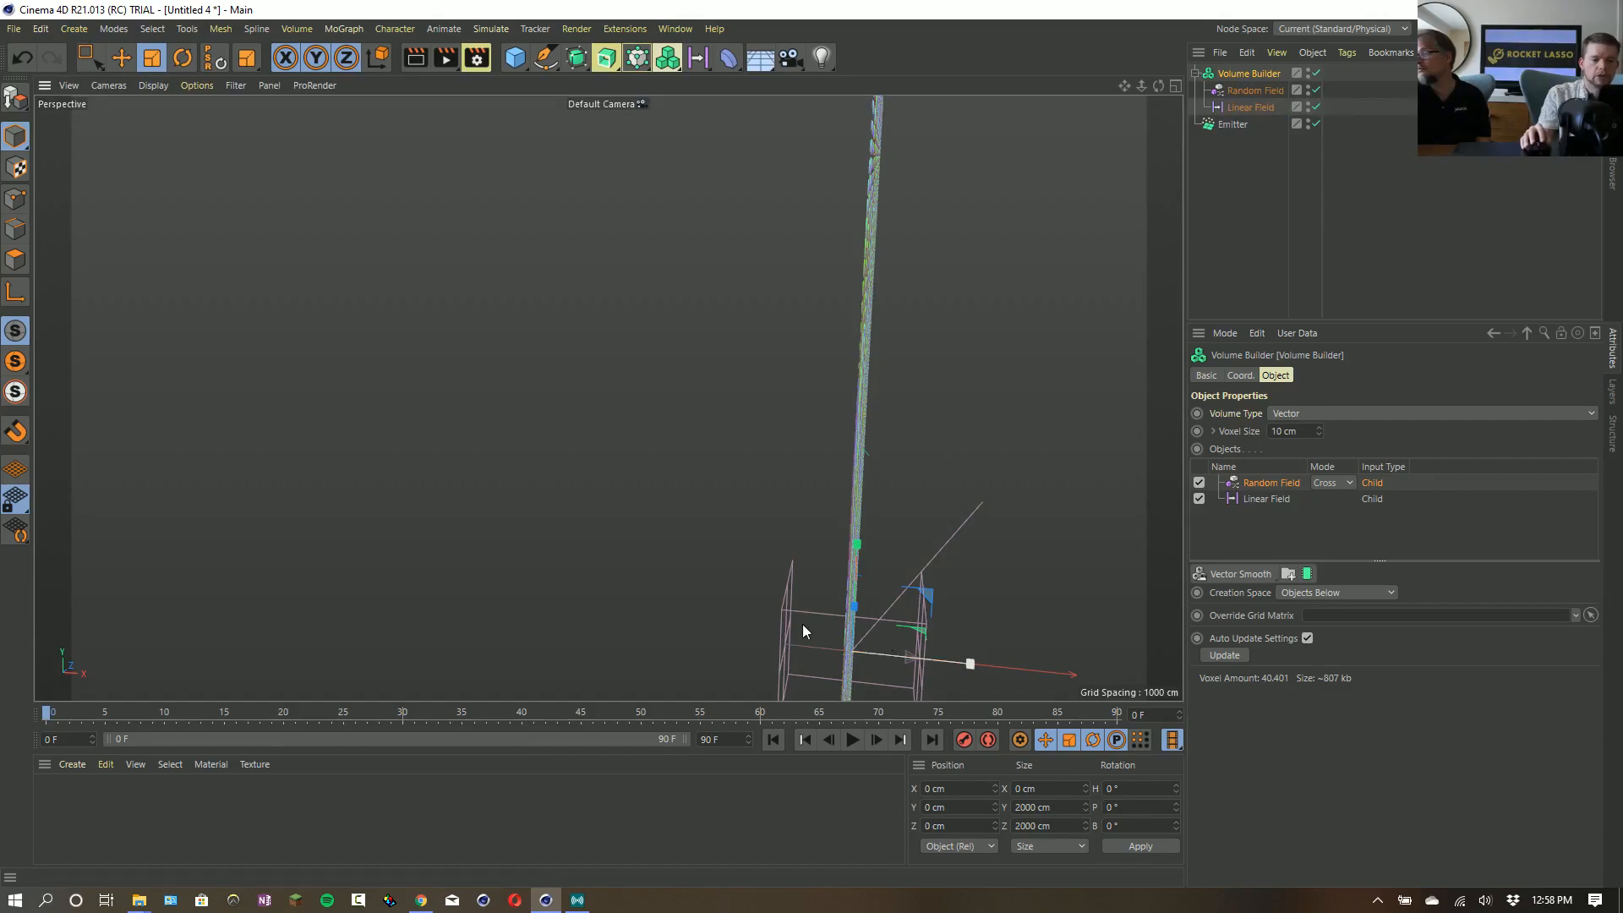
{"action": "left_click_drag", "start_coordinate": [1058, 540], "coordinate": [733, 499], "text": "alt"}
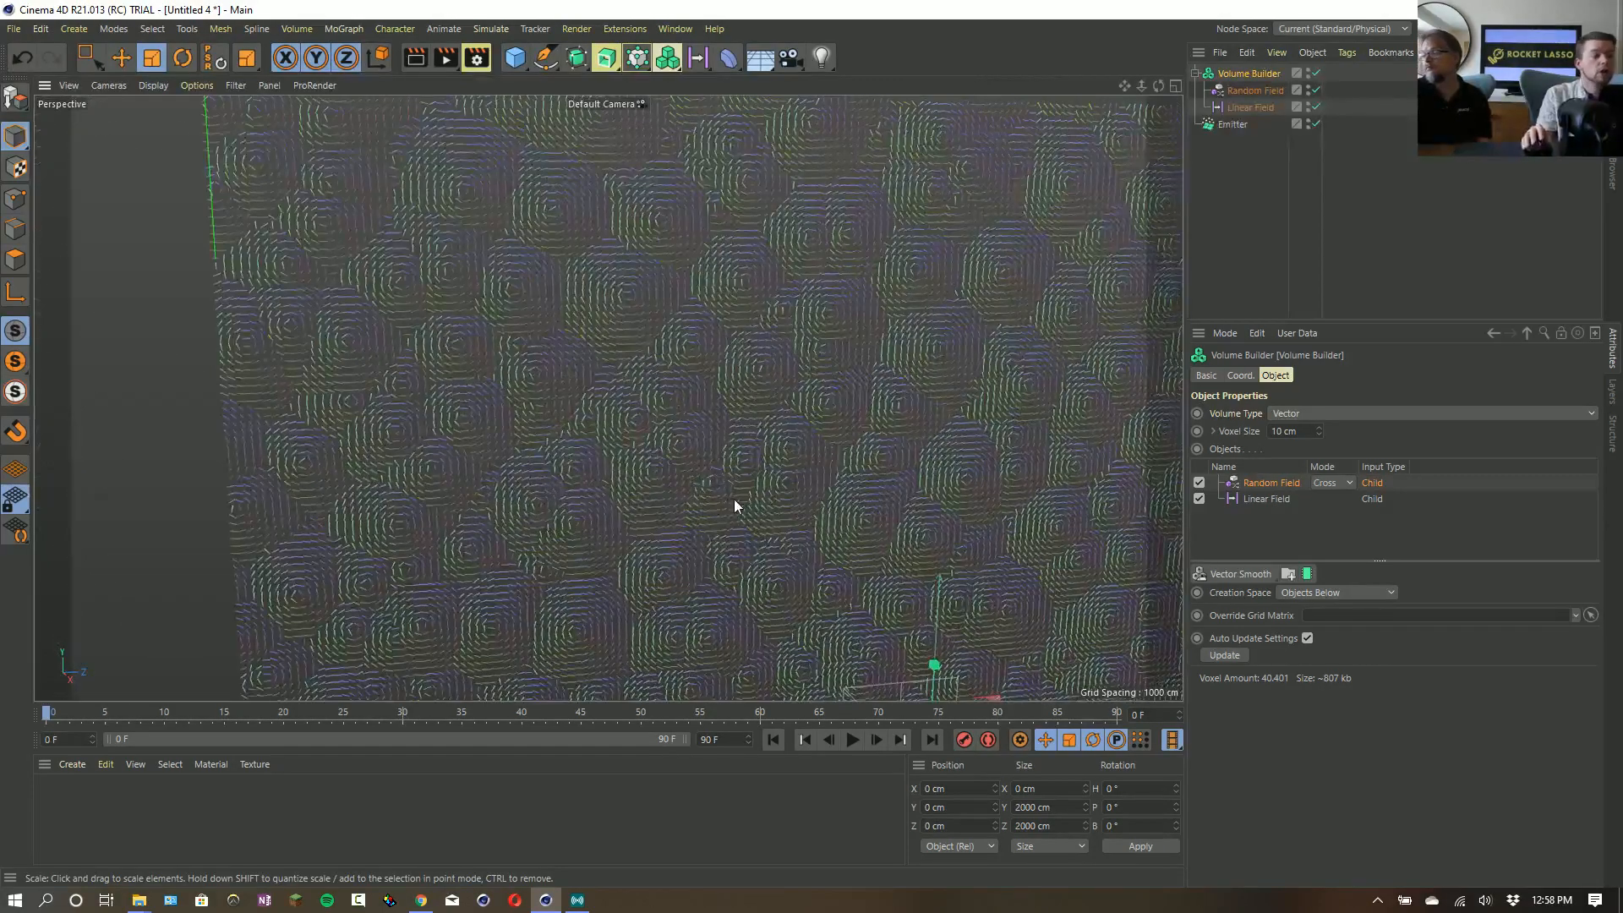
- Add a Vector Smooth filter layer above the Random Field in the Volume Builder
{"action": "left_click_drag", "start_coordinate": [862, 491], "coordinate": [592, 444], "text": "alt"}
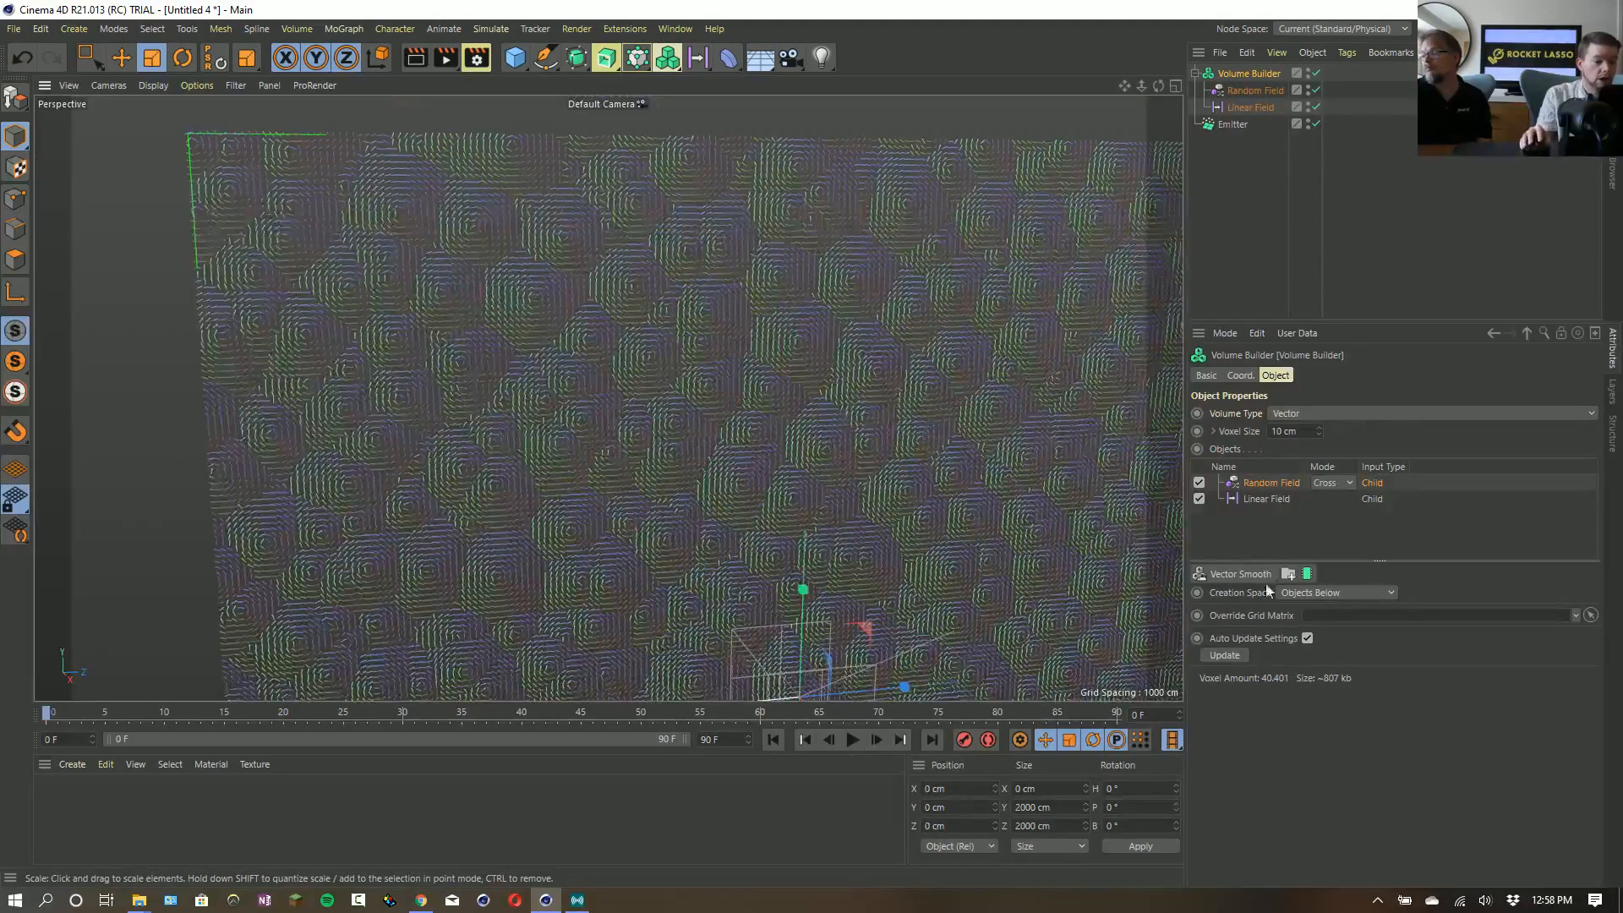
{"action": "left_click", "coordinate": [1256, 576]}
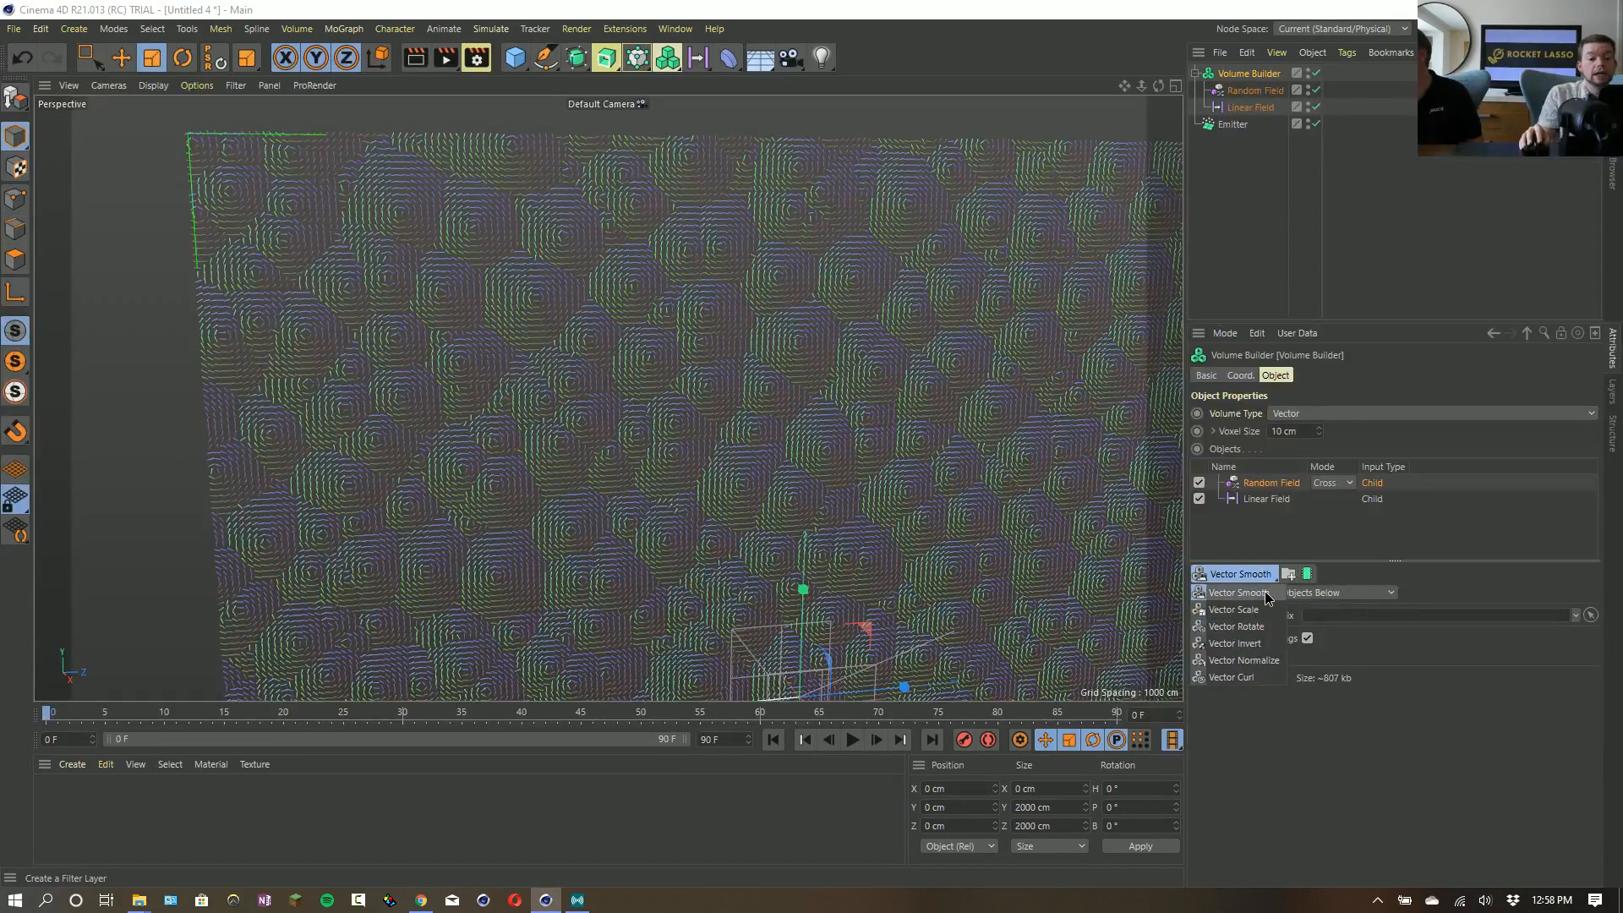
{"action": "left_click", "coordinate": [1239, 593]}
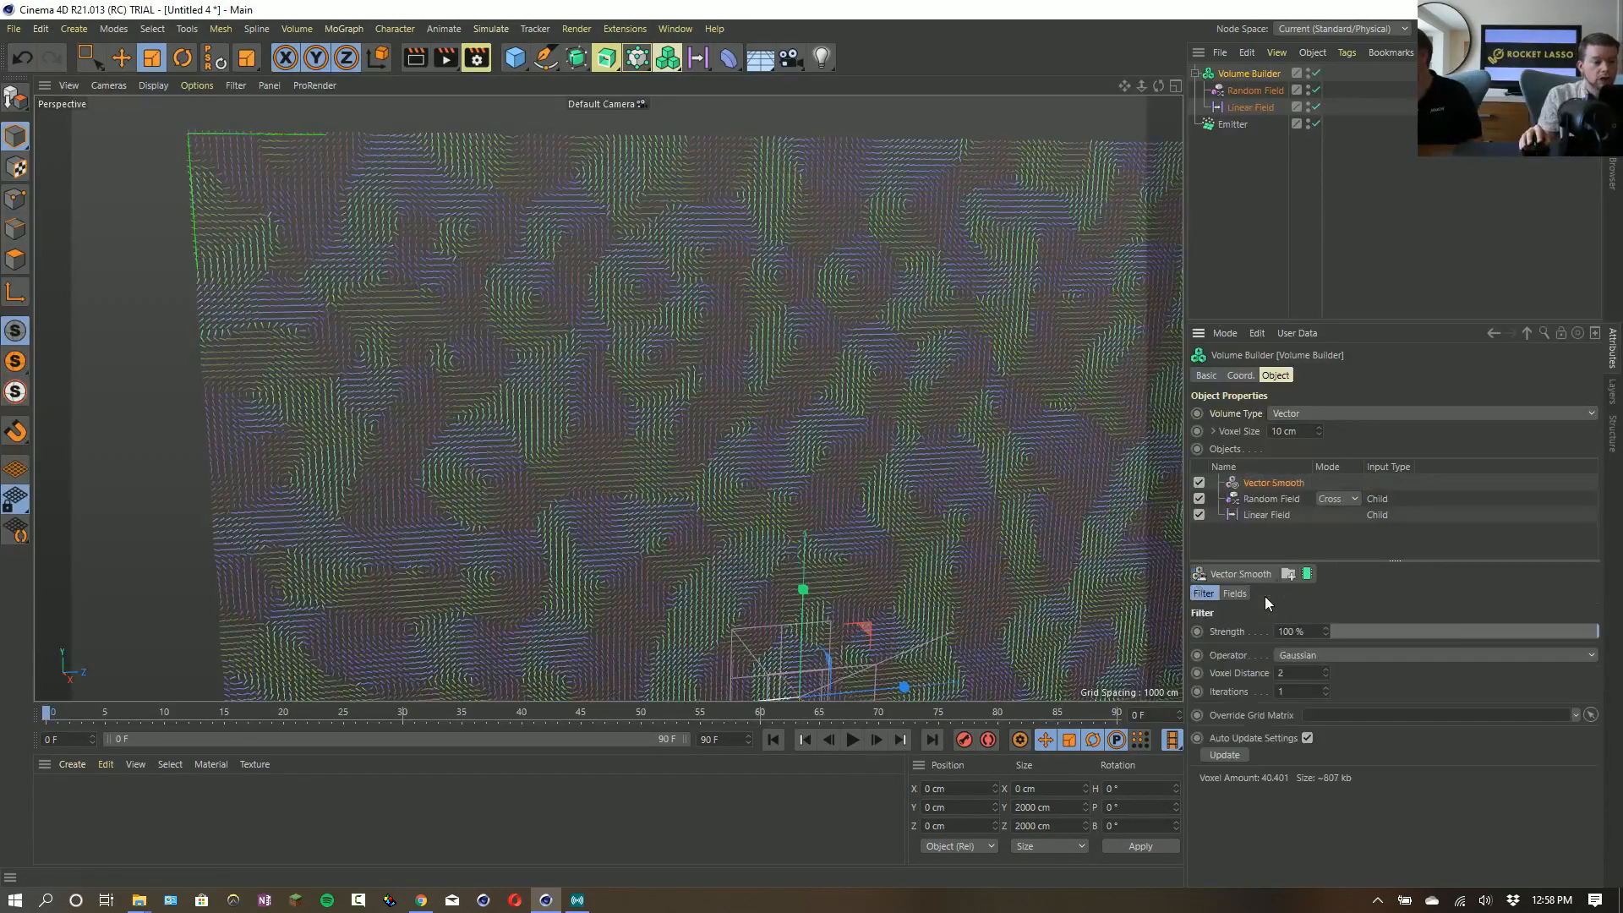
- Try the Vector Smooth filter's strength at 9 %, 76 % and 100 % to compare the vectors
{"action": "left_click_drag", "start_coordinate": [1554, 635], "coordinate": [1358, 638]}
{"action": "scroll", "coordinate": [747, 443], "scroll_direction": "up", "scroll_amount": 5}
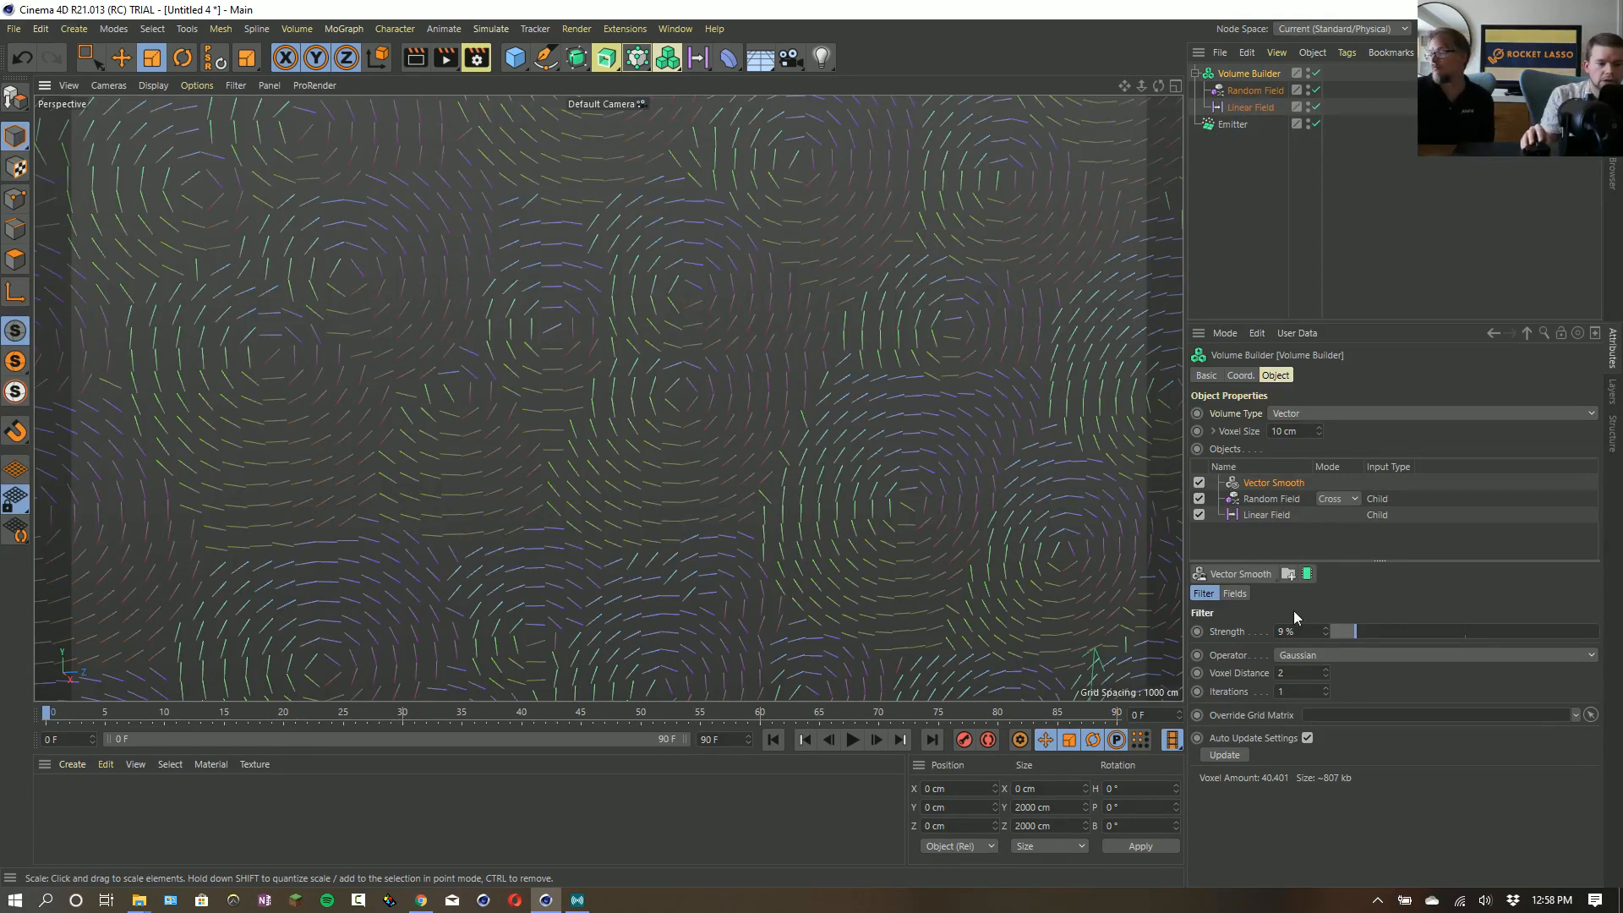
{"action": "left_click_drag", "start_coordinate": [1354, 636], "coordinate": [1535, 645]}
{"action": "right_click_drag", "start_coordinate": [822, 366], "coordinate": [558, 418], "text": "alt"}
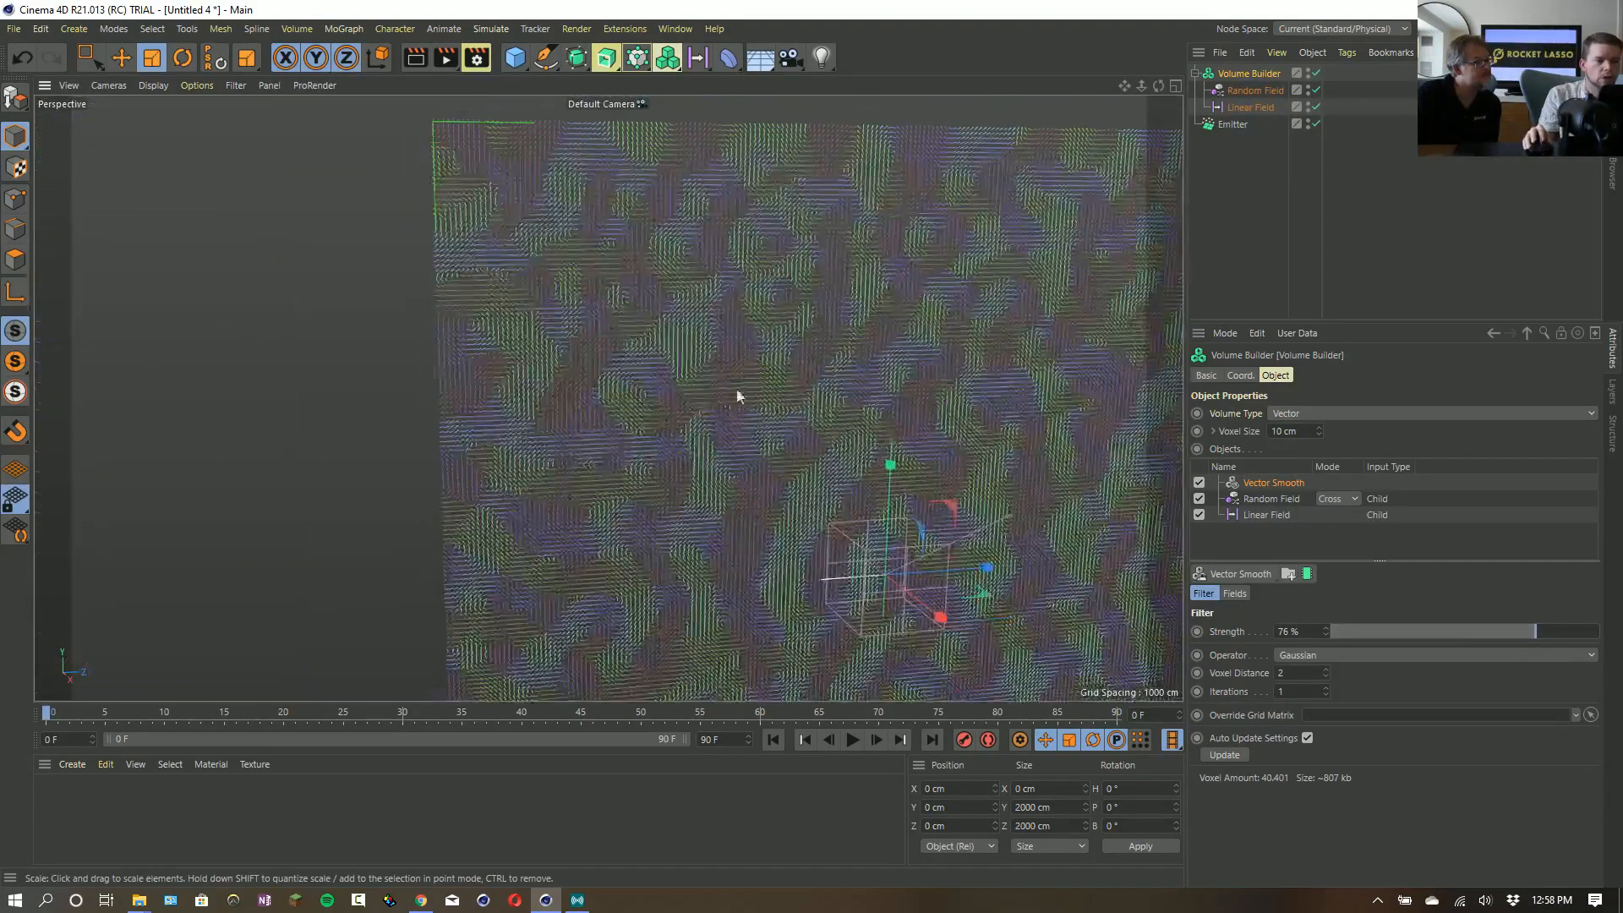
{"action": "middle_click_drag", "start_coordinate": [735, 395], "coordinate": [596, 423], "text": "alt"}
{"action": "left_click_drag", "start_coordinate": [1539, 634], "coordinate": [1610, 663]}
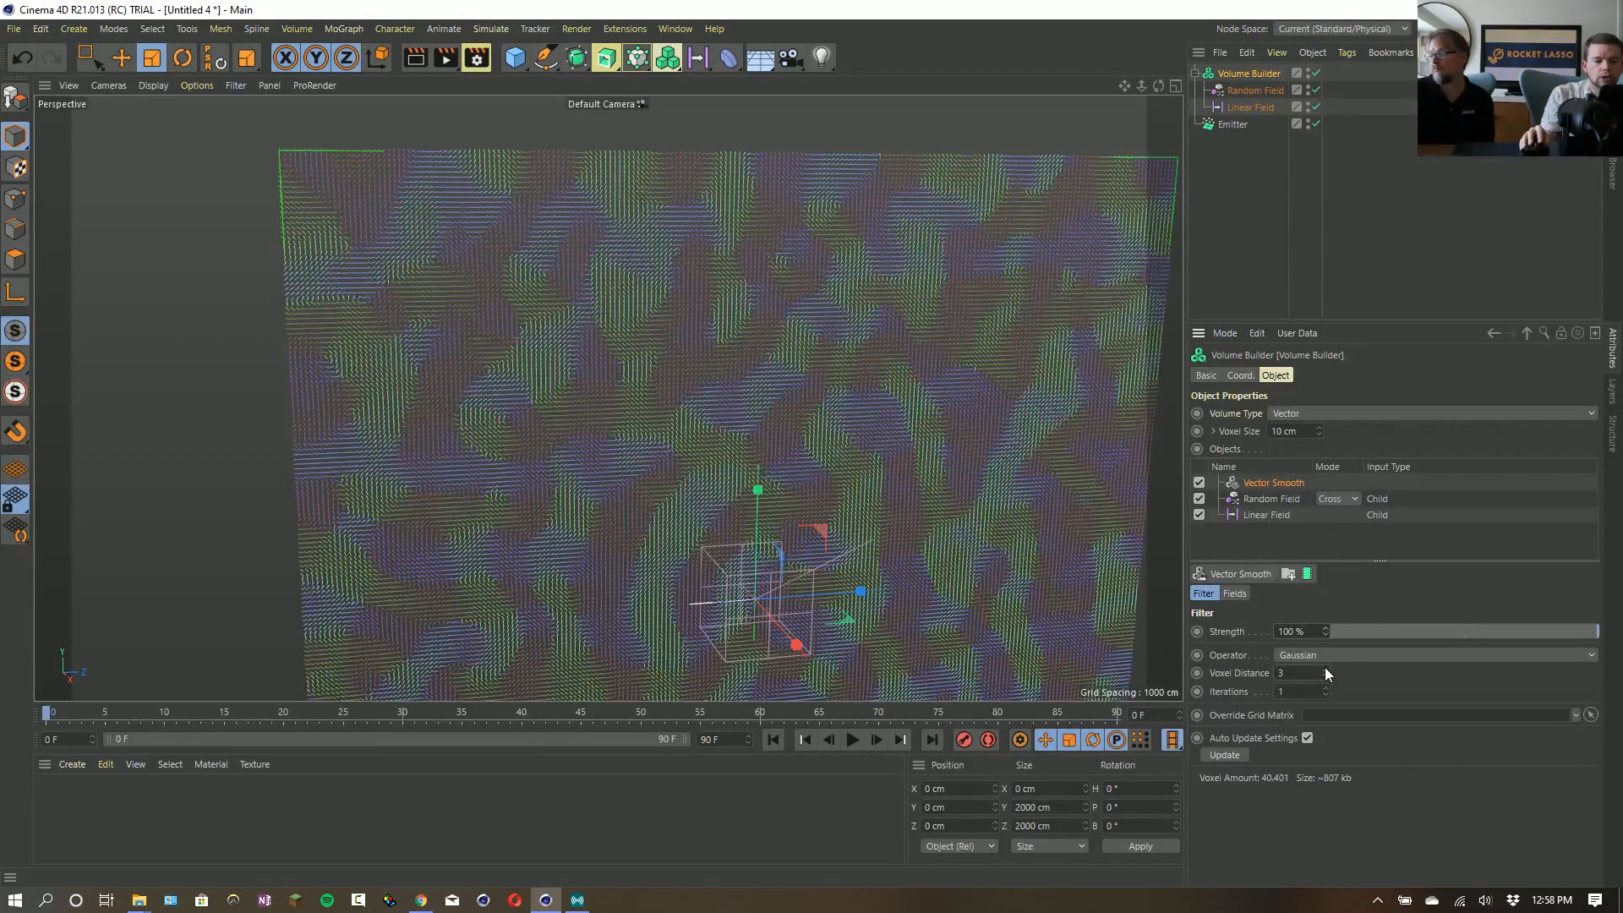
- Test higher iterations on the Vector Smooth filter, return them to 1, and set the strength to 58 %
{"action": "left_click", "coordinate": [1326, 689]}
{"action": "left_click", "coordinate": [1326, 689]}
{"action": "left_click", "coordinate": [1326, 694]}
{"action": "left_click", "coordinate": [1327, 695]}
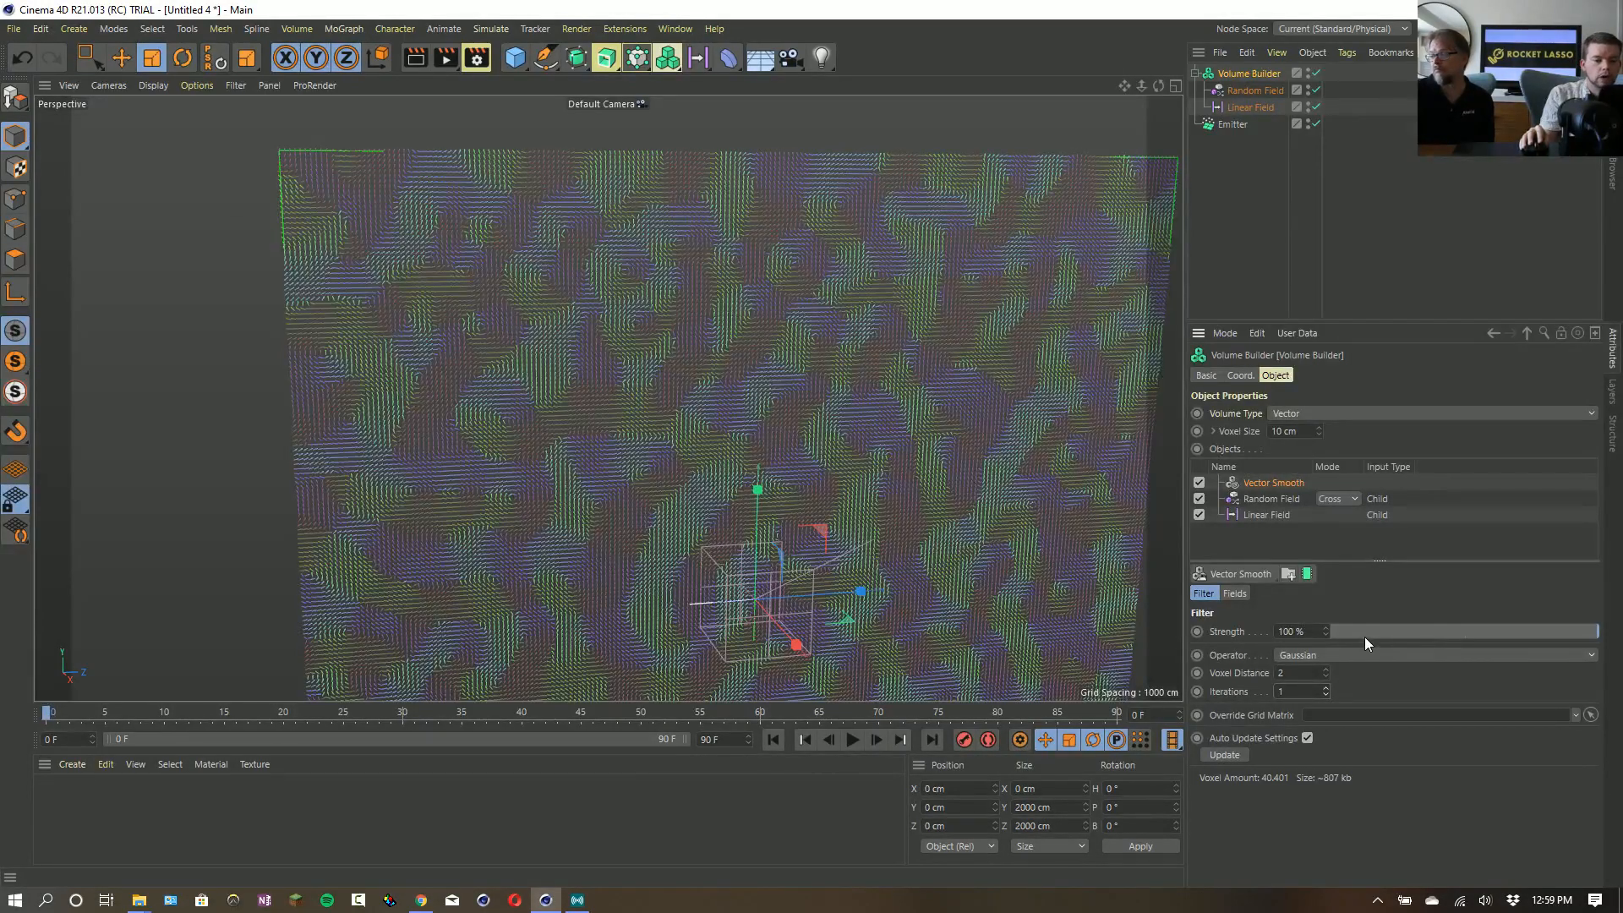
{"action": "left_click_drag", "start_coordinate": [1366, 638], "coordinate": [1485, 640]}
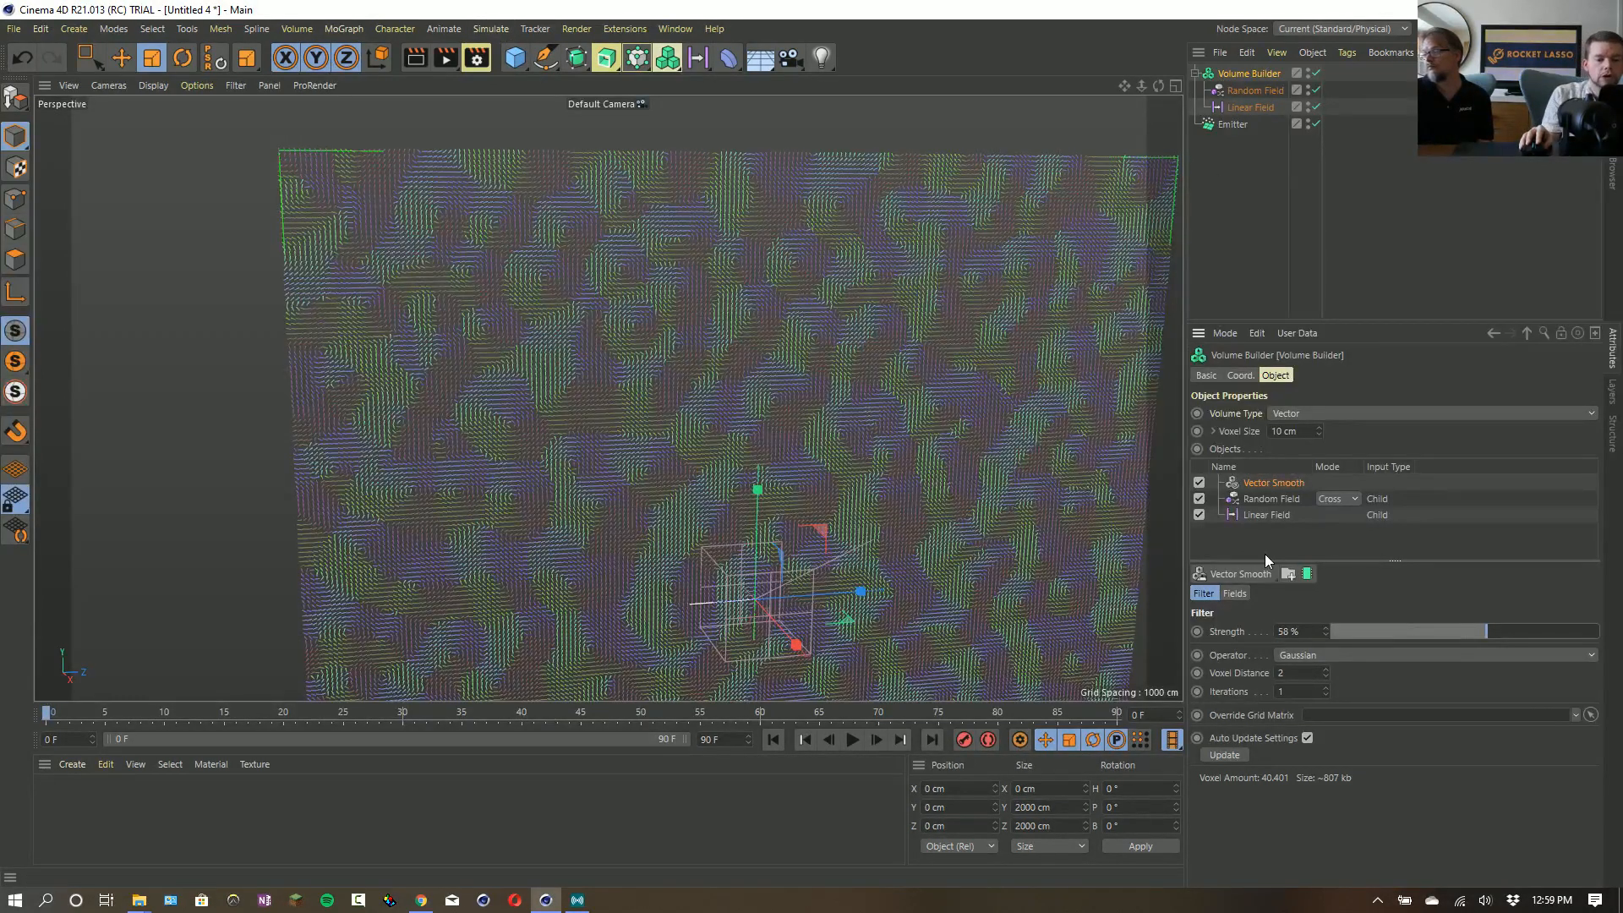
- Try a Vector Curl filter layer above Vector Smooth, examine the vectors up close, and delete the layer
{"action": "left_click", "coordinate": [1253, 574]}
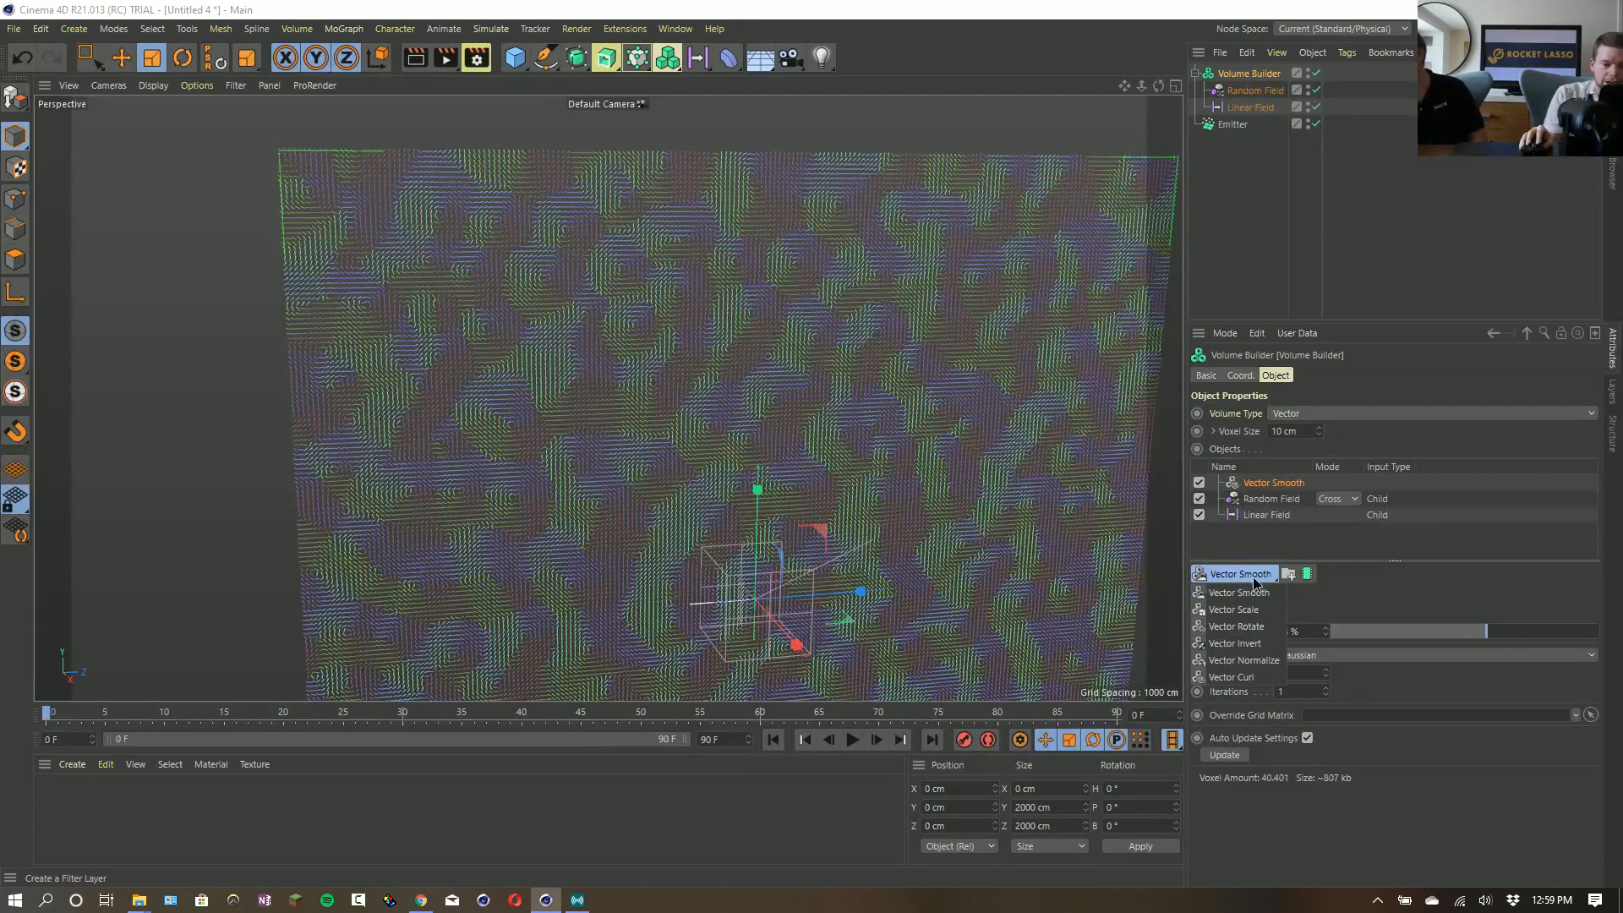
{"action": "left_click", "coordinate": [1224, 678]}
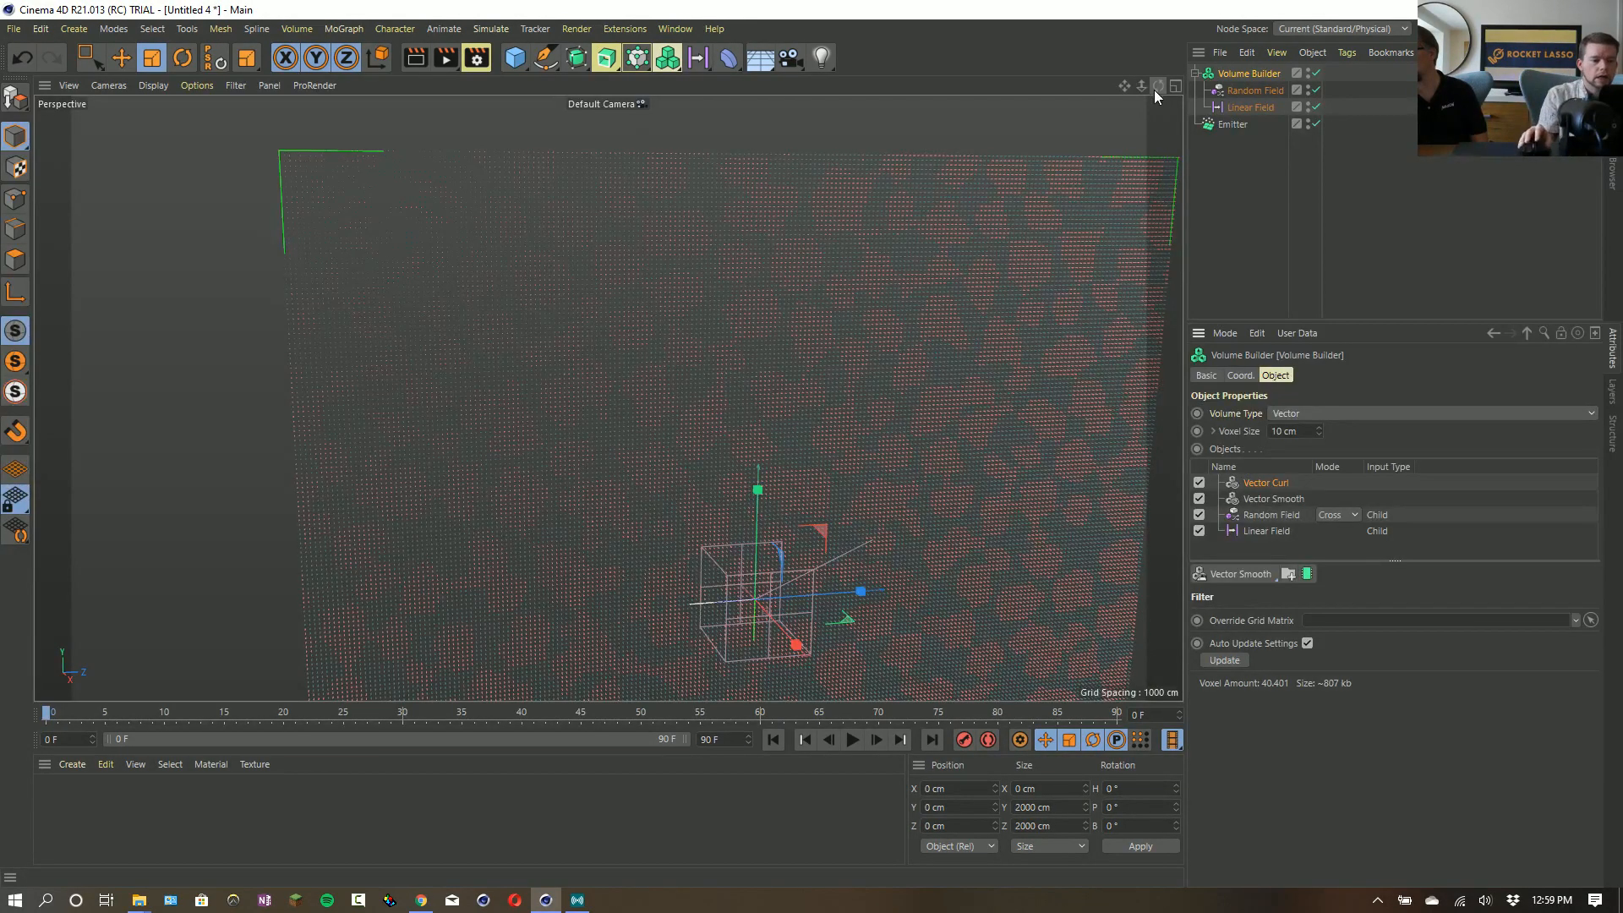
{"action": "mouse_move", "coordinate": [869, 351]}
{"action": "left_mouse_down", "text": "alt"}
{"action": "mouse_move", "coordinate": [947, 404]}
{"action": "mouse_move", "coordinate": [910, 395]}
{"action": "left_mouse_up", "text": "alt"}
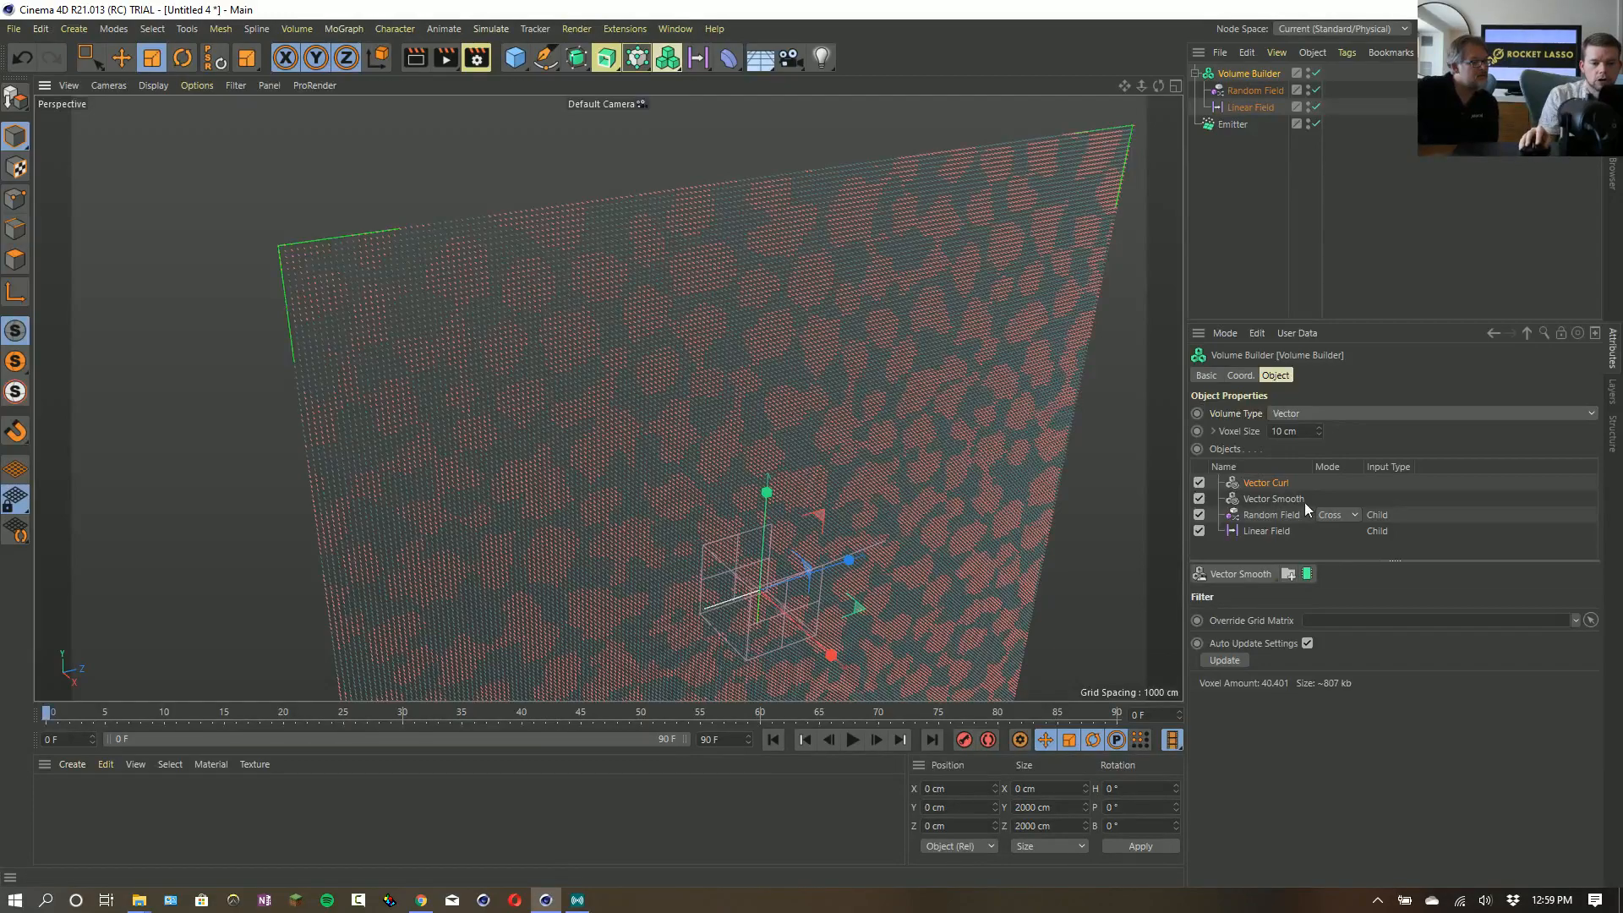
{"action": "scroll", "coordinate": [890, 458], "scroll_direction": "up", "scroll_amount": 10}
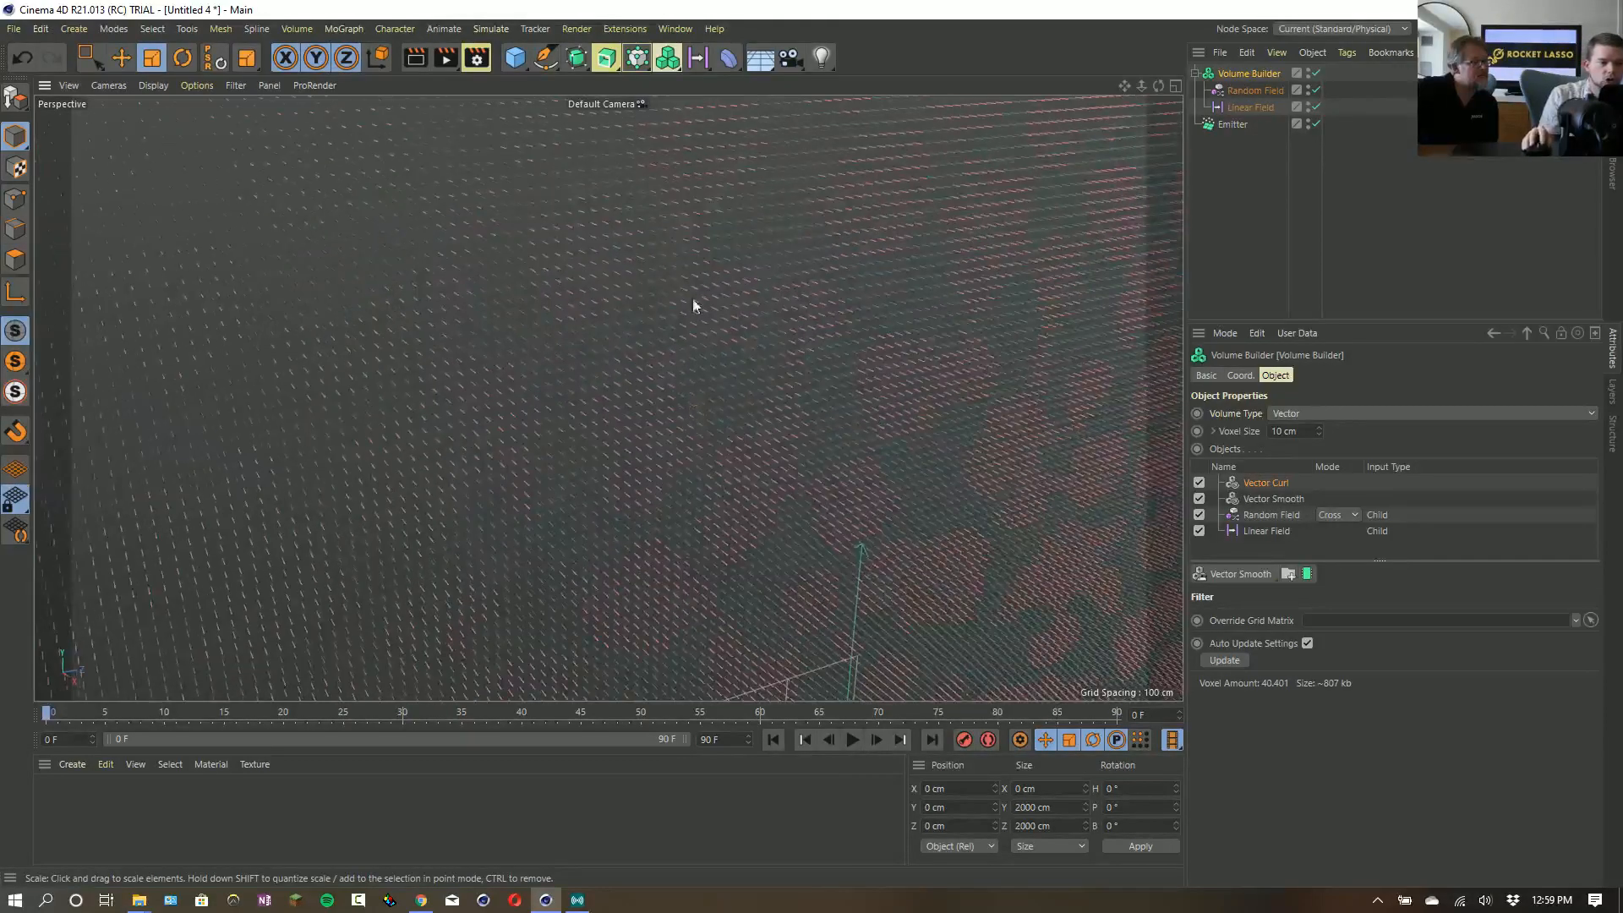
{"action": "scroll", "coordinate": [693, 302], "scroll_direction": "up", "scroll_amount": 5}
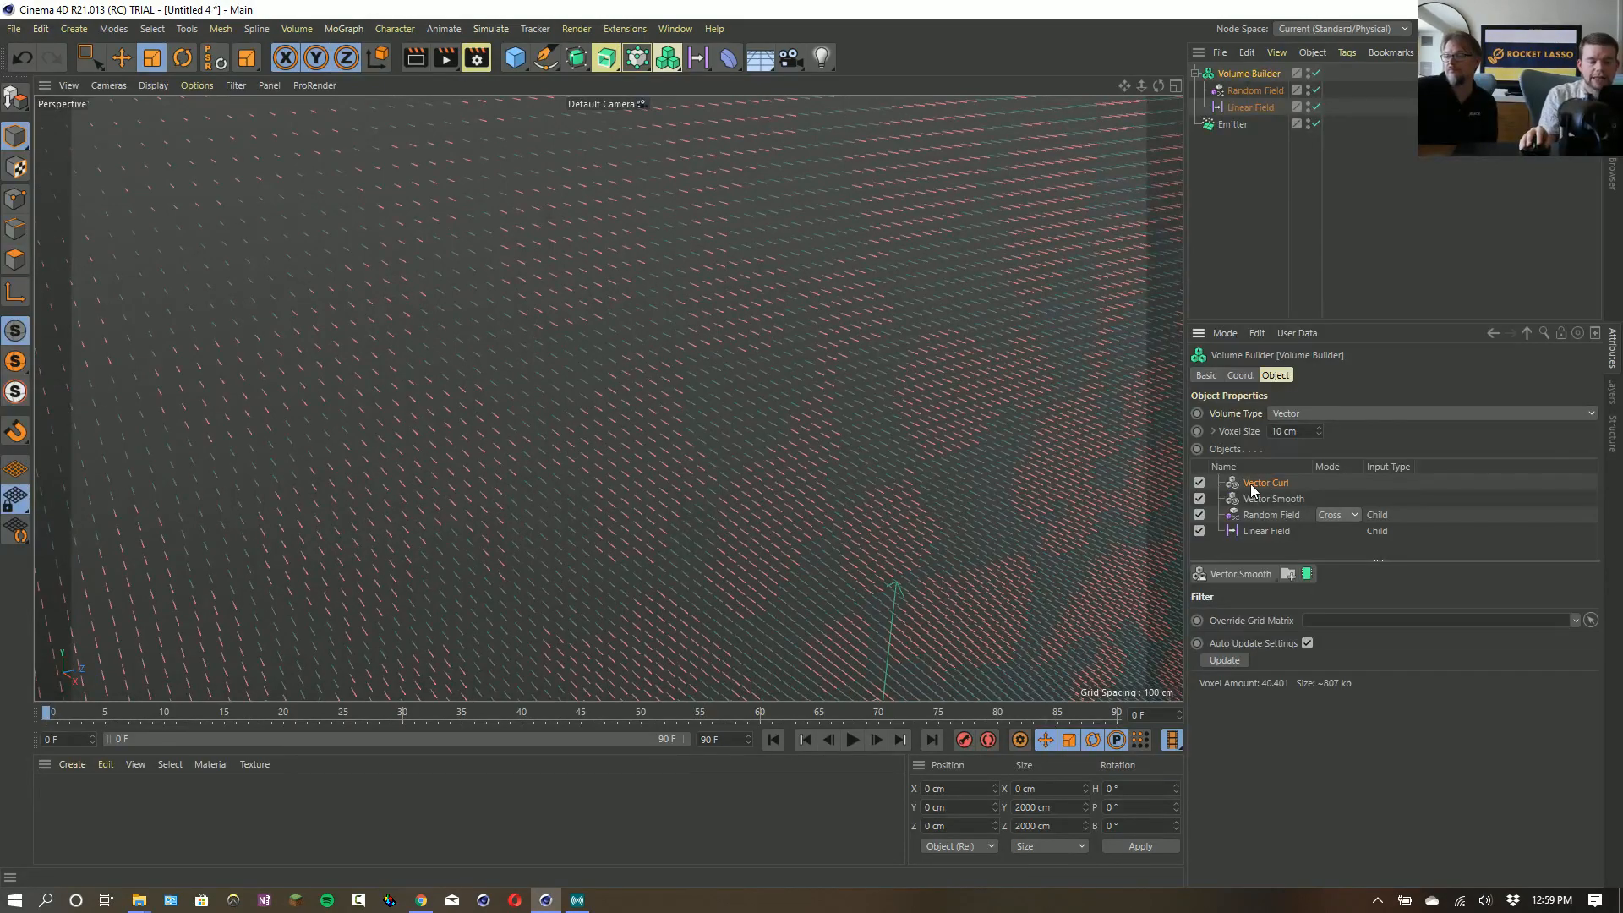
{"action": "key", "text": "Delete"}
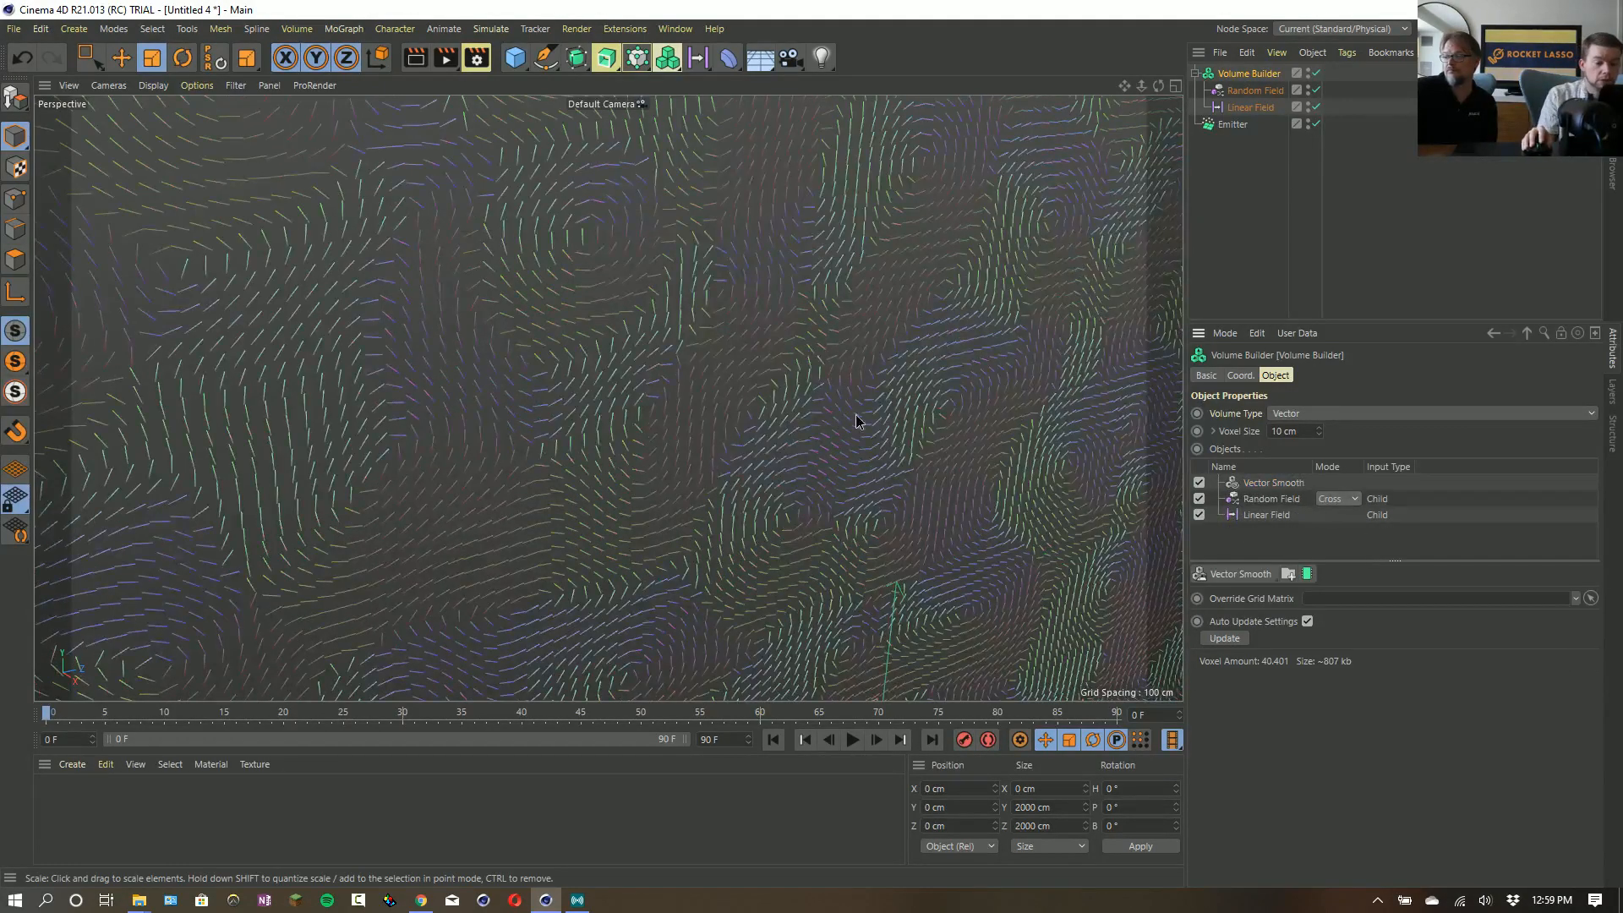
- Add a Field Force object to the scene and use the Volume Builder as its field
{"action": "scroll", "coordinate": [855, 414], "scroll_direction": "down", "scroll_amount": 5}
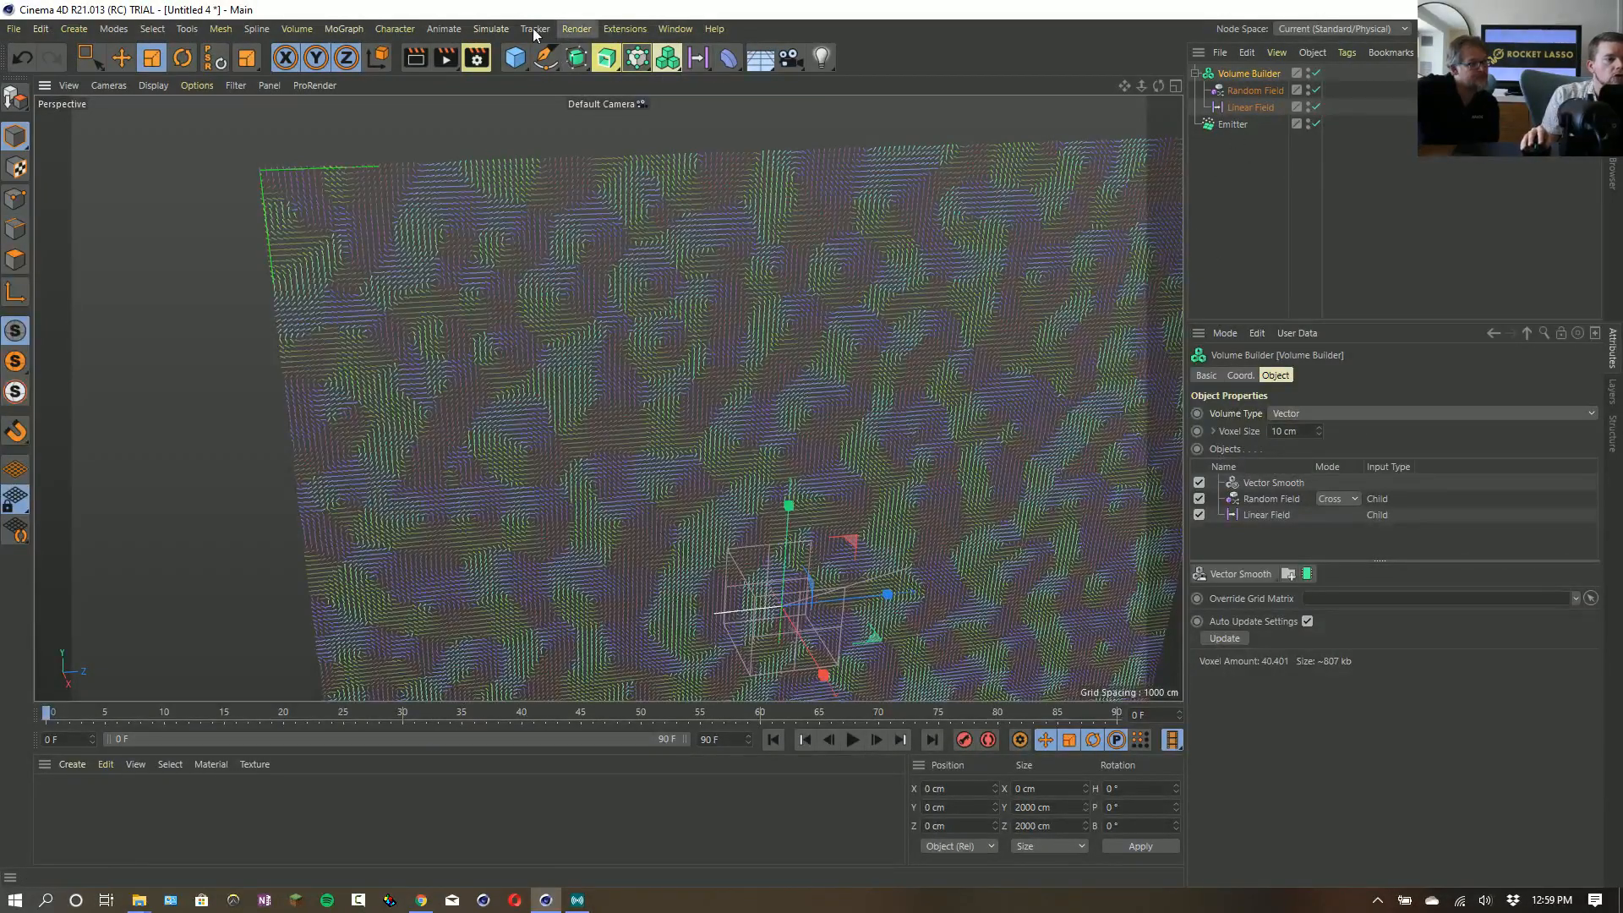
{"action": "left_click", "coordinate": [487, 30]}
{"action": "mouse_move", "coordinate": [511, 148]}
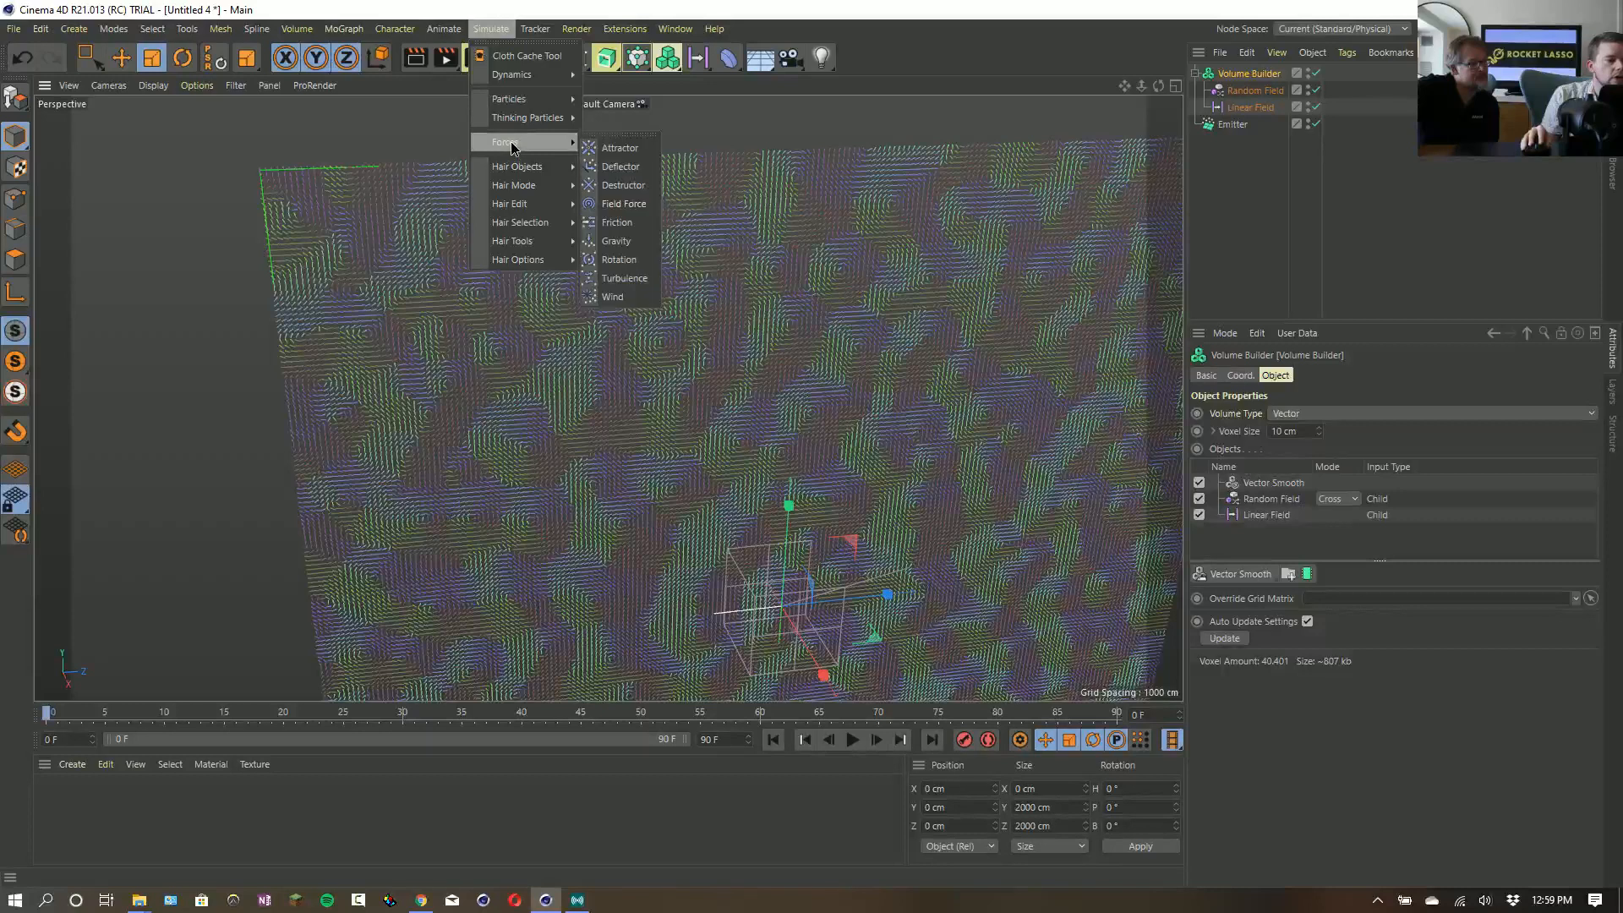
{"action": "left_click", "coordinate": [629, 204]}
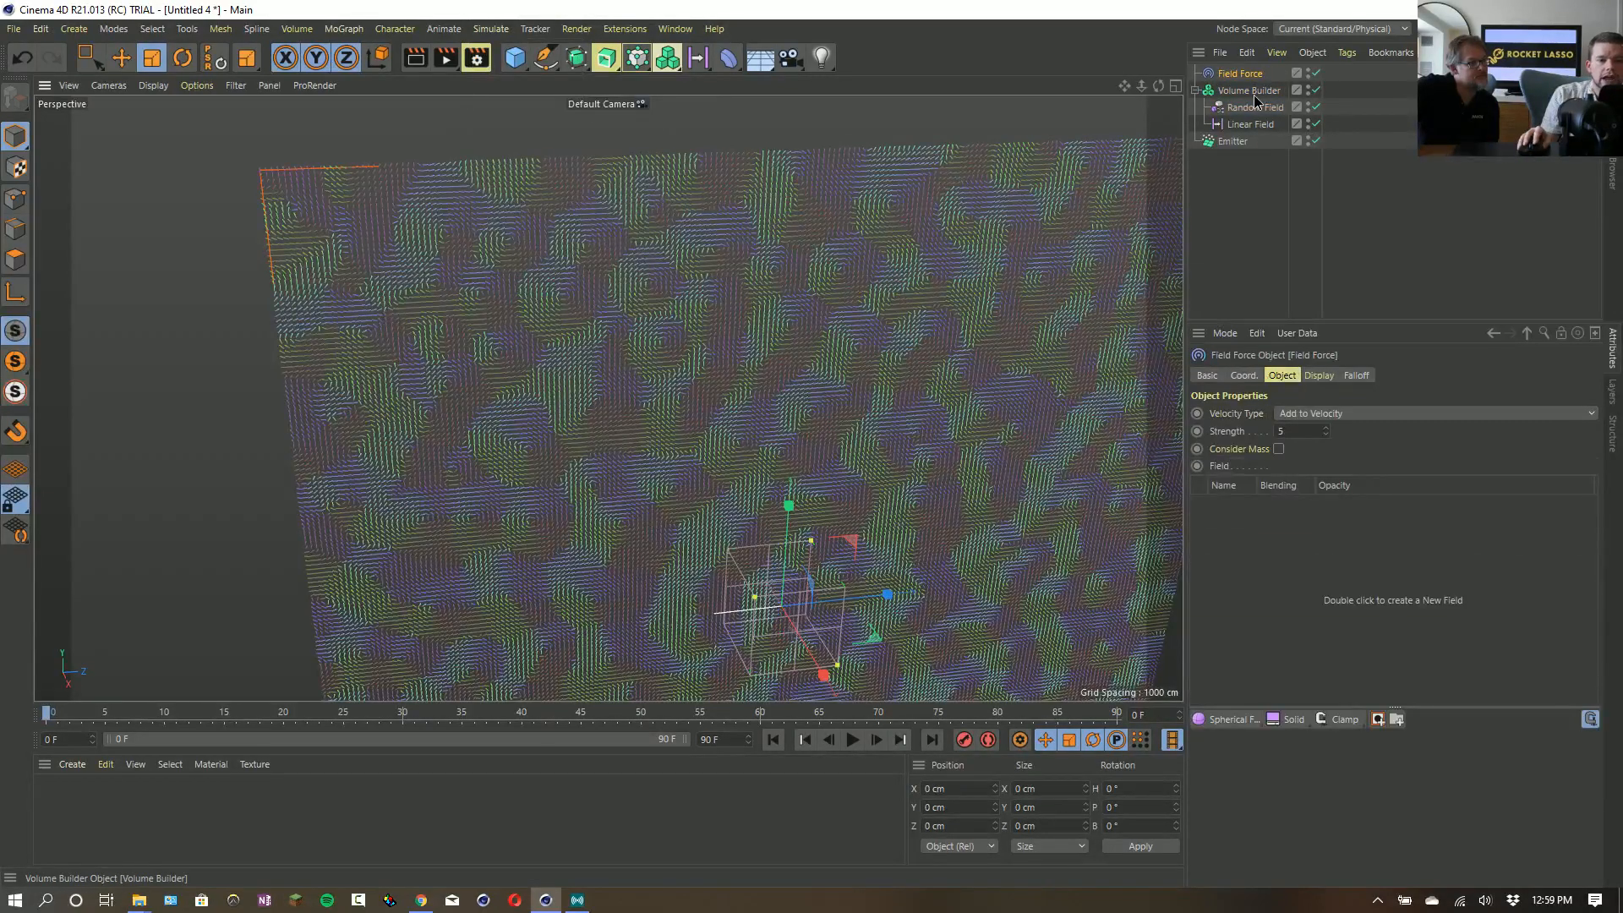
{"action": "left_click_drag", "start_coordinate": [1336, 561], "coordinate": [1359, 598]}
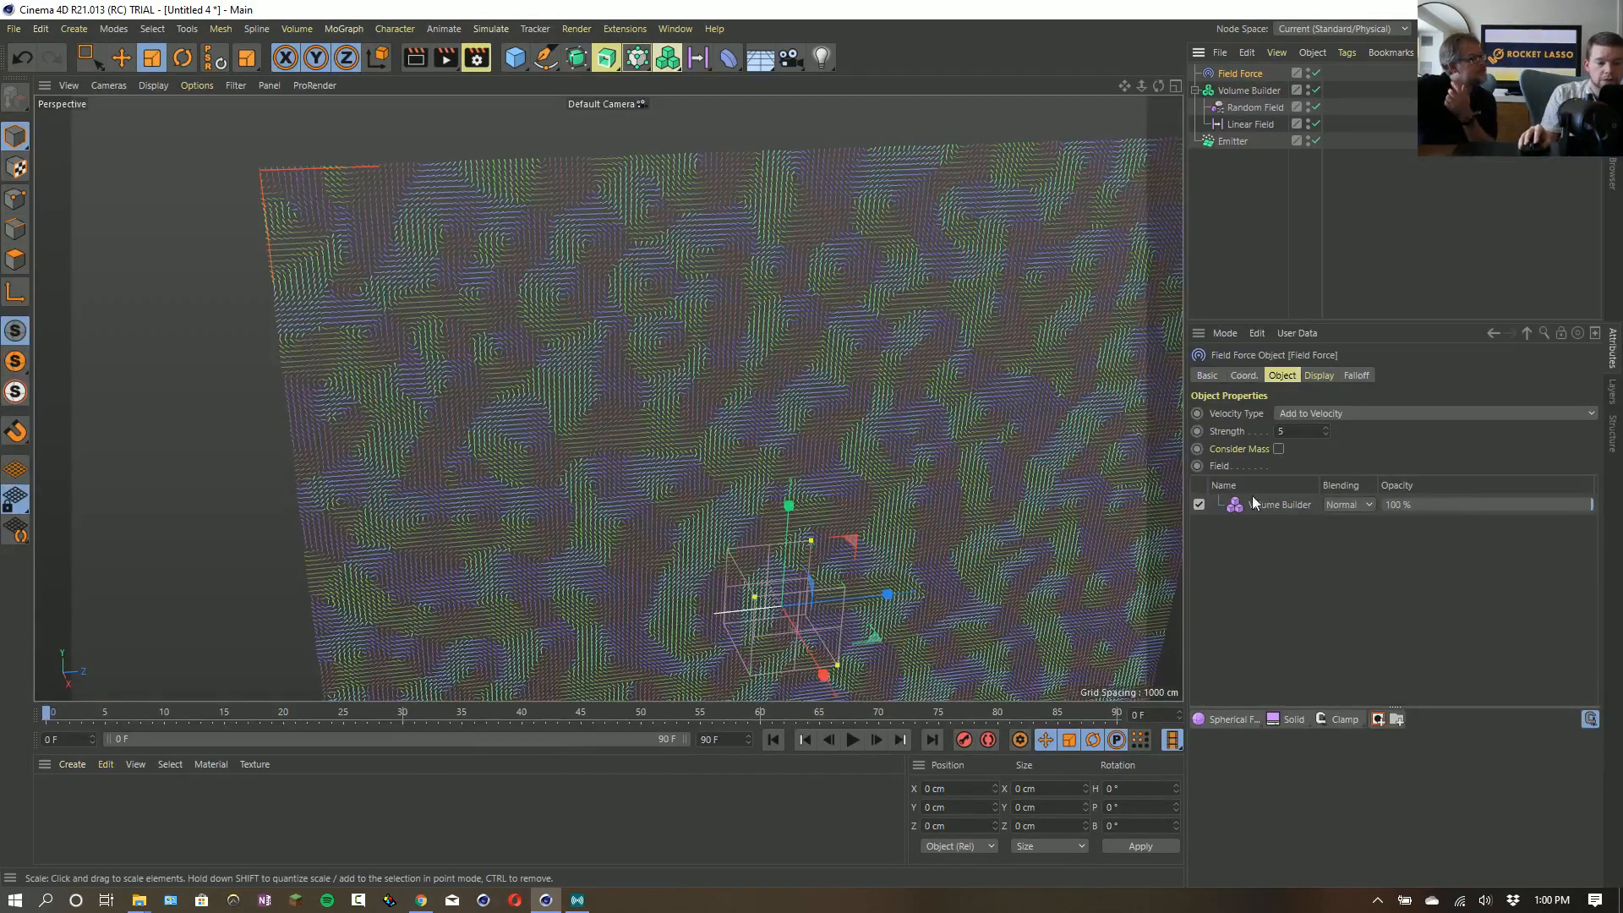
- Set the Field Force's velocity type to Change Direction and play the animation to watch the particles
{"action": "left_click", "coordinate": [1318, 413]}
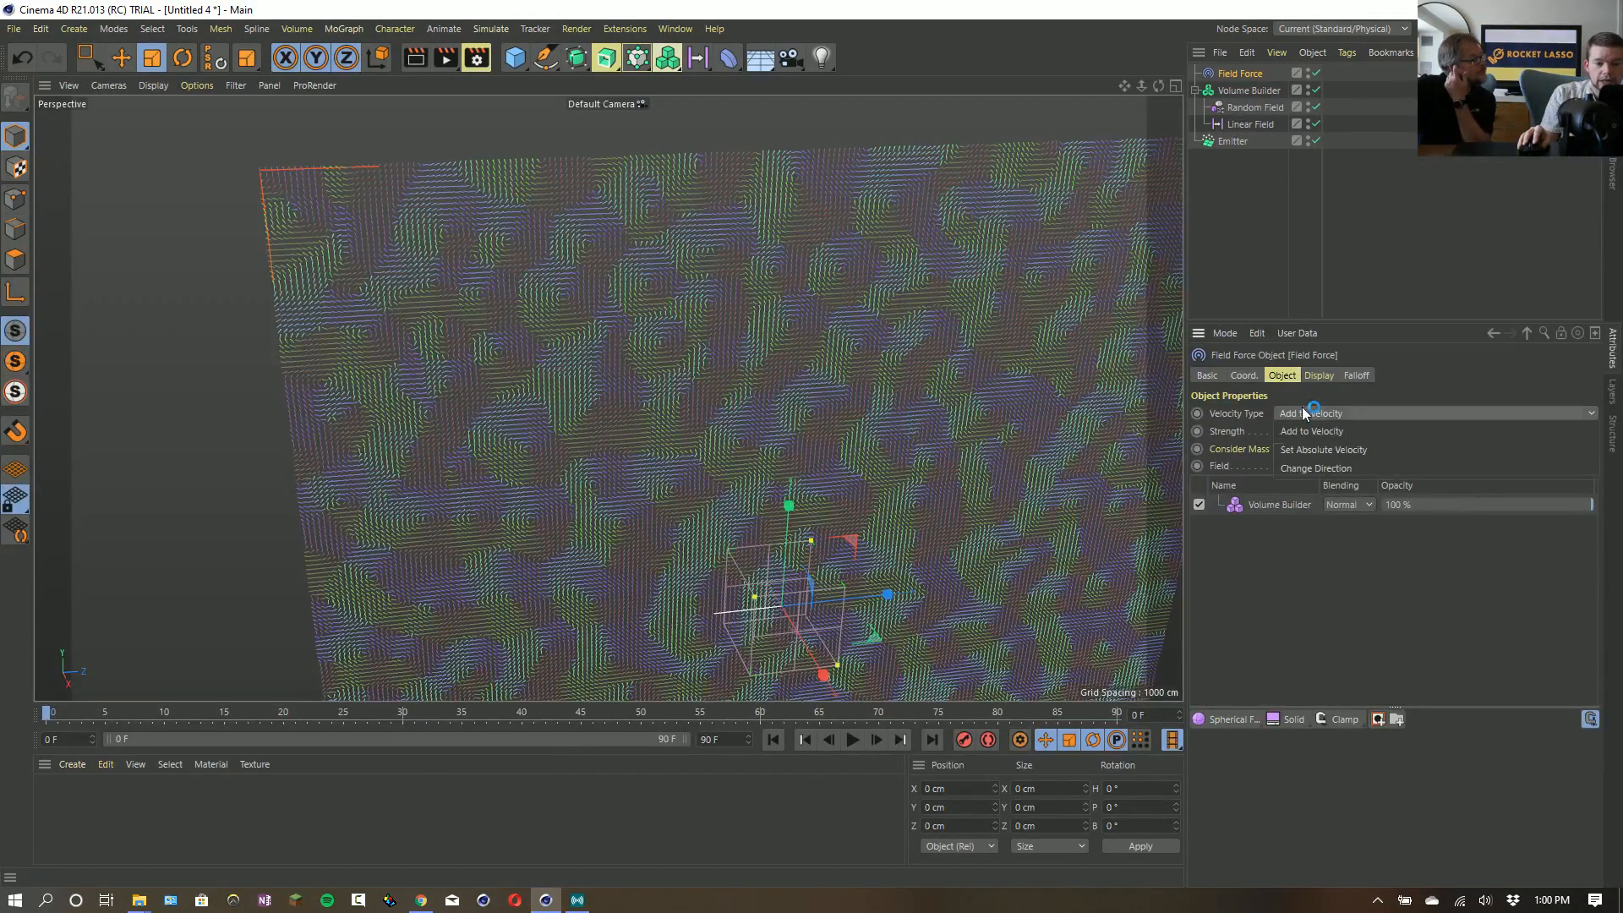
{"action": "left_click", "coordinate": [1336, 469]}
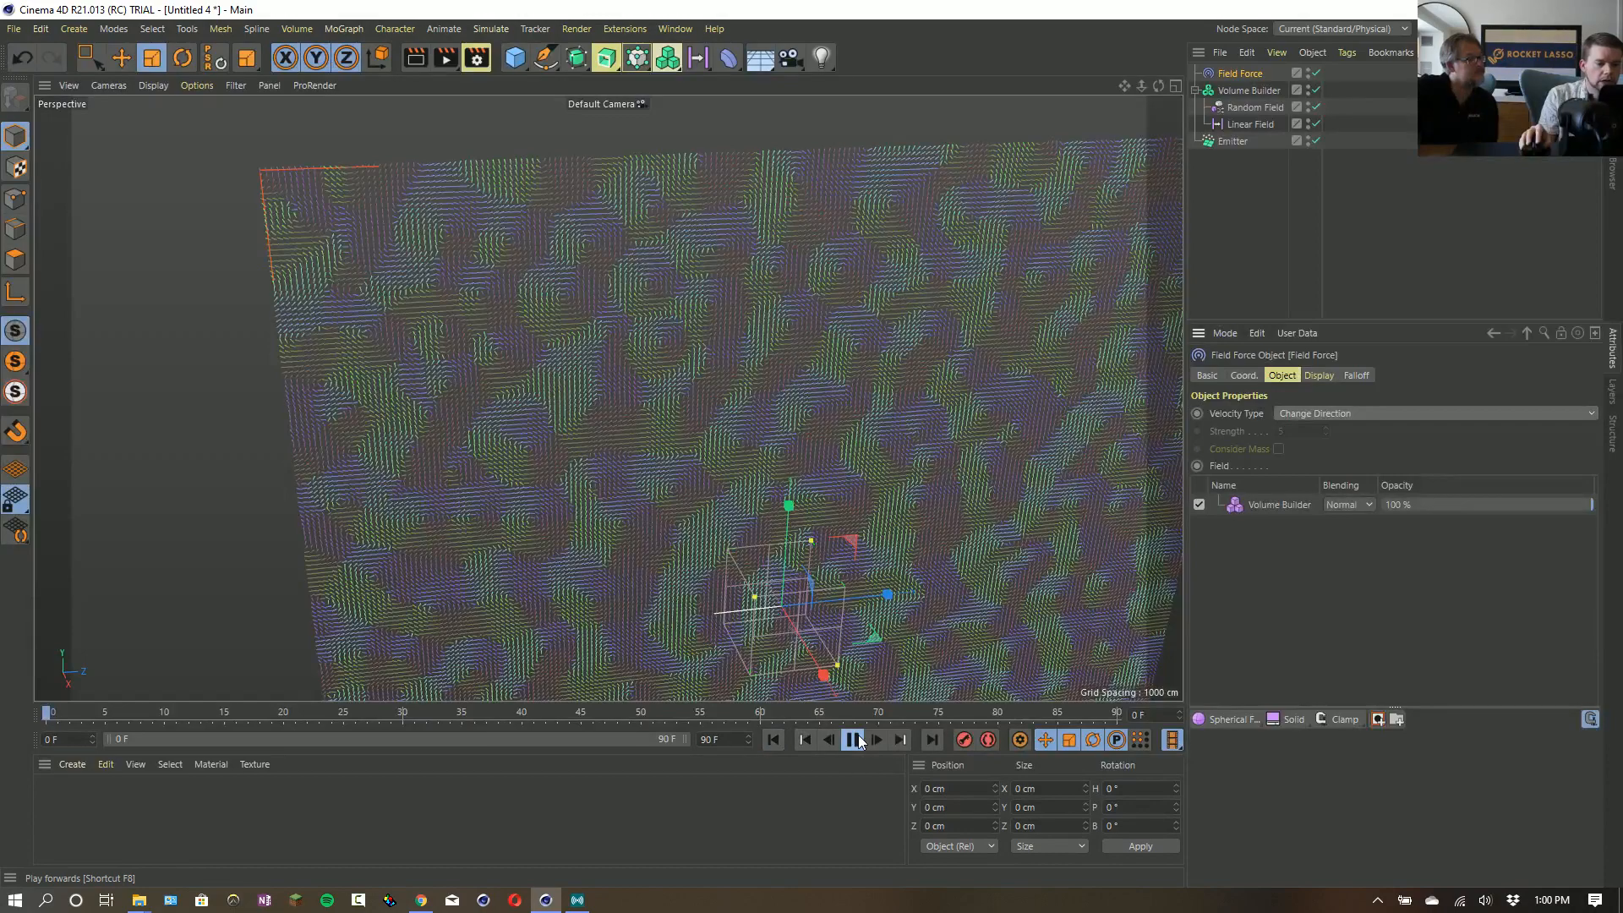
{"action": "middle_click_drag", "start_coordinate": [850, 562], "coordinate": [856, 447], "text": "alt"}
{"action": "right_click_drag", "start_coordinate": [856, 446], "coordinate": [833, 483], "text": "alt"}
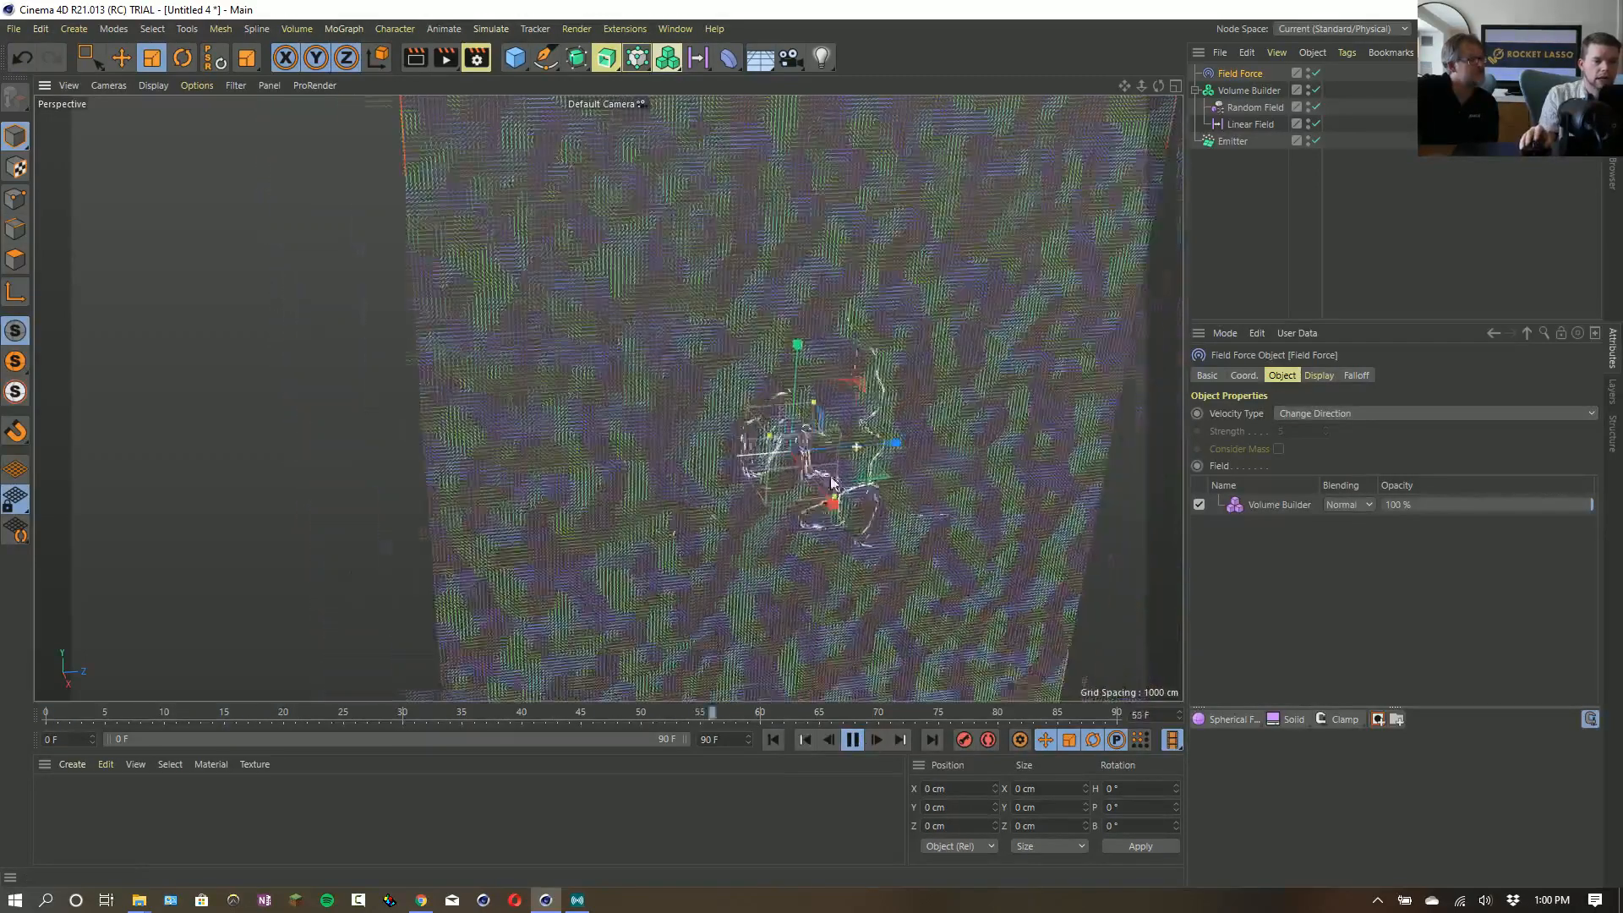
{"action": "left_click_drag", "start_coordinate": [833, 483], "coordinate": [881, 443], "text": "alt"}
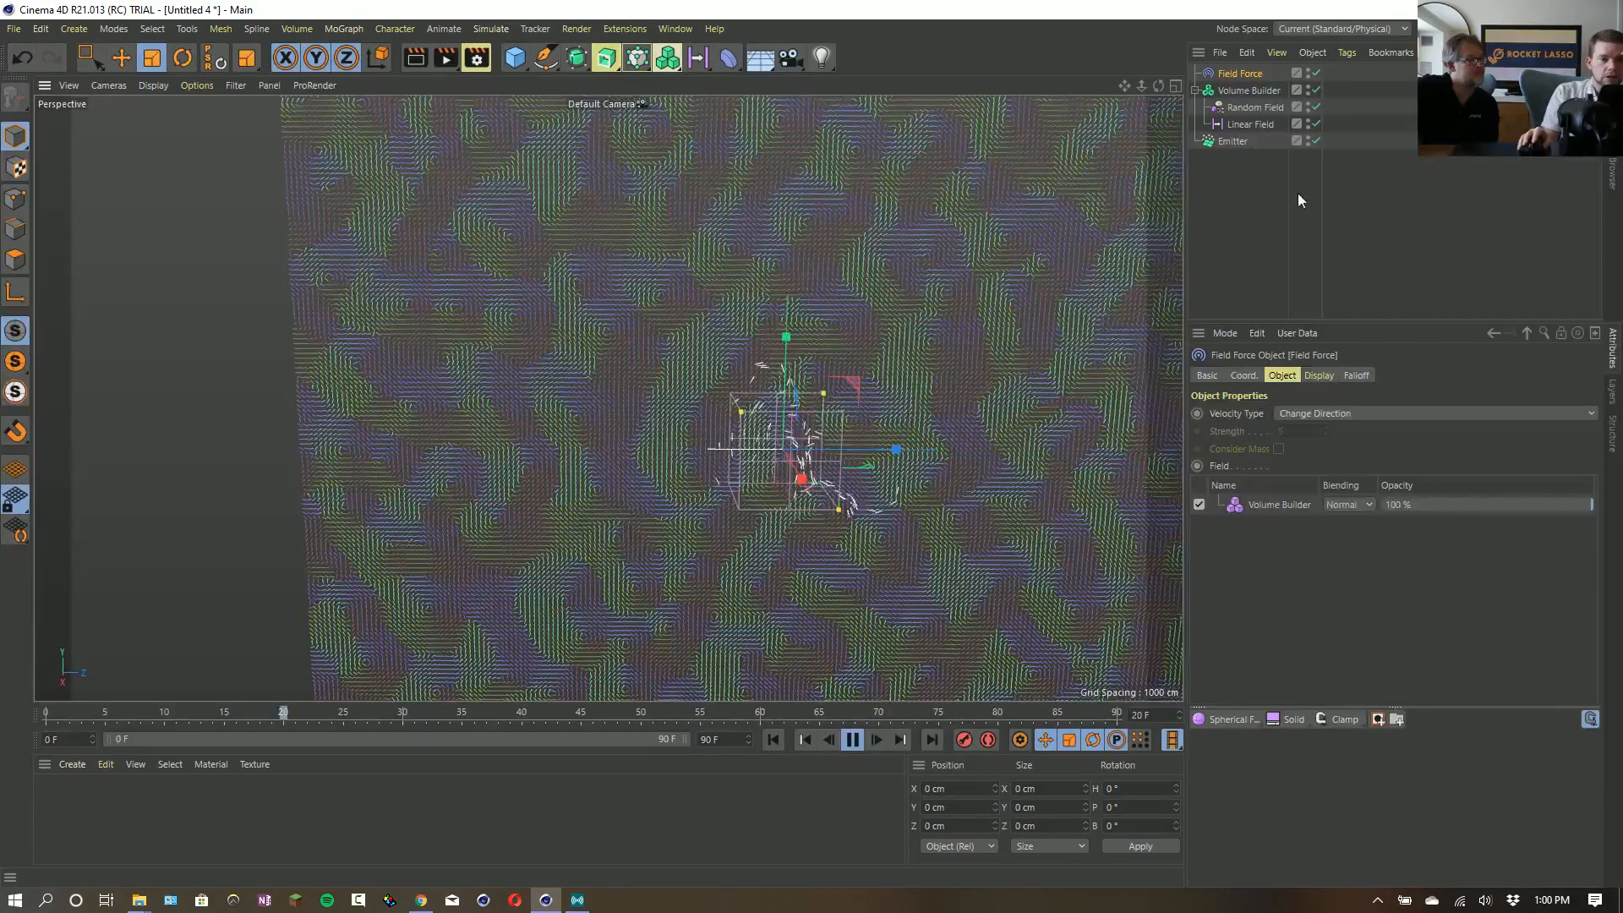
- Try an animation speed of 55 % on the Random Field during playback, and reset it to 0 %
{"action": "left_click", "coordinate": [1253, 105]}
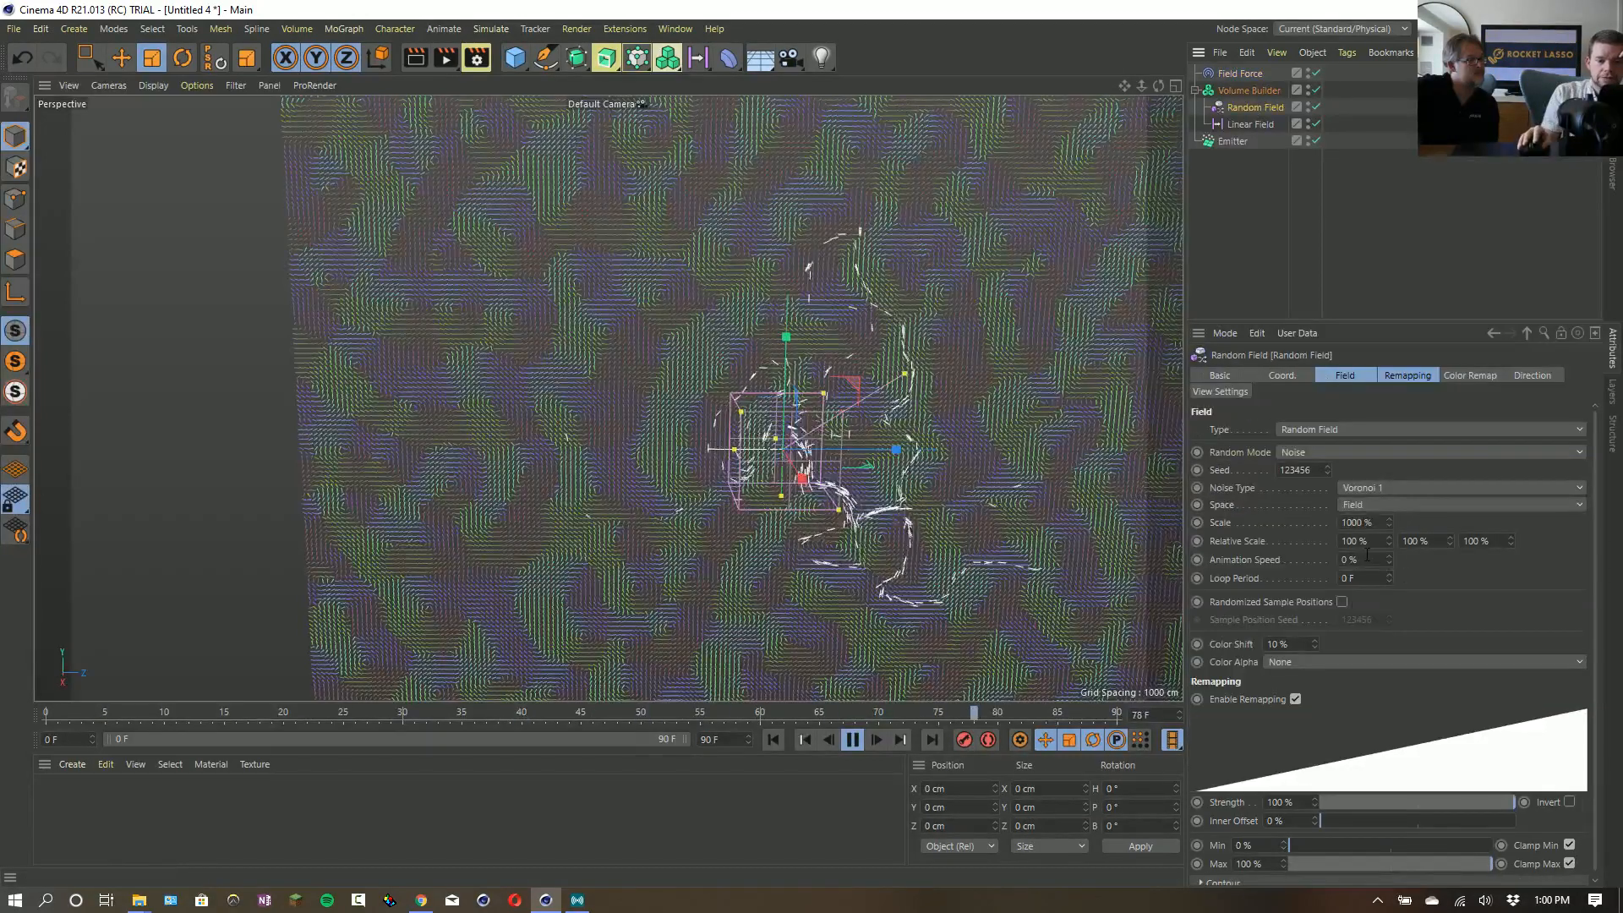
{"action": "left_click_drag", "start_coordinate": [1366, 558], "coordinate": [1275, 555]}
{"action": "type", "text": "55"}
{"action": "key", "text": "Return"}
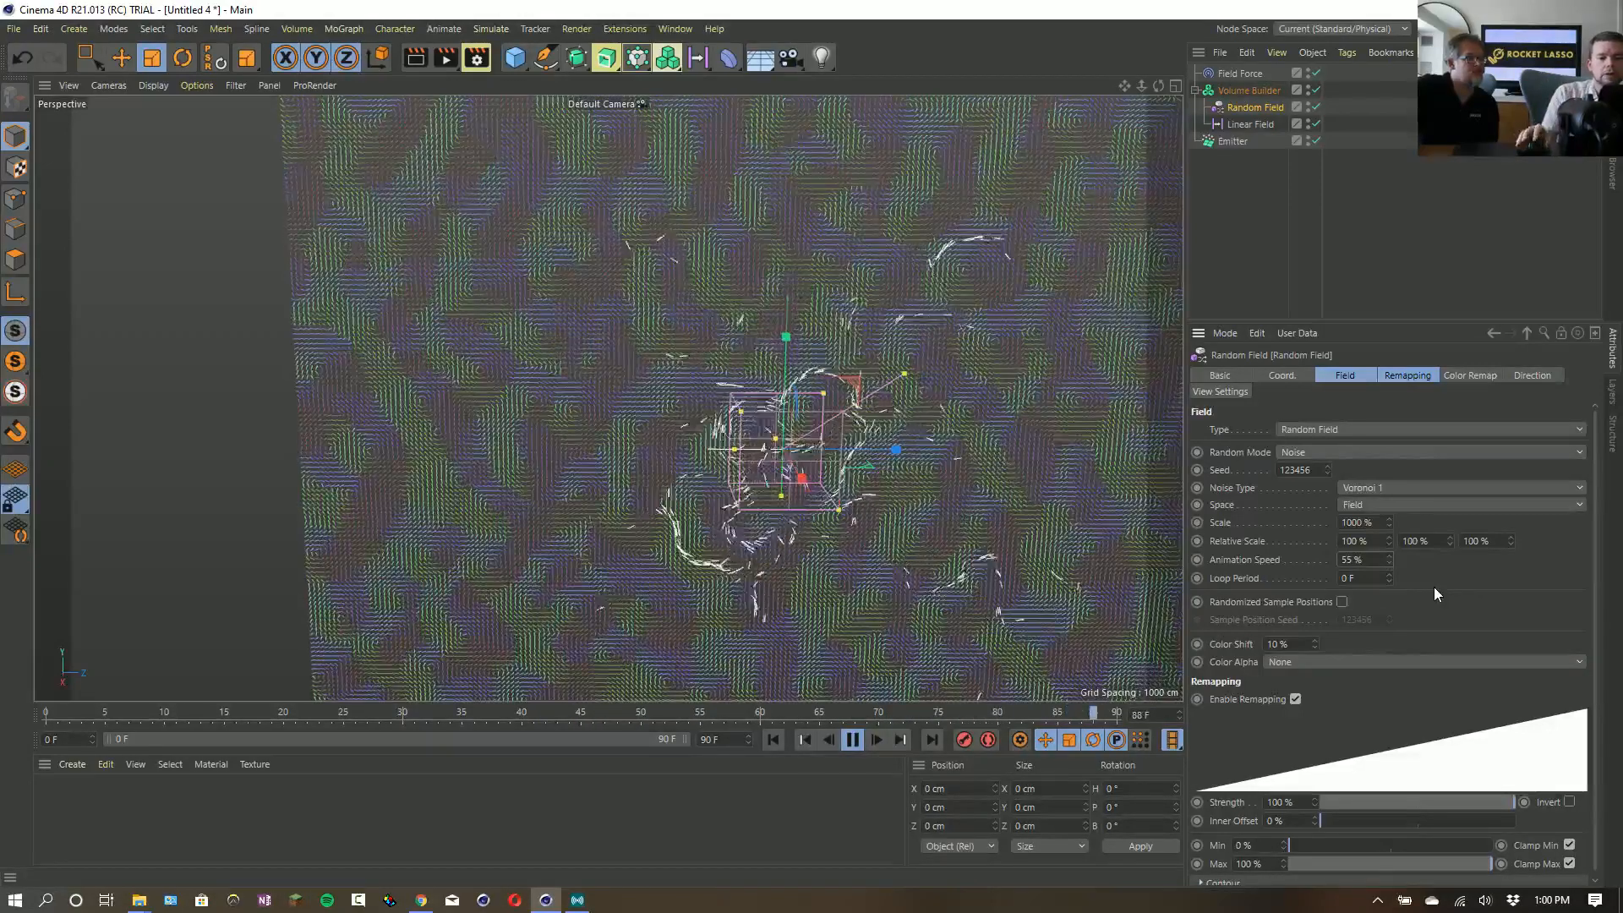
{"action": "double_click", "coordinate": [1357, 560]}
{"action": "type", "text": "0"}
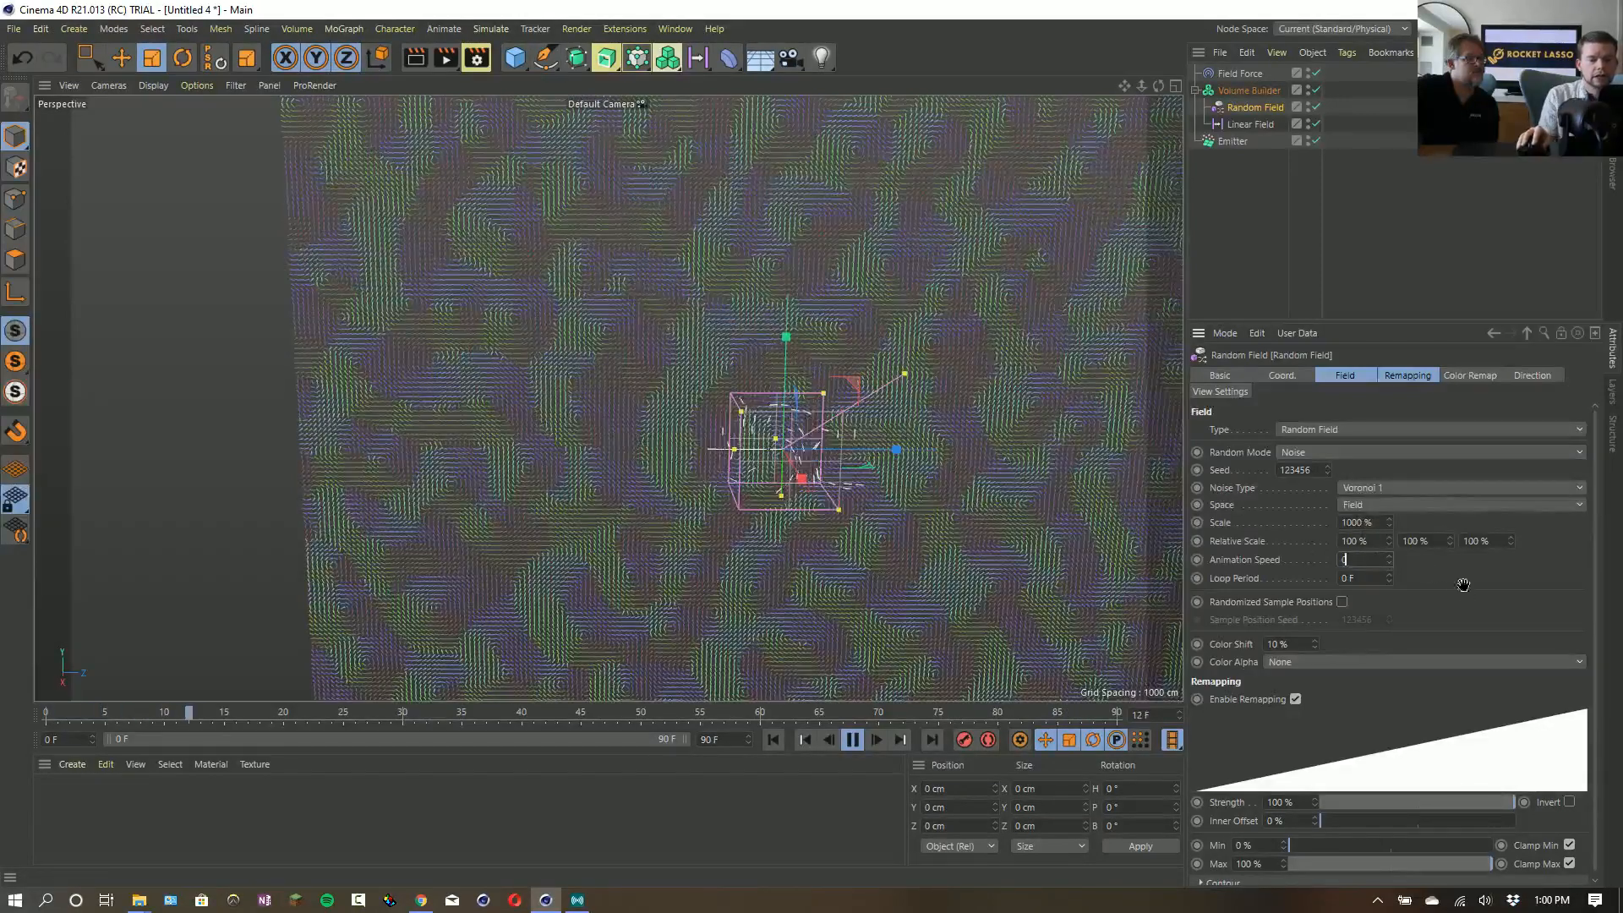
{"action": "key", "text": "Return"}
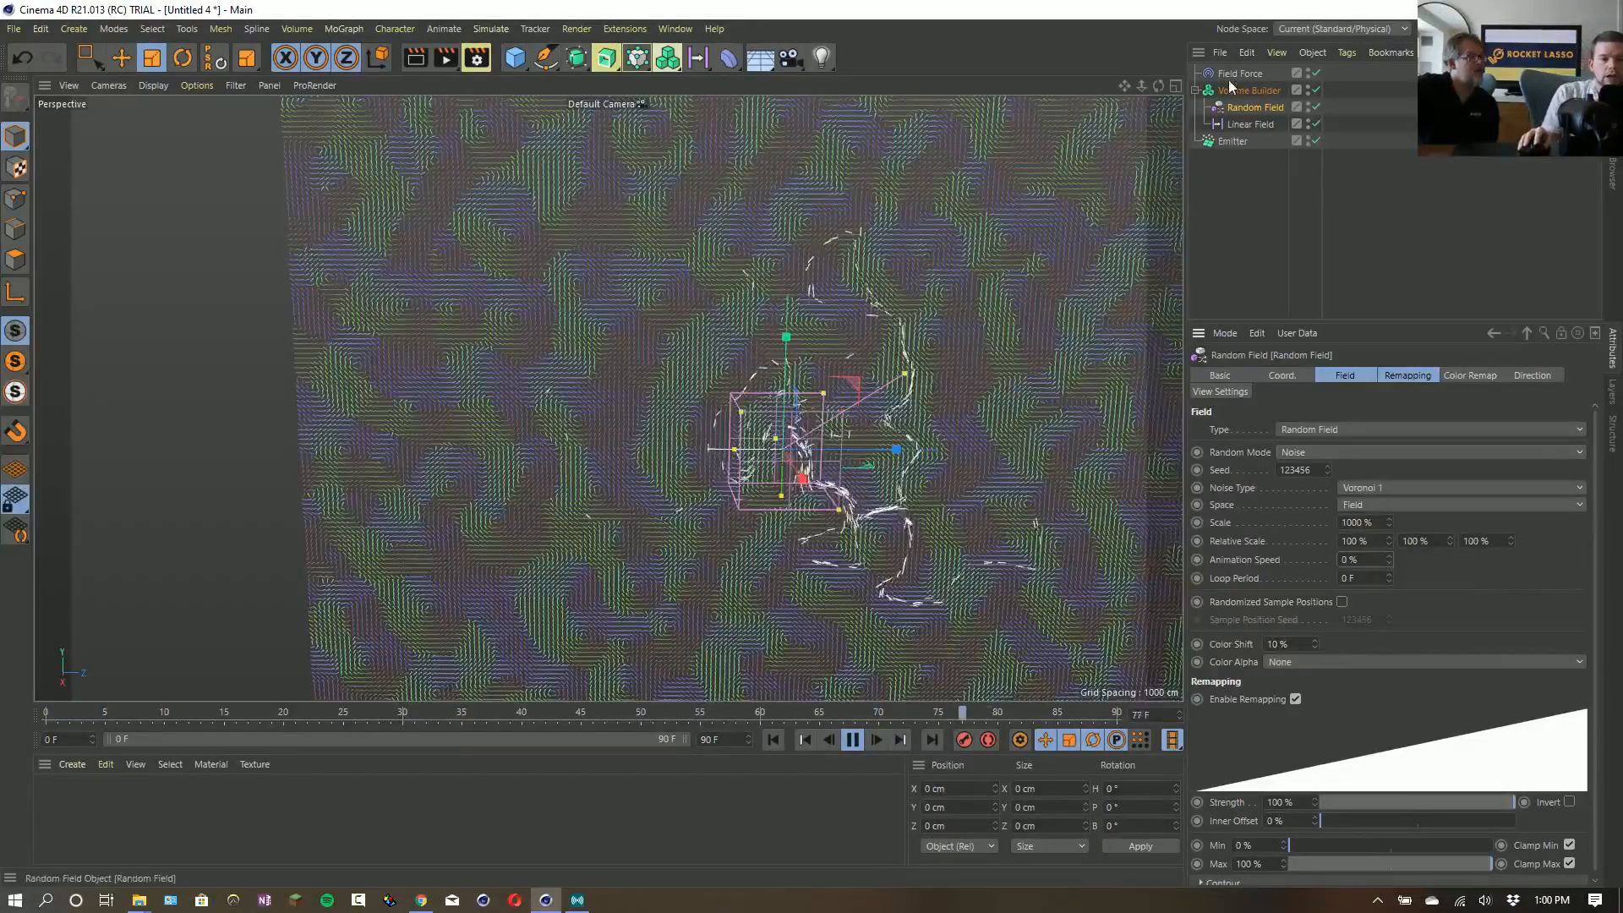
{"action": "left_click", "coordinate": [1236, 141]}
{"action": "left_click", "coordinate": [543, 30]}
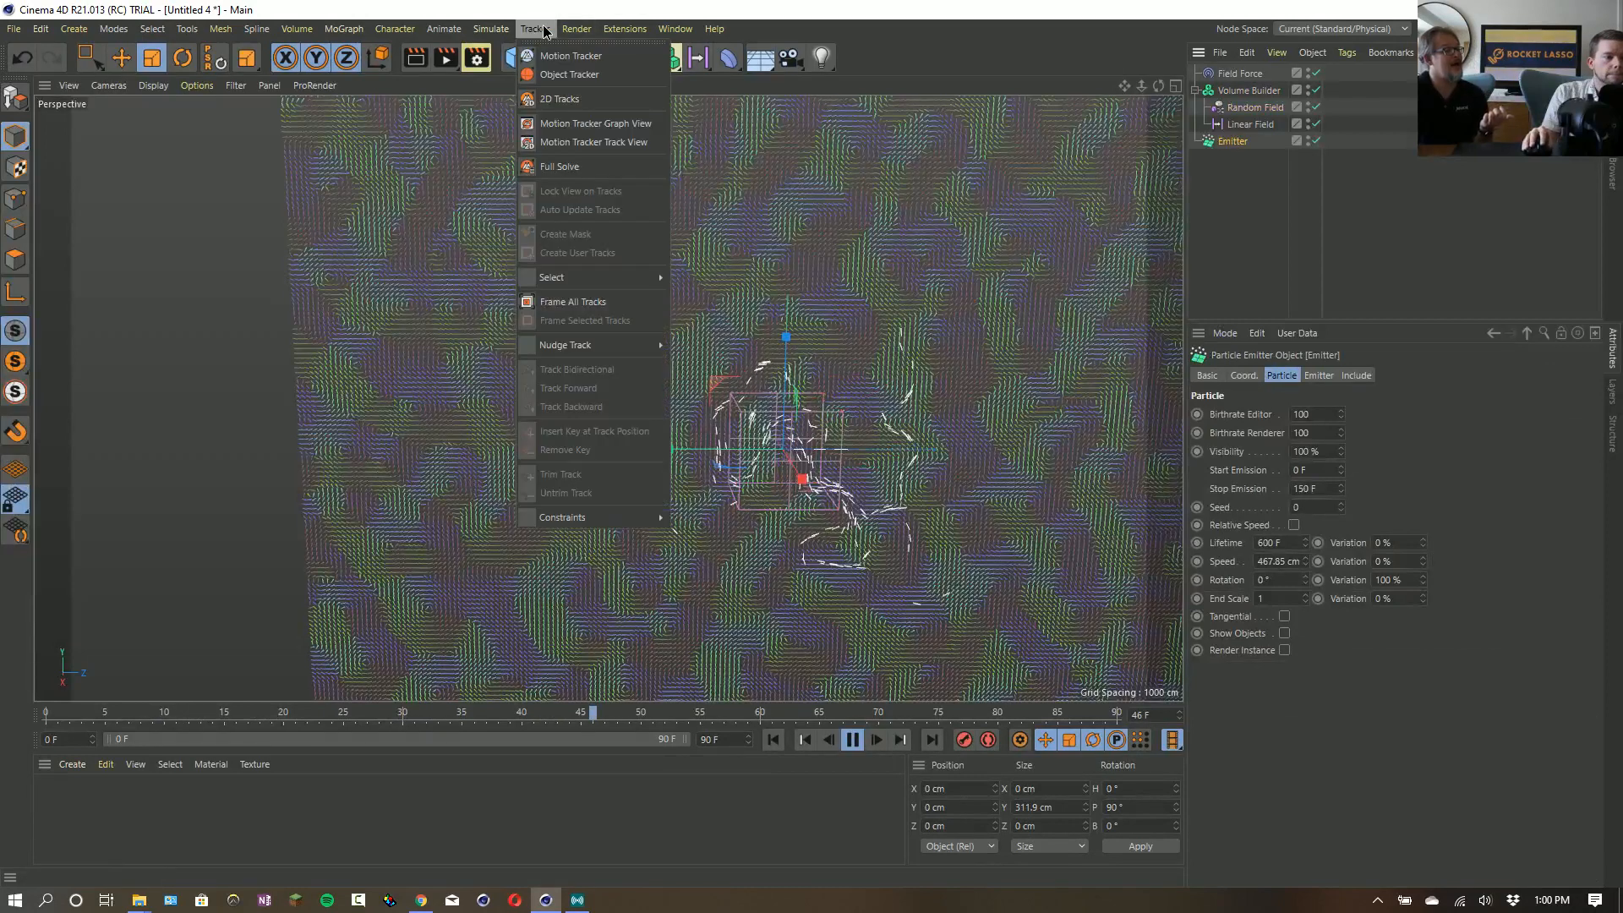
{"action": "mouse_move", "coordinate": [563, 34]}
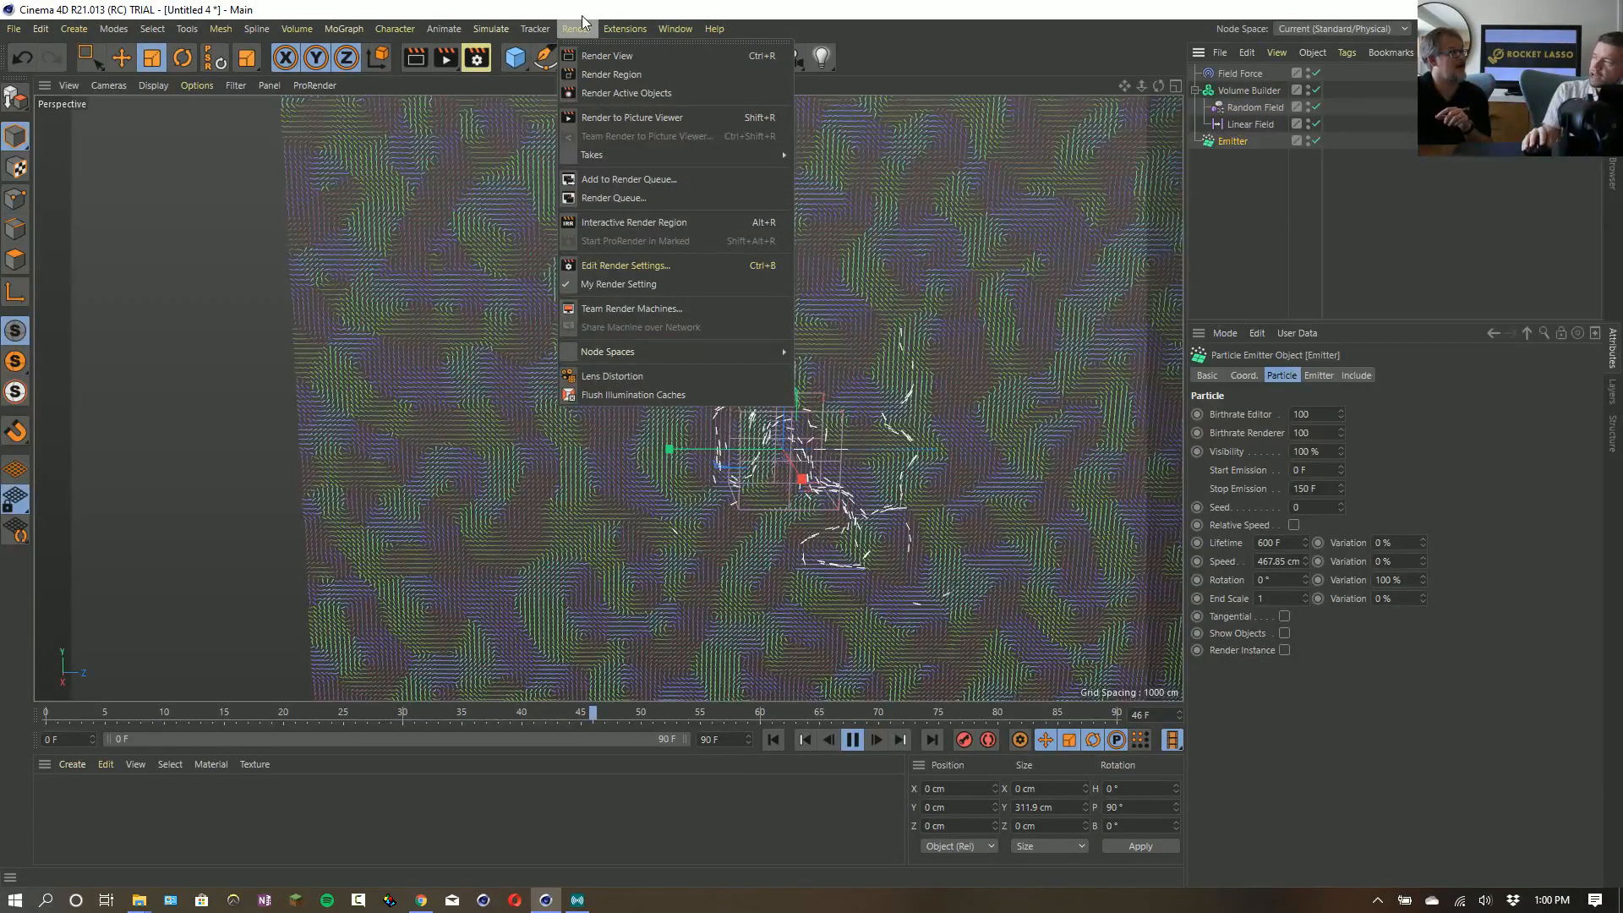
{"action": "left_click", "coordinate": [582, 15]}
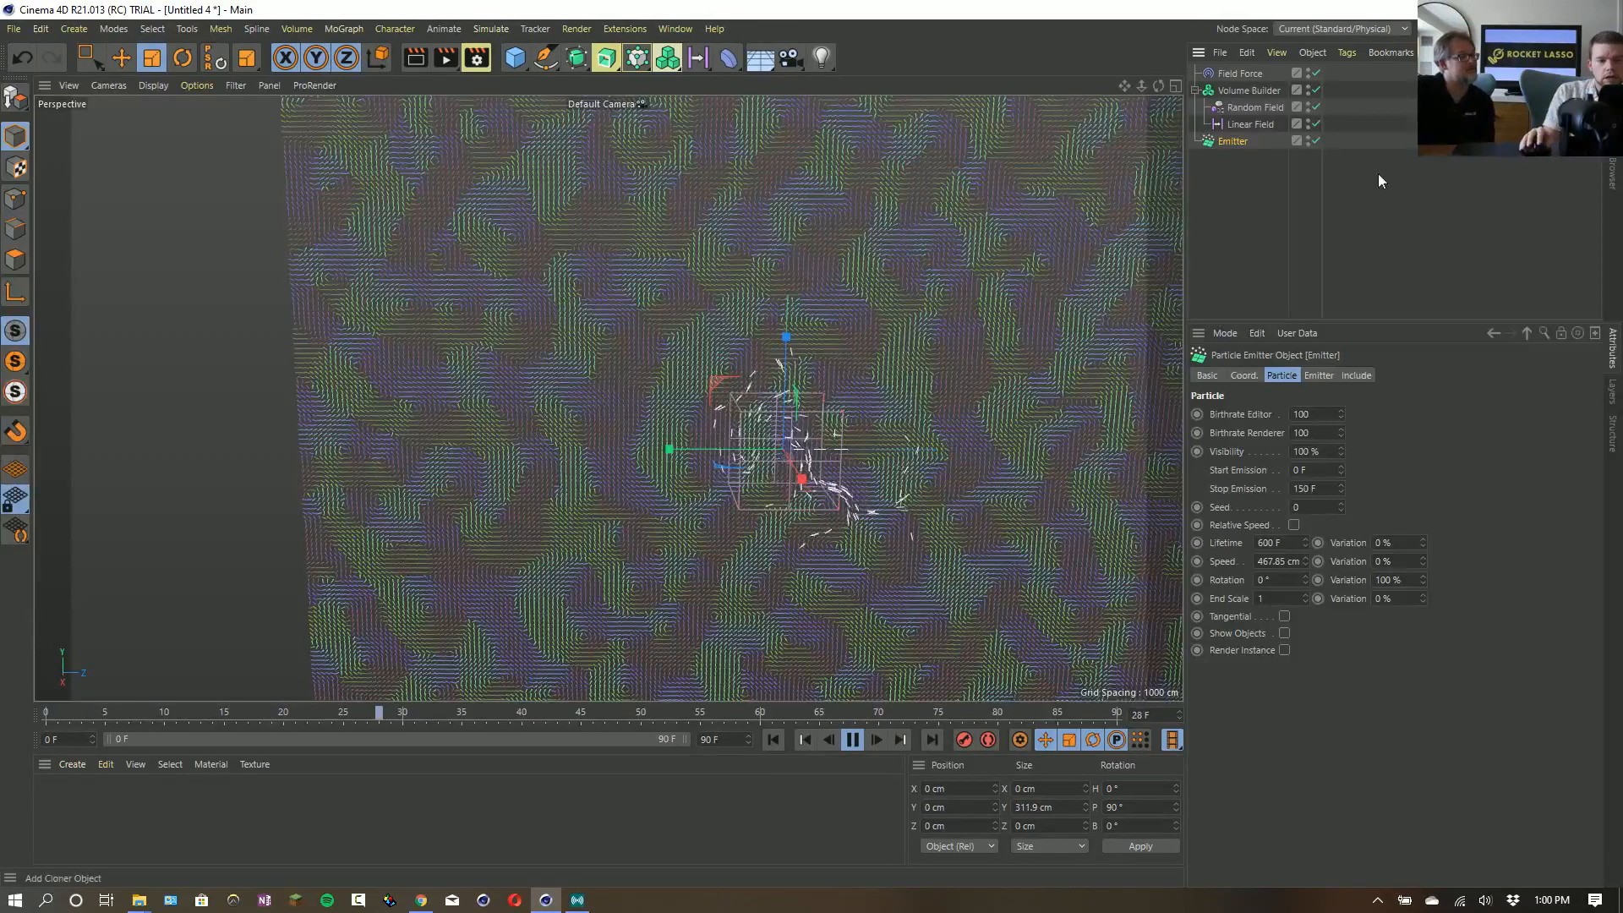
- Add a Cache Layer with Animation enabled to the Volume Builder, and stop playback at the first frame
{"action": "left_click", "coordinate": [1250, 89]}
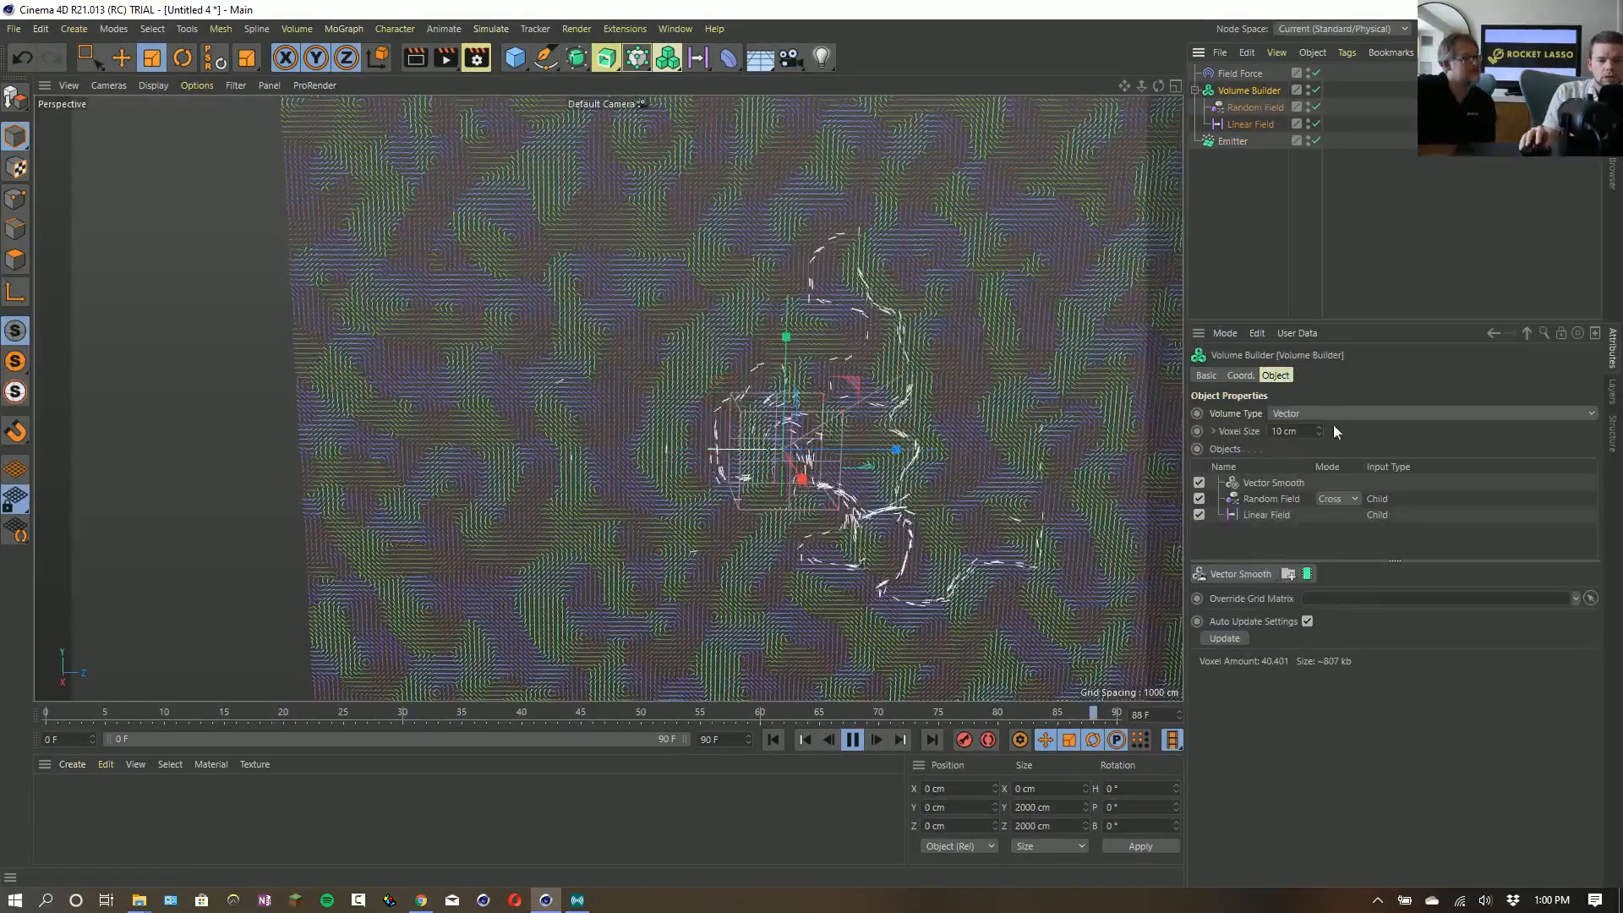
{"action": "left_click", "coordinate": [1307, 575]}
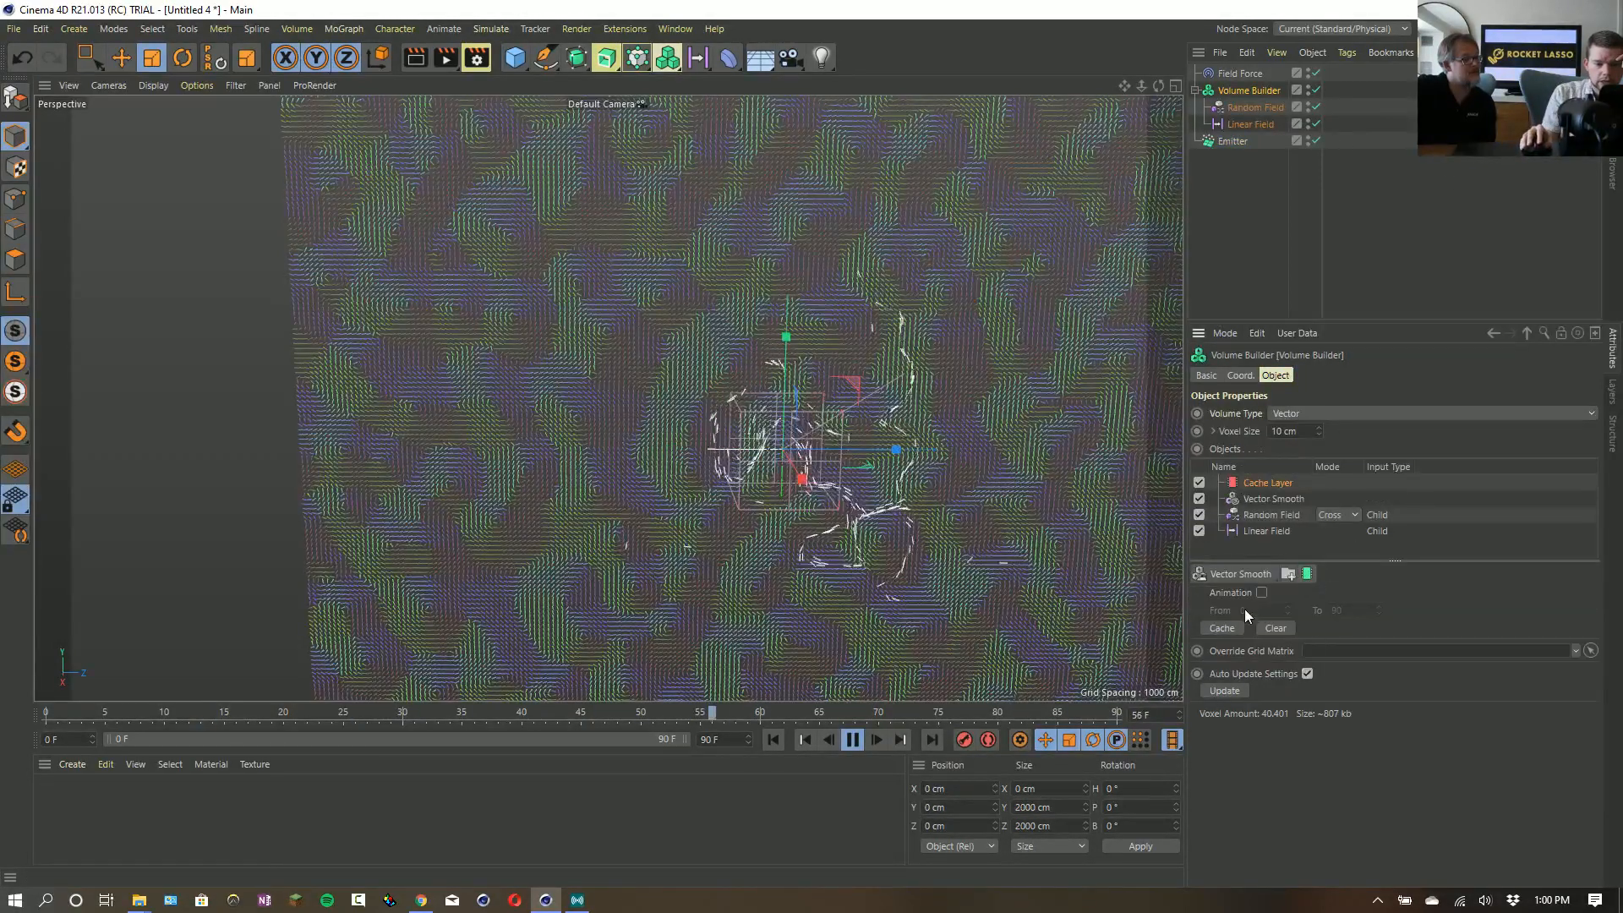
{"action": "left_click", "coordinate": [1261, 593]}
{"action": "left_click", "coordinate": [844, 742]}
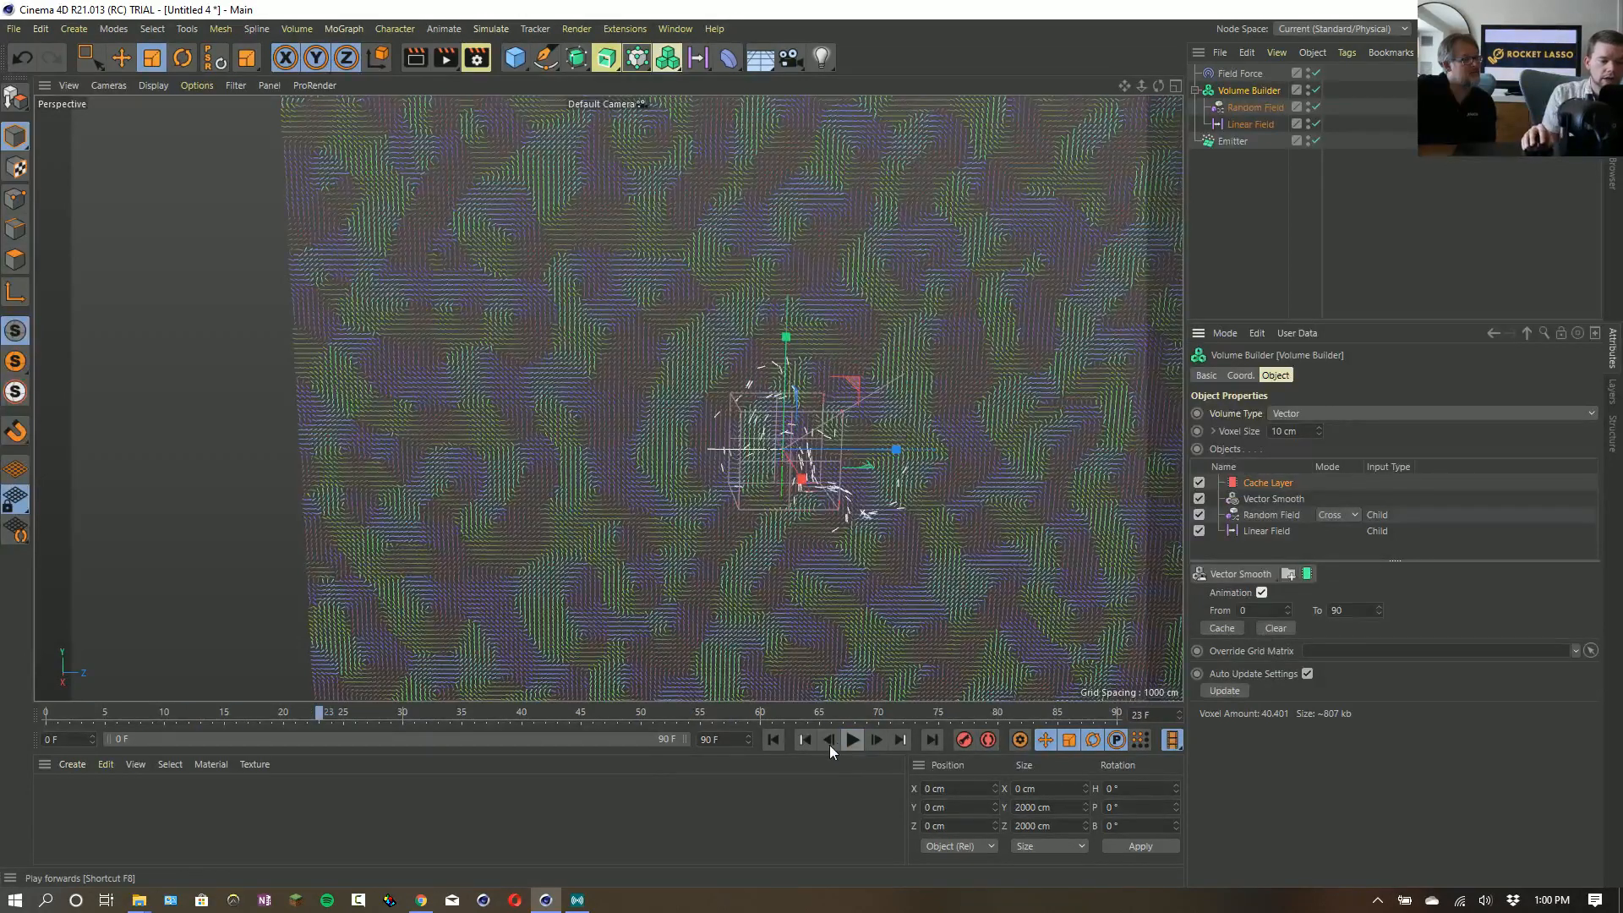
{"action": "left_click", "coordinate": [775, 741]}
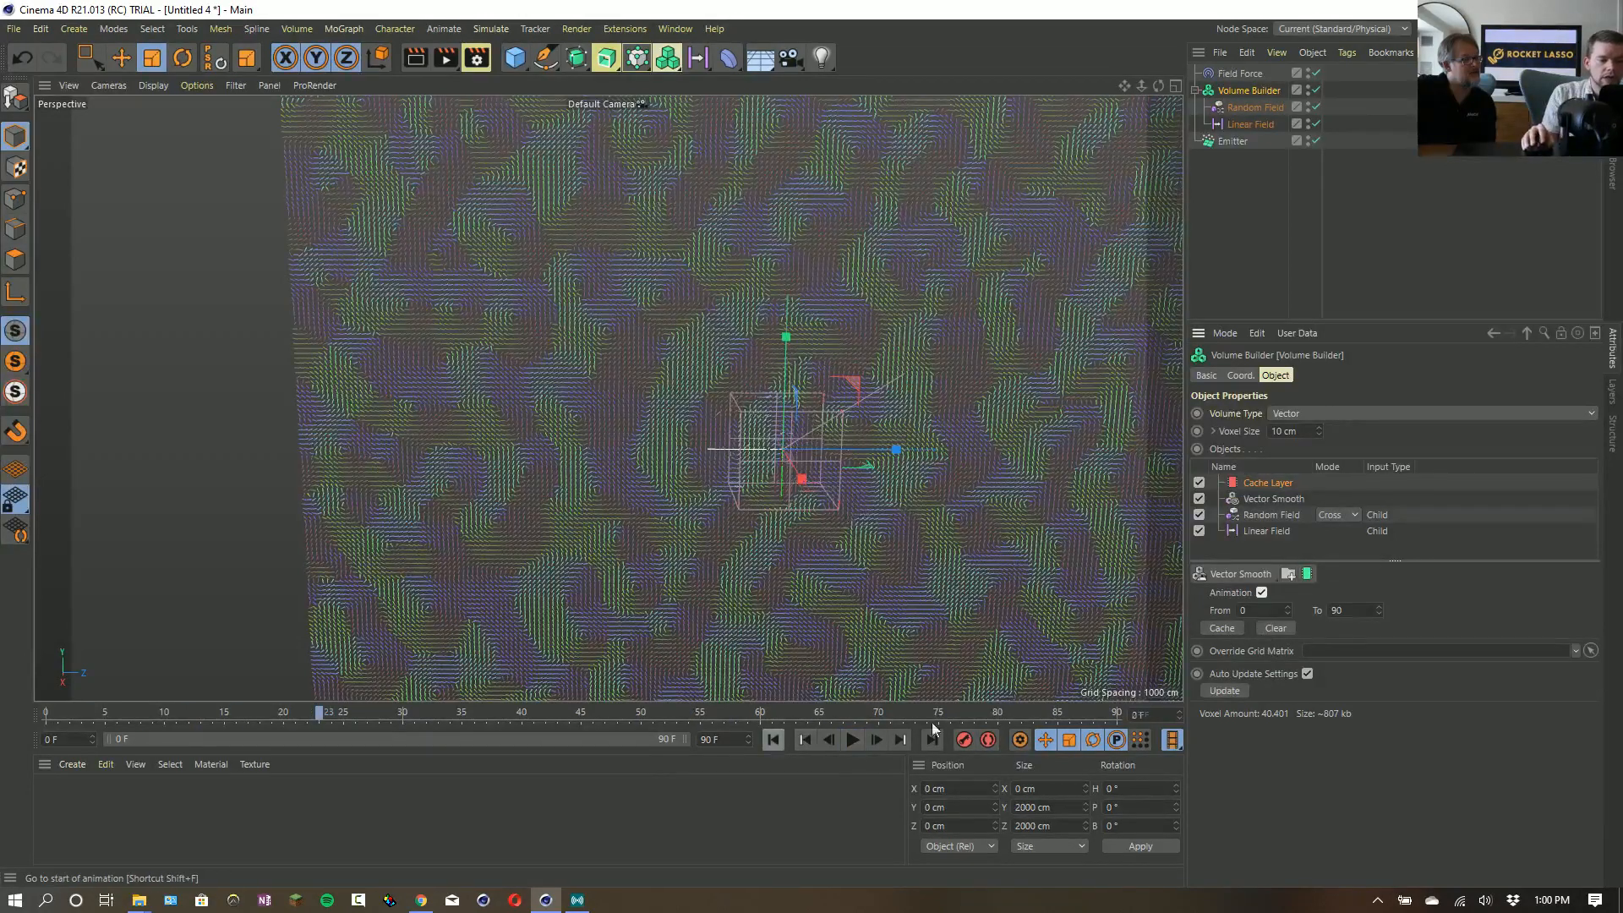
- Set the Random Field's animation speed to 55 %
{"action": "left_click", "coordinate": [1264, 102]}
{"action": "left_click_drag", "start_coordinate": [1367, 559], "coordinate": [1288, 559]}
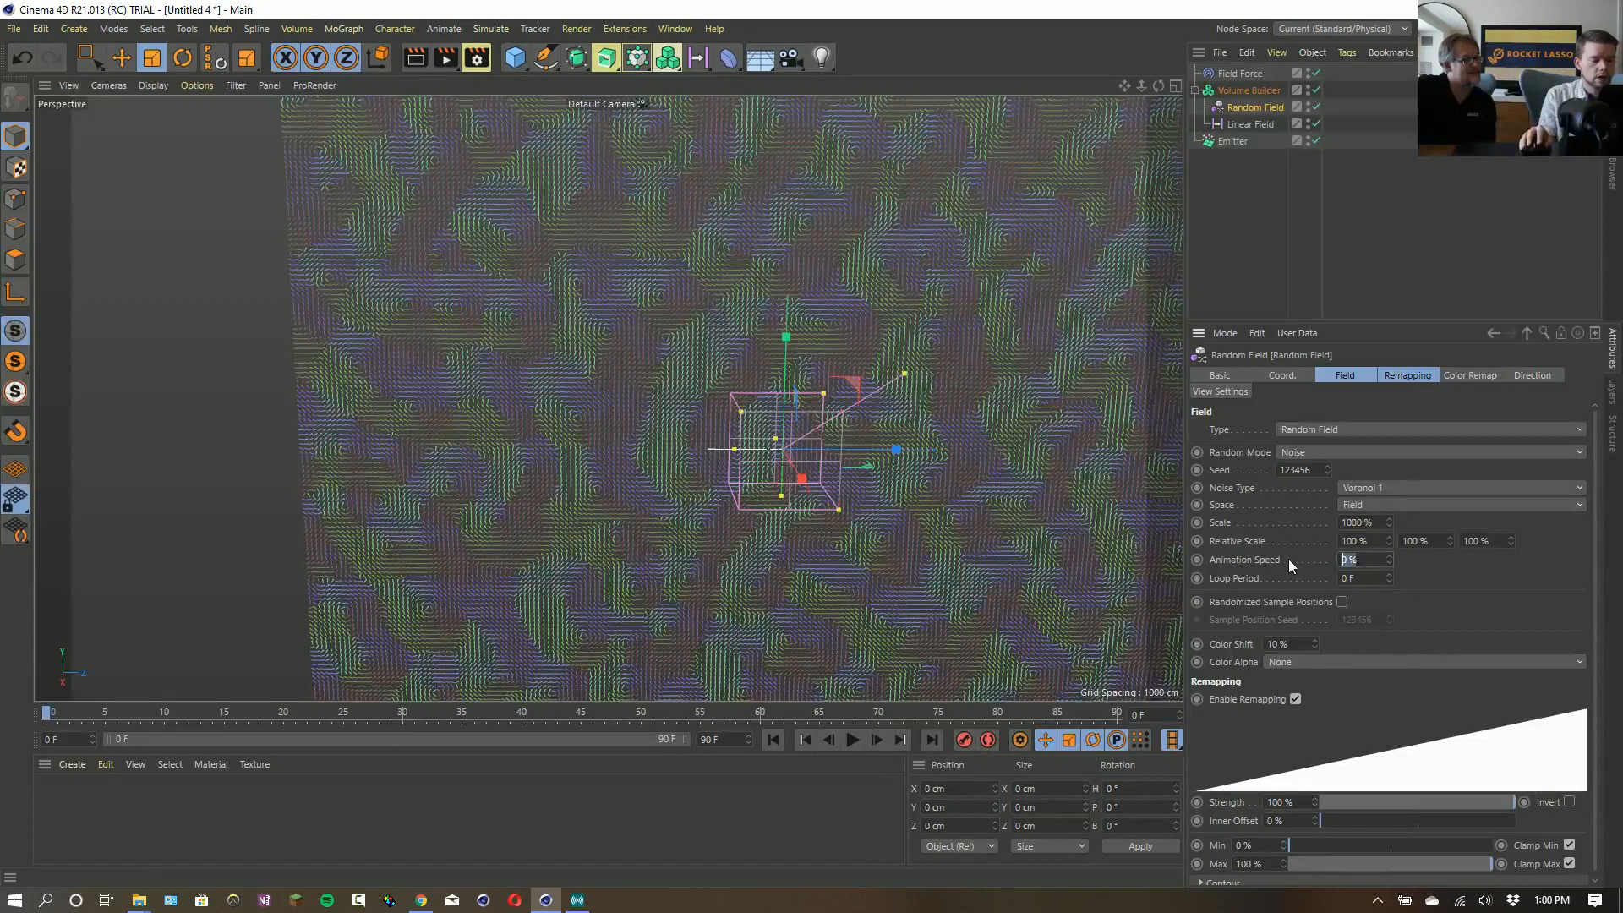
{"action": "type", "text": "55"}
{"action": "key", "text": "Return"}
- Cache the Volume Builder's animation from frame 0 to 90 and play it back
{"action": "left_click", "coordinate": [1250, 90]}
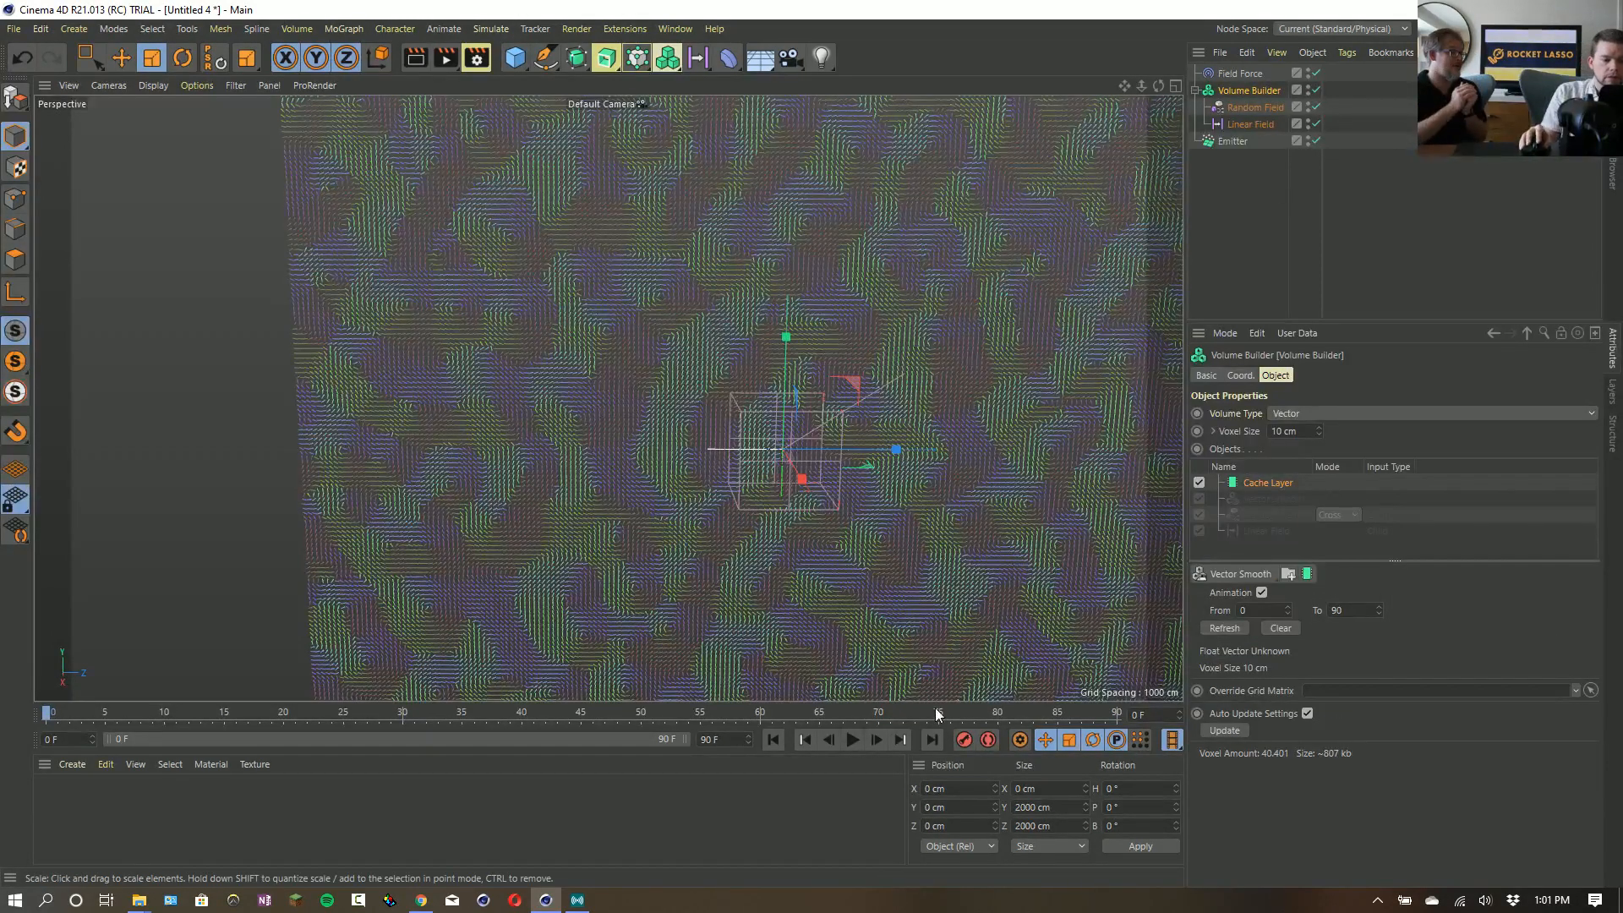
{"action": "left_click", "coordinate": [850, 740]}
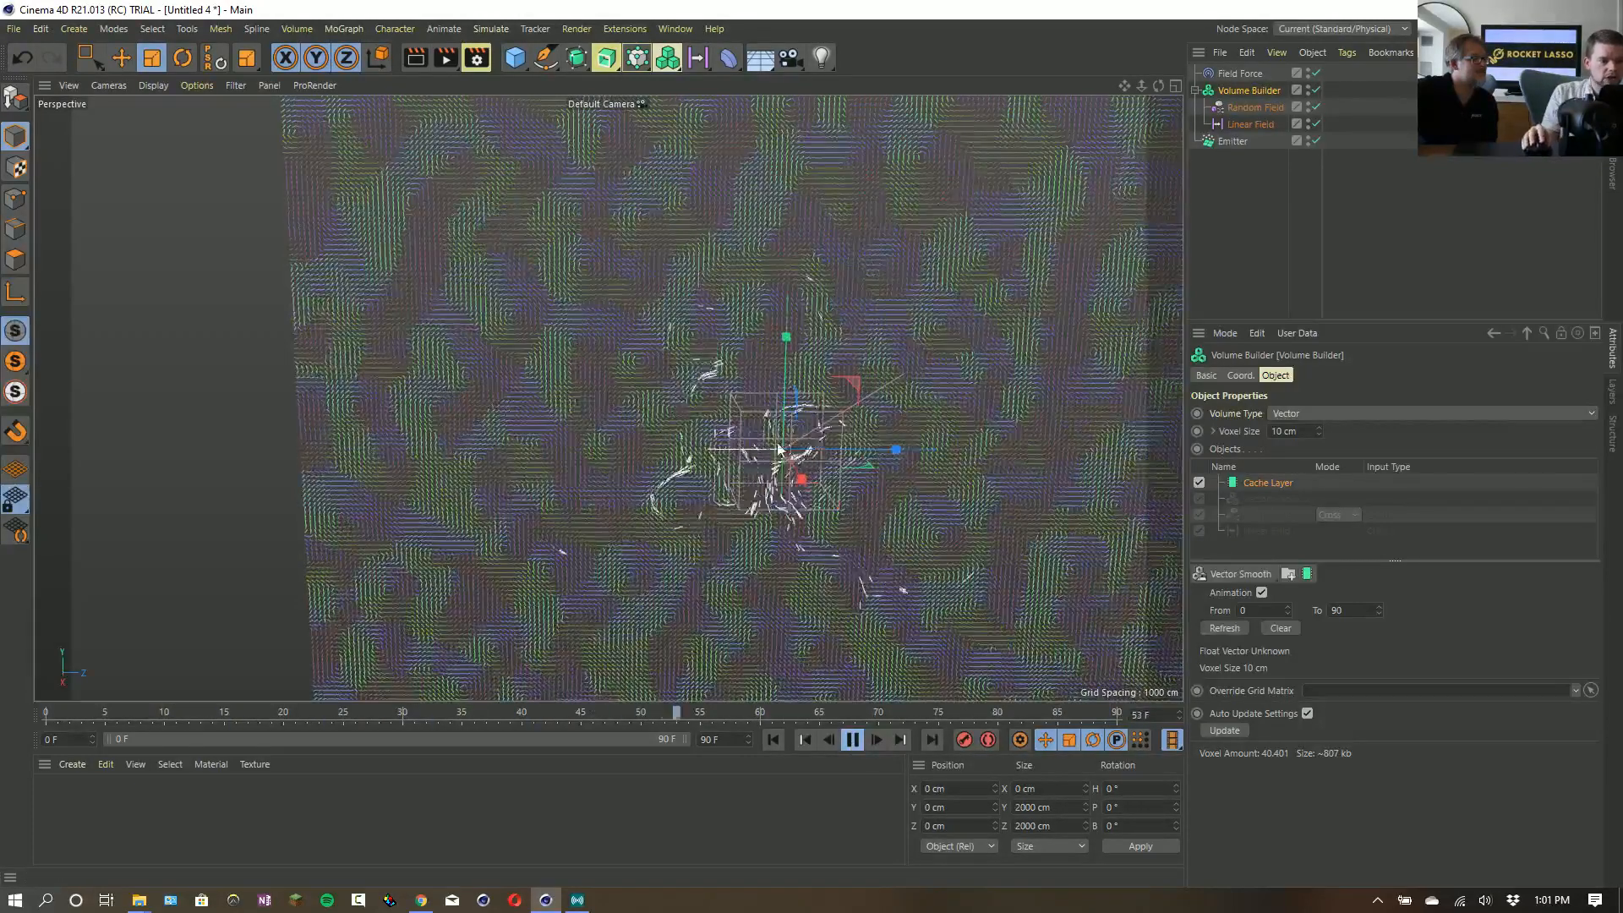
- Add a MoGraph Tracer linked to the Emitter to draw the particle paths
{"action": "left_click", "coordinate": [1233, 140]}
{"action": "left_click", "coordinate": [639, 66]}
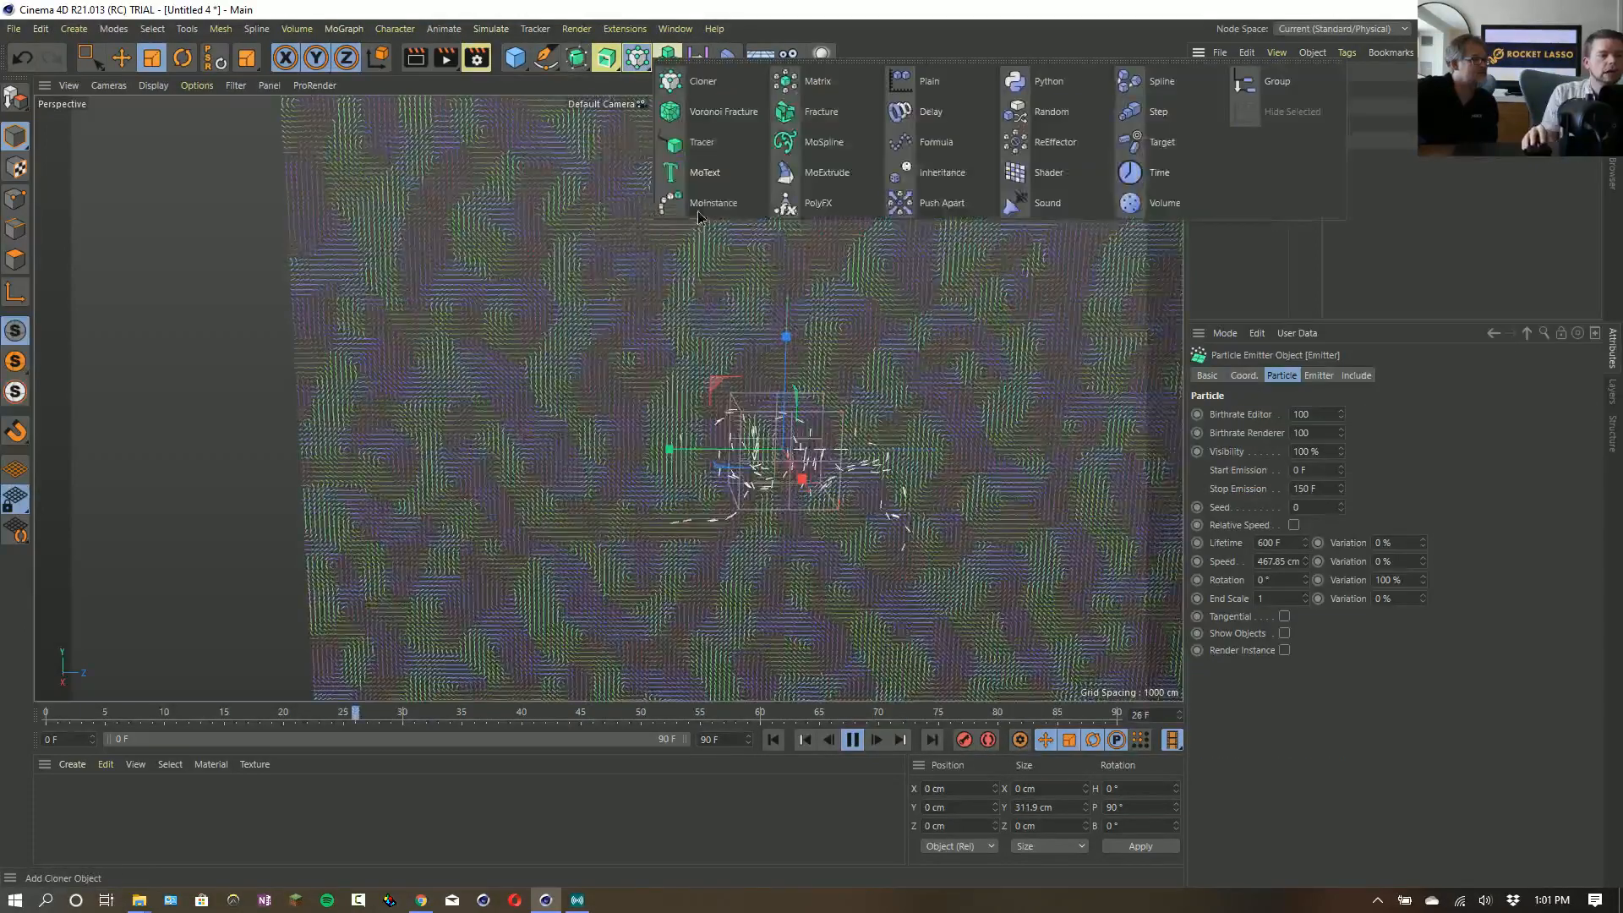
{"action": "left_click", "coordinate": [706, 151]}
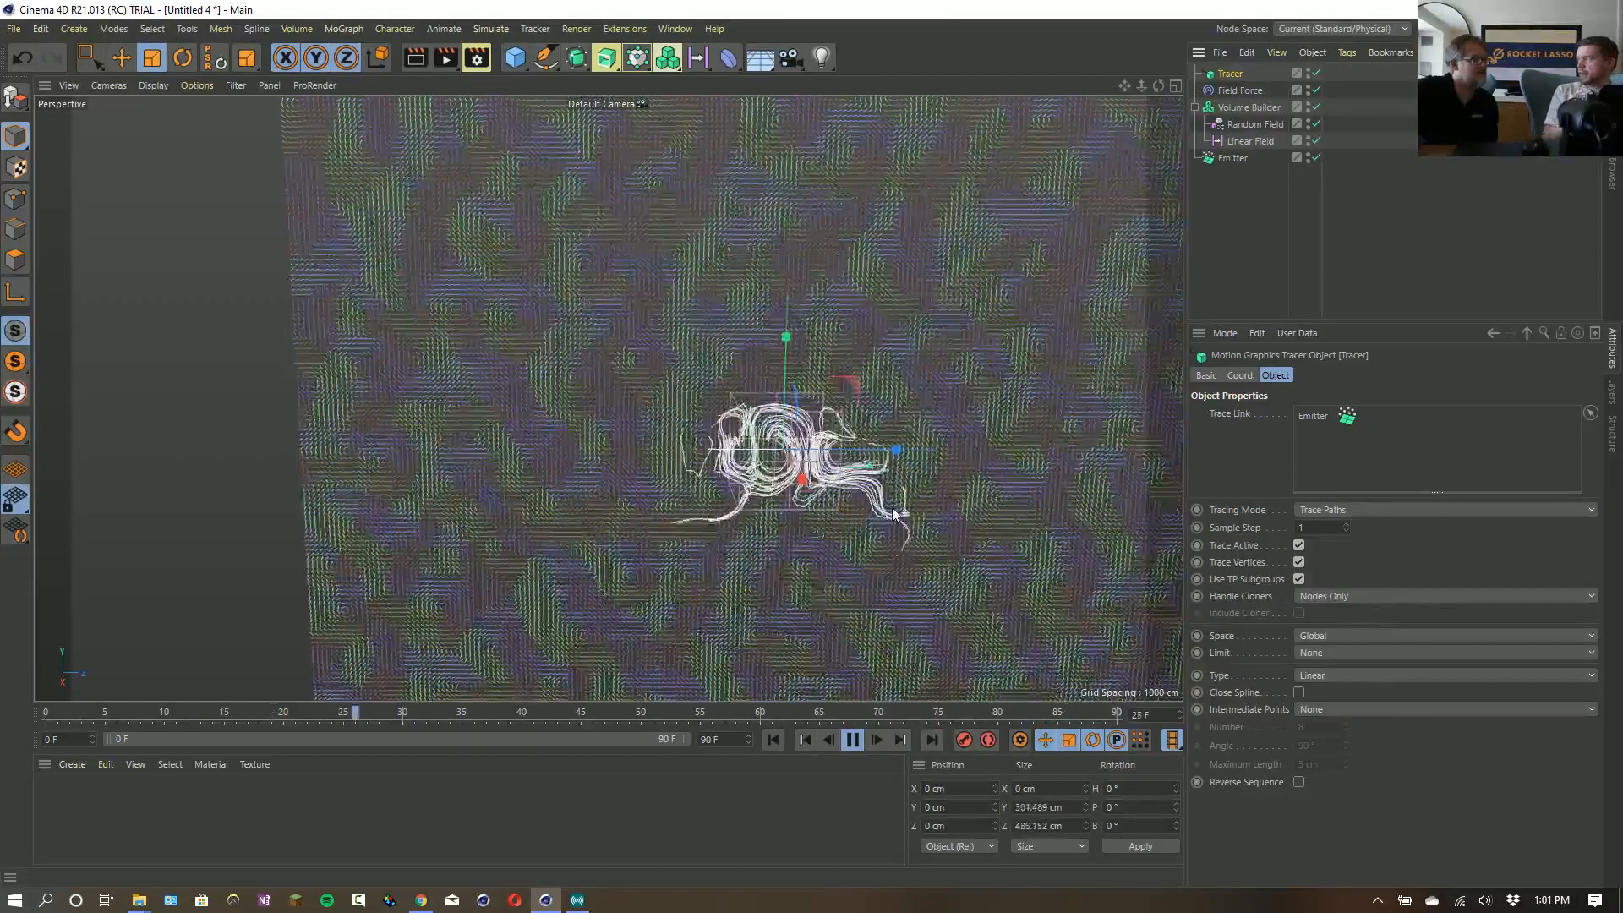
- Stop the playback, add a Text spline to the scene and rotate it to a 90° heading
{"action": "left_click", "coordinate": [853, 740]}
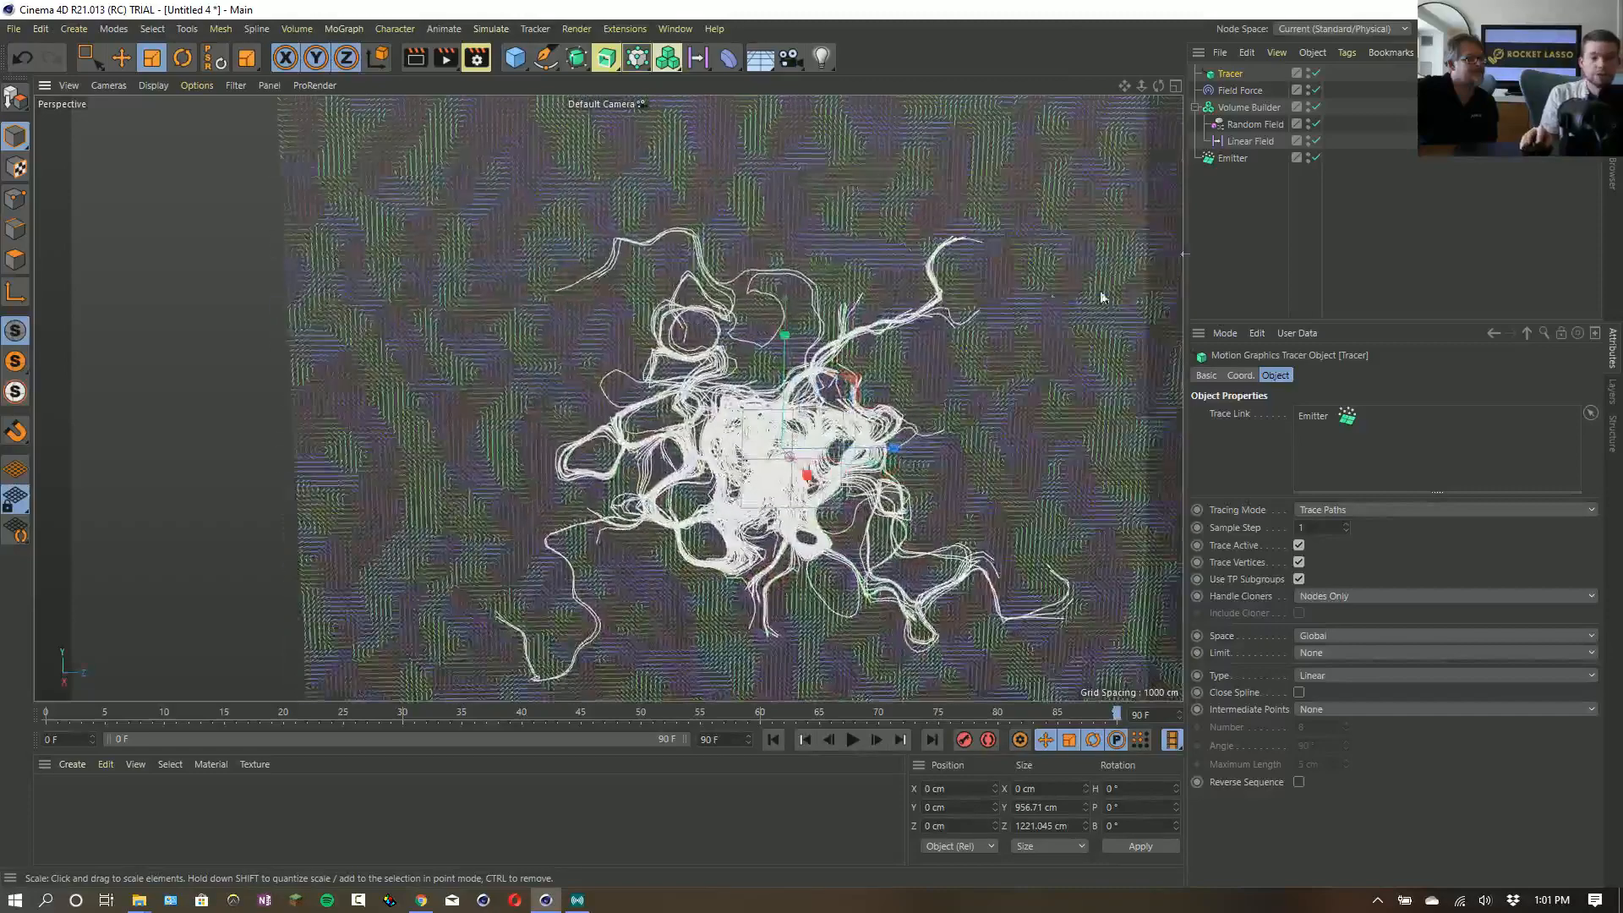
{"action": "left_click", "coordinate": [545, 57]}
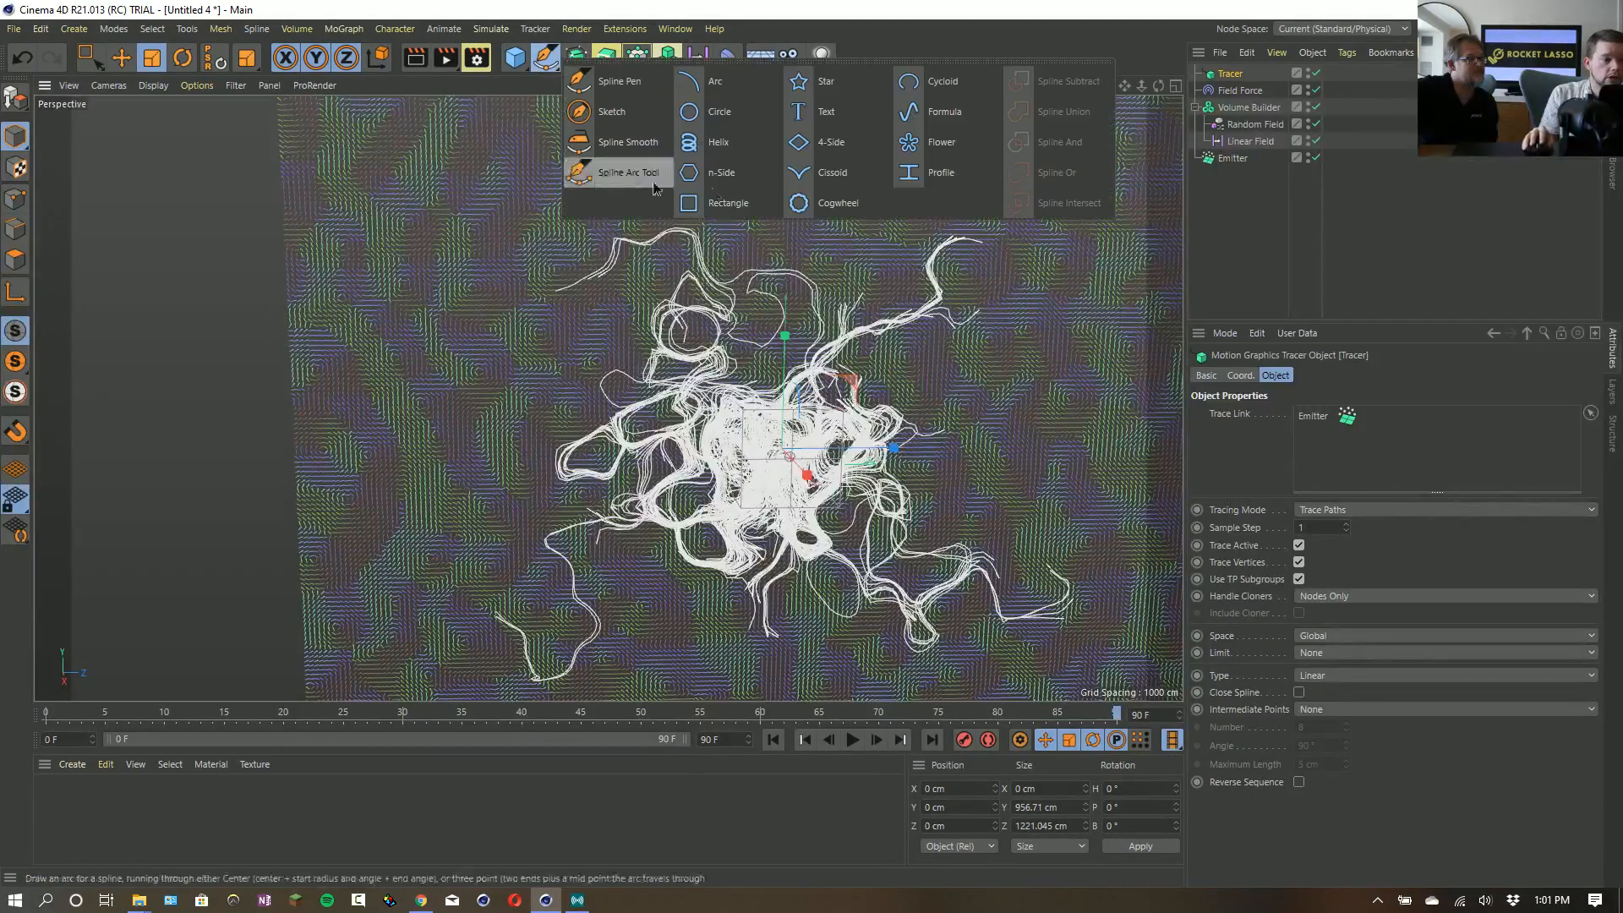
{"action": "left_click", "coordinate": [825, 116]}
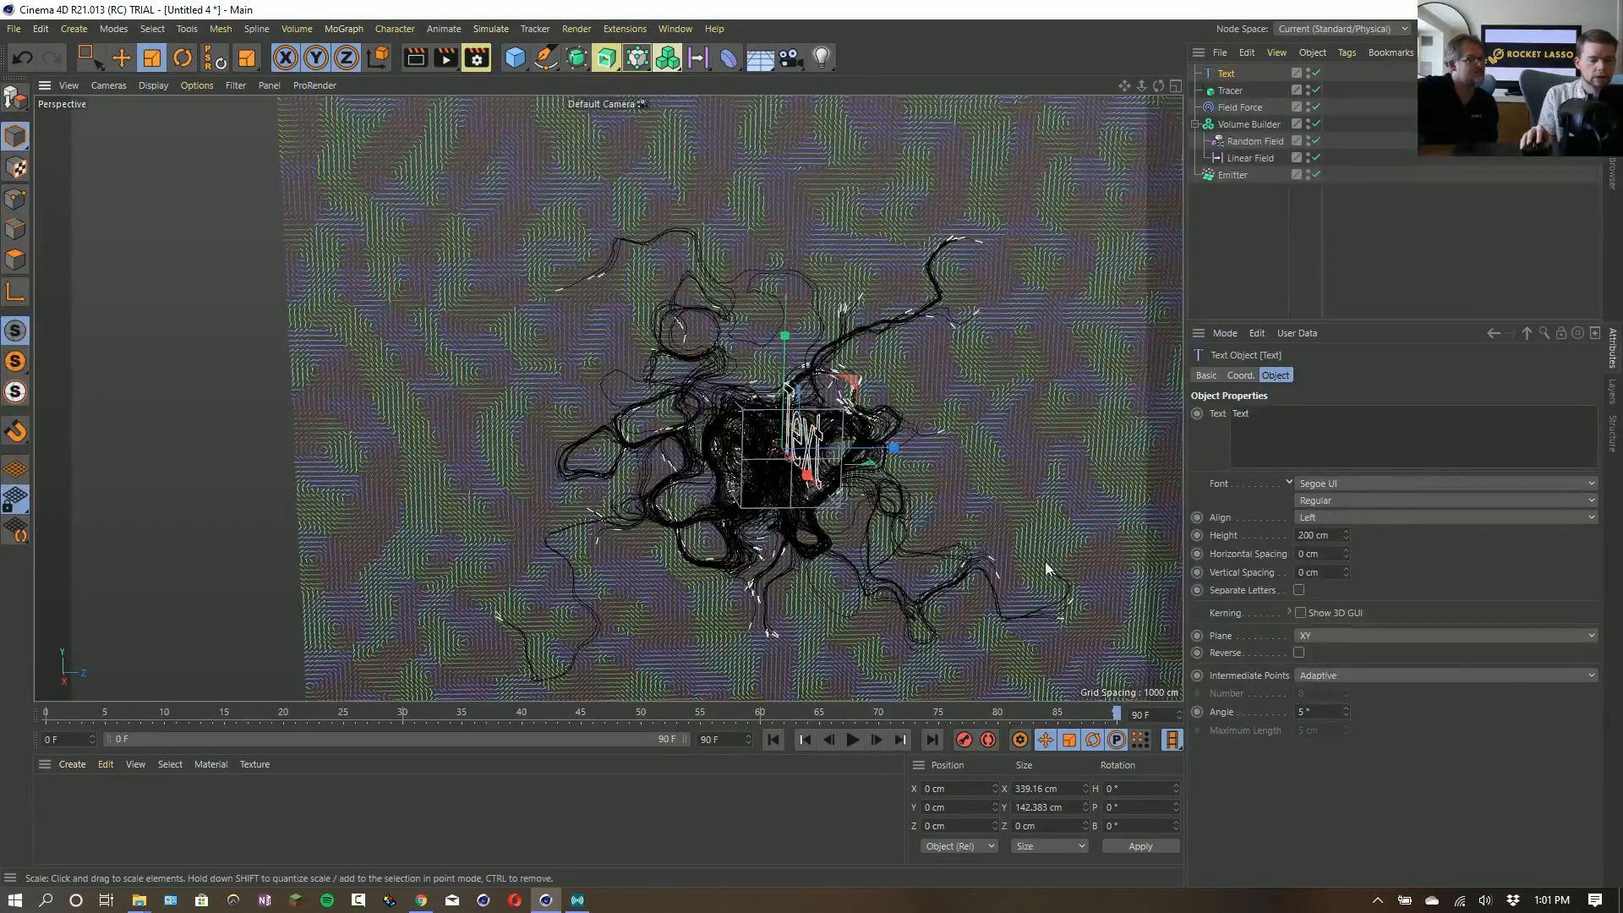
{"action": "key", "text": "r"}
{"action": "left_click_drag", "start_coordinate": [758, 466], "coordinate": [867, 469]}
- Scale the Text spline up to a height of about 627 cm and position it across the traced particle paths
{"action": "left_click", "coordinate": [1221, 90]}
{"action": "key", "text": "t"}
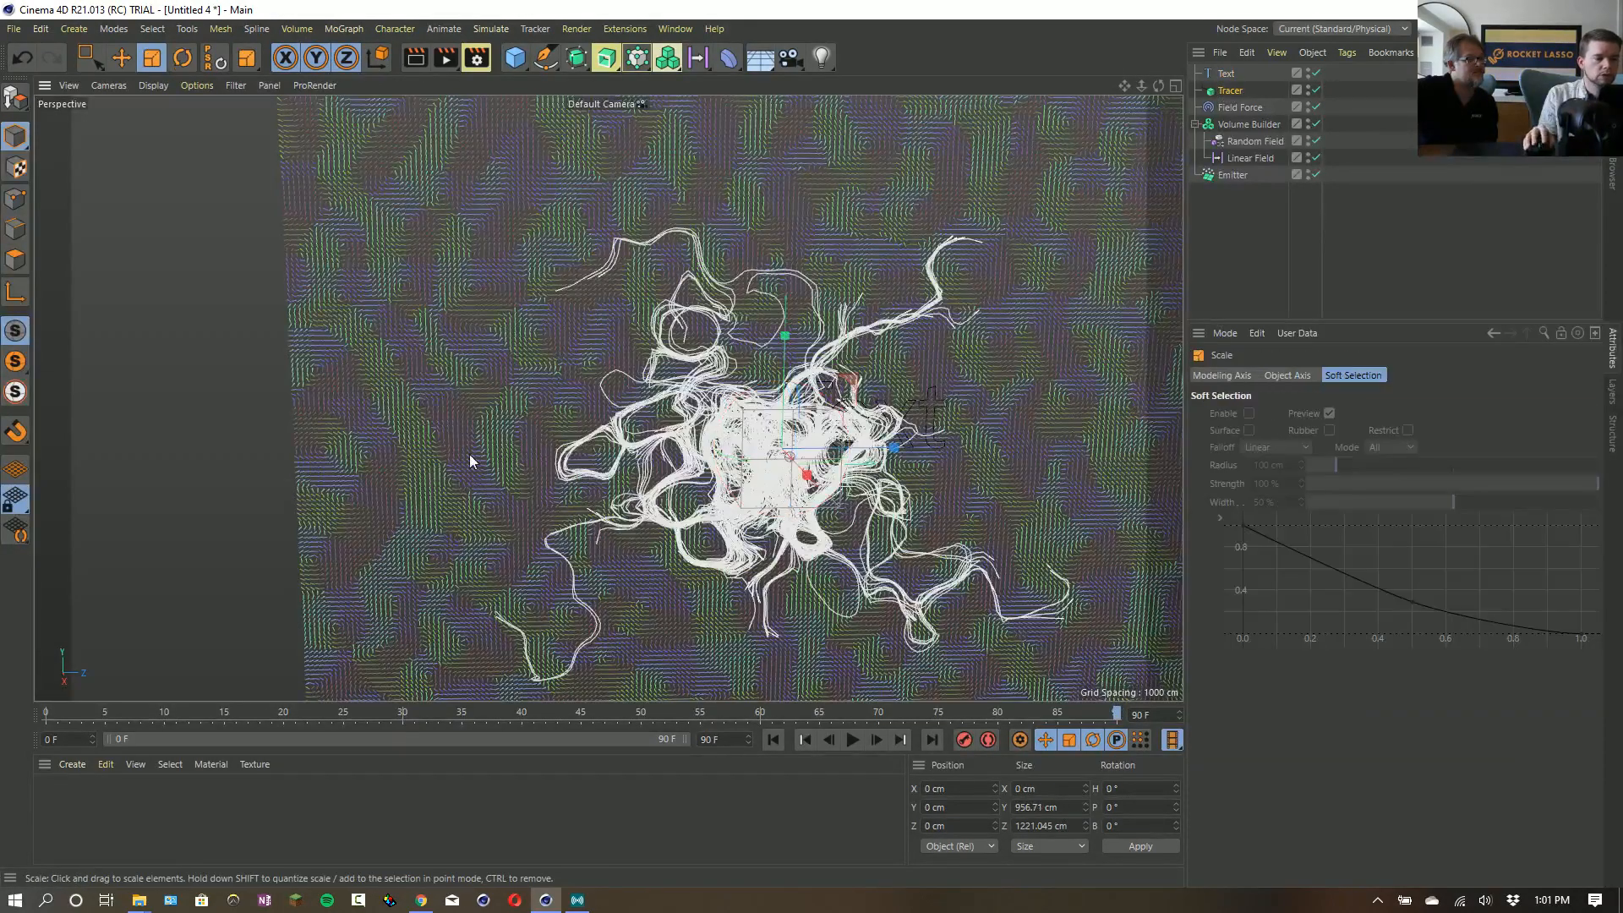
{"action": "left_click", "coordinate": [1230, 76]}
{"action": "left_click_drag", "start_coordinate": [719, 347], "coordinate": [559, 456]}
{"action": "key", "text": "e"}
{"action": "left_click", "coordinate": [1225, 75]}
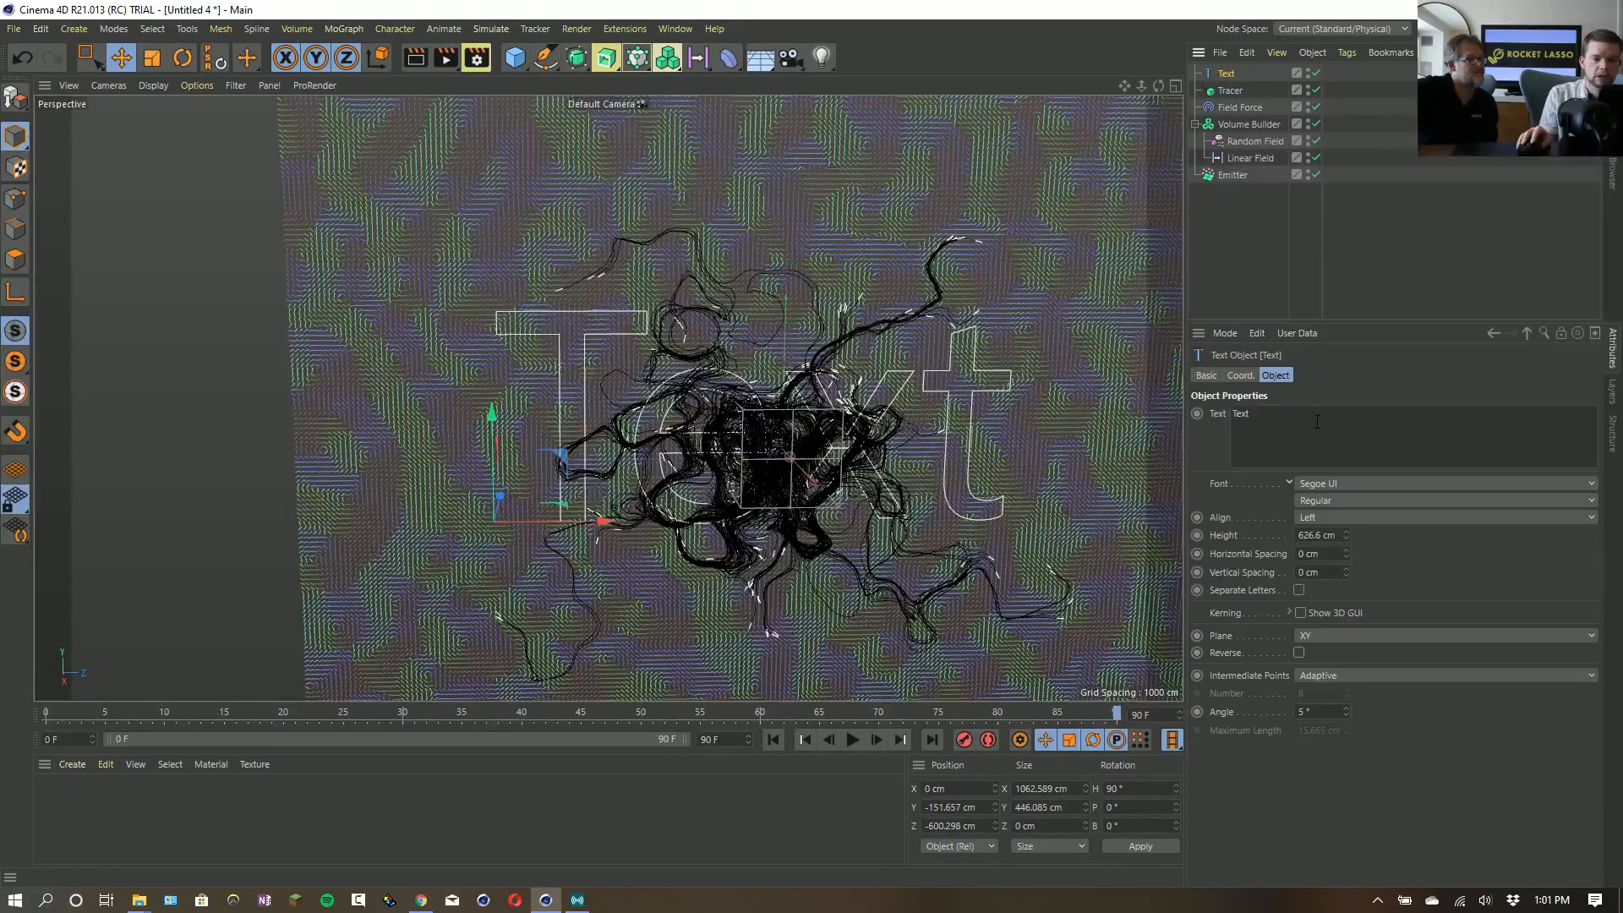
- Replace the spline's text with a first name in capitals and shift it along its baseline to about -639 cm in Z
{"action": "left_click_drag", "start_coordinate": [1253, 415], "coordinate": [919, 337]}
{"action": "type", "text": "RL"}
{"action": "type", "text": "C"}
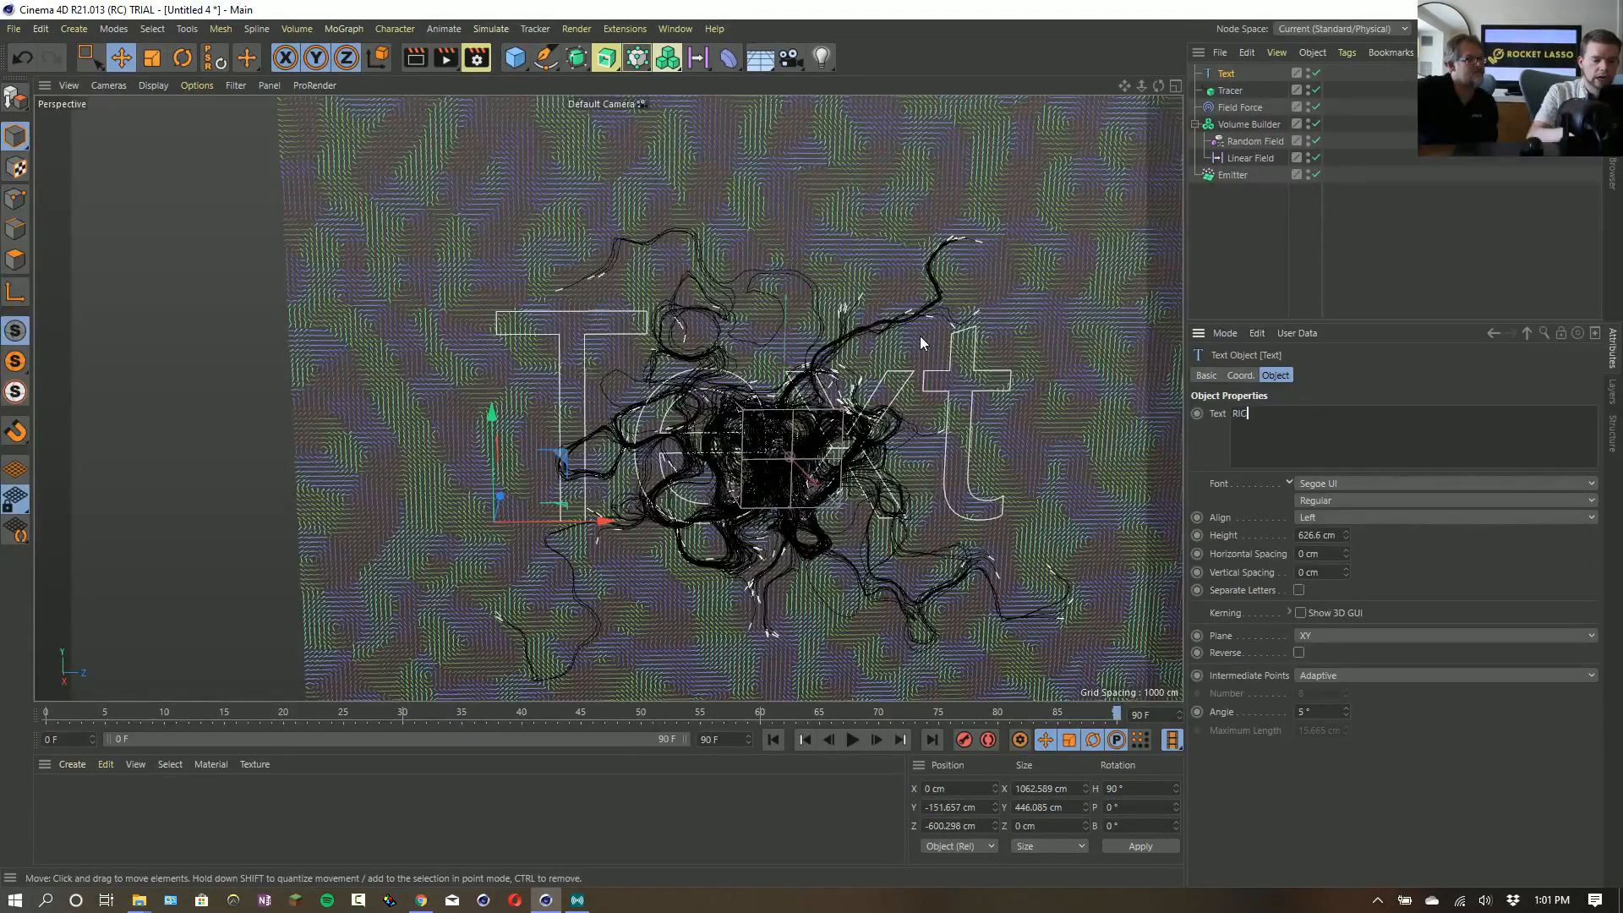
{"action": "type", "text": "K"}
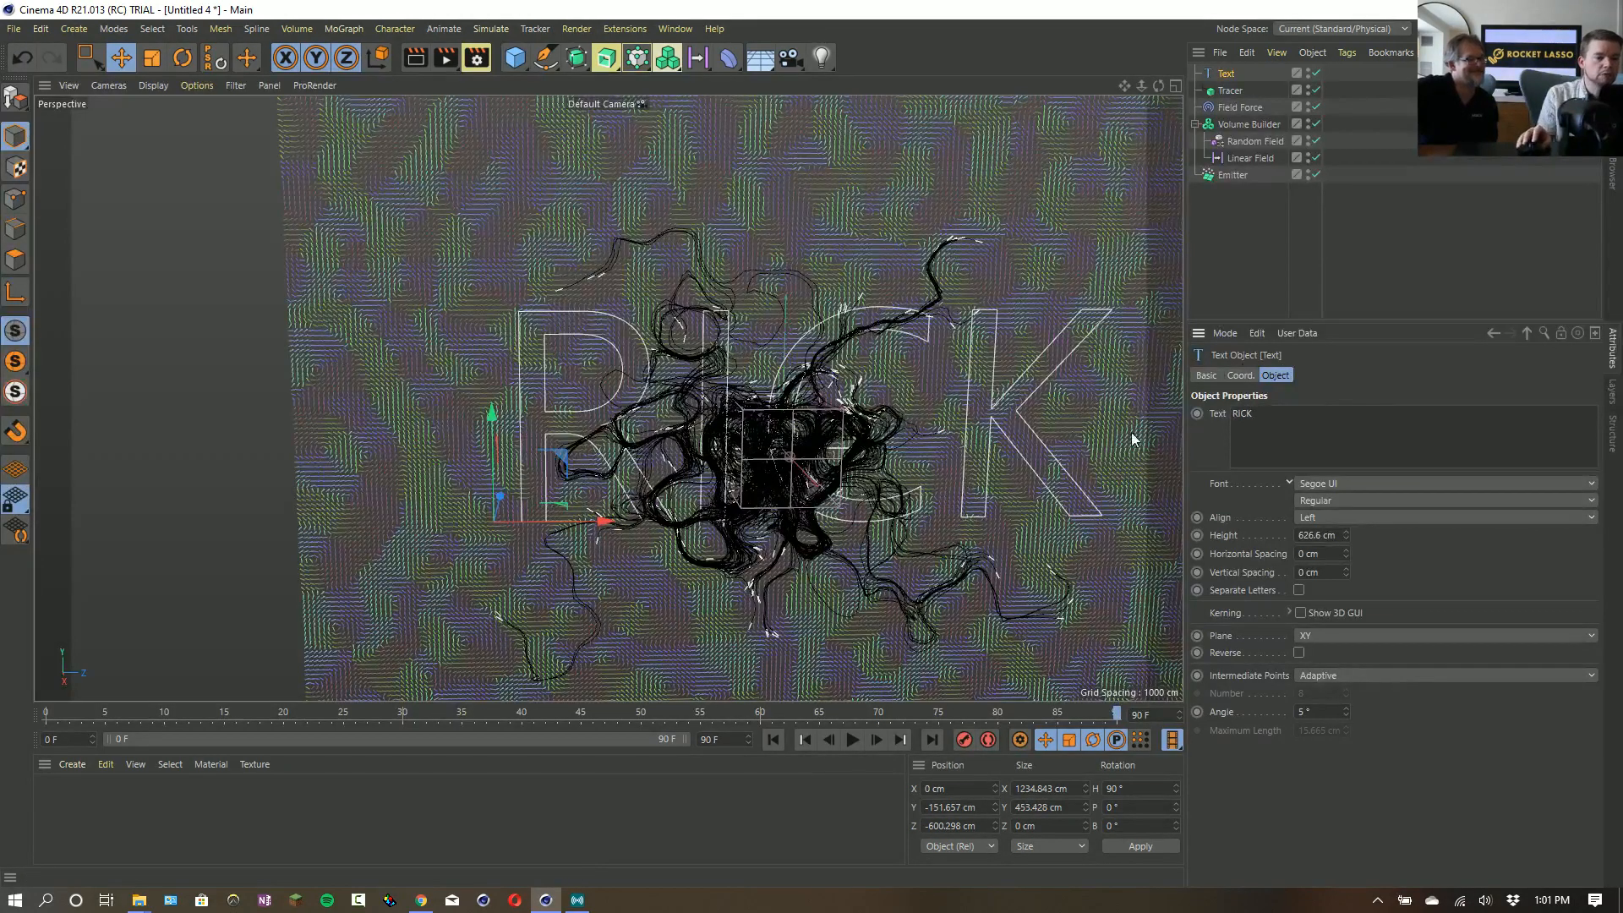
{"action": "type", "text": "e"}
{"action": "mouse_move", "coordinate": [608, 517]}
{"action": "left_mouse_down"}
{"action": "mouse_move", "coordinate": [554, 526]}
{"action": "mouse_move", "coordinate": [589, 519]}
{"action": "left_mouse_up"}
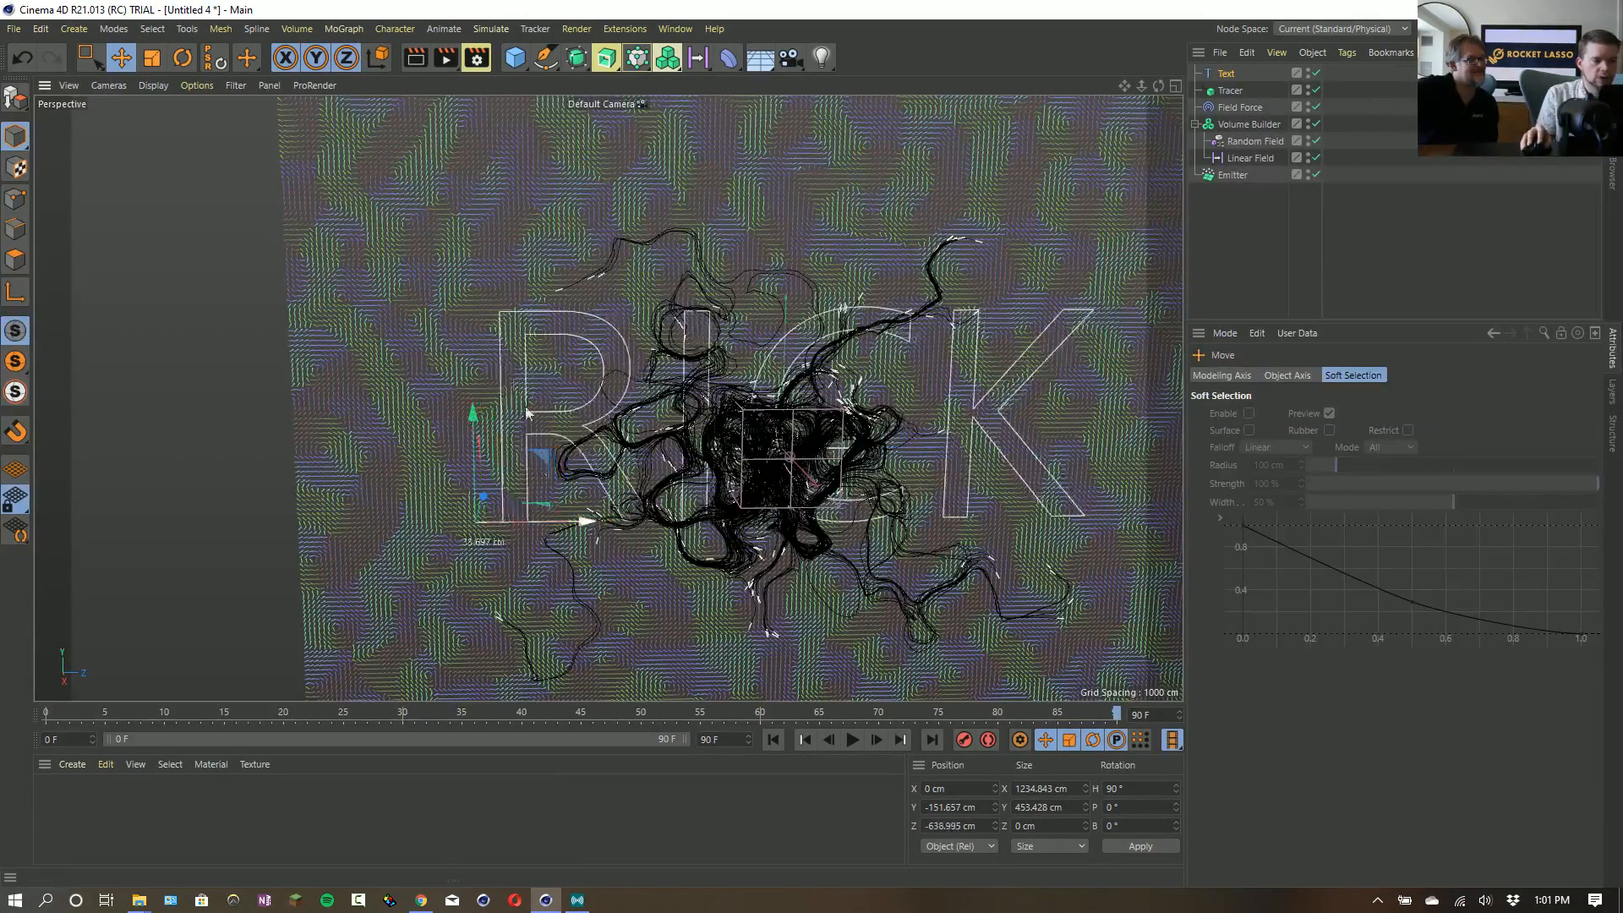
- Add the Text spline as a layer in the Field Force's field list, play from the first frame and show the layer's settings
{"action": "left_click", "coordinate": [1229, 108]}
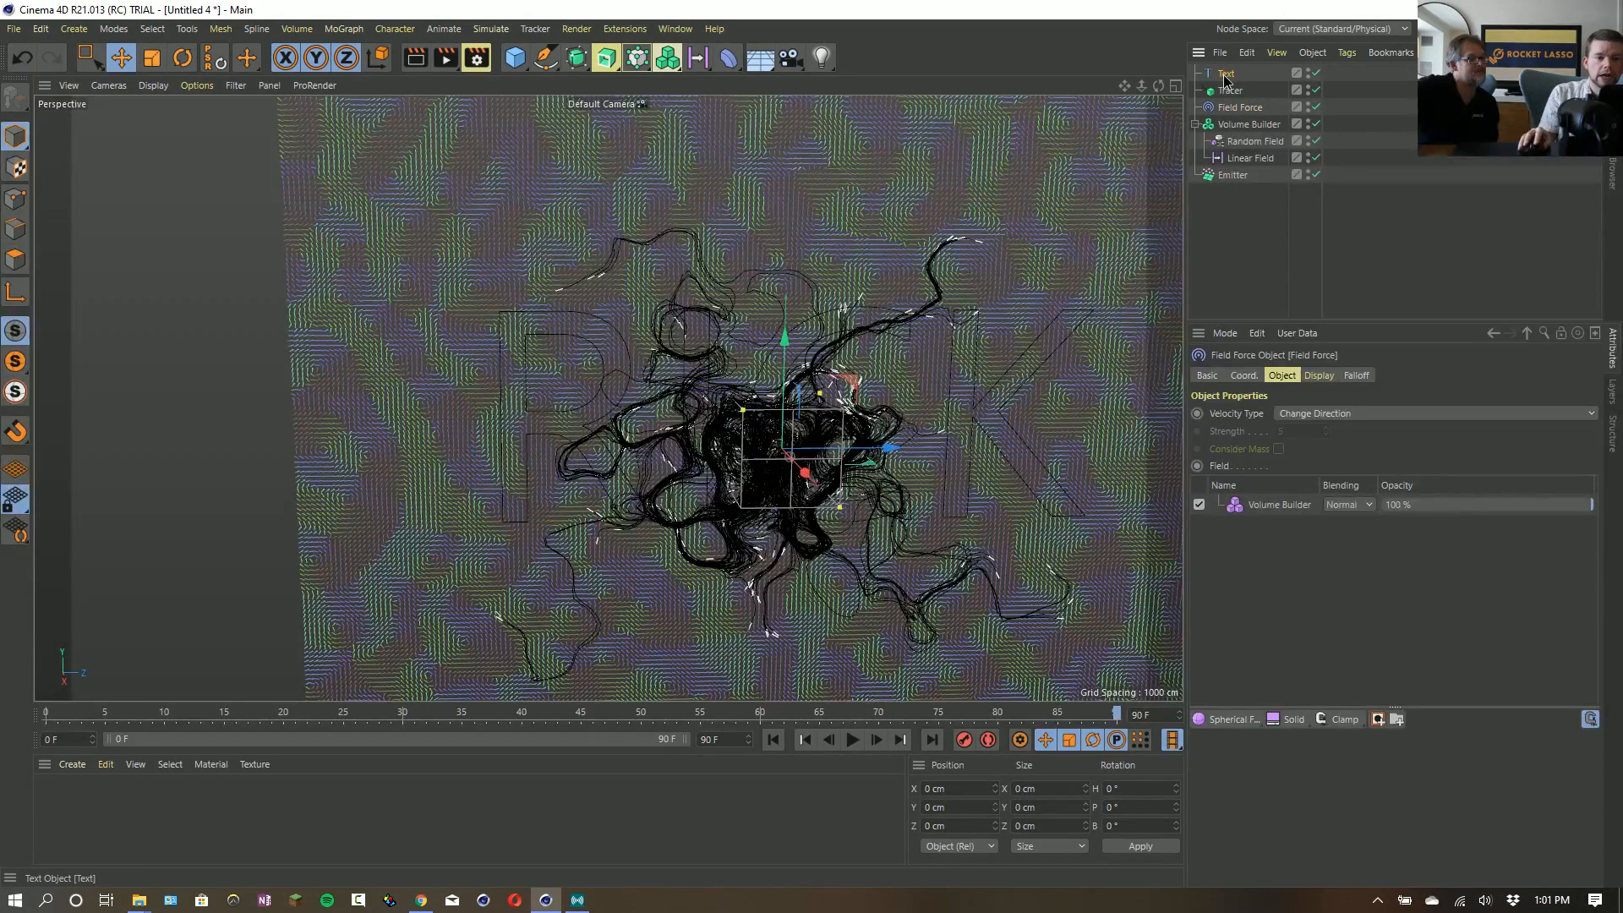
{"action": "left_click_drag", "start_coordinate": [1225, 80], "coordinate": [1277, 499]}
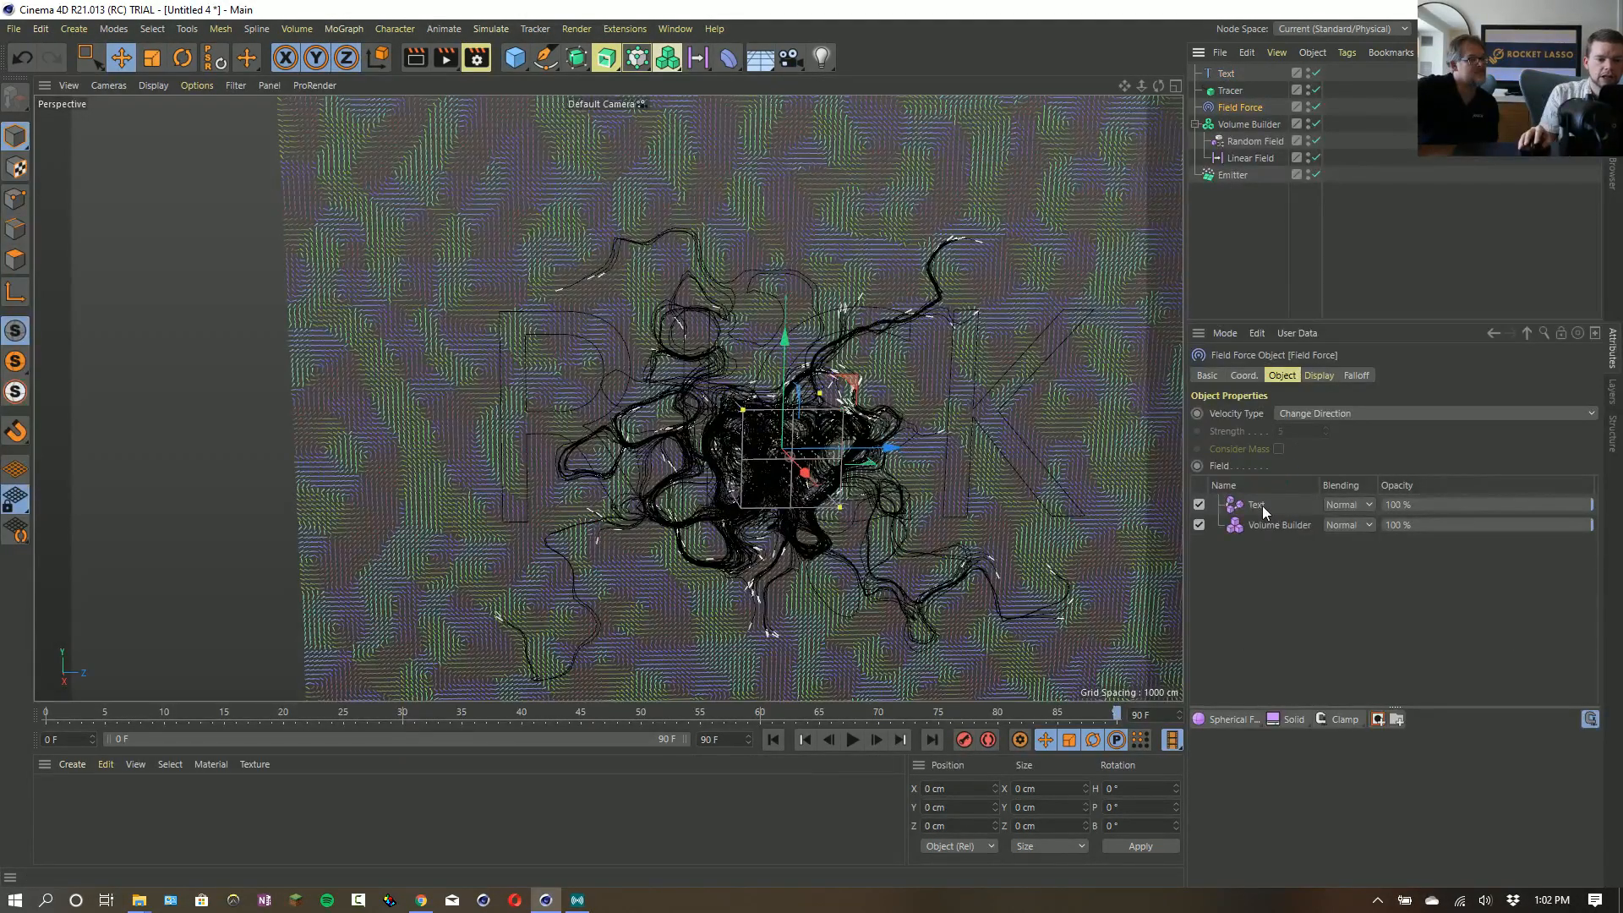
{"action": "left_click", "coordinate": [771, 739]}
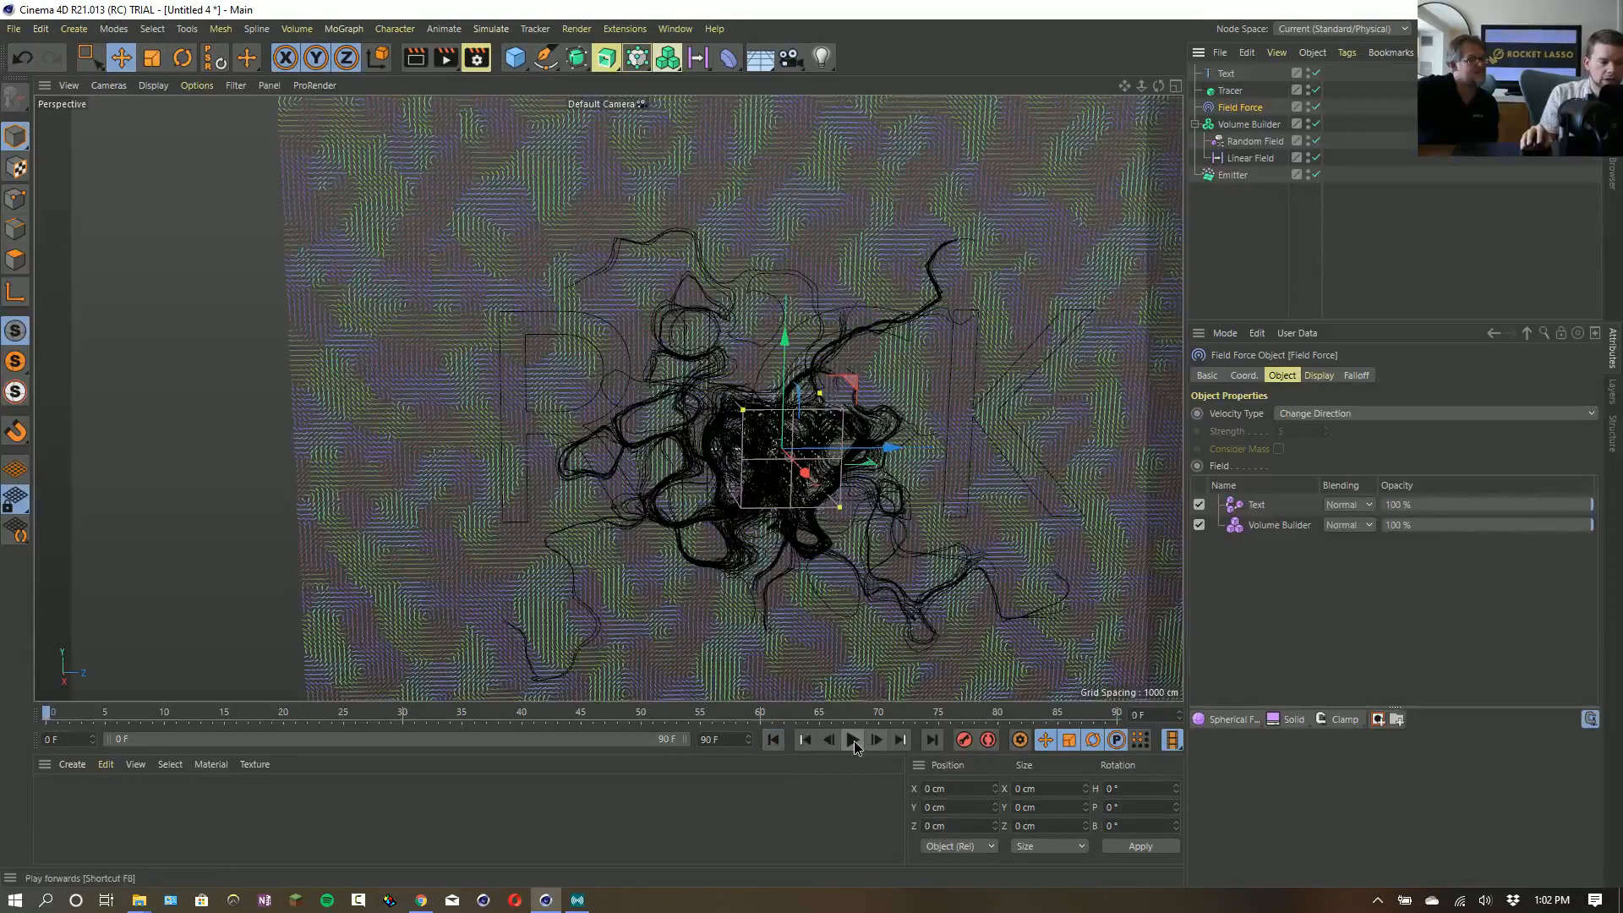
{"action": "left_click", "coordinate": [853, 740]}
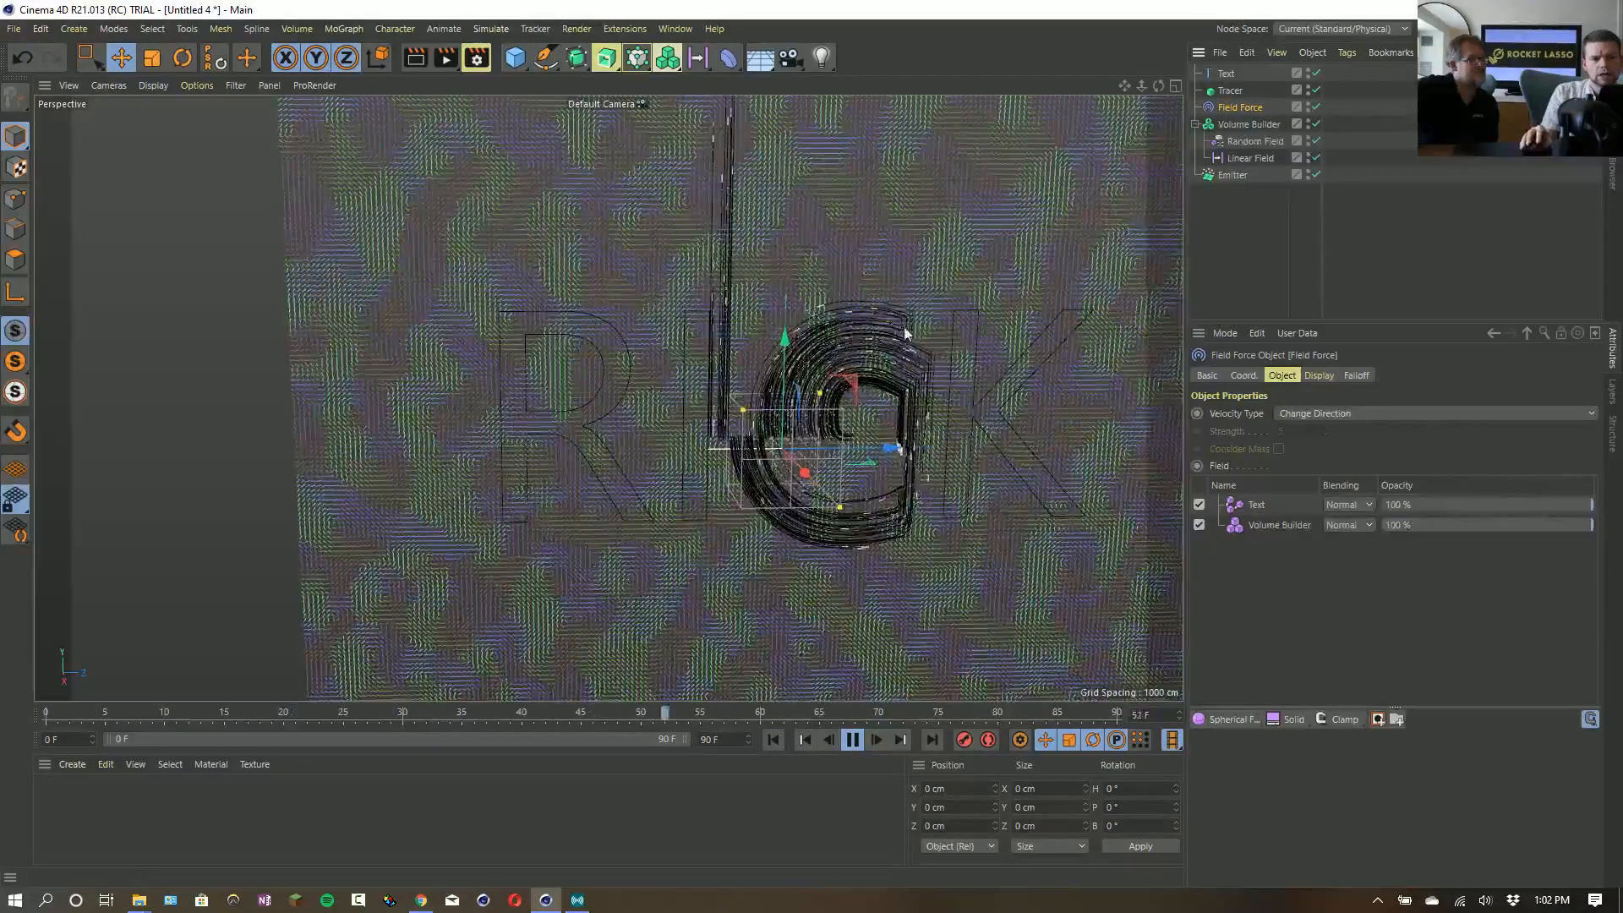
{"action": "left_click", "coordinate": [1257, 508]}
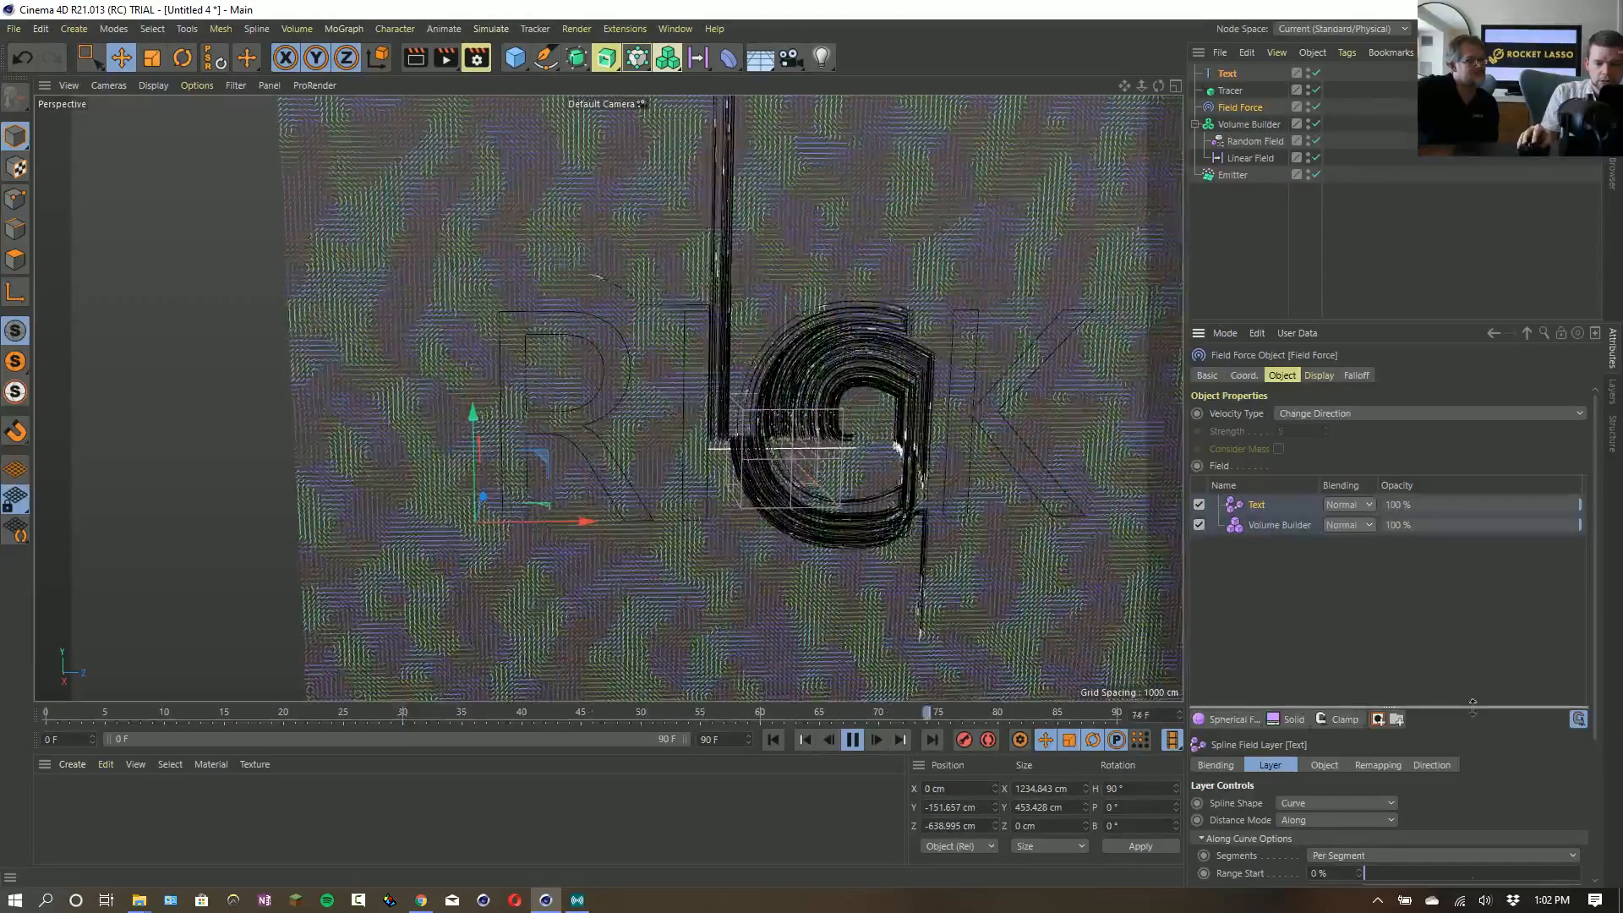
{"action": "left_click_drag", "start_coordinate": [1472, 707], "coordinate": [1472, 565]}
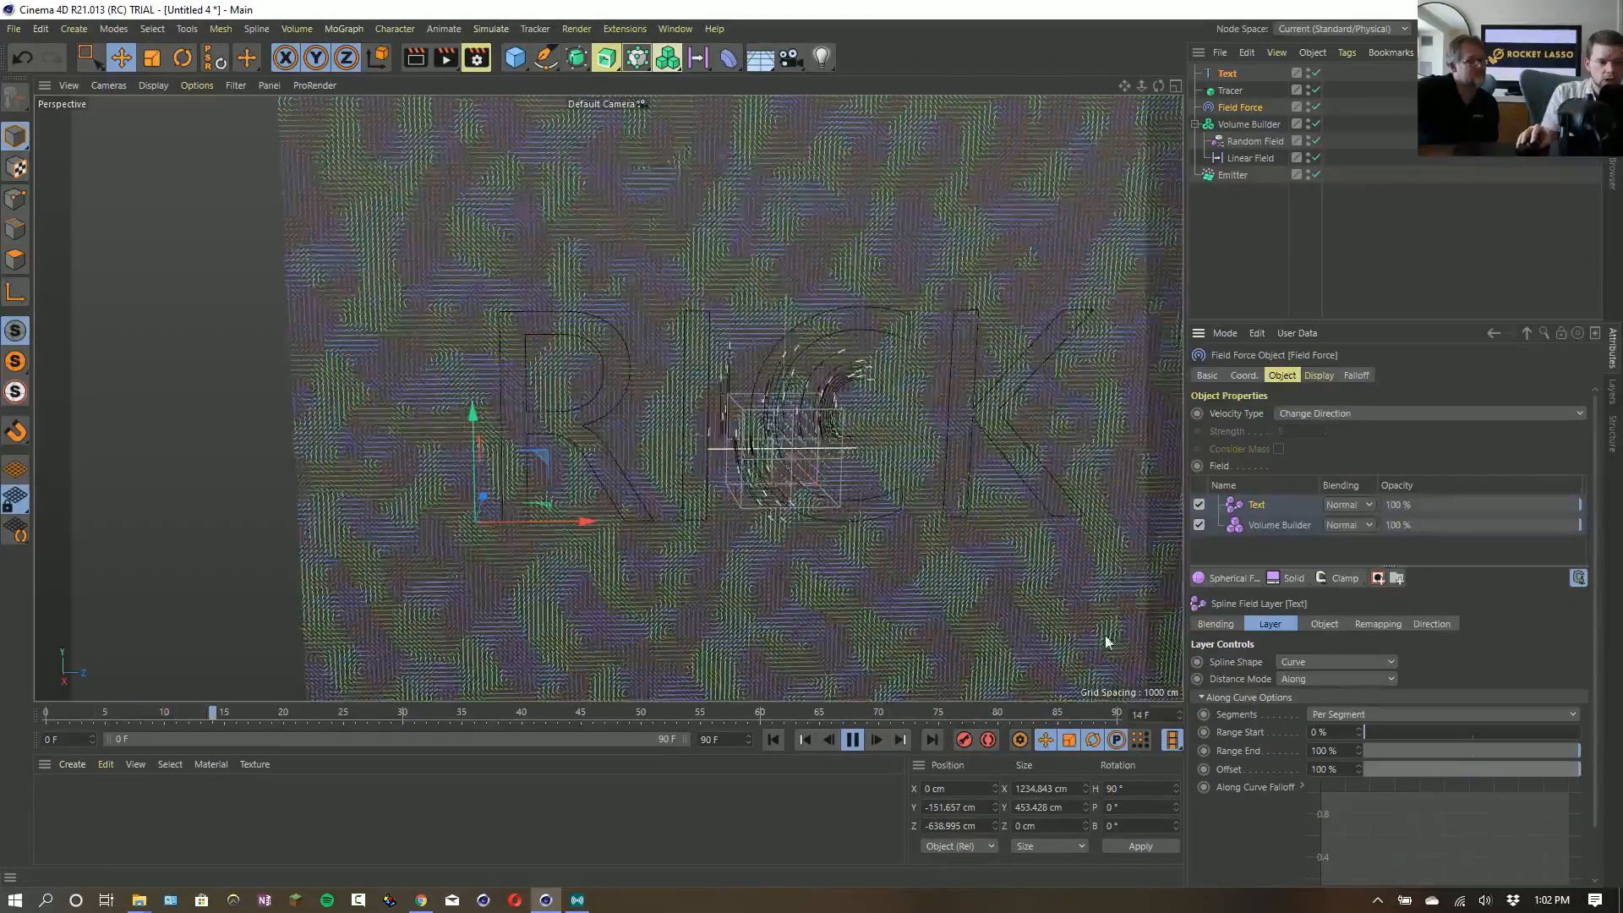
- Stop the playback, hide the Volume Builder in the viewport and set the Field Force's display line density to 100 %
{"action": "left_click", "coordinate": [853, 741]}
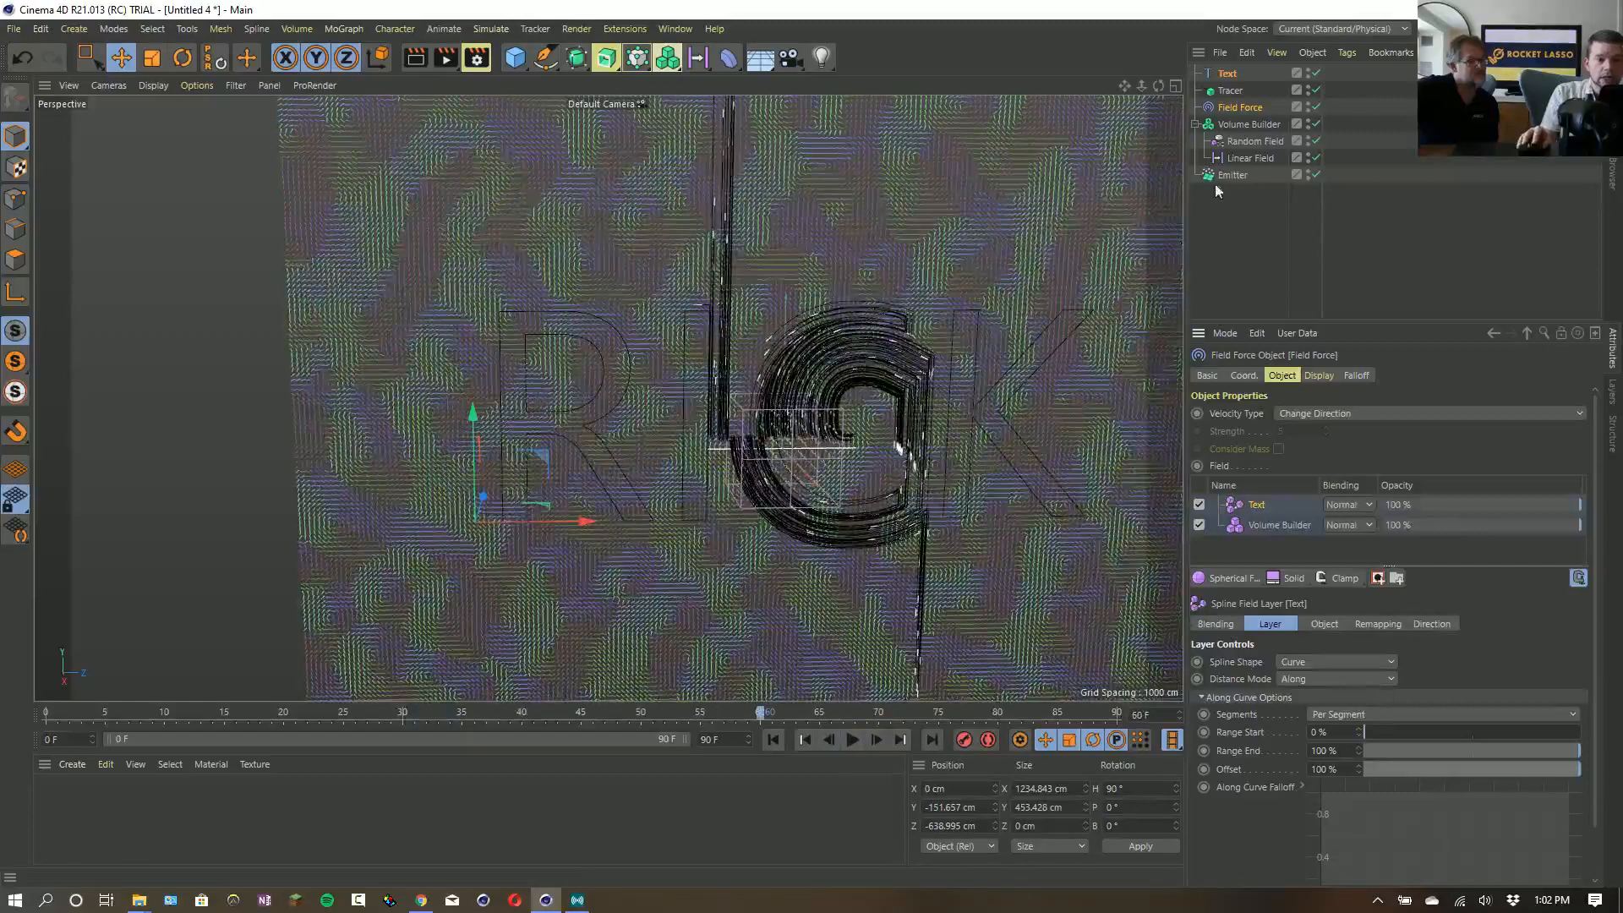
{"action": "left_click", "coordinate": [1249, 125]}
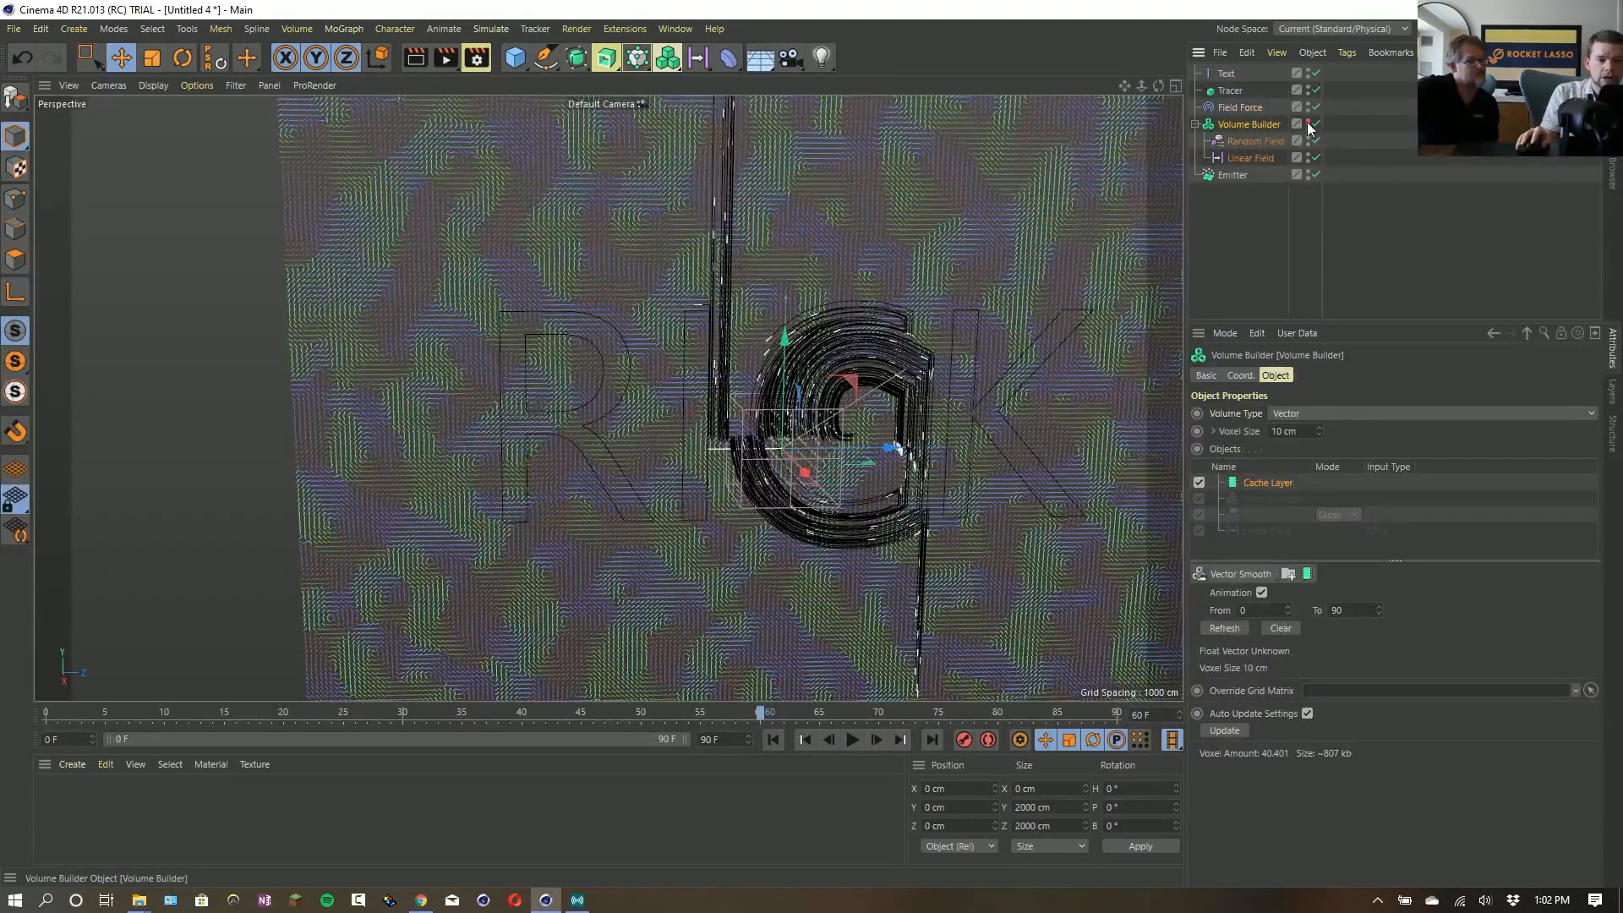
{"action": "left_click", "coordinate": [1308, 124]}
{"action": "left_click", "coordinate": [1240, 107]}
{"action": "left_click", "coordinate": [1318, 375]}
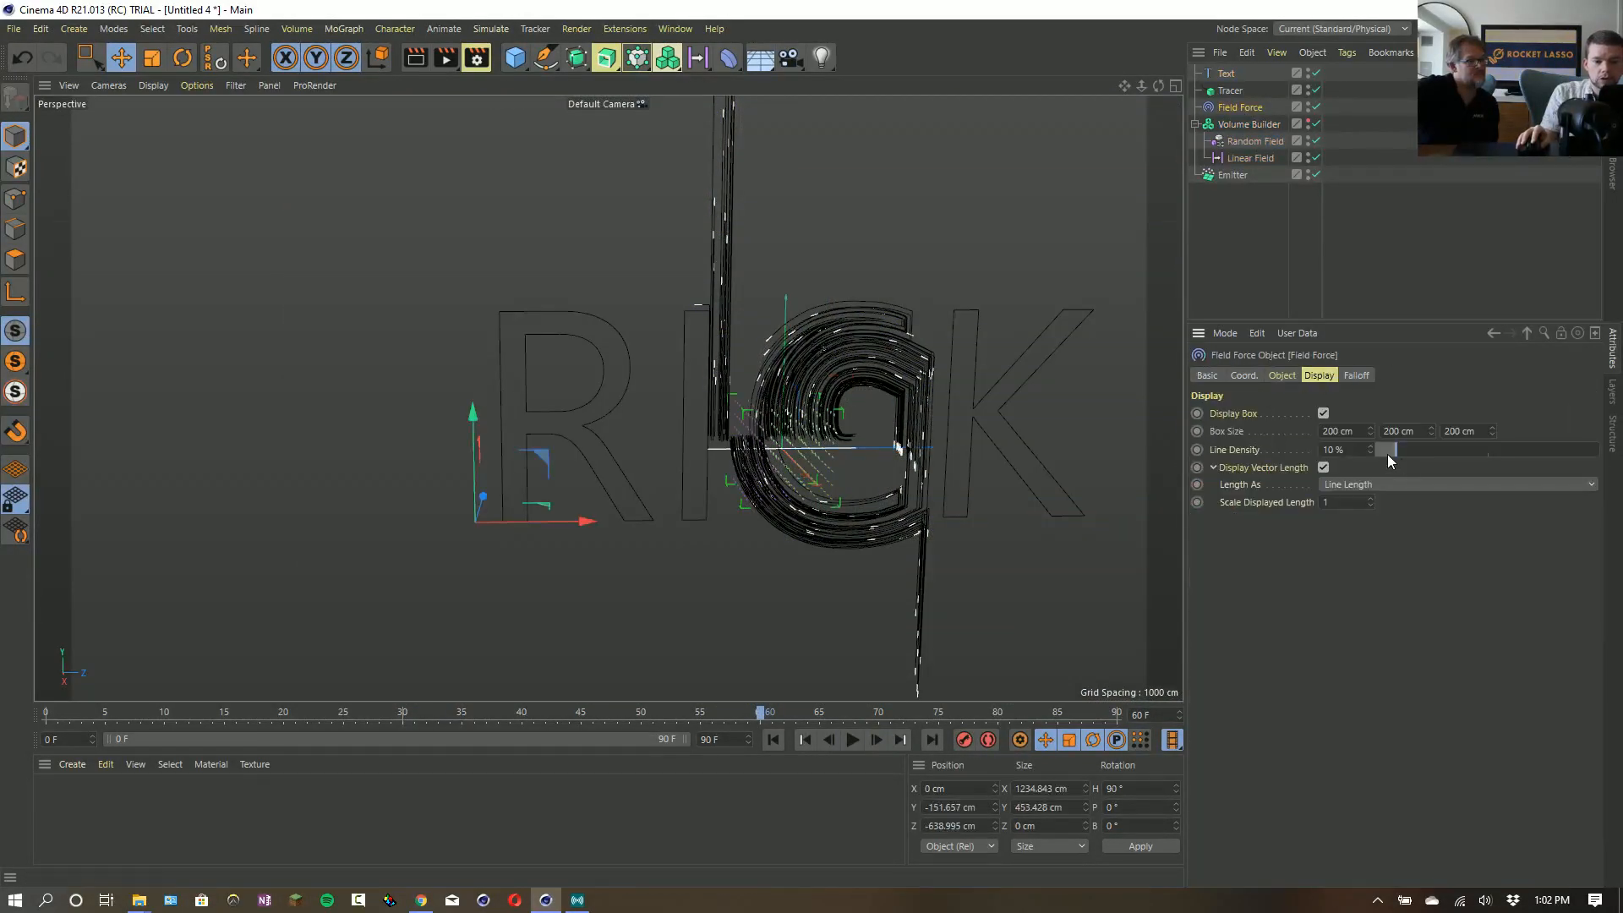
{"action": "left_click_drag", "start_coordinate": [1390, 452], "coordinate": [1462, 466]}
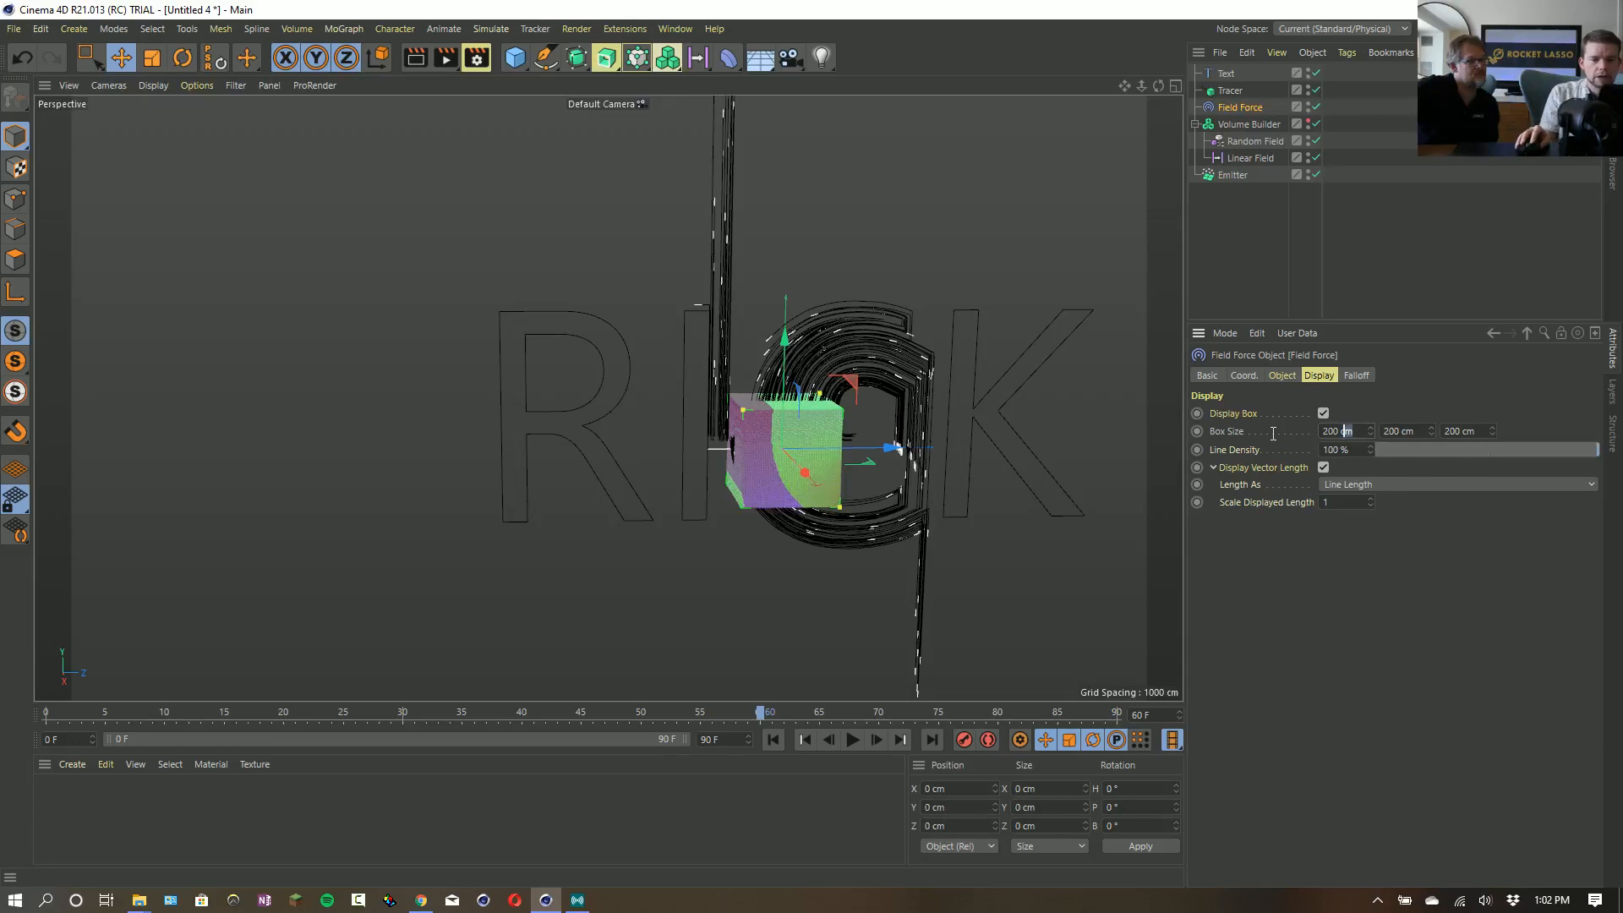
- Set the Field Force's display box size to 0 × 2000 × 2000 cm and the displayed vector length scale to 5.39
{"action": "left_click", "coordinate": [1345, 432]}
{"action": "type", "text": "0"}
{"action": "key", "text": "Return"}
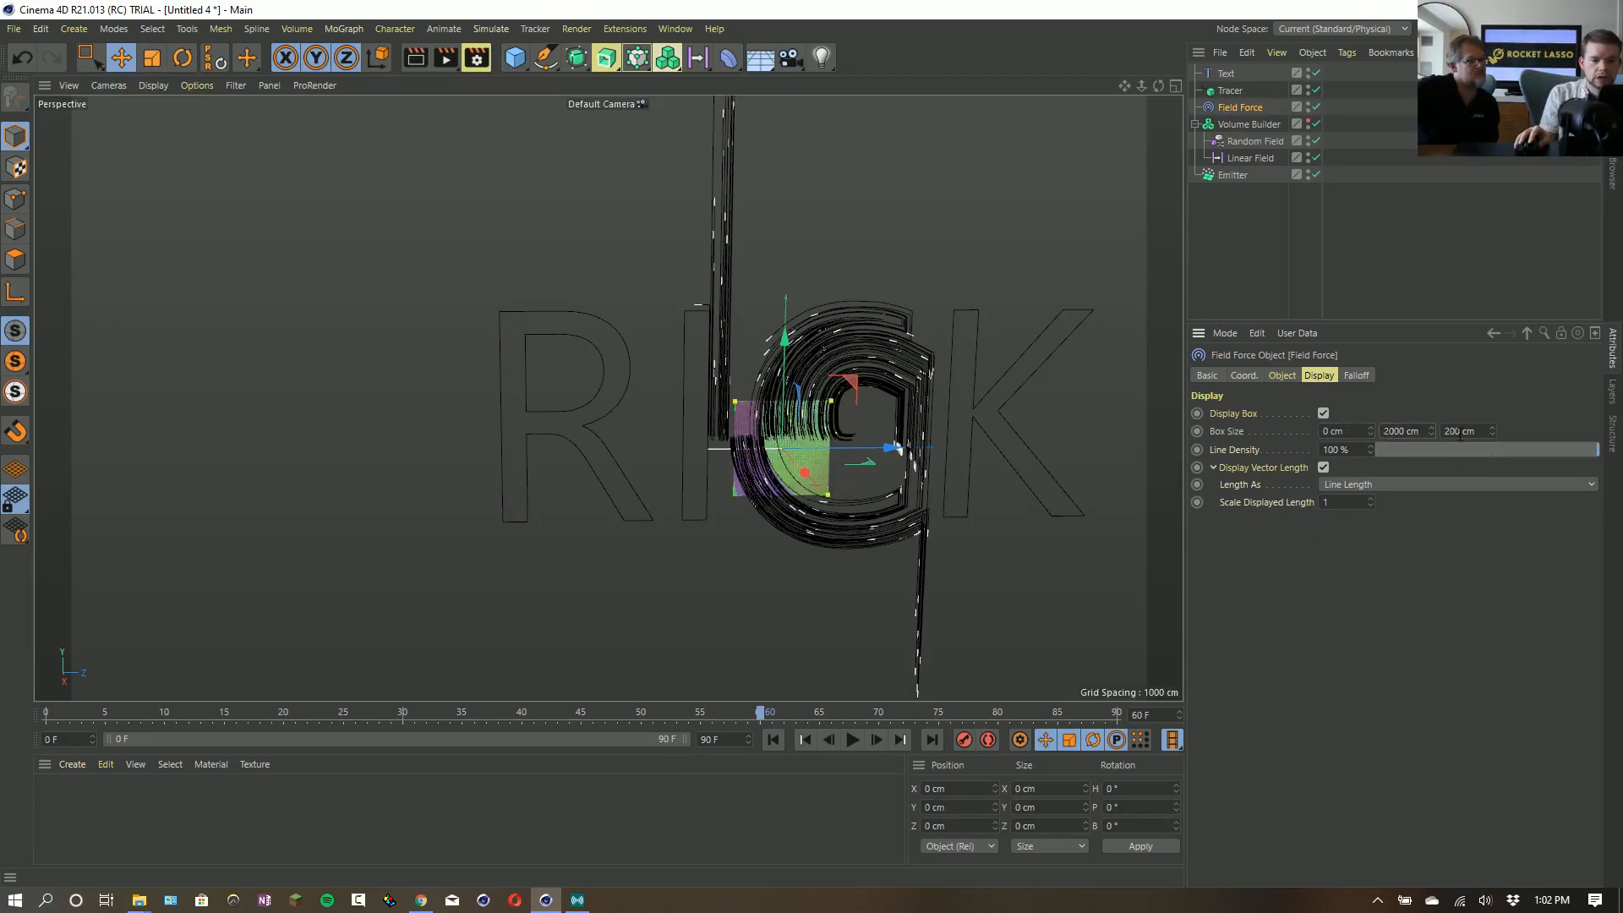
{"action": "type", "text": "0"}
{"action": "key", "text": "Return"}
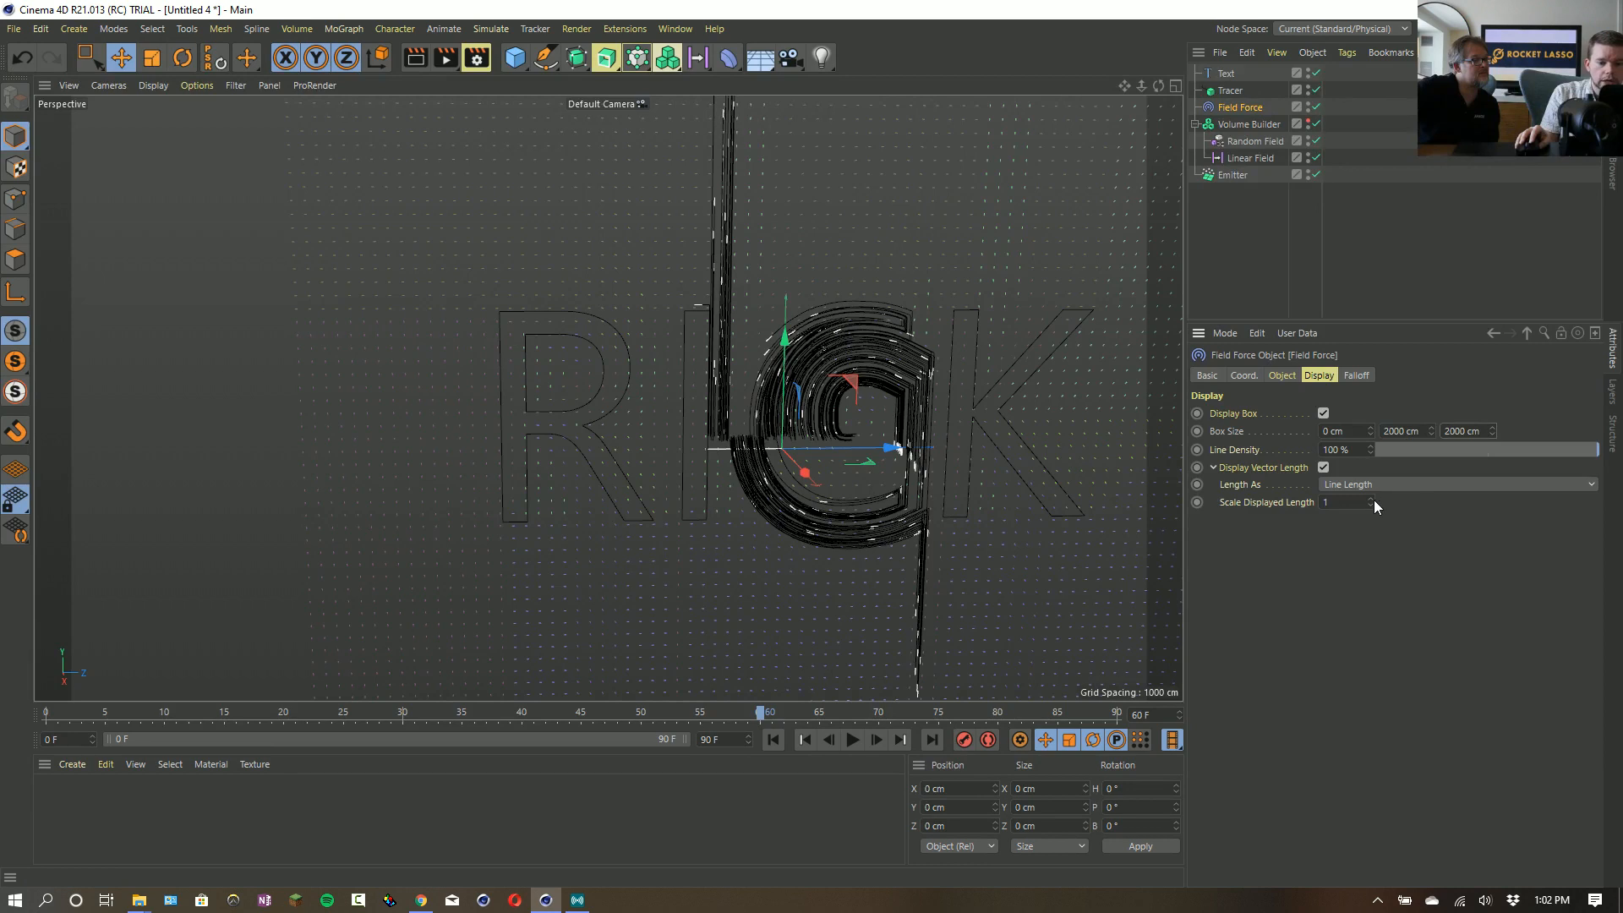
{"action": "mouse_move", "coordinate": [1370, 502]}
{"action": "left_mouse_down"}
{"action": "mouse_move", "coordinate": [1371, 456]}
{"action": "mouse_move", "coordinate": [1372, 503]}
{"action": "left_mouse_up"}
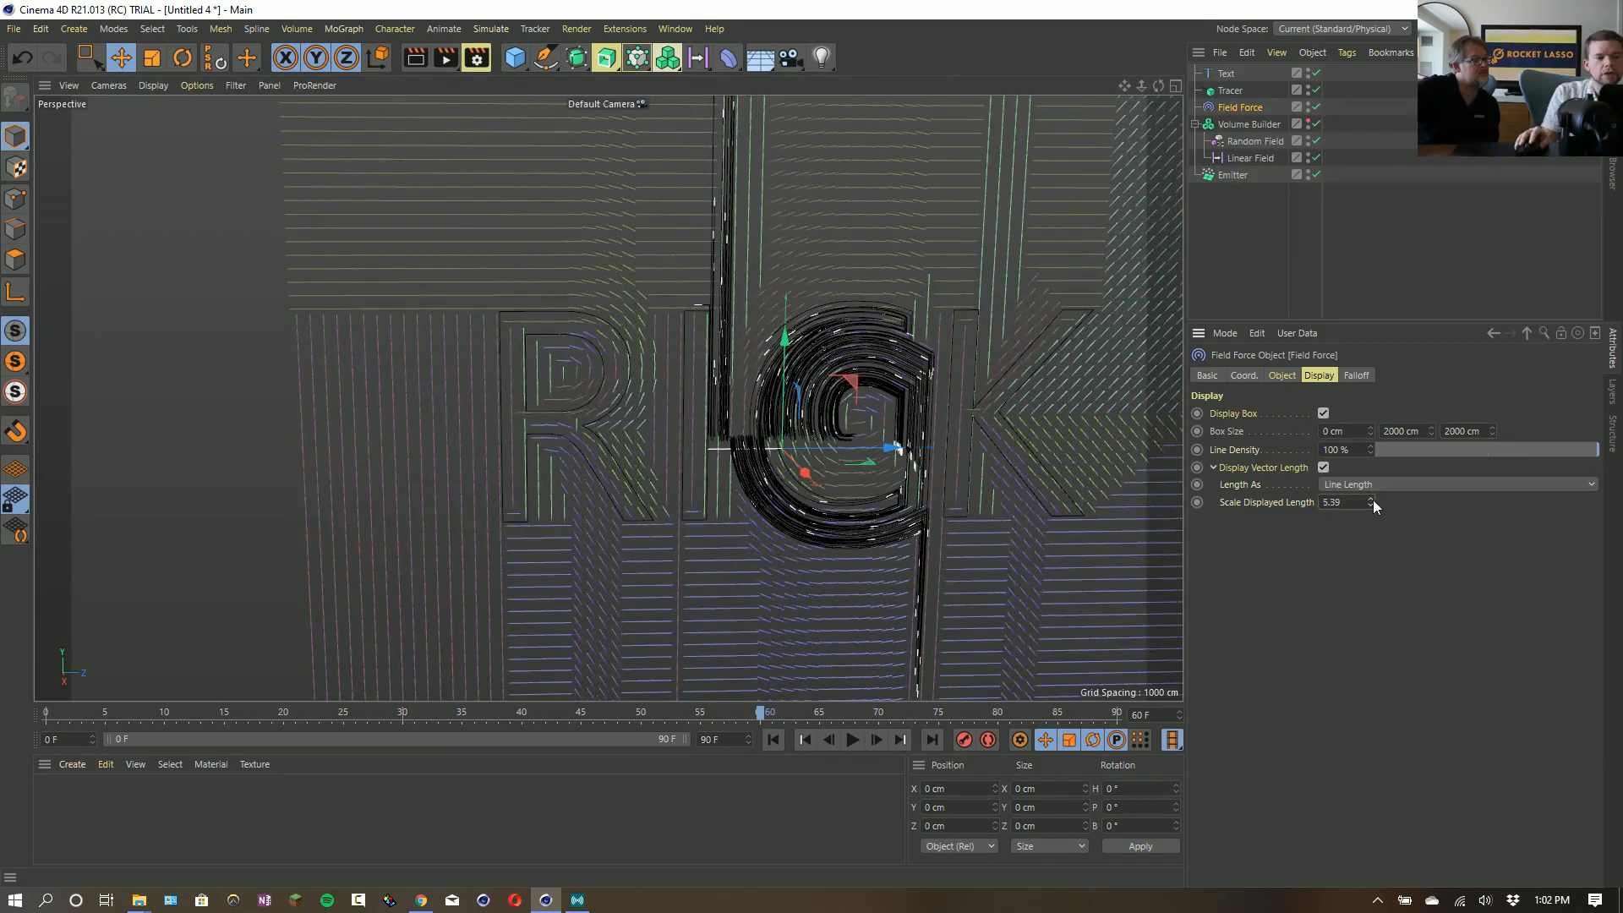
- Add a mask to the Text layer in the Field Force's field list and place the Text spline inside it
{"action": "left_click", "coordinate": [1223, 74]}
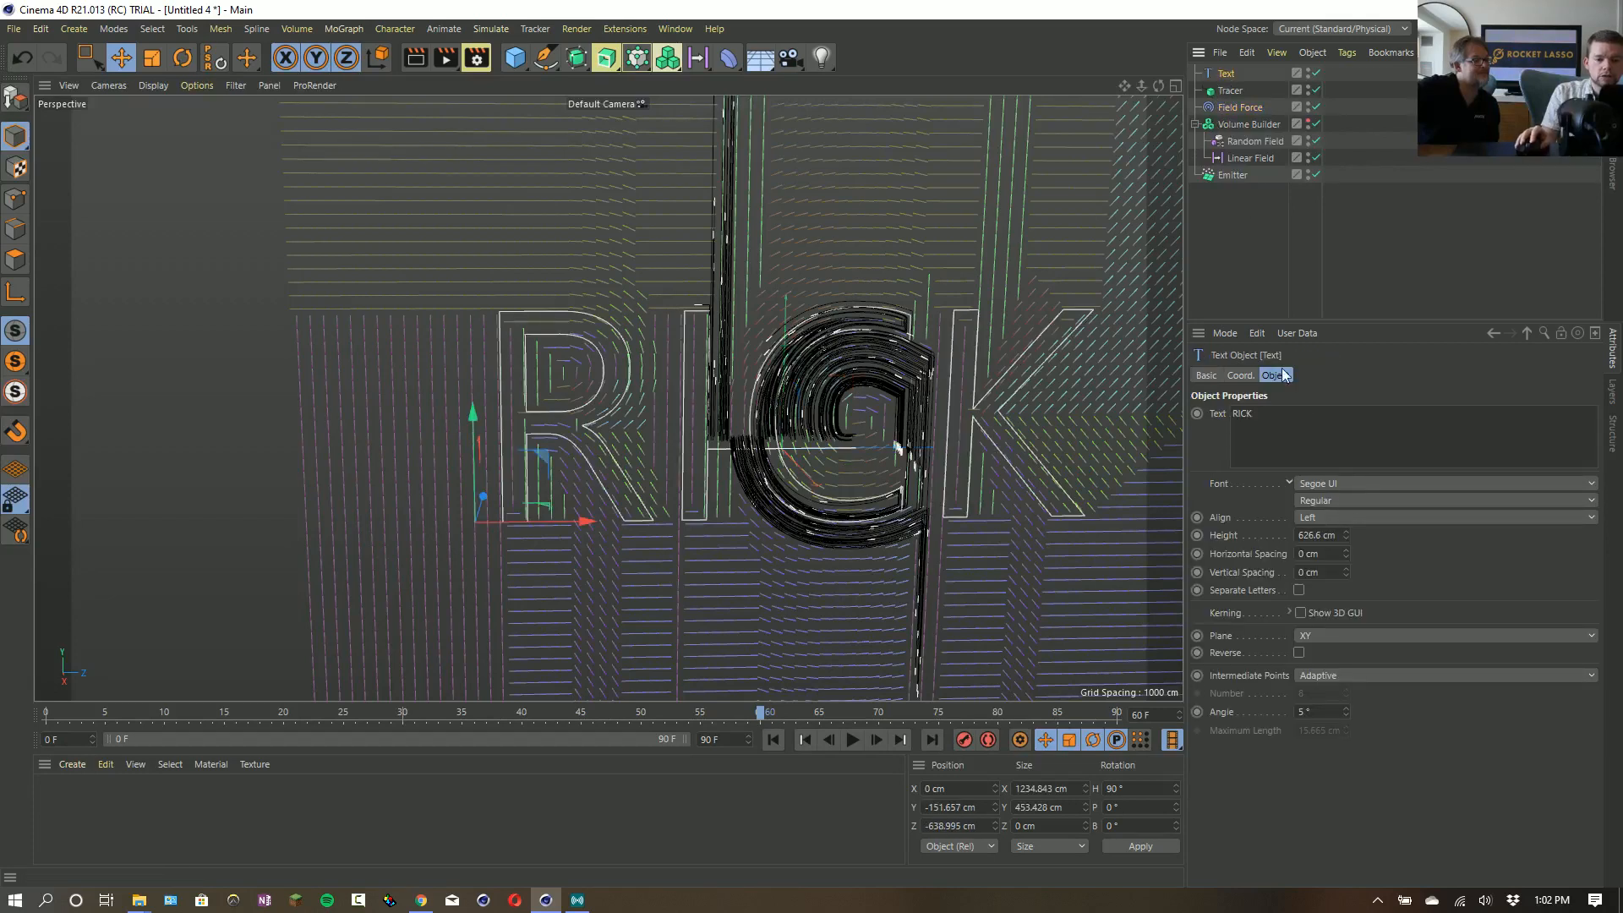
{"action": "left_click", "coordinate": [1237, 127]}
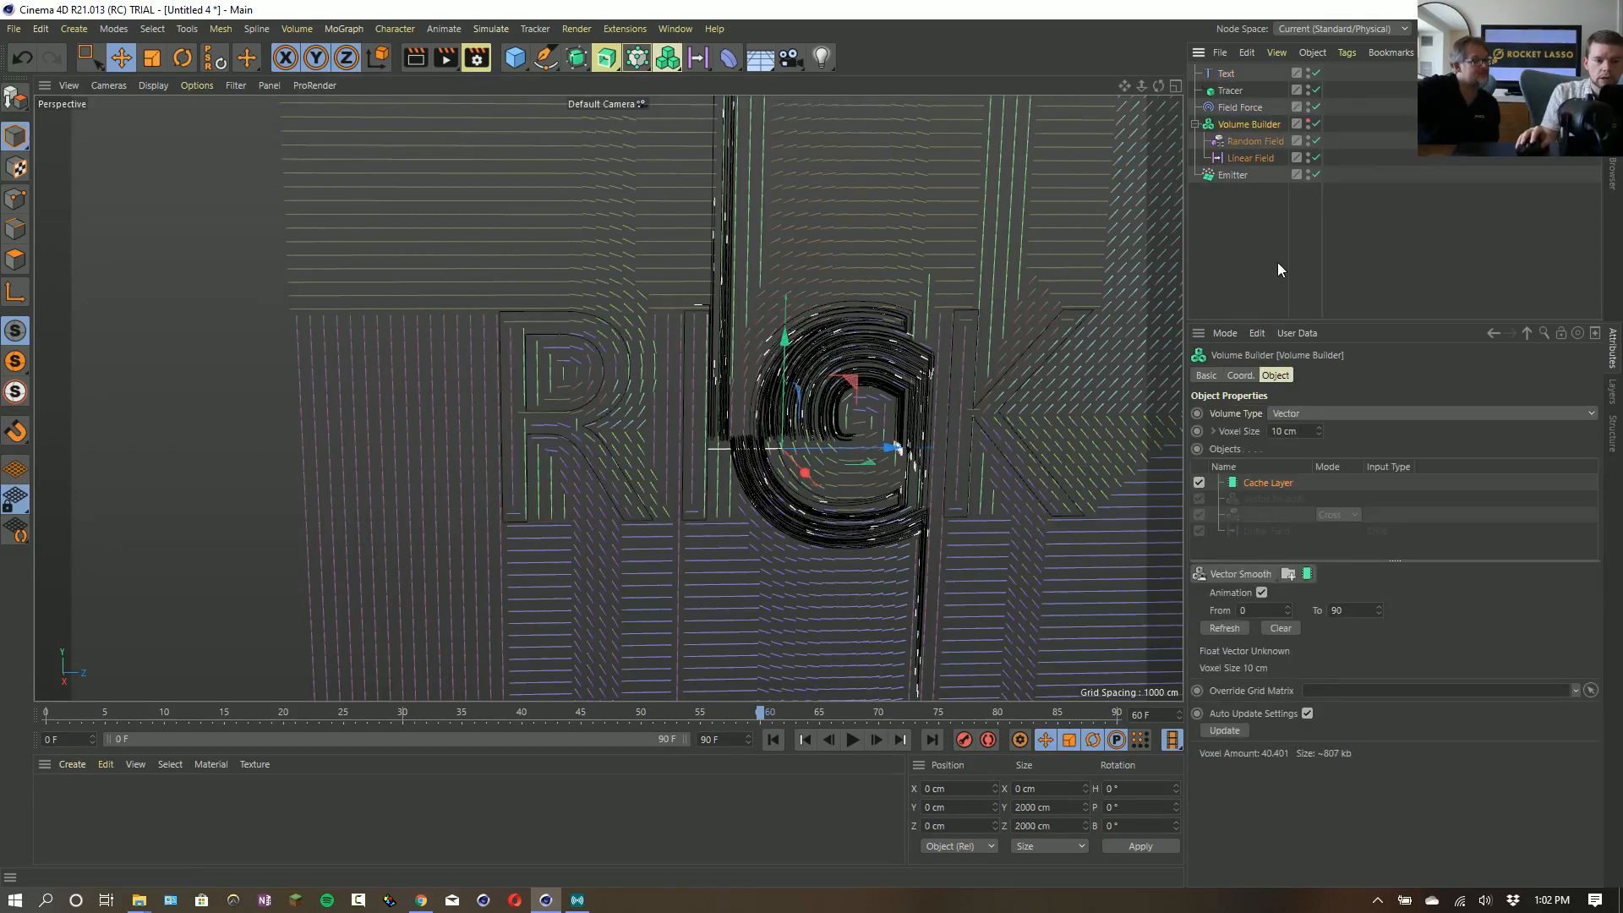
{"action": "left_click", "coordinate": [1236, 109]}
{"action": "left_click", "coordinate": [1279, 376]}
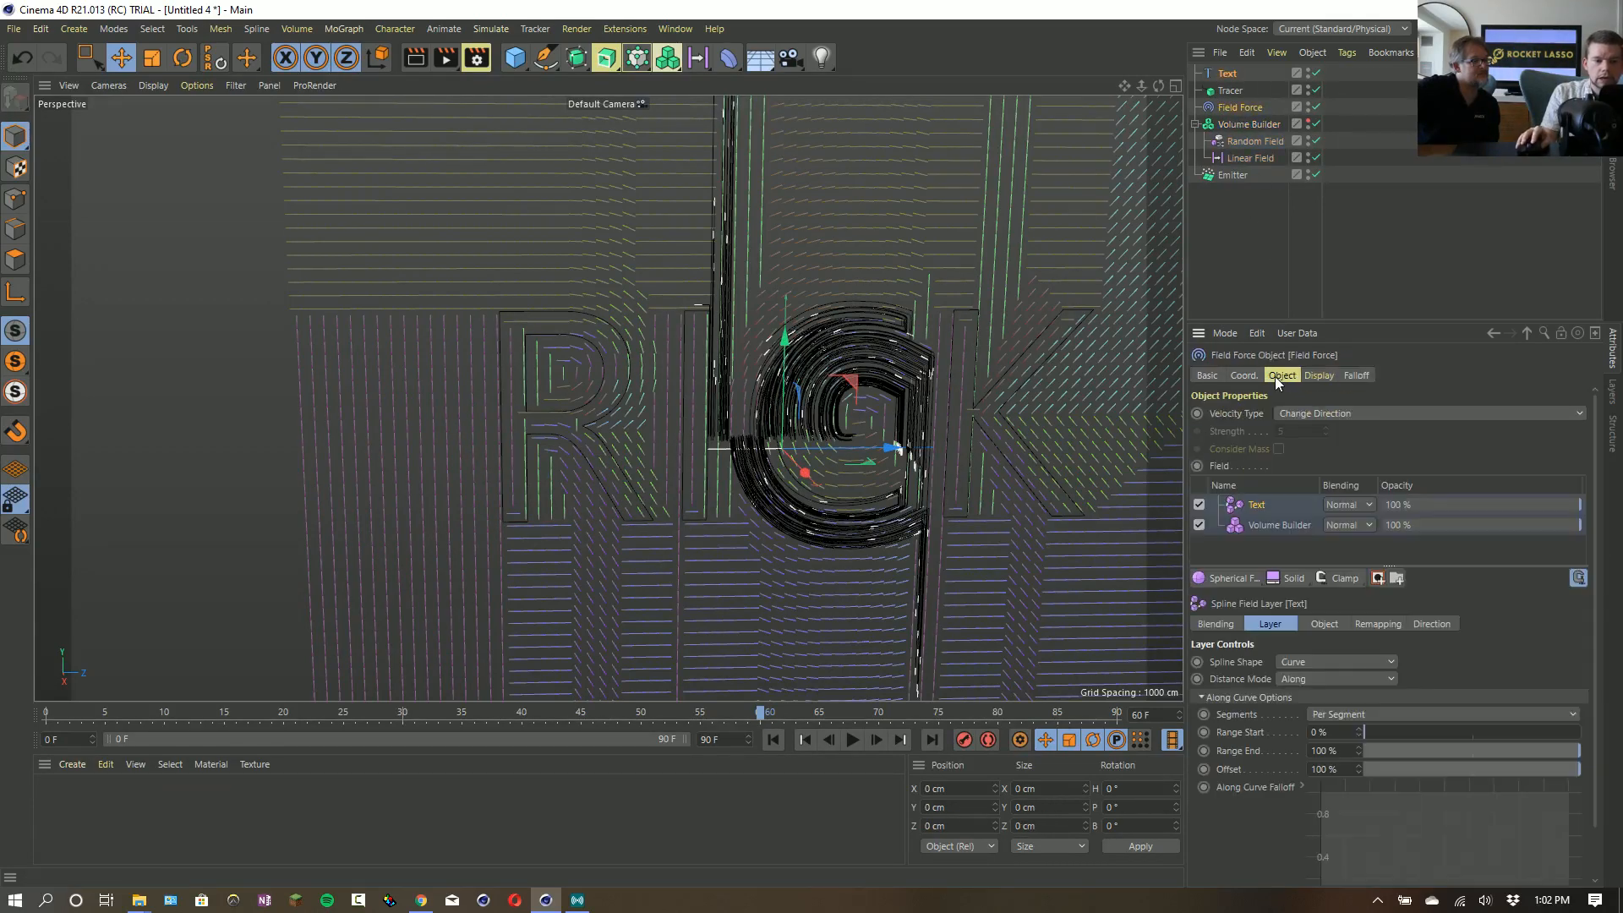
{"action": "left_click", "coordinate": [1377, 580]}
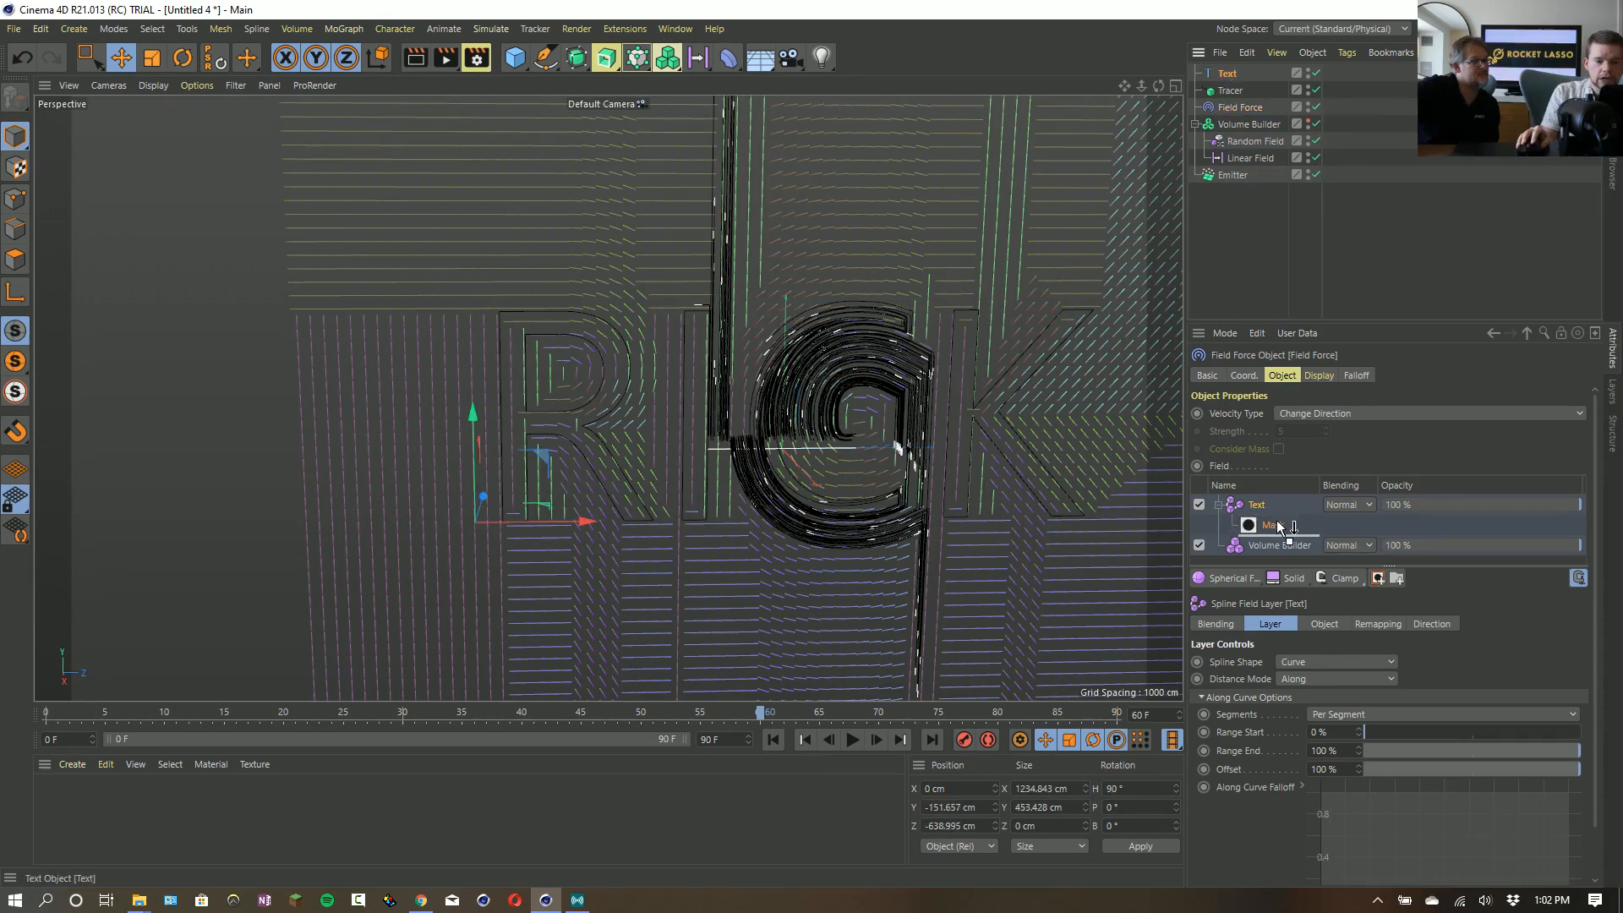
{"action": "left_click_drag", "start_coordinate": [1278, 525], "coordinate": [1279, 527]}
- Set the mask's Text layer to Radius distance mode with a 100 cm radius and replay the simulation from the first frame
{"action": "left_click", "coordinate": [1320, 683]}
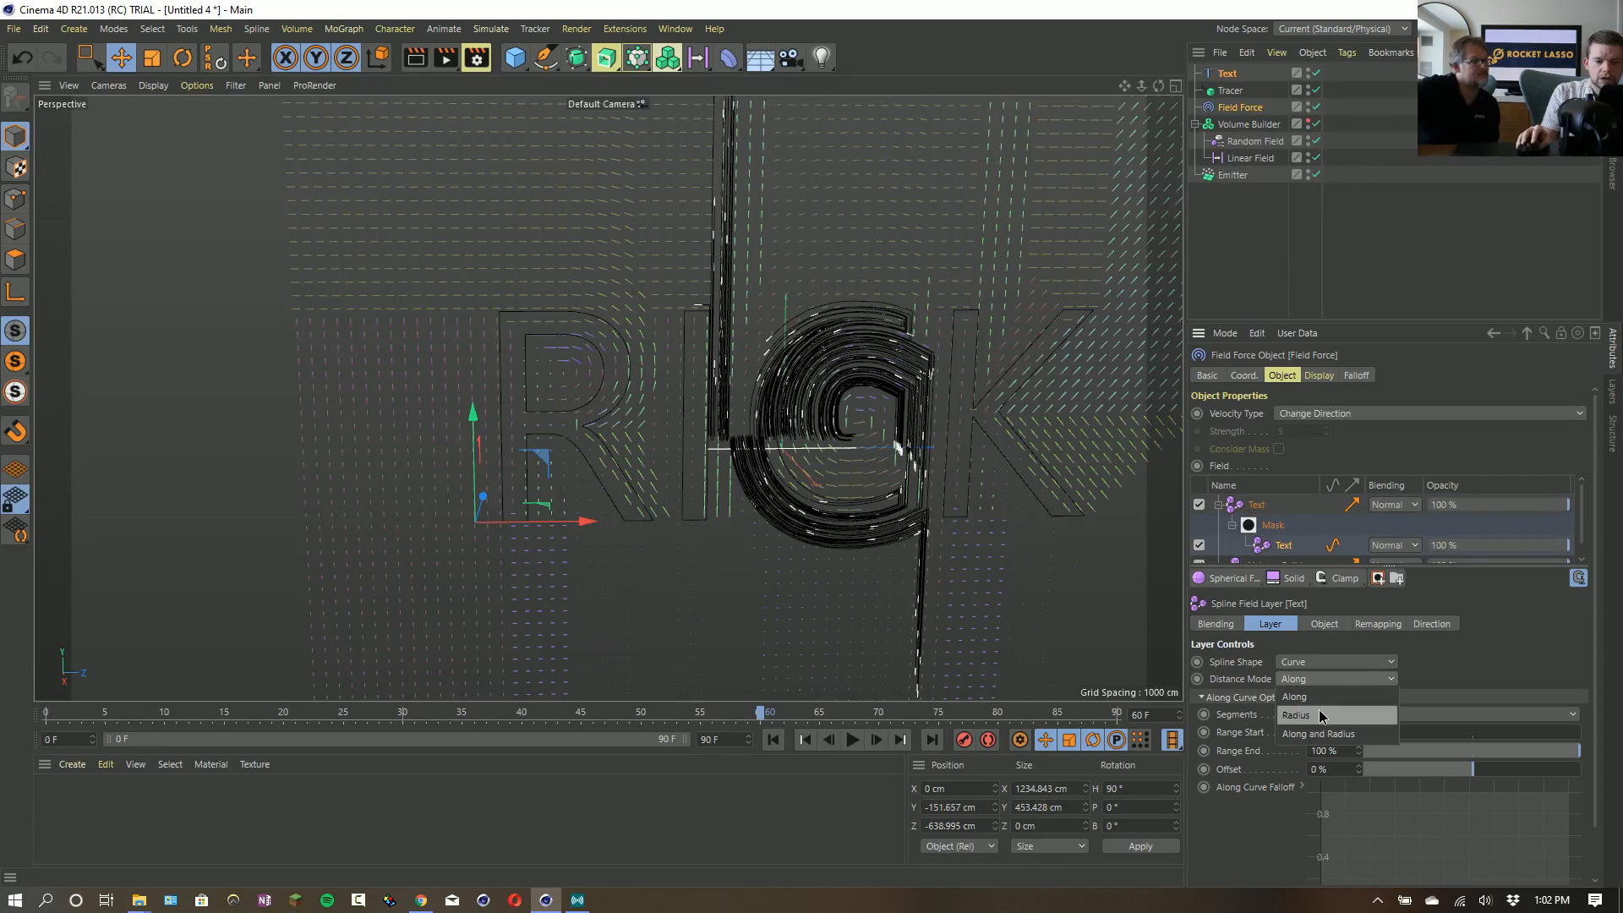
{"action": "left_click", "coordinate": [1320, 713]}
{"action": "left_click_drag", "start_coordinate": [1380, 715], "coordinate": [1598, 715]}
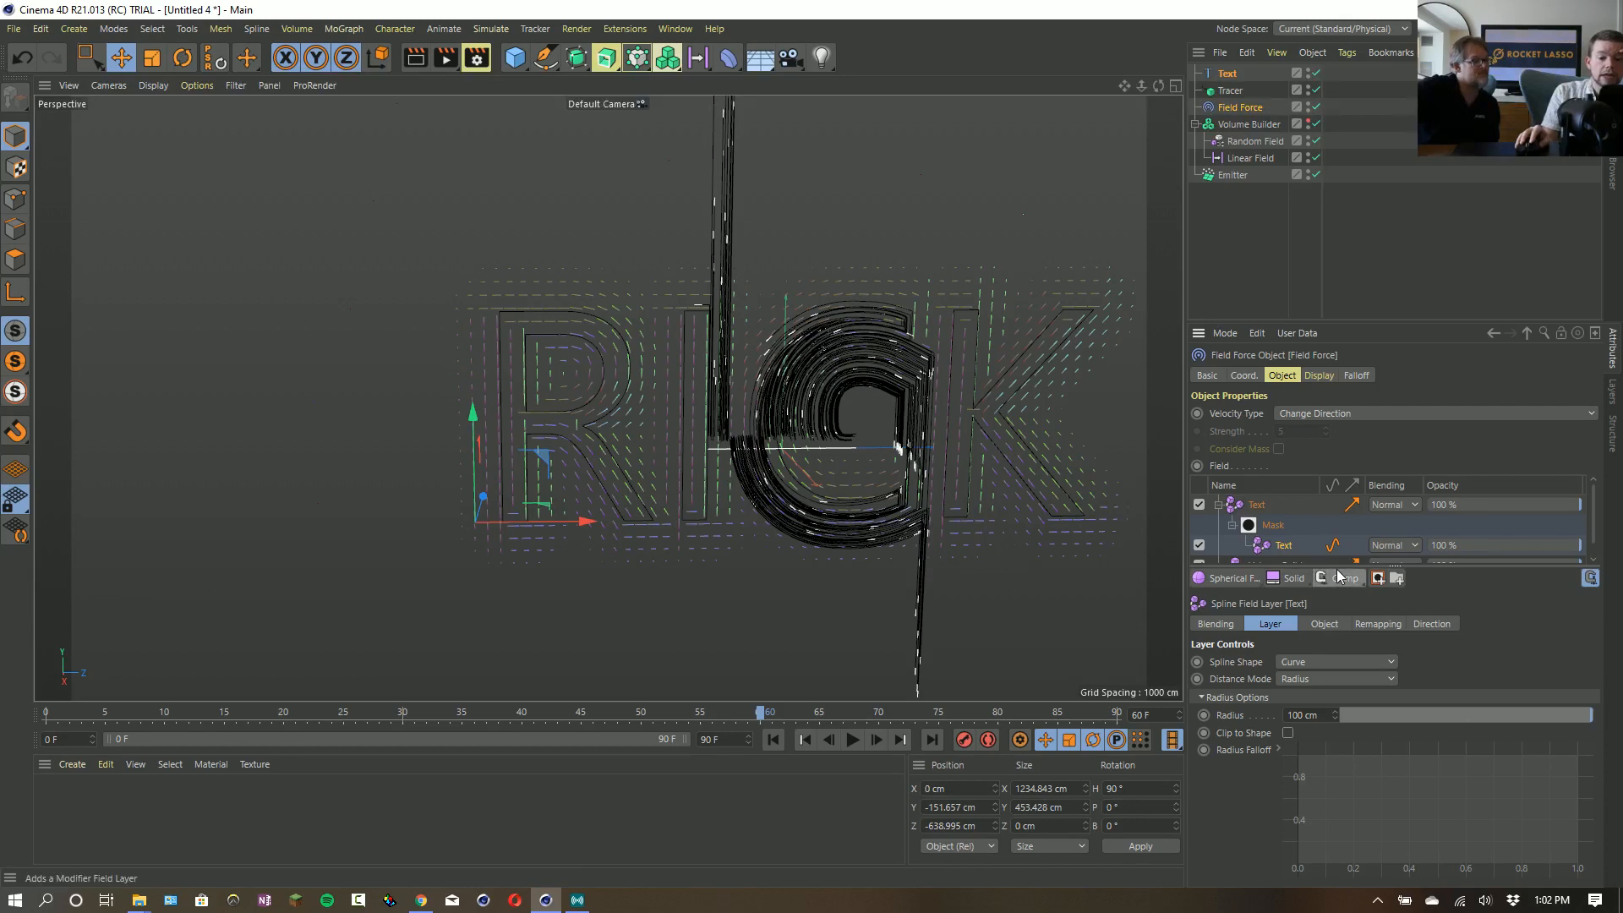
{"action": "left_click_drag", "start_coordinate": [1339, 566], "coordinate": [1333, 657]}
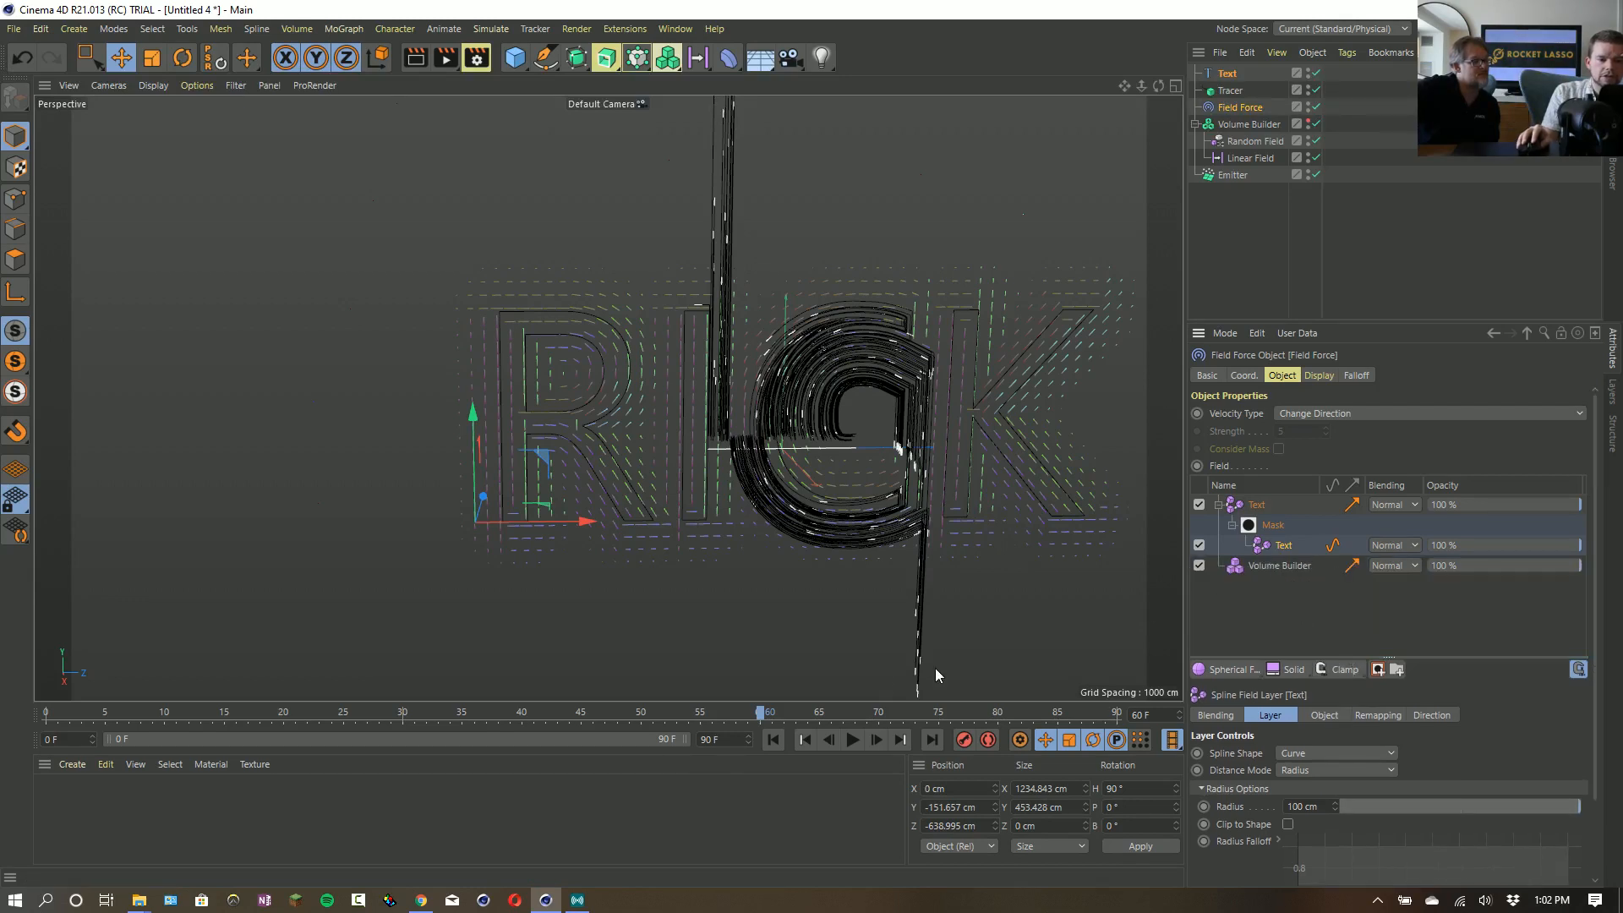
{"action": "left_click", "coordinate": [773, 740]}
{"action": "left_click", "coordinate": [853, 740]}
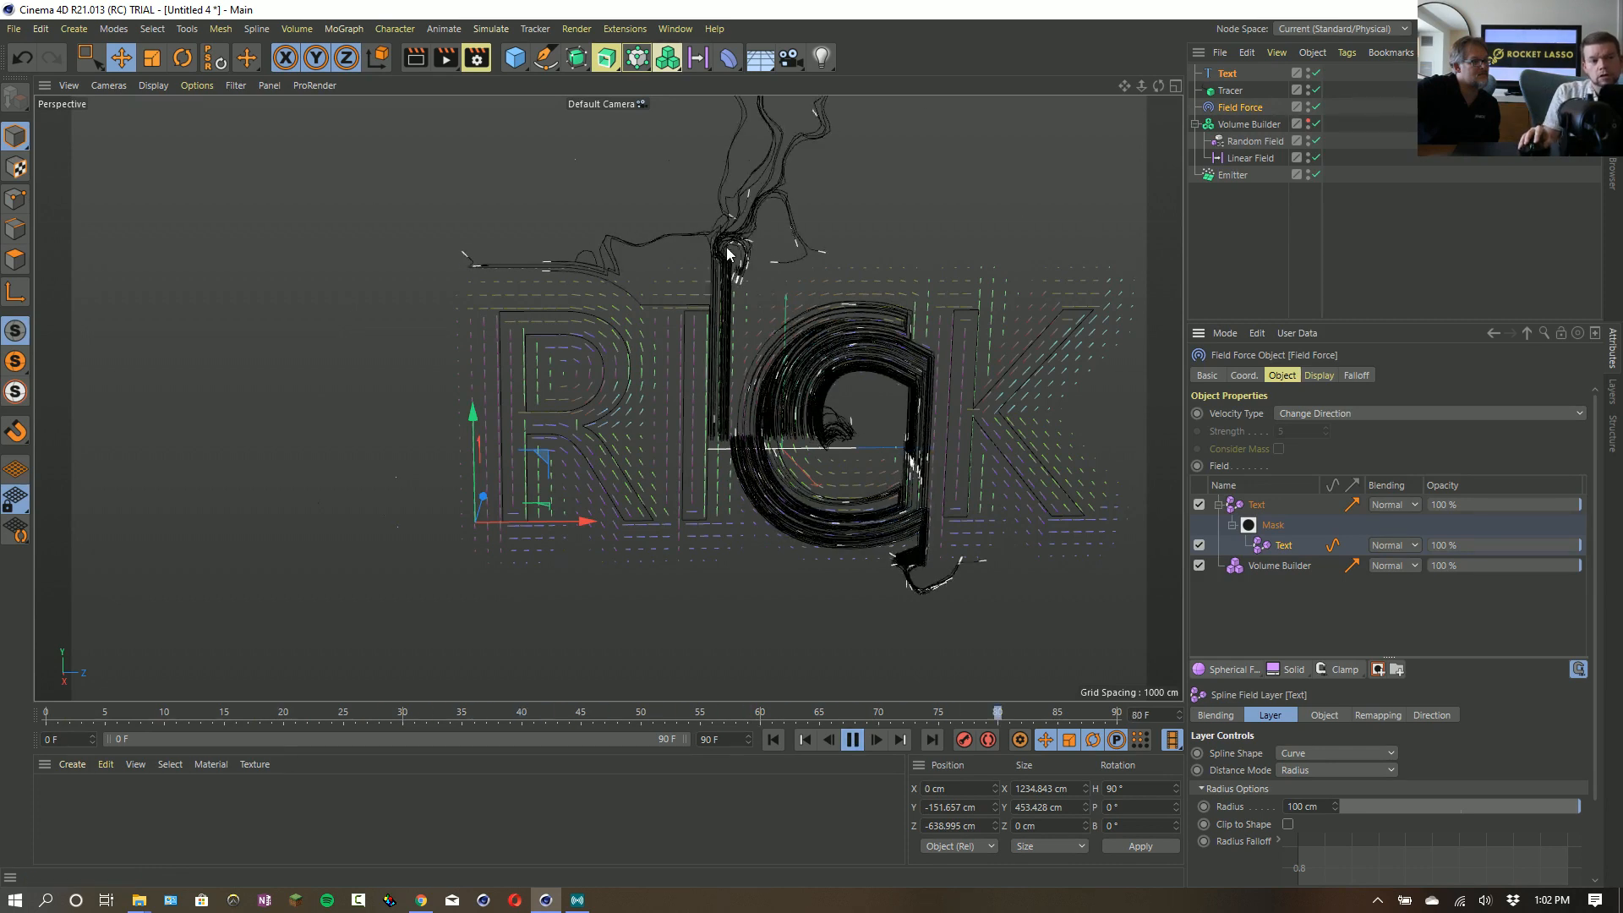
- Set the upper Text layer's blending mode to Add in the Field Force's field list and stop the playback
{"action": "left_click", "coordinate": [1395, 505]}
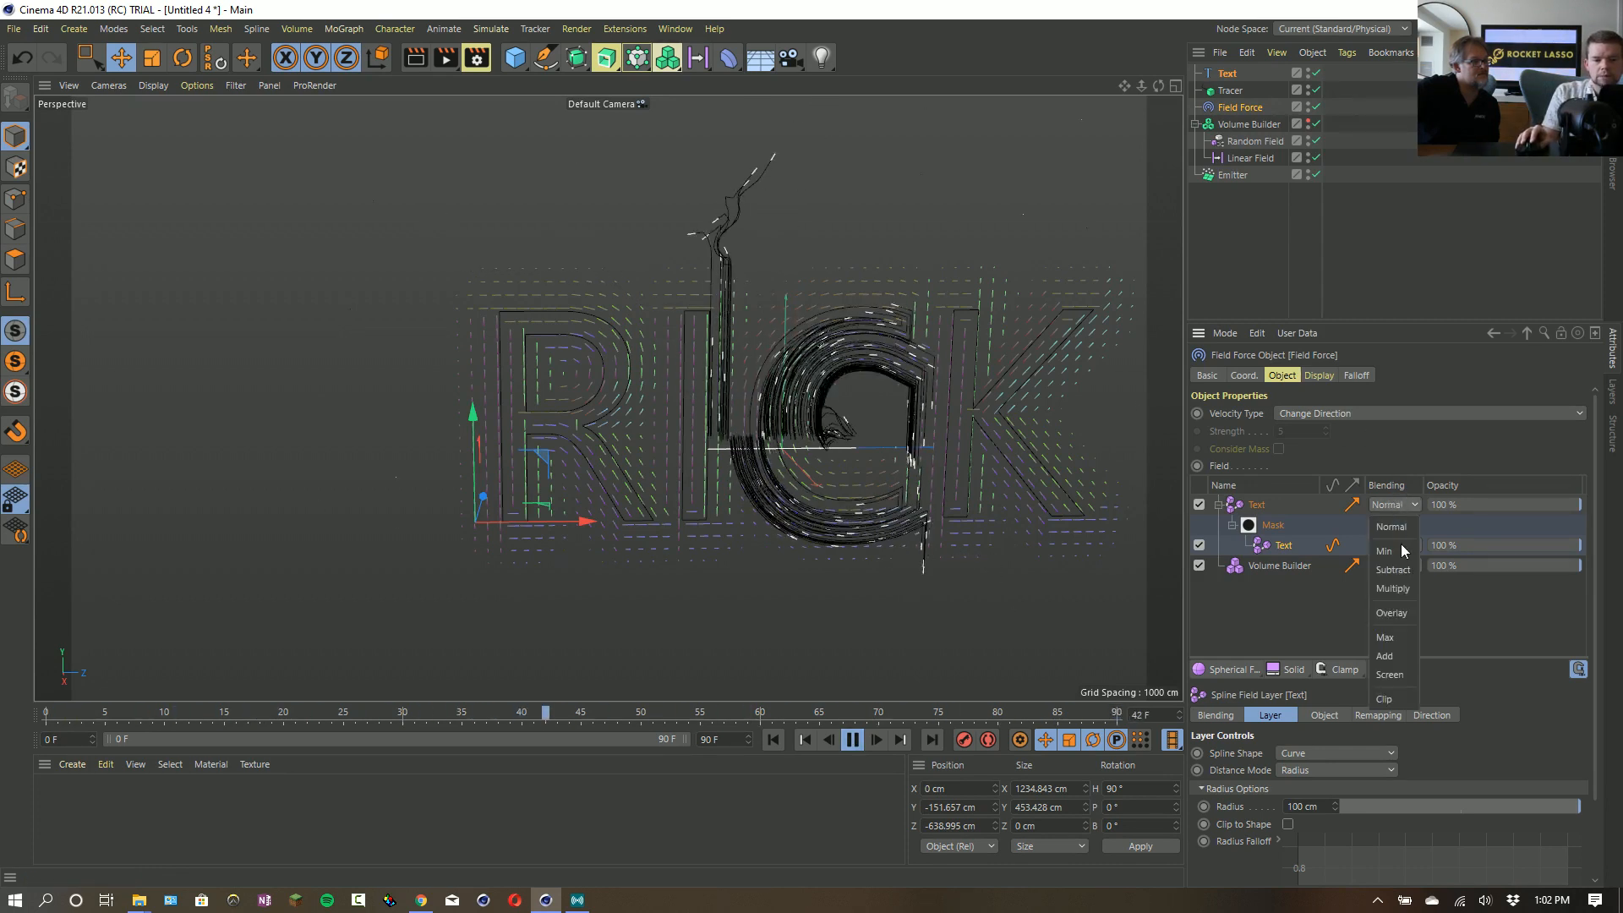
{"action": "left_click", "coordinate": [1393, 658]}
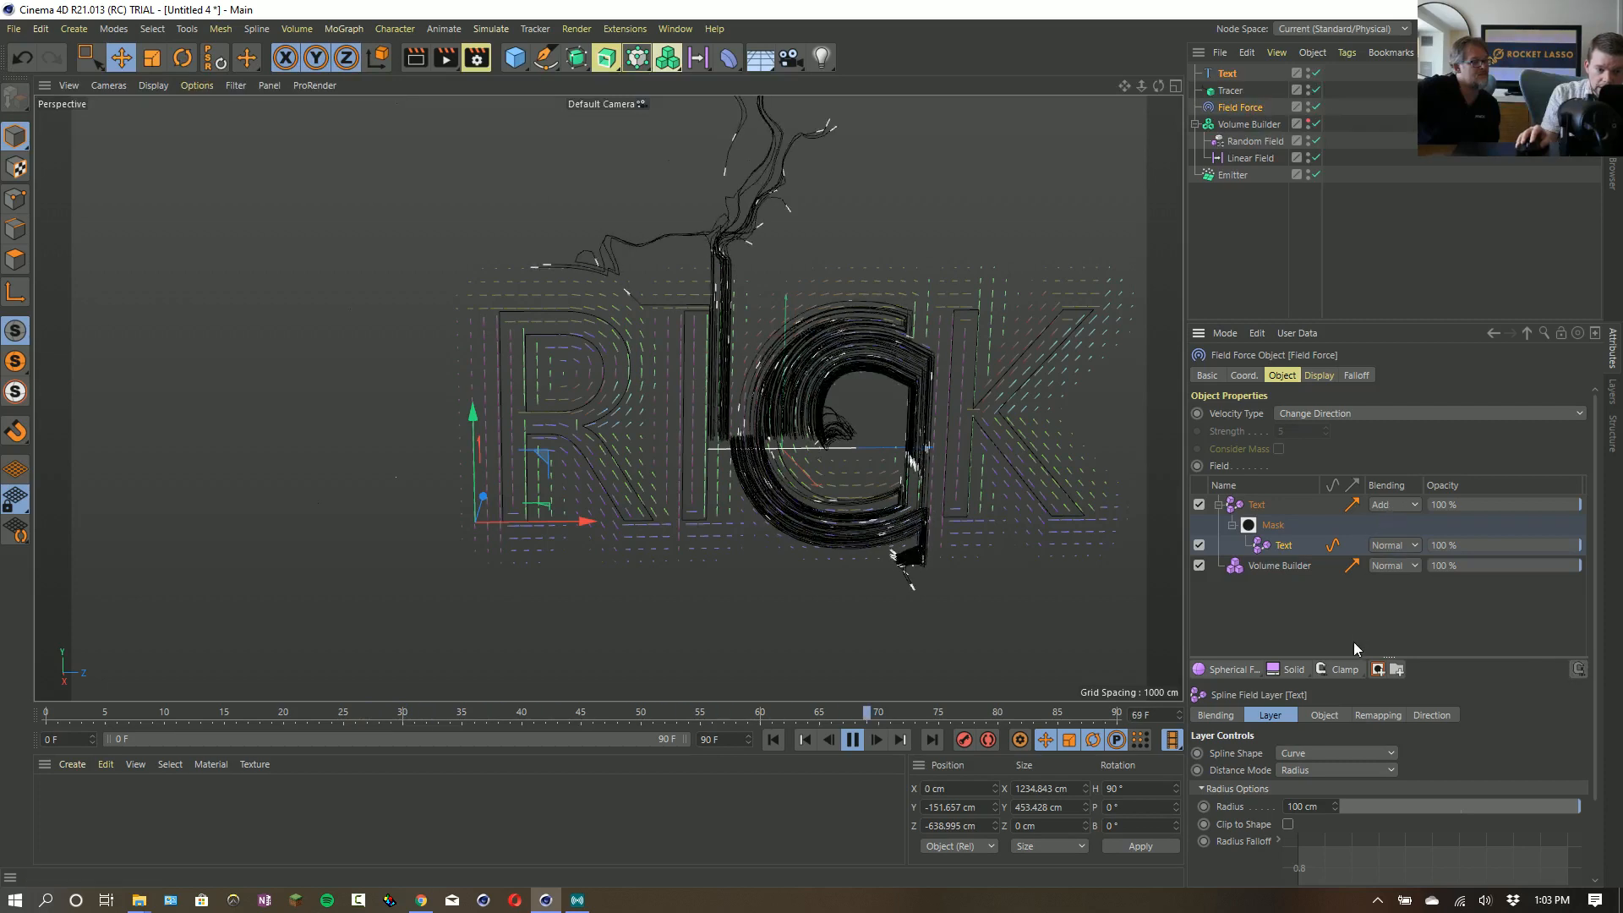
{"action": "left_click", "coordinate": [1392, 504]}
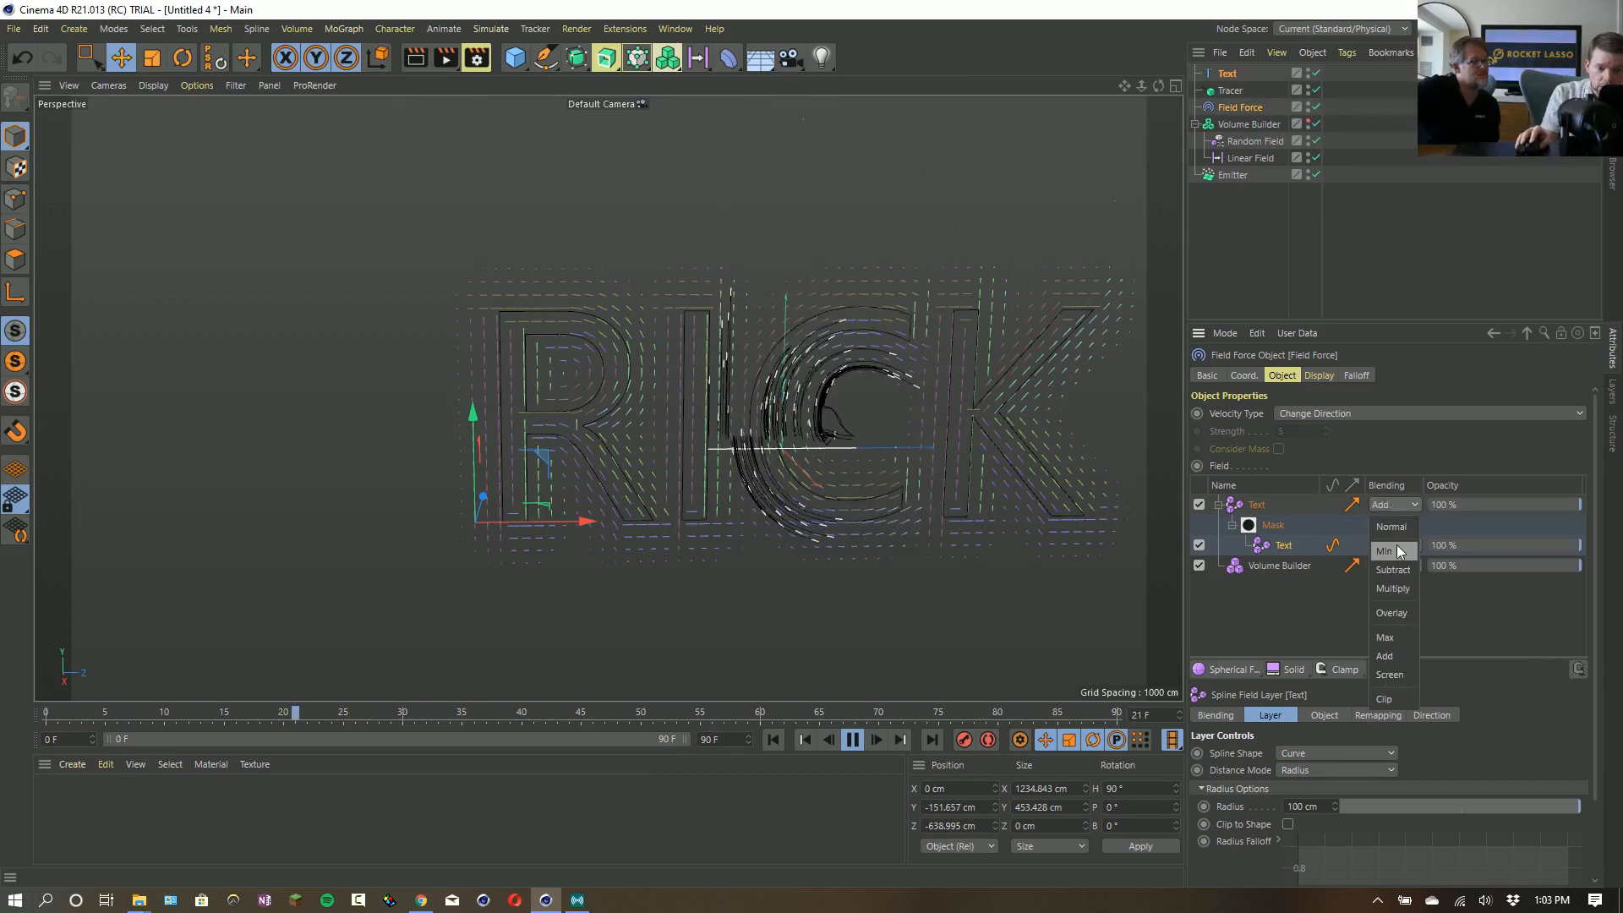
{"action": "left_click", "coordinate": [1454, 668]}
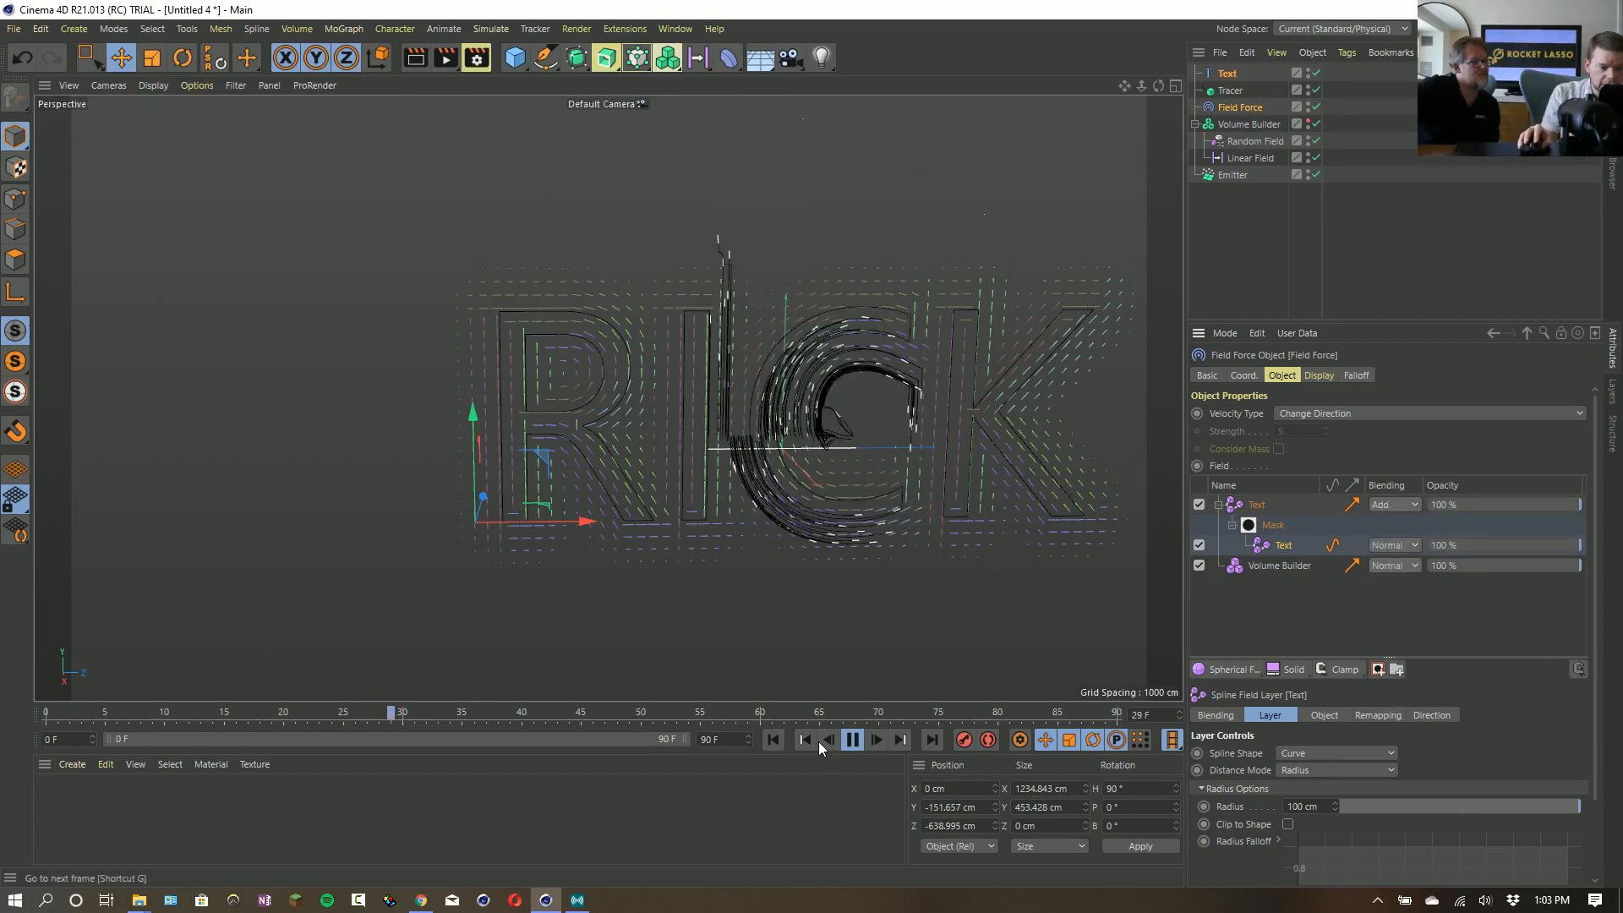
{"action": "left_click", "coordinate": [852, 741]}
- Switch to the open project Fields Force_18_VolumeBuilder3_Text.c4d
{"action": "left_click", "coordinate": [675, 28]}
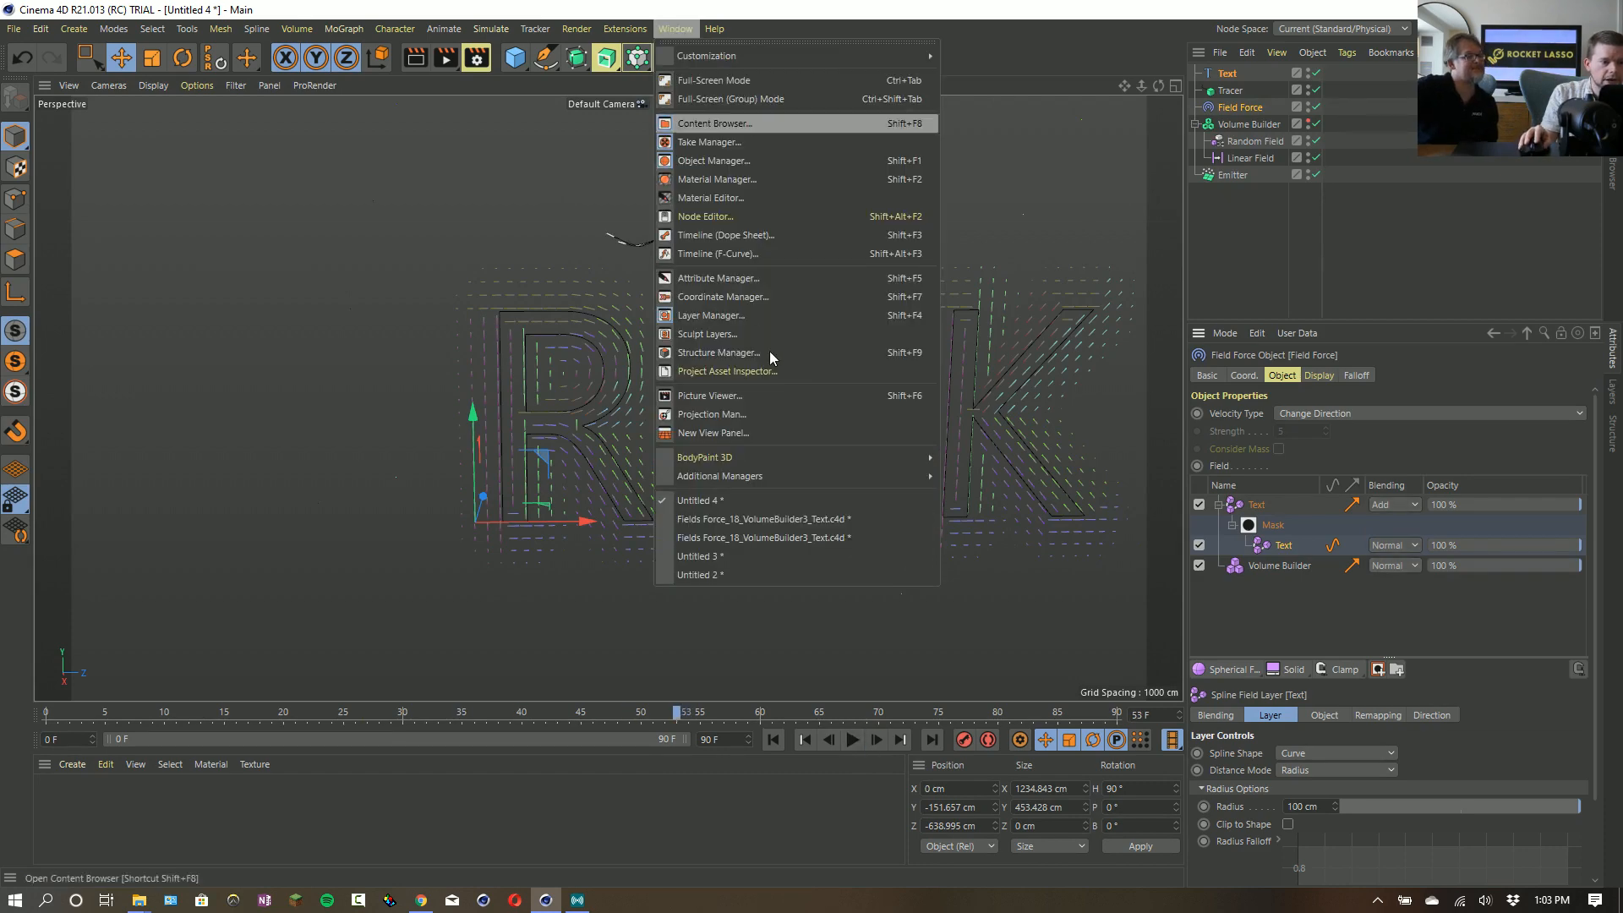
{"action": "left_click", "coordinate": [854, 519]}
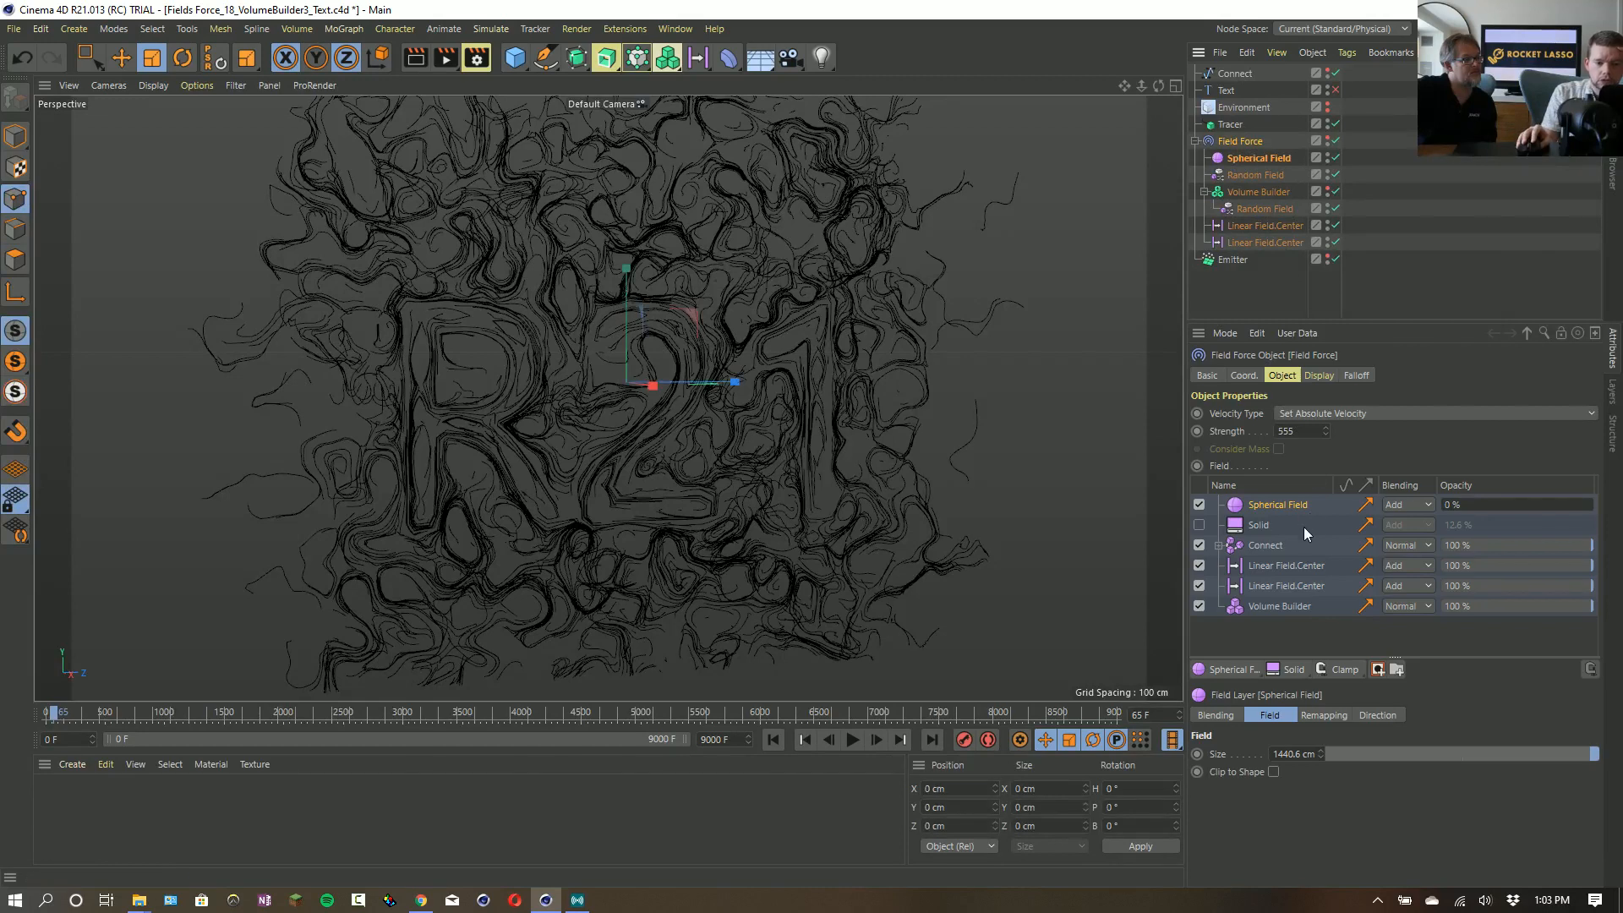
- Attach a User Data tag to the Field Force object and start adding a user data entry to it
{"action": "left_click", "coordinate": [1246, 548]}
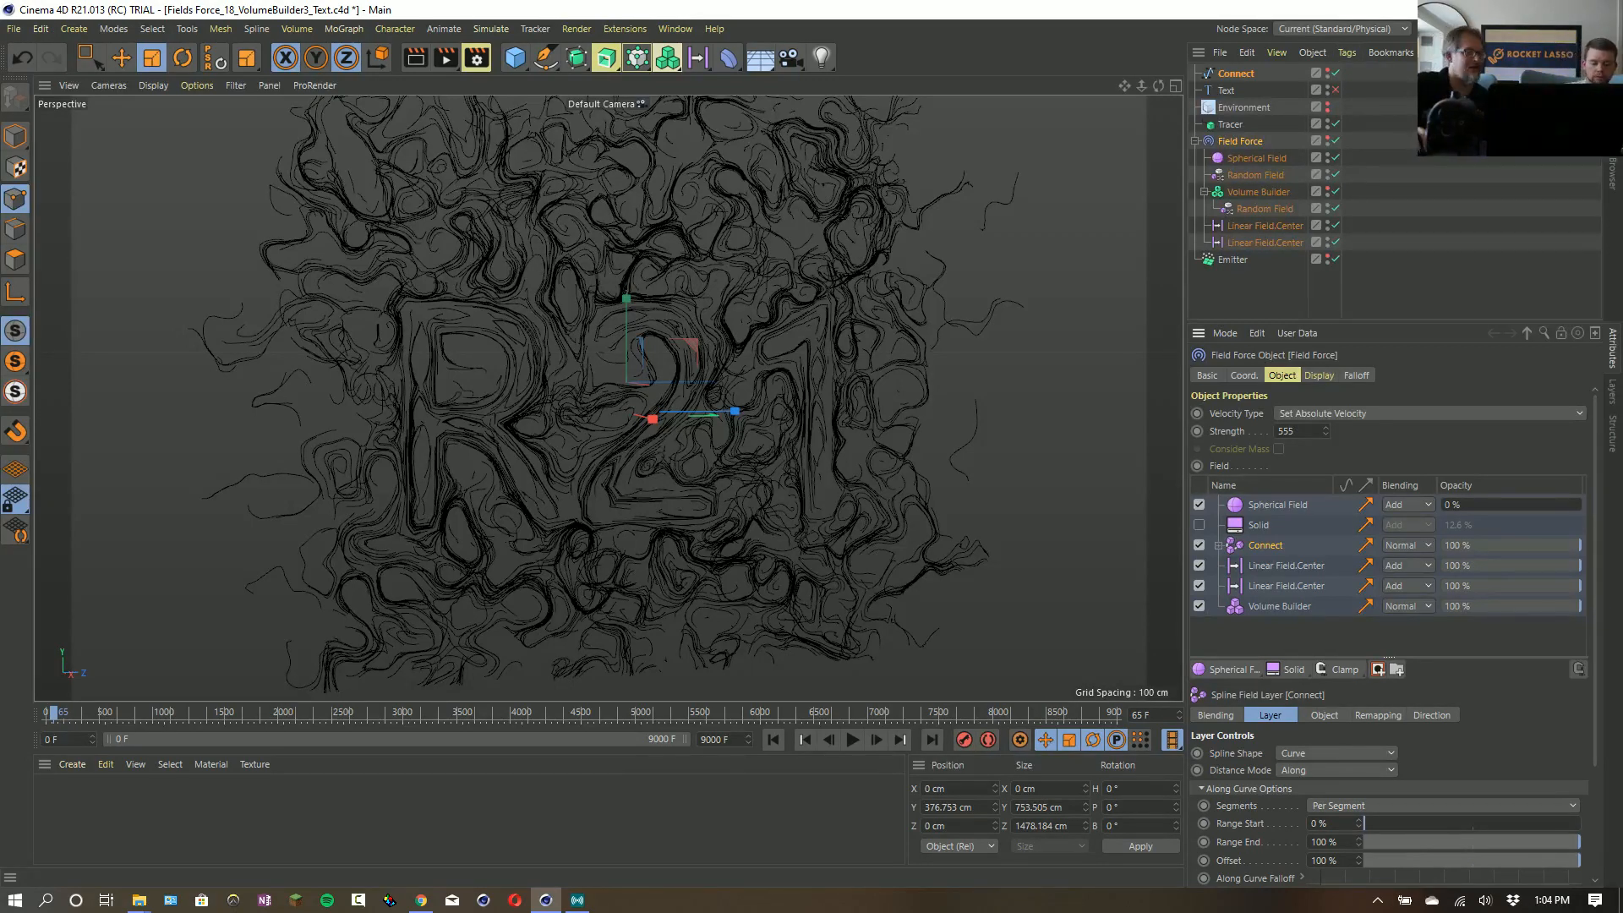
{"action": "left_click", "coordinate": [1346, 53]}
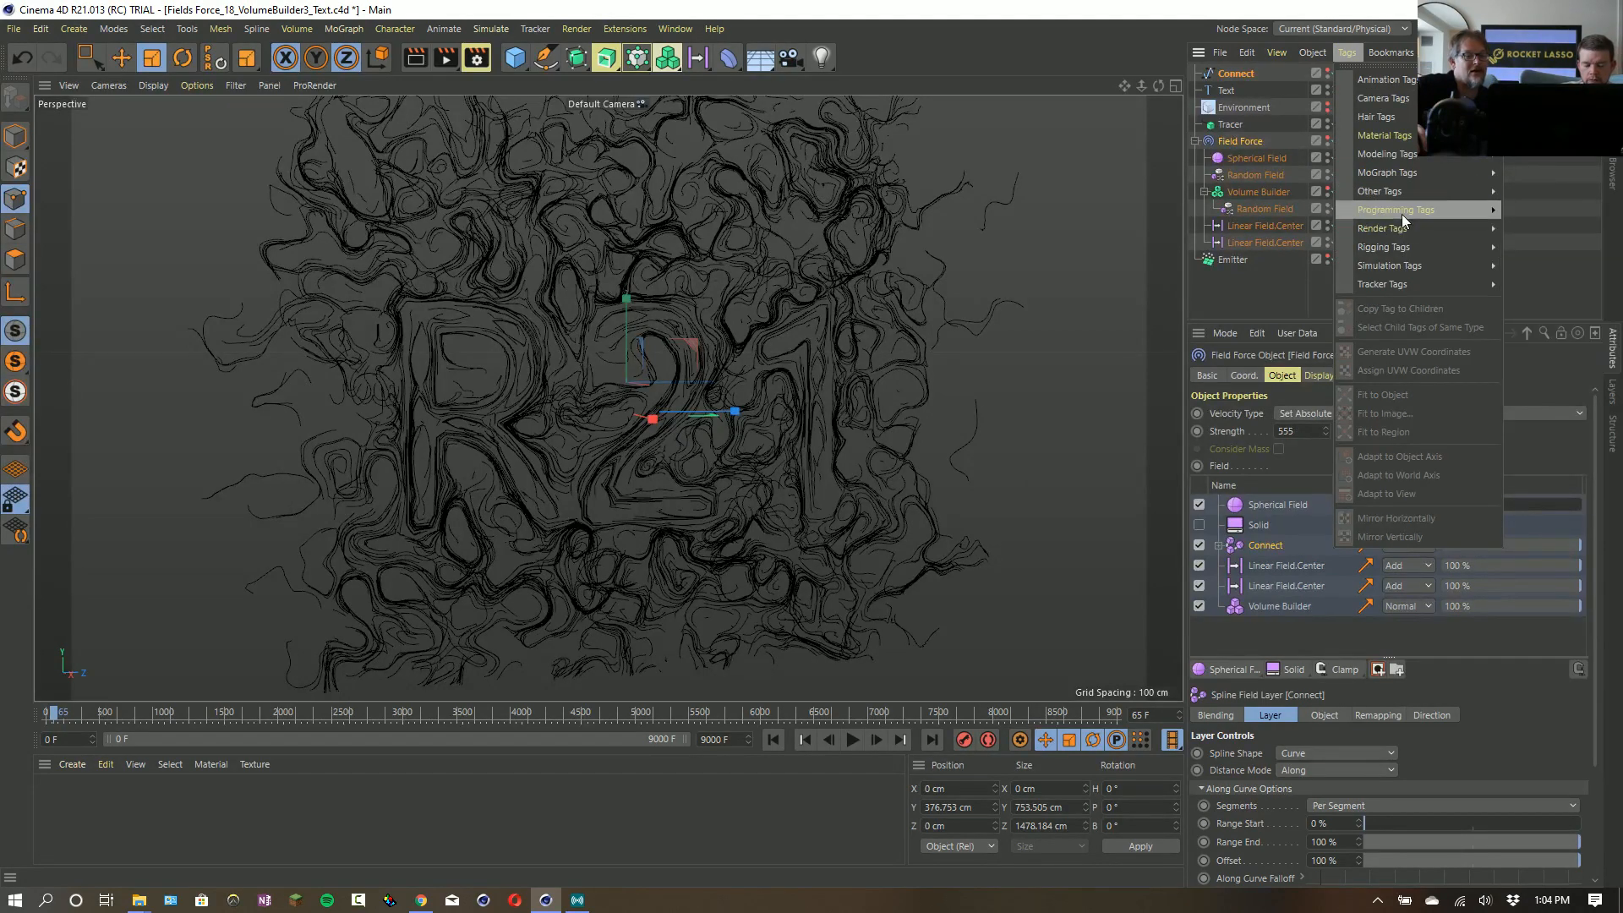
{"action": "mouse_move", "coordinate": [1401, 214]}
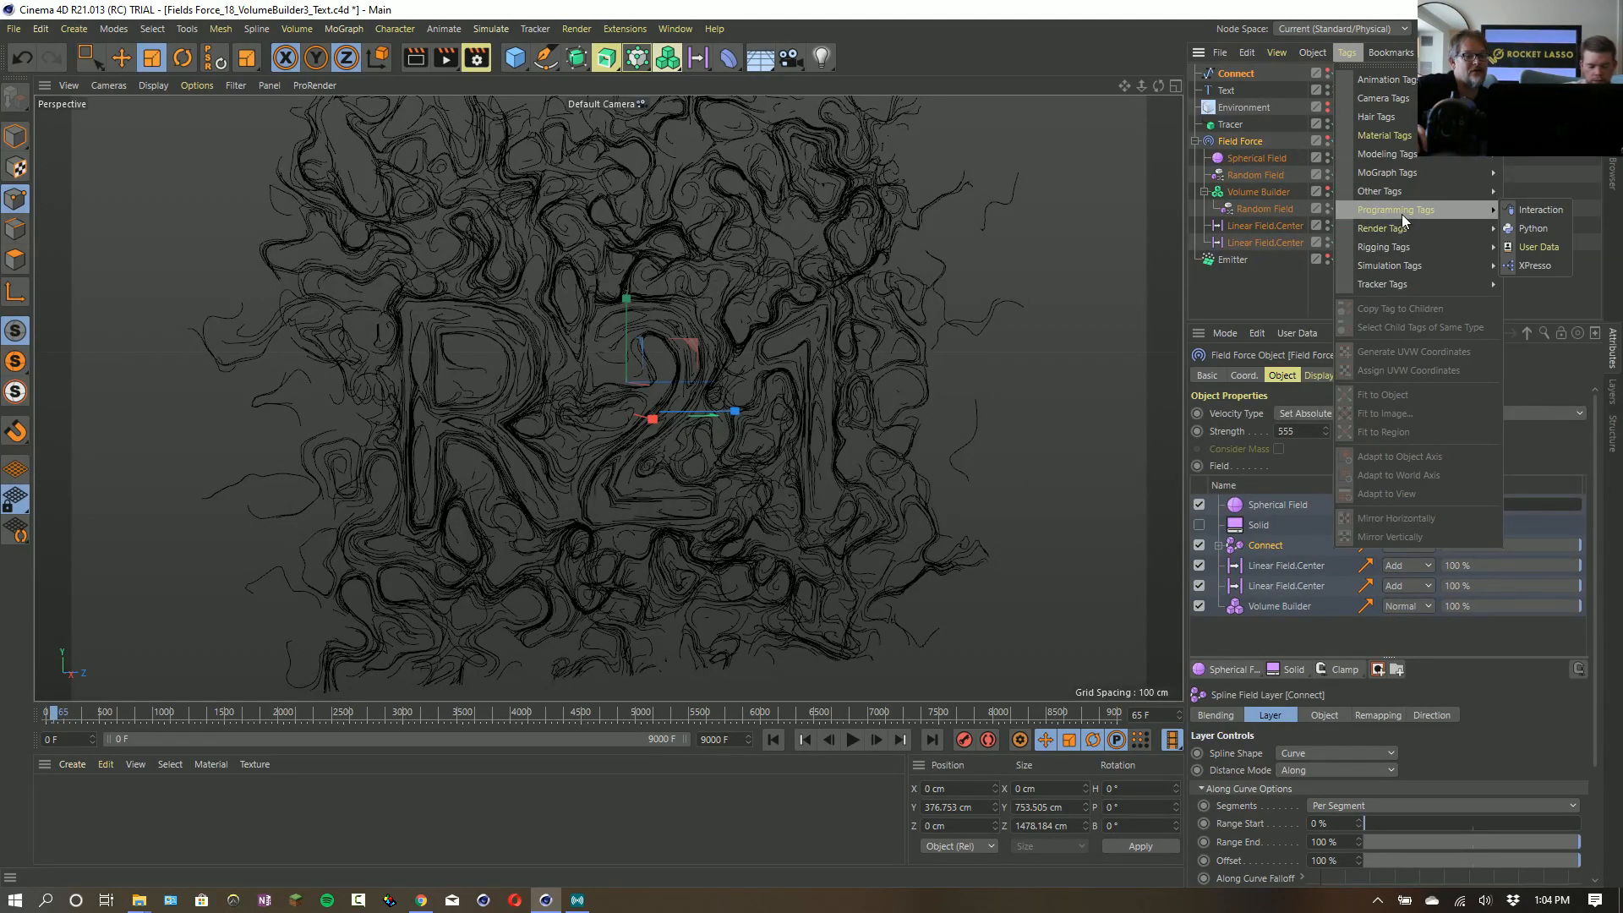
{"action": "left_click", "coordinate": [1524, 246]}
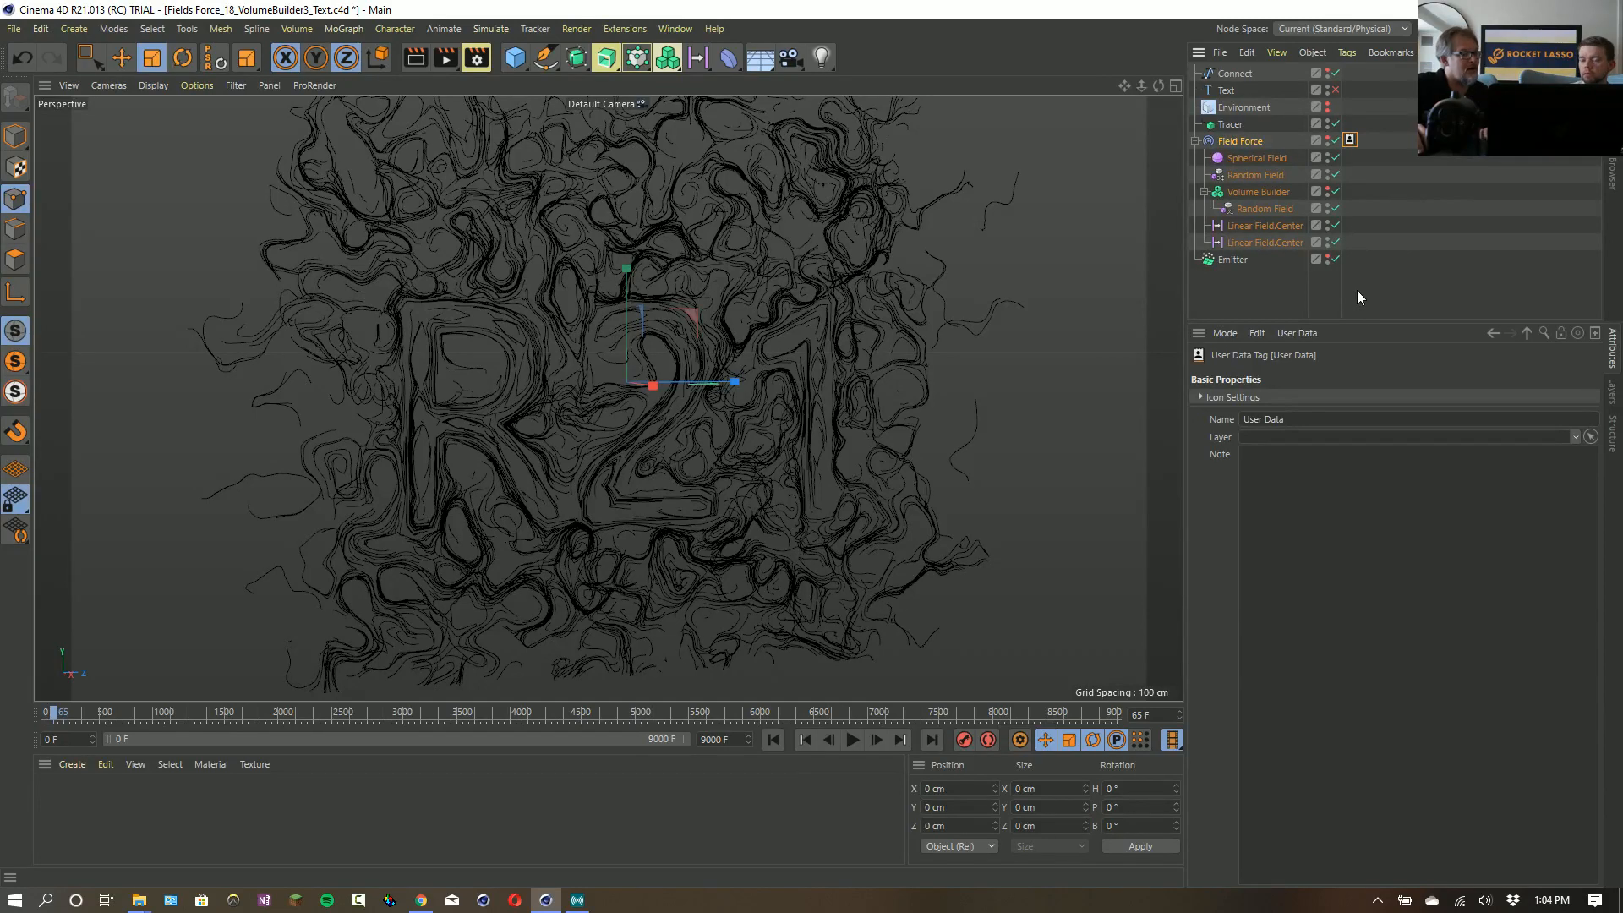
{"action": "left_click", "coordinate": [1311, 331]}
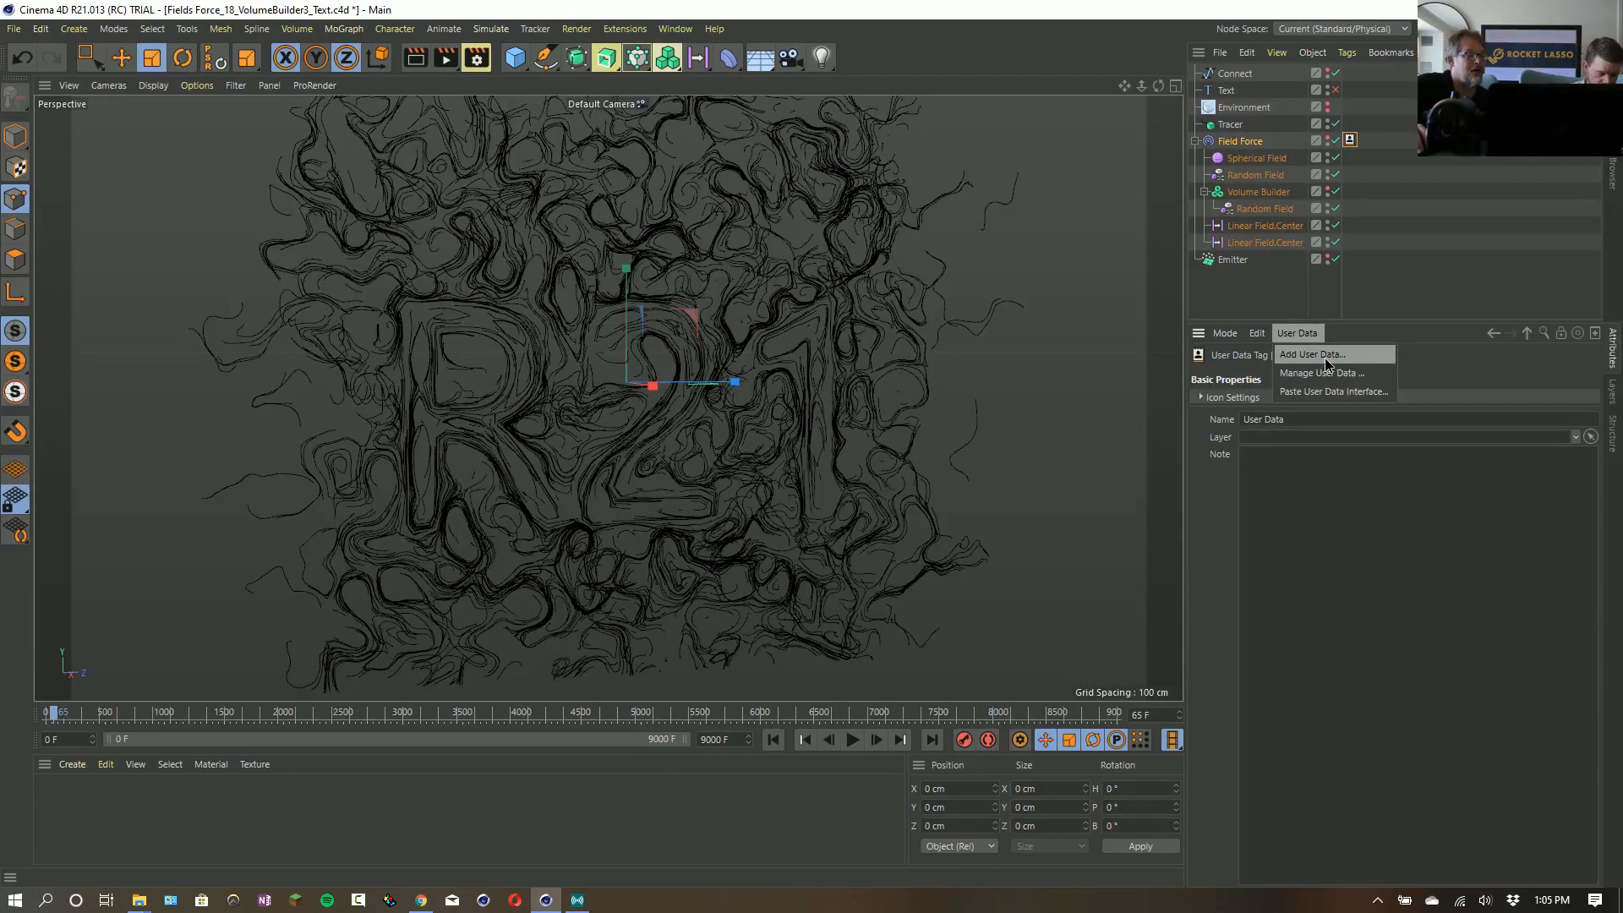
{"action": "left_click", "coordinate": [1326, 357]}
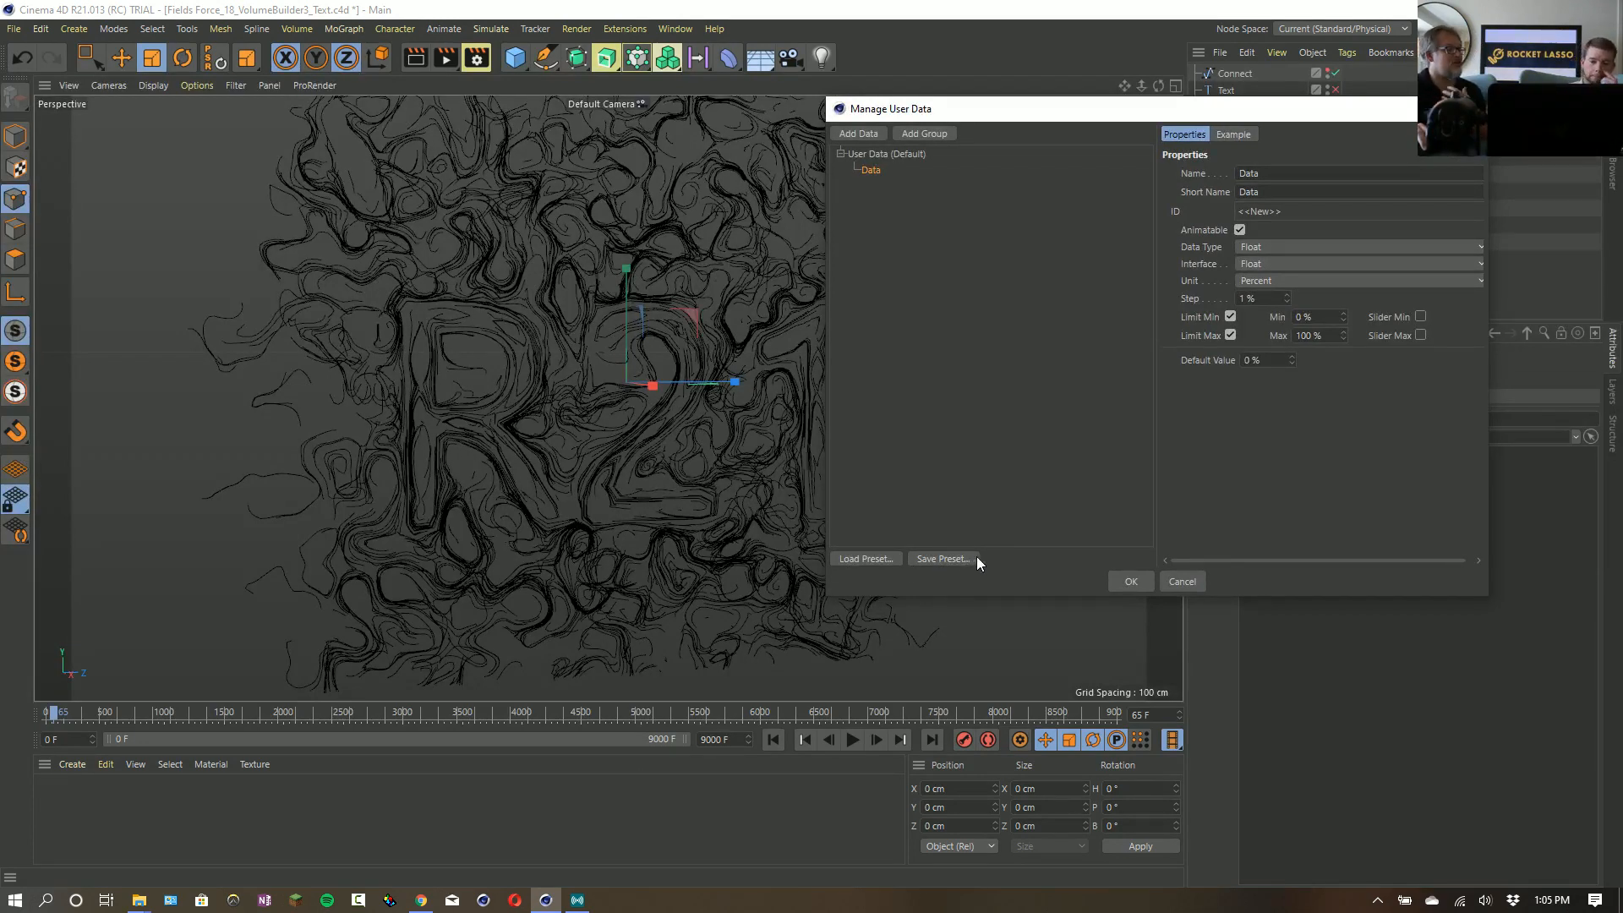
- Name the new user data entry Ankle Roll
{"action": "left_click_drag", "start_coordinate": [1288, 175], "coordinate": [1060, 133]}
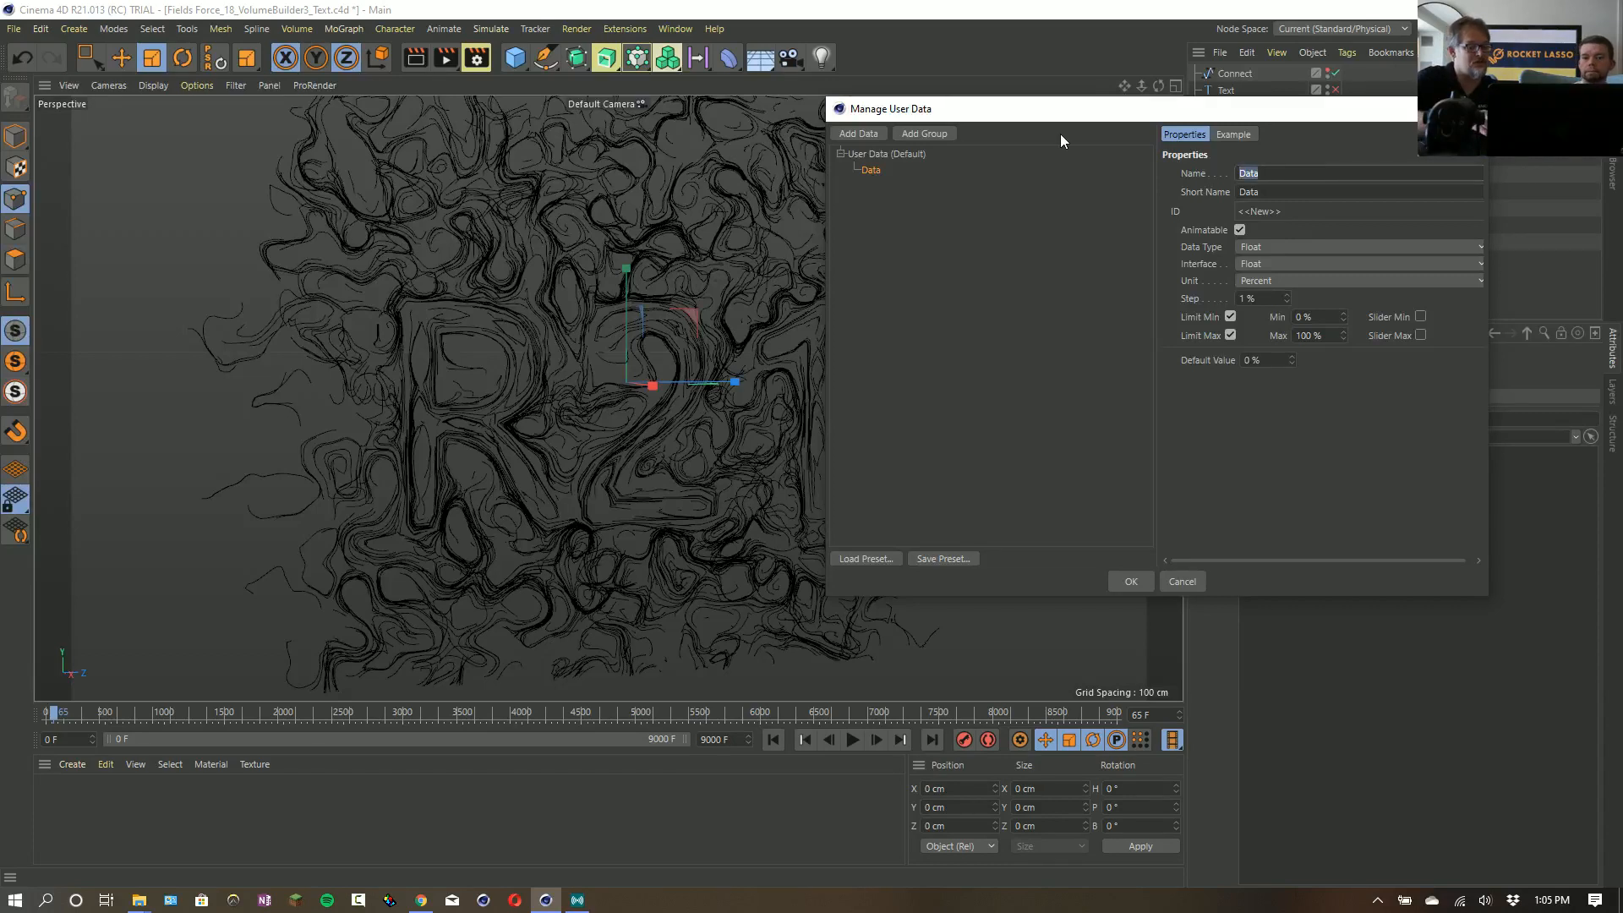
{"action": "type", "text": "Leg"}
{"action": "type", "text": "ibili"}
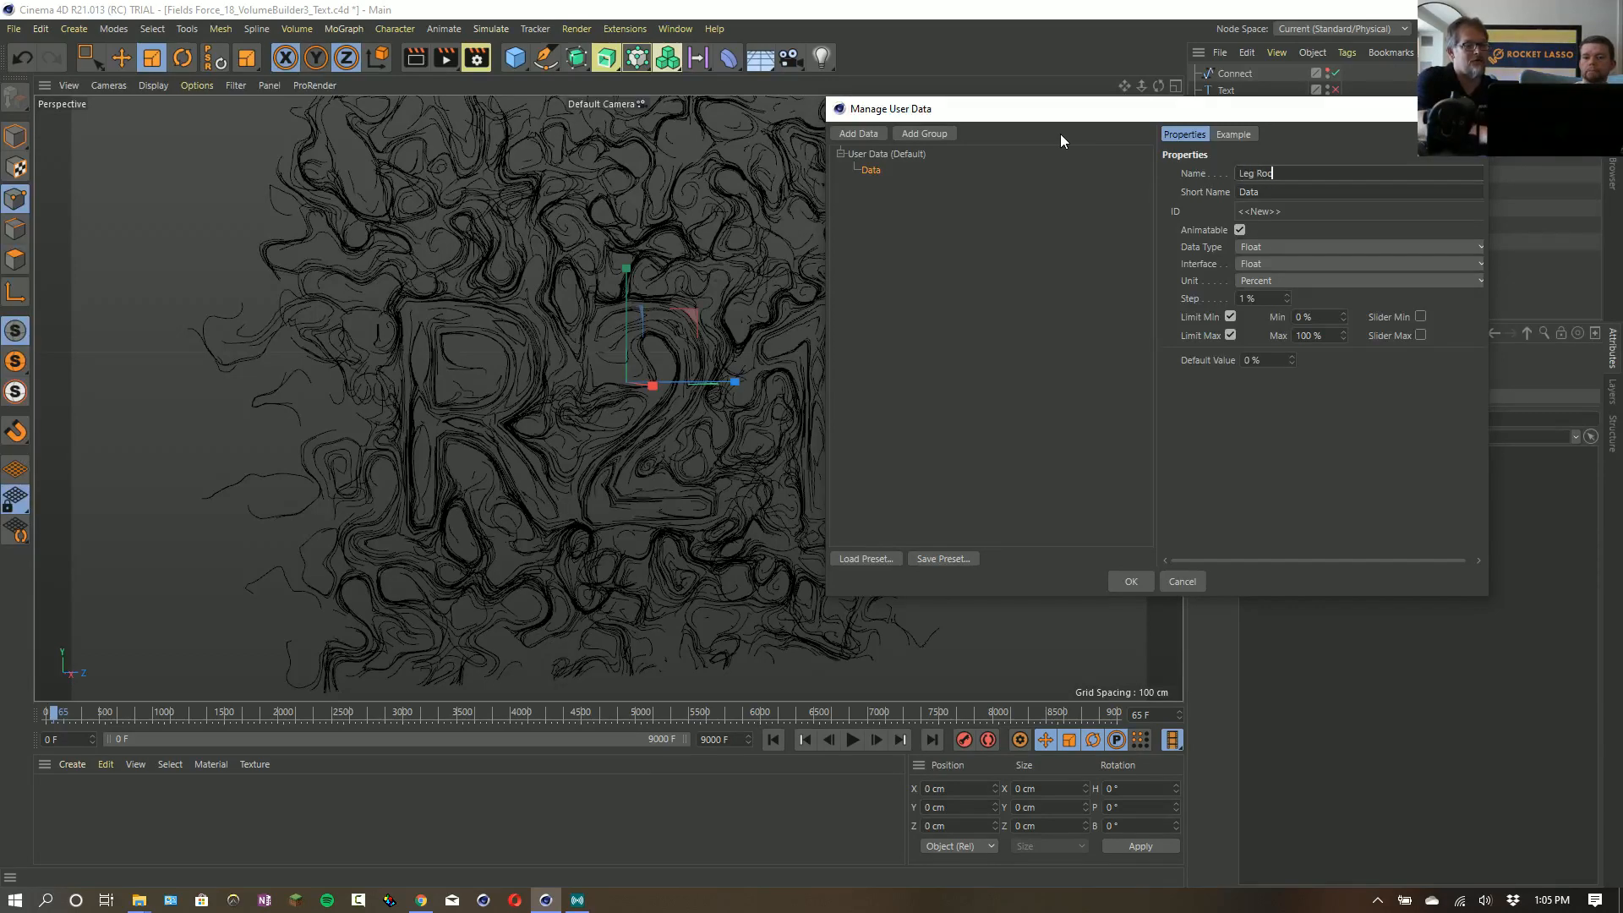
{"action": "key", "text": "BackSpace"}
{"action": "key", "text": "BackSpace"}
{"action": "key", "text": "BackSpace"}
{"action": "key", "text": "BackSpace"}
{"action": "key", "text": "BackSpace"}
{"action": "key", "text": "BackSpace"}
{"action": "key", "text": "BackSpace"}
{"action": "key", "text": "BackSpace"}
{"action": "type", "text": "S"}
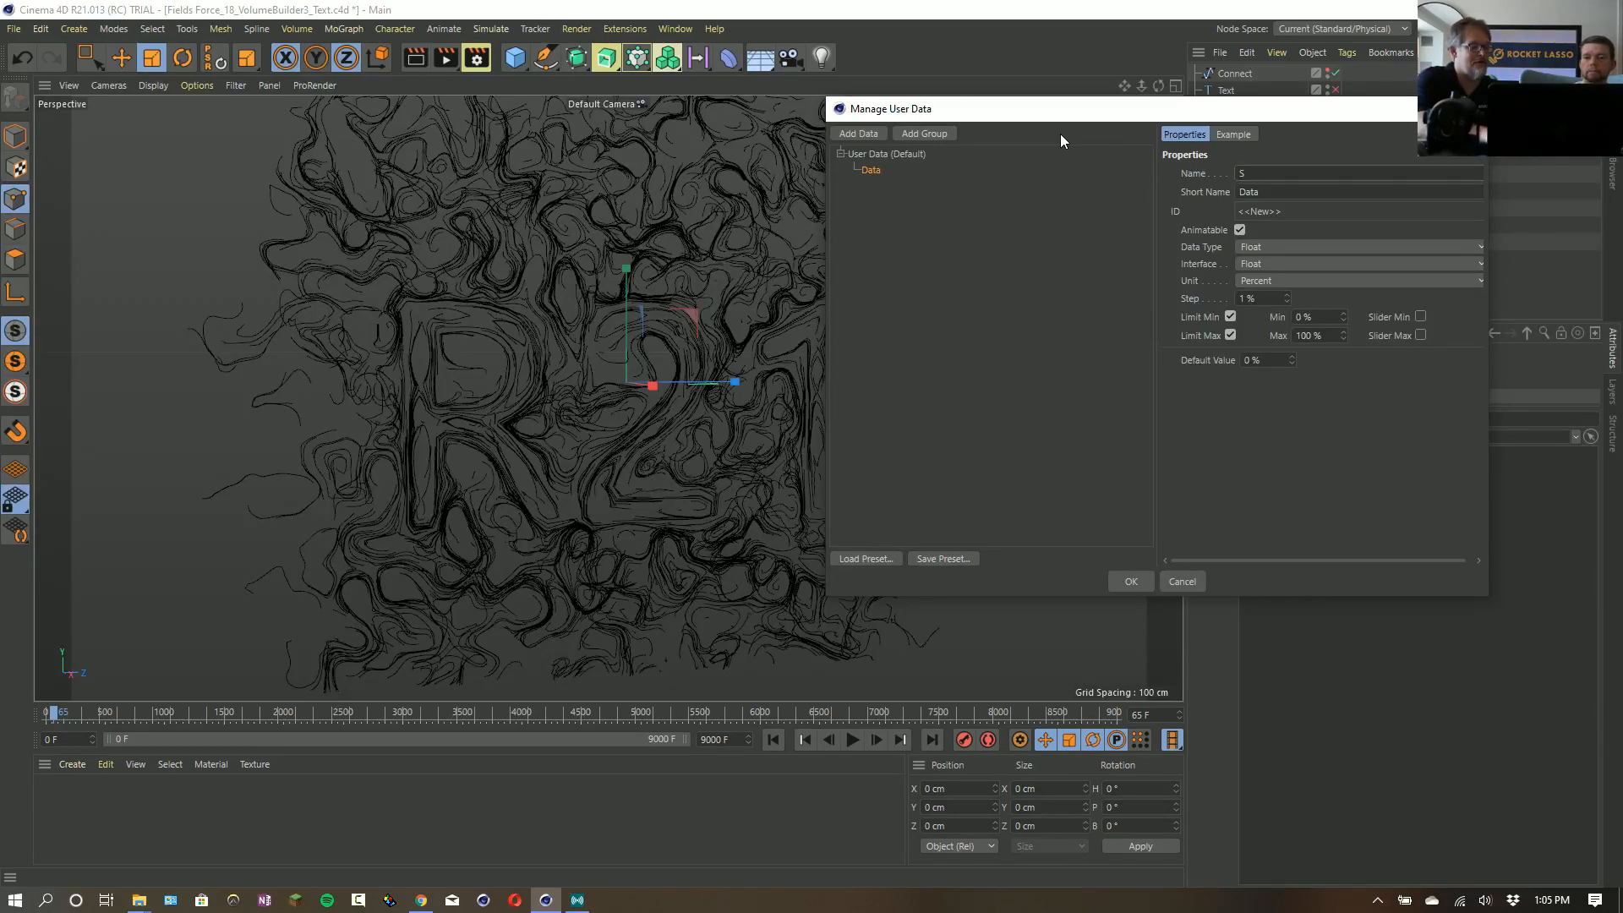
{"action": "key", "text": "BackSpace"}
{"action": "type", "text": "Ankle Roll"}
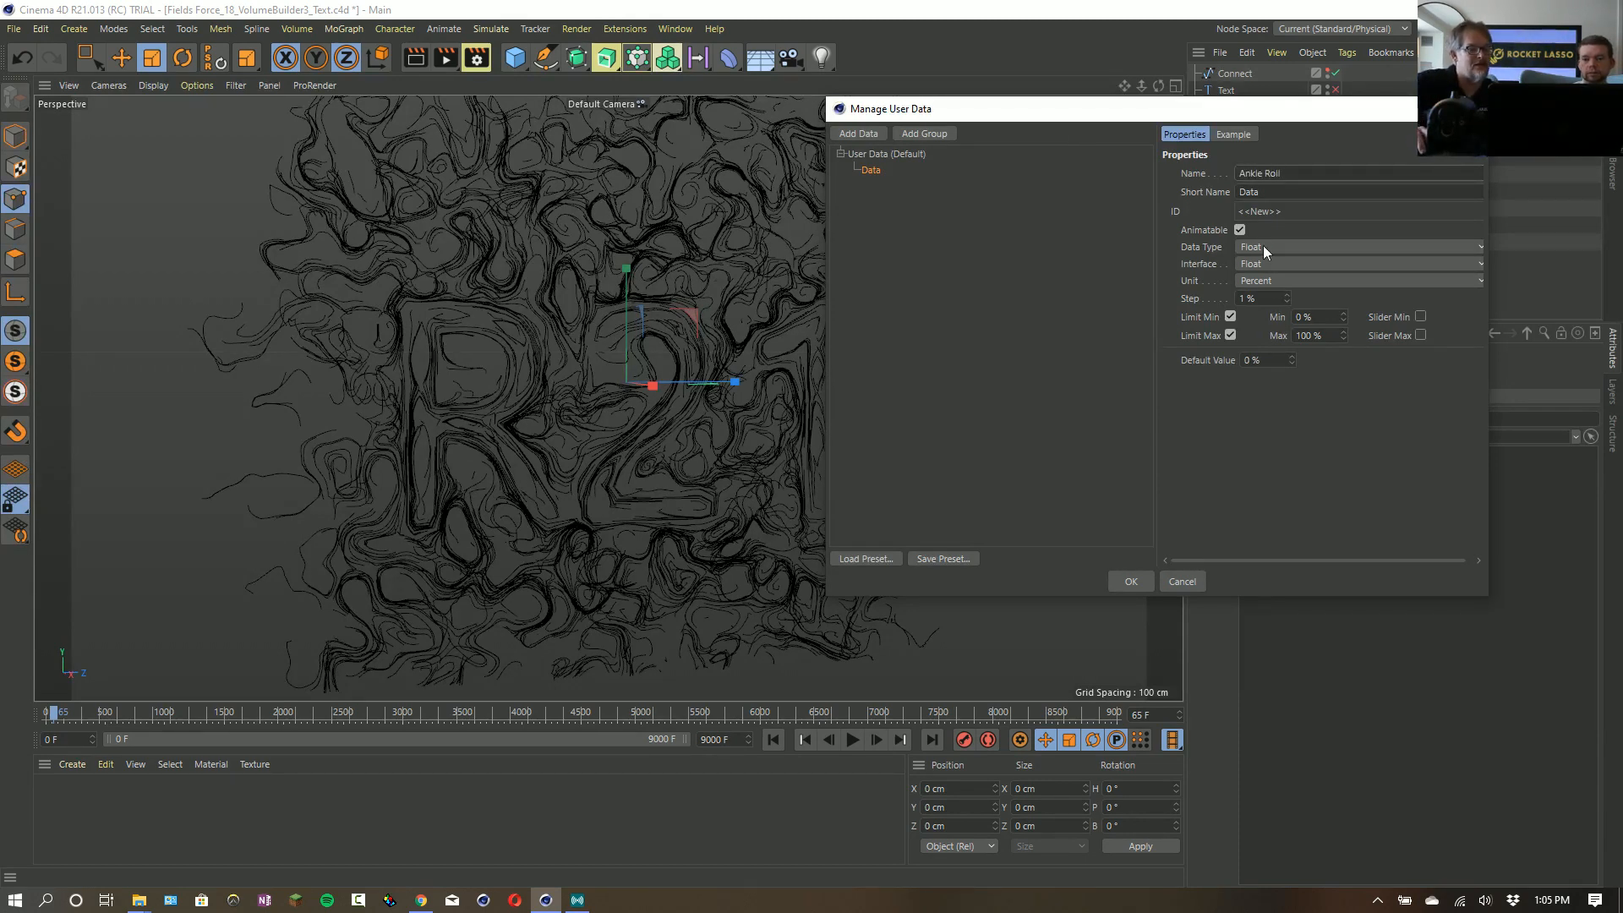
{"action": "left_click", "coordinate": [1062, 257]}
{"action": "left_click", "coordinate": [891, 175]}
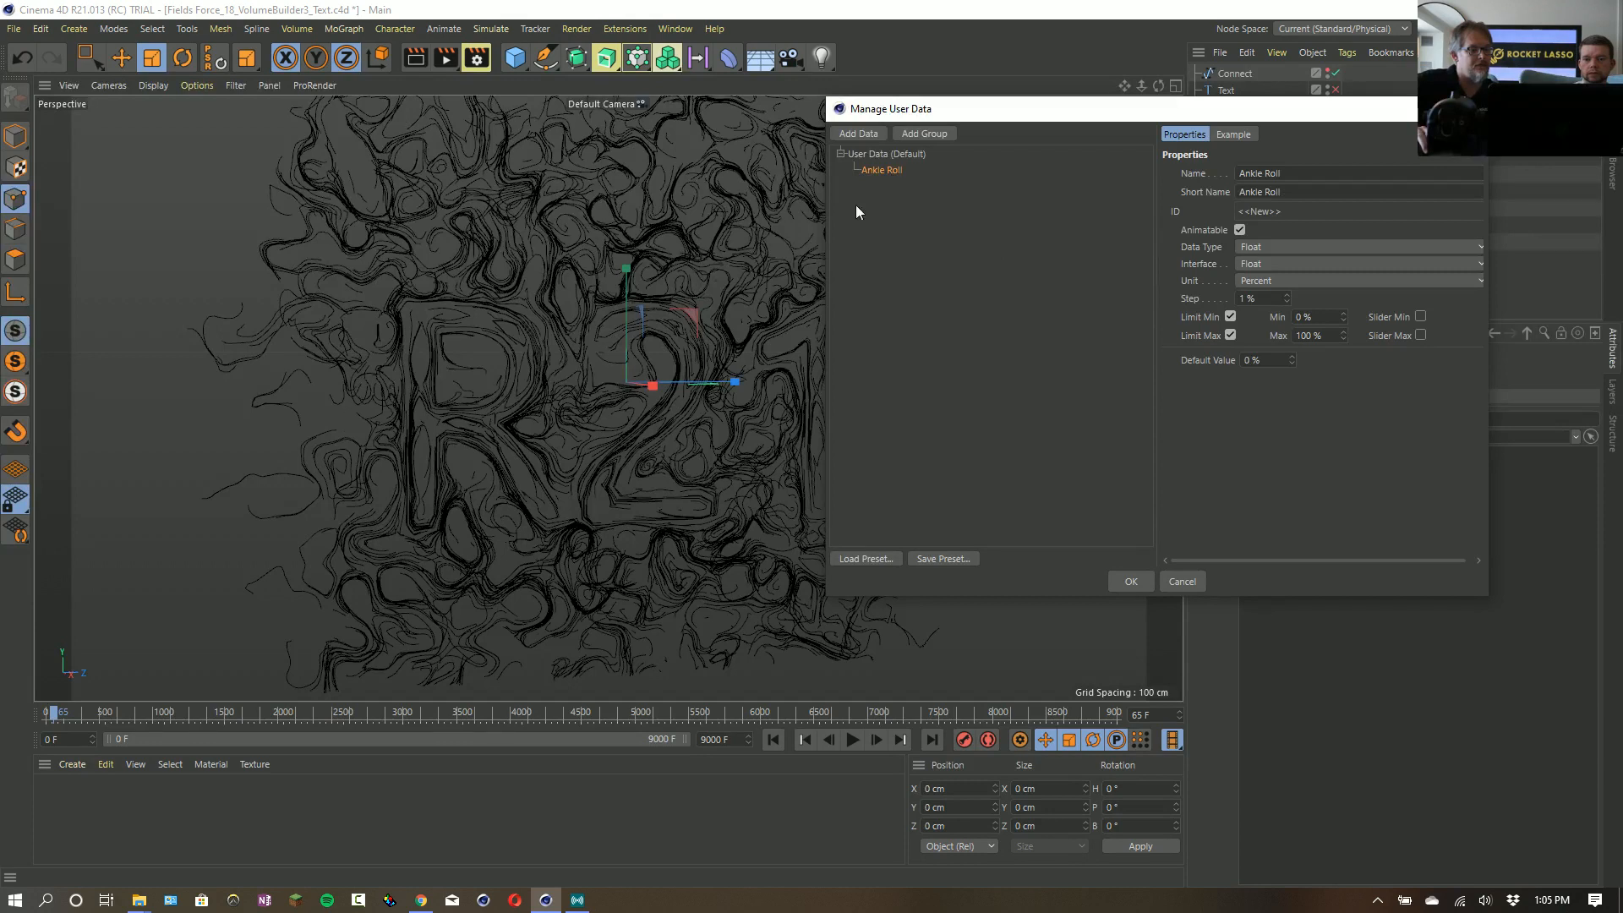
- Add a second data entry named Toe Point and turn off its minimum and maximum limits
{"action": "left_click", "coordinate": [879, 136]}
{"action": "type", "text": "T"}
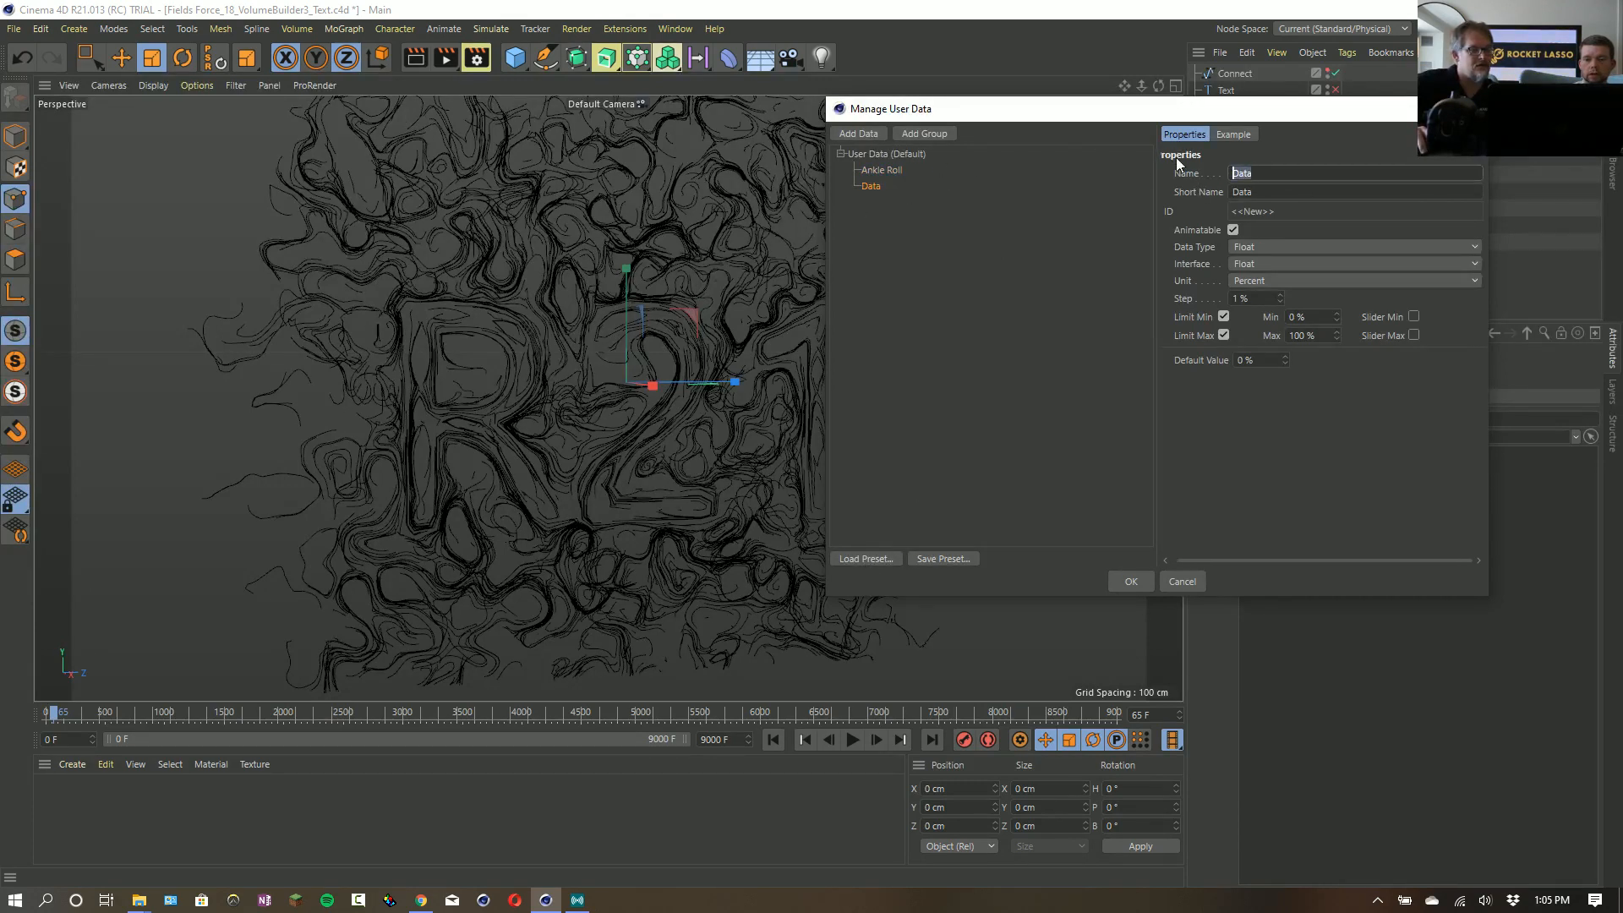
{"action": "type", "text": "o"}
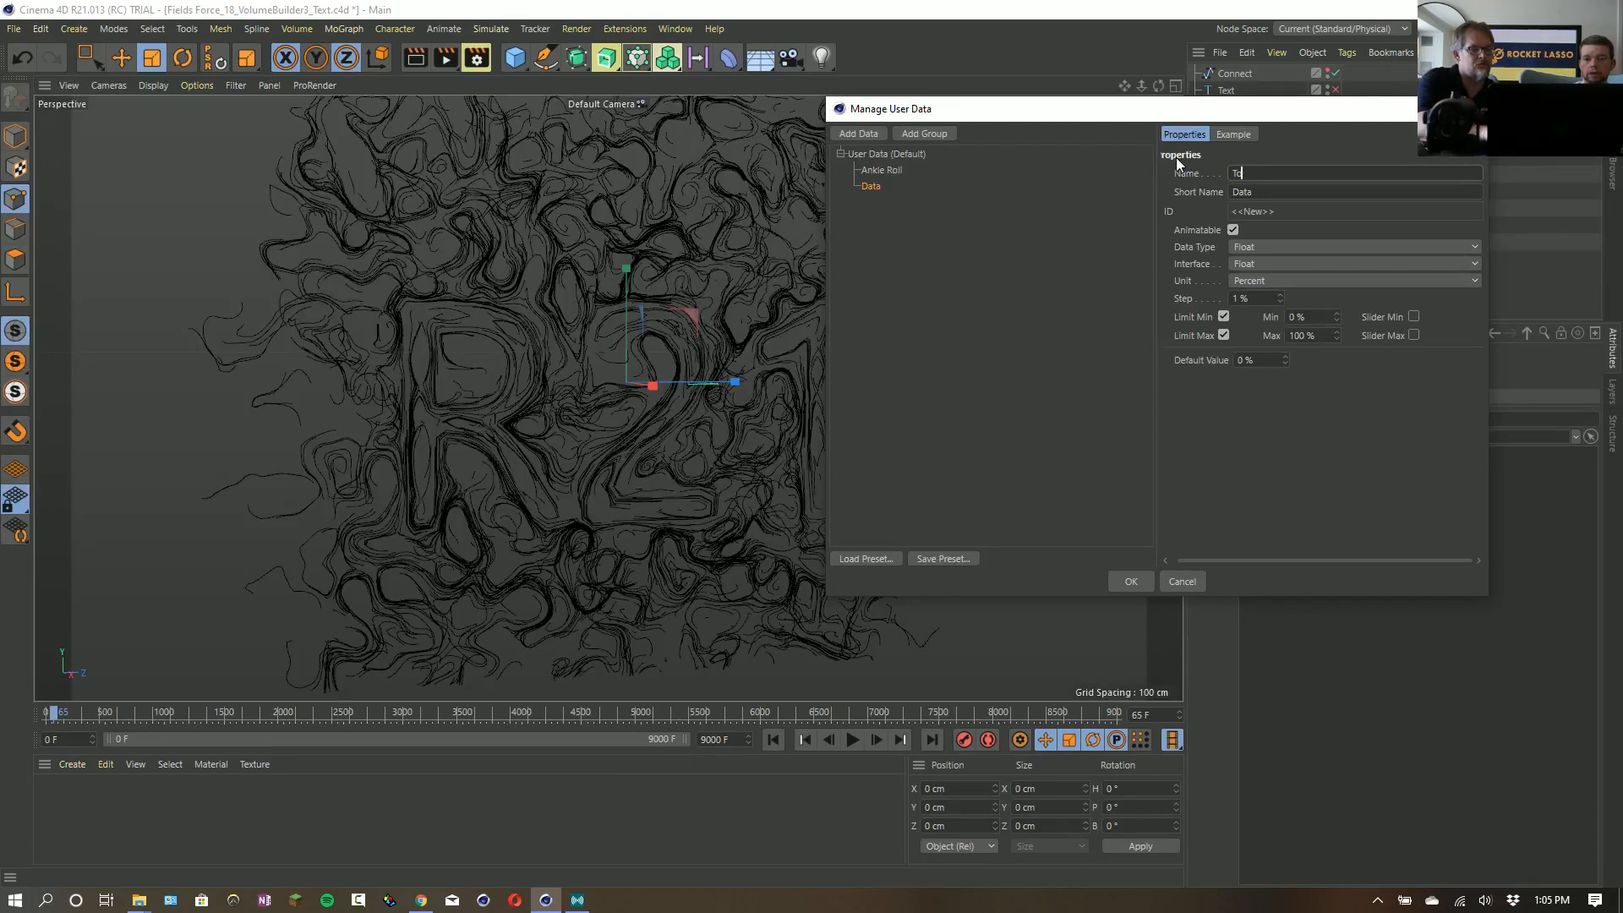
{"action": "type", "text": "e Poiny"}
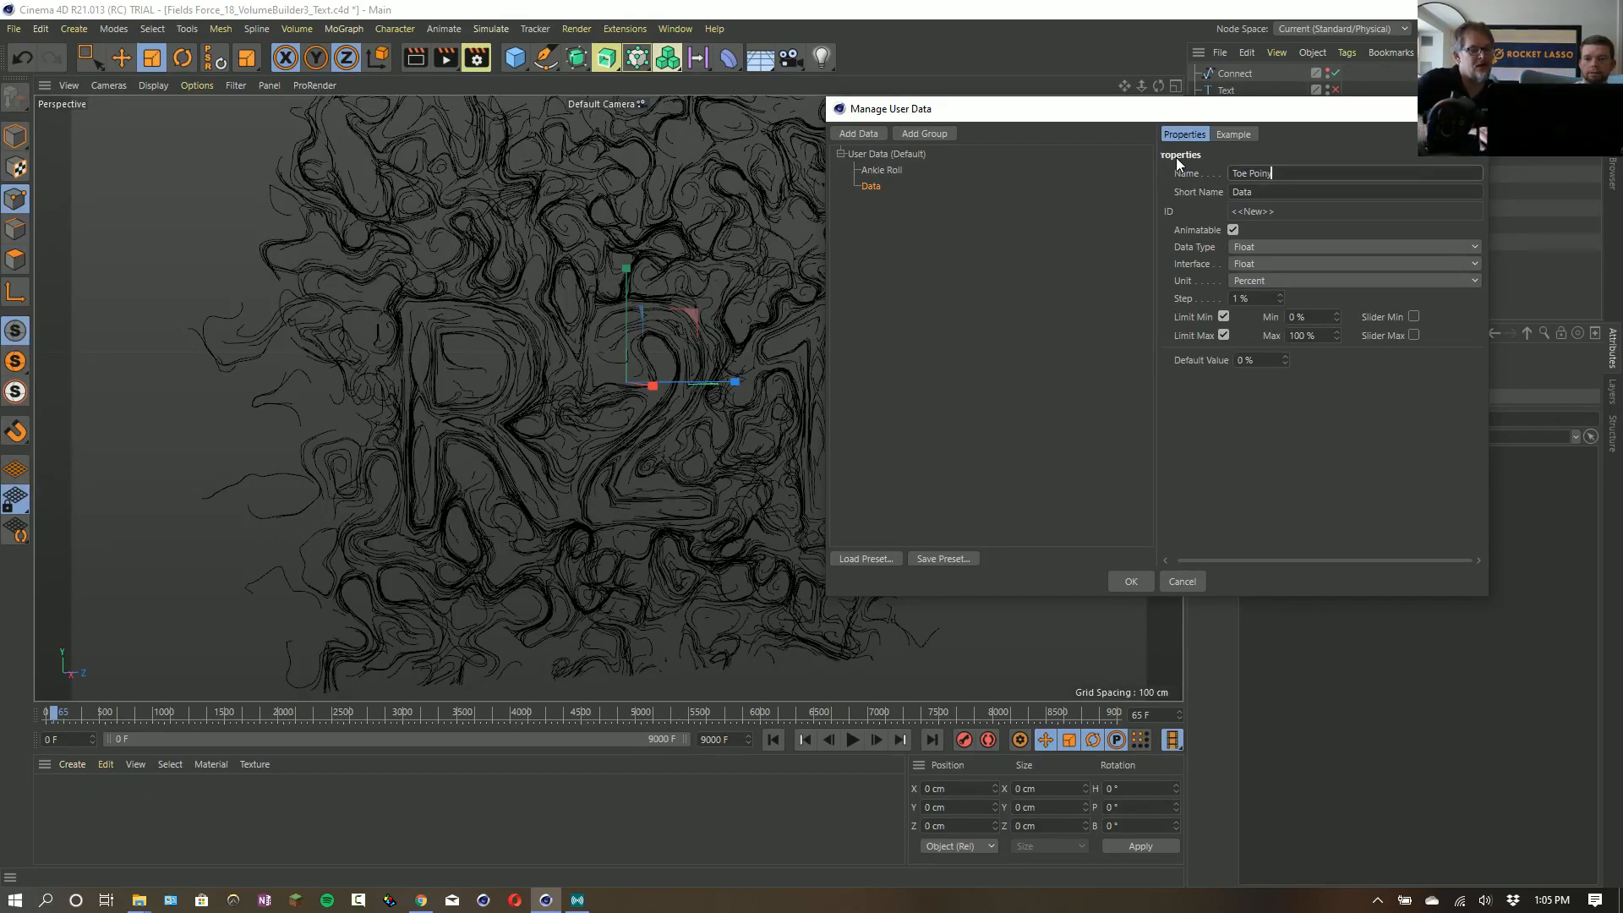
{"action": "key", "text": "BackSpace"}
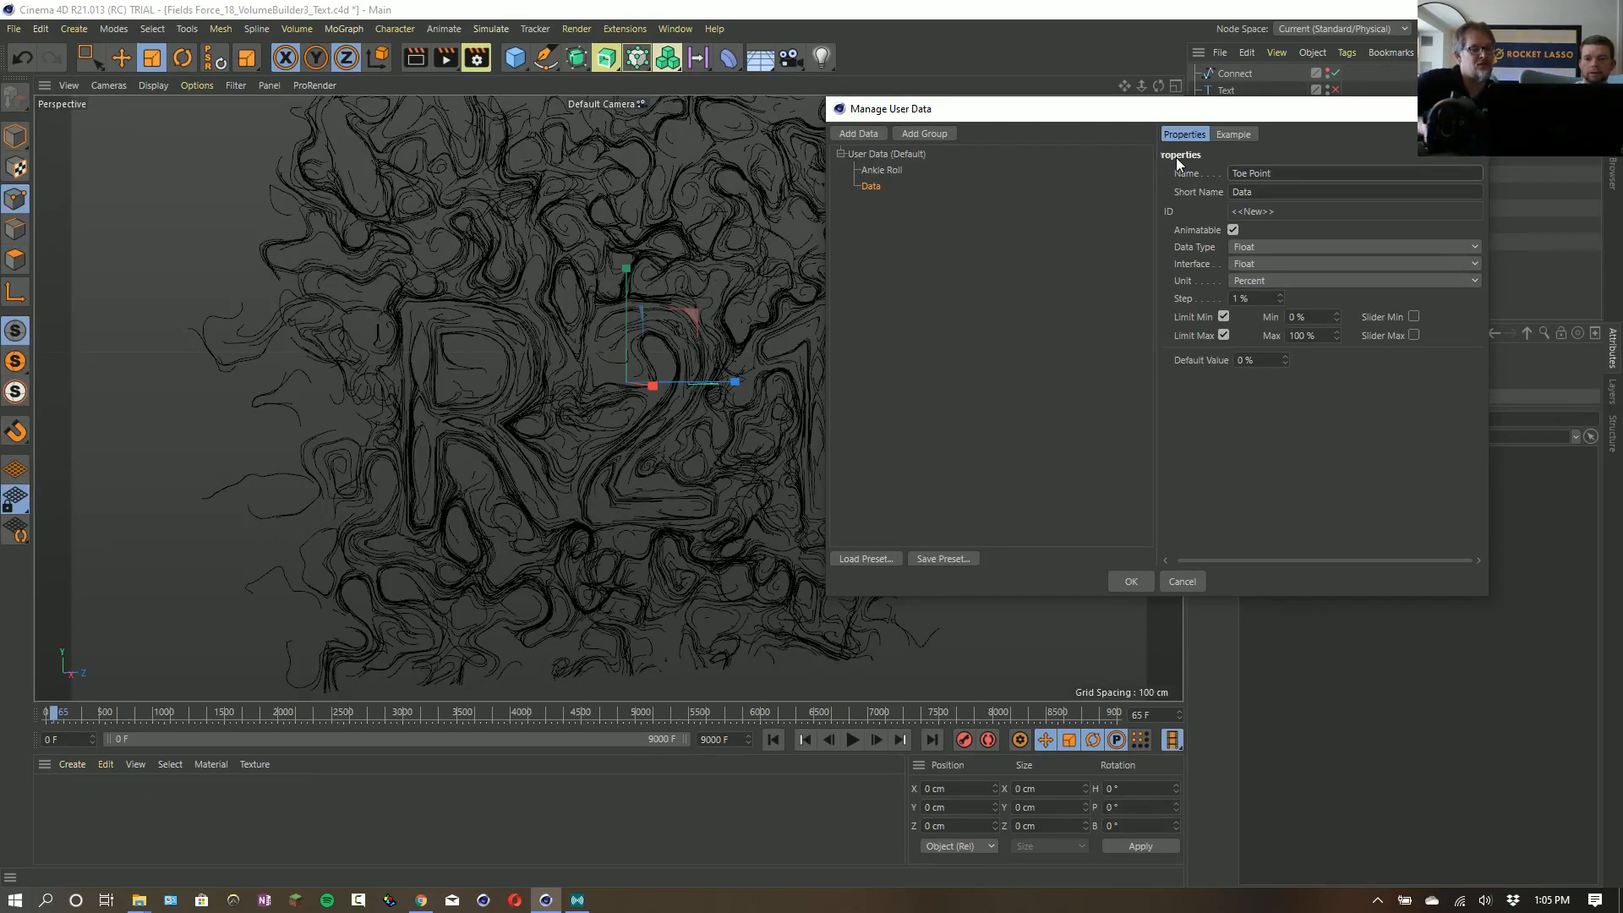
{"action": "type", "text": "t"}
{"action": "left_click", "coordinate": [1223, 335]}
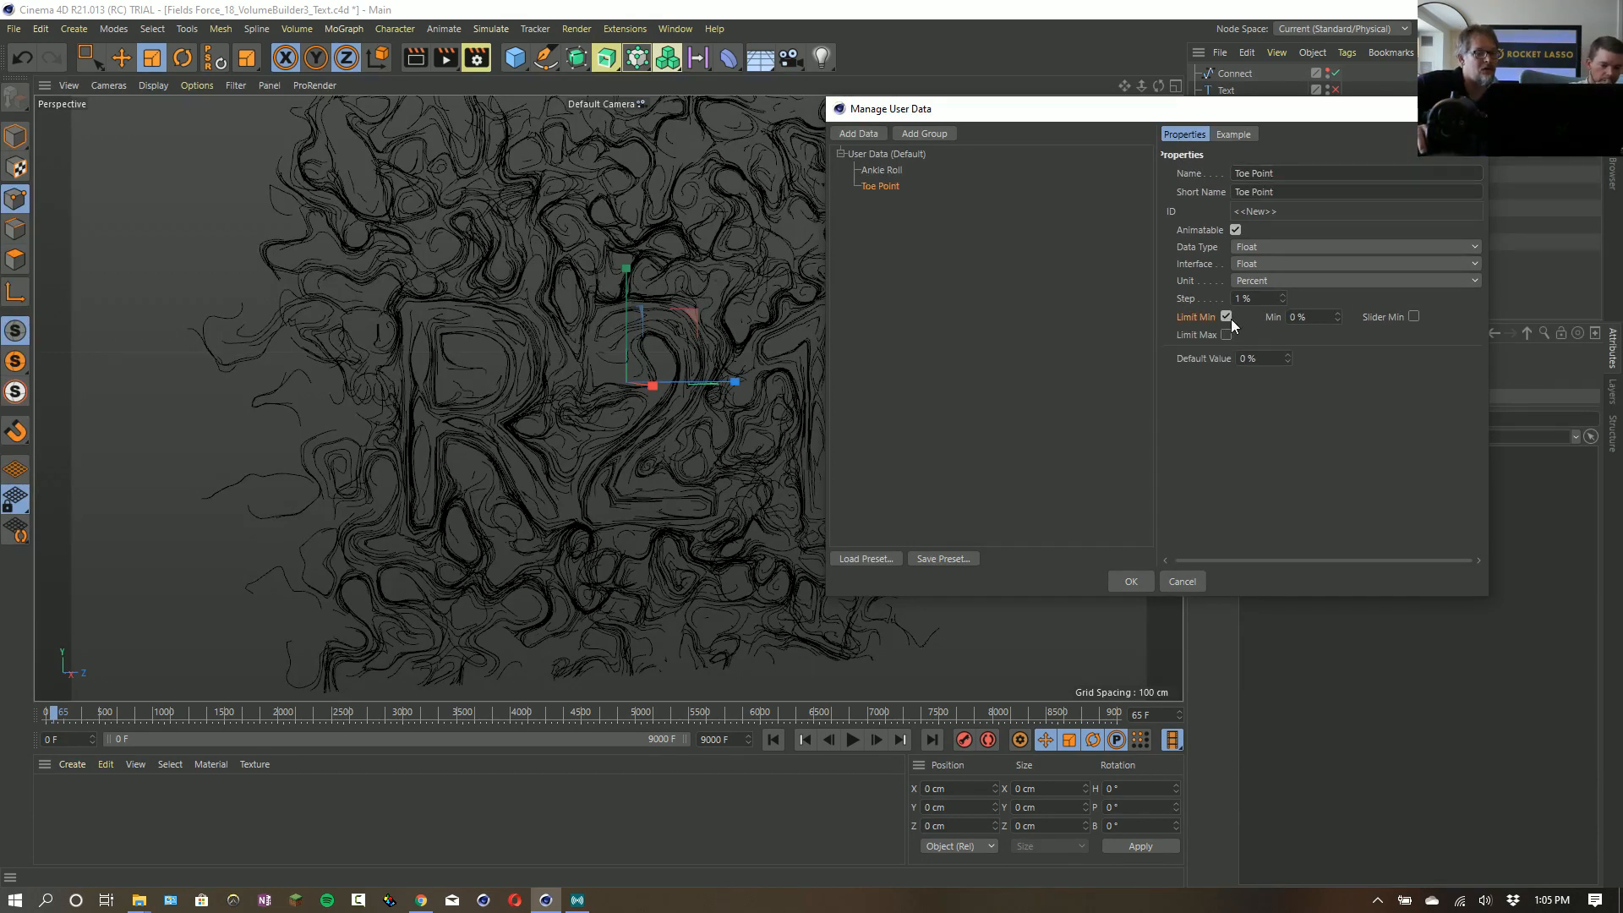
{"action": "left_click", "coordinate": [1226, 317]}
- Set the Ankle Roll entry's unit to Degree and enable its slider minimum and slider maximum
{"action": "left_click", "coordinate": [871, 170]}
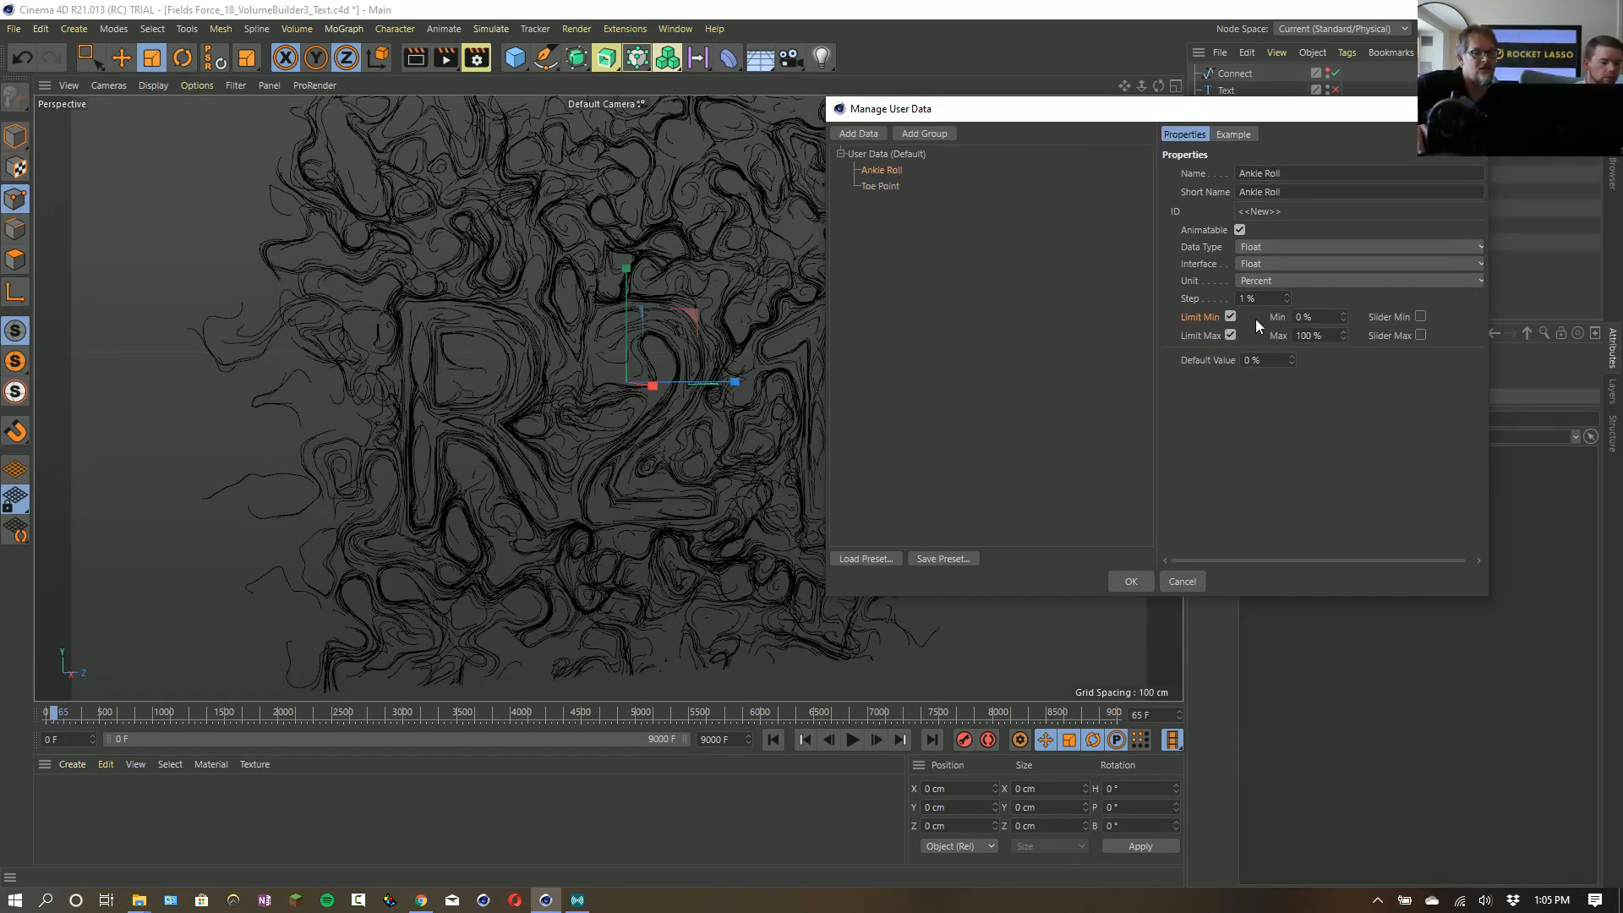
{"action": "left_click", "coordinate": [1297, 281]}
{"action": "left_click", "coordinate": [1299, 336]}
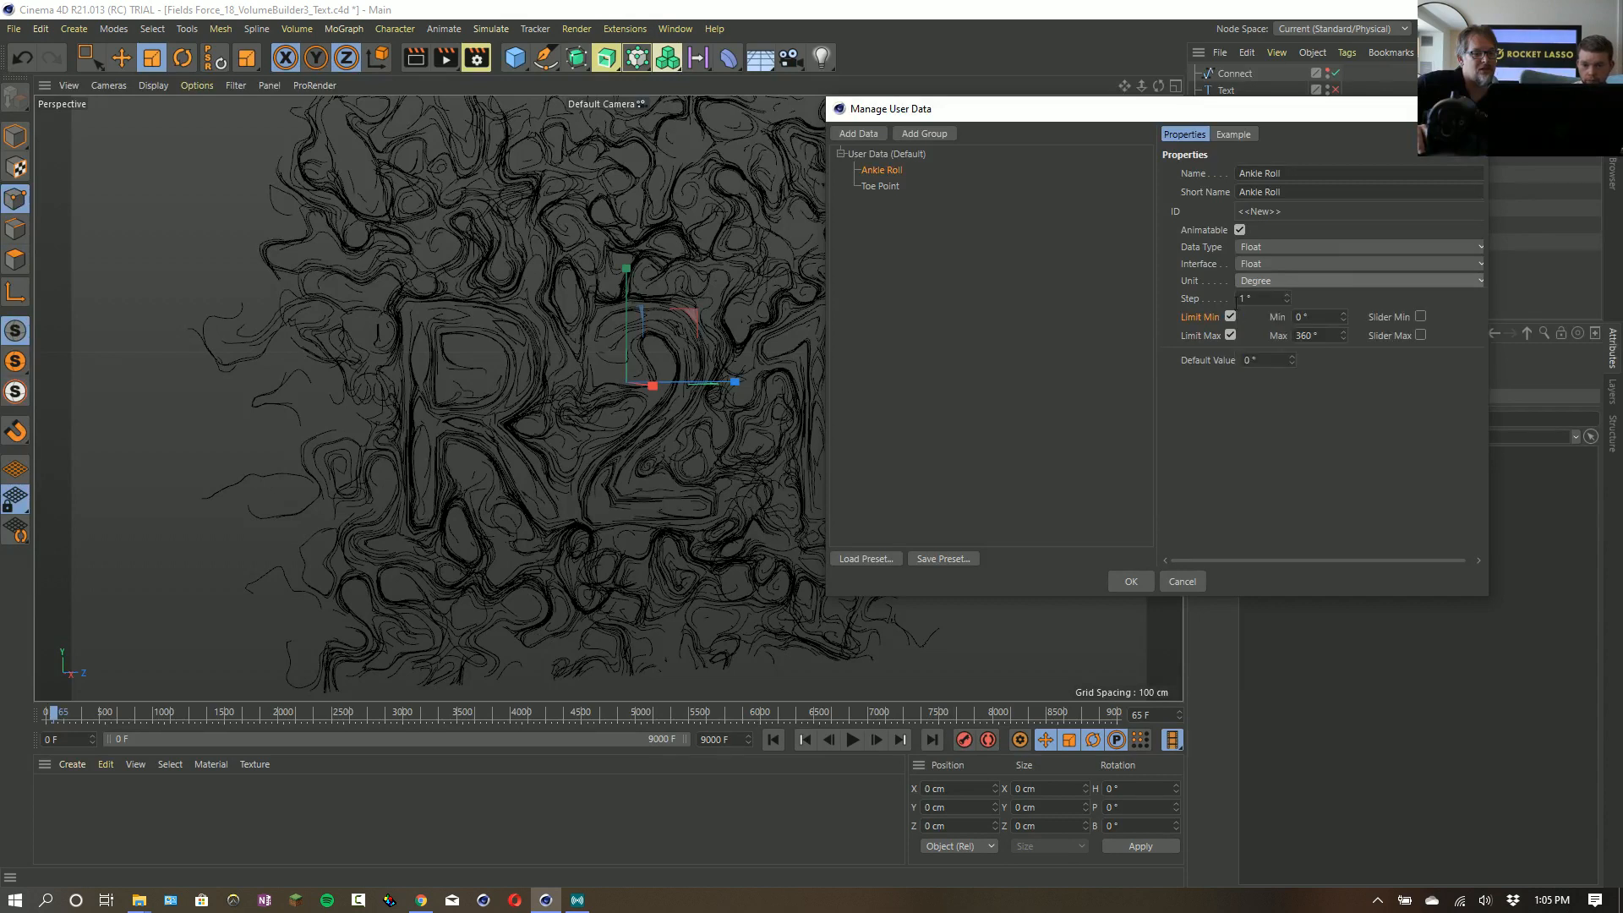
{"action": "left_click", "coordinate": [1420, 317]}
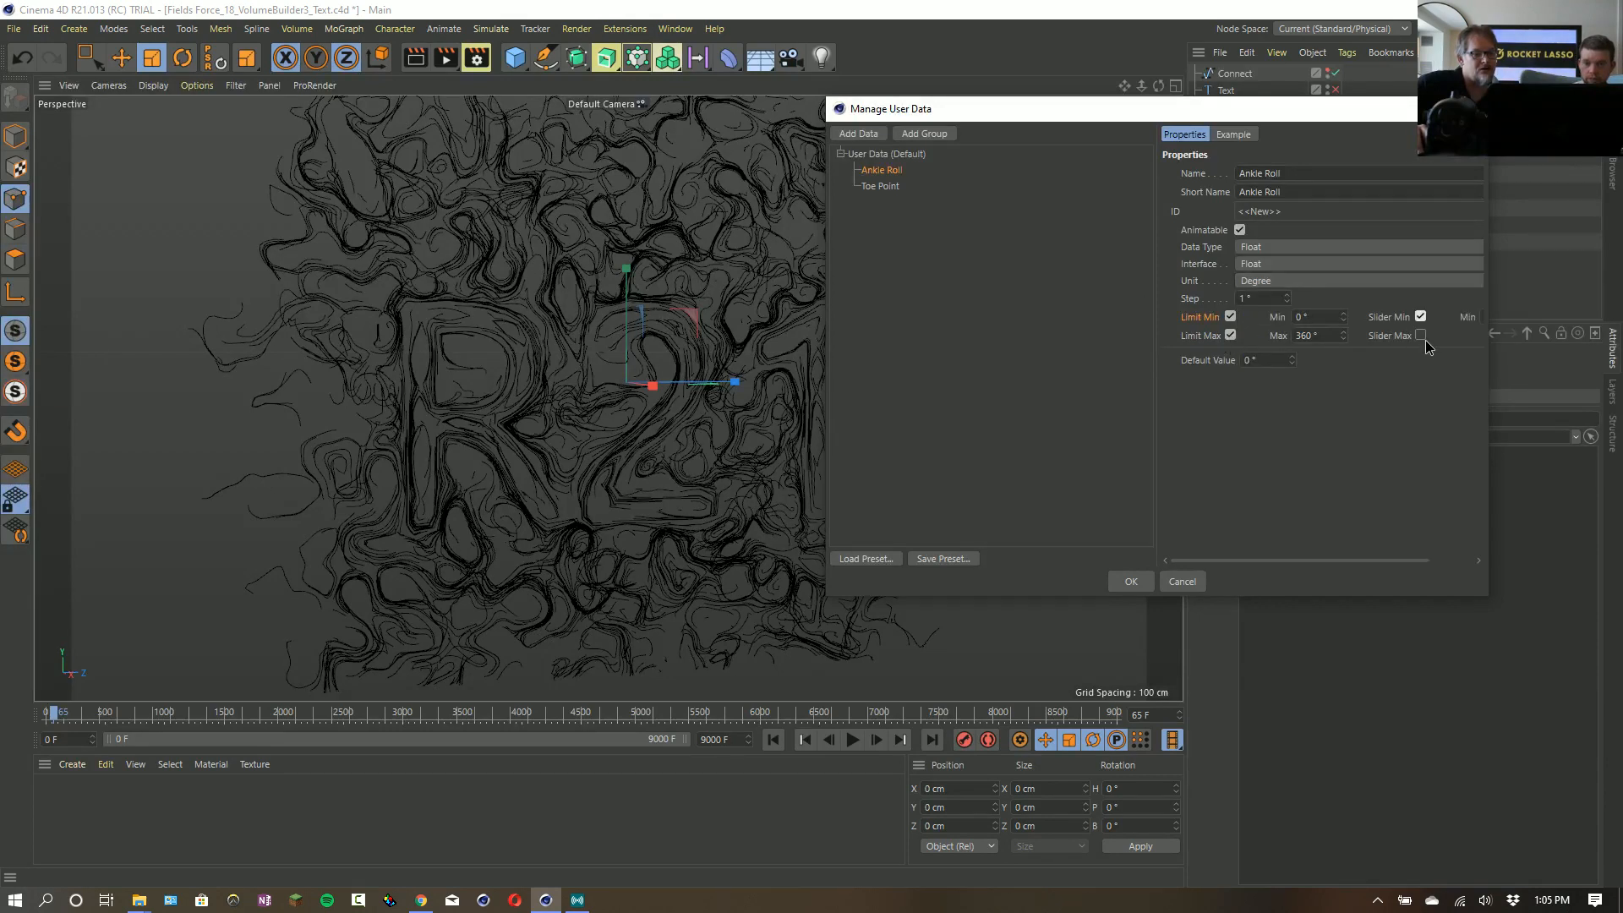
{"action": "left_click", "coordinate": [1420, 334]}
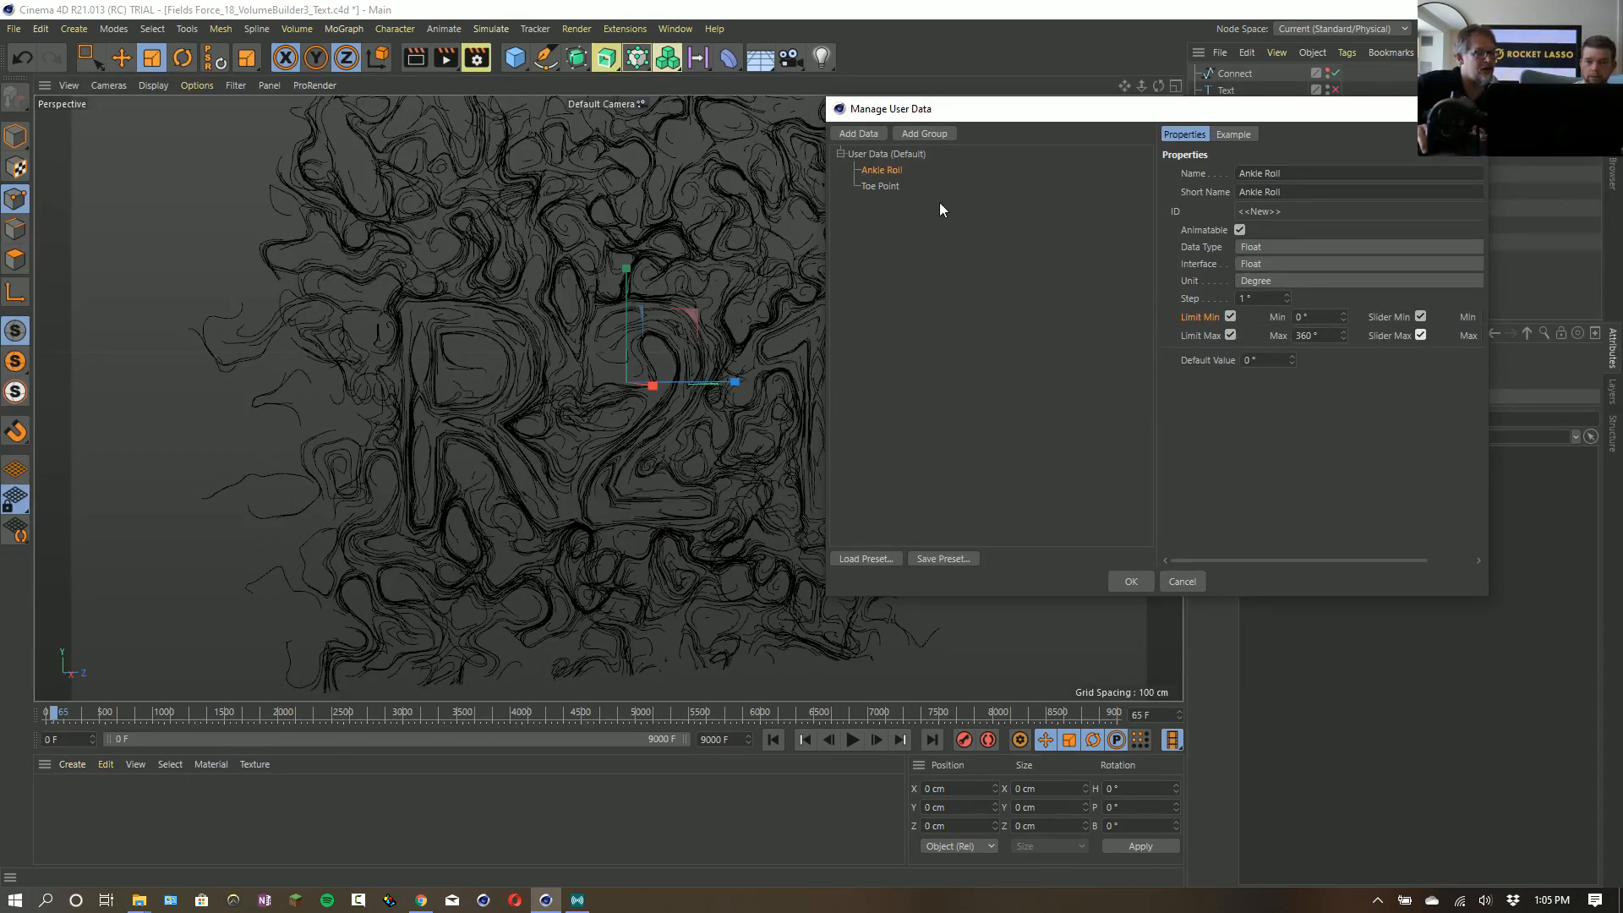
- Create a user data group named Foot Control containing the Ankle Roll and Toe Point entries
{"action": "left_click", "coordinate": [918, 135]}
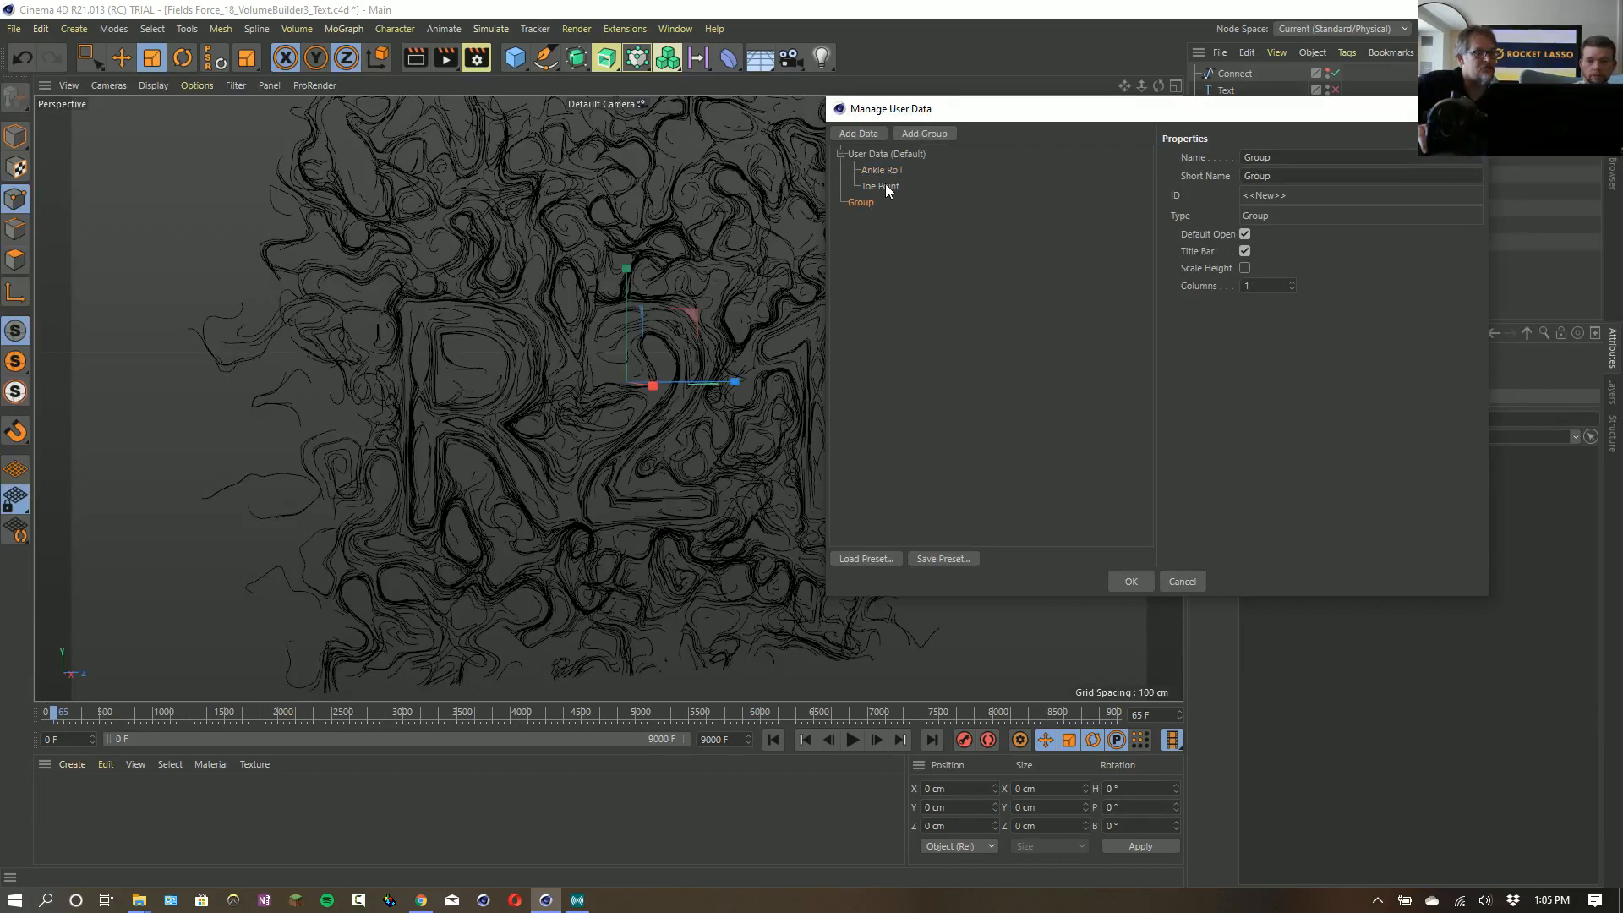
{"action": "mouse_move", "coordinate": [879, 171]}
{"action": "left_mouse_down"}
{"action": "mouse_move", "coordinate": [849, 201]}
{"action": "mouse_move", "coordinate": [871, 188]}
{"action": "left_mouse_up"}
{"action": "left_click", "coordinate": [863, 172]}
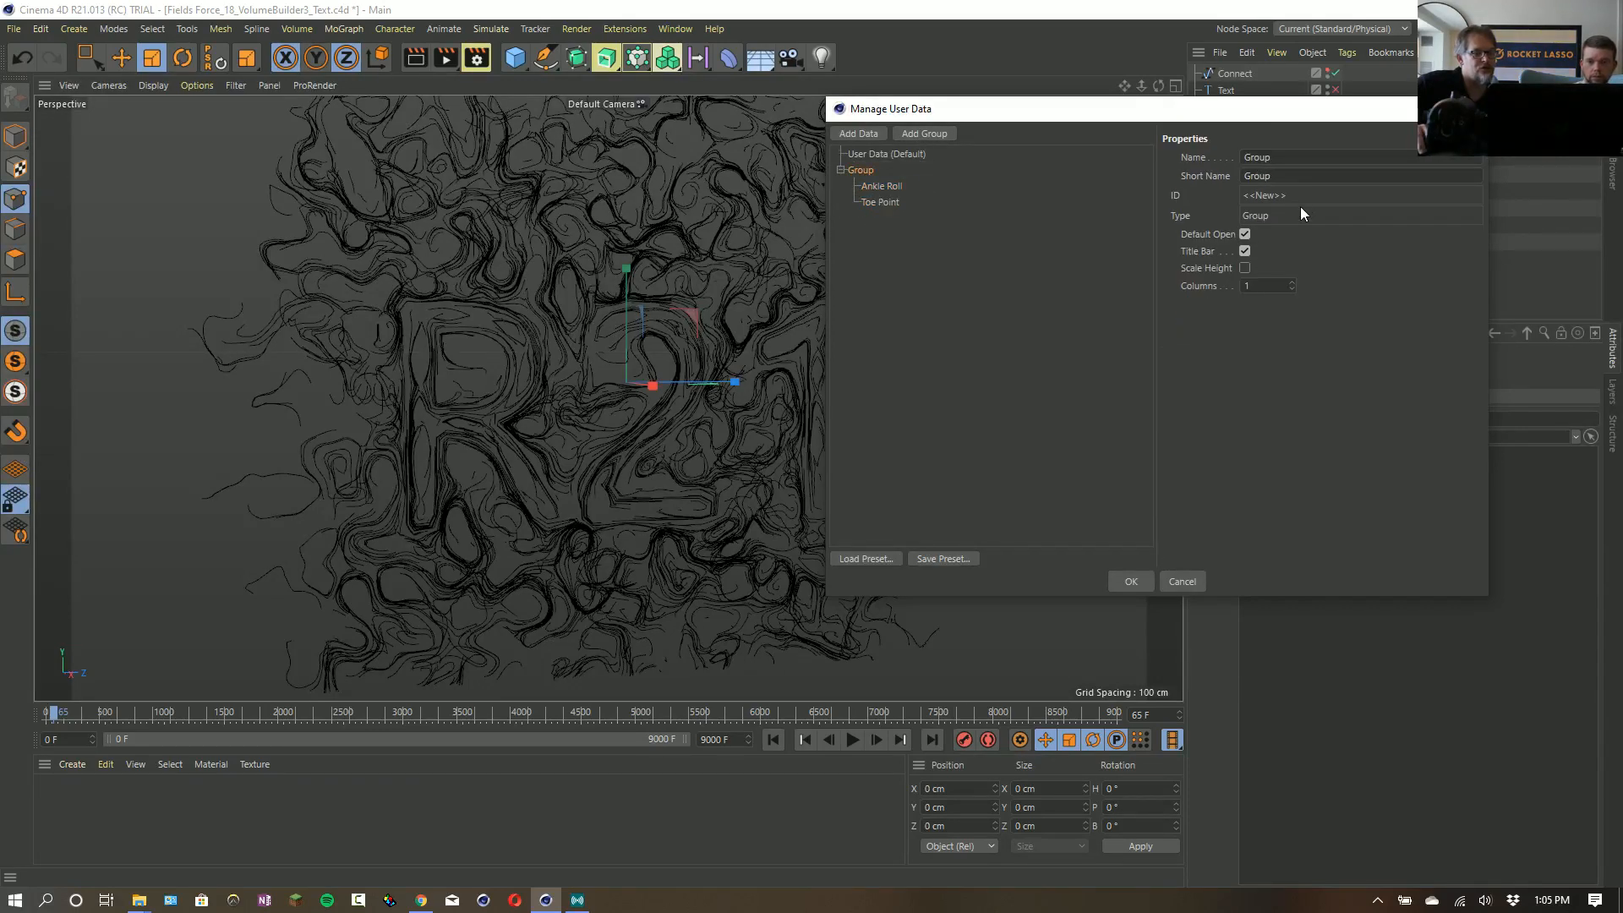
{"action": "key", "text": "ctrl+a"}
{"action": "type", "text": "Foot"}
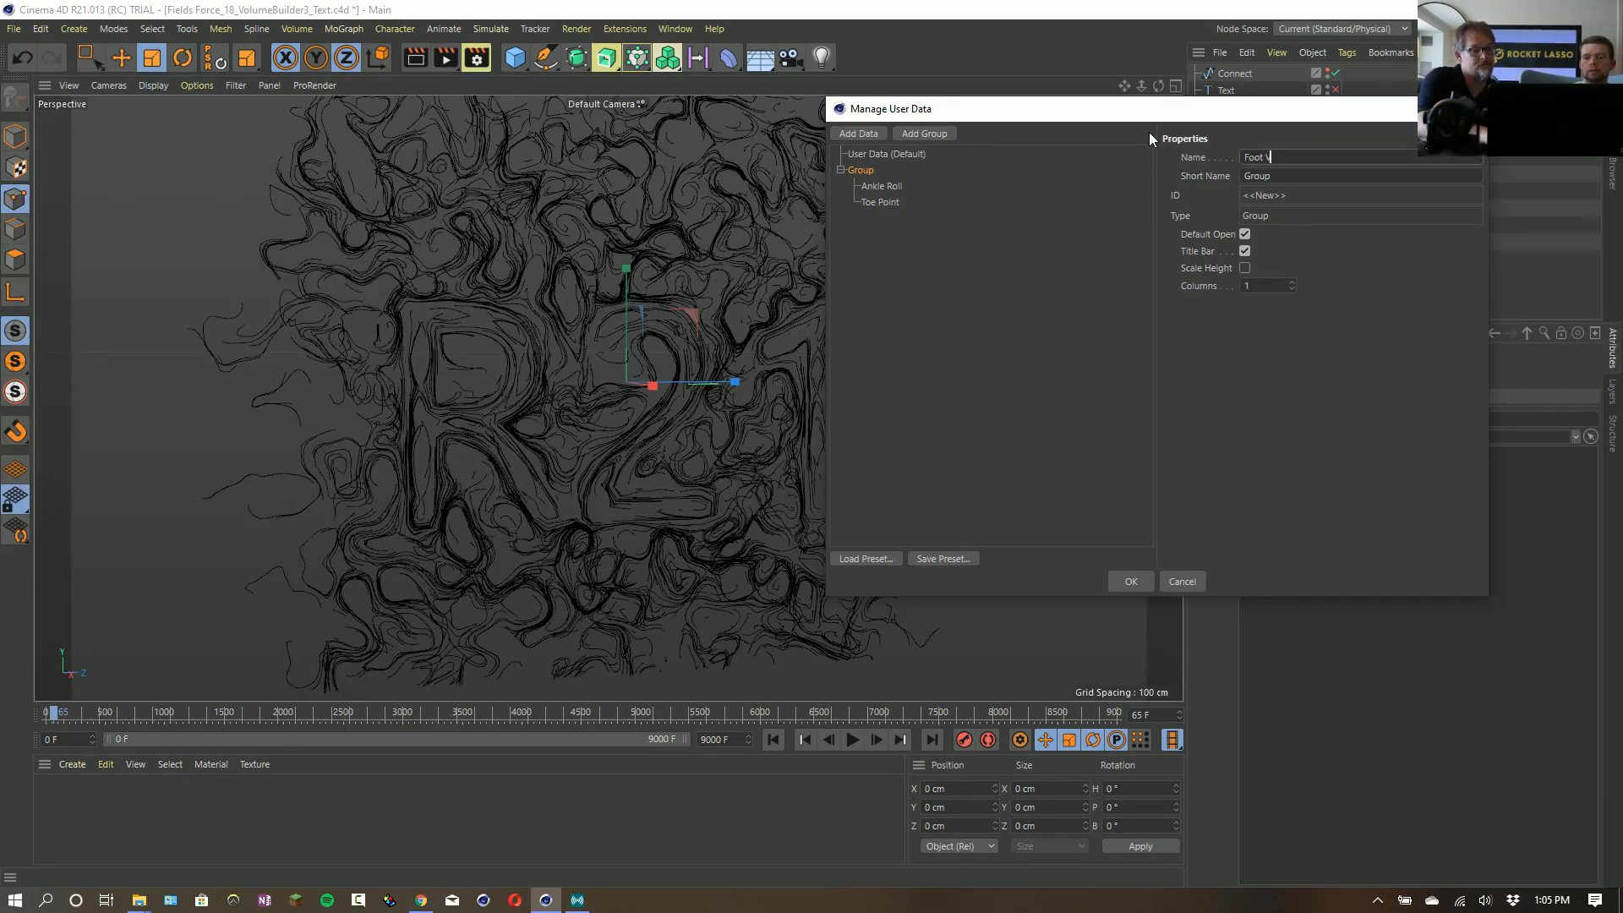
{"action": "type", "text": " Control"}
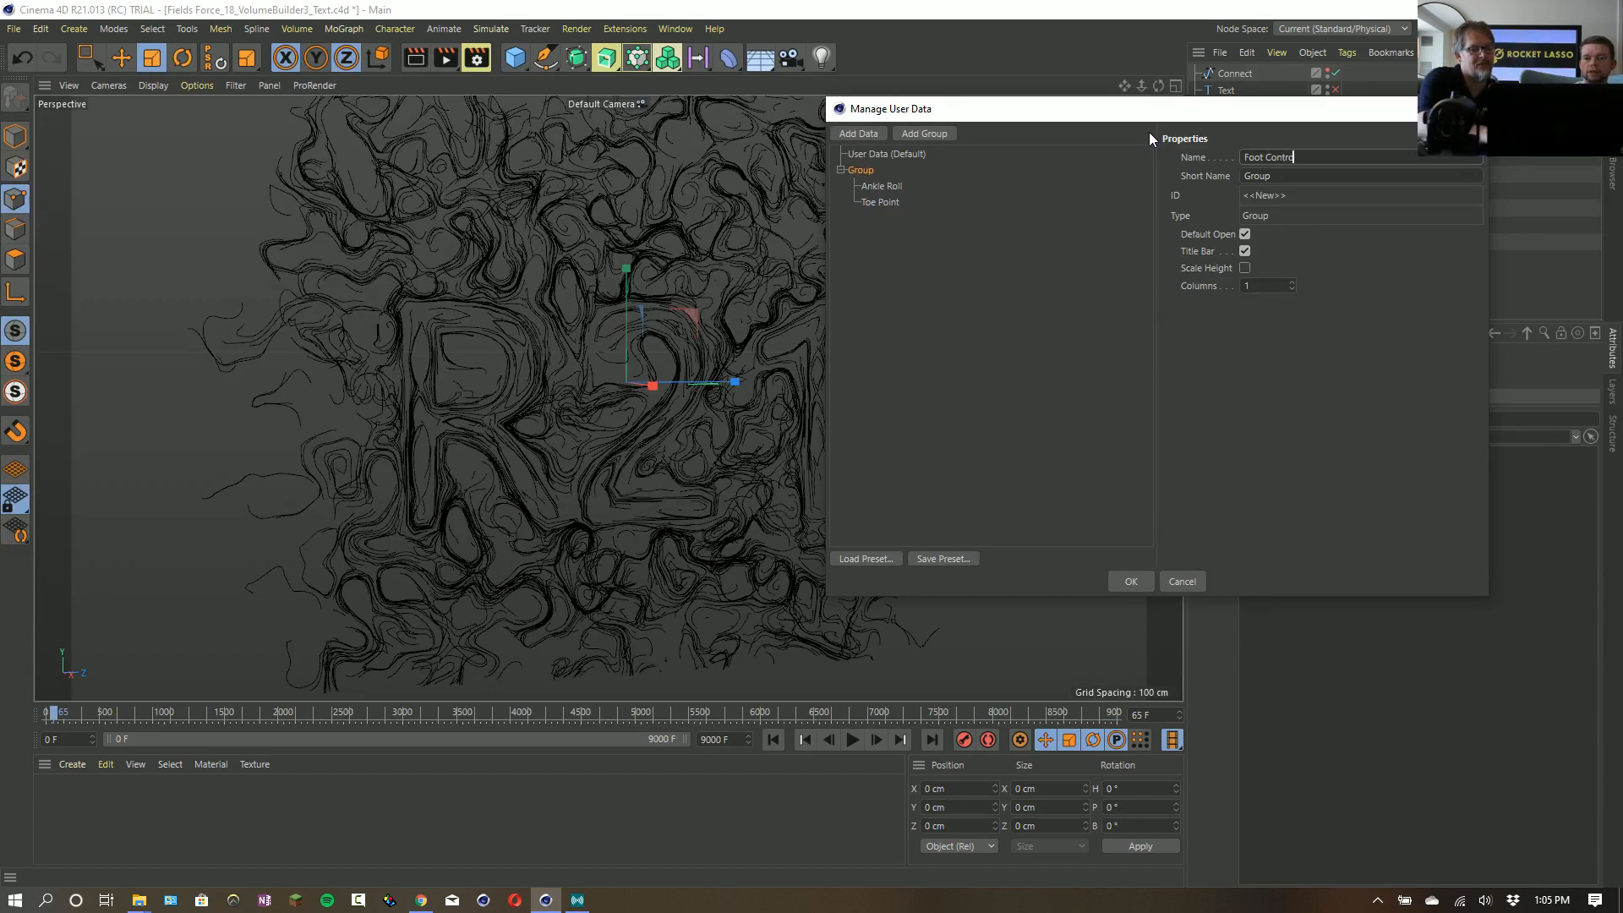
{"action": "key", "text": "Tab"}
{"action": "left_click", "coordinate": [1185, 418]}
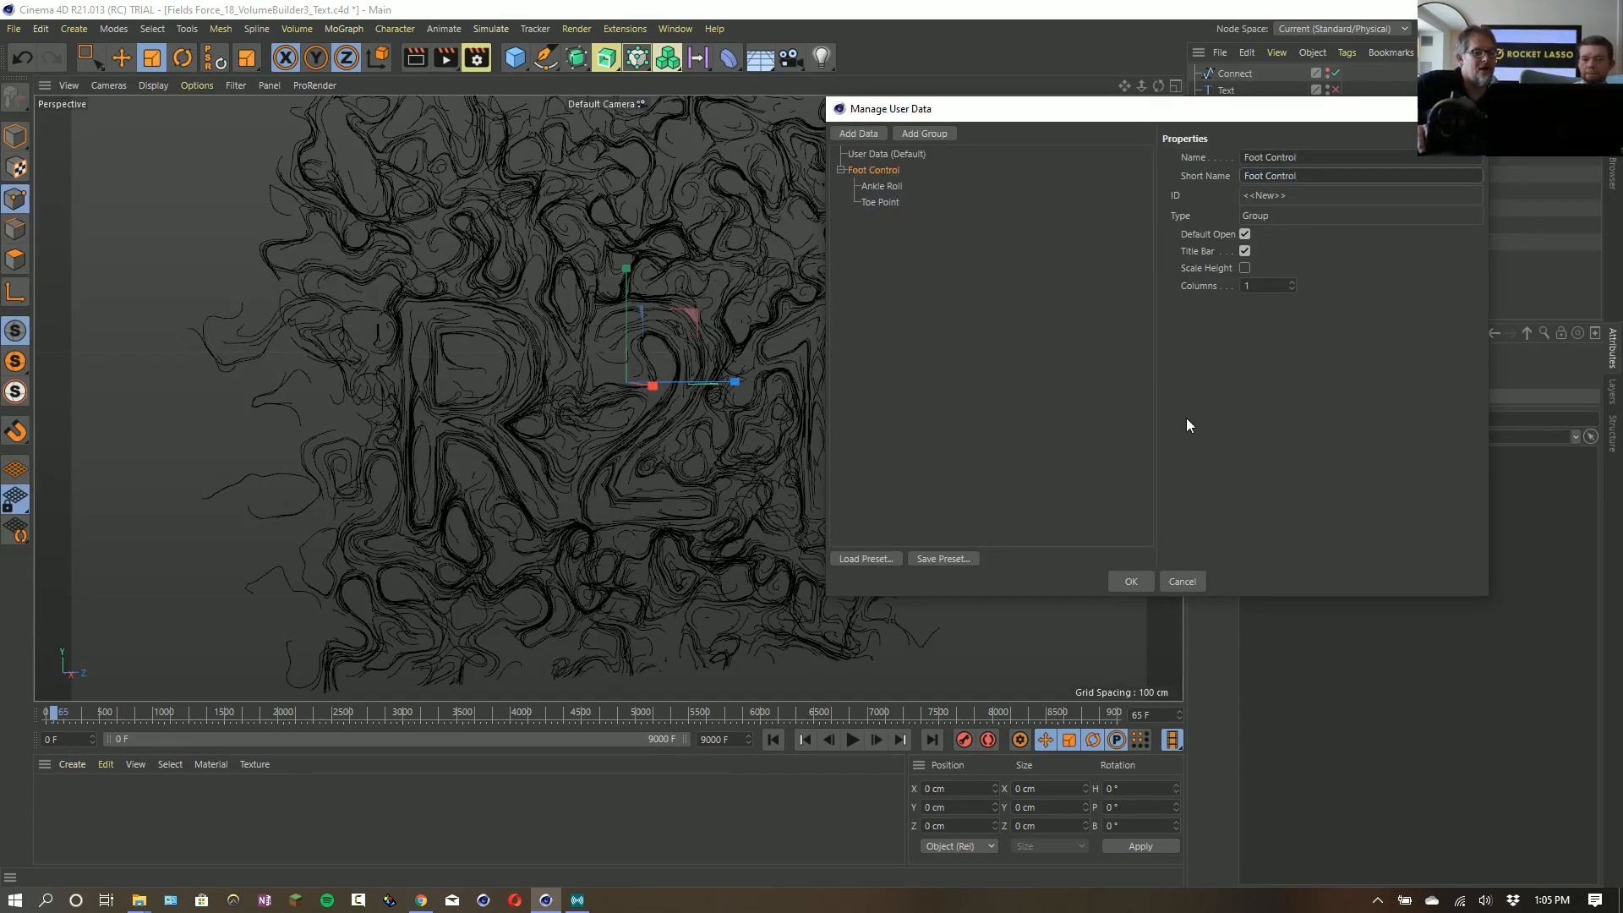
- Save the user data setup as a preset named Foot Rig
{"action": "left_click", "coordinate": [937, 562]}
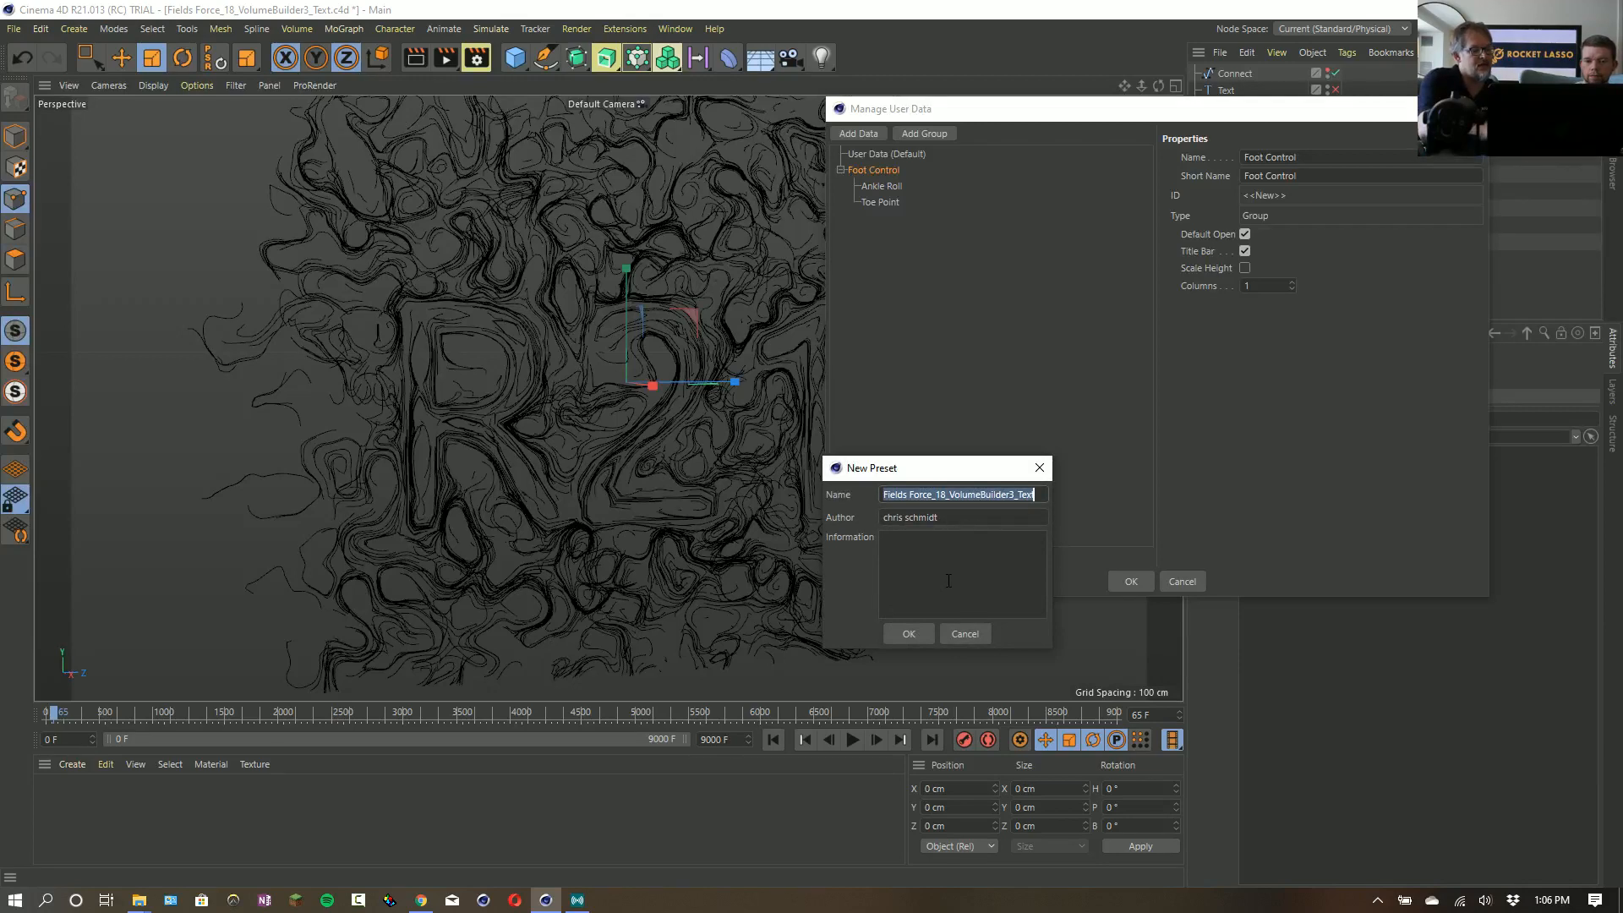
{"action": "type", "text": "f"}
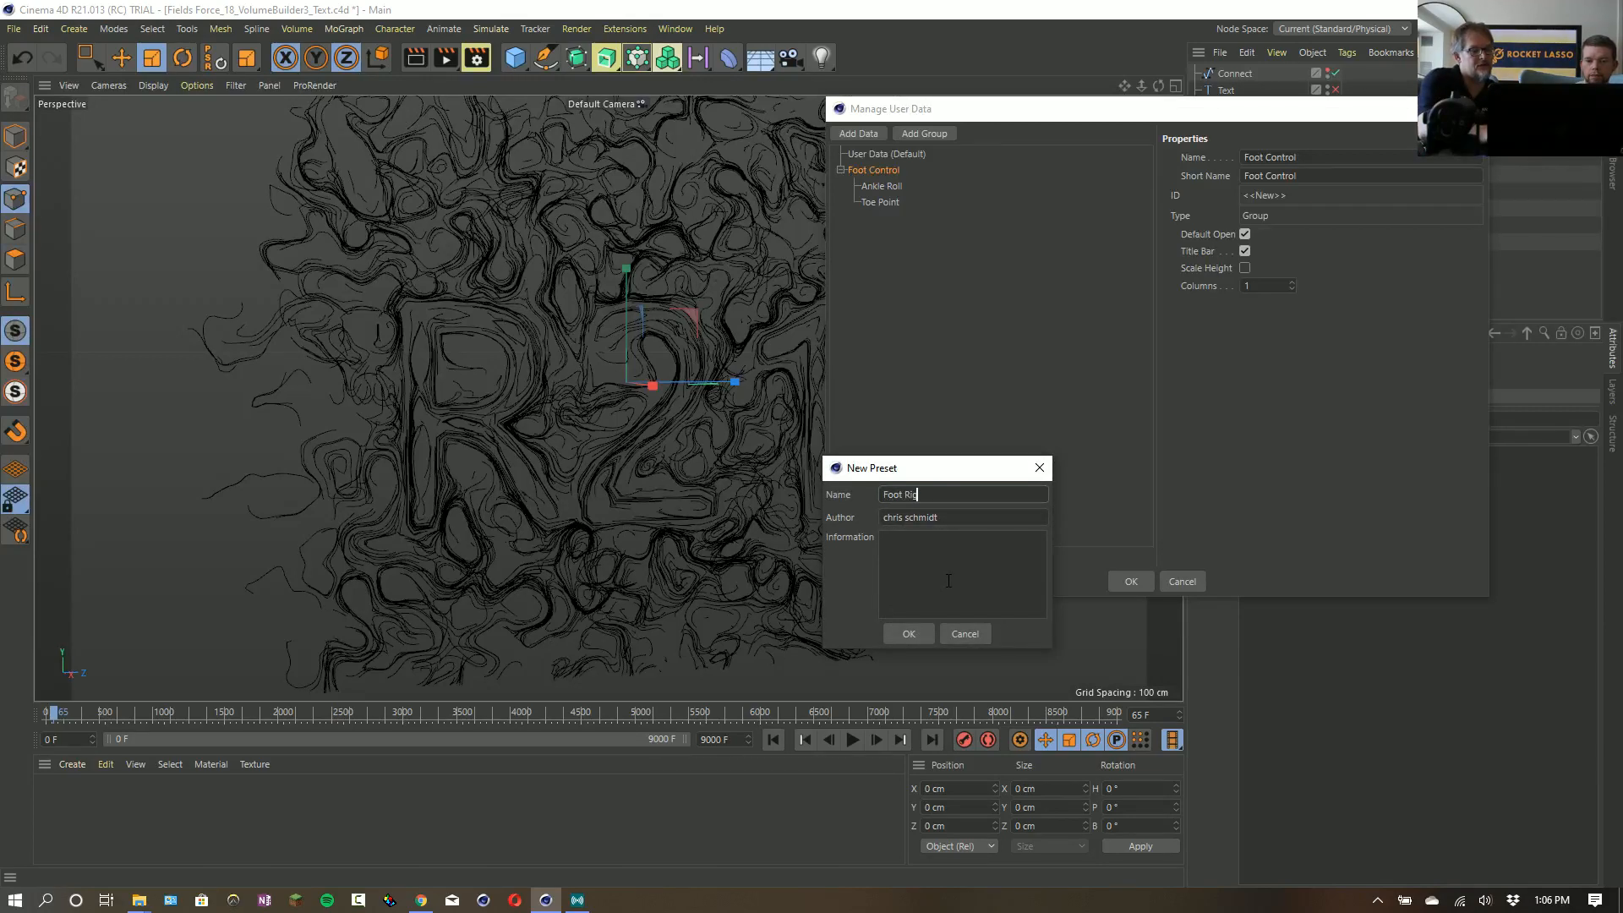
{"action": "left_click", "coordinate": [910, 635]}
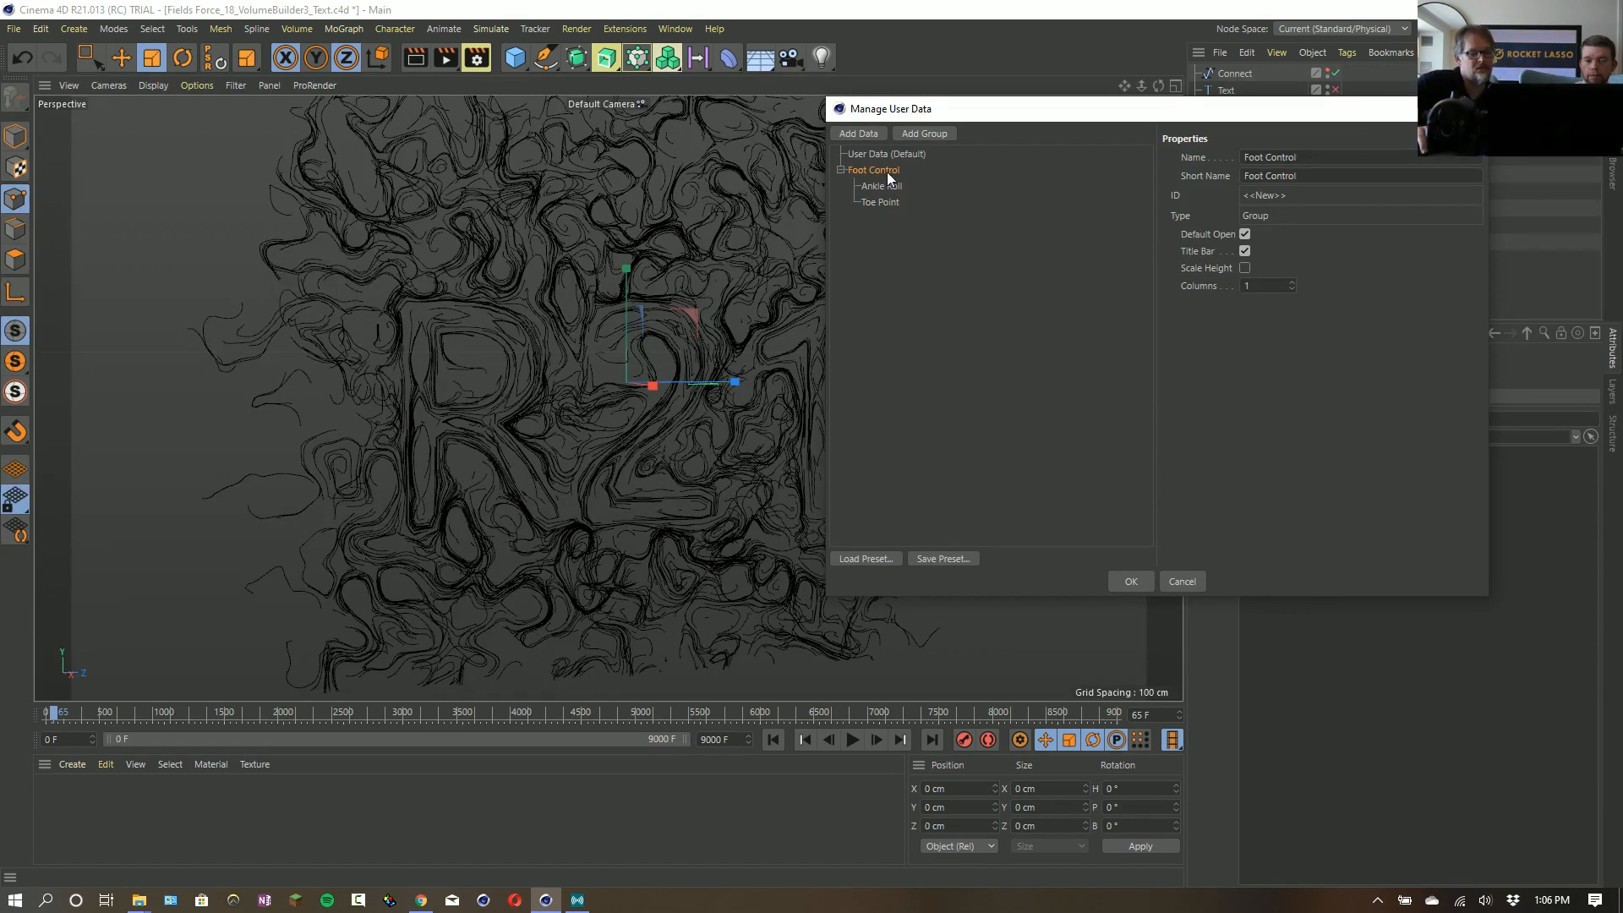
- Delete the Foot Control group with its entries and load the Foot Rig preset in its place
{"action": "key", "text": "Delete"}
{"action": "left_click", "coordinate": [862, 560]}
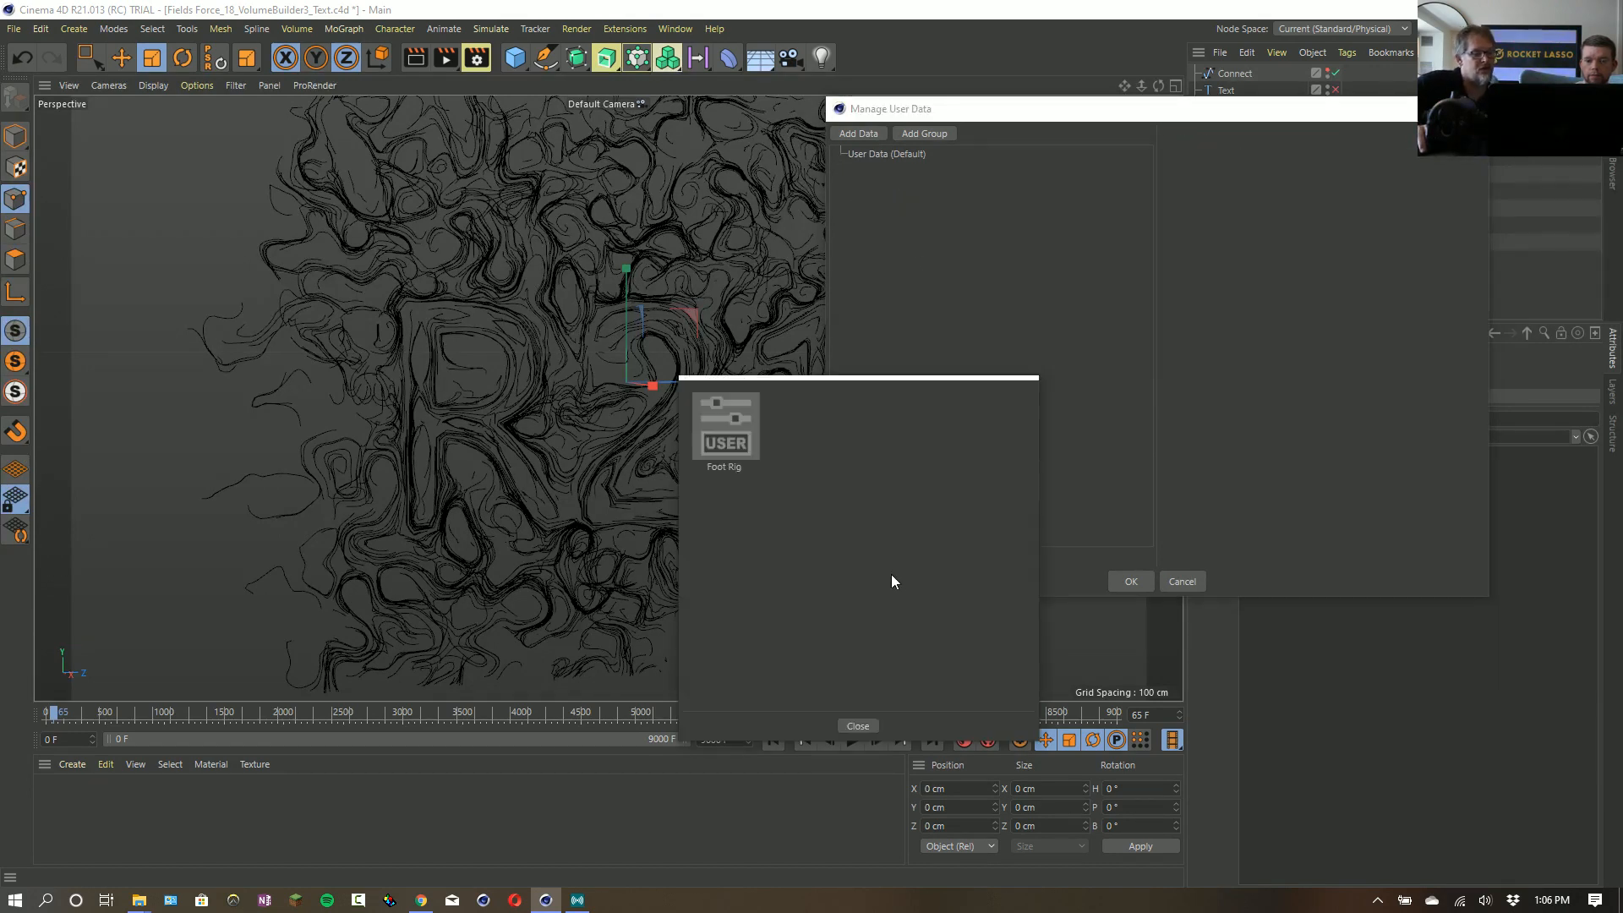
{"action": "double_click", "coordinate": [724, 420]}
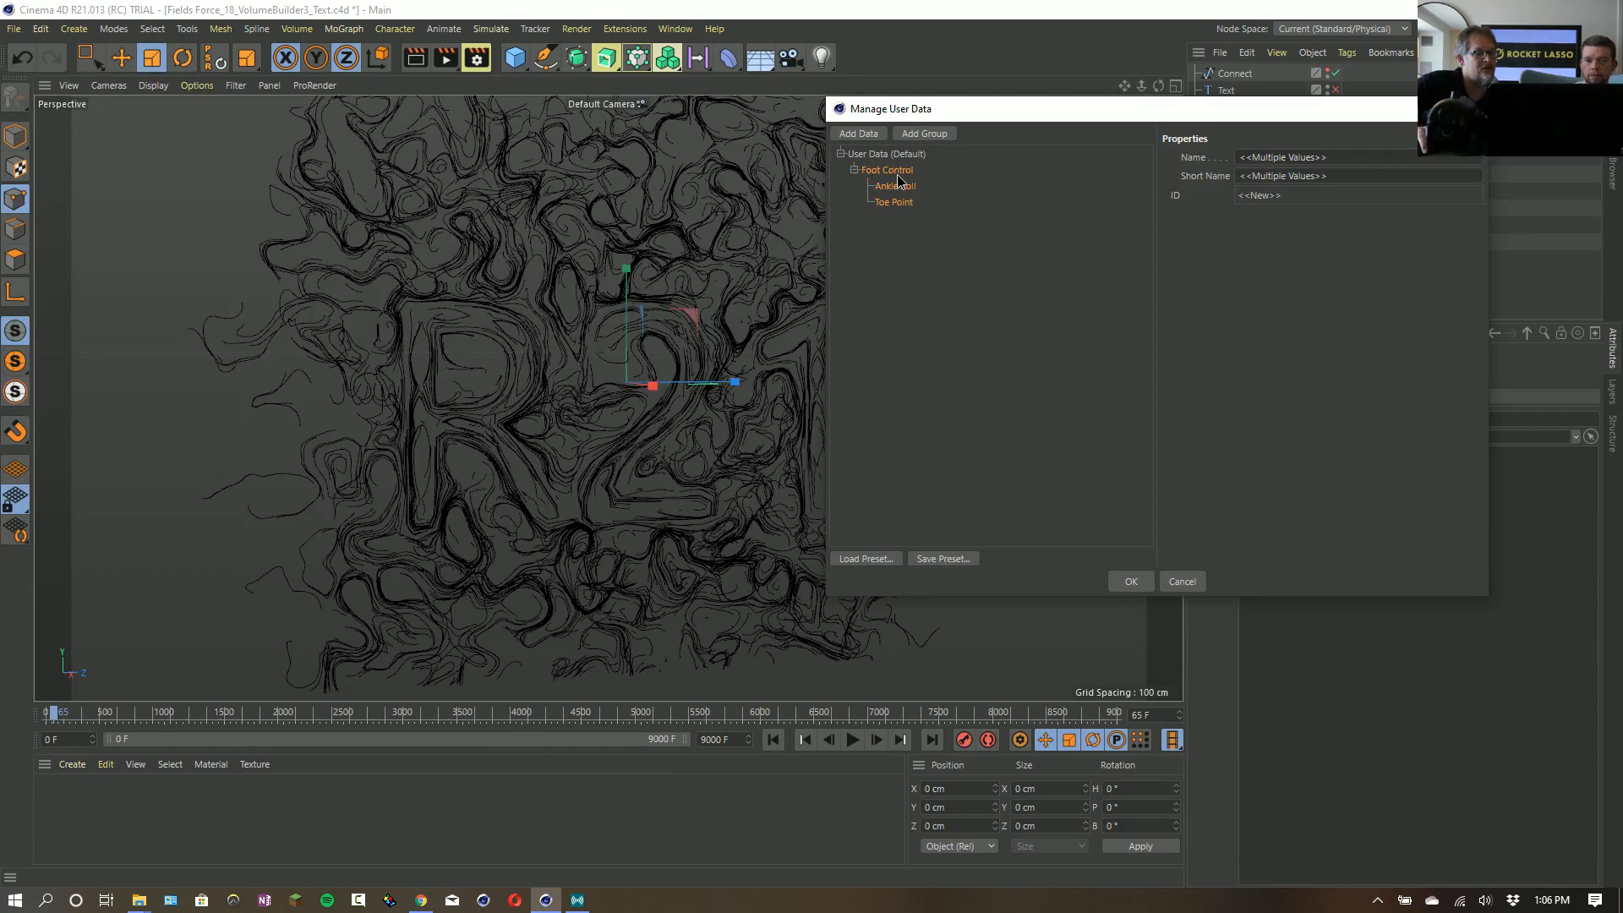
- Check the settings of the loaded Ankle Roll and Toe Point entries and close the user data manager
{"action": "left_click", "coordinate": [896, 185]}
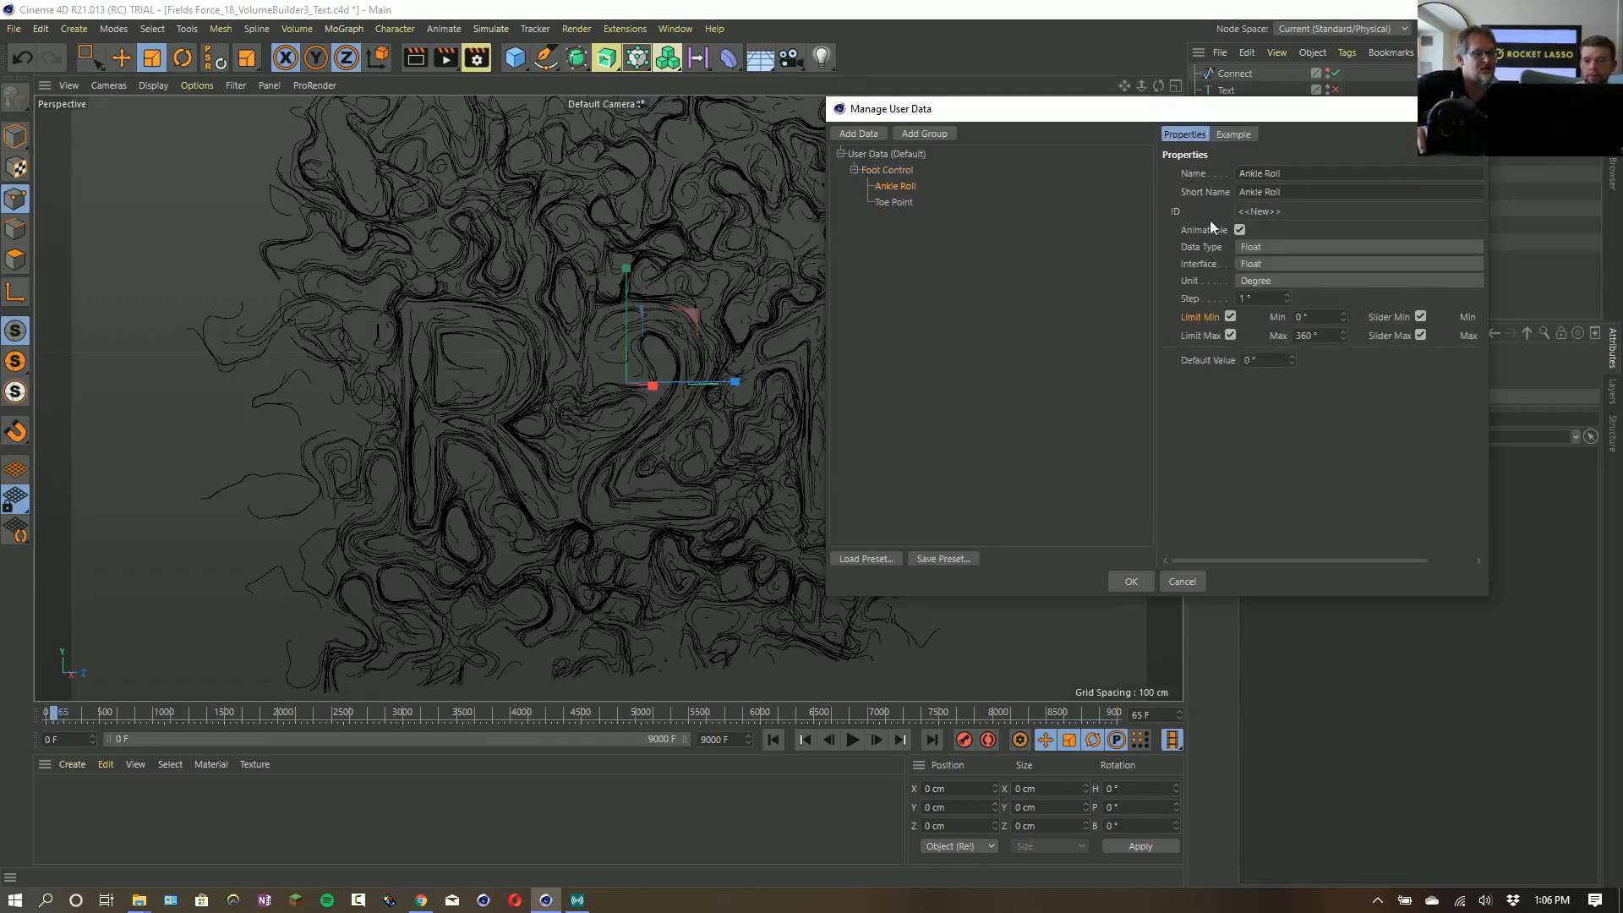
{"action": "left_click", "coordinate": [895, 202]}
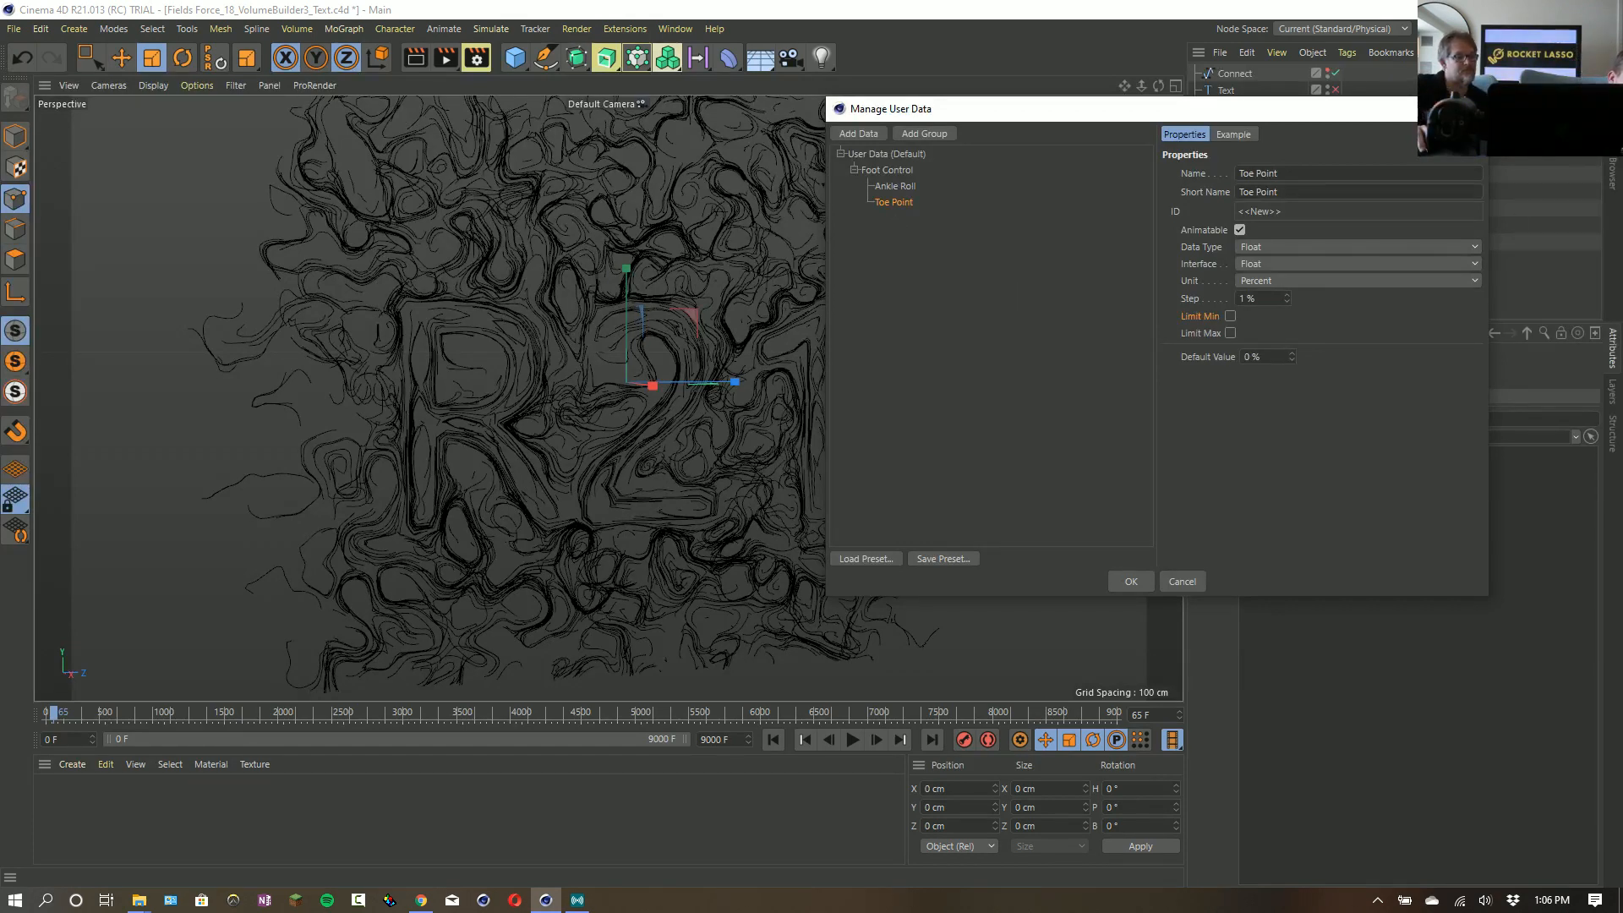
{"action": "left_click", "coordinate": [1469, 110]}
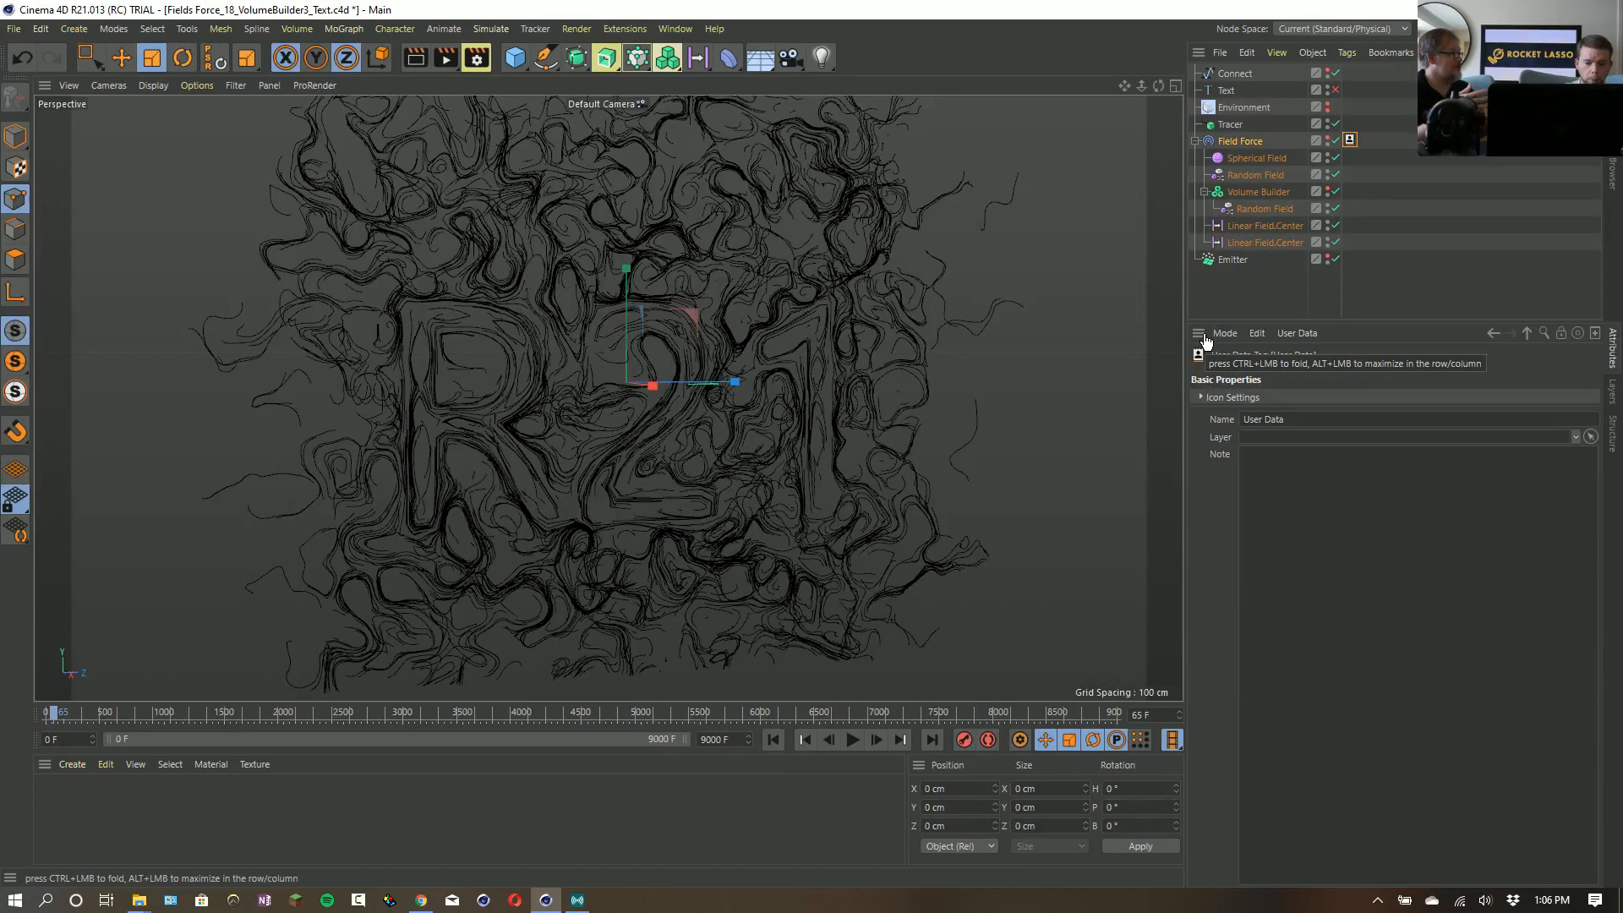
{"action": "key", "text": "alt+Tab"}
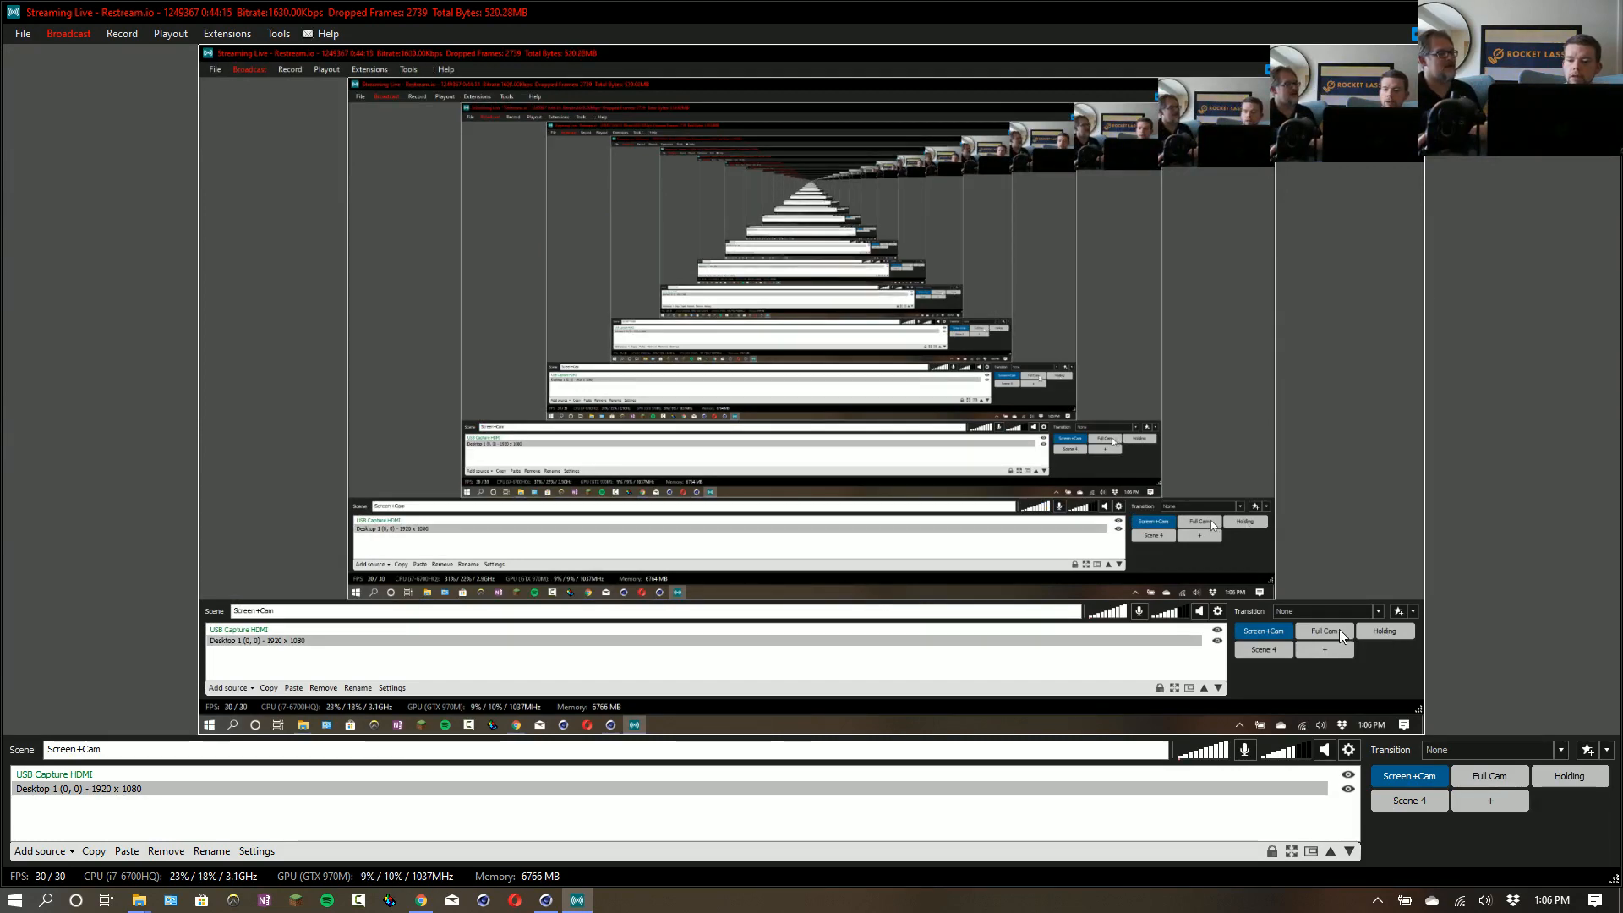
{"action": "left_click", "coordinate": [1489, 775]}
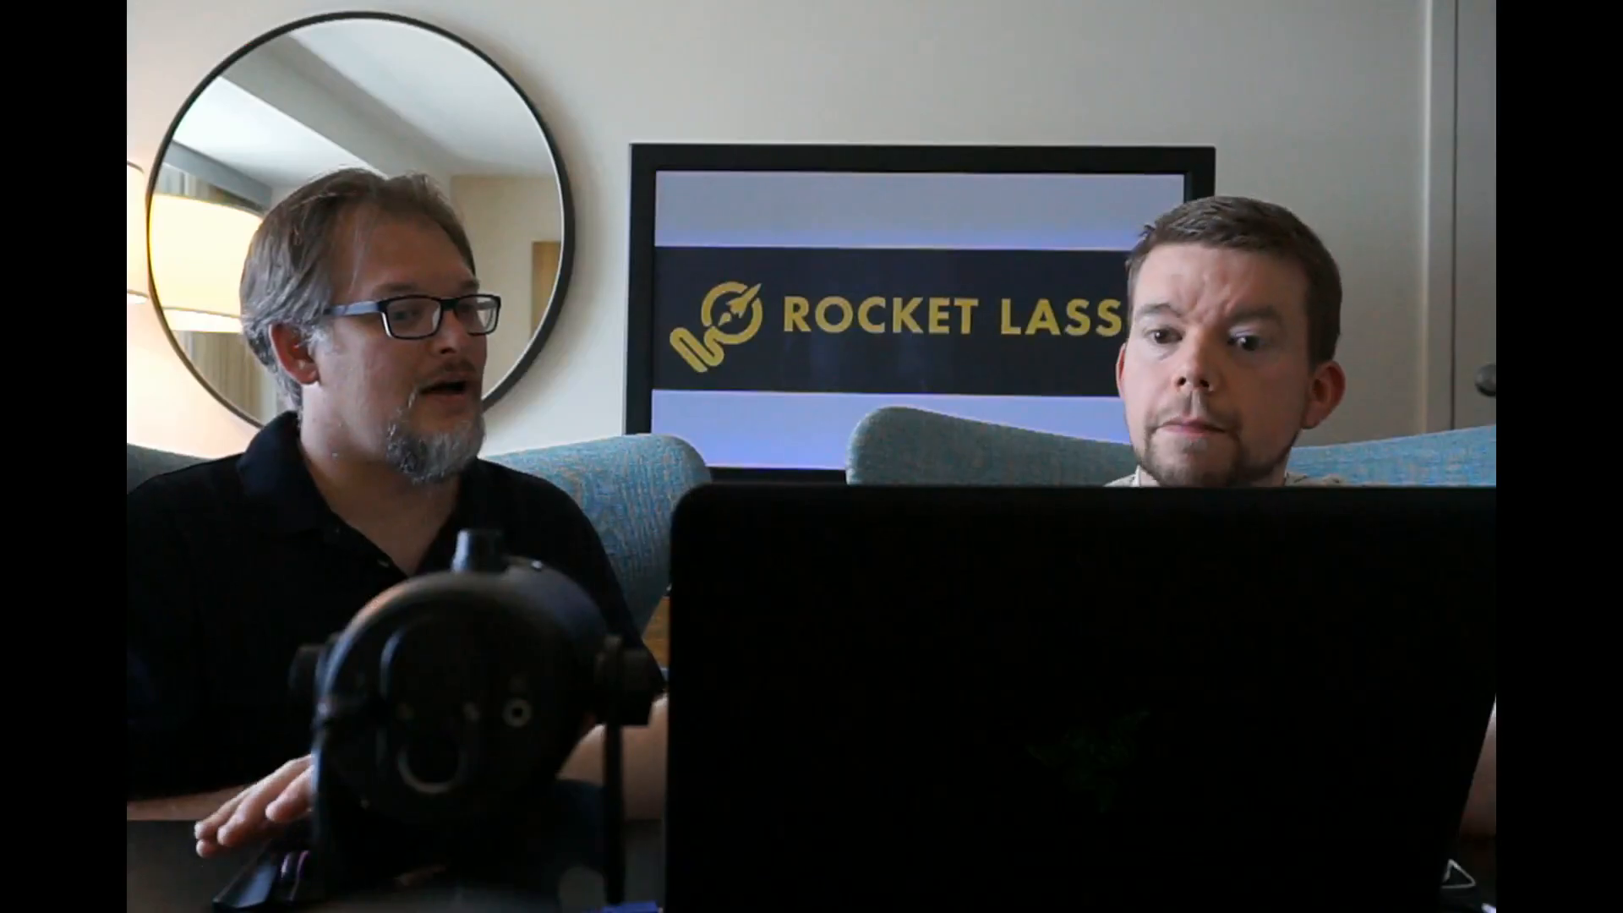
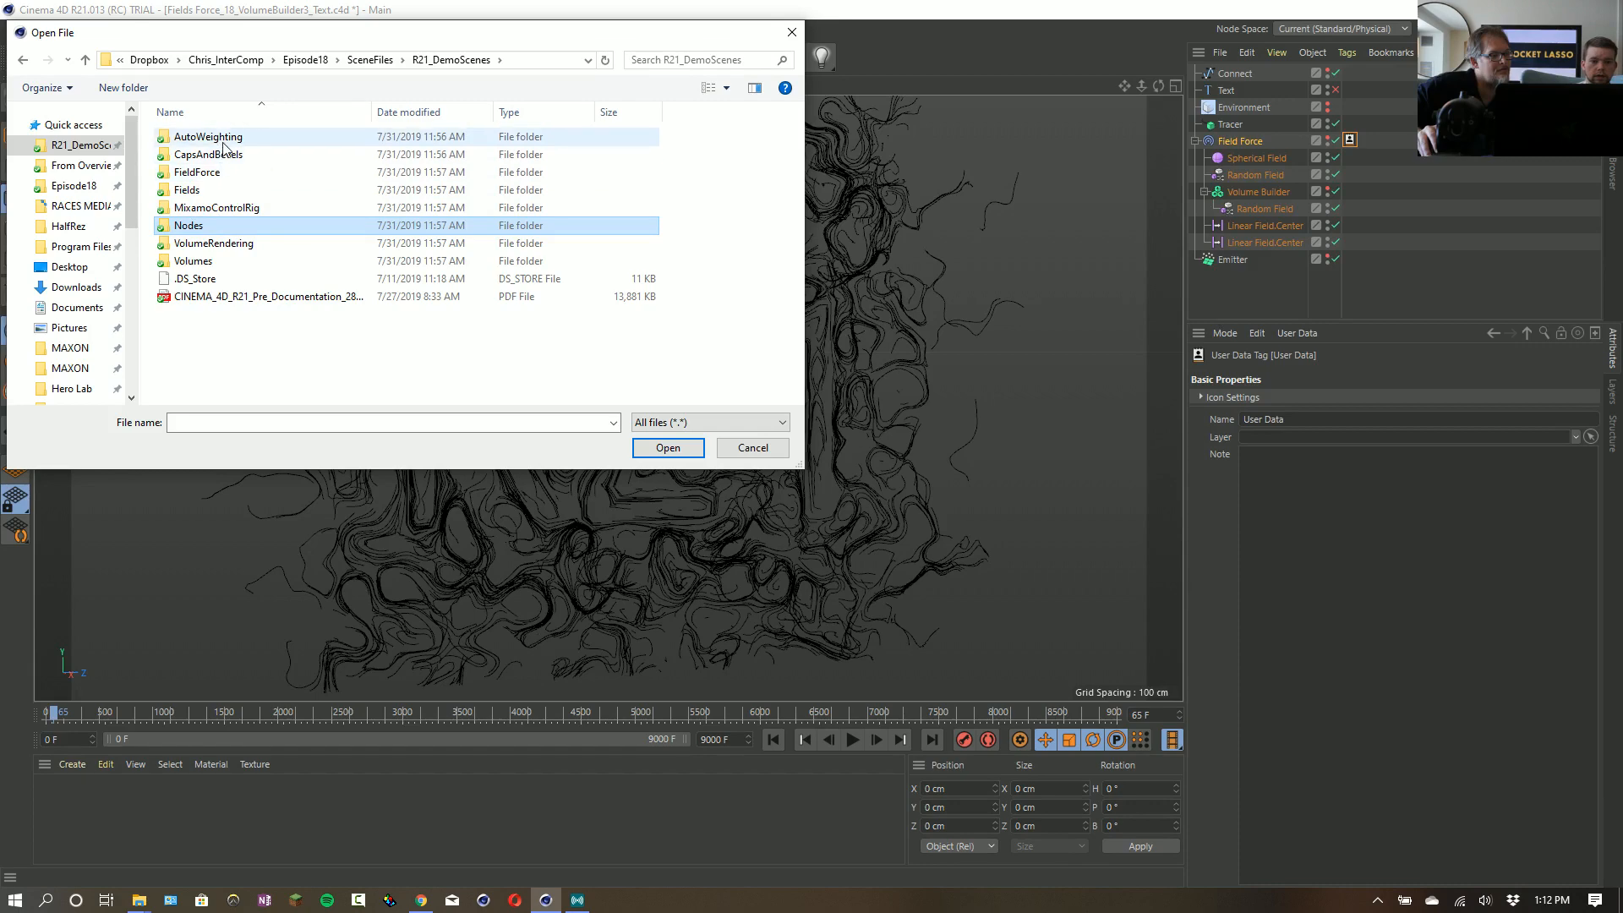
- Cancel opening a file, start a new scene, and place a Figure primitive inside a Cloner
{"action": "left_click", "coordinate": [753, 447]}
{"action": "key", "text": "ctrl+n"}
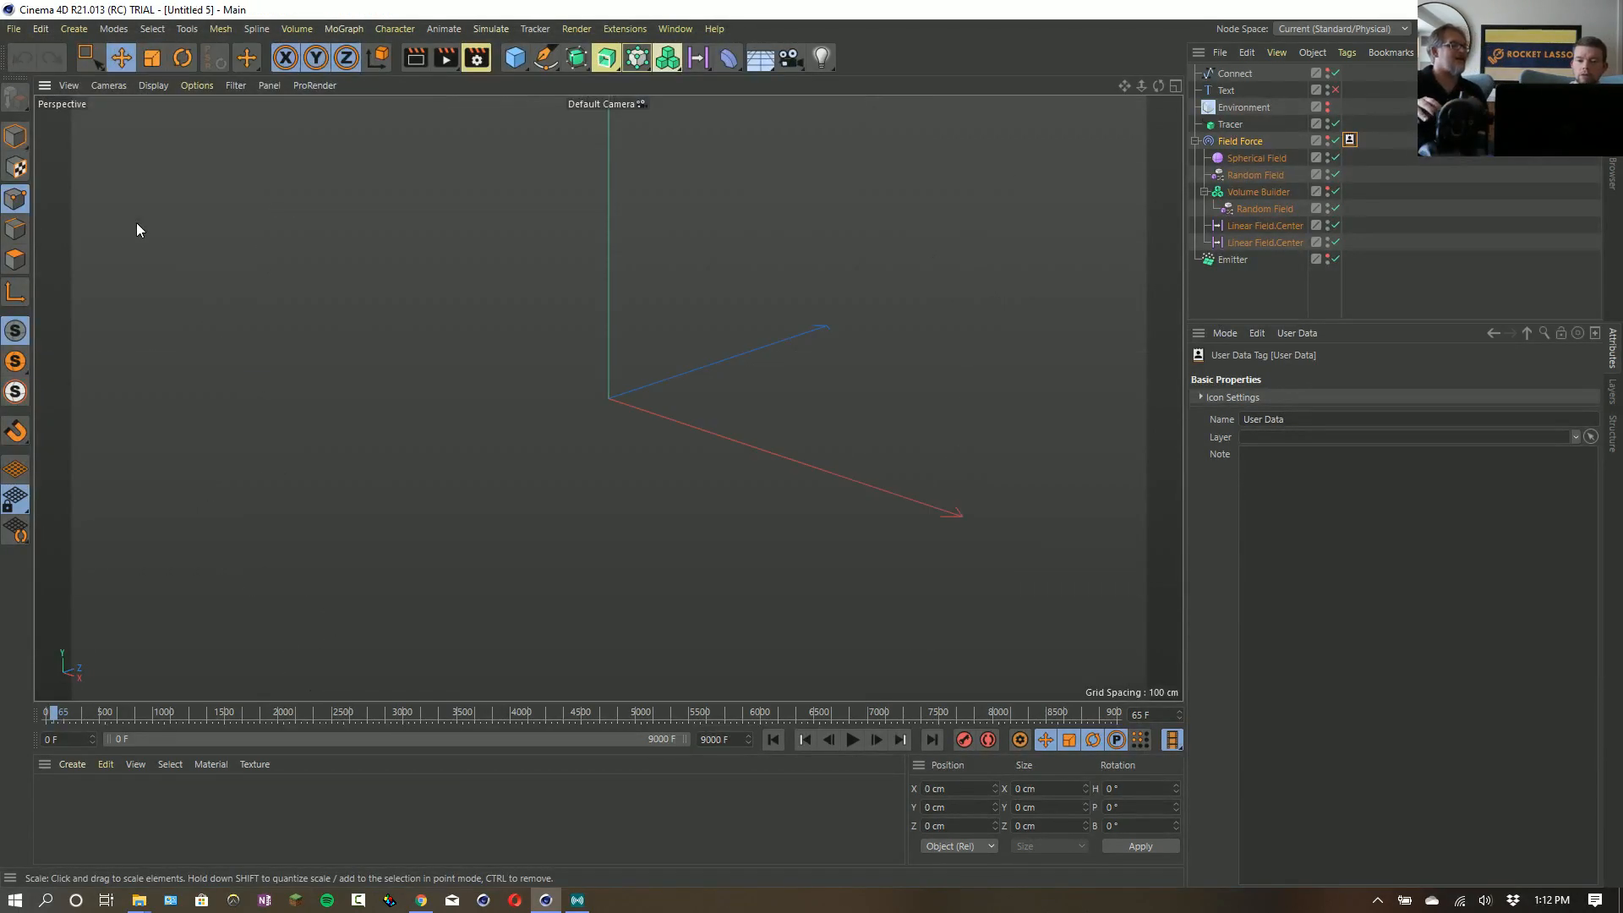
{"action": "key", "text": "ctrl+d"}
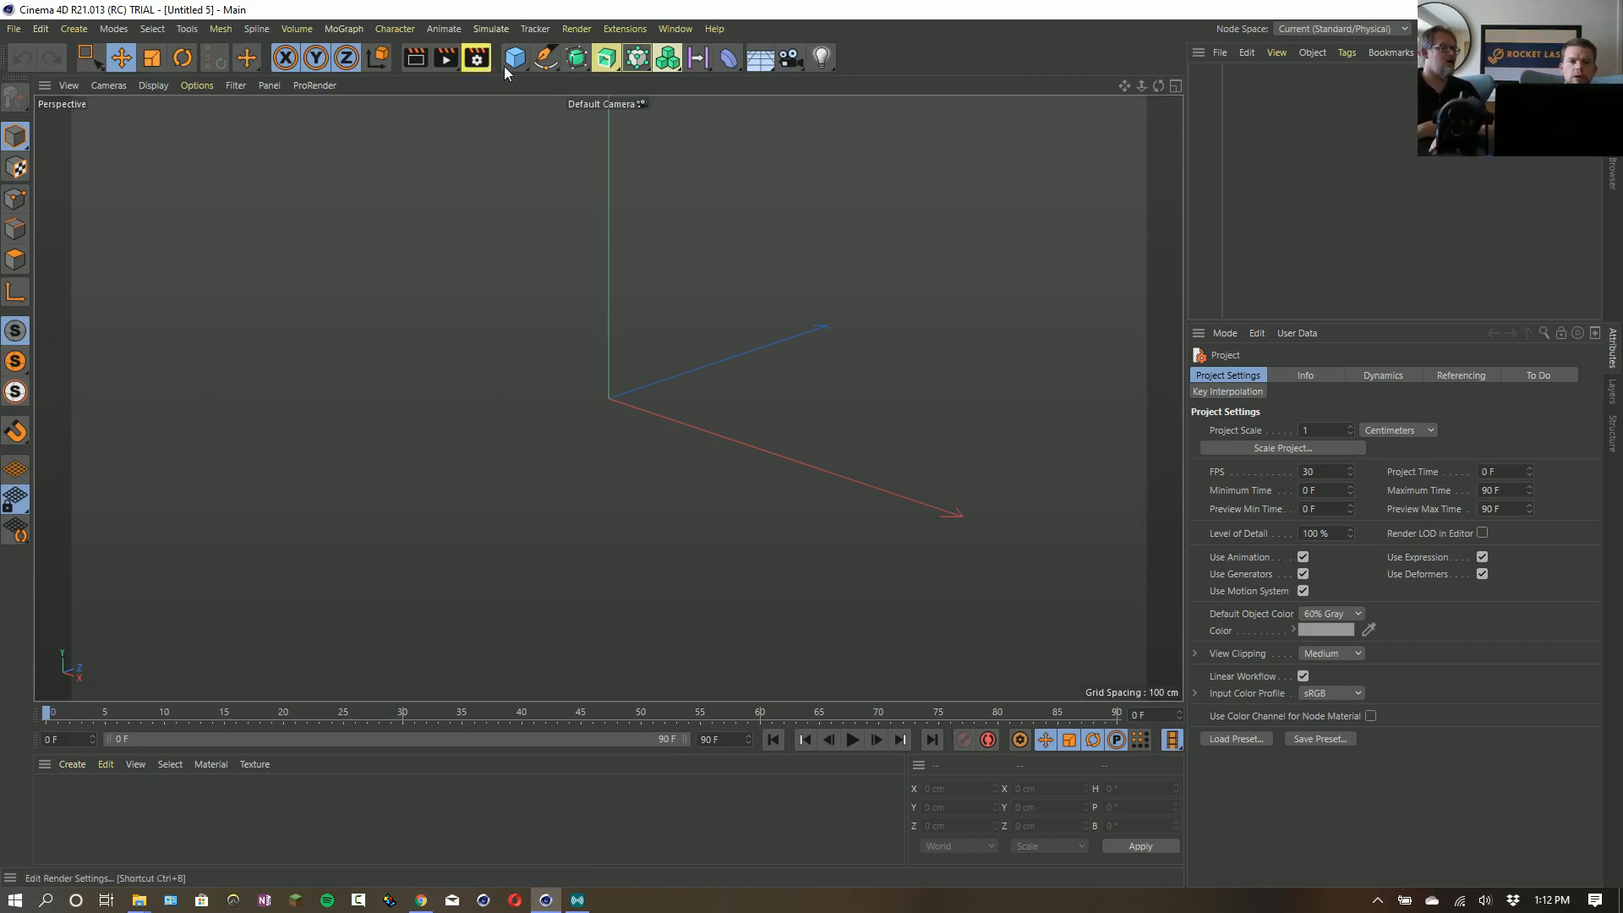
{"action": "left_click", "coordinate": [578, 59]}
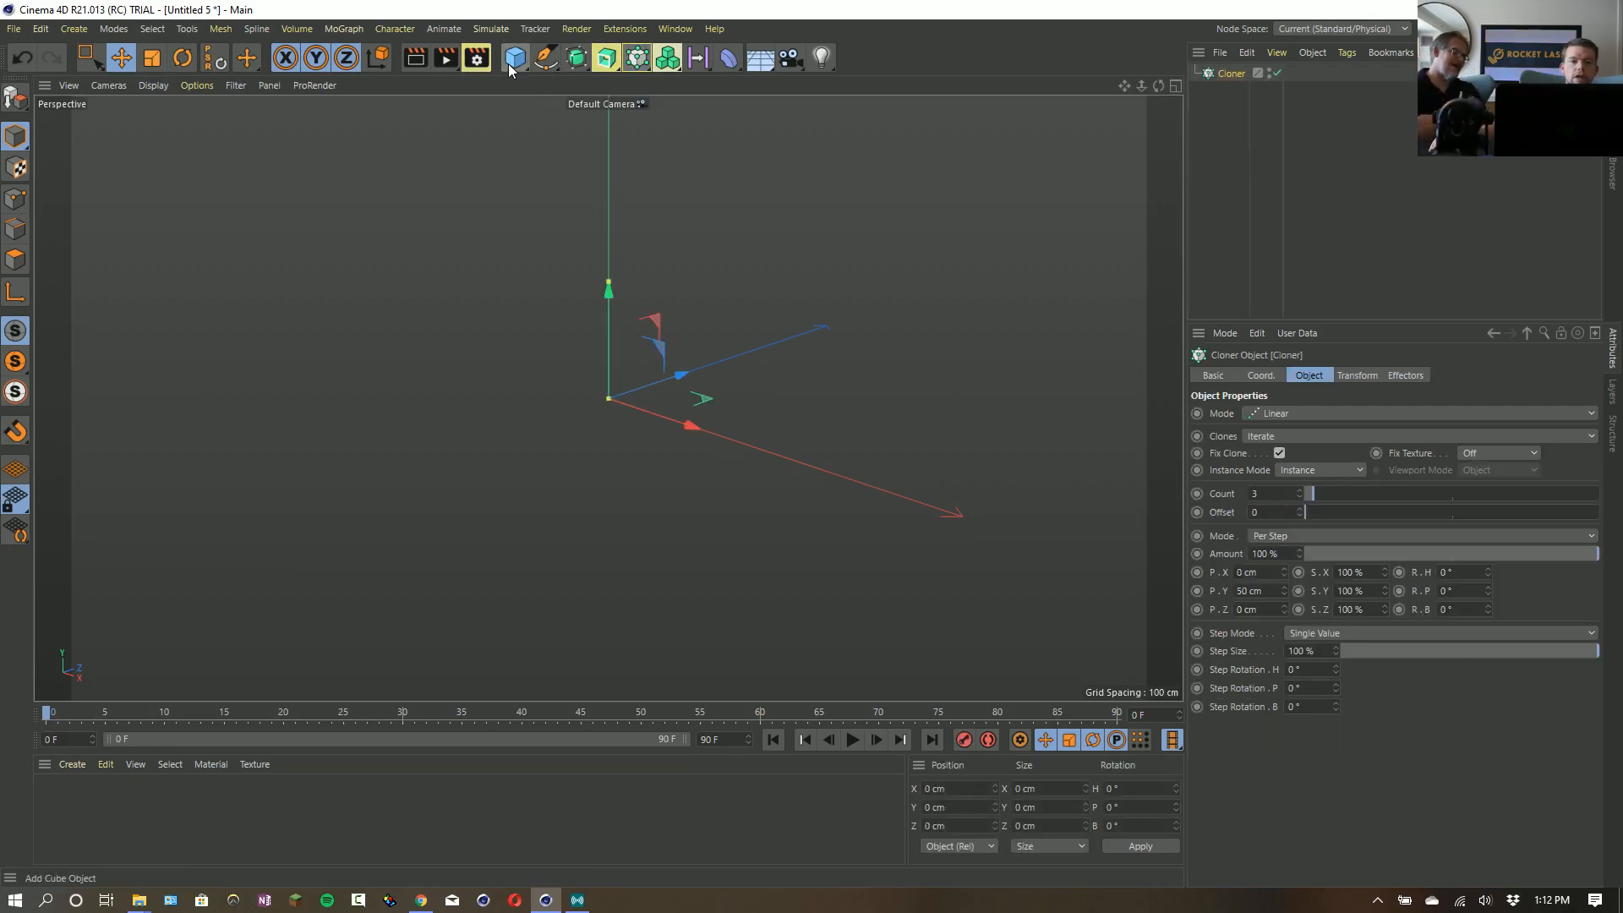
{"action": "left_click", "coordinate": [513, 58]}
{"action": "left_click", "coordinate": [774, 191]}
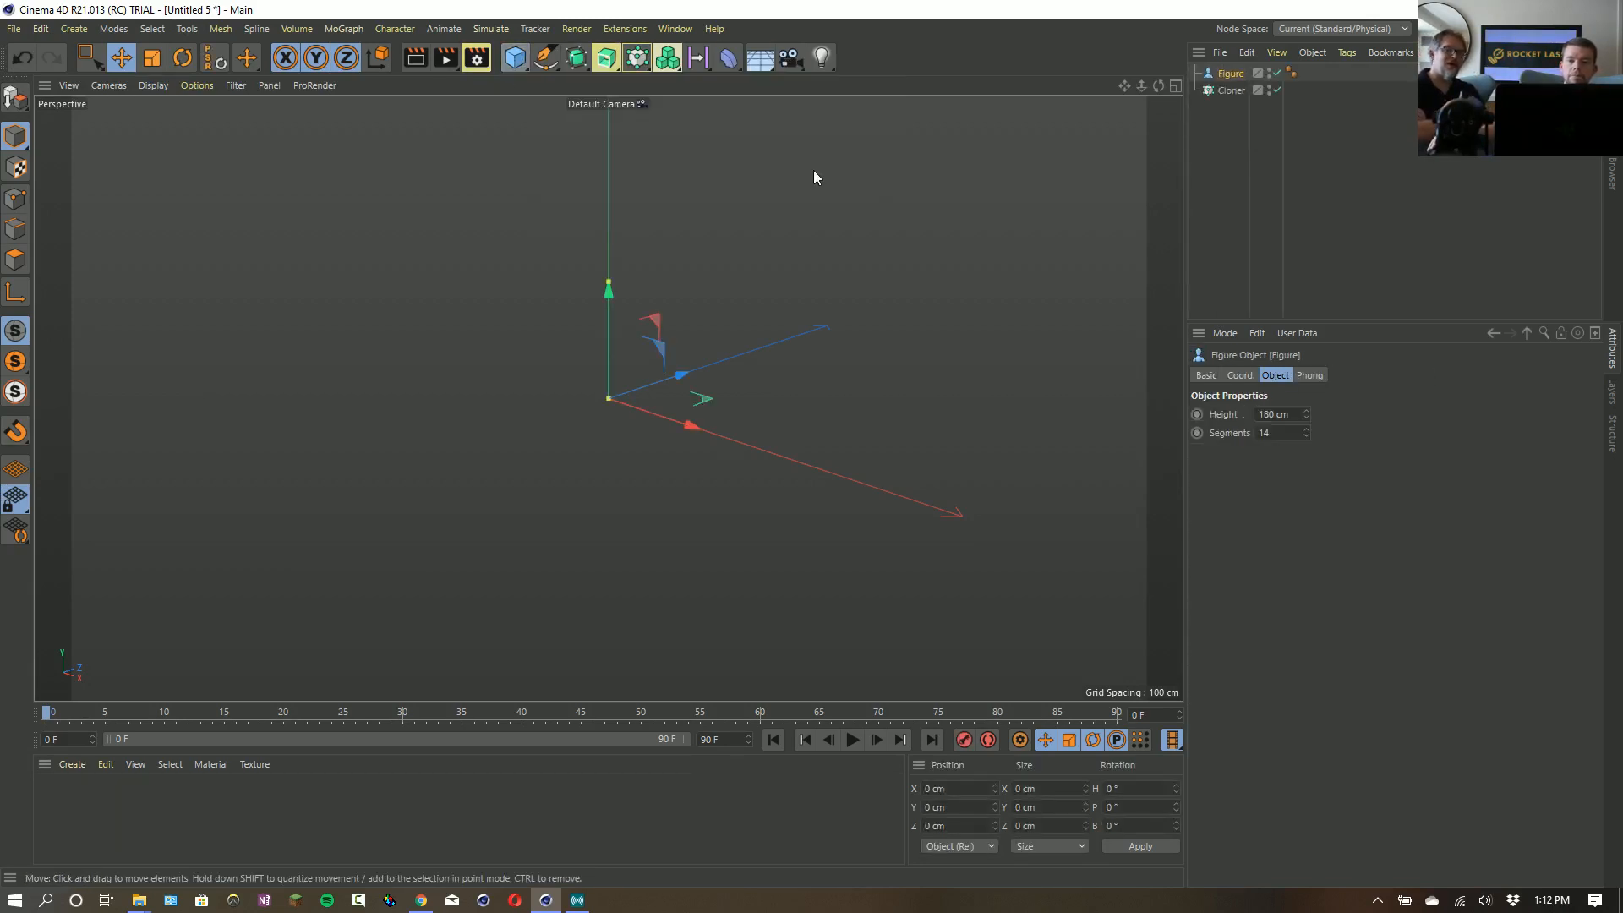
{"action": "left_click_drag", "start_coordinate": [1227, 75], "coordinate": [1236, 93]}
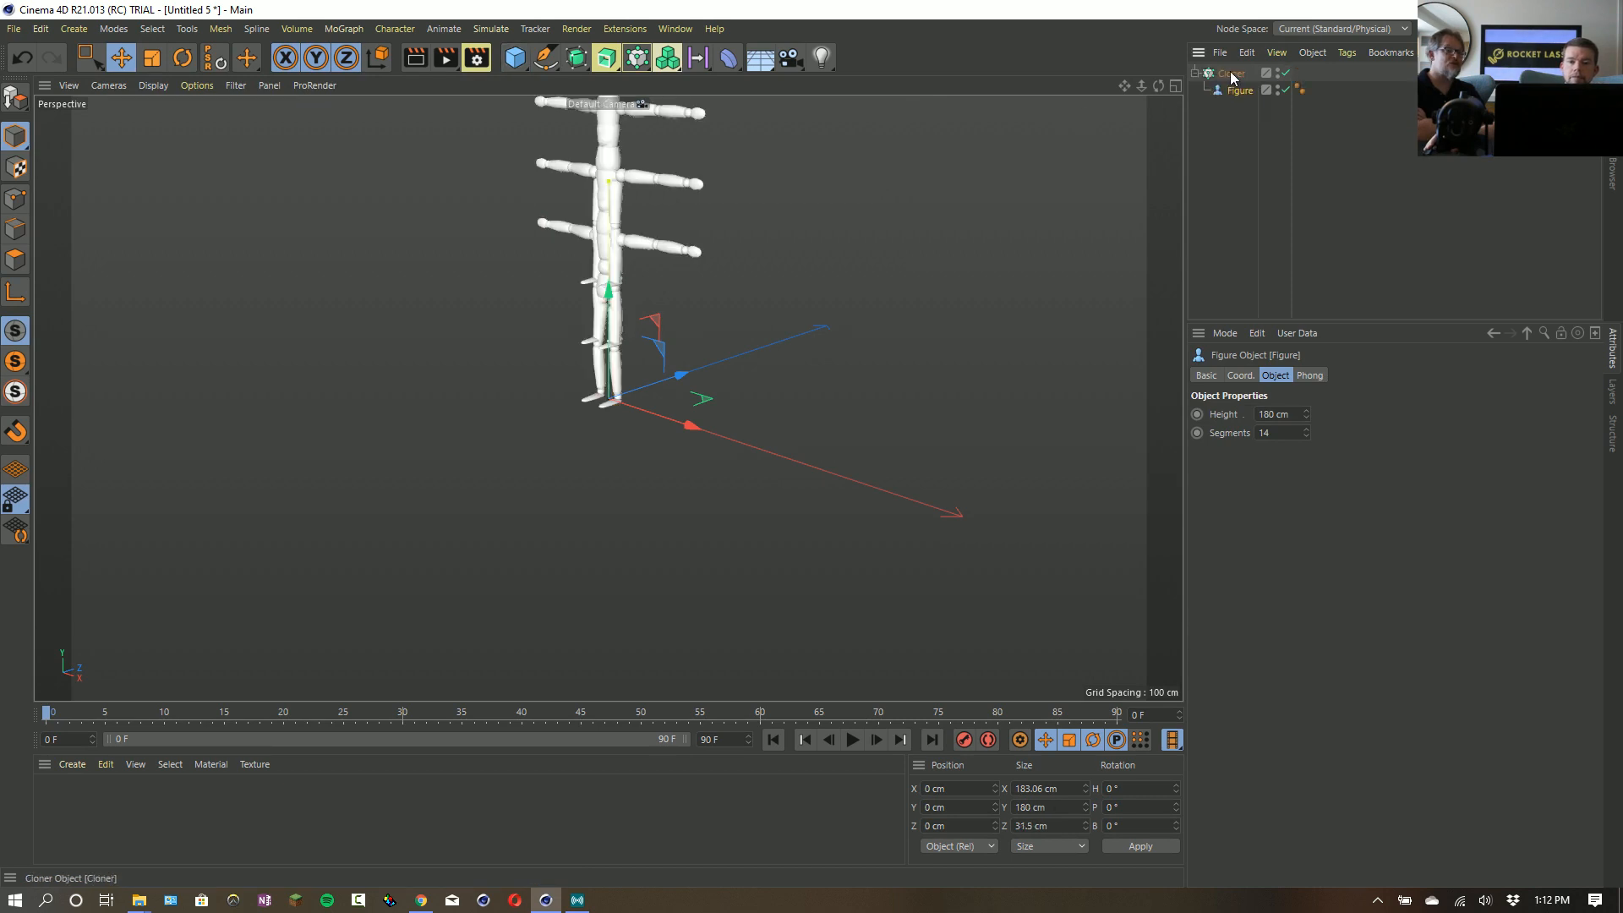
- Set the Cloner's P.Y spacing to 0 cm and its clone count to 20
{"action": "left_click", "coordinate": [1231, 73]}
{"action": "left_click_drag", "start_coordinate": [1276, 592], "coordinate": [1097, 580]}
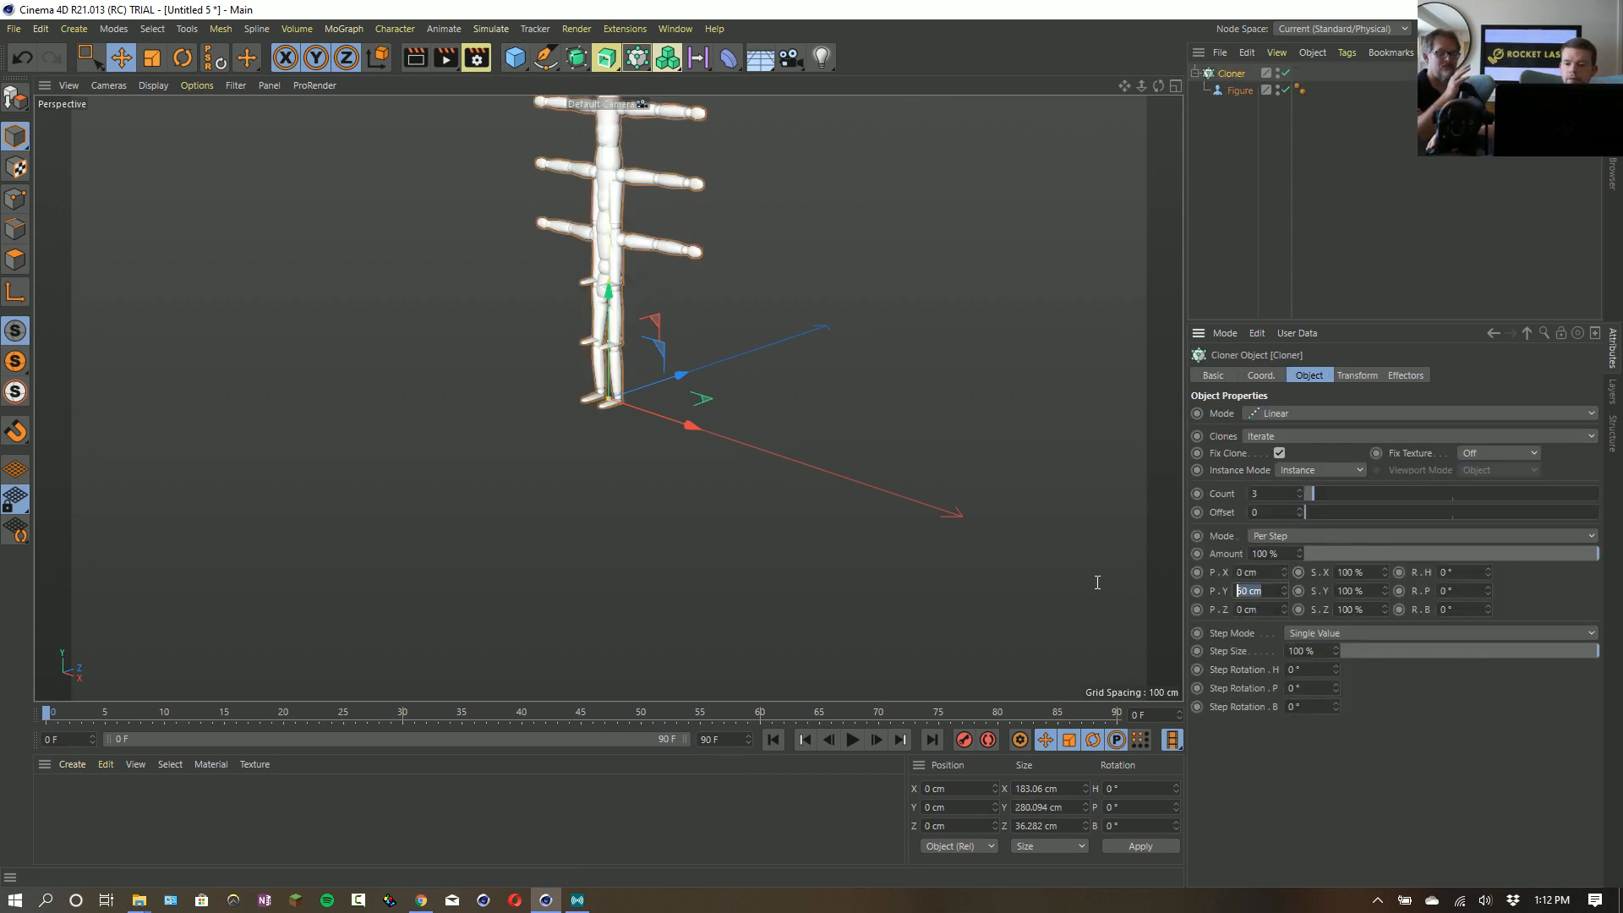
{"action": "type", "text": "0"}
{"action": "key", "text": "Return"}
{"action": "left_click_drag", "start_coordinate": [1315, 493], "coordinate": [1364, 492]}
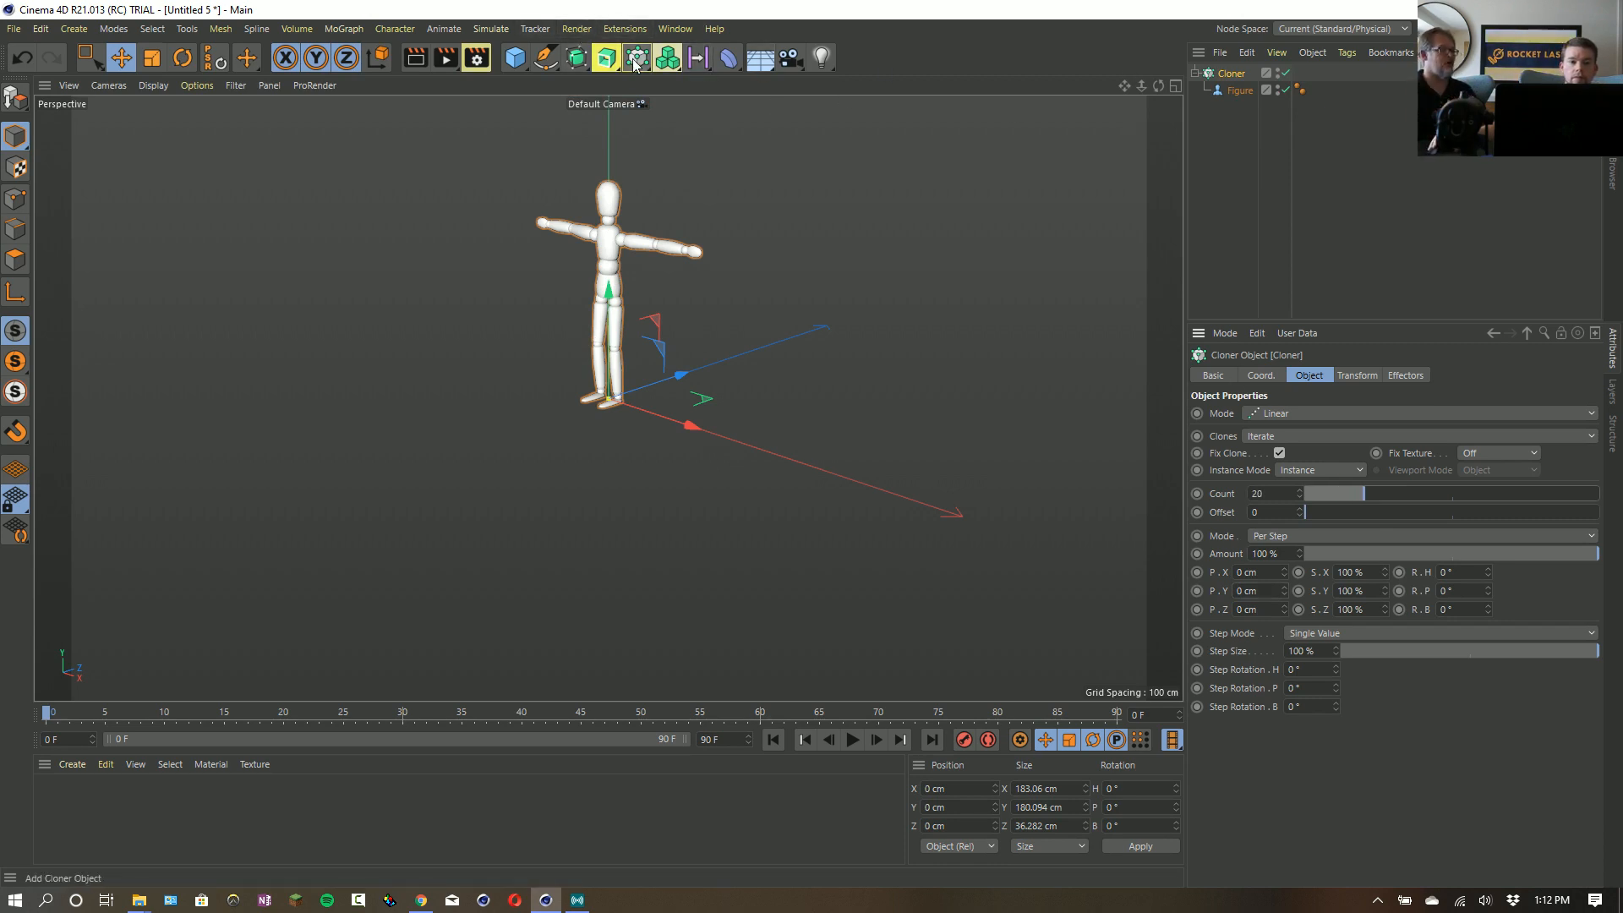
- Add a Random effector to the Cloner and enable random rotation at 202° heading, 94° pitch and 267° bank
{"action": "left_click", "coordinate": [667, 57]}
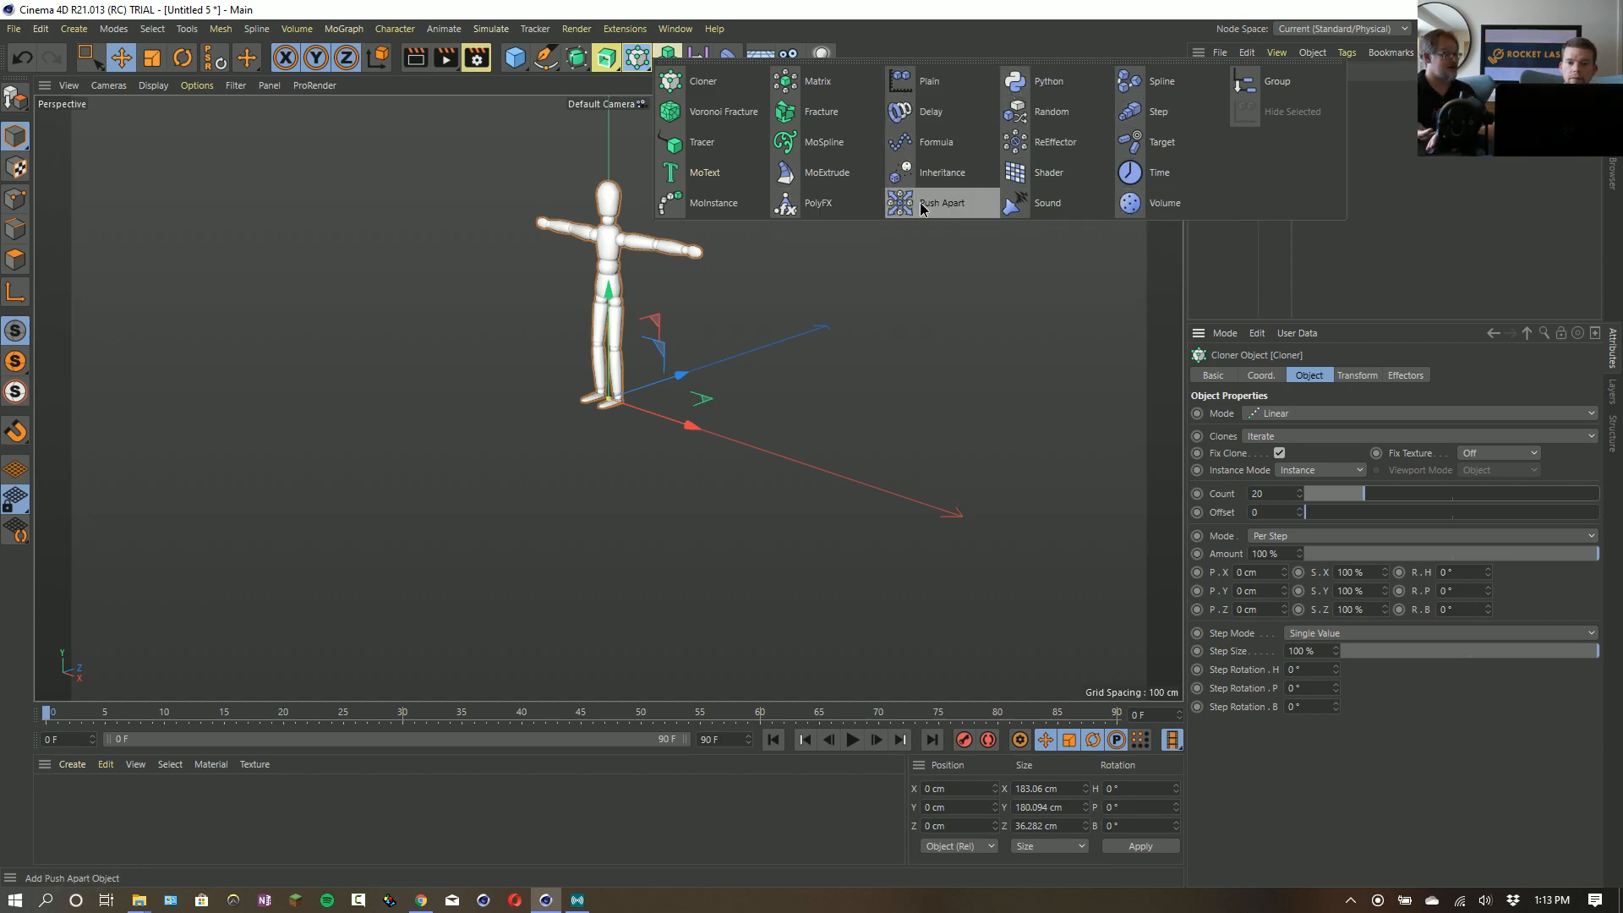
{"action": "left_click", "coordinate": [1048, 110]}
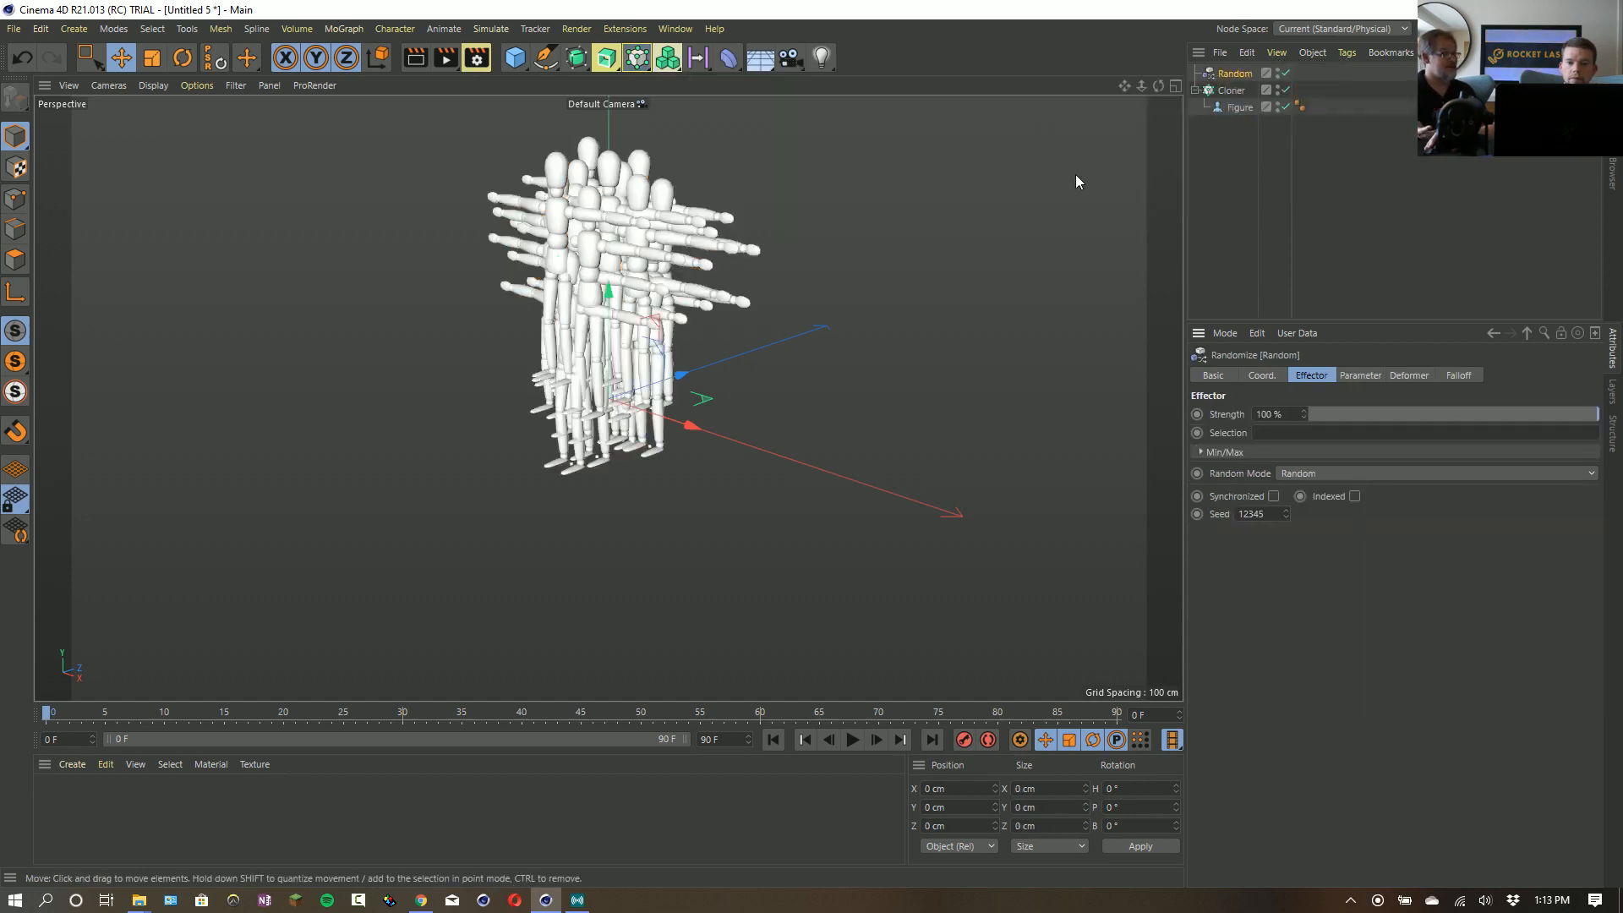
{"action": "left_click", "coordinate": [1360, 375]}
{"action": "left_click", "coordinate": [1447, 447]}
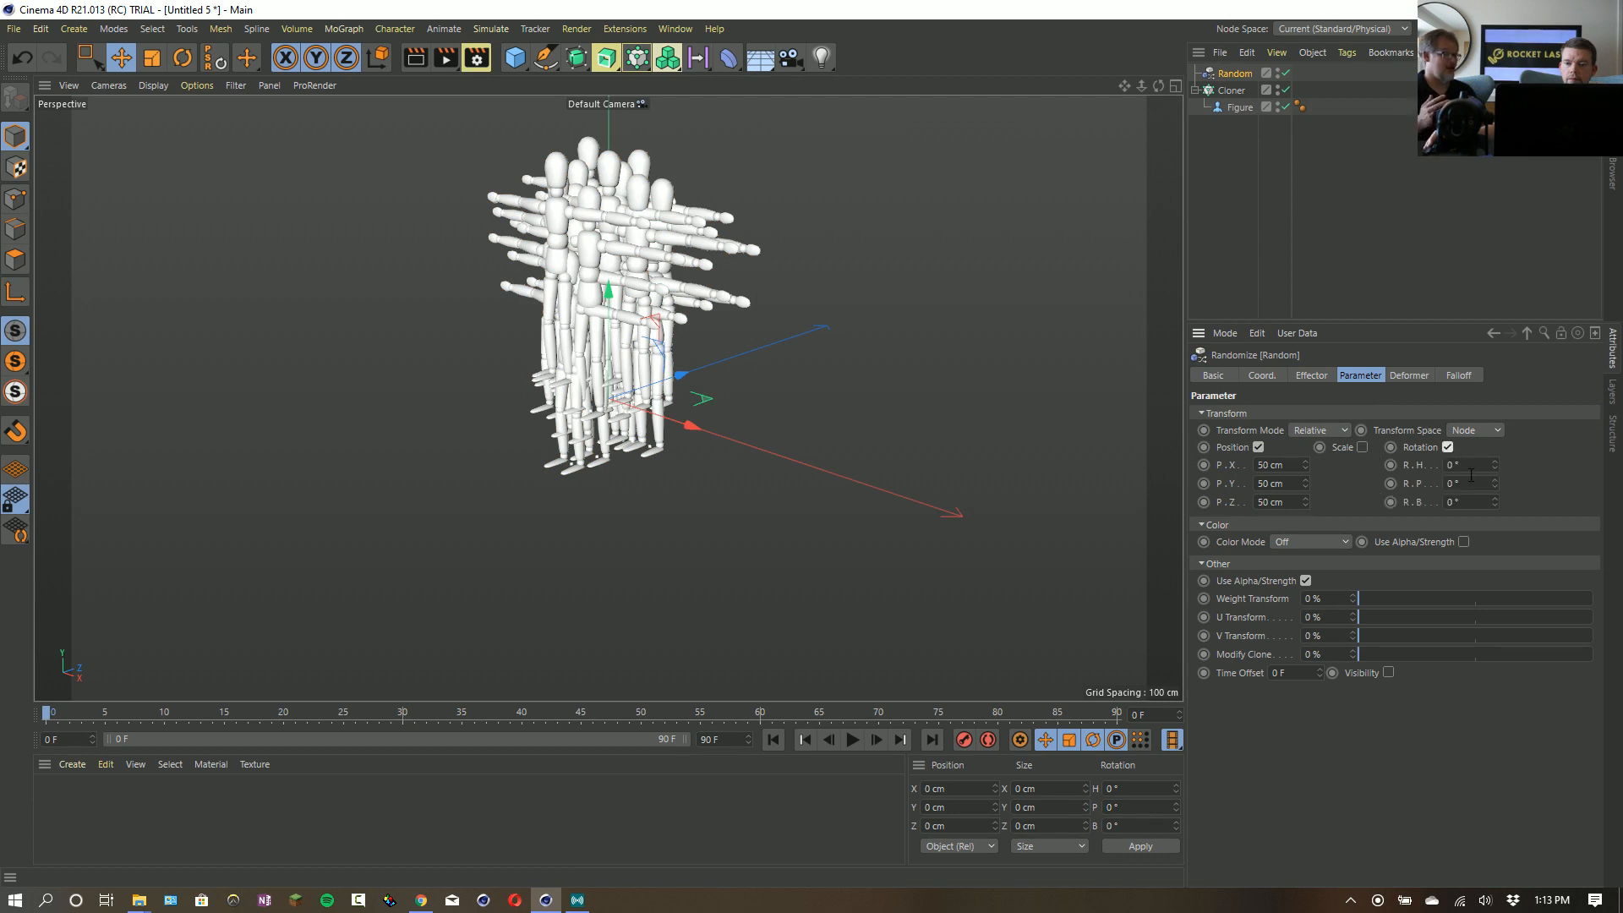
{"action": "left_click_drag", "start_coordinate": [1493, 470], "coordinate": [1512, 558]}
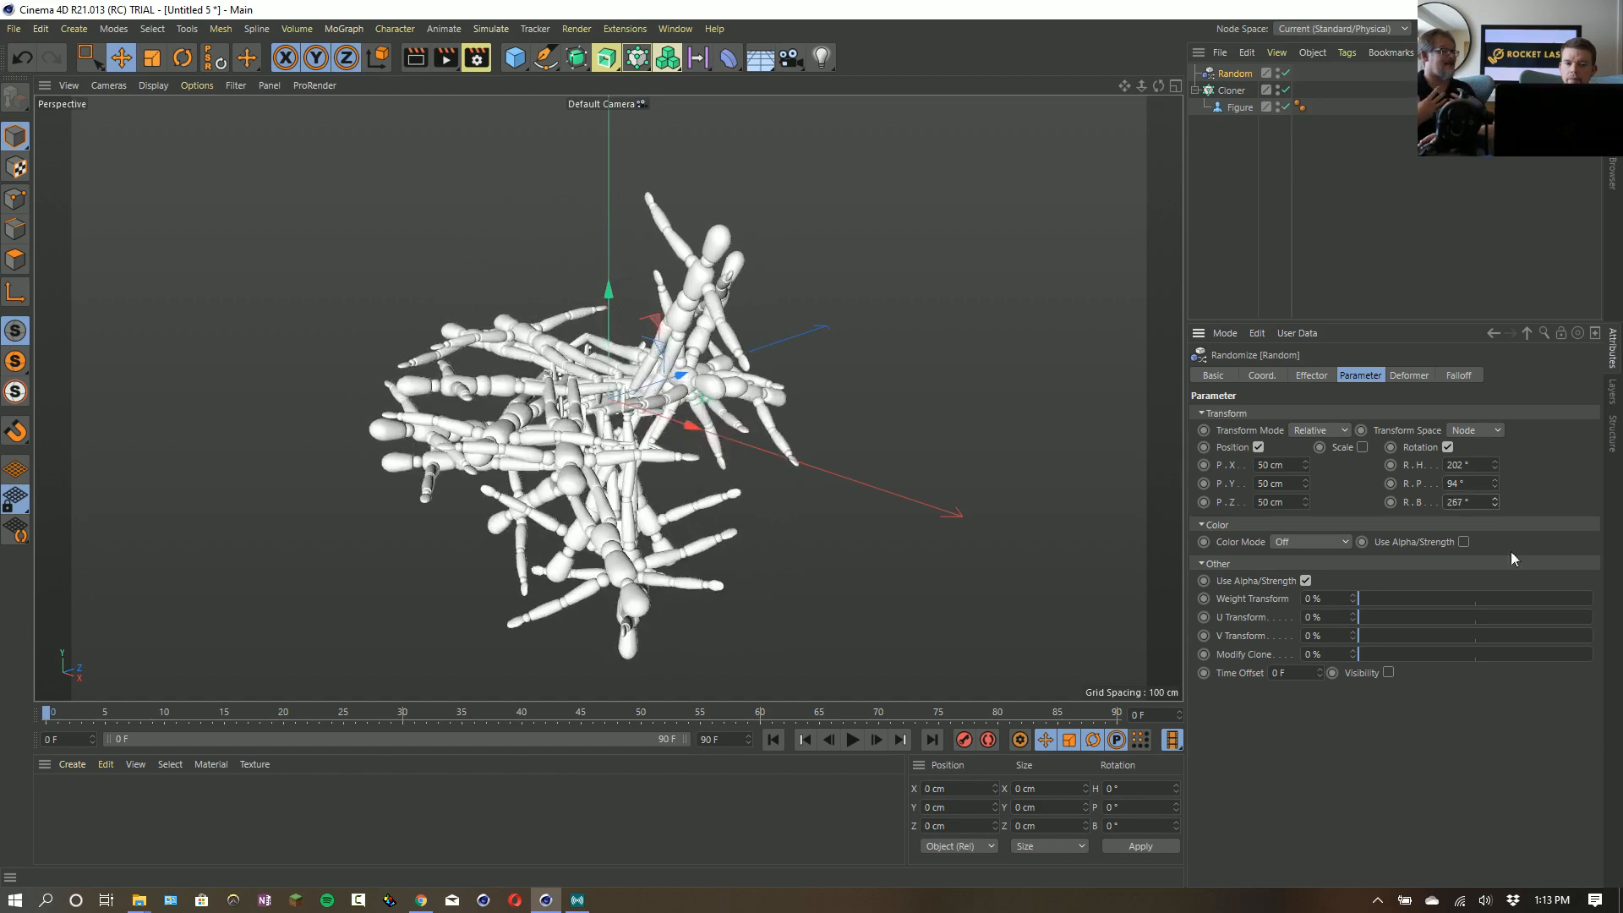
- Turn off the Random effector's position offset and adjust its rotation so the figures radiate in all directions
{"action": "left_click", "coordinate": [1258, 447]}
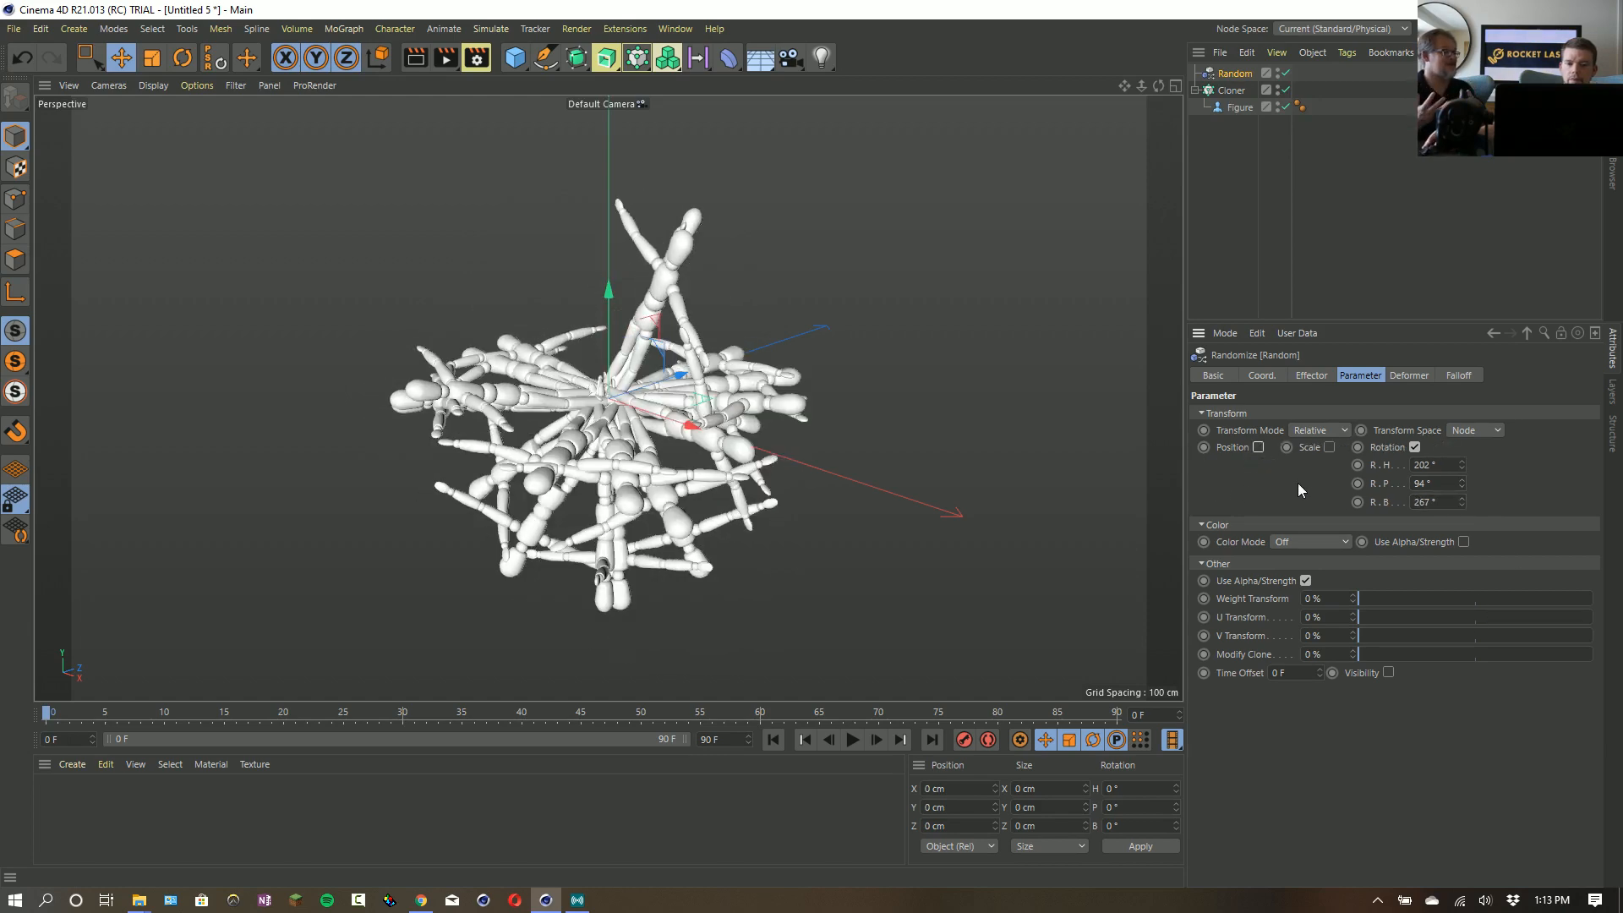
{"action": "left_click_drag", "start_coordinate": [1461, 484], "coordinate": [1419, 515]}
{"action": "left_click", "coordinate": [1306, 375]}
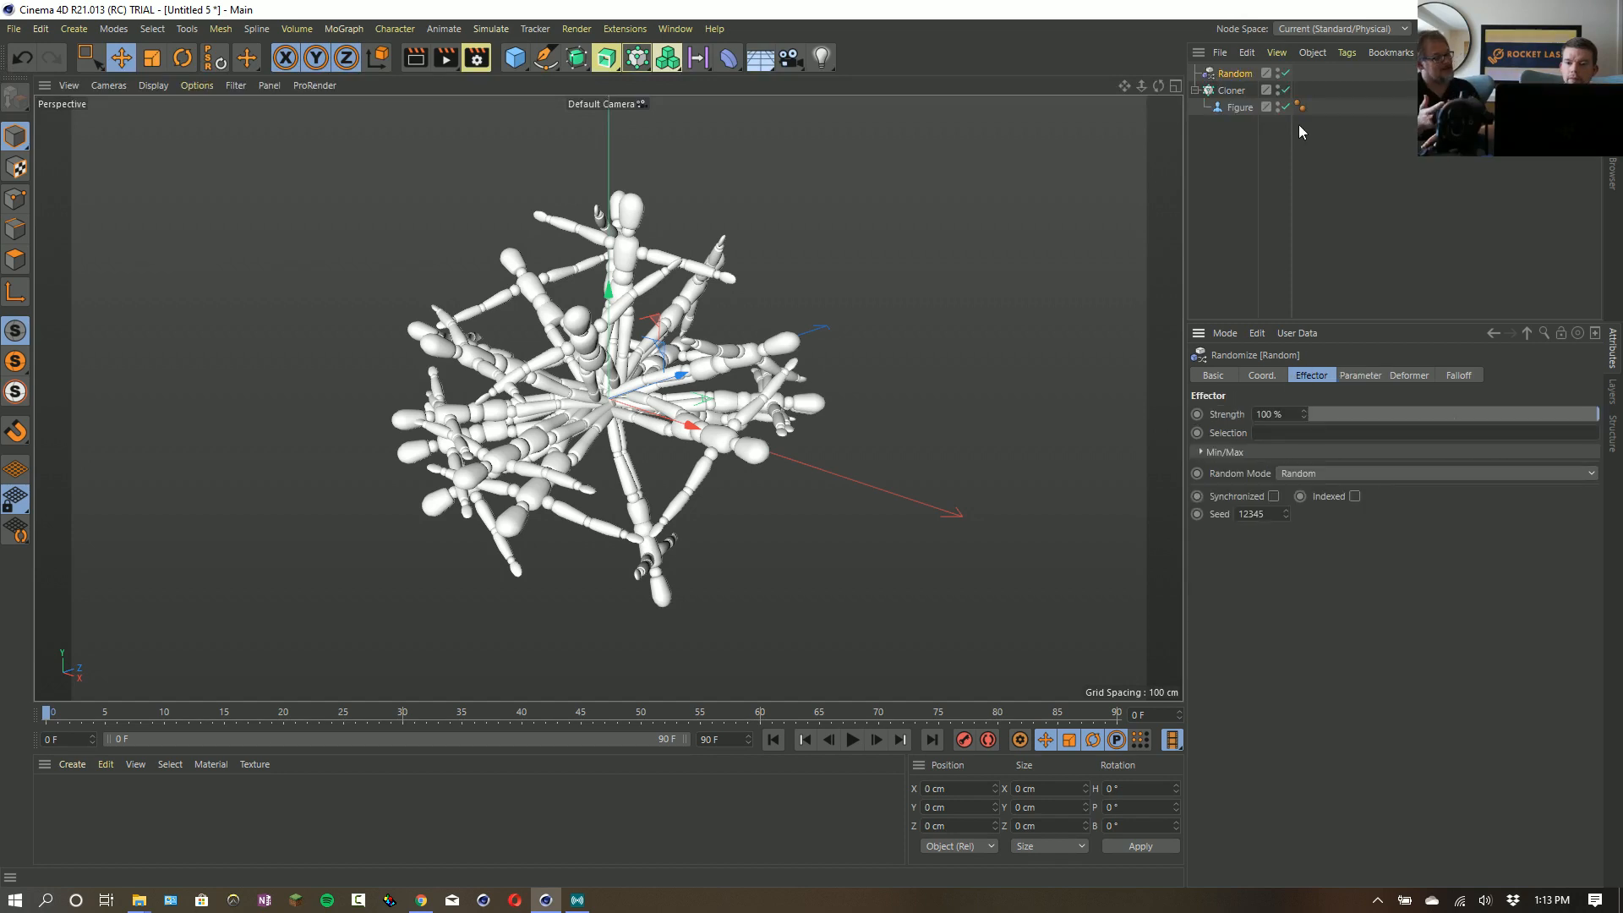
- Set the Cloner's count to 45 and add a floor lowered to about -184 cm in Y, beneath the figures
{"action": "left_click", "coordinate": [1230, 91]}
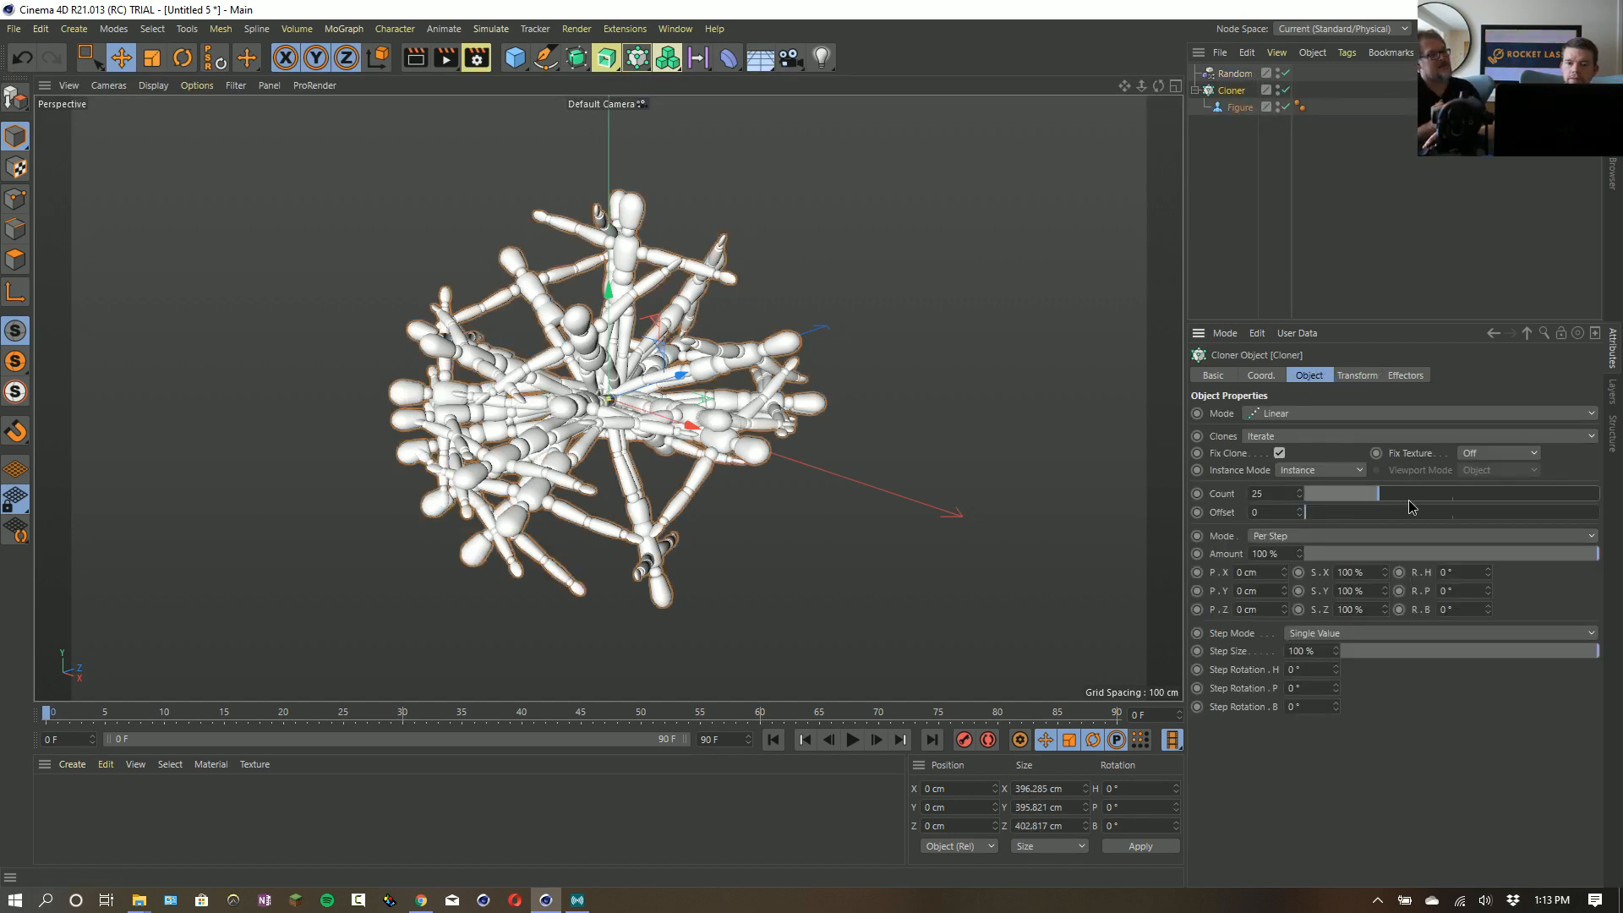
{"action": "left_click_drag", "start_coordinate": [1410, 499], "coordinate": [1437, 494]}
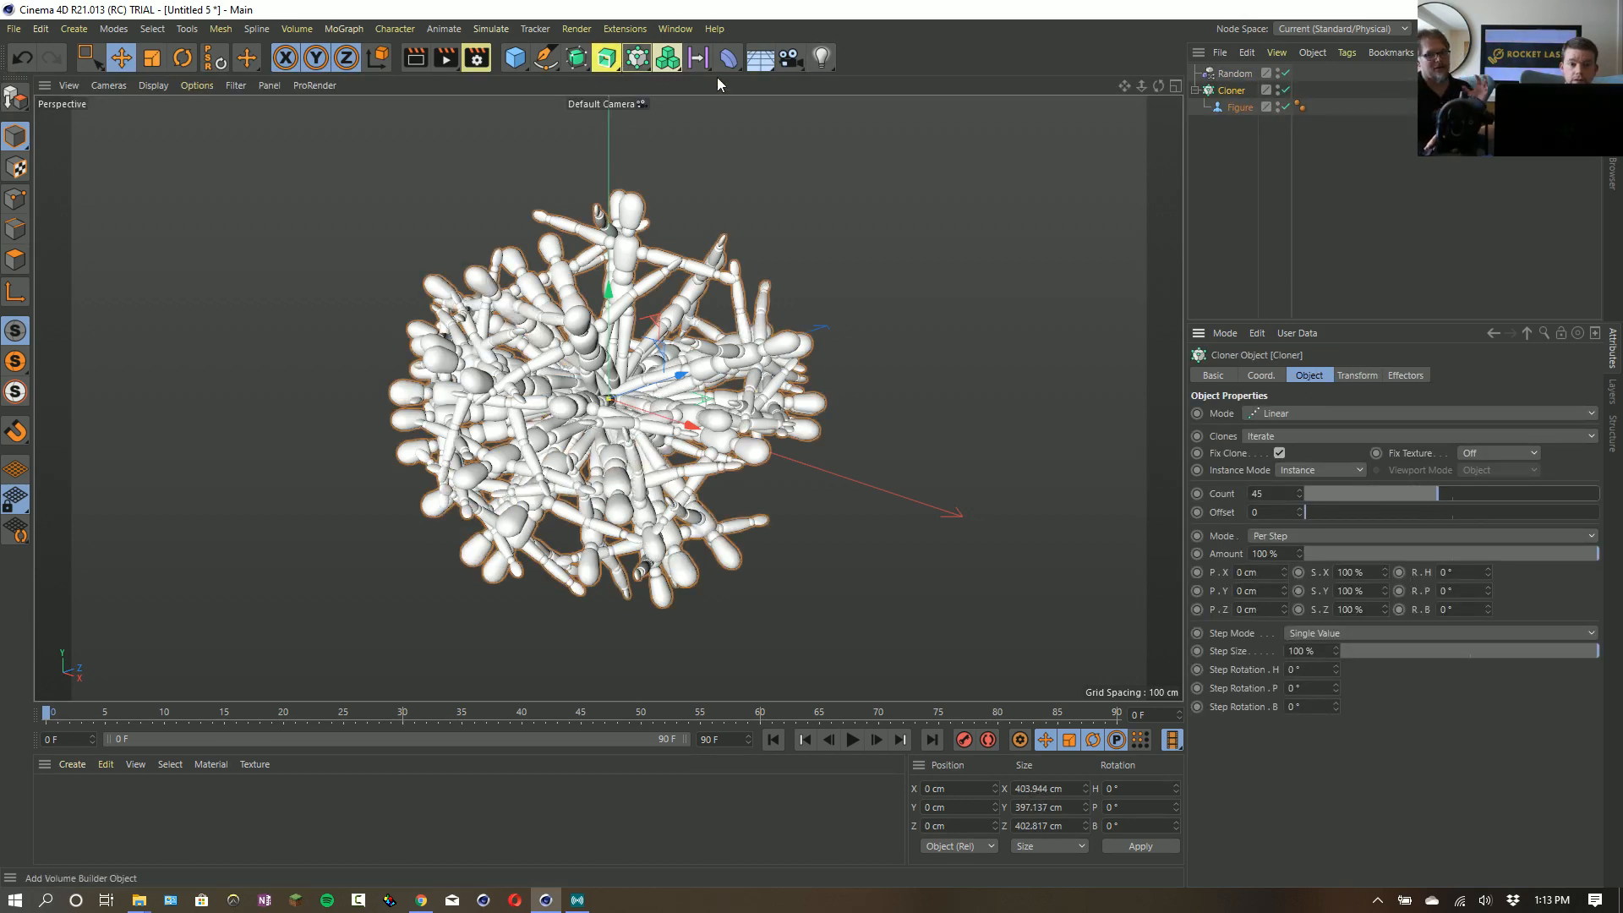
{"action": "left_click", "coordinate": [760, 58]}
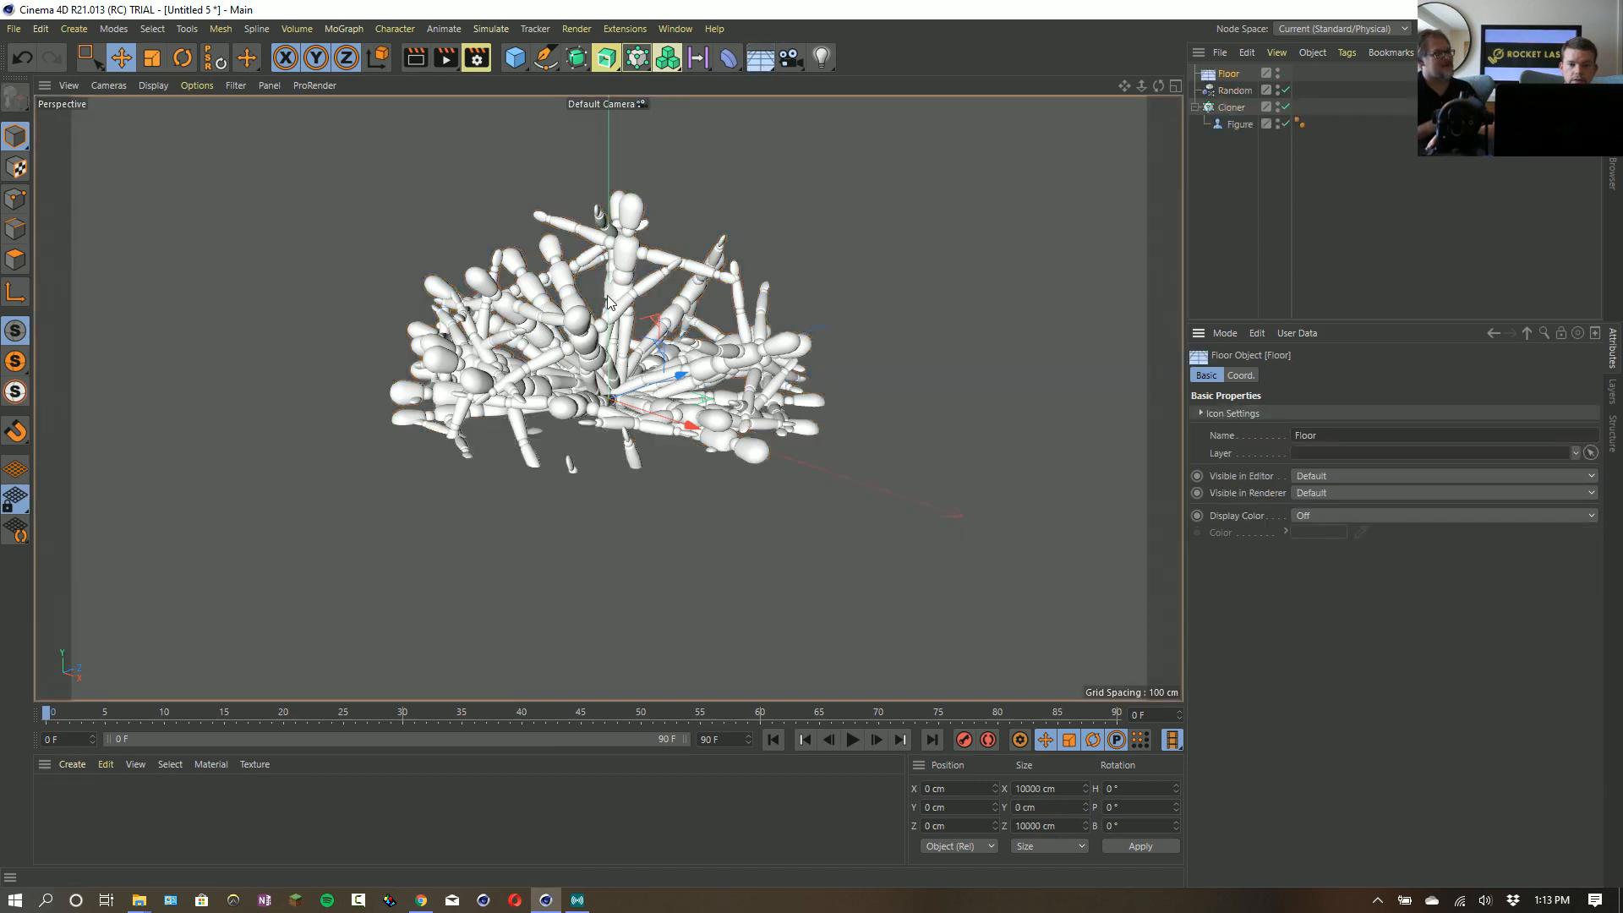
{"action": "left_click_drag", "start_coordinate": [609, 292], "coordinate": [609, 489]}
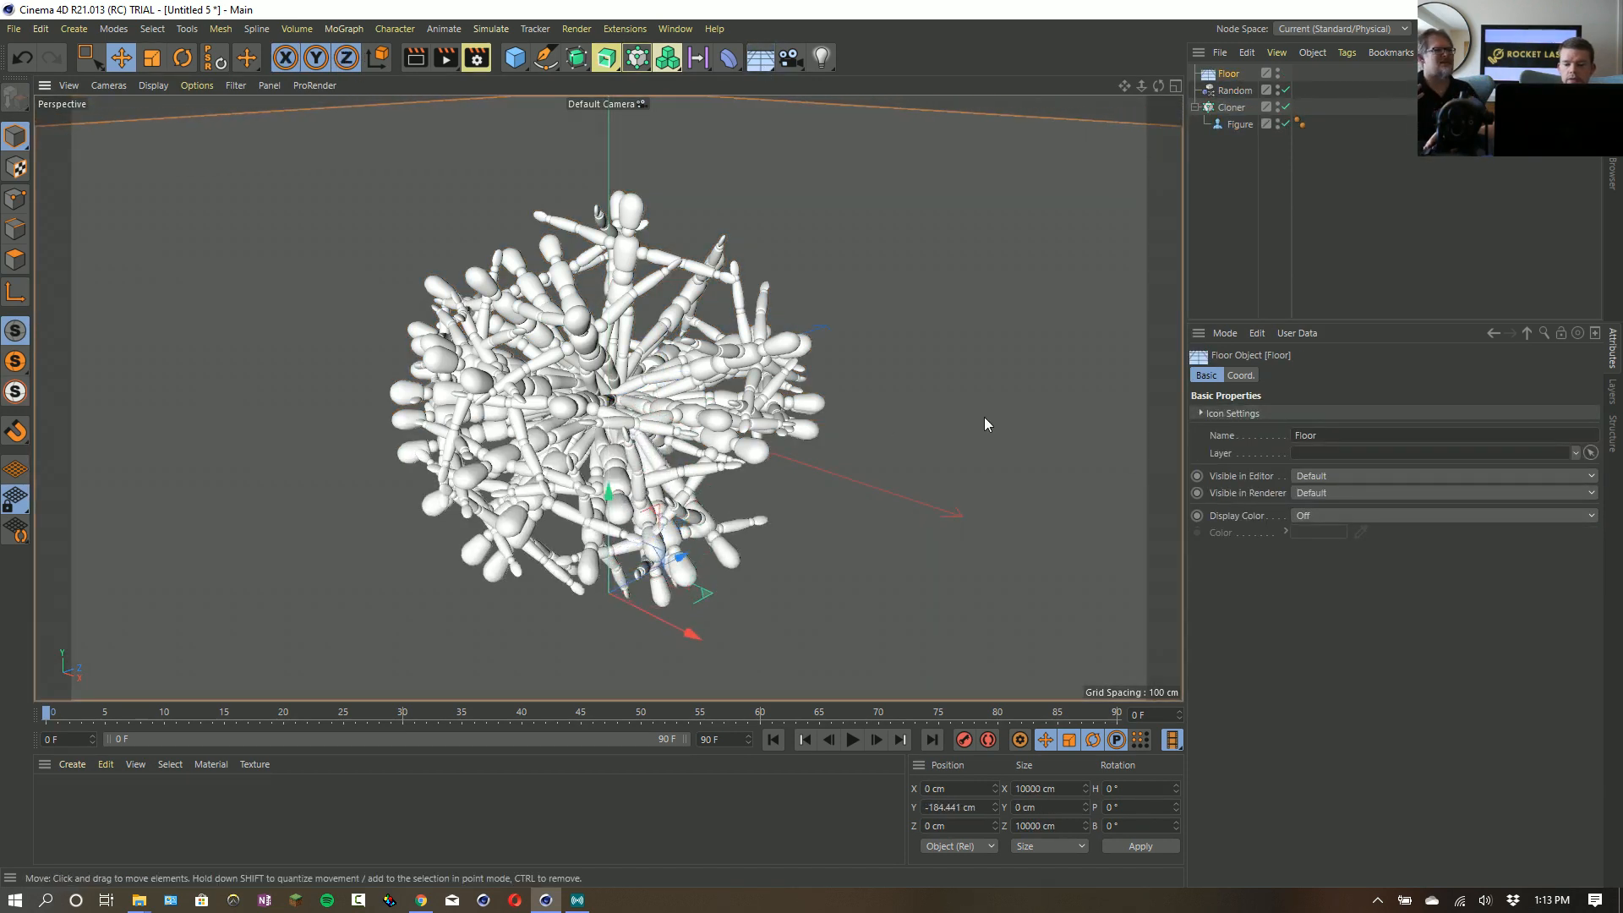
- Add an omni light and move it to about X 150, Y 203, Z 554 cm, above and beyond the figures
{"action": "left_click", "coordinate": [821, 57]}
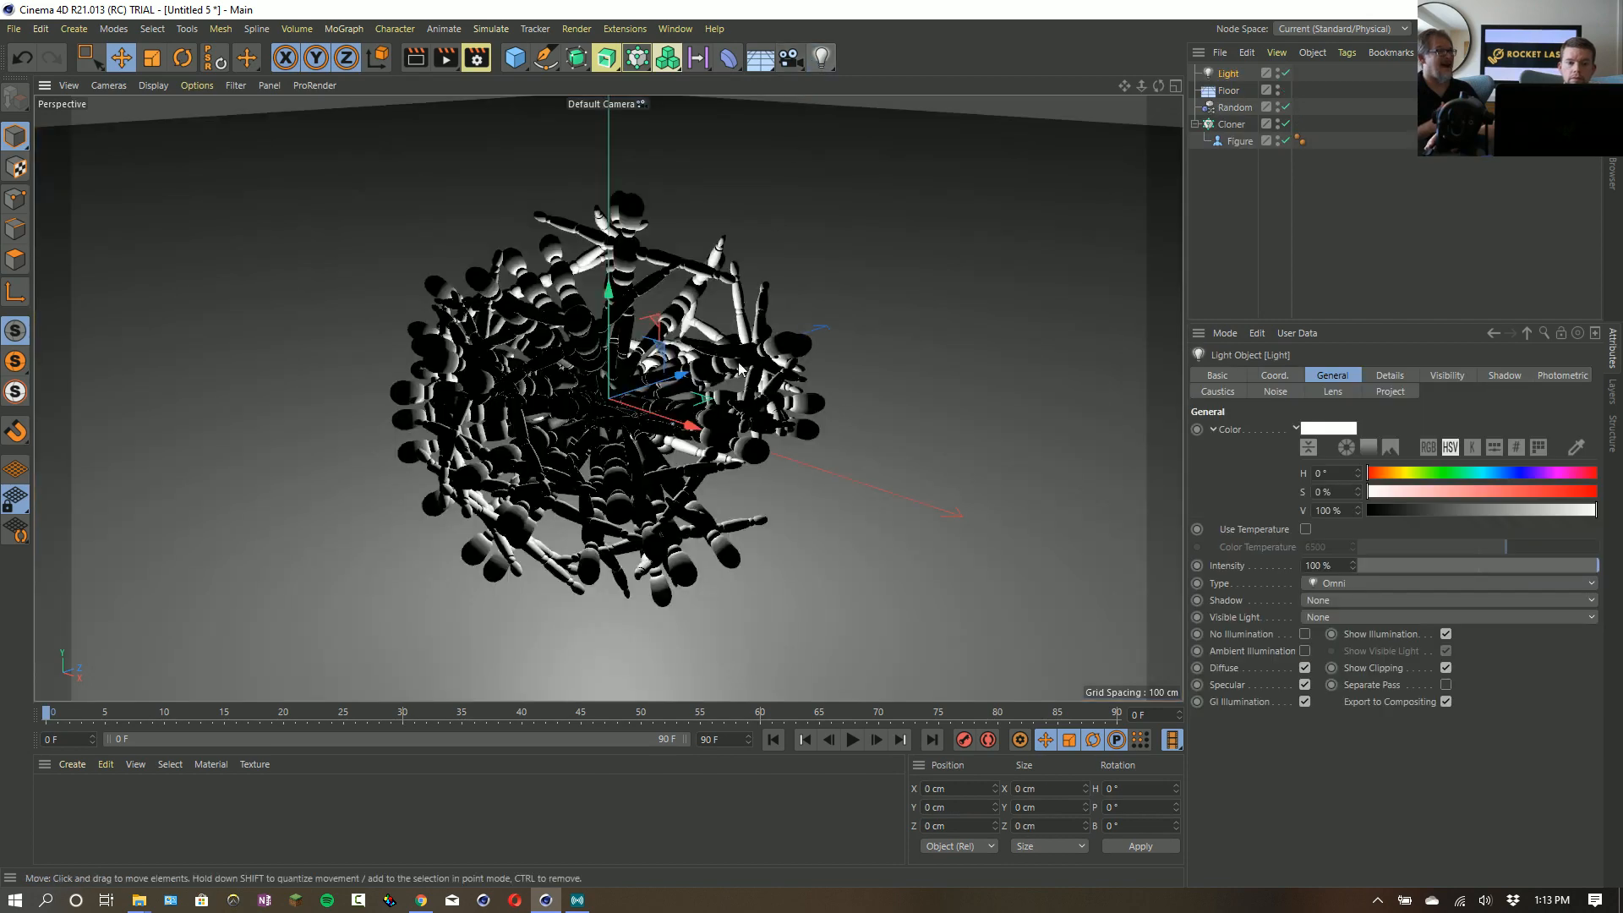
{"action": "left_click_drag", "start_coordinate": [657, 362], "coordinate": [379, 88]}
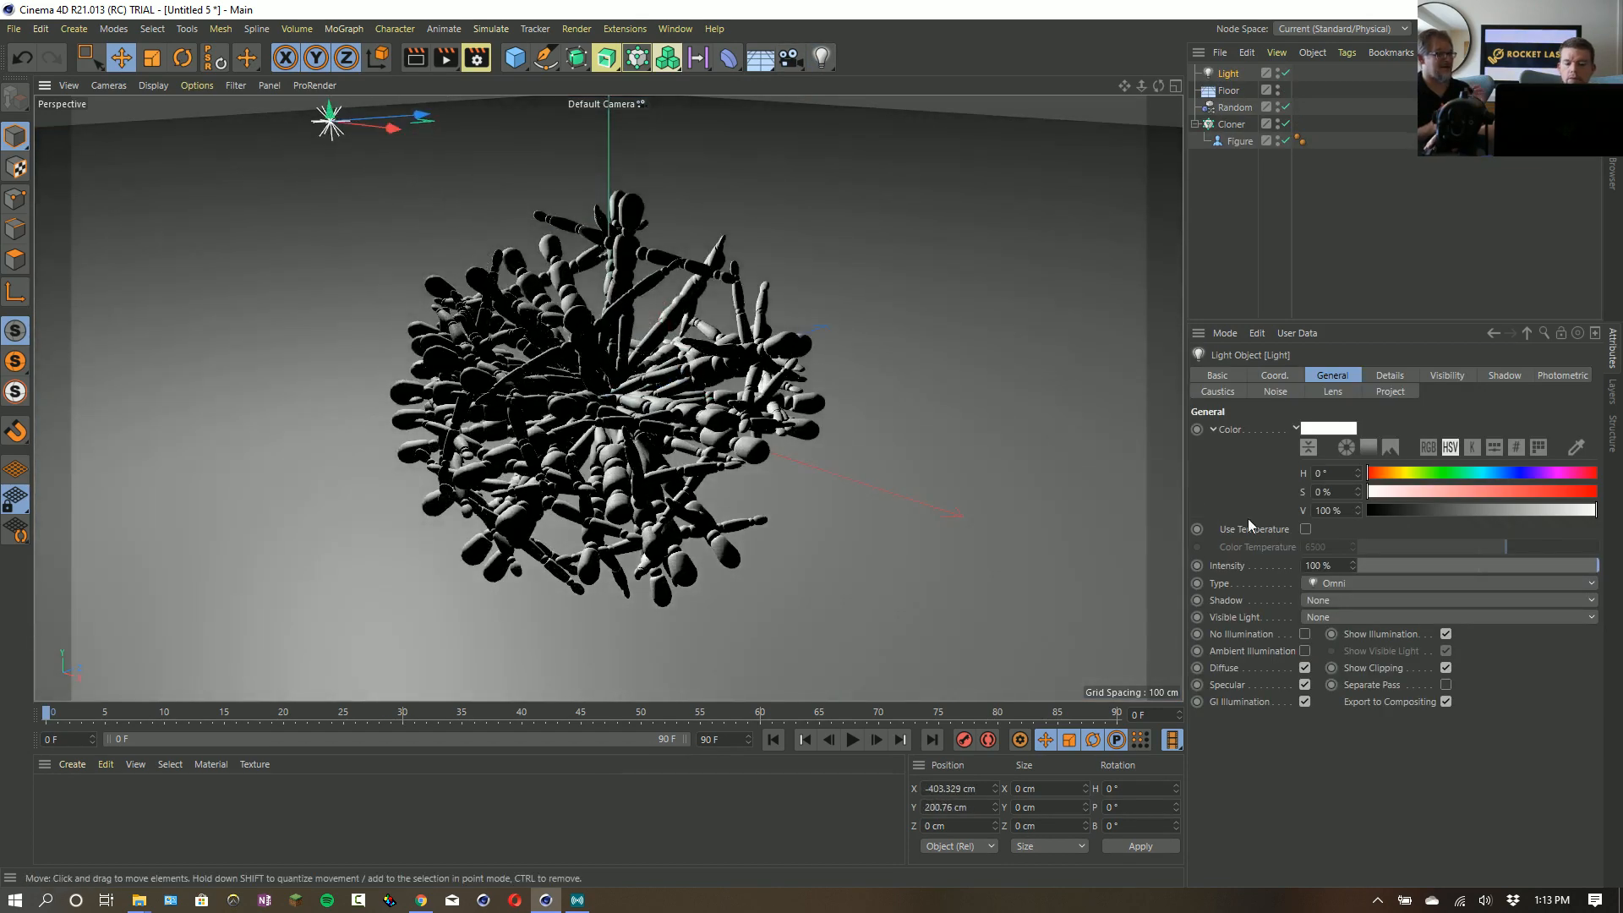
{"action": "left_click_drag", "start_coordinate": [620, 482], "coordinate": [1383, 480]}
- Duplicate the light twice in the top view, placing copies near X 180, Z -492 cm and X -1811, Z -193 cm
{"action": "middle_click", "coordinate": [630, 464]}
{"action": "middle_click", "coordinate": [855, 315]}
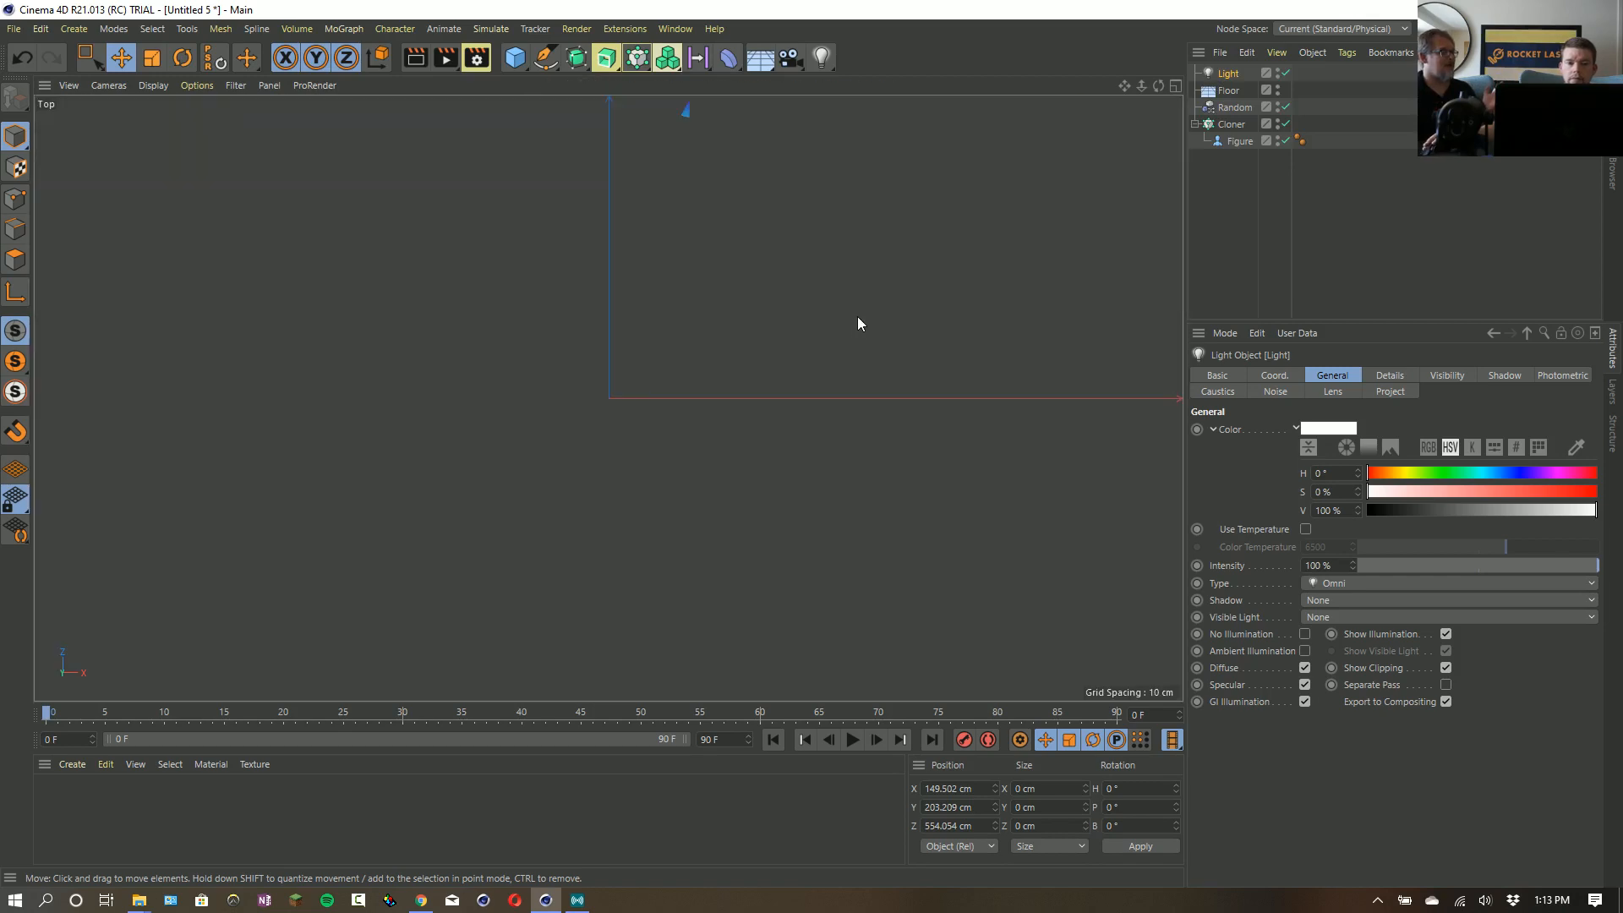
{"action": "left_click_drag", "start_coordinate": [853, 331], "coordinate": [705, 647], "text": "ctrl"}
{"action": "right_click_drag", "start_coordinate": [866, 424], "coordinate": [840, 463], "text": "alt"}
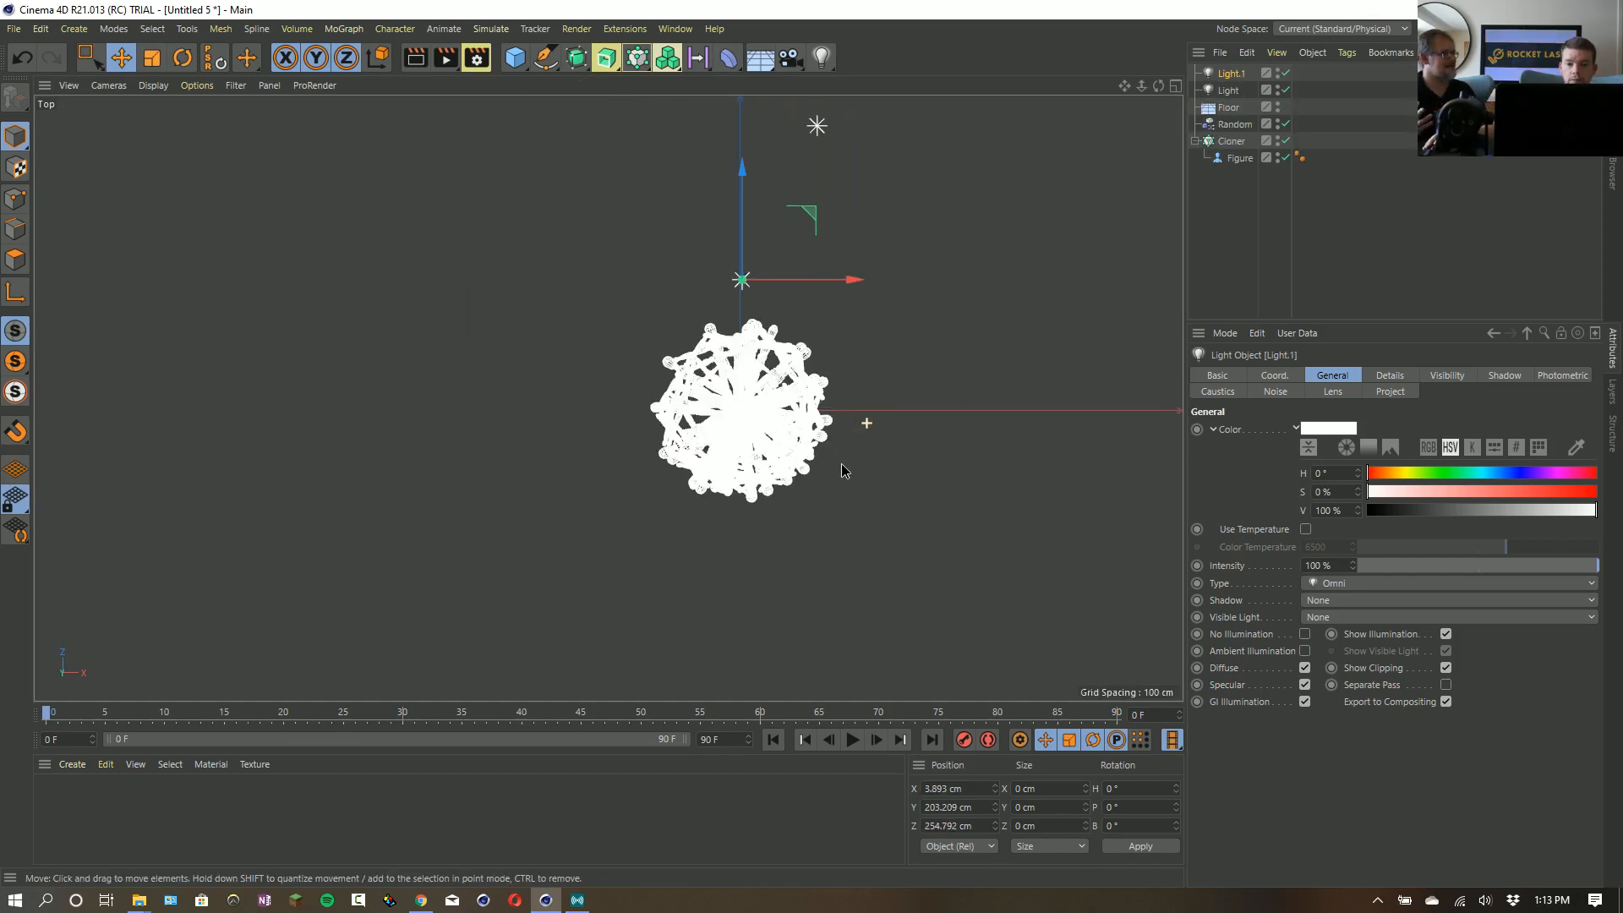
{"action": "left_click_drag", "start_coordinate": [878, 538], "coordinate": [969, 911]}
{"action": "right_click_drag", "start_coordinate": [869, 238], "coordinate": [772, 285], "text": "alt"}
{"action": "left_click", "coordinate": [1234, 93]}
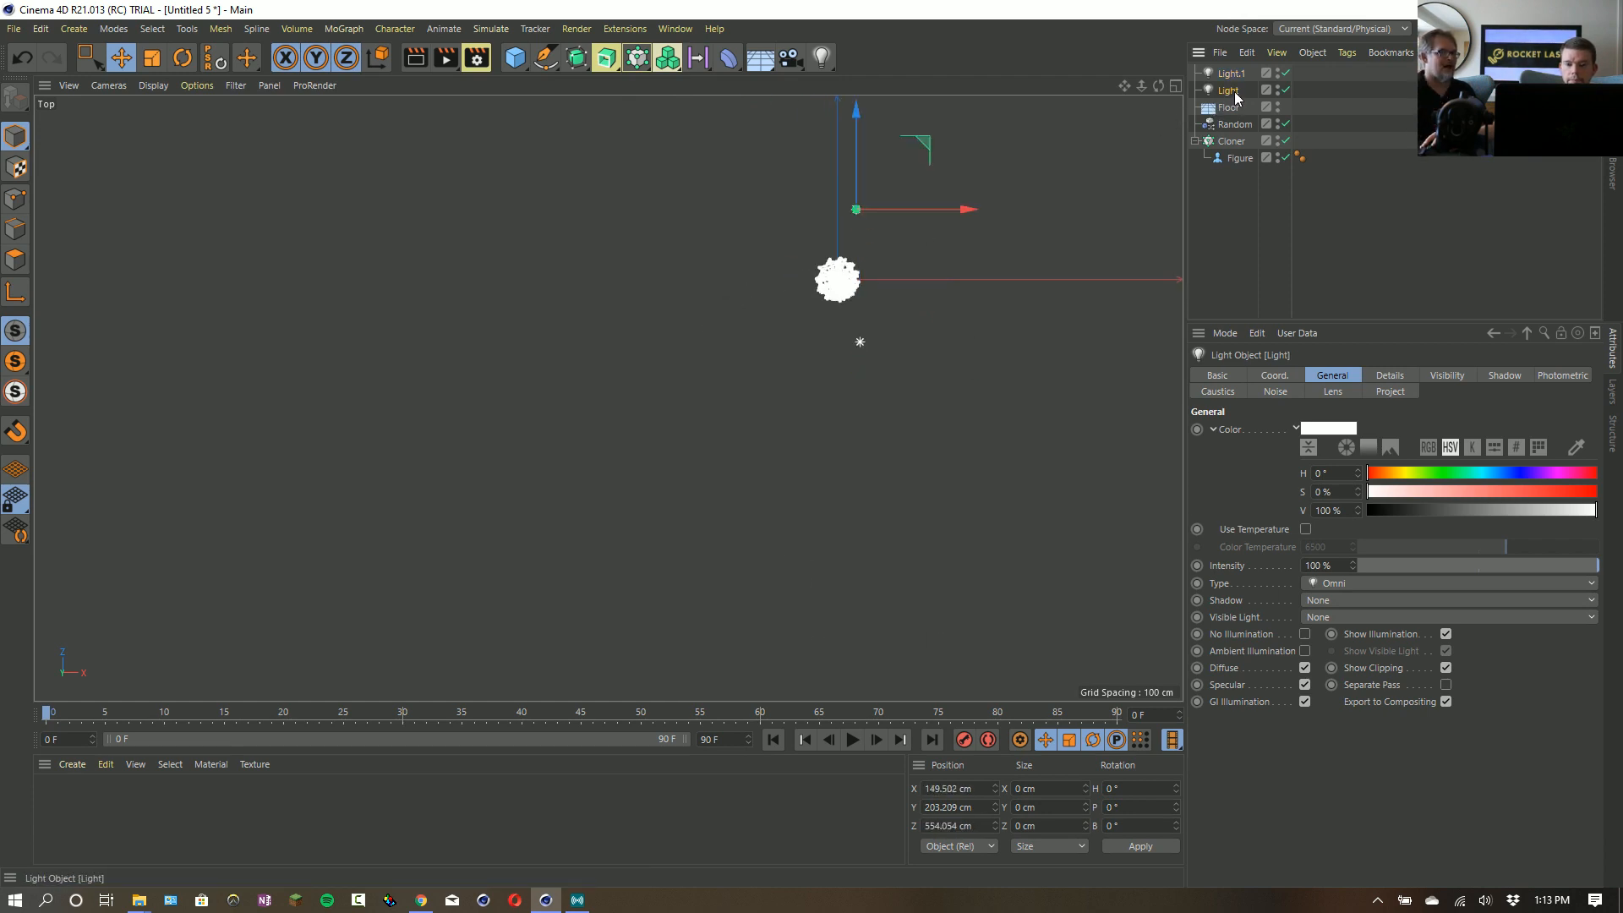
{"action": "left_click_drag", "start_coordinate": [1007, 301], "coordinate": [751, 430], "text": "ctrl"}
- Set the shadow type of all three lights to Shadow Maps (Soft)
{"action": "left_click", "coordinate": [1229, 108], "text": "shift"}
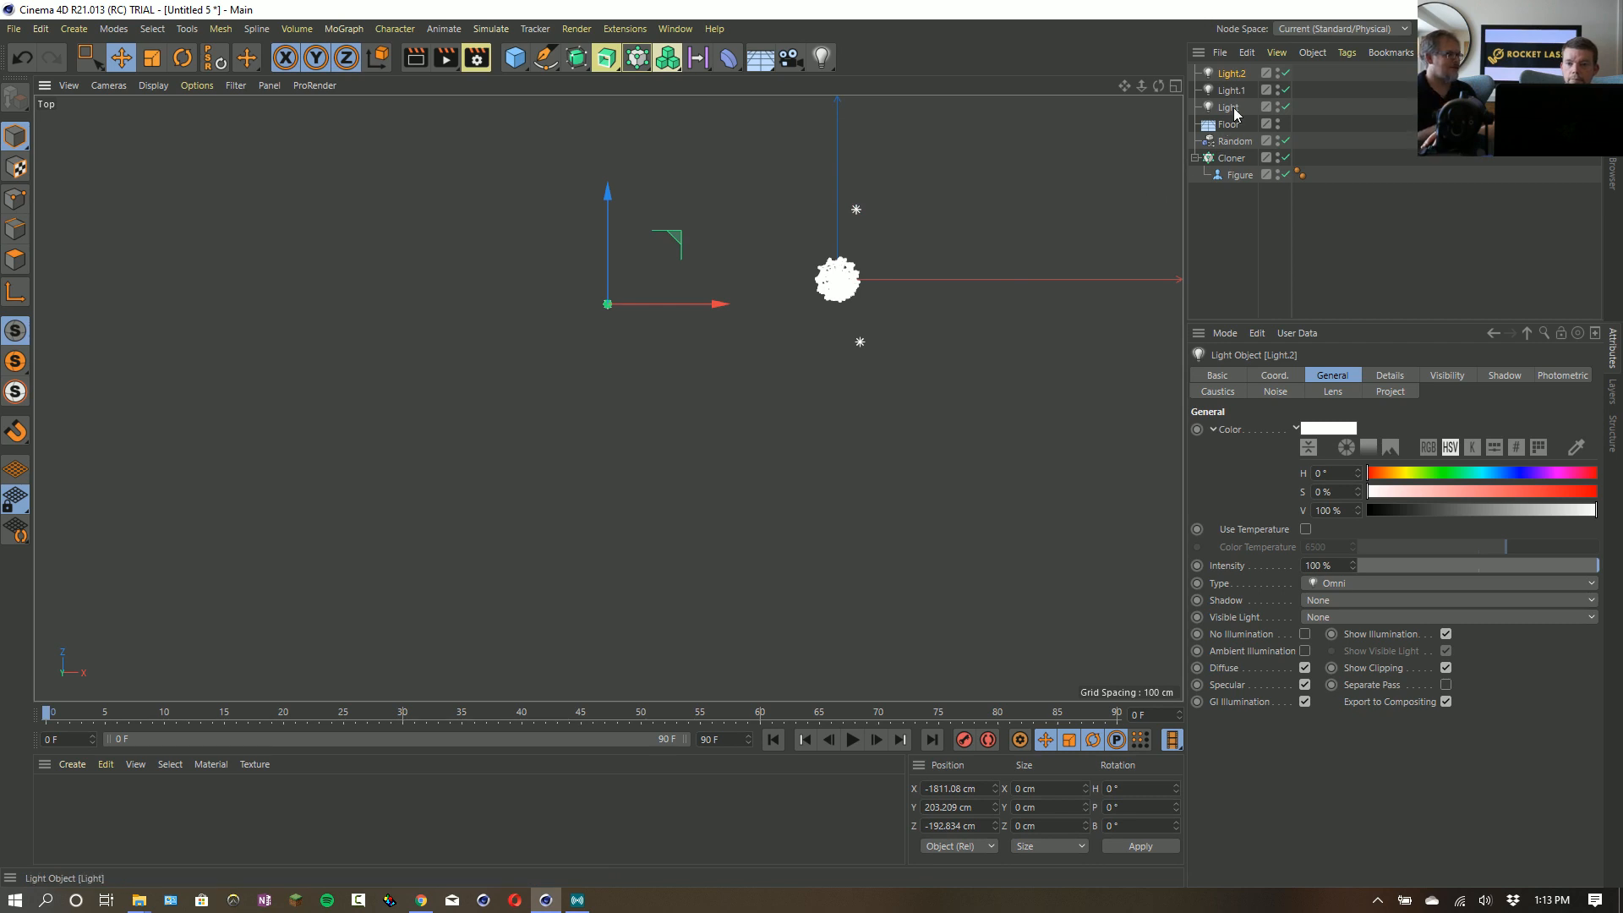
{"action": "left_click", "coordinate": [1357, 599]}
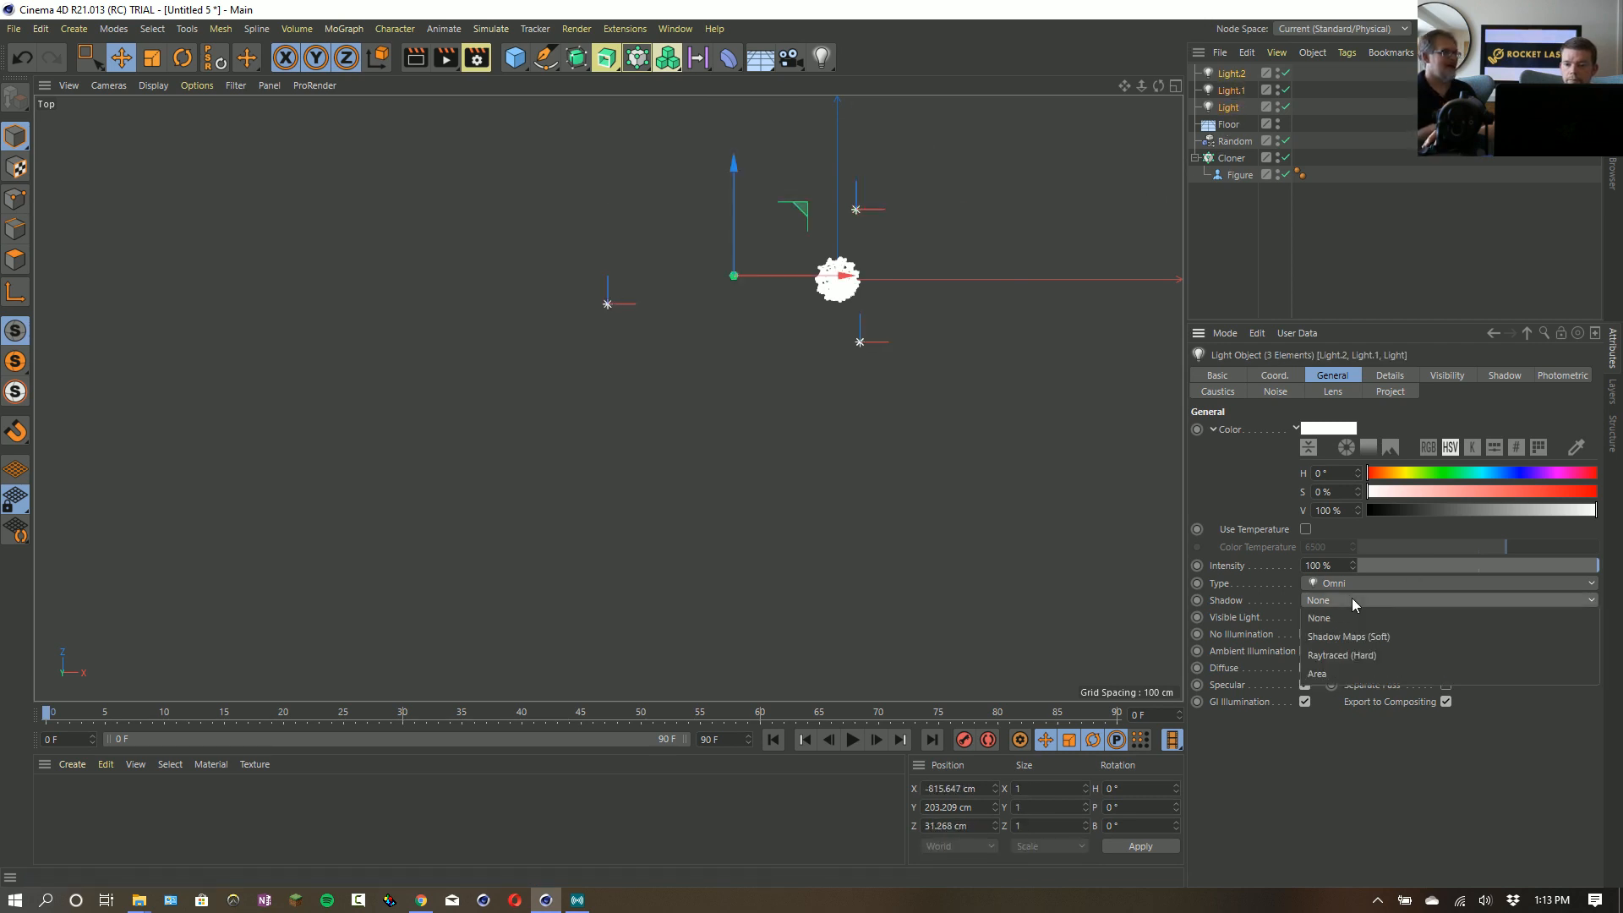
{"action": "left_click", "coordinate": [1367, 636]}
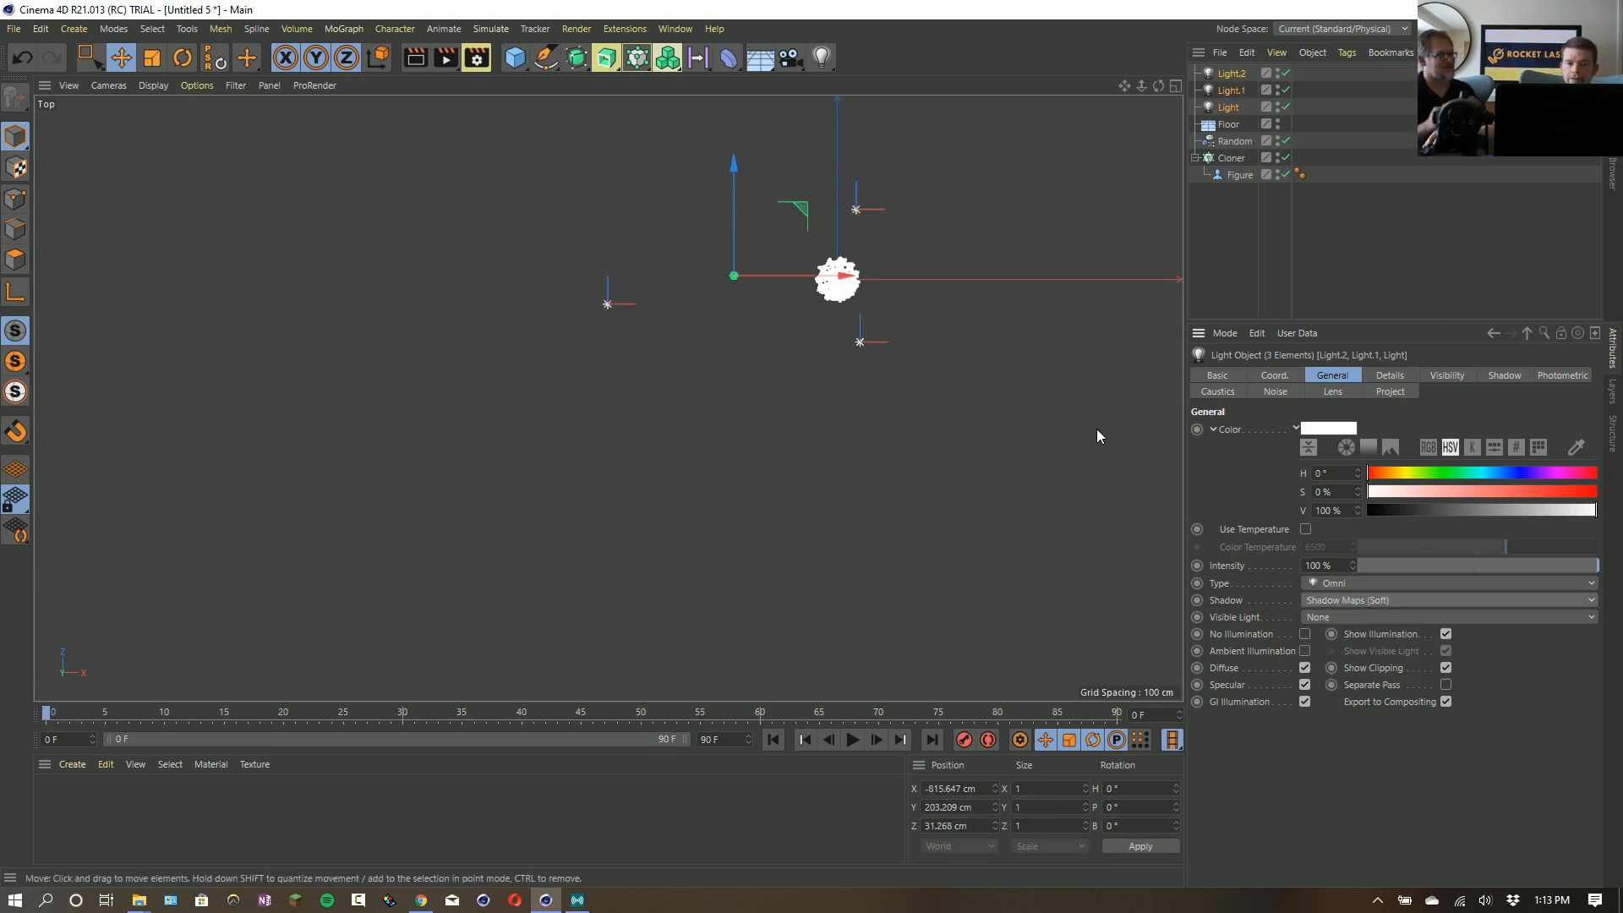
- Color Light.1 blue with hue 216° and saturation 79%, and the original Light yellow with hue 64° and saturation 64%
{"action": "left_click", "coordinate": [1232, 93]}
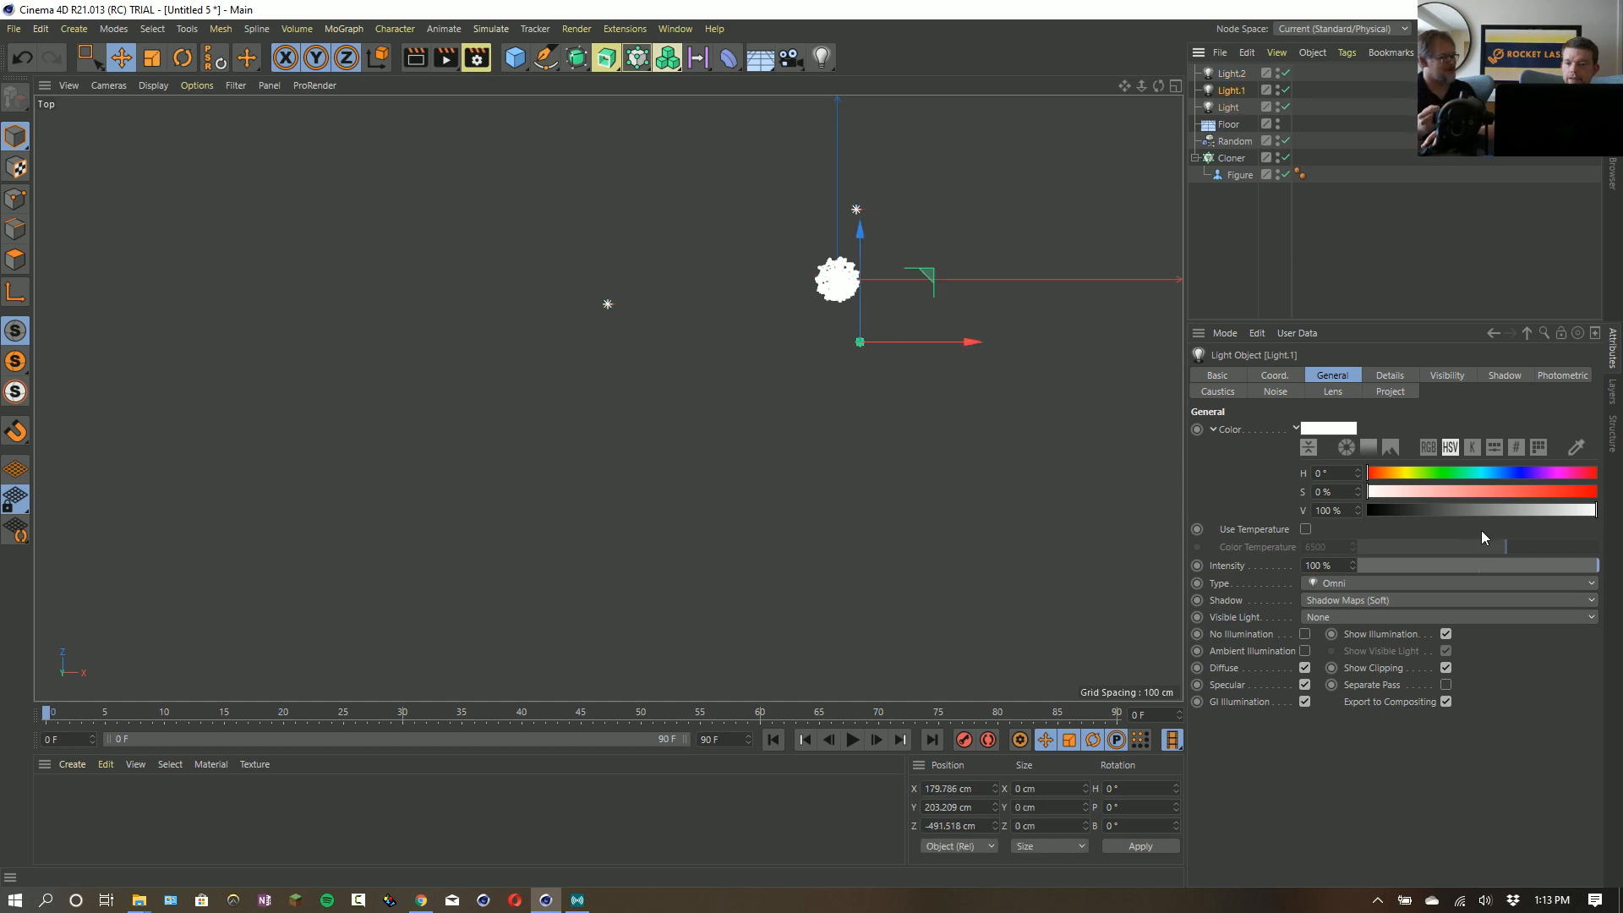
{"action": "left_click", "coordinate": [1505, 473]}
{"action": "left_click_drag", "start_coordinate": [1504, 491], "coordinate": [1548, 491]}
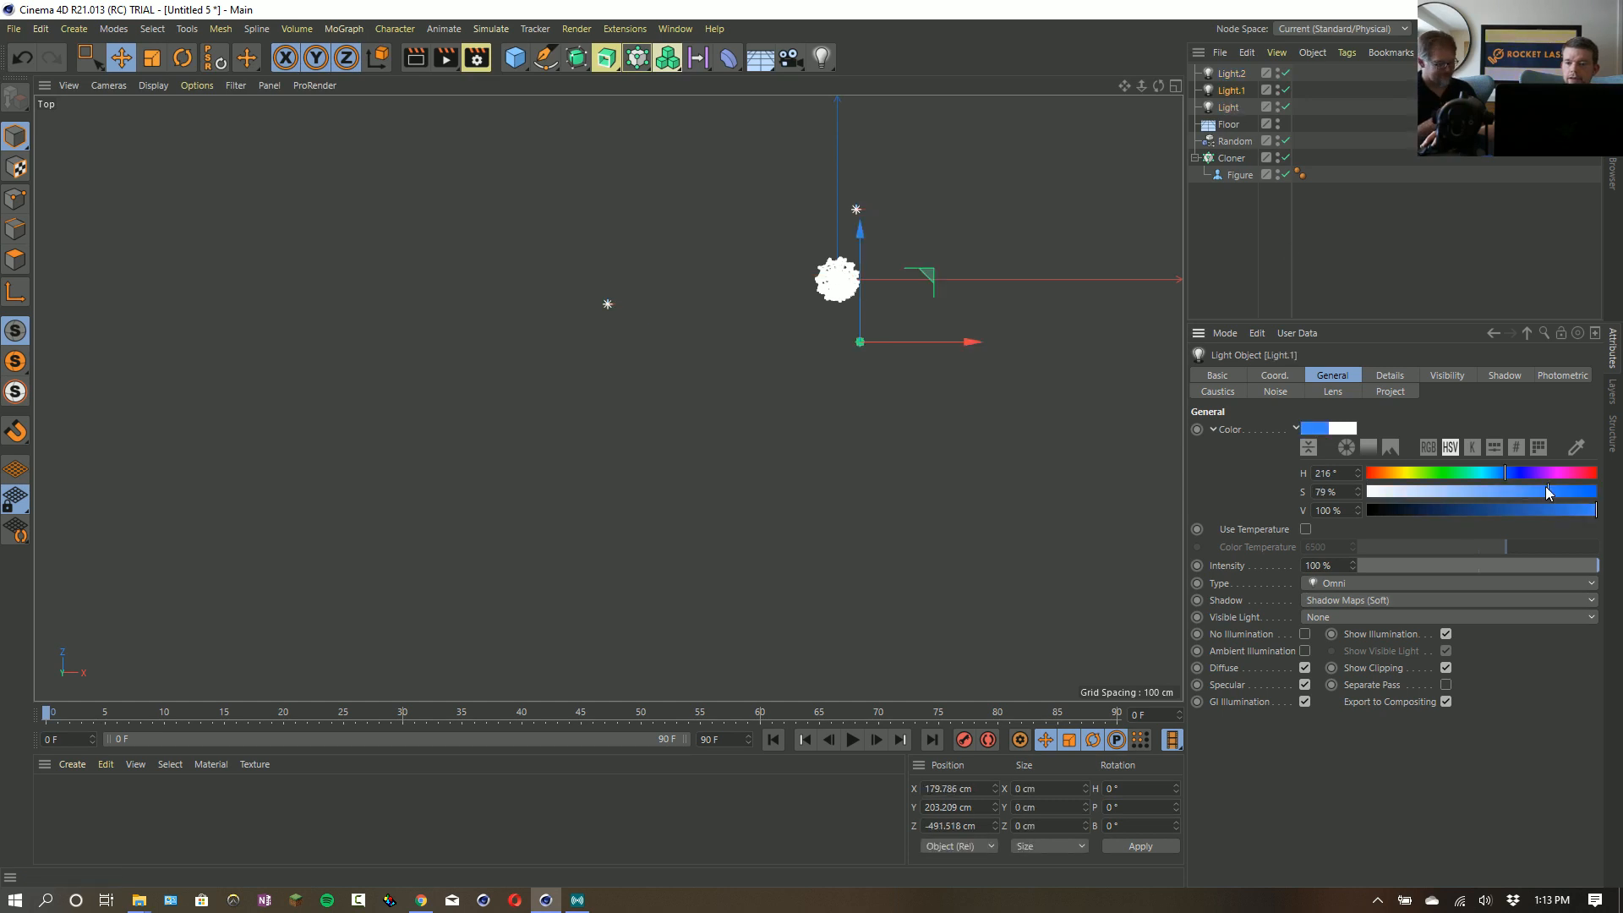
{"action": "left_click", "coordinate": [1236, 113]}
{"action": "left_click", "coordinate": [1408, 474]}
{"action": "left_click", "coordinate": [1513, 491]}
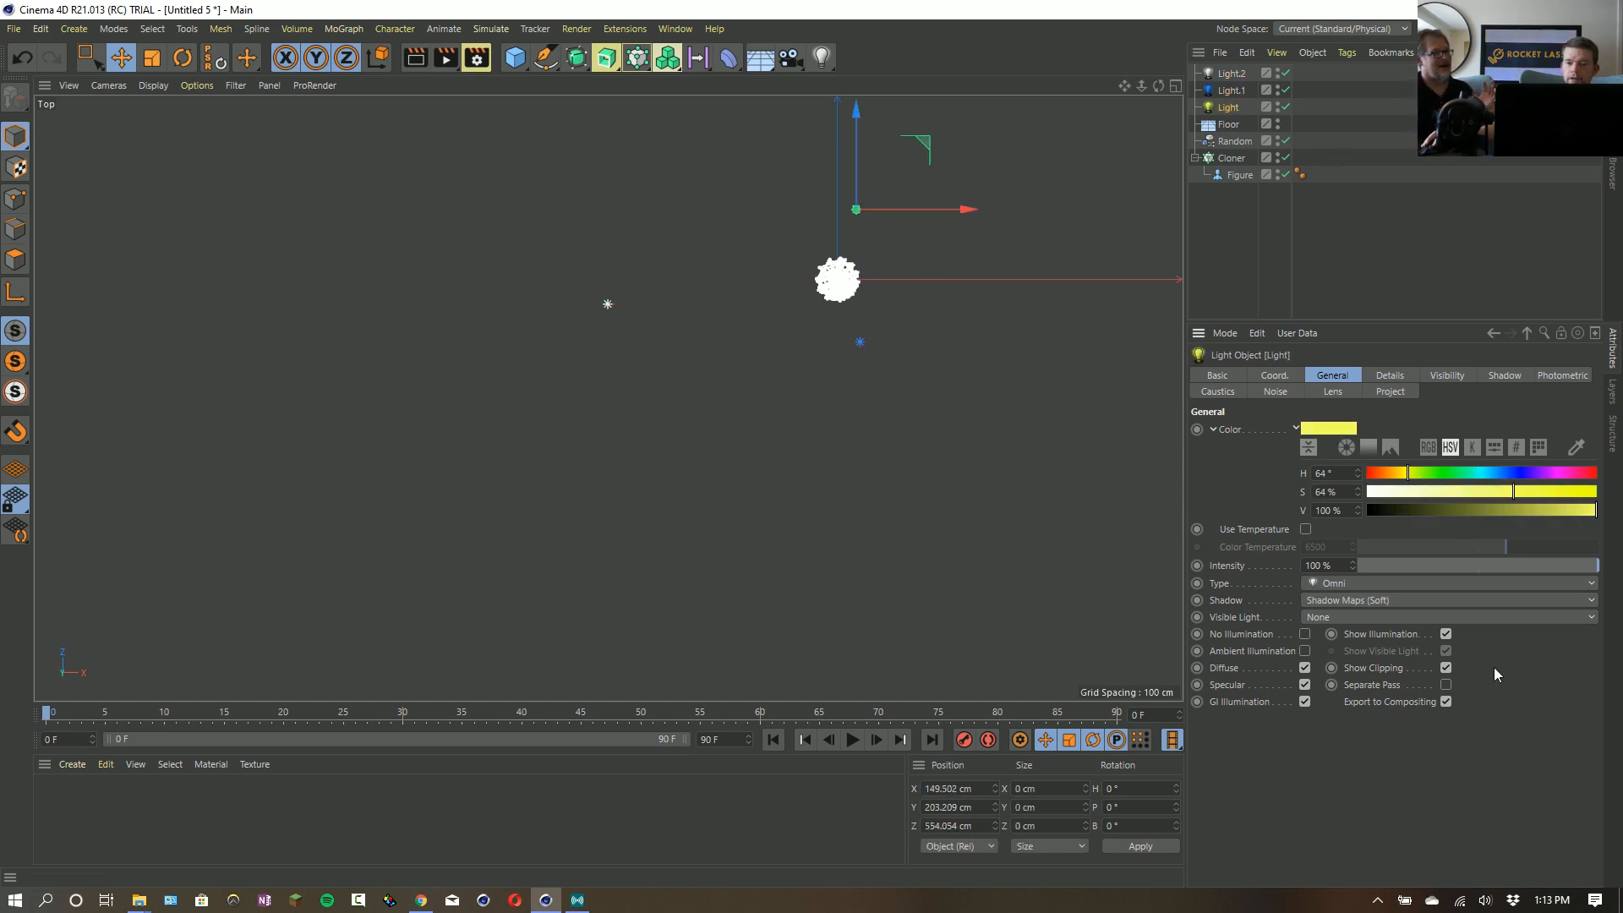
- Raise all three lights together along only the Y axis to about 451 cm in the perspective view
{"action": "middle_click", "coordinate": [1043, 420]}
{"action": "middle_click", "coordinate": [510, 288]}
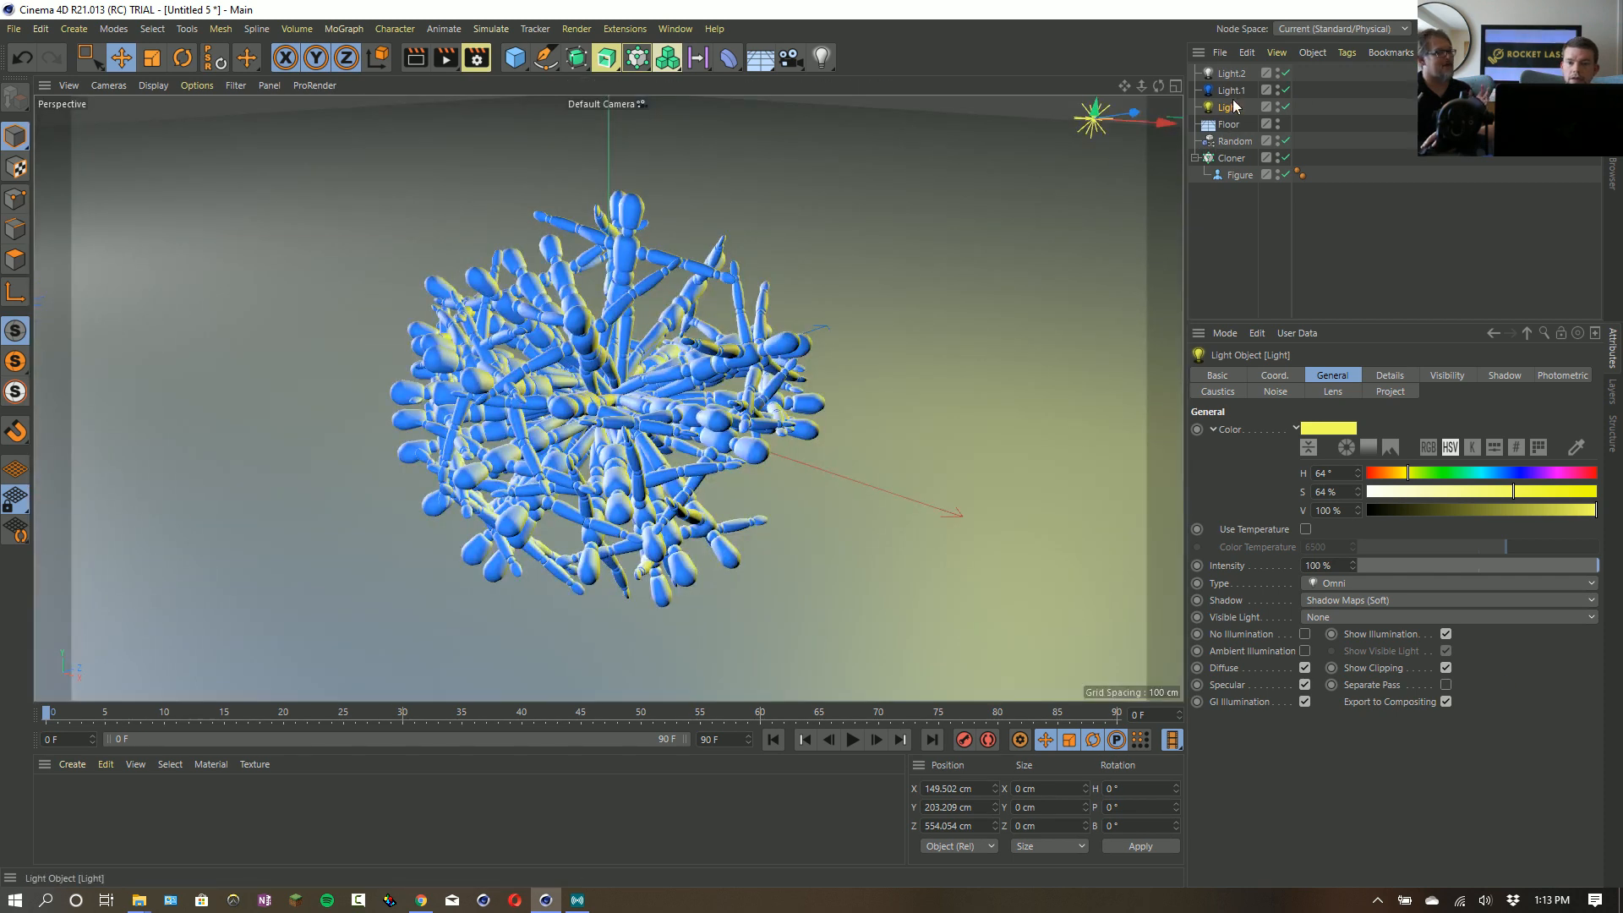
{"action": "left_click", "coordinate": [1231, 74], "text": "shift"}
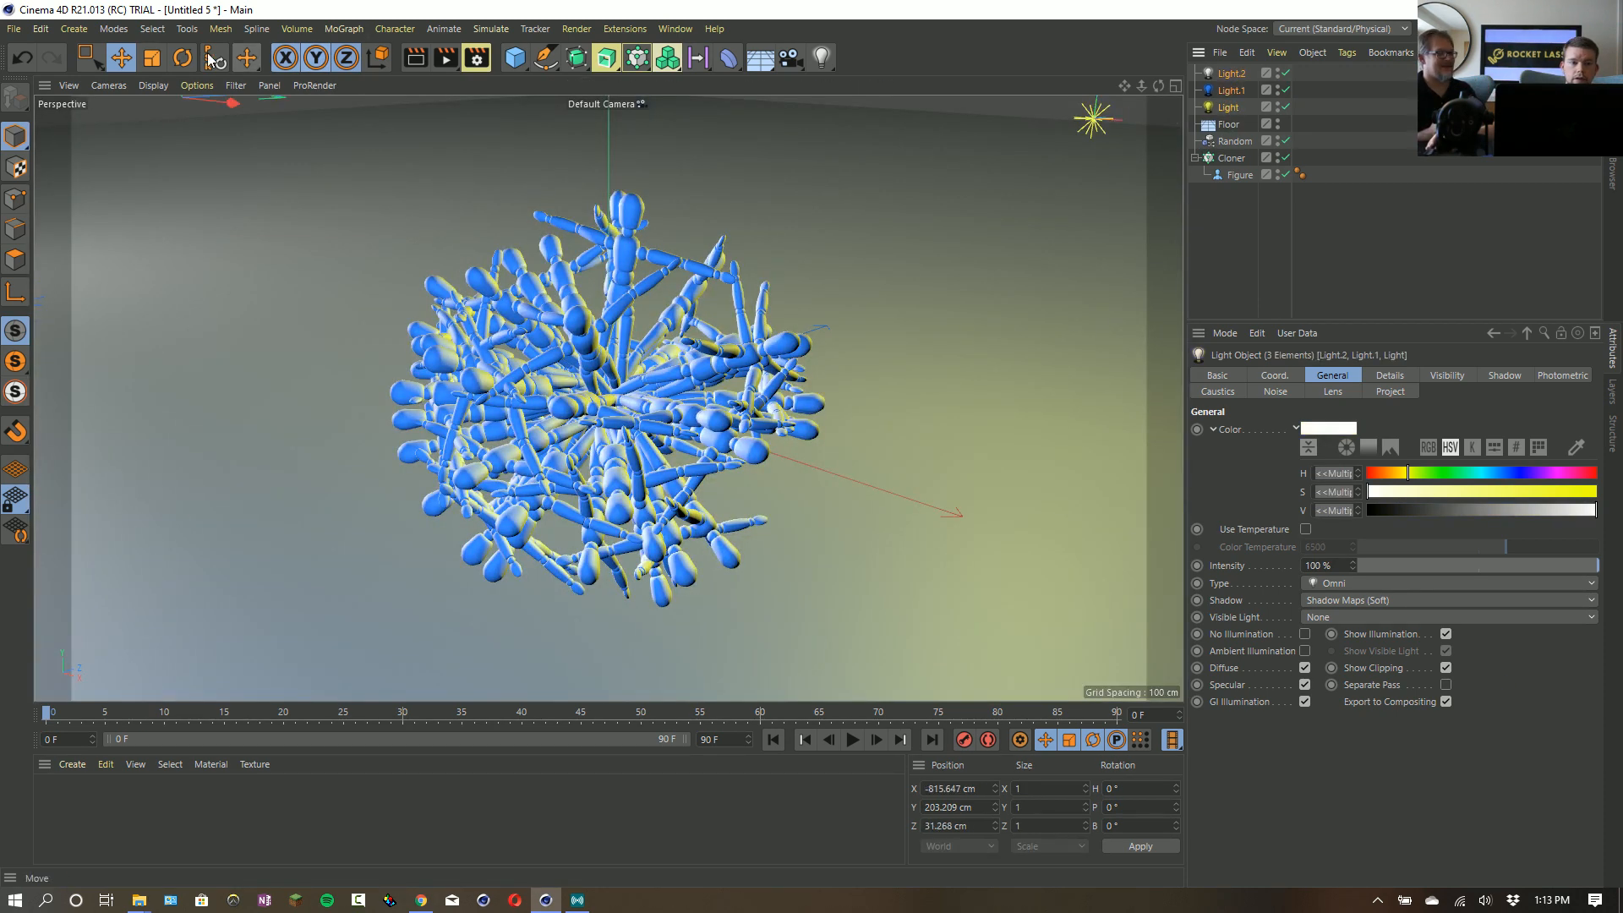
{"action": "left_click", "coordinate": [121, 58]}
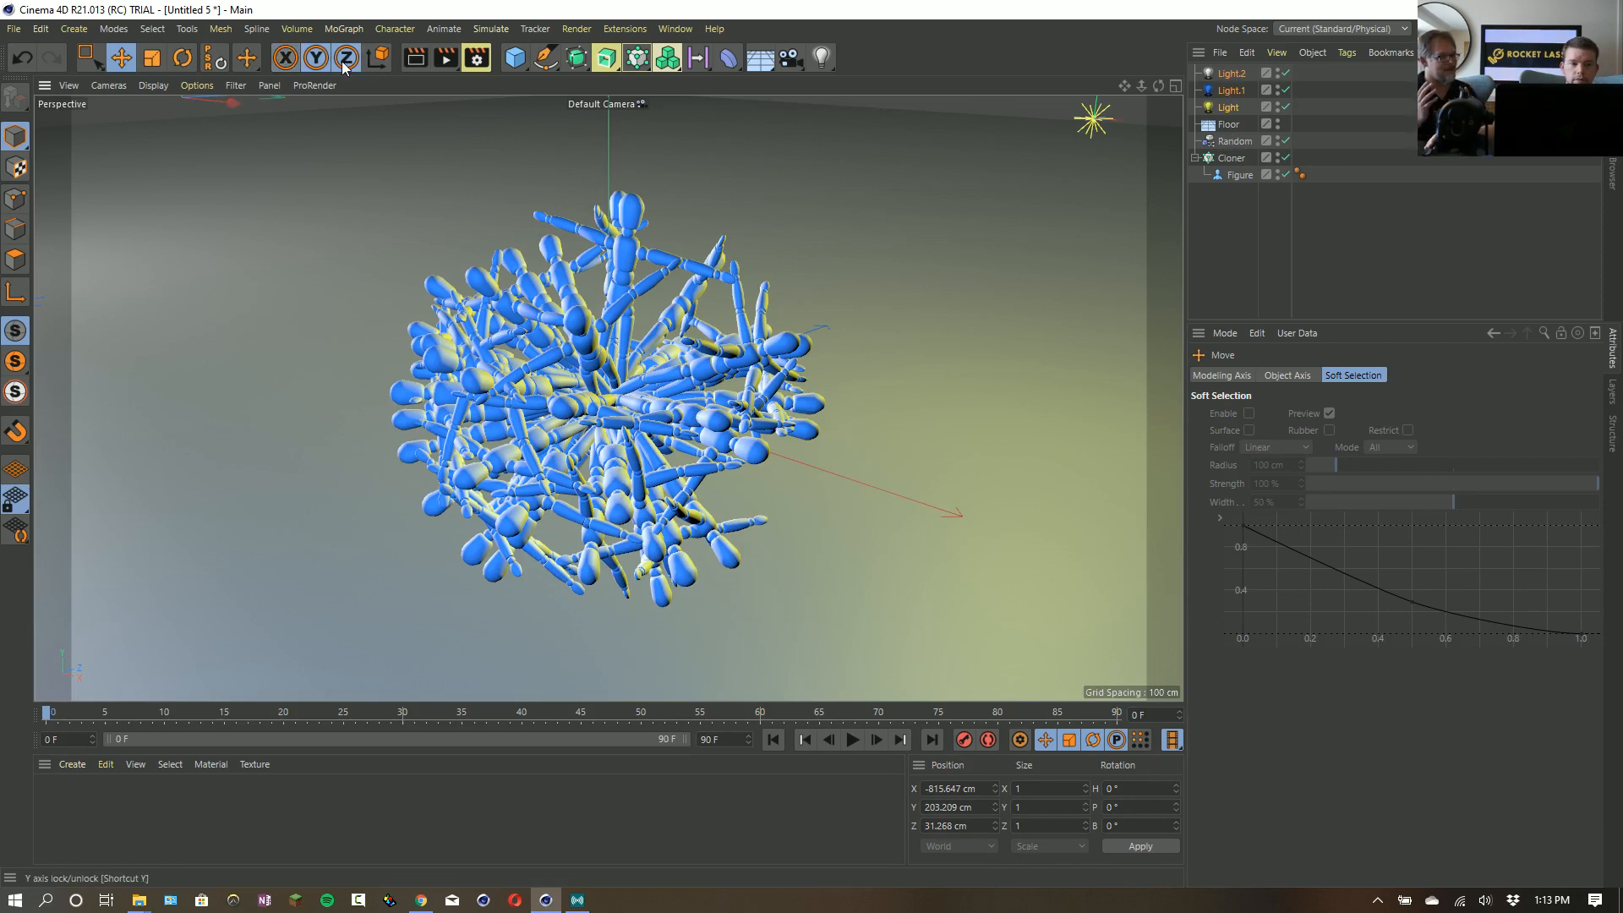
{"action": "left_click", "coordinate": [286, 59]}
{"action": "left_click", "coordinate": [344, 63]}
{"action": "left_click_drag", "start_coordinate": [541, 279], "coordinate": [550, 145]}
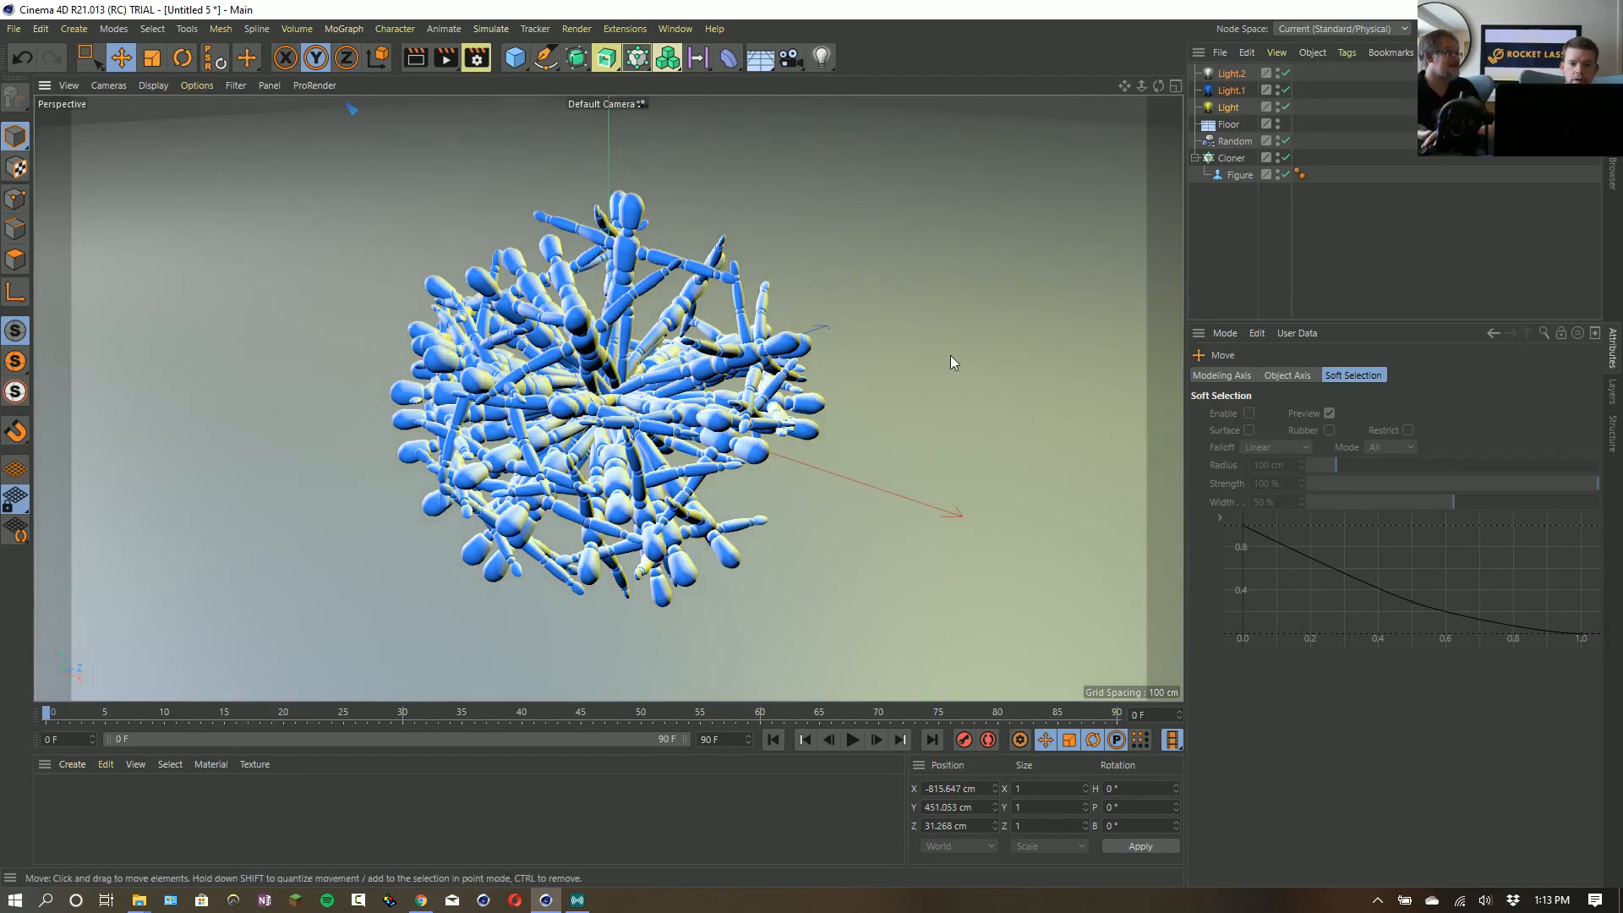
- Preview-render the perspective view to check the colored lights and soft shadows on the cloned figures
{"action": "key", "text": "ctrl+r"}
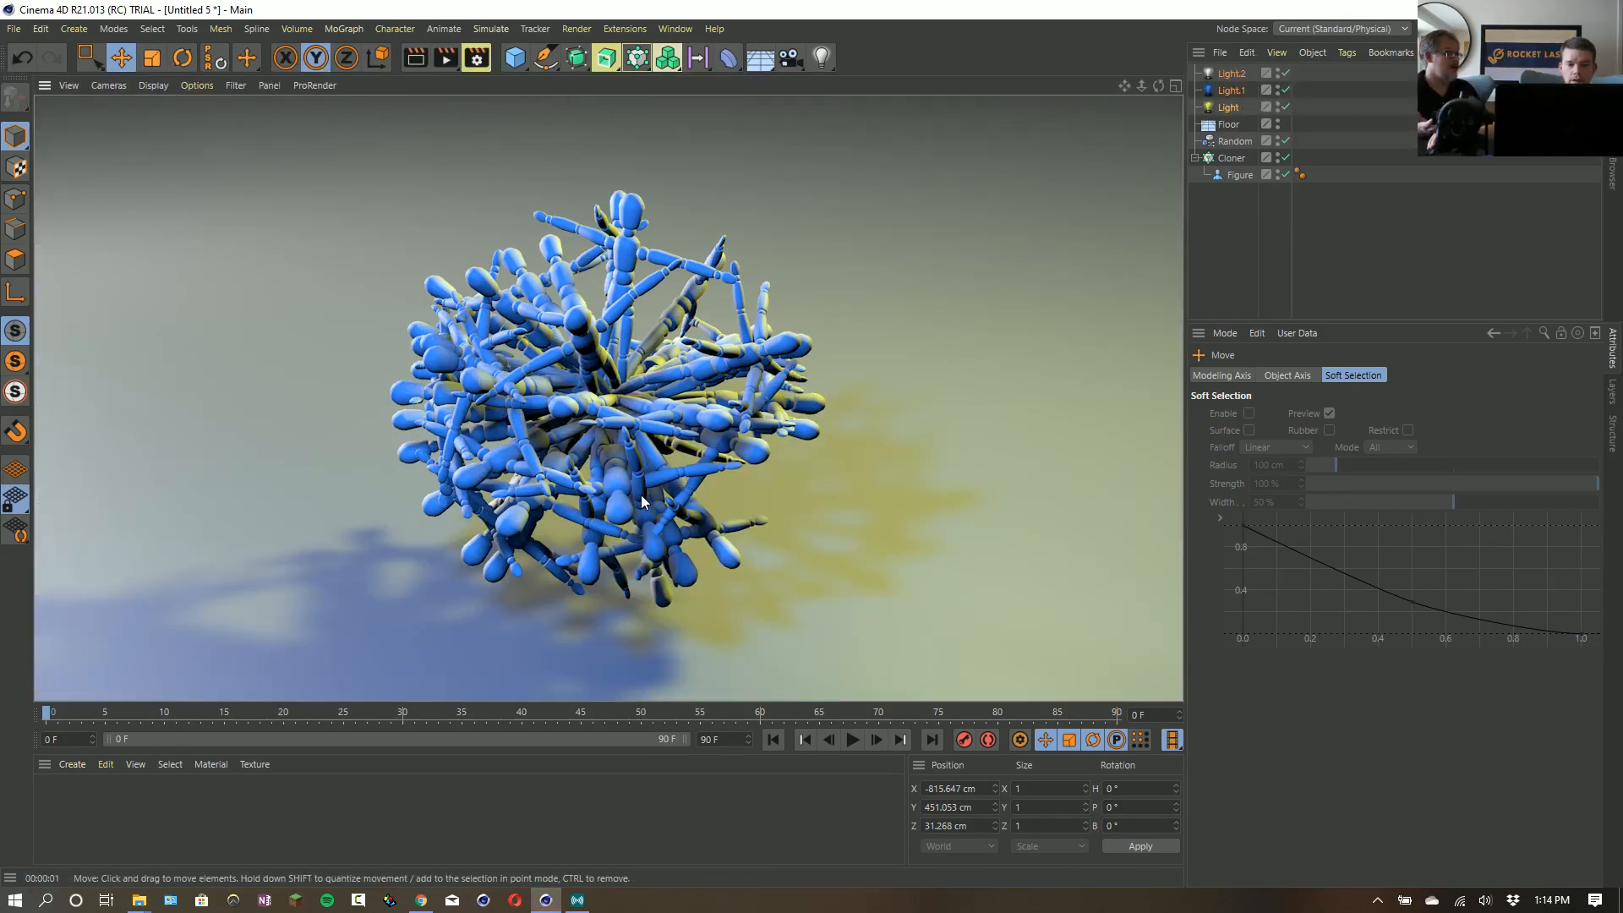
{"action": "scroll", "coordinate": [622, 494], "scroll_direction": "up", "scroll_amount": 5}
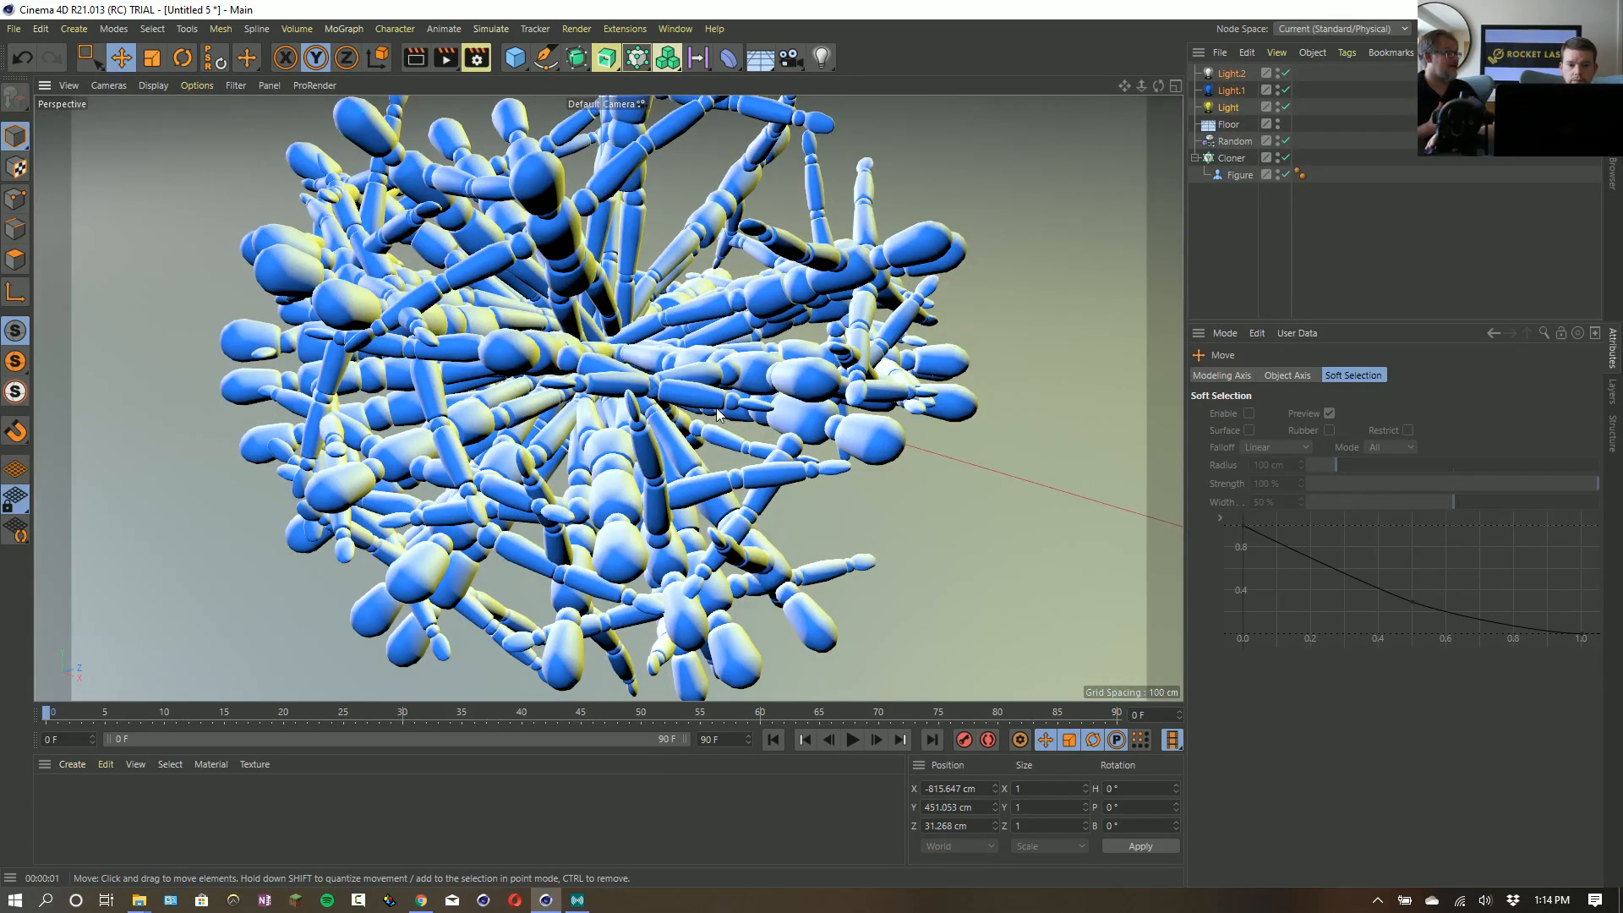
- Switch the renderer to Physical and set sampling, maximum shading, blurriness, shadow, ambient occlusion and subsurface scattering subdivisions to 1
{"action": "key", "text": "ctrl+b"}
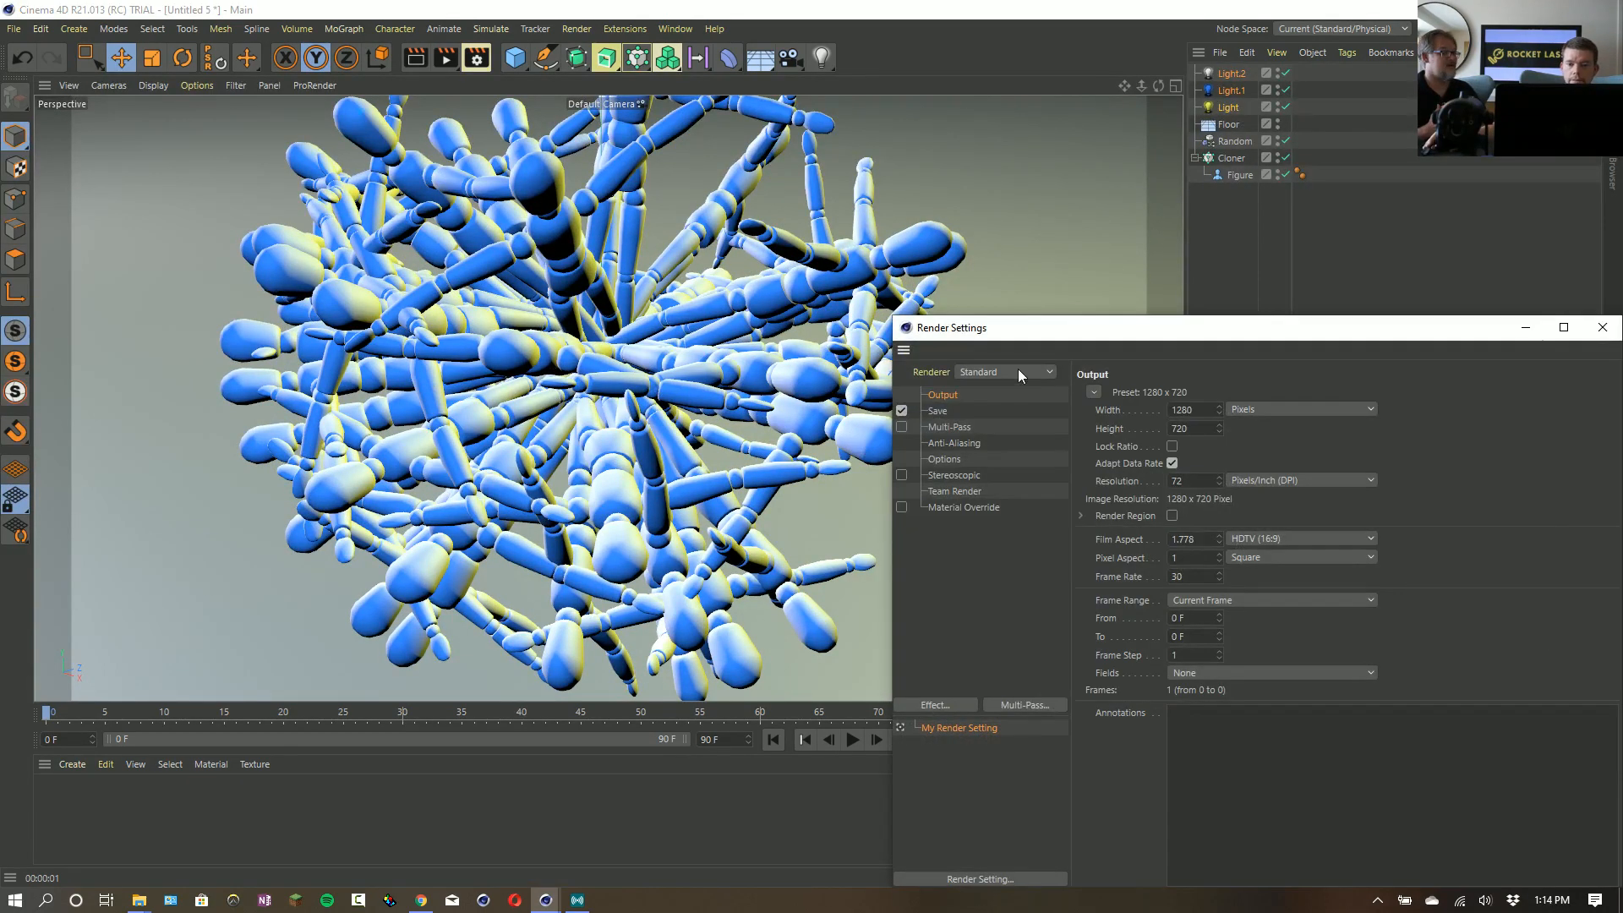
{"action": "left_click", "coordinate": [1021, 373]}
{"action": "left_click", "coordinate": [1003, 409]}
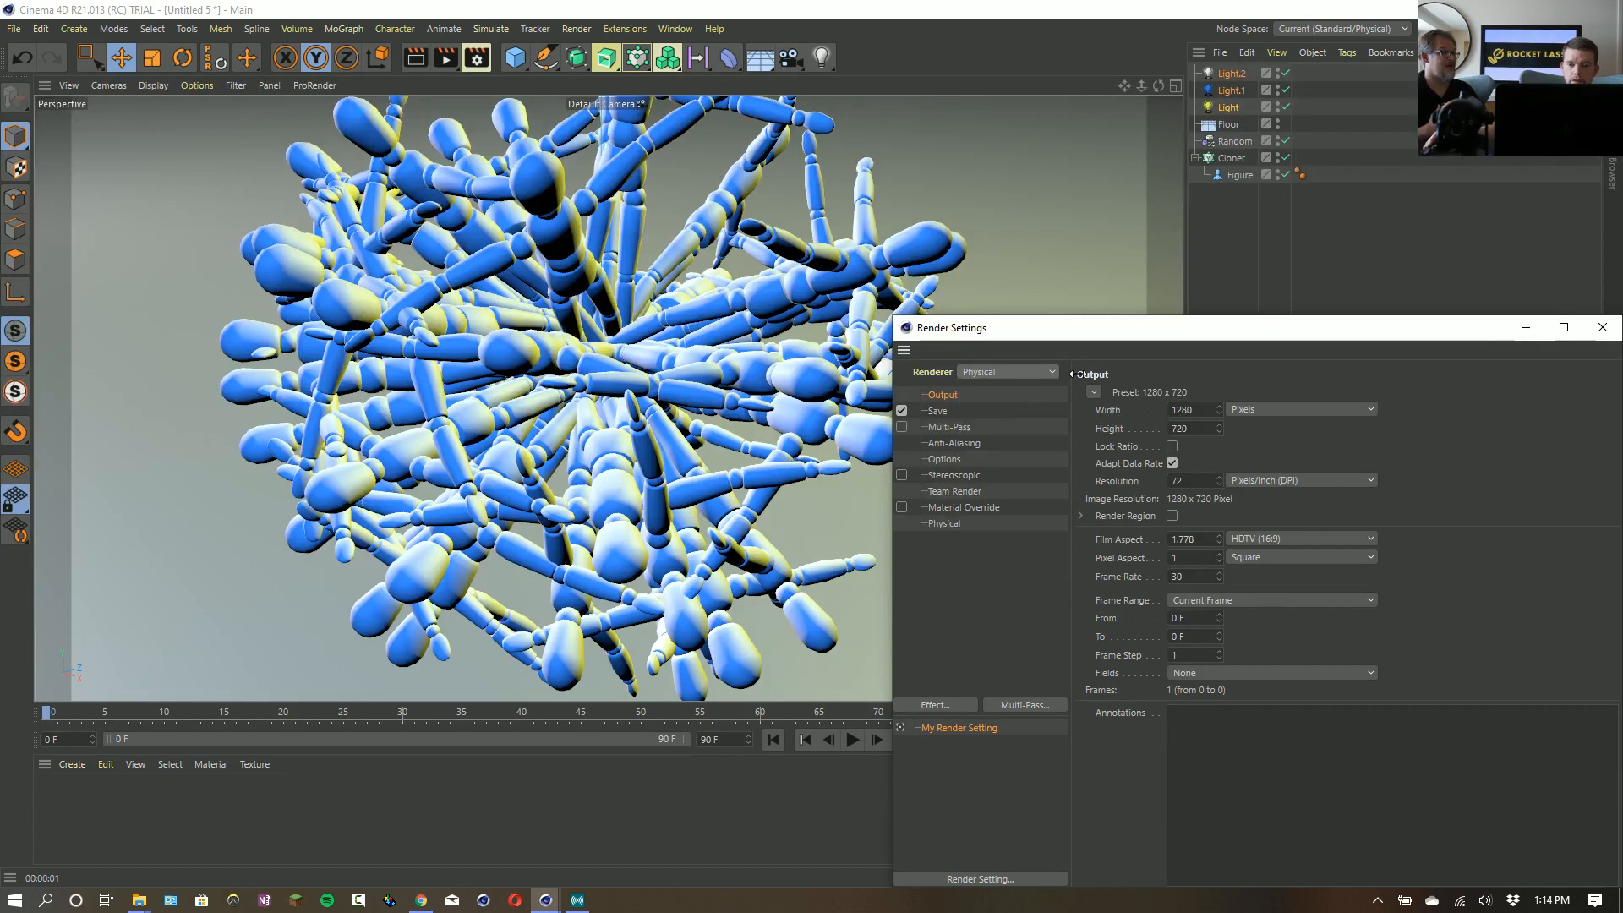
{"action": "left_click_drag", "start_coordinate": [1180, 328], "coordinate": [850, 254]}
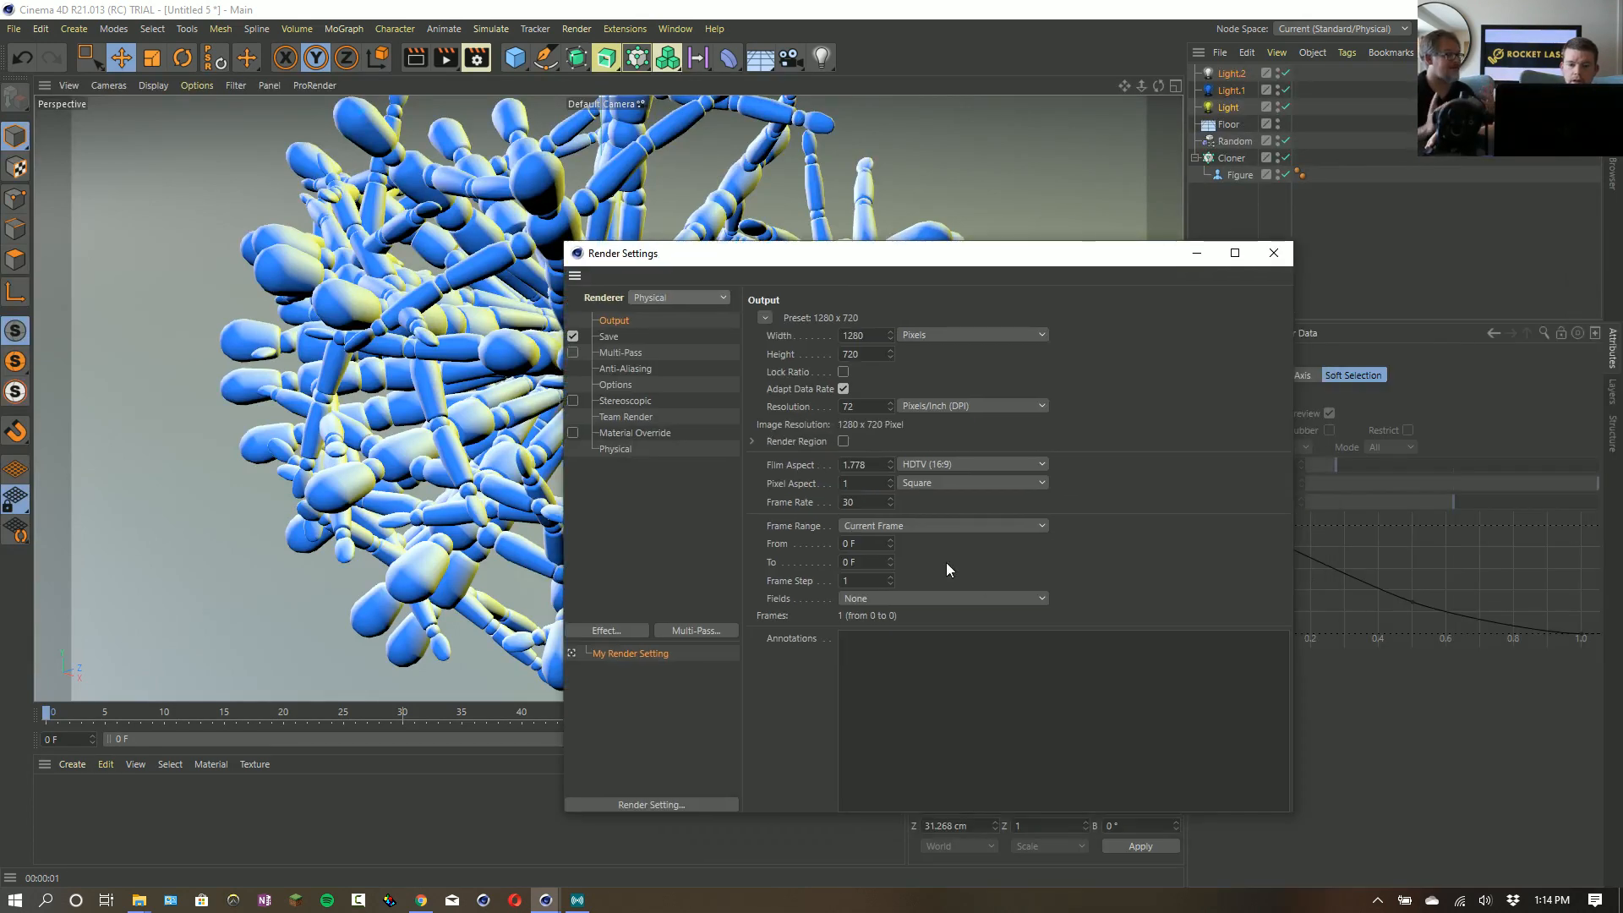
{"action": "left_click", "coordinate": [630, 449]}
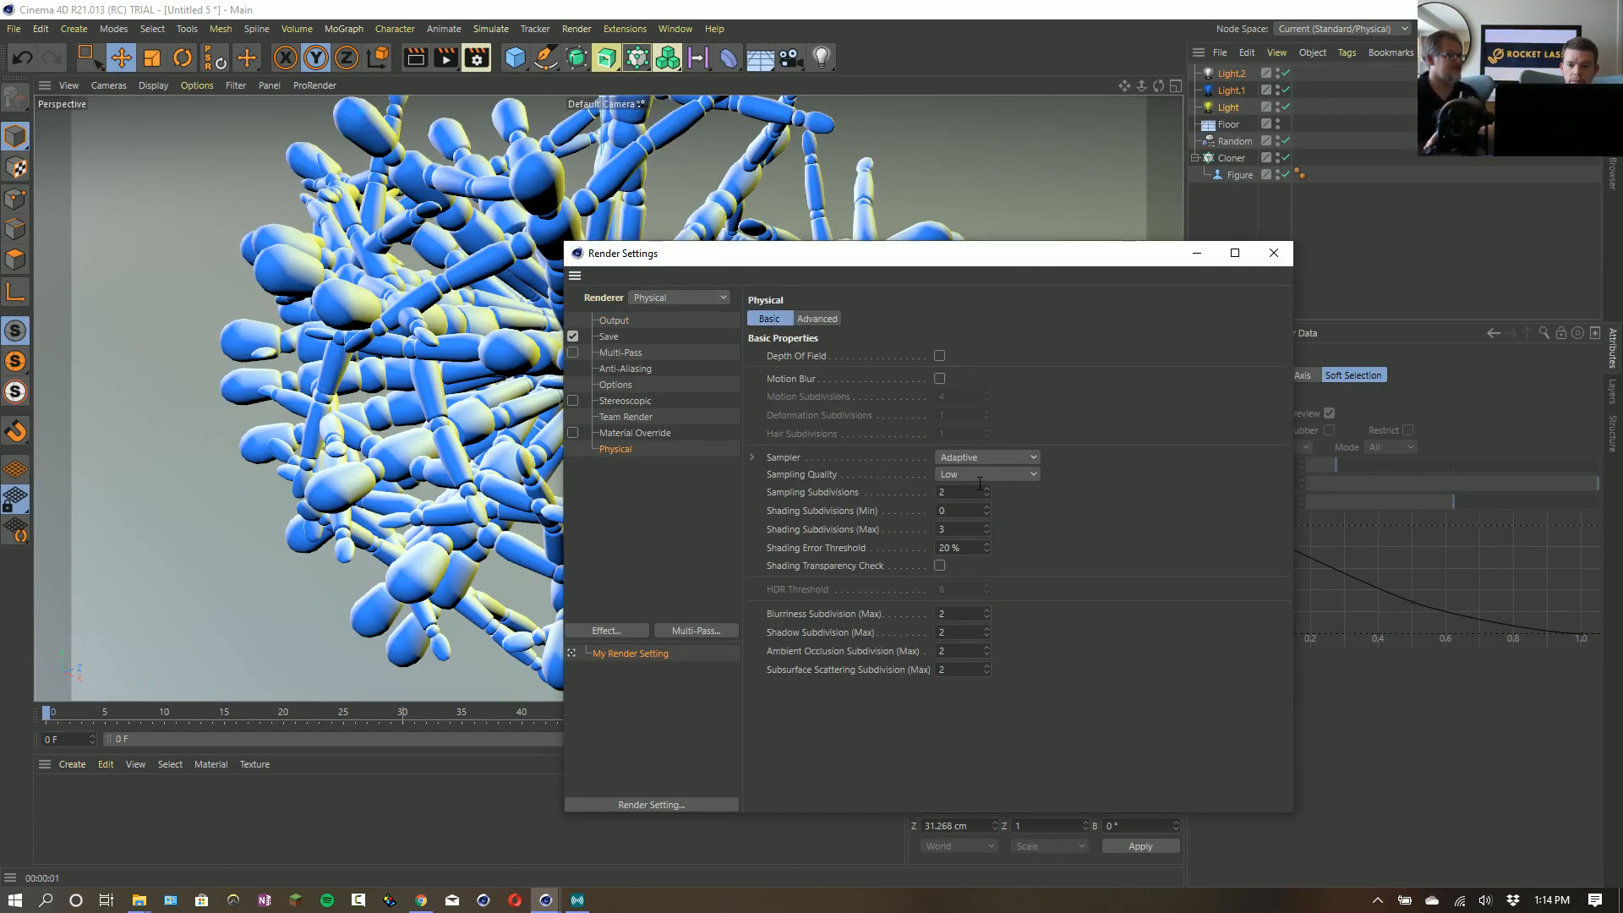
{"action": "type", "text": "1"}
{"action": "type", "text": "1"}
{"action": "mouse_move", "coordinate": [964, 531]}
{"action": "left_mouse_down"}
{"action": "mouse_move", "coordinate": [933, 568]}
{"action": "mouse_move", "coordinate": [943, 656]}
{"action": "mouse_move", "coordinate": [920, 691]}
{"action": "left_mouse_up"}
{"action": "type", "text": "1111"}
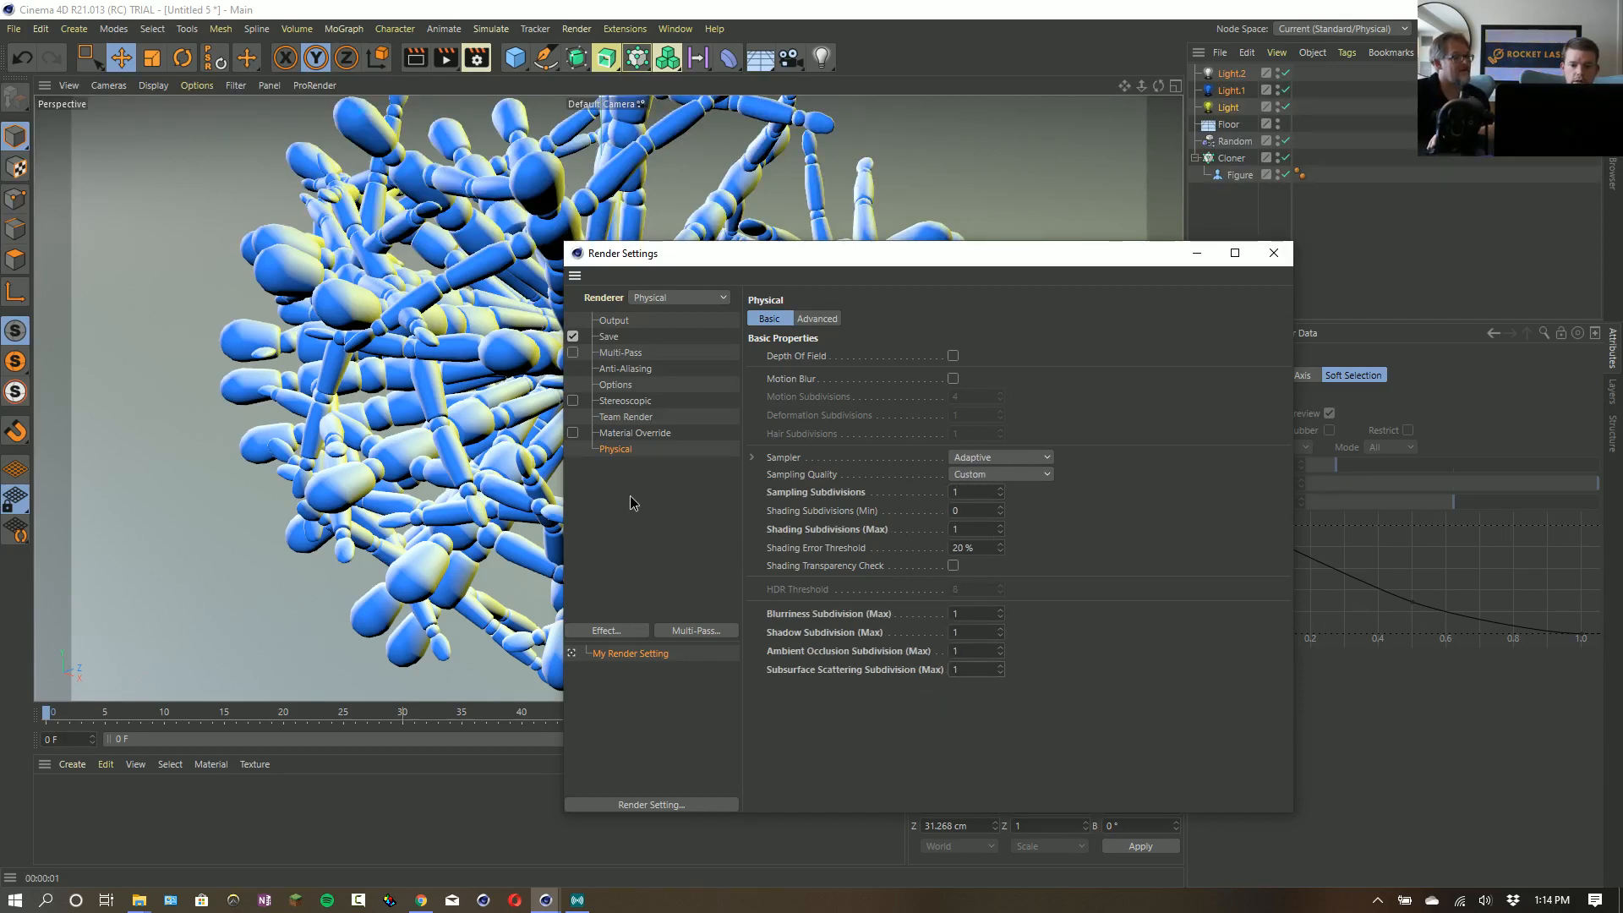
- Add the Global Illumination effect with Quasi-Monte Carlo (QMC) as both primary and secondary method
{"action": "left_click", "coordinate": [629, 631]}
{"action": "left_click", "coordinate": [704, 632]}
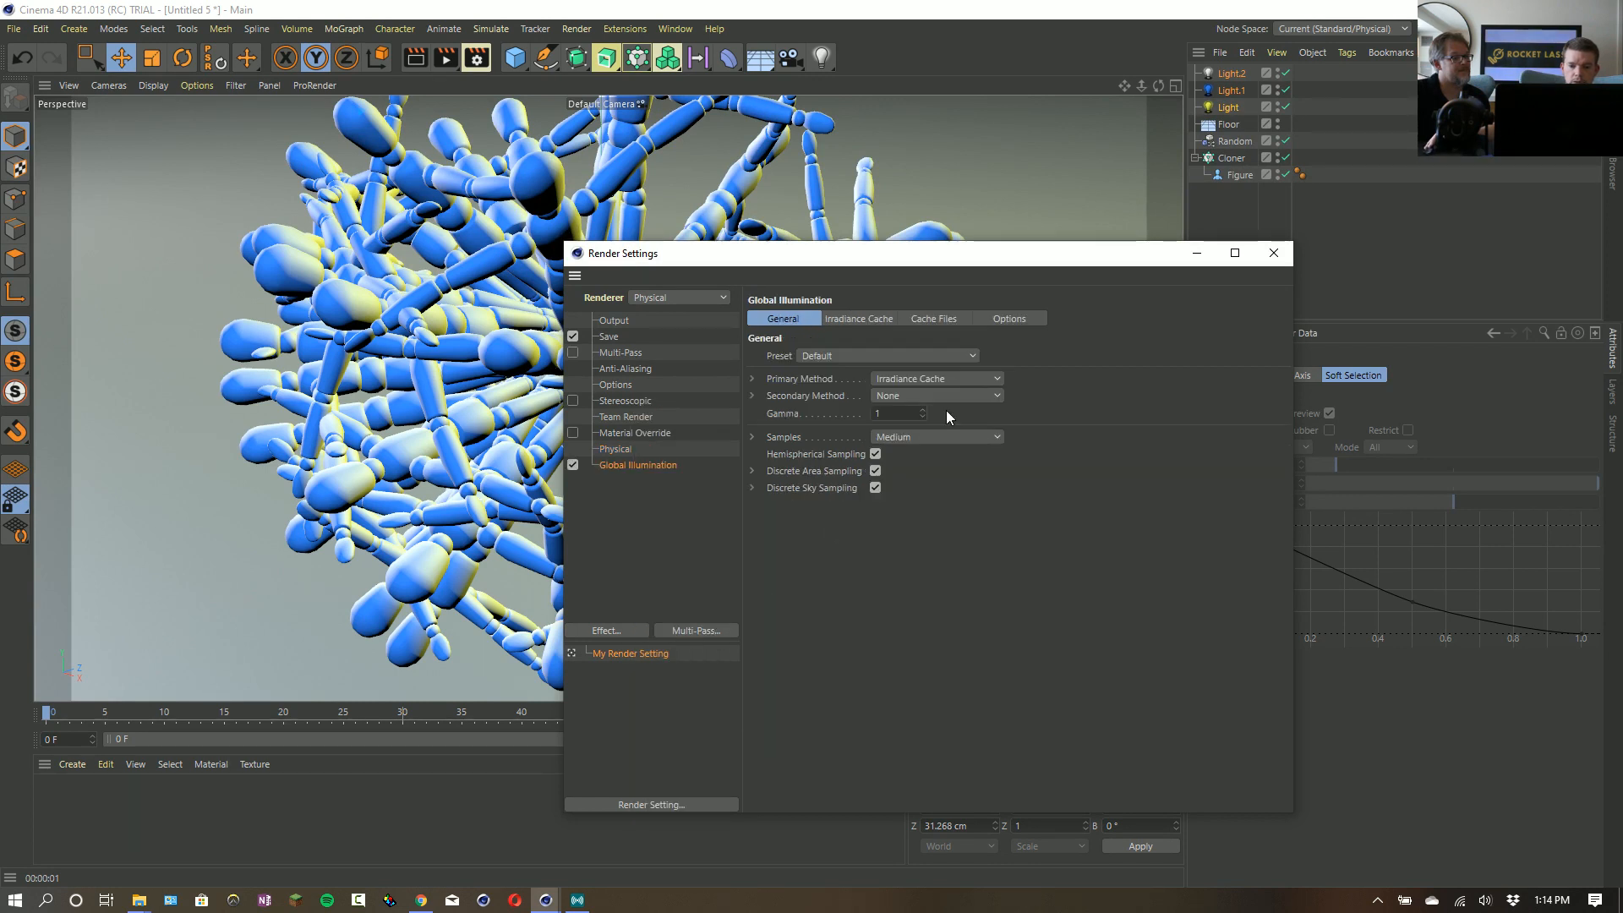
{"action": "left_click", "coordinate": [898, 381]}
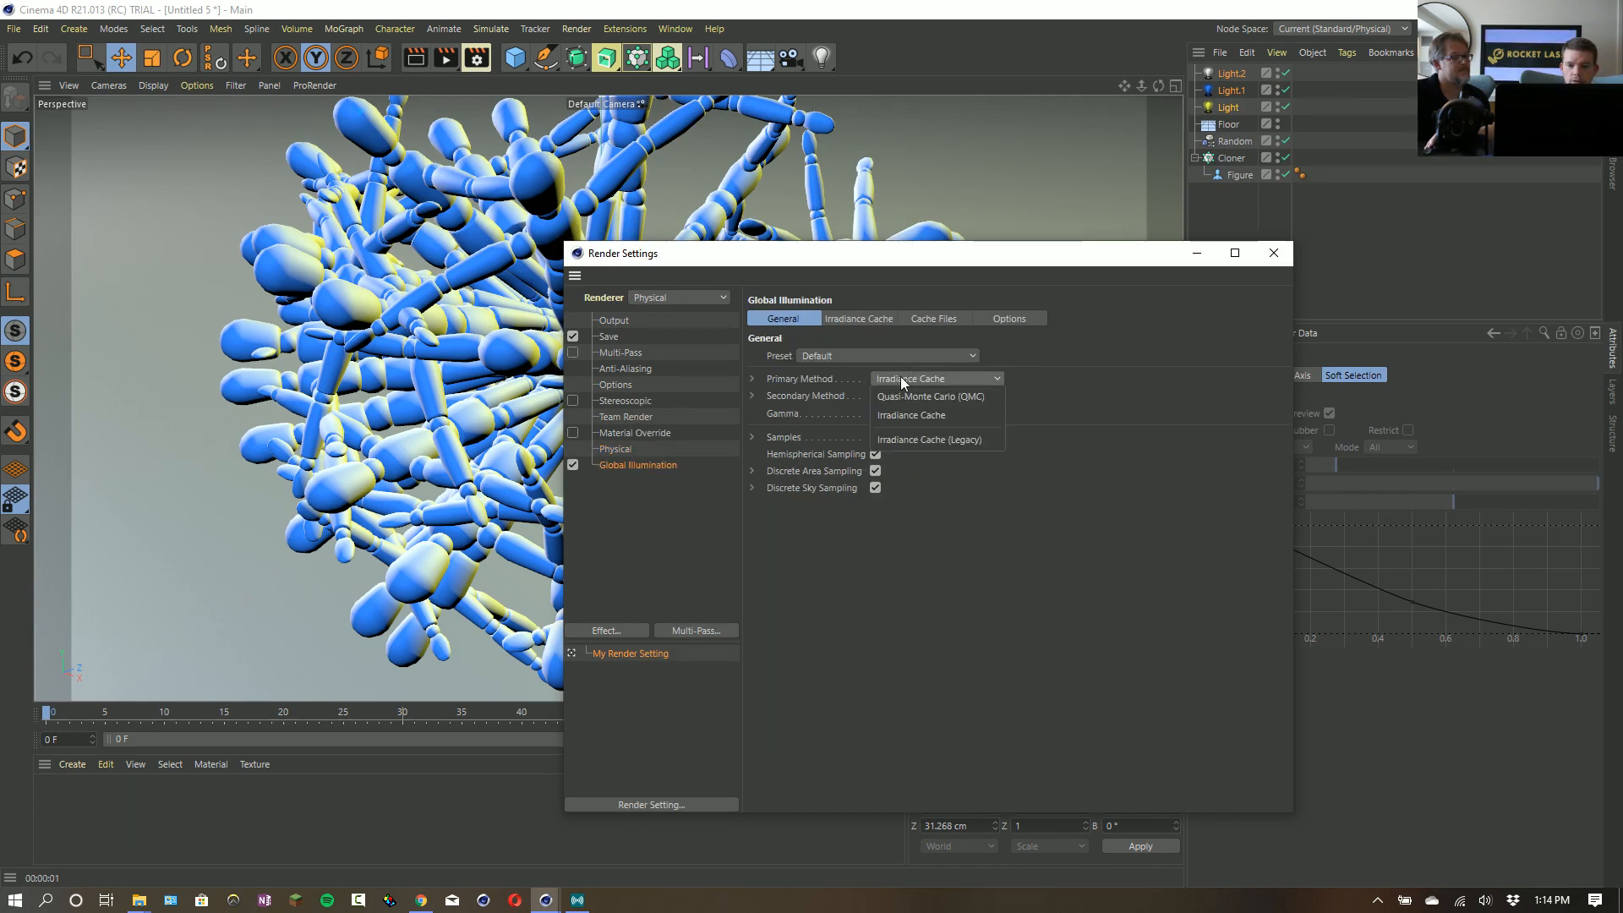
{"action": "left_click", "coordinate": [920, 414]}
{"action": "left_click", "coordinate": [896, 380]}
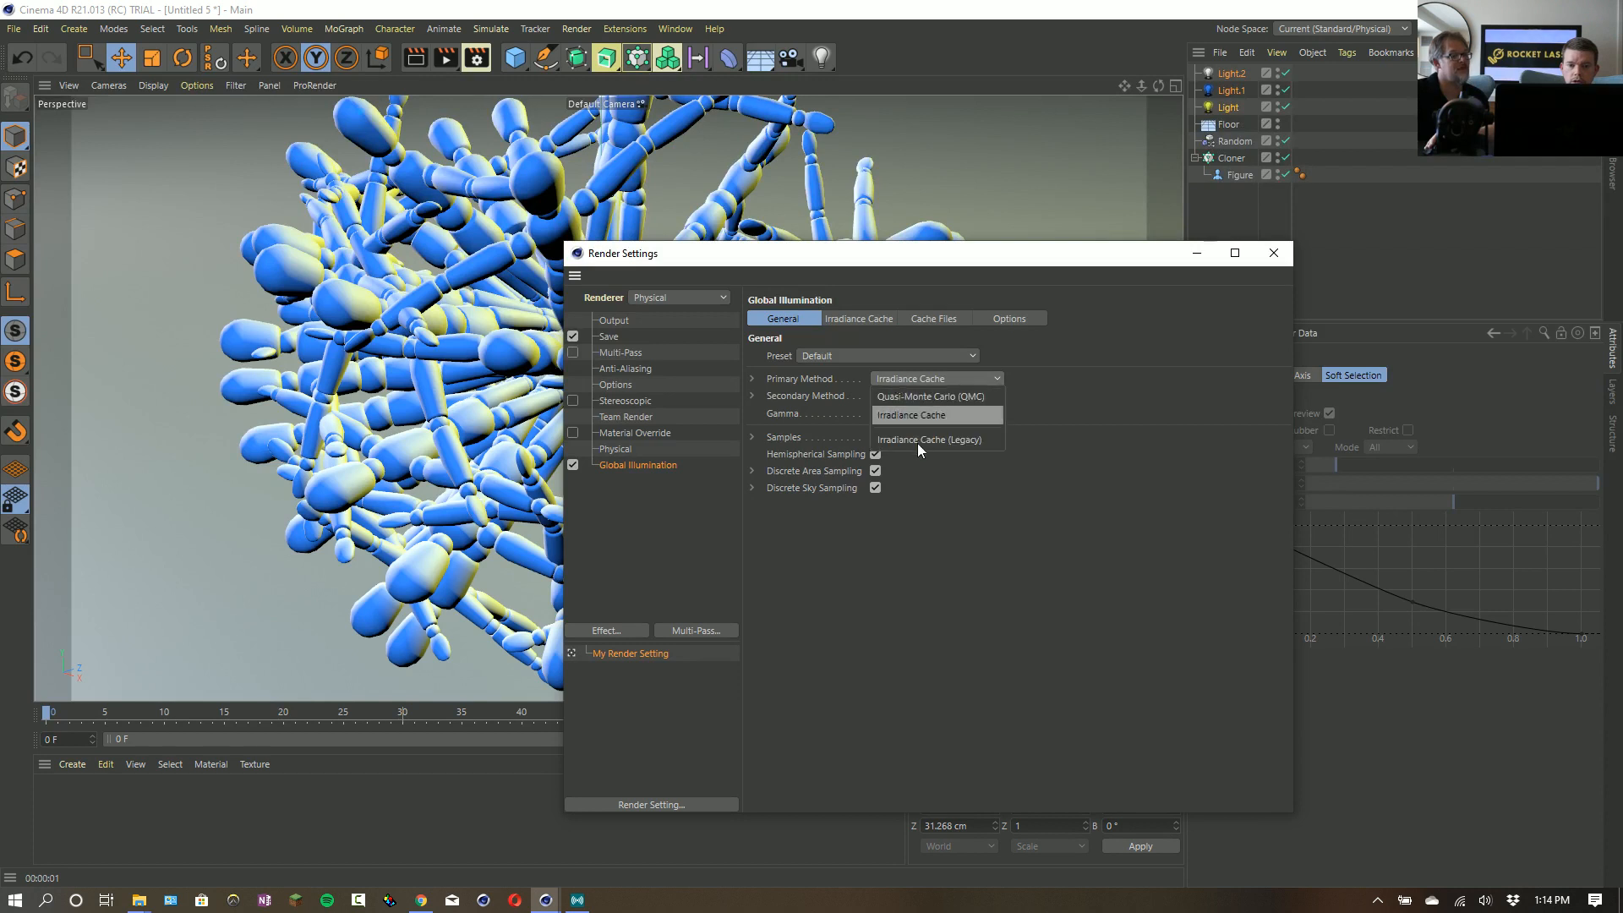
{"action": "left_click", "coordinate": [915, 399]}
{"action": "left_click", "coordinate": [914, 398]}
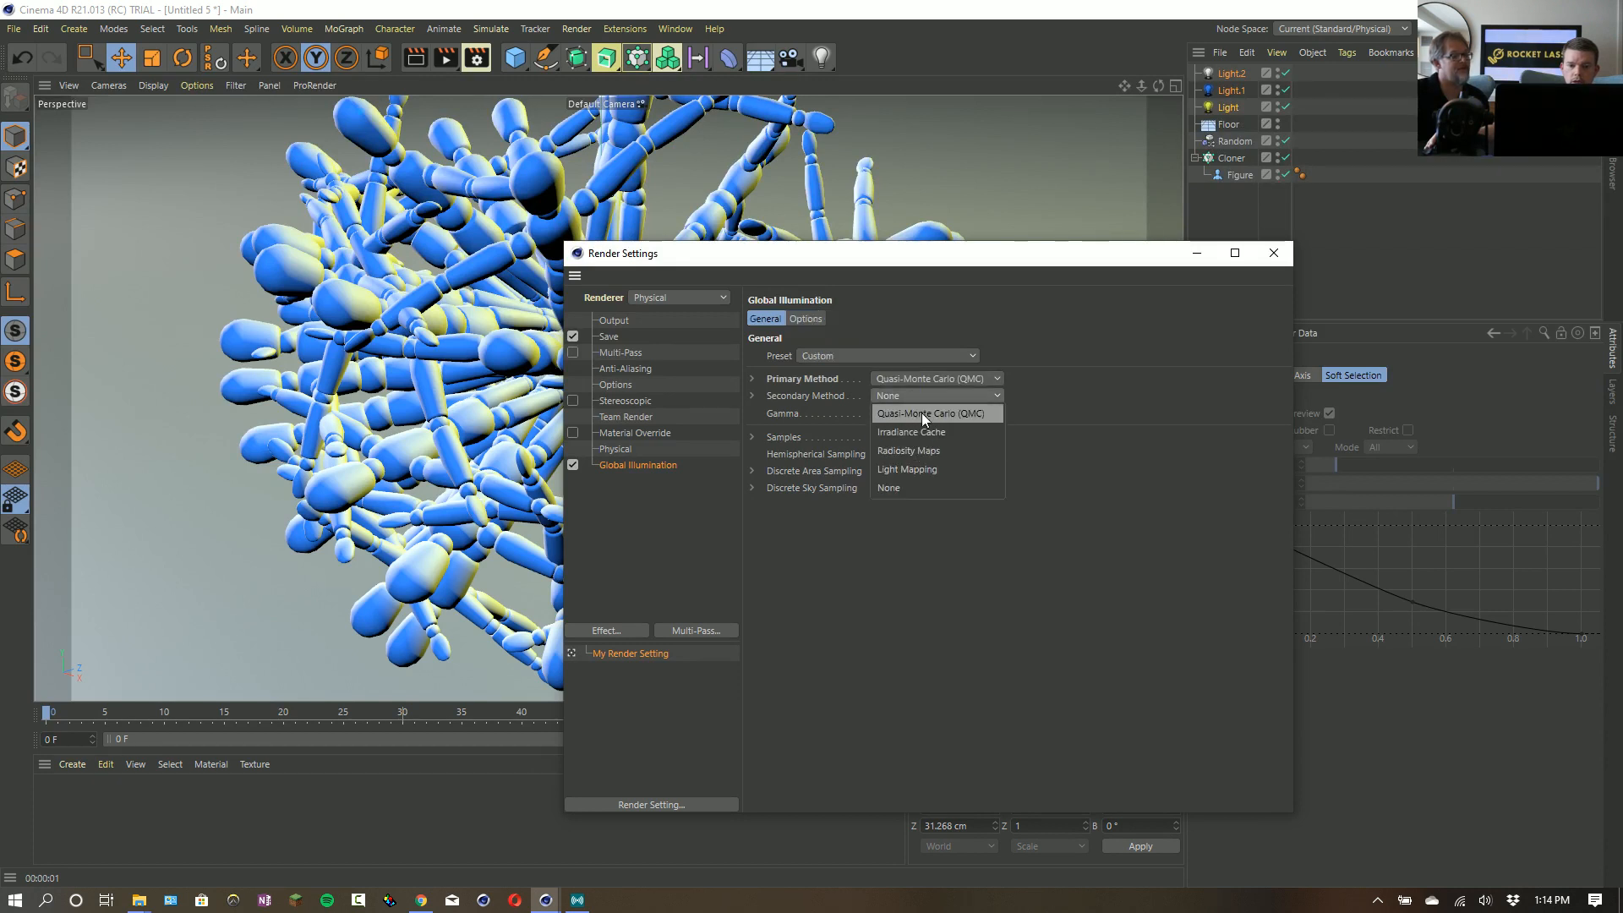
{"action": "left_click", "coordinate": [922, 413]}
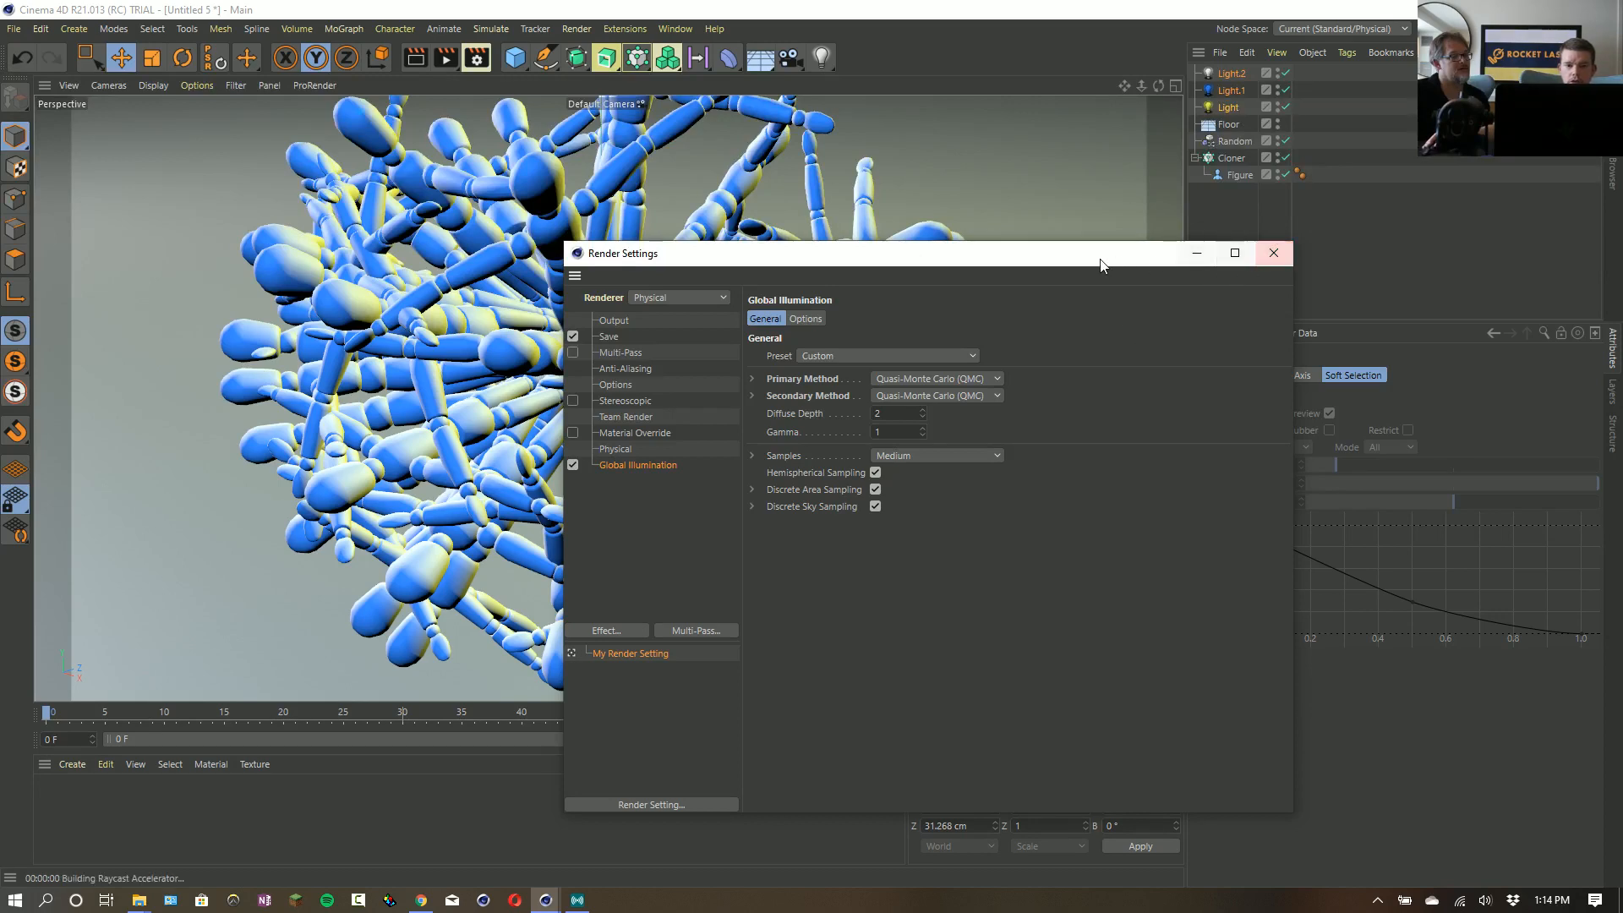
- Move the render settings window aside to watch the global illumination preview render, and close it
{"action": "left_click_drag", "start_coordinate": [1085, 264], "coordinate": [1331, 330]}
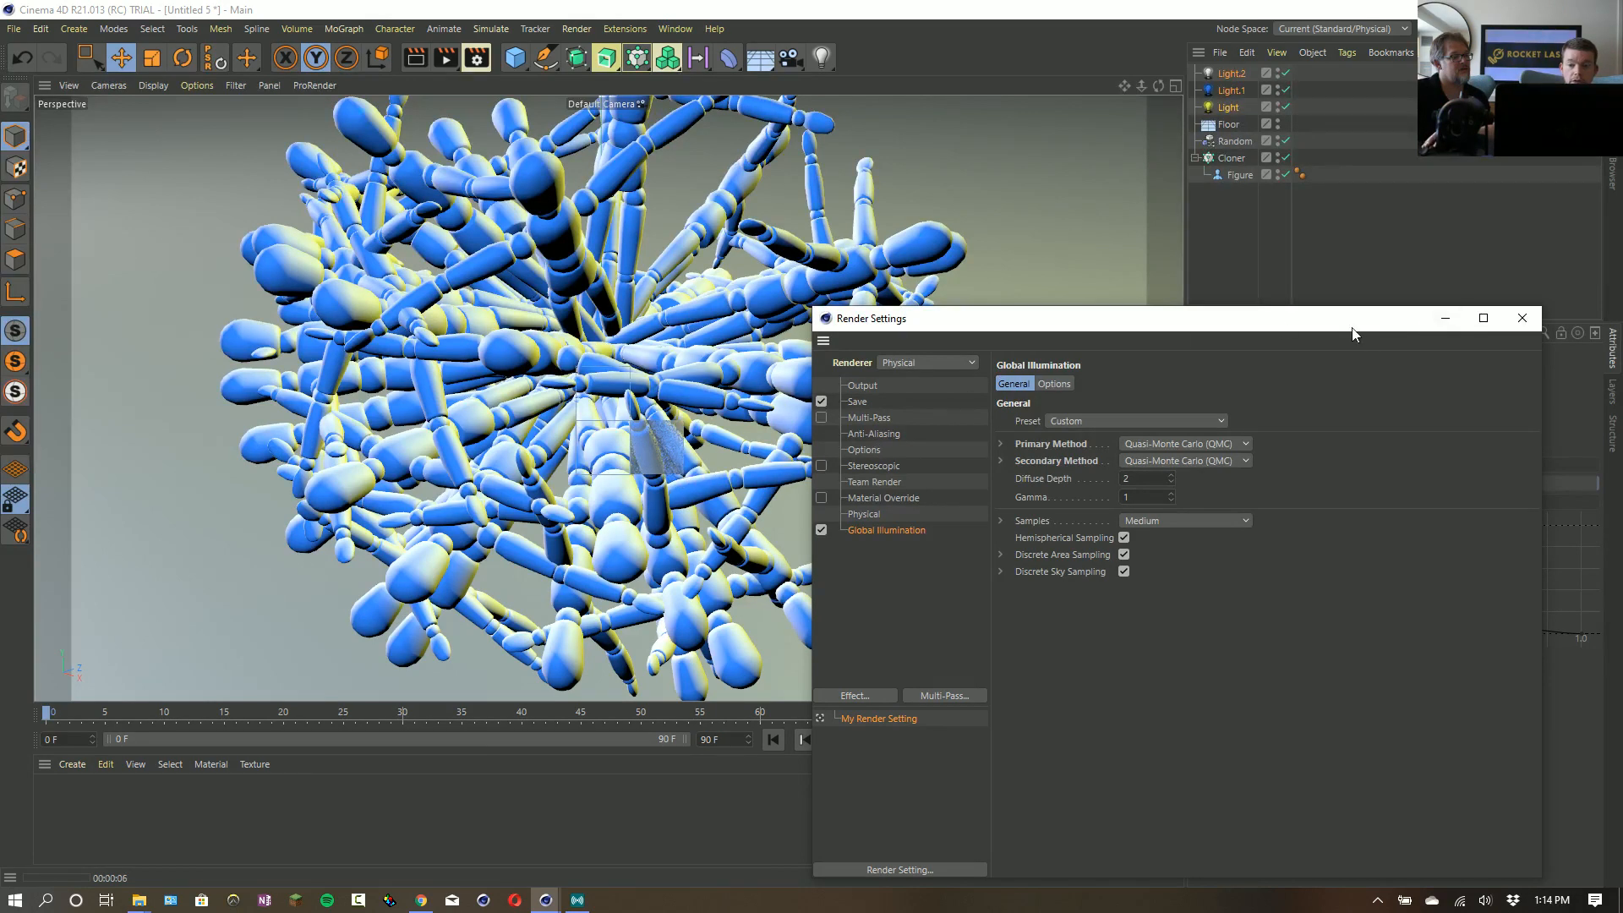
{"action": "left_click_drag", "start_coordinate": [1353, 333], "coordinate": [960, 330]}
{"action": "left_click", "coordinate": [1122, 322]}
- Set the render output size to 600 x 600 pixels
{"action": "key", "text": "ctrl+b"}
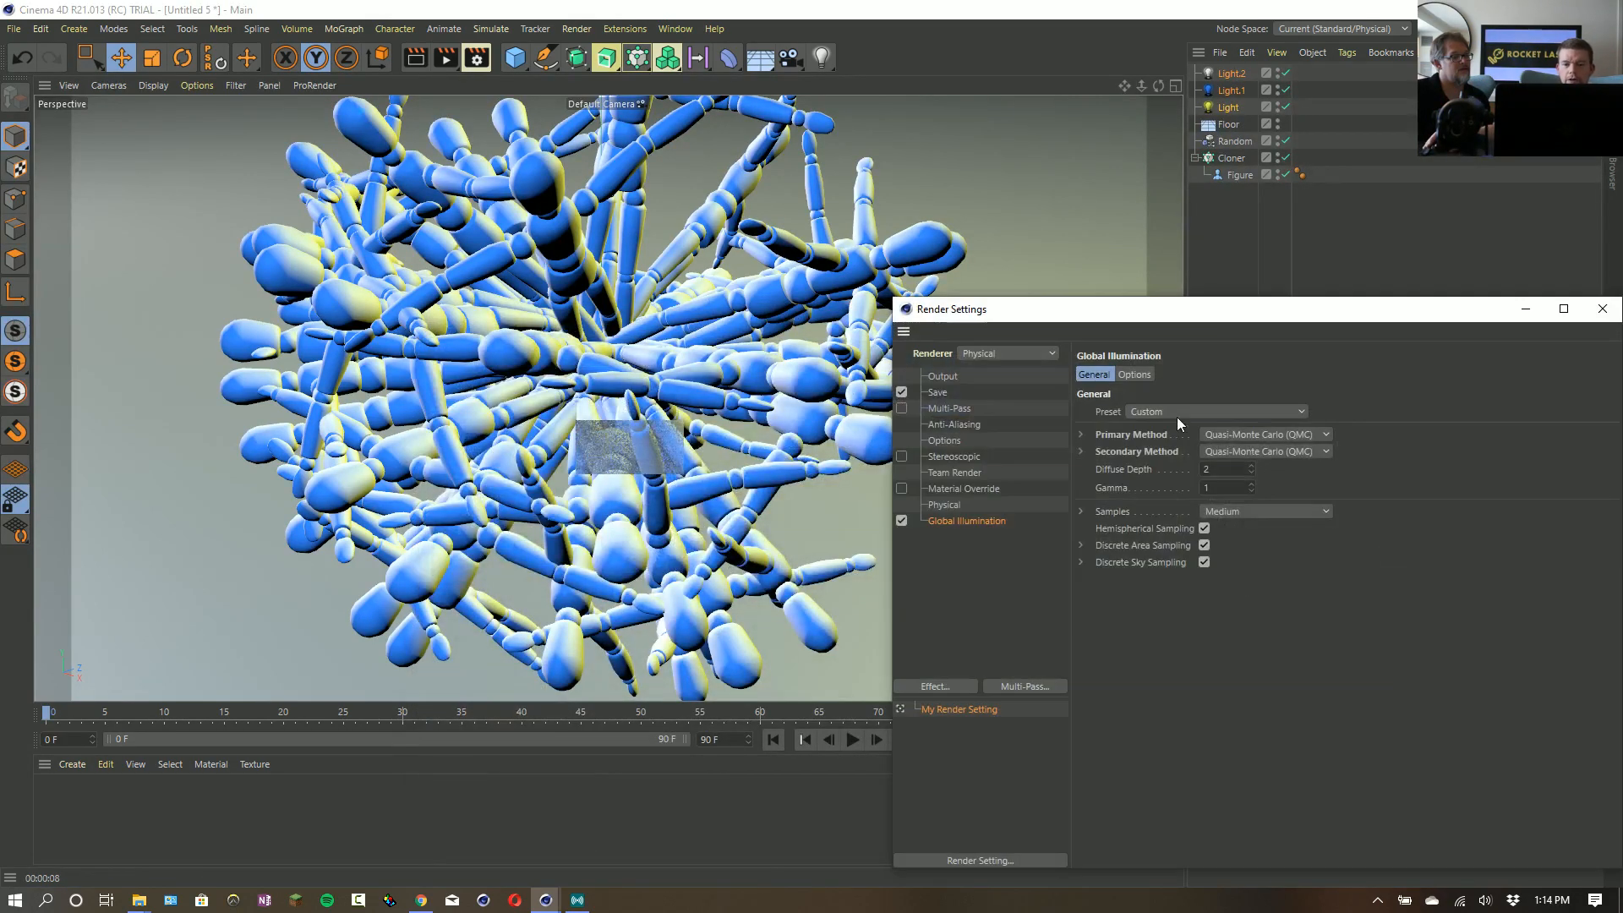
{"action": "left_click", "coordinate": [964, 377]}
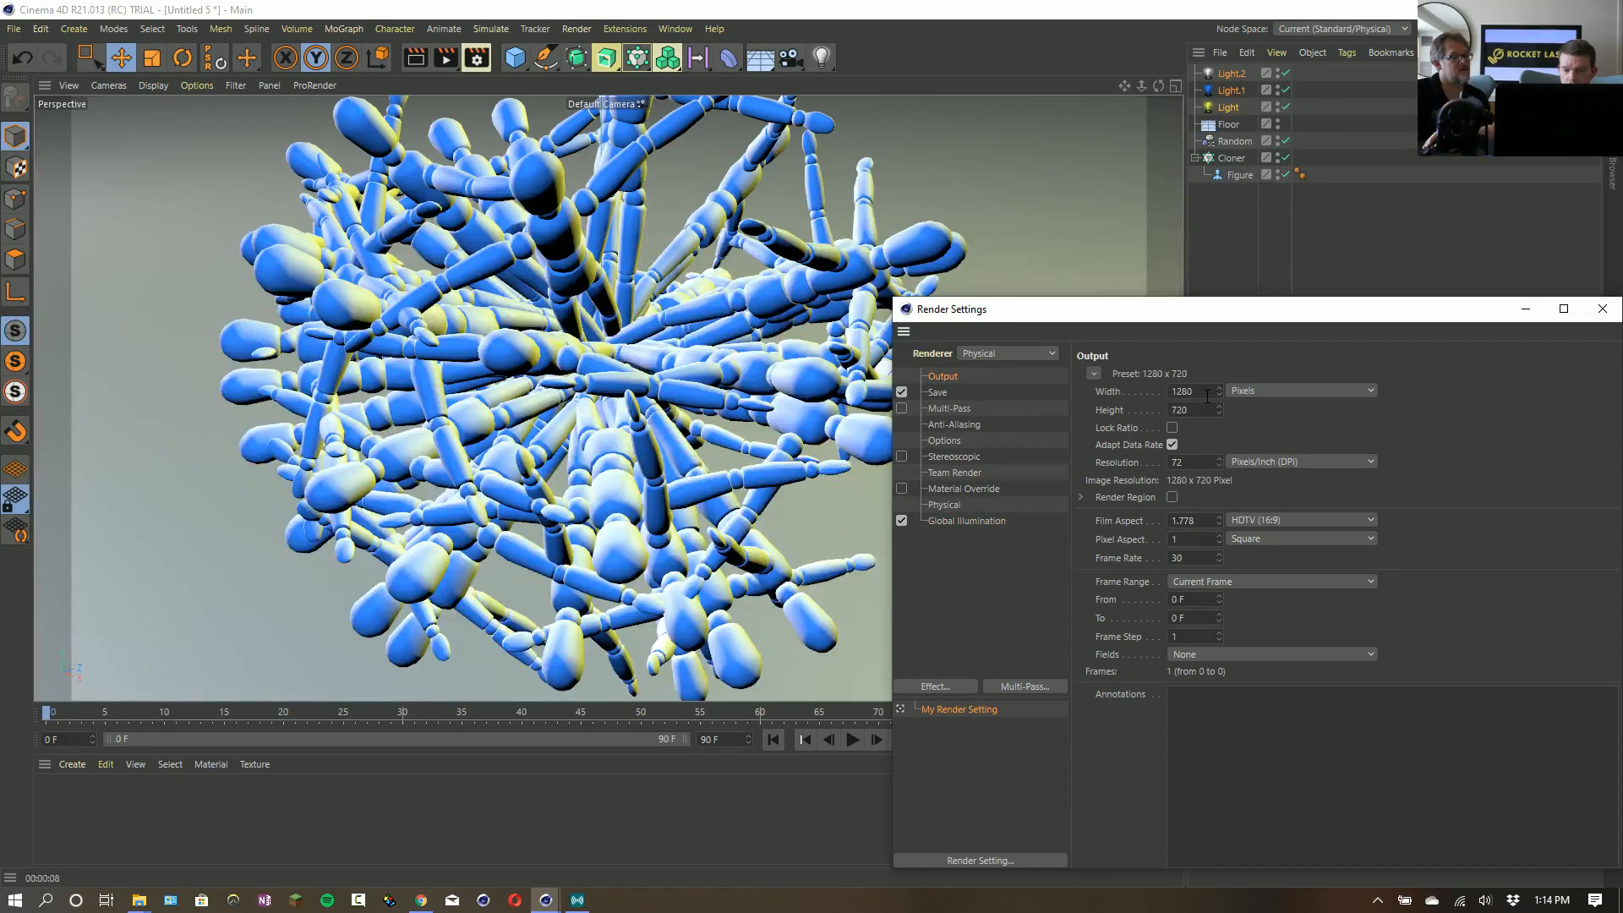
{"action": "left_click_drag", "start_coordinate": [1208, 394], "coordinate": [1160, 410]}
{"action": "type", "text": "600"}
{"action": "key", "text": "Tab"}
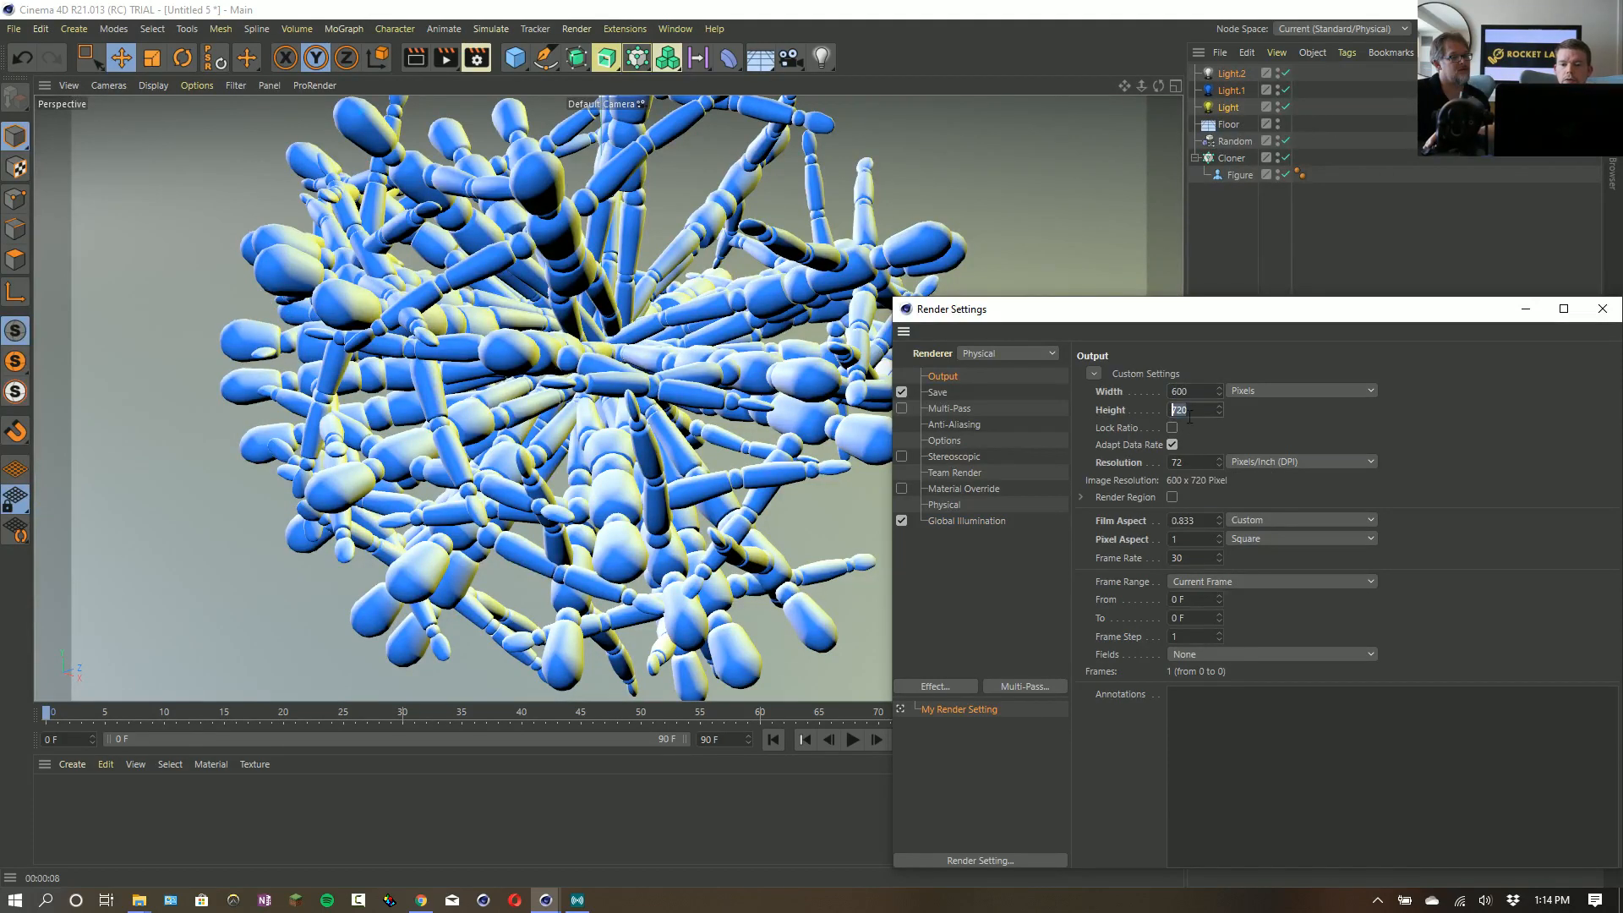
{"action": "type", "text": "00"}
{"action": "key", "text": "Return"}
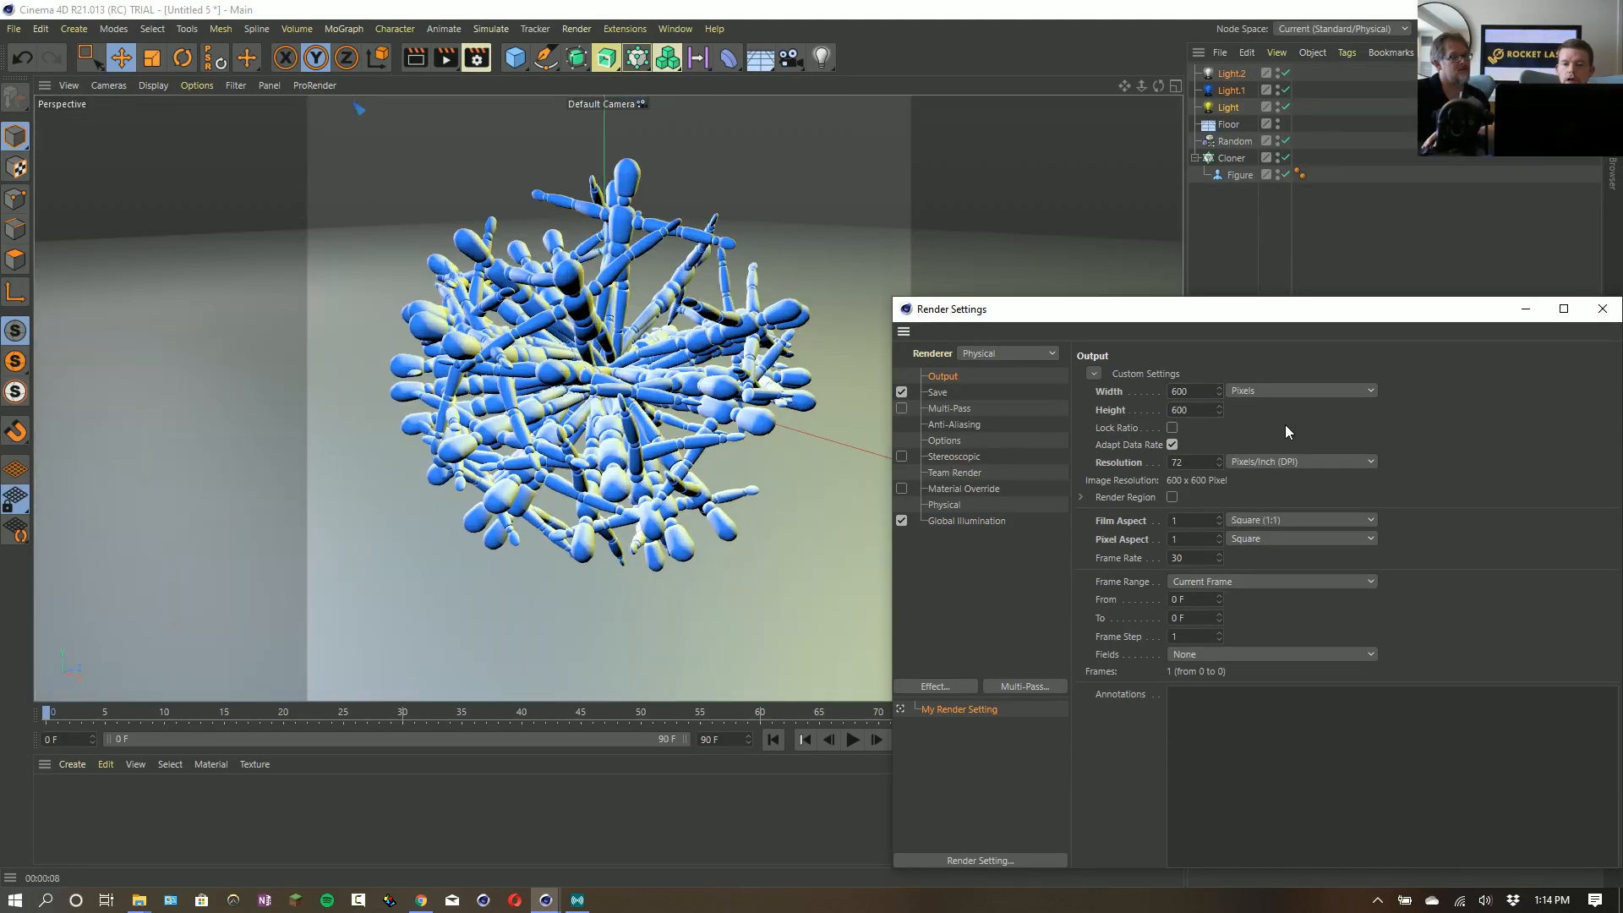
- Frame the figure cluster in the square render area, render it to the Picture Viewer and inspect the image up close
{"action": "left_click", "coordinate": [938, 392]}
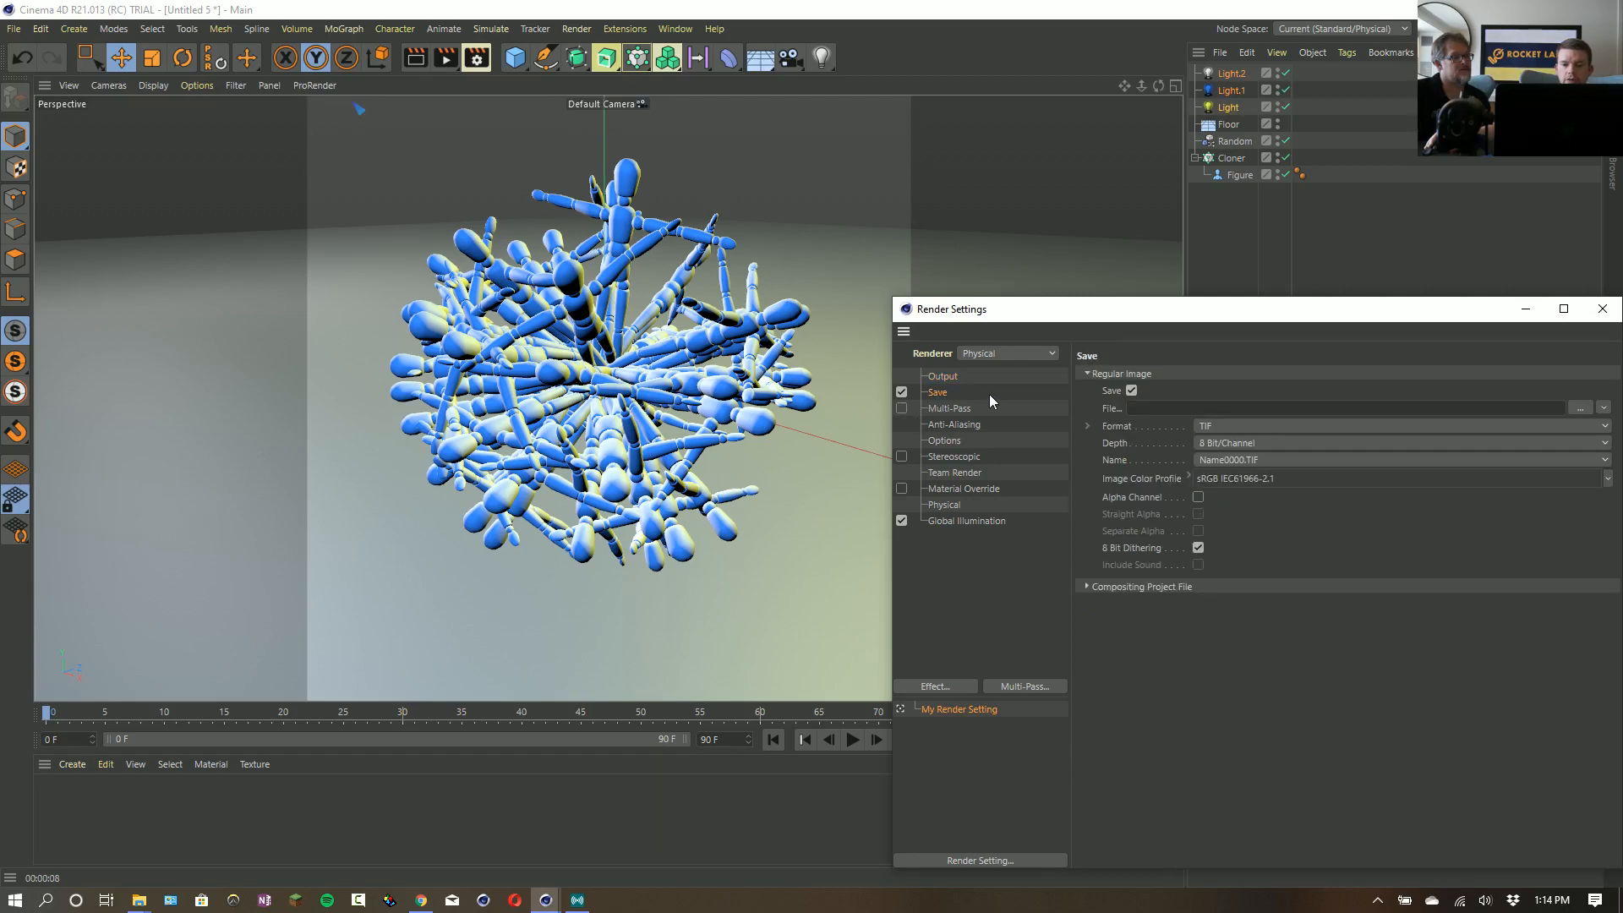
{"action": "left_click_drag", "start_coordinate": [1071, 309], "coordinate": [887, 418]}
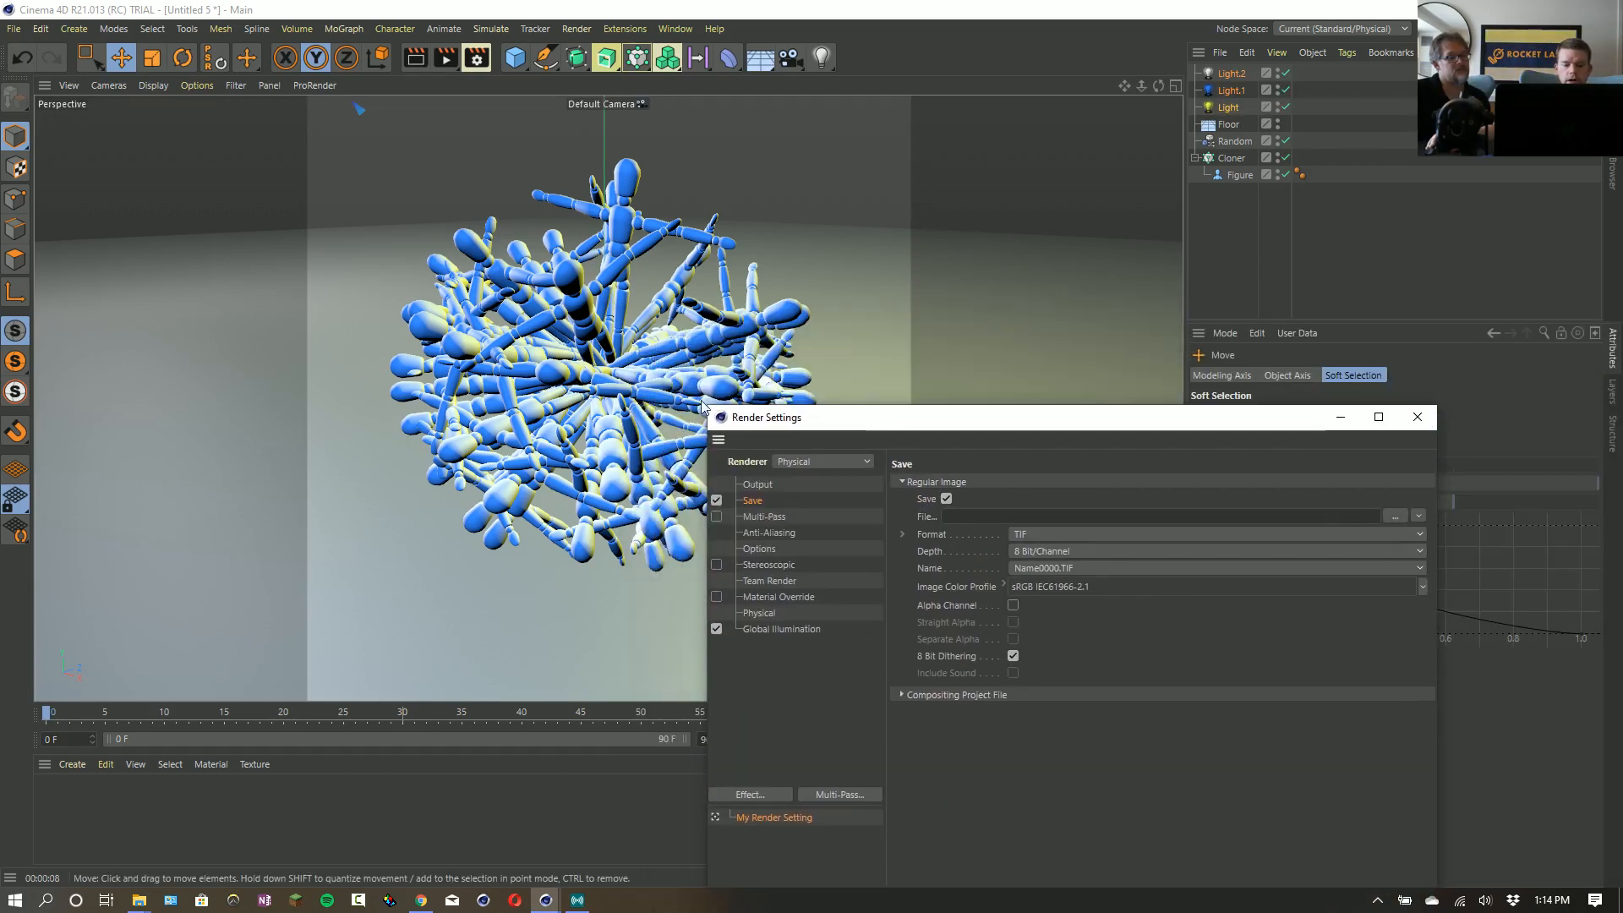
{"action": "scroll", "coordinate": [625, 397], "scroll_direction": "up", "scroll_amount": 4}
{"action": "middle_click_drag", "start_coordinate": [640, 380], "coordinate": [650, 415], "text": "alt"}
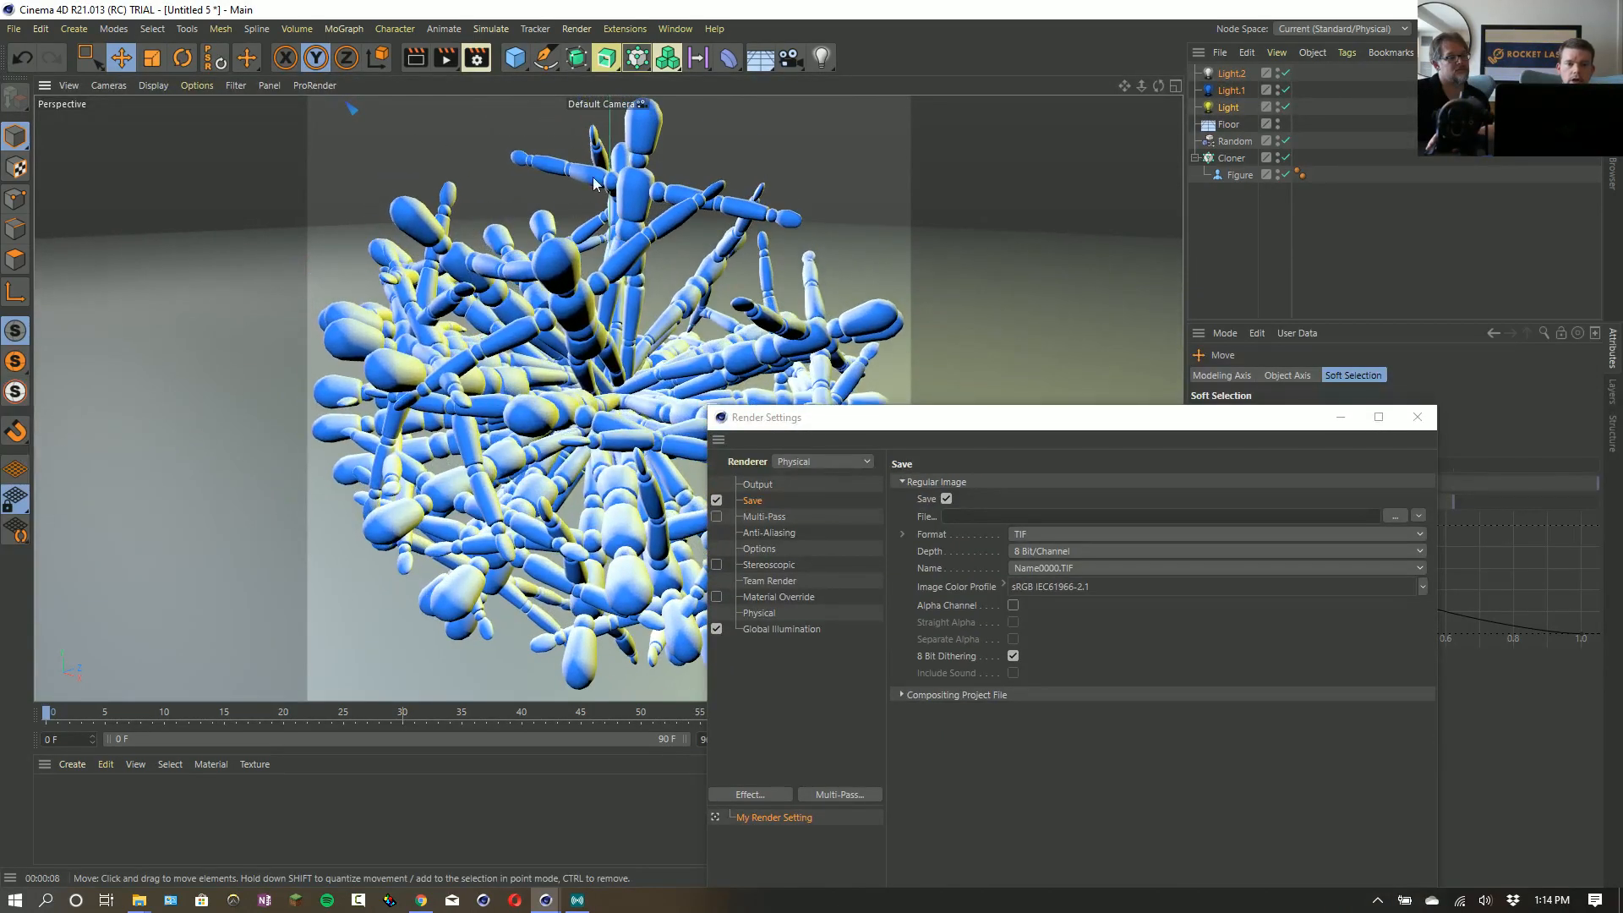
{"action": "left_click", "coordinate": [446, 57]}
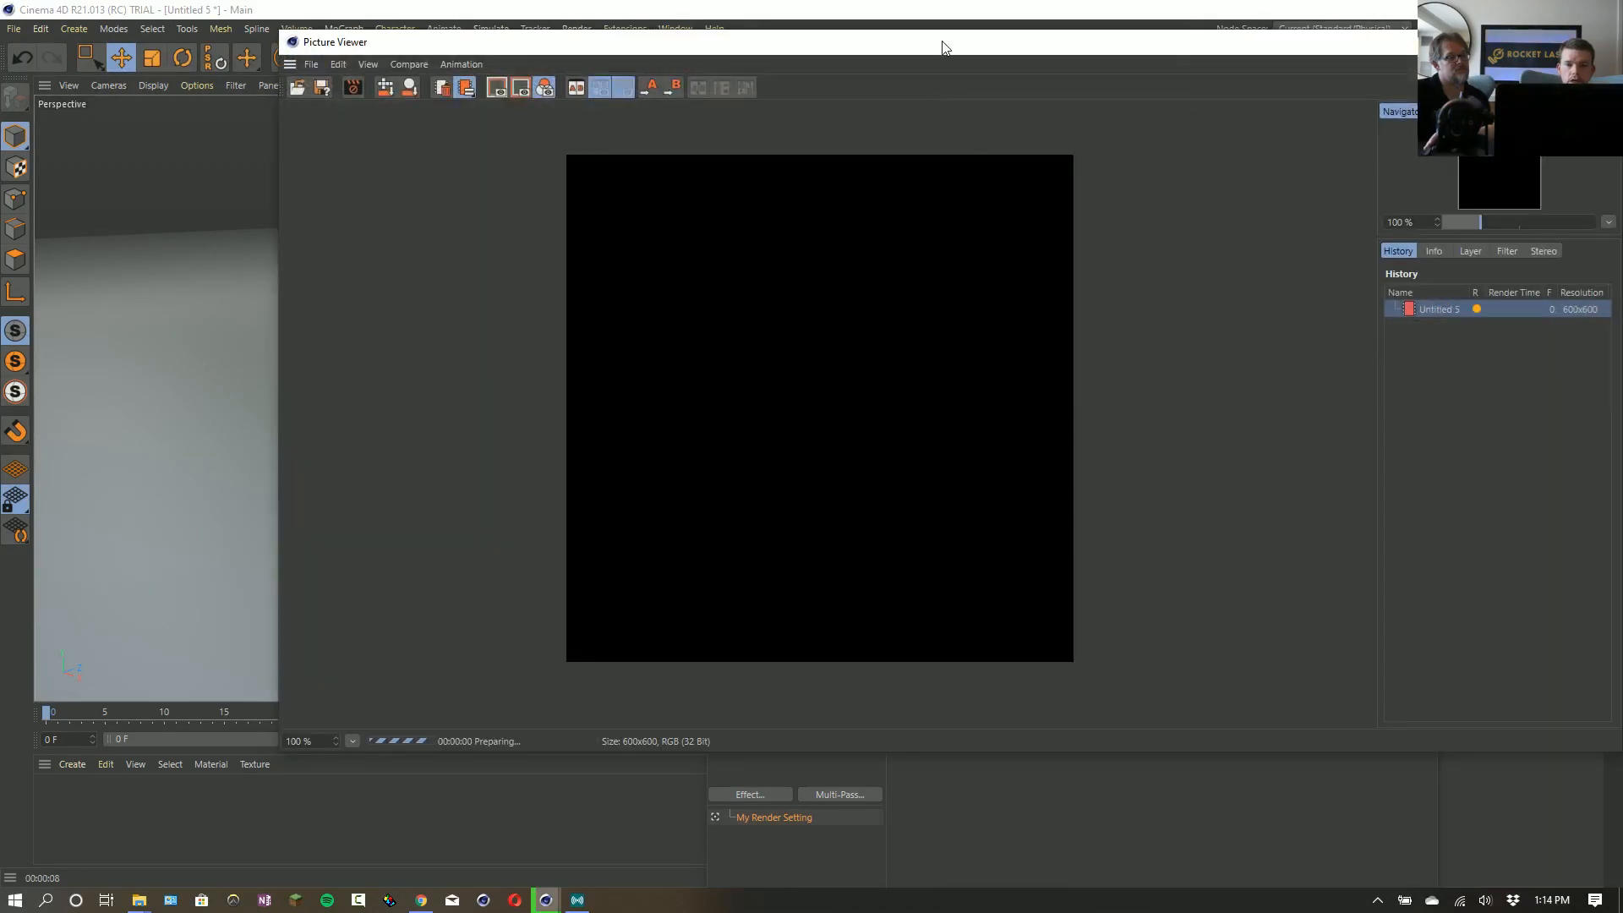
{"action": "left_click_drag", "start_coordinate": [938, 24], "coordinate": [916, 1]}
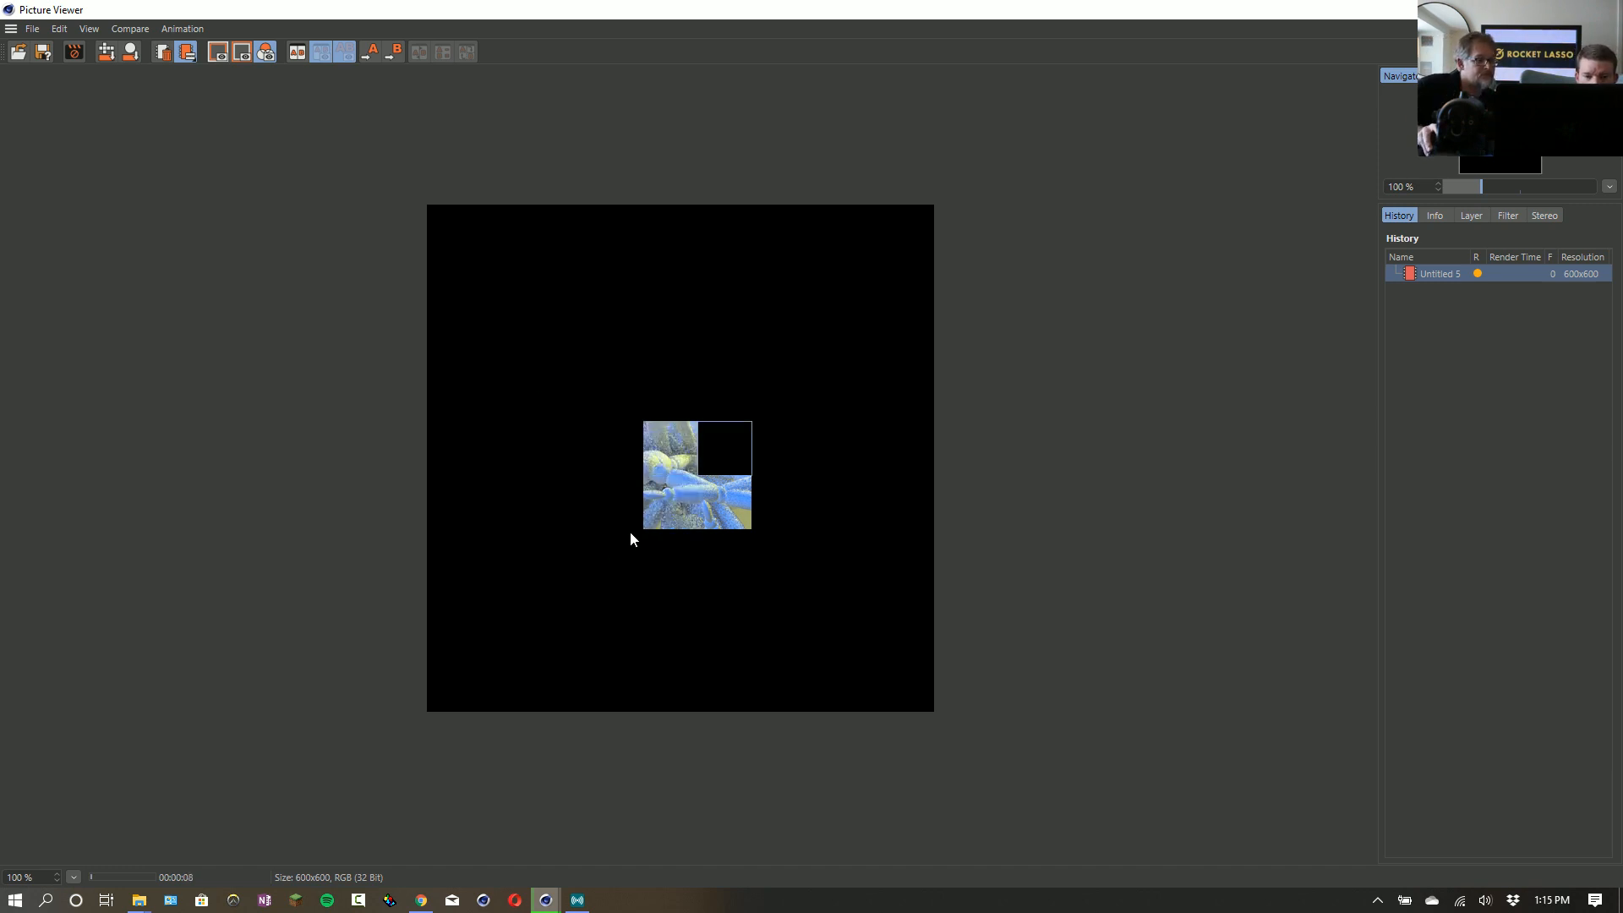
{"action": "scroll", "coordinate": [694, 468], "scroll_direction": "up", "scroll_amount": 2}
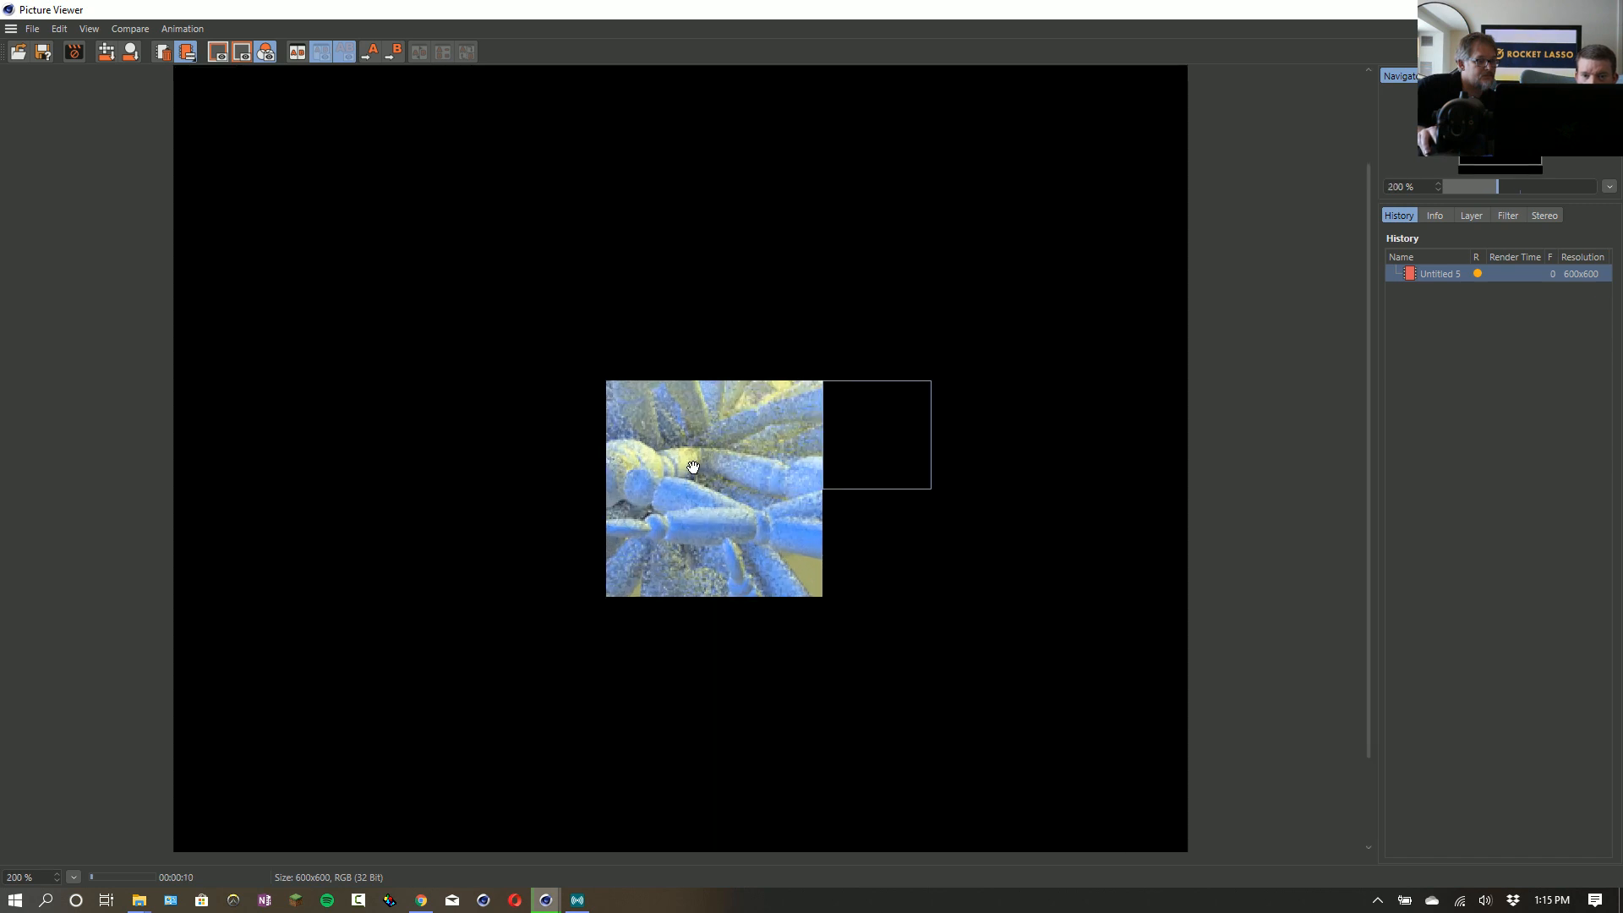
{"action": "scroll", "coordinate": [693, 468], "scroll_direction": "down", "scroll_amount": 3}
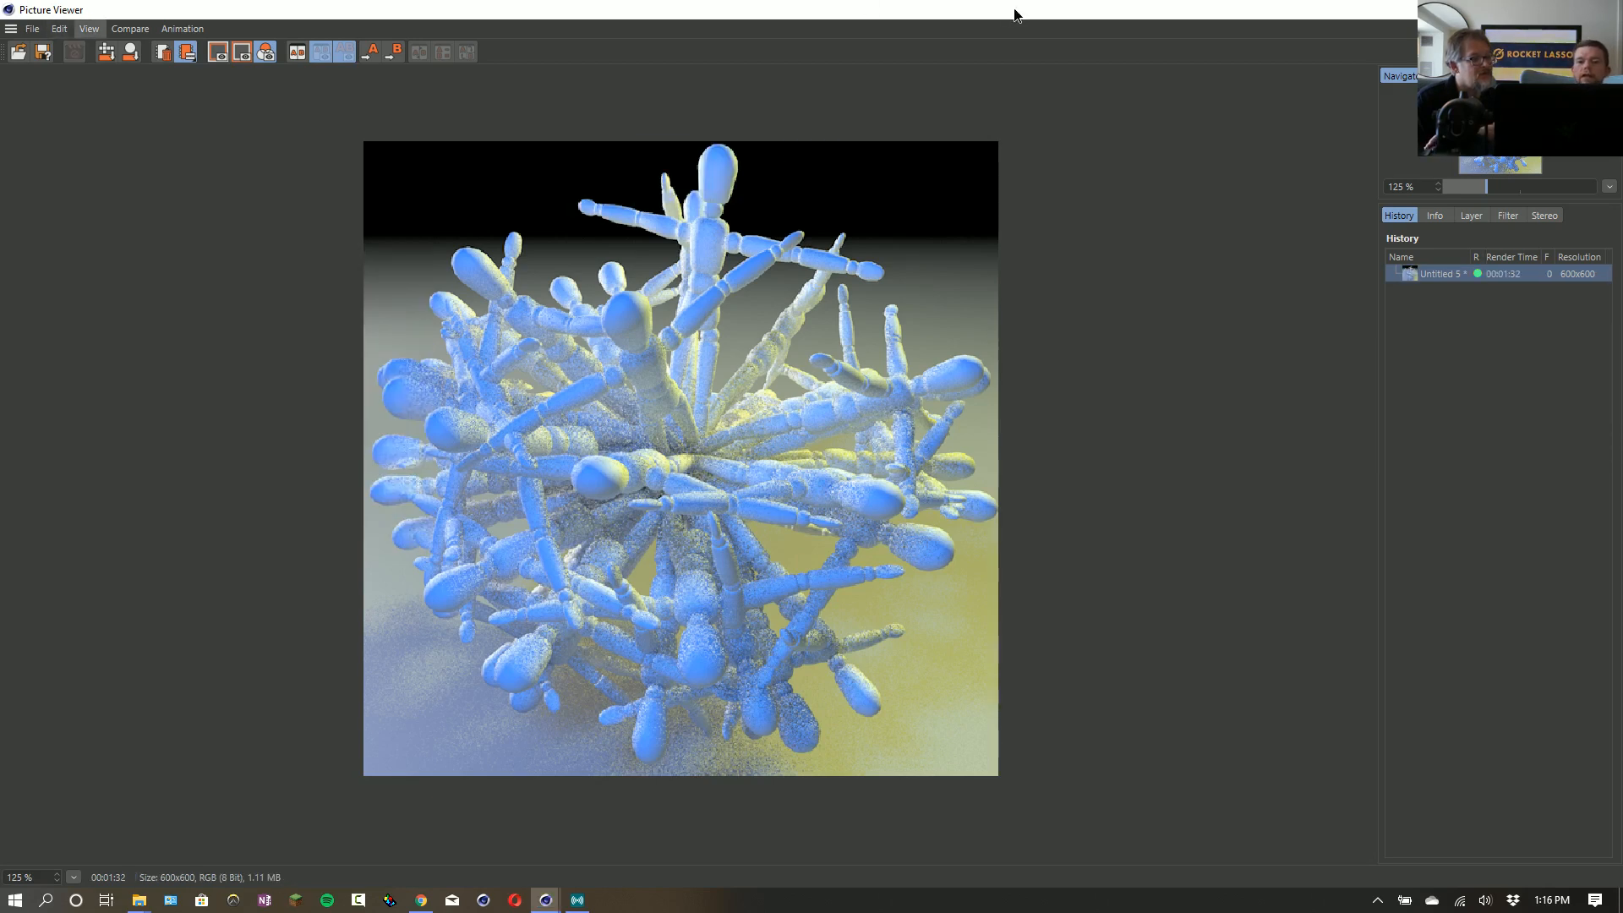
- Add the Denoiser effect to the render settings and render the scene again to the Picture Viewer
{"action": "left_click_drag", "start_coordinate": [1014, 11], "coordinate": [919, 272]}
{"action": "left_click", "coordinate": [1508, 269]}
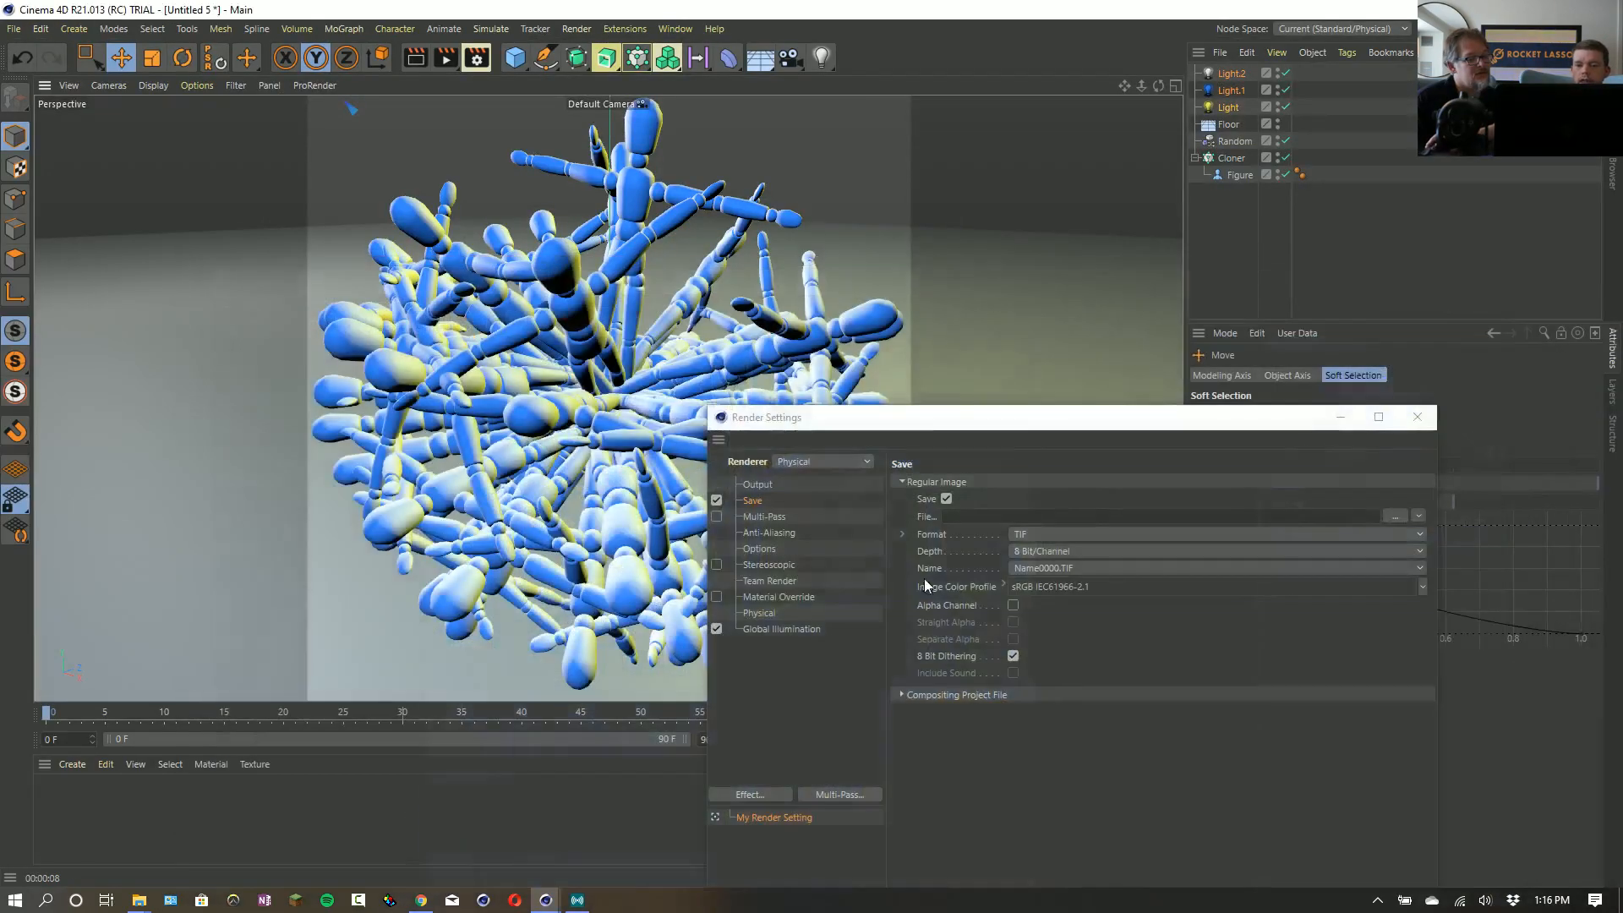
{"action": "right_click", "coordinate": [801, 671]}
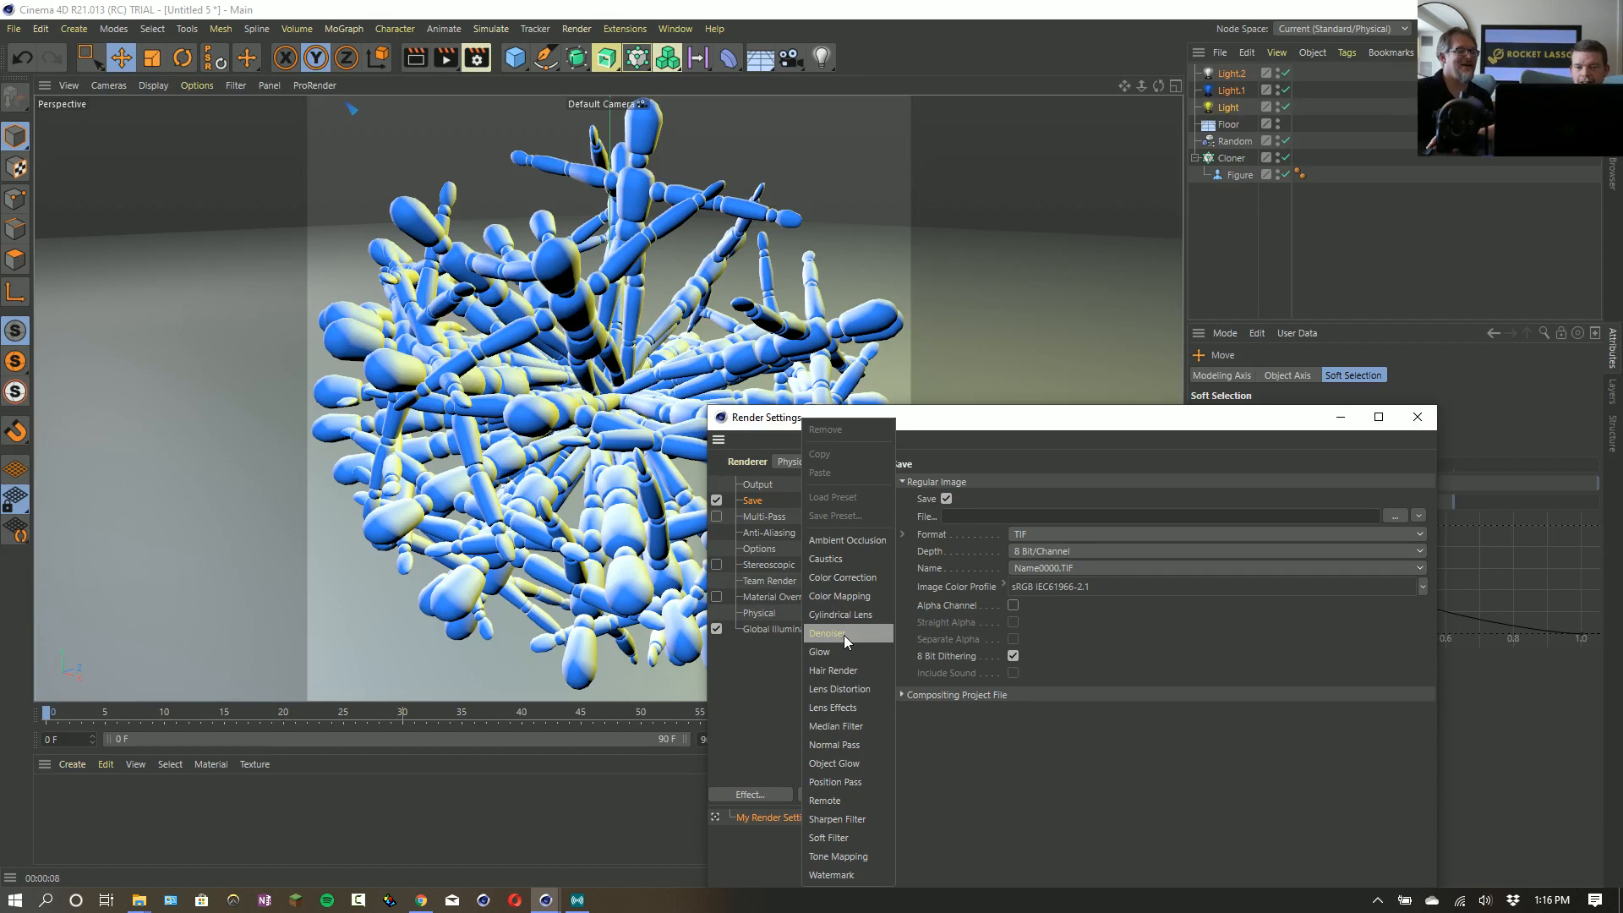
{"action": "left_click", "coordinate": [844, 634]}
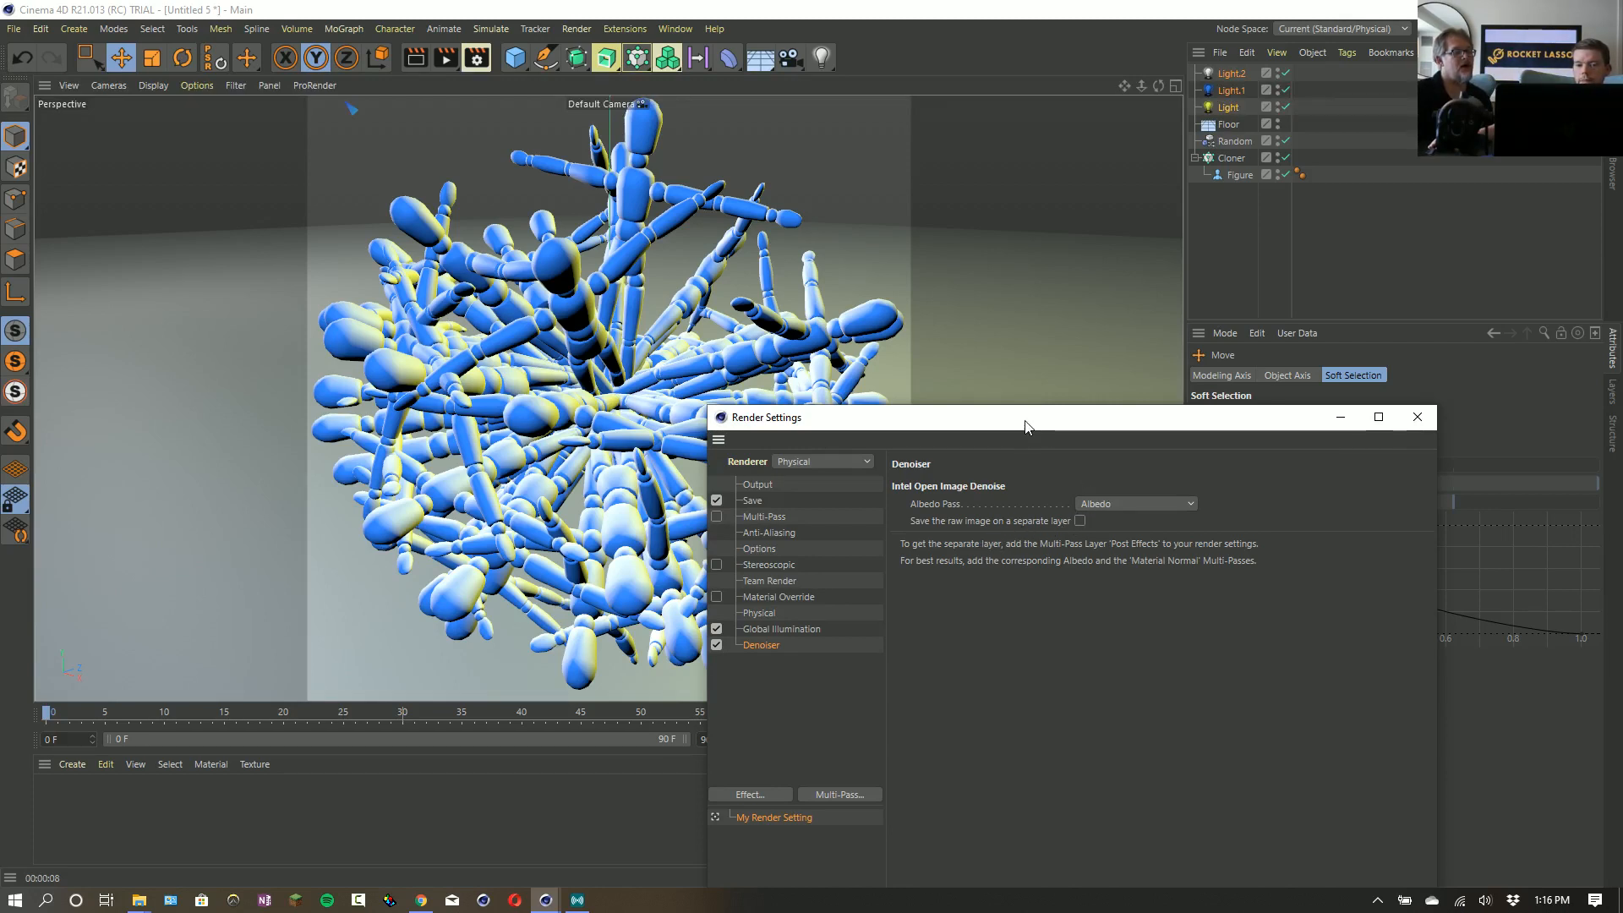
{"action": "left_click_drag", "start_coordinate": [1021, 412], "coordinate": [890, 337]}
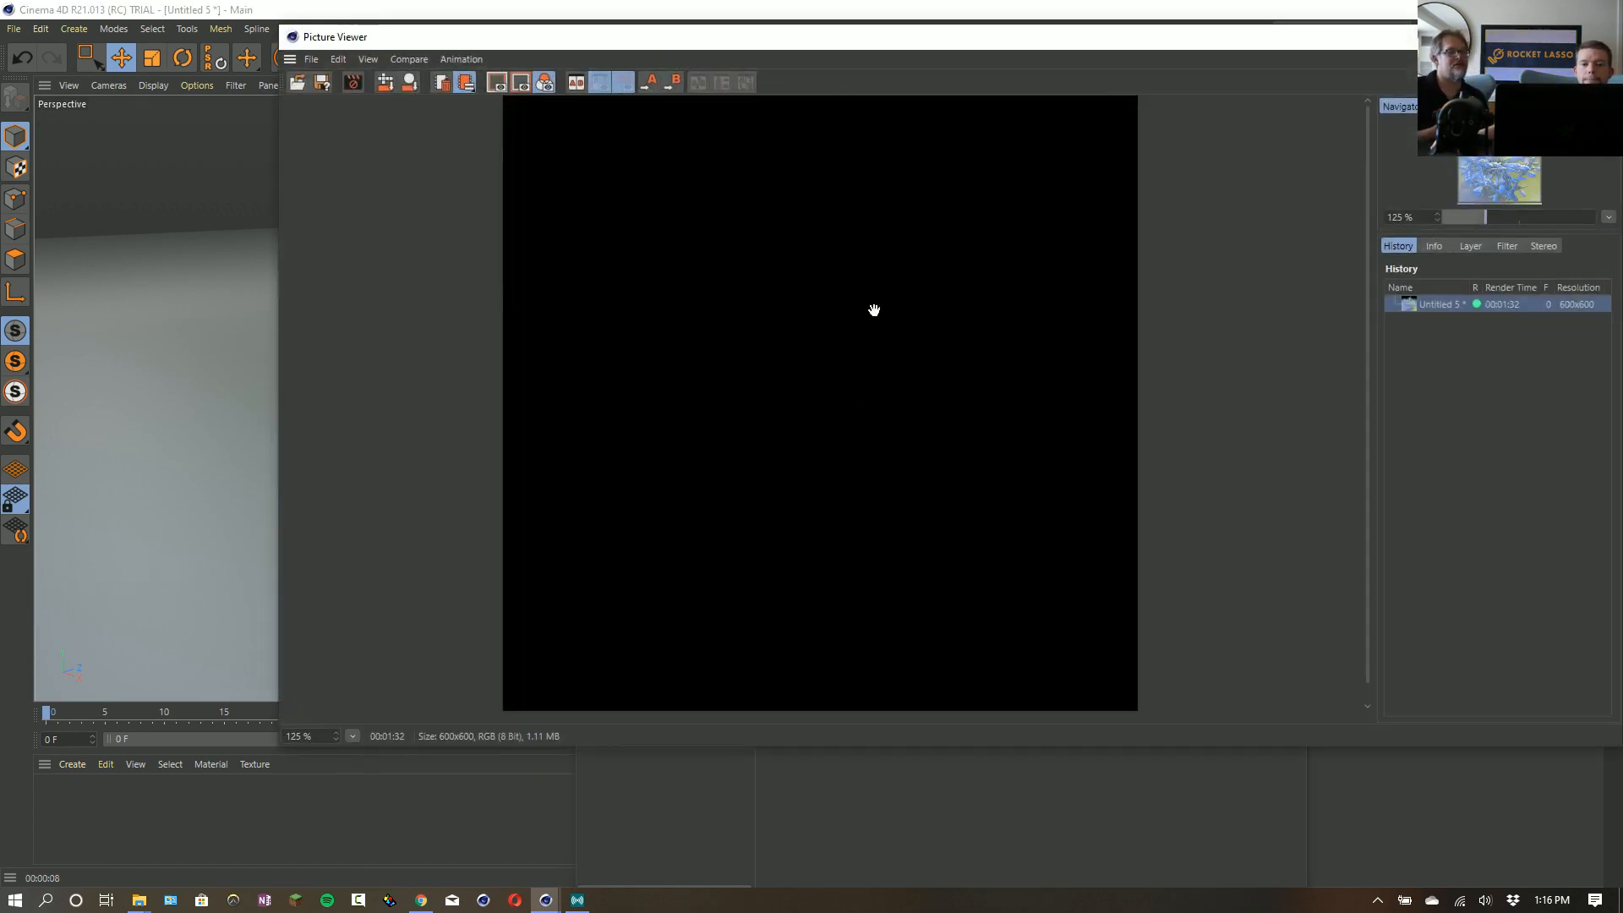
{"action": "left_click_drag", "start_coordinate": [862, 40], "coordinate": [737, 1]}
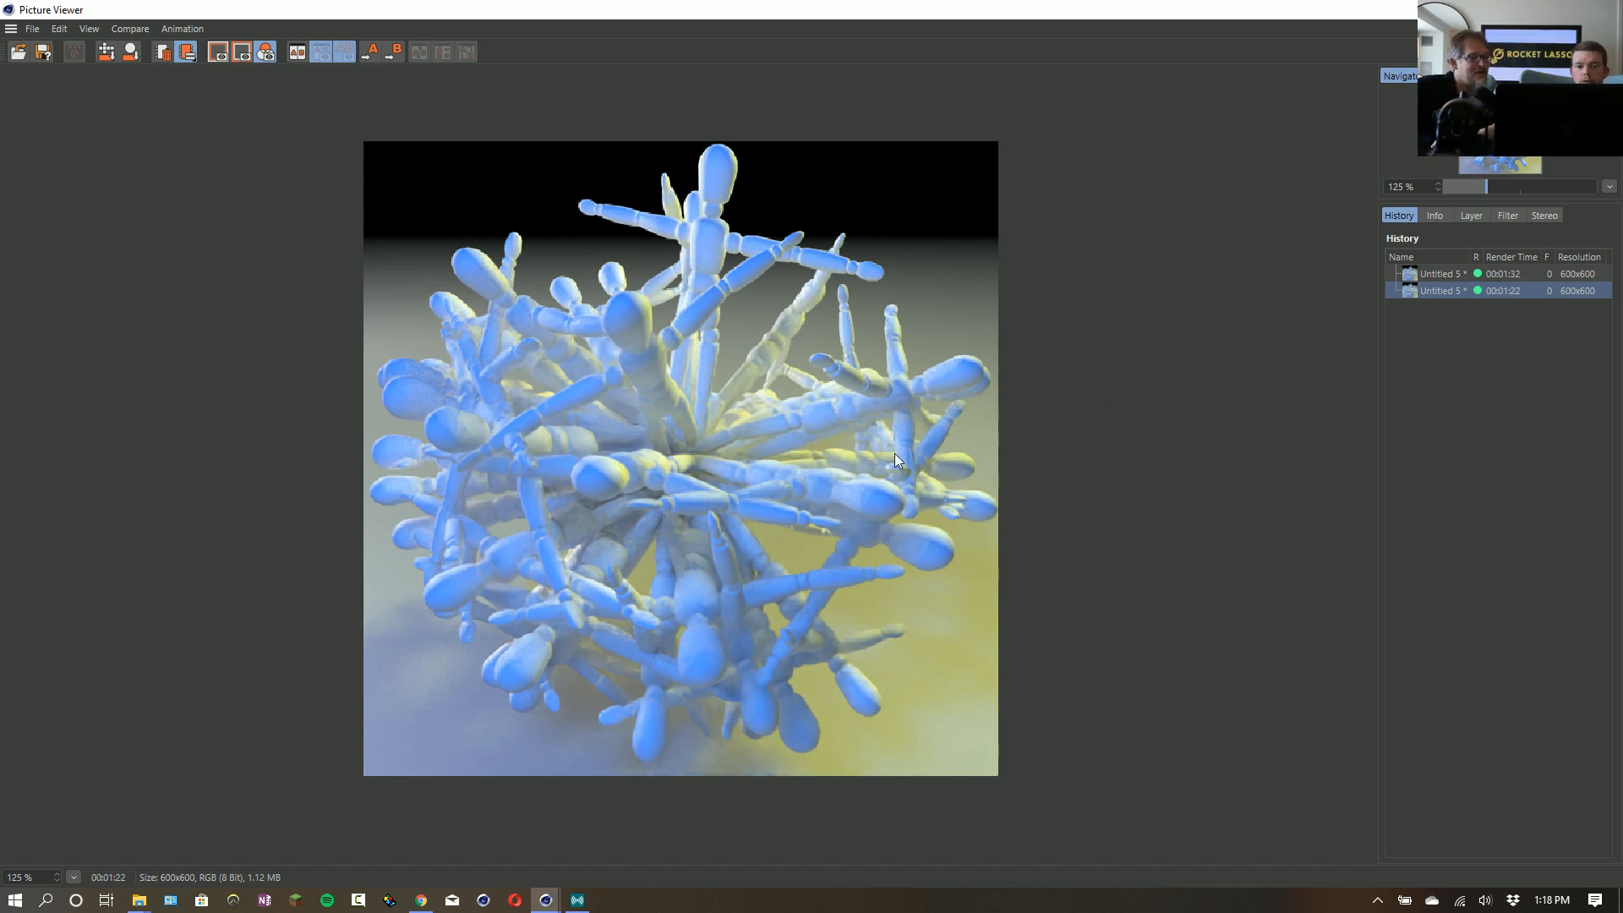
- Compare the noise in the original and denoised renders at 325 % by switching between both images in the render history
{"action": "scroll", "coordinate": [895, 453], "scroll_direction": "down", "scroll_amount": 1}
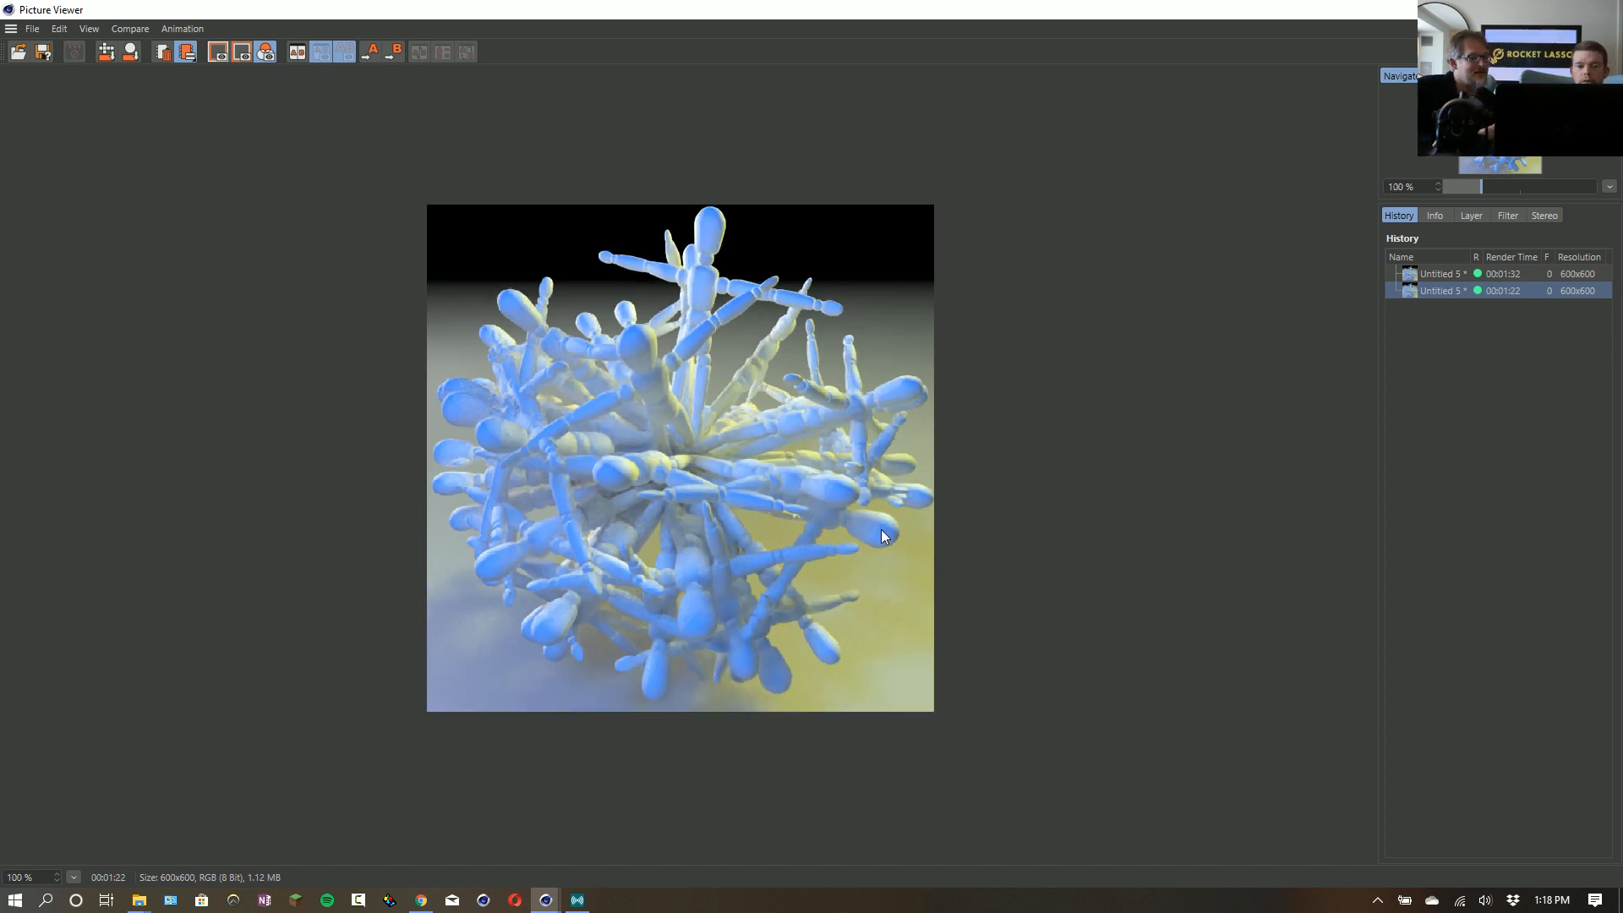
{"action": "left_click", "coordinate": [1426, 272]}
{"action": "scroll", "coordinate": [707, 499], "scroll_direction": "up", "scroll_amount": 1}
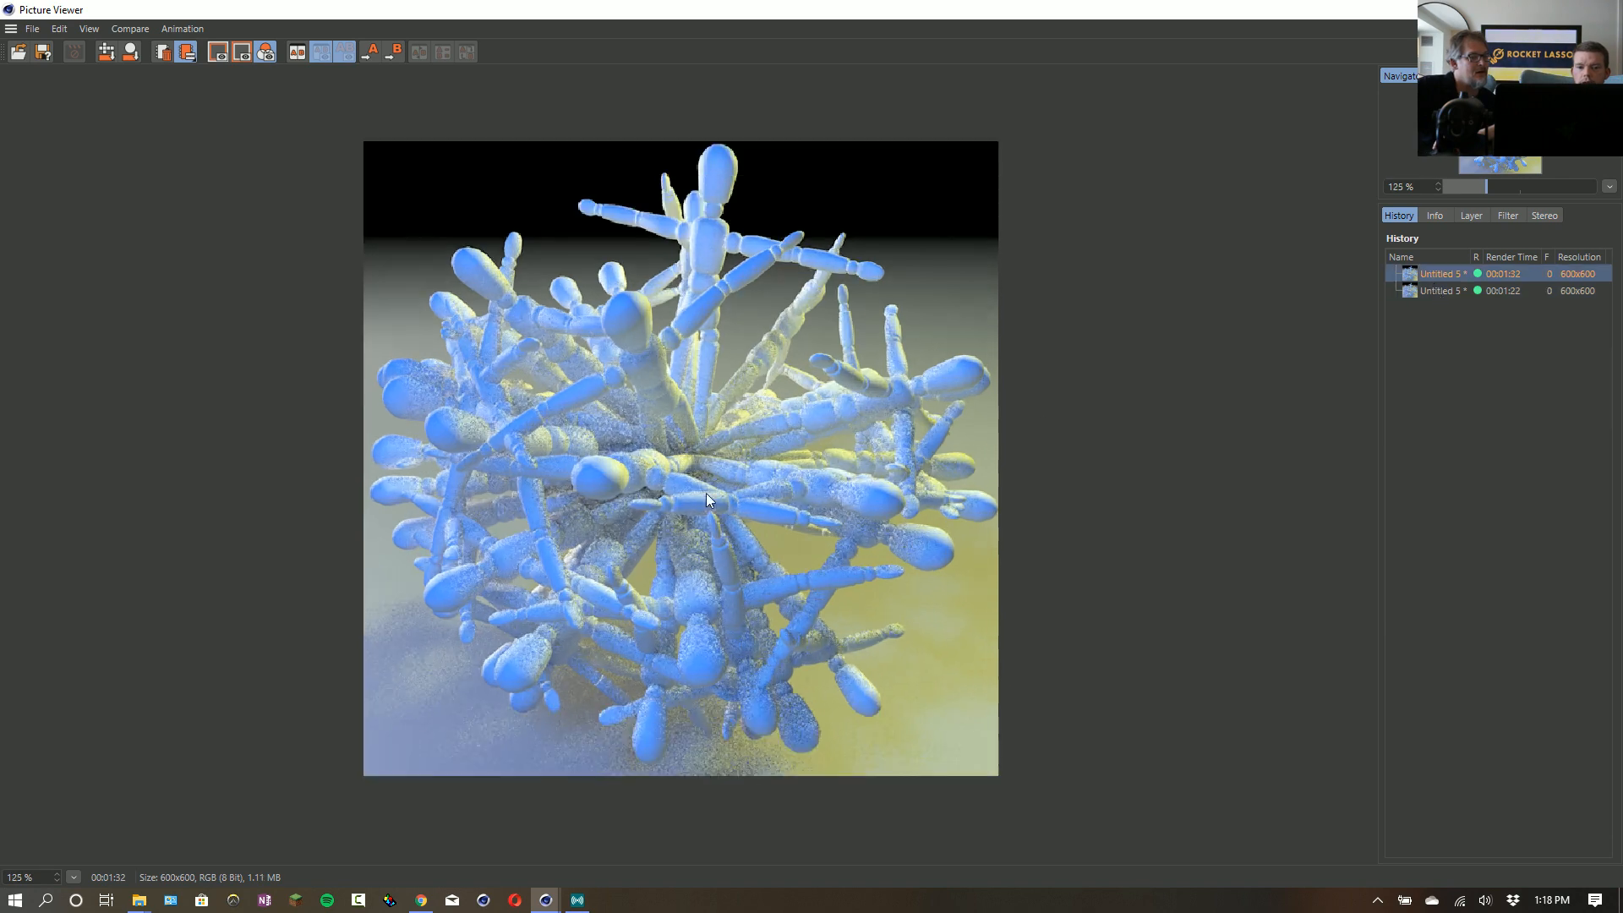
{"action": "scroll", "coordinate": [707, 499], "scroll_direction": "up", "scroll_amount": 6}
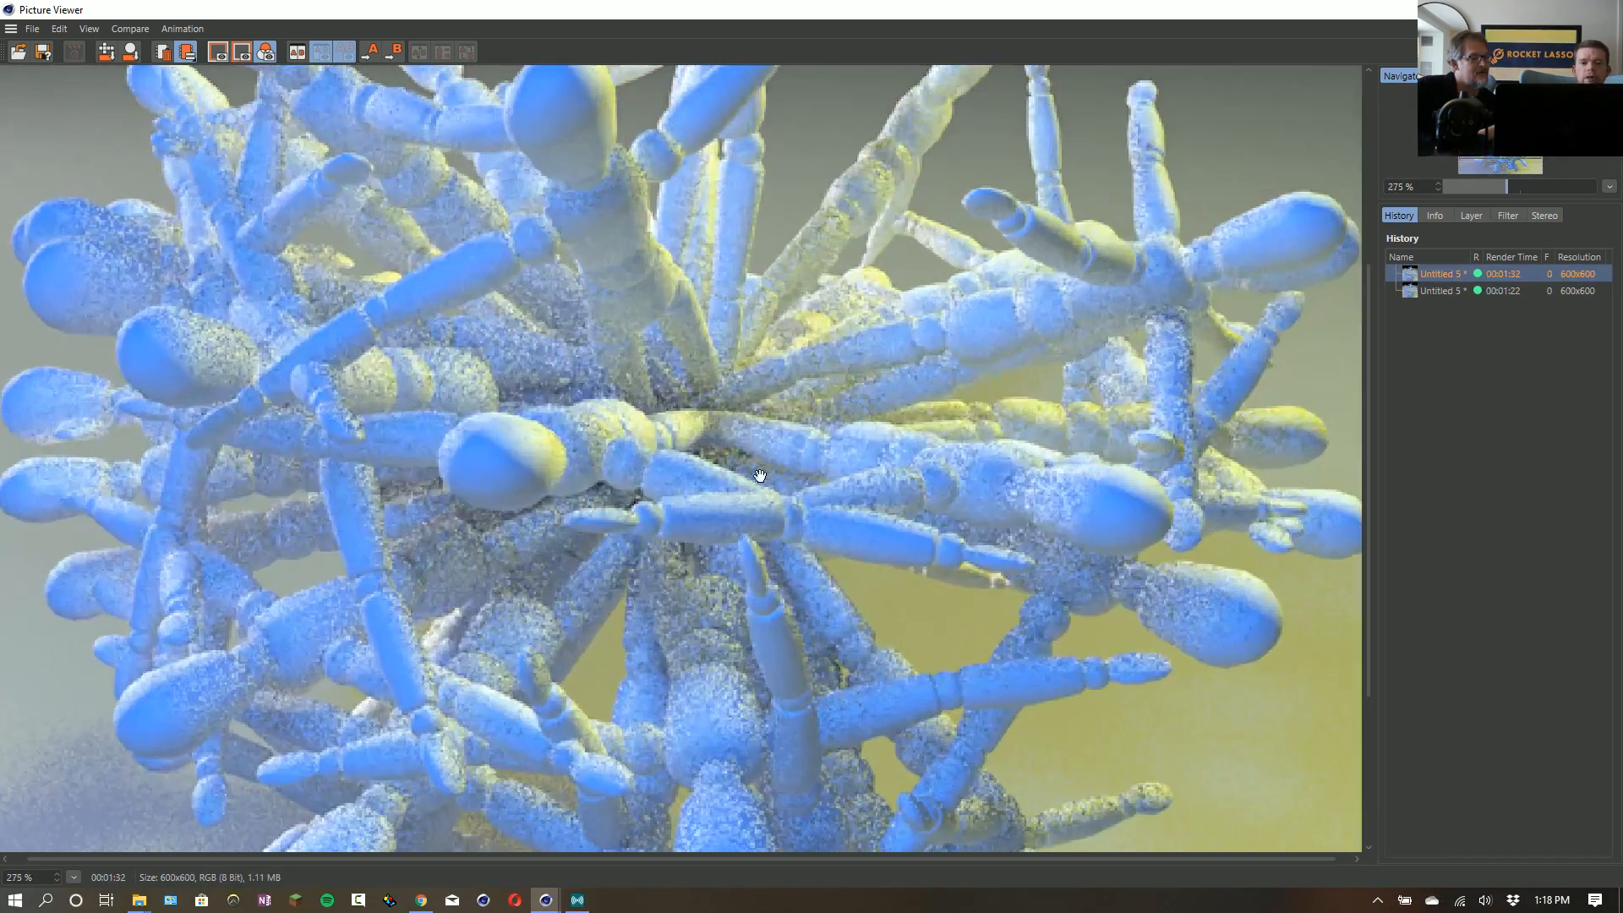
{"action": "scroll", "coordinate": [759, 475], "scroll_direction": "up", "scroll_amount": 2}
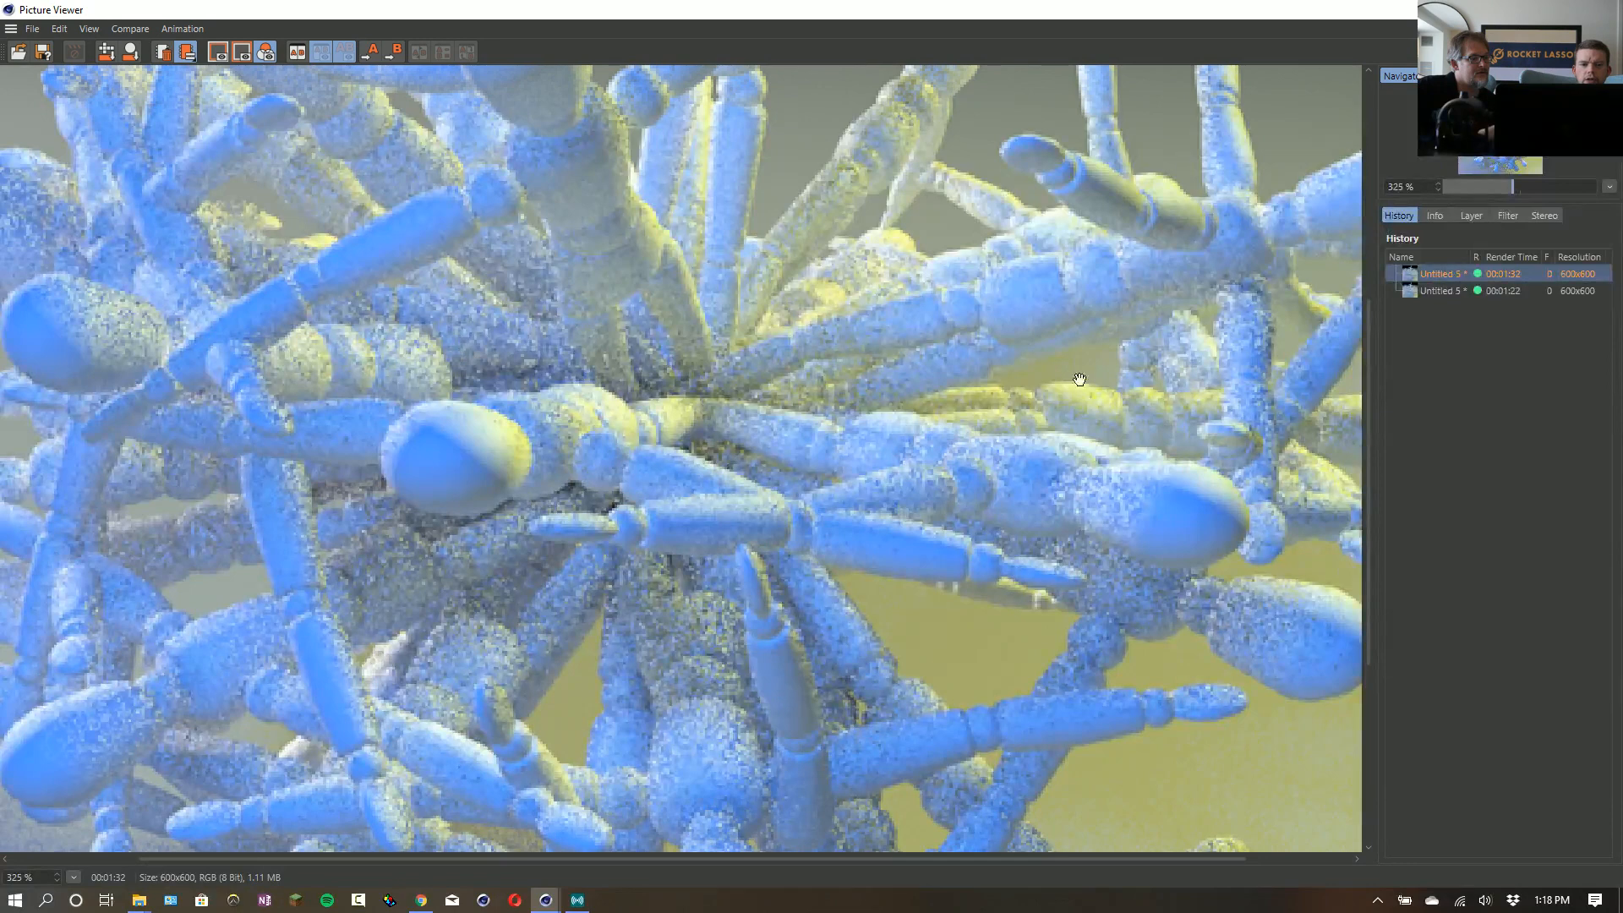
{"action": "left_click", "coordinate": [1441, 290]}
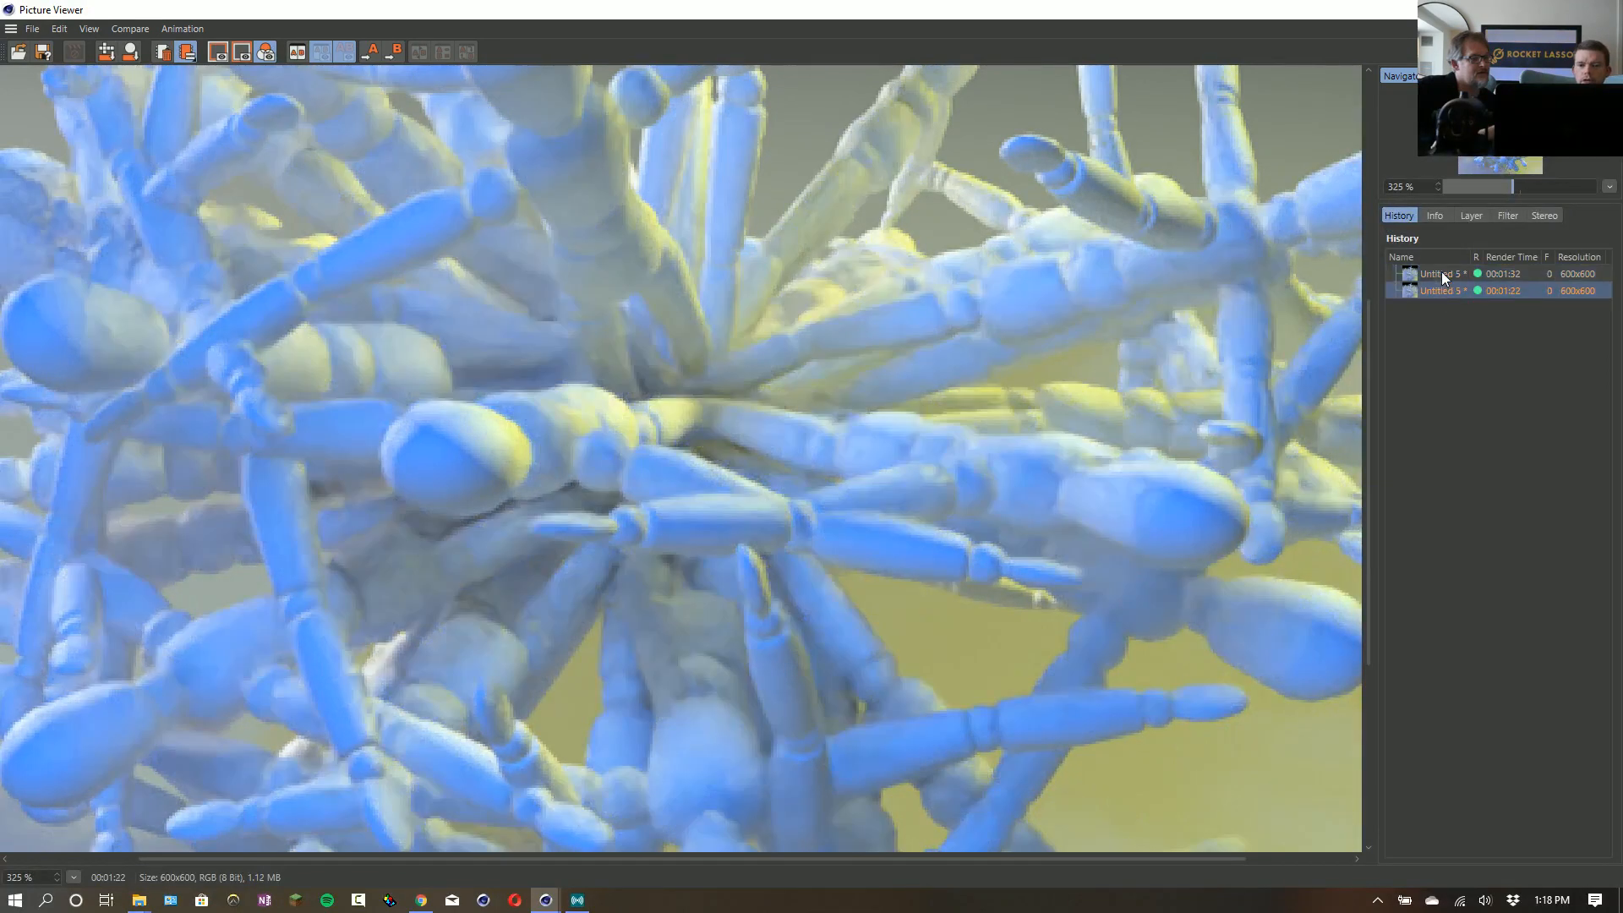
{"action": "left_click", "coordinate": [1439, 274]}
{"action": "left_click", "coordinate": [1434, 290]}
{"action": "left_click", "coordinate": [1433, 275]}
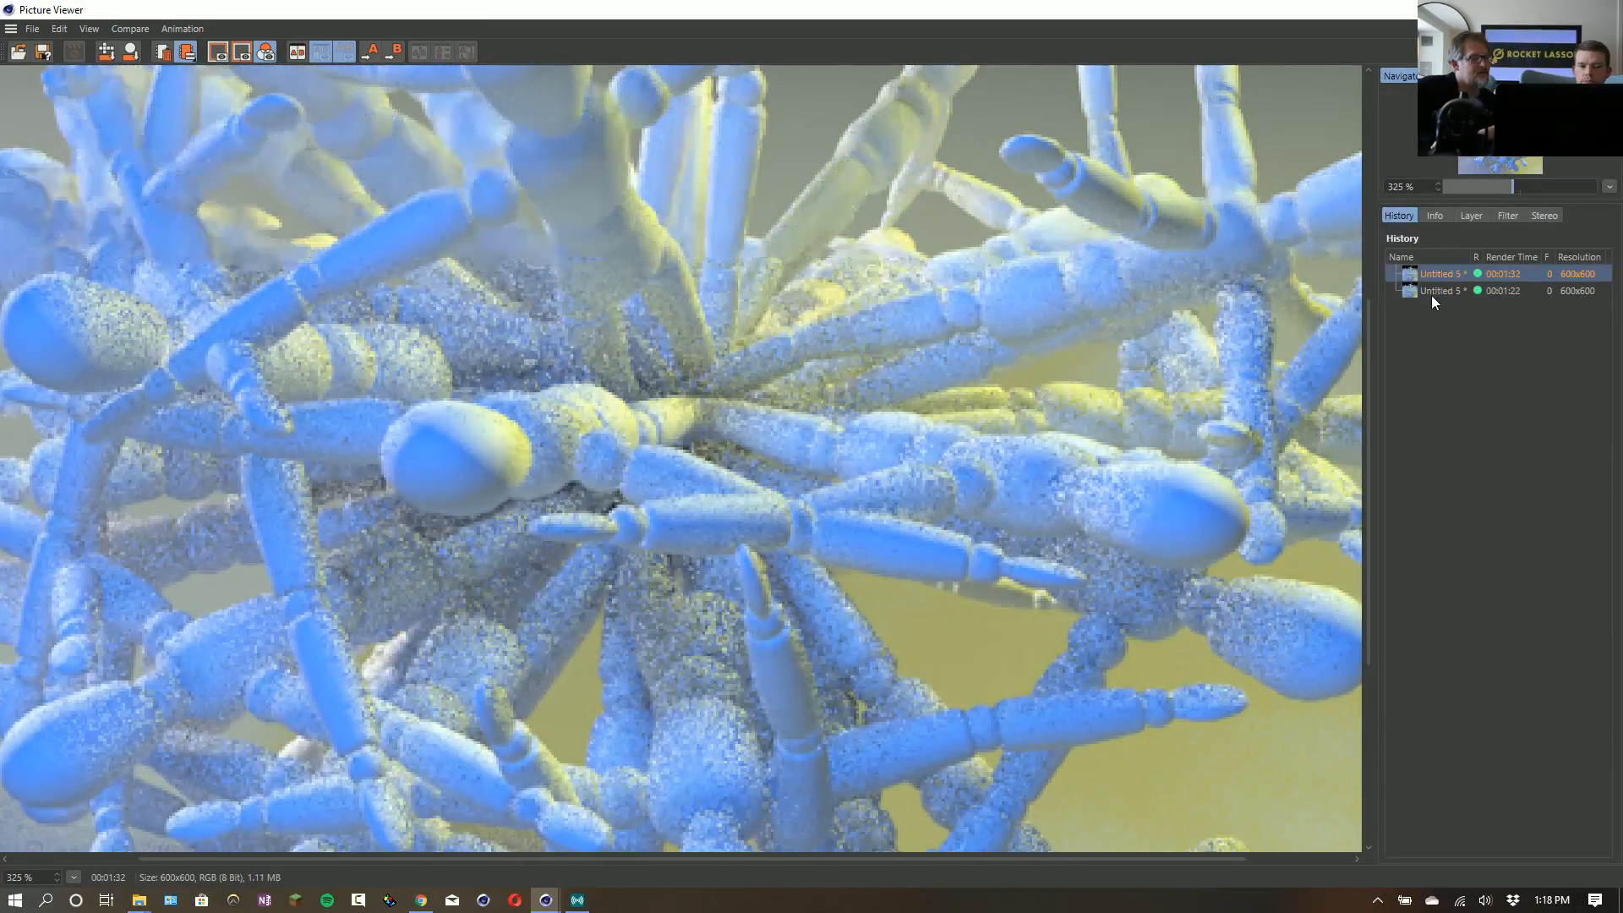
- View the denoised render in the render history and zoom out to 125 % to examine the whole image
{"action": "left_click", "coordinate": [1432, 291]}
{"action": "scroll", "coordinate": [583, 491], "scroll_direction": "down", "scroll_amount": 4}
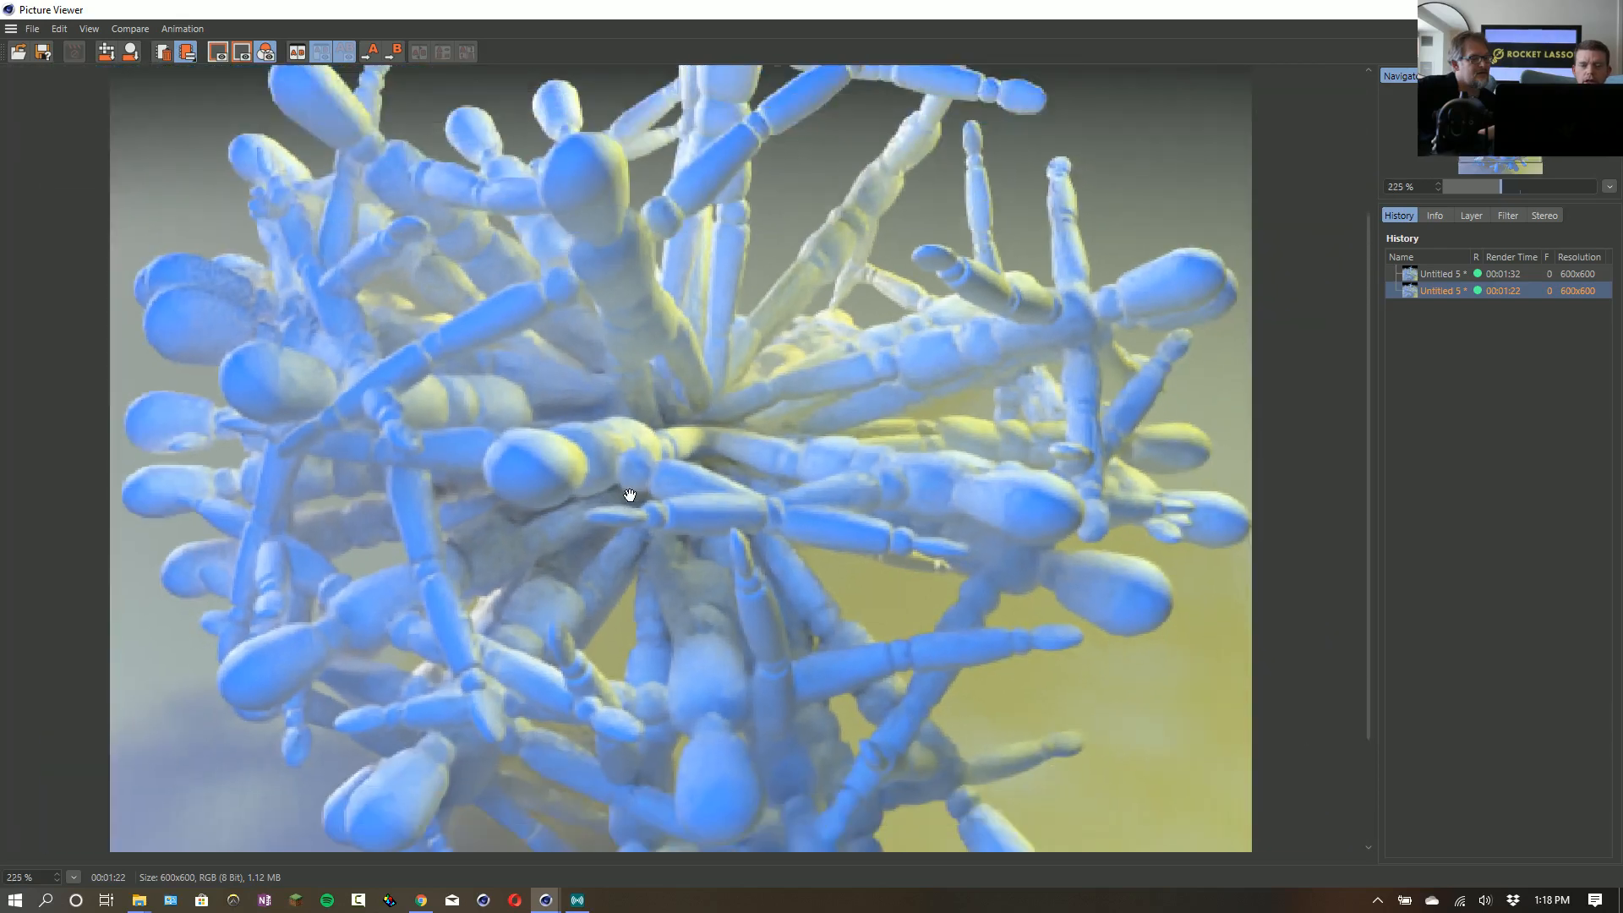
{"action": "scroll", "coordinate": [630, 495], "scroll_direction": "down", "scroll_amount": 4}
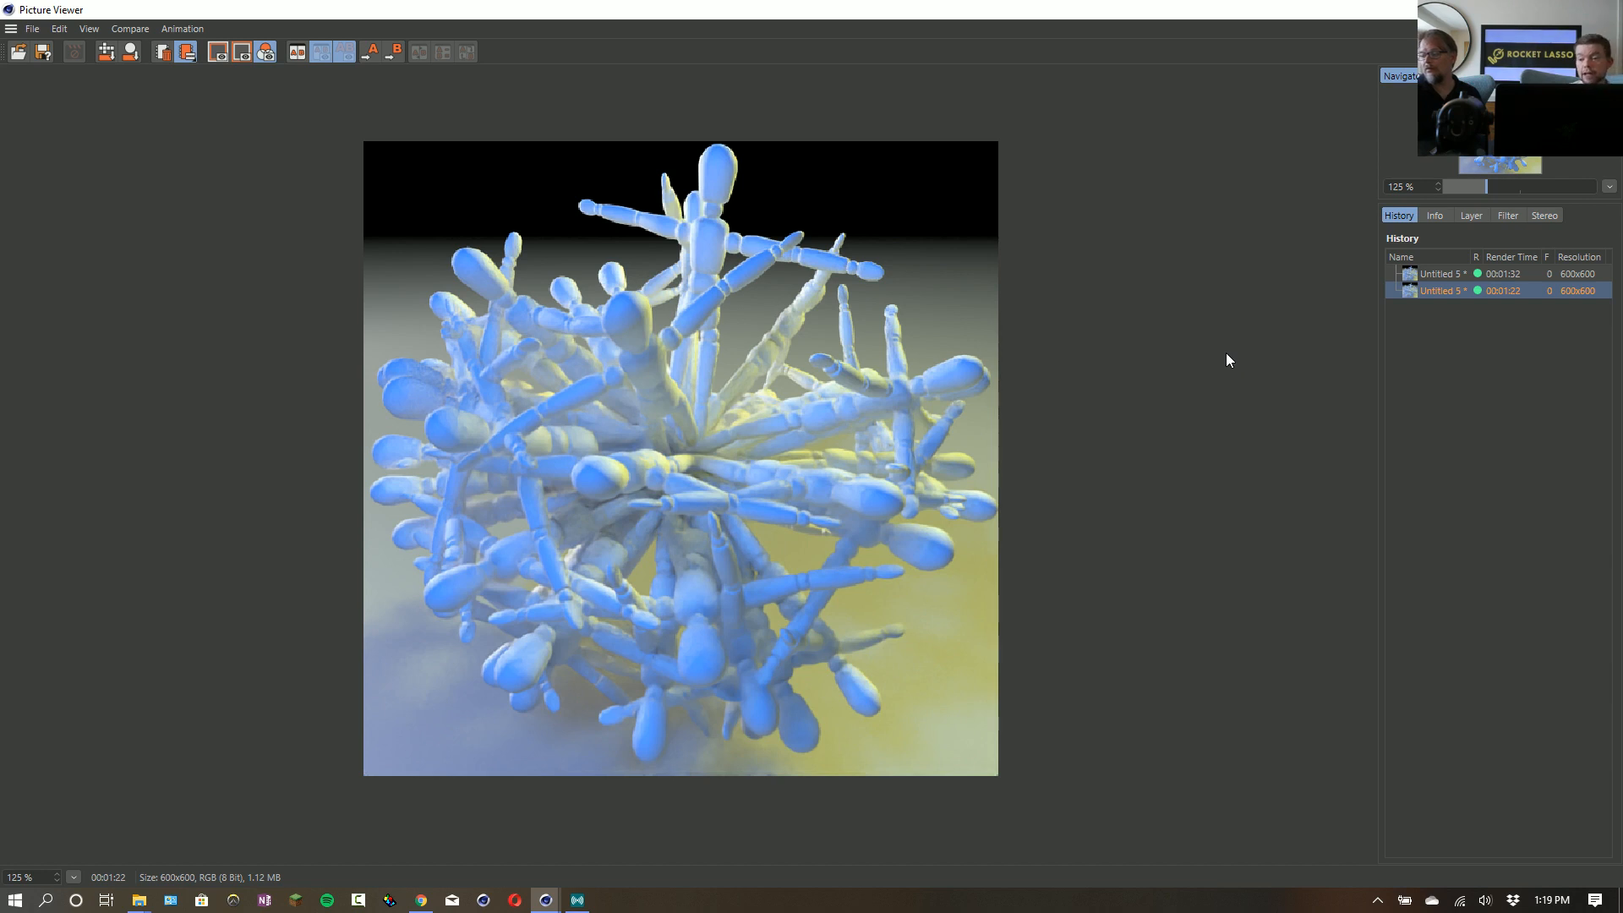
- Move the Picture Viewer and Render Settings windows aside and close both to return to the scene
{"action": "left_click_drag", "start_coordinate": [1277, 9], "coordinate": [1179, 91]}
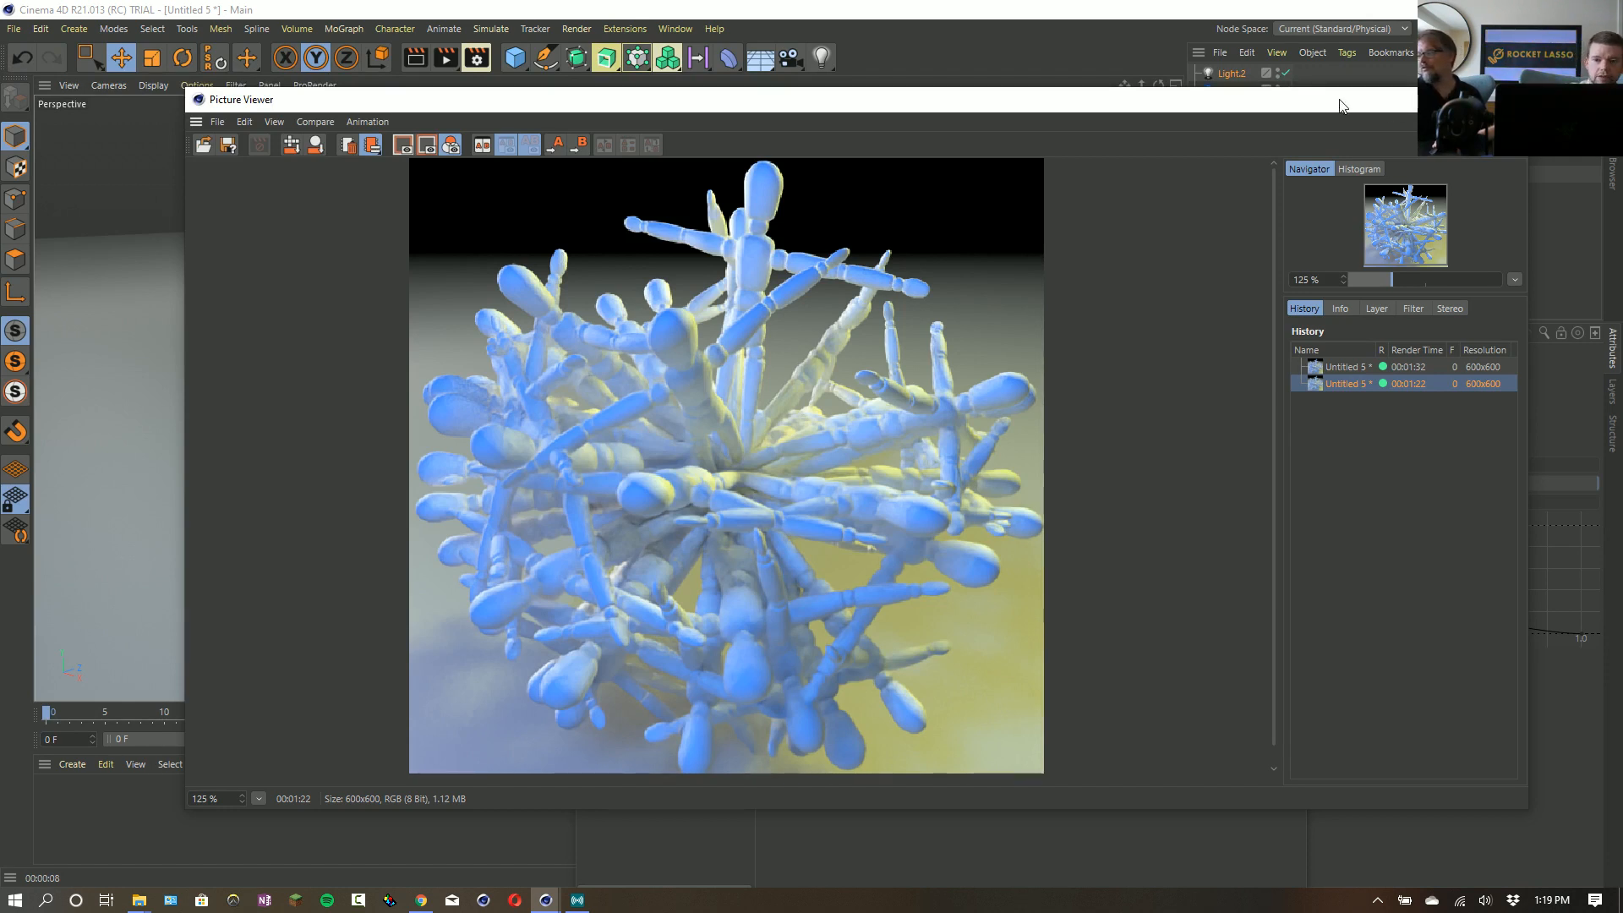
{"action": "left_click_drag", "start_coordinate": [1333, 107], "coordinate": [1299, 93]}
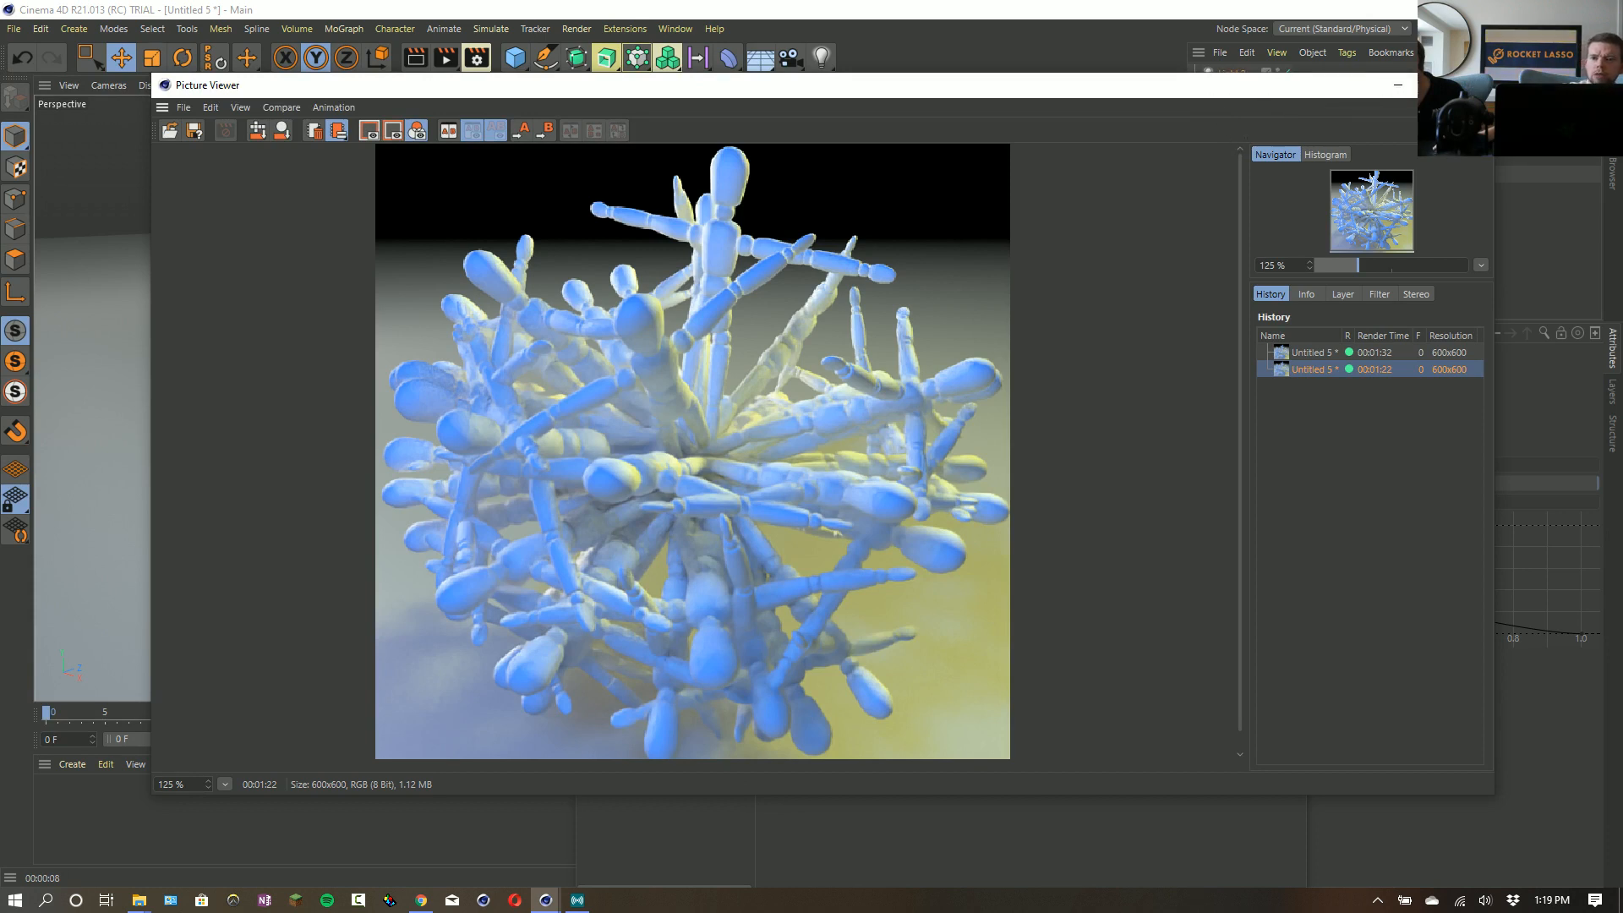
{"action": "key", "text": "1"}
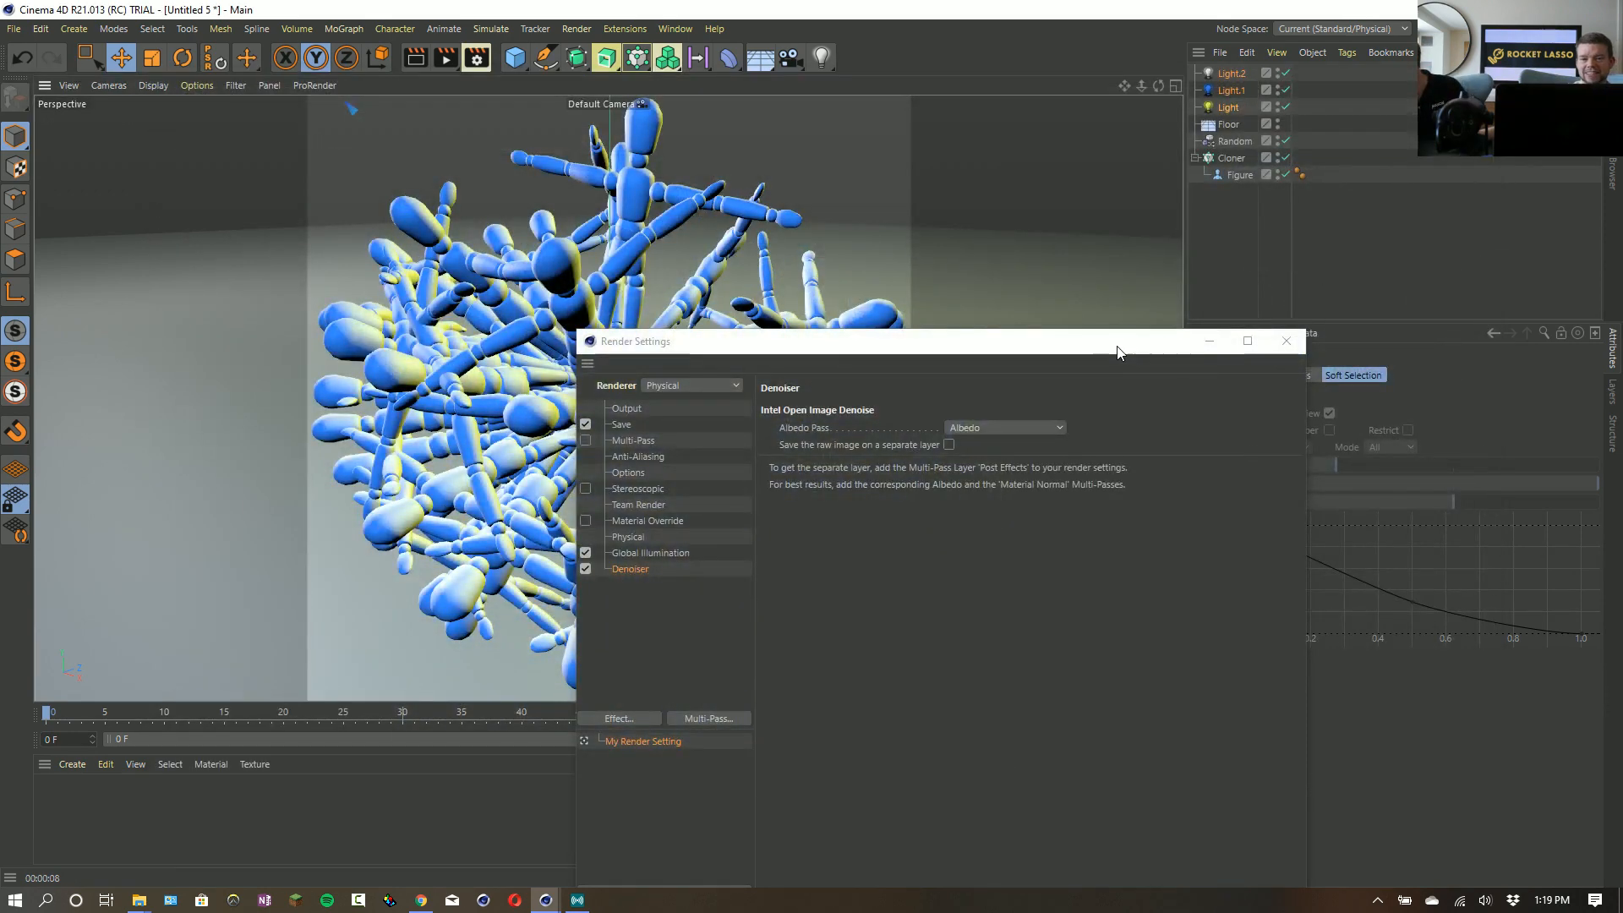
{"action": "left_click_drag", "start_coordinate": [1119, 349], "coordinate": [825, 168]}
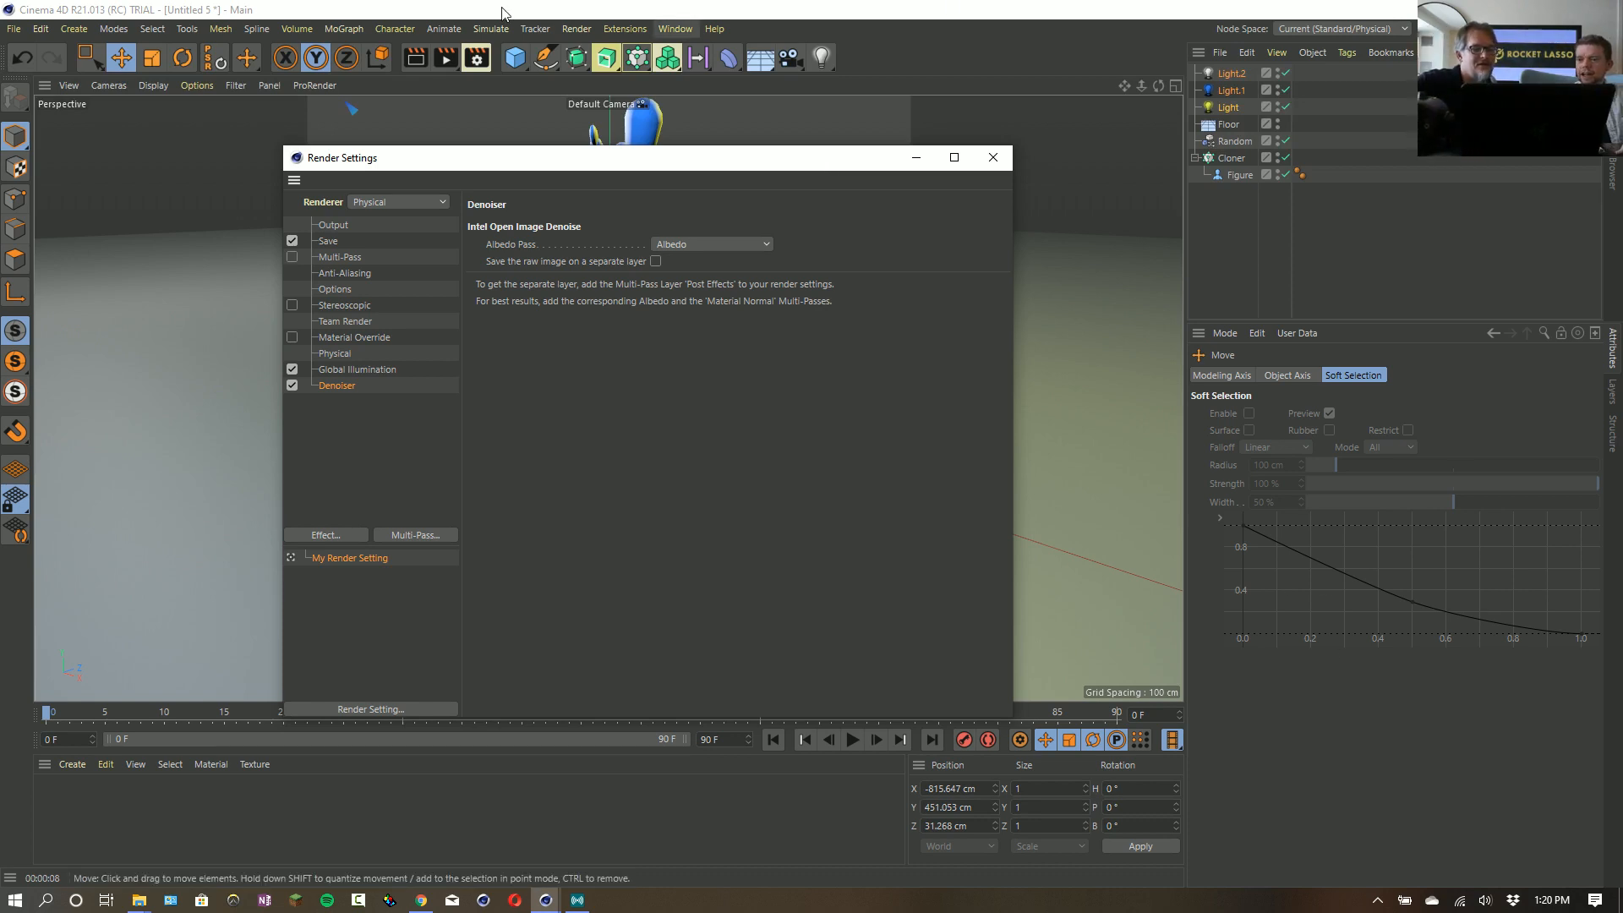
{"action": "left_click", "coordinate": [1005, 162]}
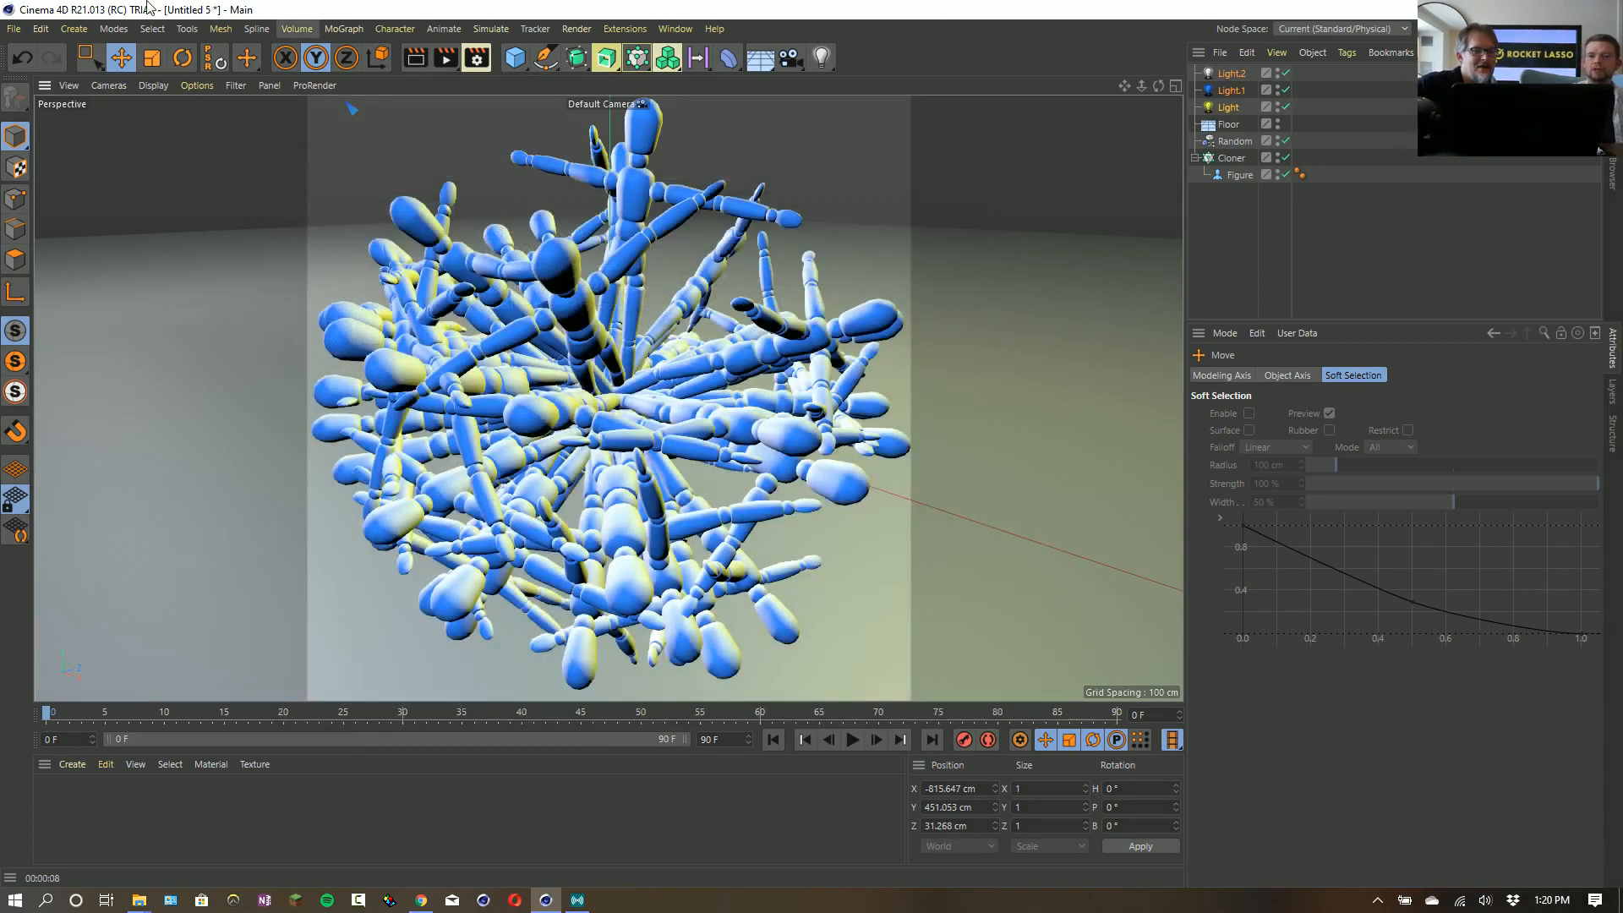
- Open Idle (2).fbx from the Teeps folder inside R21_DemoScenes > MixamoControlRig, accepting the default FBX import settings
{"action": "left_click", "coordinate": [14, 28]}
{"action": "left_click", "coordinate": [38, 82]}
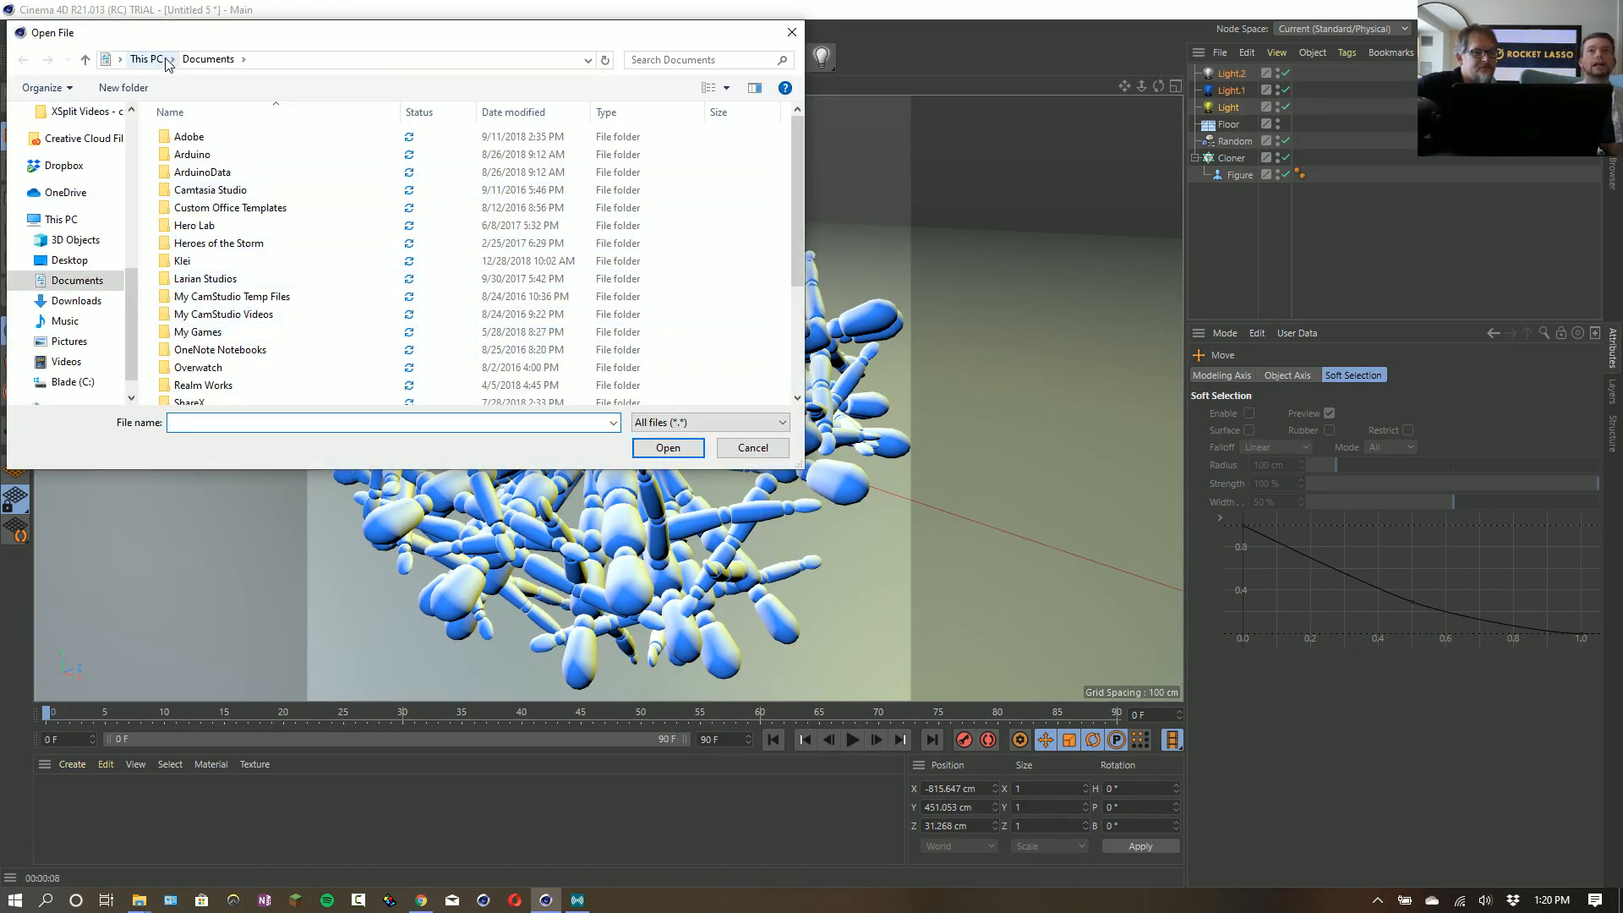
{"action": "scroll", "coordinate": [101, 142], "scroll_direction": "up", "scroll_amount": 10}
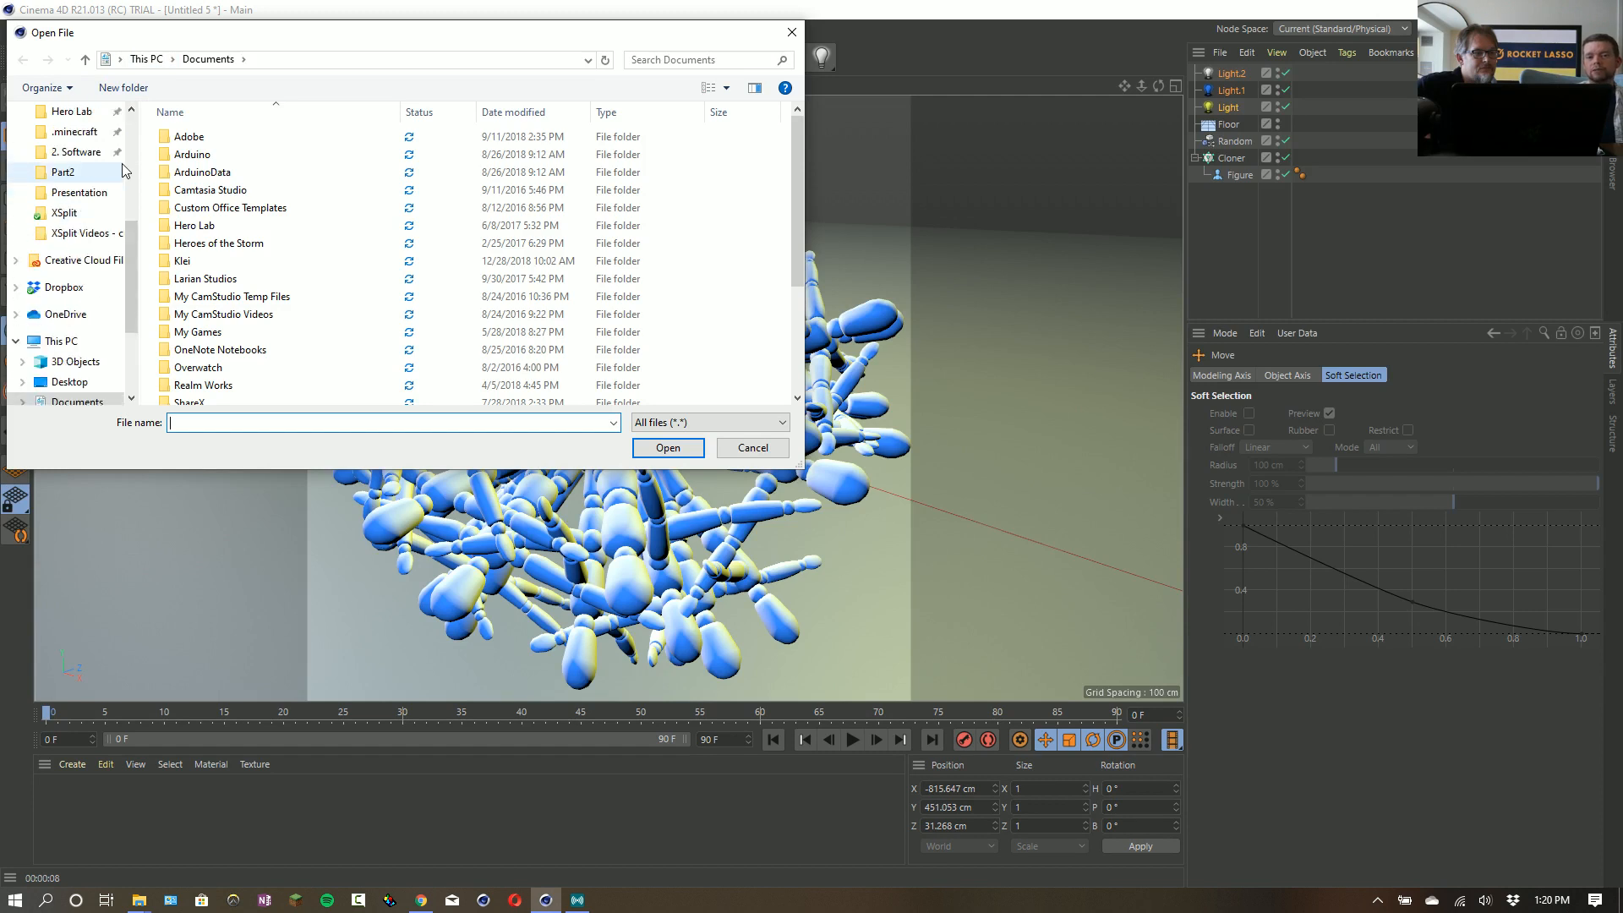
{"action": "left_click", "coordinate": [85, 145]}
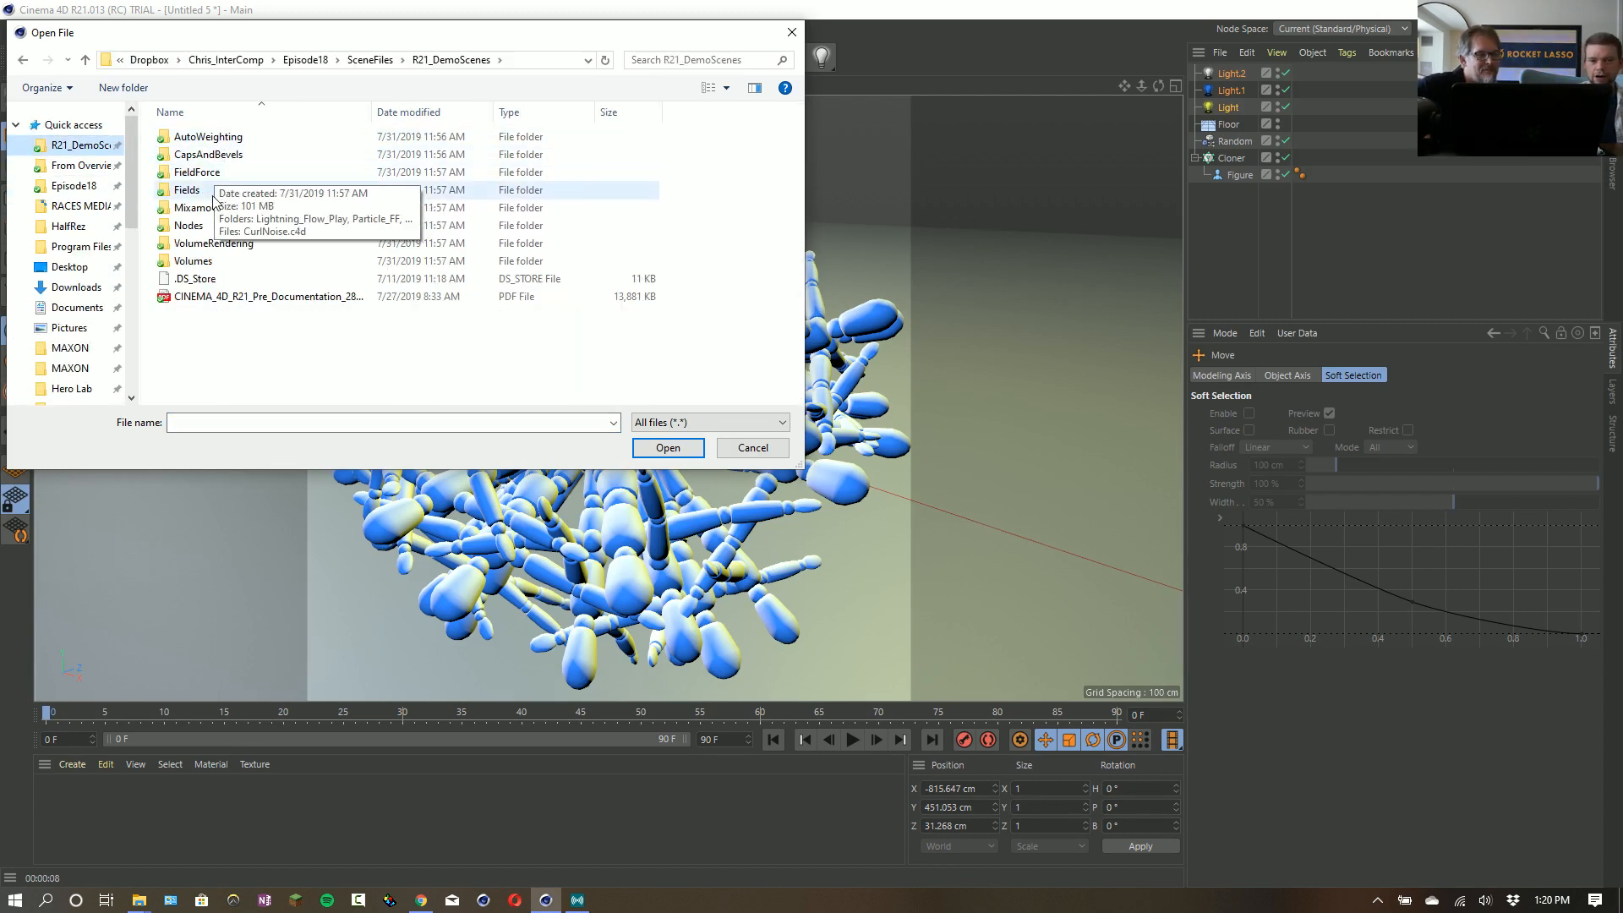
{"action": "double_click", "coordinate": [215, 207]}
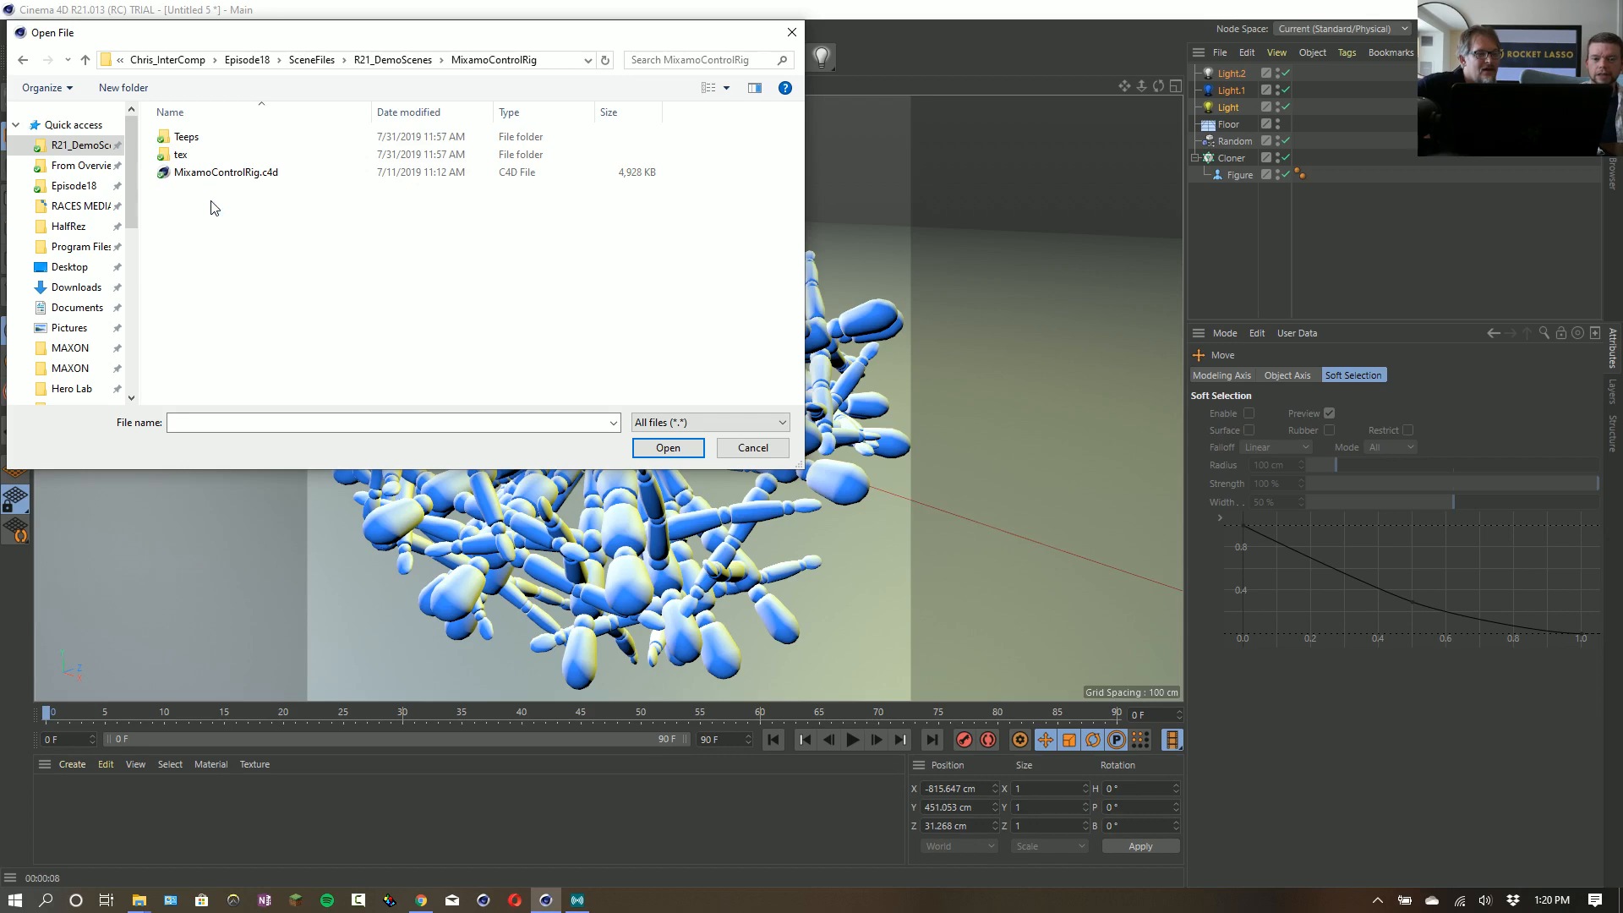
{"action": "double_click", "coordinate": [187, 140]}
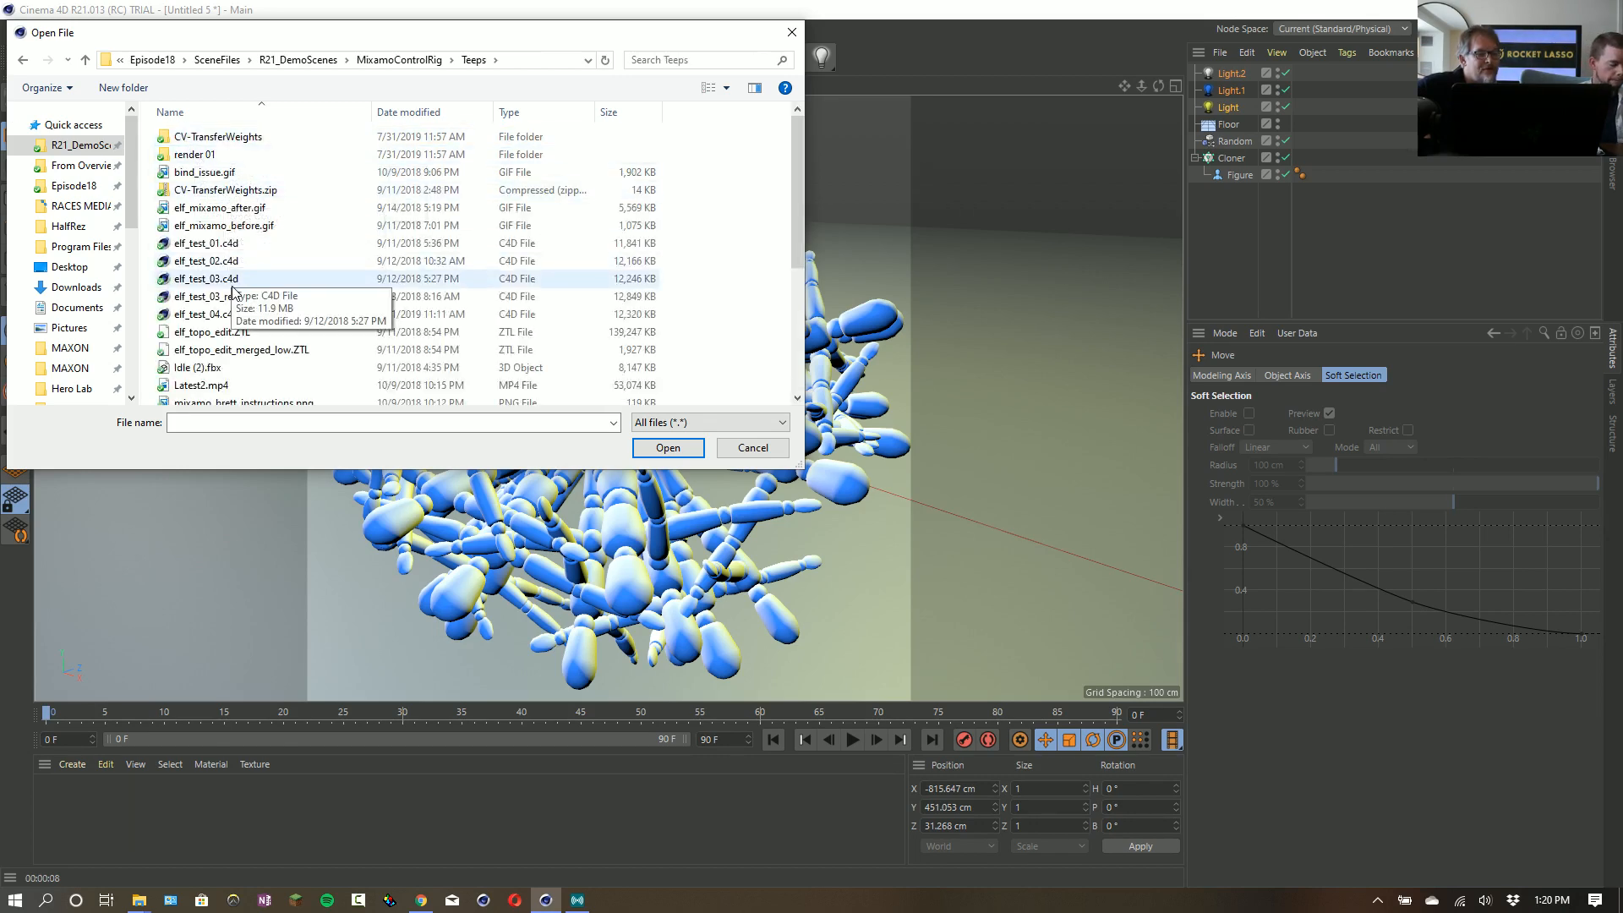
{"action": "scroll", "coordinate": [235, 304], "scroll_direction": "down", "scroll_amount": 2}
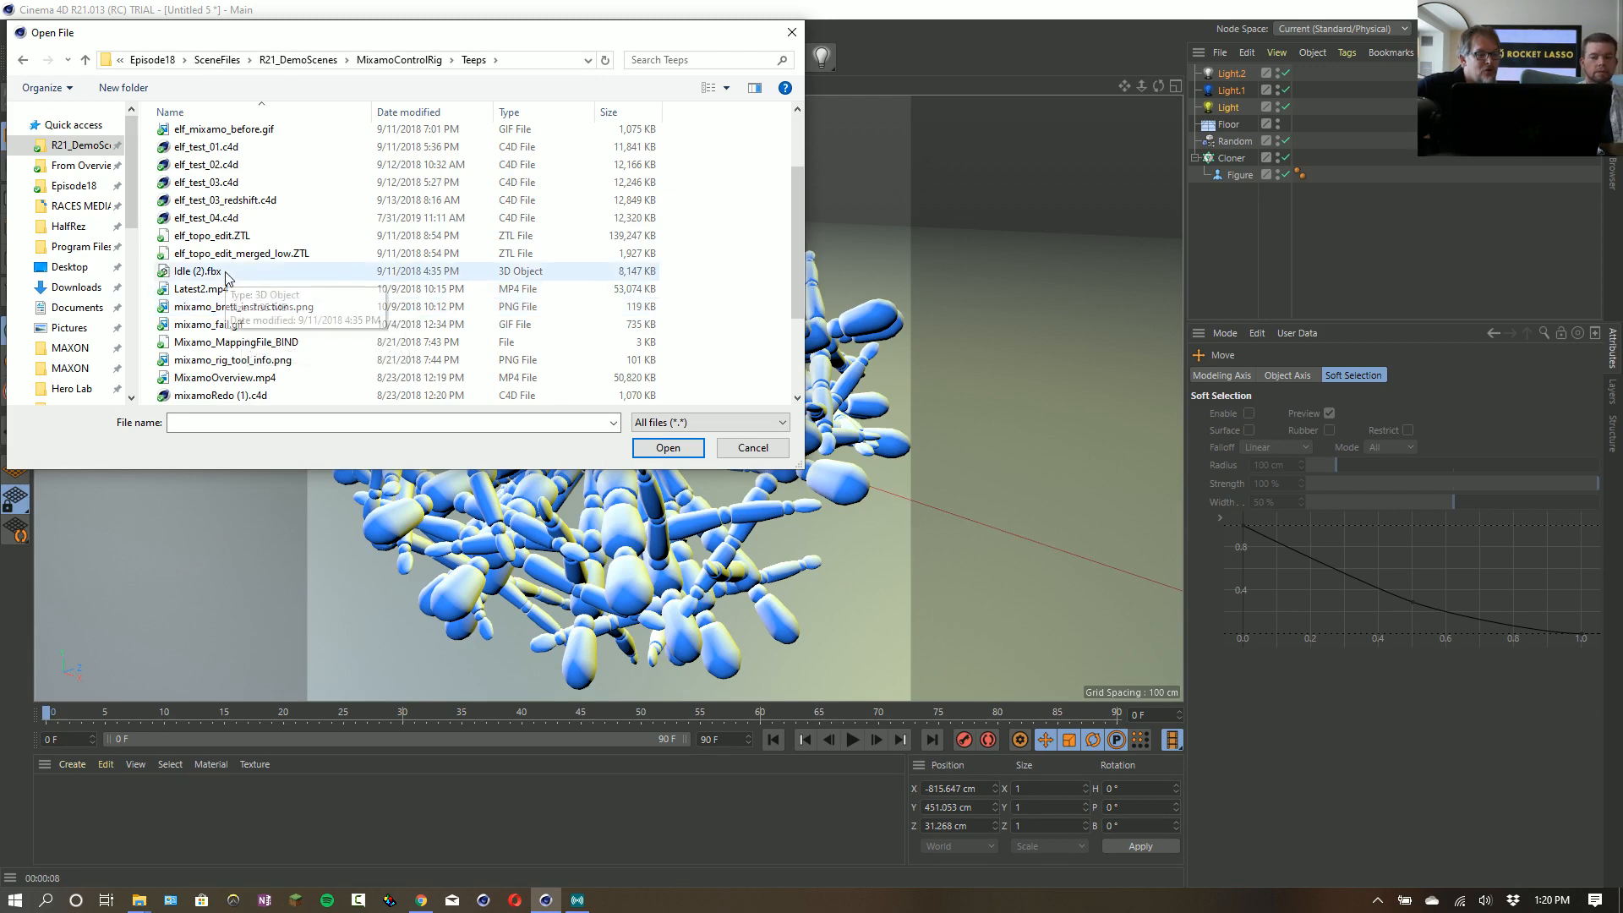
{"action": "double_click", "coordinate": [225, 272]}
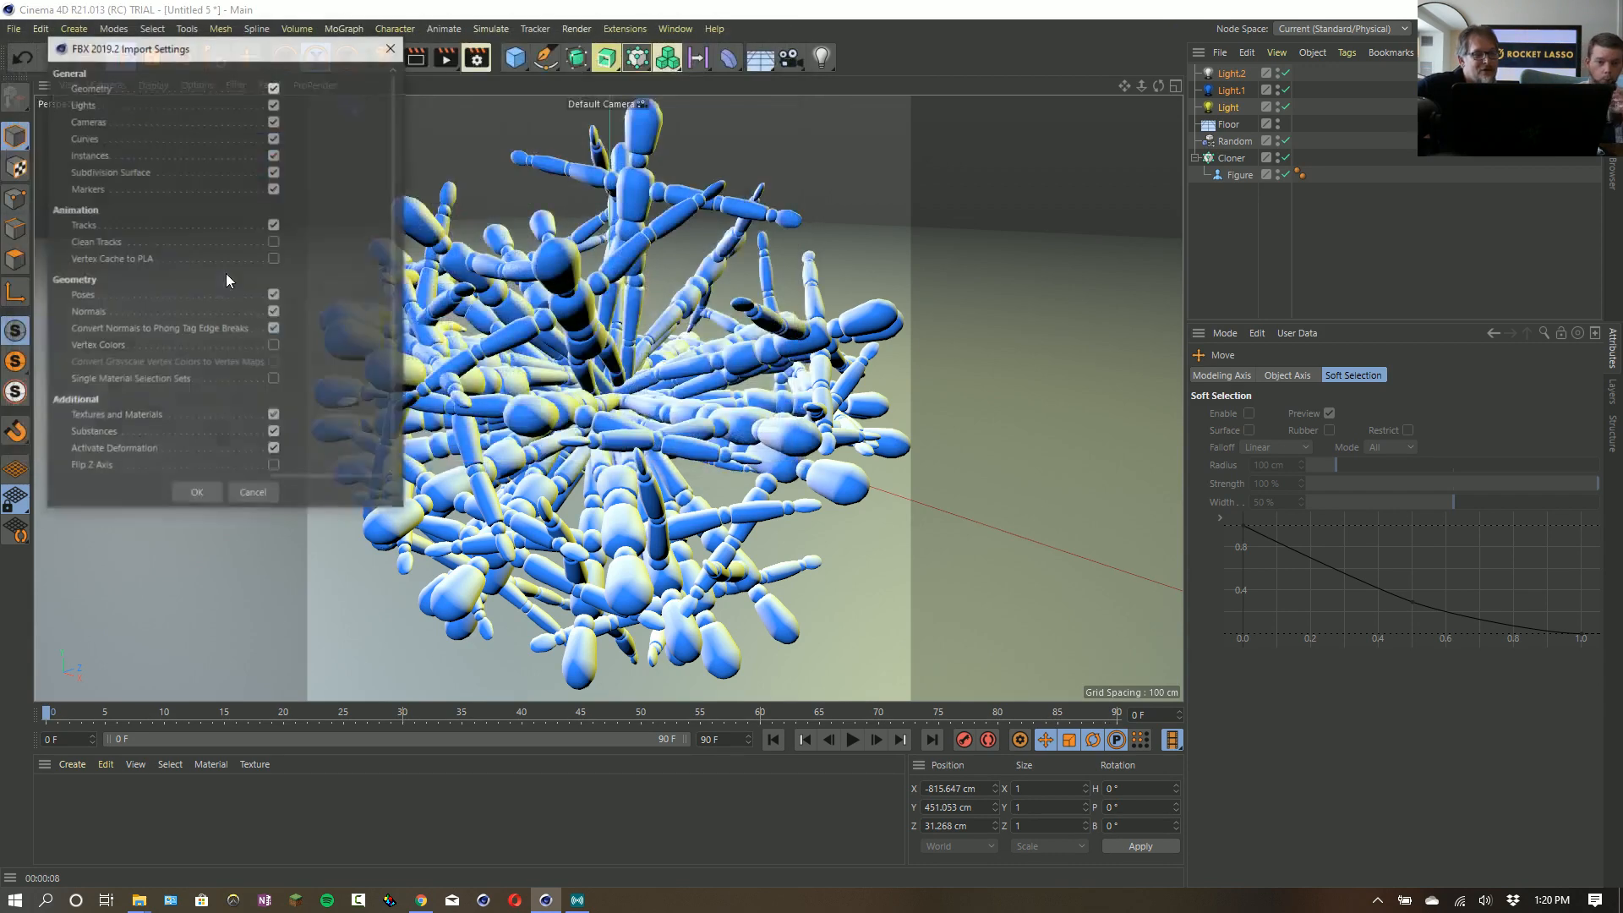
{"action": "left_click", "coordinate": [195, 495]}
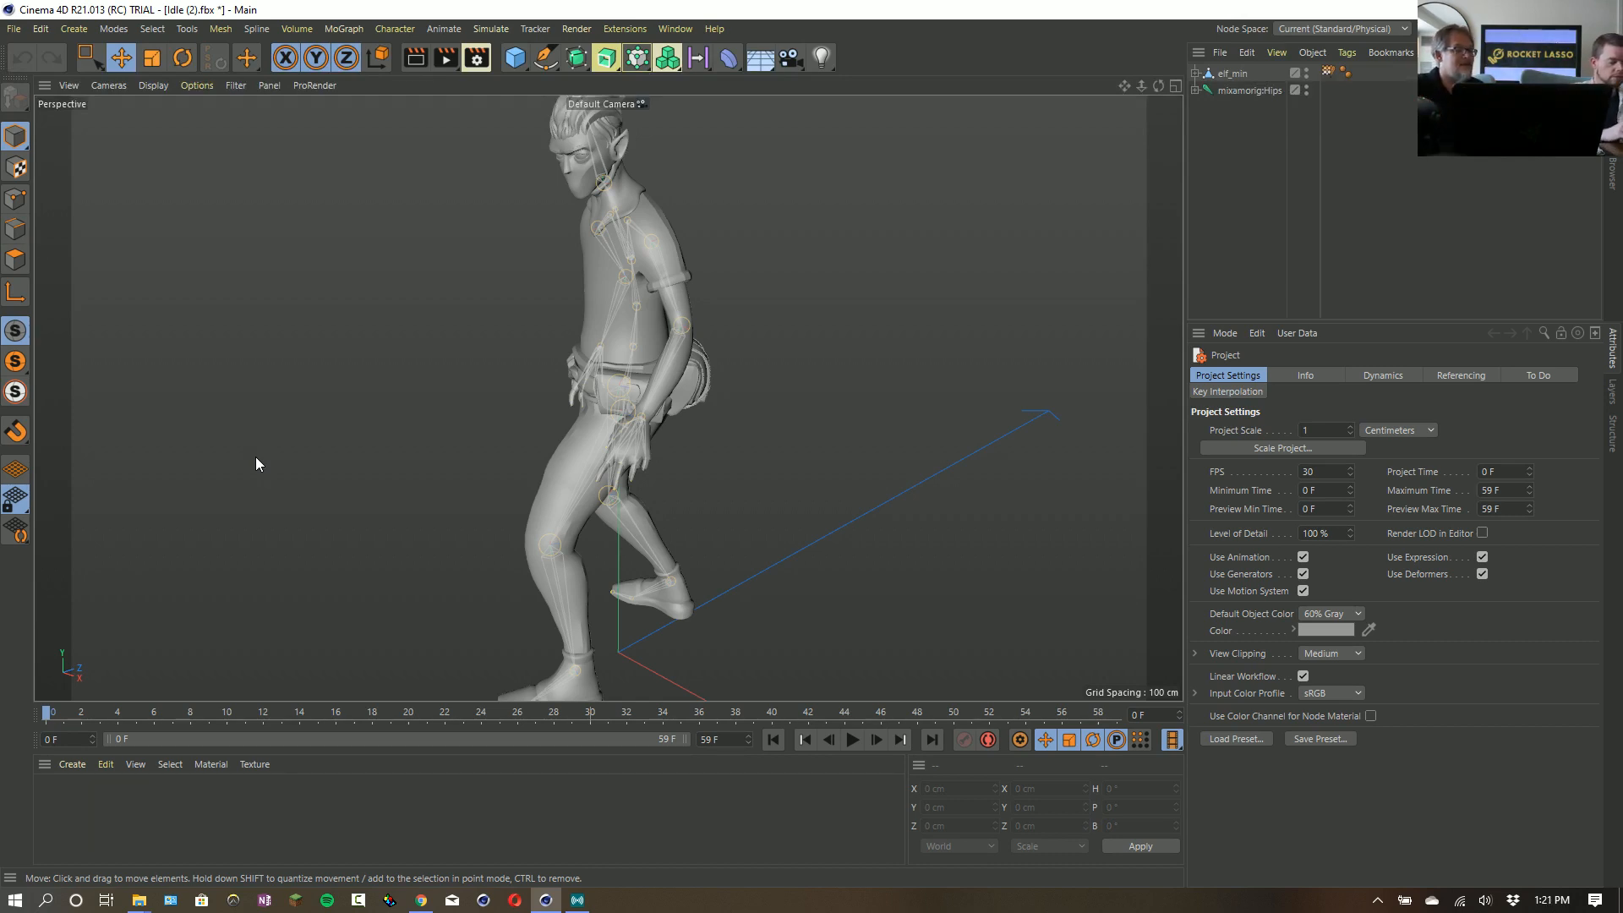
- Fit the whole elf character in view, select the elf_min mesh and play back its imported animation
{"action": "scroll", "coordinate": [395, 300], "scroll_direction": "down", "scroll_amount": 1}
{"action": "scroll", "coordinate": [395, 301], "scroll_direction": "down", "scroll_amount": 2}
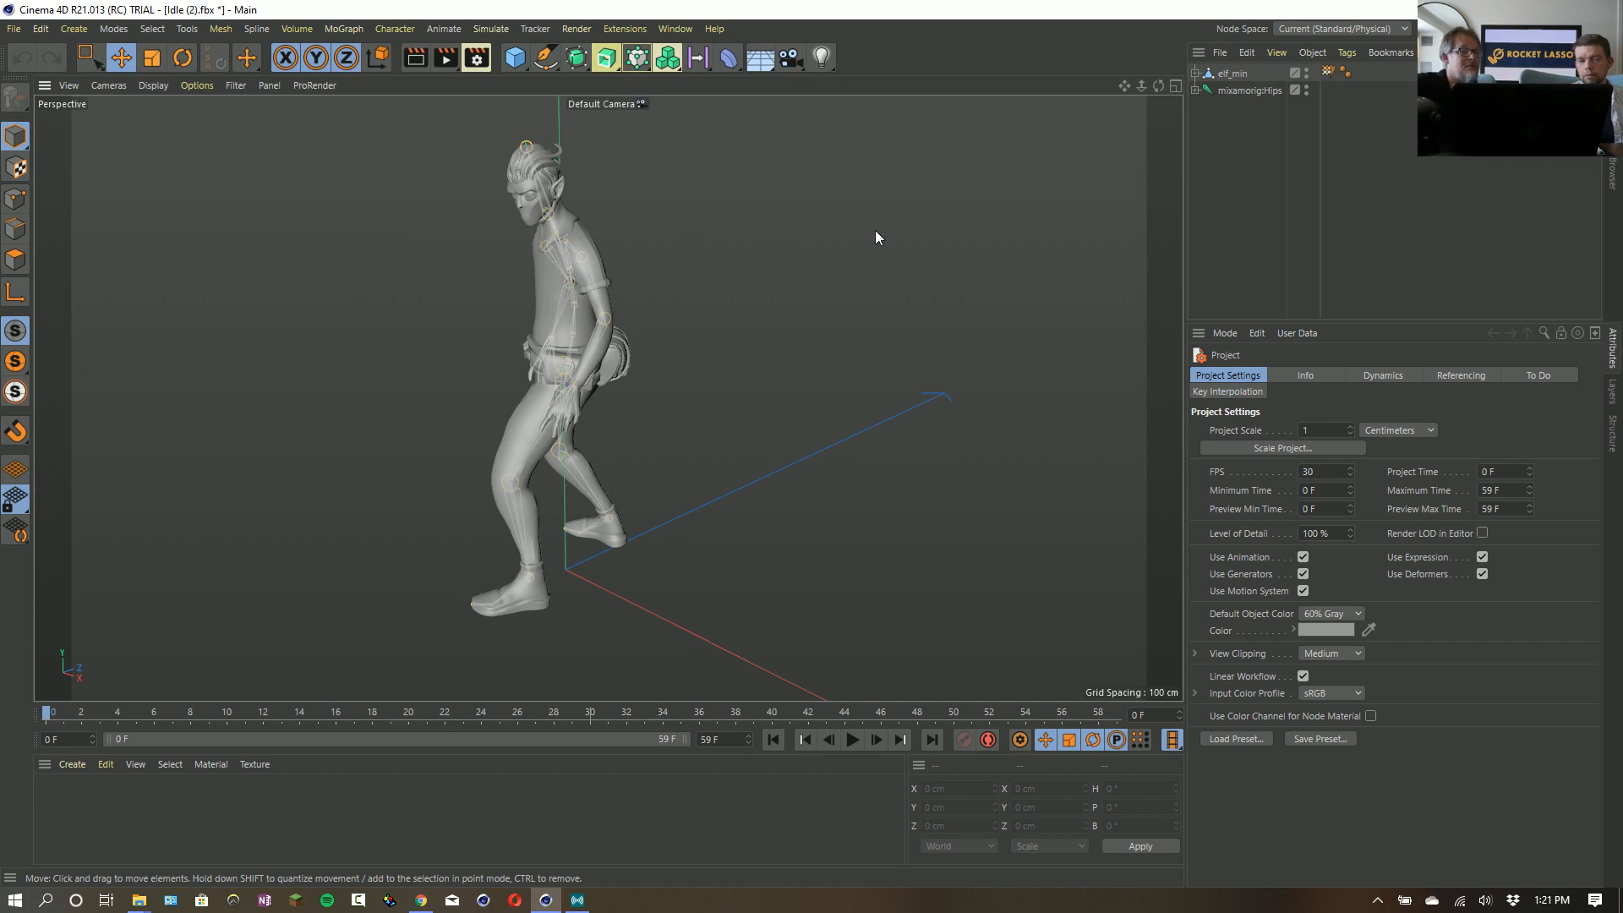
{"action": "left_click", "coordinate": [1236, 74]}
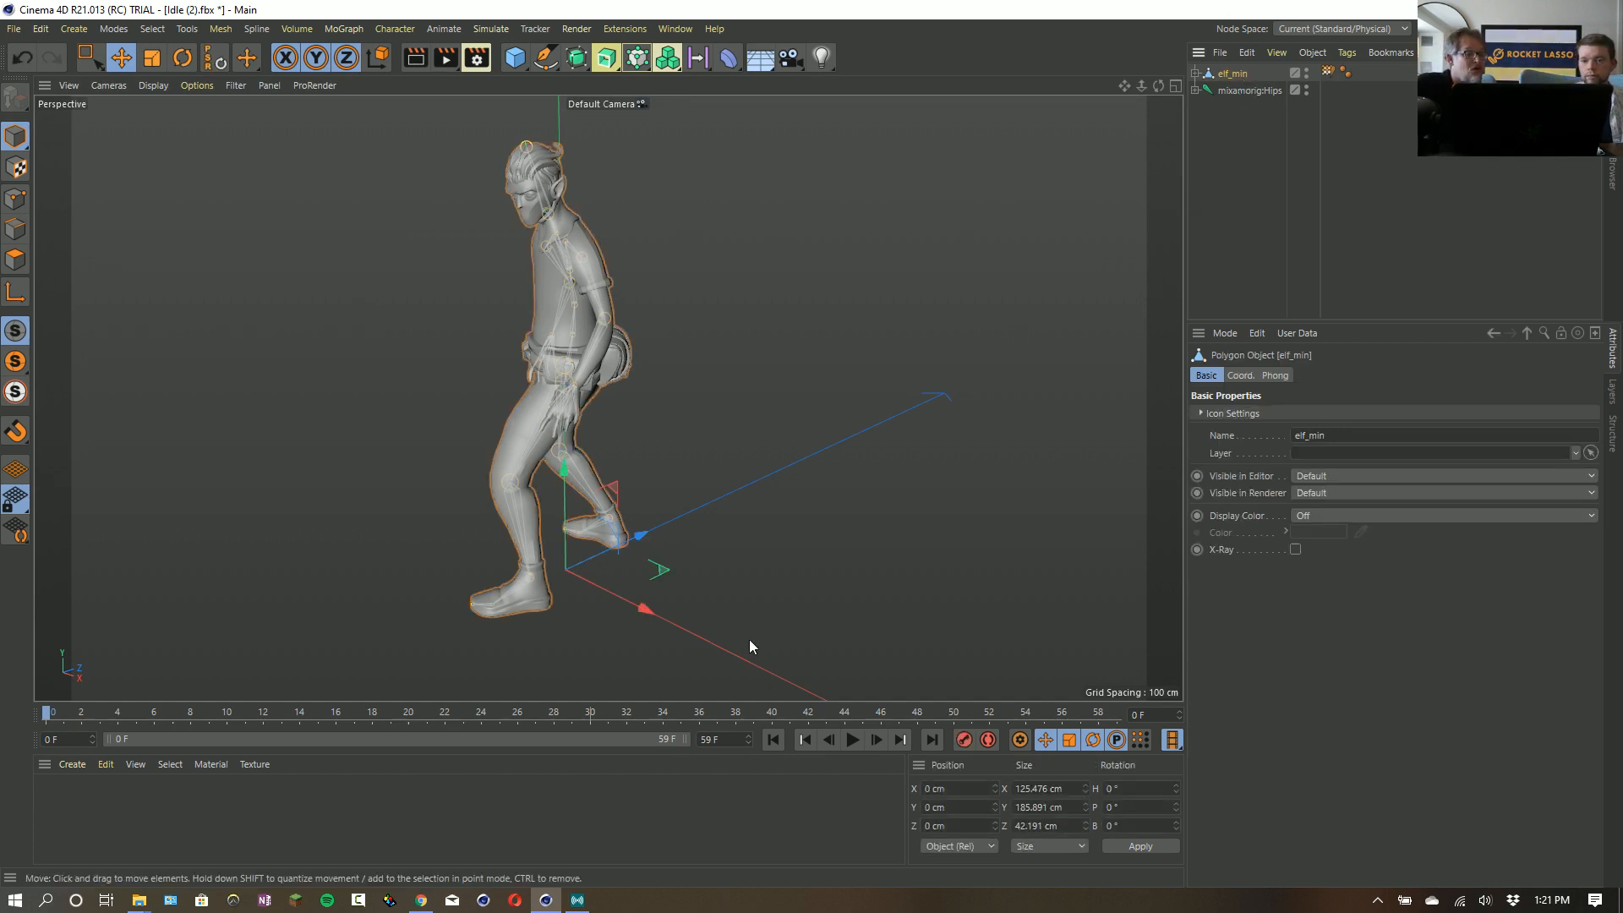
{"action": "left_click", "coordinate": [852, 741]}
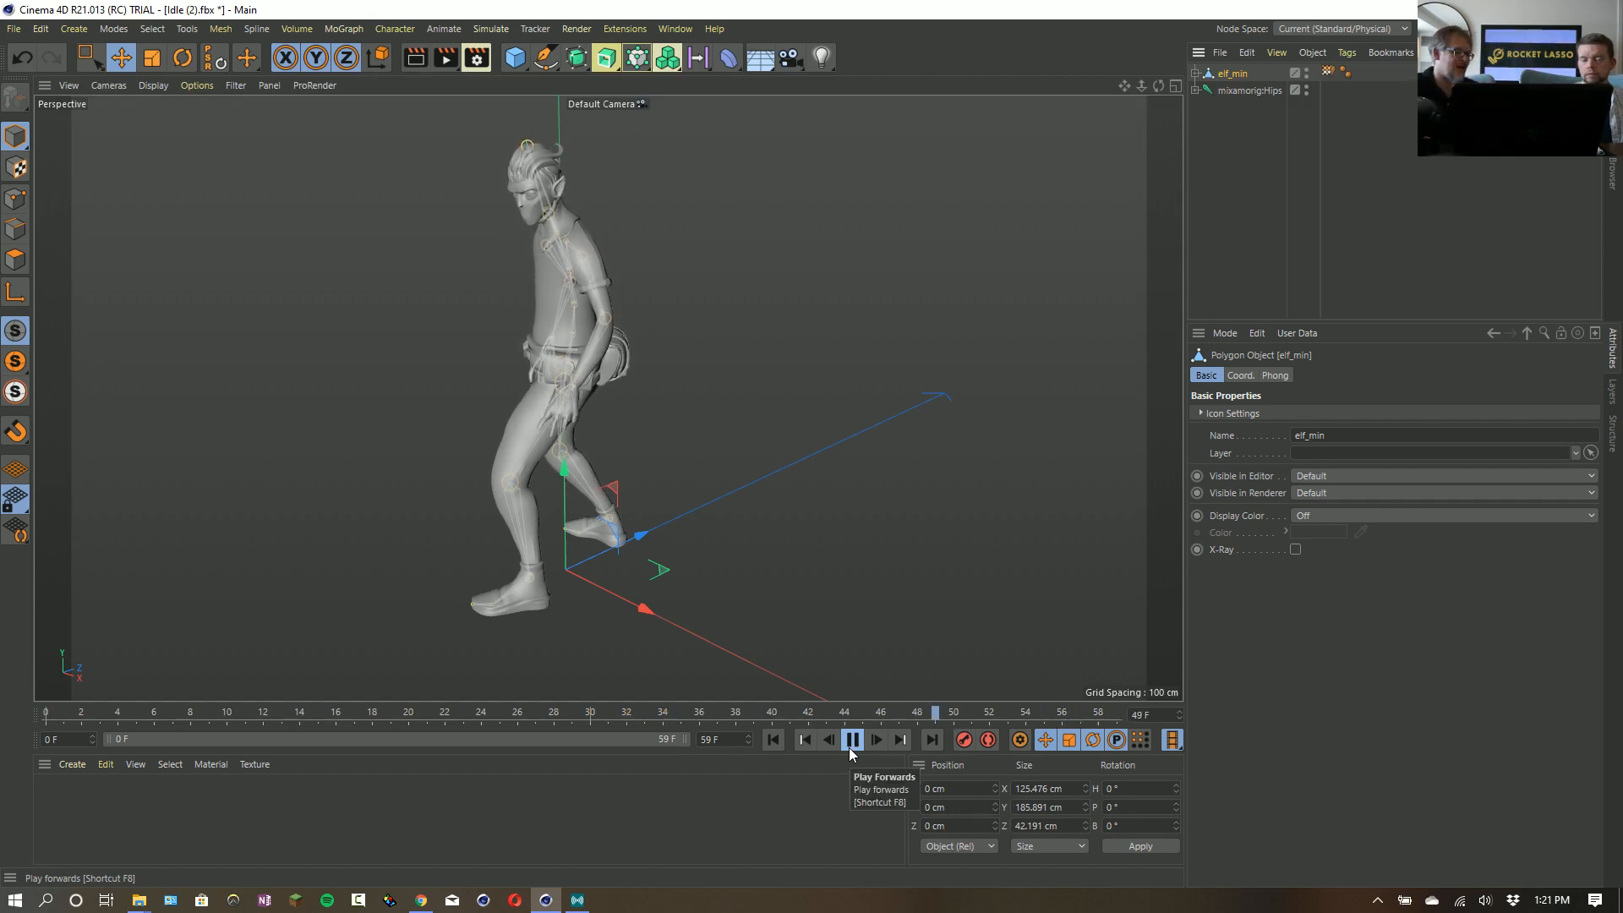
{"action": "left_click", "coordinate": [852, 741]}
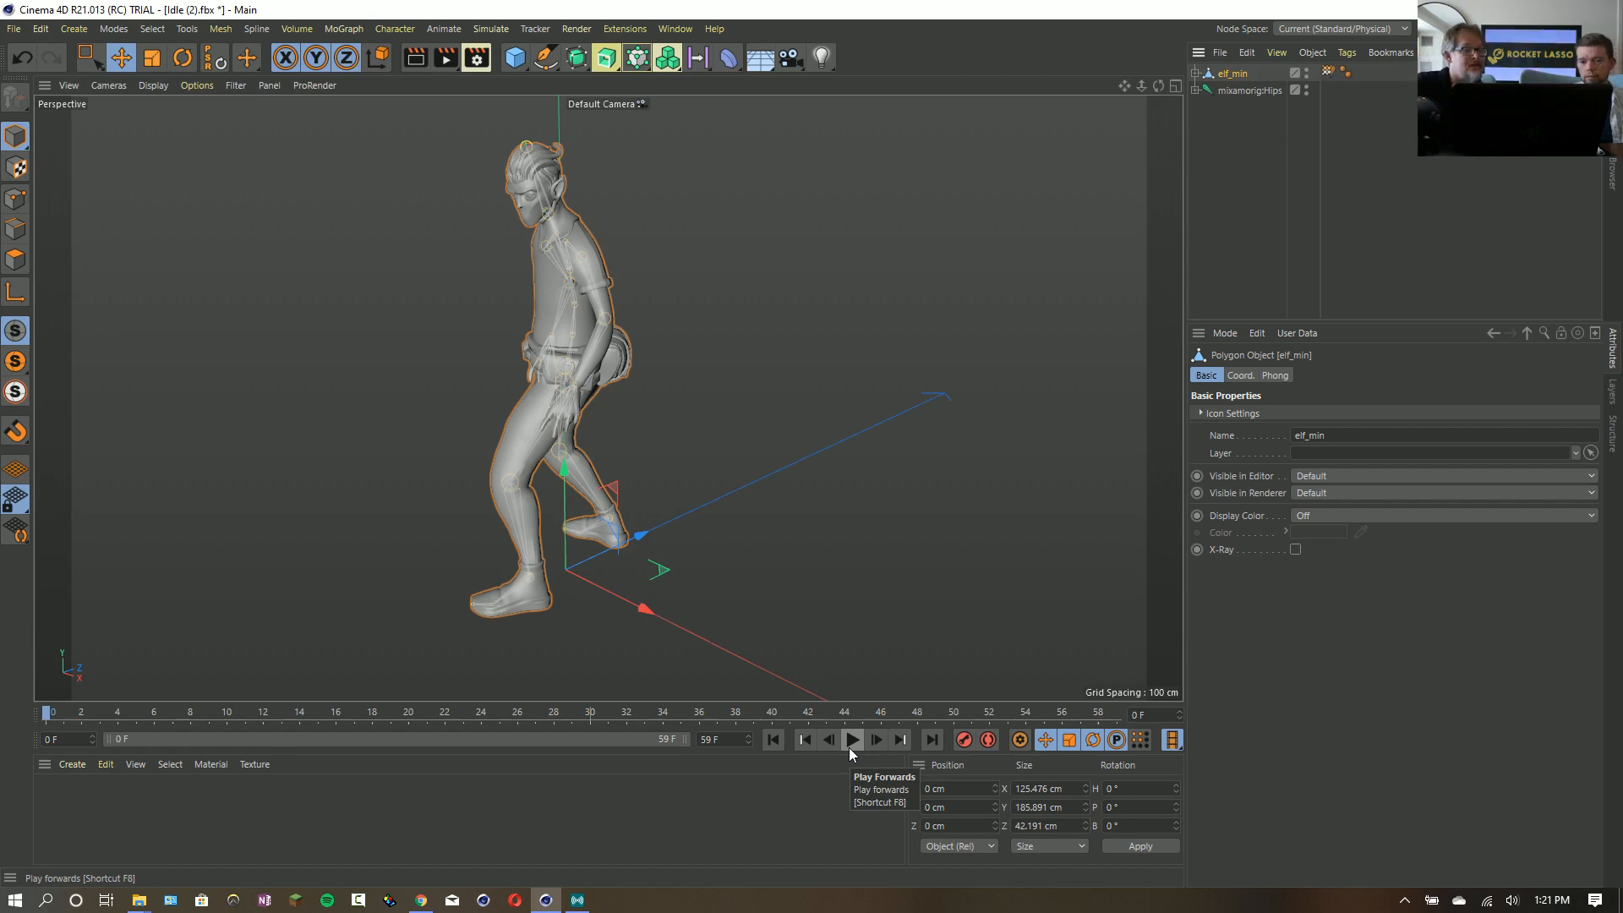
- Examine the joints directly below mixamorig:Hips in the object hierarchy and collapse it again
{"action": "left_click", "coordinate": [1235, 92]}
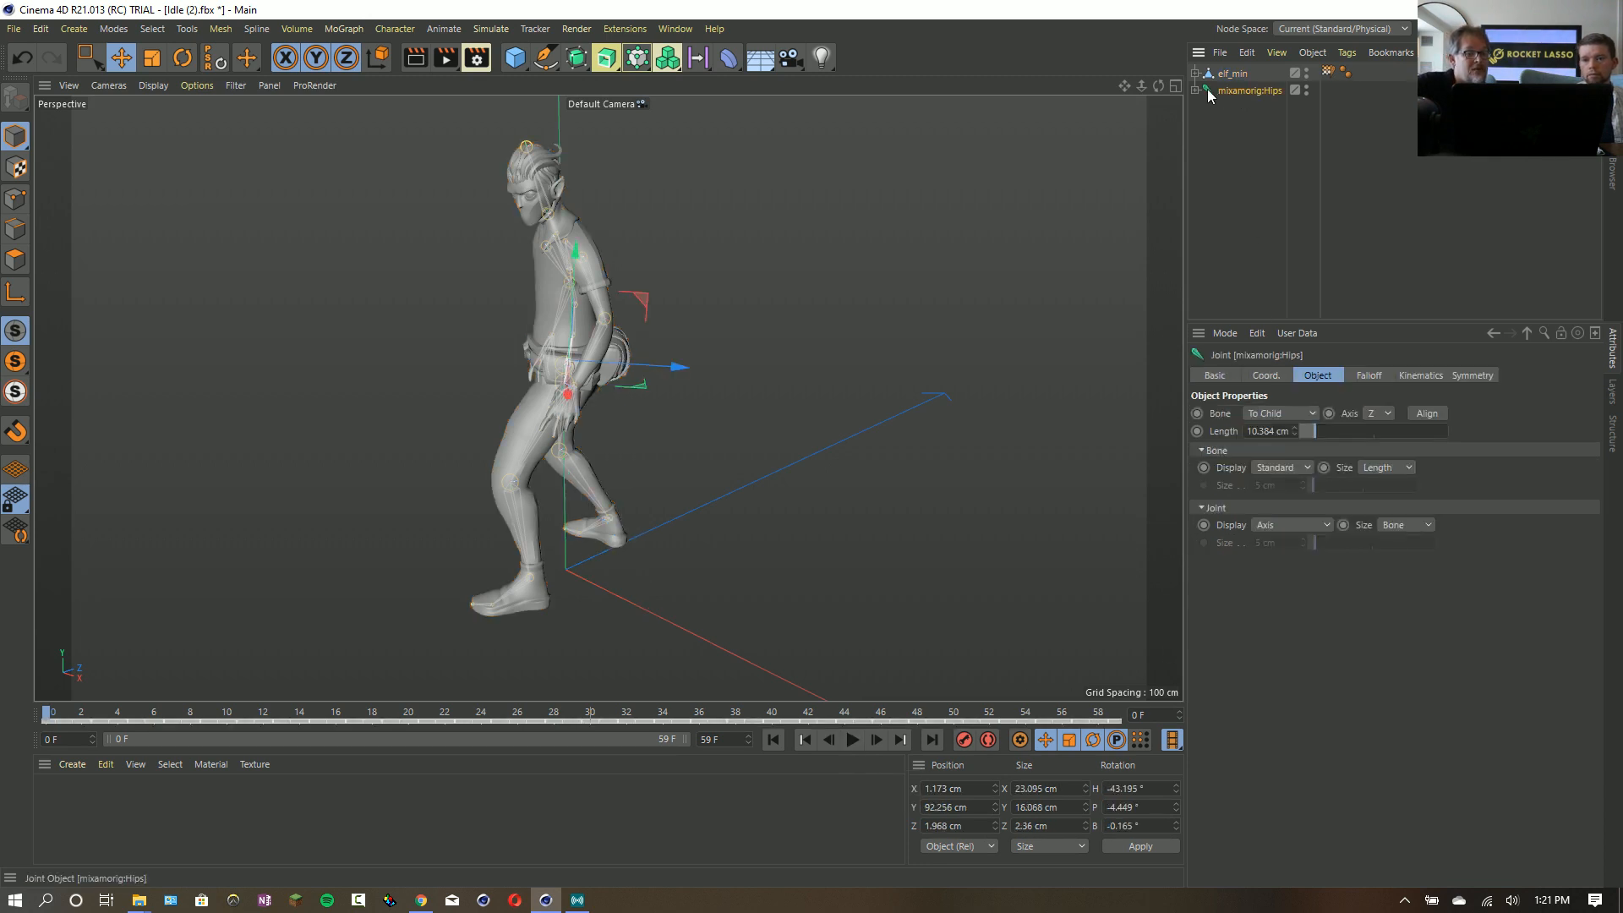
{"action": "left_click", "coordinate": [1196, 90]}
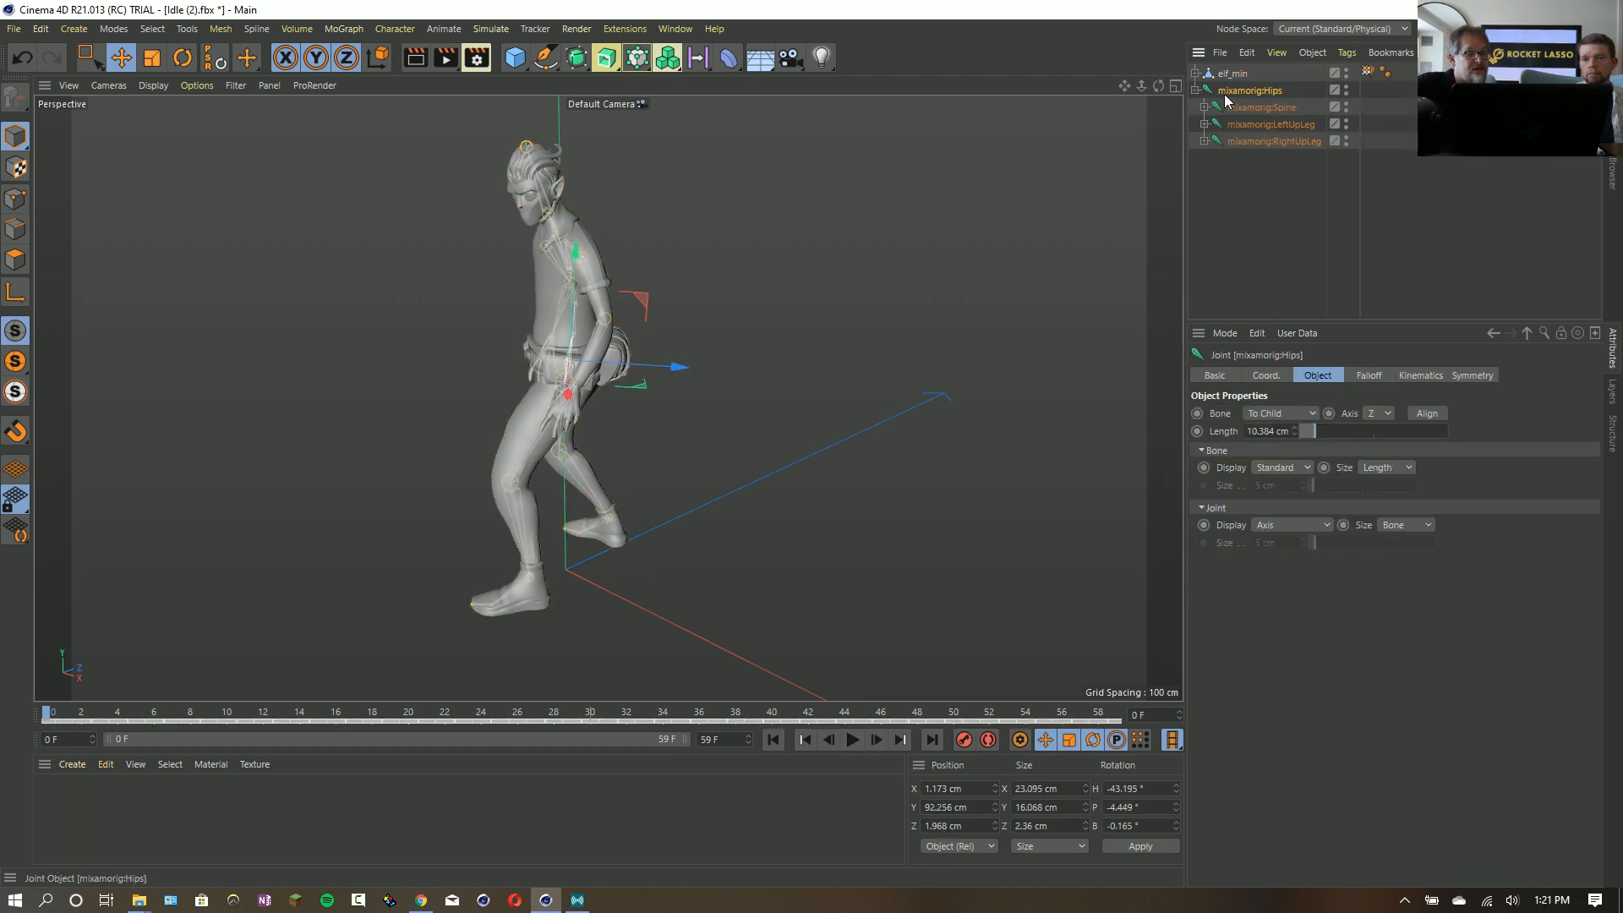
{"action": "left_click", "coordinate": [1197, 91]}
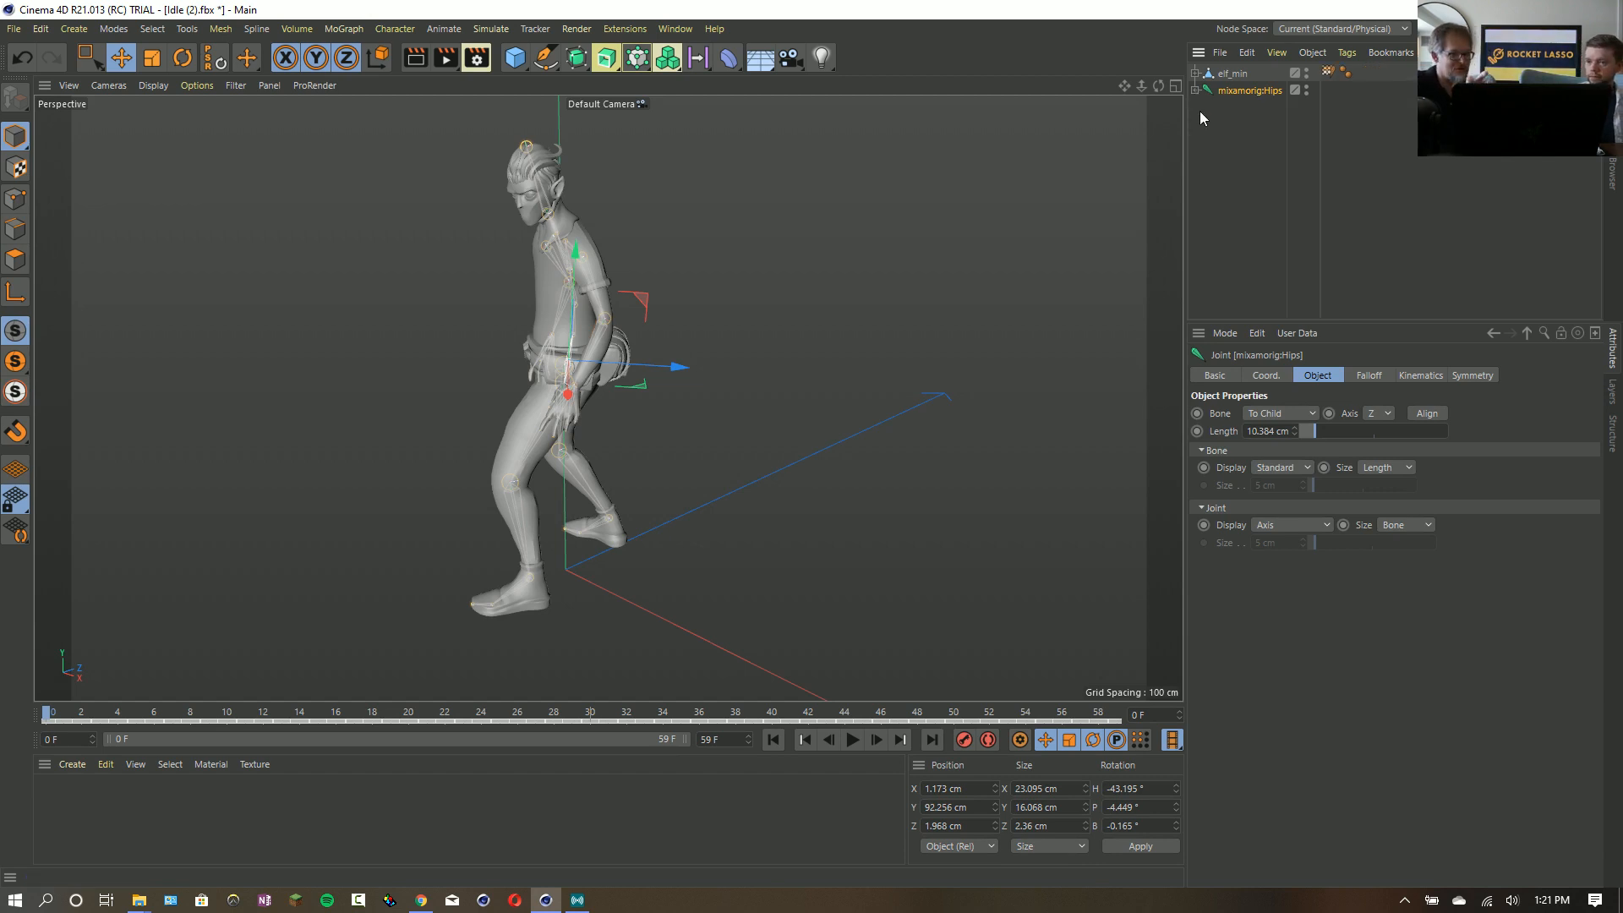
- Reset the bind pose of the elf_min mesh through its Weight tag
{"action": "left_click", "coordinate": [1233, 74]}
{"action": "left_click", "coordinate": [1328, 73]}
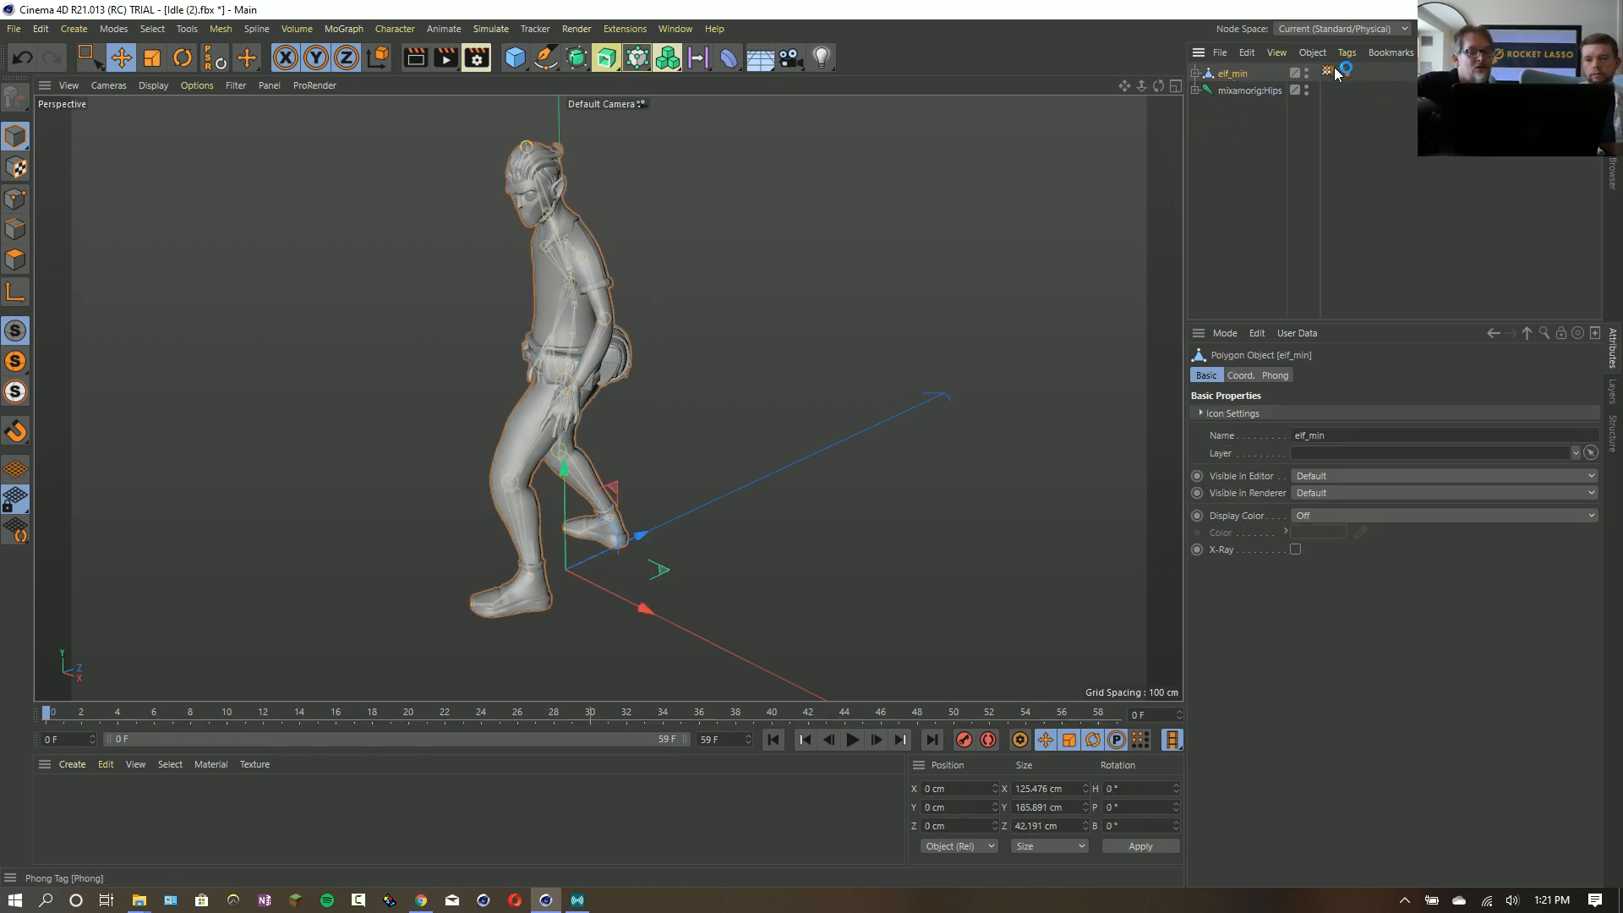
{"action": "left_click", "coordinate": [1493, 412]}
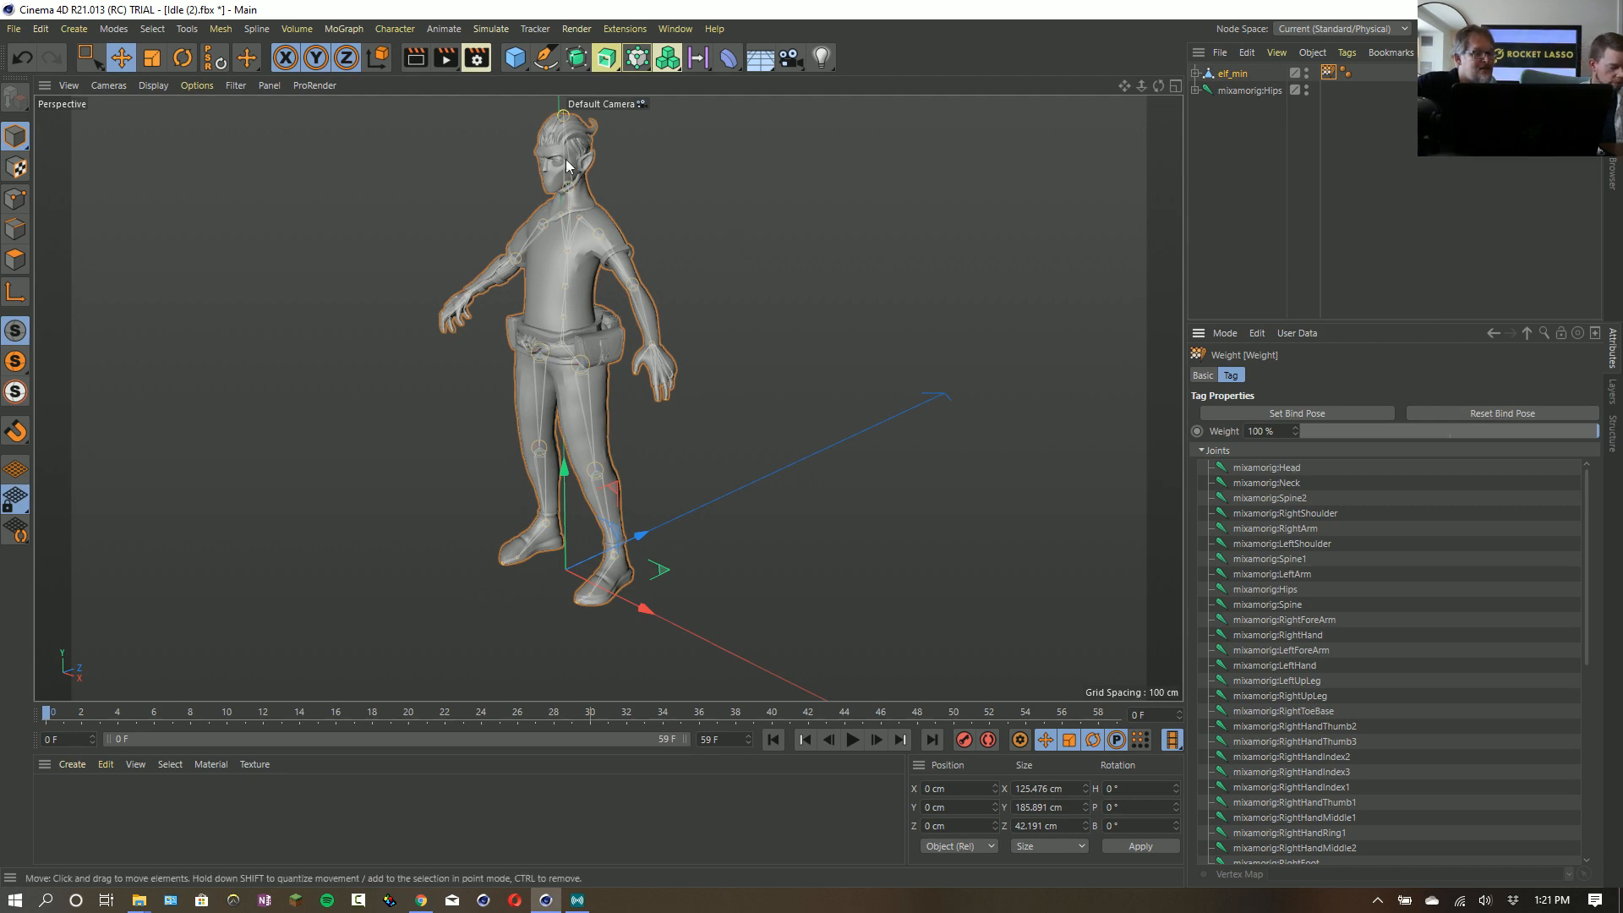
- Add a Character object and set its template to Mixamo Control Rig
{"action": "left_click", "coordinate": [379, 32]}
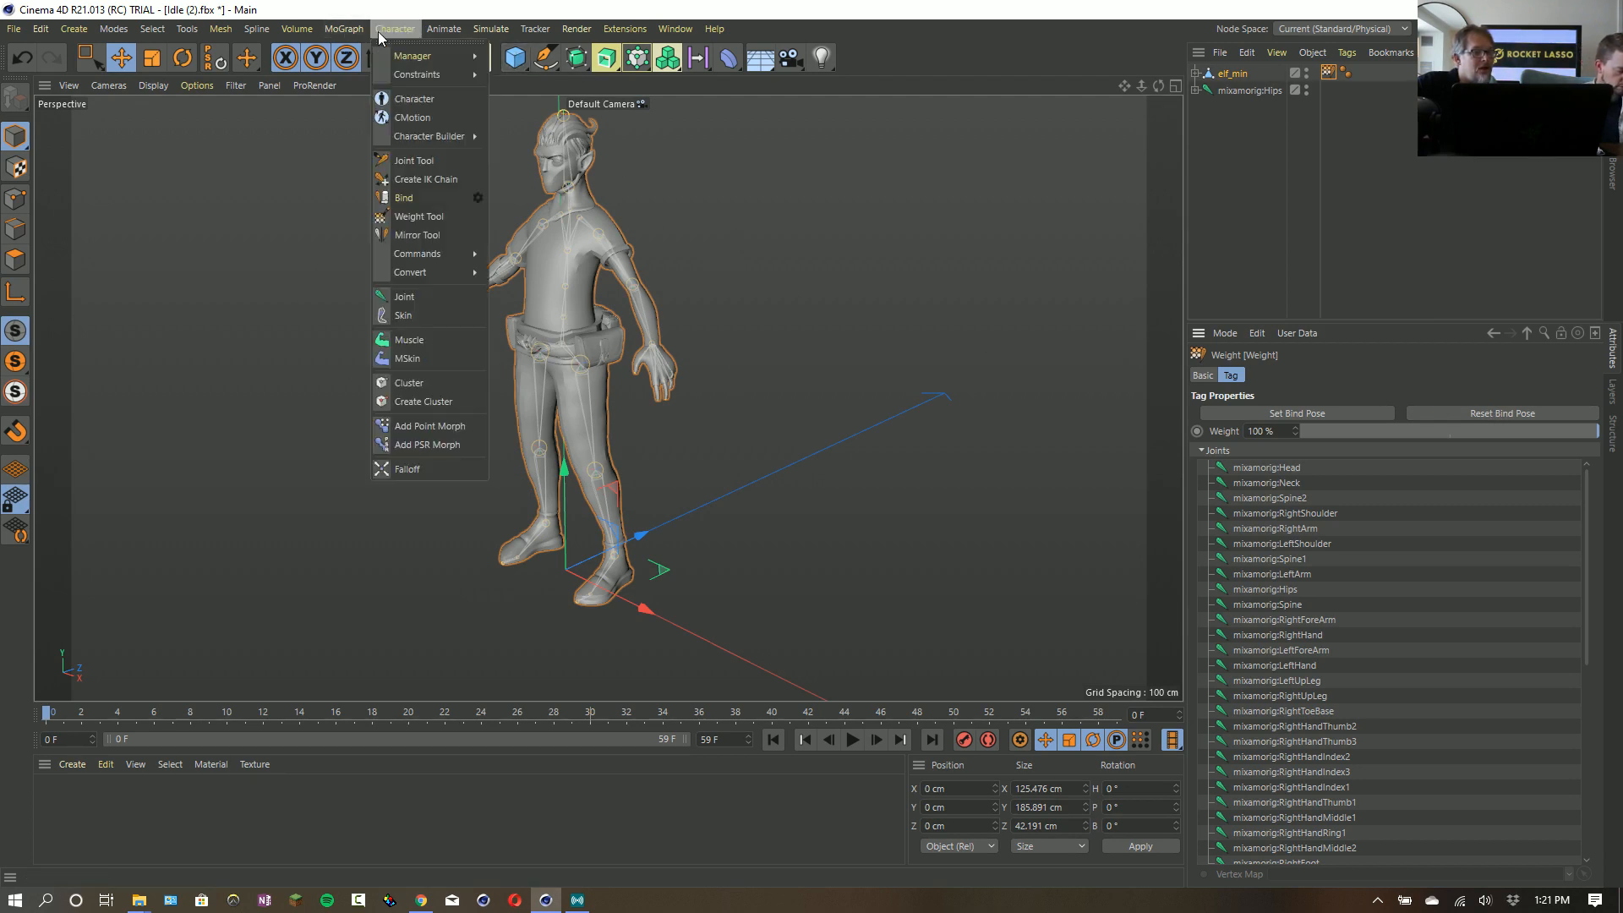
{"action": "left_click", "coordinate": [398, 104]}
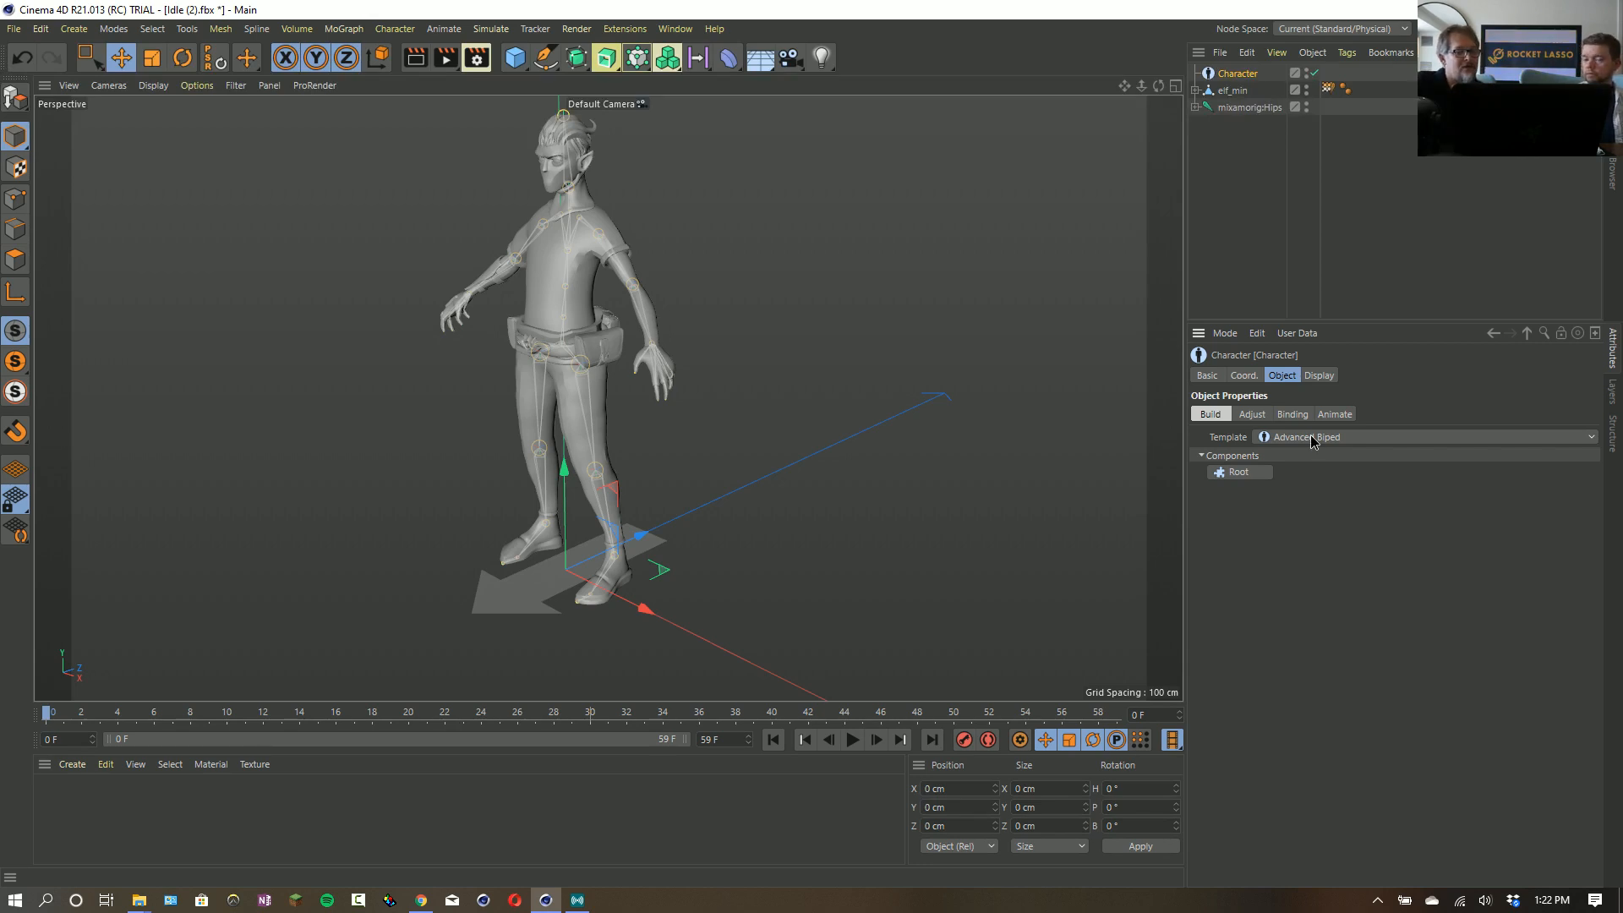
{"action": "left_click", "coordinate": [1309, 438]}
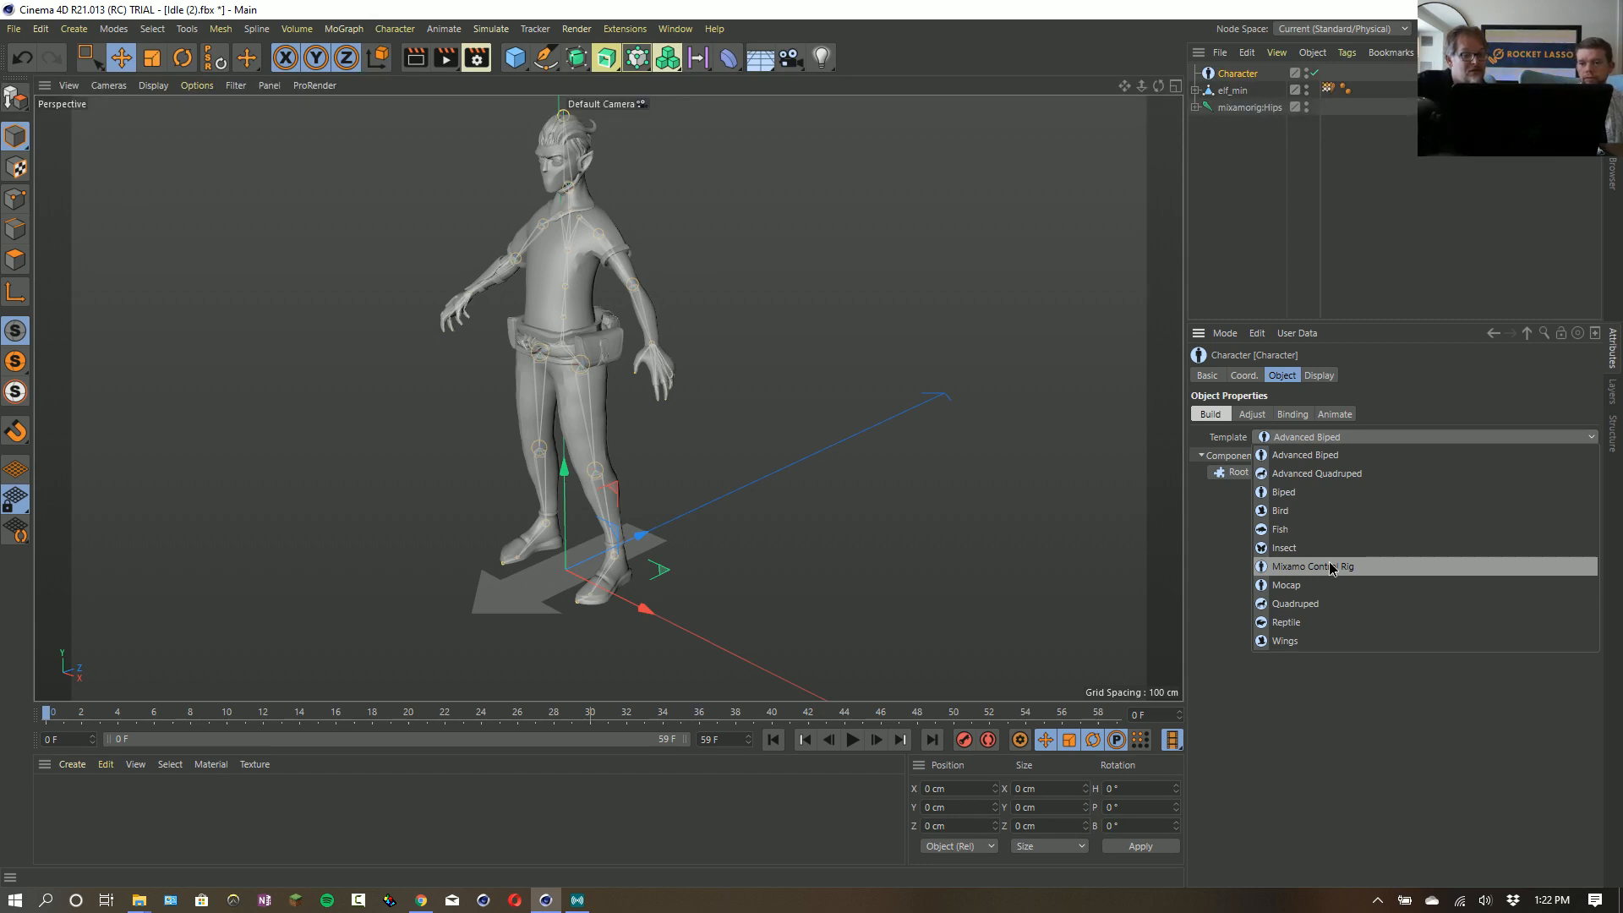
{"action": "left_click", "coordinate": [1331, 567]}
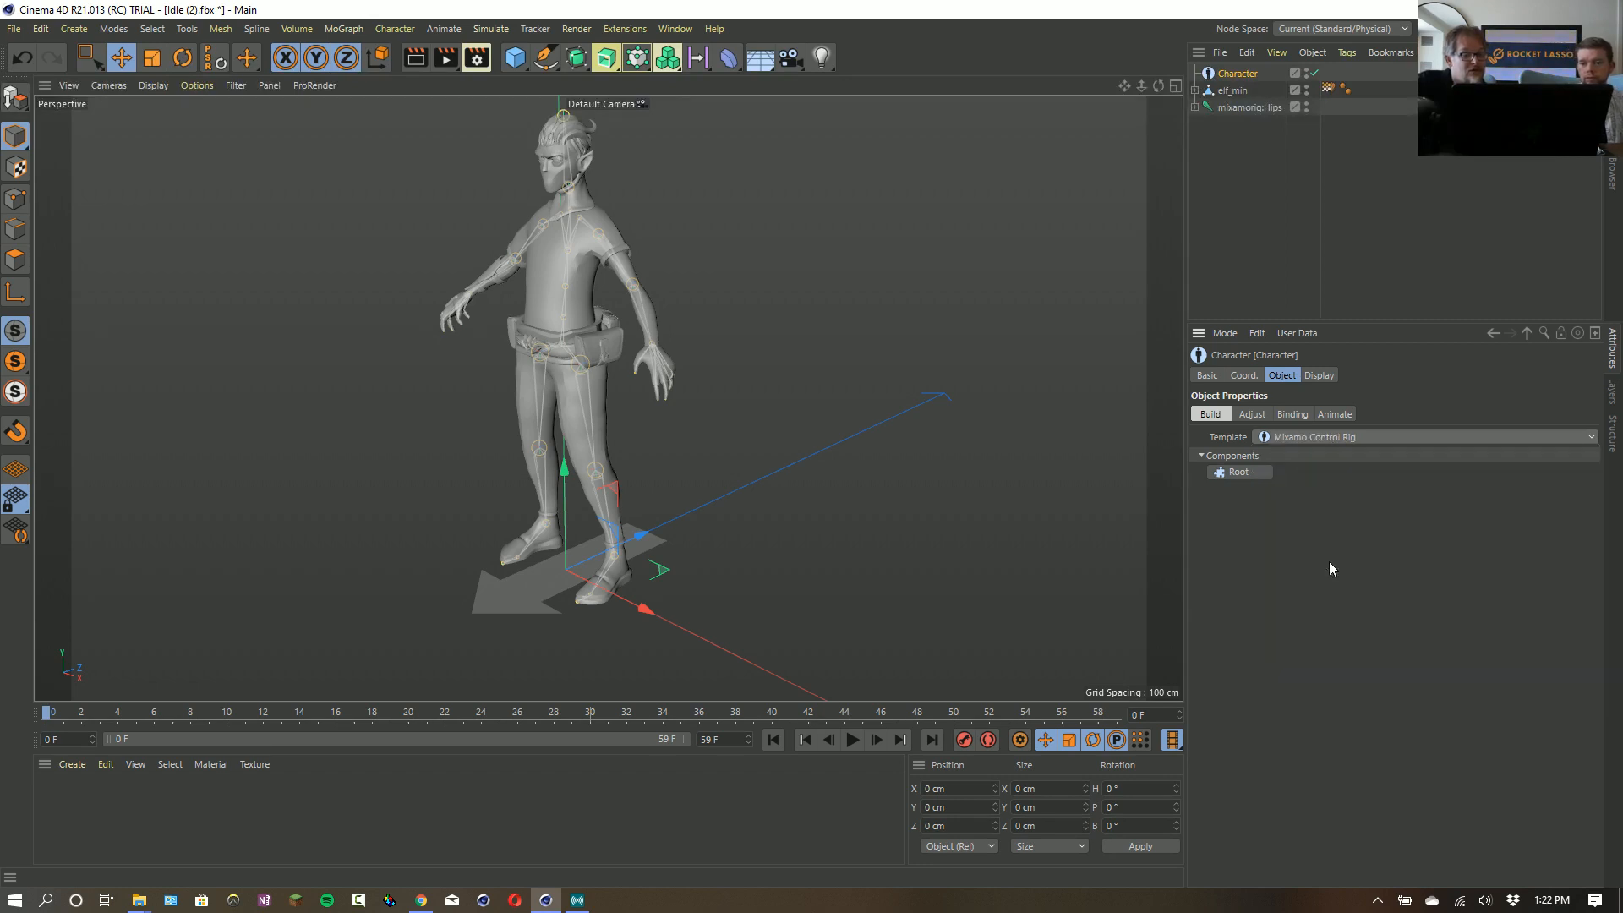
- Build the upper control rig from Root, Pelvis, left and right Arm (Mixamo) components and a Hand for each arm
{"action": "left_click", "coordinate": [1249, 473]}
{"action": "left_click", "coordinate": [1264, 478]}
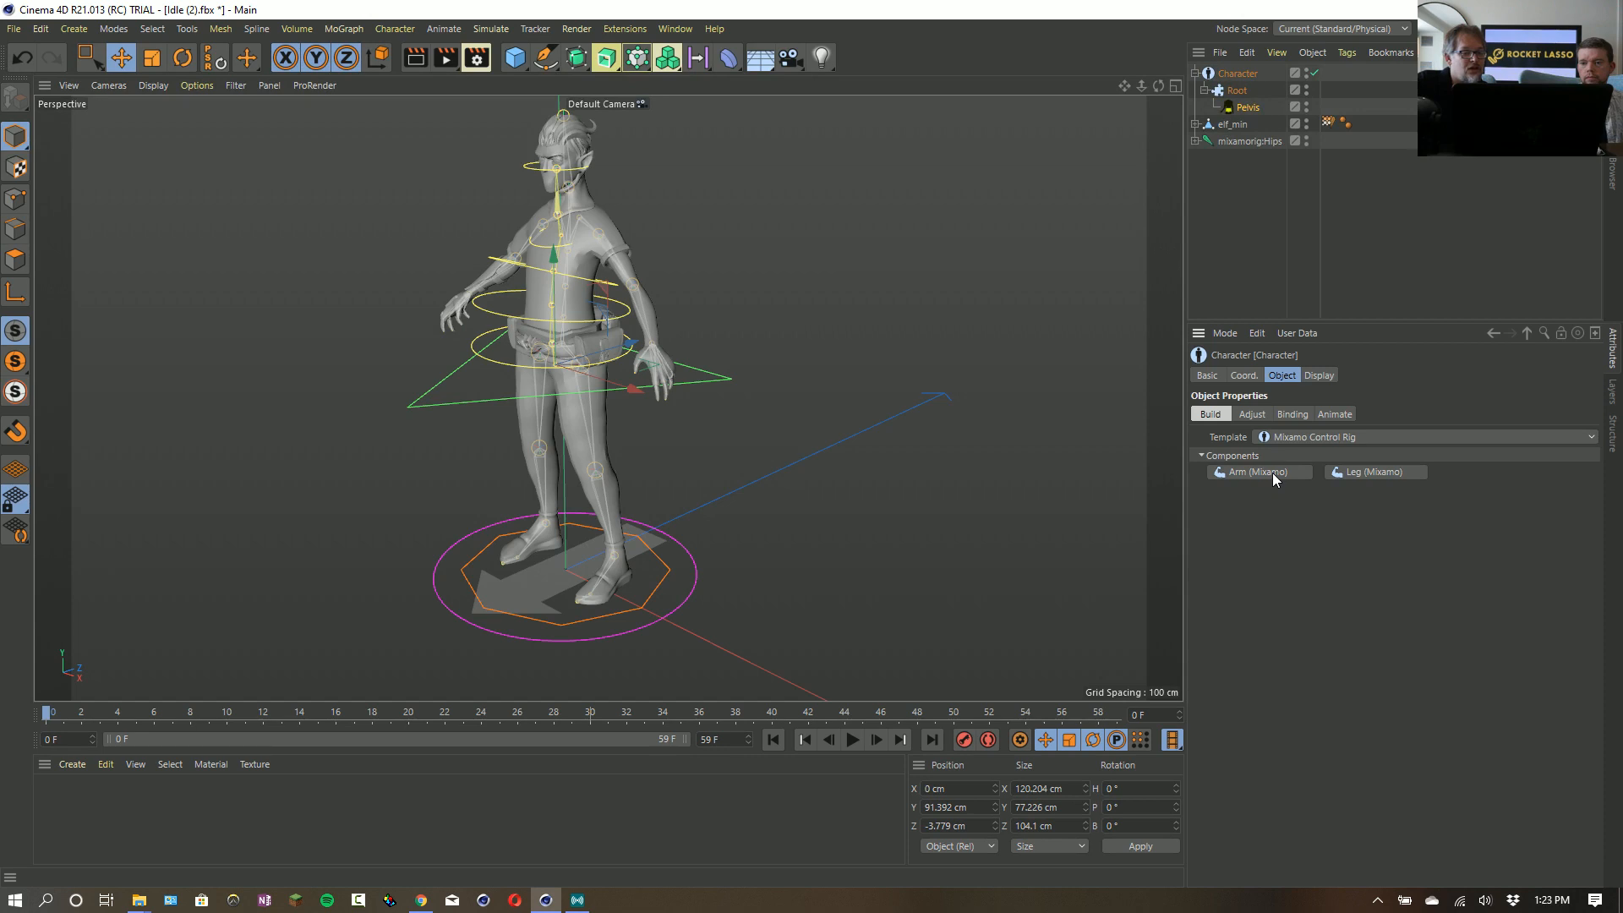
{"action": "left_click", "coordinate": [1271, 473], "text": "ctrl"}
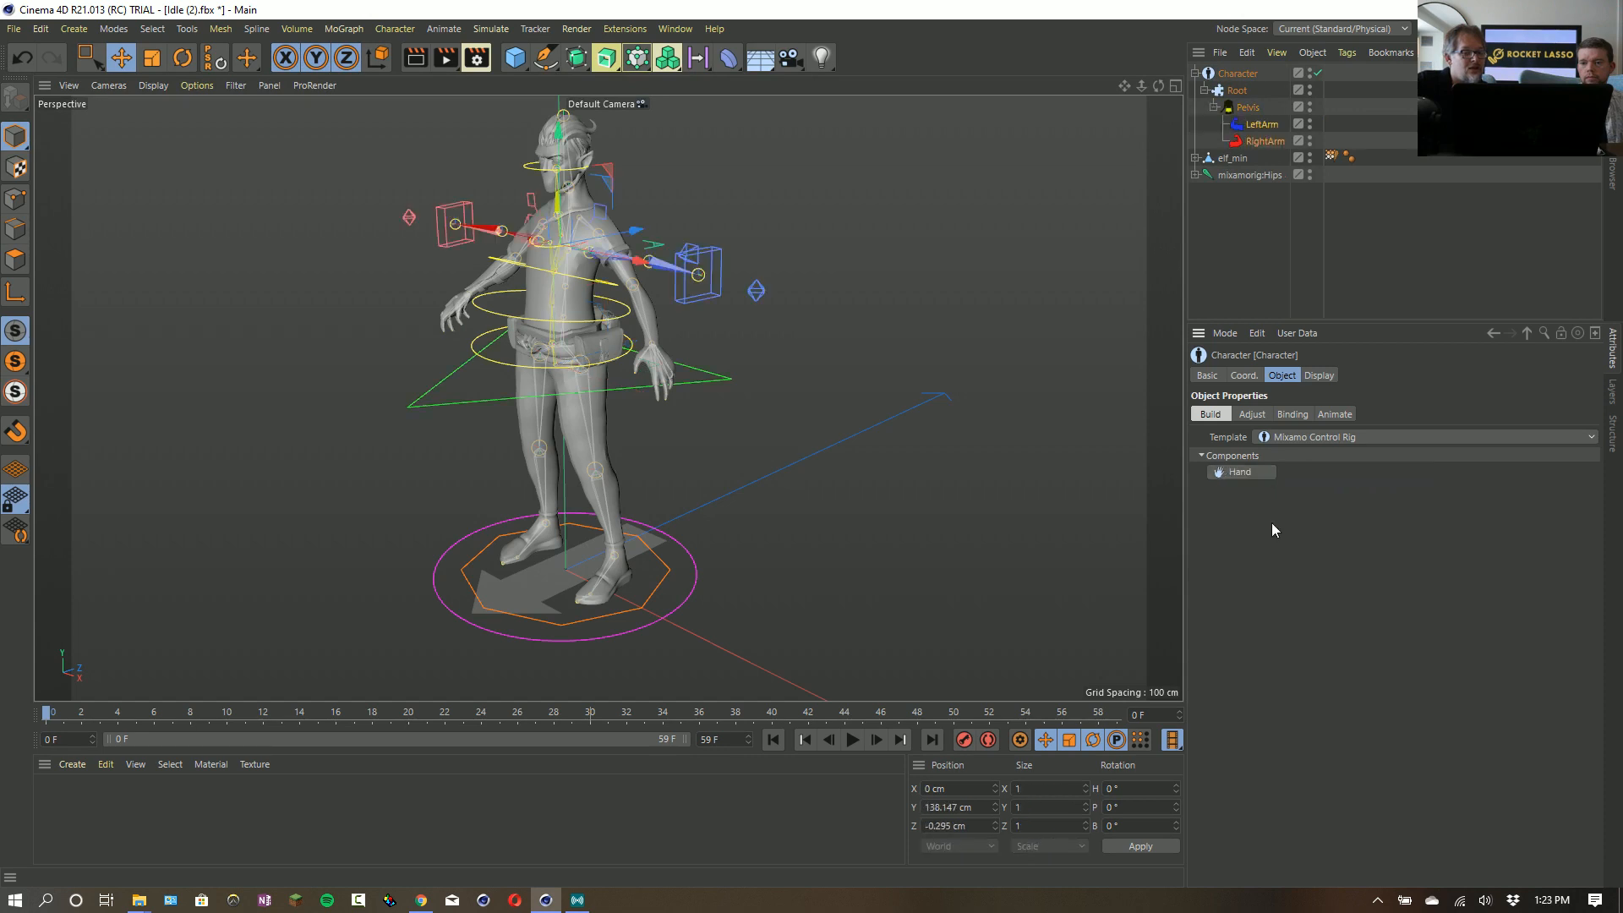
{"action": "left_click", "coordinate": [1264, 475], "text": "ctrl"}
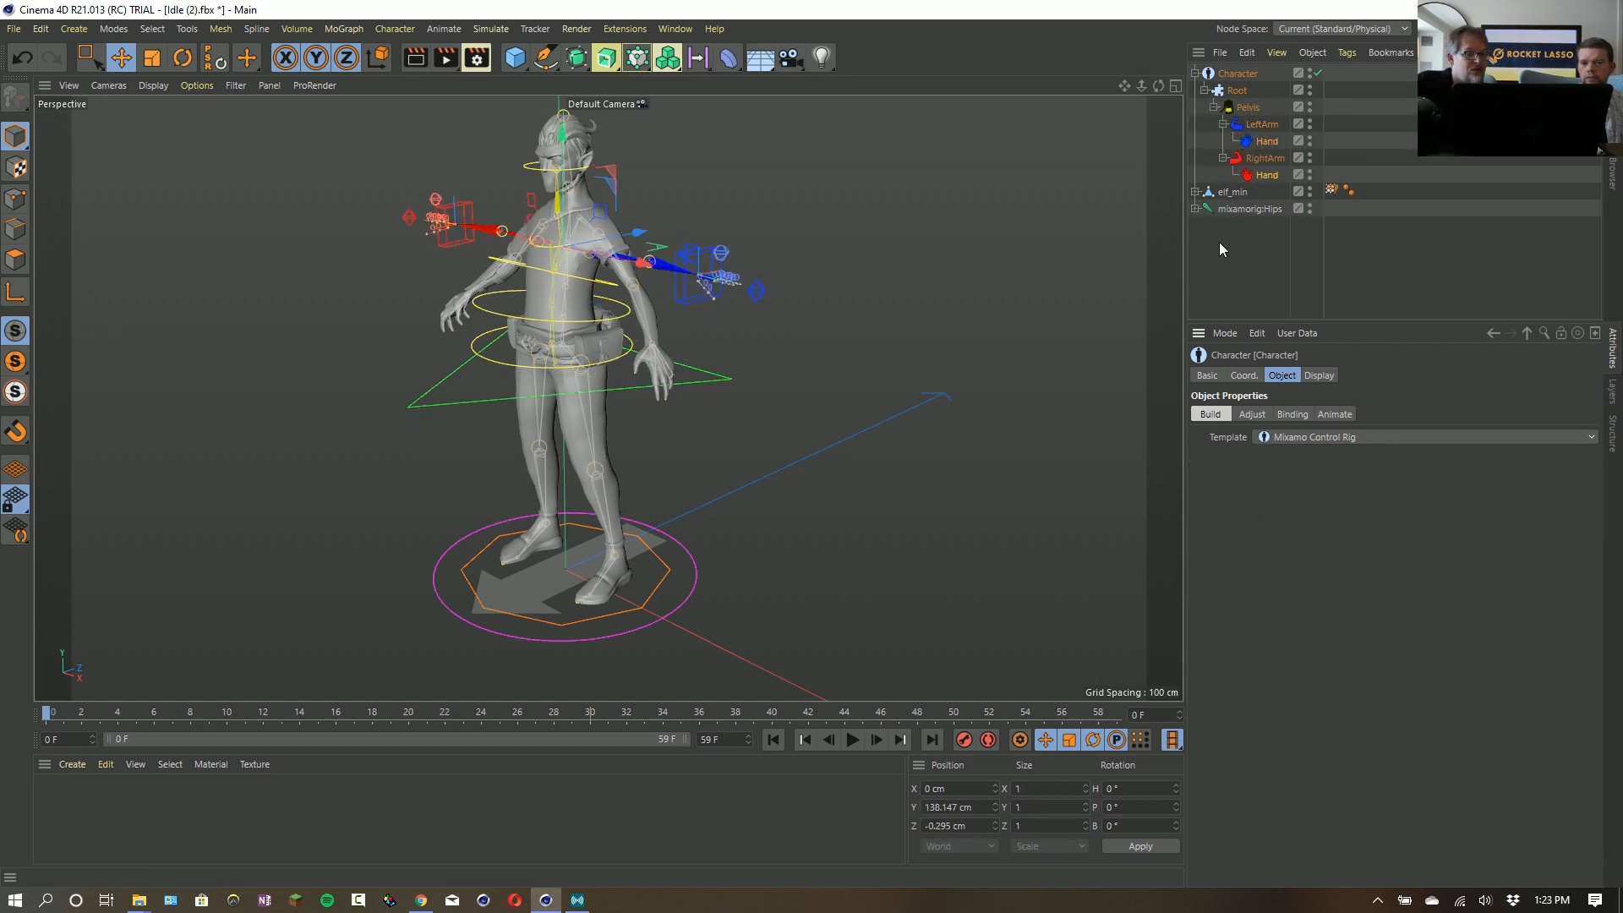
- Add left and right Leg (Mixamo) components under the Pelvis and put the character rig into Adjust mode
{"action": "left_click", "coordinate": [1247, 108]}
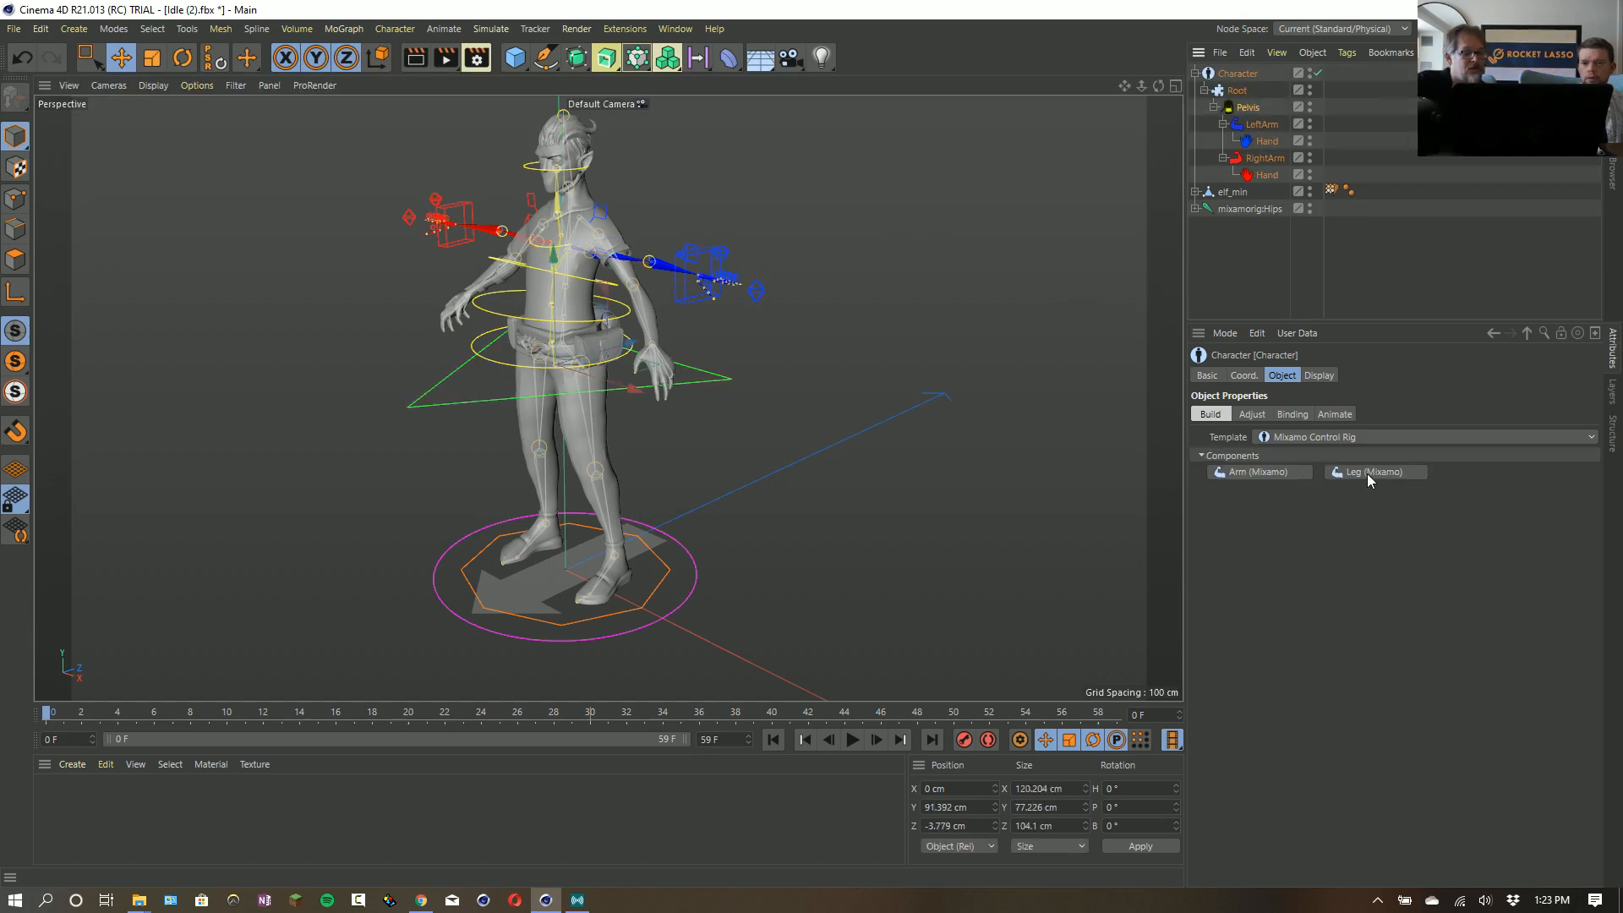
{"action": "left_click", "coordinate": [1371, 471], "text": "ctrl"}
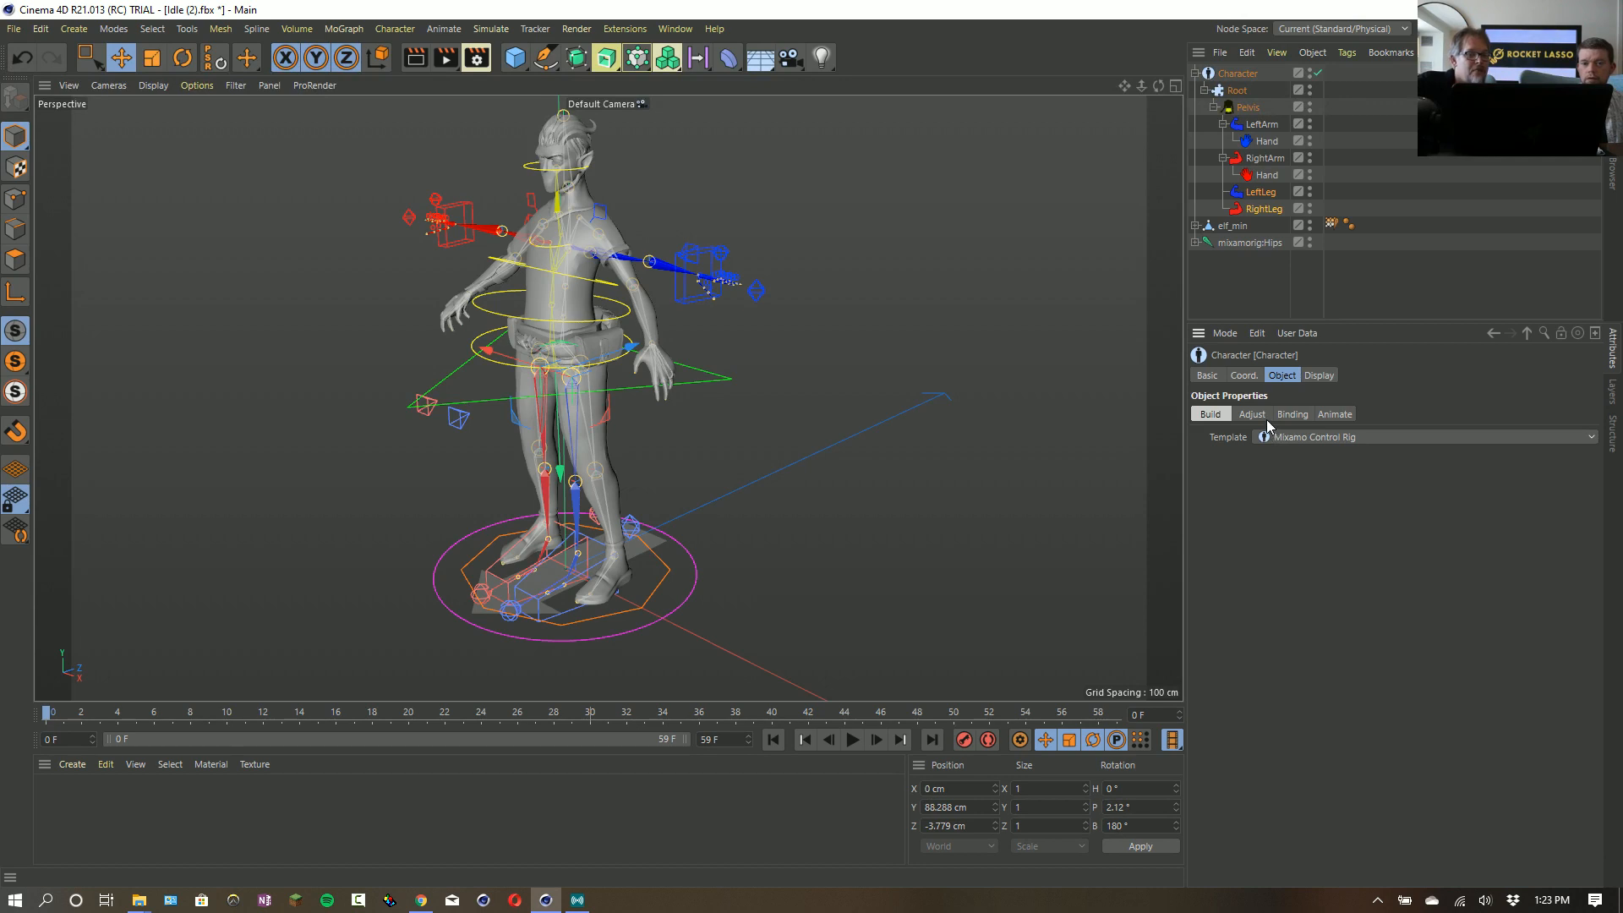
{"action": "left_click", "coordinate": [1240, 109]}
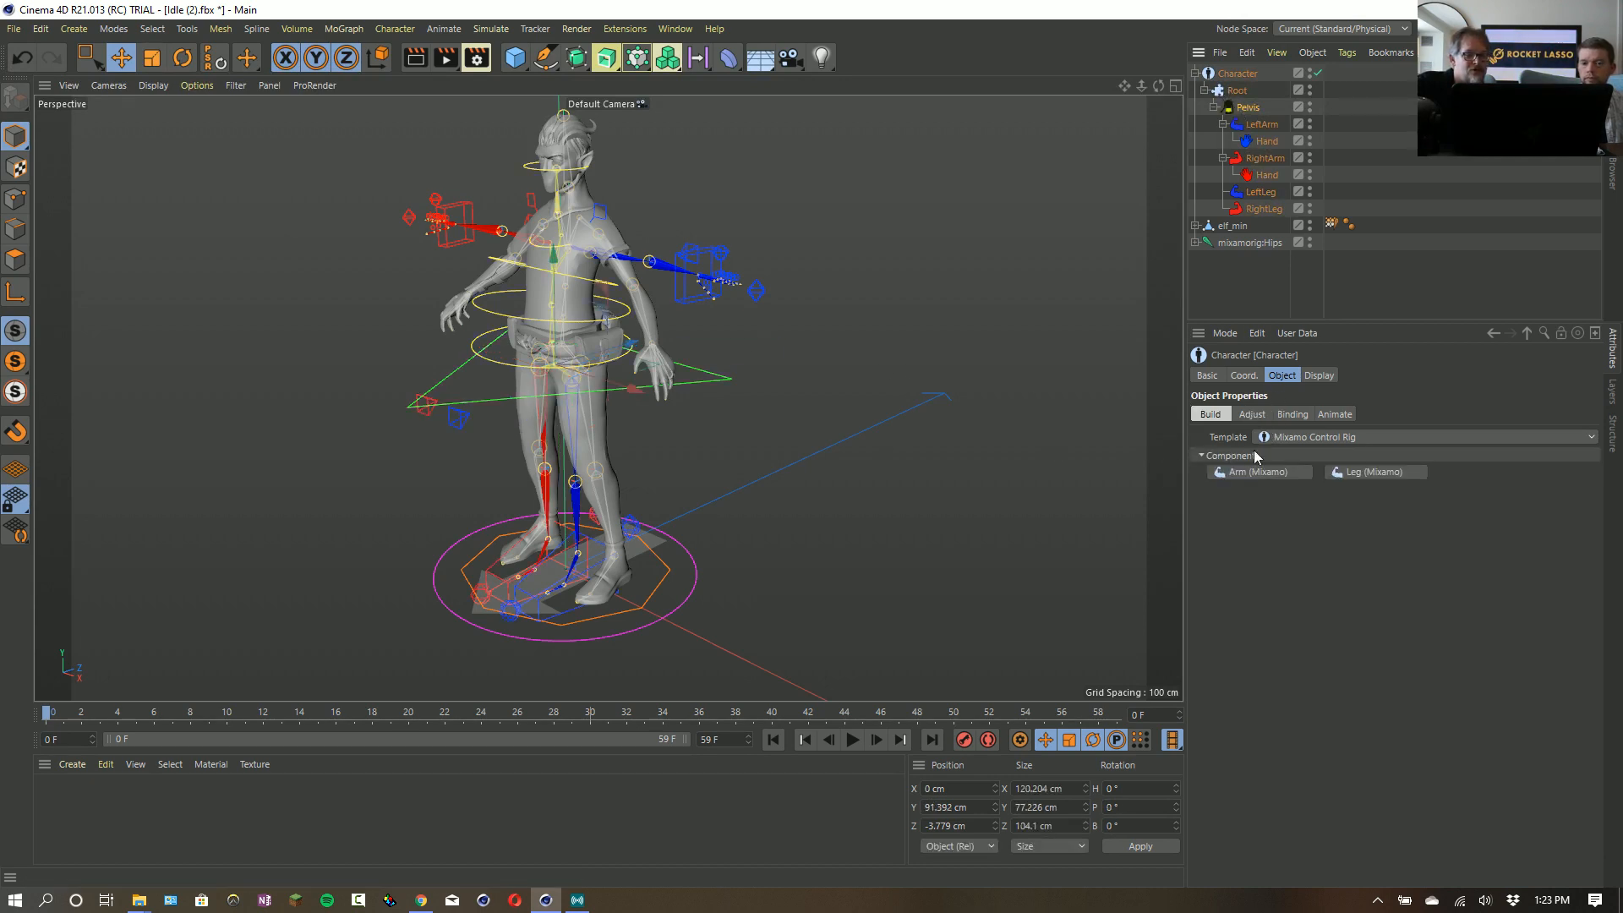
{"action": "left_click", "coordinate": [1244, 416]}
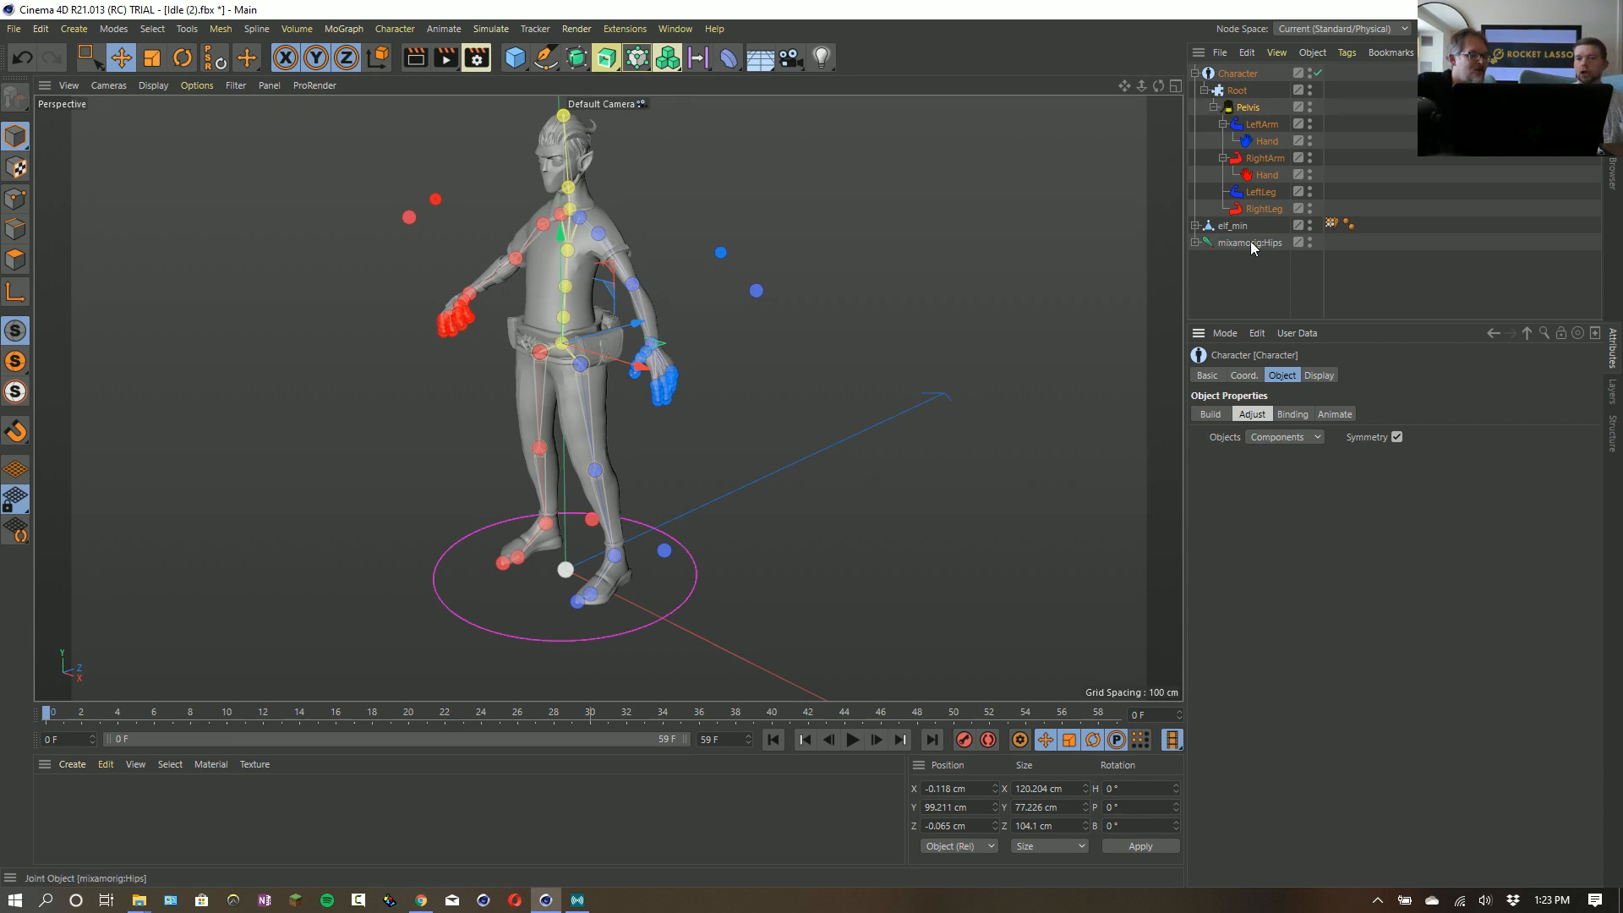
- Put the character rig into Animate mode and add the elf_min weights to the Root component's Weight Transfer list
{"action": "left_click", "coordinate": [1333, 415]}
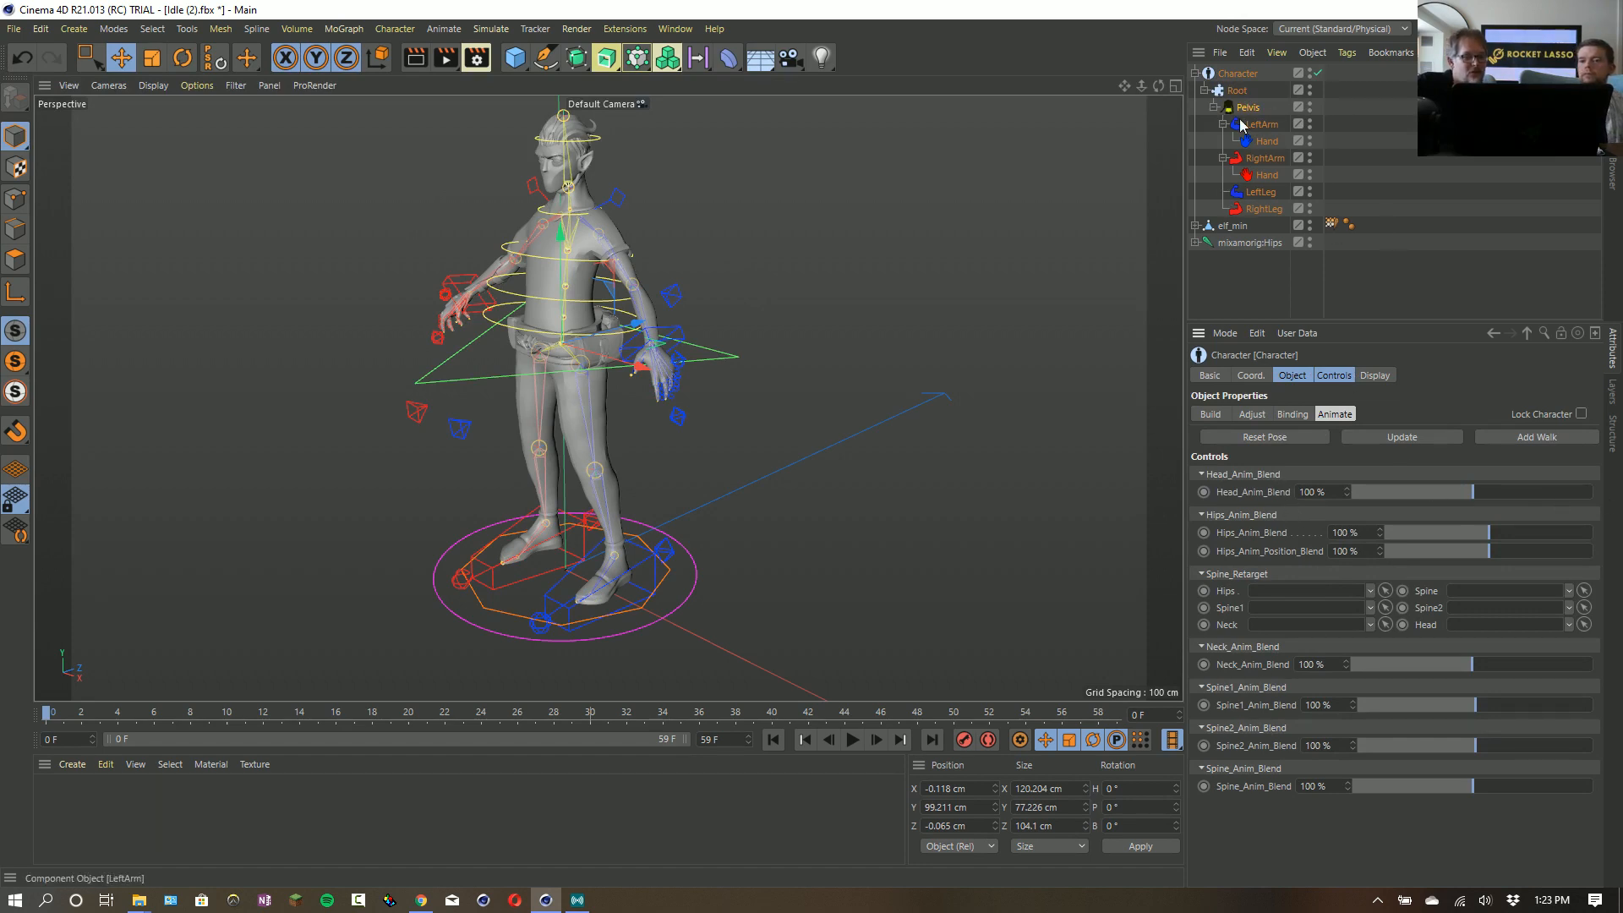
{"action": "left_click", "coordinate": [1239, 90]}
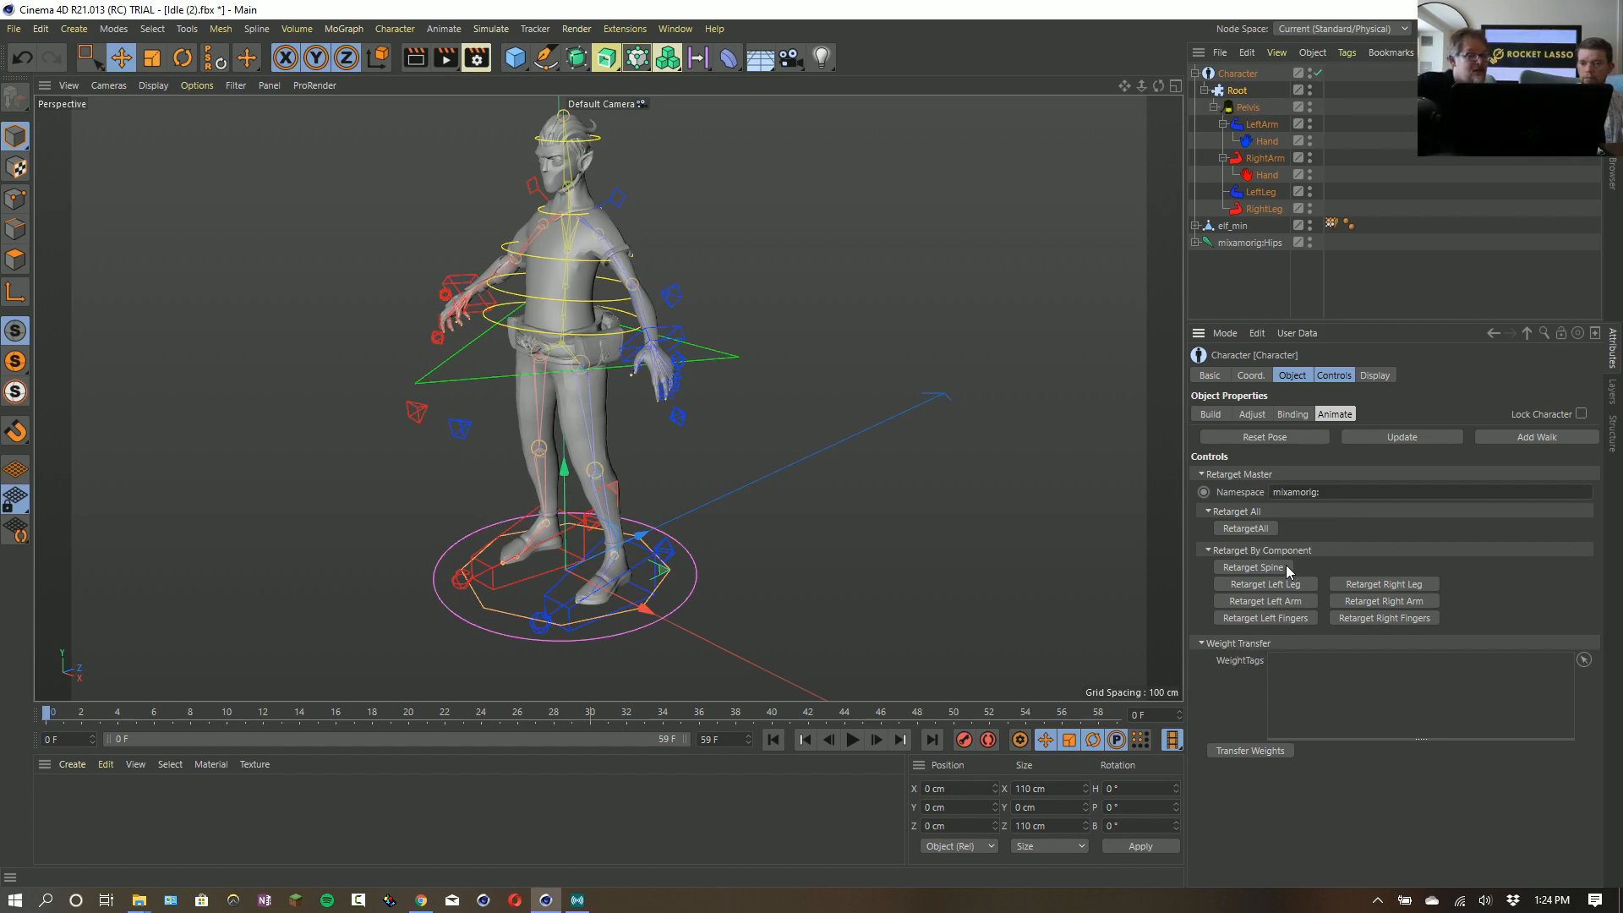
{"action": "left_click_drag", "start_coordinate": [1242, 221], "coordinate": [1338, 684]}
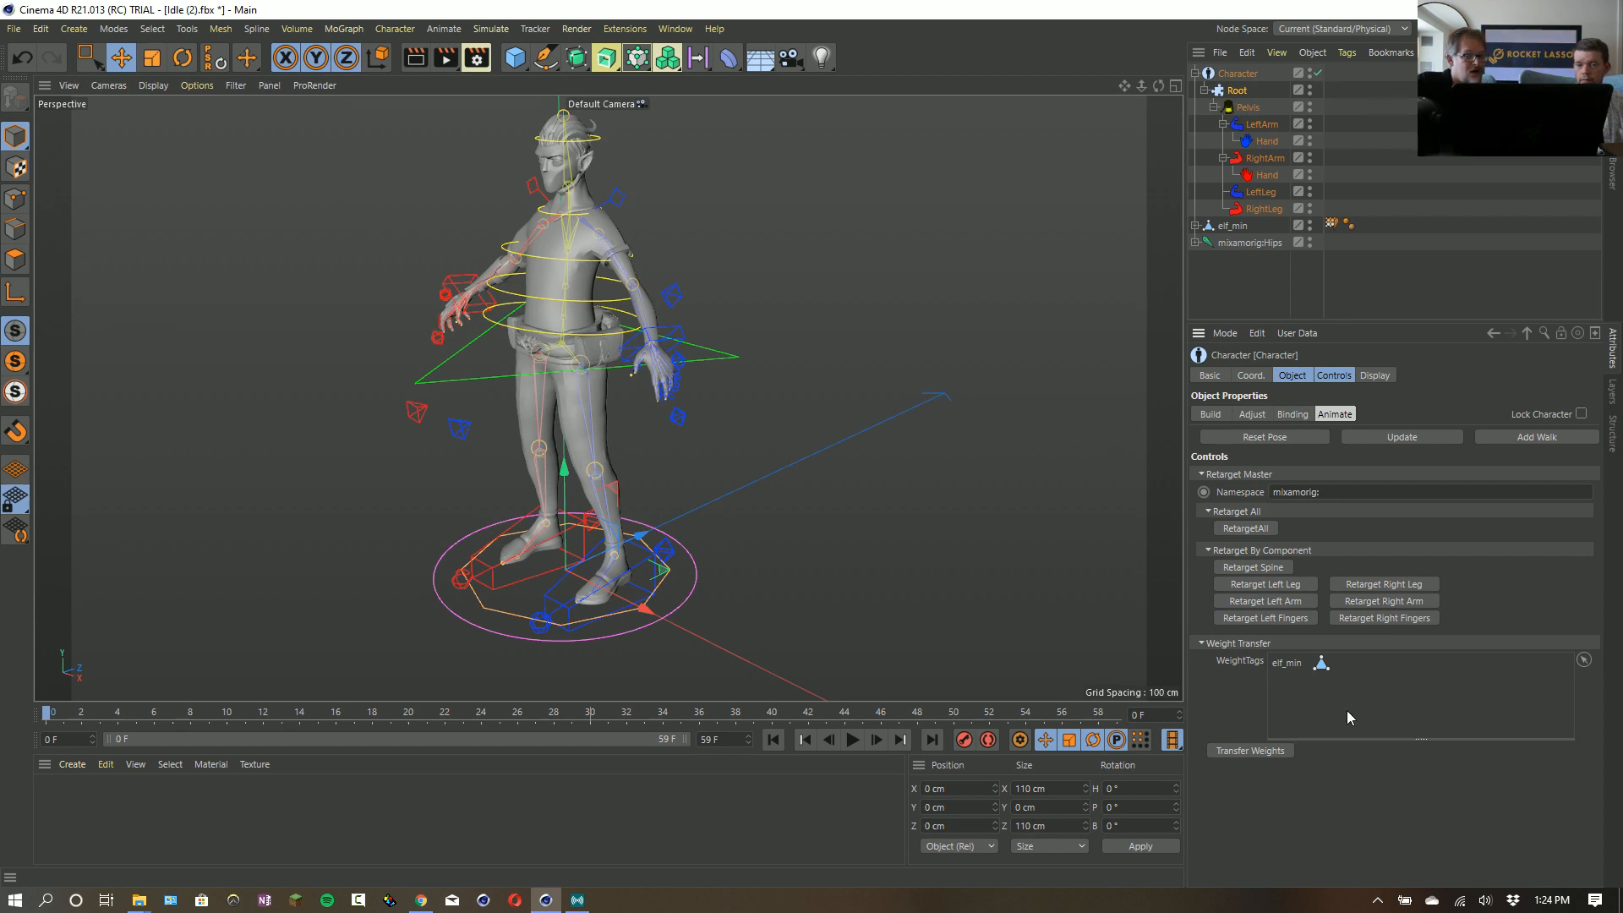
- Play the rig's animation and lower the pelvis controller by about 20.5 cm on Y
{"action": "left_click", "coordinate": [1240, 75]}
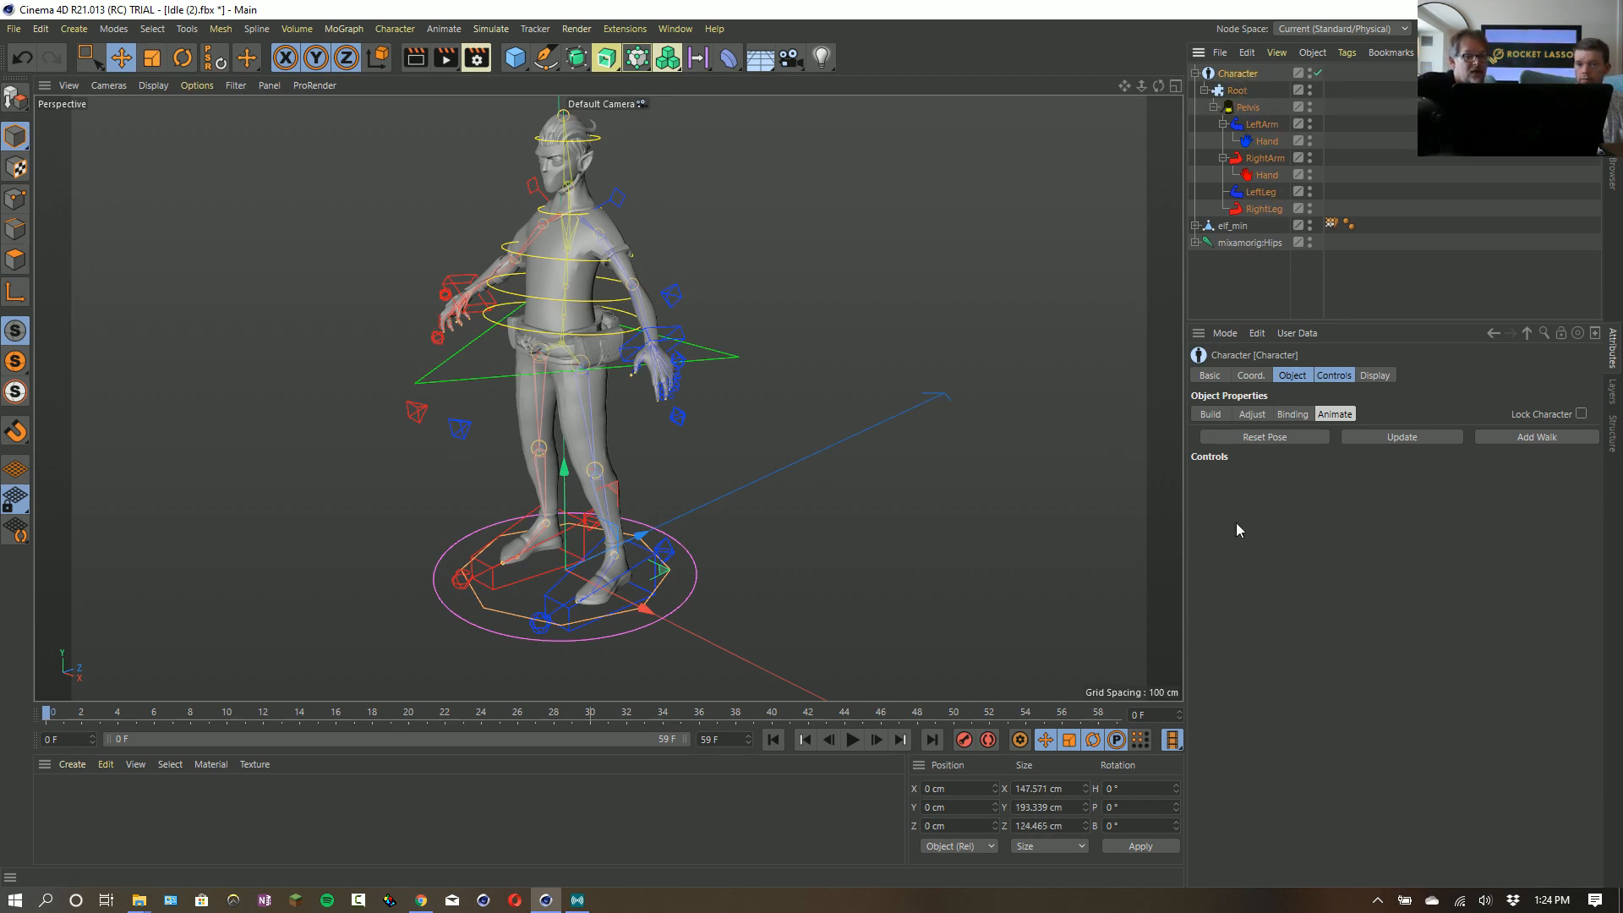
{"action": "left_click", "coordinate": [850, 741]}
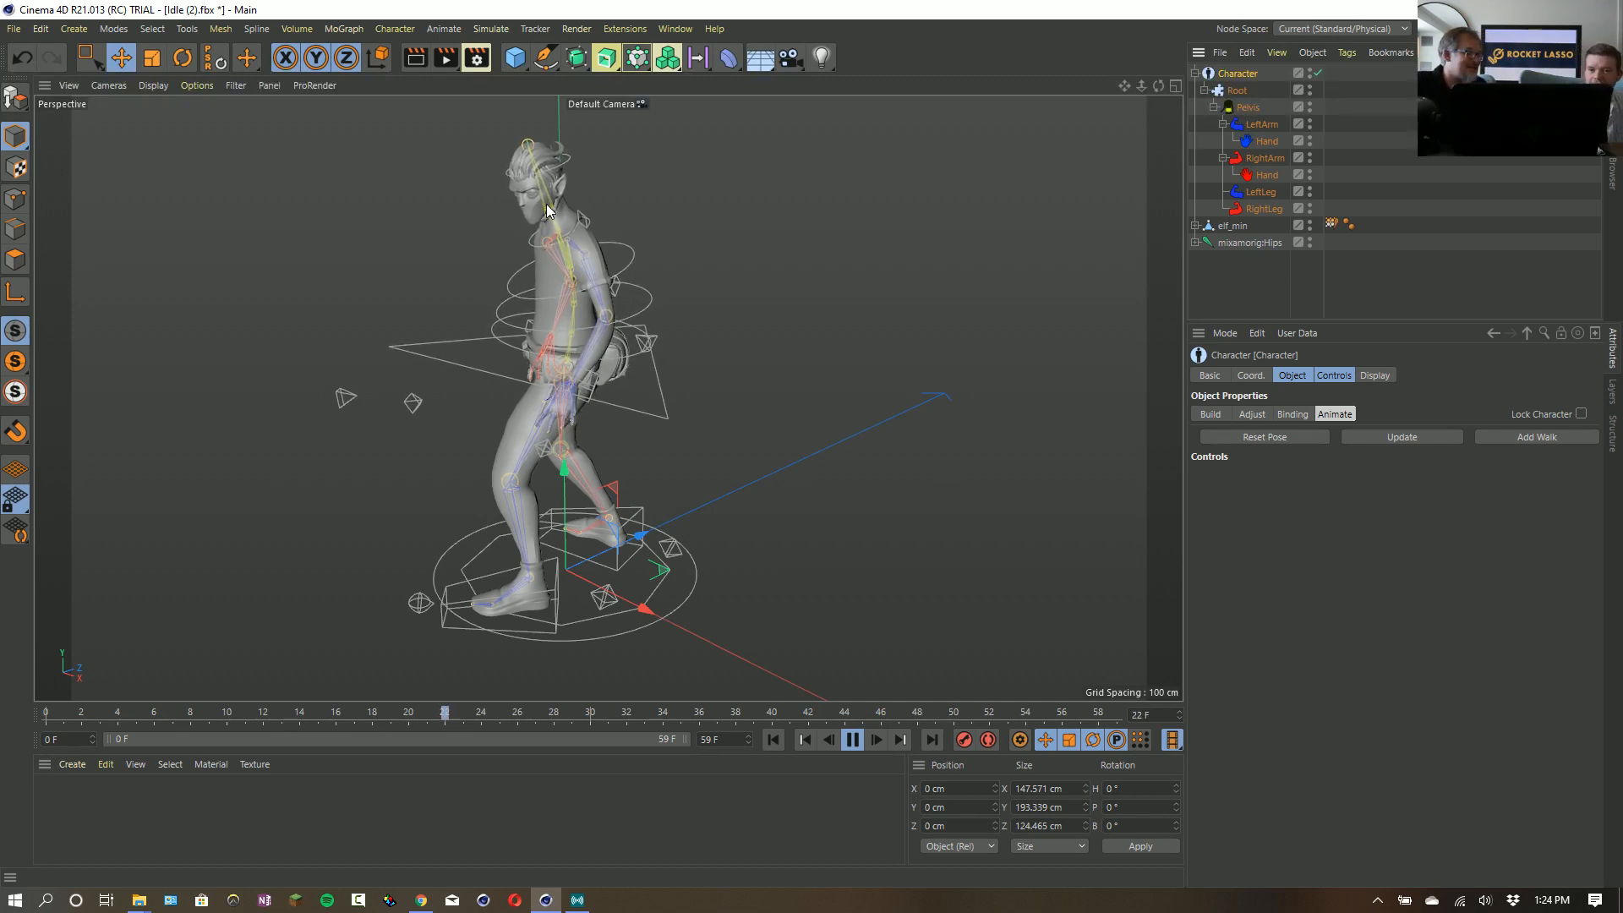
{"action": "left_click", "coordinate": [668, 411]}
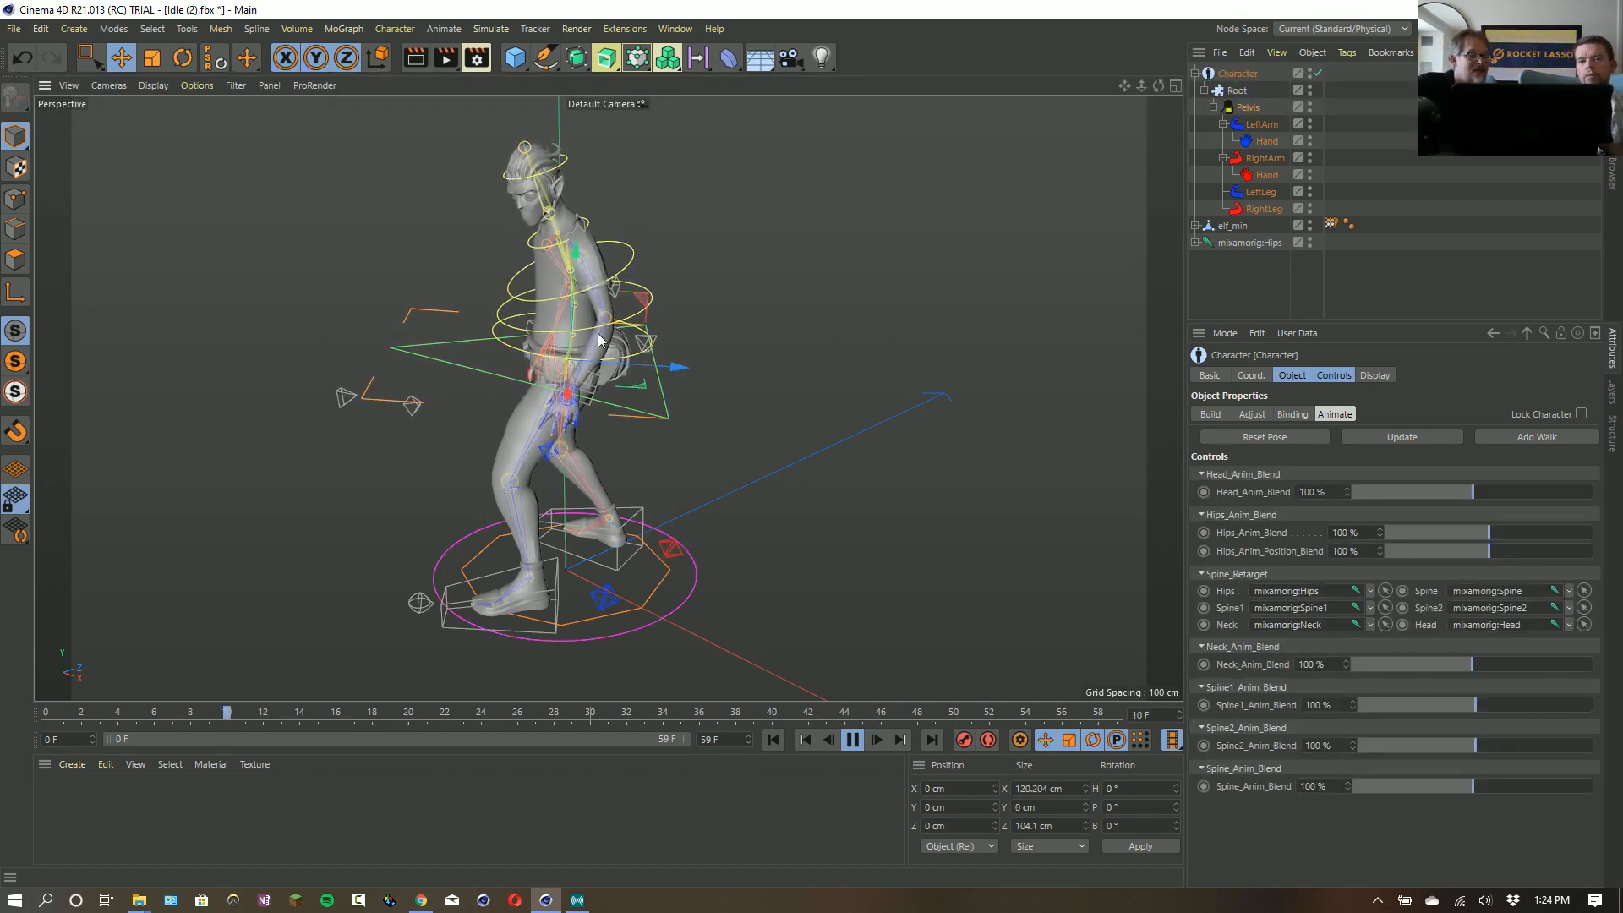
{"action": "left_click_drag", "start_coordinate": [576, 261], "coordinate": [581, 300]}
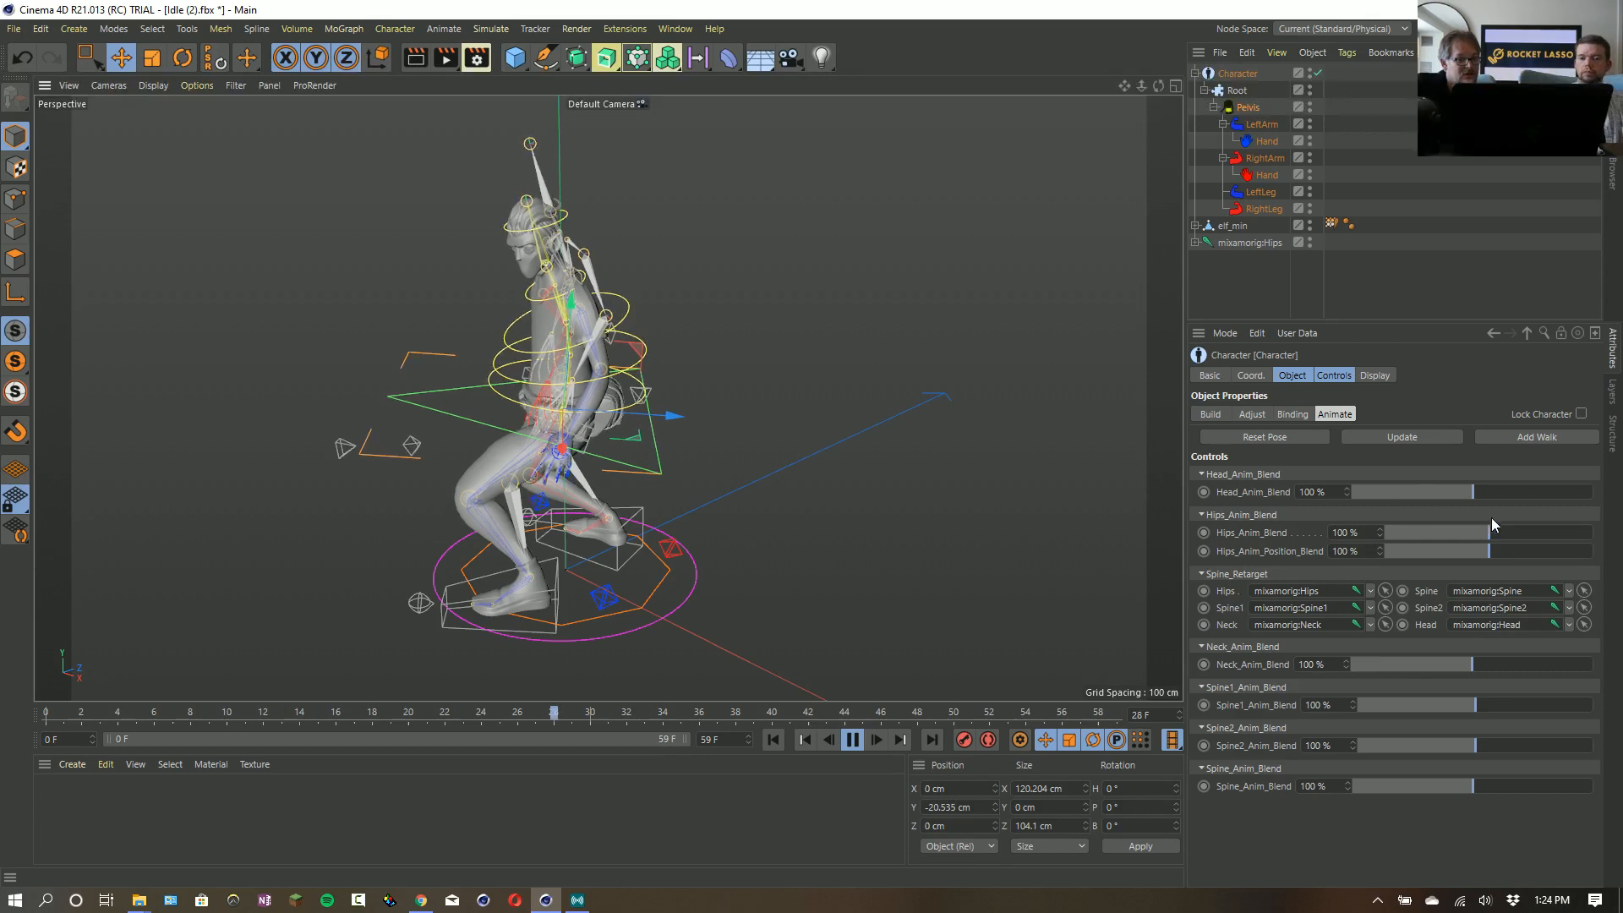
- Set Head_Anim_Blend to 108 % and Hips_Anim_Blend to 132 %, and stop playback
{"action": "mouse_move", "coordinate": [1480, 494]}
{"action": "left_mouse_down"}
{"action": "mouse_move", "coordinate": [1589, 507]}
{"action": "mouse_move", "coordinate": [1356, 503]}
{"action": "mouse_move", "coordinate": [1619, 522]}
{"action": "mouse_move", "coordinate": [1485, 503]}
{"action": "left_mouse_up"}
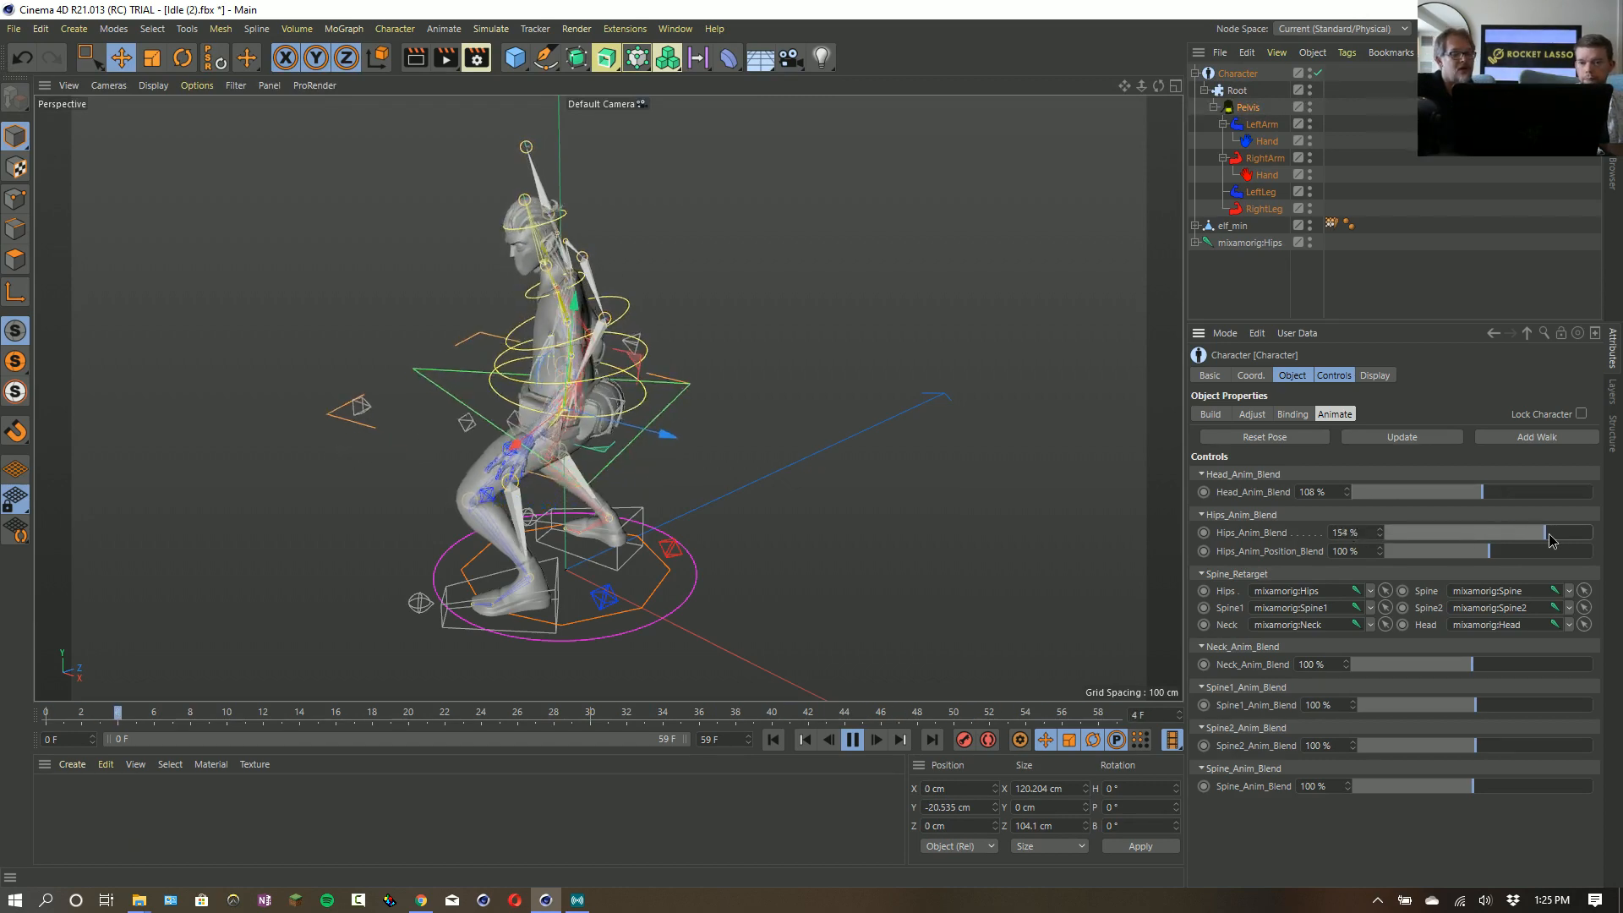
{"action": "mouse_move", "coordinate": [1551, 533]}
{"action": "left_mouse_down"}
{"action": "mouse_move", "coordinate": [1526, 532]}
{"action": "mouse_move", "coordinate": [1540, 535]}
{"action": "left_mouse_up"}
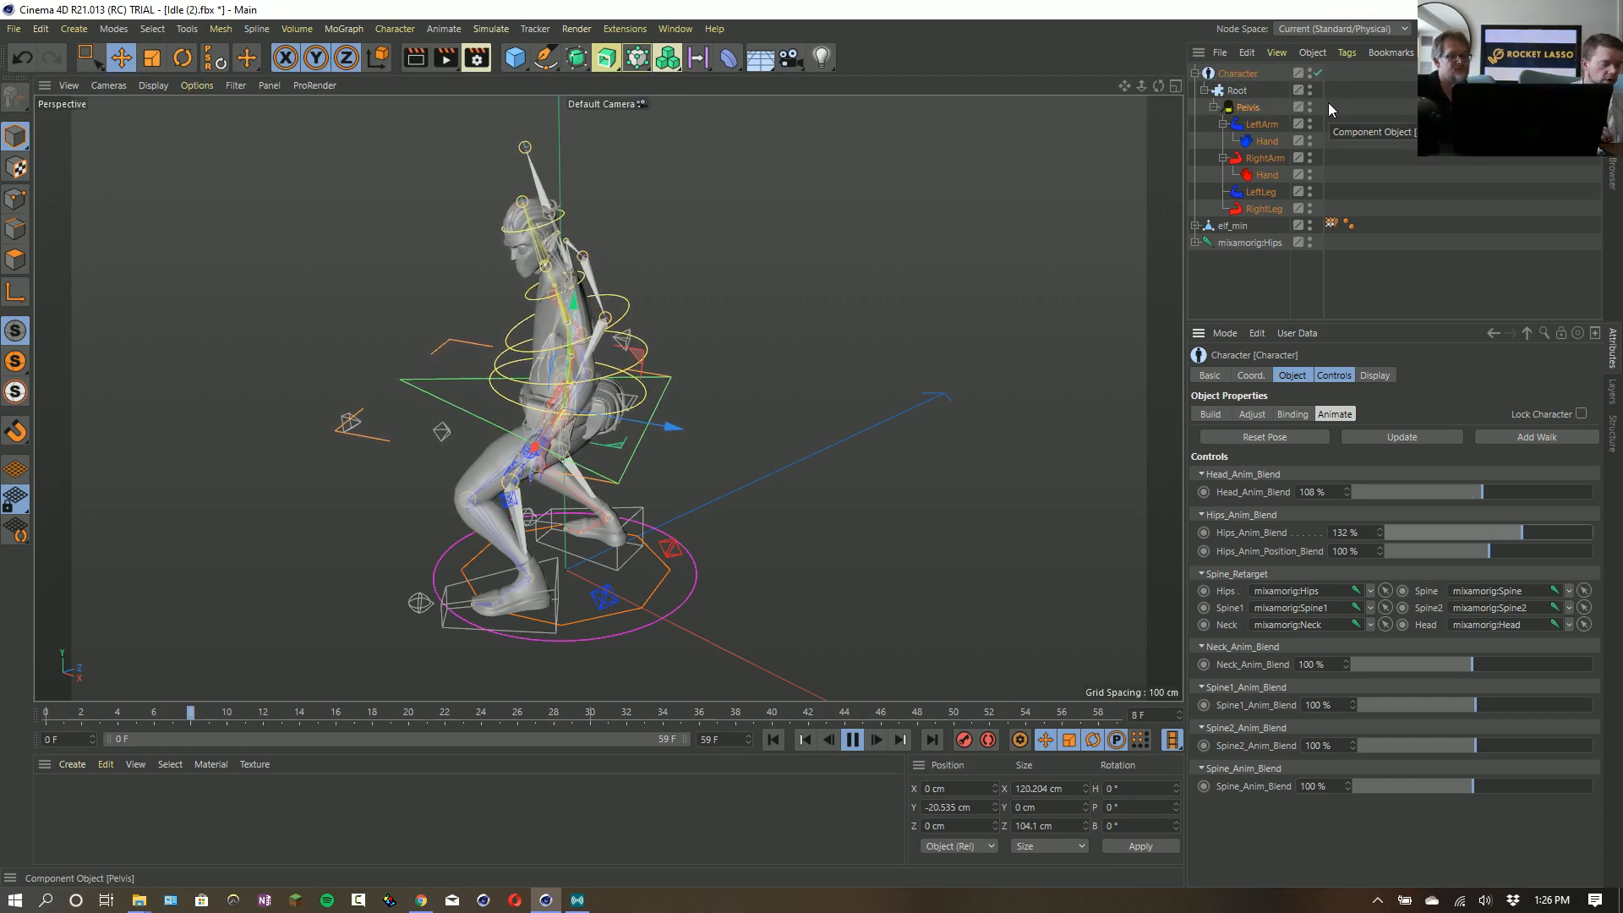
{"action": "left_click", "coordinate": [852, 739]}
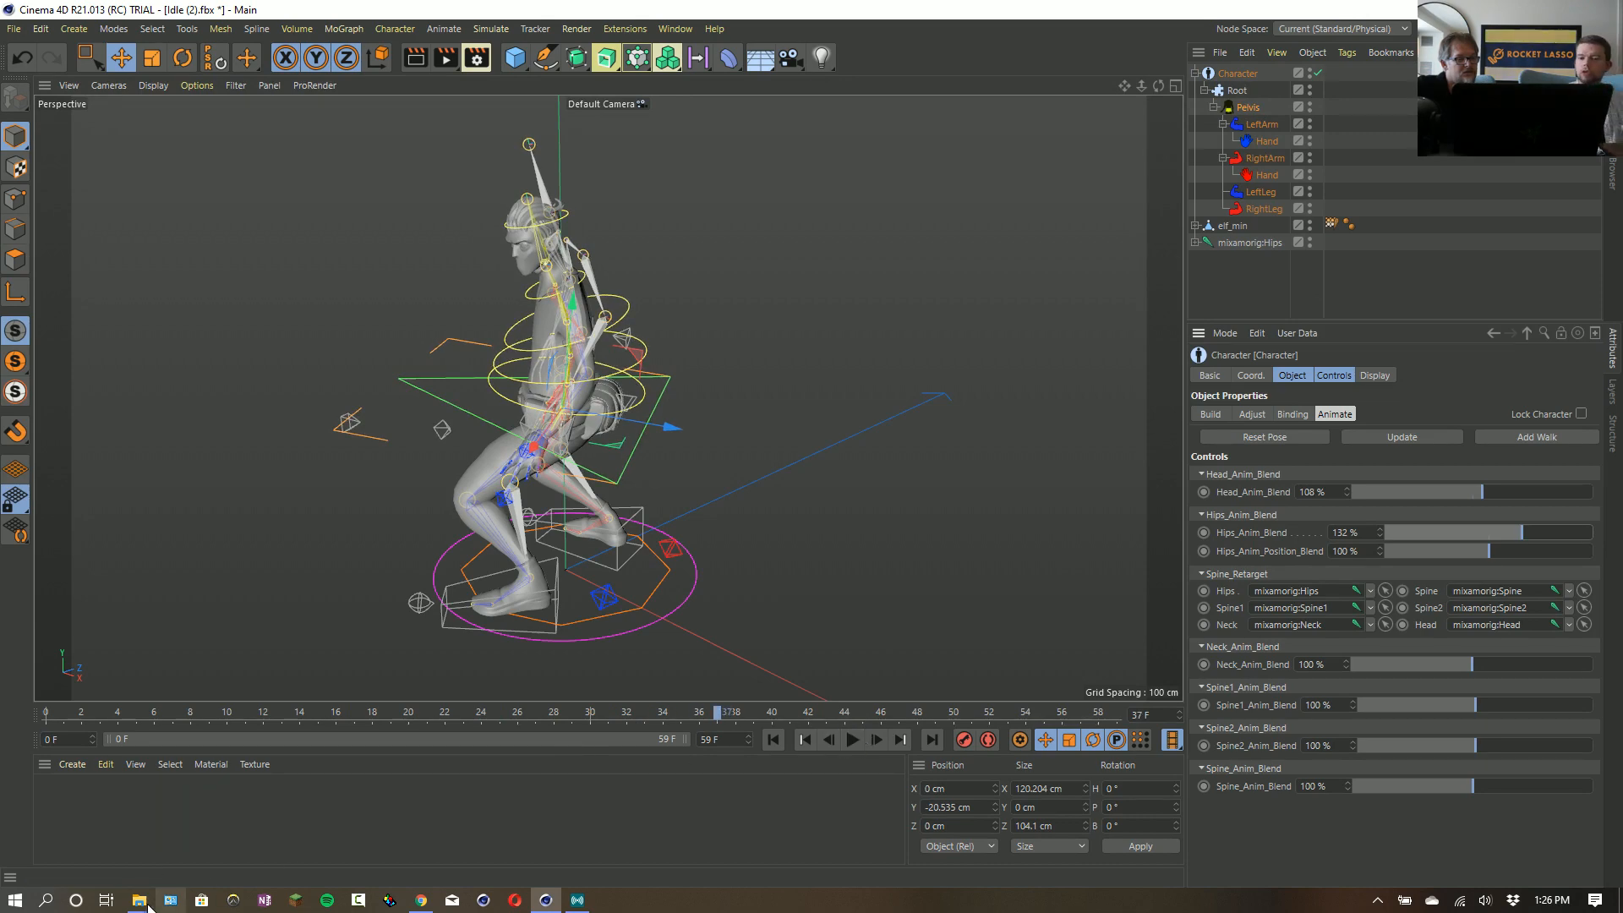
- Open crisp logo.c4d from the Nodes/Crisper folder inside R21_DemoScenes
{"action": "mouse_move", "coordinate": [139, 900]}
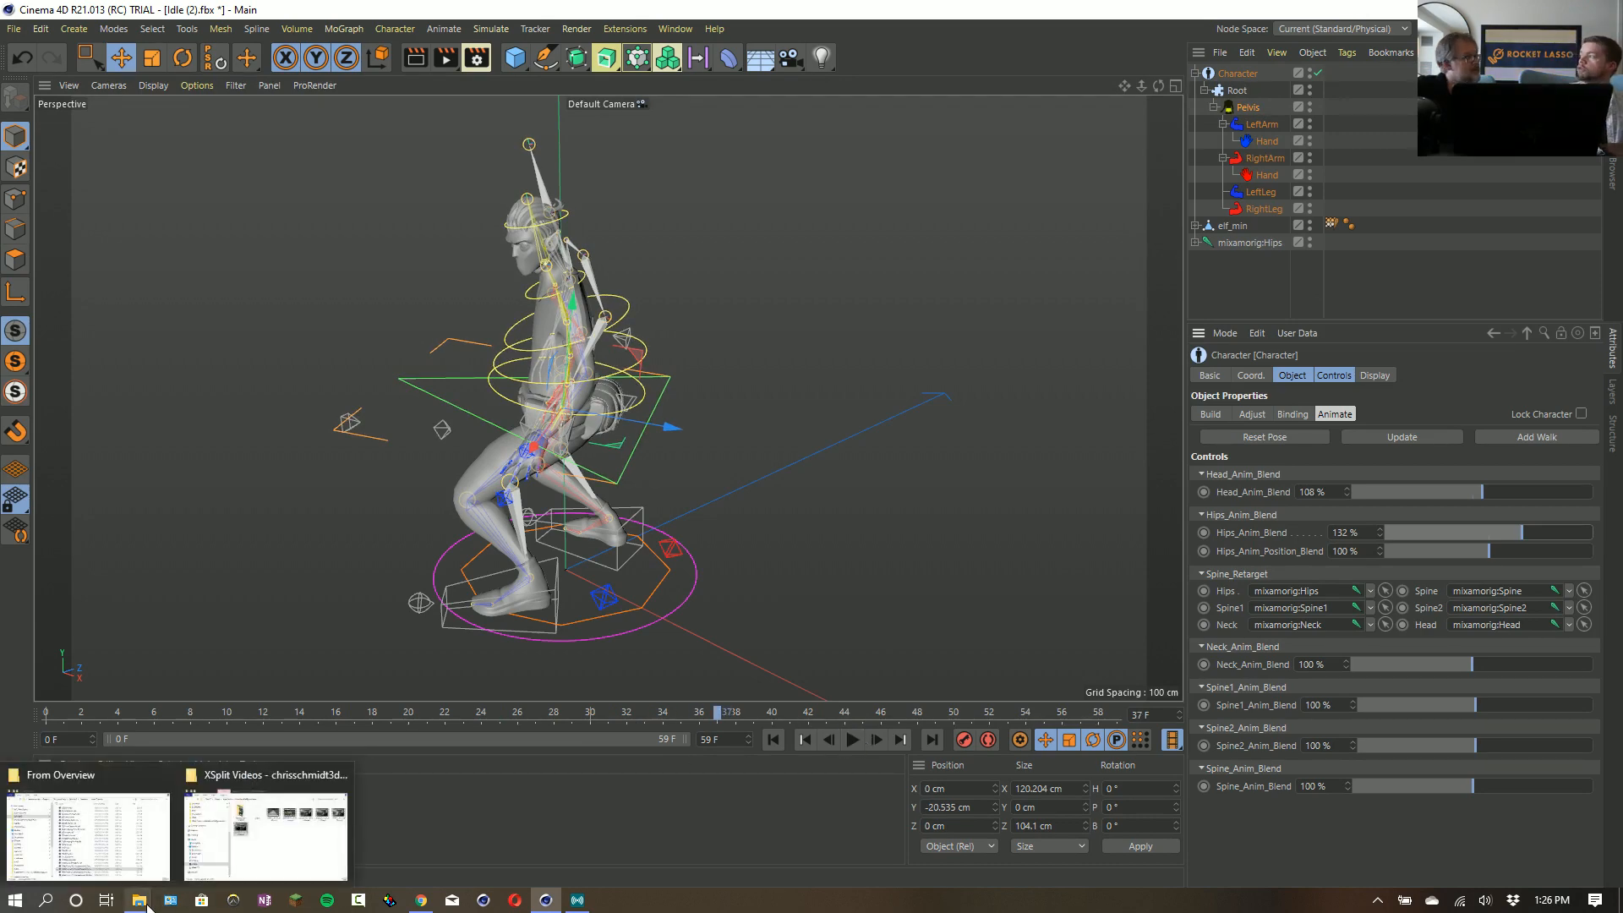
{"action": "left_click", "coordinate": [267, 836]}
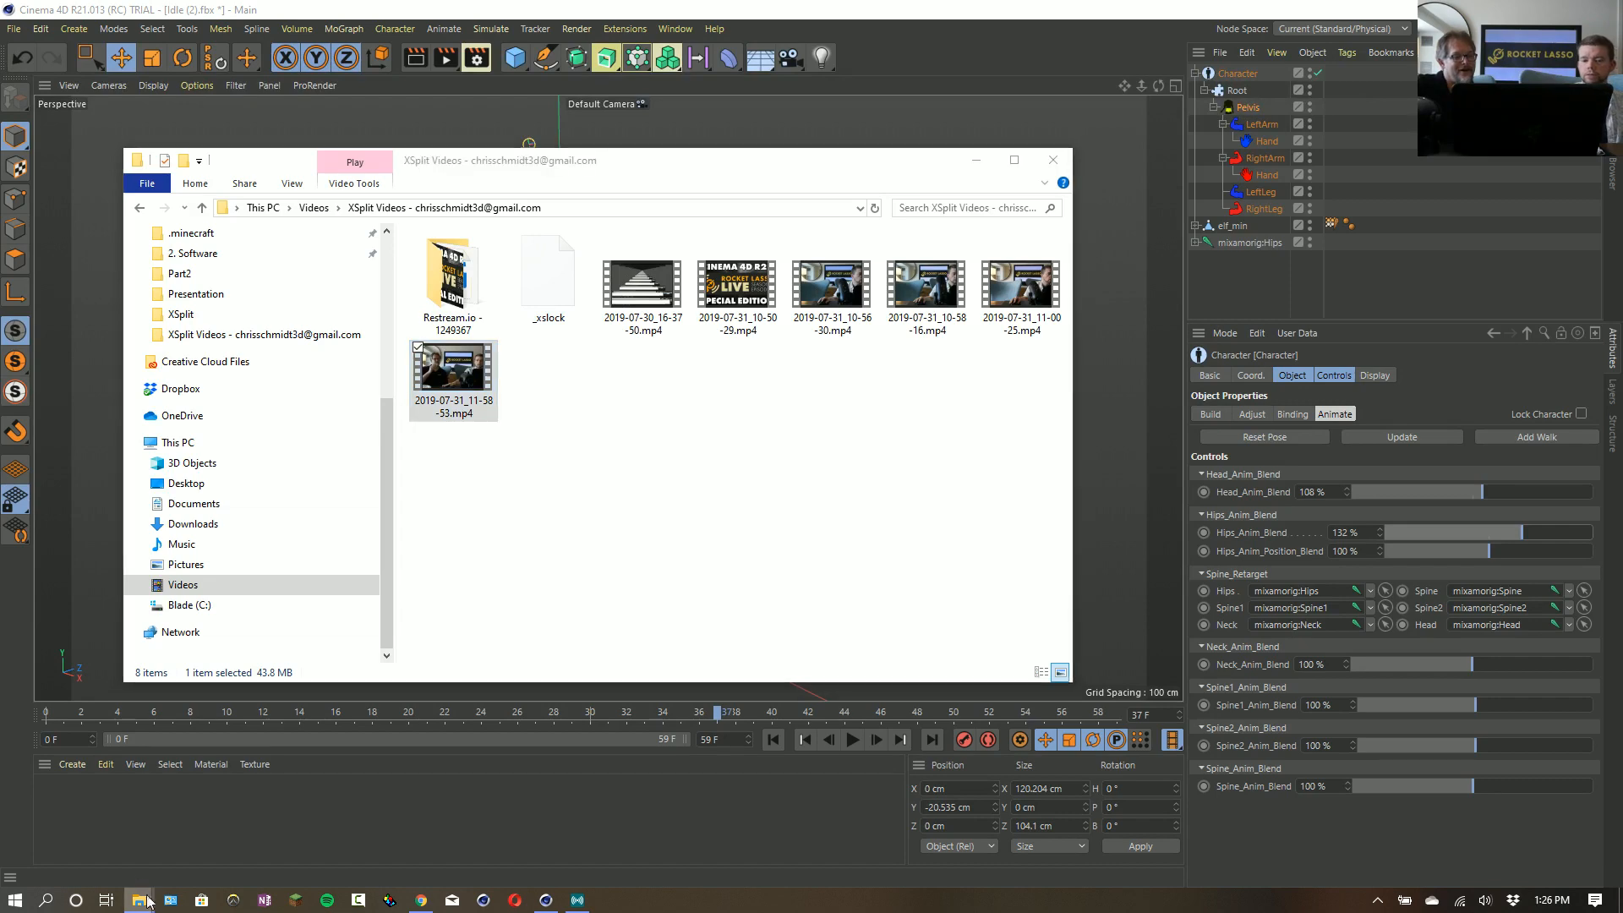
{"action": "mouse_move", "coordinate": [138, 898]}
{"action": "left_click", "coordinate": [89, 837]}
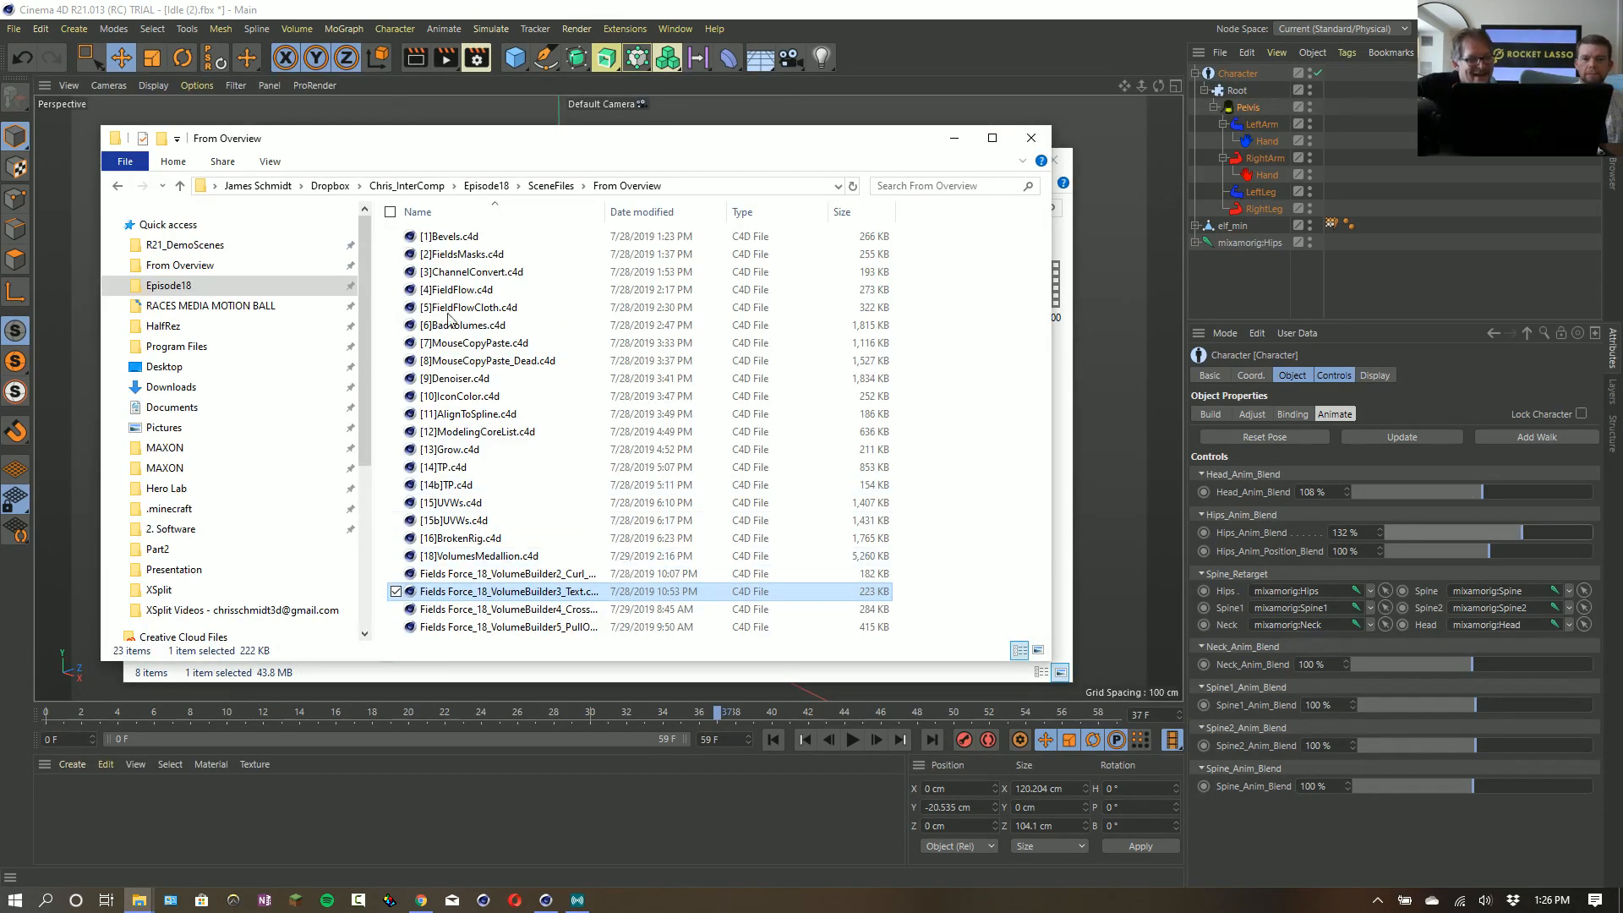
{"action": "left_click", "coordinate": [185, 245]}
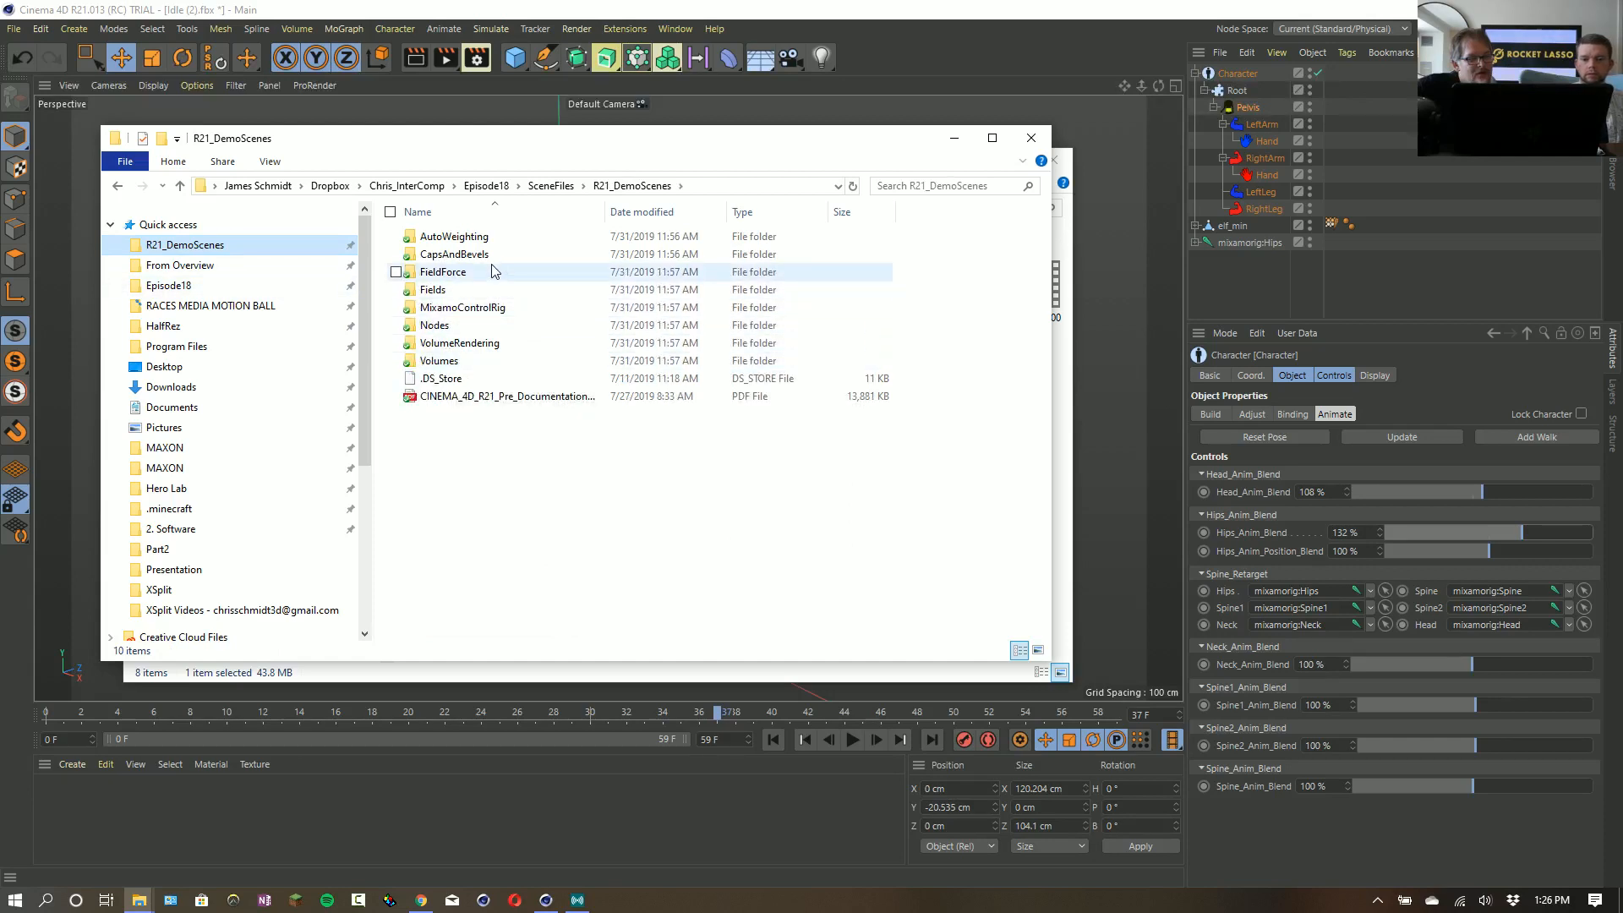
{"action": "left_click", "coordinate": [463, 326]}
{"action": "double_click", "coordinate": [463, 325]}
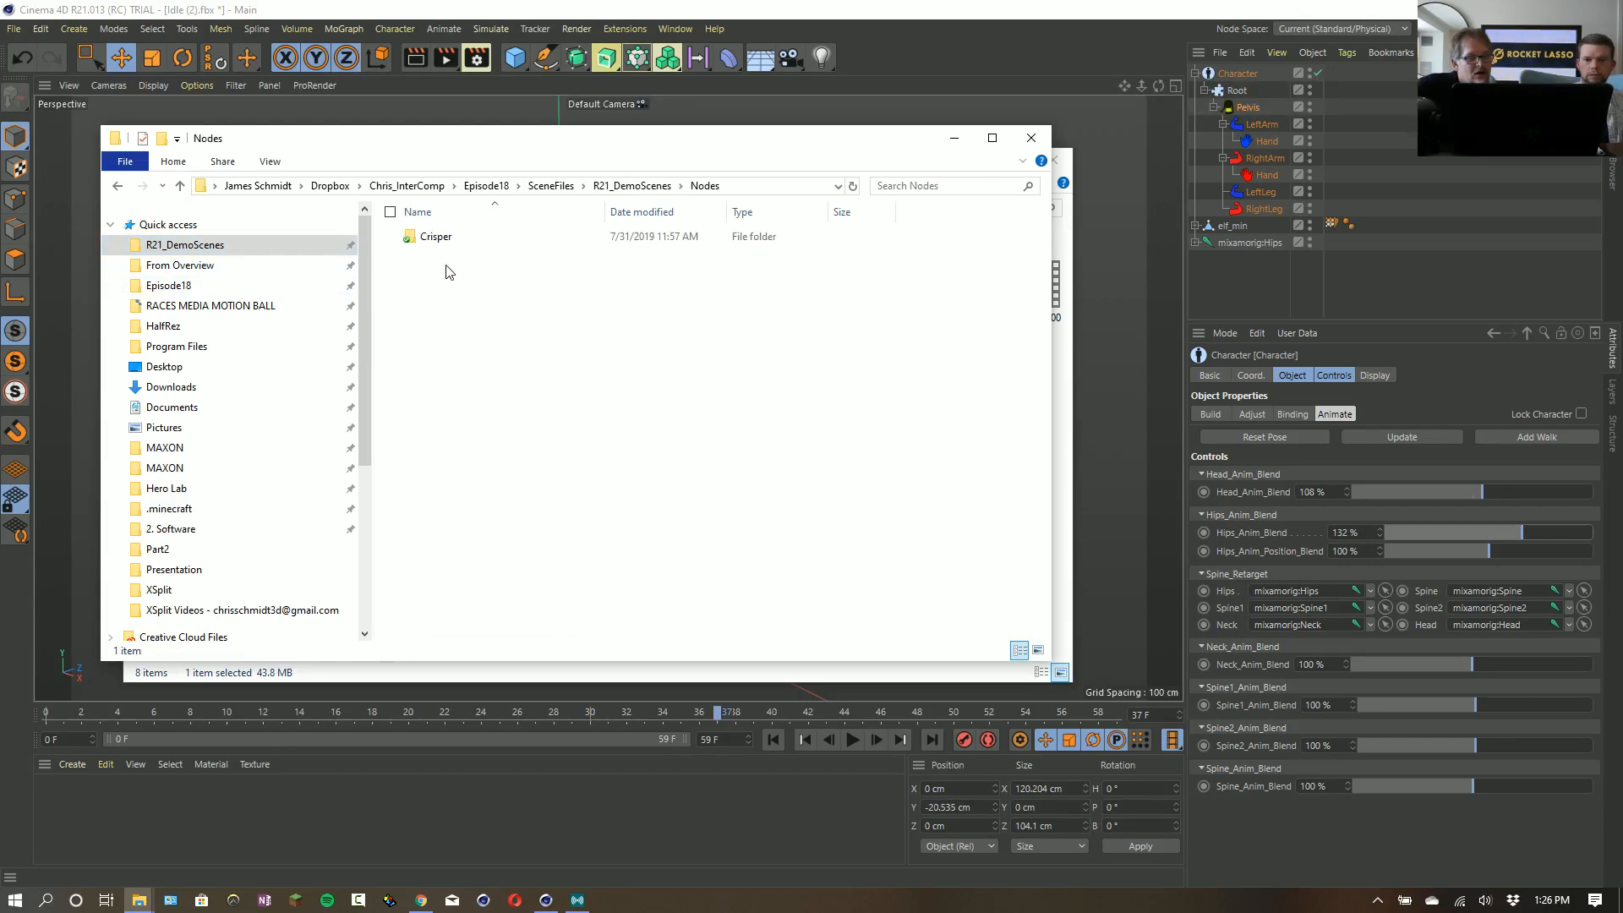
{"action": "double_click", "coordinate": [438, 238]}
{"action": "double_click", "coordinate": [441, 256]}
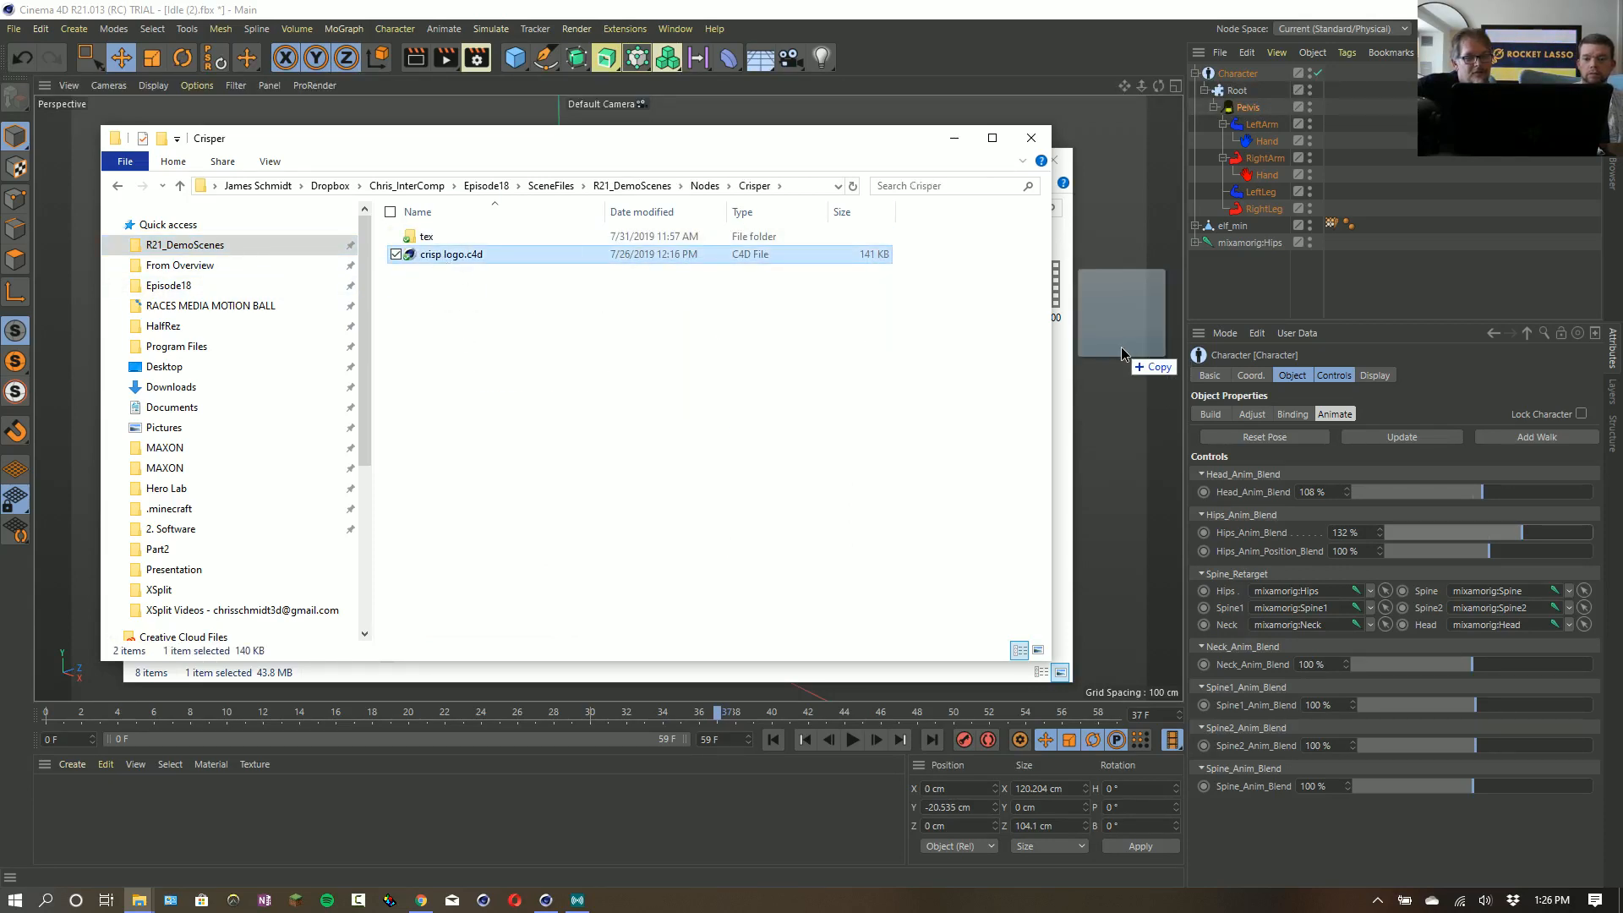
{"action": "left_click", "coordinate": [1091, 9]}
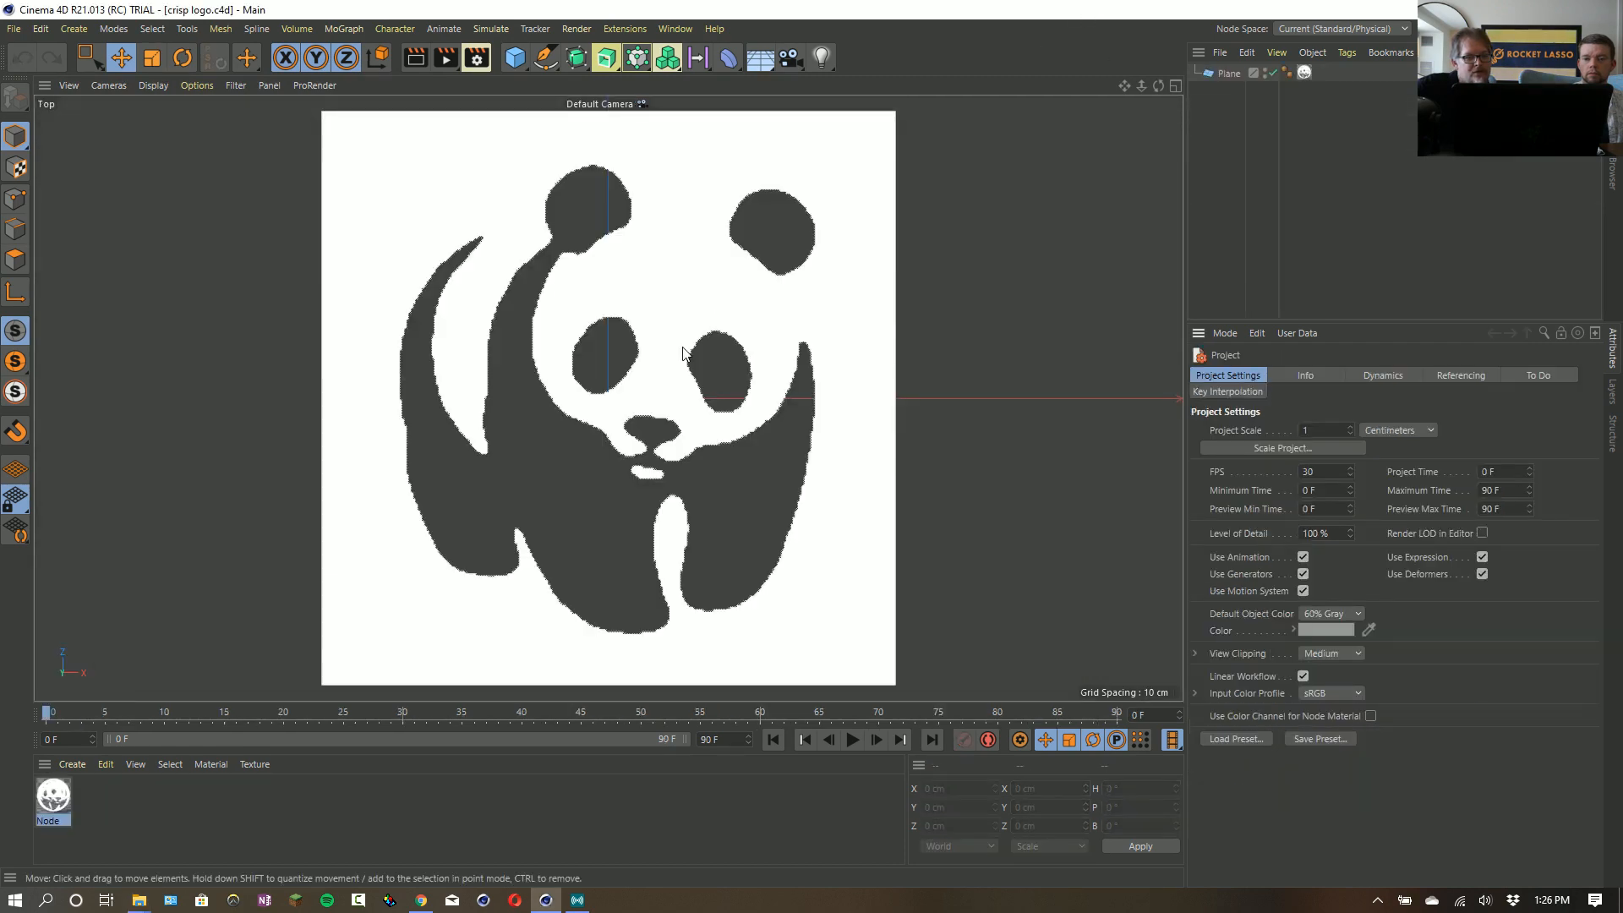
- Open the panda material's node network and move the Blur.2 and Smooth Step.1 nodes lower in the graph
{"action": "left_click", "coordinate": [47, 803]}
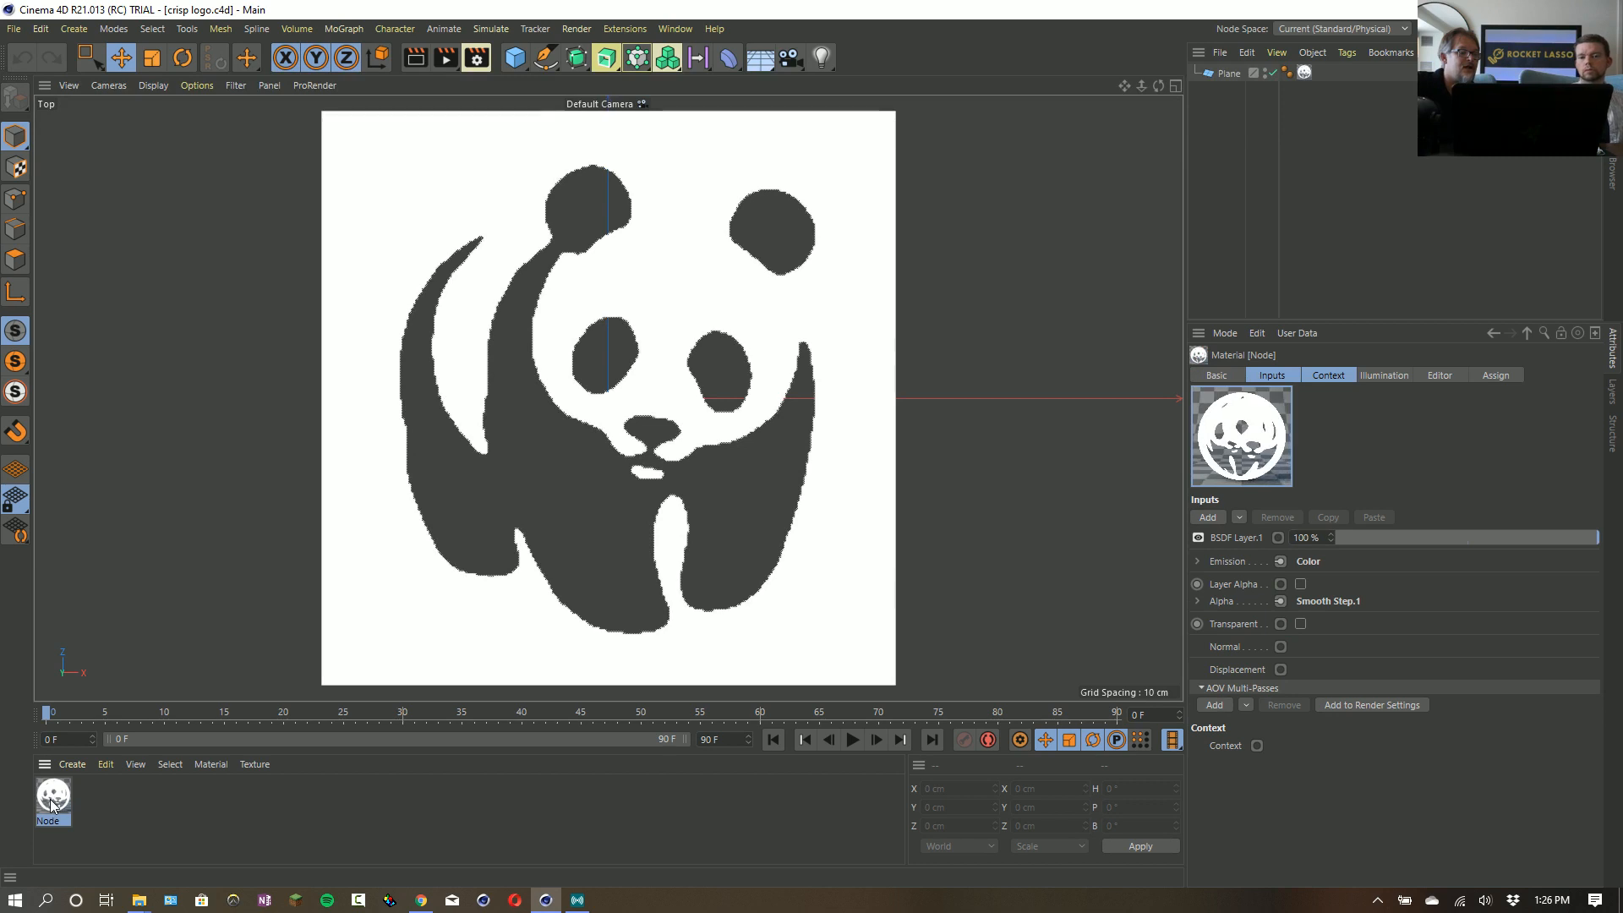
{"action": "double_click", "coordinate": [50, 805]}
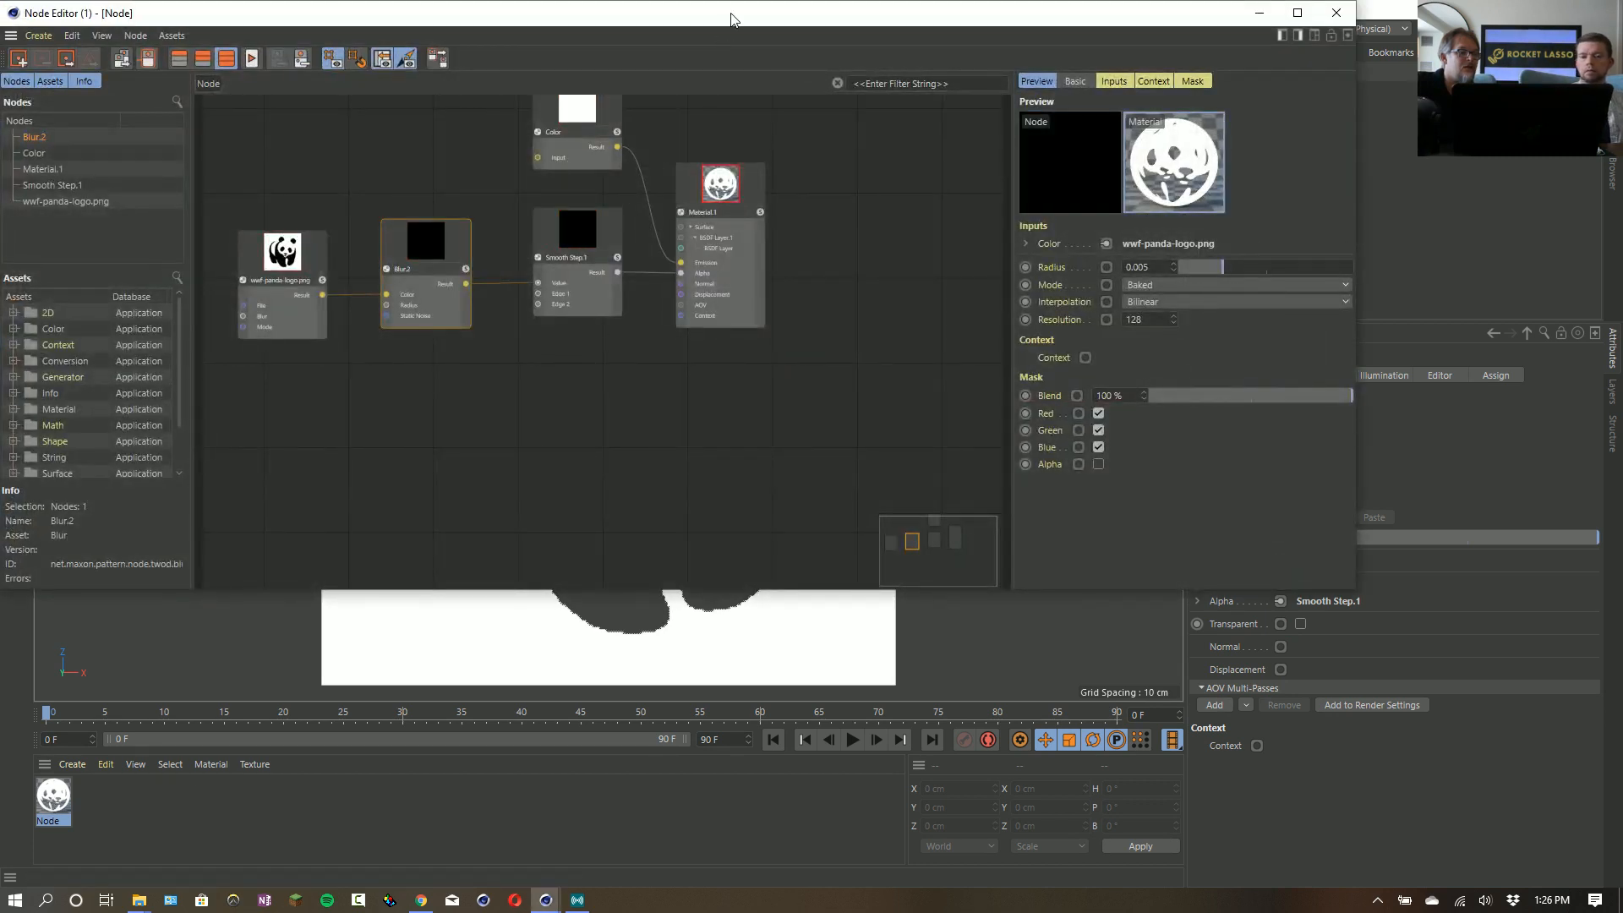
{"action": "left_click_drag", "start_coordinate": [736, 17], "coordinate": [873, 120]}
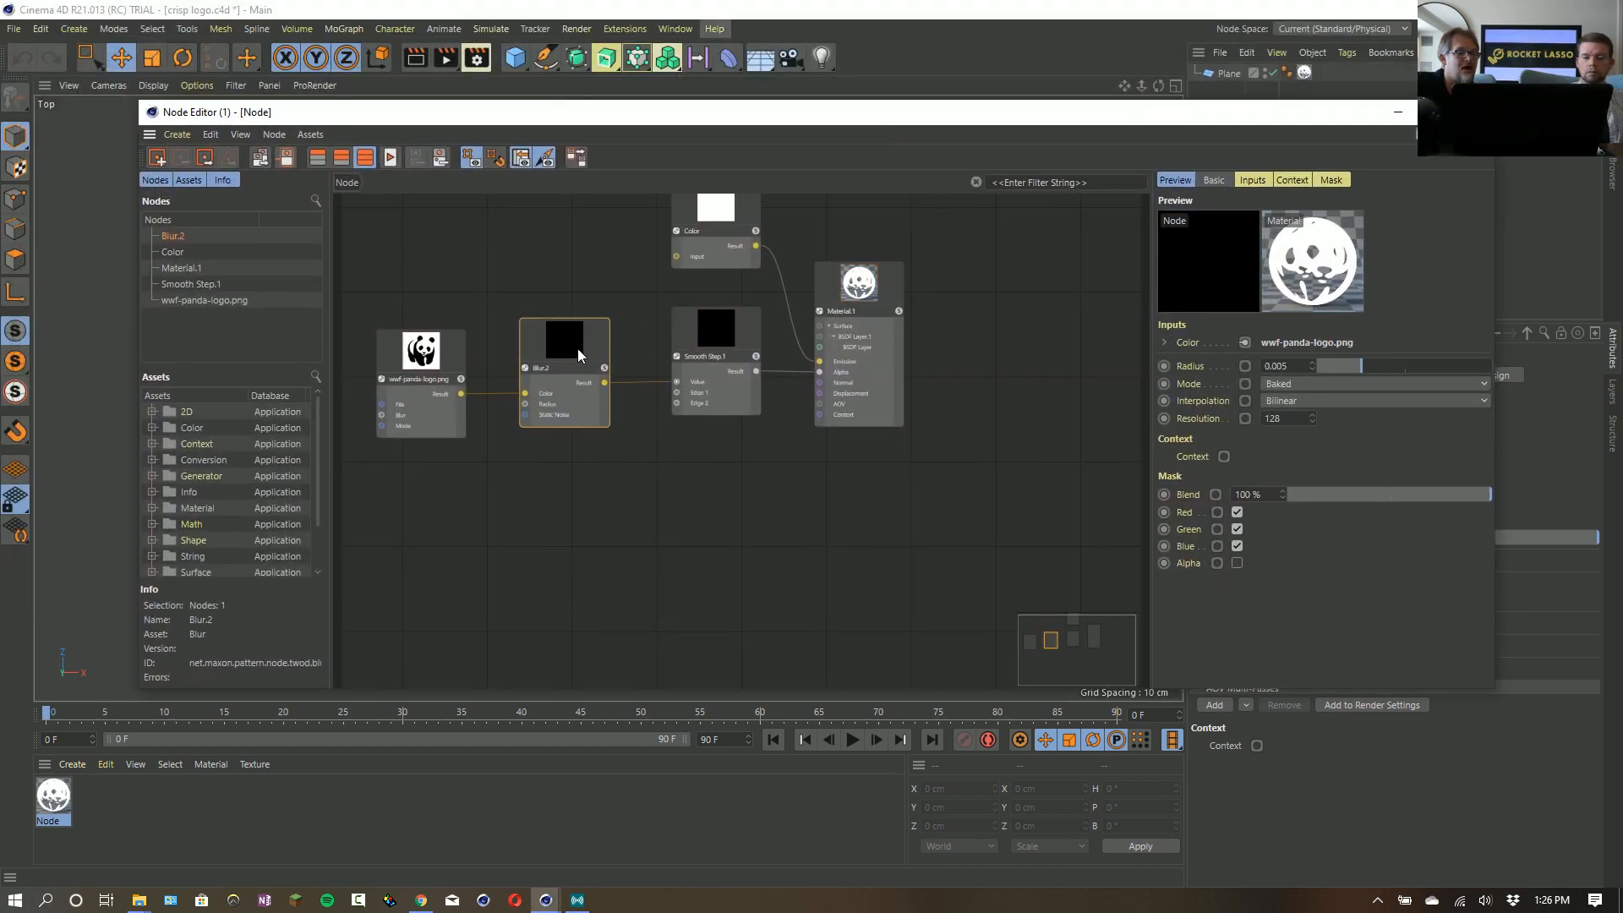
{"action": "left_click_drag", "start_coordinate": [568, 361], "coordinate": [573, 383]}
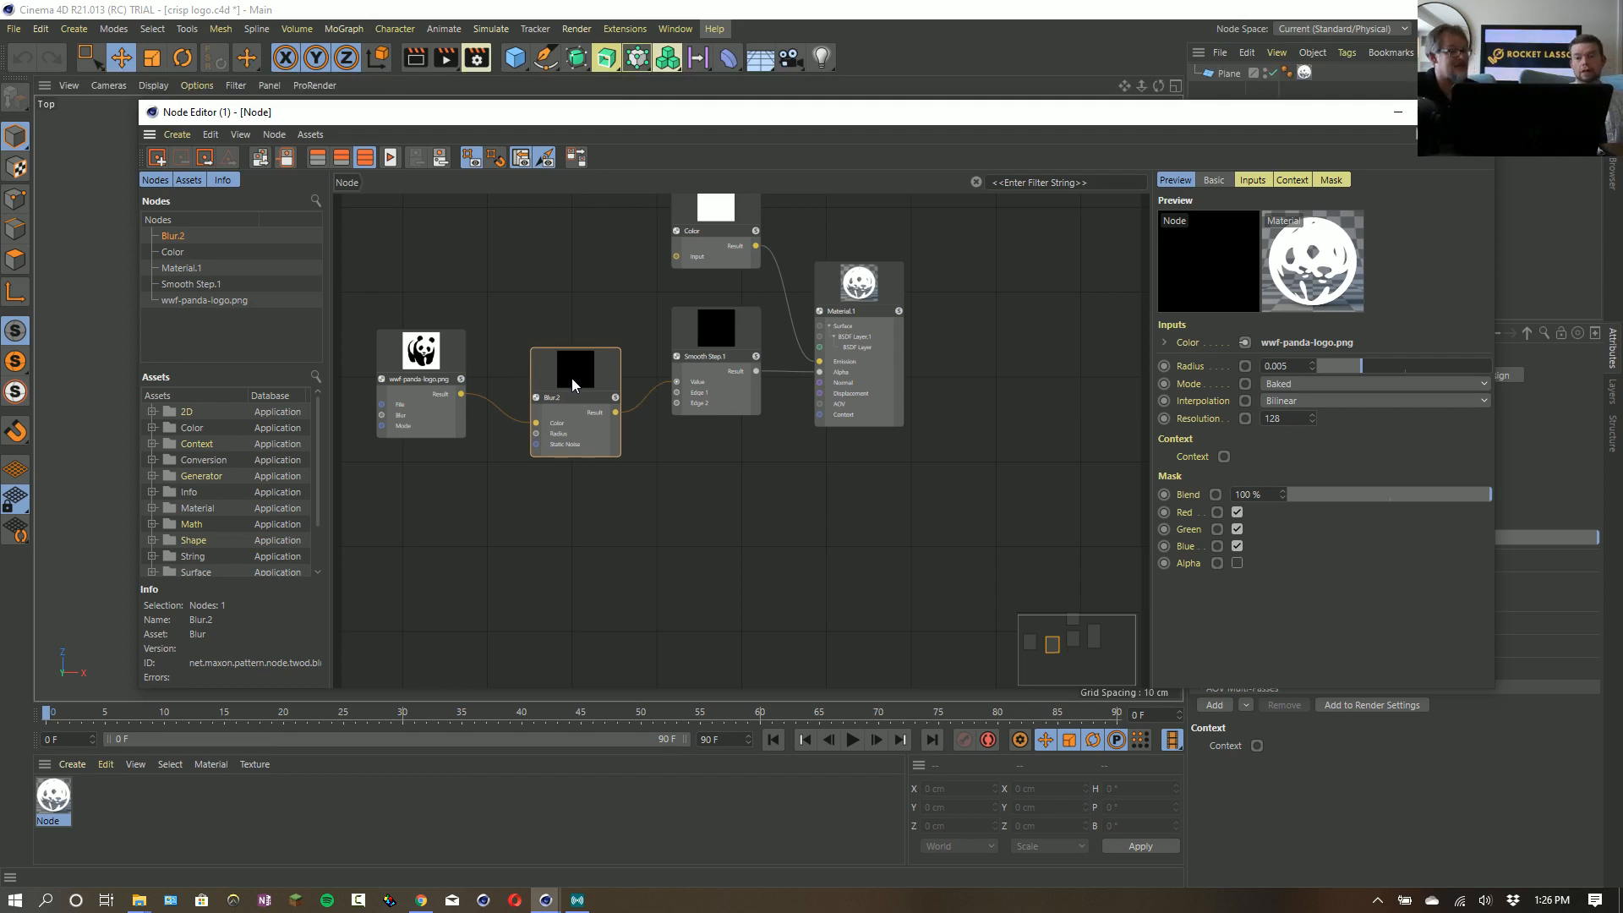
{"action": "left_click_drag", "start_coordinate": [720, 330], "coordinate": [724, 384]}
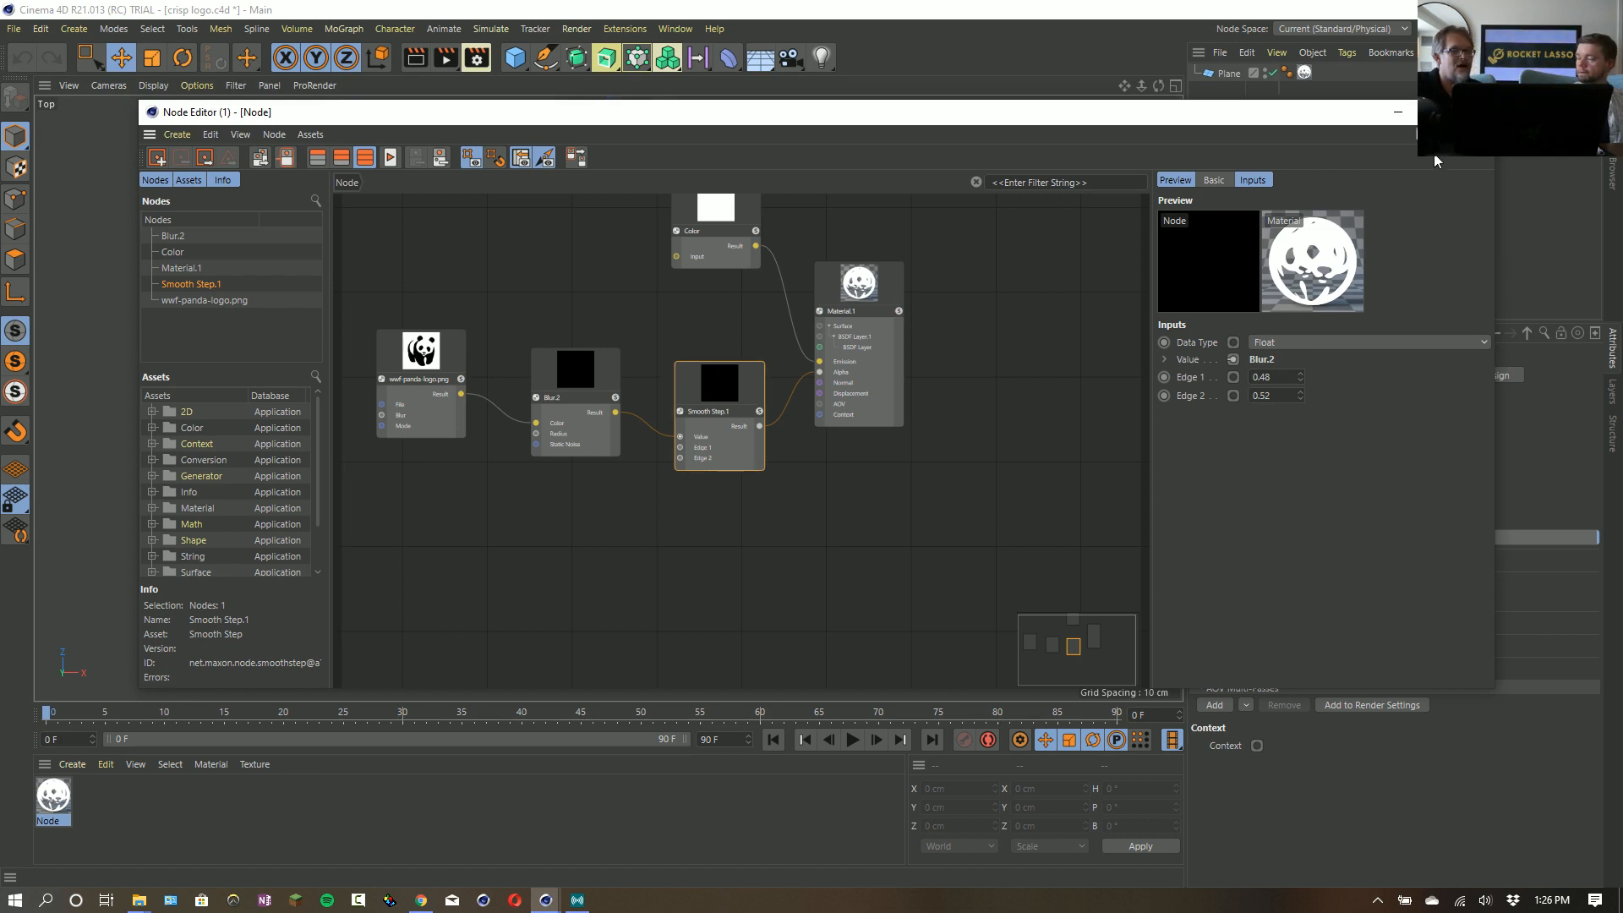
{"action": "left_click", "coordinate": [1475, 112]}
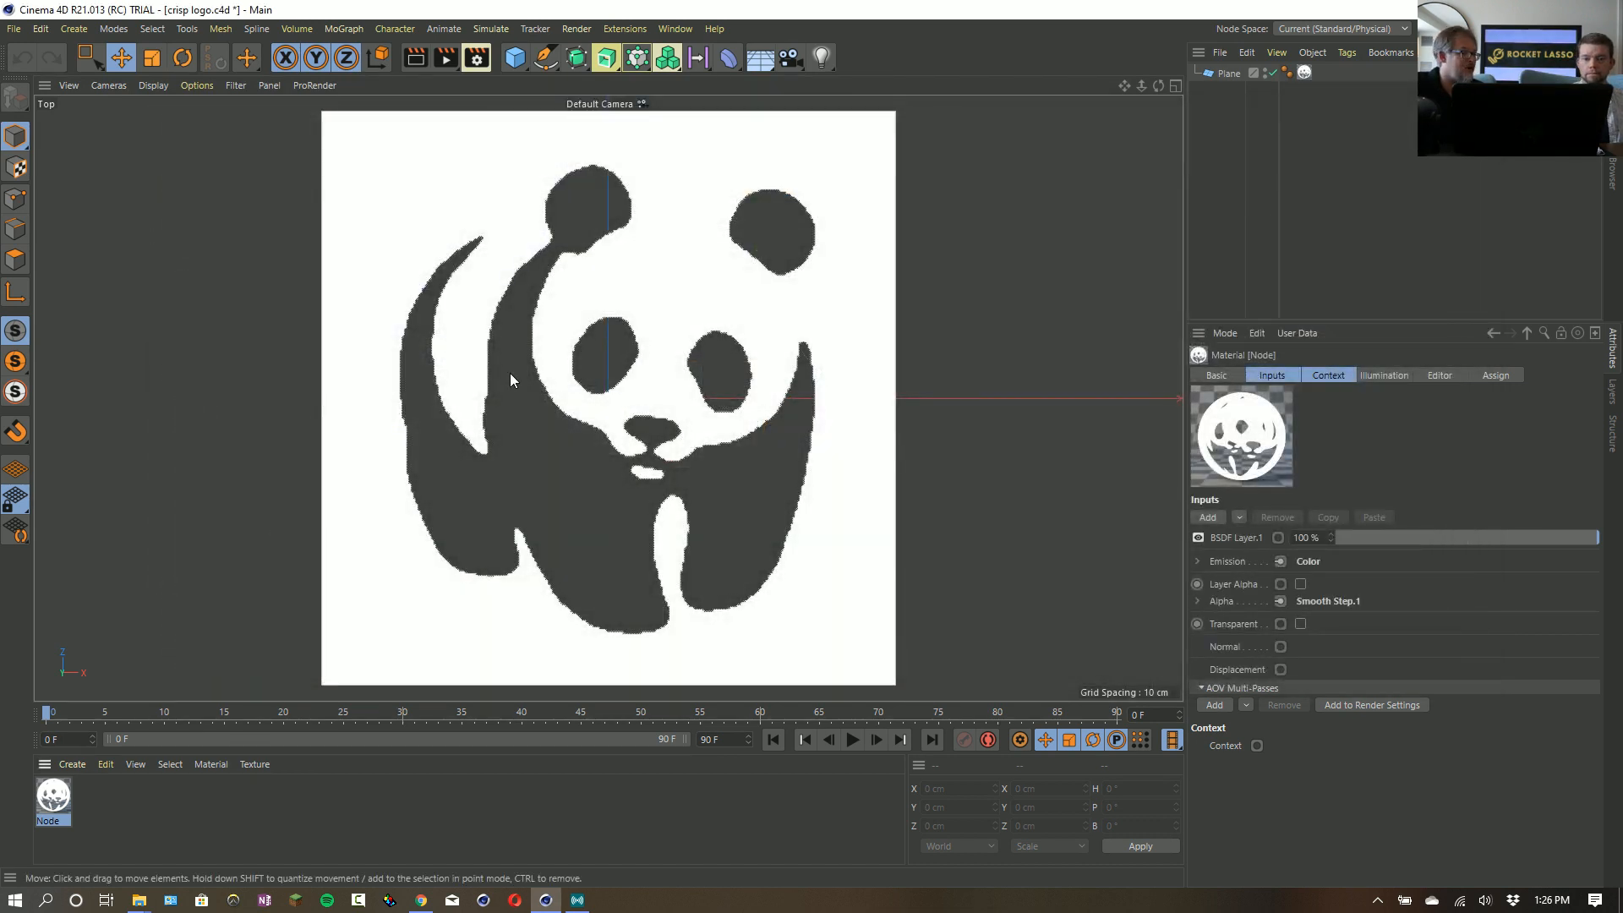
- Connect the Blur.2 result directly to the material's Alpha, bypassing Smooth Step.1, and render the view
{"action": "double_click", "coordinate": [51, 797]}
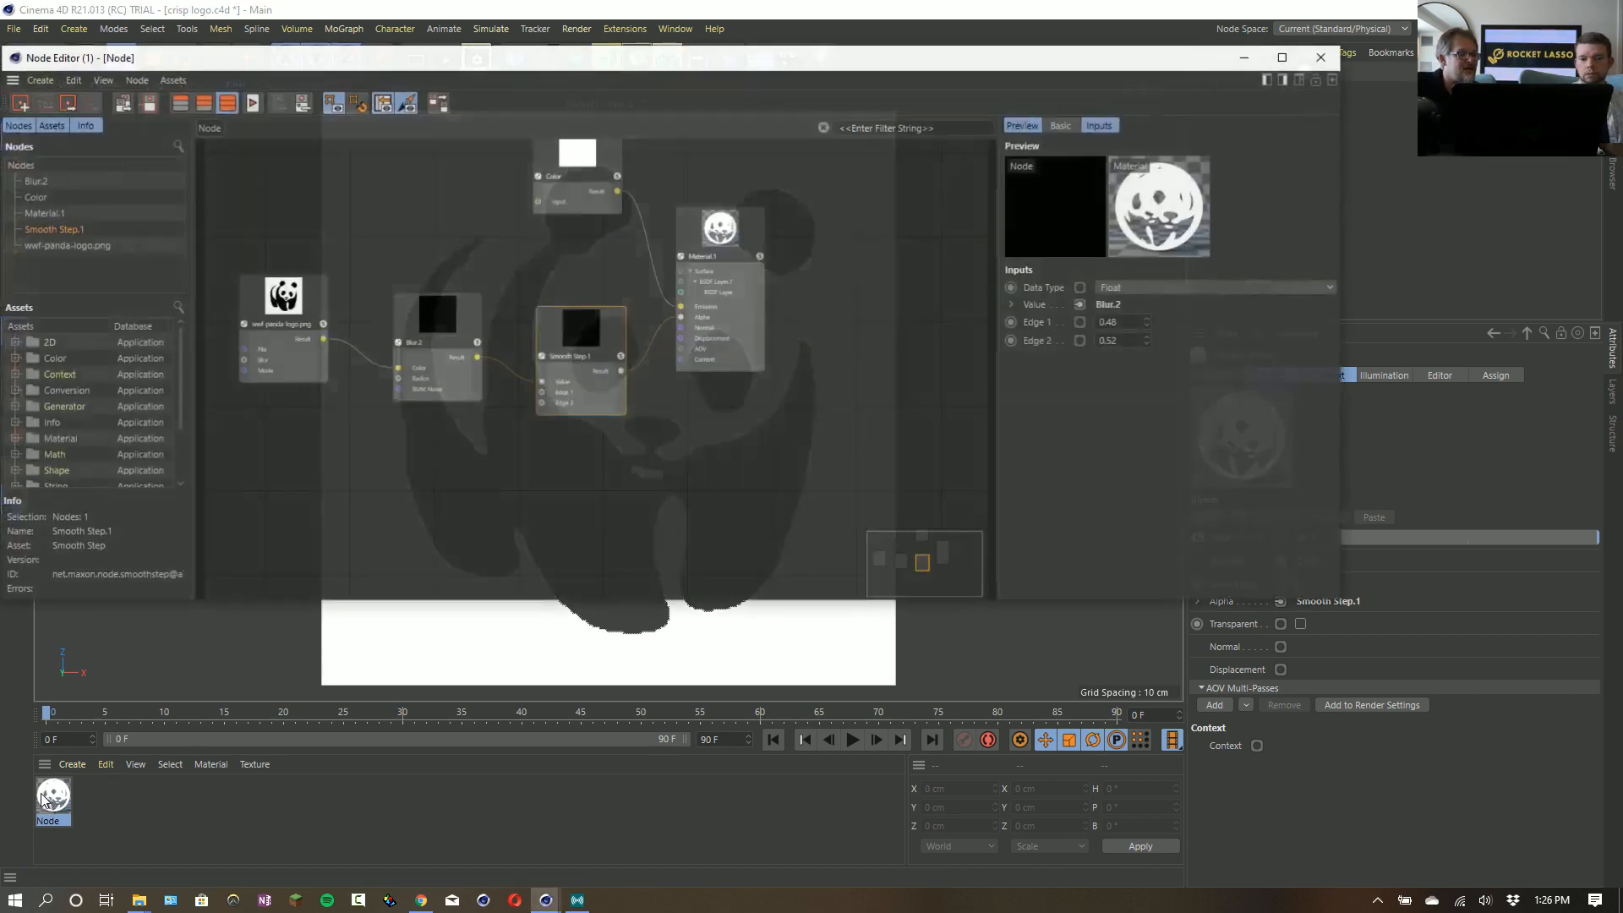
{"action": "left_click", "coordinate": [441, 332]}
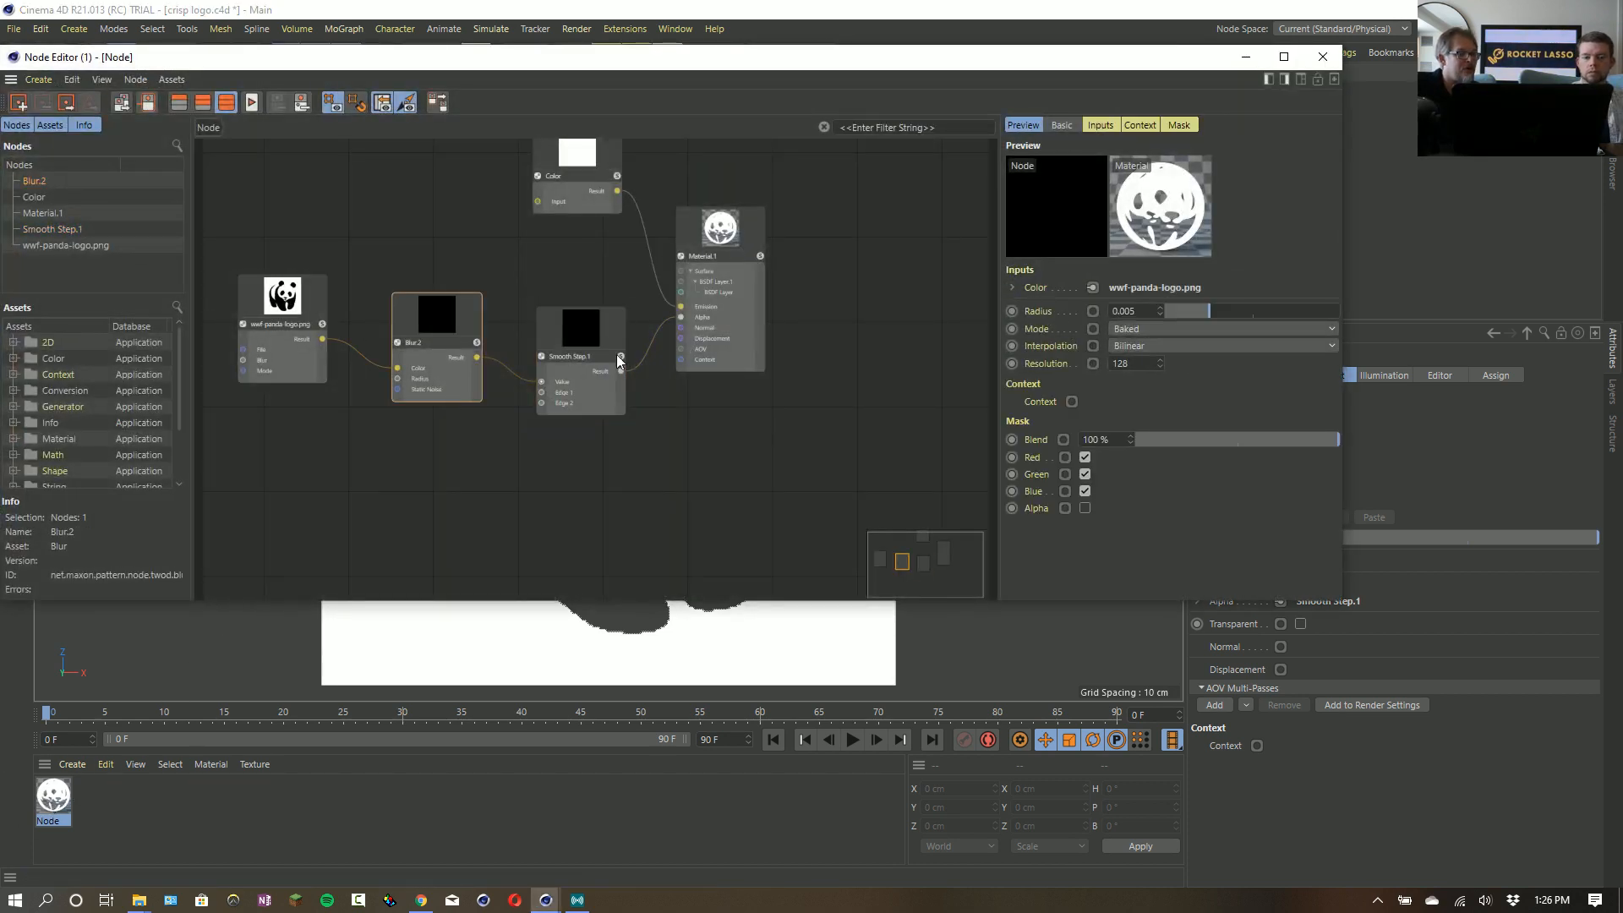
{"action": "left_click", "coordinate": [596, 333]}
{"action": "right_click", "coordinate": [593, 331]}
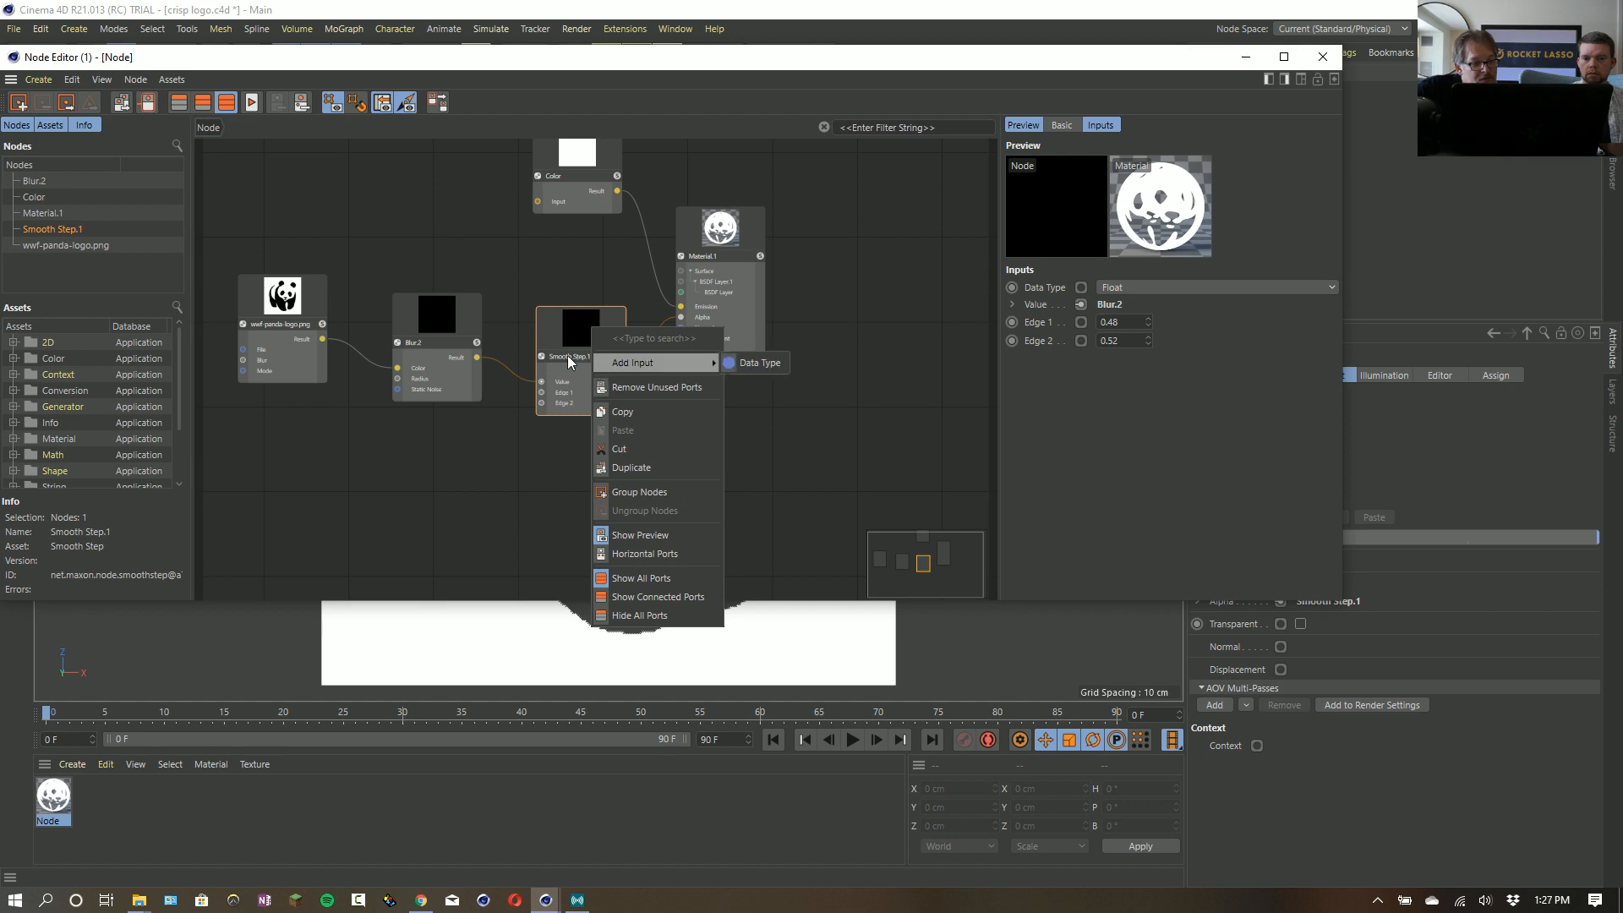
{"action": "left_click", "coordinate": [480, 362]}
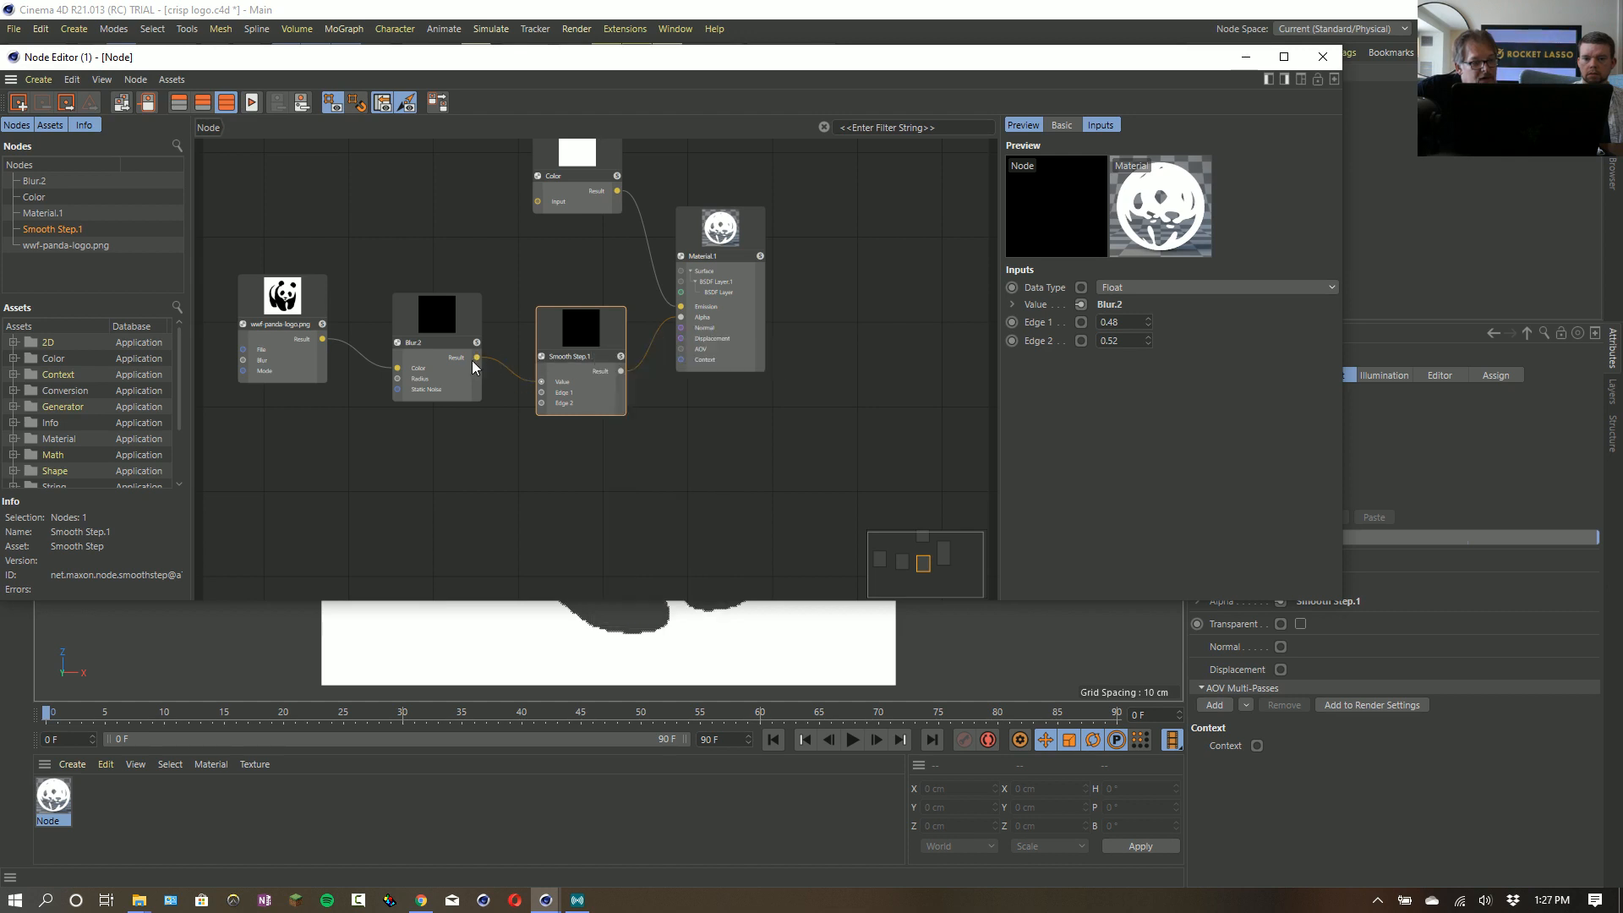
{"action": "left_click_drag", "start_coordinate": [479, 358], "coordinate": [635, 431]}
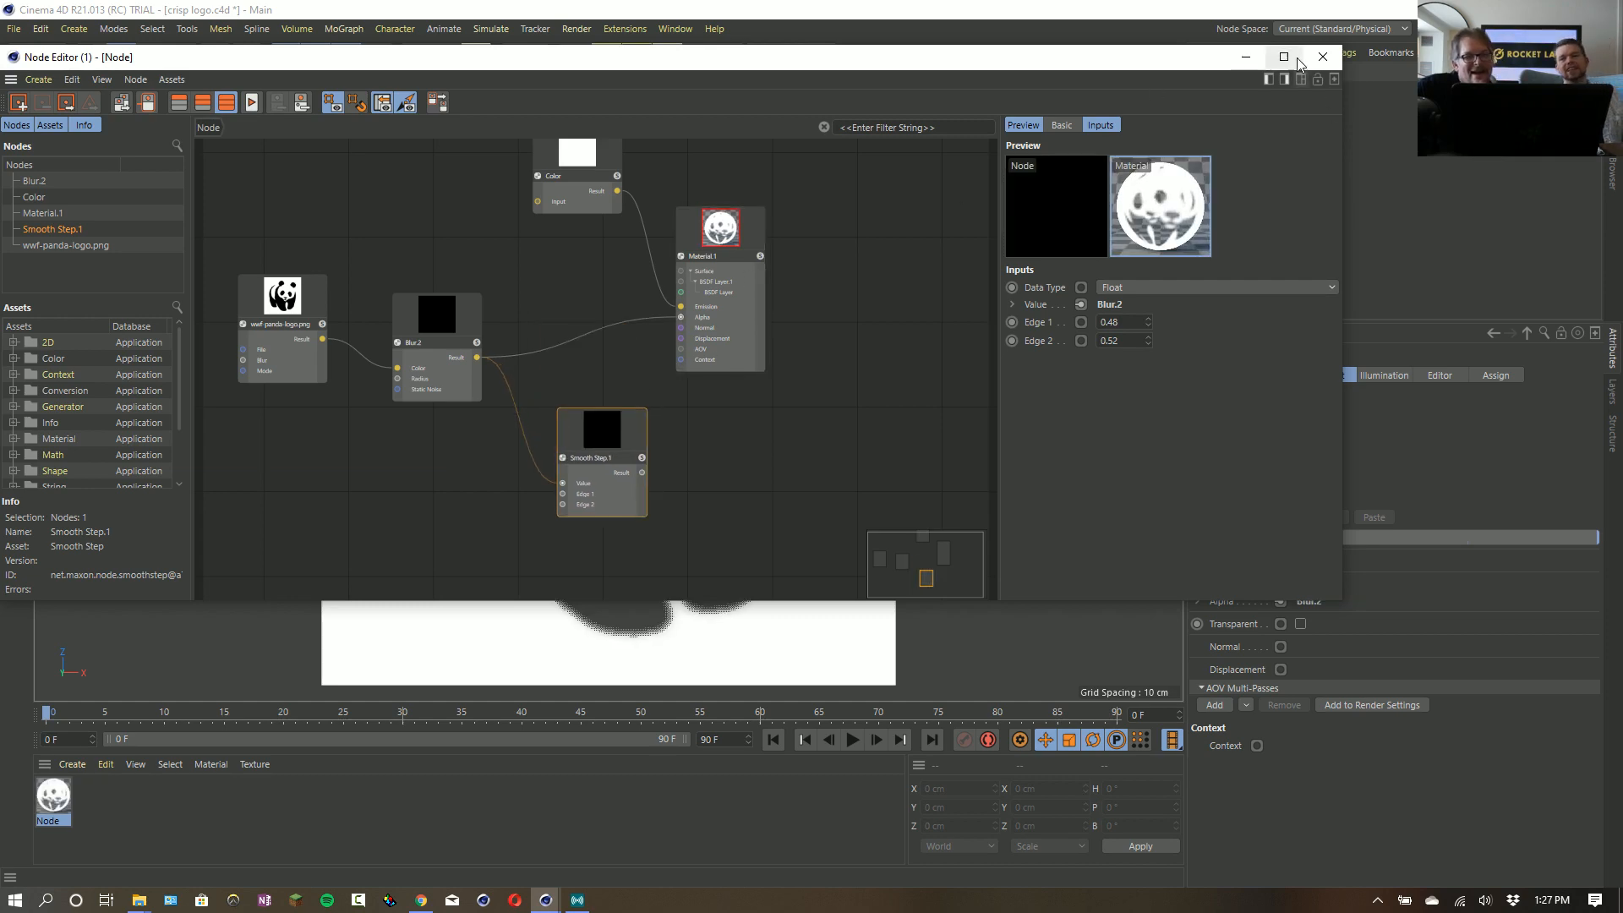
{"action": "left_click", "coordinate": [1322, 56]}
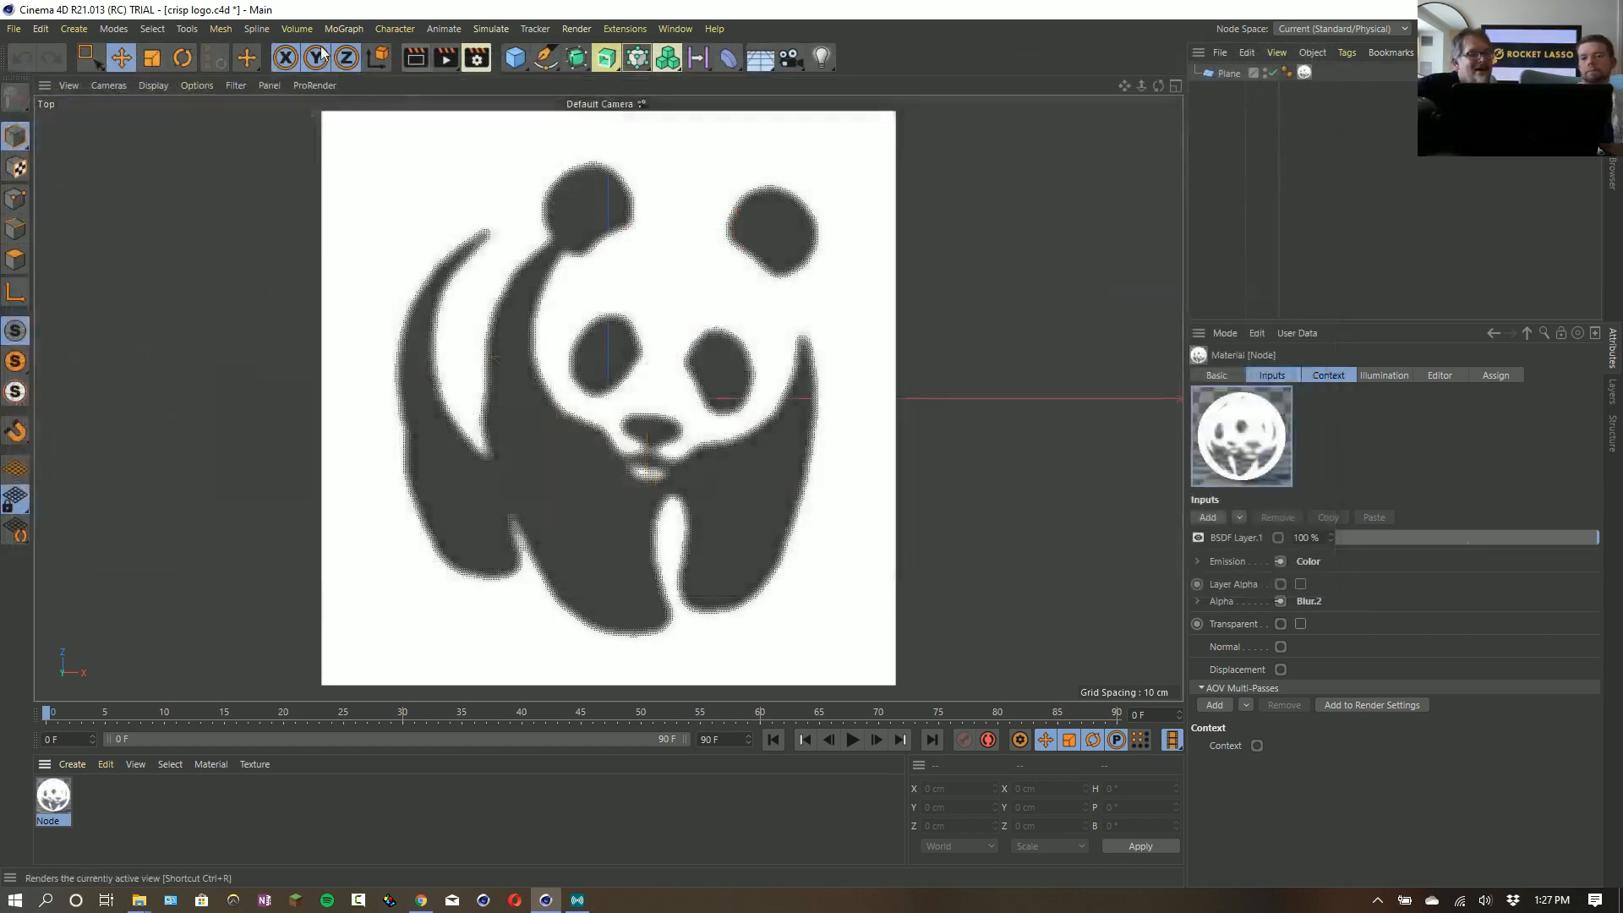
{"action": "left_click", "coordinate": [416, 60]}
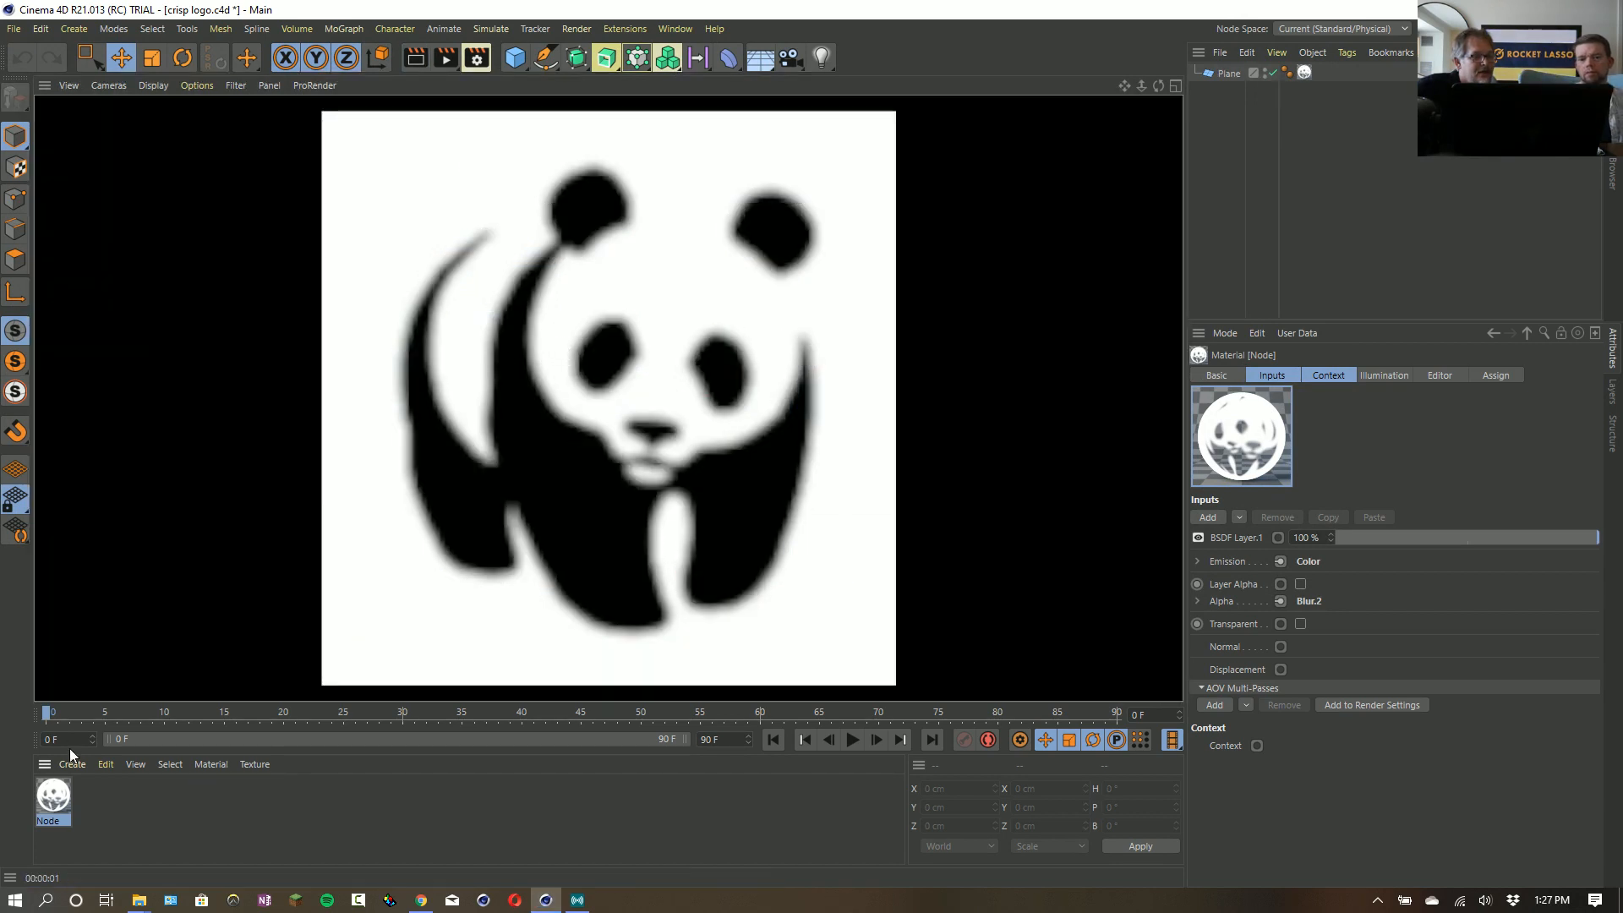
- Reconnect the Smooth Step.1 result to the material's Alpha and render the view again
{"action": "left_click", "coordinate": [51, 810]}
{"action": "double_click", "coordinate": [52, 799]}
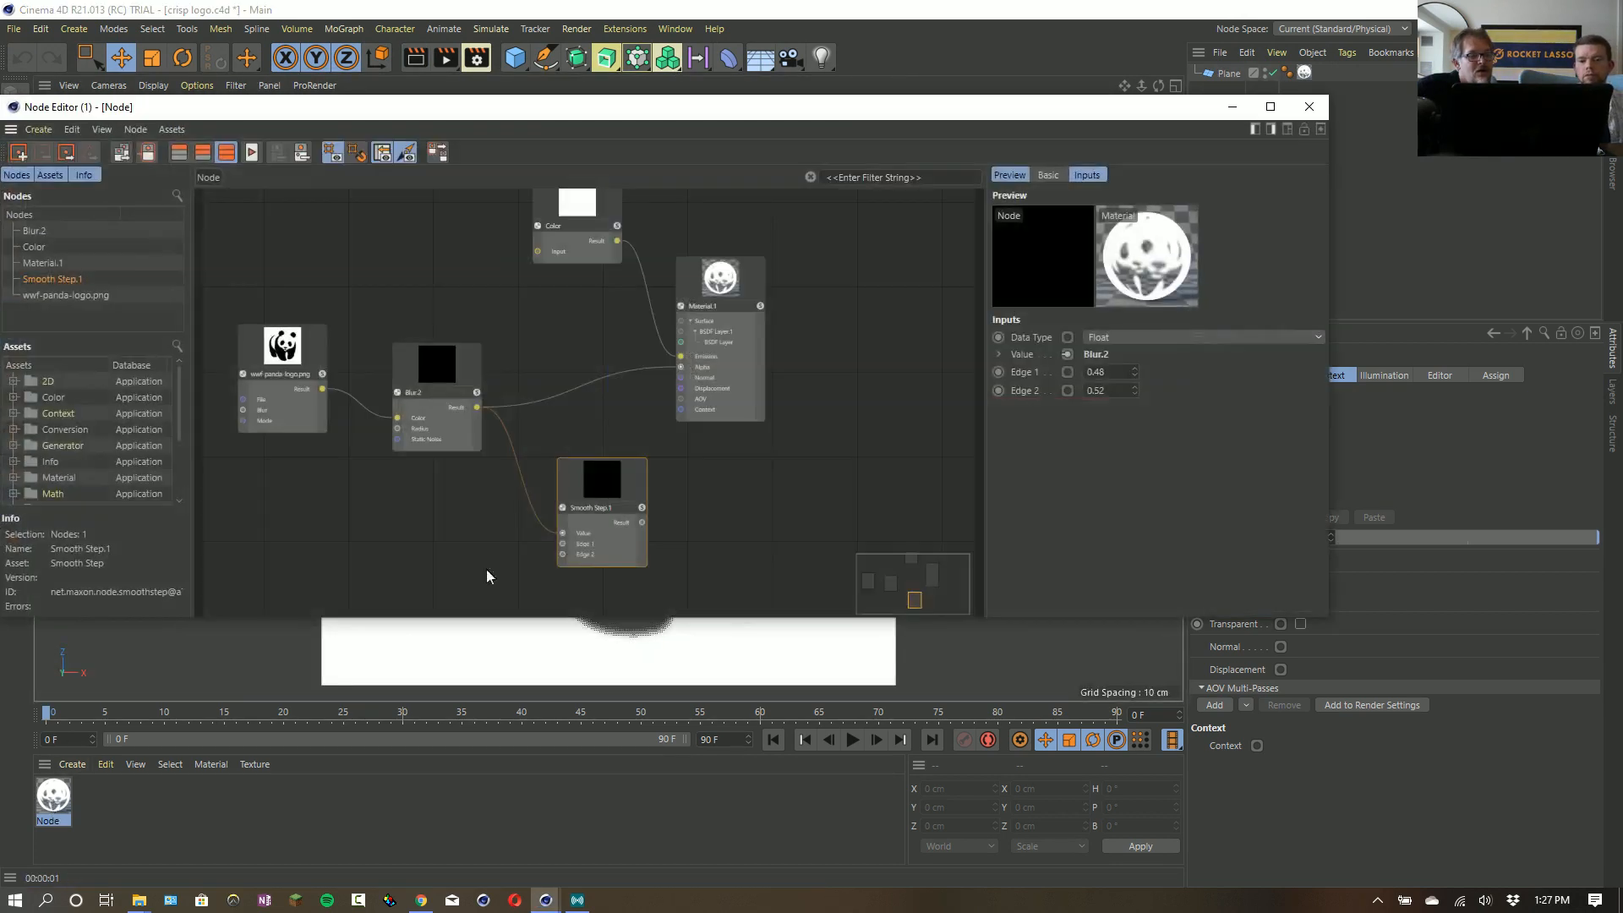
{"action": "left_click_drag", "start_coordinate": [643, 524], "coordinate": [681, 367]}
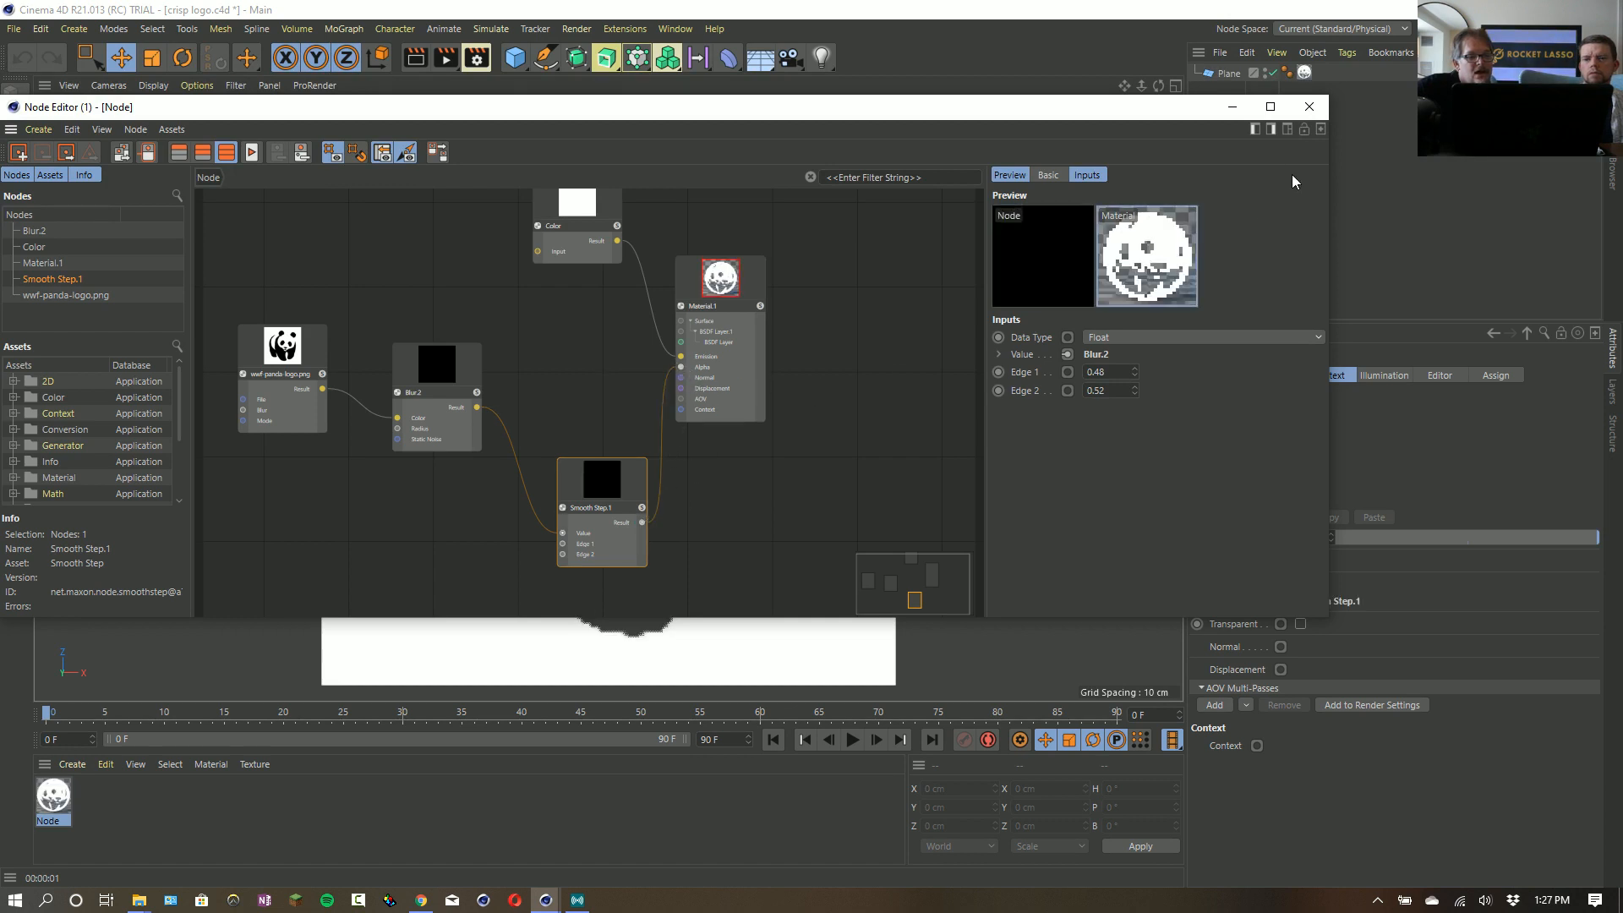
{"action": "left_click", "coordinate": [1309, 107]}
{"action": "left_click", "coordinate": [419, 60]}
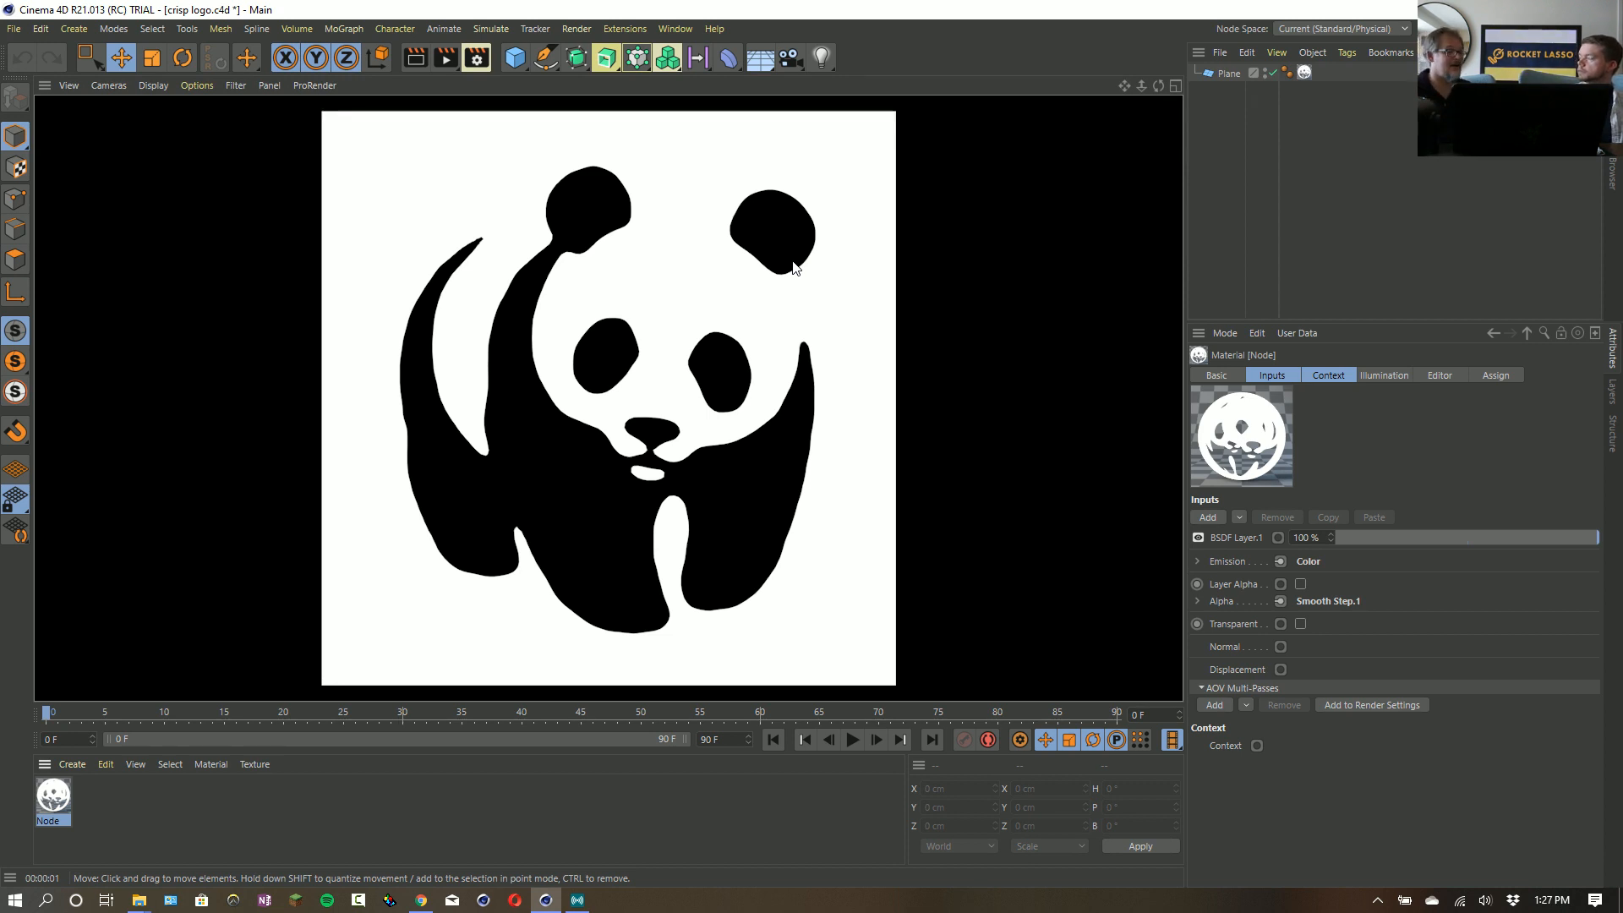
- Open the panda material's node network, browse the 2D category and the other node asset categories, and close the editor
{"action": "double_click", "coordinate": [53, 805]}
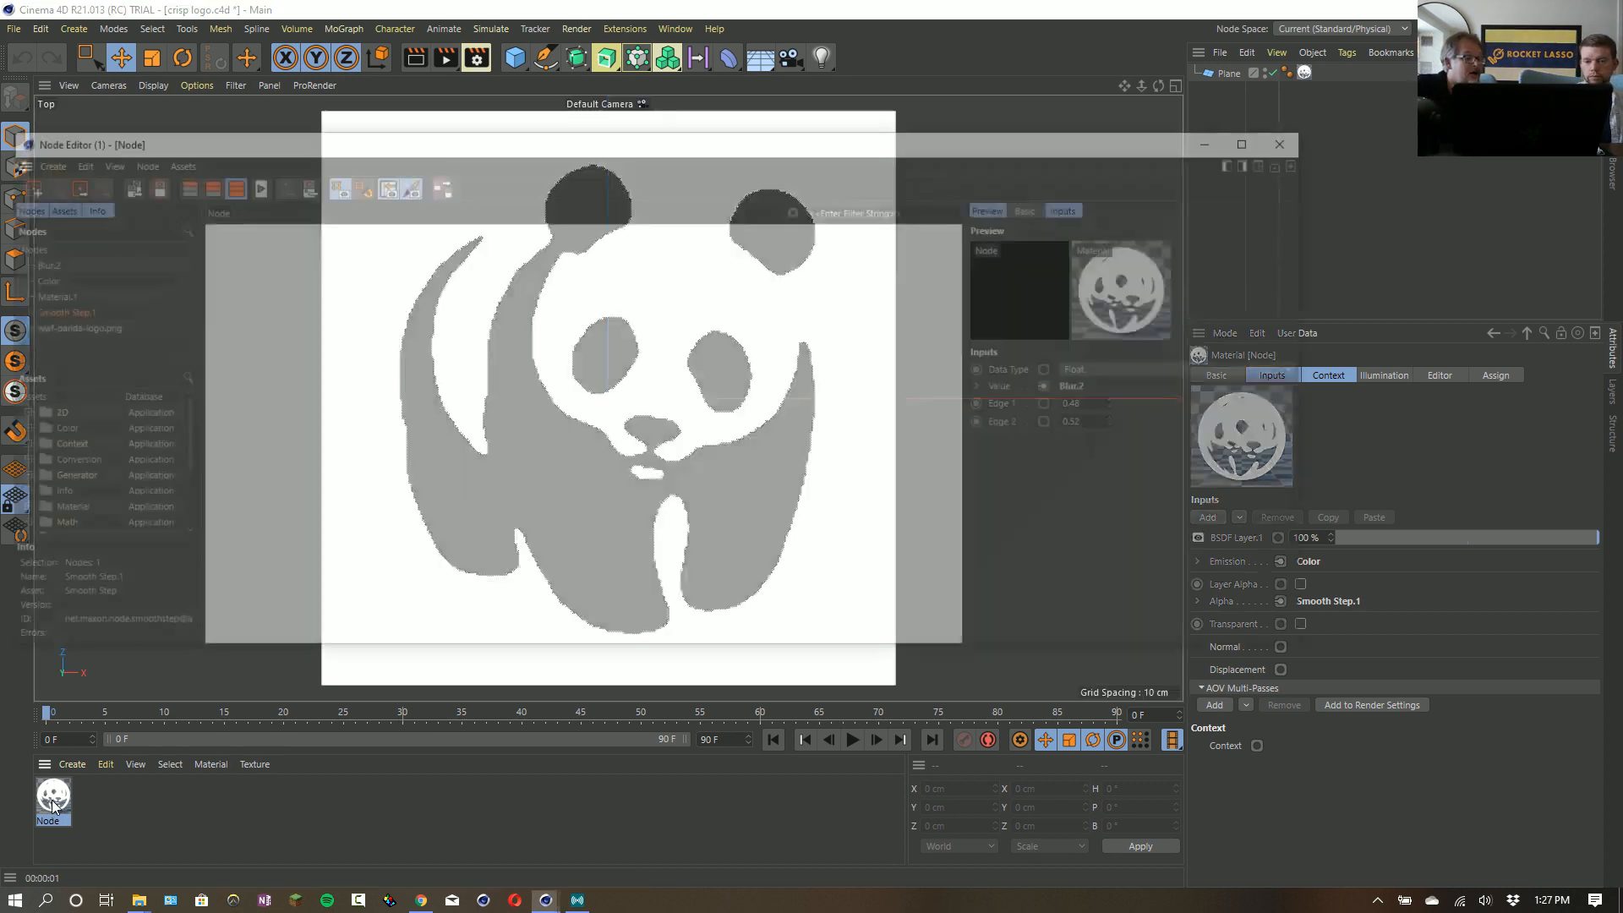
{"action": "left_click", "coordinate": [12, 412]}
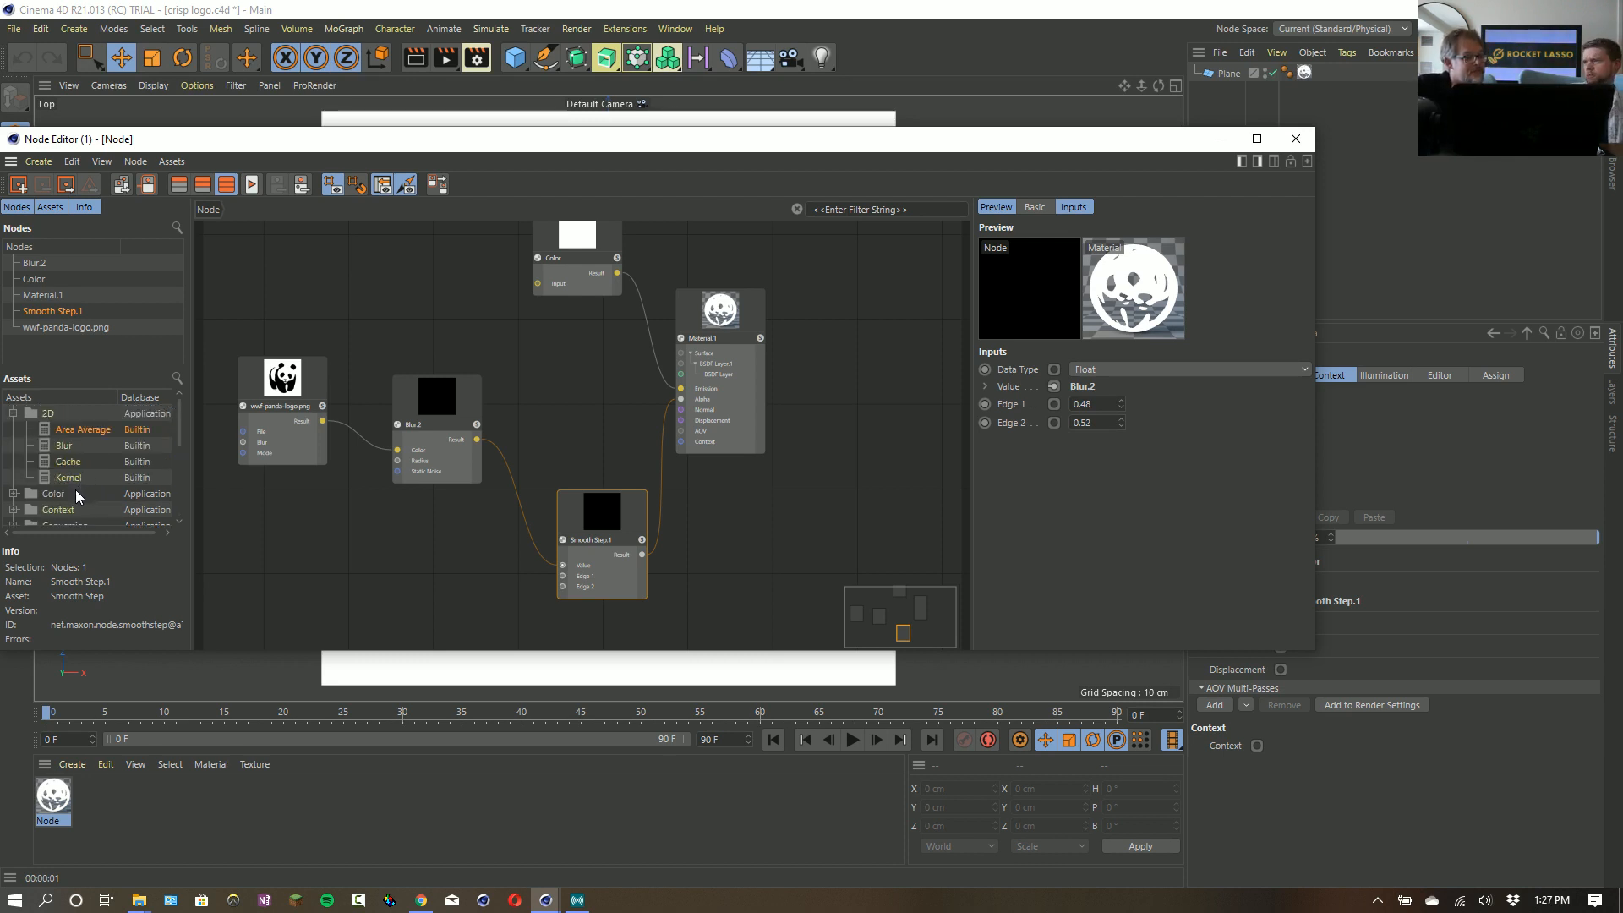
{"action": "scroll", "coordinate": [76, 495], "scroll_direction": "down", "scroll_amount": 2}
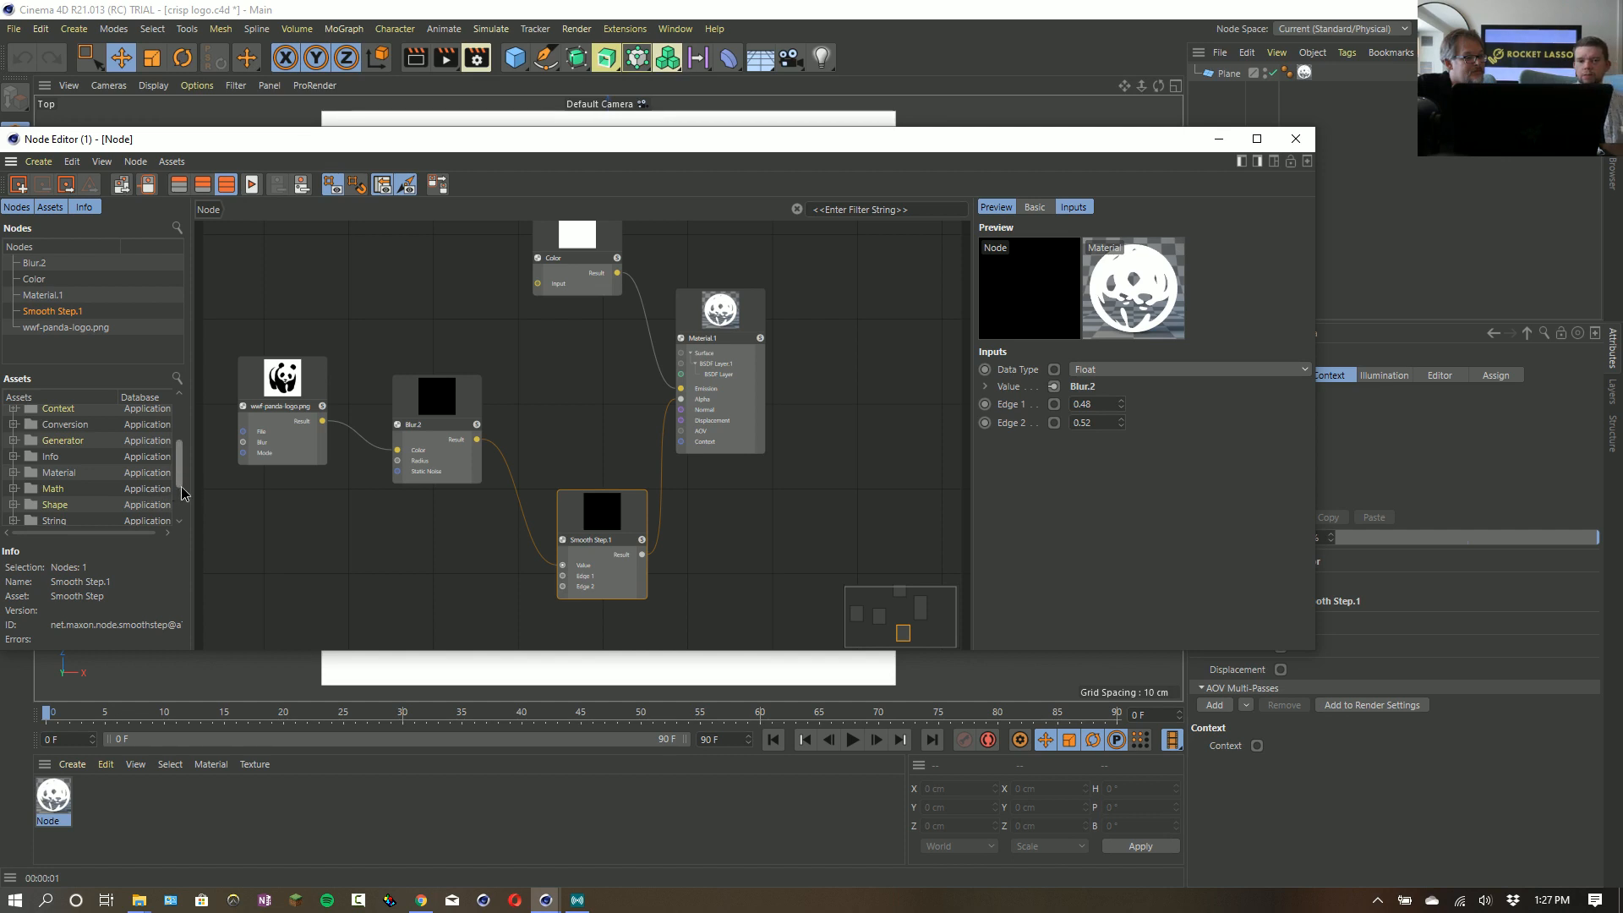
{"action": "mouse_move", "coordinate": [182, 488]}
{"action": "left_mouse_down"}
{"action": "mouse_move", "coordinate": [186, 504]}
{"action": "mouse_move", "coordinate": [190, 462]}
{"action": "left_mouse_up"}
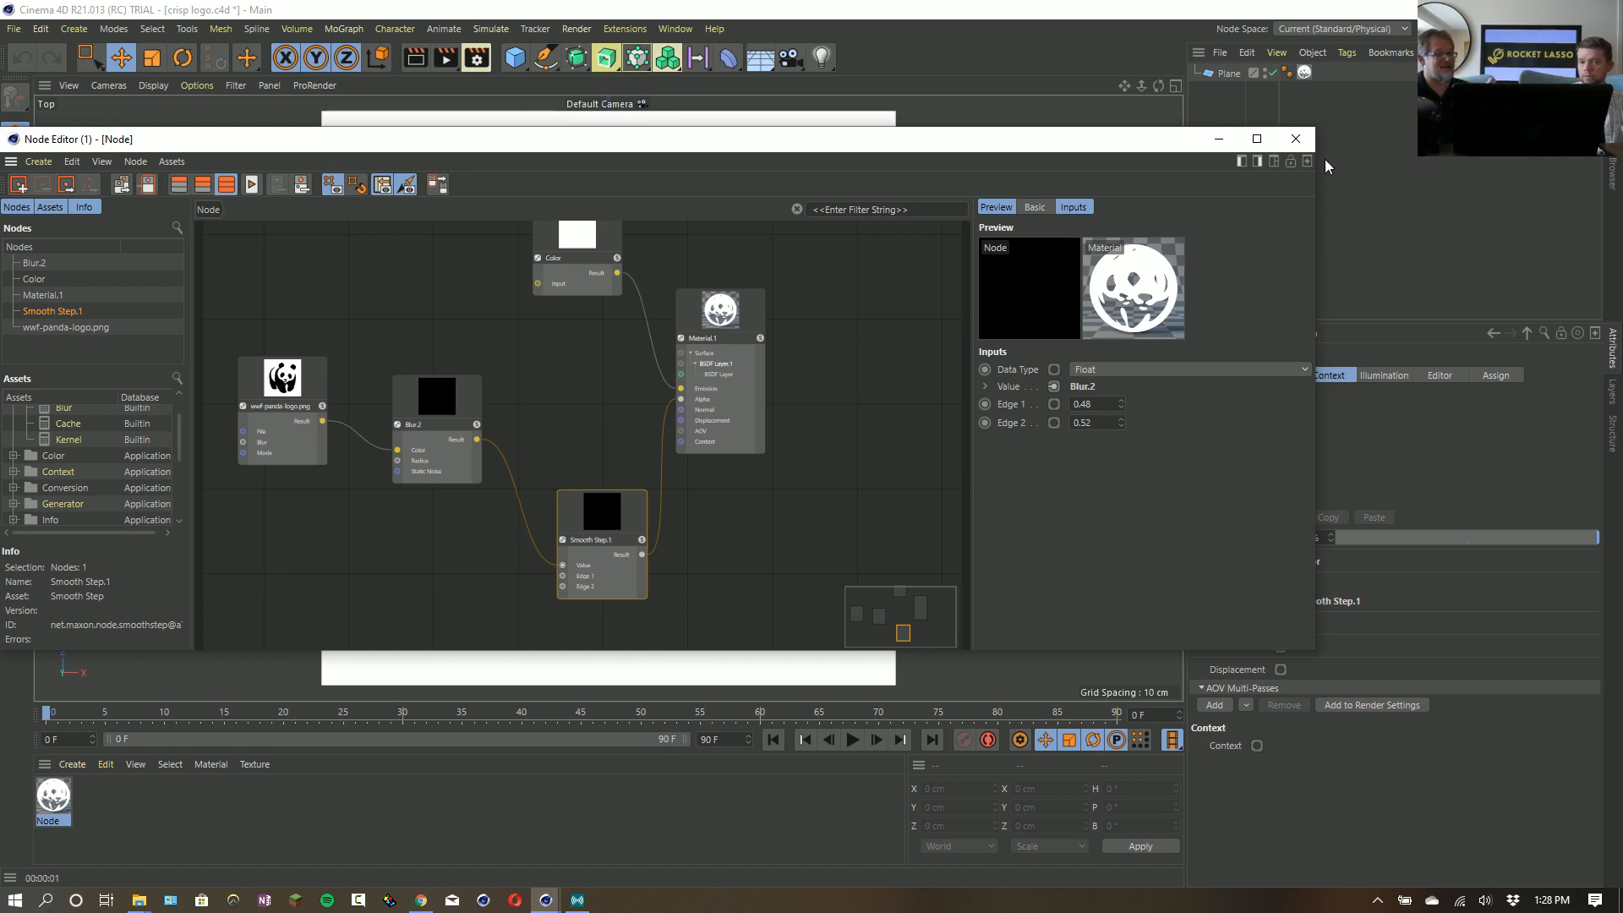
{"action": "left_click", "coordinate": [1295, 139]}
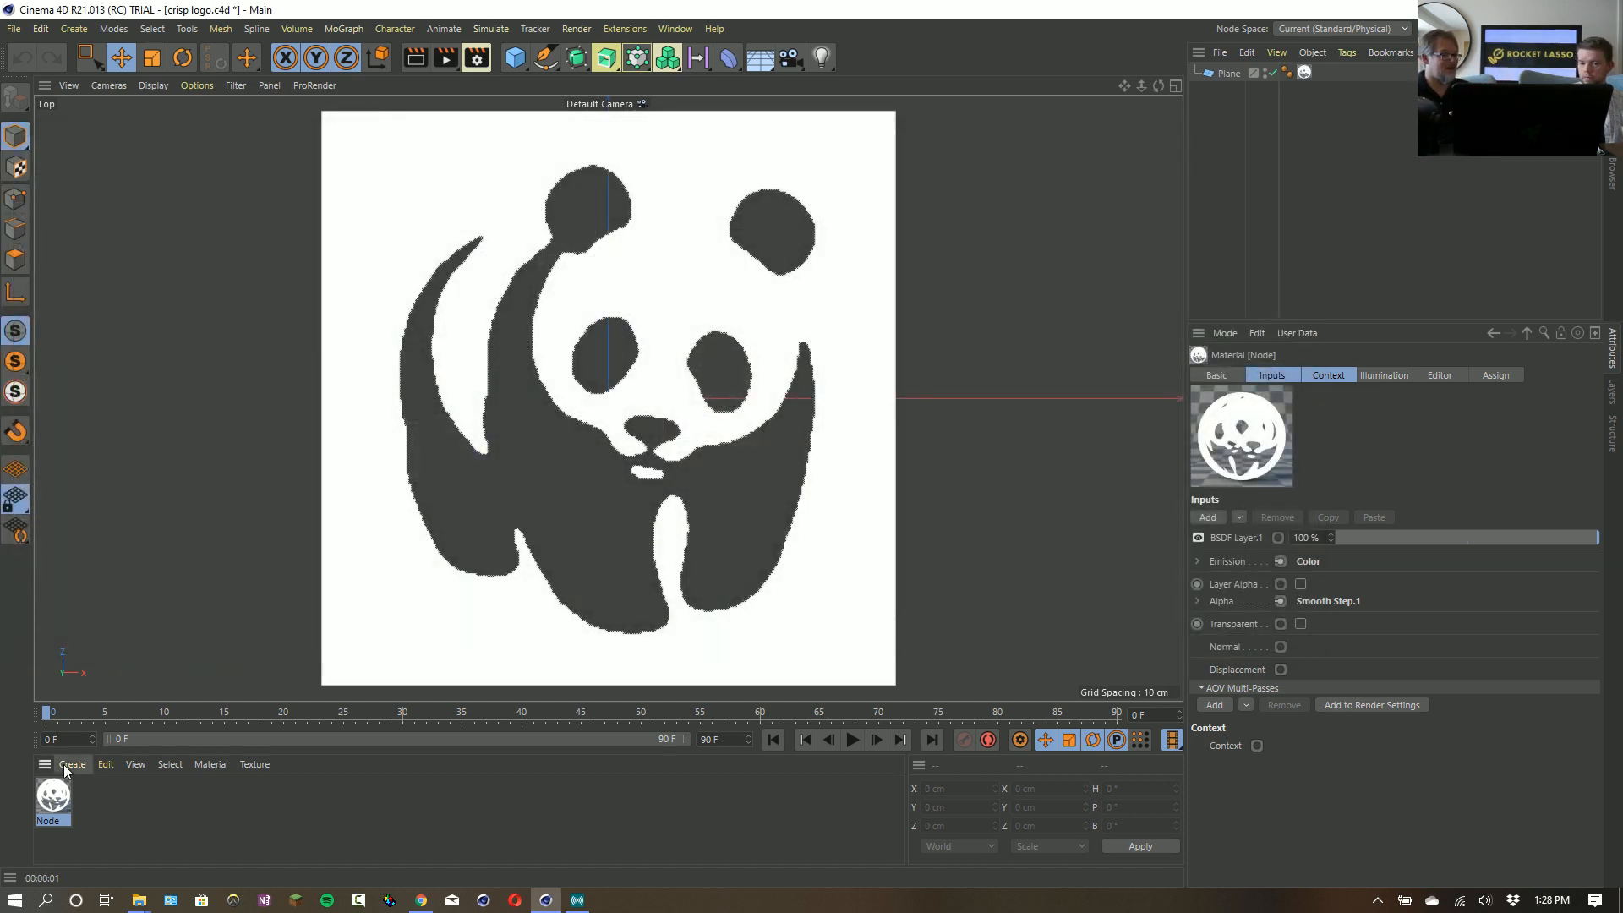
- Create a new Uber material in the scene
{"action": "left_click", "coordinate": [72, 764]}
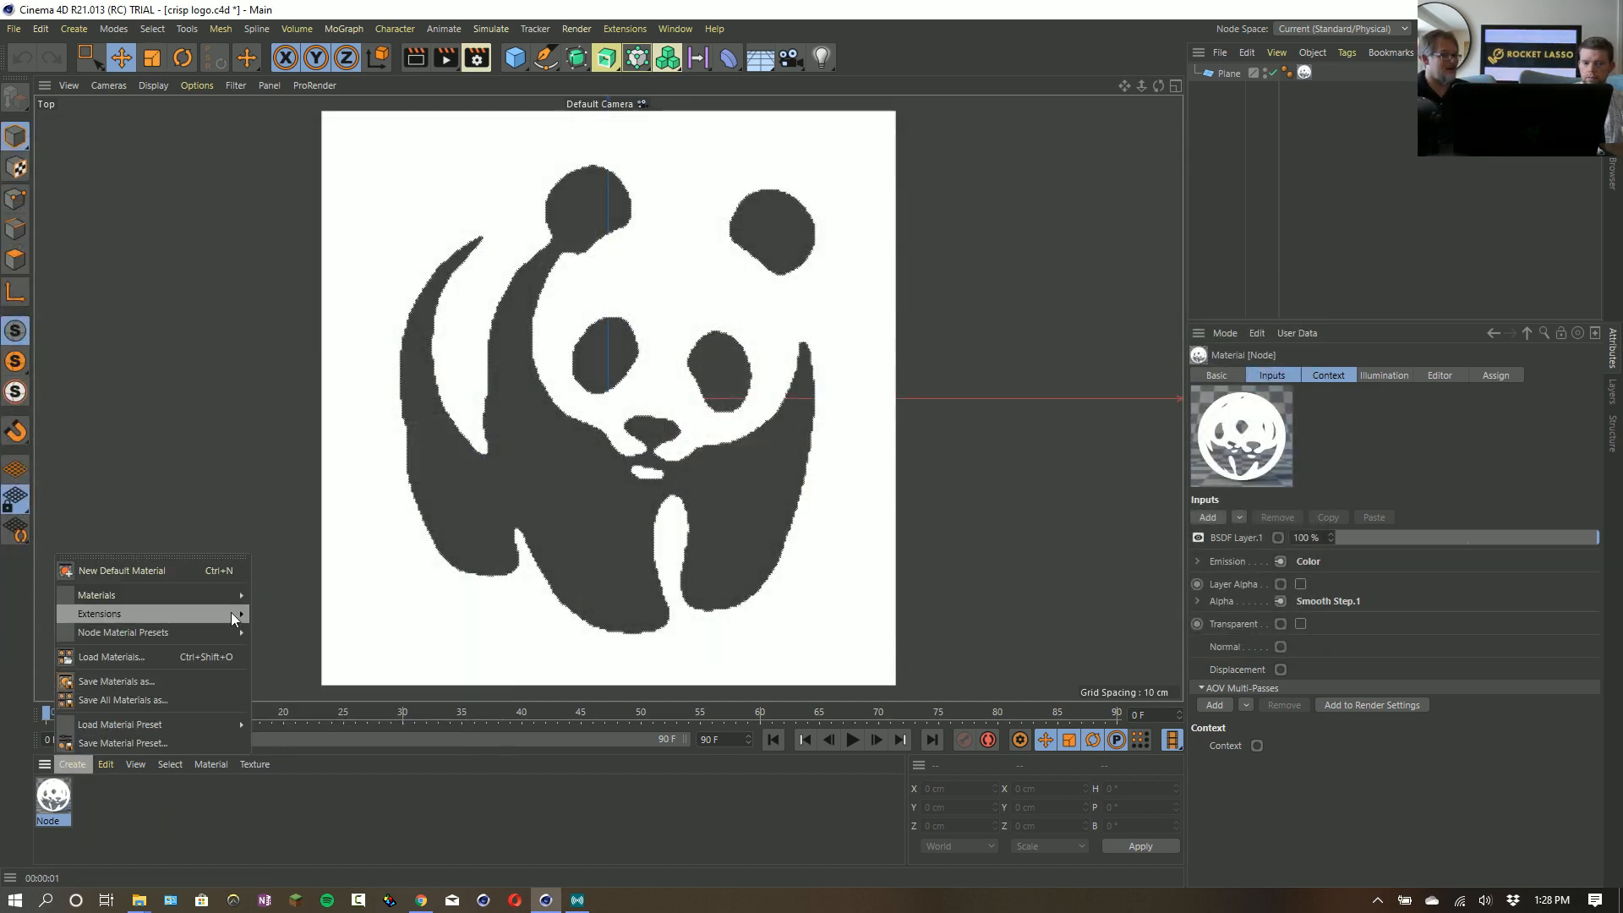
{"action": "mouse_move", "coordinate": [177, 598]}
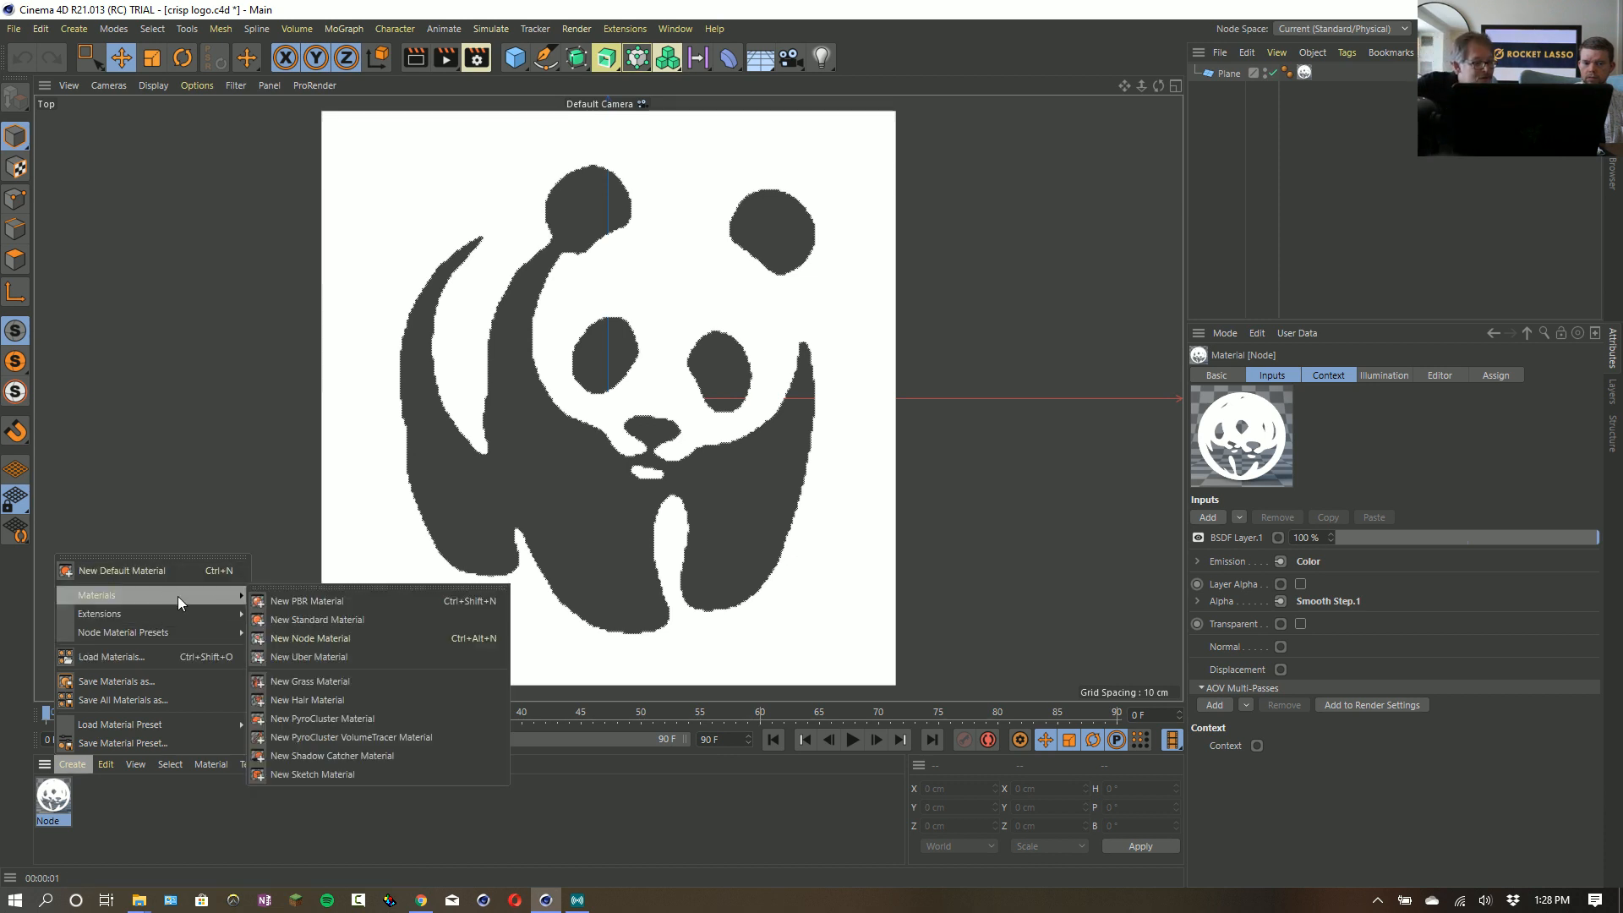
{"action": "left_click", "coordinate": [287, 653]}
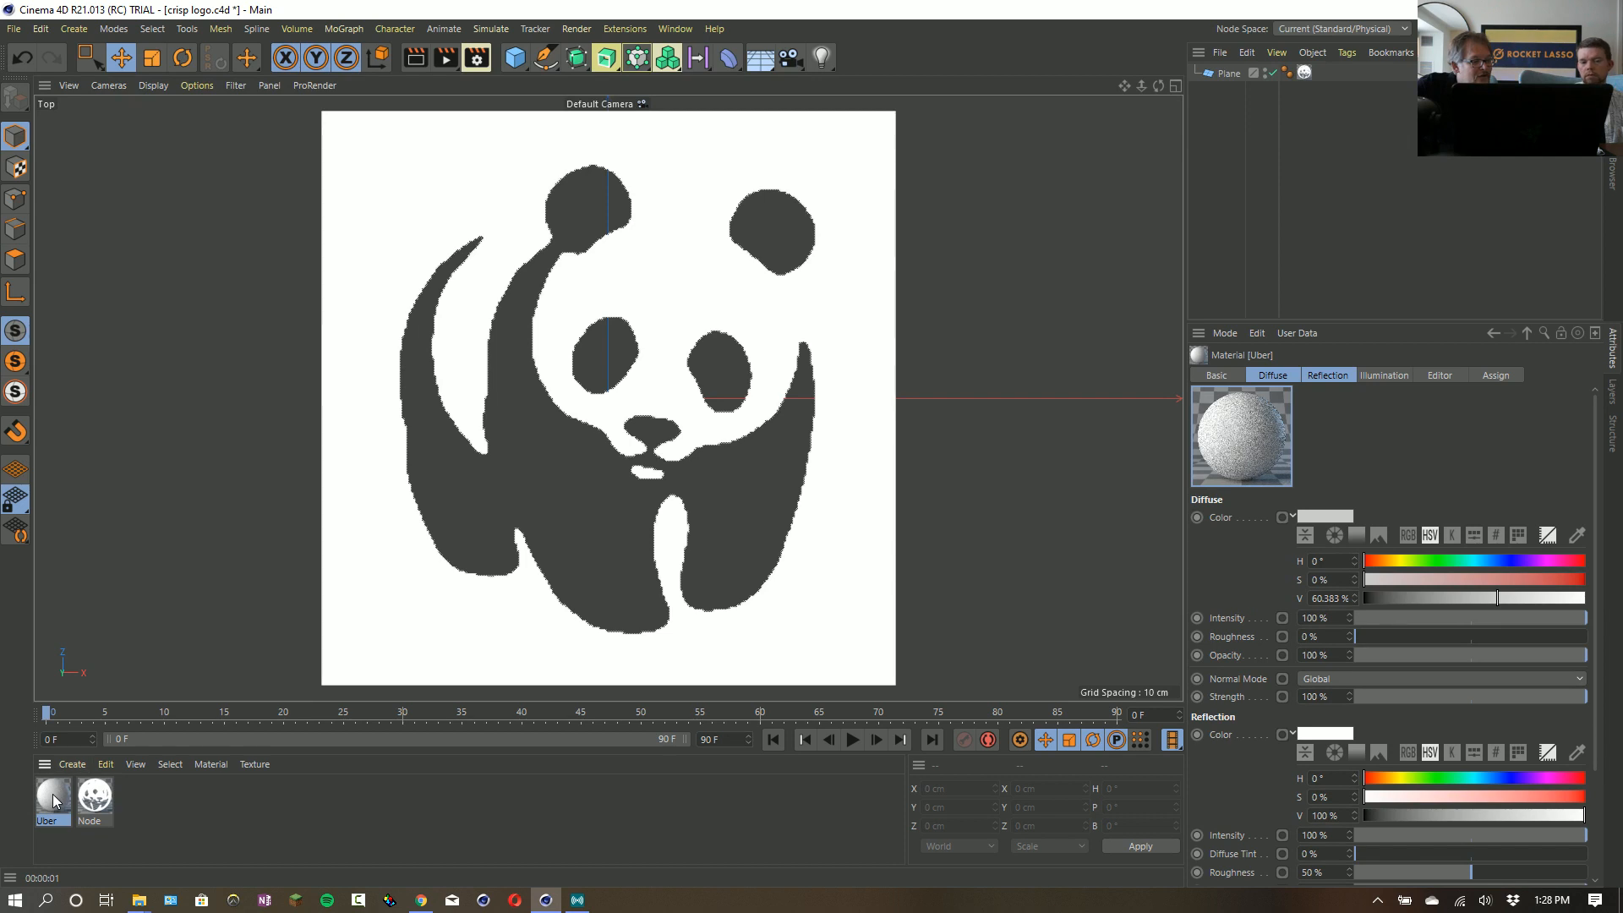
- Give the Uber material a teal diffuse color with hue 162° and saturation 83%
{"action": "double_click", "coordinate": [53, 799]}
{"action": "left_click", "coordinate": [310, 305]}
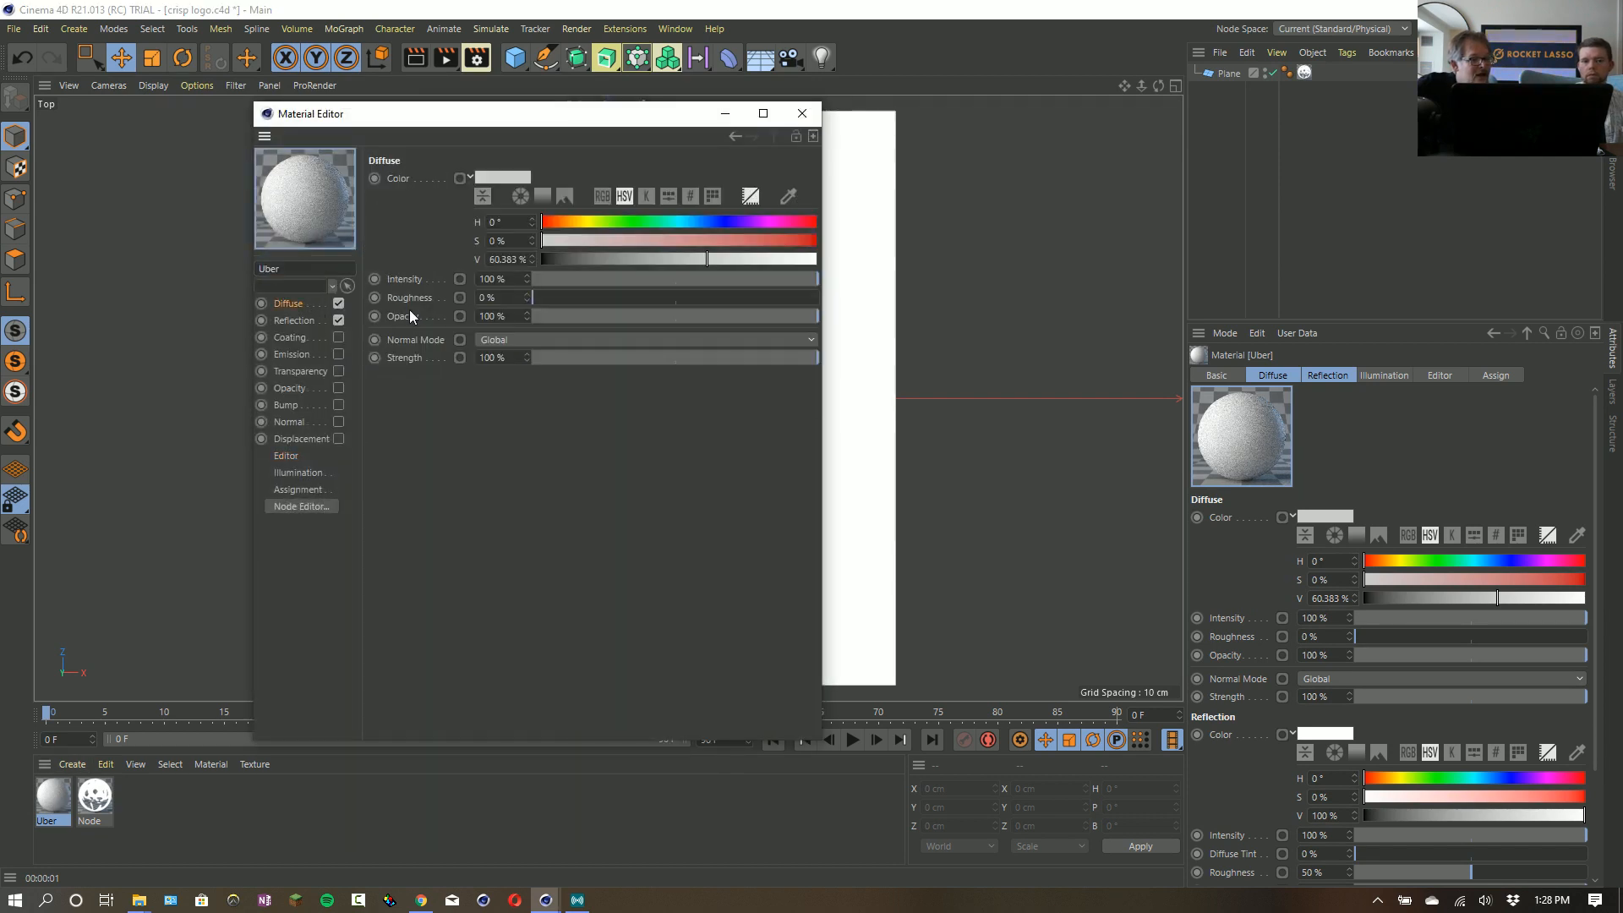
{"action": "left_click", "coordinate": [667, 220]}
{"action": "left_click_drag", "start_coordinate": [736, 241], "coordinate": [770, 241]}
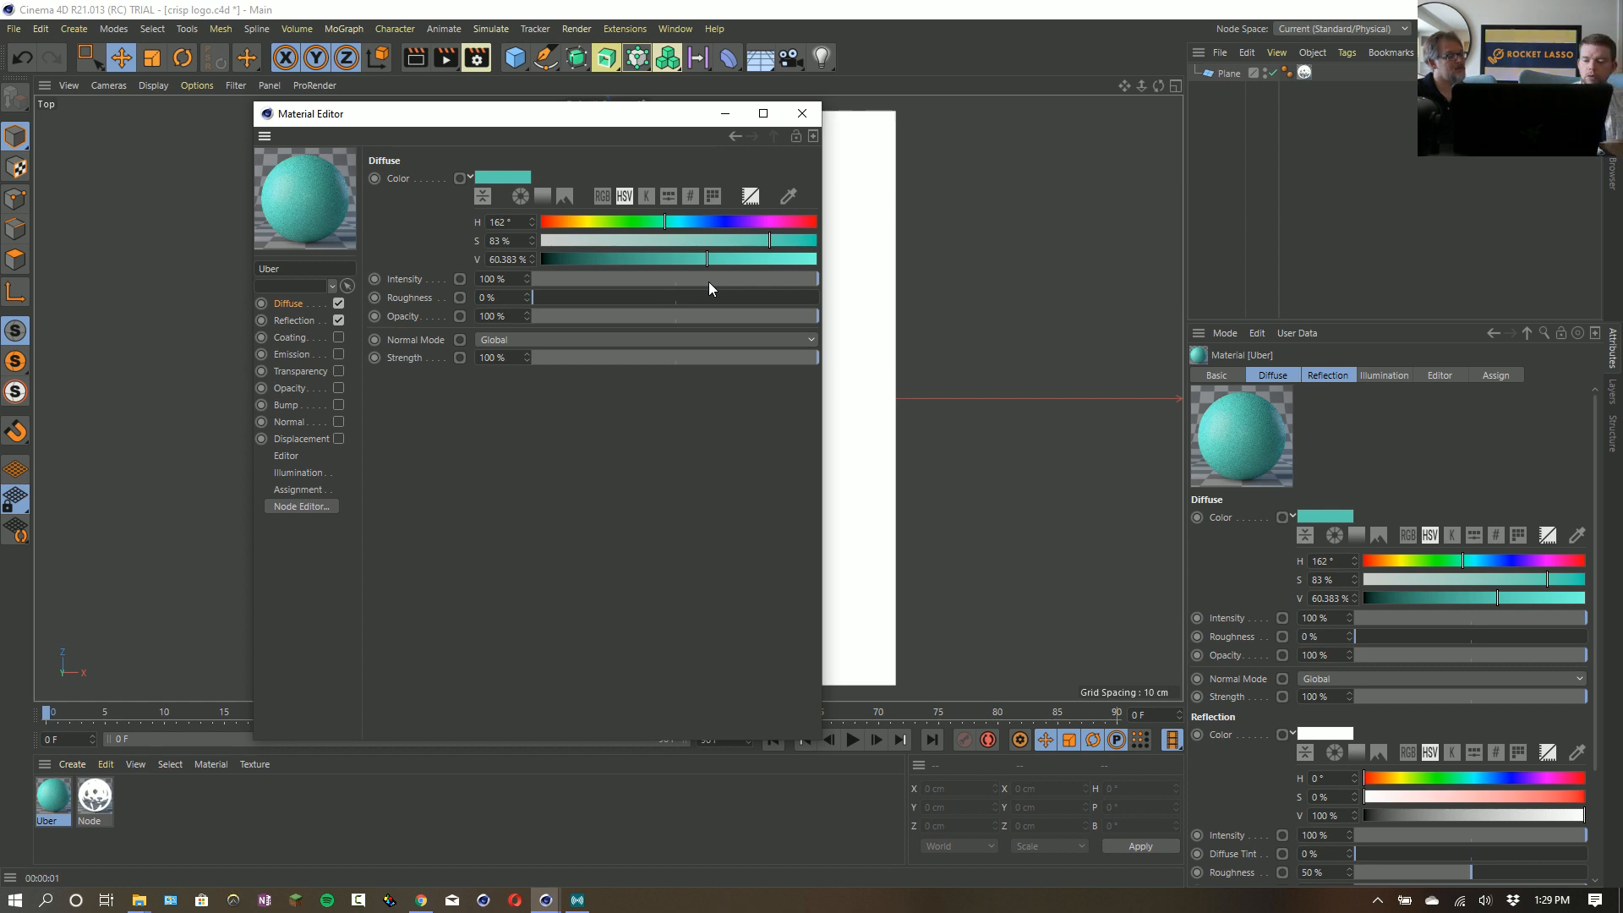
- Switch to the Restream.io live streaming window
{"action": "key", "text": "alt+Tab"}
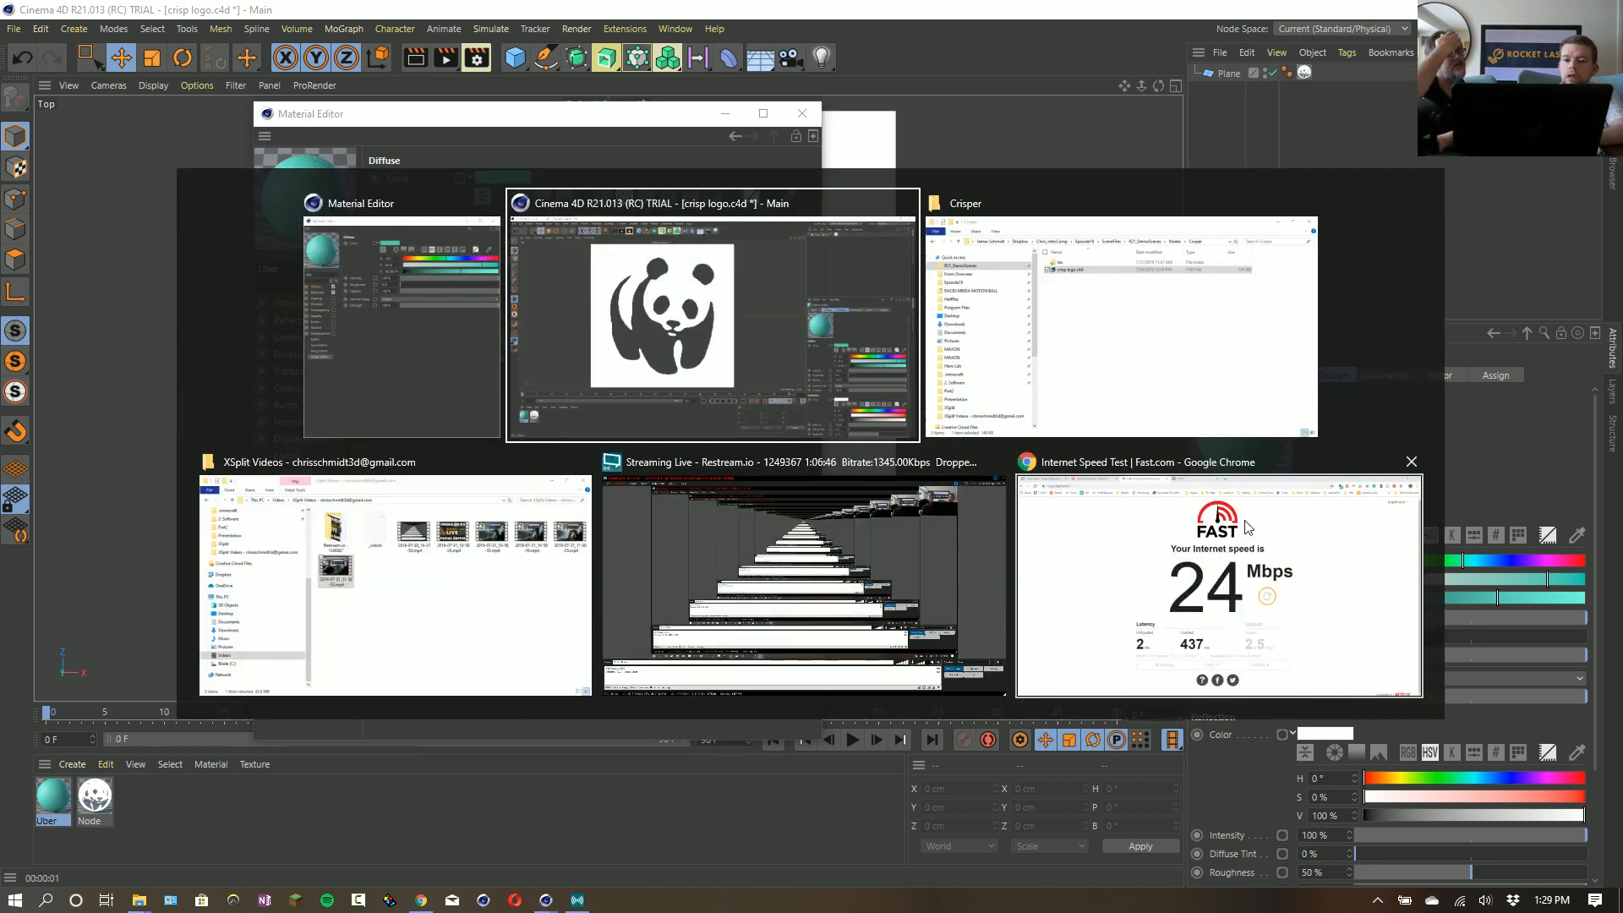
{"action": "left_click", "coordinate": [930, 532]}
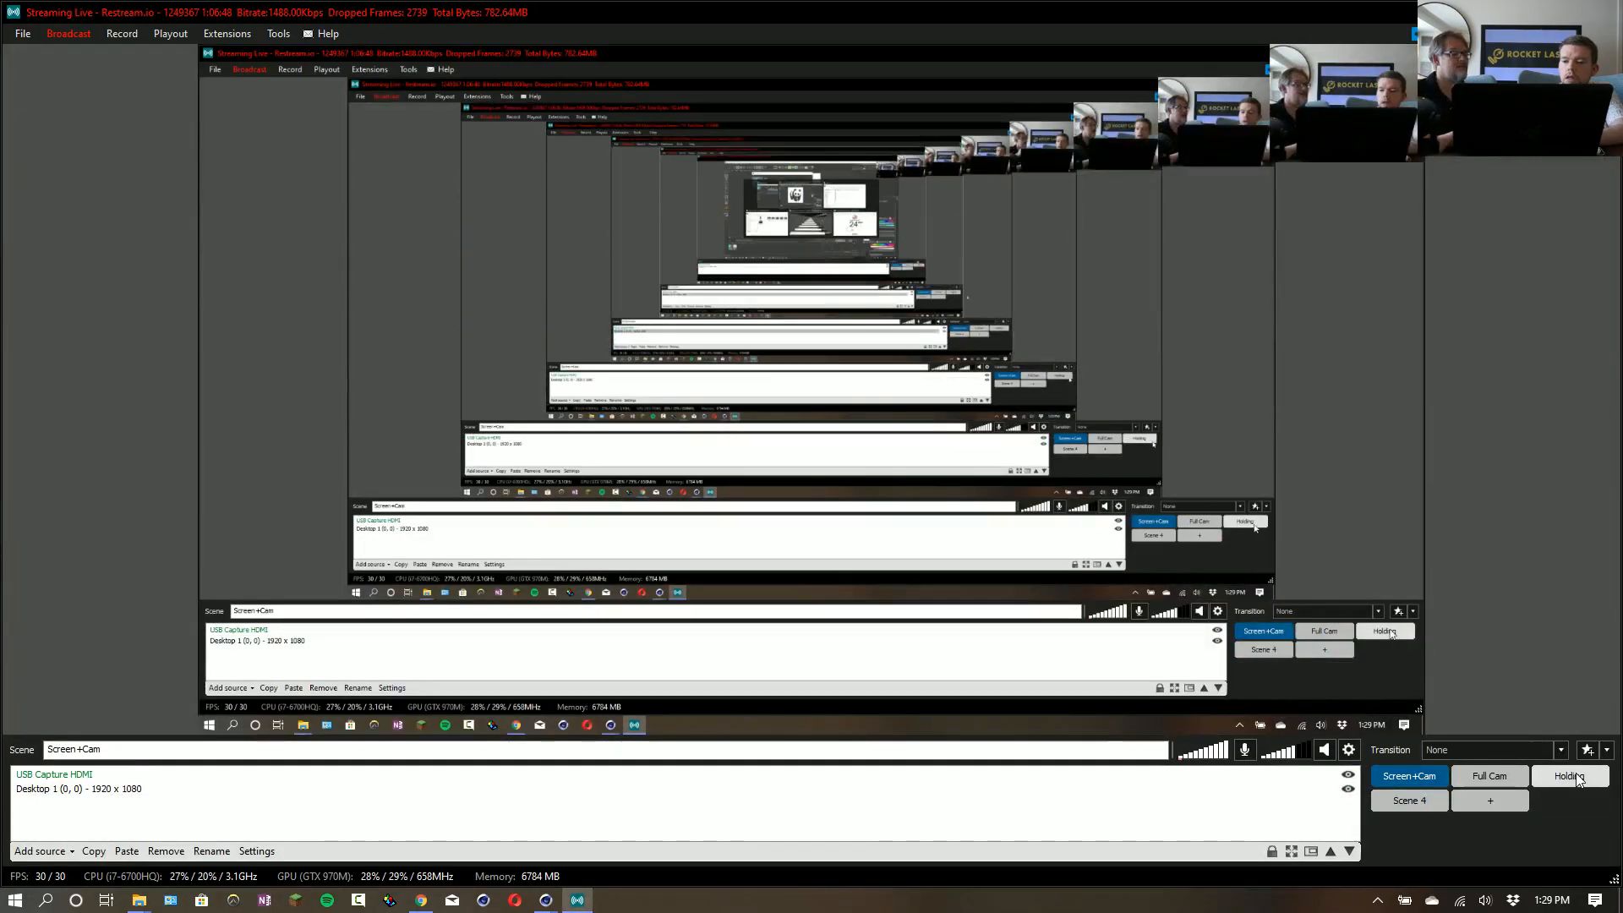
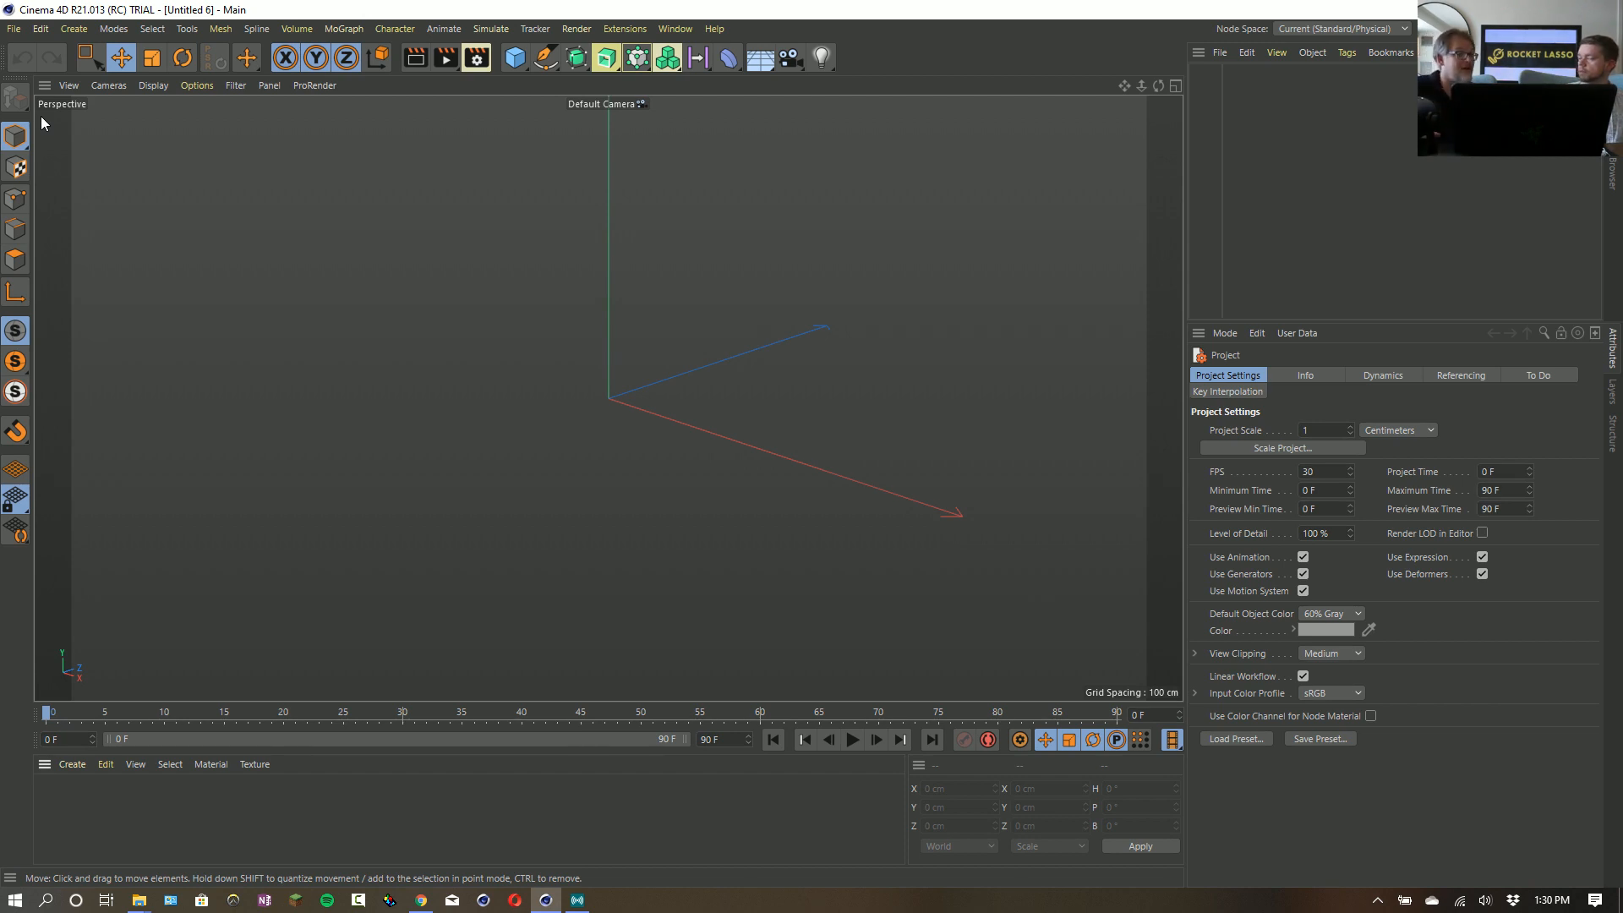
- Add a cylinder primitive to the scene and make it editable
{"action": "left_click", "coordinate": [514, 58]}
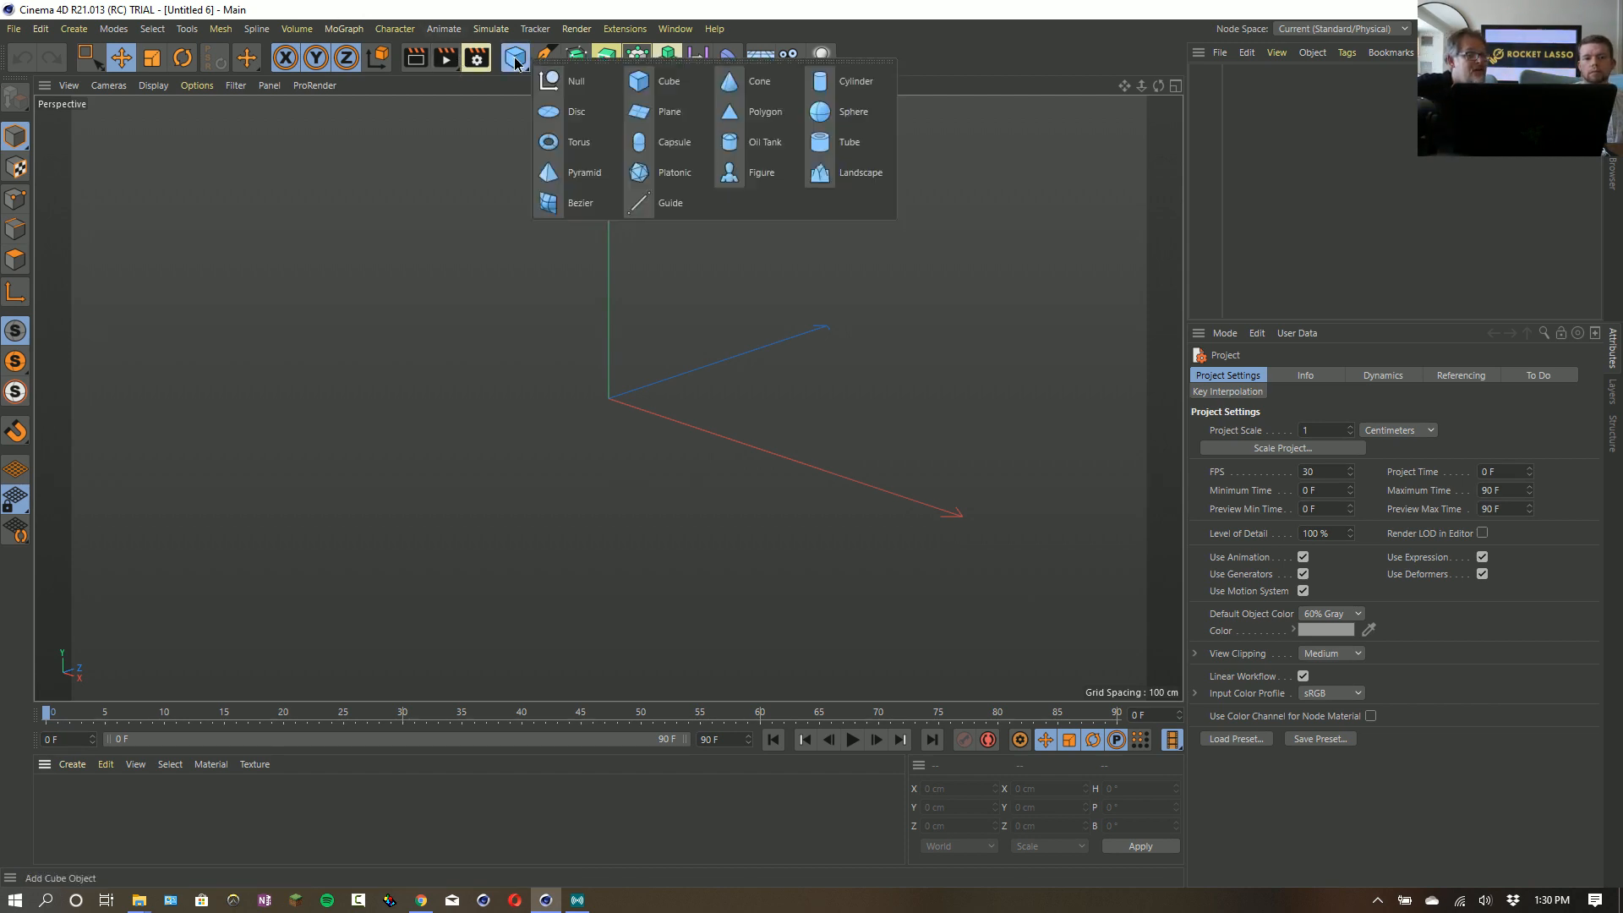
{"action": "left_click", "coordinate": [843, 86]}
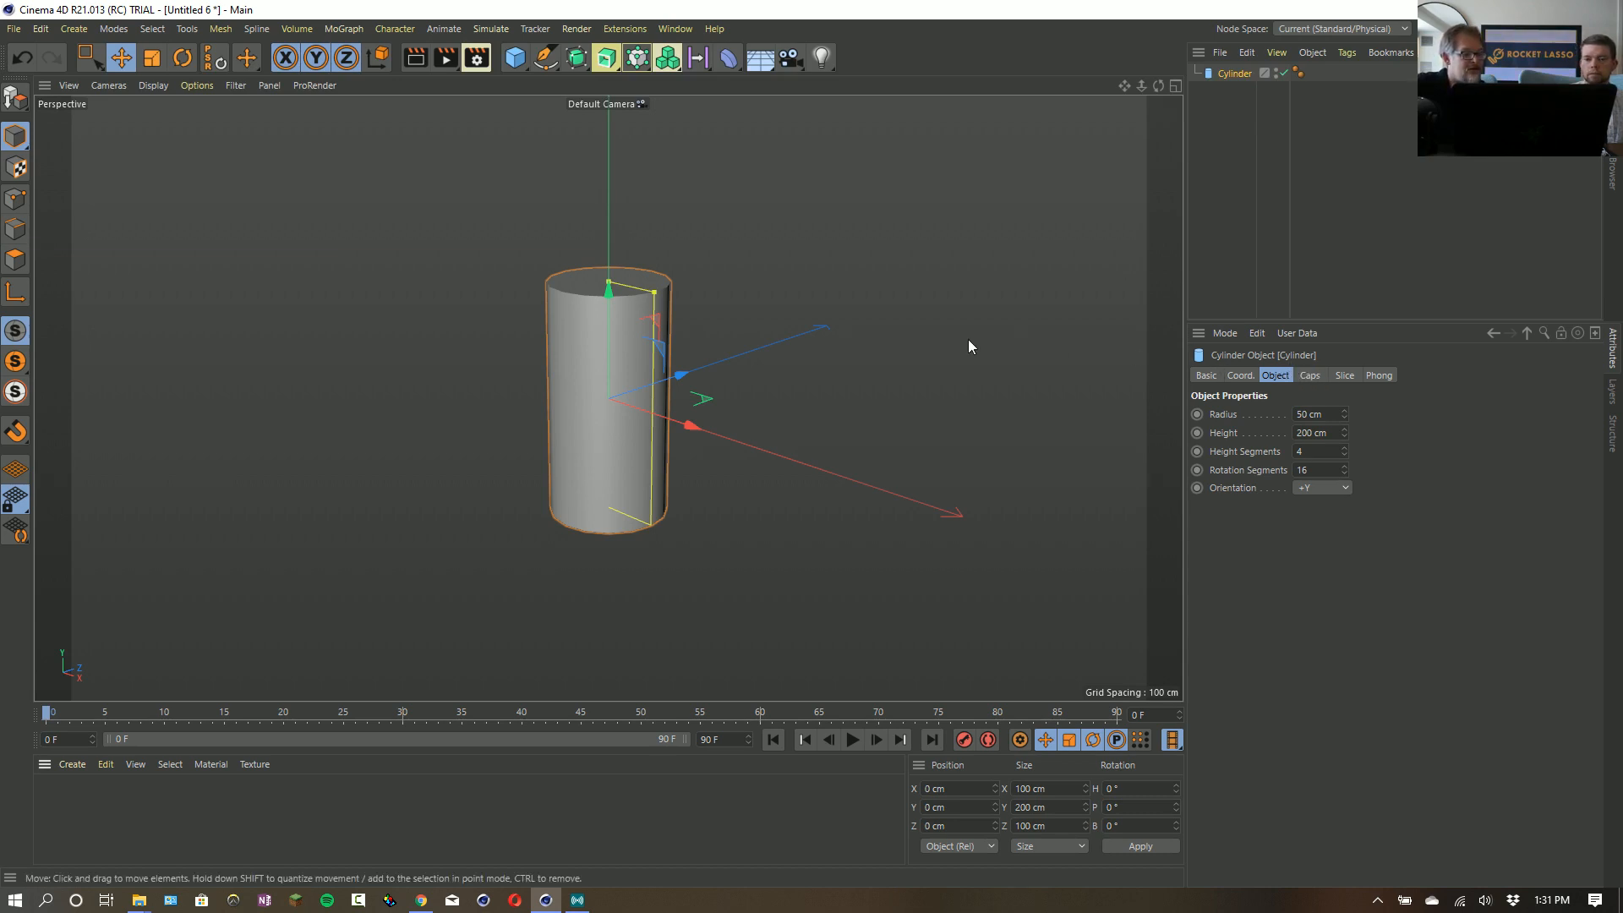
{"action": "key", "text": "c"}
- Select all the polygons of the cylinder's top cap with Live Selection in Polygons mode
{"action": "left_click", "coordinate": [15, 260]}
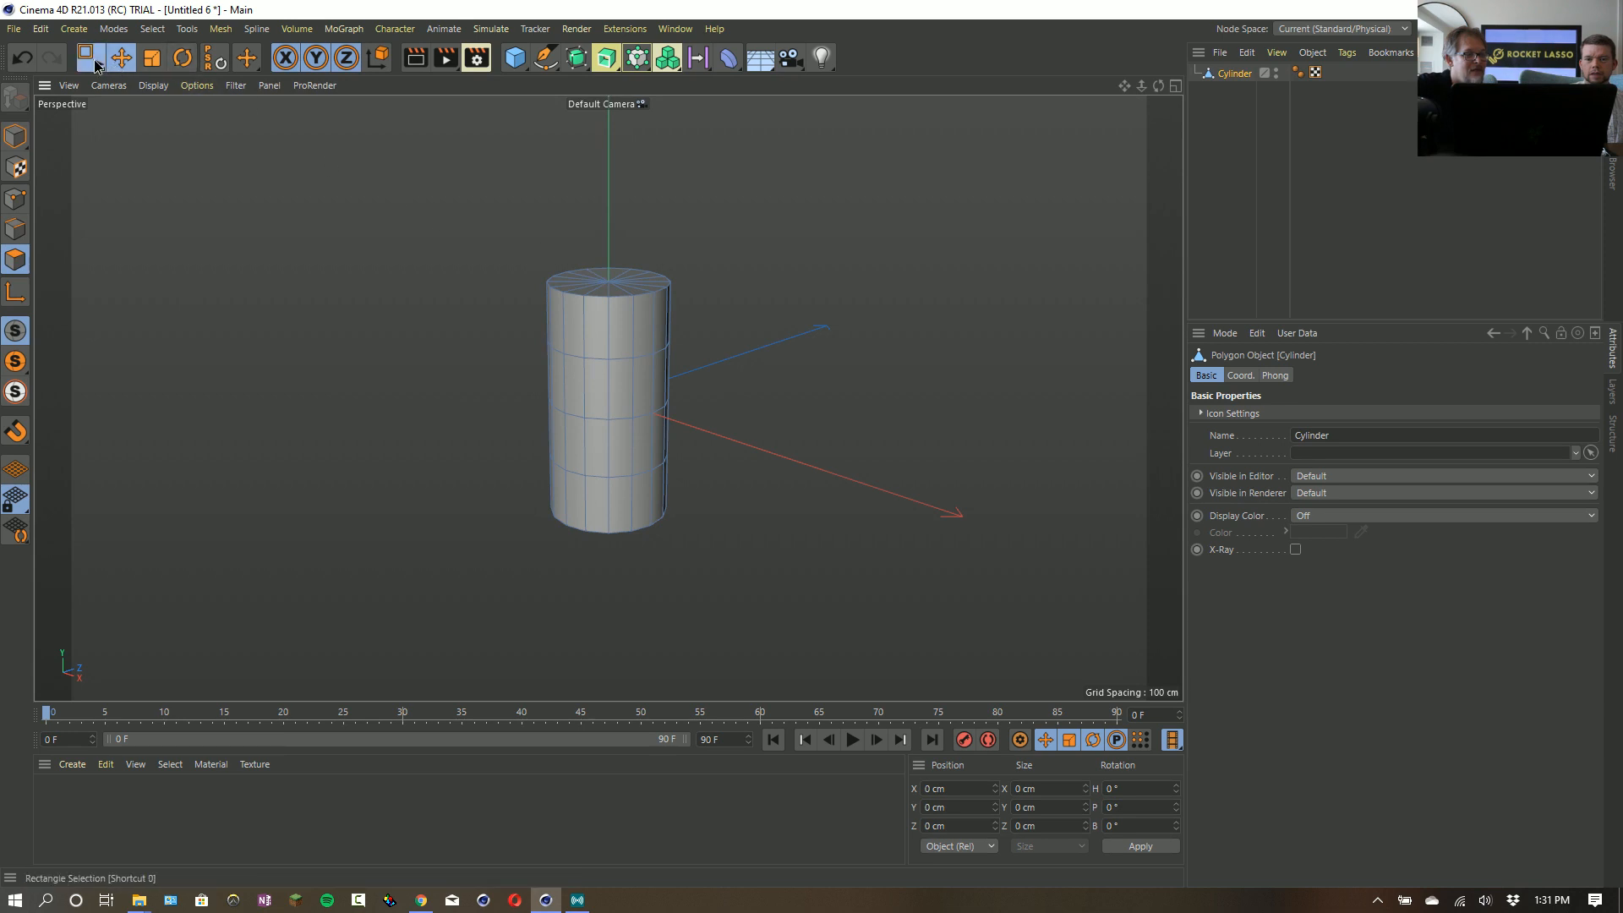
{"action": "left_click_drag", "start_coordinate": [90, 57], "coordinate": [157, 75]}
{"action": "left_click", "coordinate": [610, 280]}
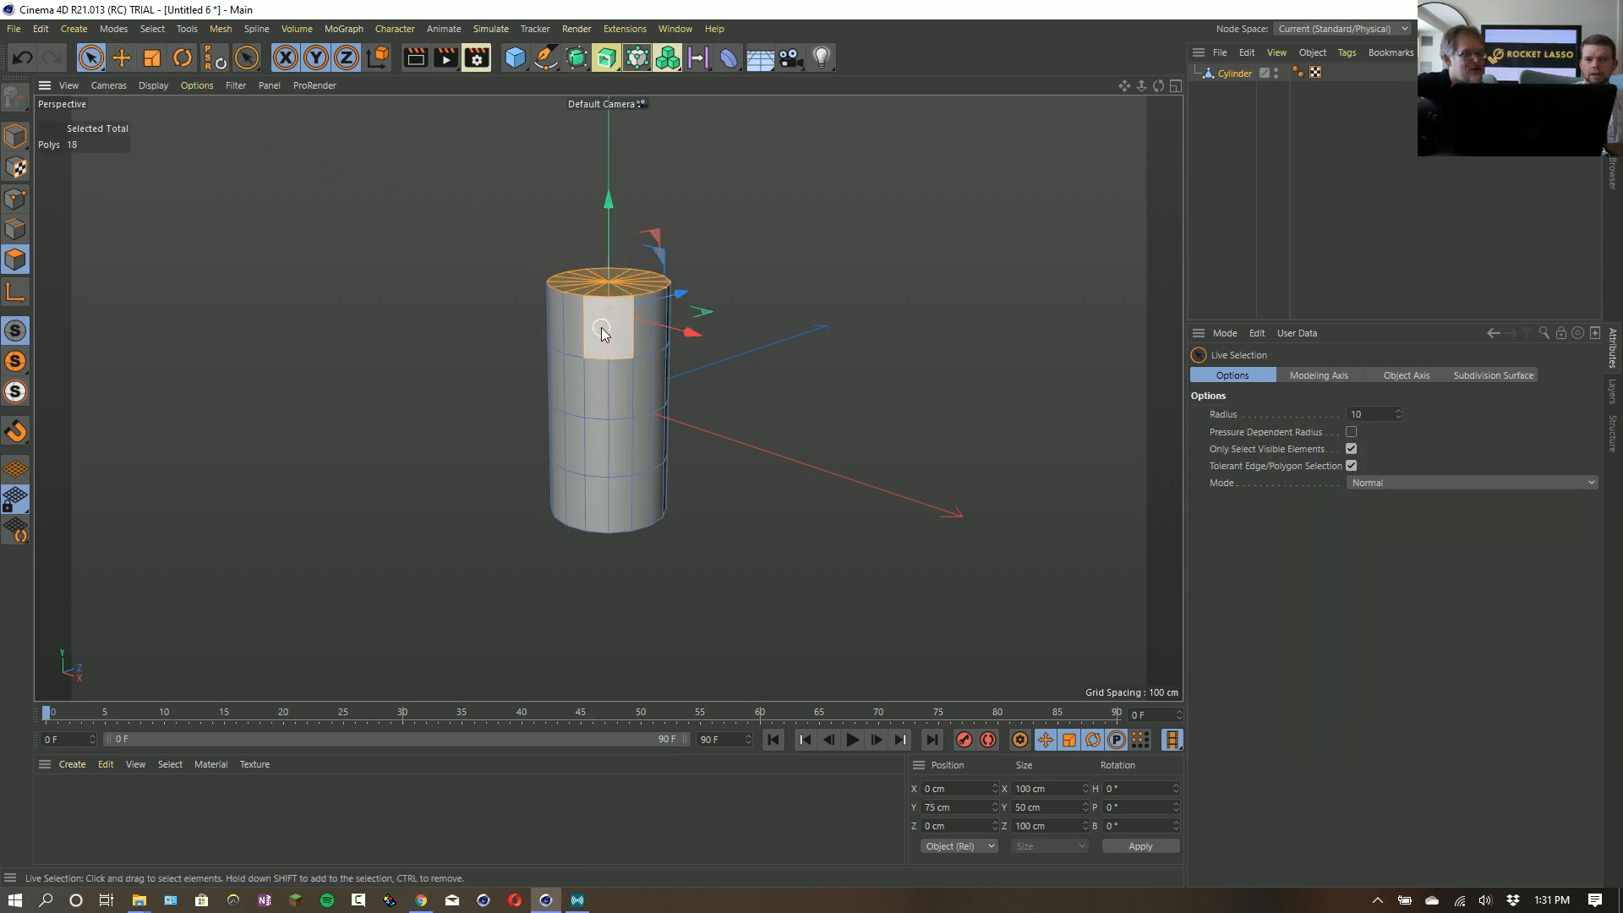
{"action": "left_click", "coordinate": [618, 273]}
{"action": "left_click_drag", "start_coordinate": [611, 198], "coordinate": [569, 152]}
{"action": "key", "text": "ctrl+z"}
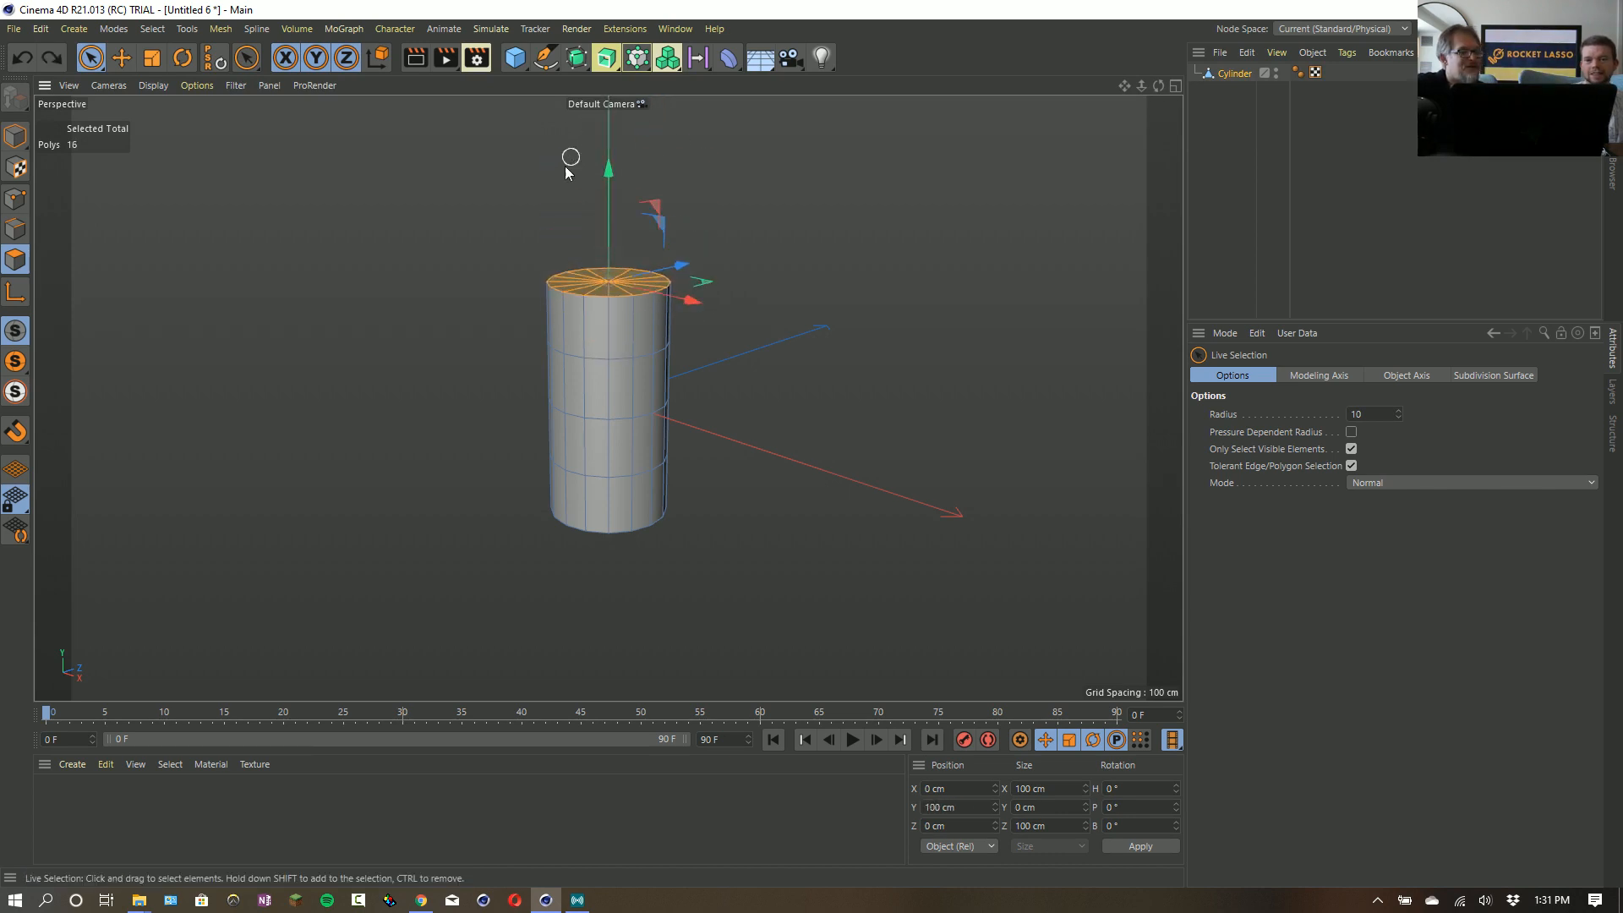
- Switch to the UV editing layout and display the cylinder's UV mesh in the Texture UV Editor
{"action": "left_click", "coordinate": [1426, 172]}
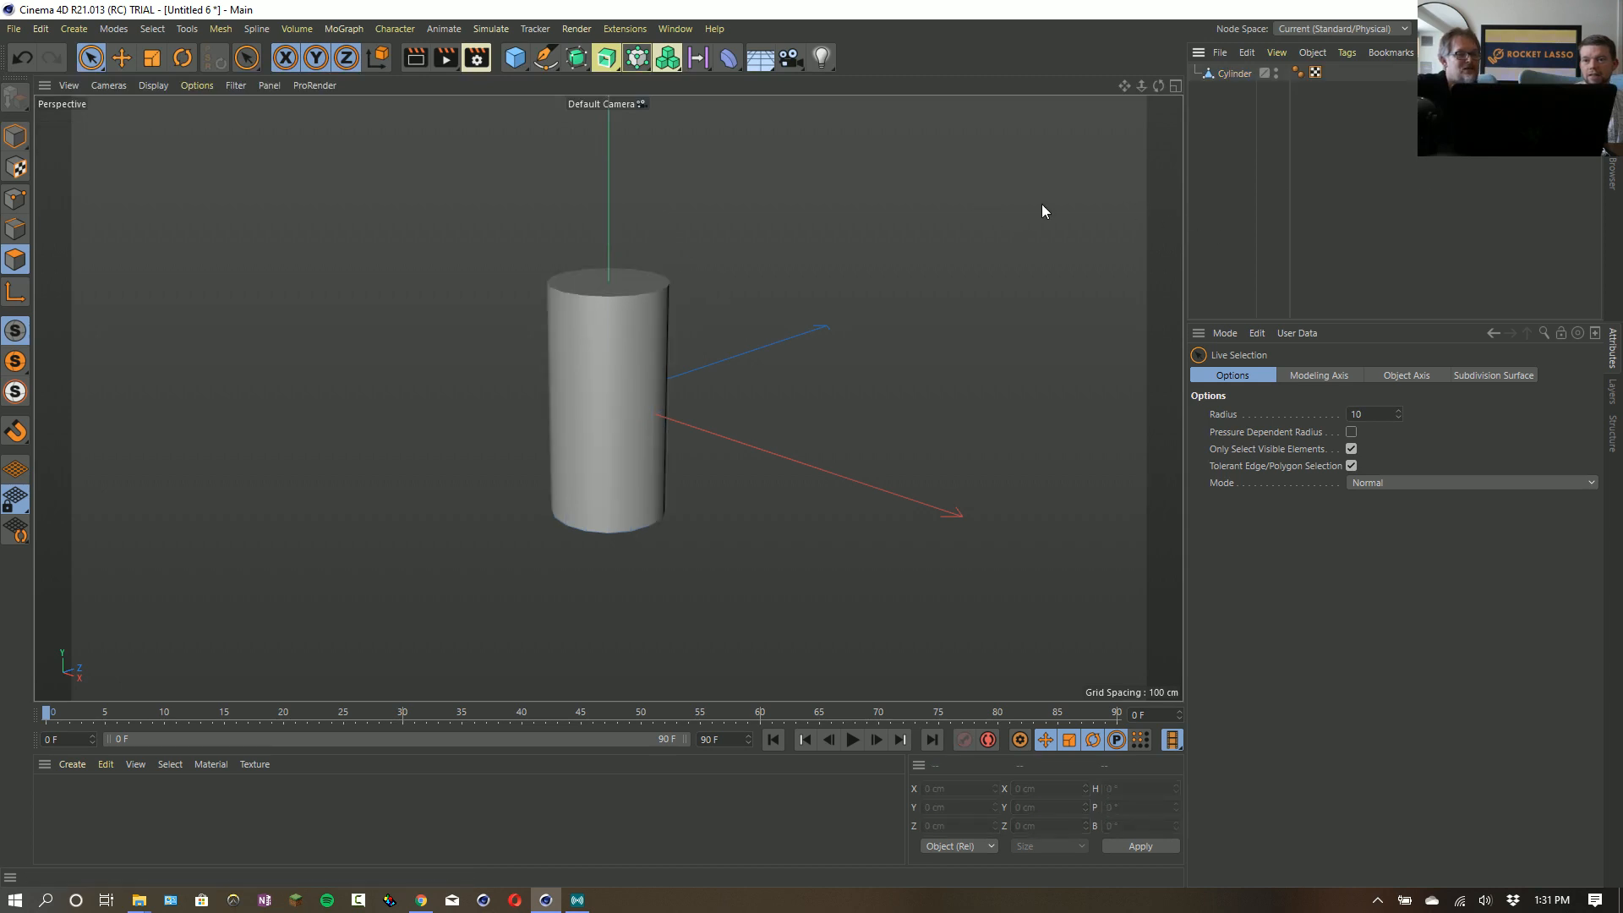
{"action": "left_click", "coordinate": [1536, 28]}
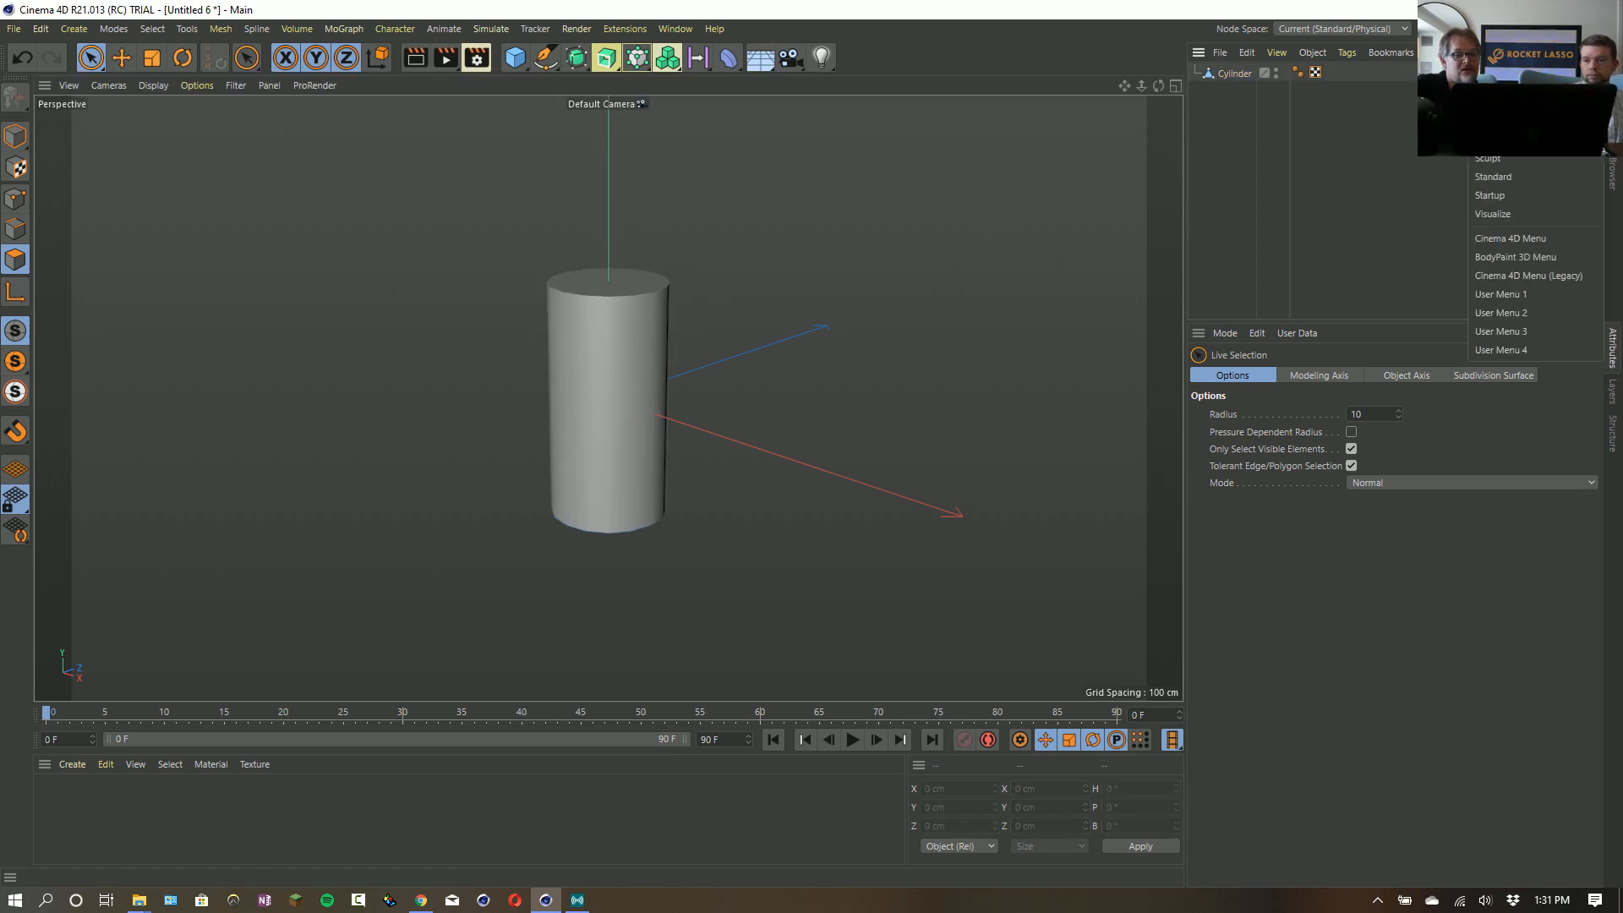
{"action": "left_click", "coordinate": [1509, 83]}
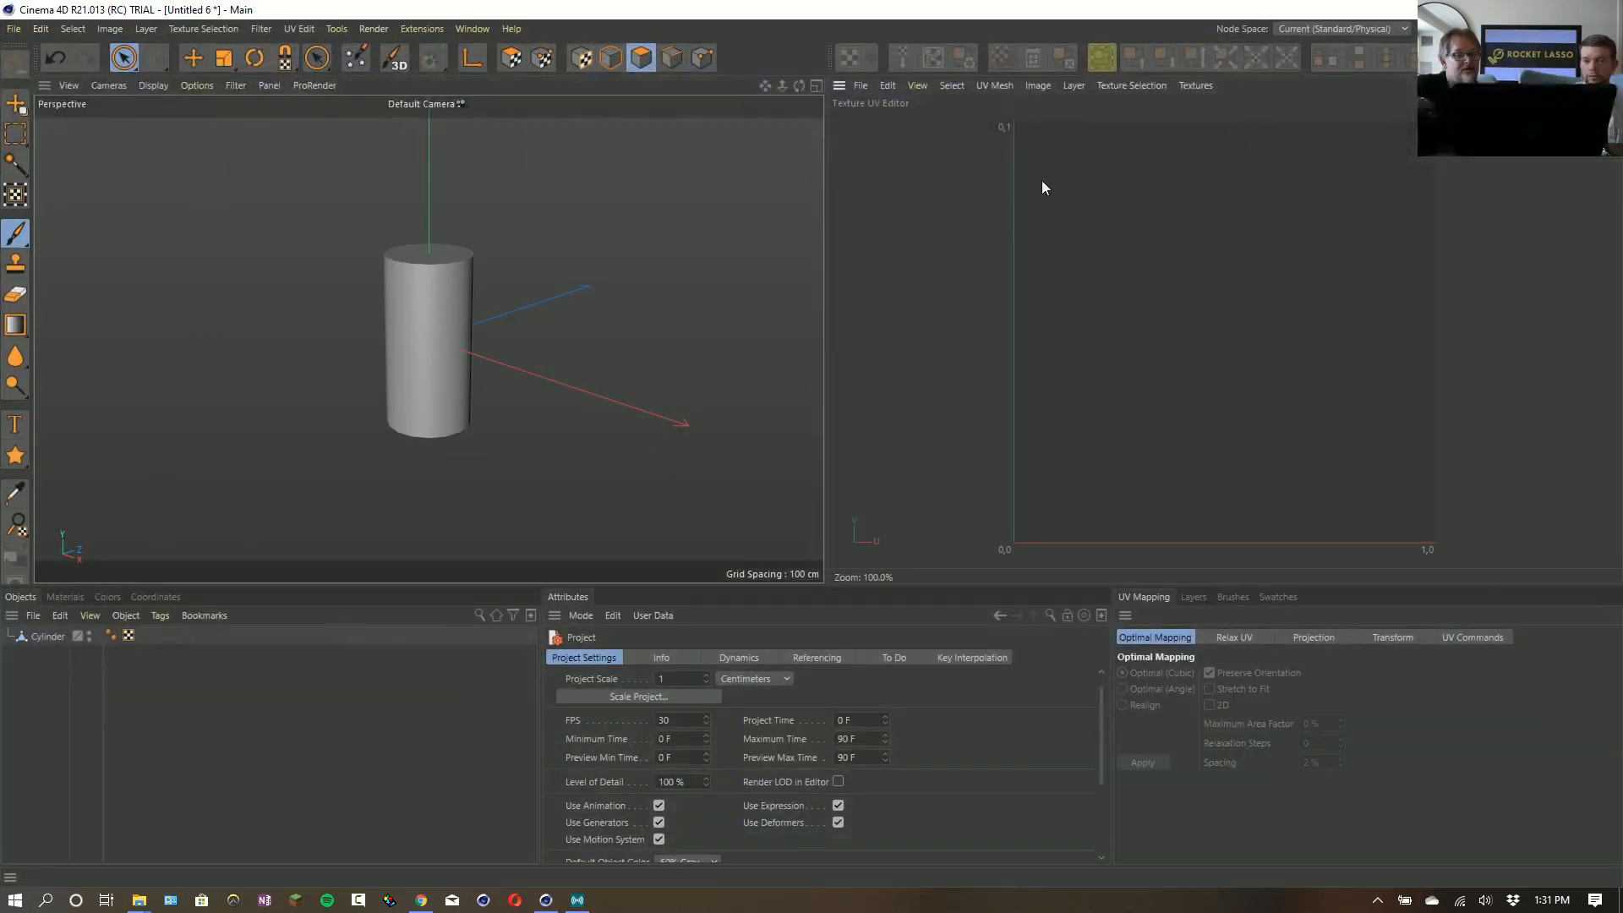
{"action": "left_click", "coordinate": [52, 637]}
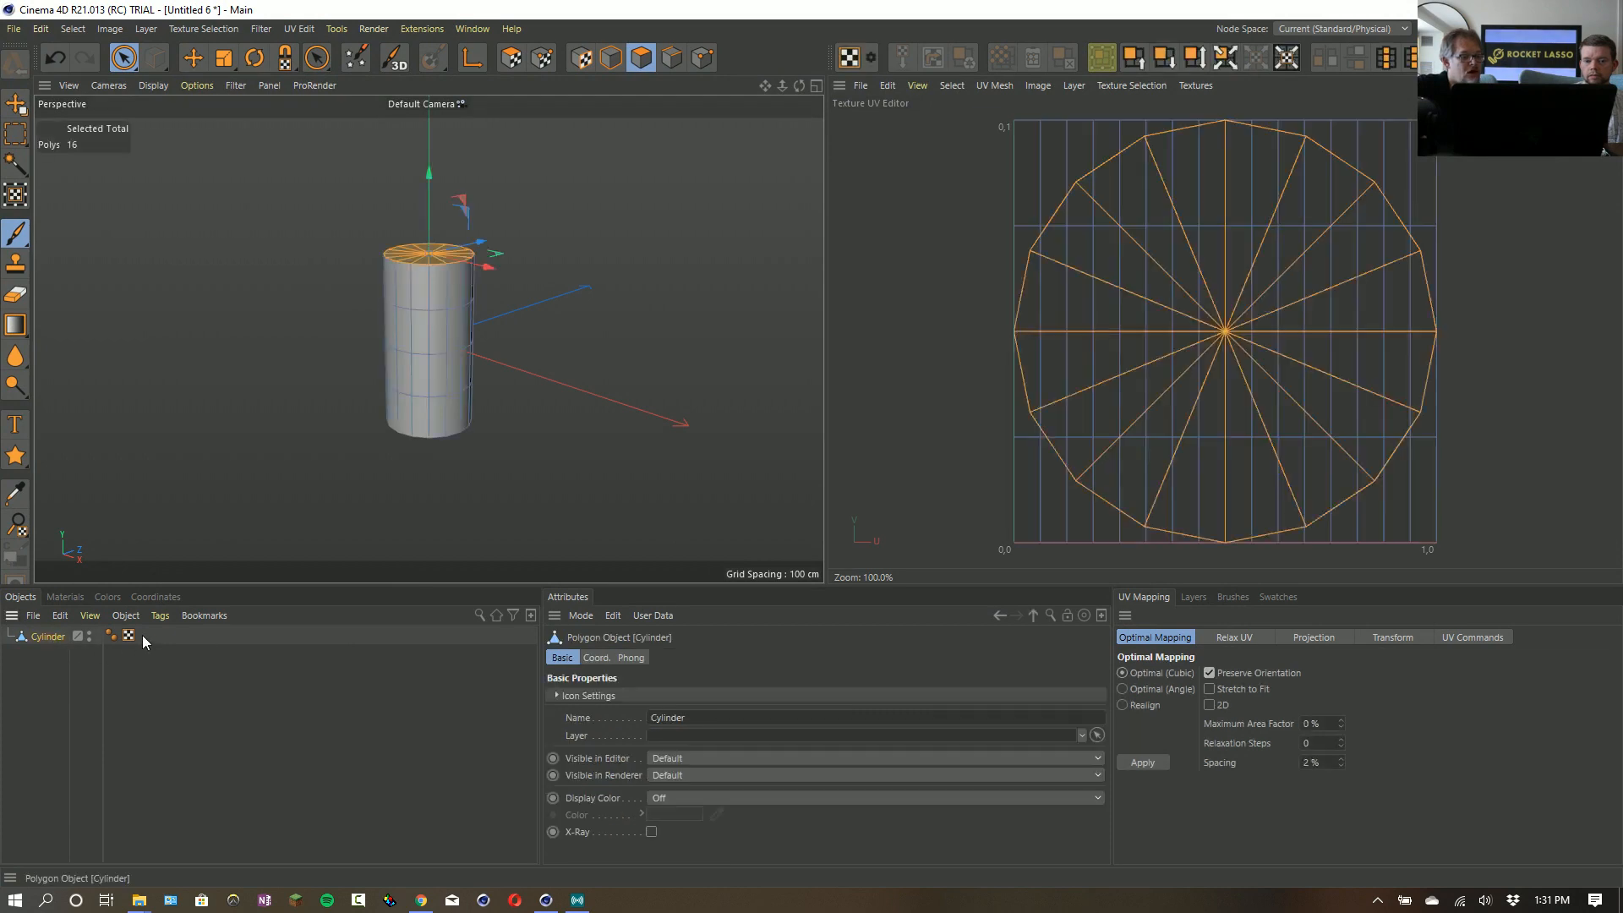
{"action": "left_click", "coordinate": [129, 637]}
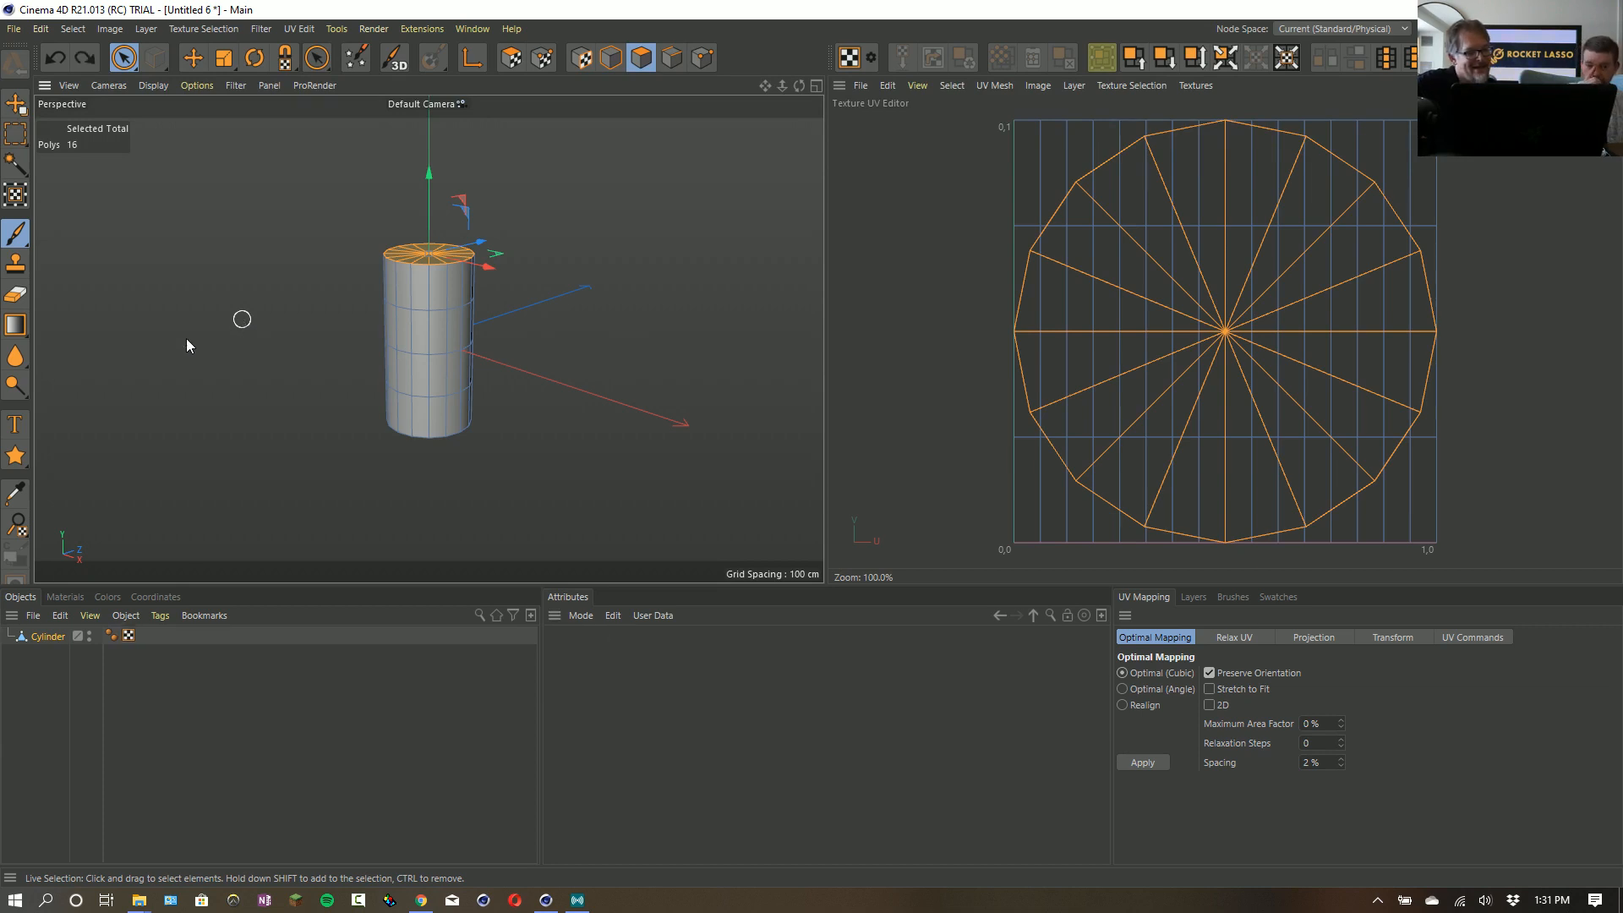
{"action": "left_click", "coordinate": [67, 752]}
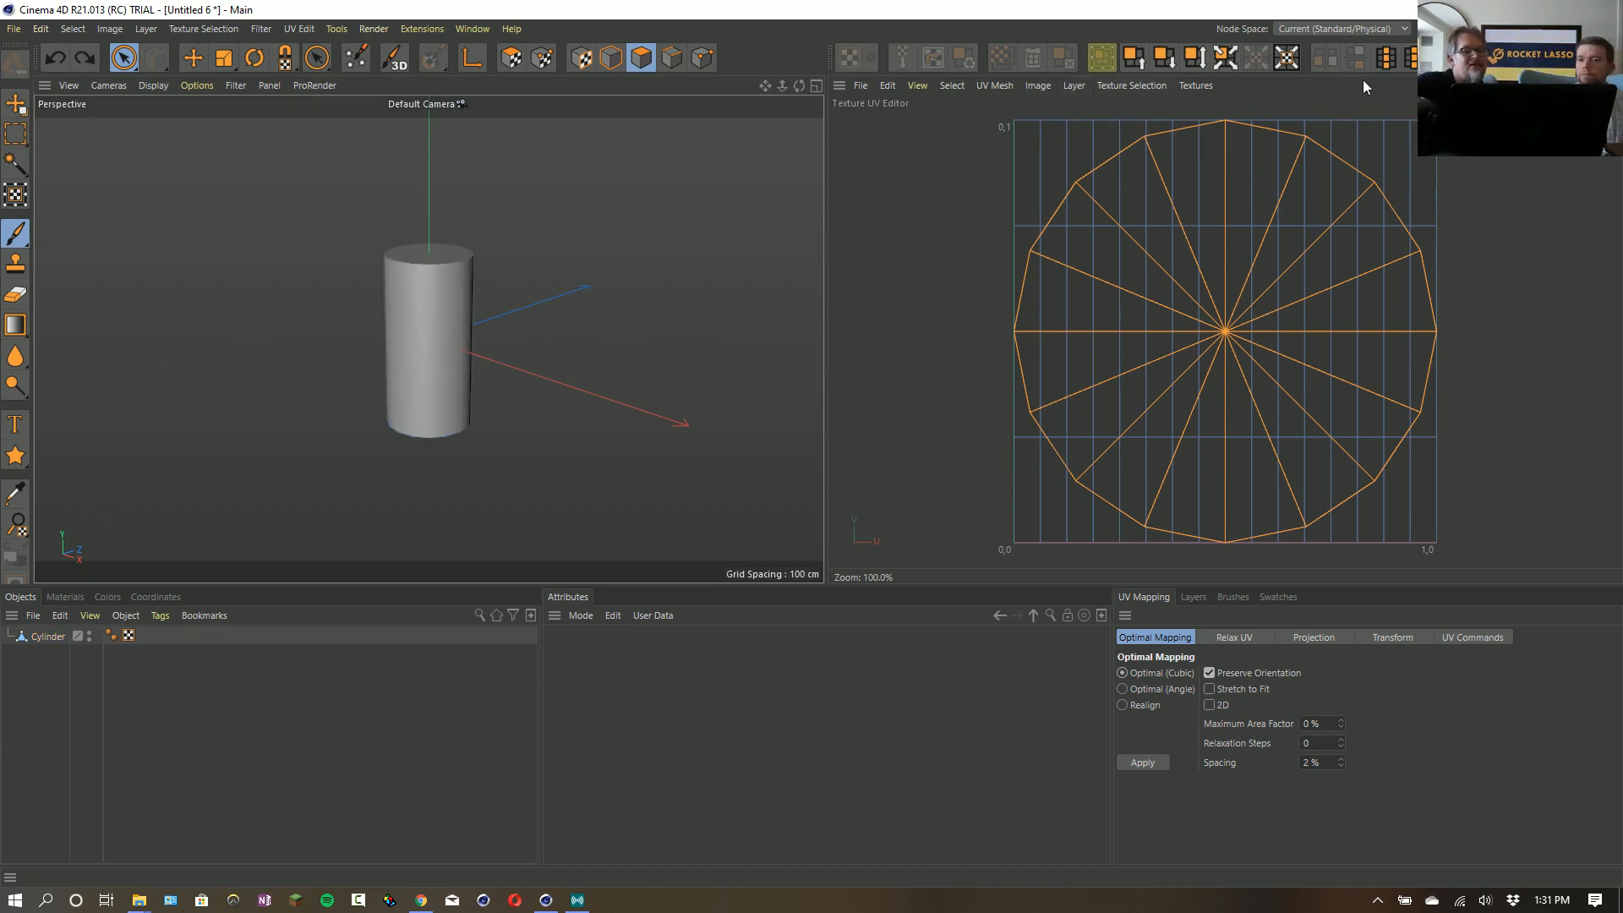
{"action": "left_click", "coordinate": [1537, 29]}
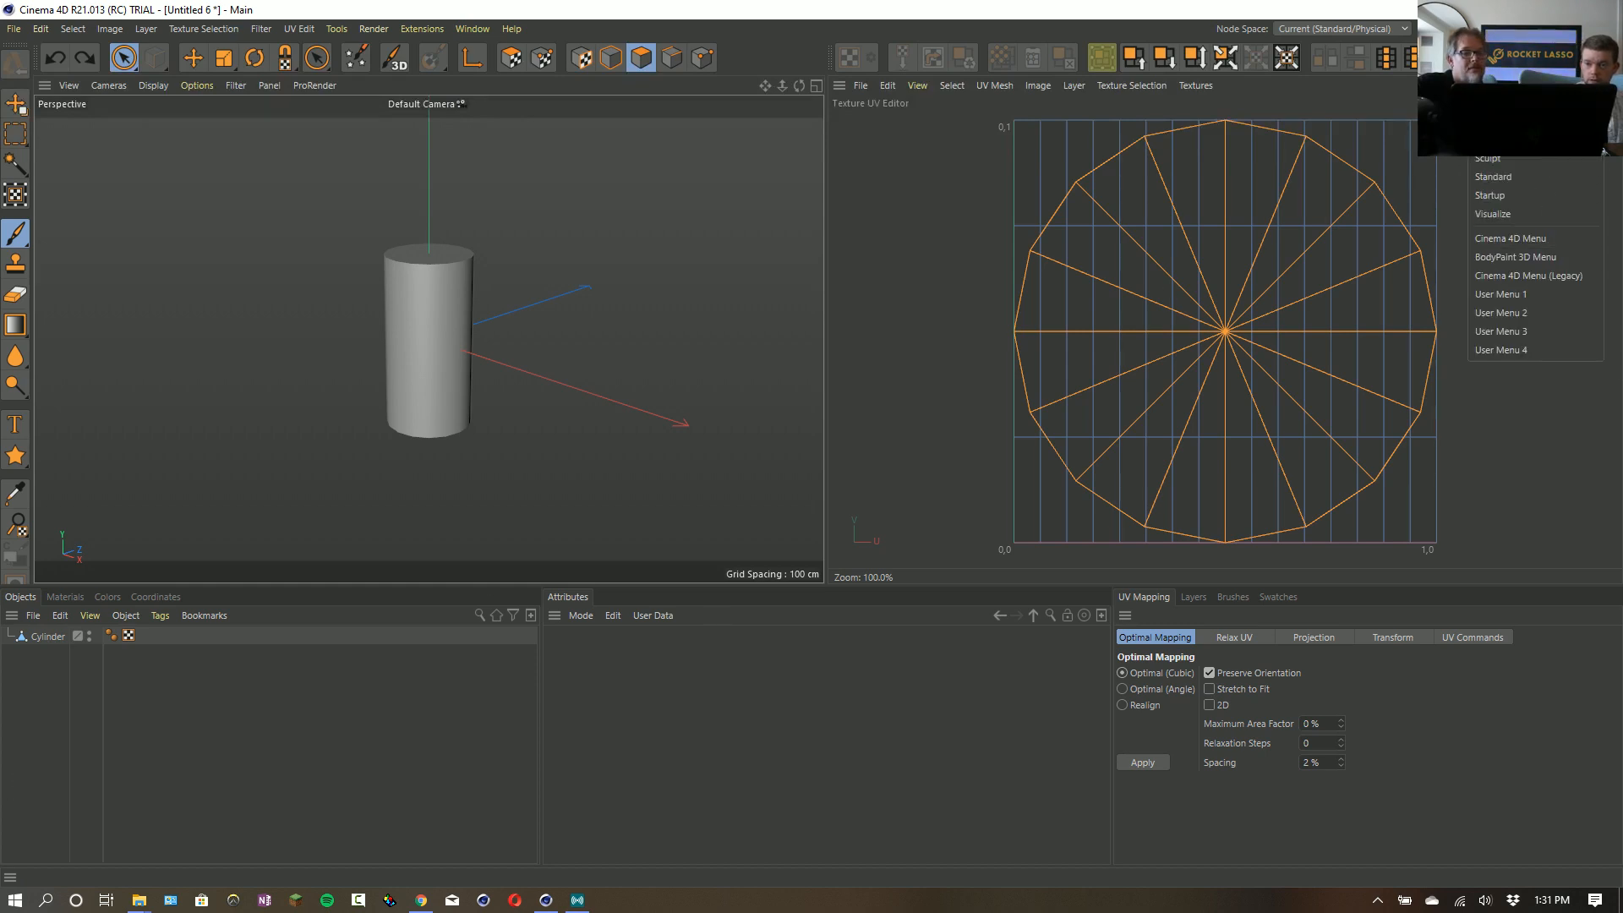
{"action": "left_click", "coordinate": [1121, 225]}
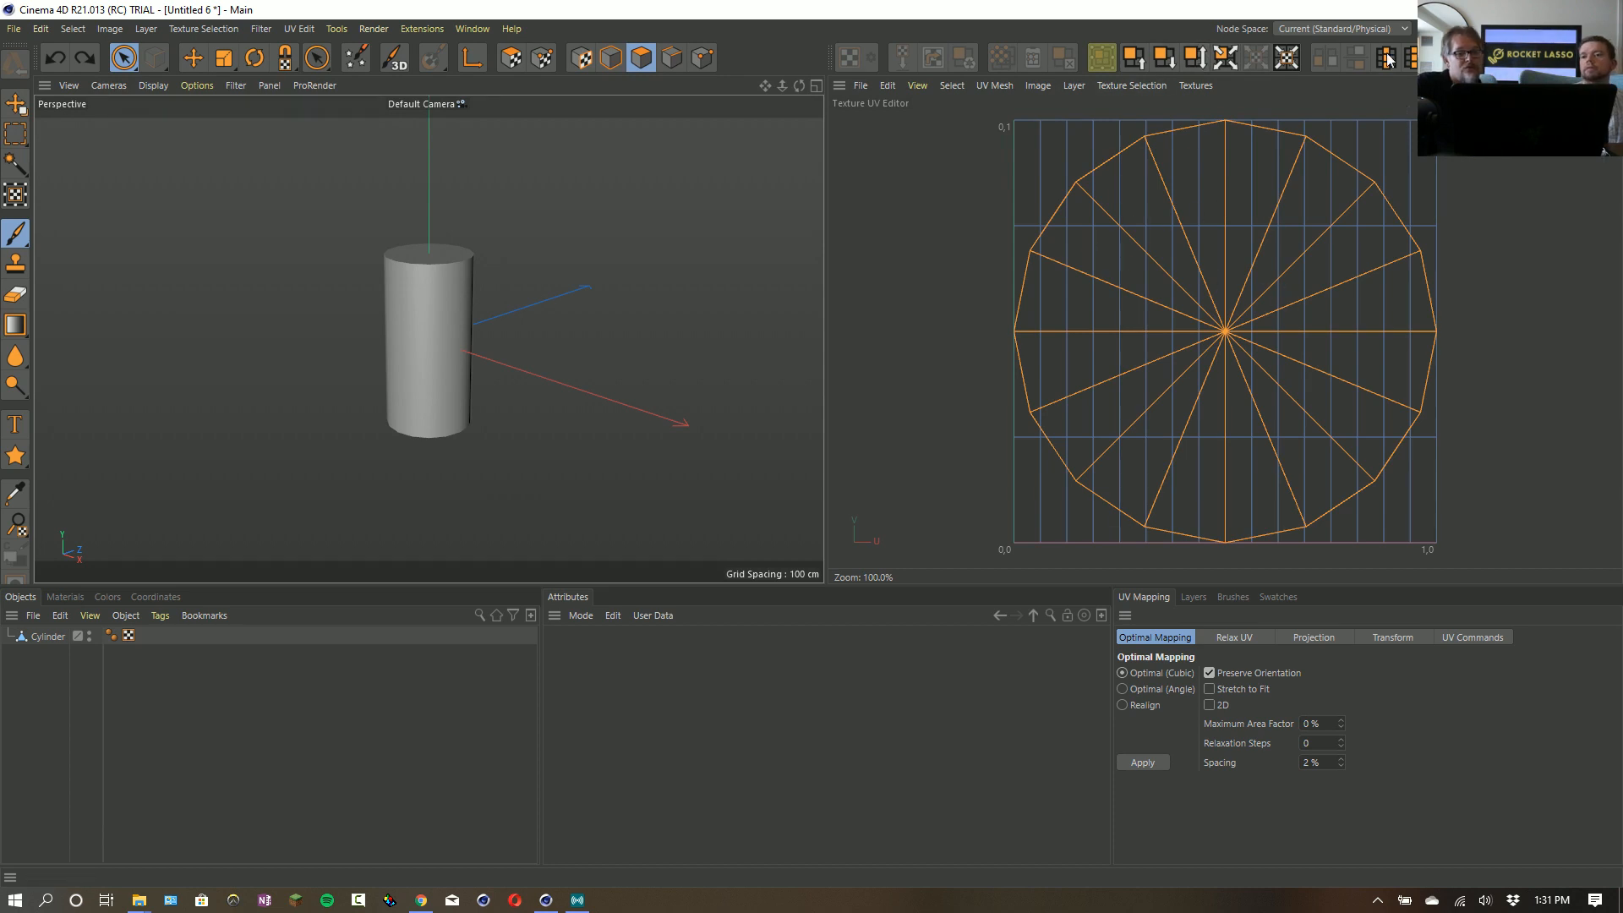
{"action": "left_click", "coordinate": [1112, 84]}
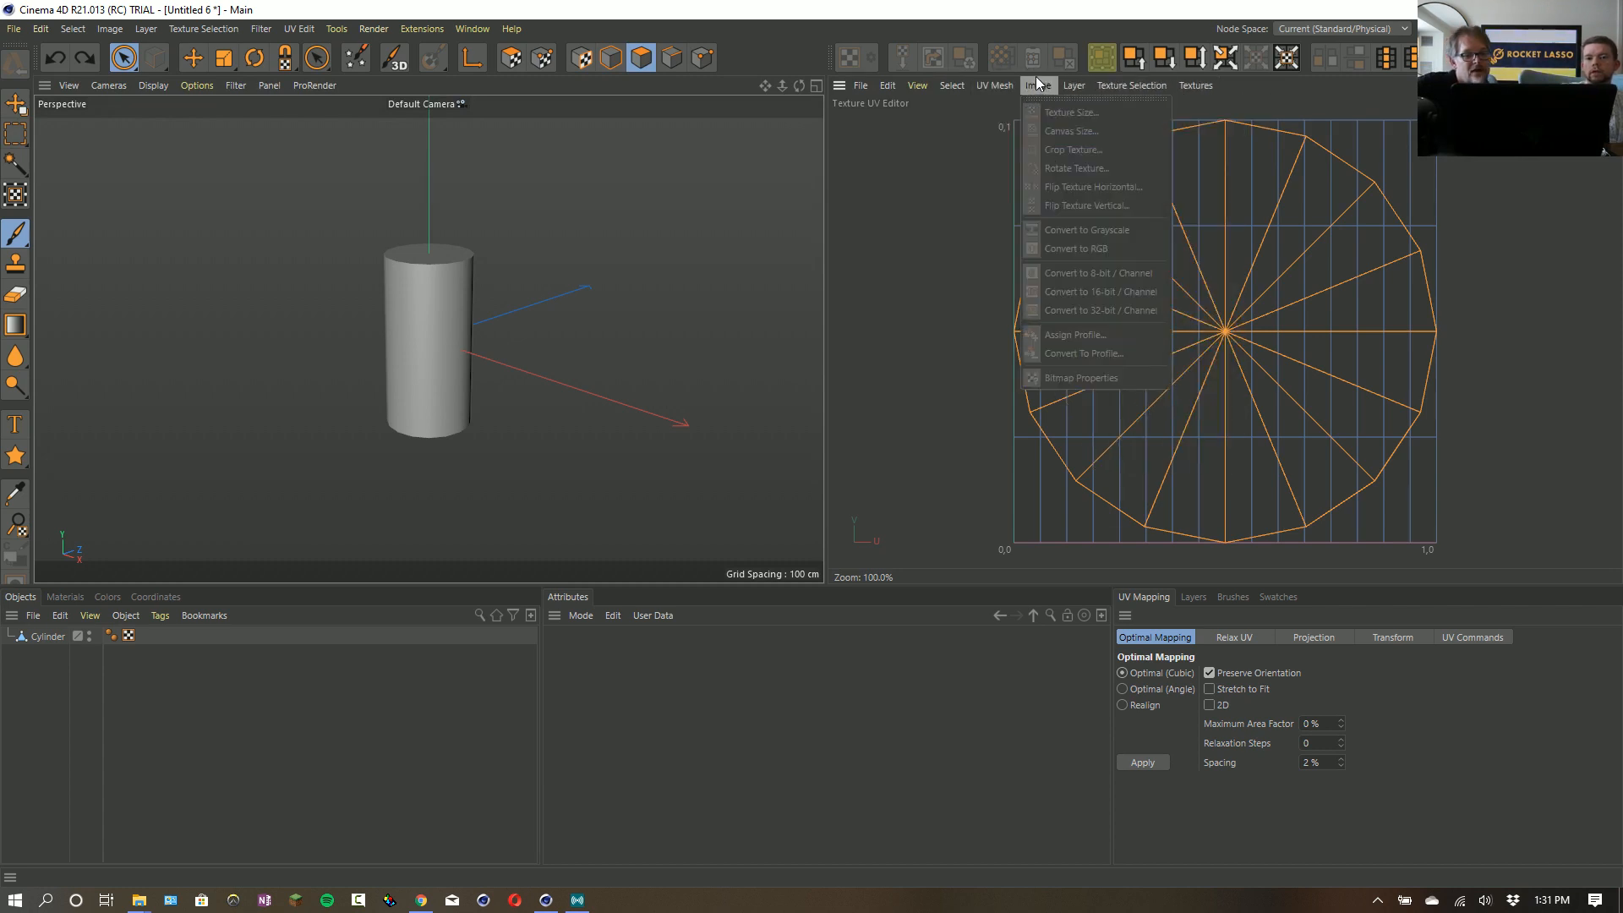
- Enter UV Polygon edit mode and activate the UV Transform tool on the selected top-cap UVs
{"action": "left_click", "coordinate": [504, 63]}
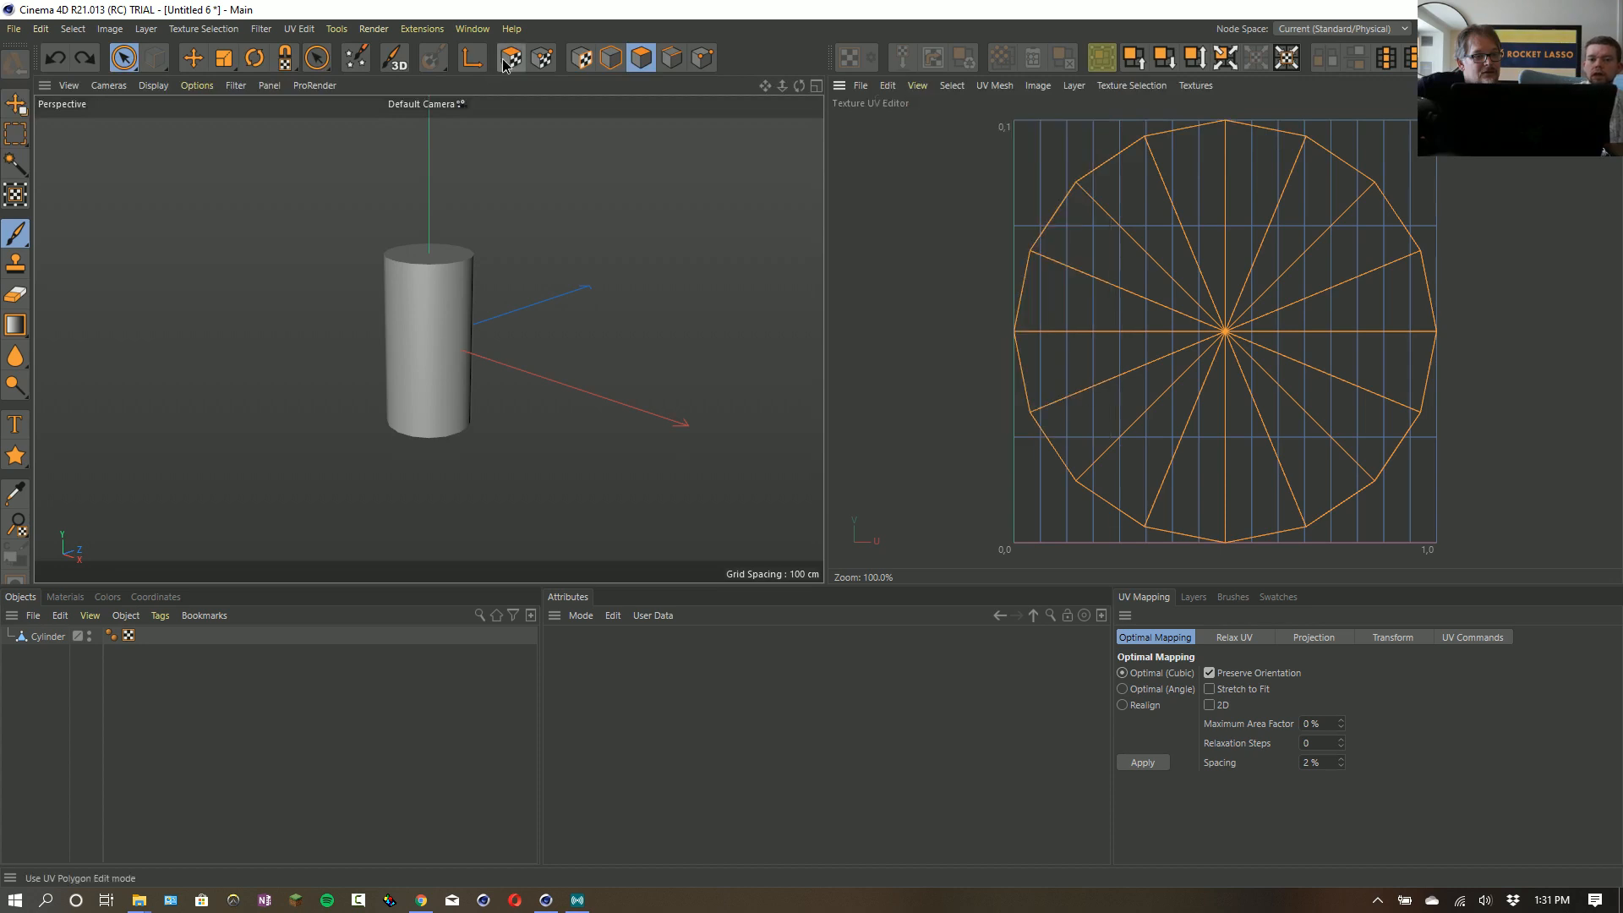
{"action": "left_click", "coordinate": [507, 61]}
{"action": "left_click", "coordinate": [960, 87]}
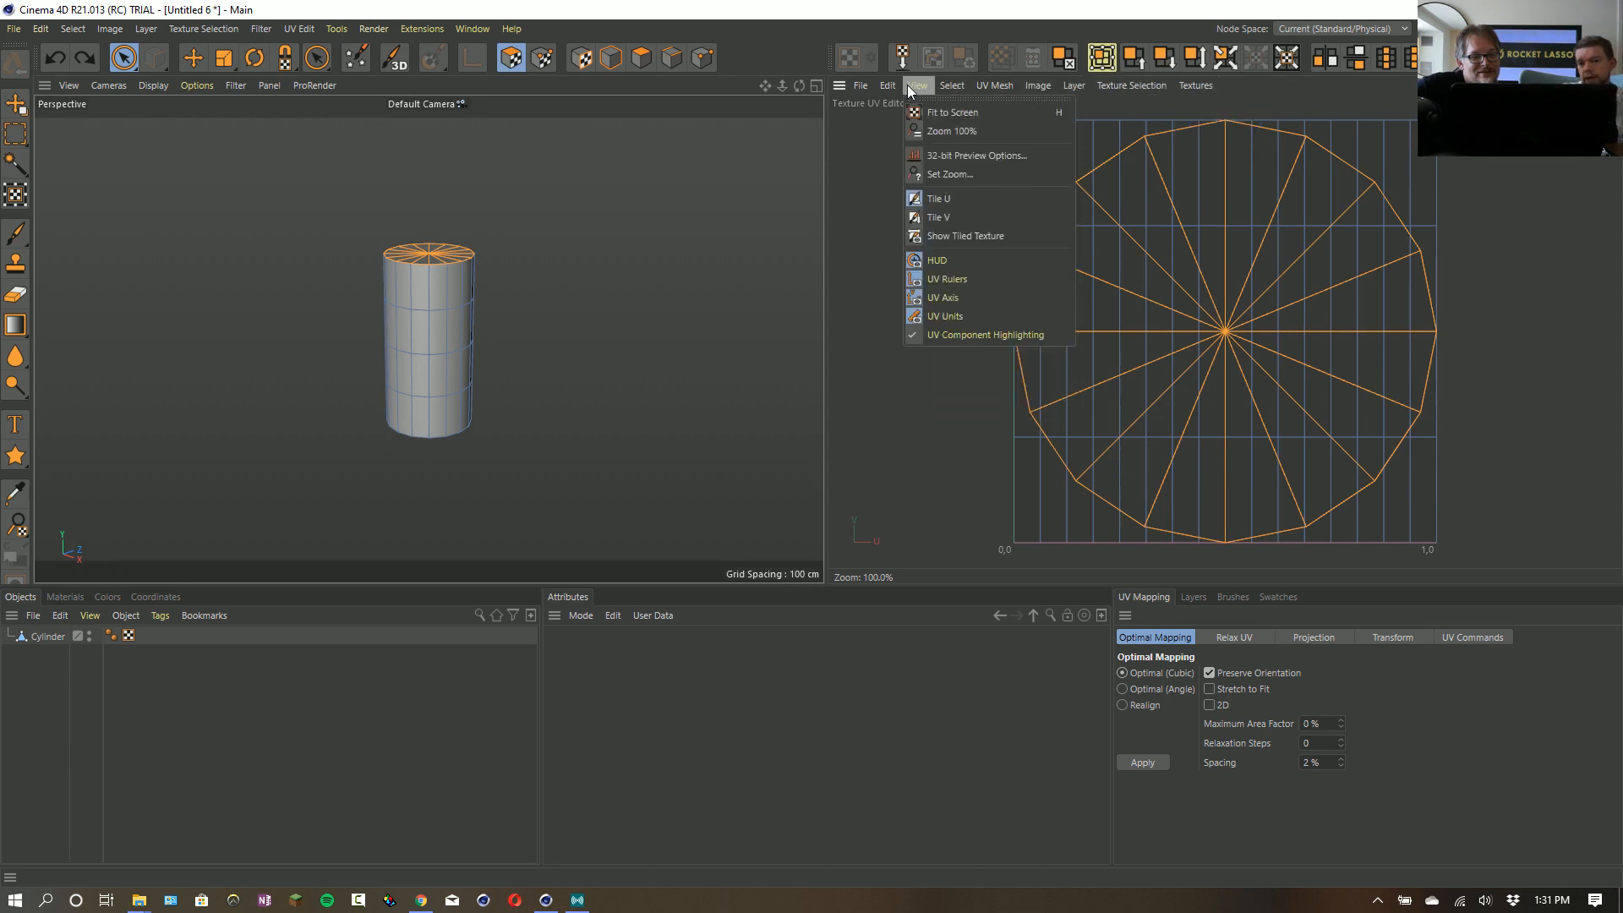
{"action": "left_click", "coordinate": [1104, 61]}
{"action": "left_click", "coordinate": [1104, 61]}
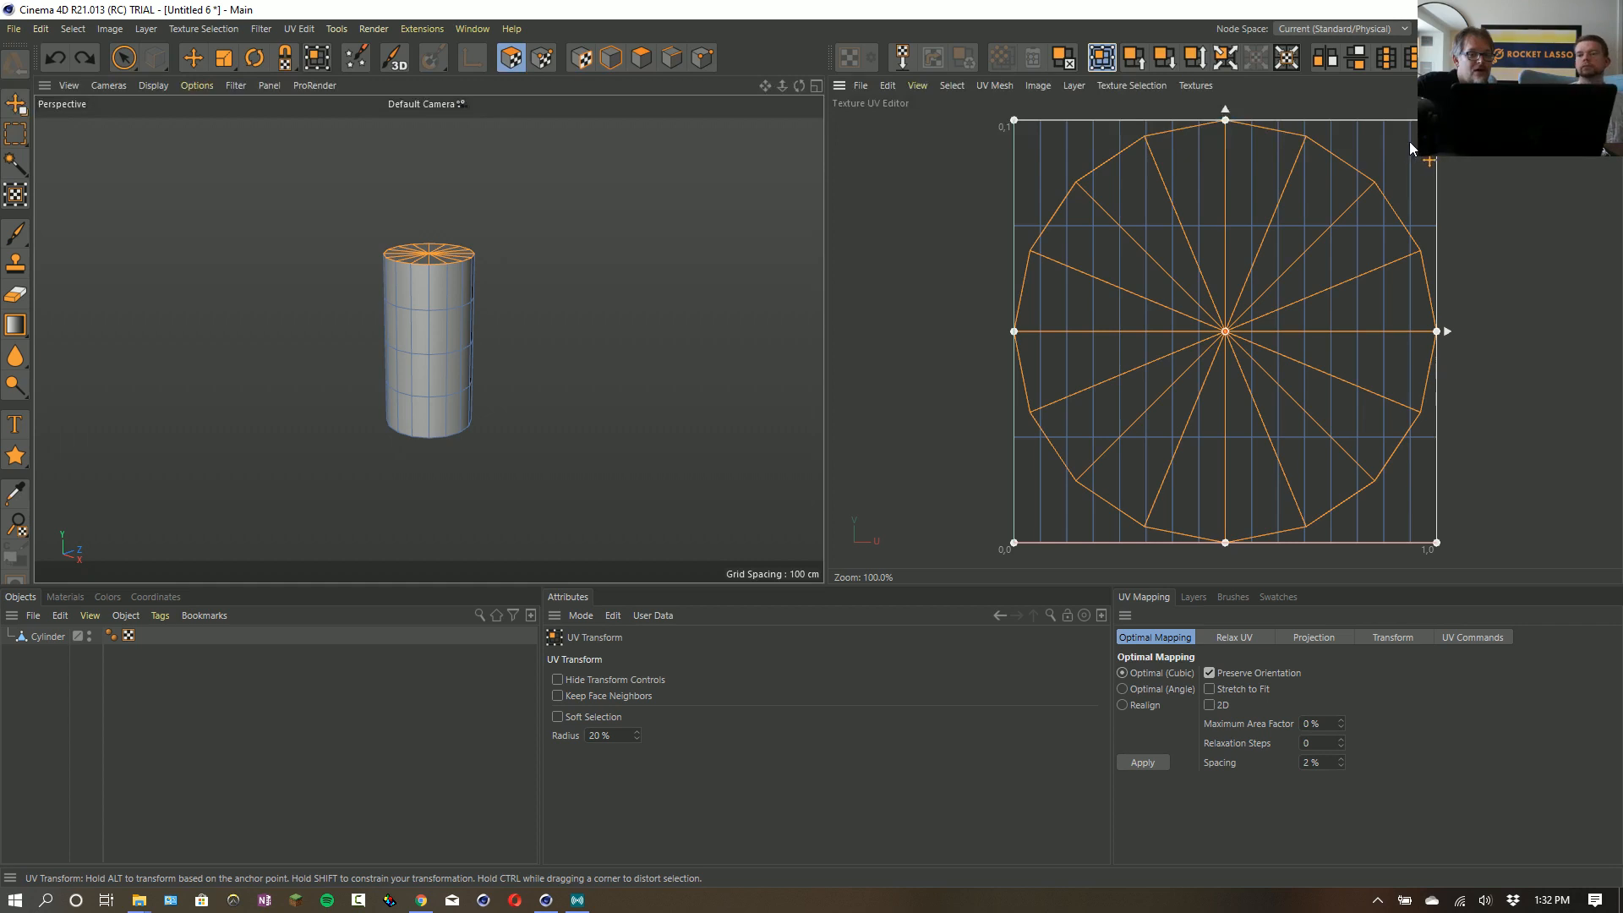
- Scale the top-cap UVs down uniformly to about 60% toward the 0,0 corner of the UV space
{"action": "left_click_drag", "start_coordinate": [1403, 144], "coordinate": [1372, 178]}
{"action": "key", "text": "ctrl+z"}
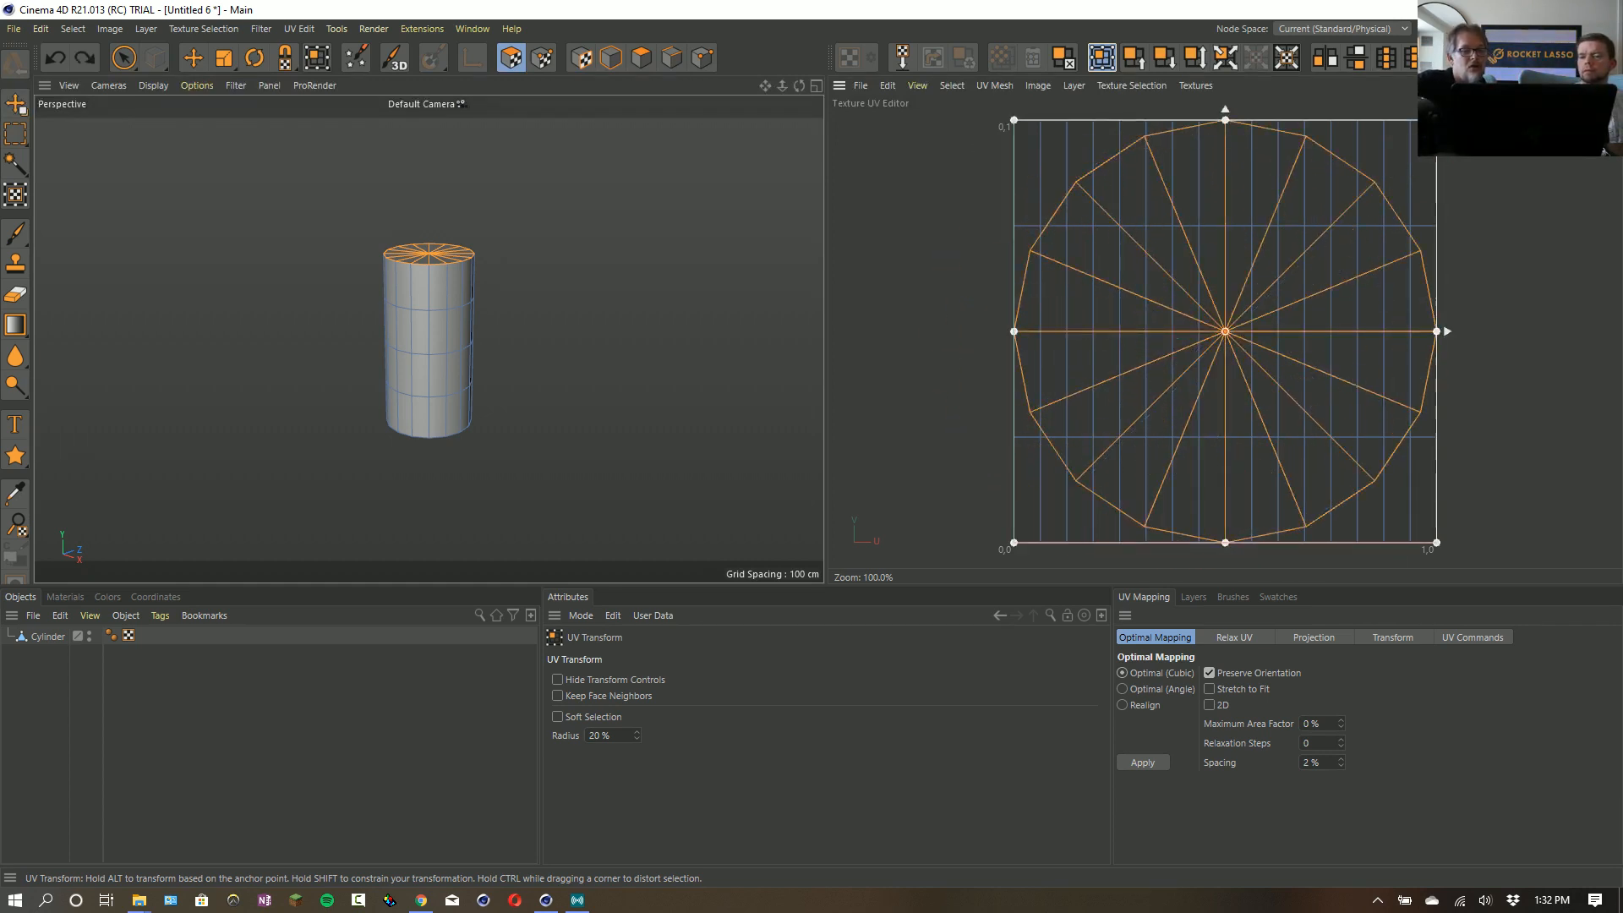
{"action": "key", "text": "ctrl+z"}
{"action": "left_click_drag", "start_coordinate": [1134, 241], "coordinate": [1285, 216]}
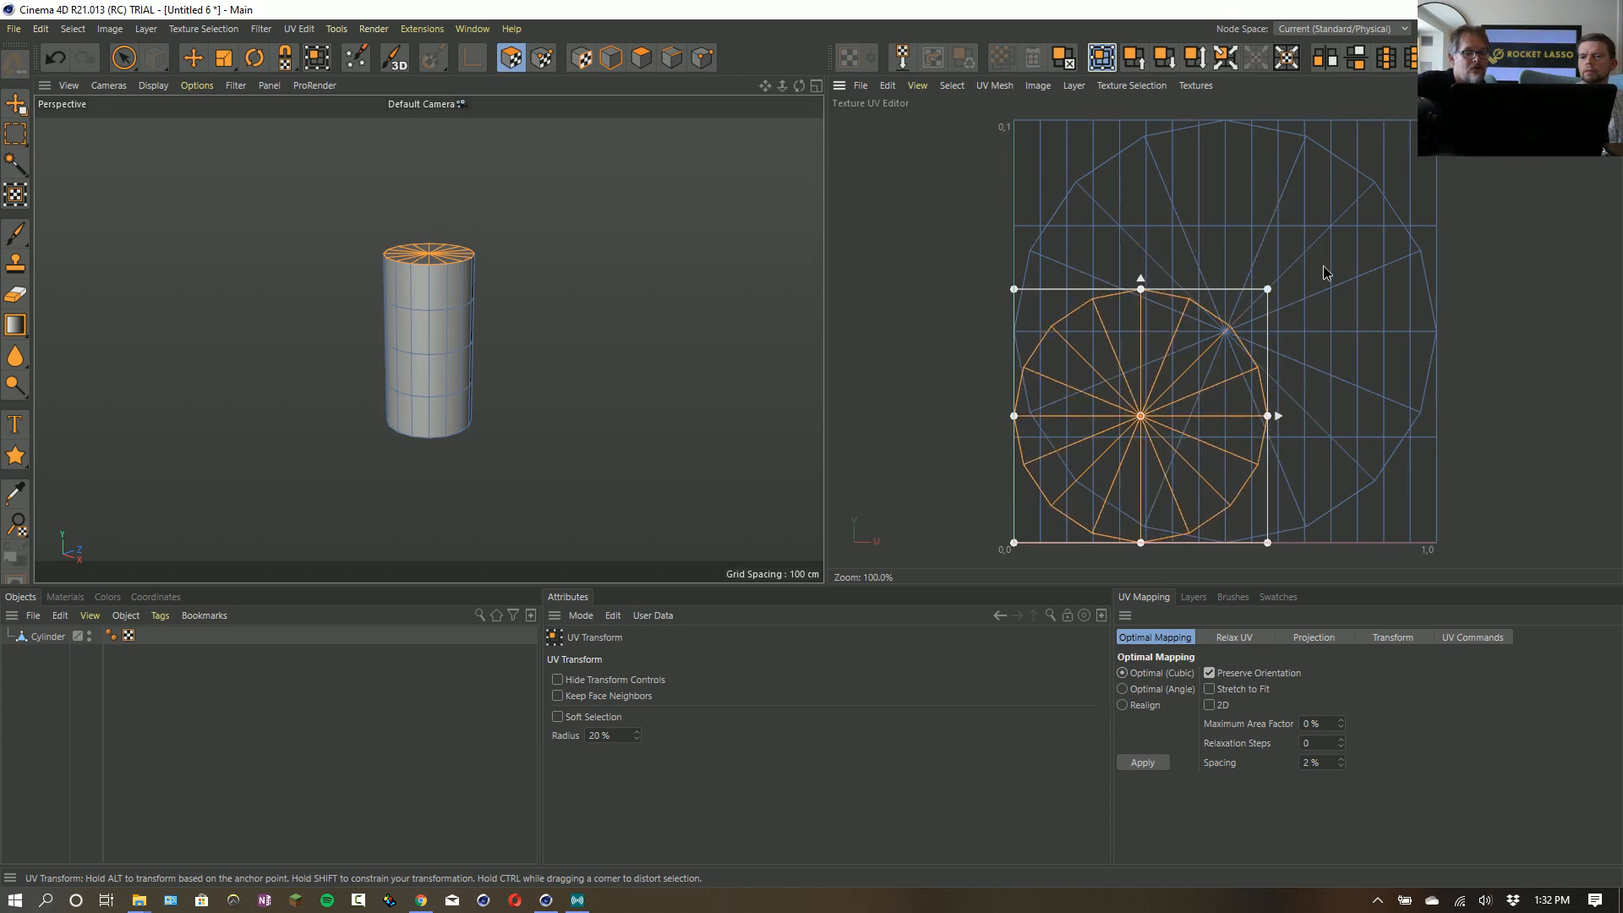
- Set the UV Transform anchor to the upper-left corner of the cap's bounding box and try transforming the cap UVs around it
{"action": "left_click_drag", "start_coordinate": [1275, 276], "coordinate": [1302, 251]}
{"action": "key", "text": "ctrl+z"}
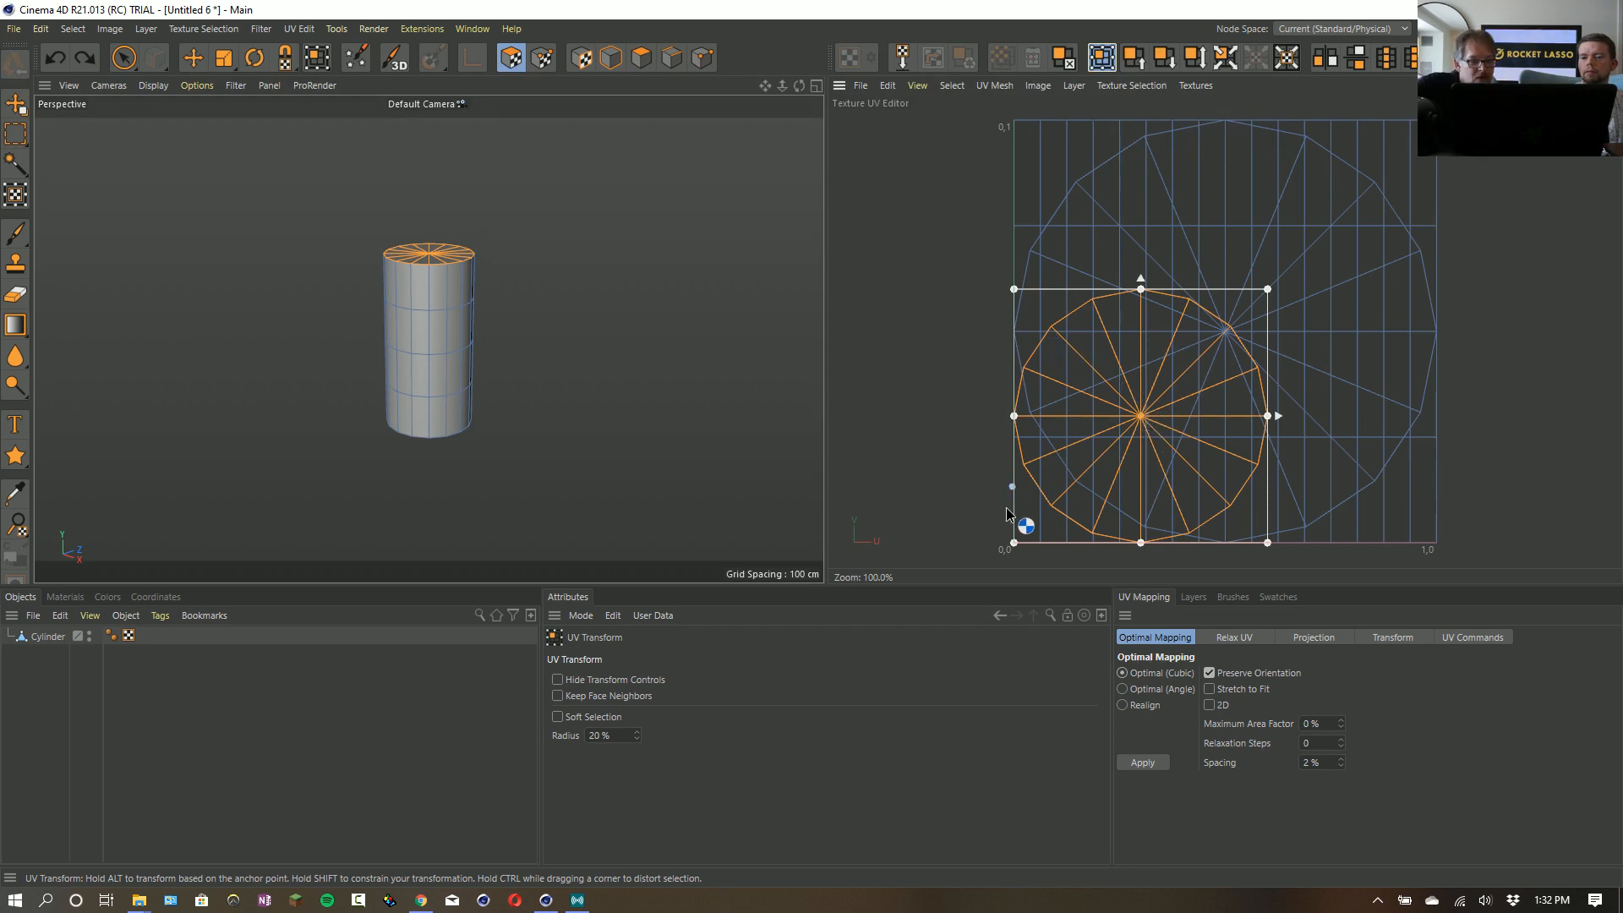
{"action": "left_click", "coordinate": [1023, 294]}
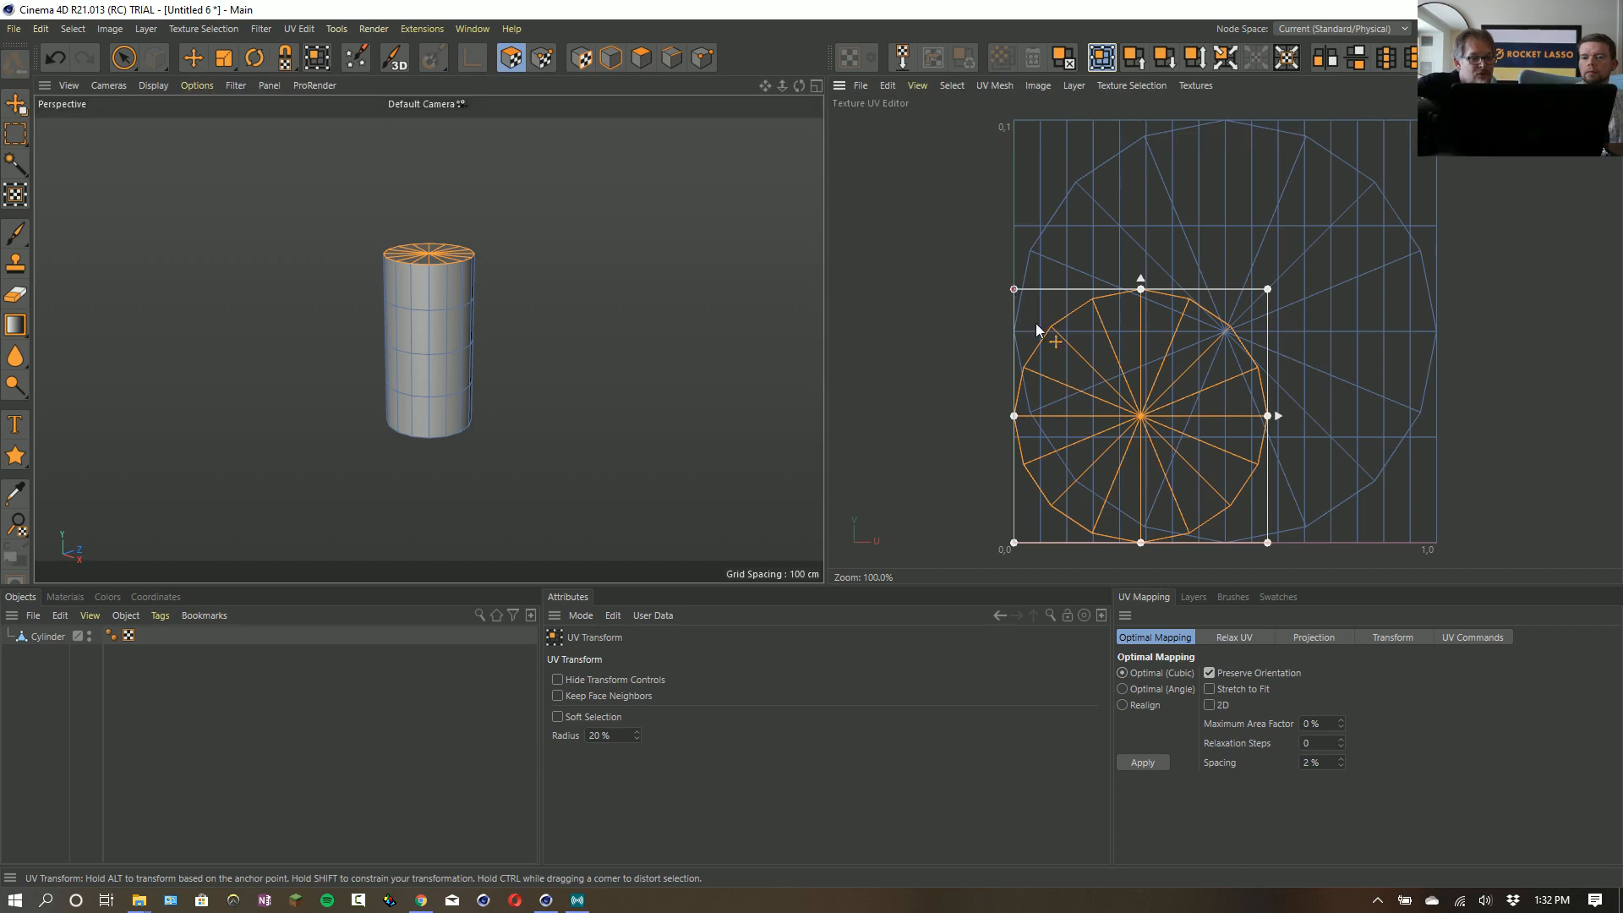
{"action": "left_click_drag", "start_coordinate": [1281, 553], "coordinate": [1183, 459]}
{"action": "key", "text": "ctrl+z"}
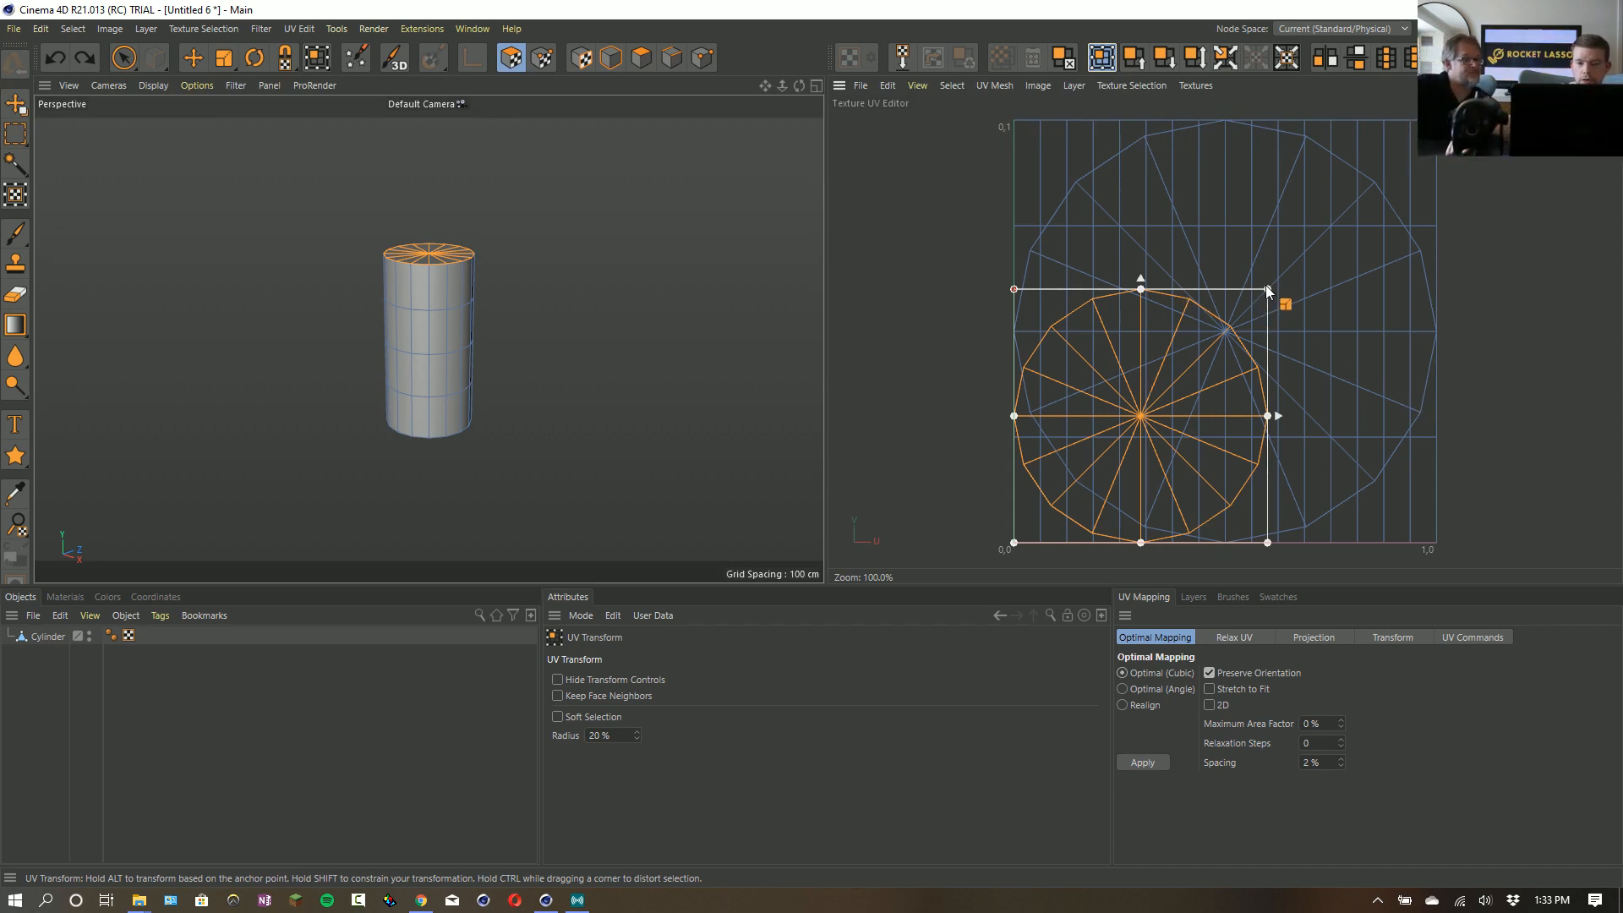
{"action": "left_click_drag", "start_coordinate": [1264, 288], "coordinate": [1289, 432]}
{"action": "key", "text": "ctrl+z"}
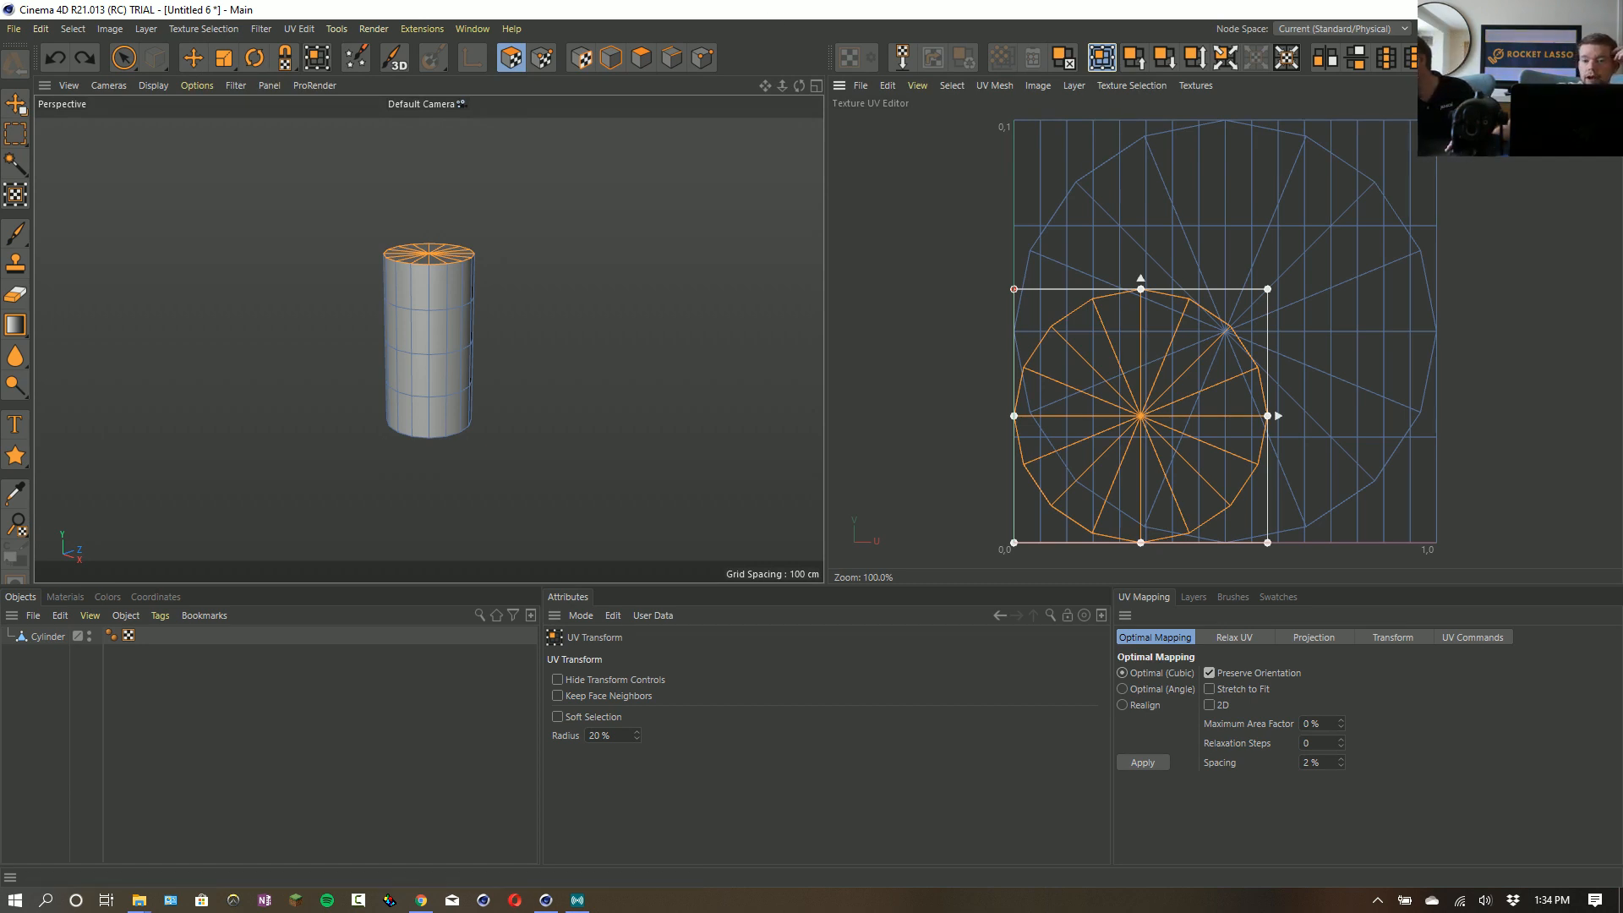
- Return to the Standard layout and delete the cylinder from the scene
{"action": "left_click", "coordinate": [1535, 28]}
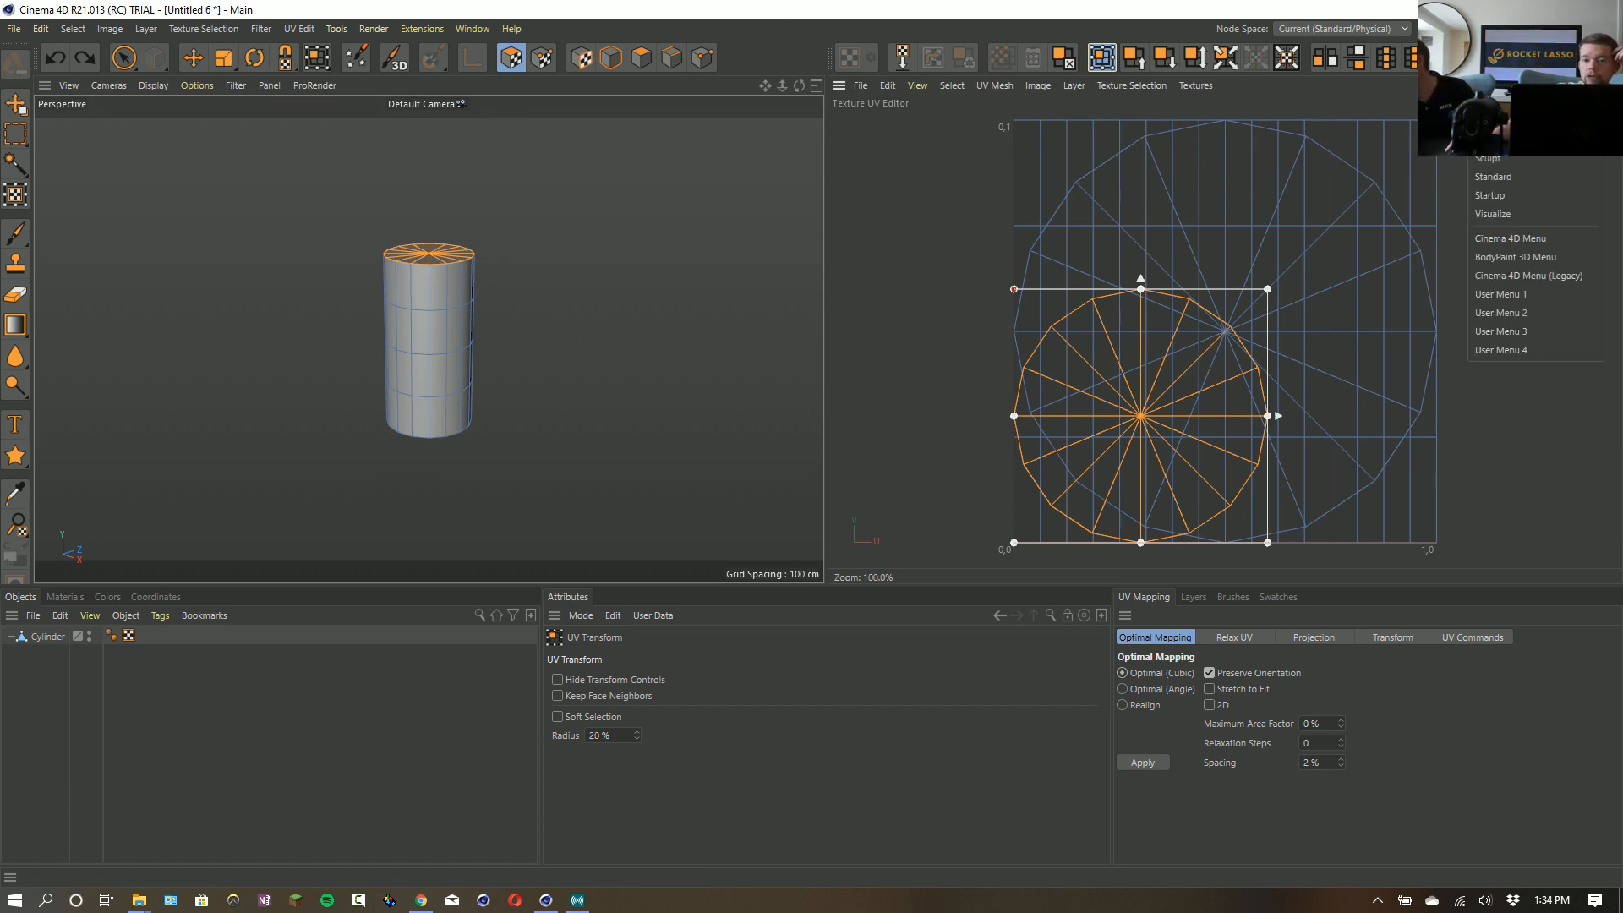
{"action": "left_click", "coordinate": [1514, 178]}
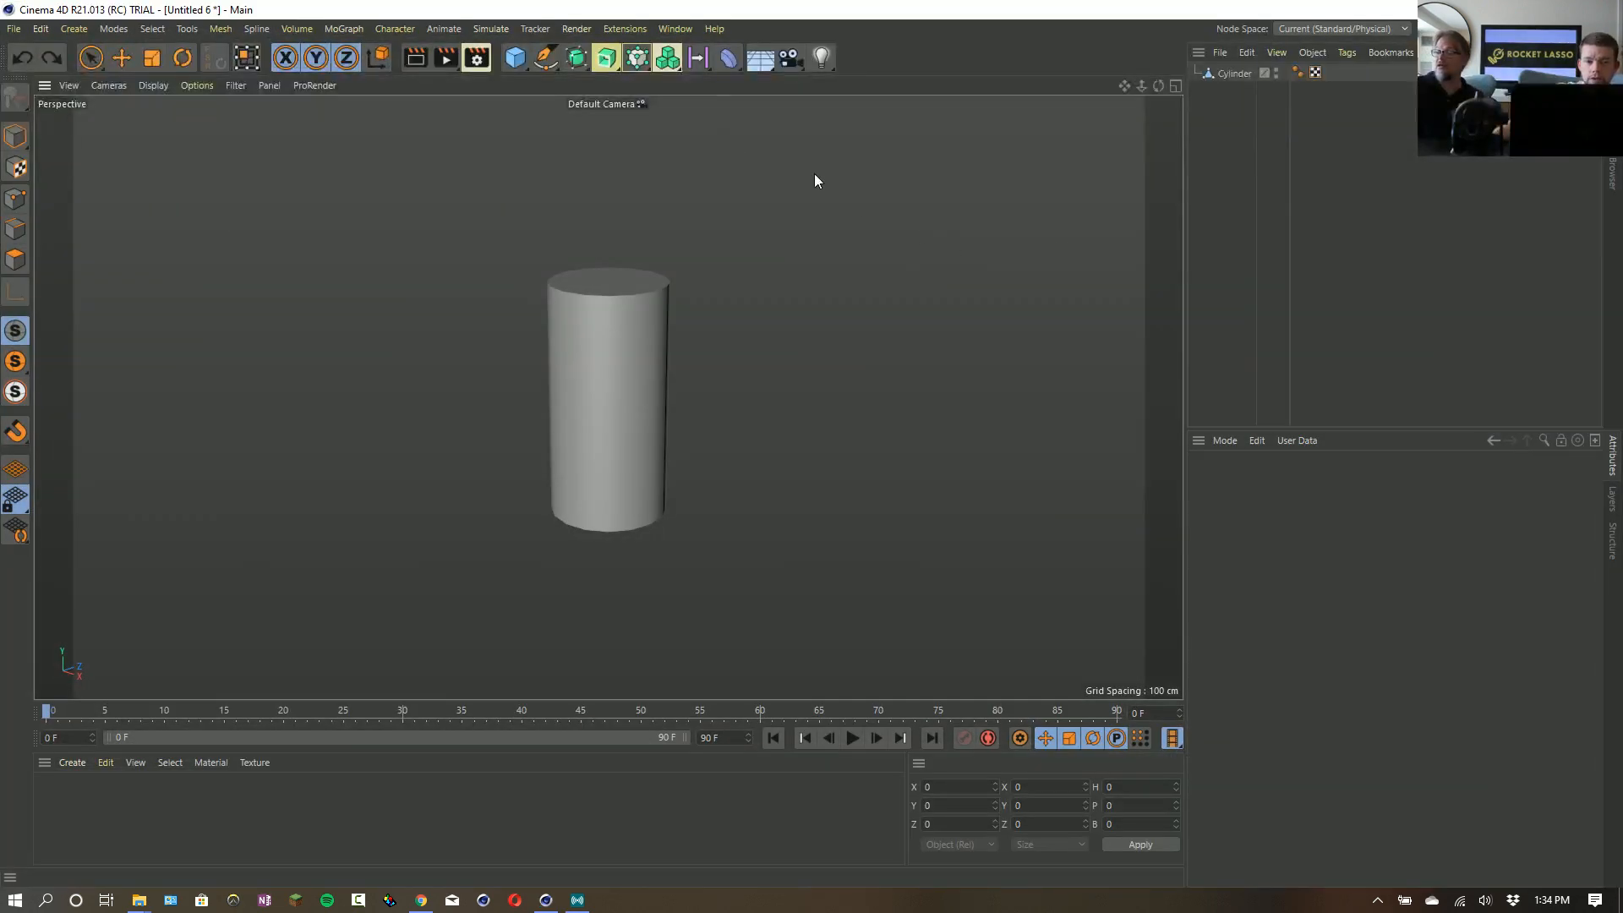
{"action": "left_click", "coordinate": [1229, 74]}
{"action": "key", "text": "Delete"}
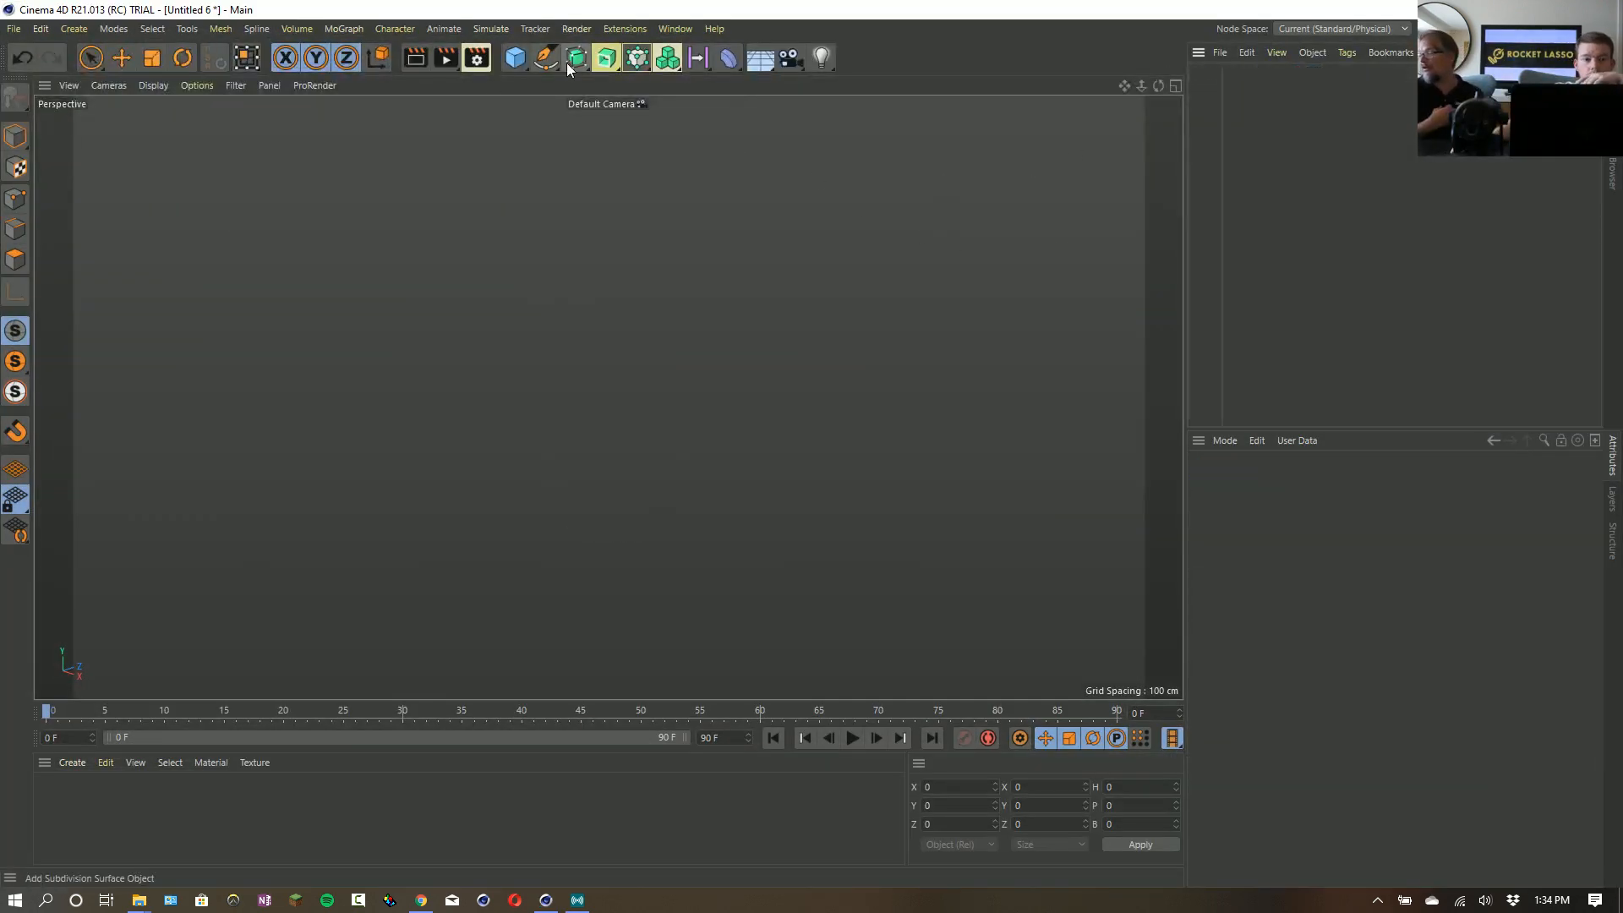
- Add an Oil Tank primitive and move it in Model mode to about X -159, Y 29, Z -144 cm
{"action": "left_click", "coordinate": [515, 58]}
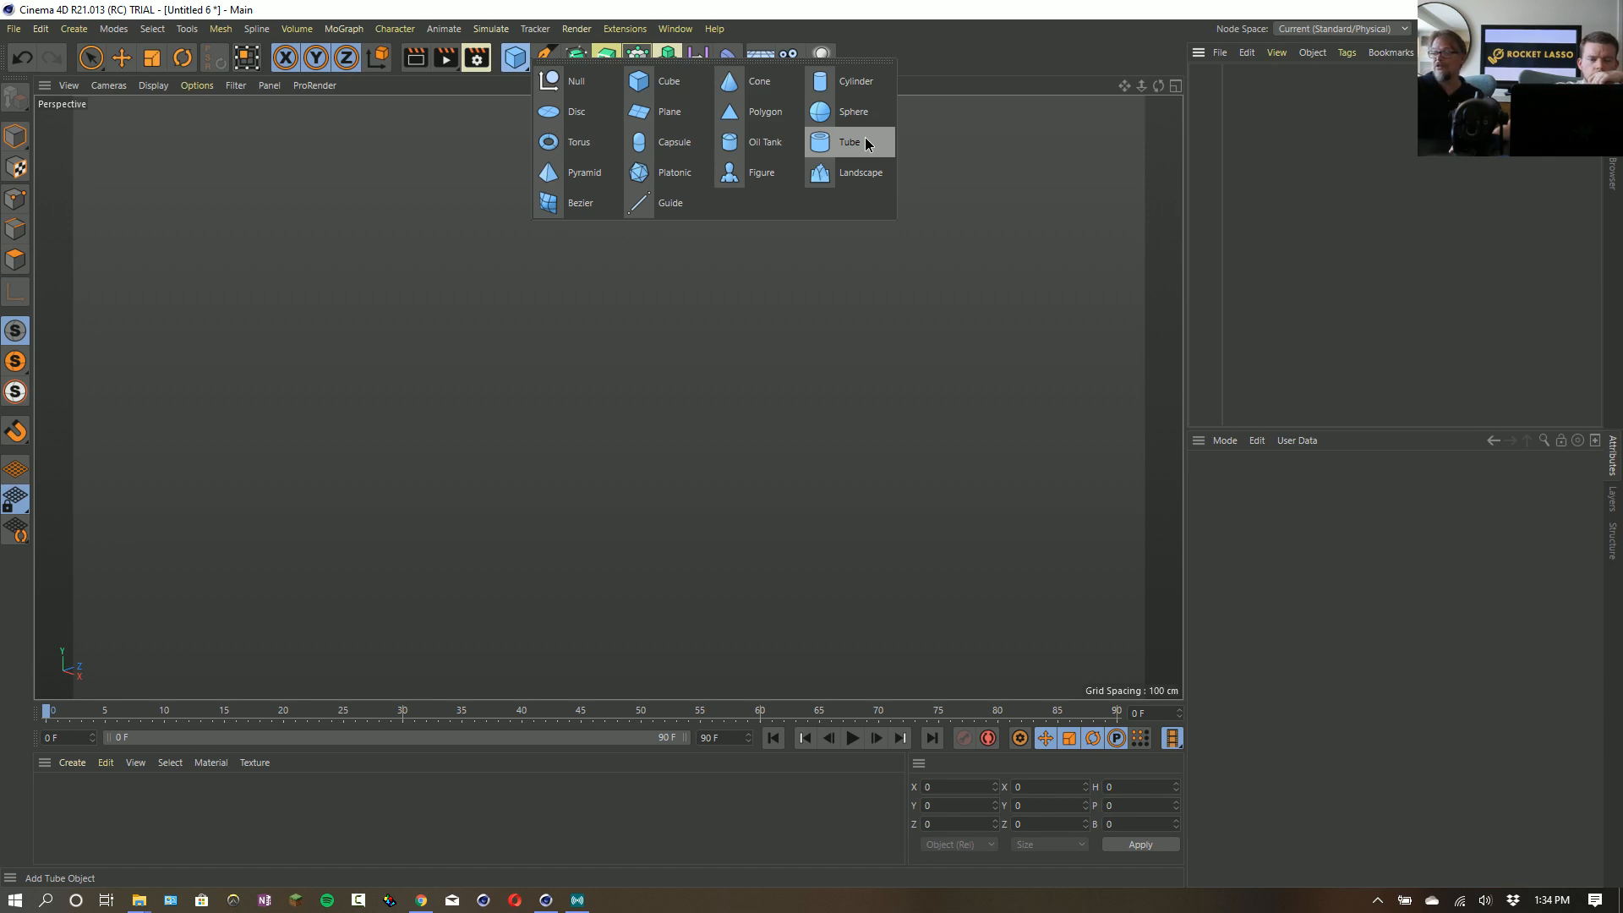
{"action": "left_click", "coordinate": [771, 147]}
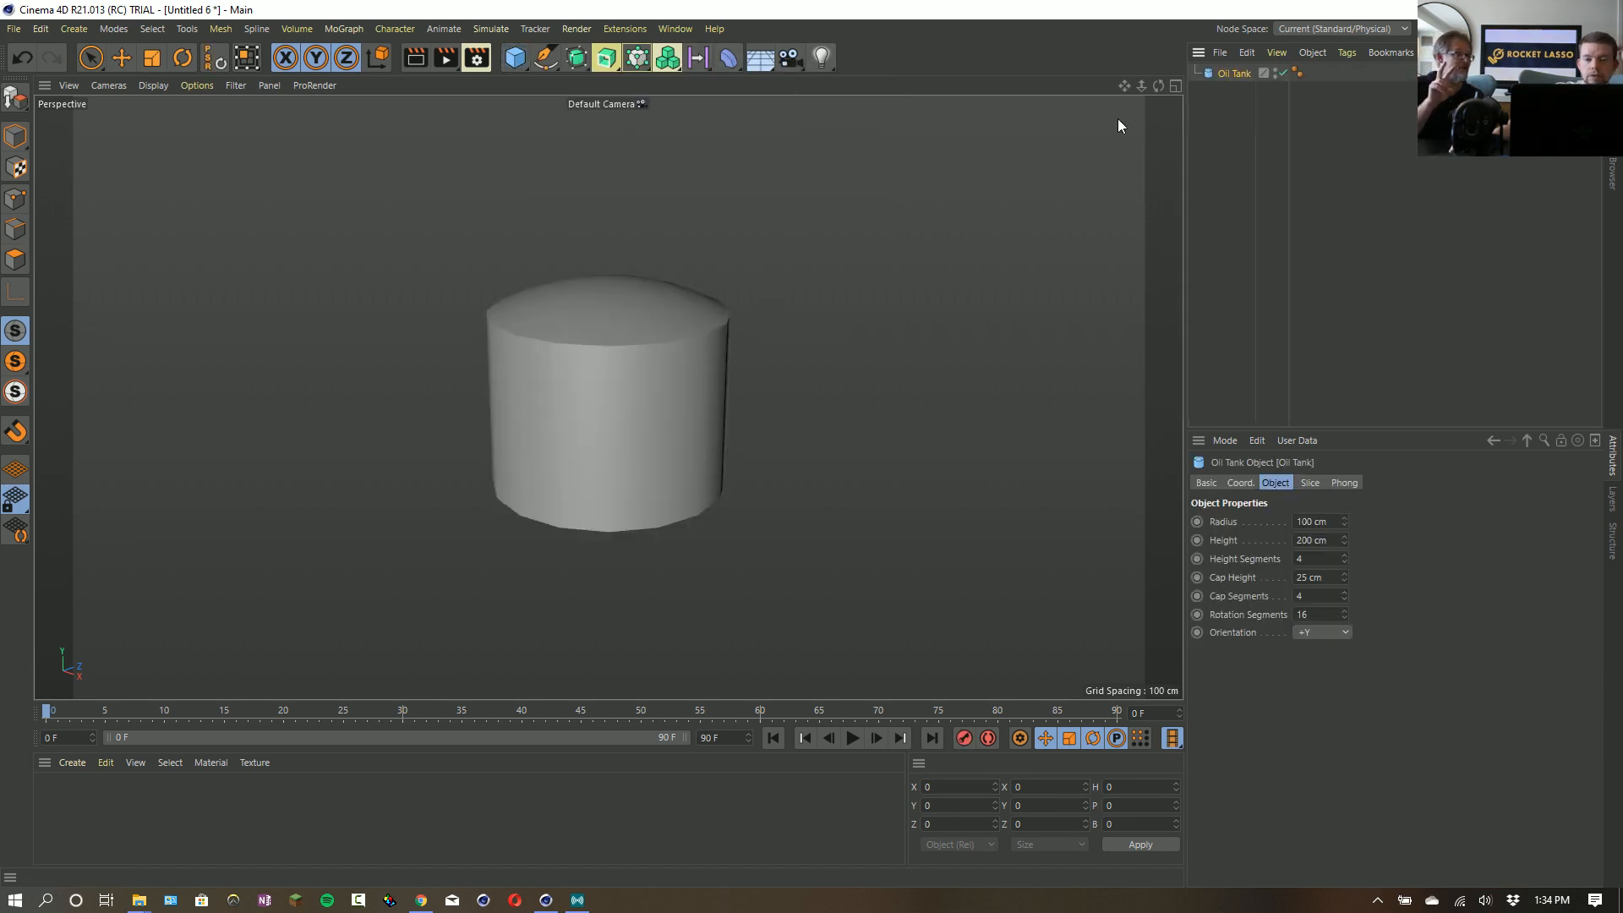
{"action": "left_click", "coordinate": [100, 62]}
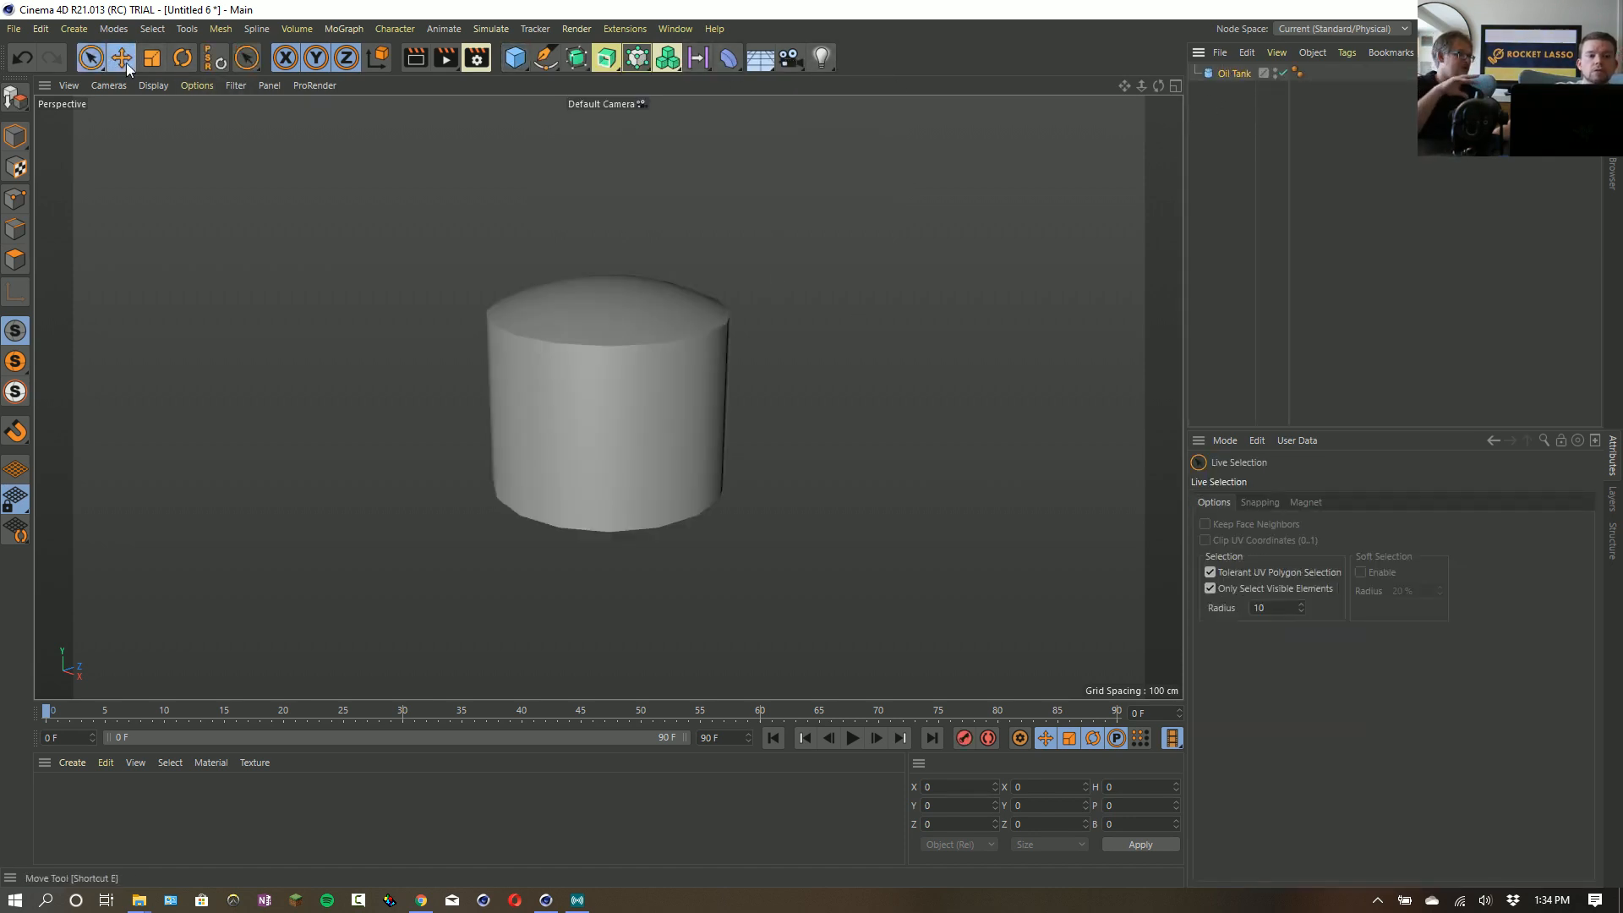
{"action": "left_click", "coordinate": [122, 59]}
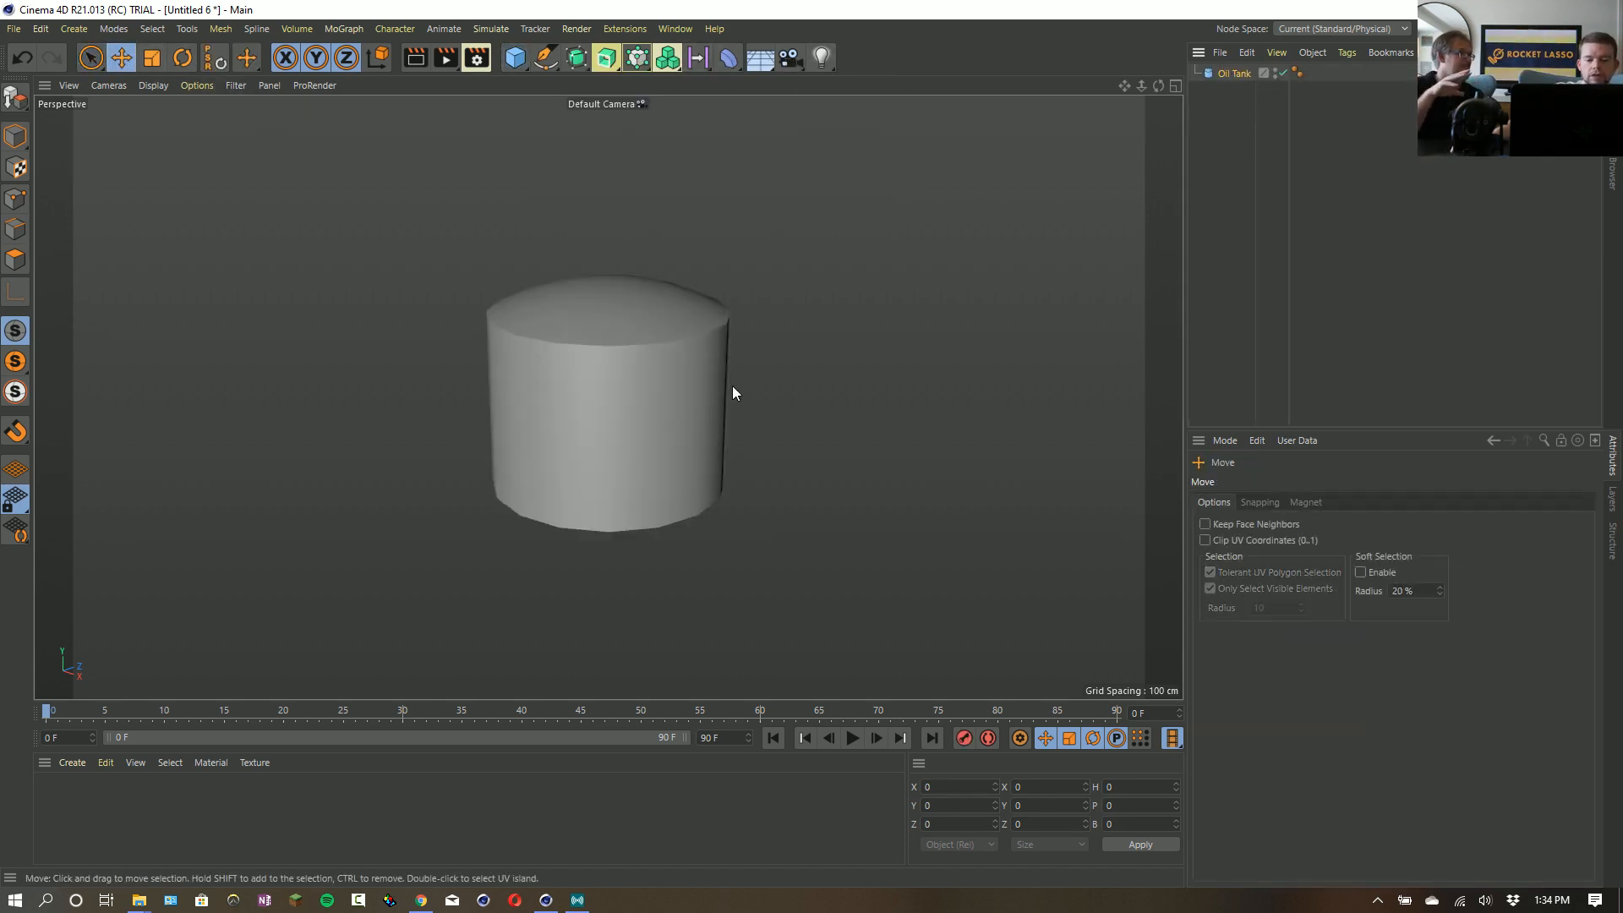
{"action": "left_click", "coordinate": [14, 137]}
{"action": "left_click_drag", "start_coordinate": [504, 294], "coordinate": [249, 258]}
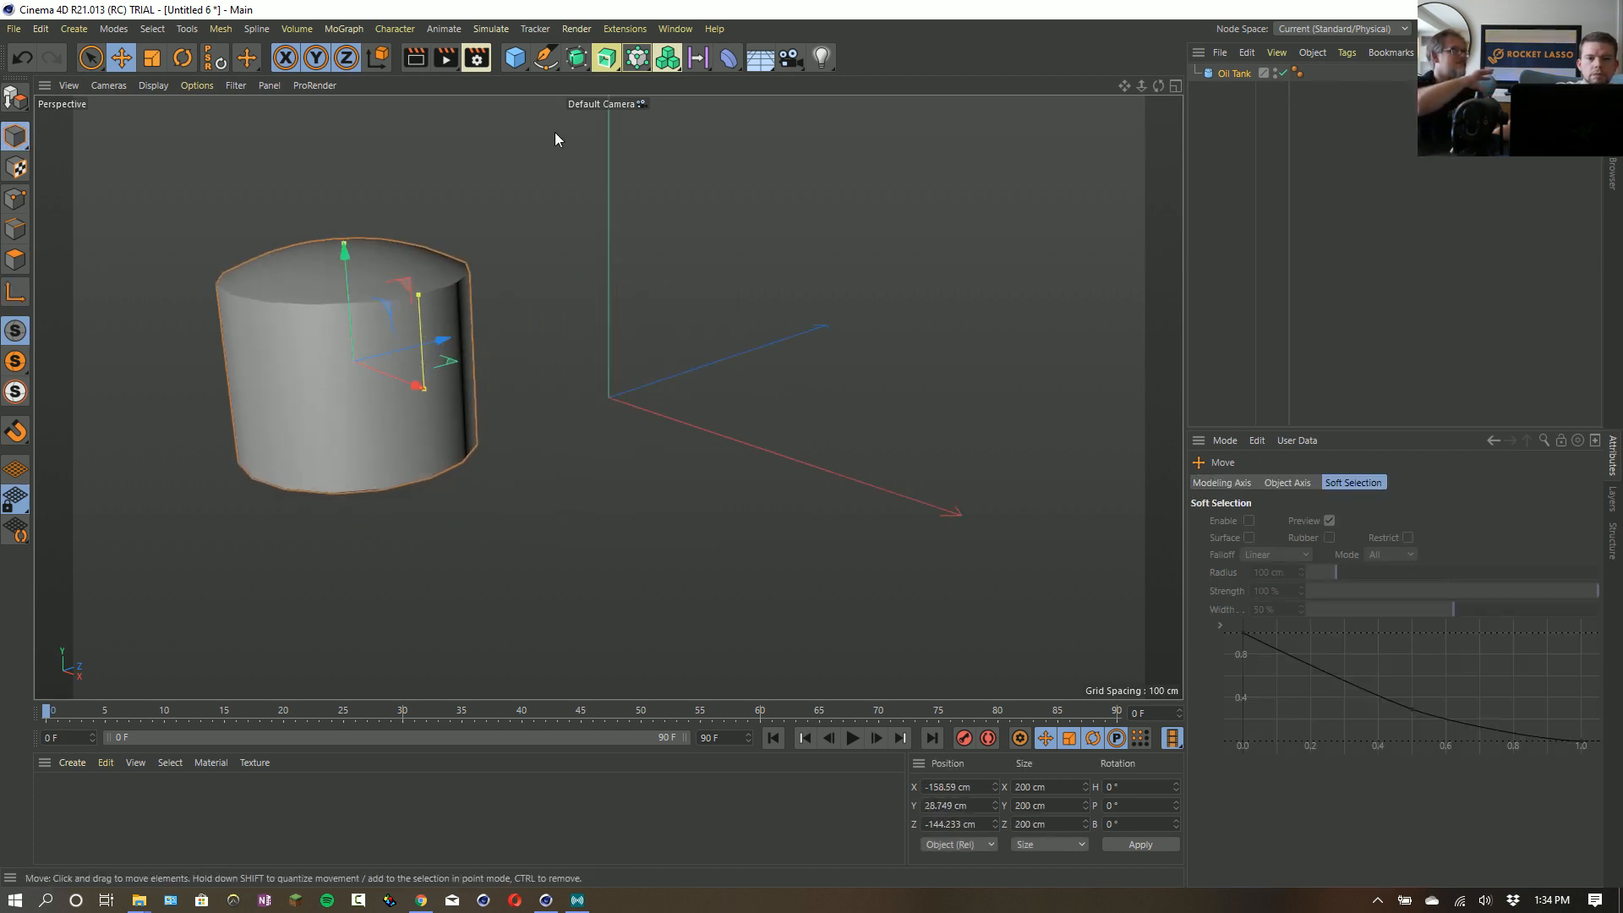
- Add a Capsule primitive at the origin beside the oil tank
{"action": "left_click", "coordinate": [515, 59]}
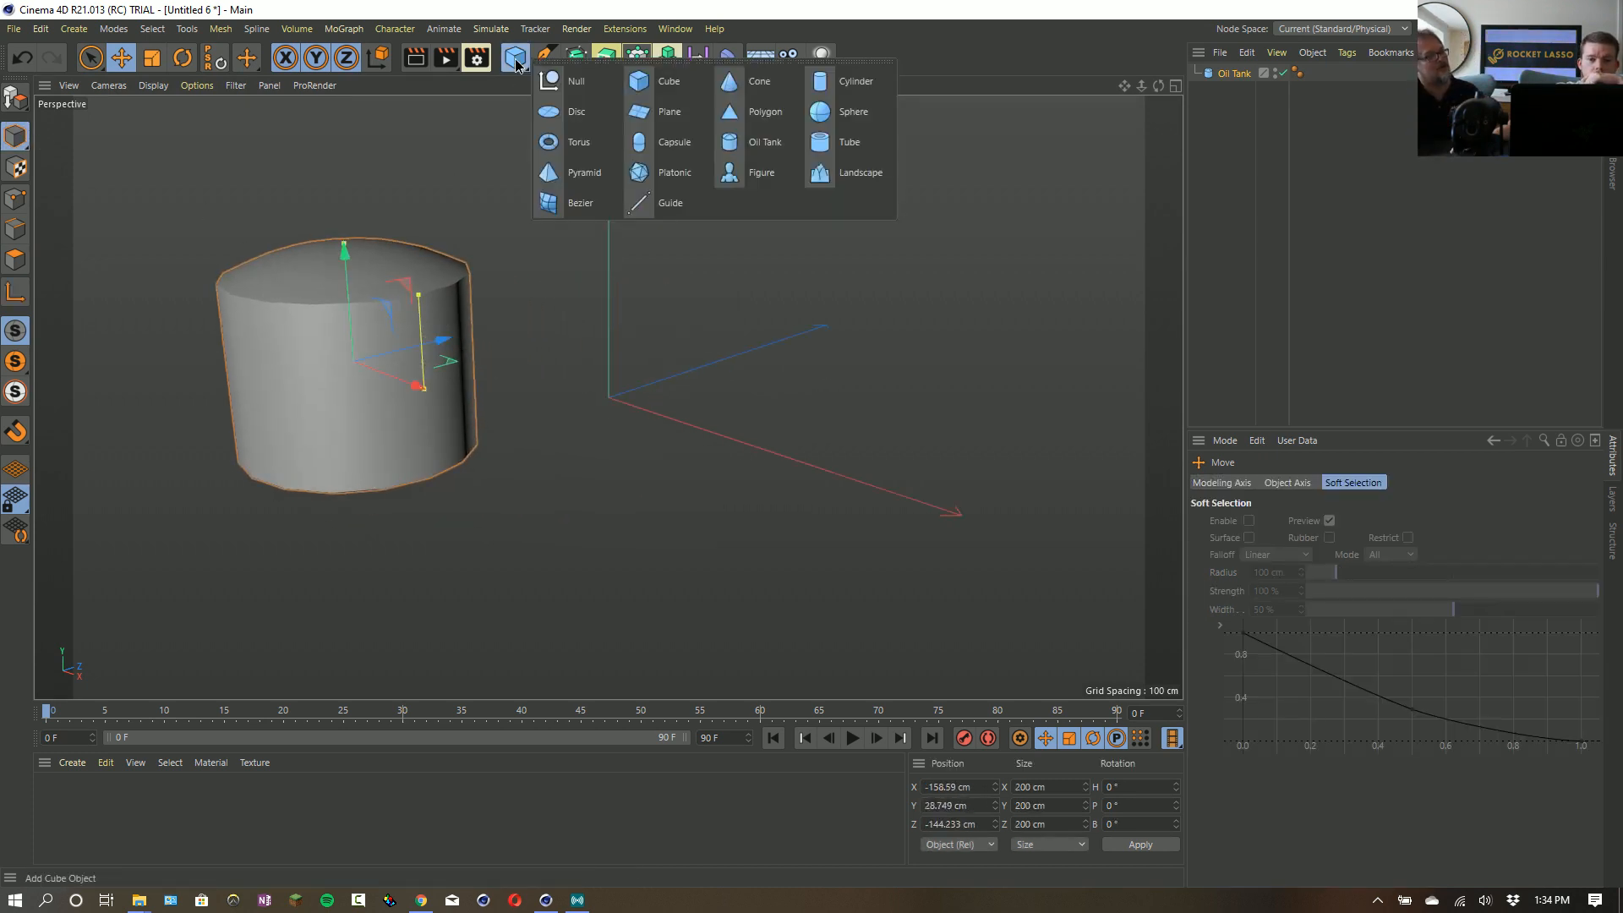
{"action": "left_click", "coordinate": [646, 148]}
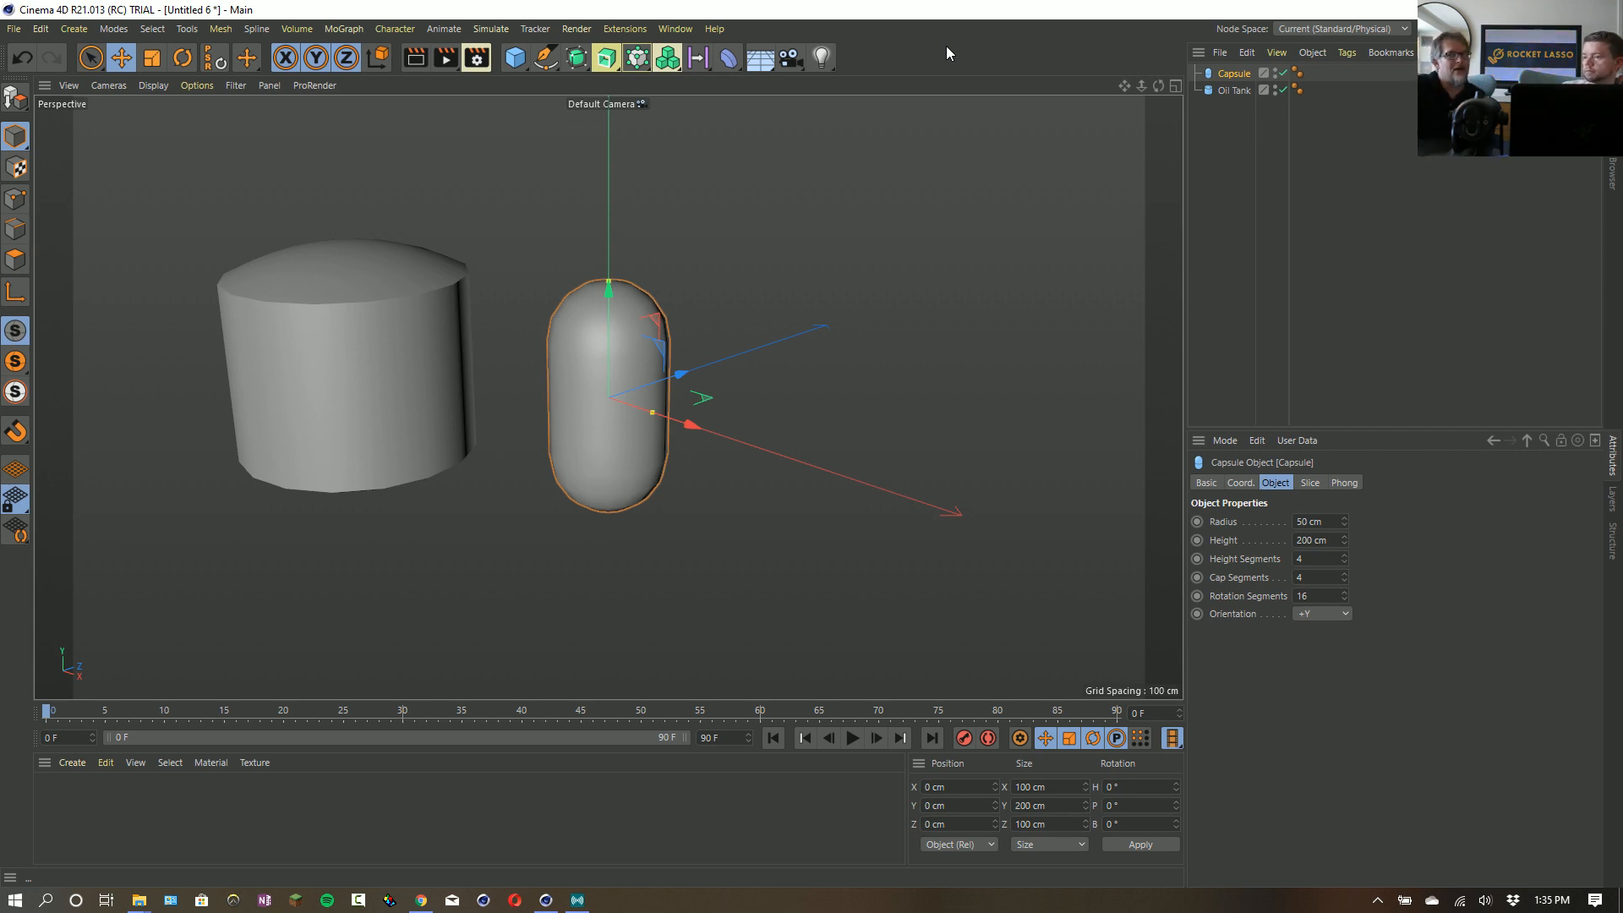
- Switch to the Restream.io live streaming window and change the broadcast to the Full Cam scene
{"action": "key", "text": "alt+Tab"}
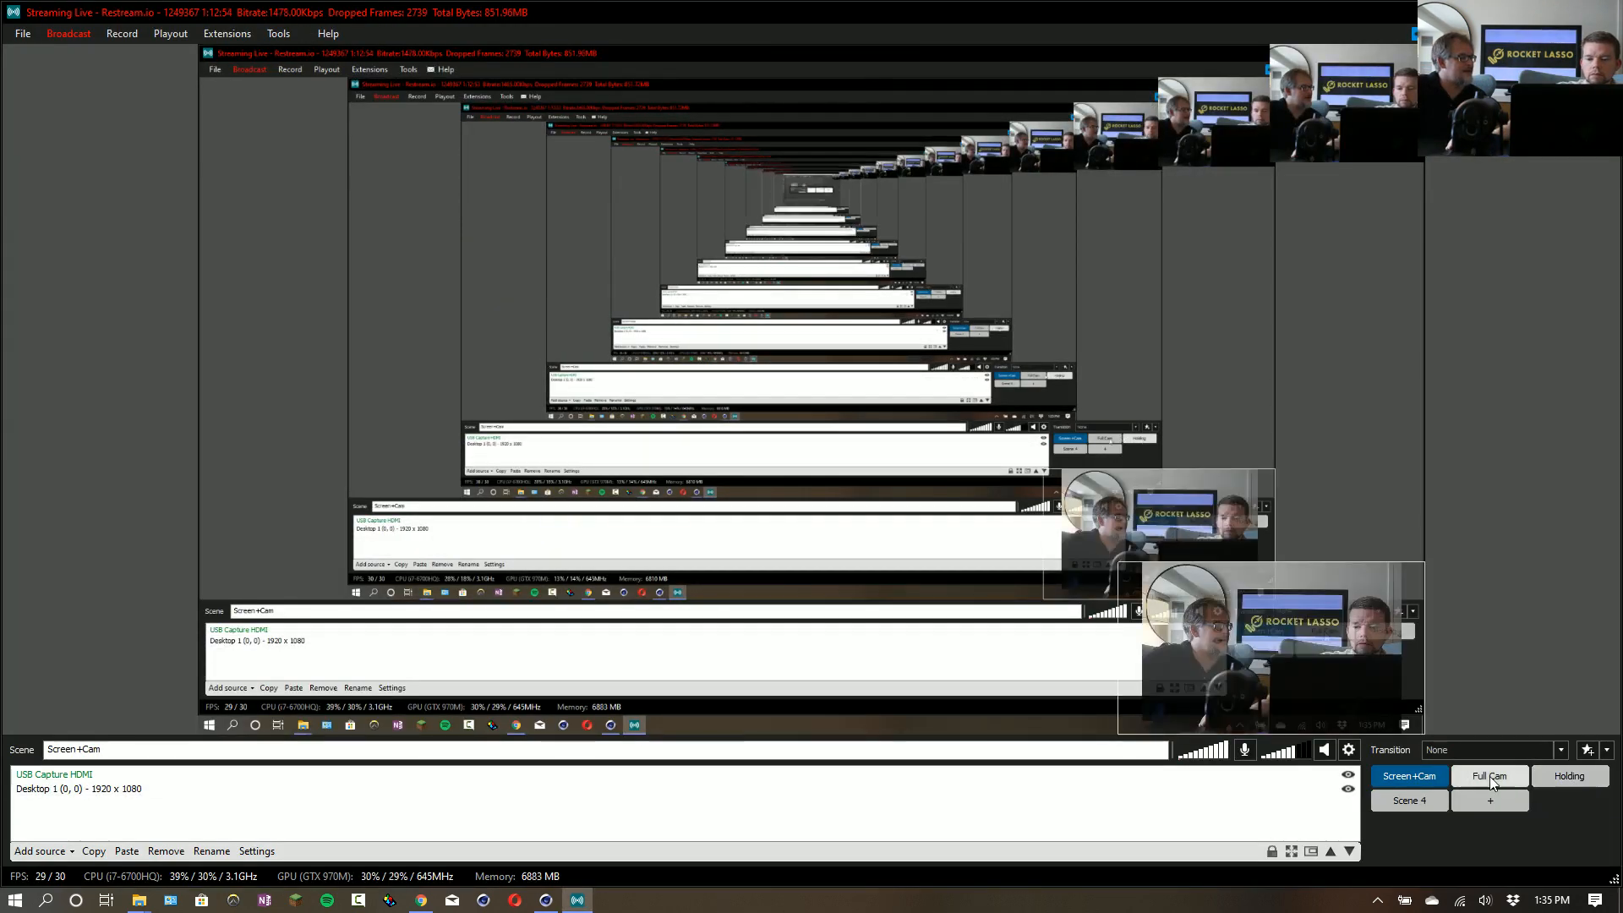
{"action": "left_click", "coordinate": [1489, 776]}
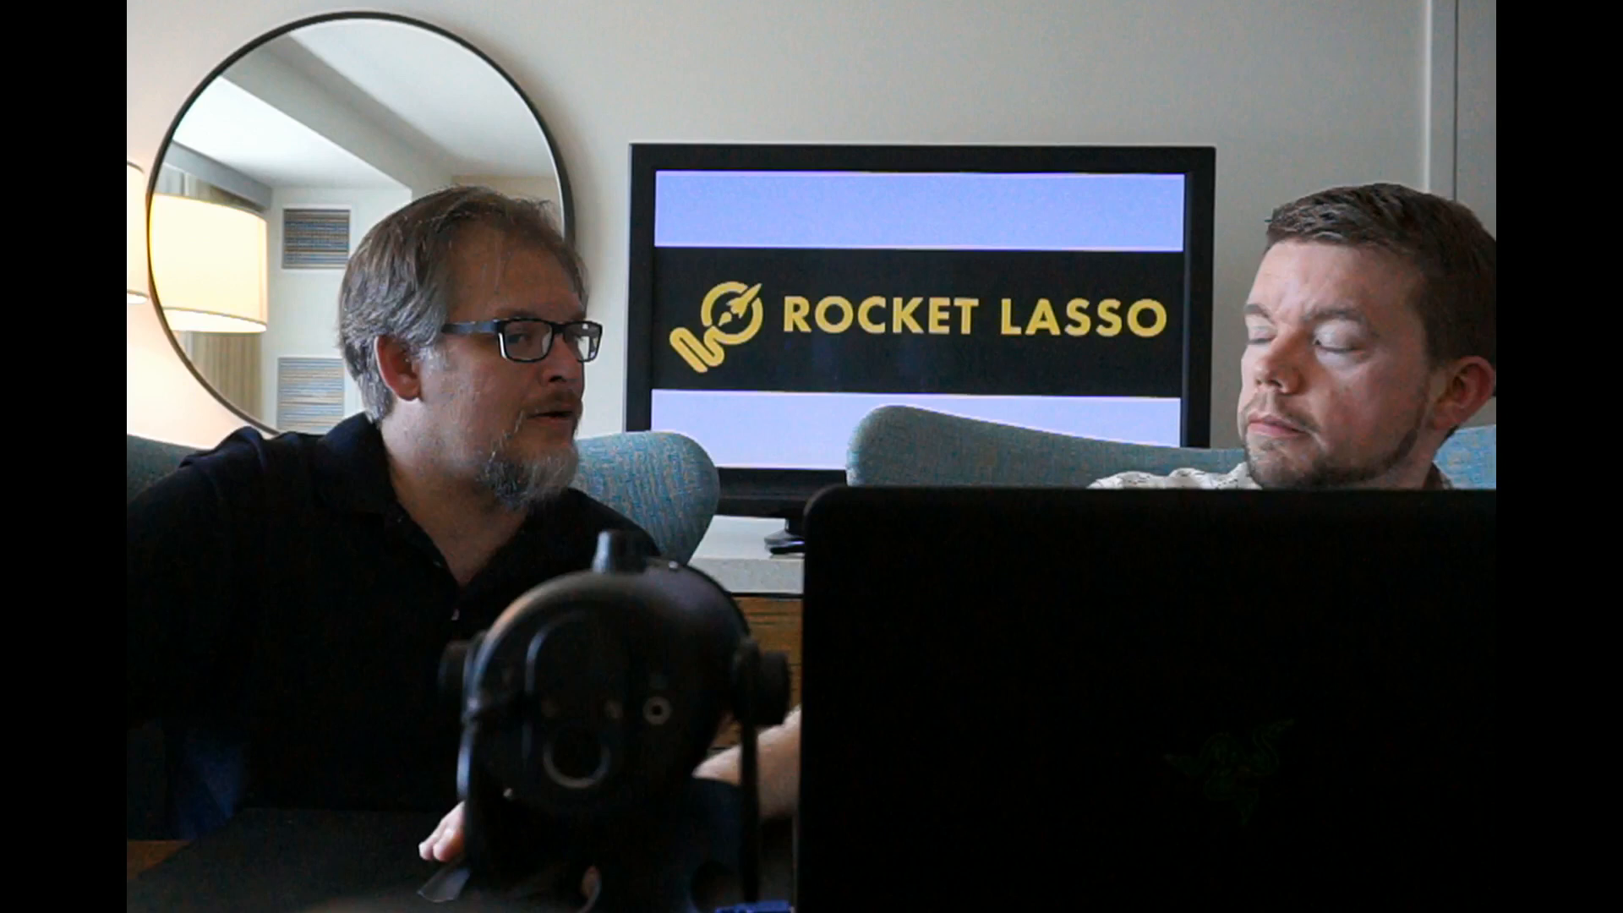
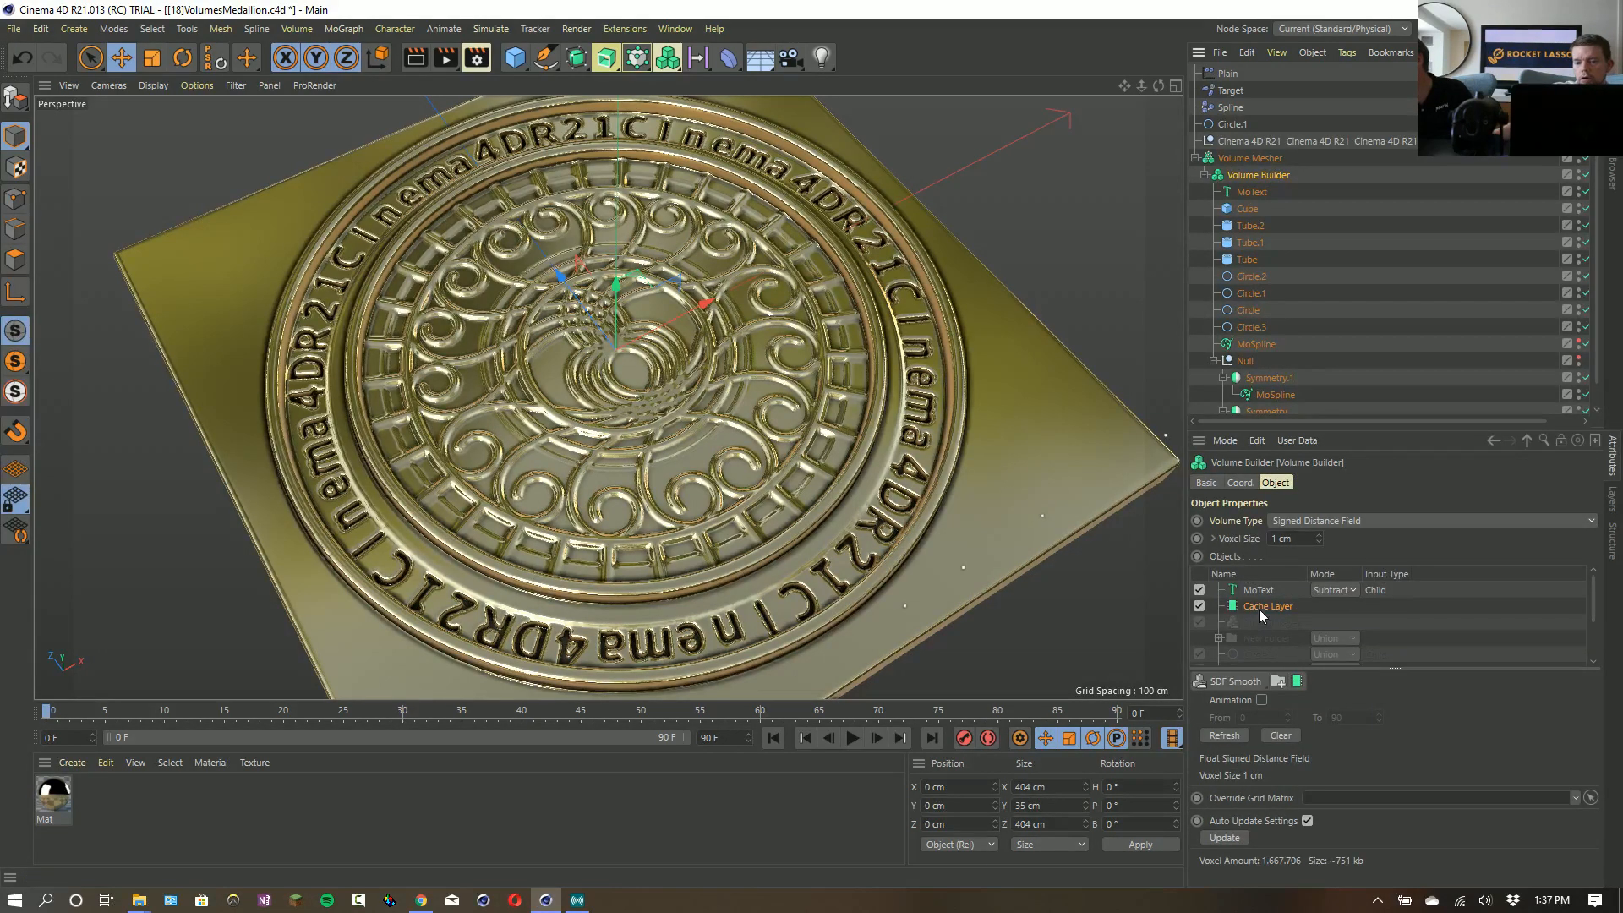
- Remove the Cache Layer from the Volume Builder's object list and undo the accidental deletion of the builder itself
{"action": "key", "text": "Delete"}
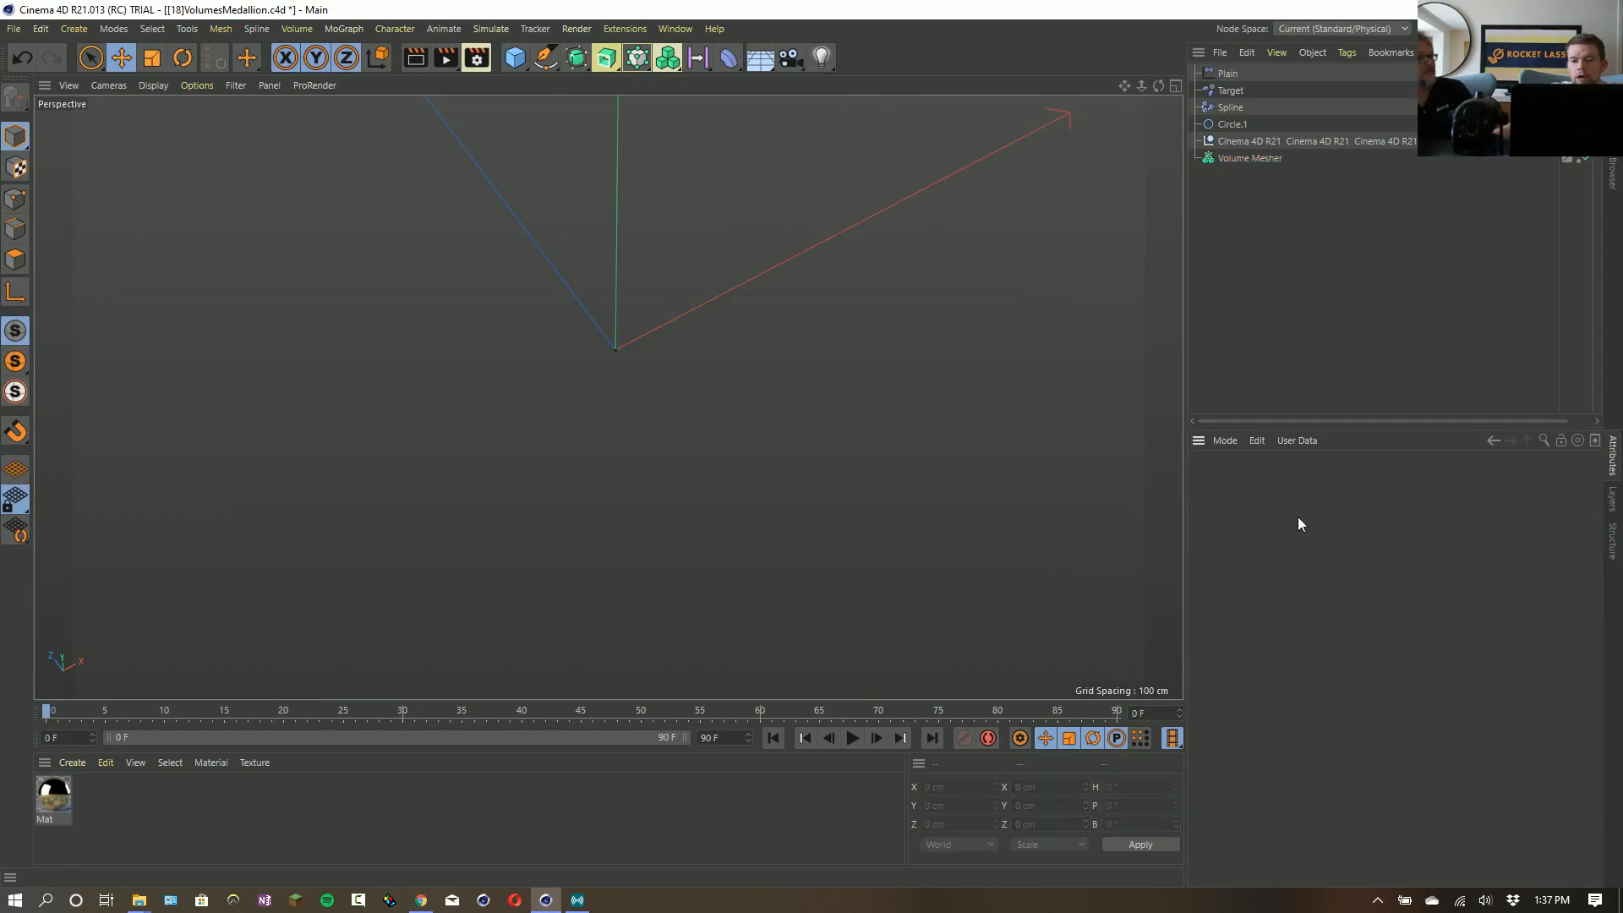
{"action": "key", "text": "ctrl+z"}
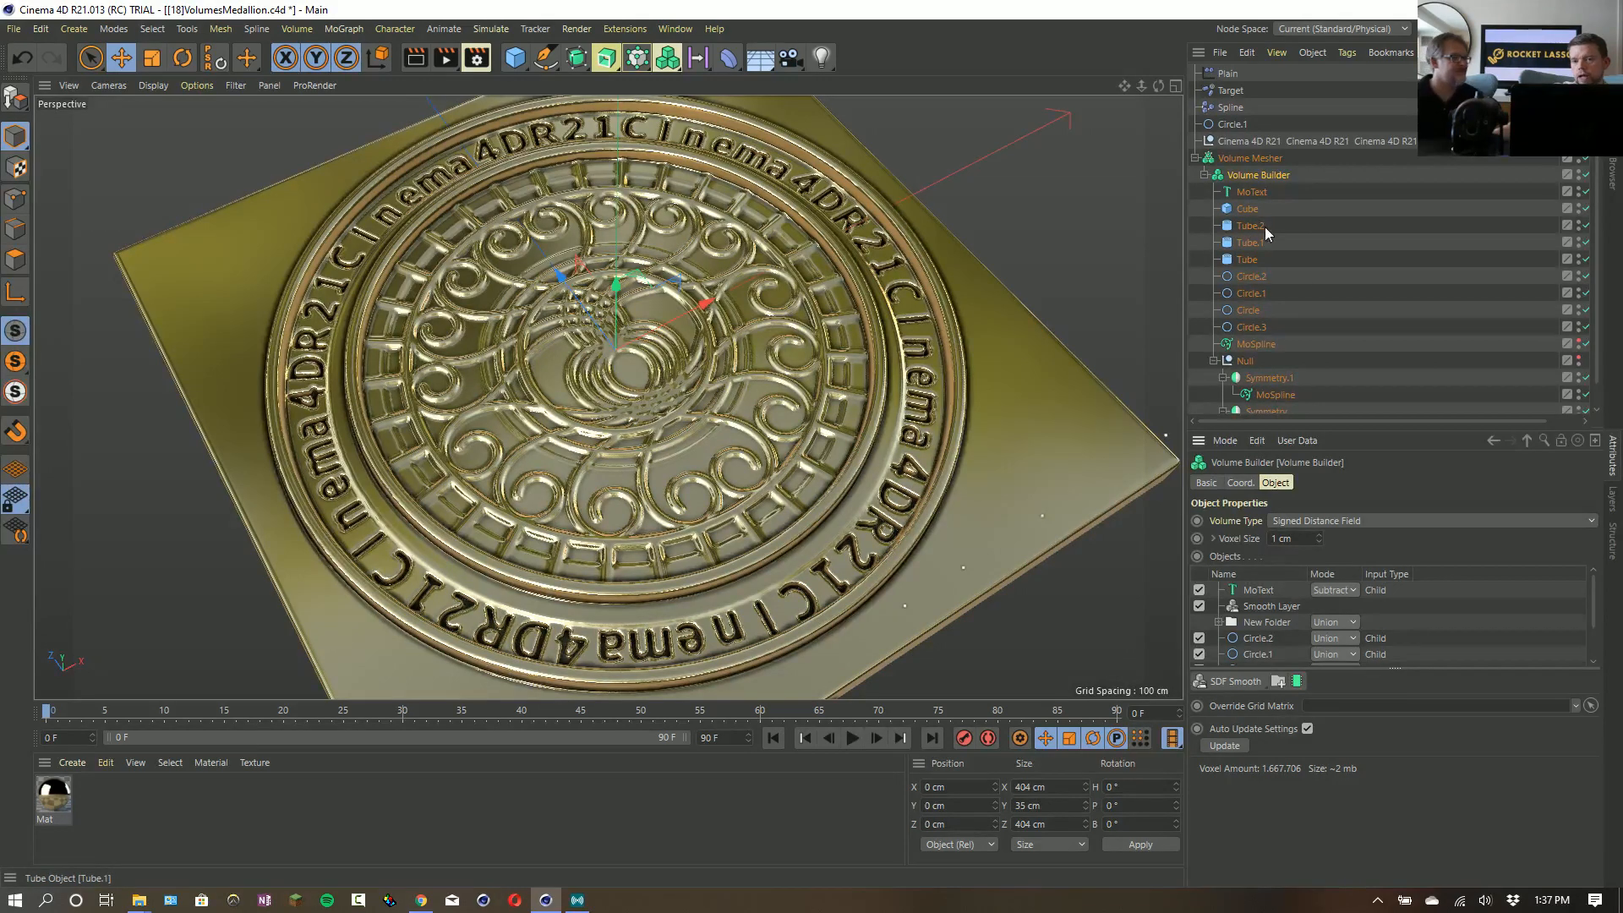
- Replace the medallion's MoText wording with a long string of random letters beginning "aiushg;qehrvqo;ire"
{"action": "left_click", "coordinate": [1244, 294]}
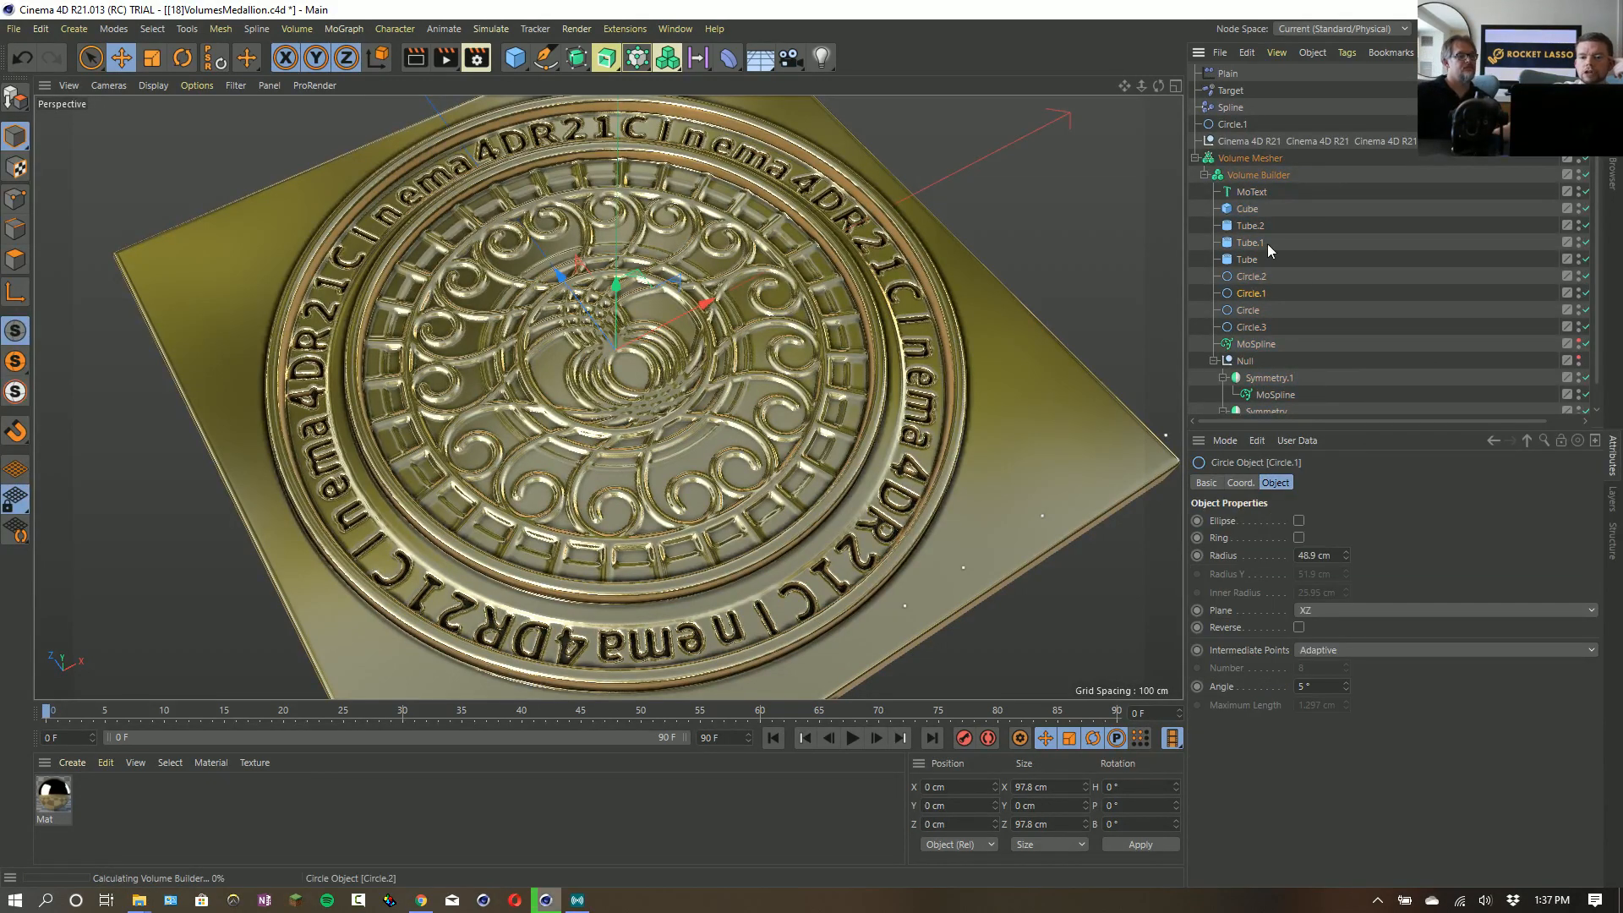
{"action": "left_click", "coordinate": [1251, 192]}
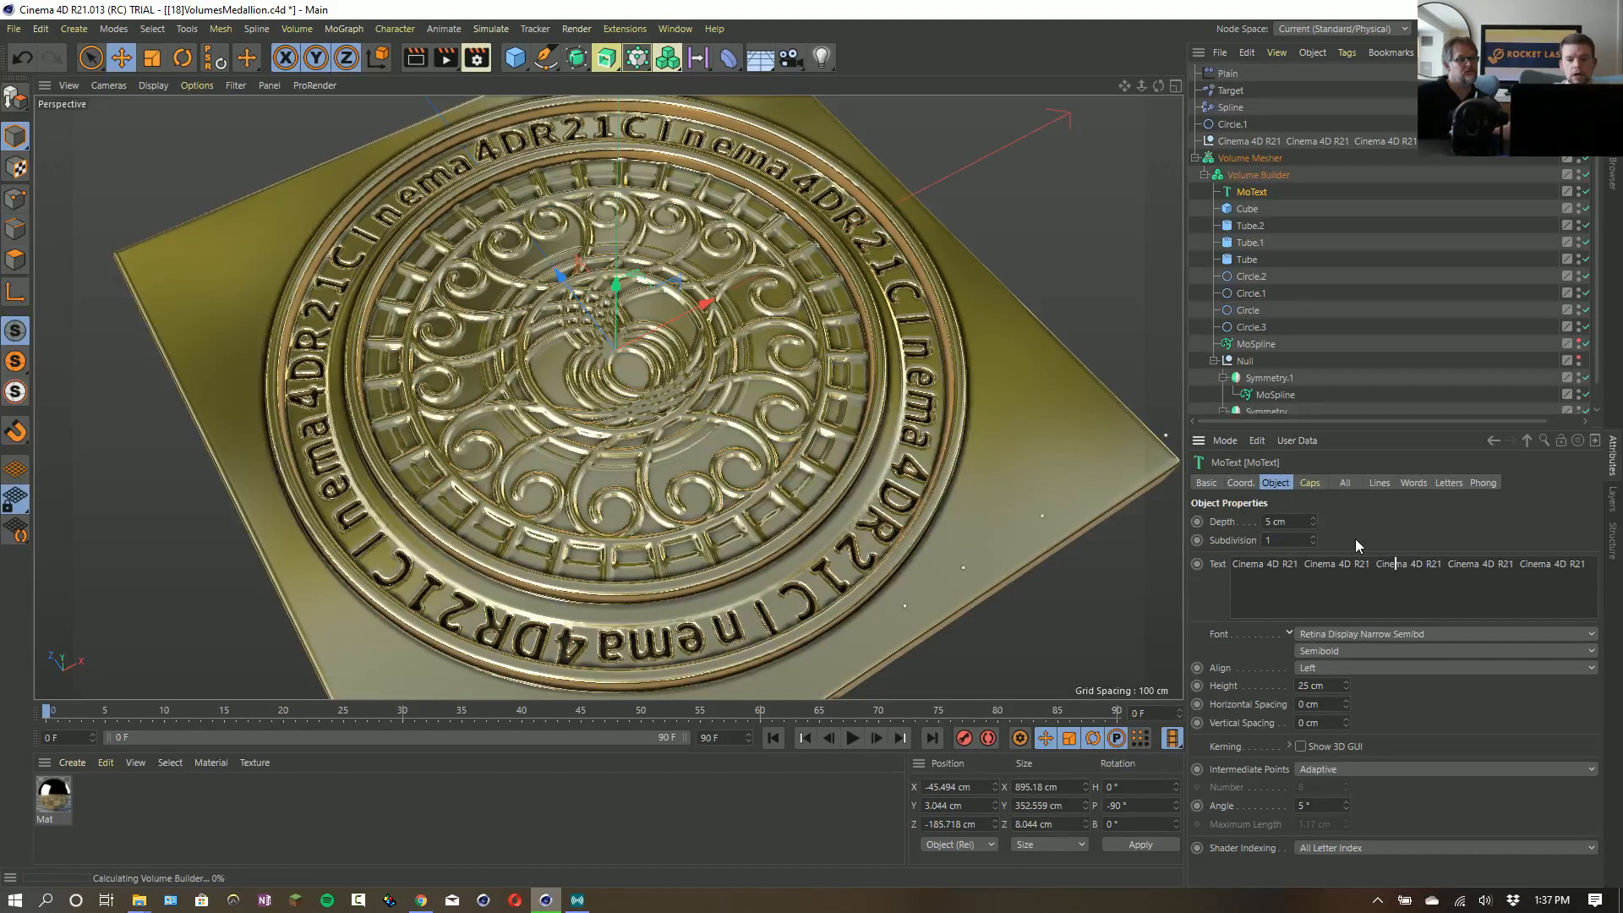
{"action": "key", "text": "ctrl+a"}
{"action": "type", "text": "aiushg;qehrvqo;ire;oivqe;oirv"}
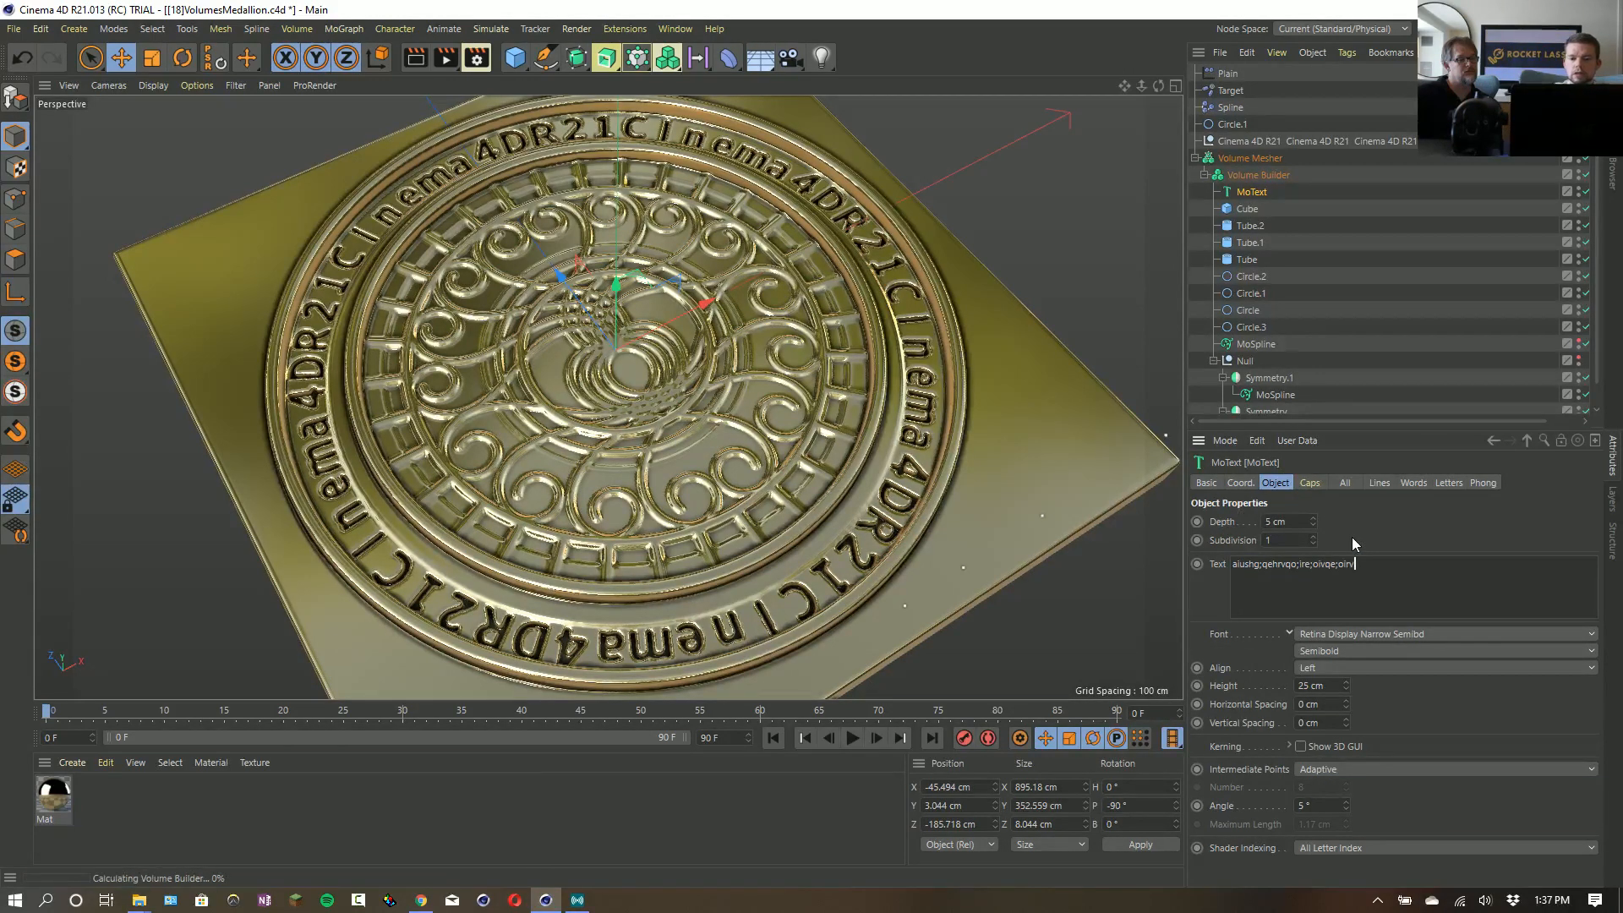
{"action": "type", "text": "q;eorvq;oerbnq;oejbqerbeqb"}
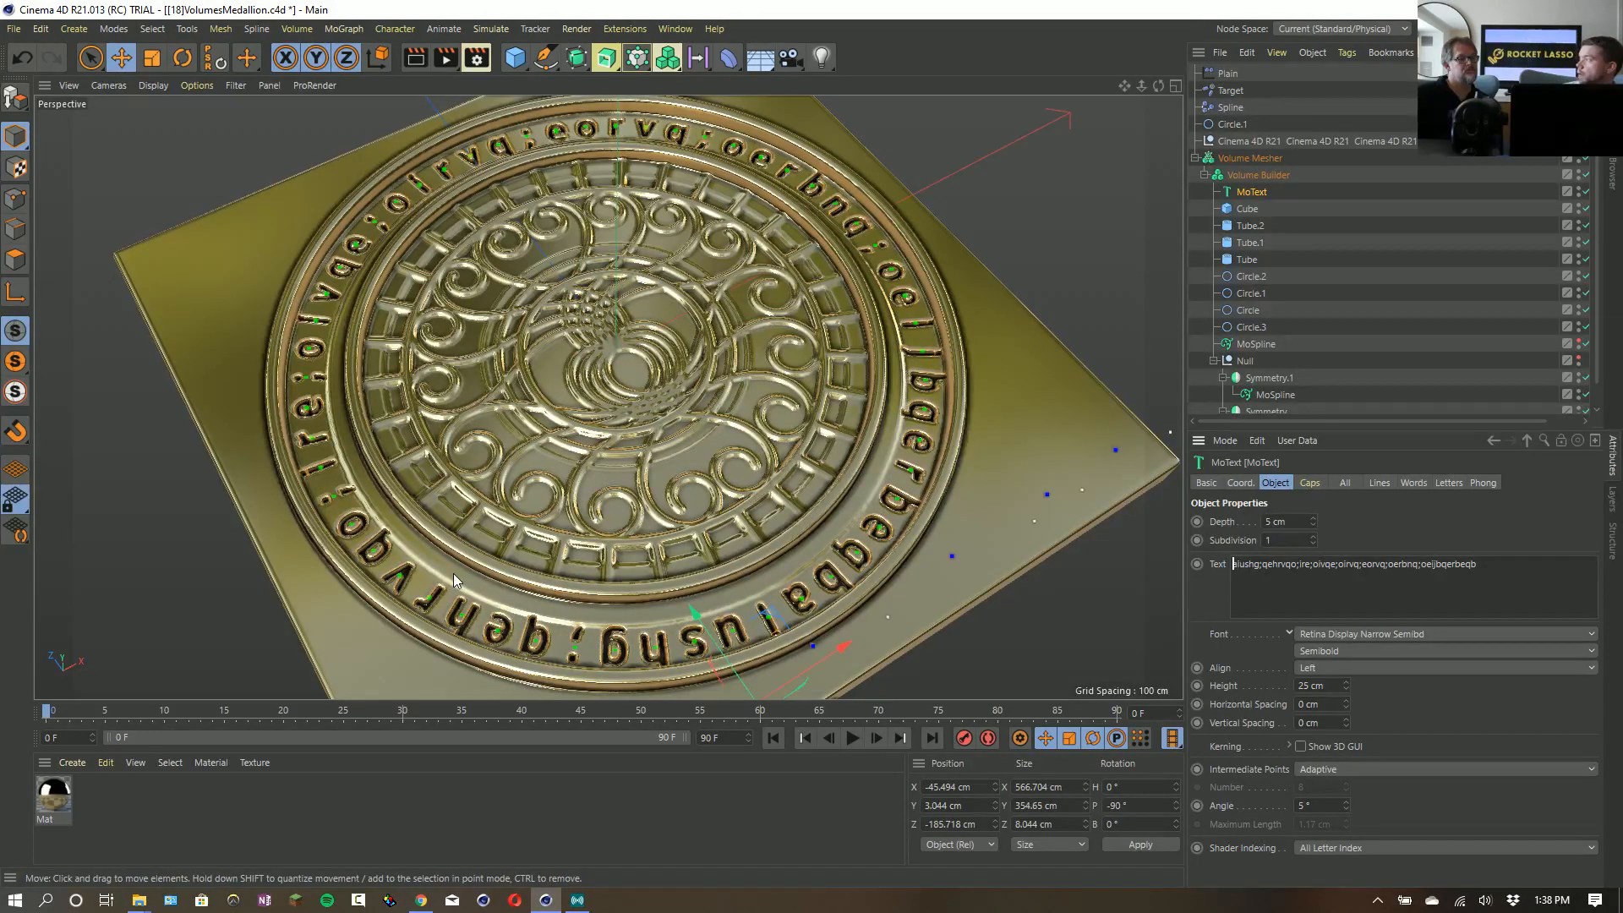
- Insert a Cache Layer above the Smooth Layer in the Volume Builder and cache it
{"action": "left_click", "coordinate": [1258, 175]}
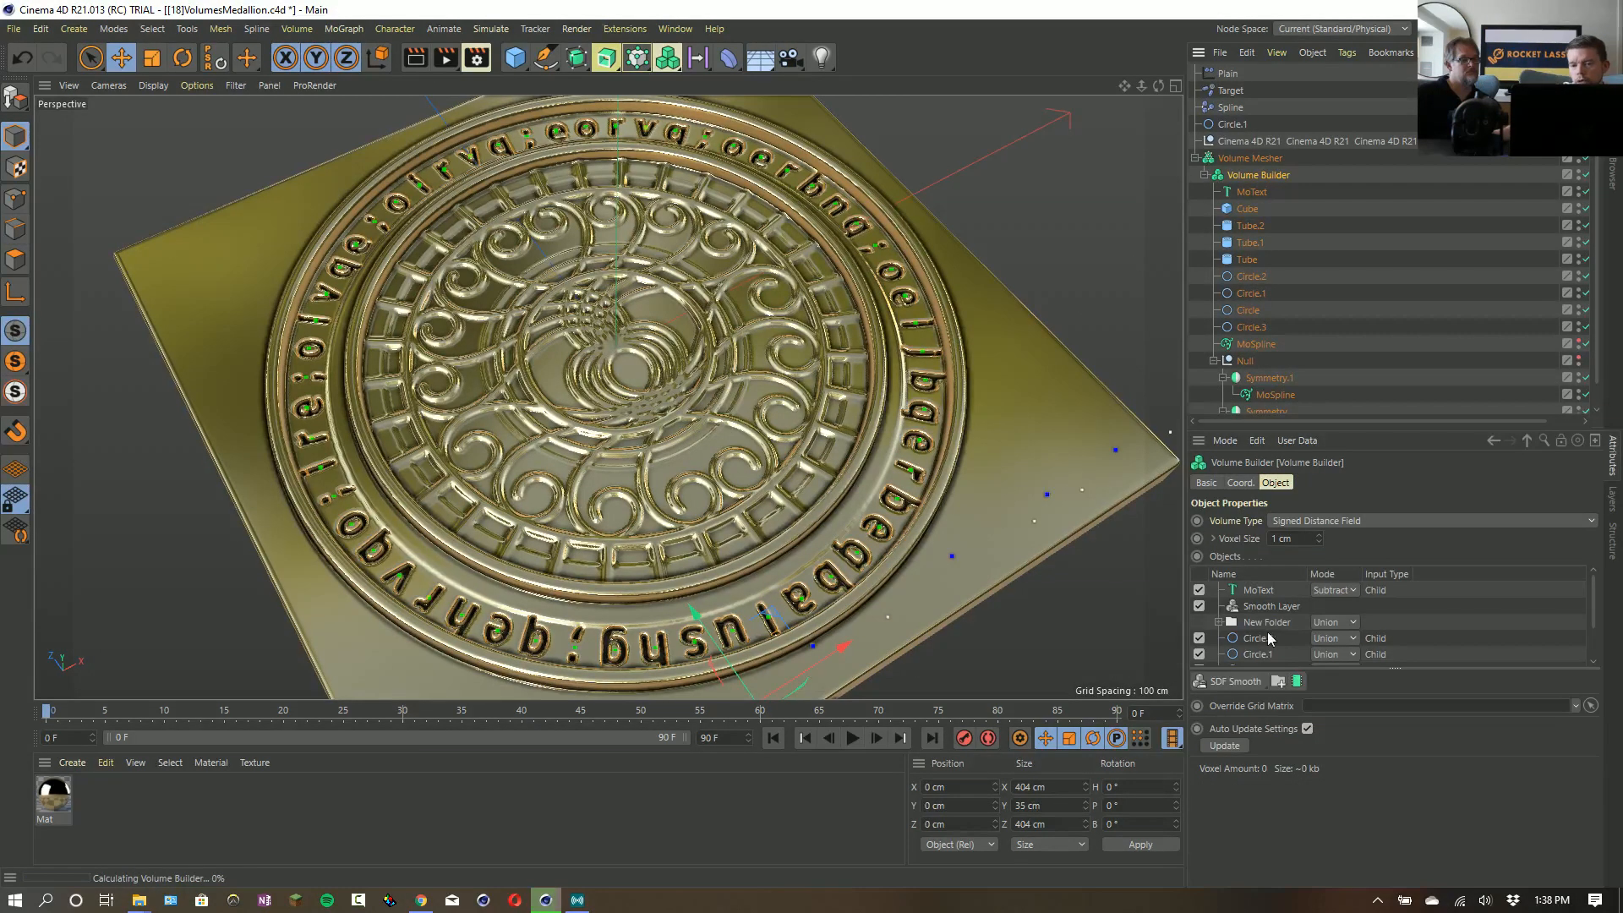
{"action": "left_click", "coordinate": [1265, 607]}
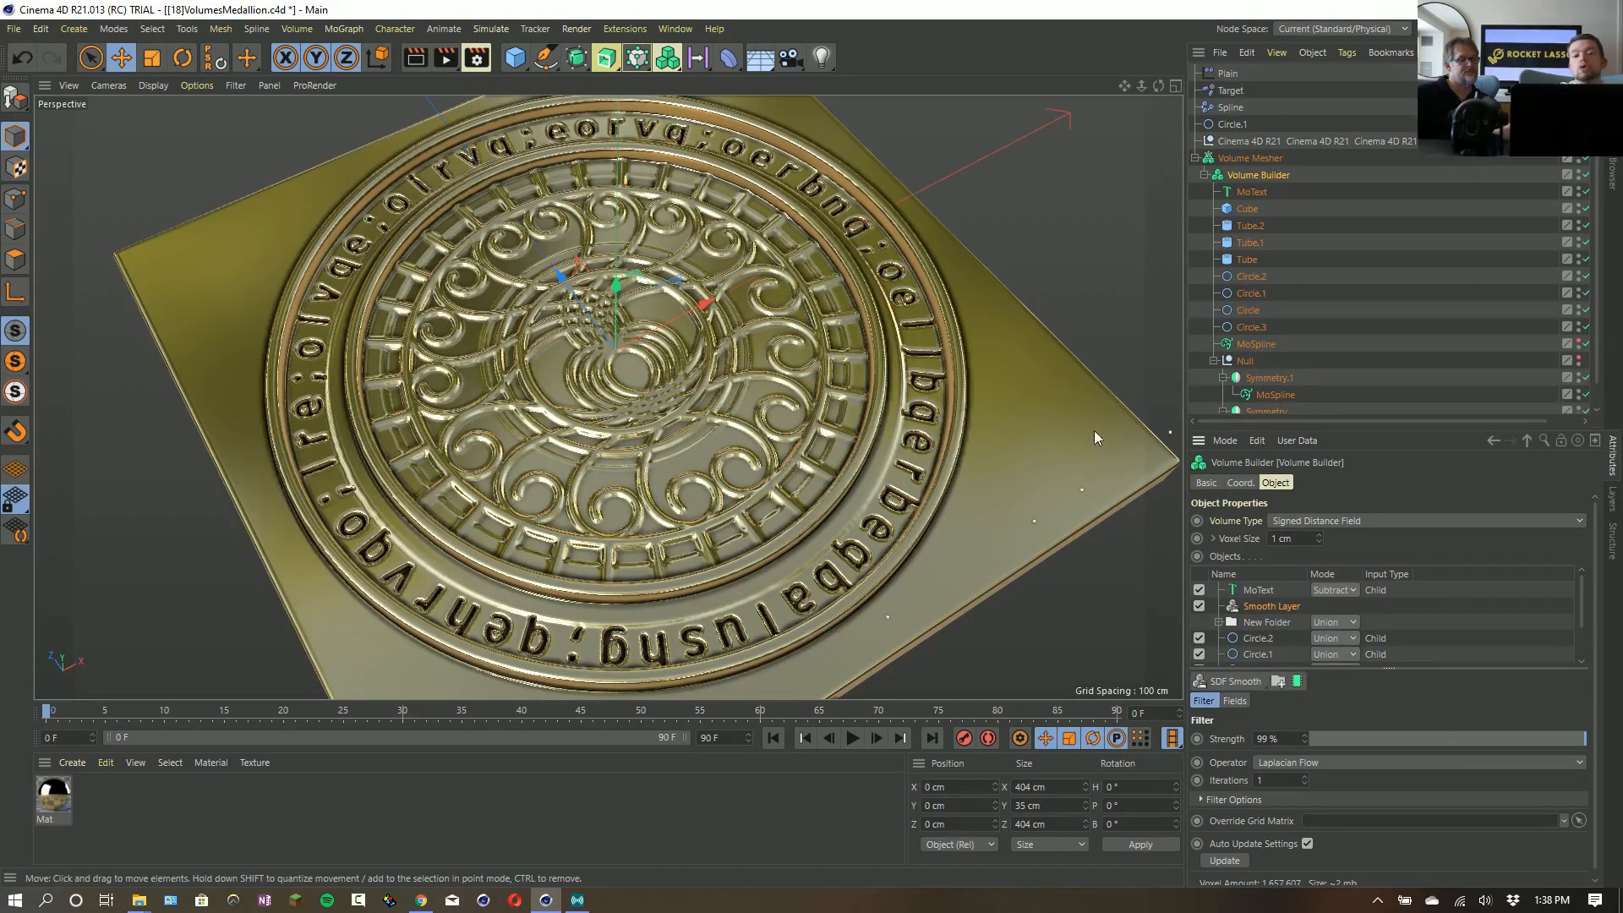
{"action": "left_click", "coordinate": [1298, 681]}
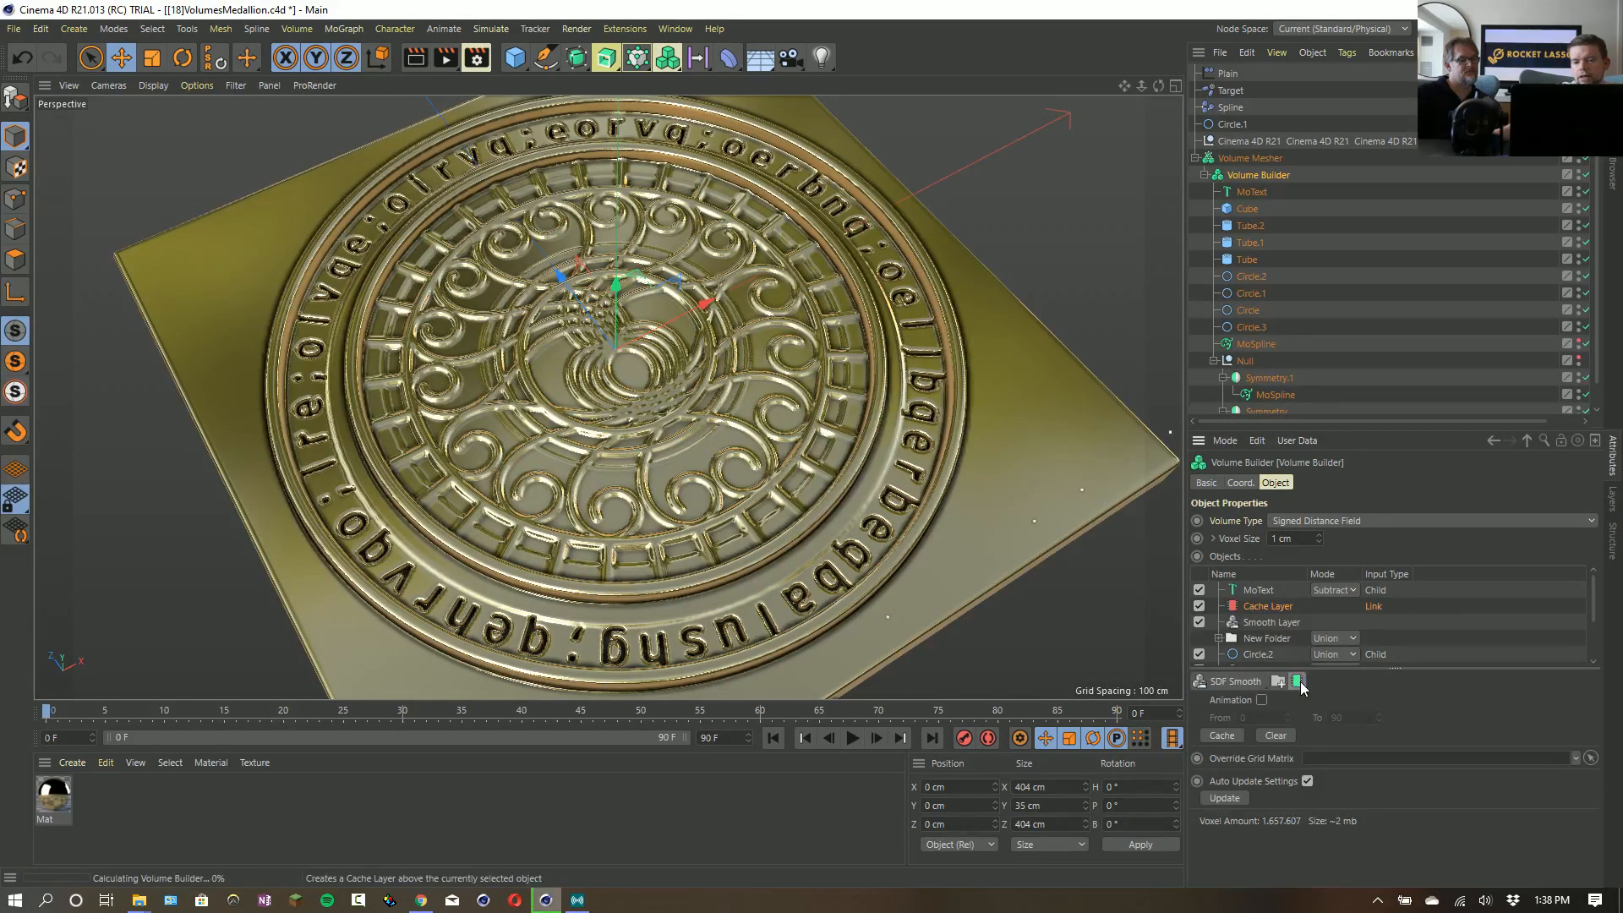
{"action": "left_click", "coordinate": [1219, 737]}
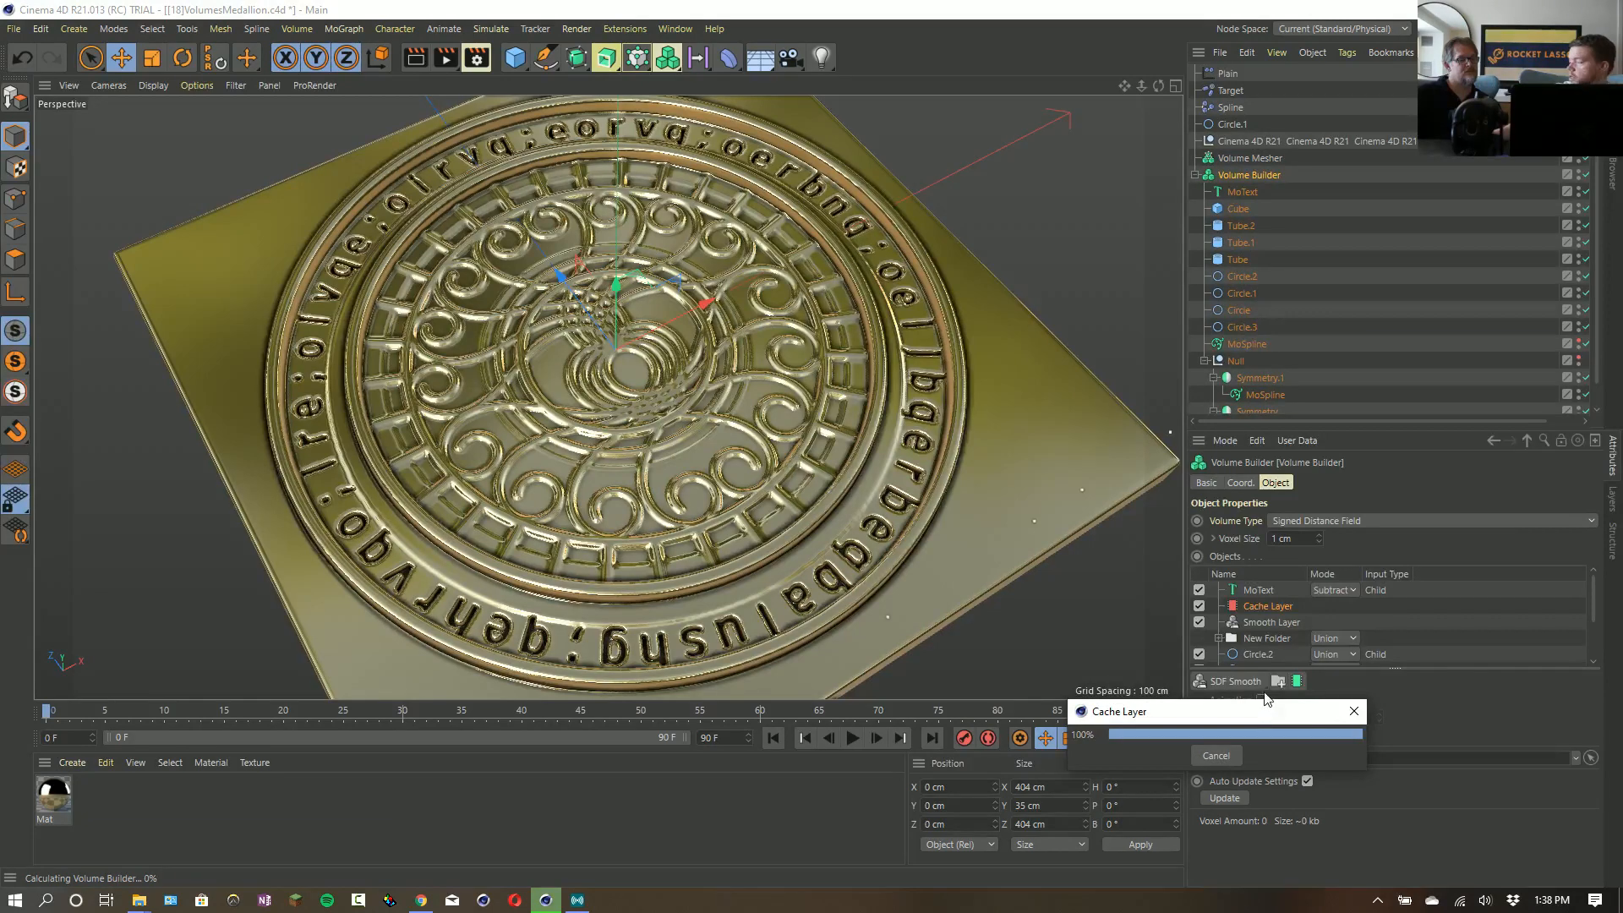
- Replace the MoText wording with "R21" repeated enough times to run around the medallion's outer ring
{"action": "left_click", "coordinate": [1256, 591]}
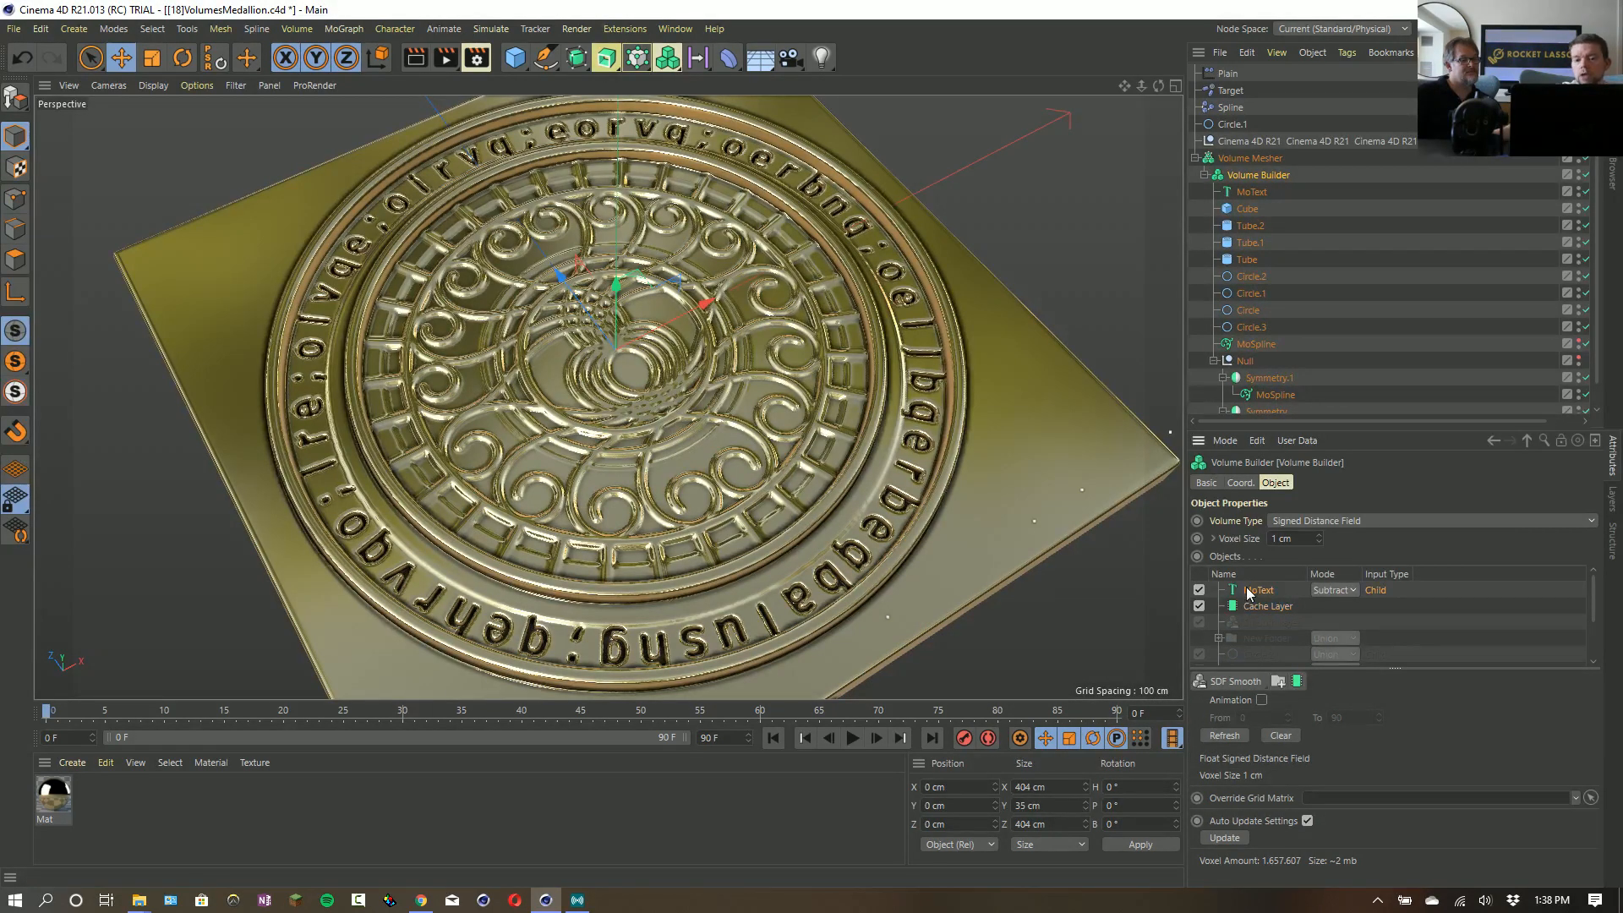
{"action": "left_click", "coordinate": [1253, 192]}
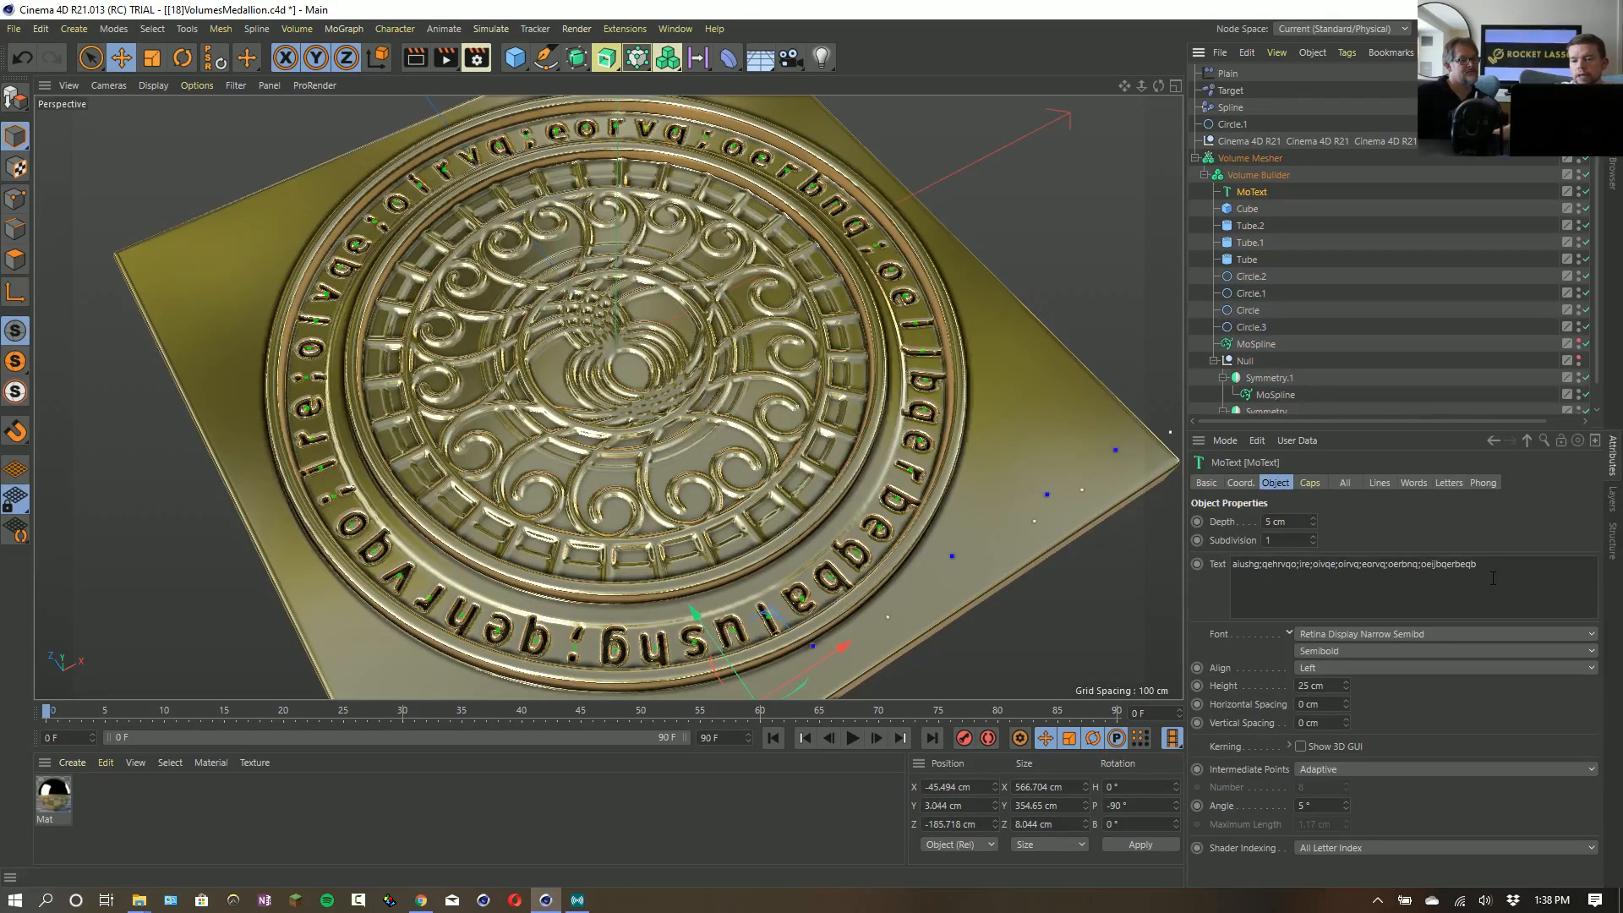
{"action": "key", "text": "ctrl+a"}
{"action": "type", "text": "R"}
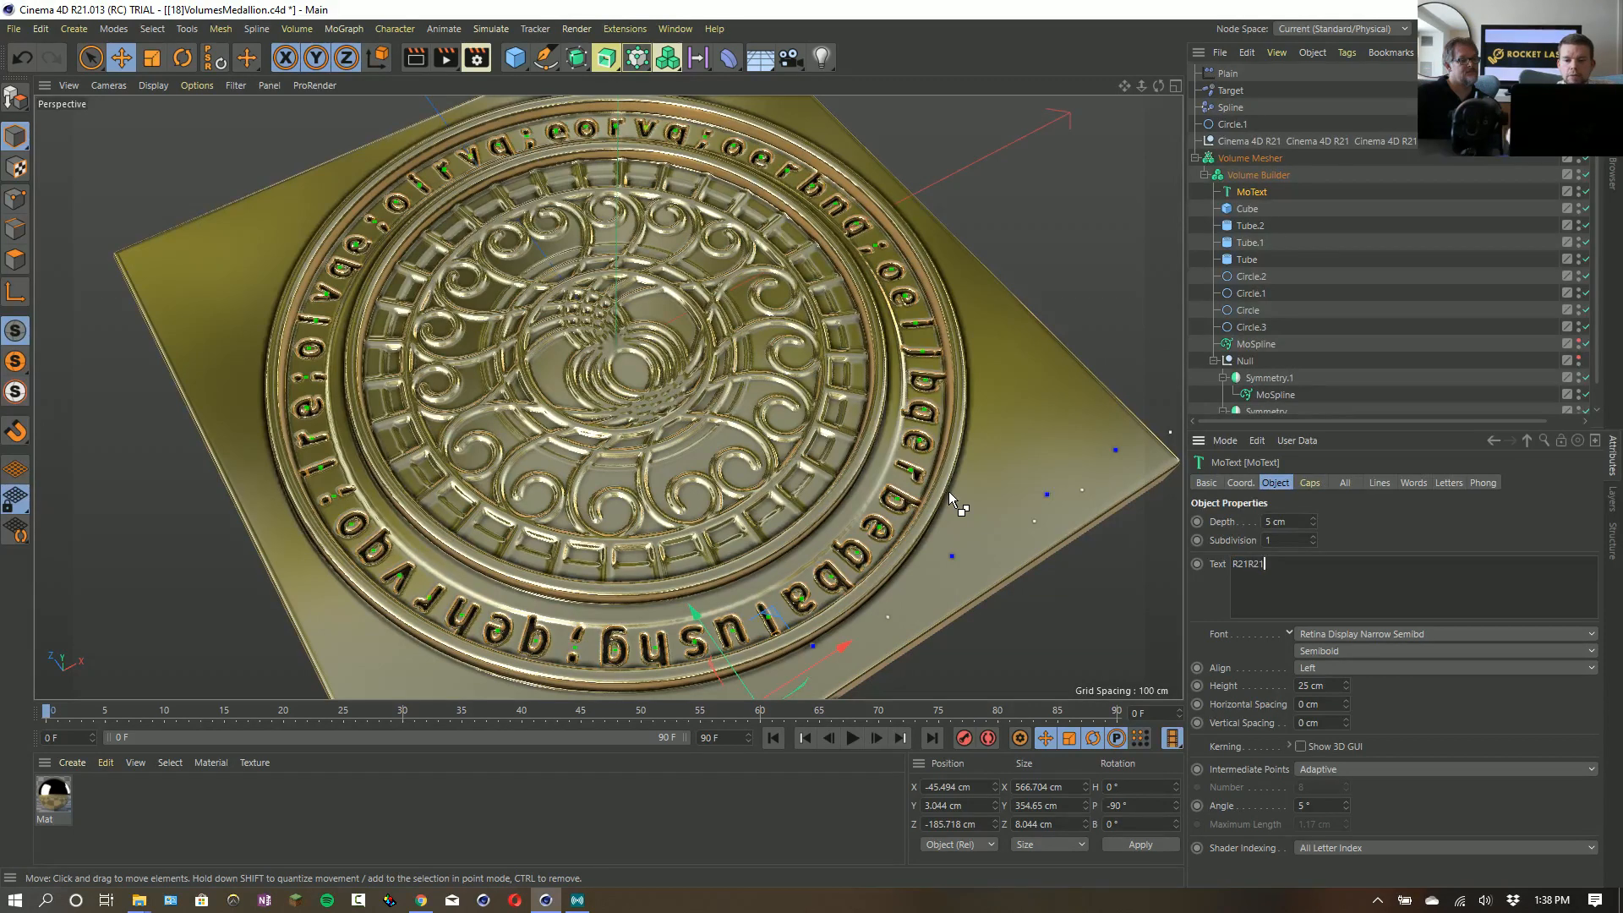
{"action": "key", "text": "ctrl+a"}
{"action": "key", "text": "ctrl+c"}
{"action": "key", "text": "ctrl+v"}
{"action": "key", "text": "ctrl+v"}
{"action": "key", "text": "ctrl+v"}
{"action": "key", "text": "ctrl+v"}
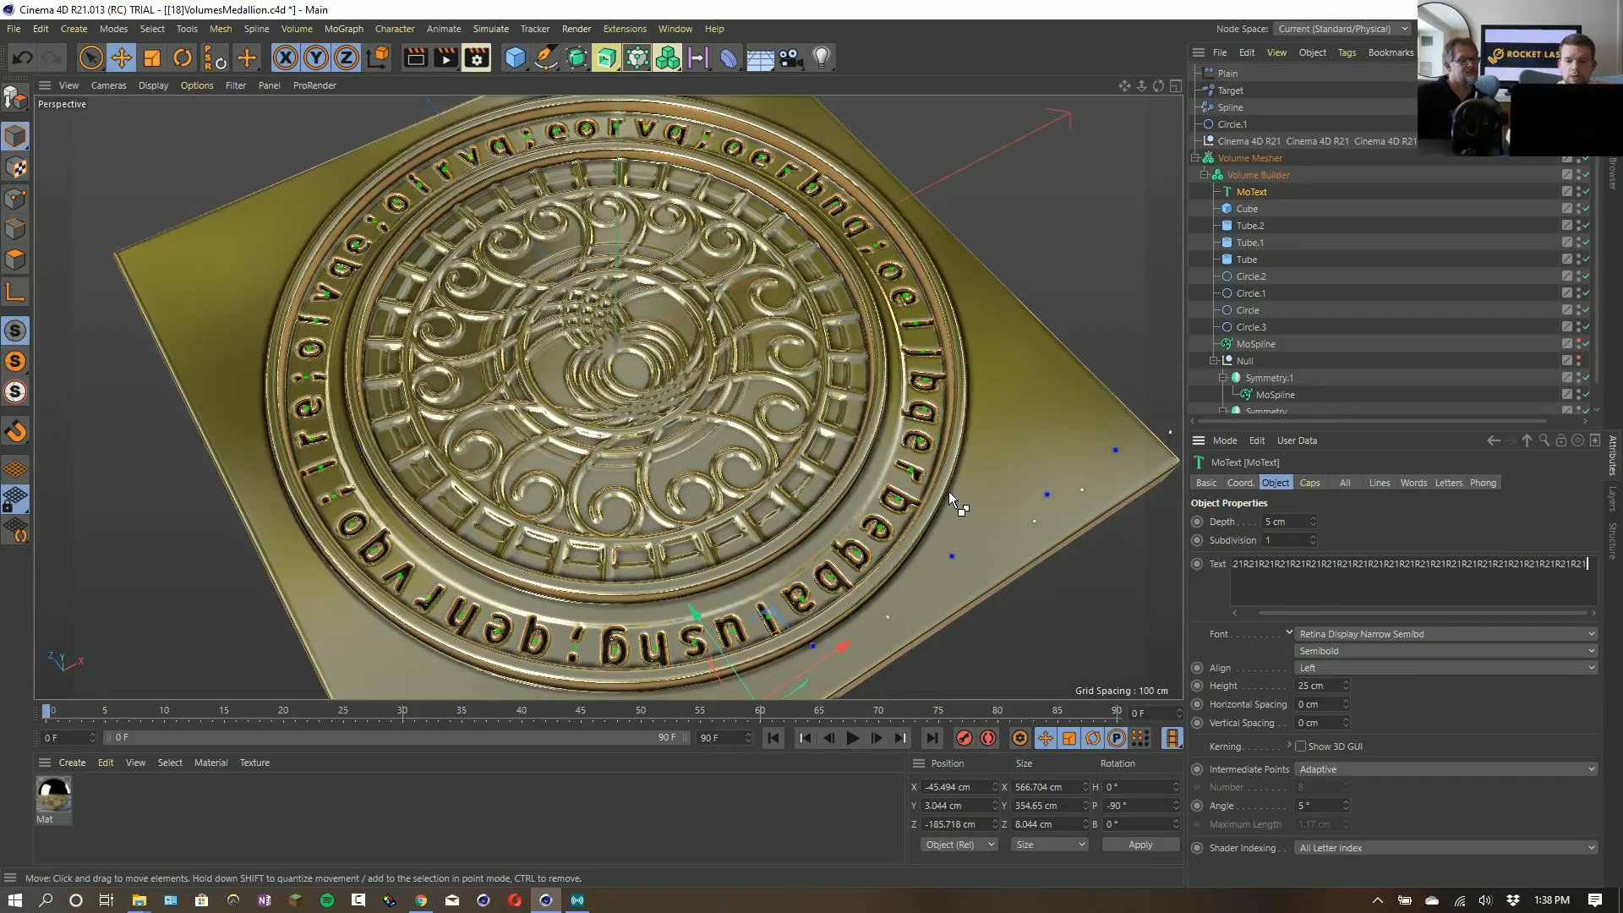
{"action": "left_click", "coordinate": [1376, 543]}
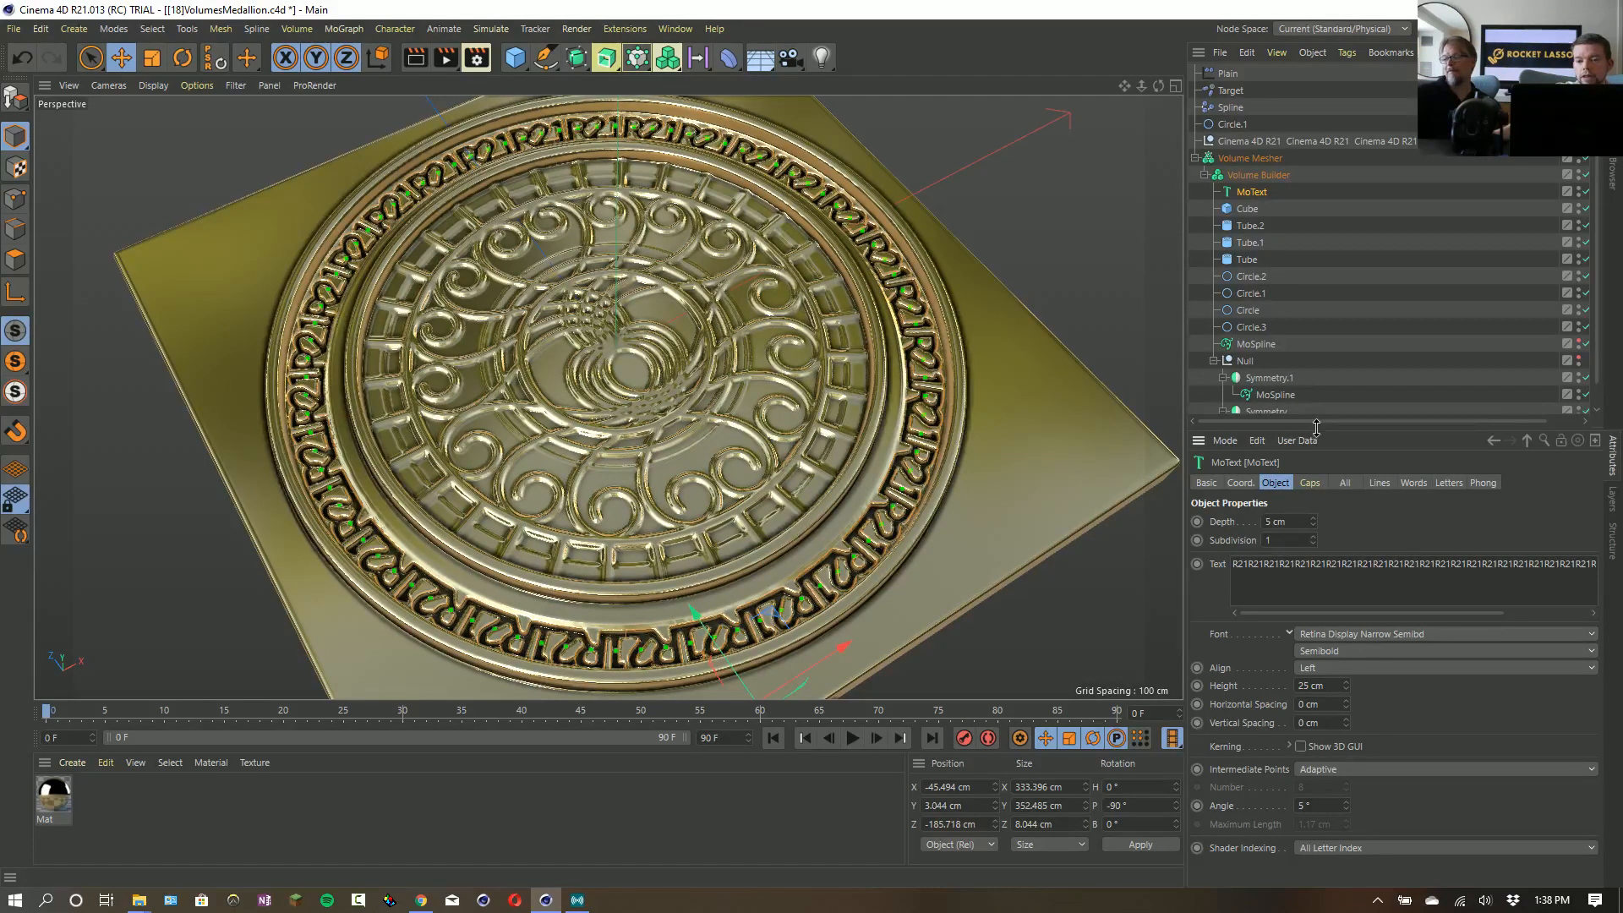
- Collapse the Volume Builder hierarchy and resize the object list so the Volume Mesher's tags can be reached
{"action": "left_click_drag", "start_coordinate": [1315, 427], "coordinate": [1315, 269]}
{"action": "left_click", "coordinate": [1205, 175]}
{"action": "left_click", "coordinate": [1268, 141]}
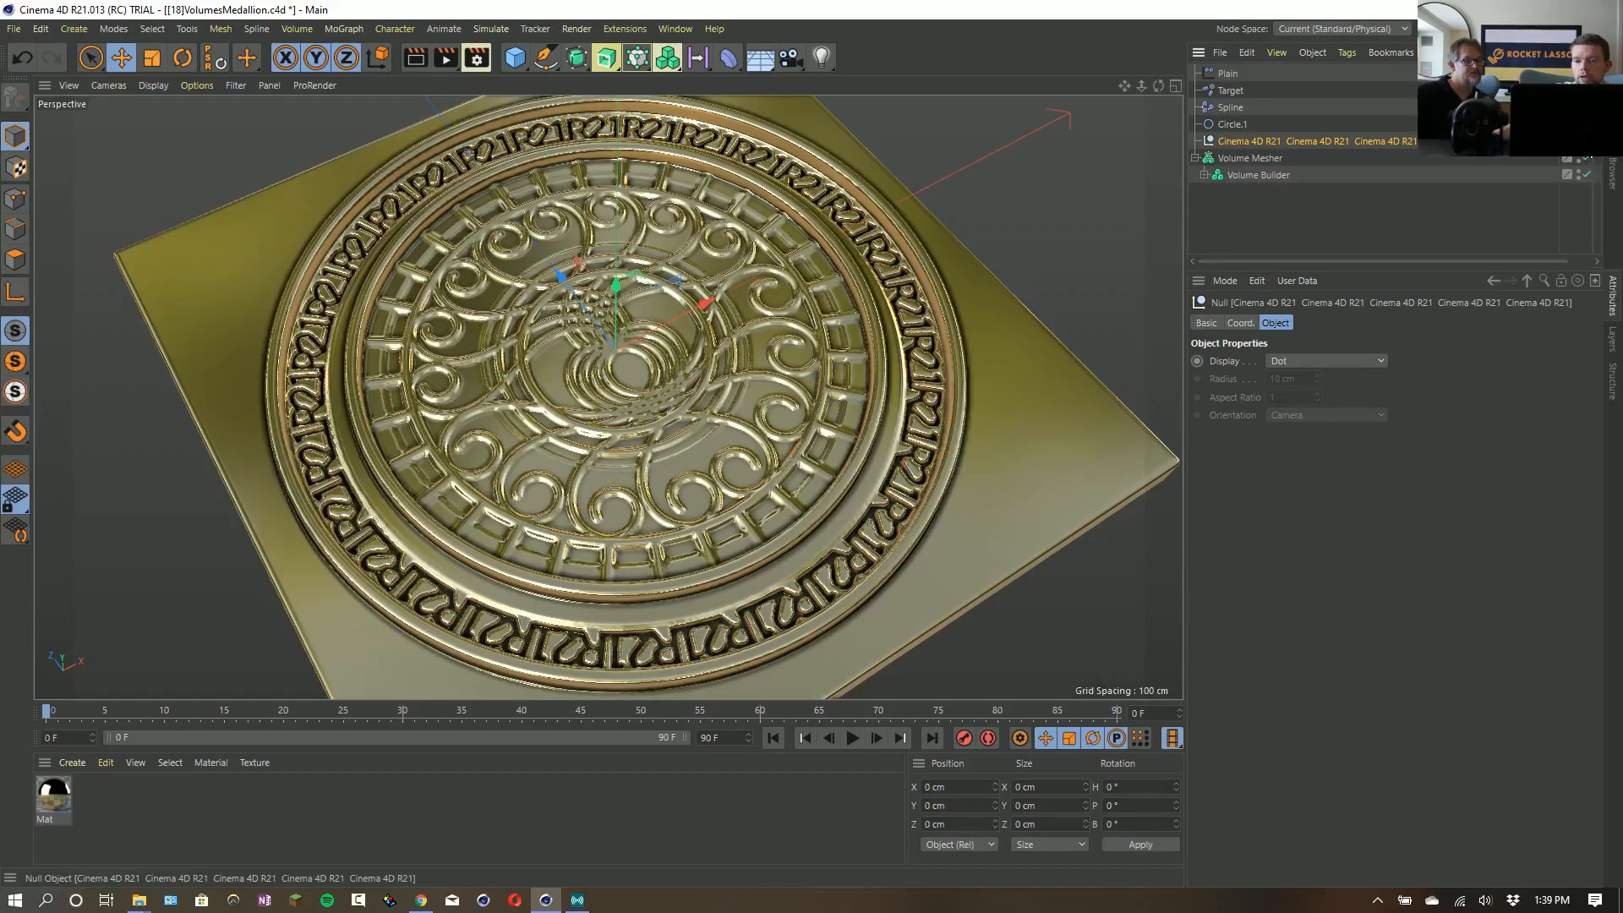
{"action": "left_click_drag", "start_coordinate": [1560, 135], "coordinate": [1360, 171]}
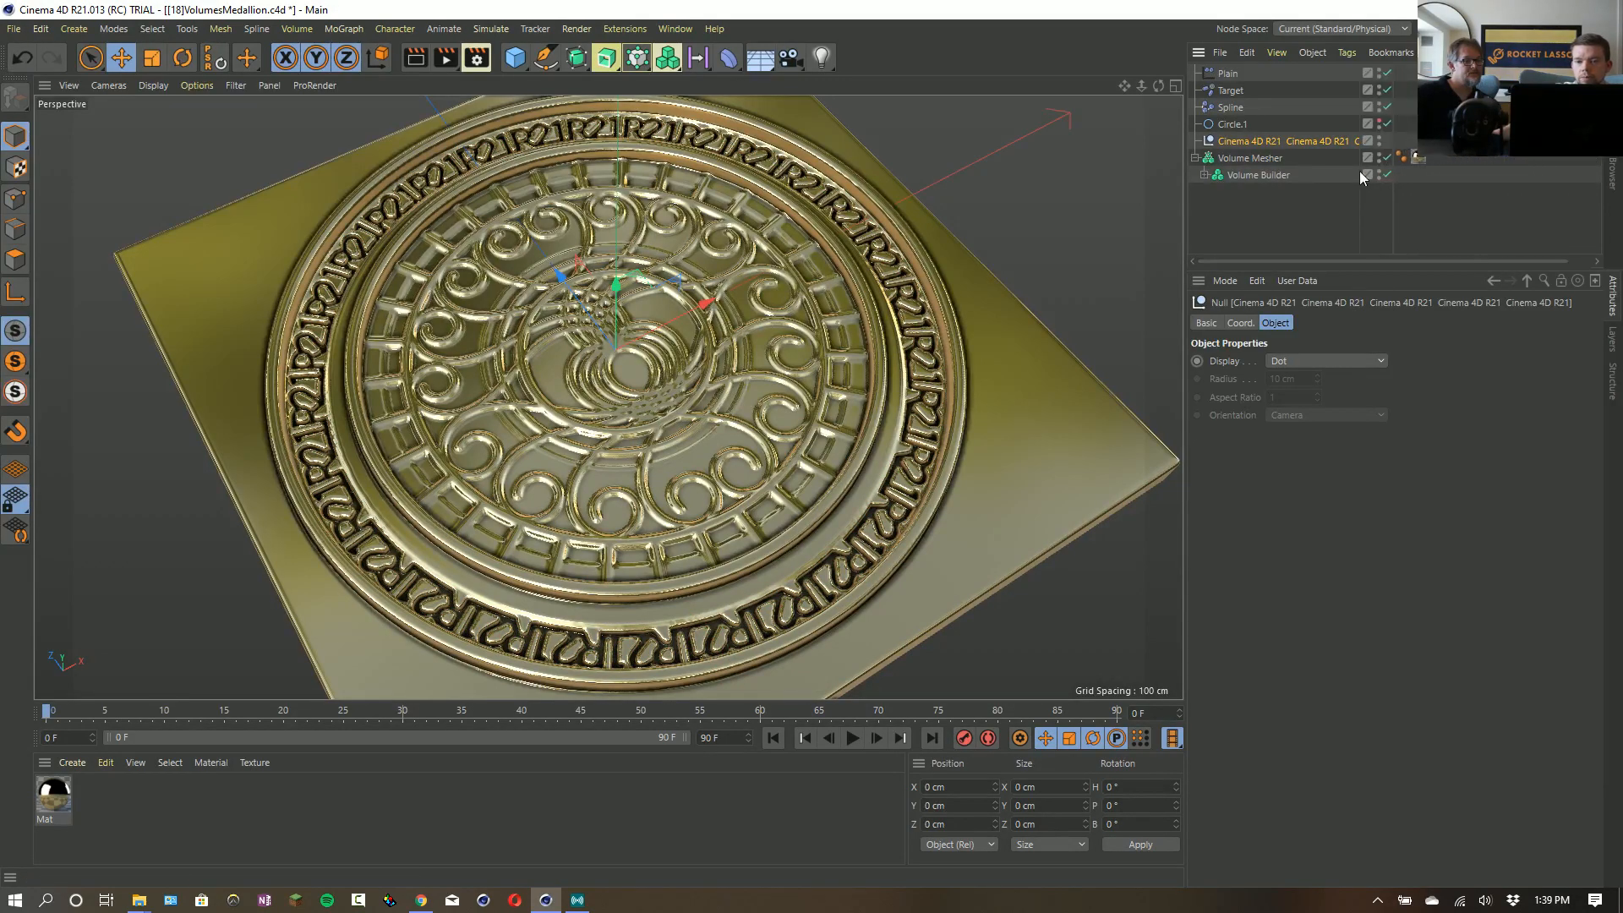
- Enable Create Curvature Map on the Volume Mesher and select its new vertex map tag
{"action": "left_click", "coordinate": [1261, 162]}
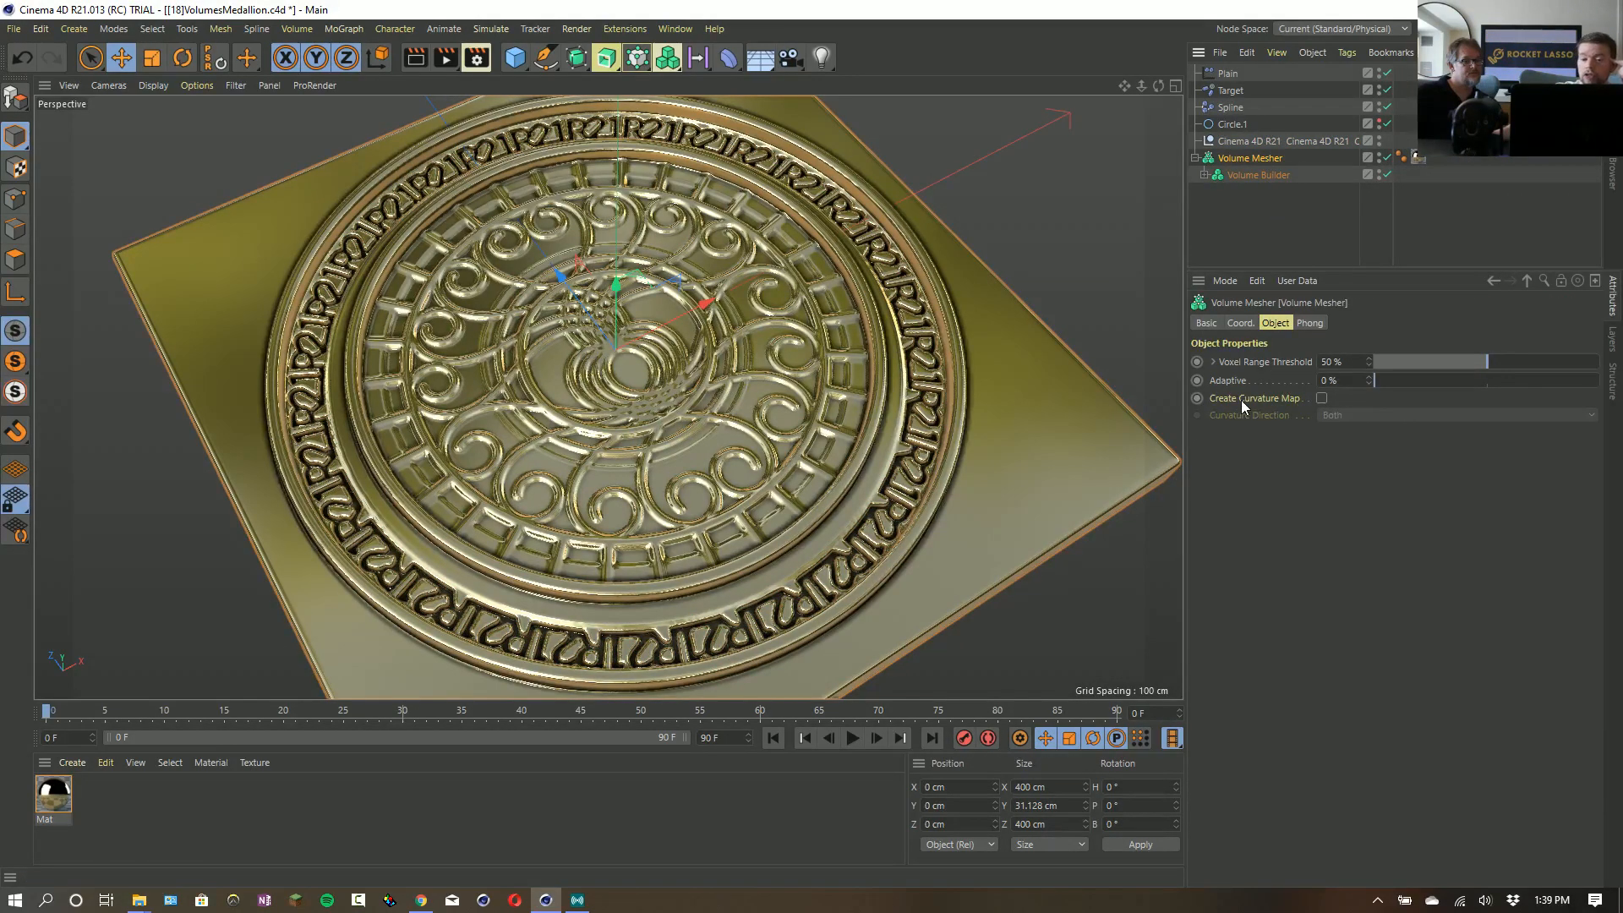
{"action": "left_click", "coordinate": [1323, 399]}
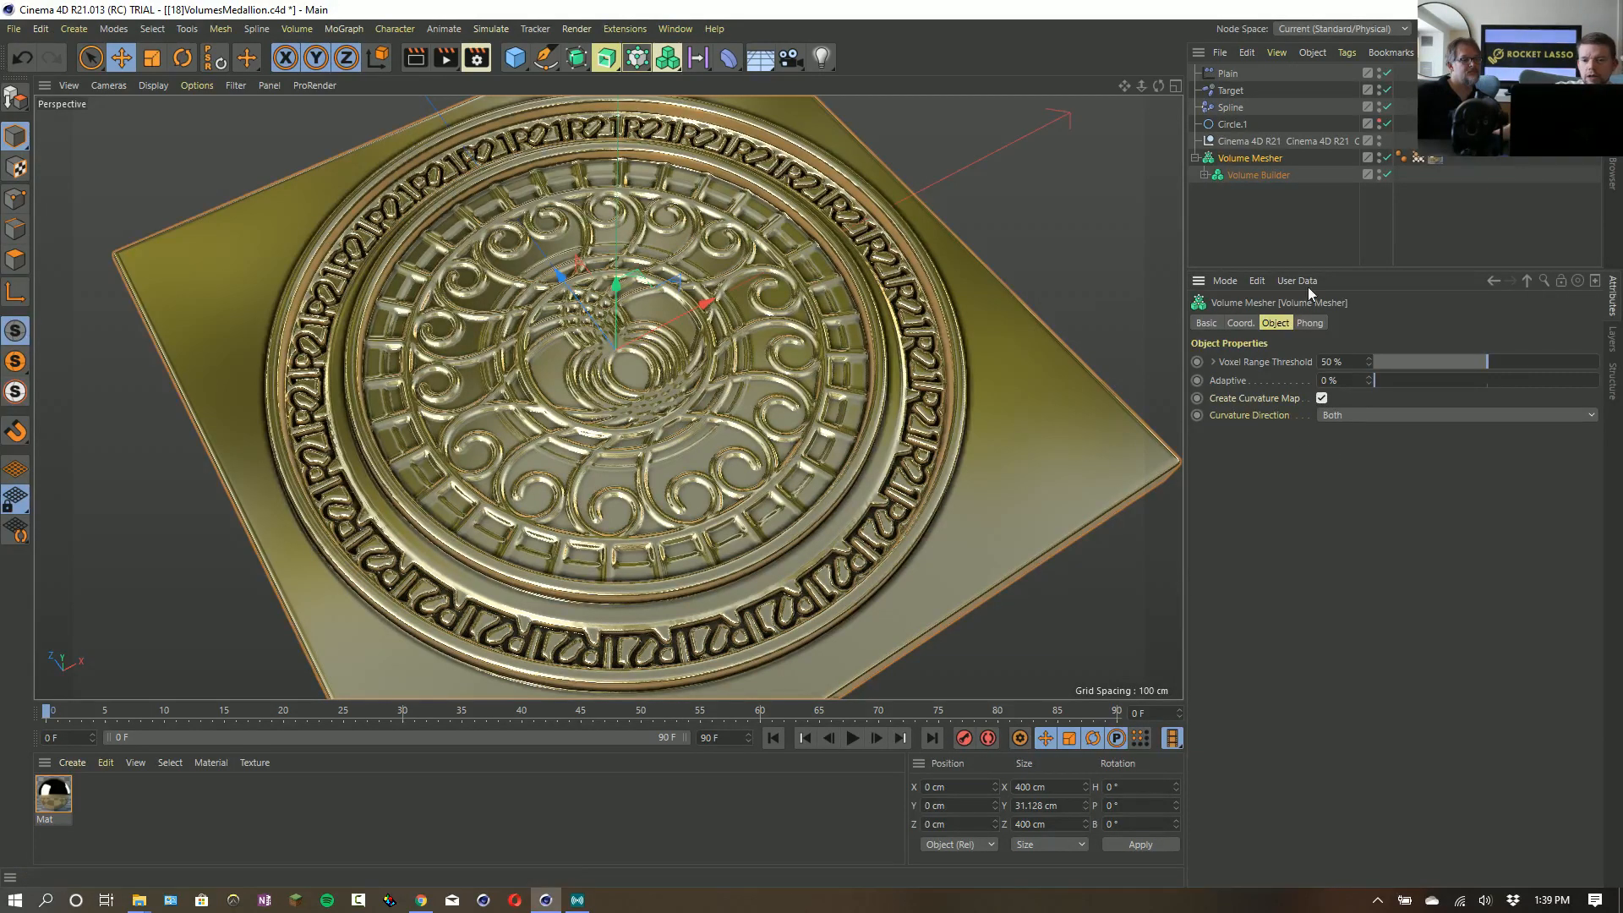
{"action": "left_click", "coordinate": [1417, 160]}
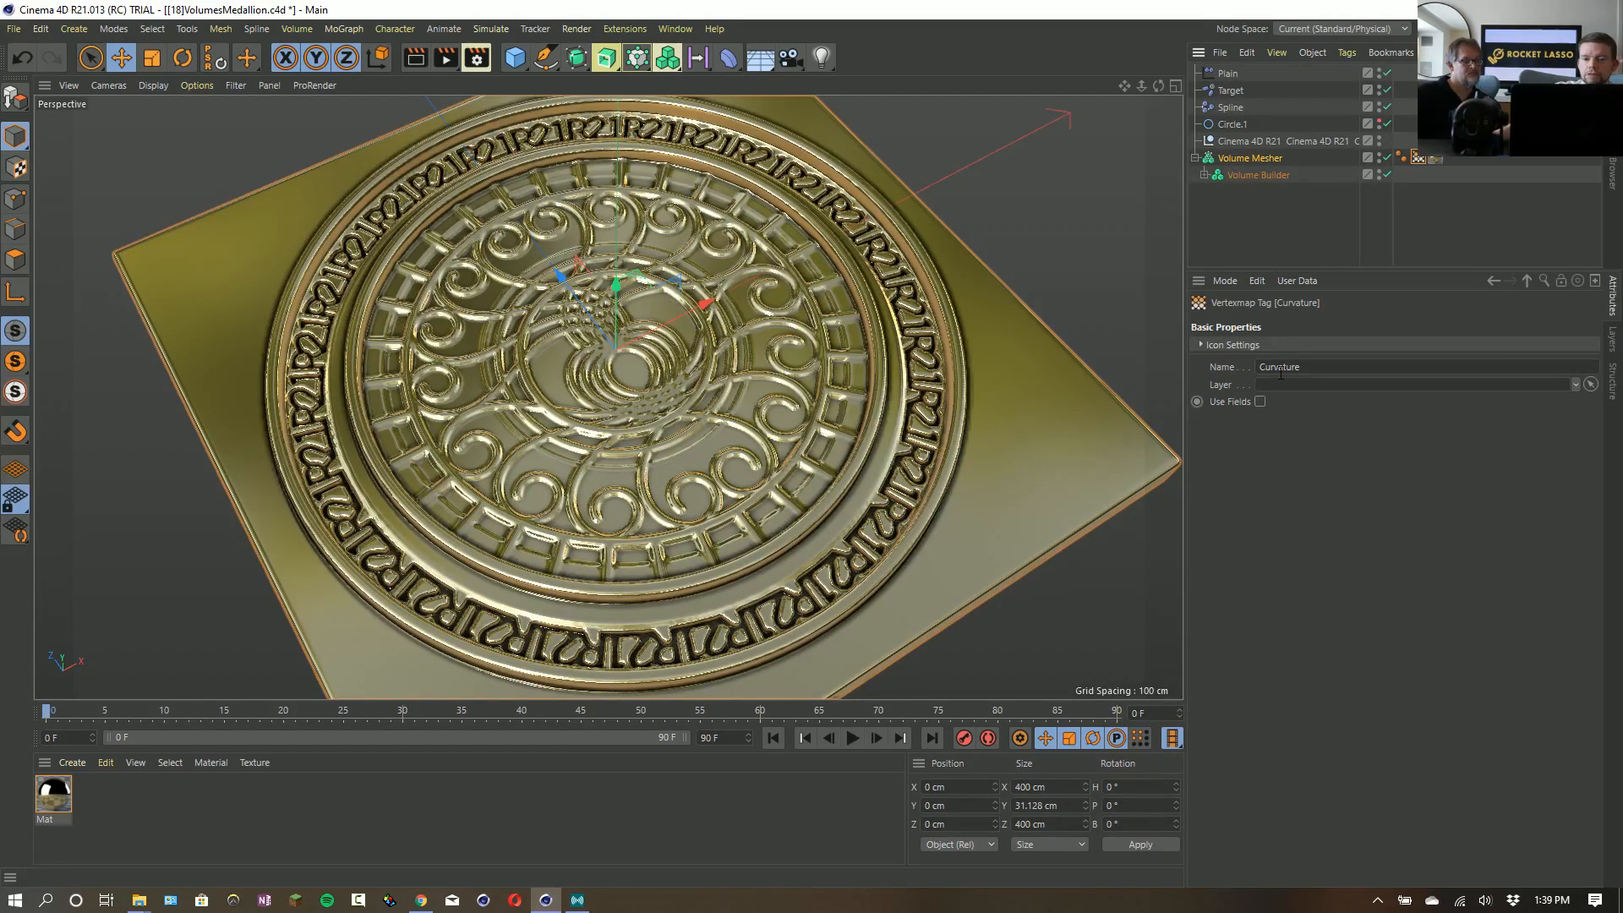
- Open the Mat material for editing, enable its Luminance channel and disable Reflectance
{"action": "double_click", "coordinate": [62, 810]}
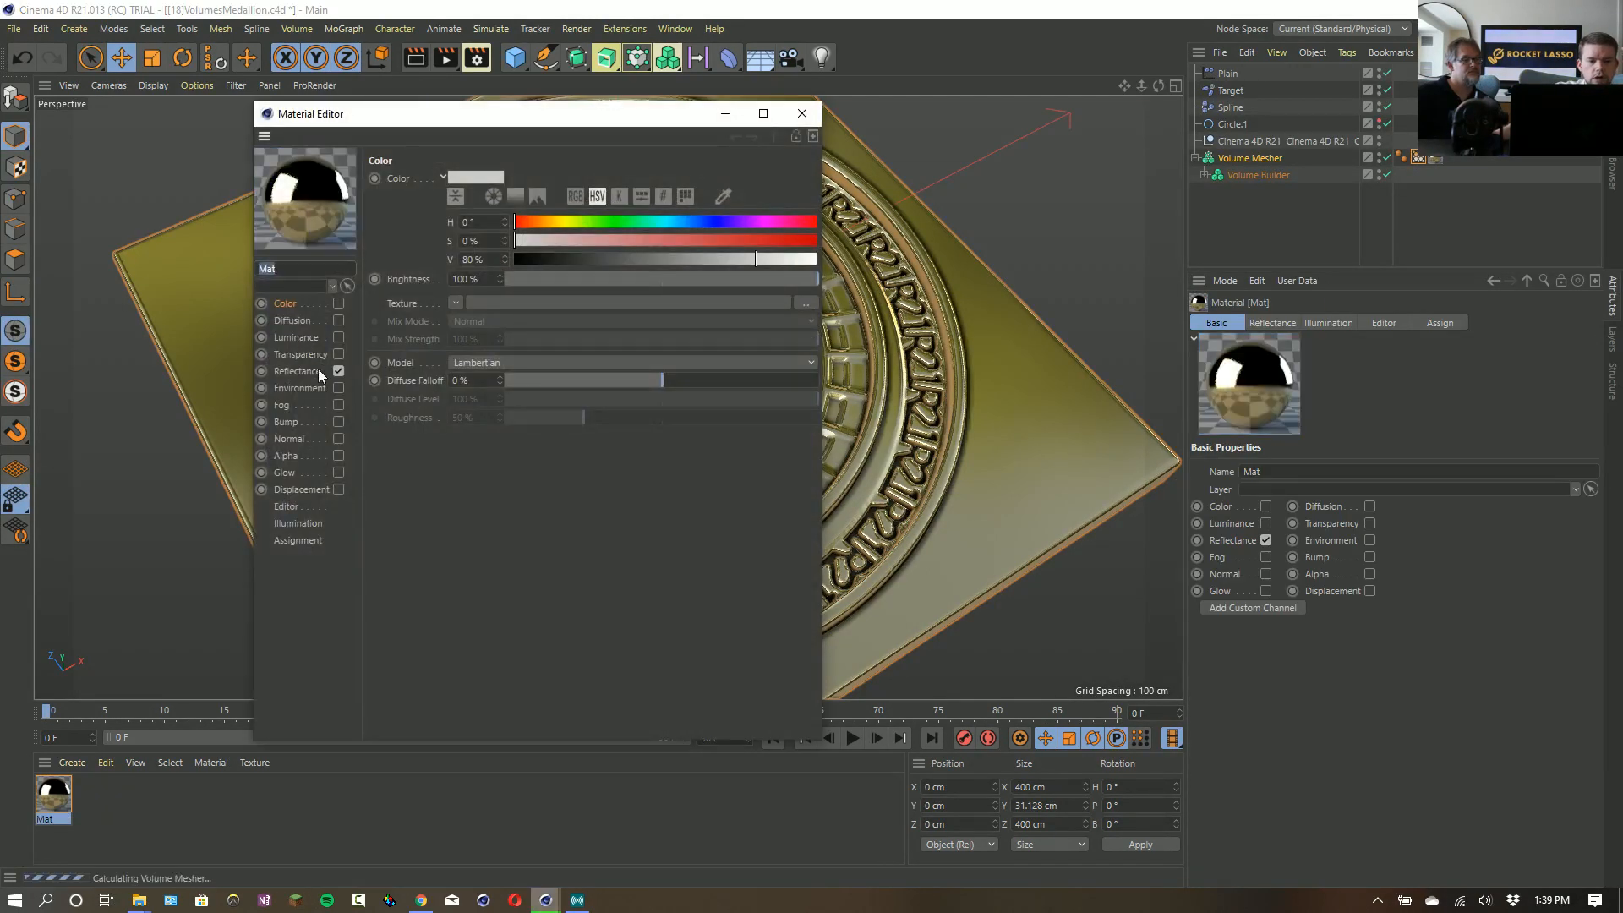
{"action": "left_click", "coordinate": [340, 338]}
{"action": "left_click", "coordinate": [338, 371]}
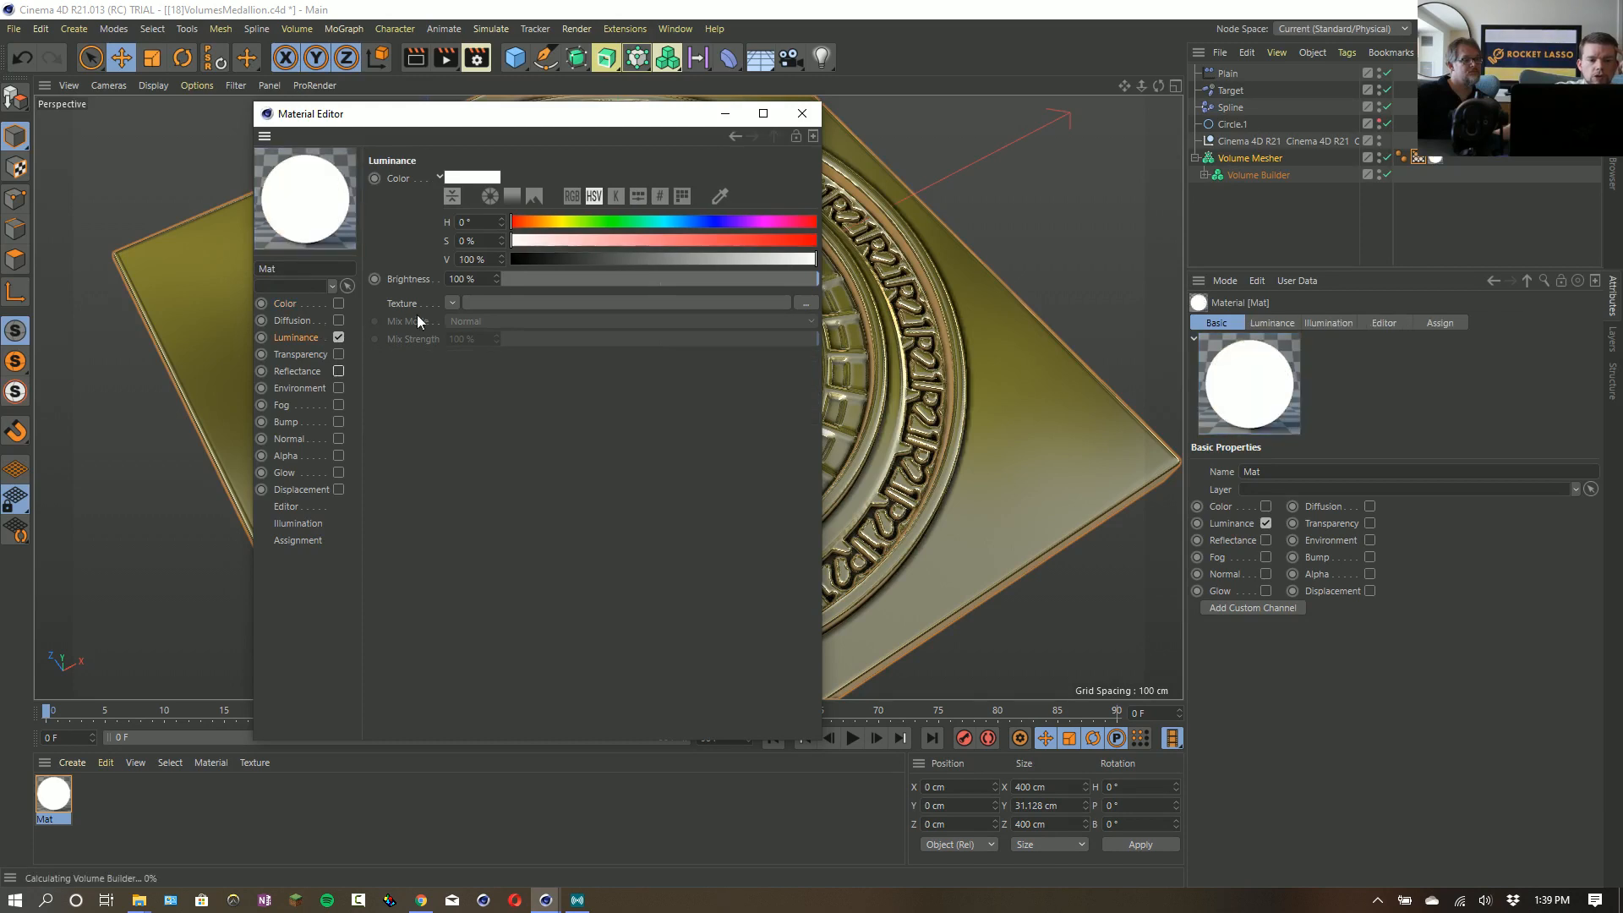
- Load a Vertex Map shader as the Luminance texture and link the Volume Mesher's Curvature tag to it
{"action": "left_click", "coordinate": [452, 303]}
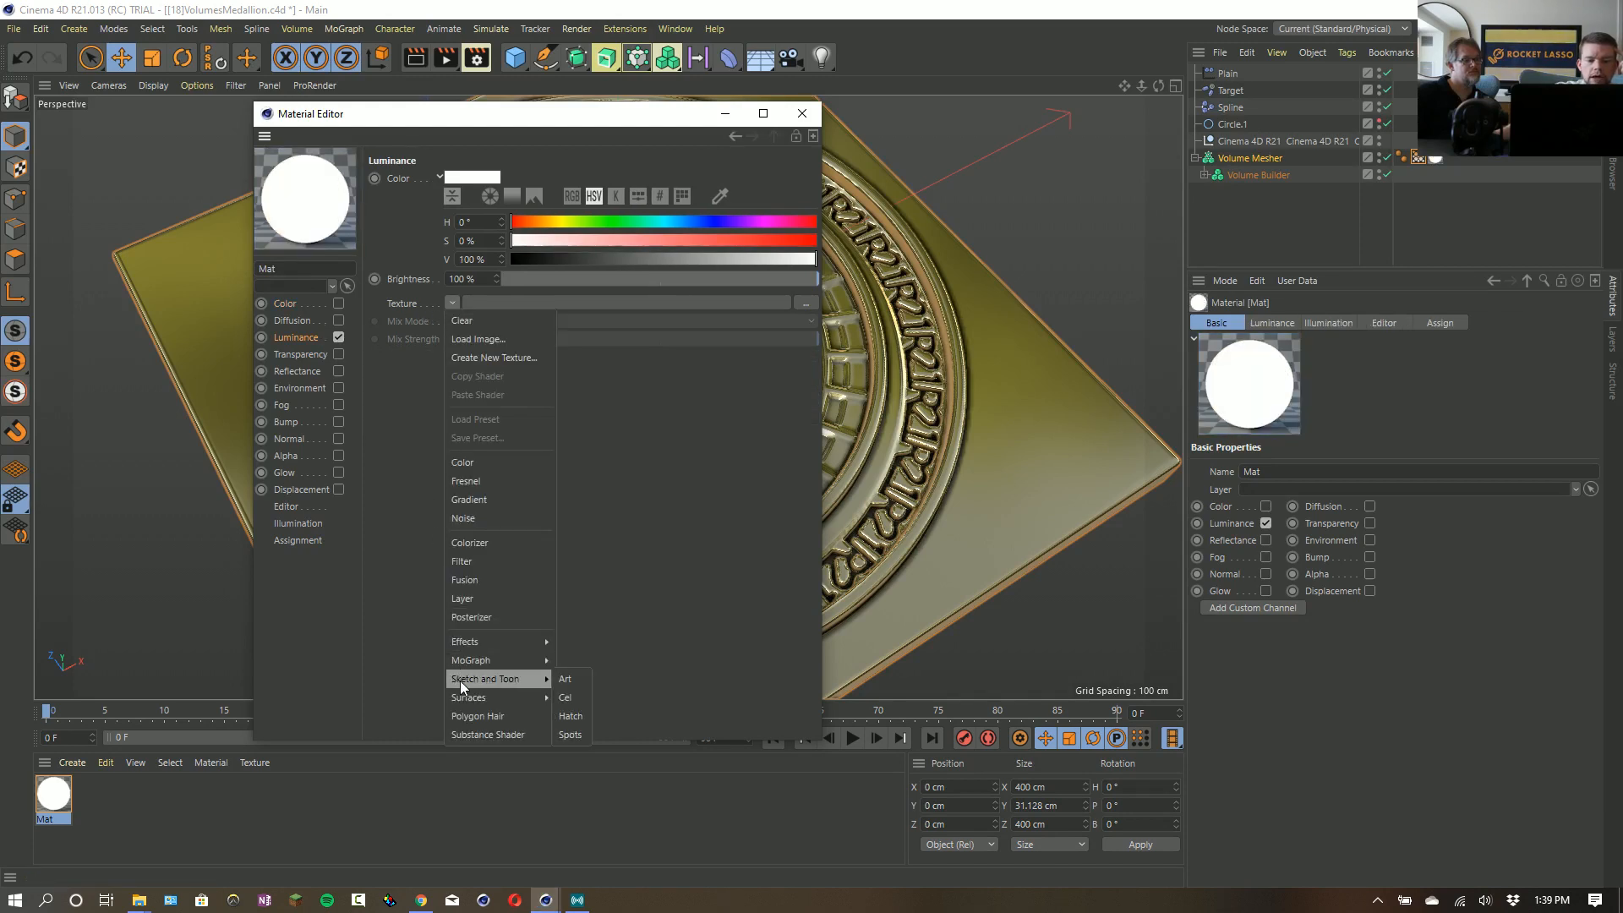
{"action": "mouse_move", "coordinate": [465, 698]}
{"action": "mouse_move", "coordinate": [494, 642]}
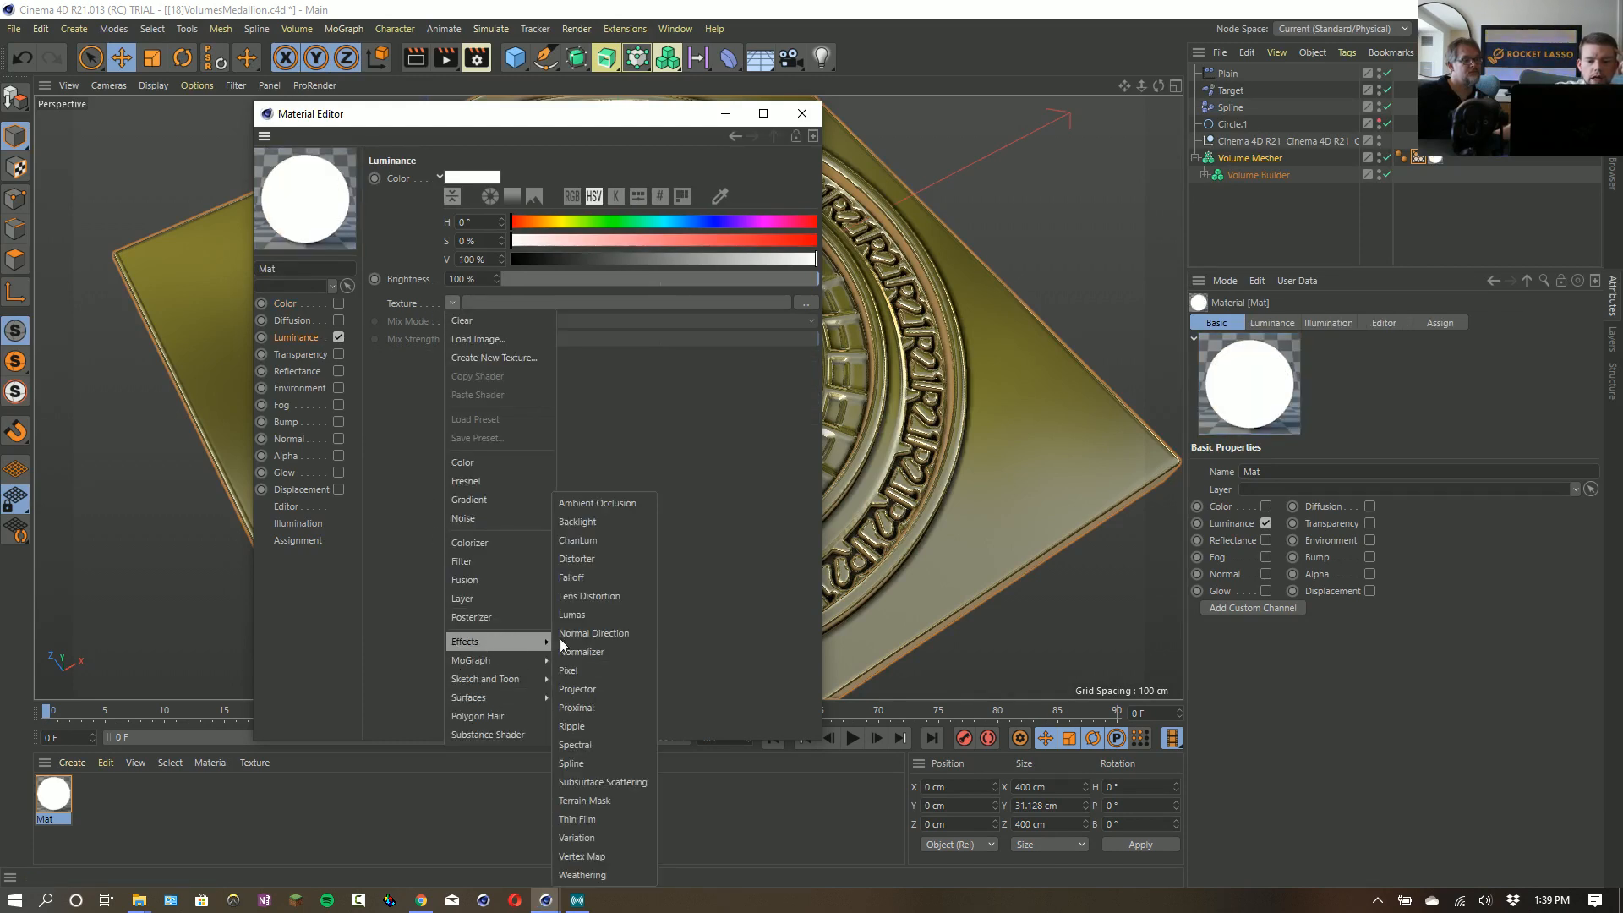
{"action": "left_click", "coordinate": [581, 852]}
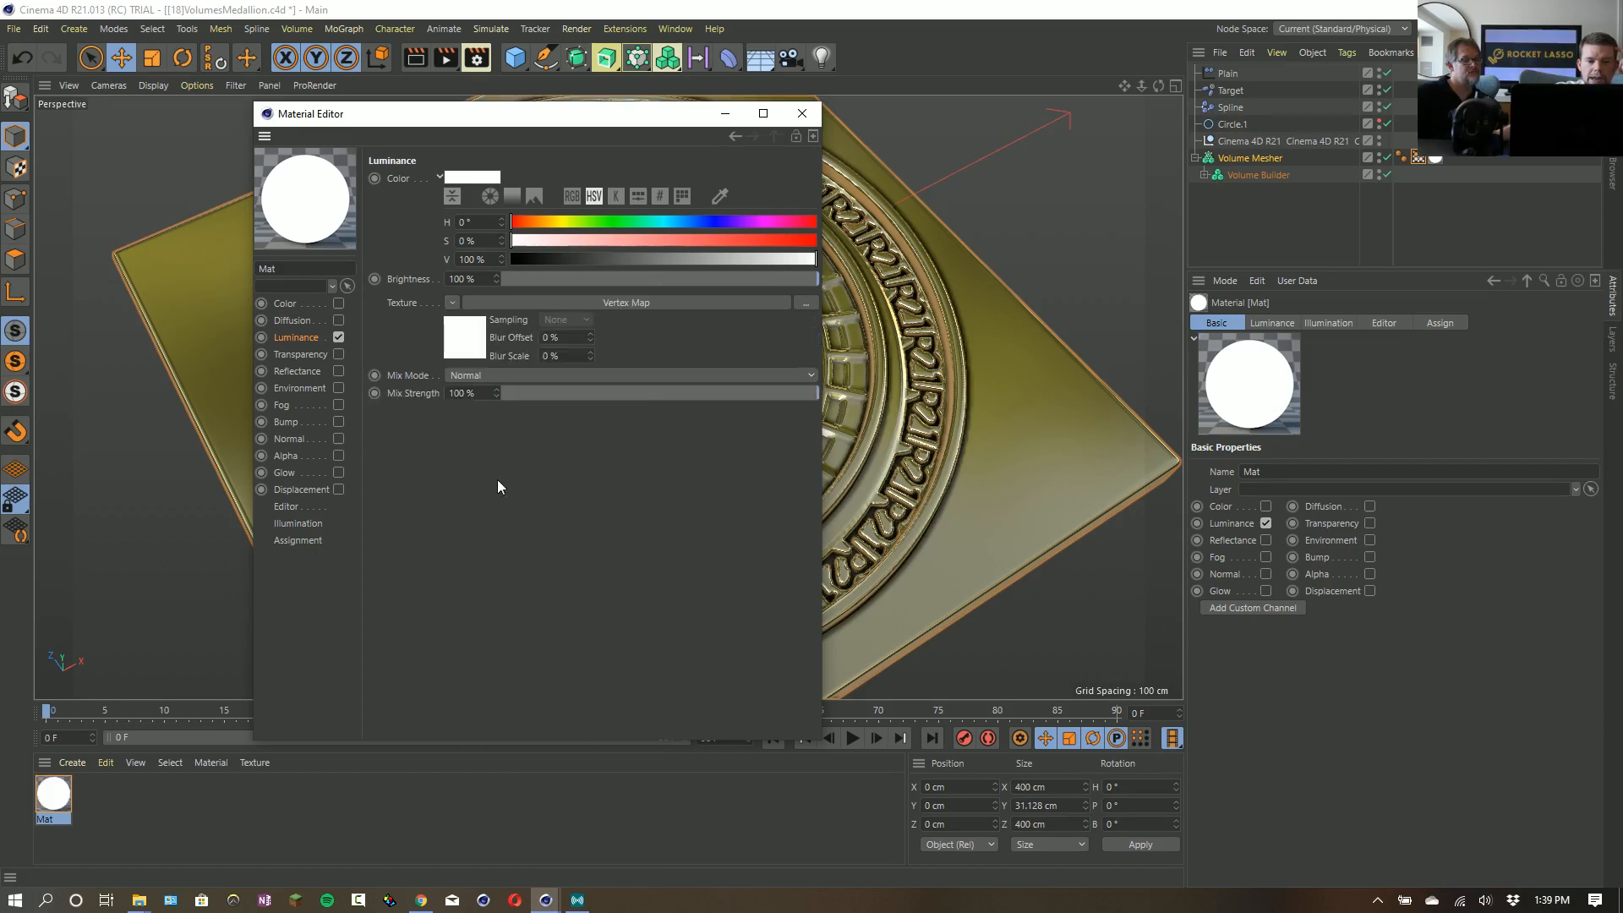
{"action": "left_click", "coordinate": [464, 347]}
{"action": "left_click_drag", "start_coordinate": [1417, 157], "coordinate": [719, 306]}
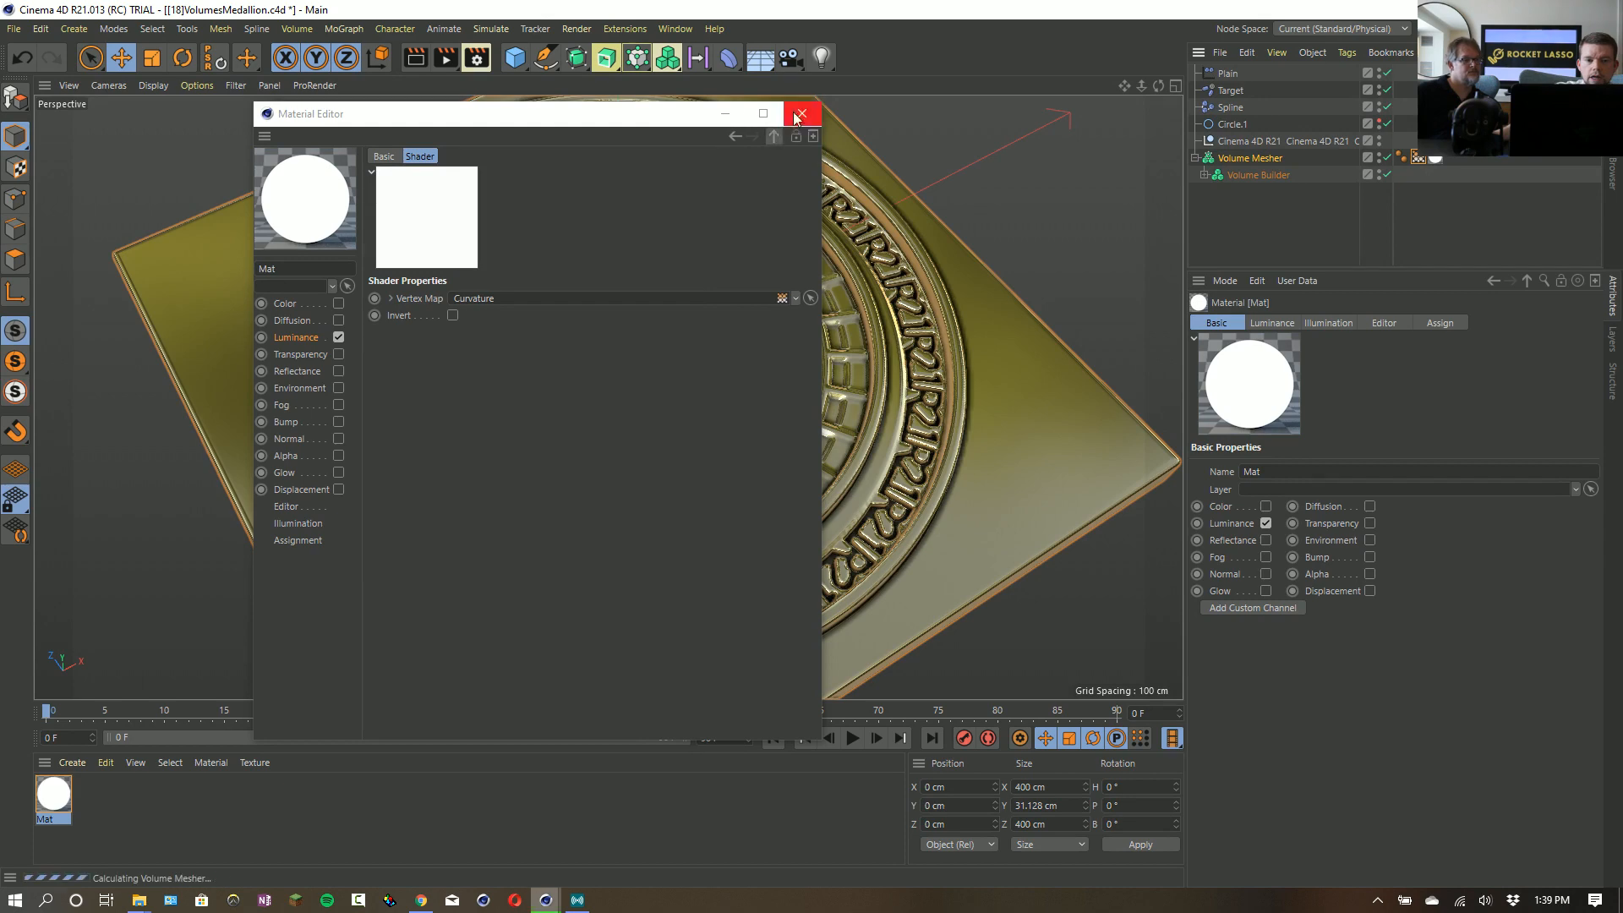
- Move the Material Editor clear of the medallion to view the curvature shading and show the Volume Mesher's object properties
{"action": "mouse_move", "coordinate": [634, 115]}
{"action": "left_mouse_down"}
{"action": "mouse_move", "coordinate": [866, 598]}
{"action": "mouse_move", "coordinate": [1306, 634]}
{"action": "left_mouse_up"}
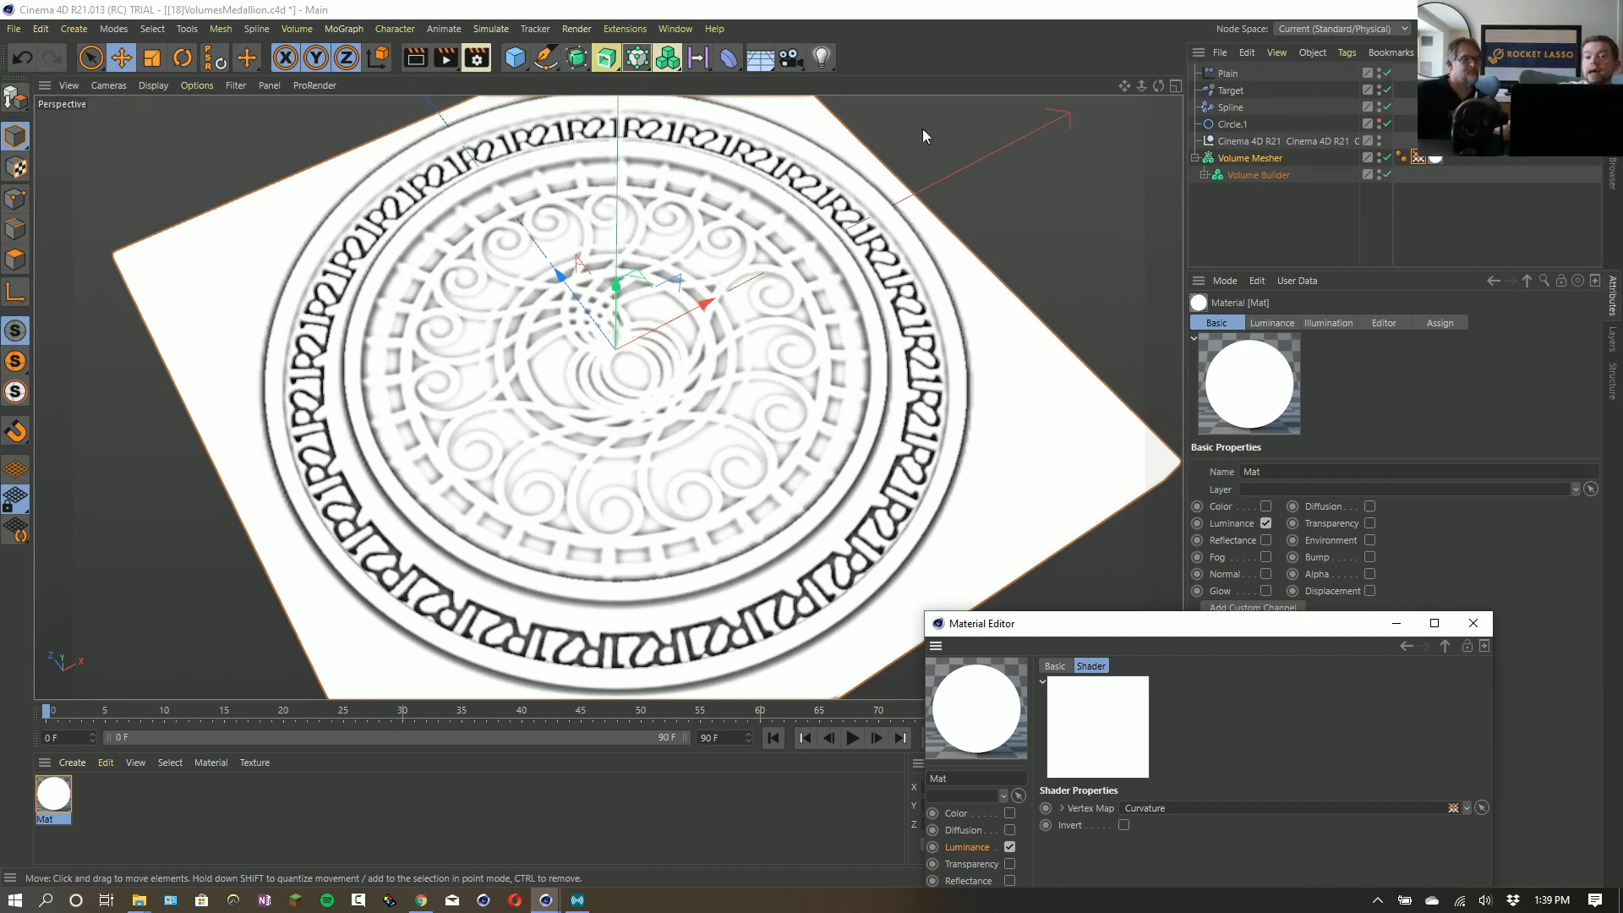
{"action": "left_click", "coordinate": [1249, 158]}
{"action": "left_click_drag", "start_coordinate": [1275, 631], "coordinate": [545, 500]}
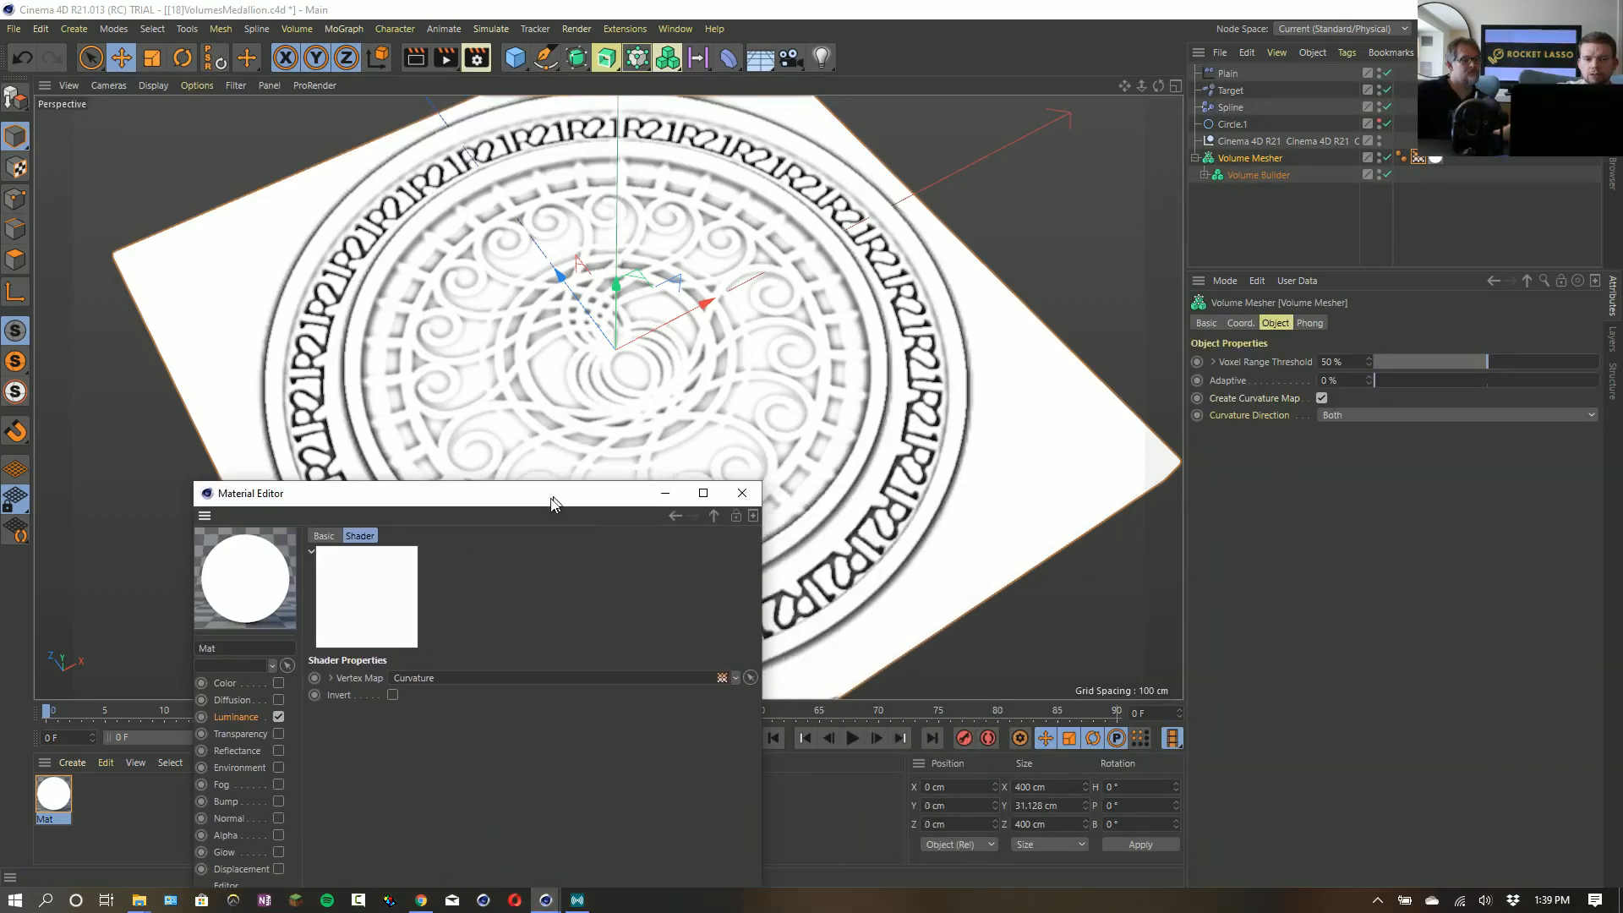
- Add a Sphere at the medallion's center, expand the Volume Builder hierarchy, and scale the sphere to a 128 cm radius
{"action": "left_click", "coordinate": [515, 57]}
{"action": "left_click", "coordinate": [850, 110]}
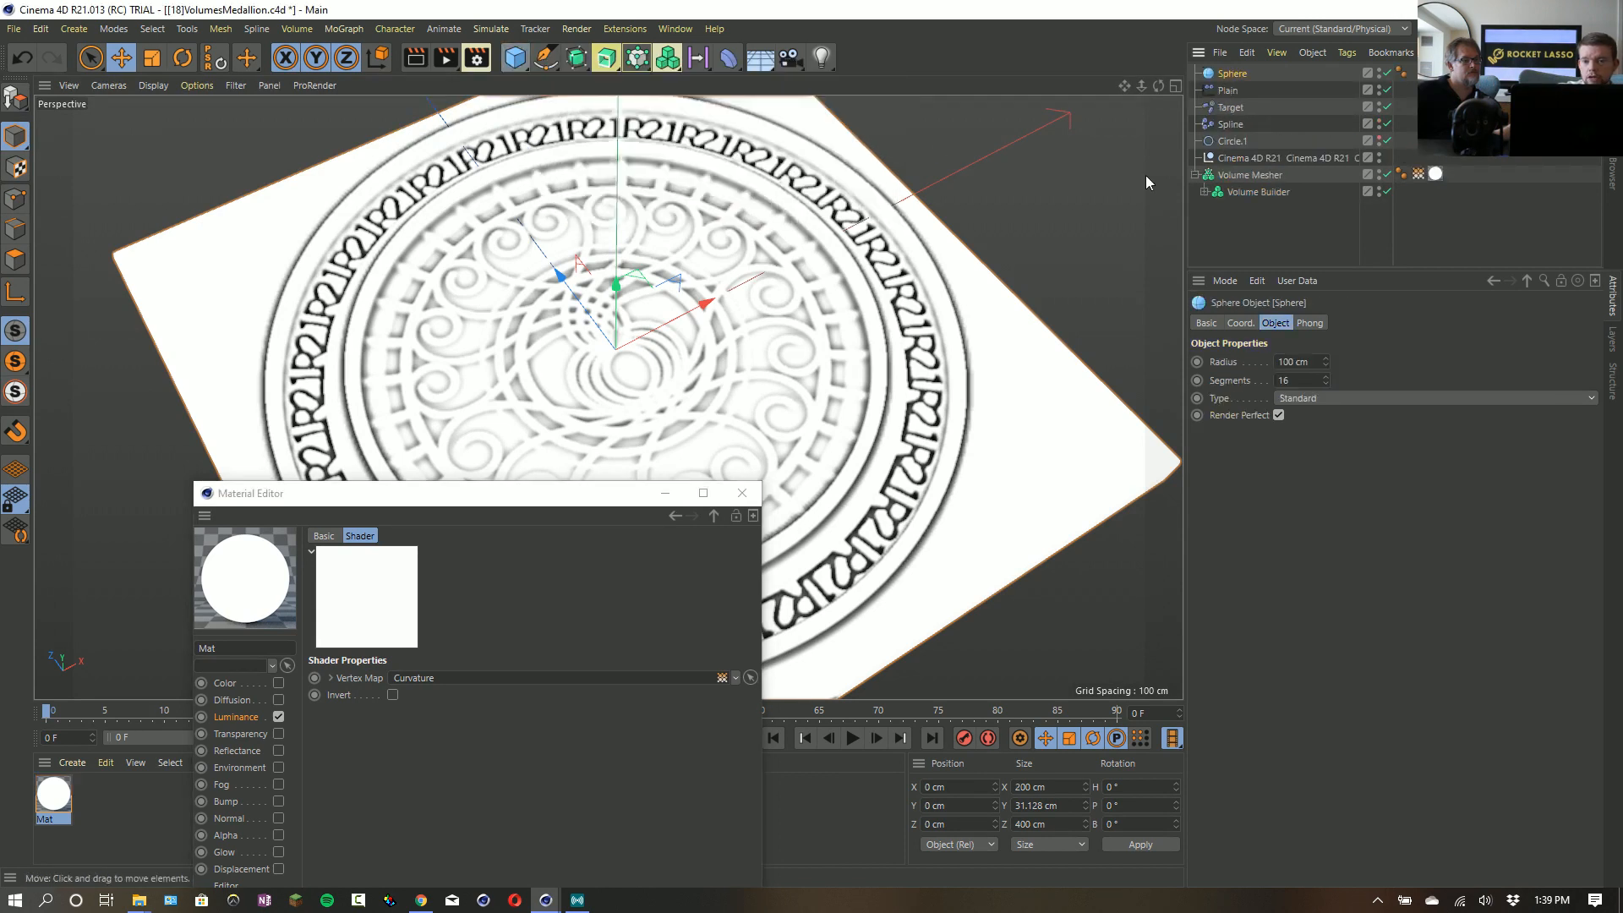
{"action": "left_click", "coordinate": [1260, 173]}
{"action": "left_click", "coordinate": [1261, 192]}
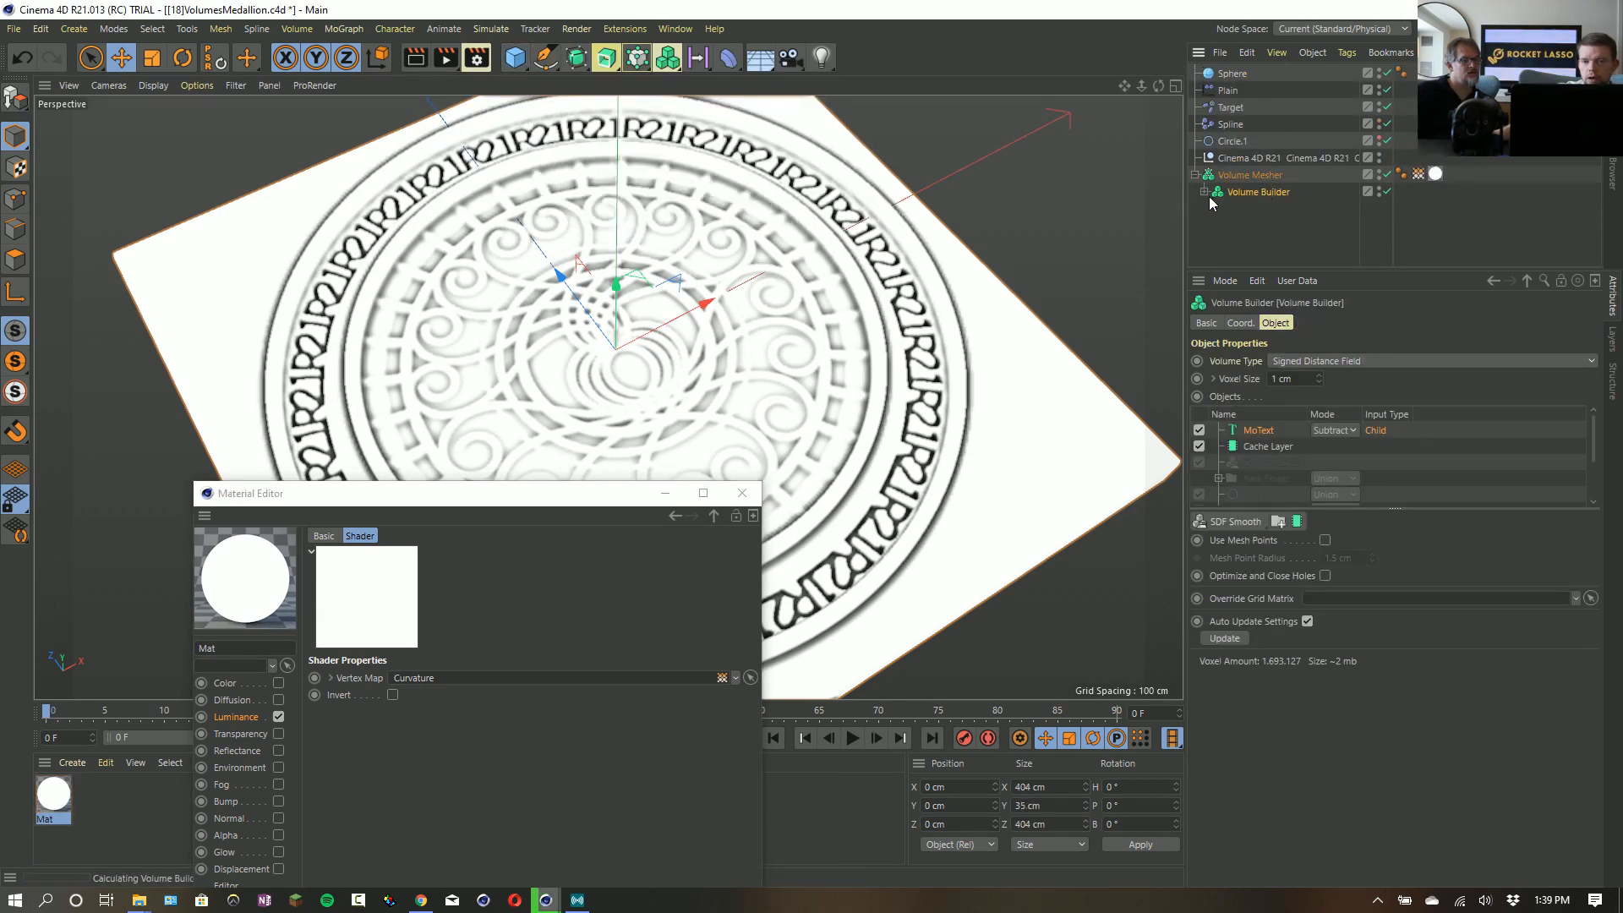
{"action": "left_click", "coordinate": [1204, 192]}
{"action": "left_click", "coordinate": [1226, 74]}
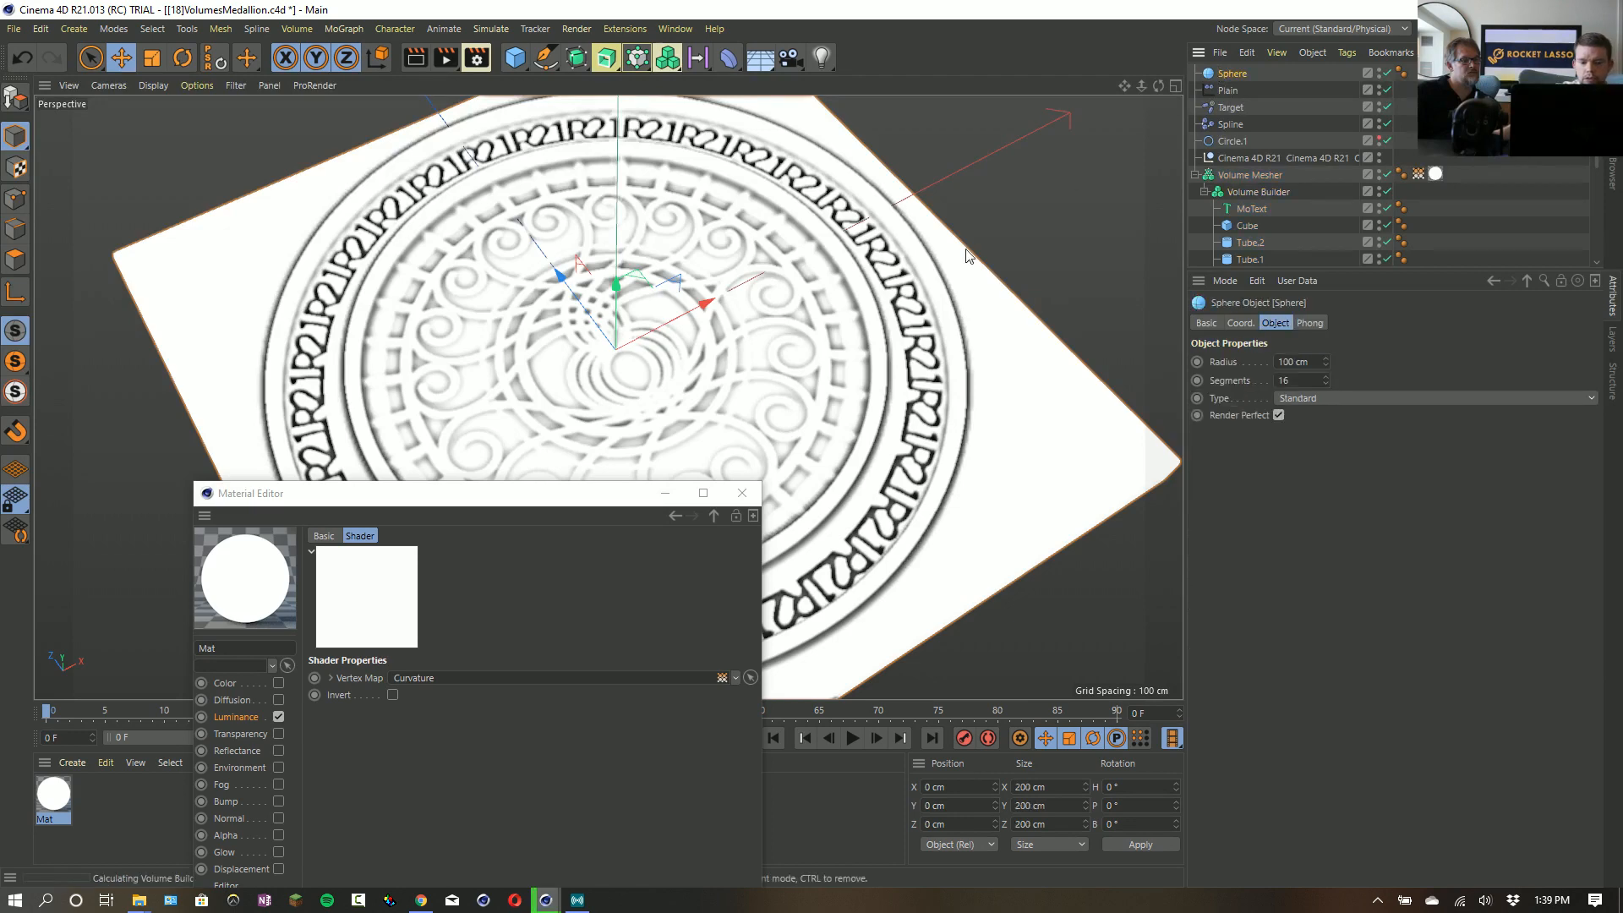
{"action": "key", "text": "t"}
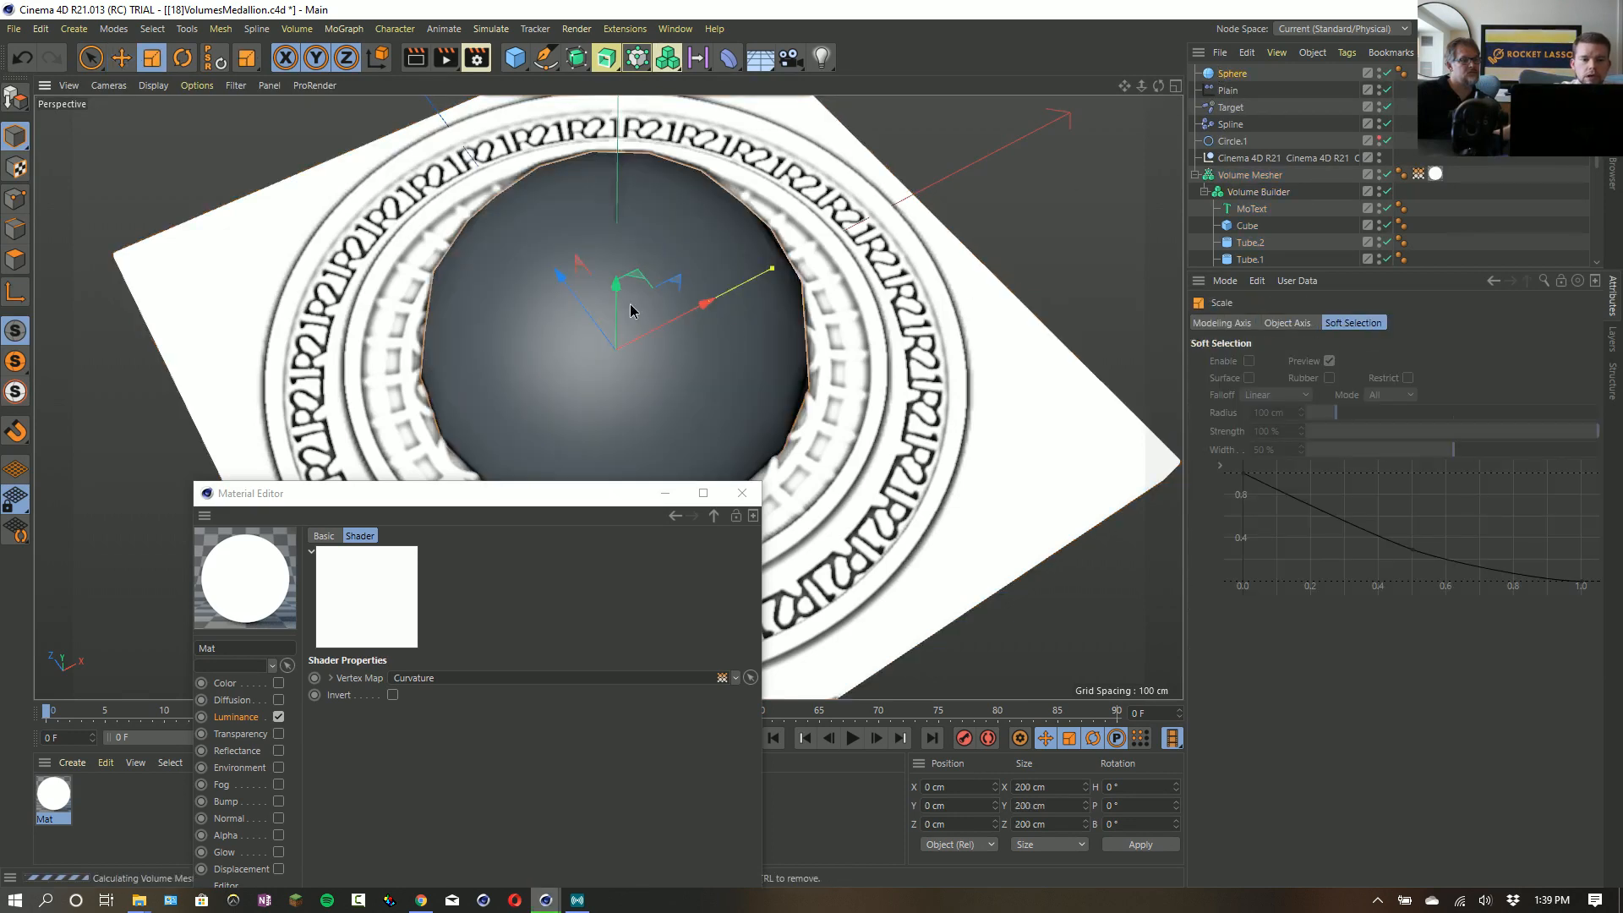
- Add the sphere to the Volume Builder's objects in Union mode and make it a child above MoText
{"action": "left_click", "coordinate": [1256, 192]}
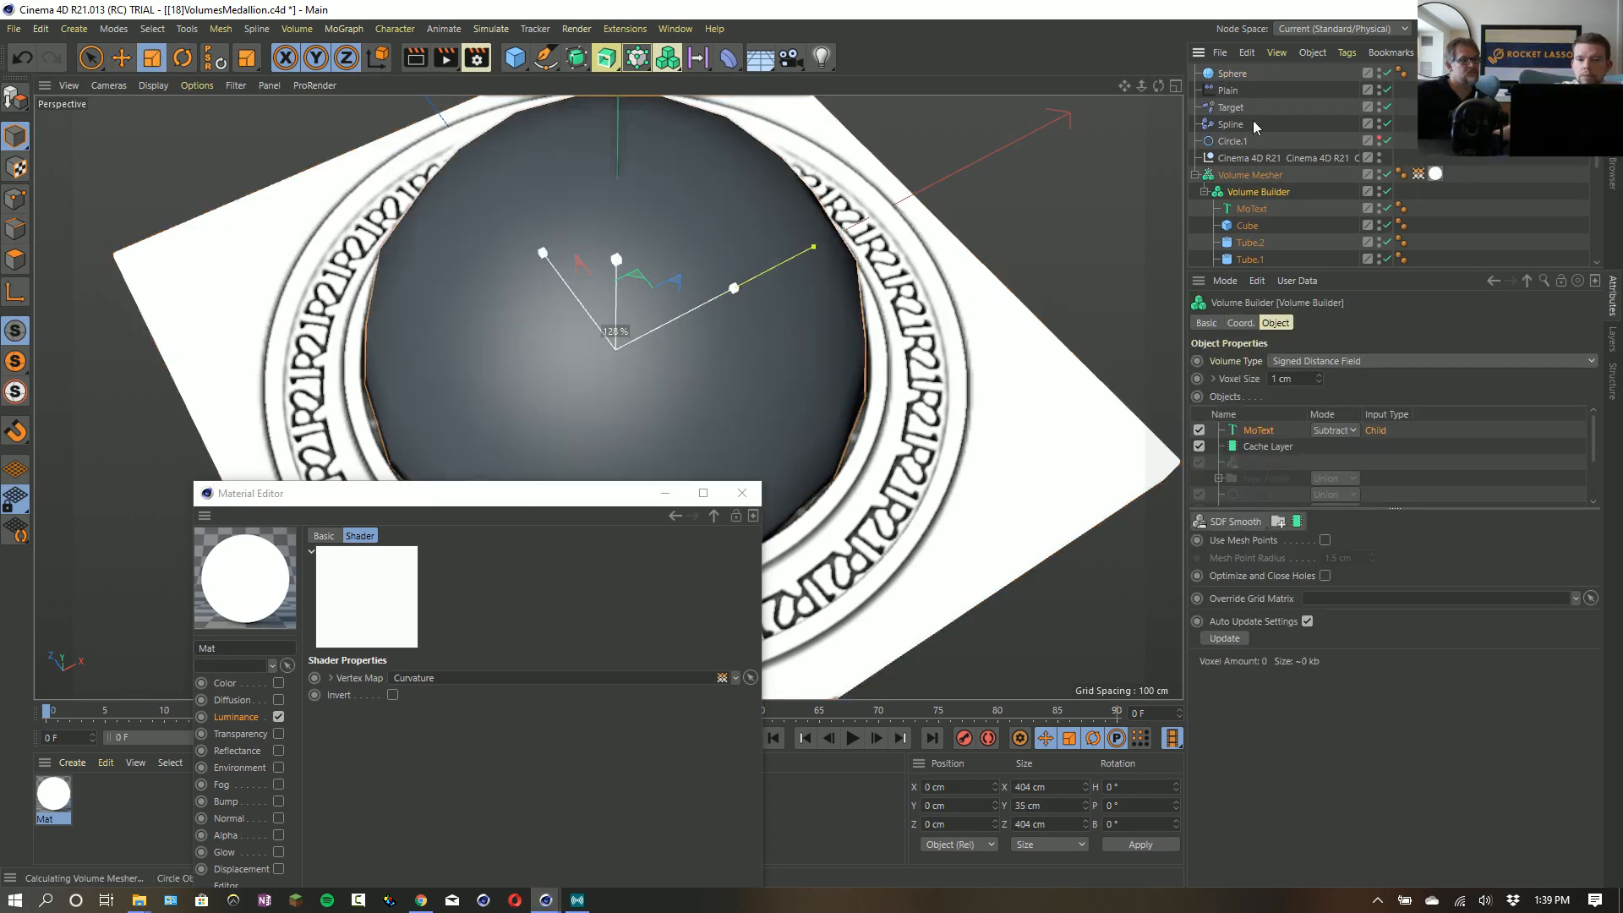
{"action": "left_click_drag", "start_coordinate": [1235, 76], "coordinate": [1275, 423]}
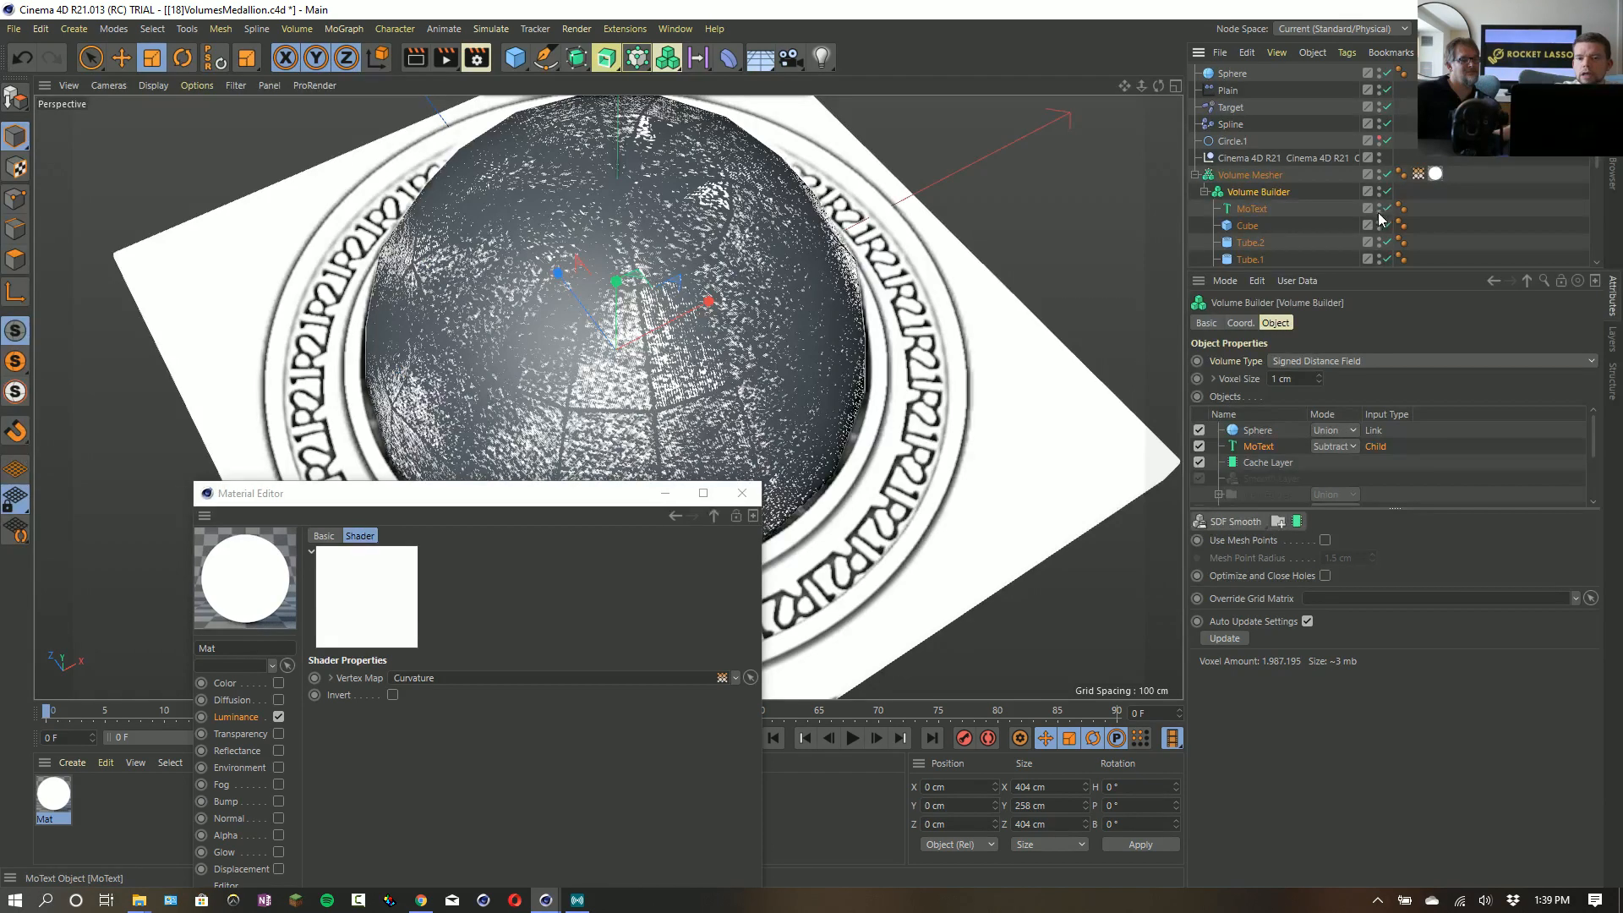
{"action": "left_click_drag", "start_coordinate": [1236, 76], "coordinate": [1258, 199]}
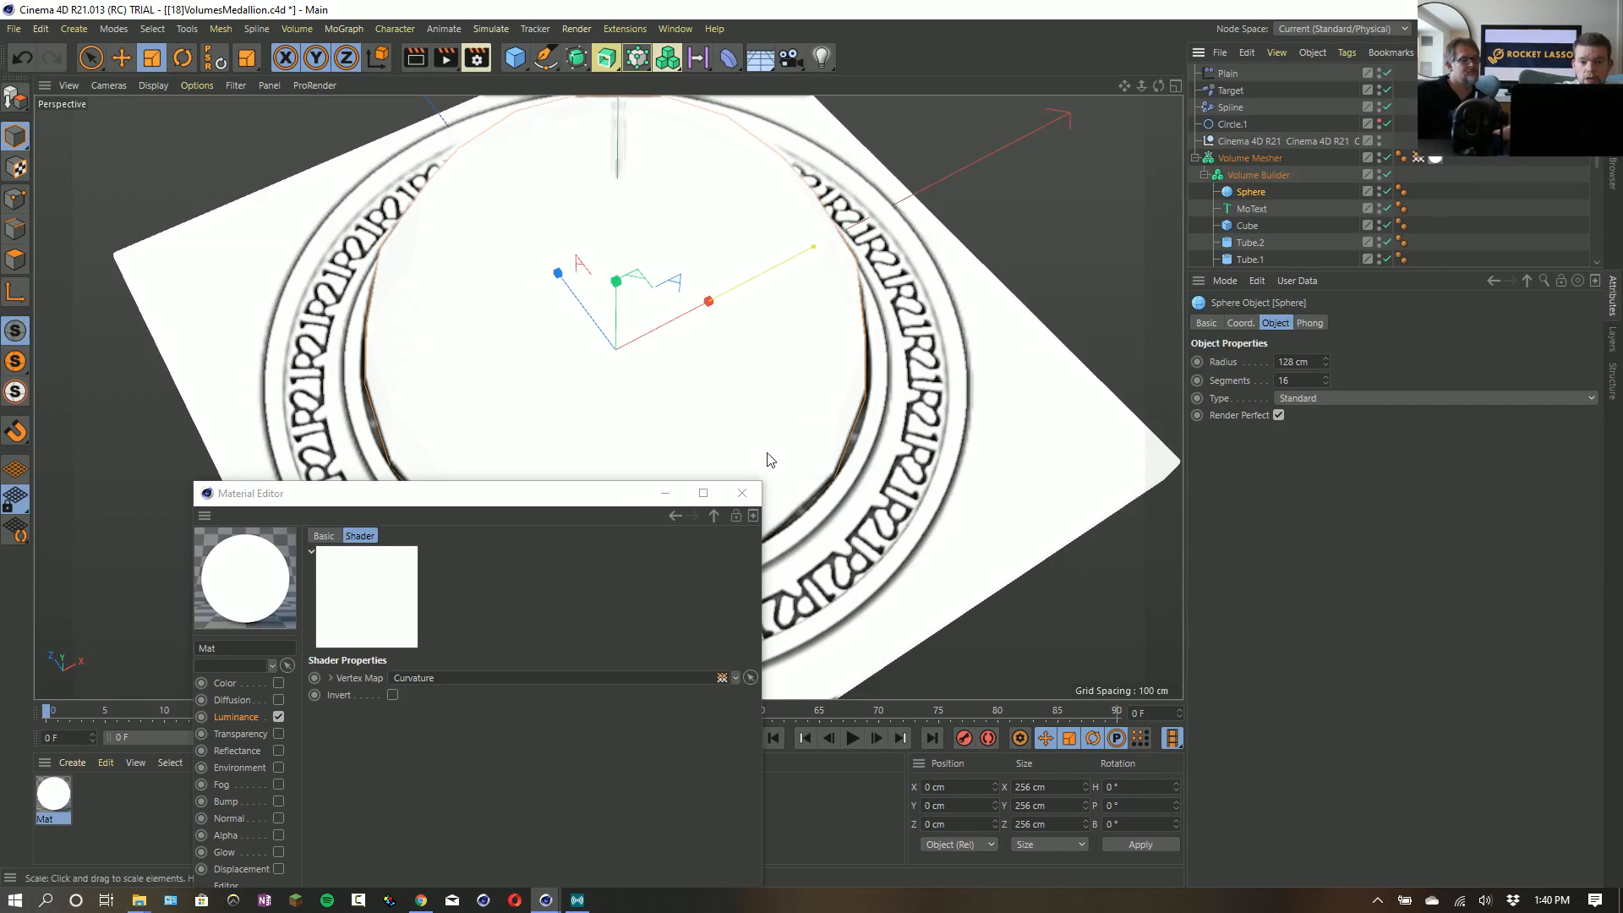
- Move the Material Editor clear of the medallion, add a Cylinder, and place it in the Volume Builder above the Sphere
{"action": "left_click_drag", "start_coordinate": [607, 500], "coordinate": [880, 689]}
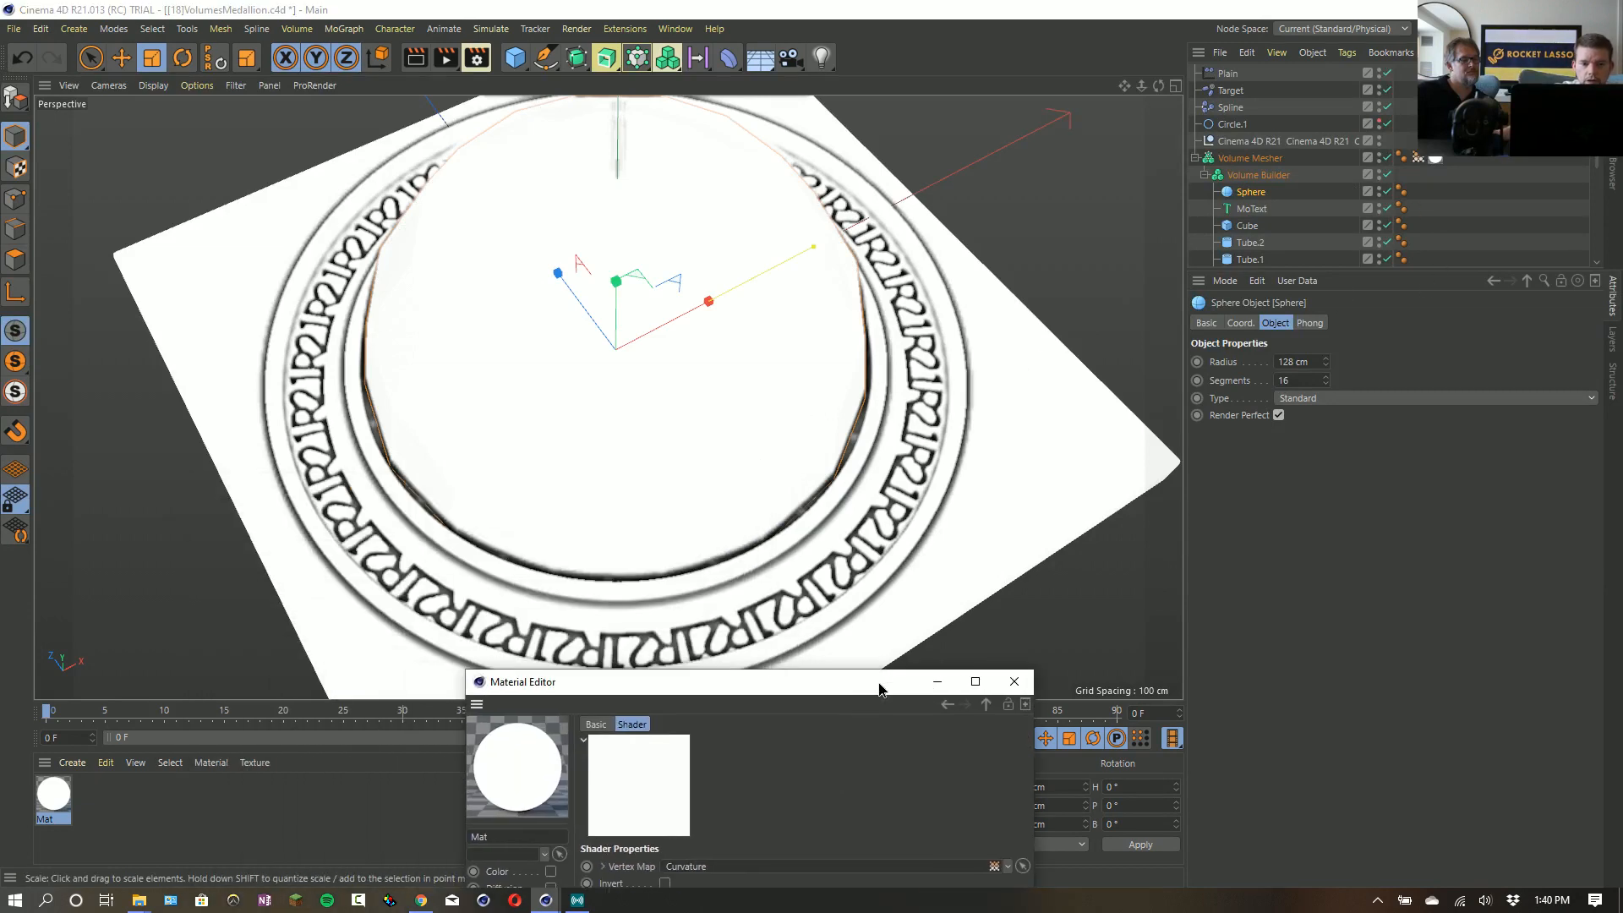
{"action": "left_click", "coordinate": [514, 57]}
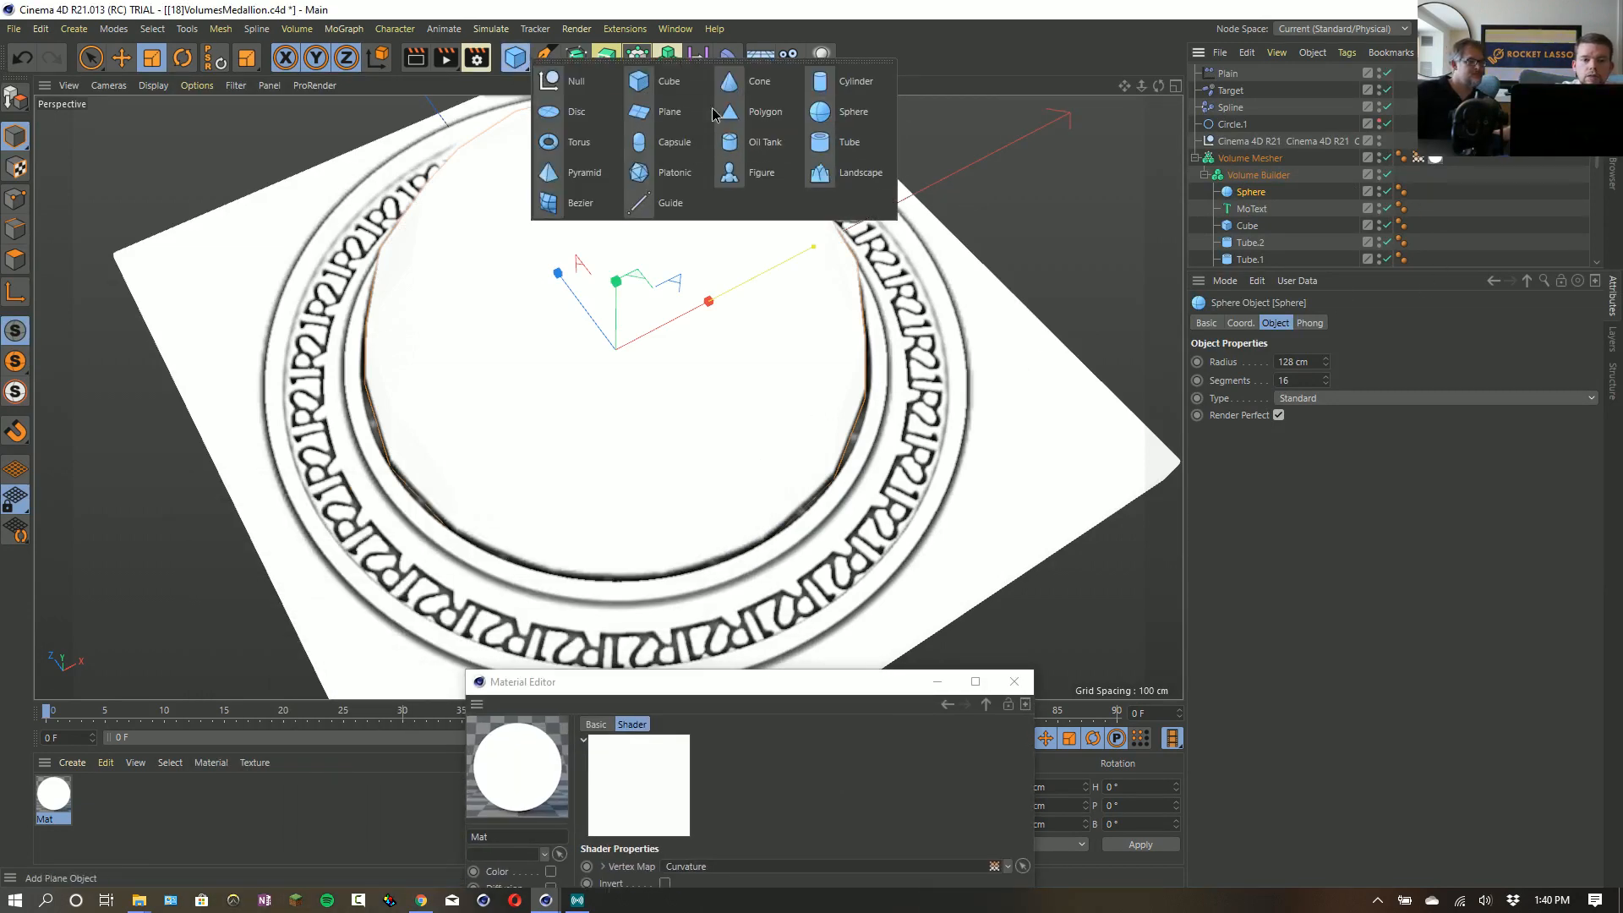
{"action": "left_click", "coordinate": [854, 81]}
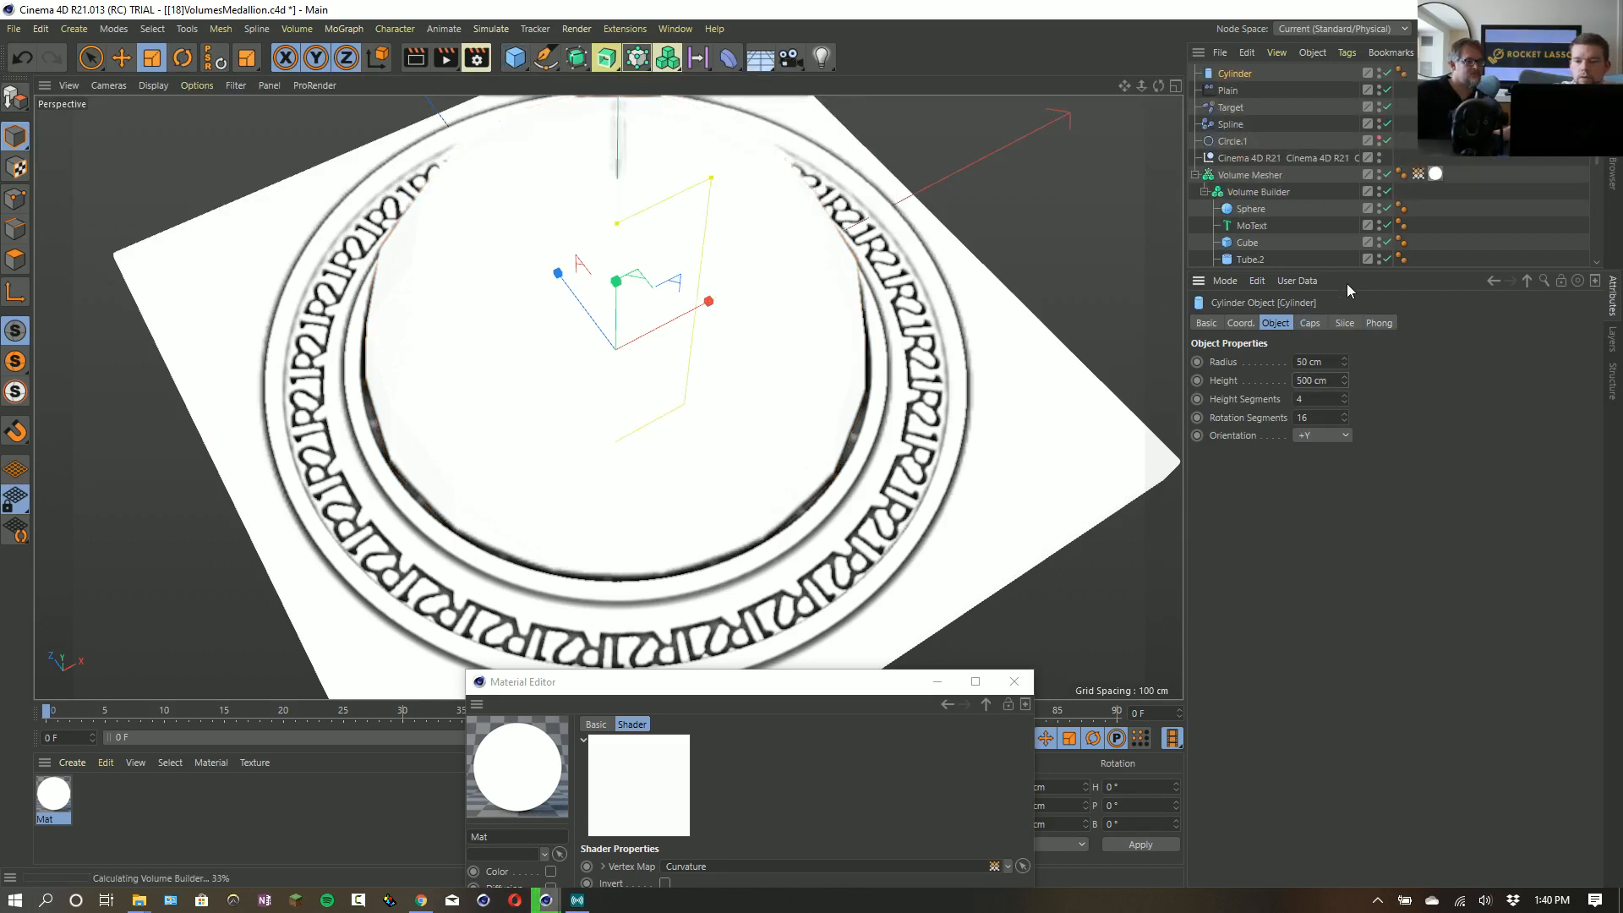
{"action": "left_click_drag", "start_coordinate": [1236, 75], "coordinate": [1253, 201]}
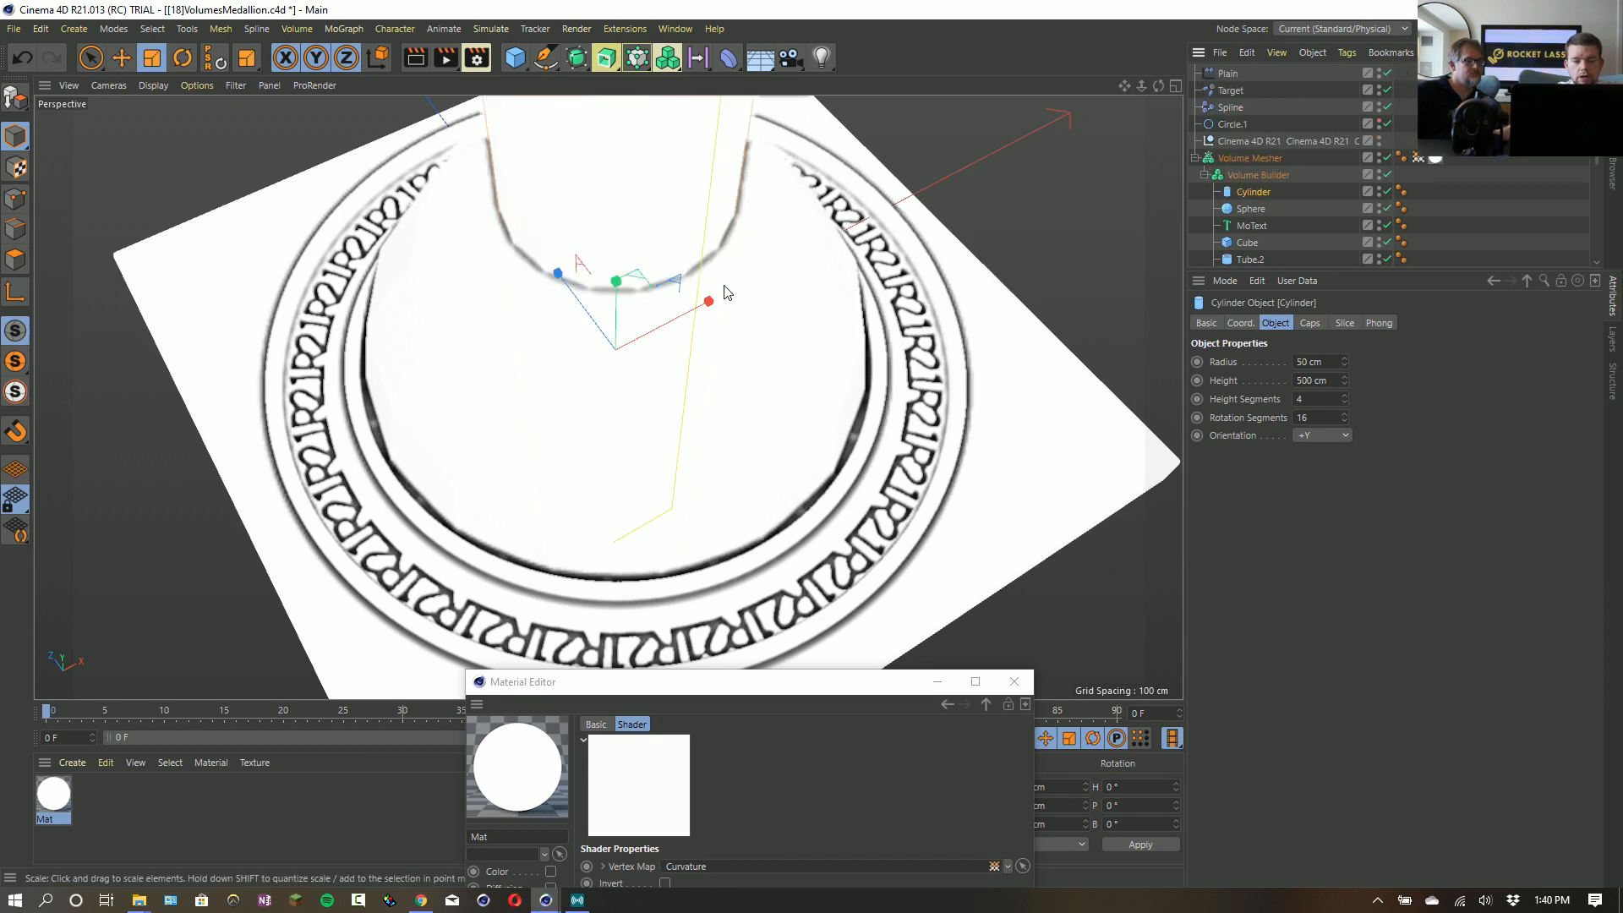
{"action": "left_click_drag", "start_coordinate": [700, 273], "coordinate": [664, 189], "text": "alt"}
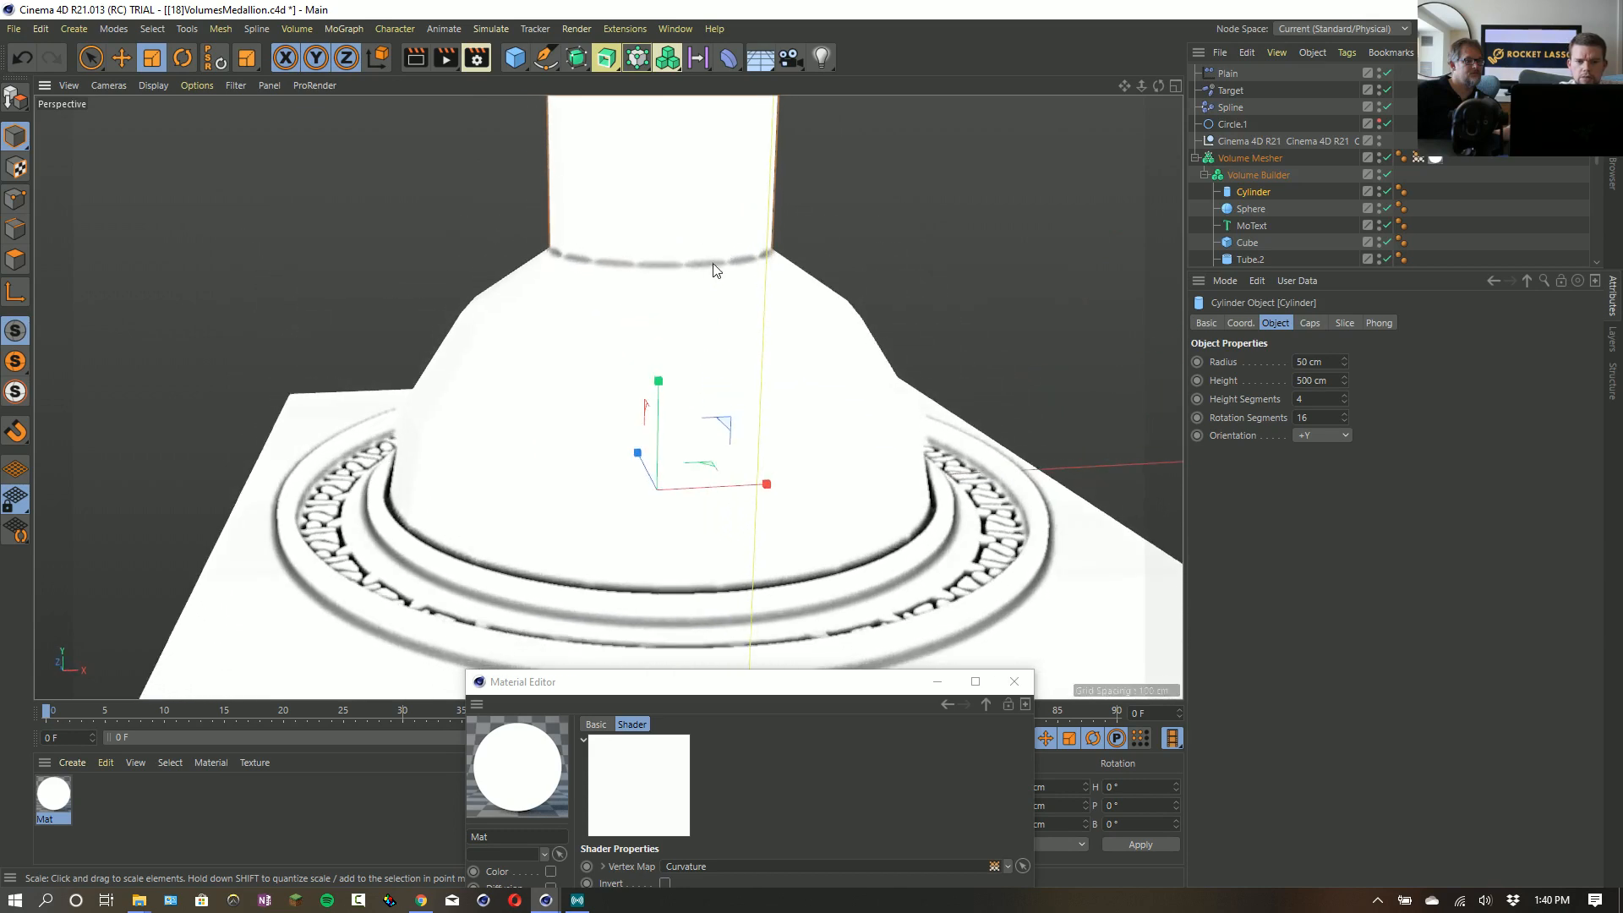
- Review the Volume Mesher's Curvature Direction options and the properties of its Curvature vertex map tag
{"action": "left_click", "coordinate": [1260, 173]}
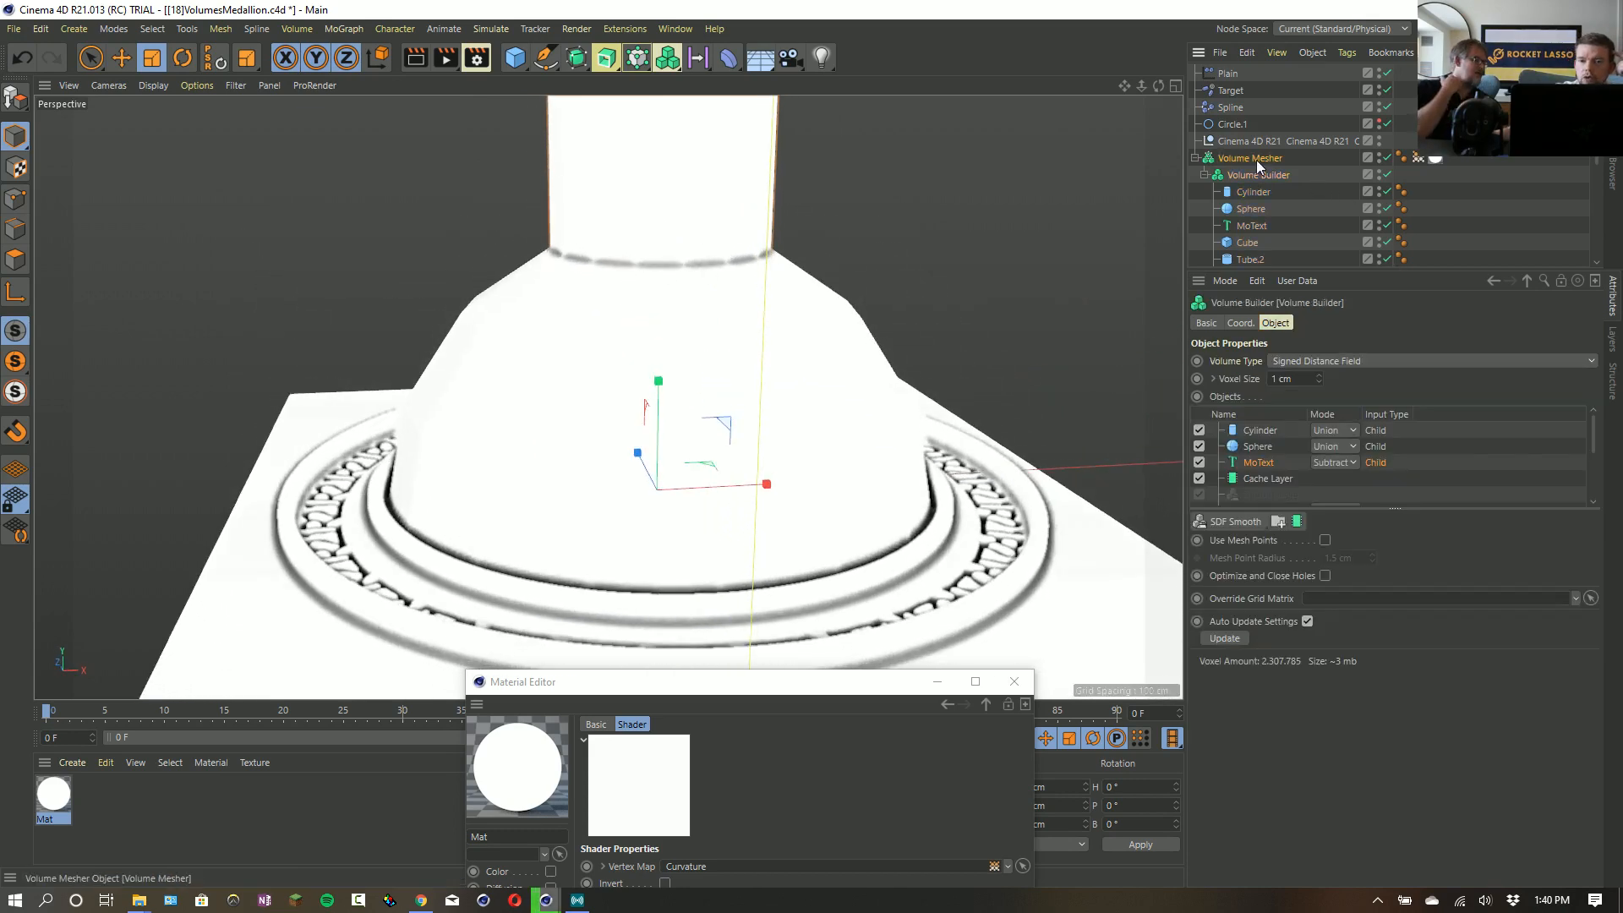
{"action": "left_click", "coordinate": [1256, 159]}
{"action": "left_click", "coordinate": [1347, 415]}
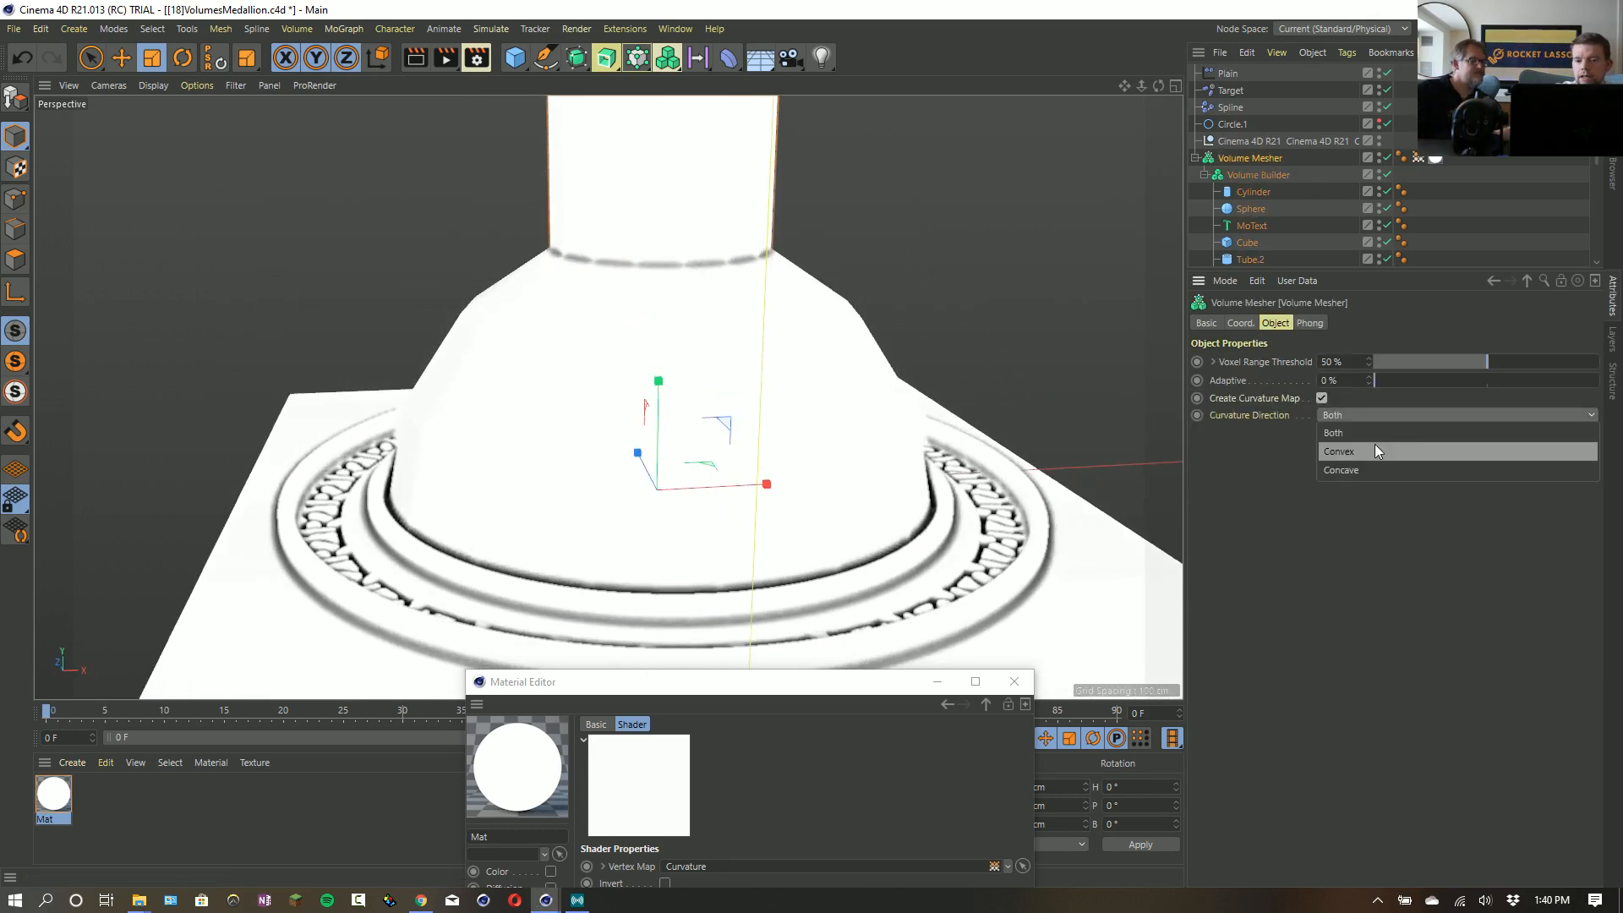
{"action": "left_click", "coordinate": [1281, 504]}
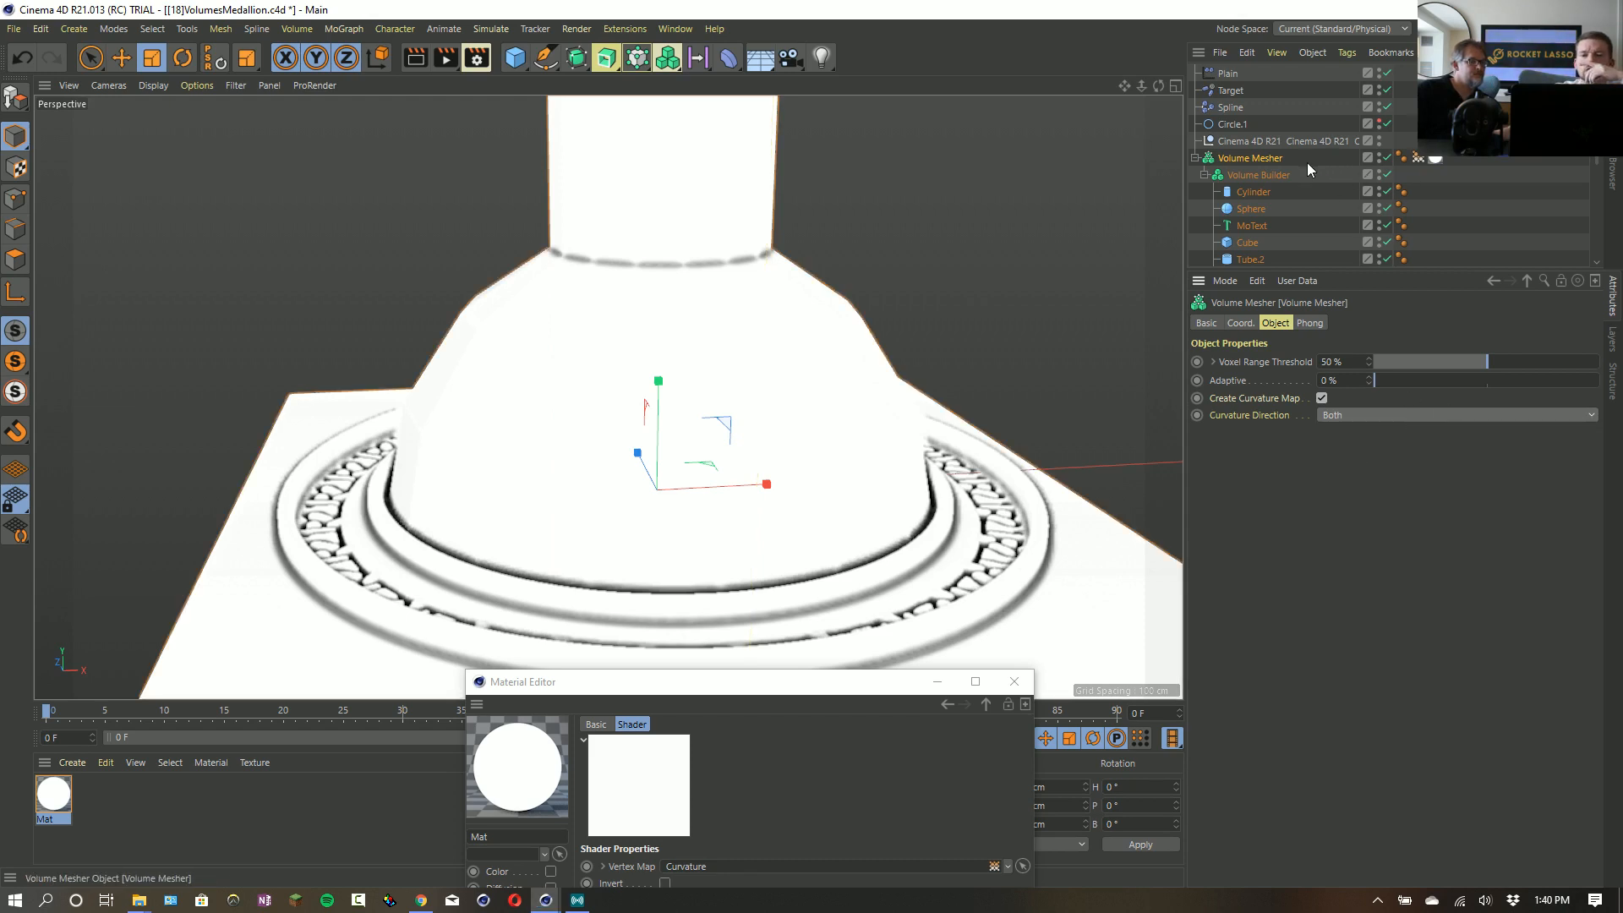
{"action": "left_click", "coordinate": [1418, 158]}
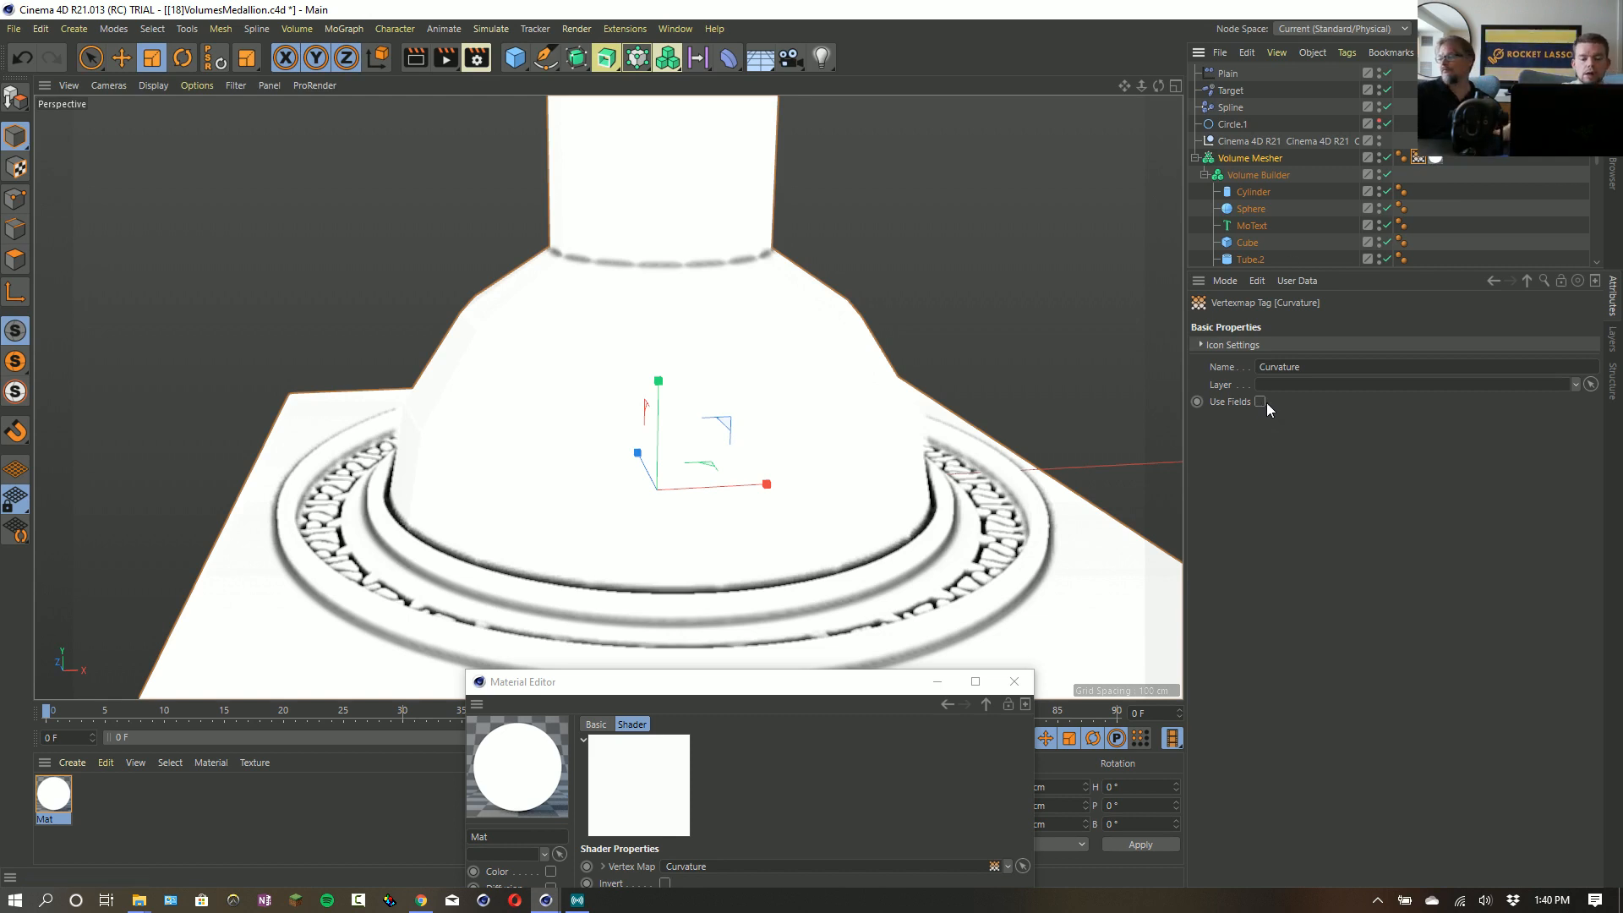
{"action": "left_click_drag", "start_coordinate": [880, 330], "coordinate": [917, 363], "text": "alt"}
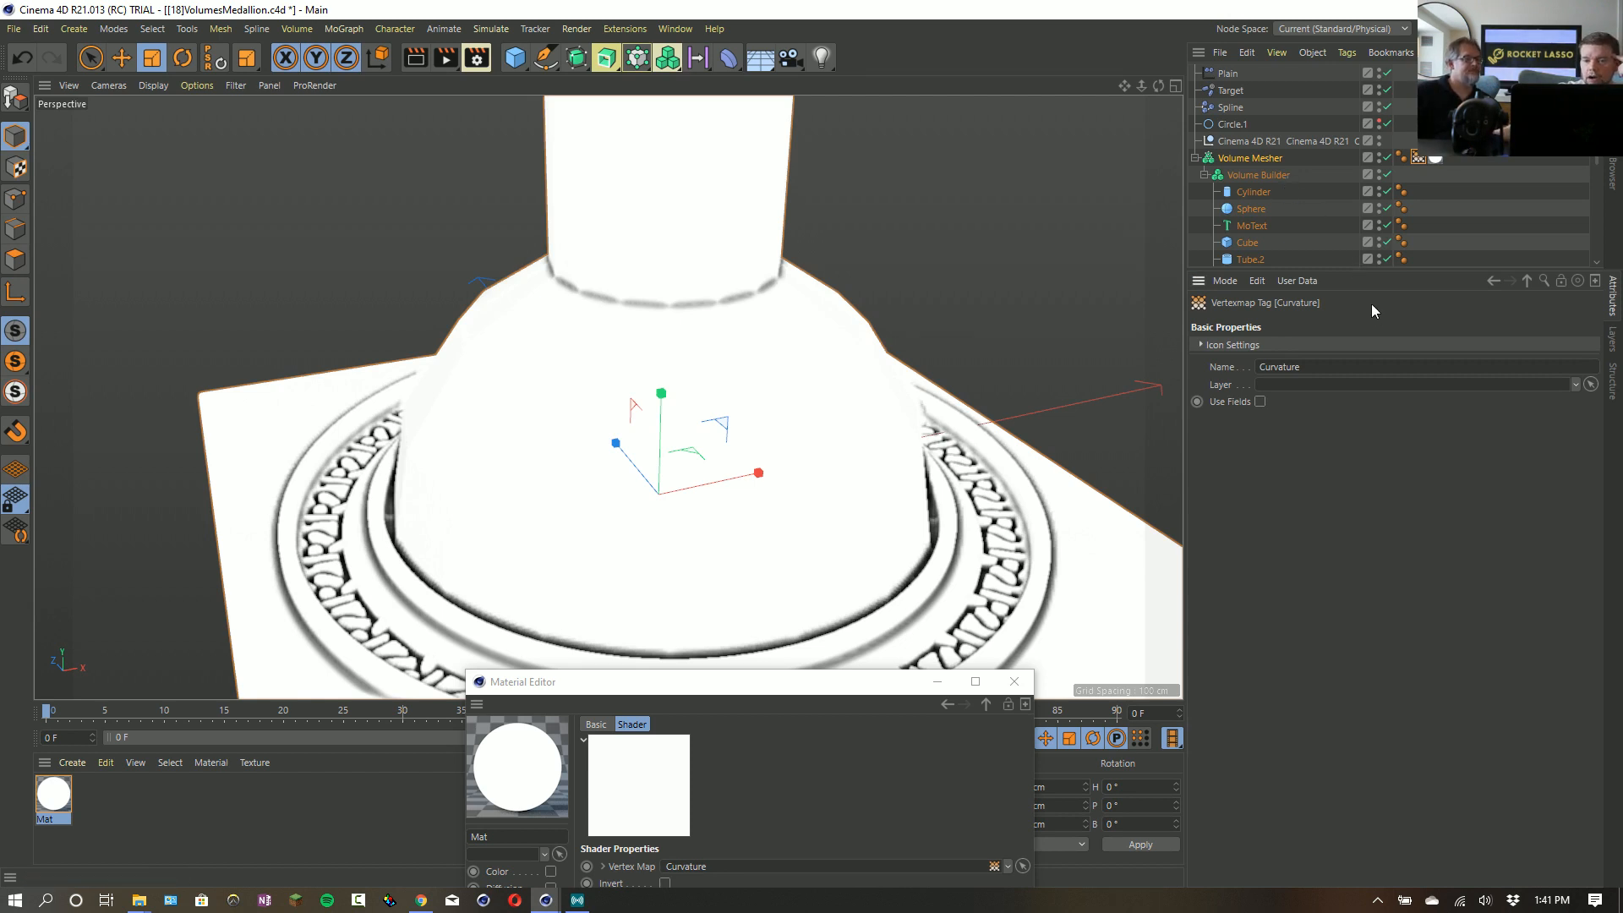
{"action": "left_click", "coordinate": [1262, 158]}
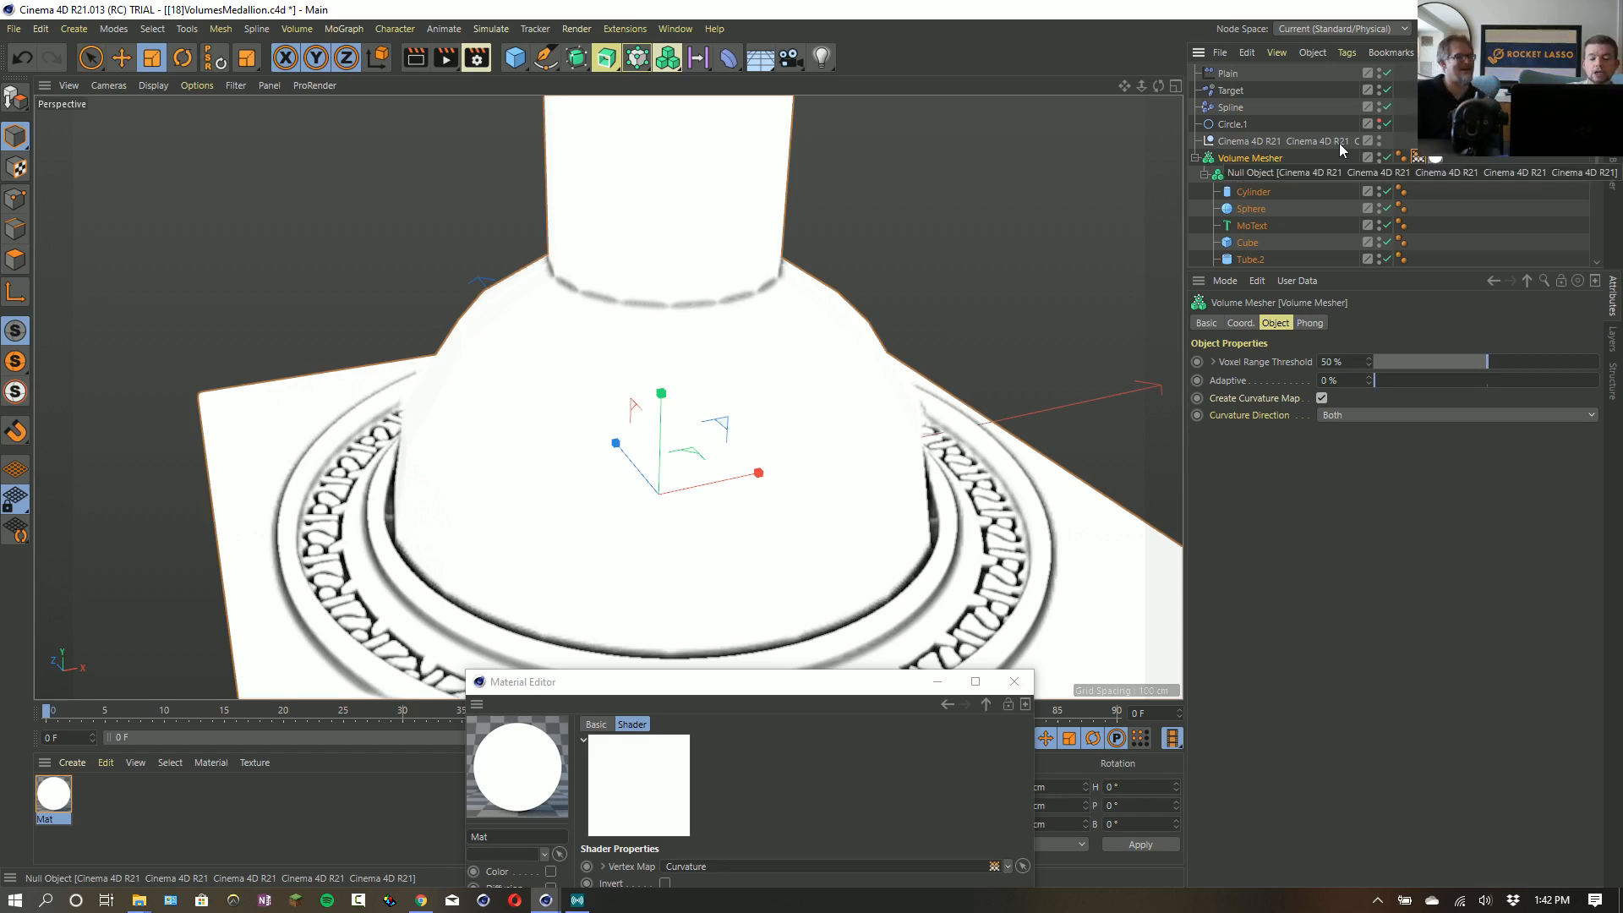
- Start a new project without the Material Editor open, and add a MoGraph Matrix object
{"action": "key", "text": "ctrl+n"}
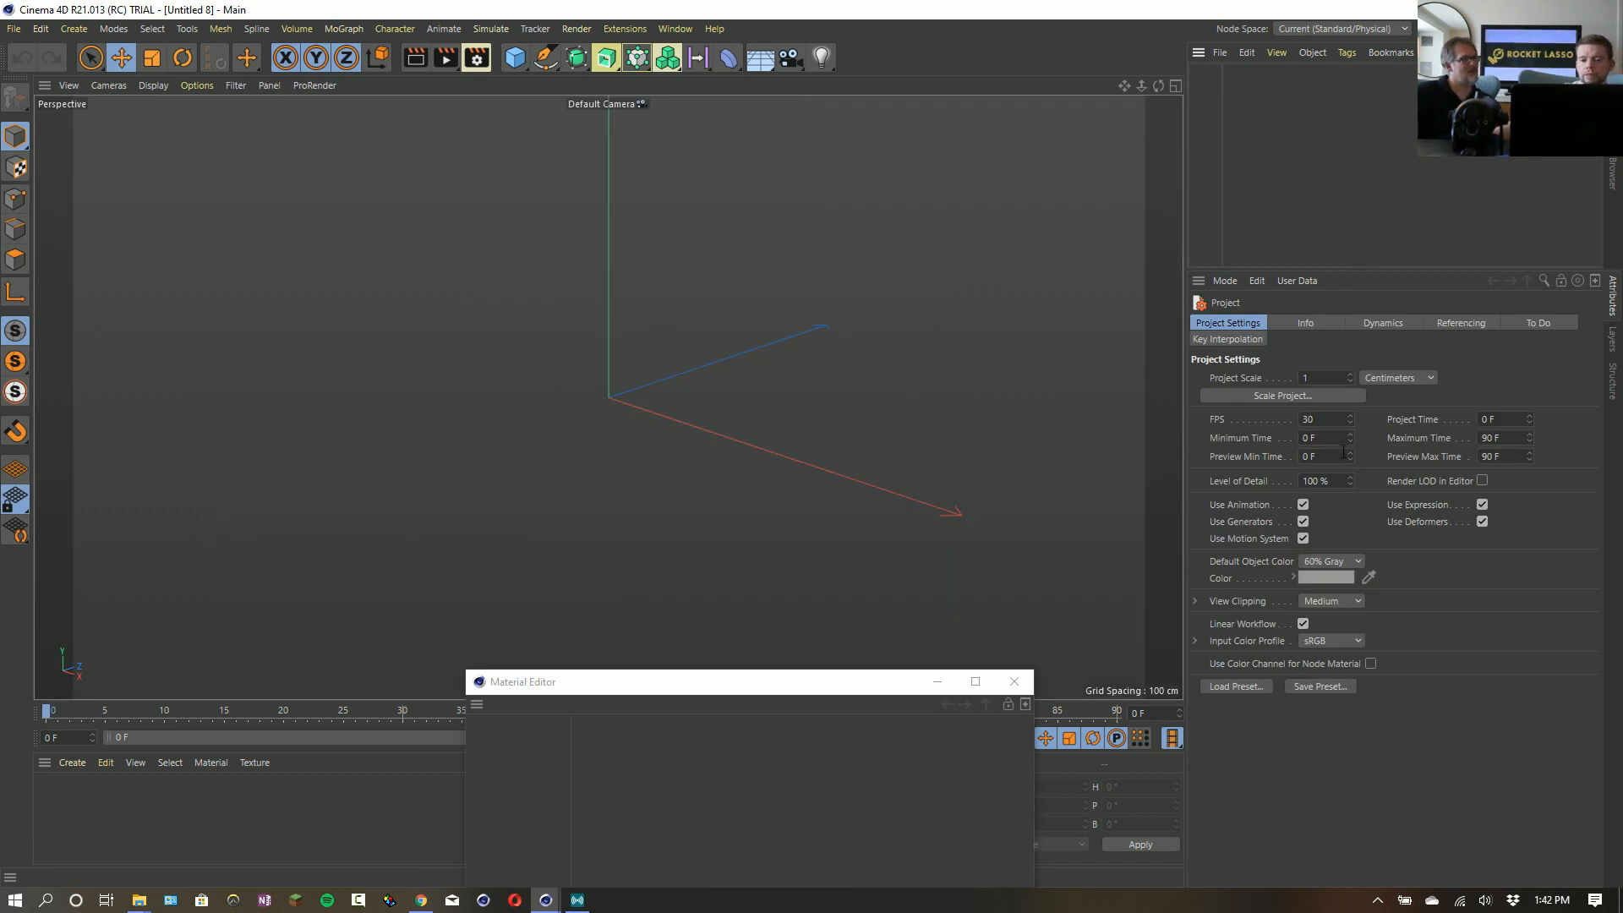
{"action": "left_click", "coordinate": [1014, 682]}
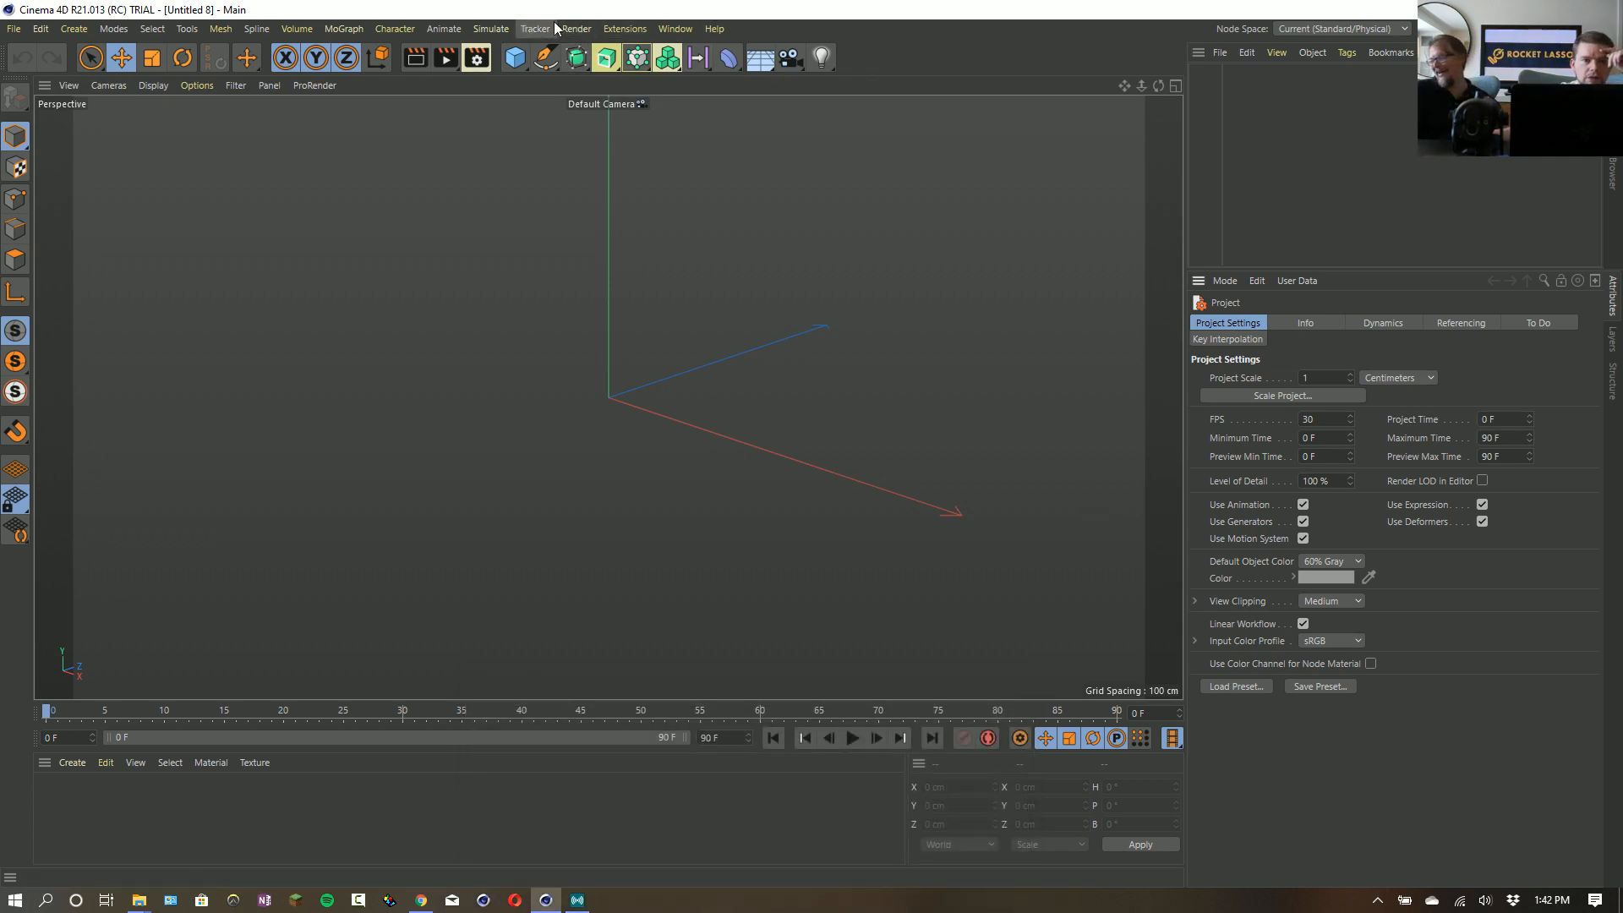
{"action": "left_click_drag", "start_coordinate": [667, 57], "coordinate": [1011, 135]}
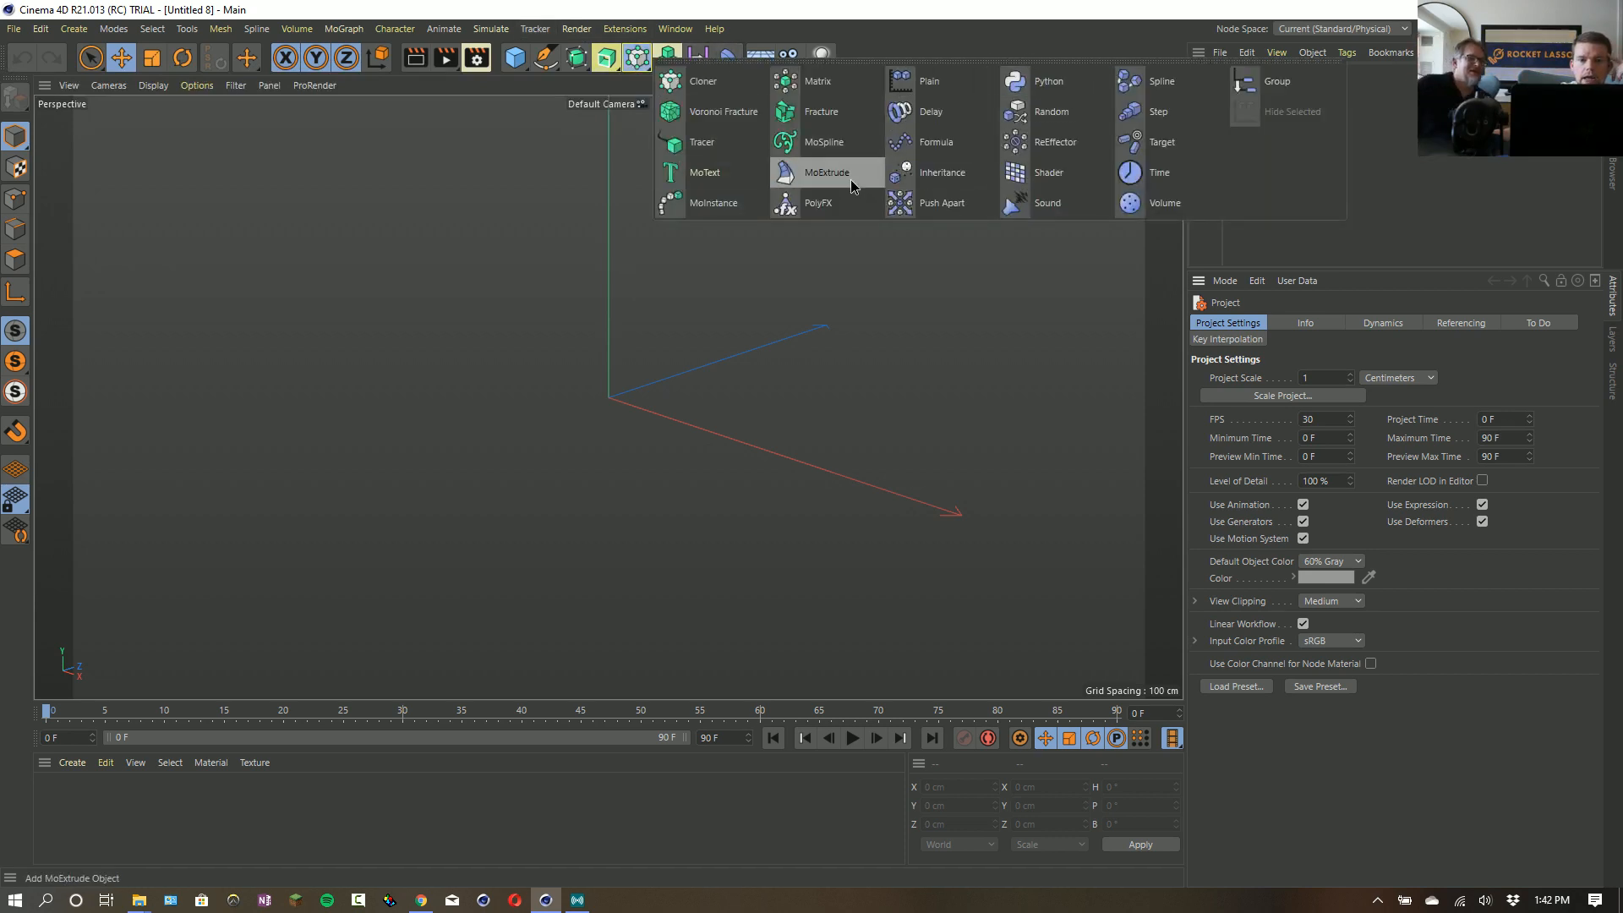
{"action": "left_click_drag", "start_coordinate": [865, 201], "coordinate": [822, 85]}
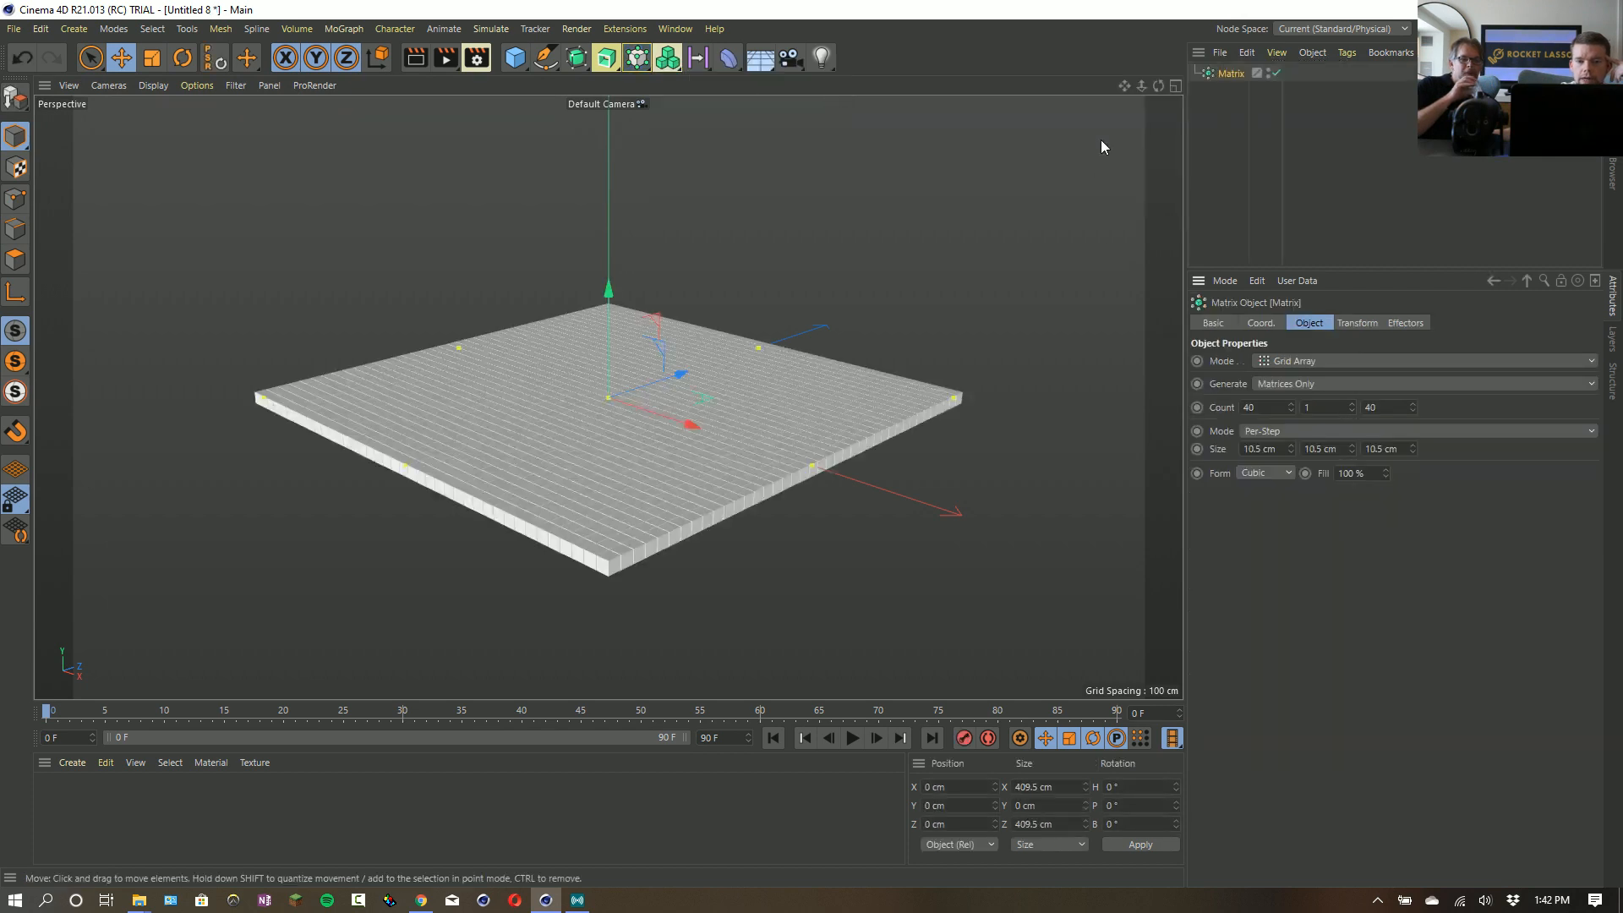
- Set the Y scale in the Matrix object's Transform settings to 15
{"action": "left_click", "coordinate": [1356, 323]}
{"action": "type", "text": "5"}
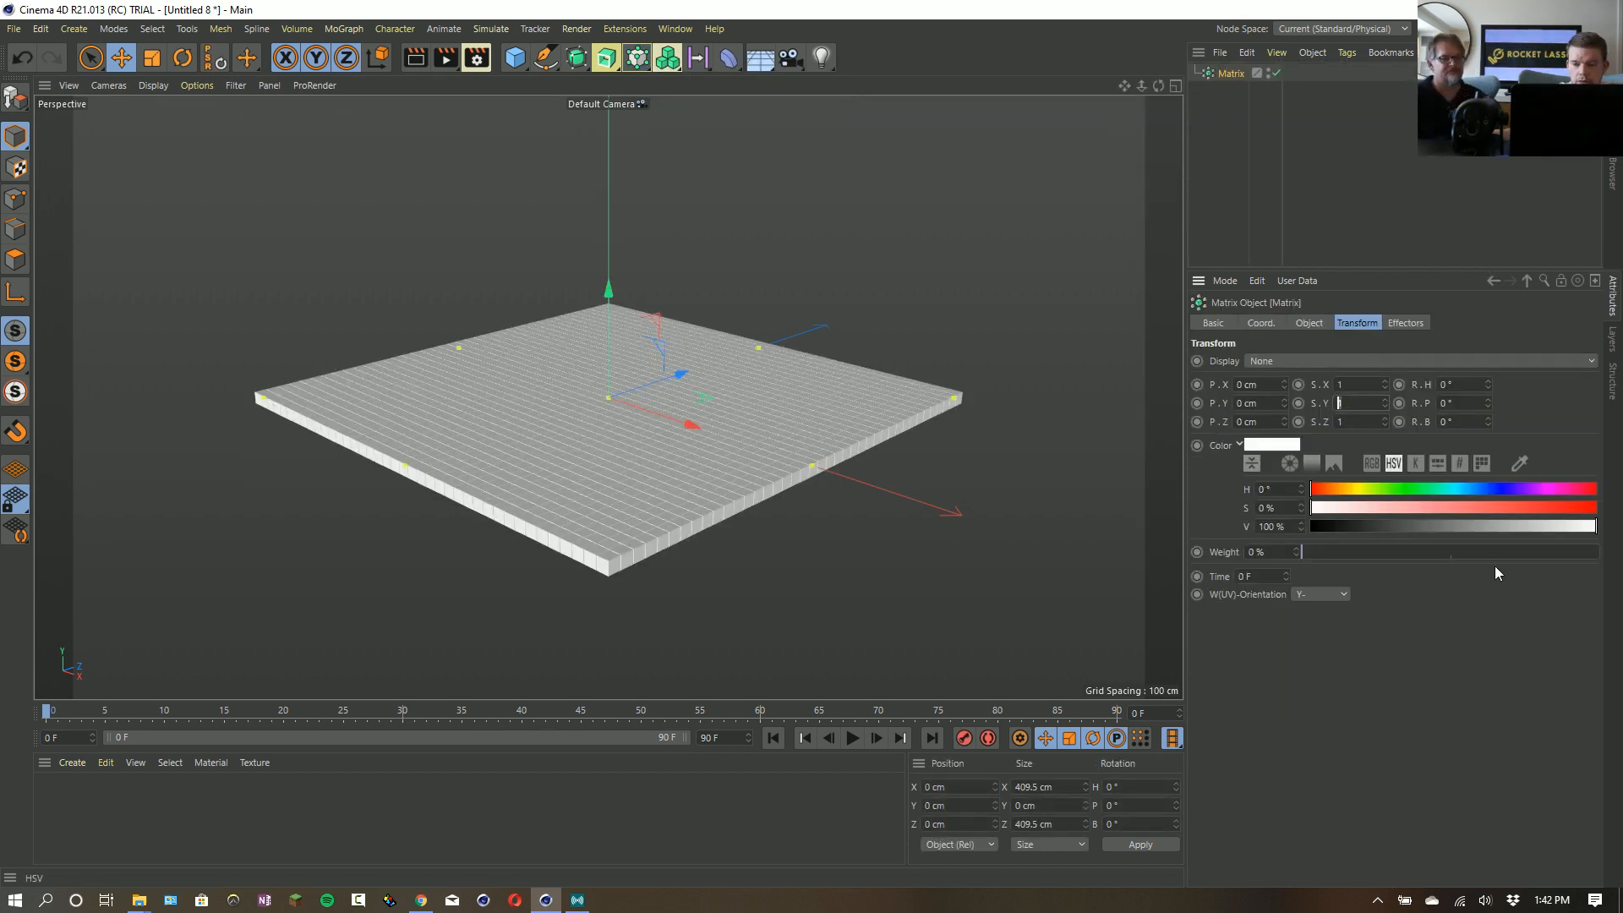
{"action": "key", "text": "Return"}
{"action": "left_click_drag", "start_coordinate": [1351, 403], "coordinate": [1268, 399]}
{"action": "type", "text": "15"}
{"action": "key", "text": "Return"}
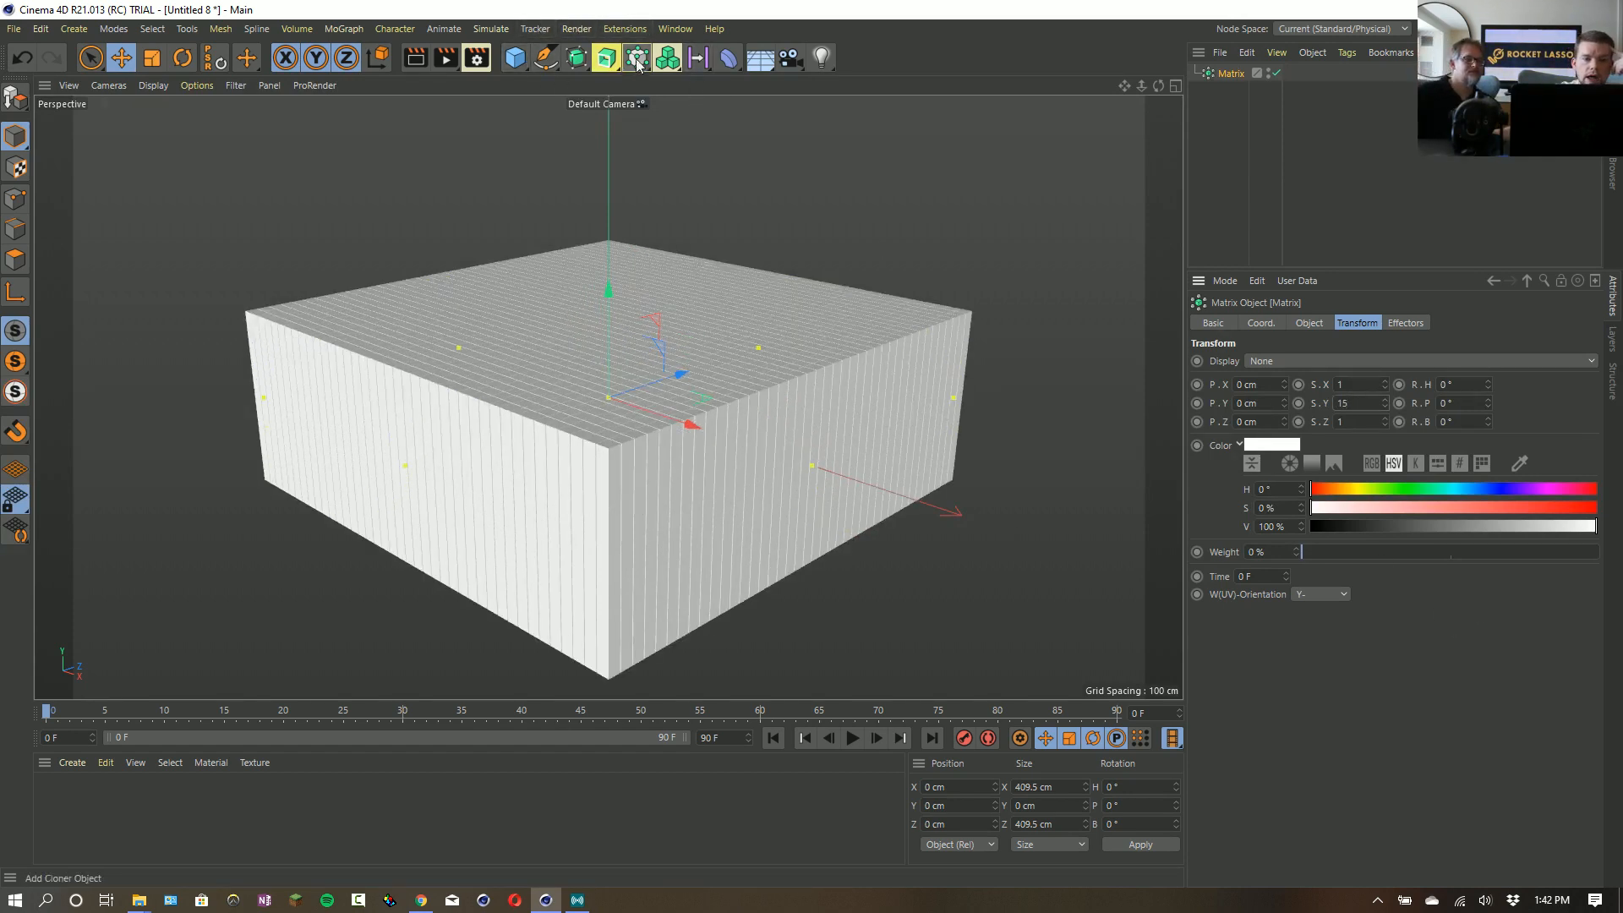
- Add a Target effector to the Matrix and set its Target Mode to Field Direction
{"action": "left_click", "coordinate": [668, 57]}
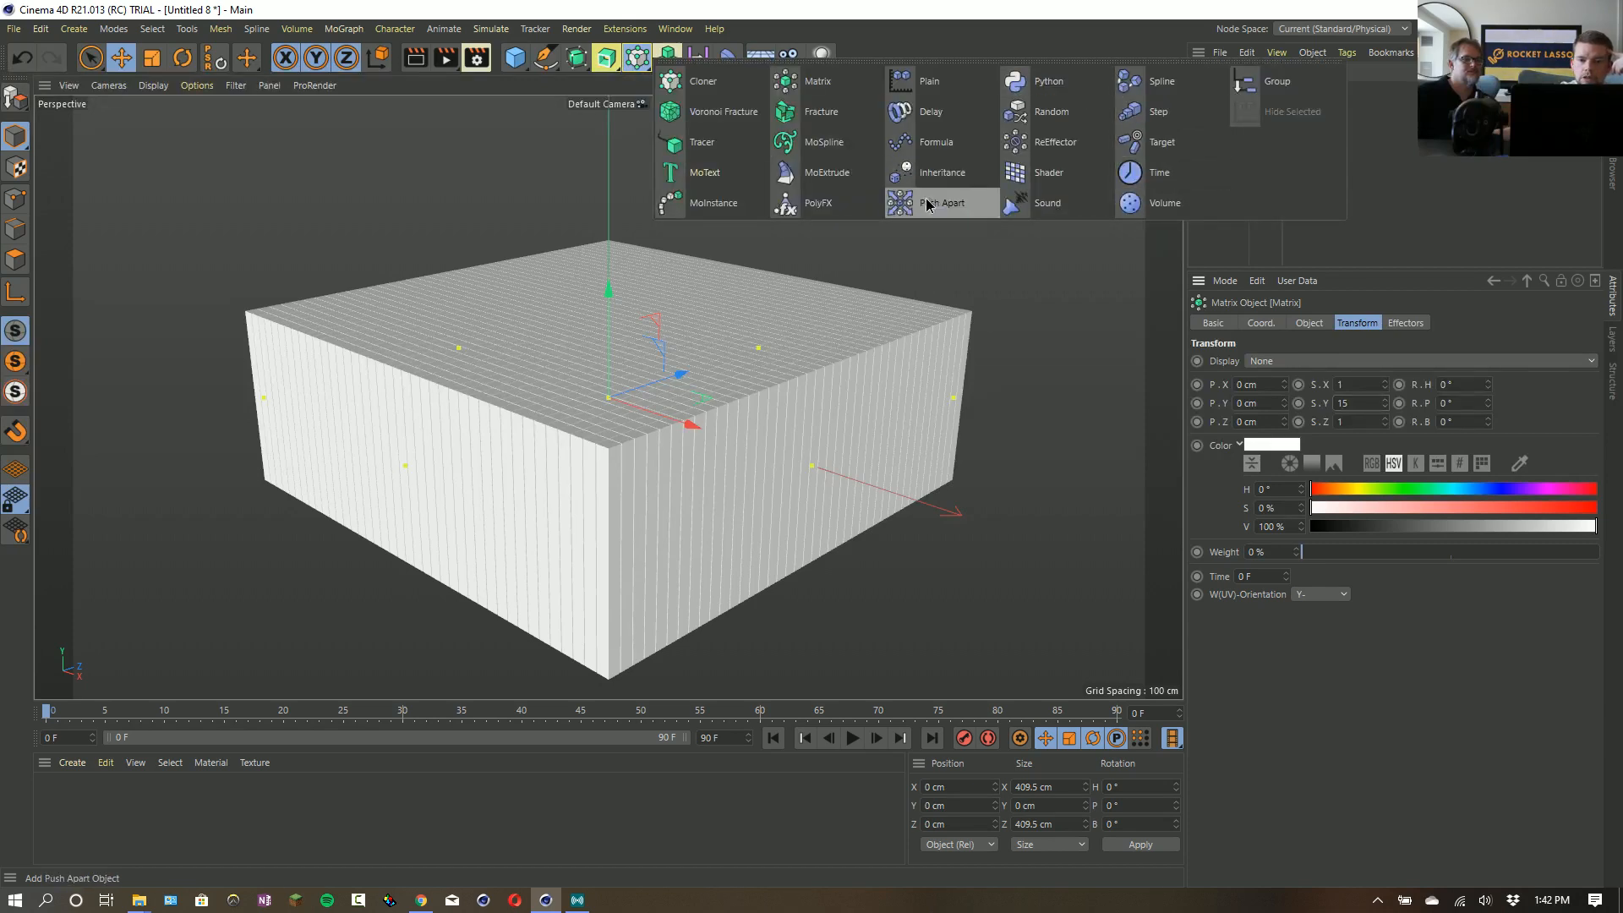
{"action": "left_click", "coordinate": [1137, 143]}
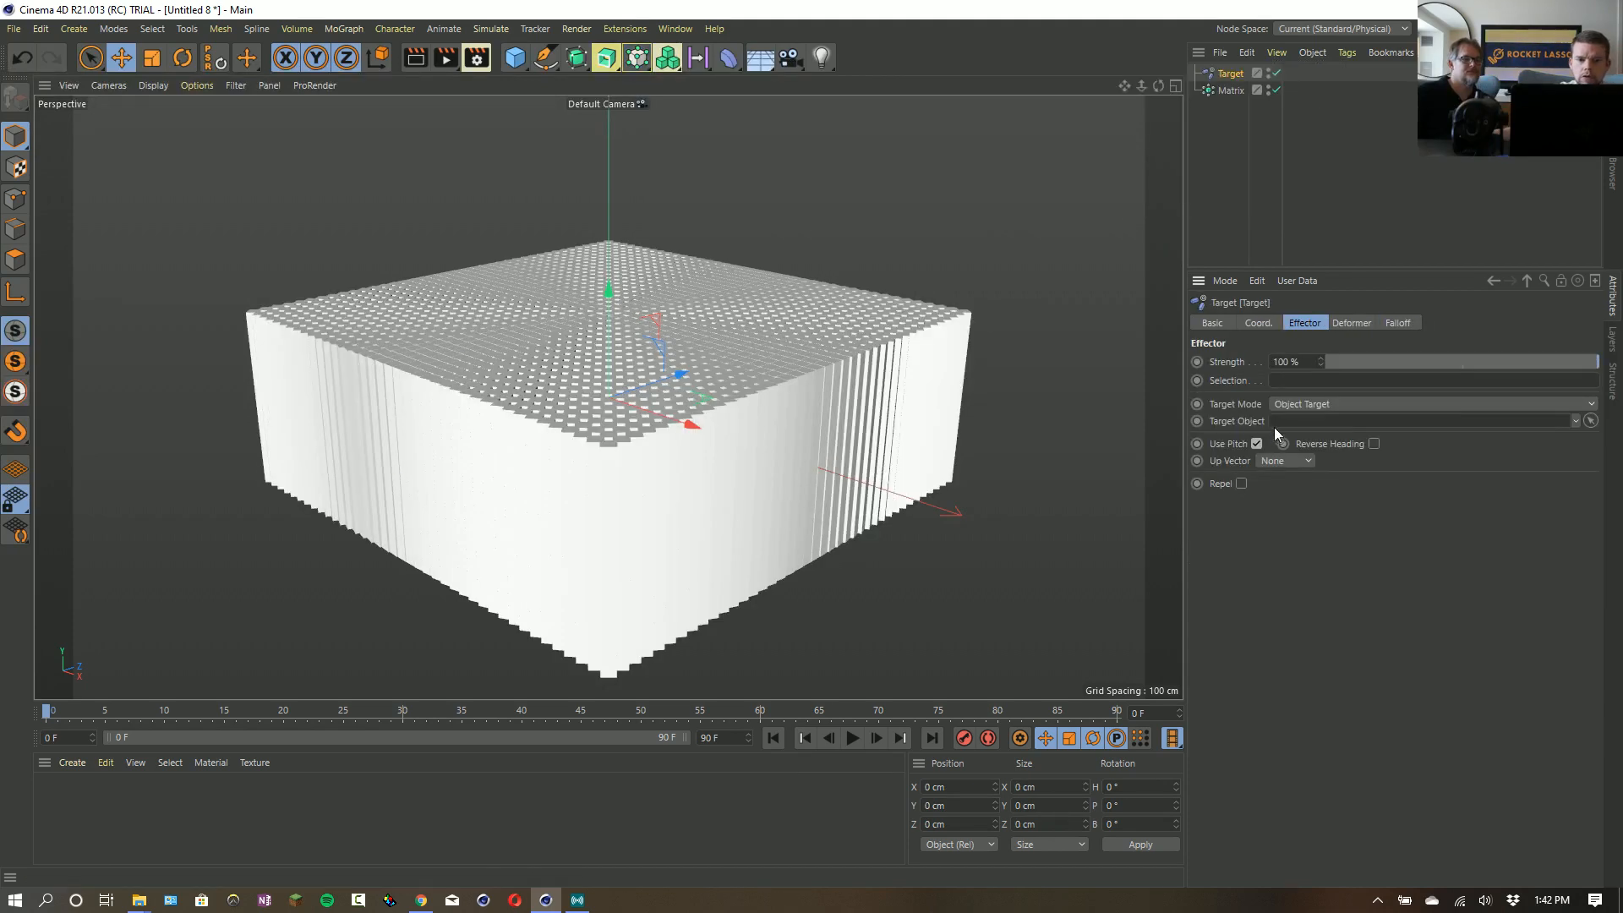
{"action": "left_click", "coordinate": [1352, 323]}
{"action": "left_click", "coordinate": [1306, 324]}
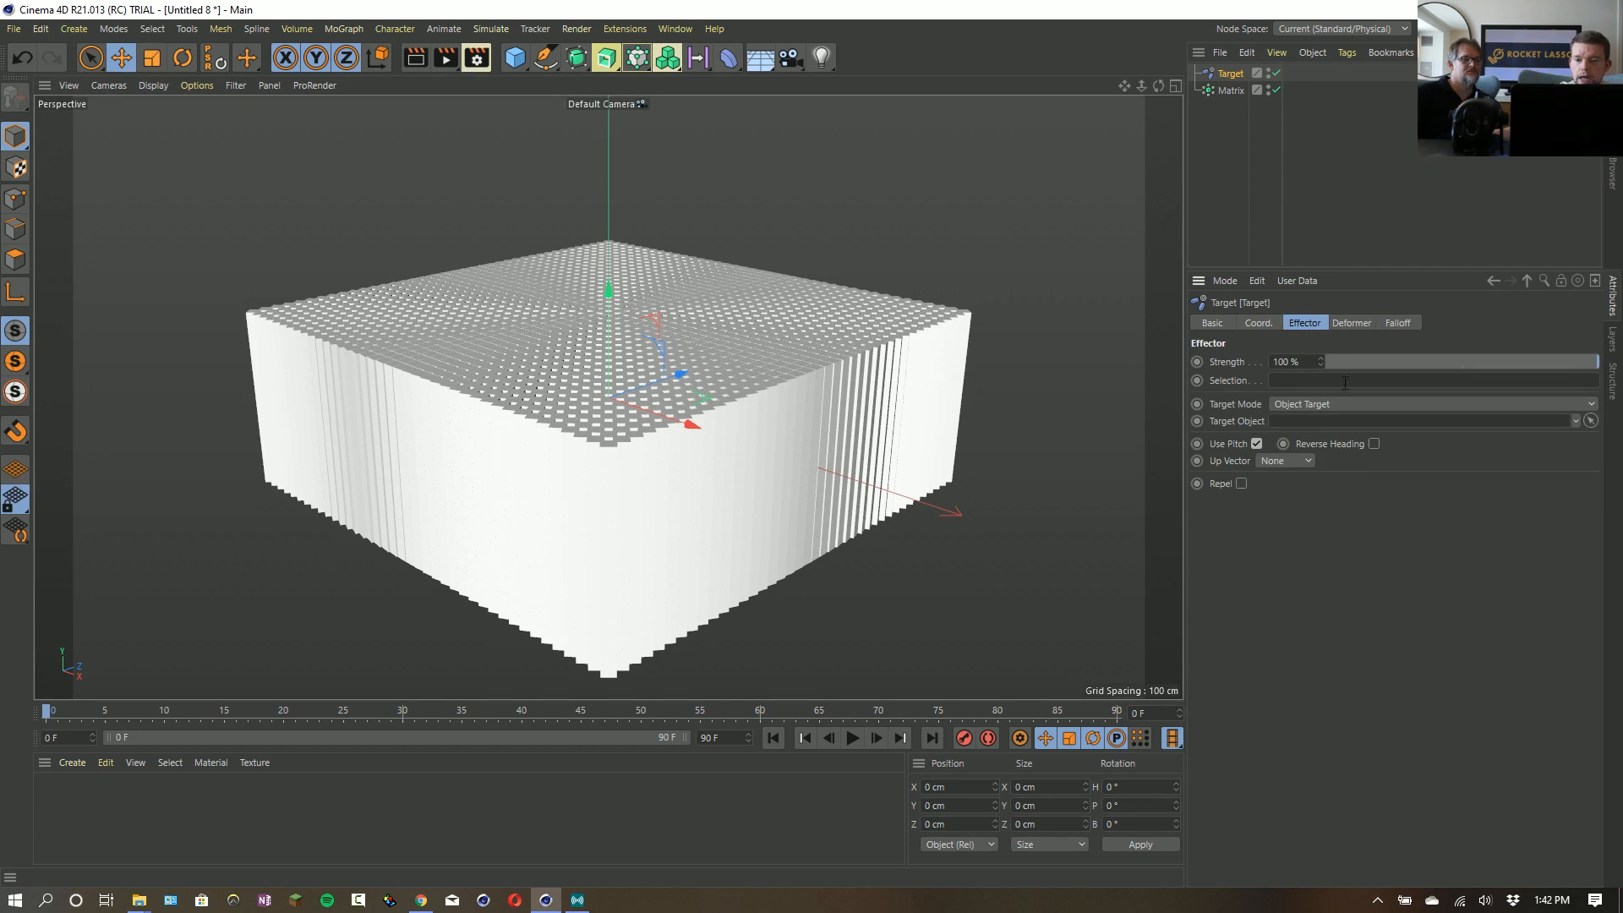
{"action": "left_click", "coordinate": [1290, 406]}
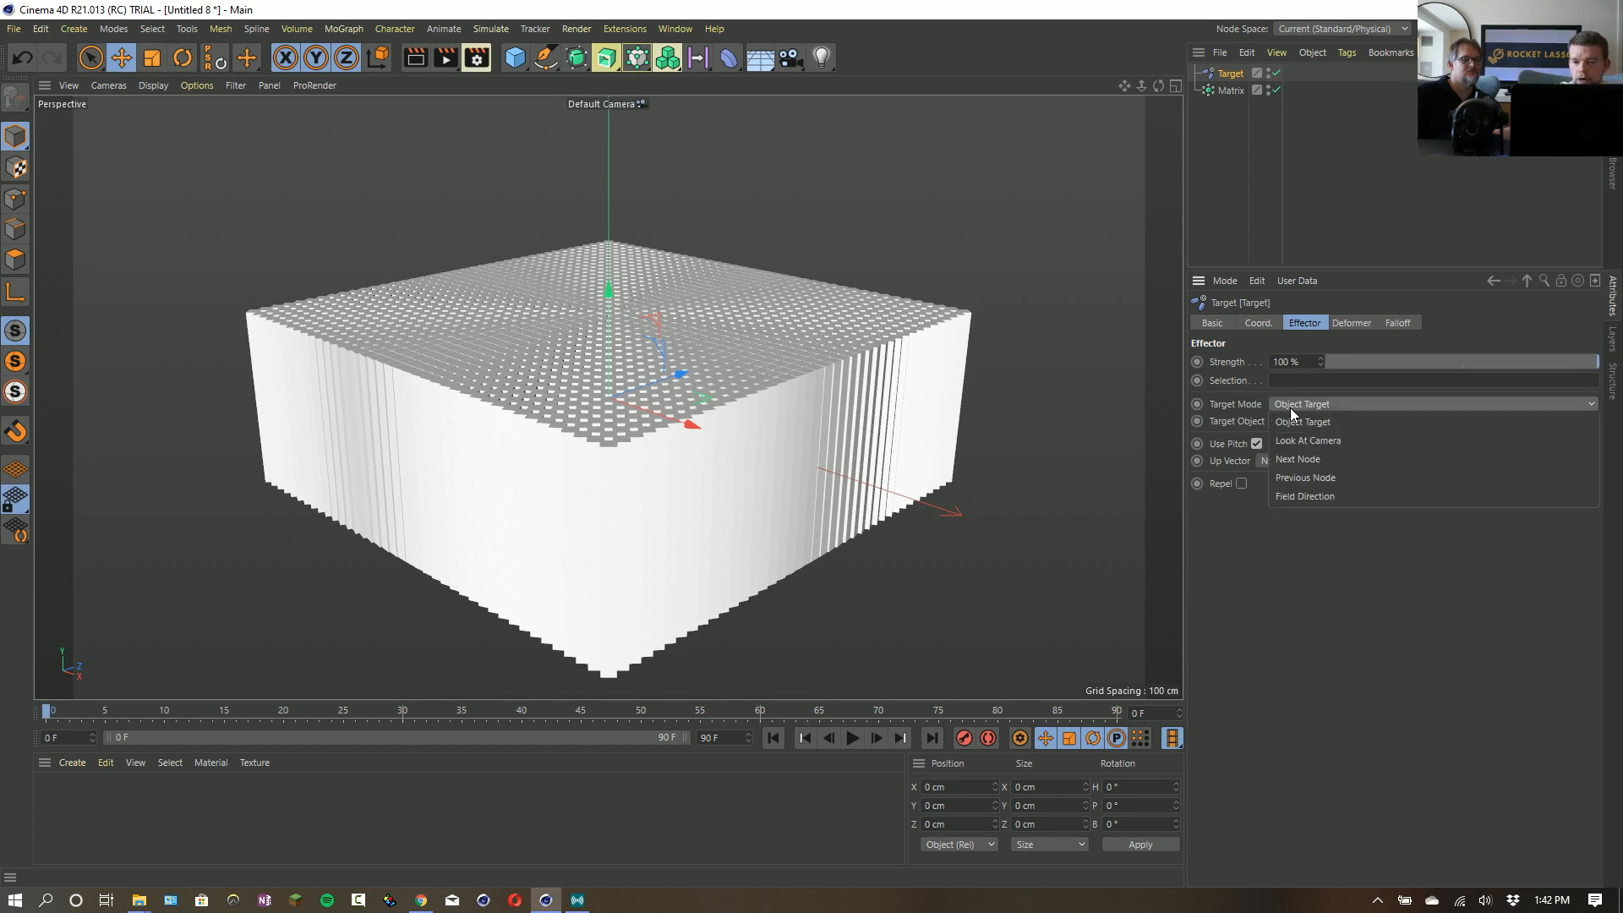
{"action": "left_click", "coordinate": [1315, 495]}
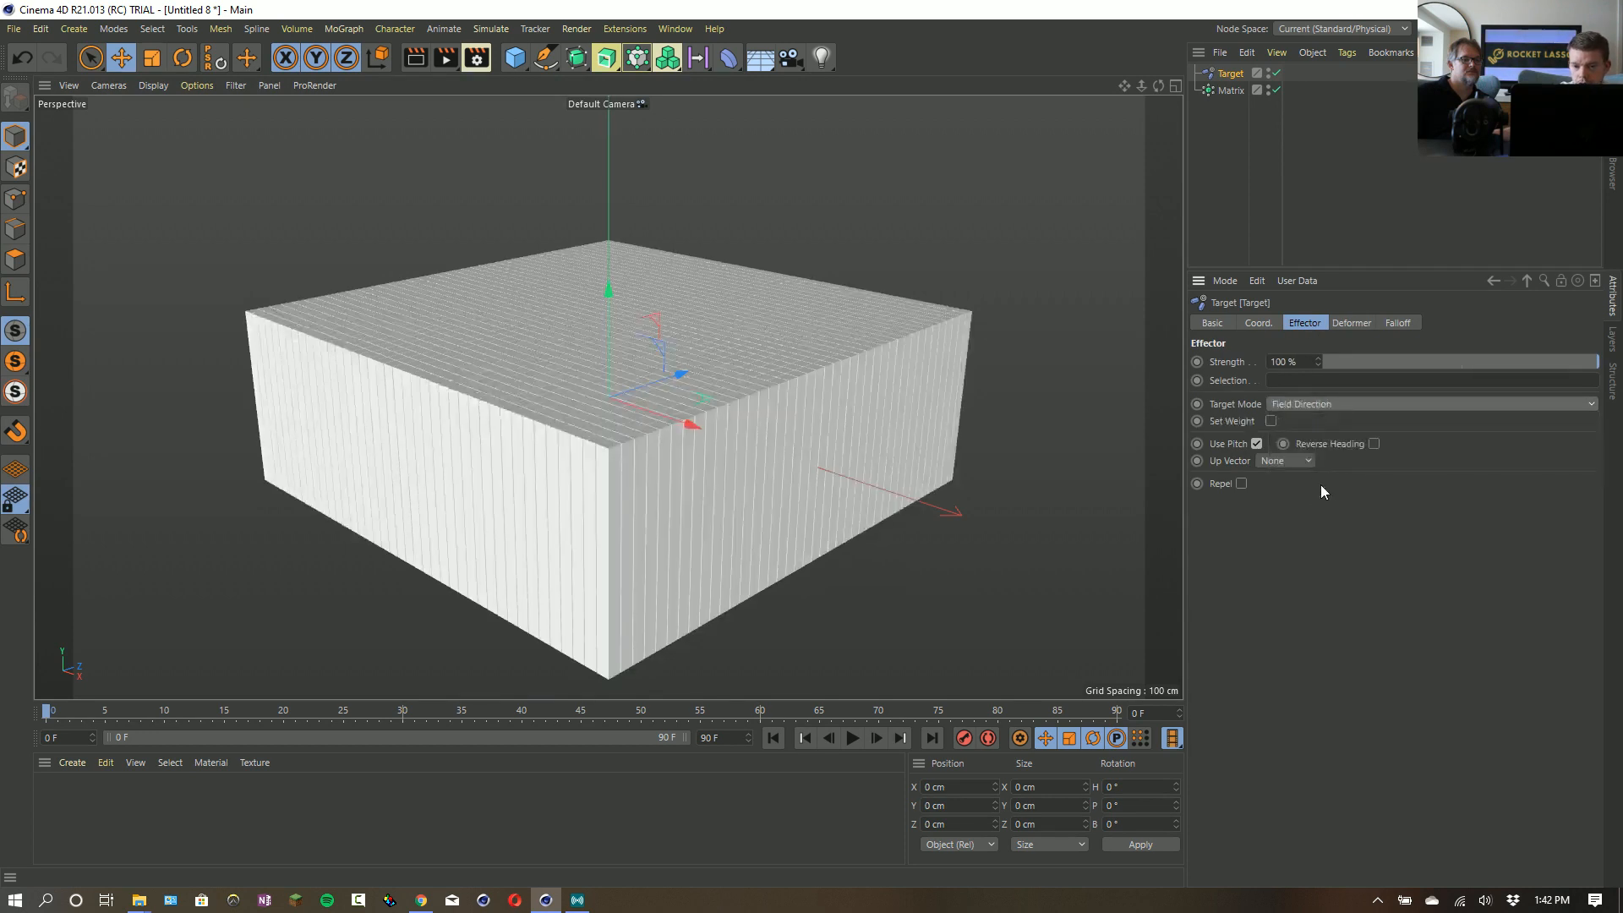
- Add a Random Field to the Target effector's falloff
{"action": "left_click", "coordinate": [1396, 324]}
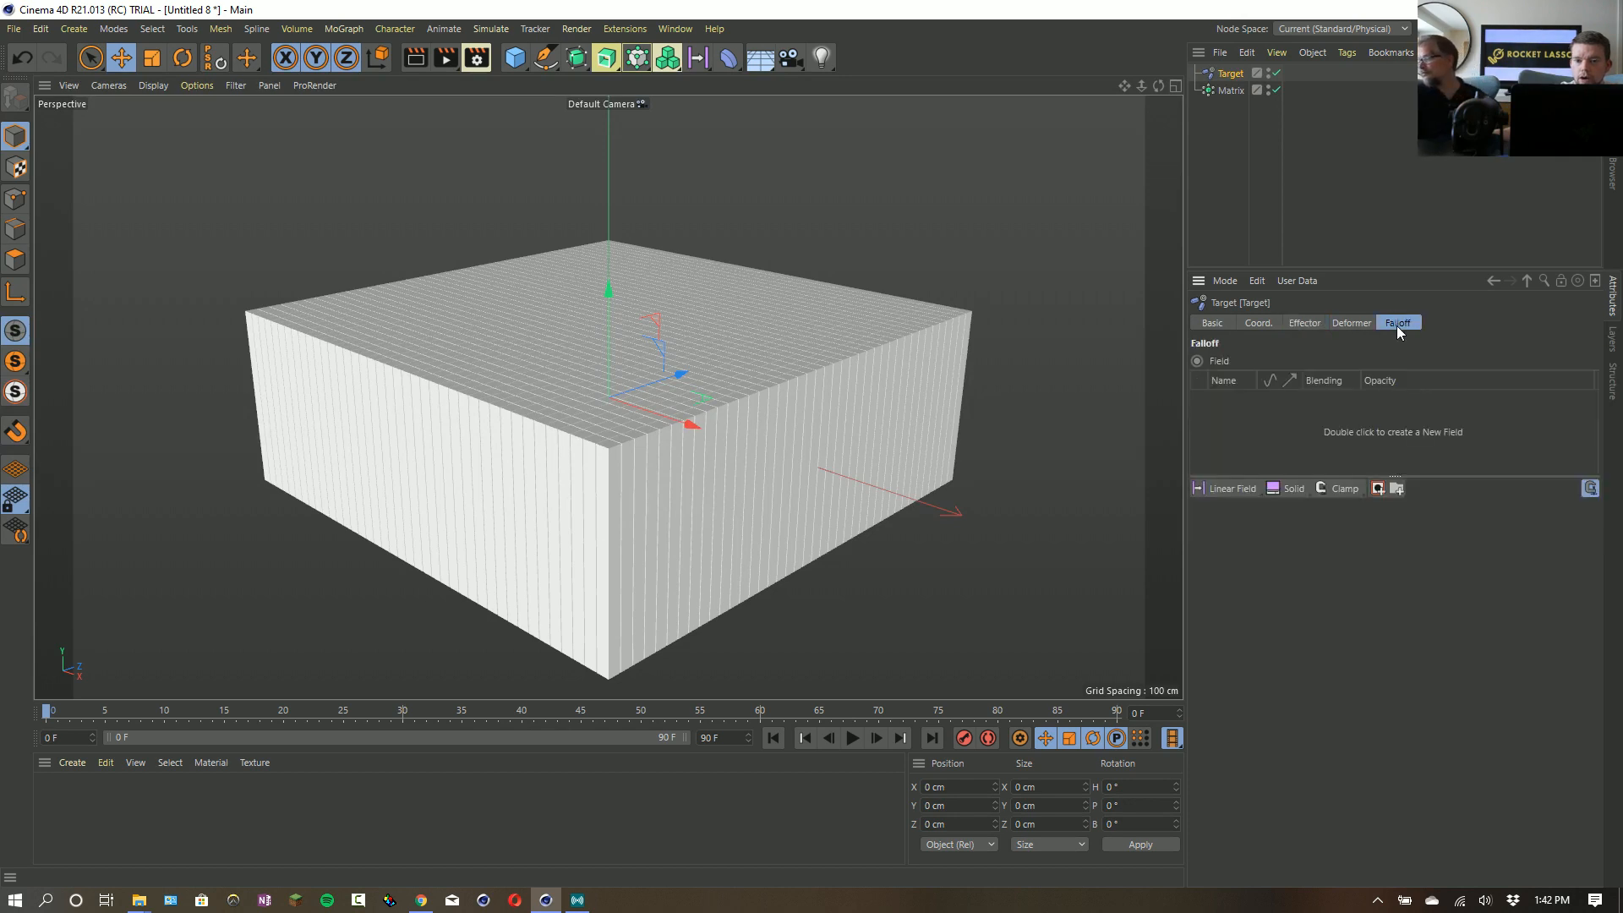
{"action": "left_click", "coordinate": [1242, 489]}
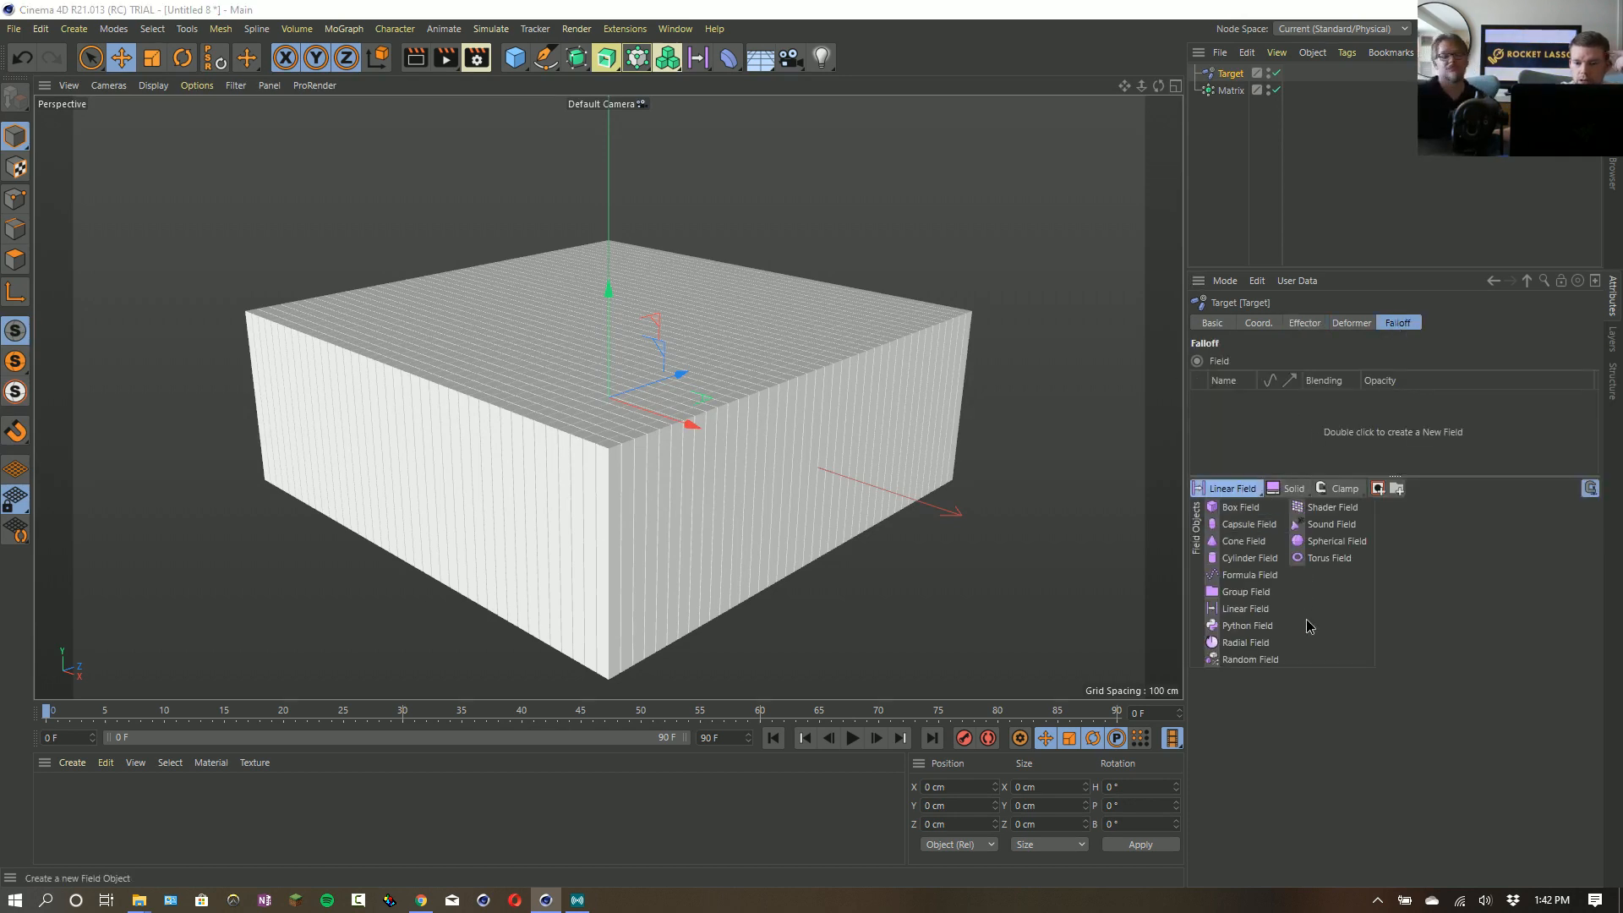
{"action": "left_click", "coordinate": [1274, 661]}
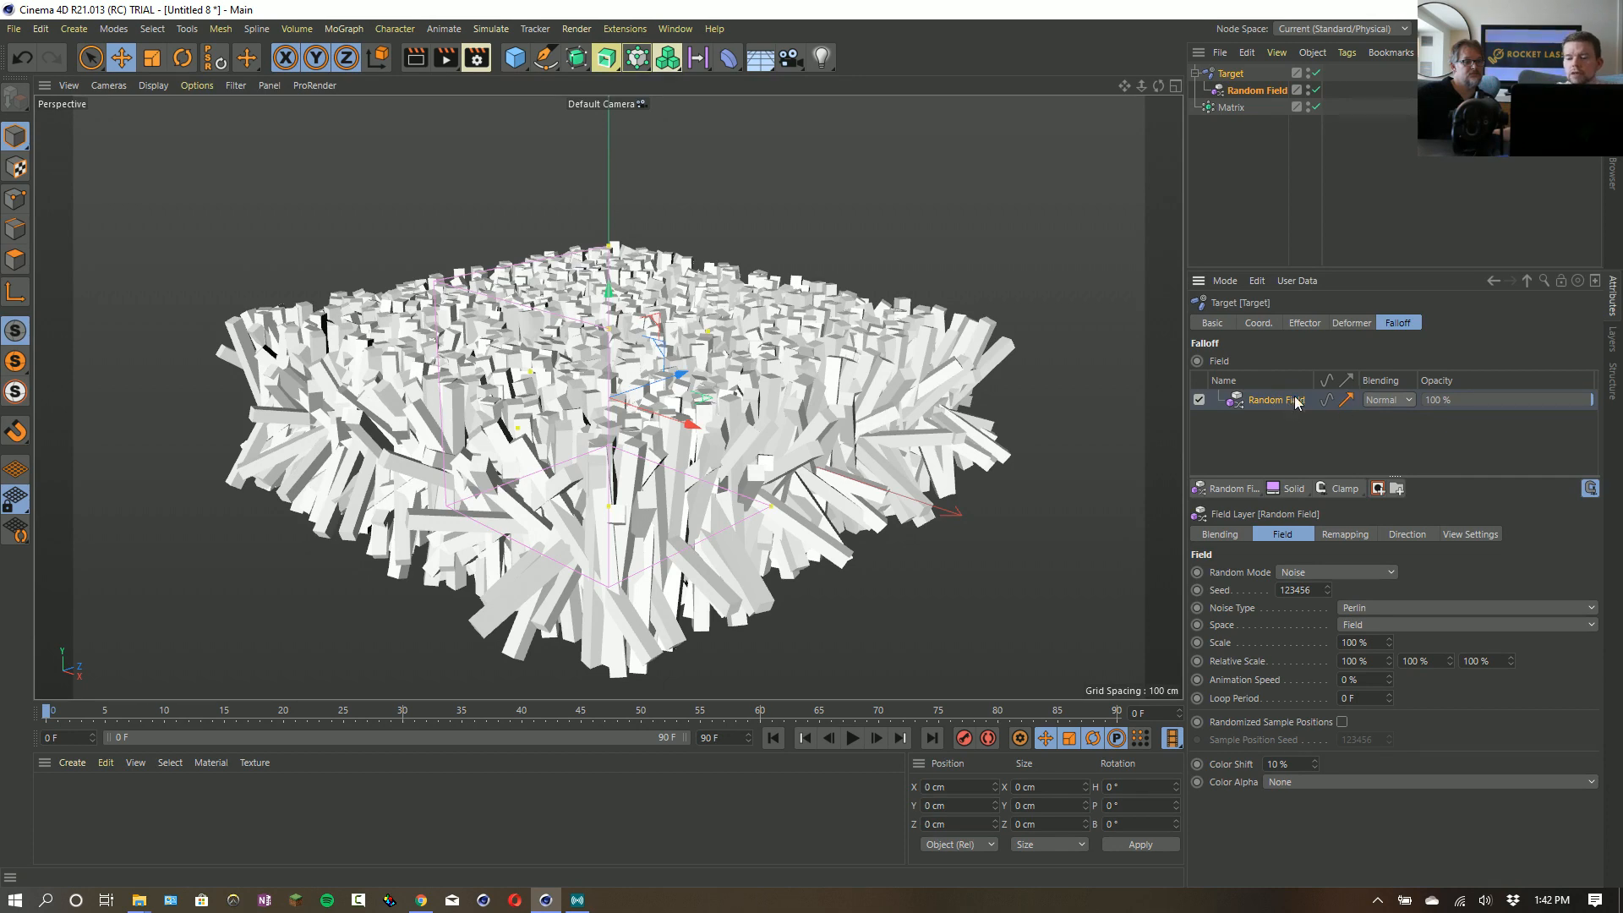
- Remove the Random Field layer from the Target effector's falloff and disable the Matrix object
{"action": "key", "text": "Delete"}
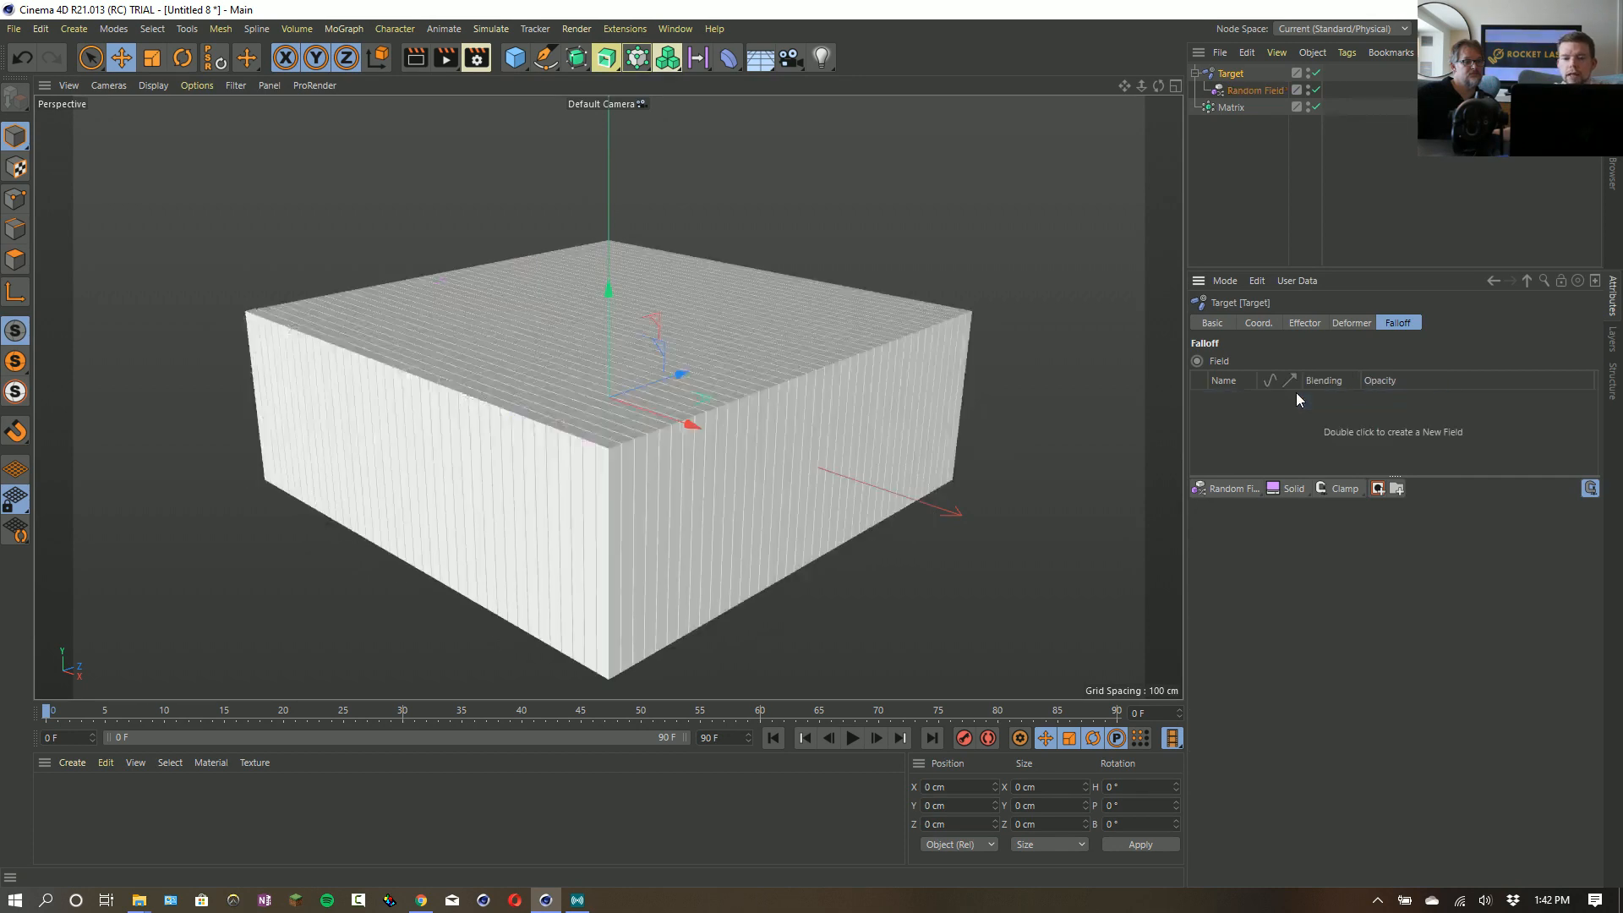
{"action": "left_click", "coordinate": [1315, 107]}
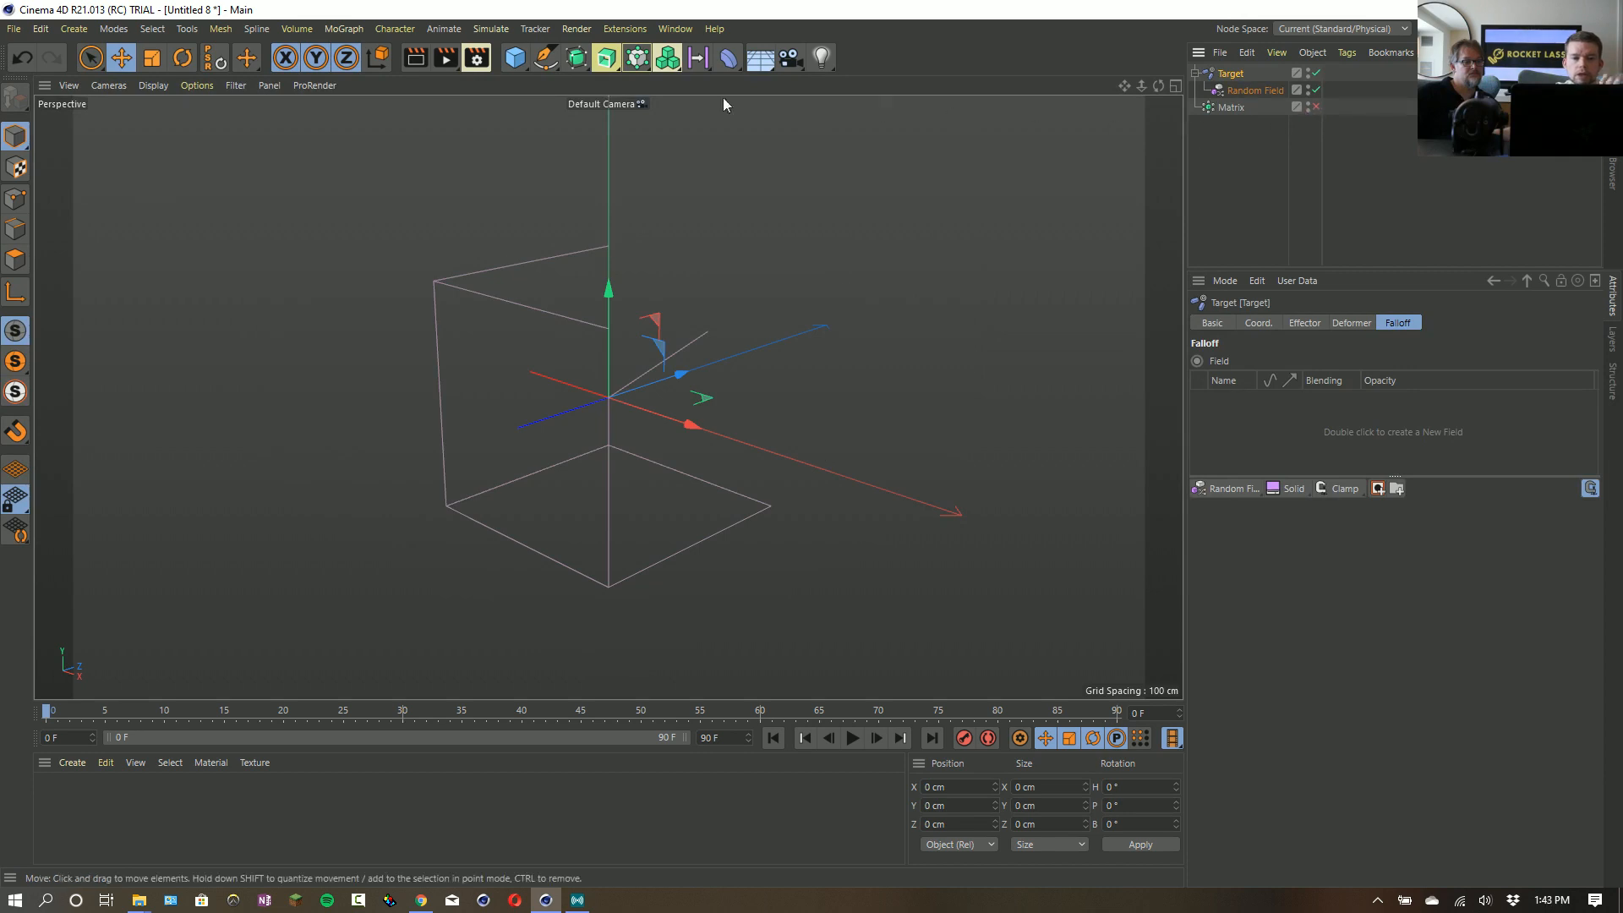
- Add a Platonic object with a PolyFX as its child, and enable Preserve Phong on the PolyFX
{"action": "left_click", "coordinate": [515, 56]}
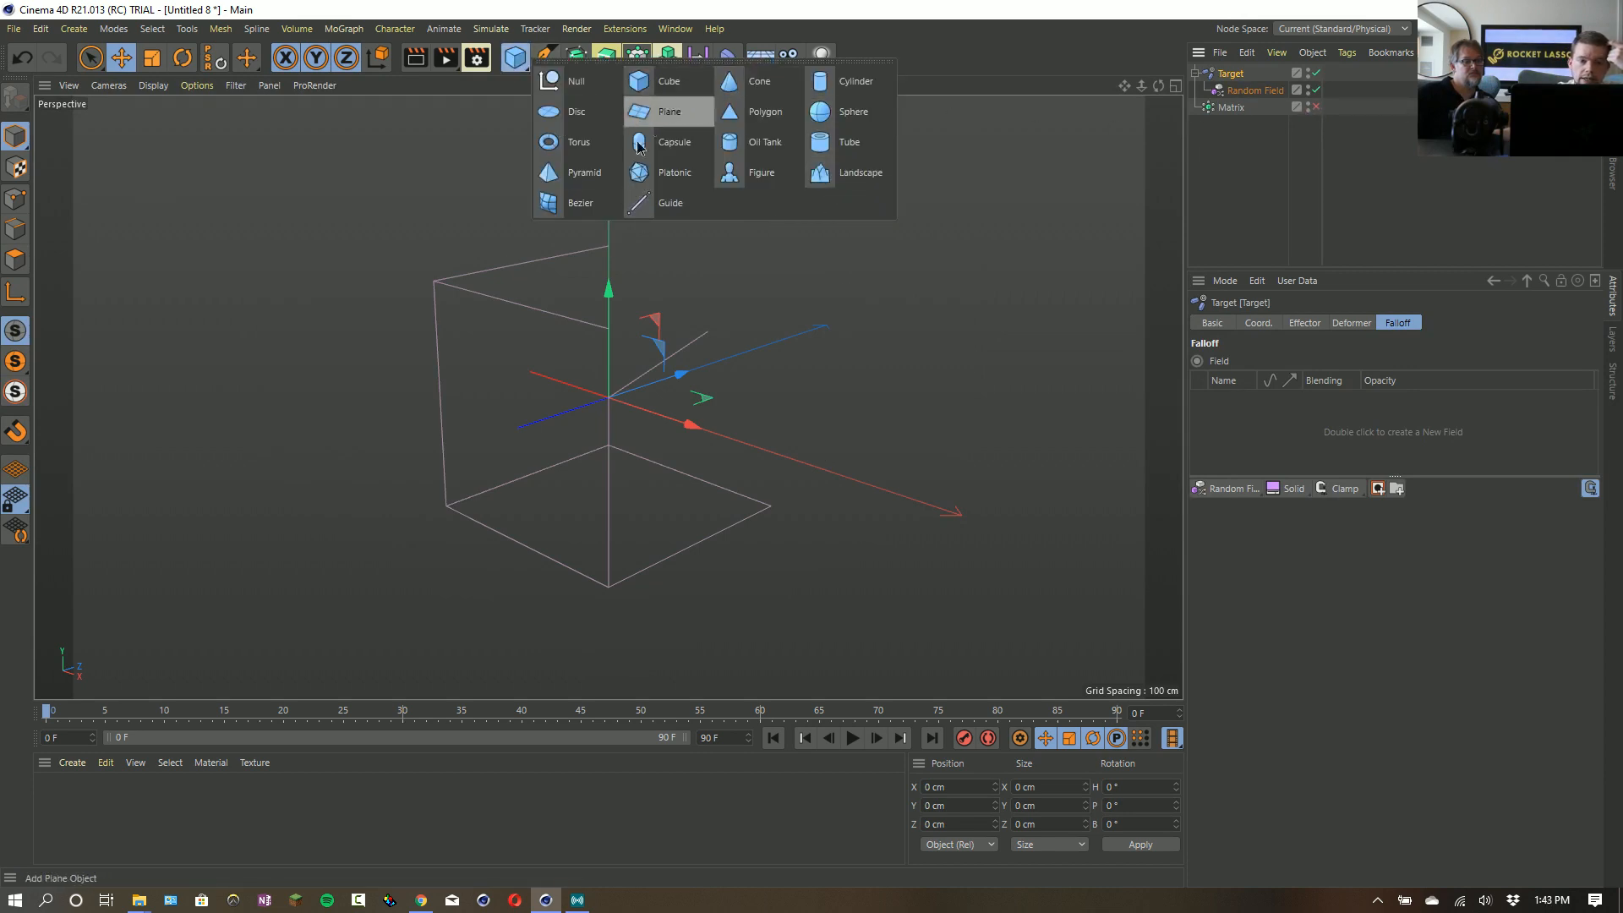
{"action": "left_click", "coordinate": [669, 180]}
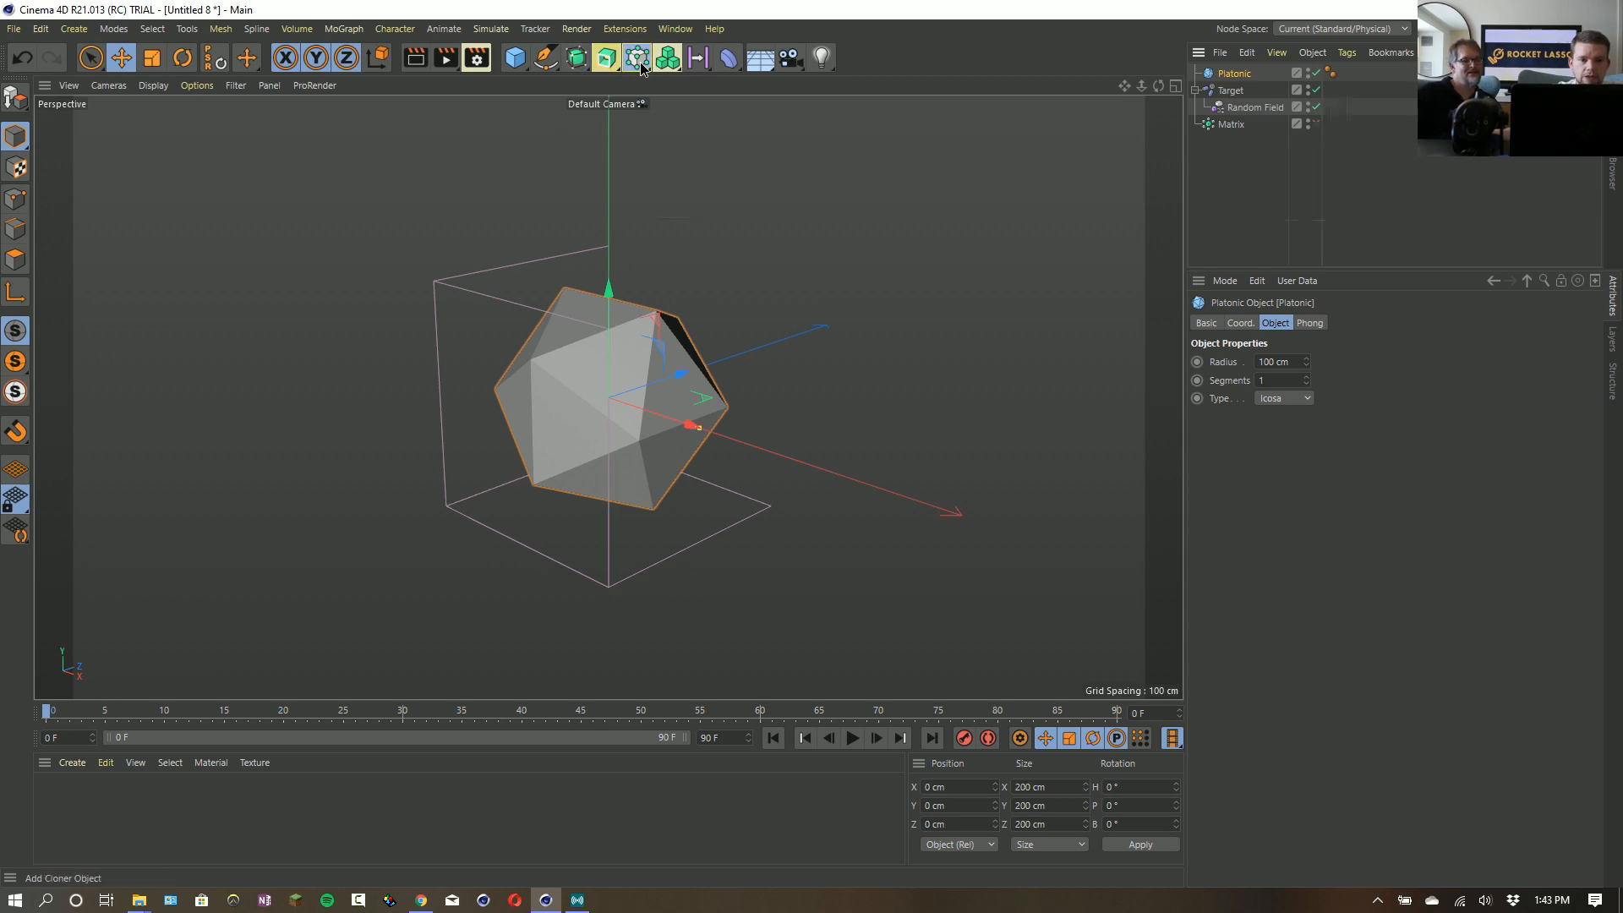
{"action": "left_click_drag", "start_coordinate": [638, 57], "coordinate": [691, 180]}
{"action": "left_click", "coordinate": [833, 211]}
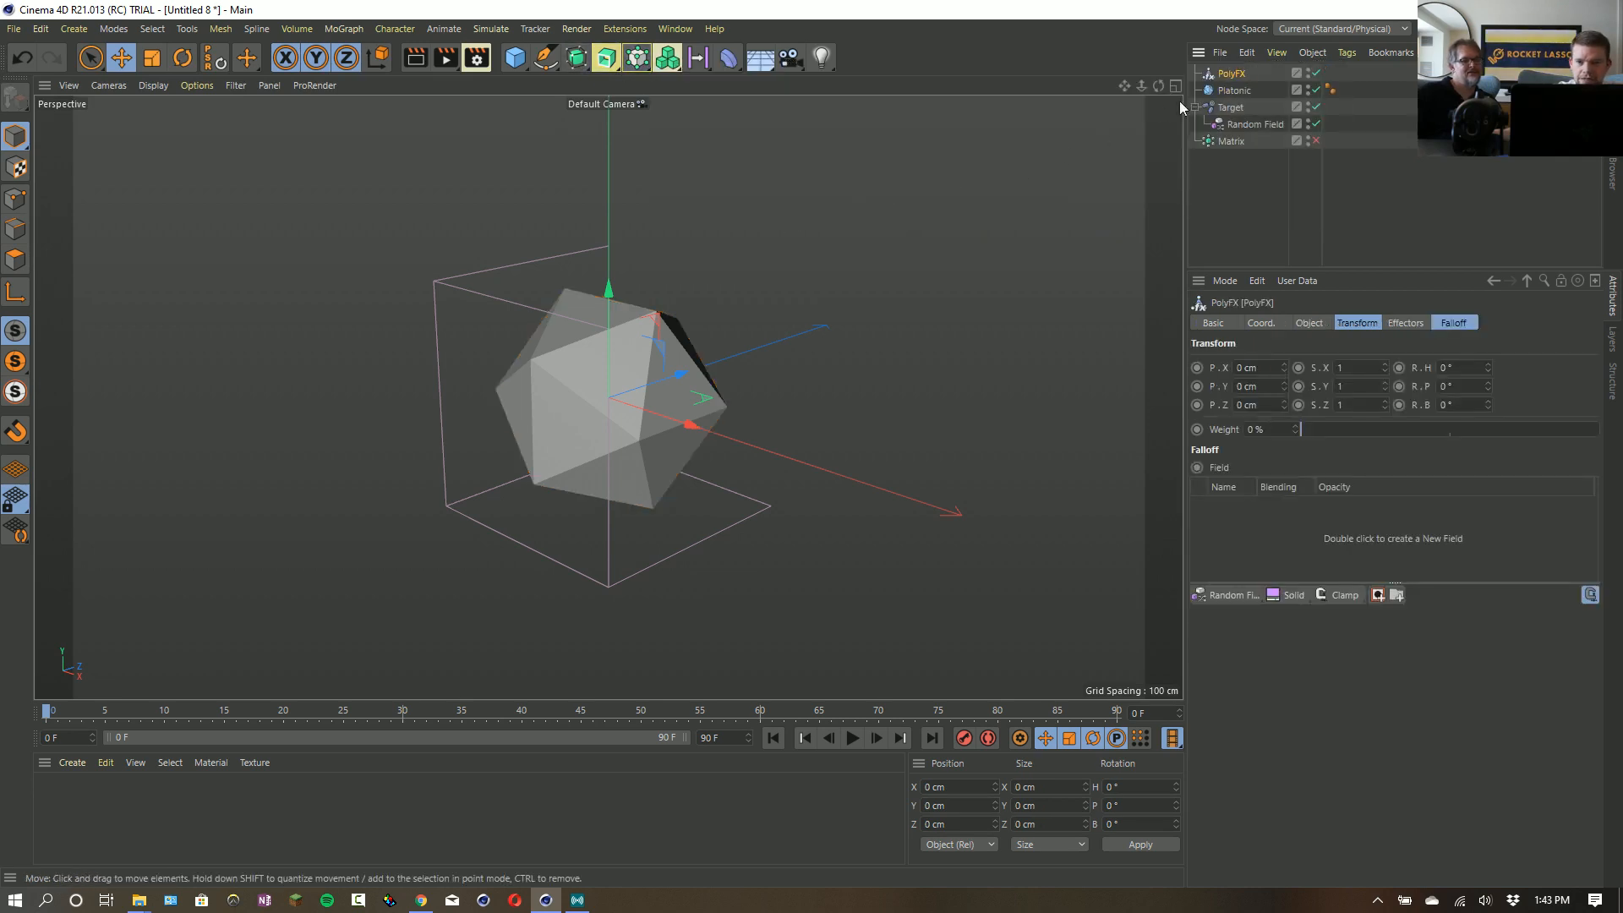
{"action": "mouse_move", "coordinate": [1232, 90]}
{"action": "left_mouse_down"}
{"action": "mouse_move", "coordinate": [1249, 108]}
{"action": "mouse_move", "coordinate": [1242, 93]}
{"action": "left_mouse_up"}
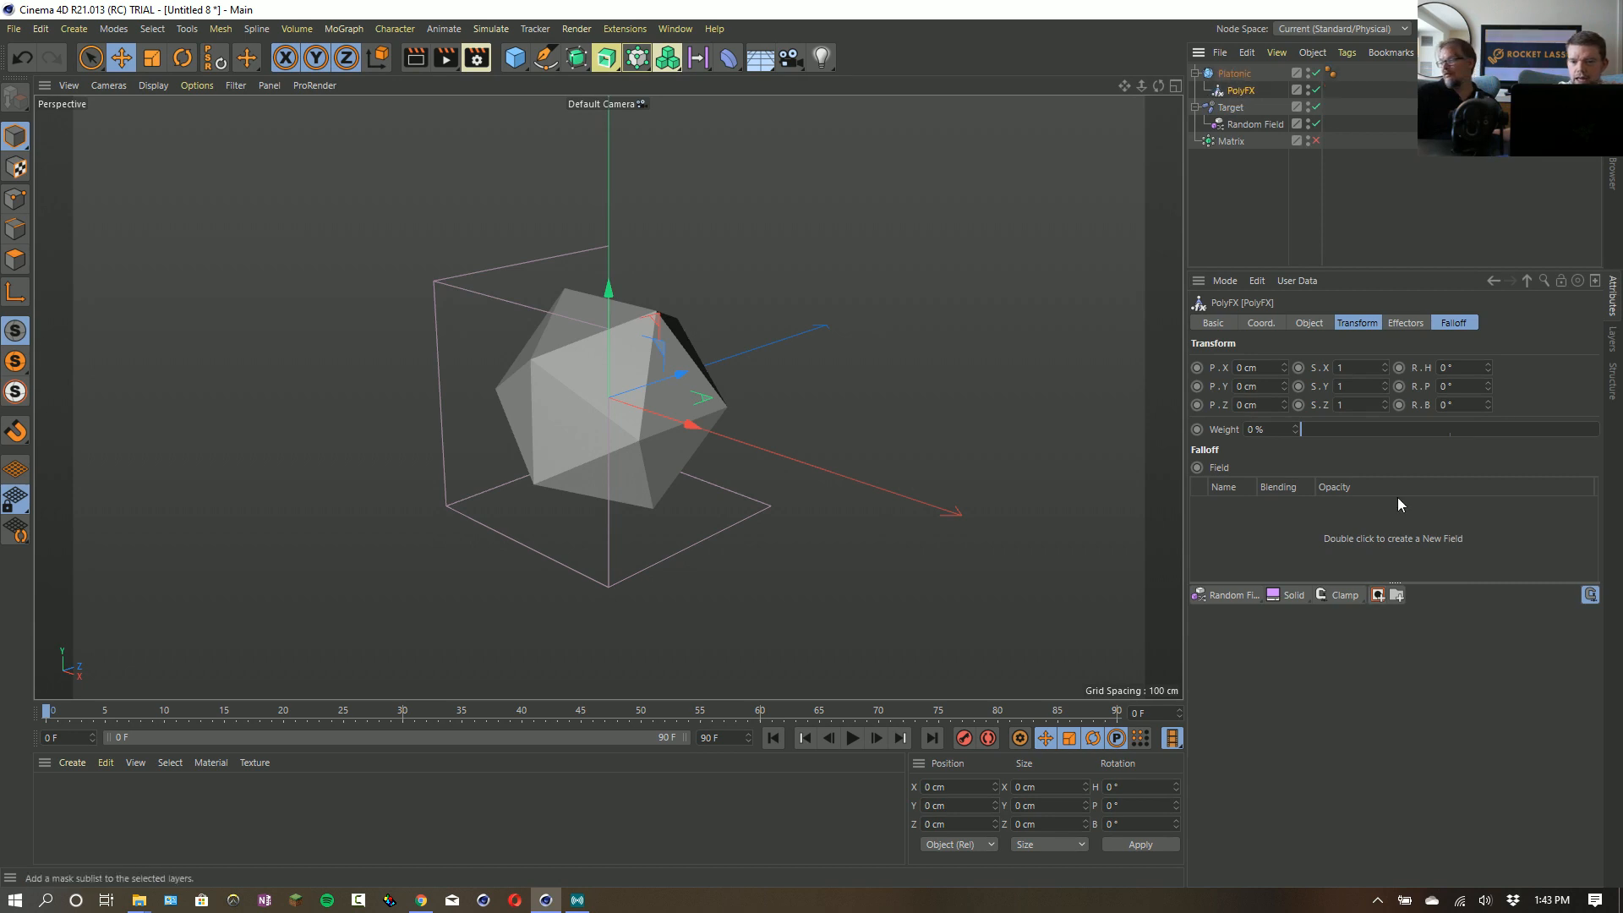
{"action": "left_click", "coordinate": [1309, 323]}
{"action": "left_click", "coordinate": [1282, 383]}
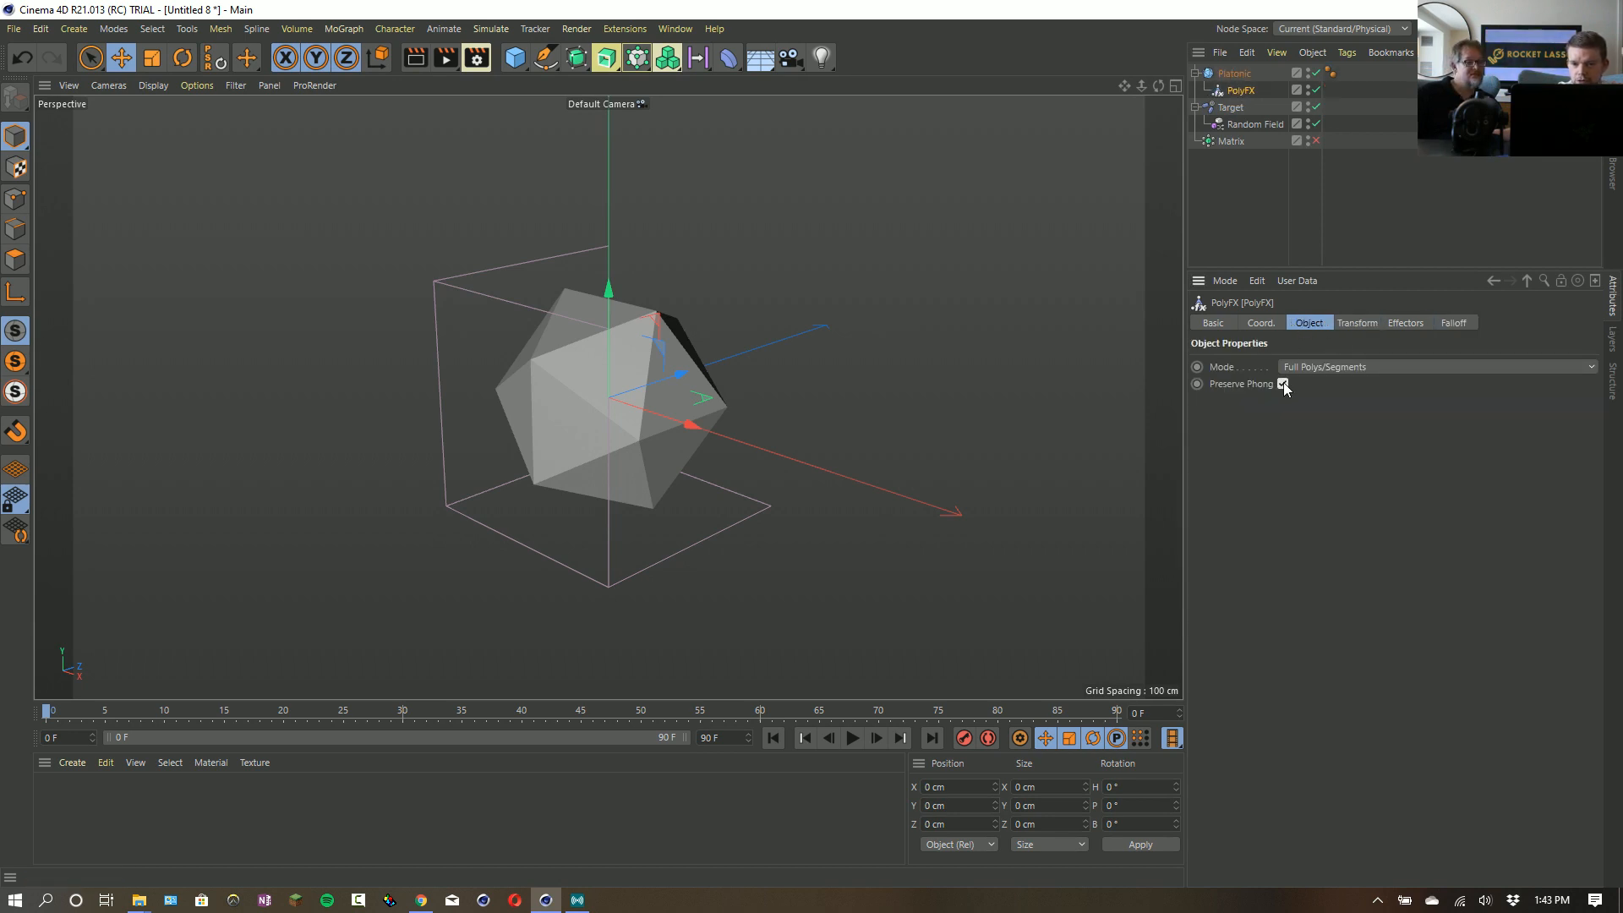
- Run Current State to Object on the Platonic and show the properties of the new copy's Normal tag
{"action": "left_click", "coordinate": [1234, 73]}
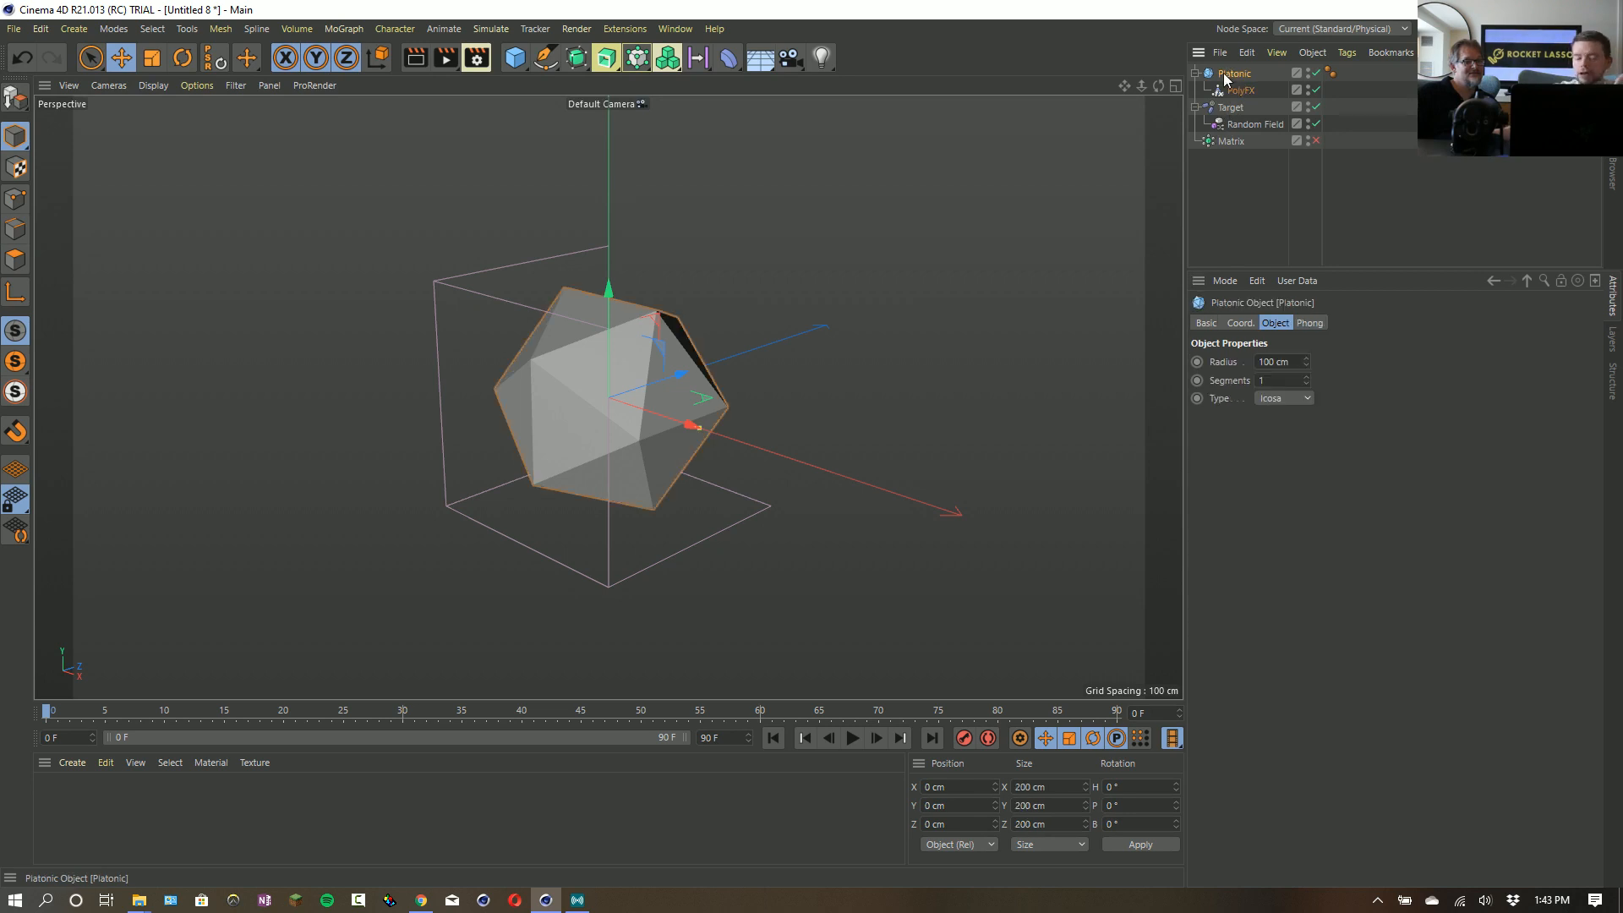
{"action": "right_click", "coordinate": [1229, 77]}
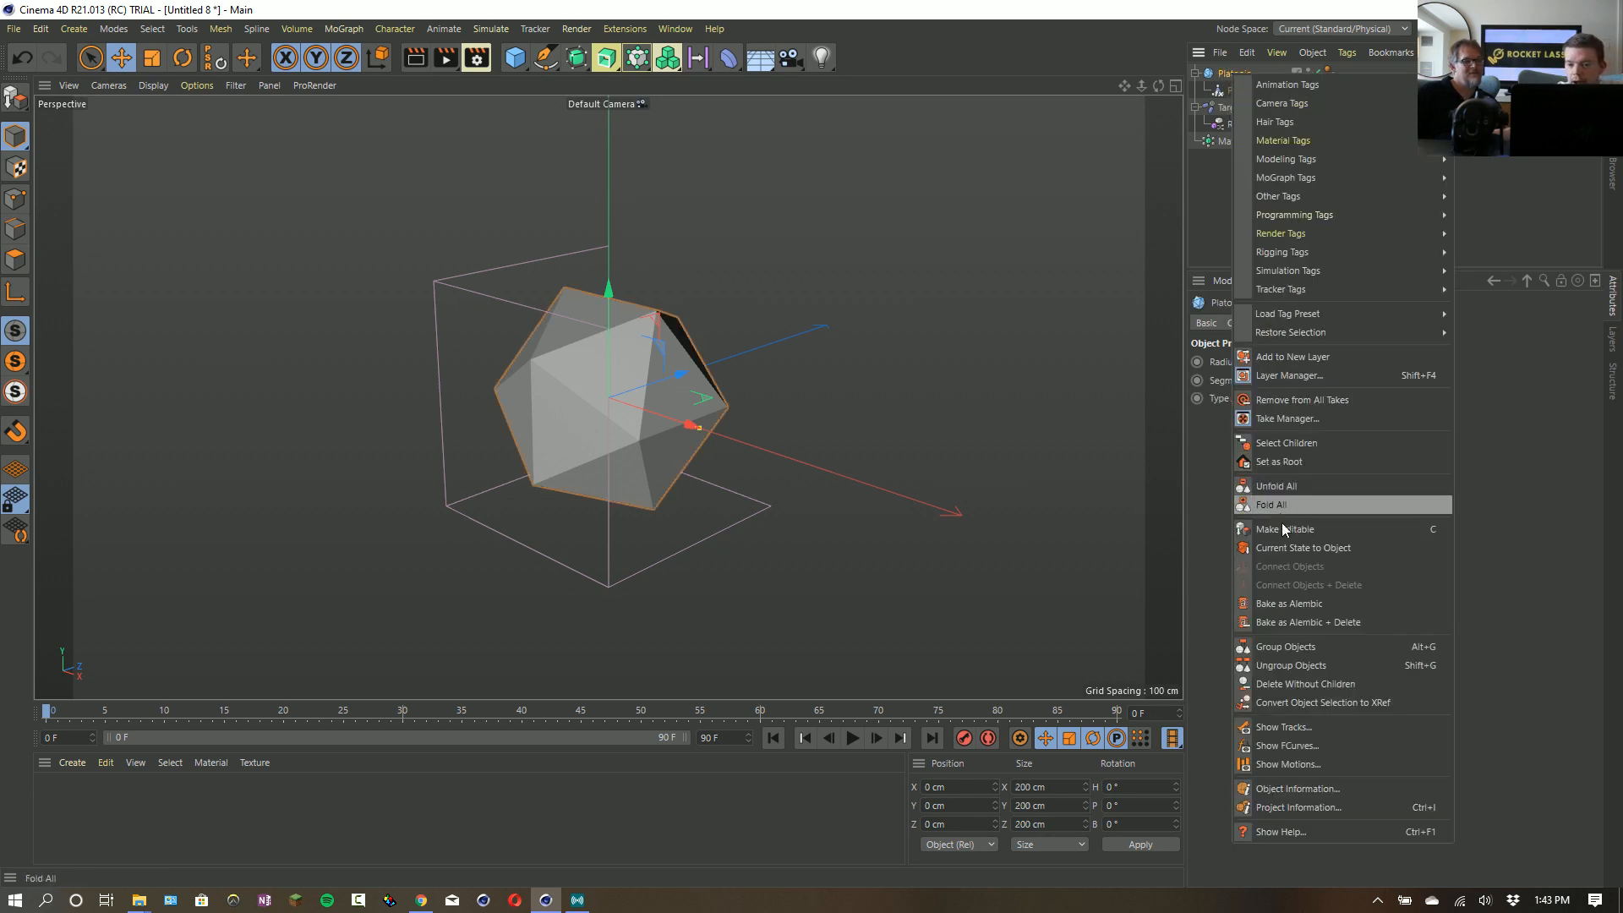
{"action": "left_click", "coordinate": [1304, 550]}
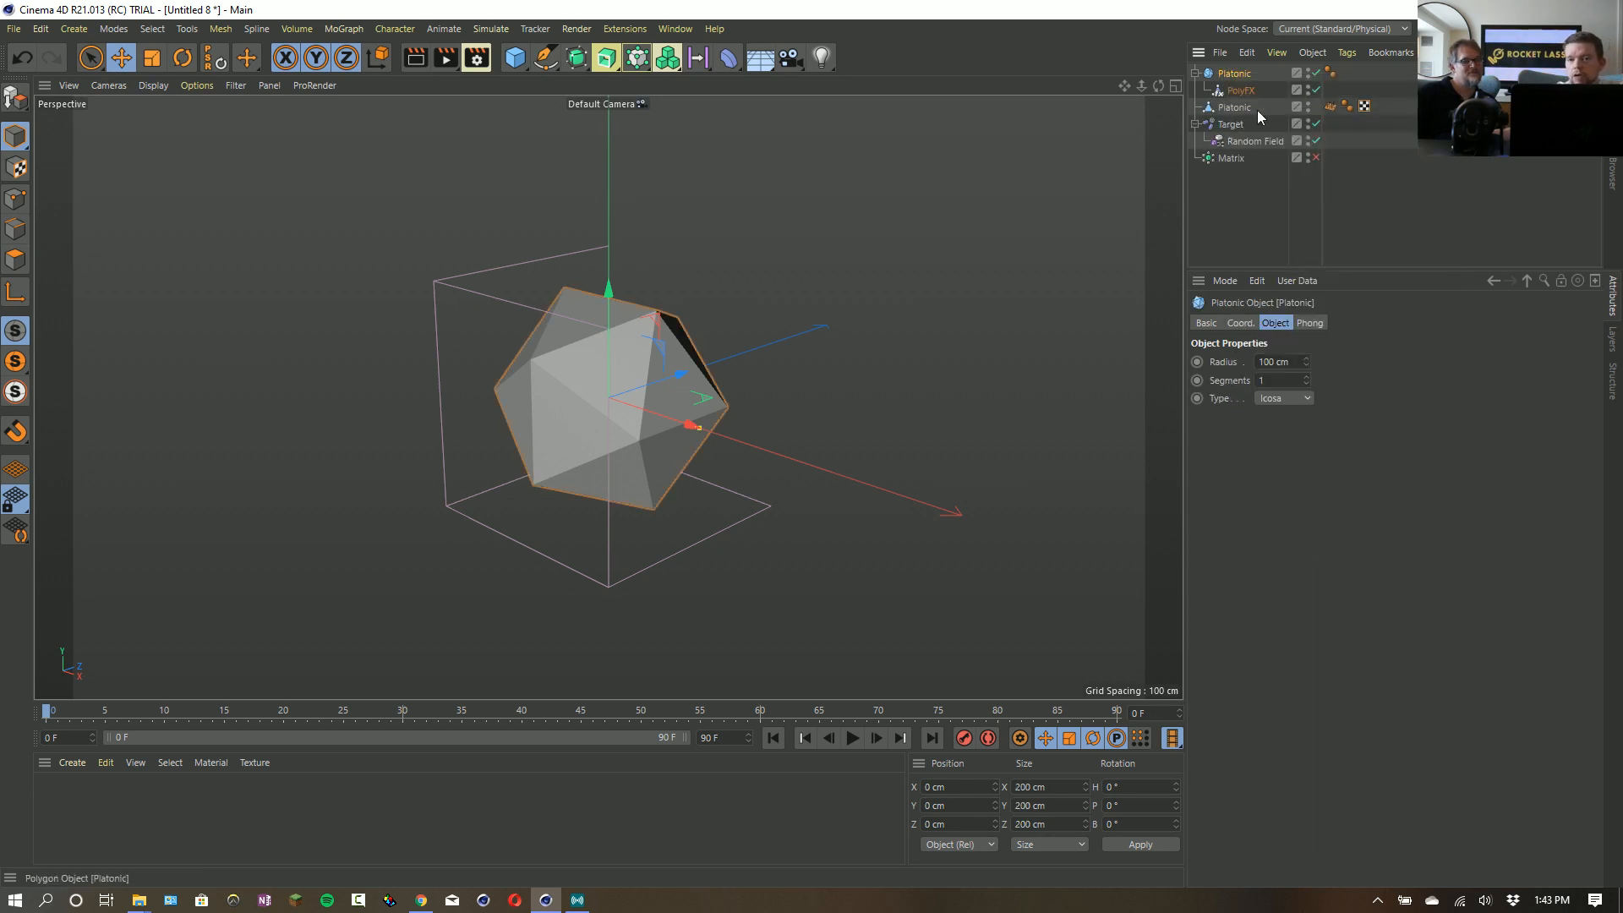
{"action": "left_click", "coordinate": [1330, 107]}
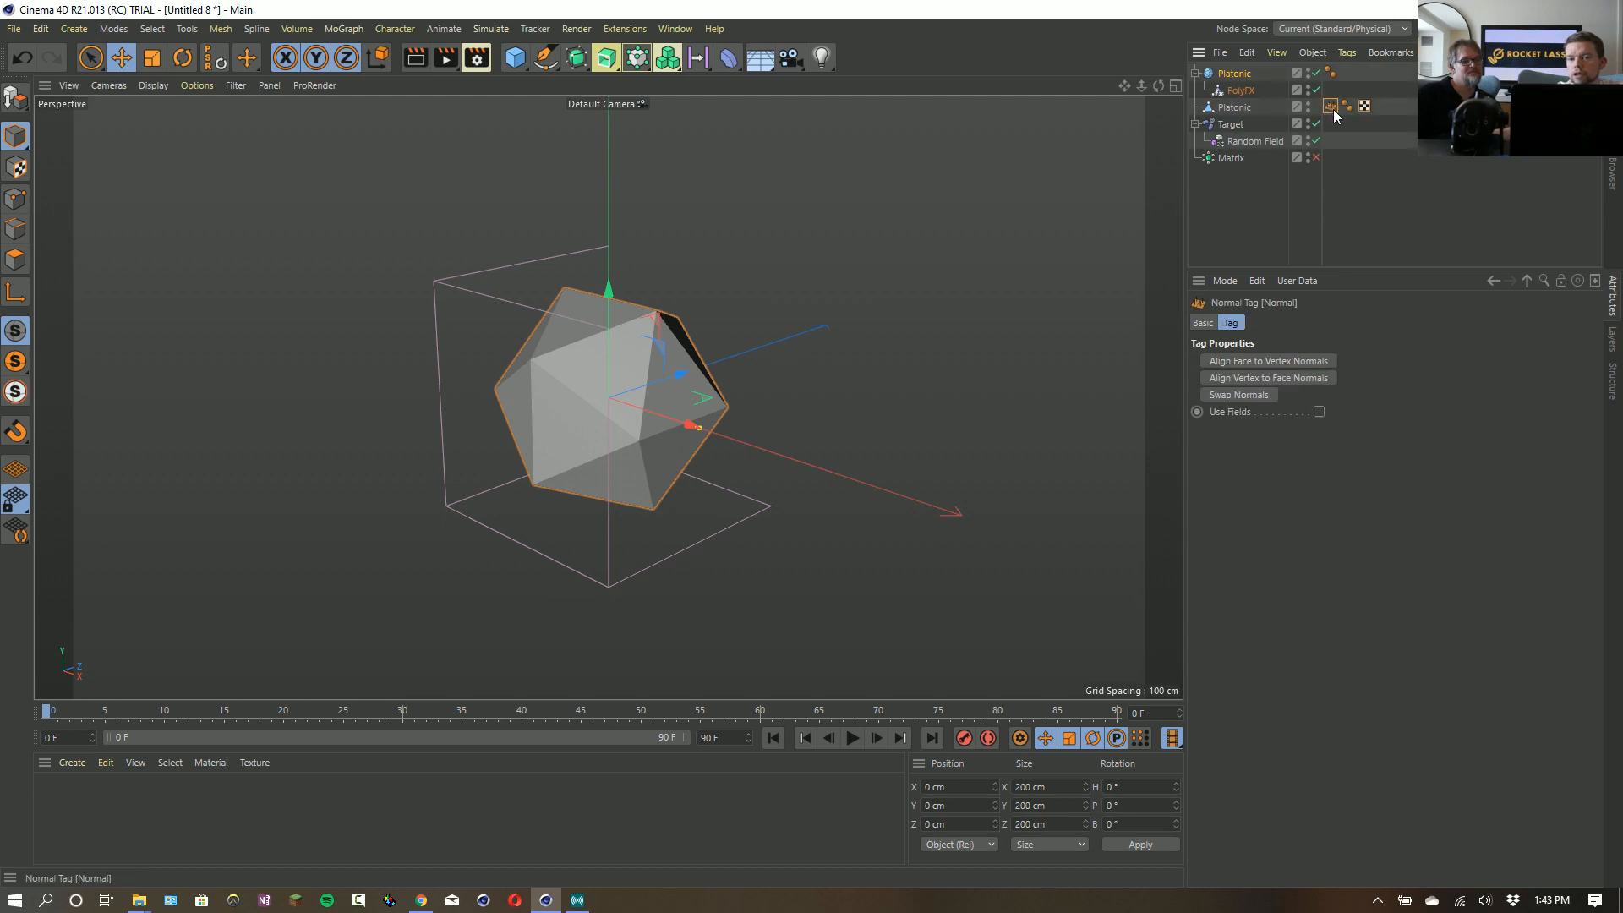
- Delete the original Platonic with its PolyFX, remove the Random Field, and re-enable the Matrix object
{"action": "left_click", "coordinate": [1234, 76]}
{"action": "key", "text": "Delete"}
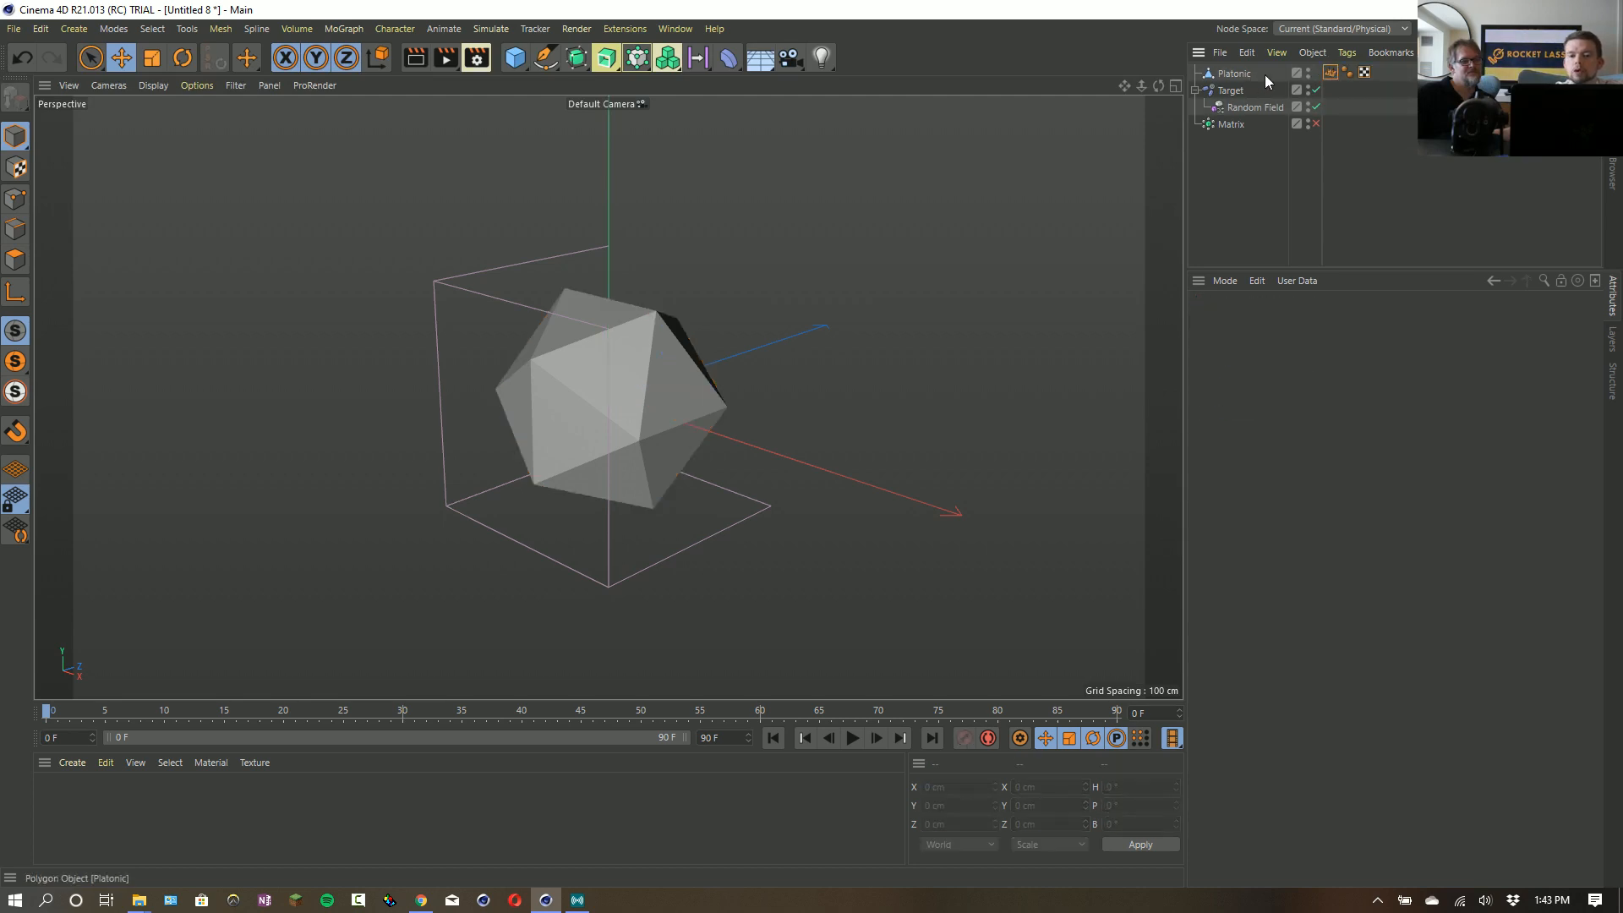
{"action": "left_click", "coordinate": [1237, 93]}
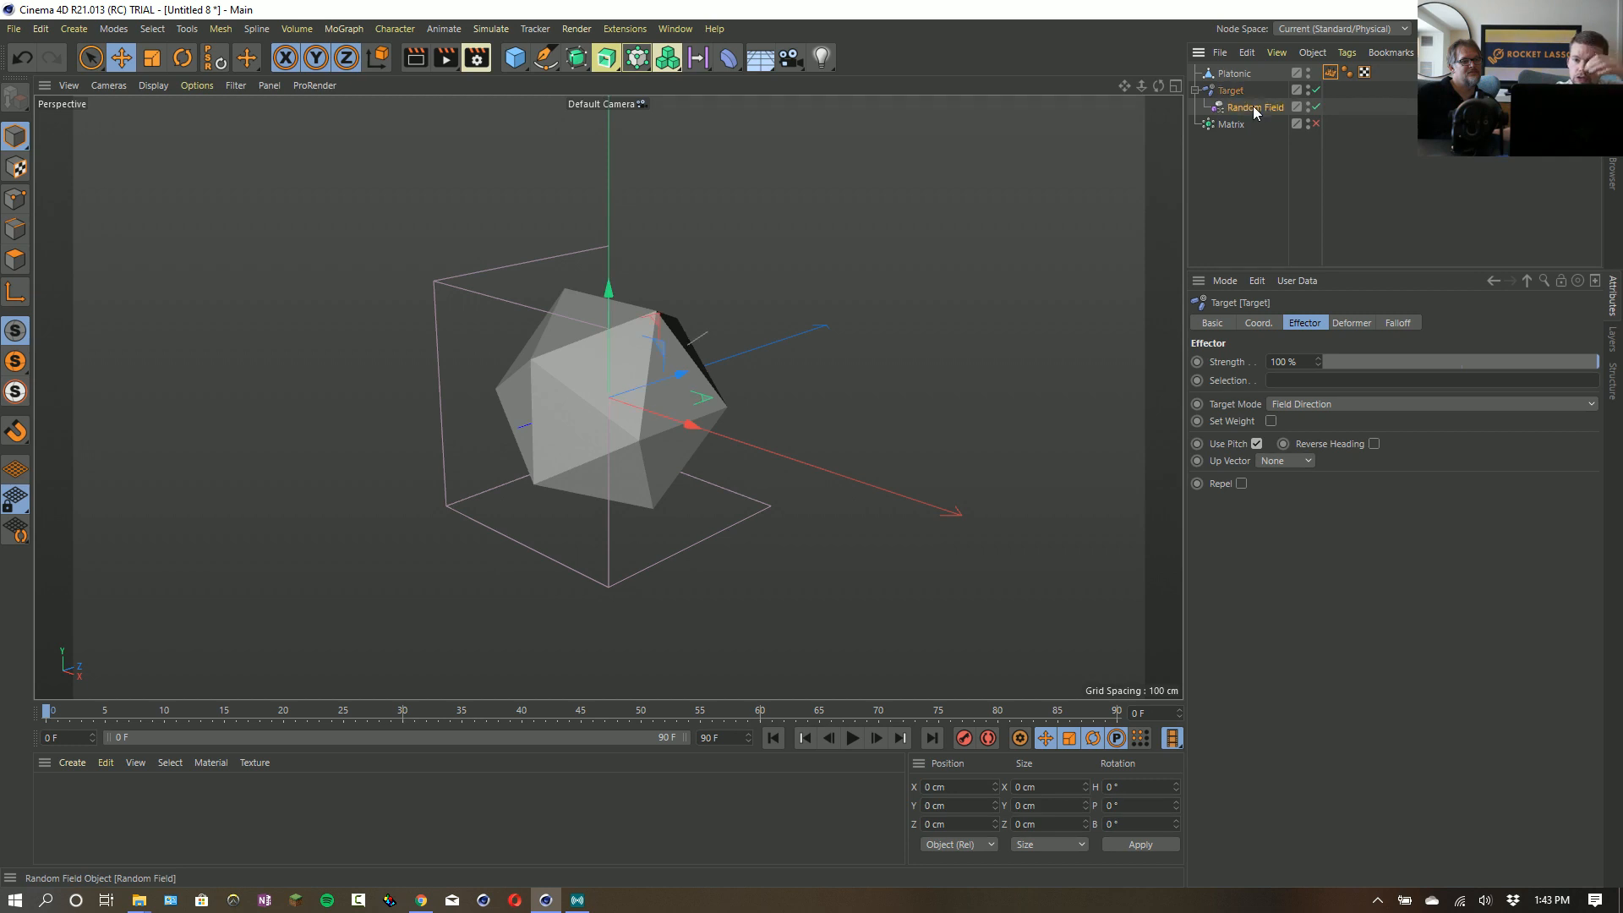
{"action": "left_click", "coordinate": [1253, 106]}
{"action": "key", "text": "Delete"}
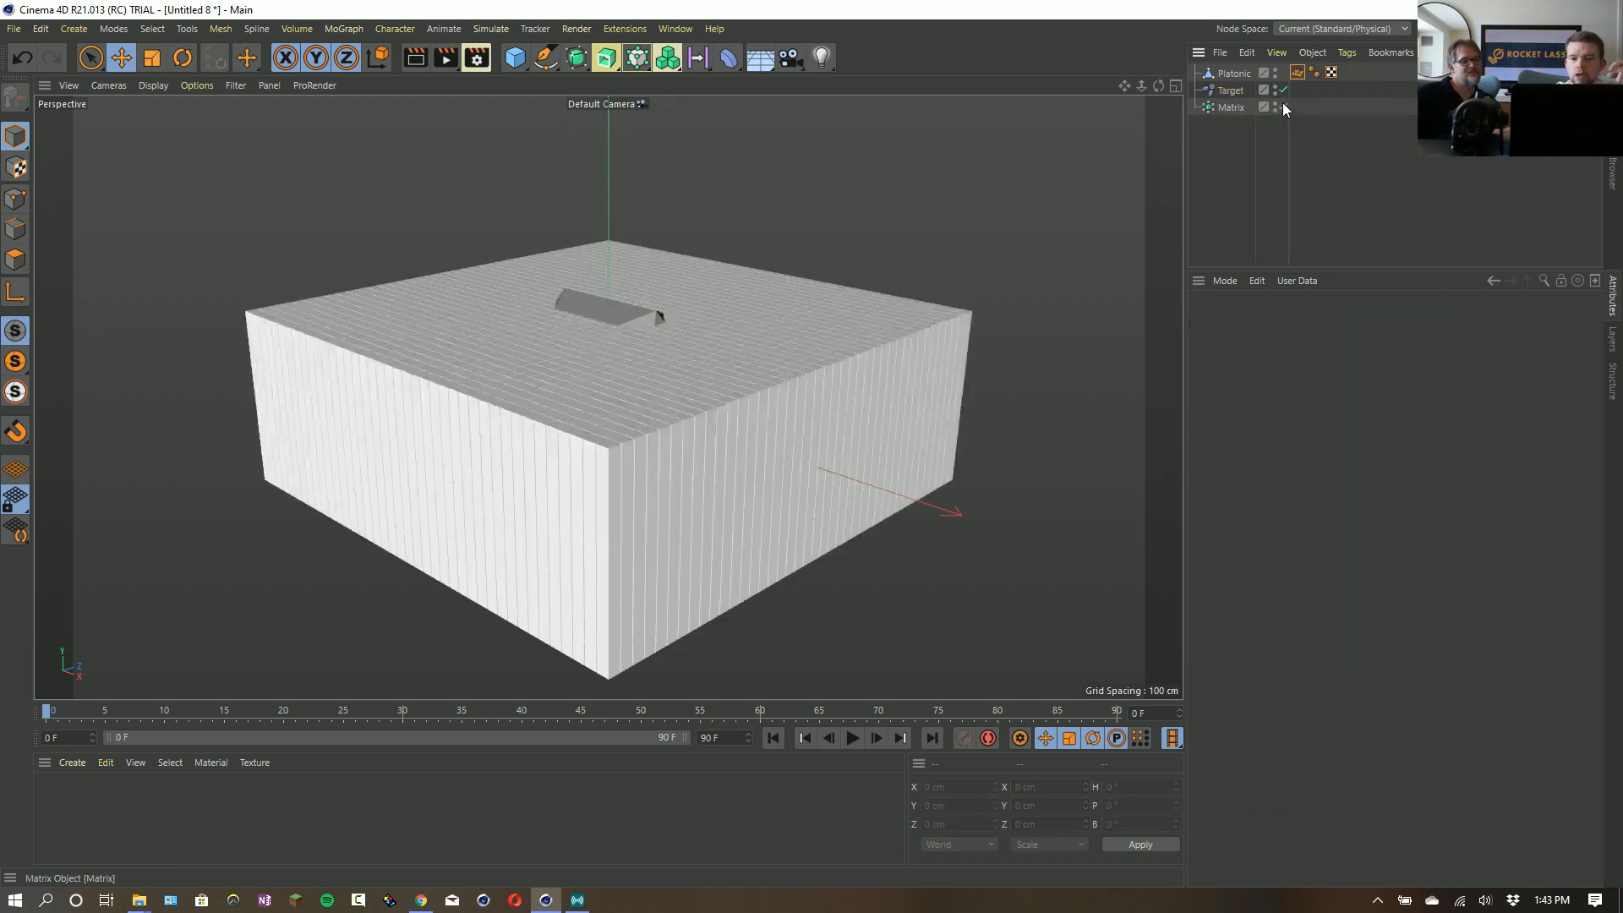
- Add the Platonic's Normal tag as a field layer in the Target effector's falloff
{"action": "left_click", "coordinate": [1230, 91]}
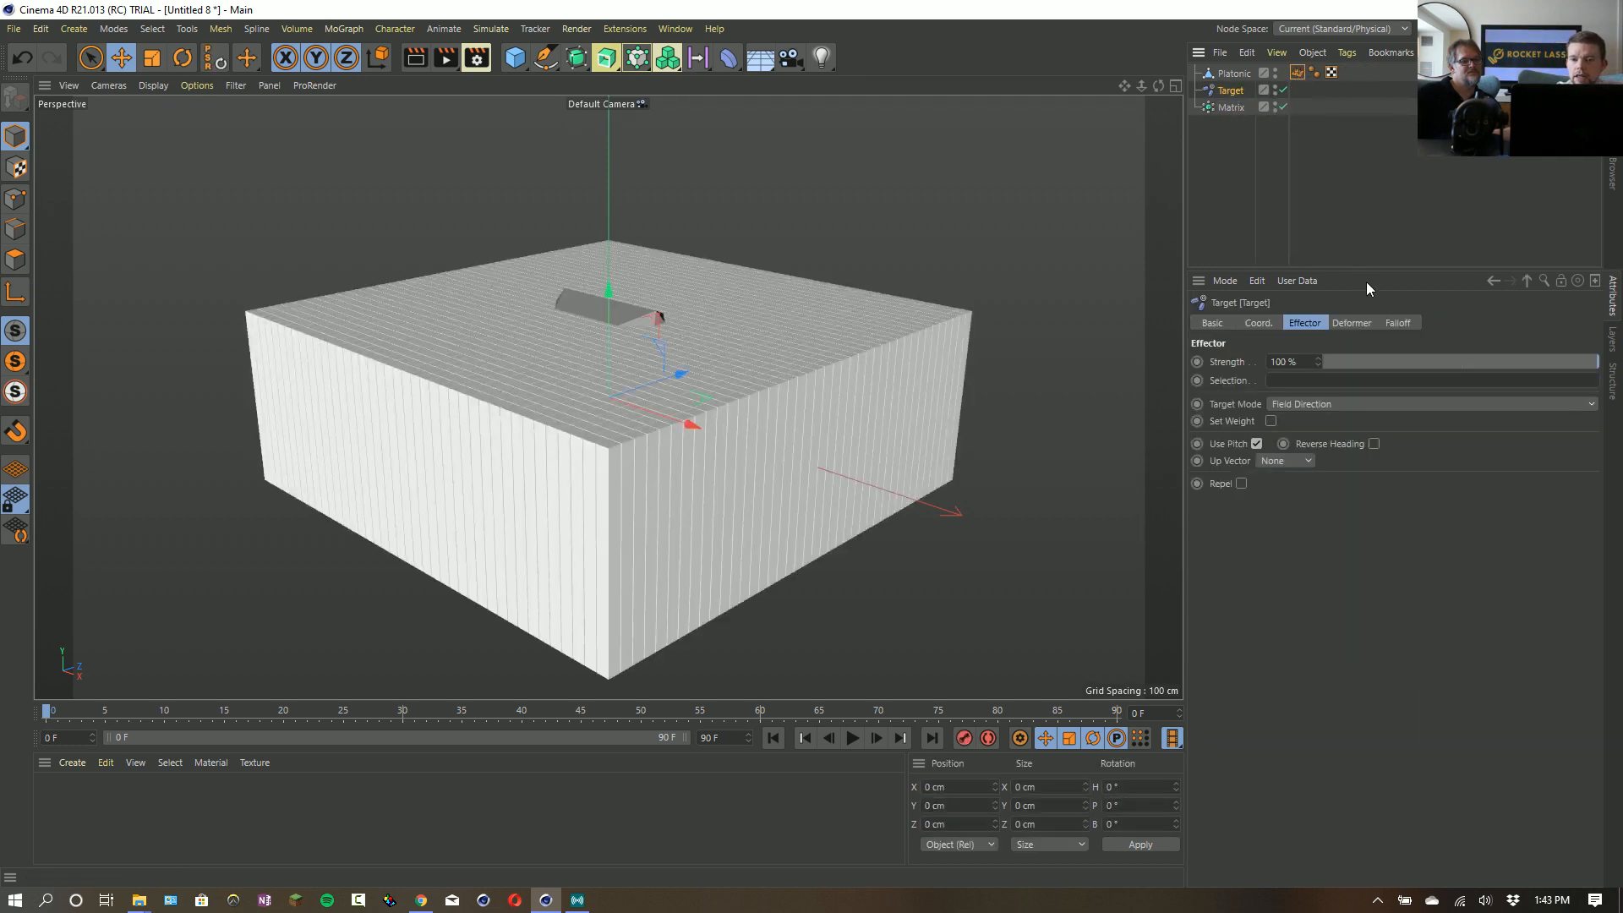
{"action": "left_click", "coordinate": [1388, 322]}
{"action": "left_click_drag", "start_coordinate": [1298, 73], "coordinate": [1281, 413]}
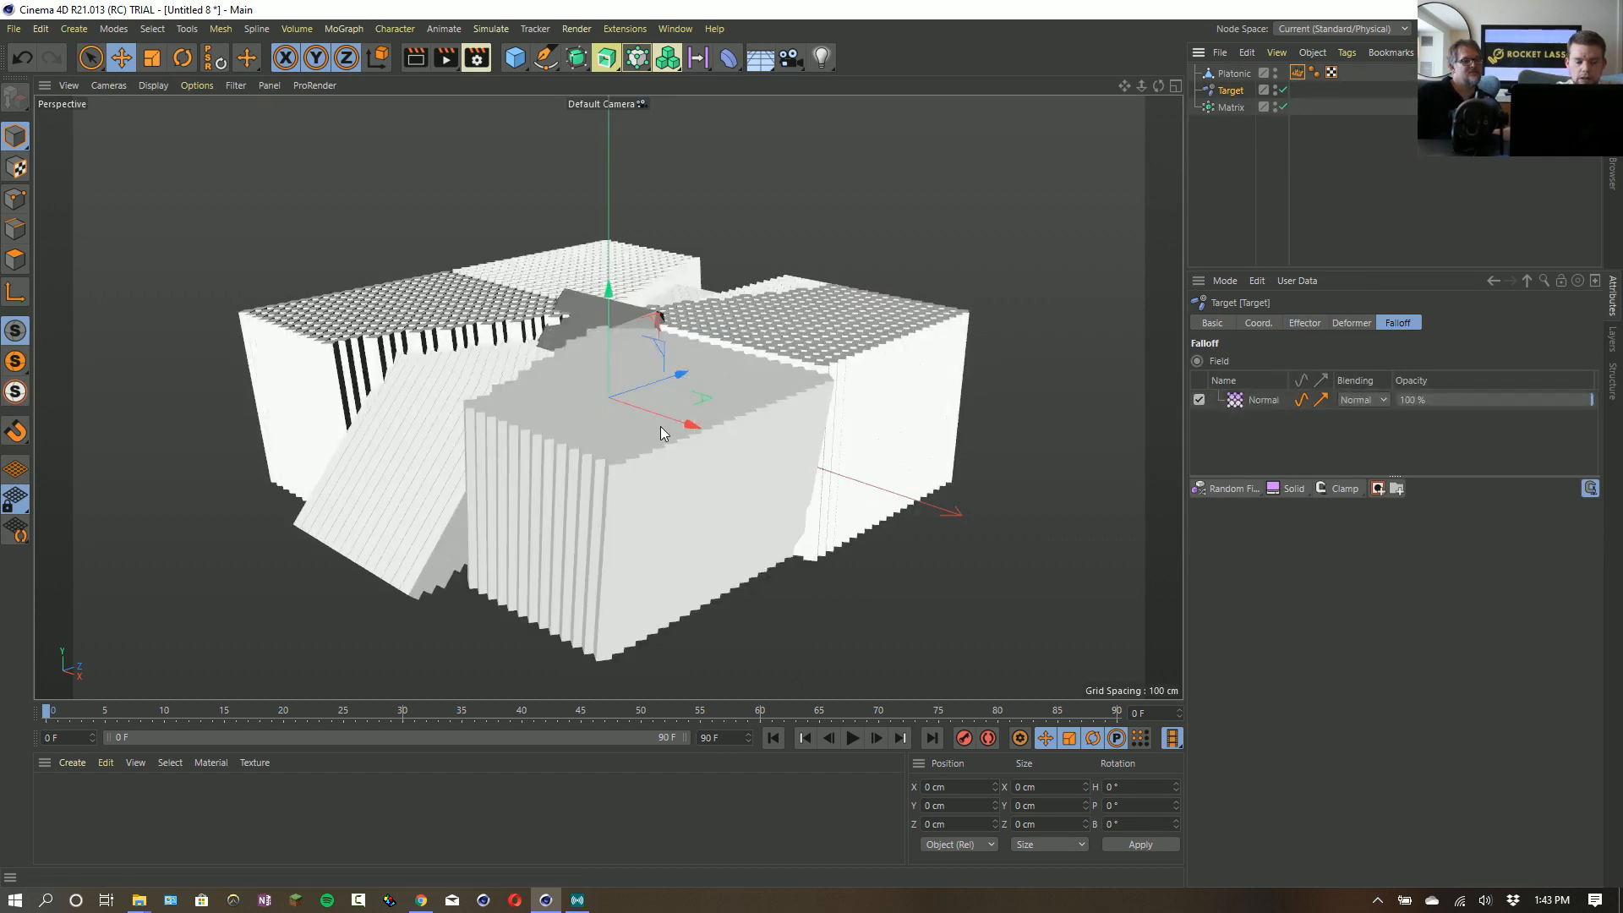
{"action": "left_click_drag", "start_coordinate": [606, 364], "coordinate": [583, 414], "text": "alt"}
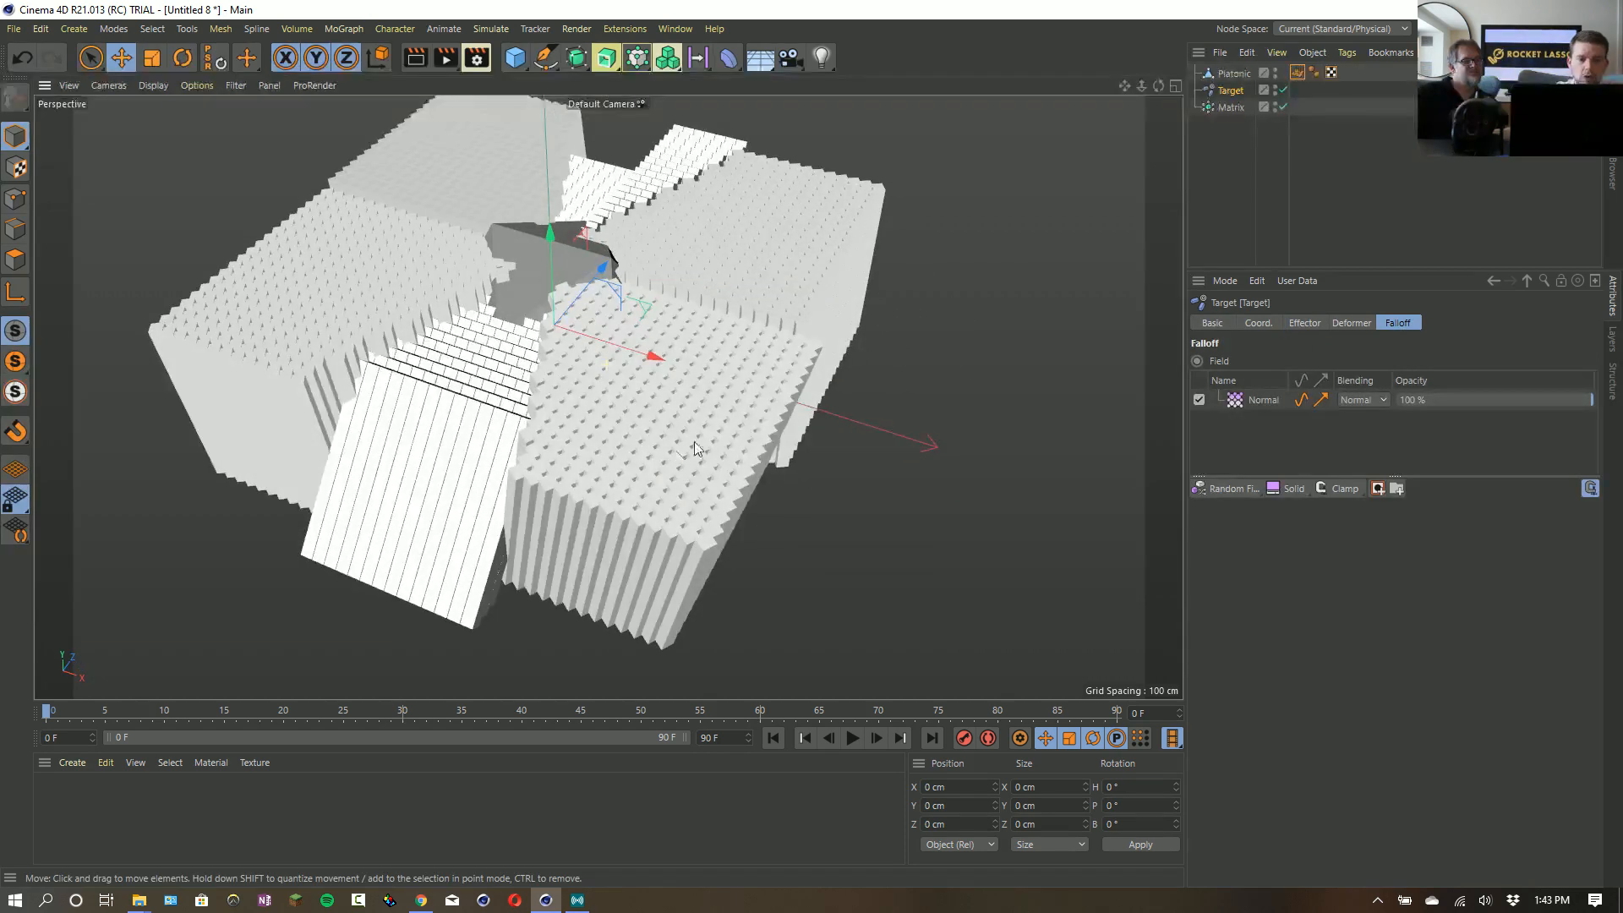
- Scale the Platonic to about 232 cm and rotate it to about H -985°, P -42°, B -90°
{"action": "left_click", "coordinate": [1234, 74]}
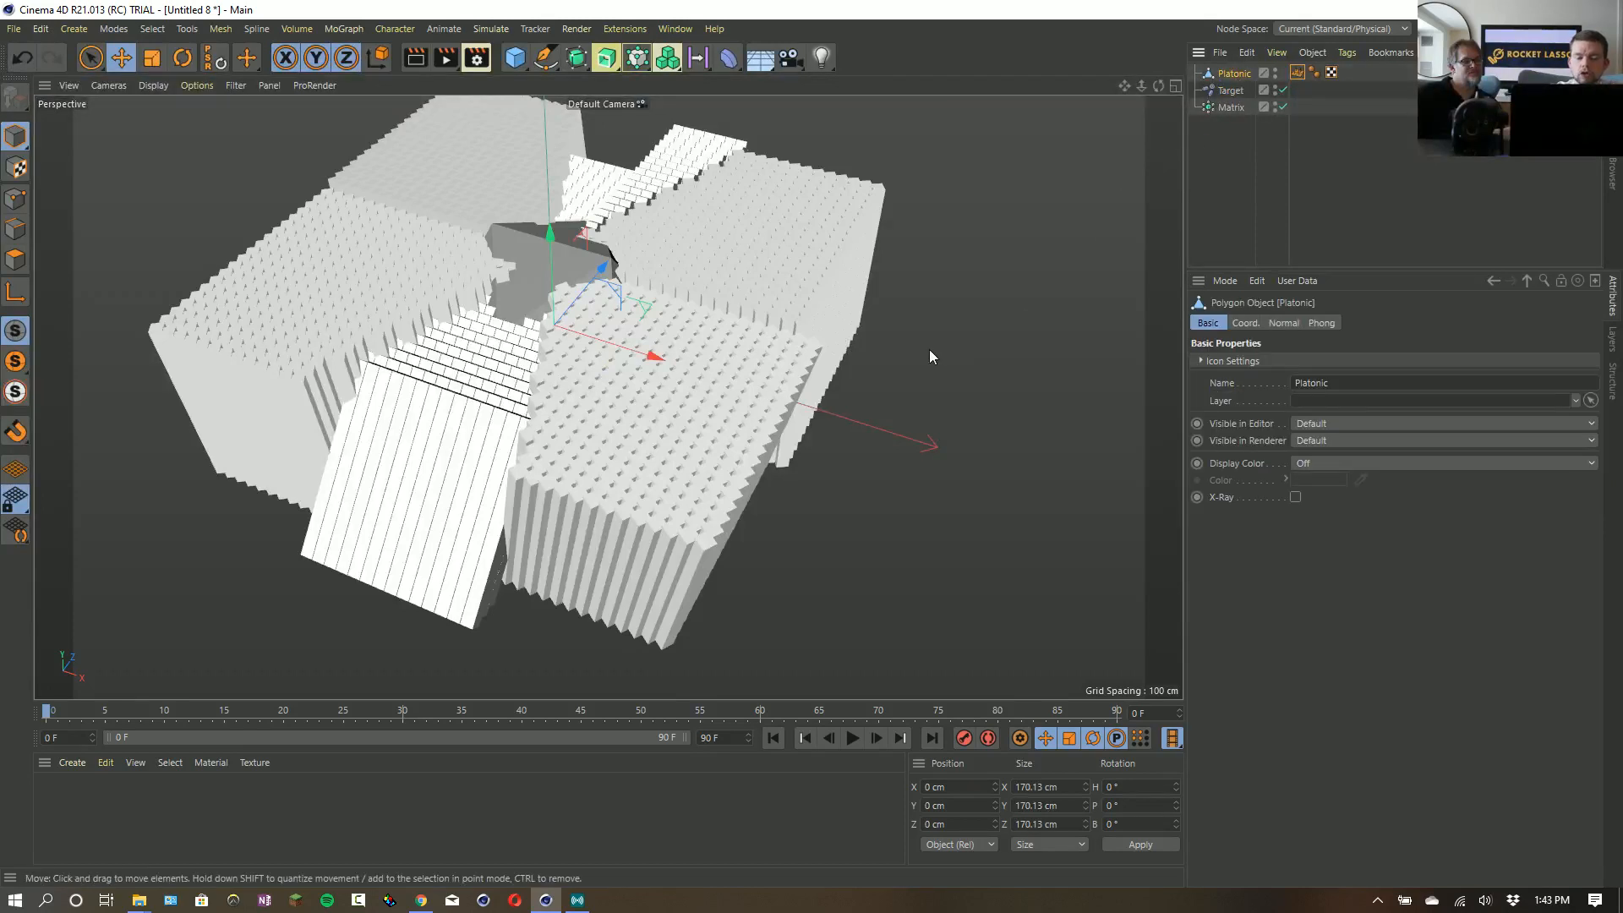
{"action": "key", "text": "t"}
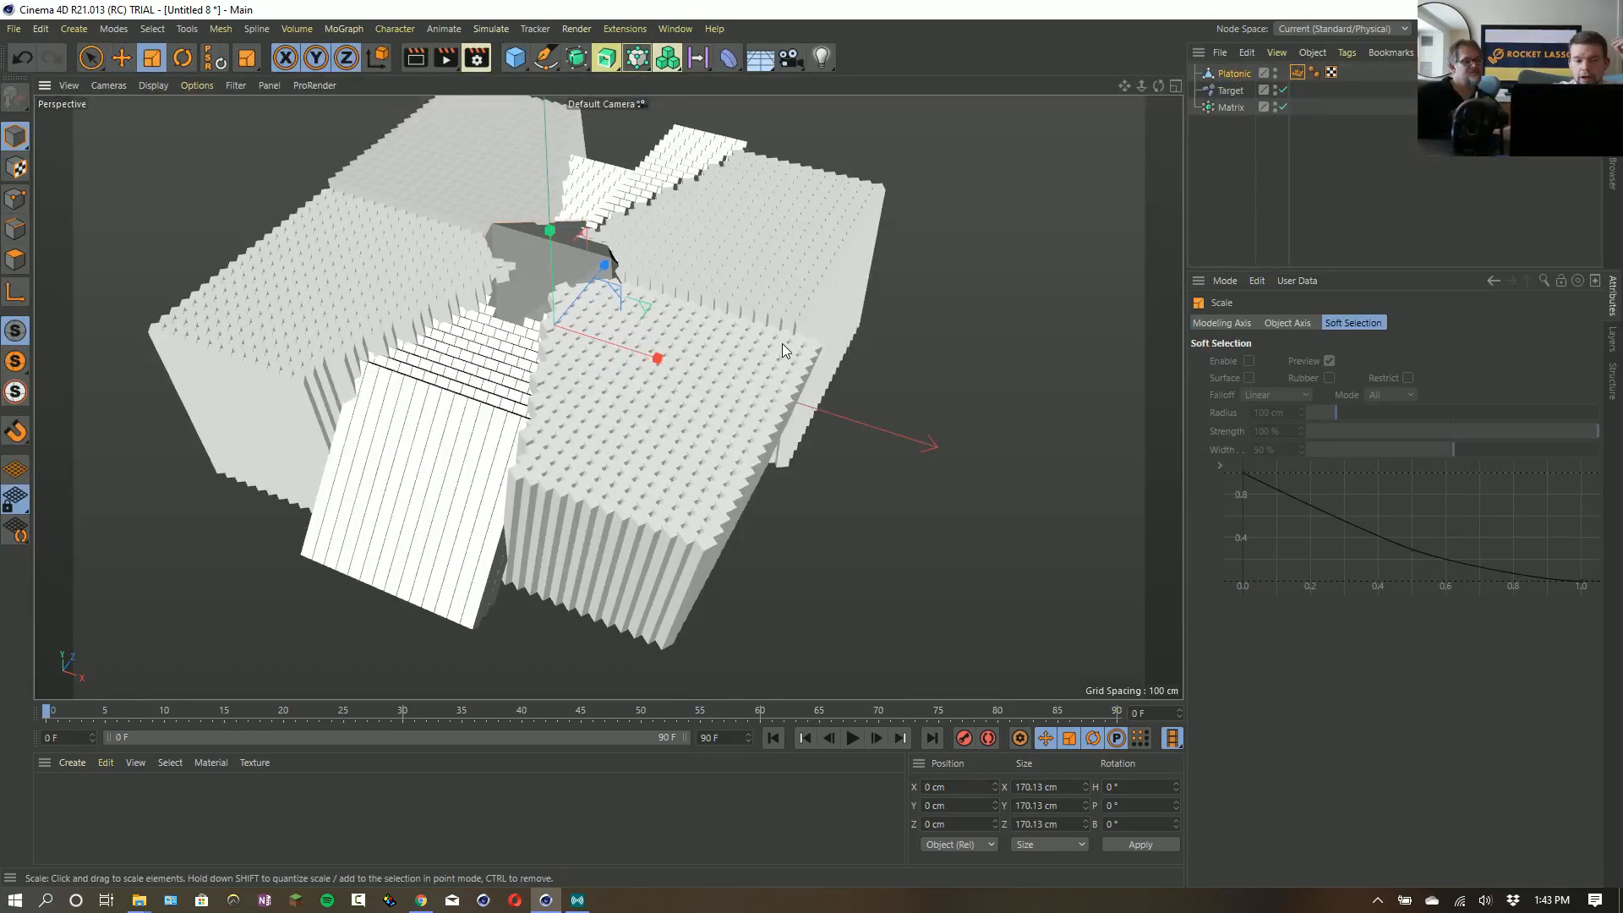
{"action": "left_click_drag", "start_coordinate": [774, 334], "coordinate": [711, 304]}
{"action": "key", "text": "r"}
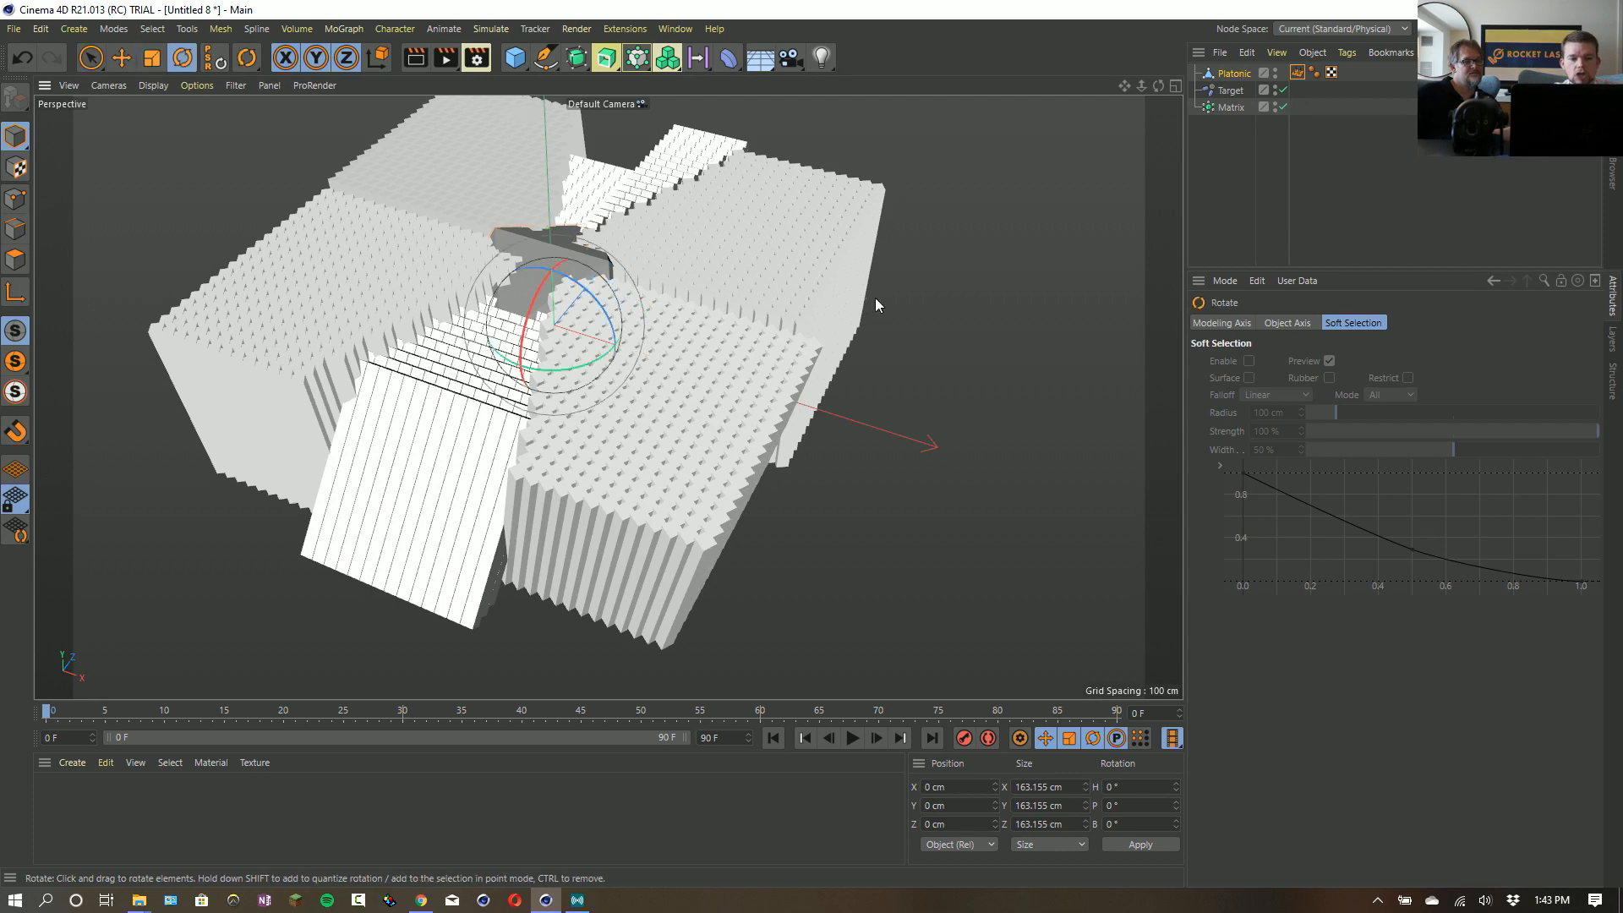
{"action": "key", "text": "t"}
{"action": "left_click_drag", "start_coordinate": [788, 389], "coordinate": [1013, 289]}
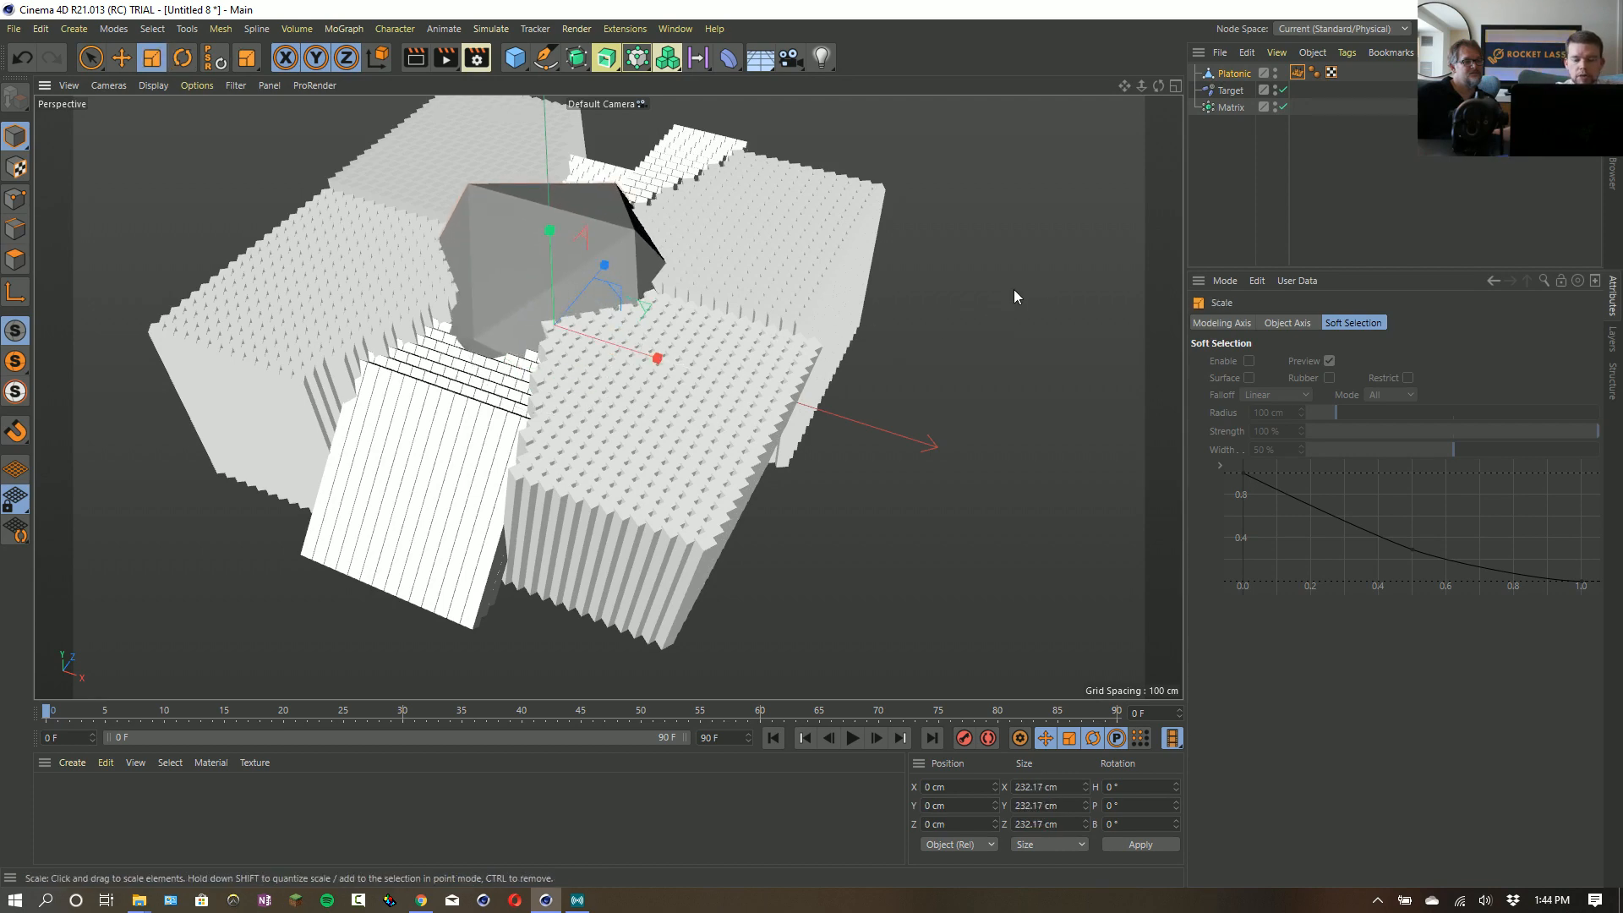
{"action": "key", "text": "r"}
{"action": "left_click_drag", "start_coordinate": [889, 229], "coordinate": [520, 321]}
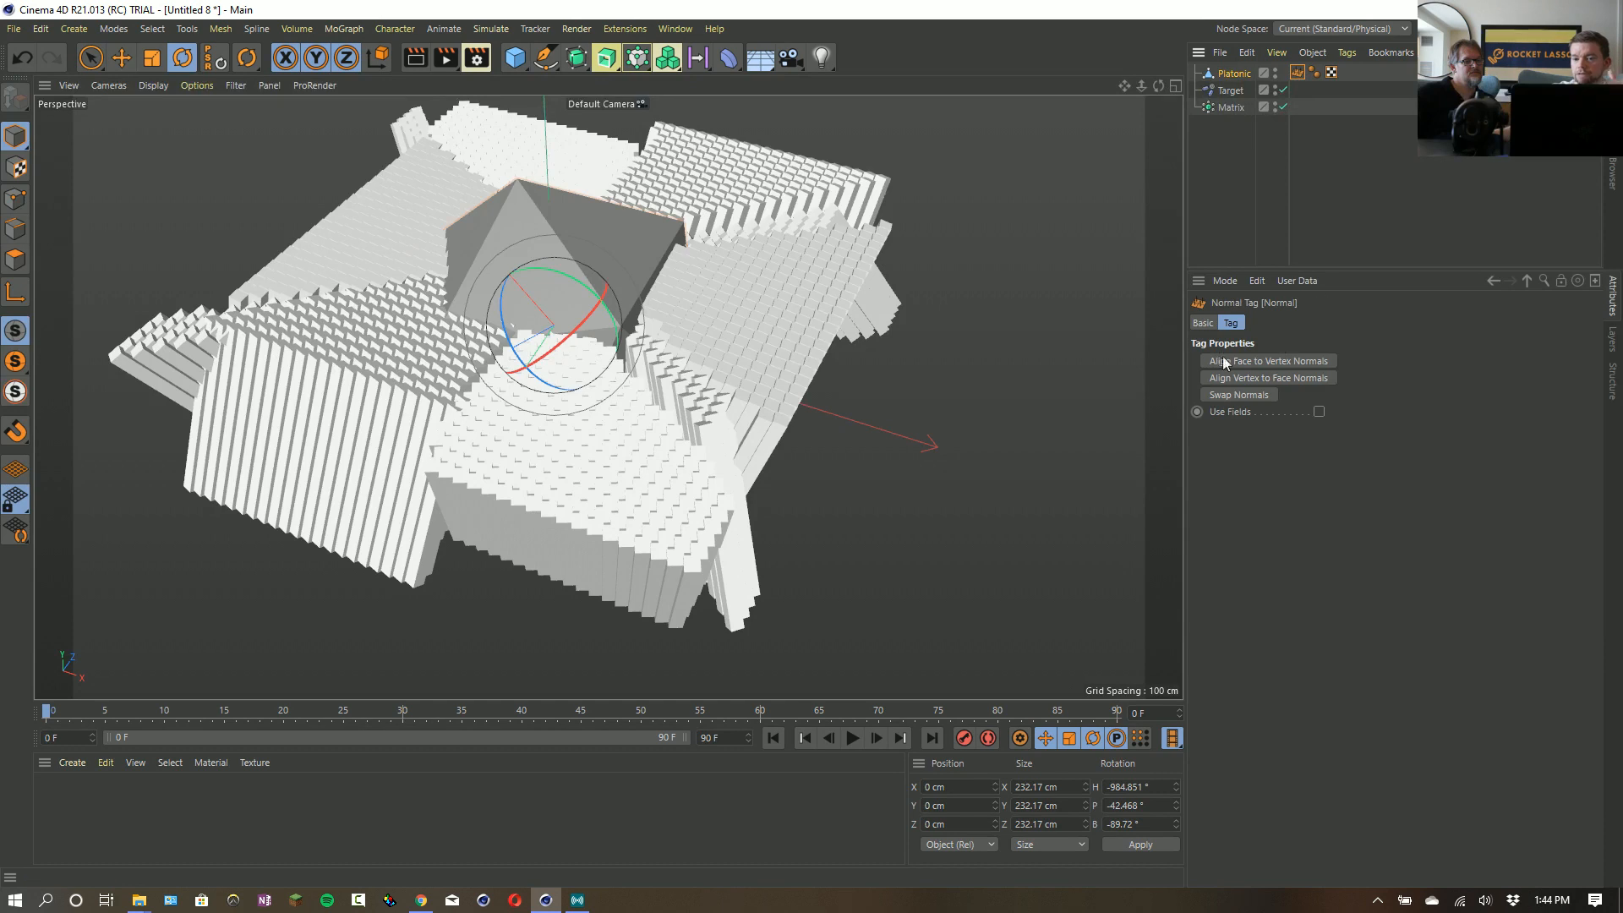
- Disable the Matrix object and enable Use Fields on the Platonic's Normal tag
{"action": "left_click", "coordinate": [1232, 74]}
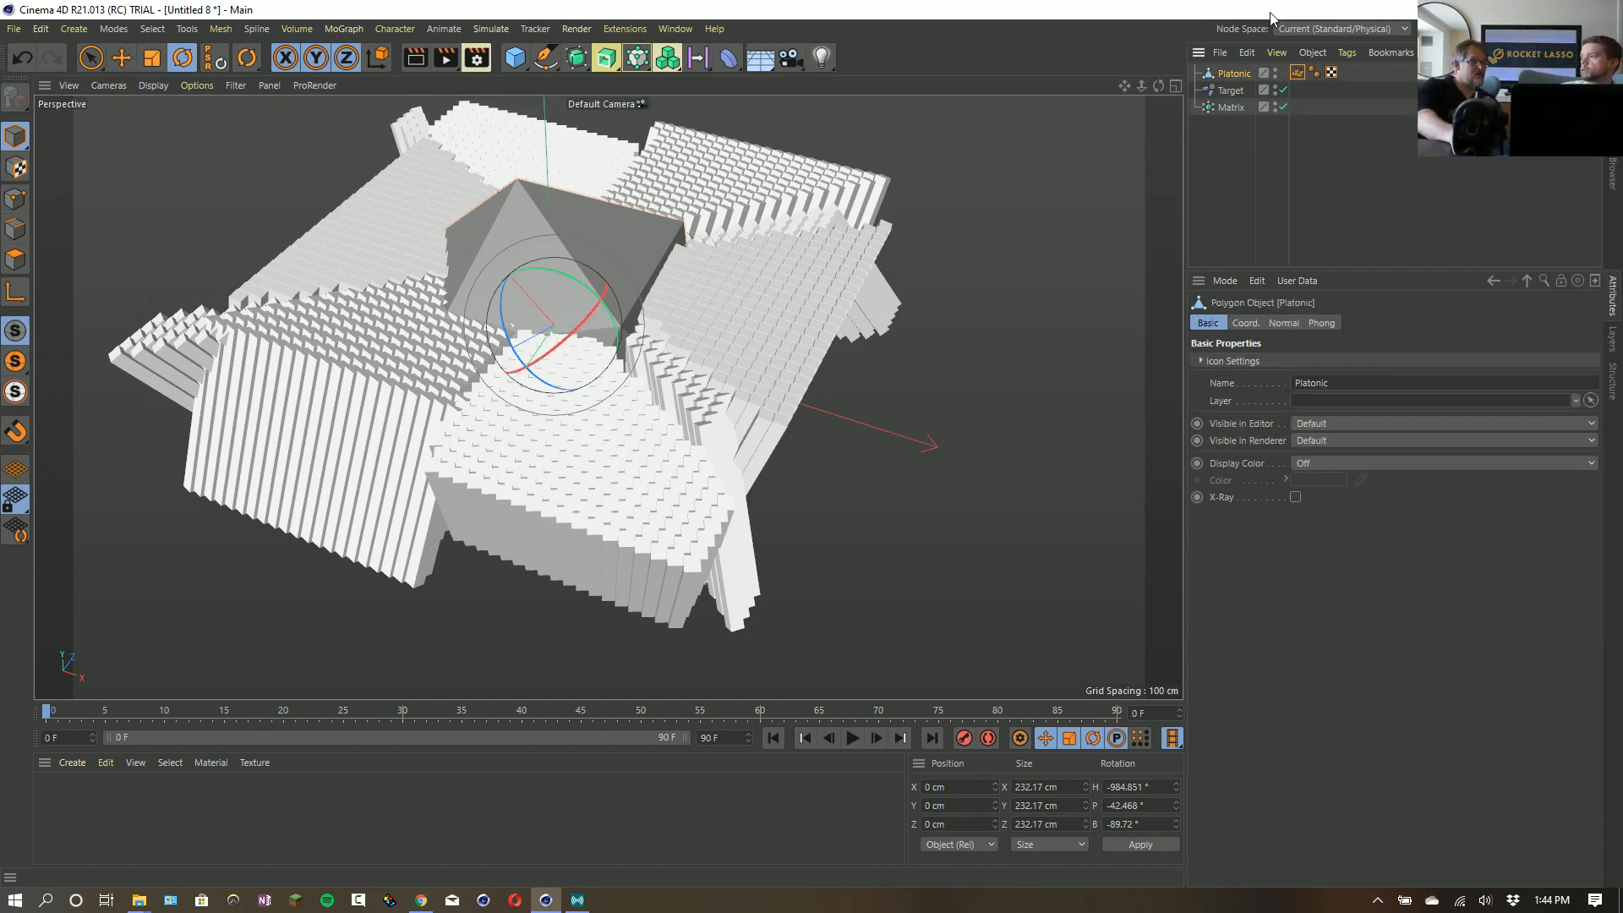
{"action": "left_click", "coordinate": [1299, 74]}
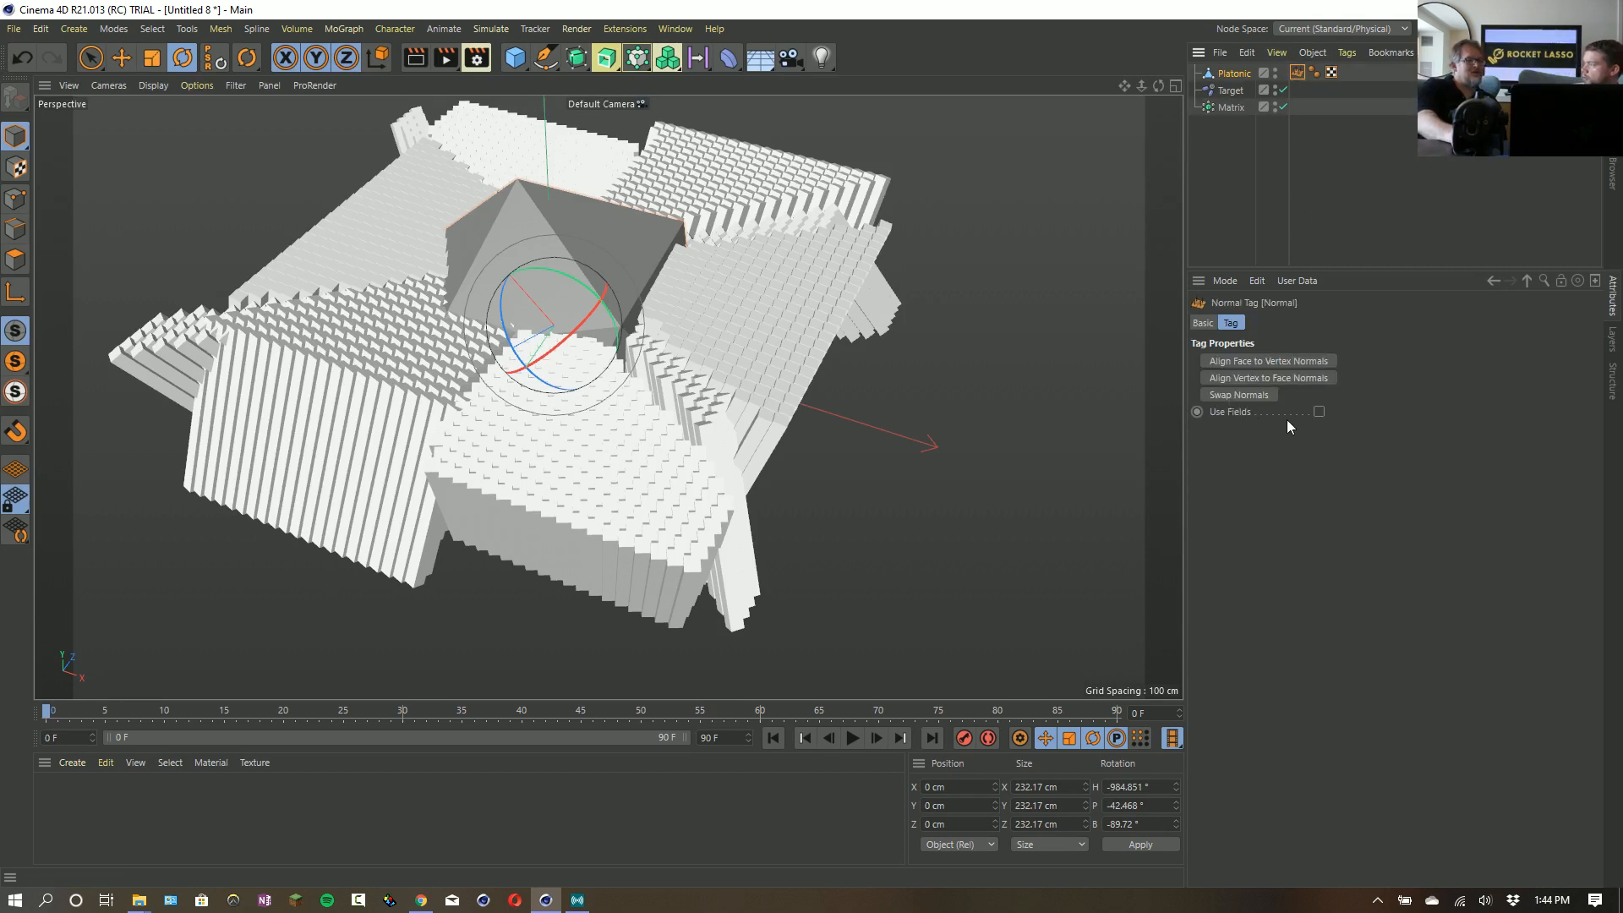
{"action": "left_click", "coordinate": [1283, 107]}
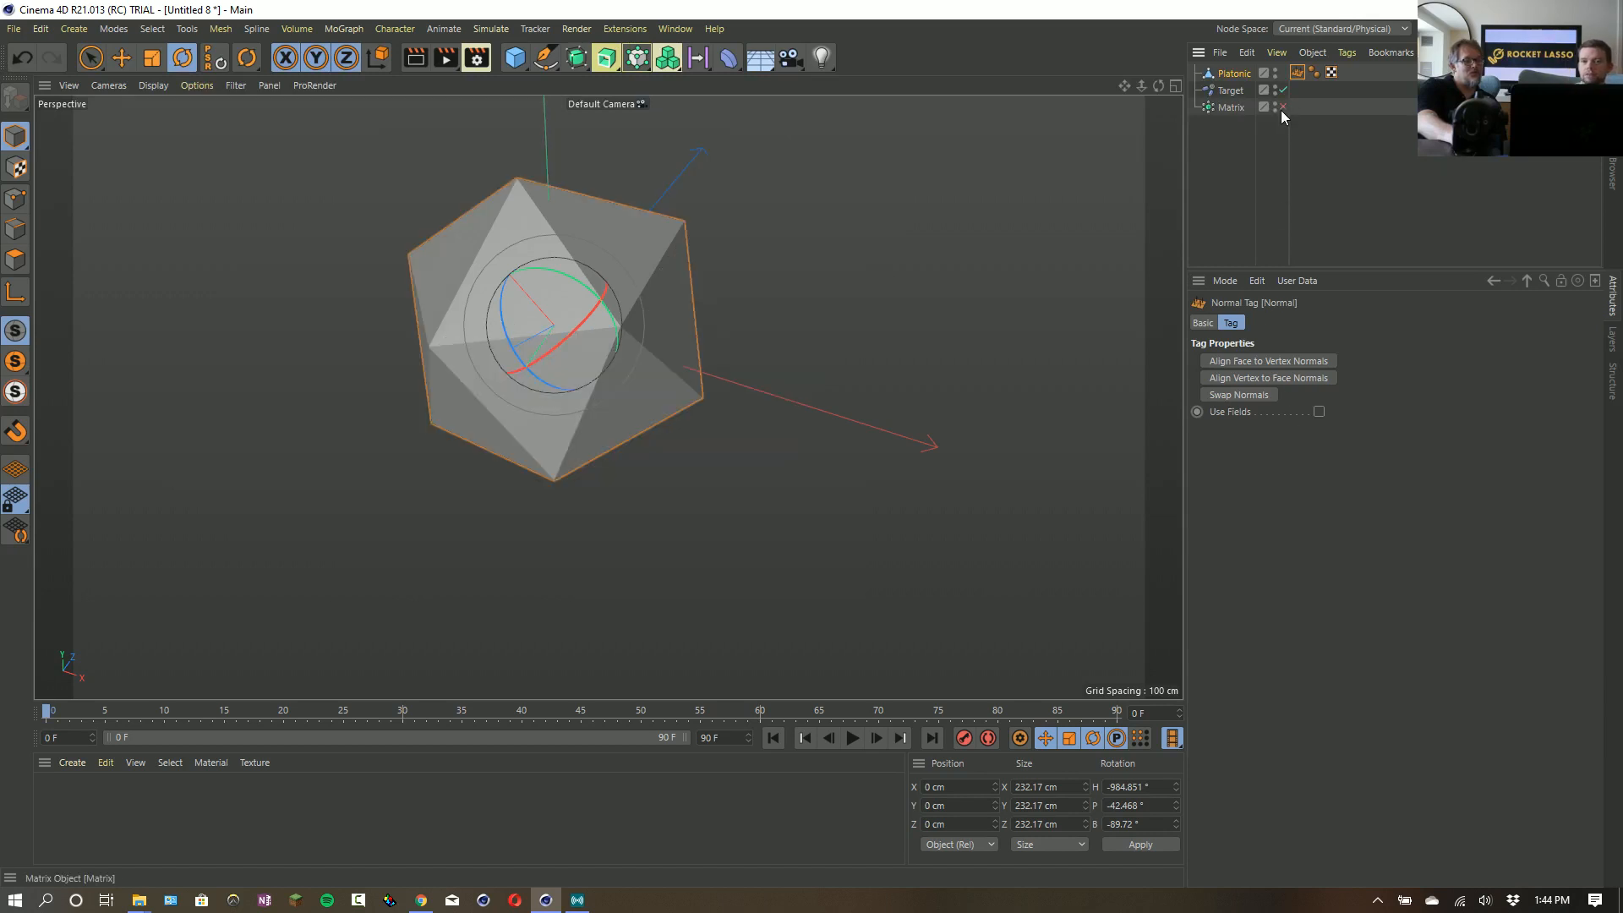
{"action": "left_click", "coordinate": [1319, 411]}
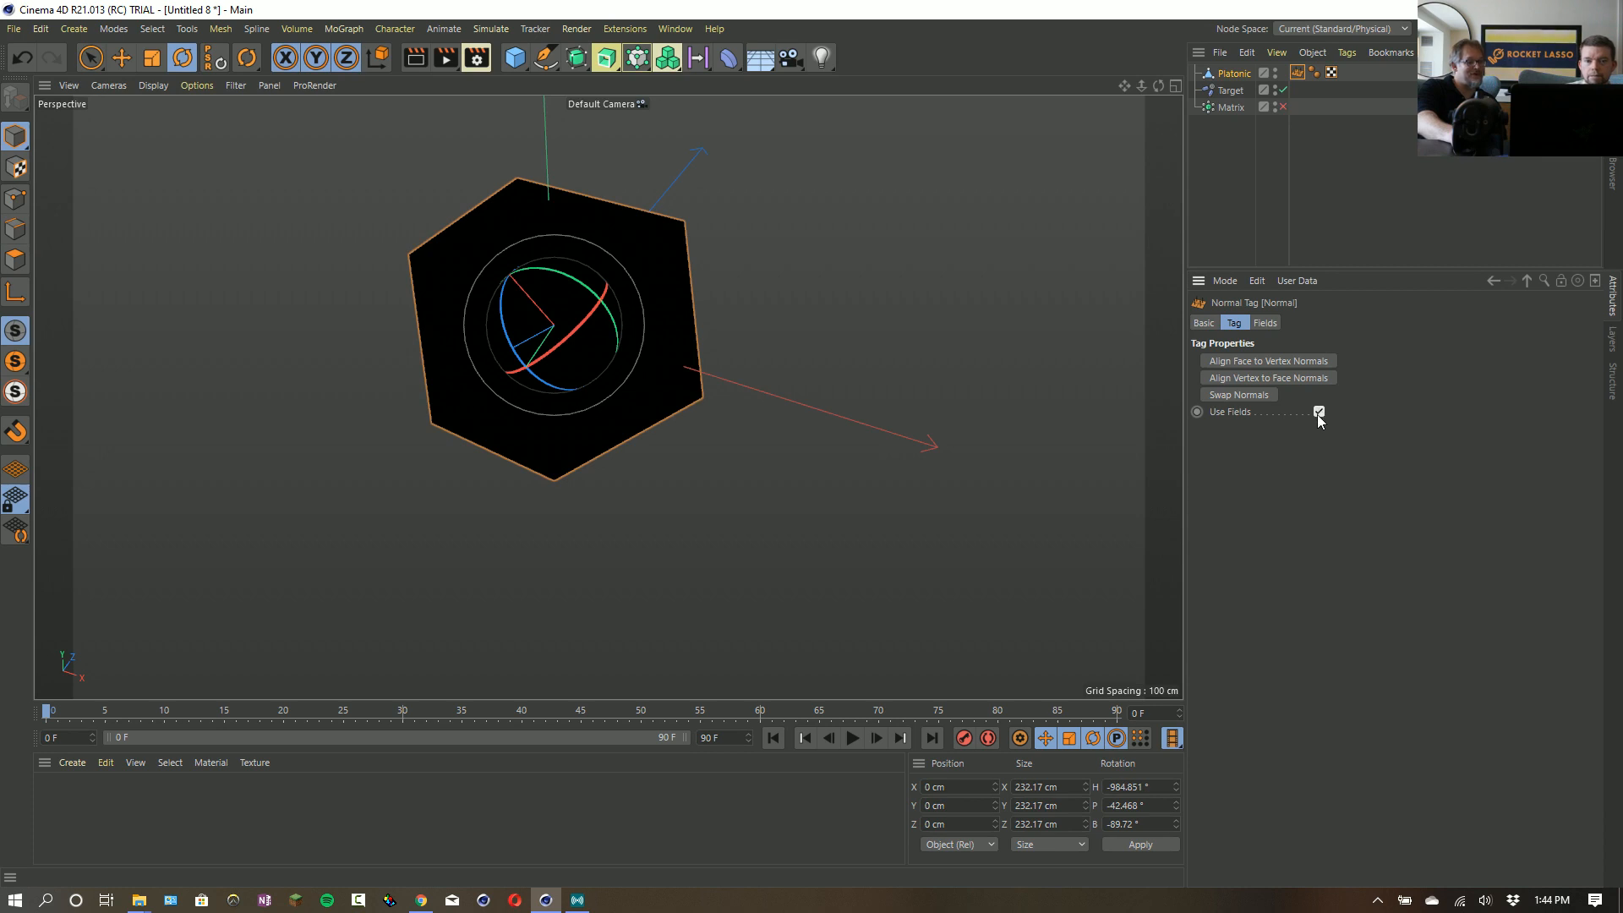
- Add a Linear Field to the Normal tag's fields and rotate it to a heading of about -21°
{"action": "left_click", "coordinate": [1268, 326]}
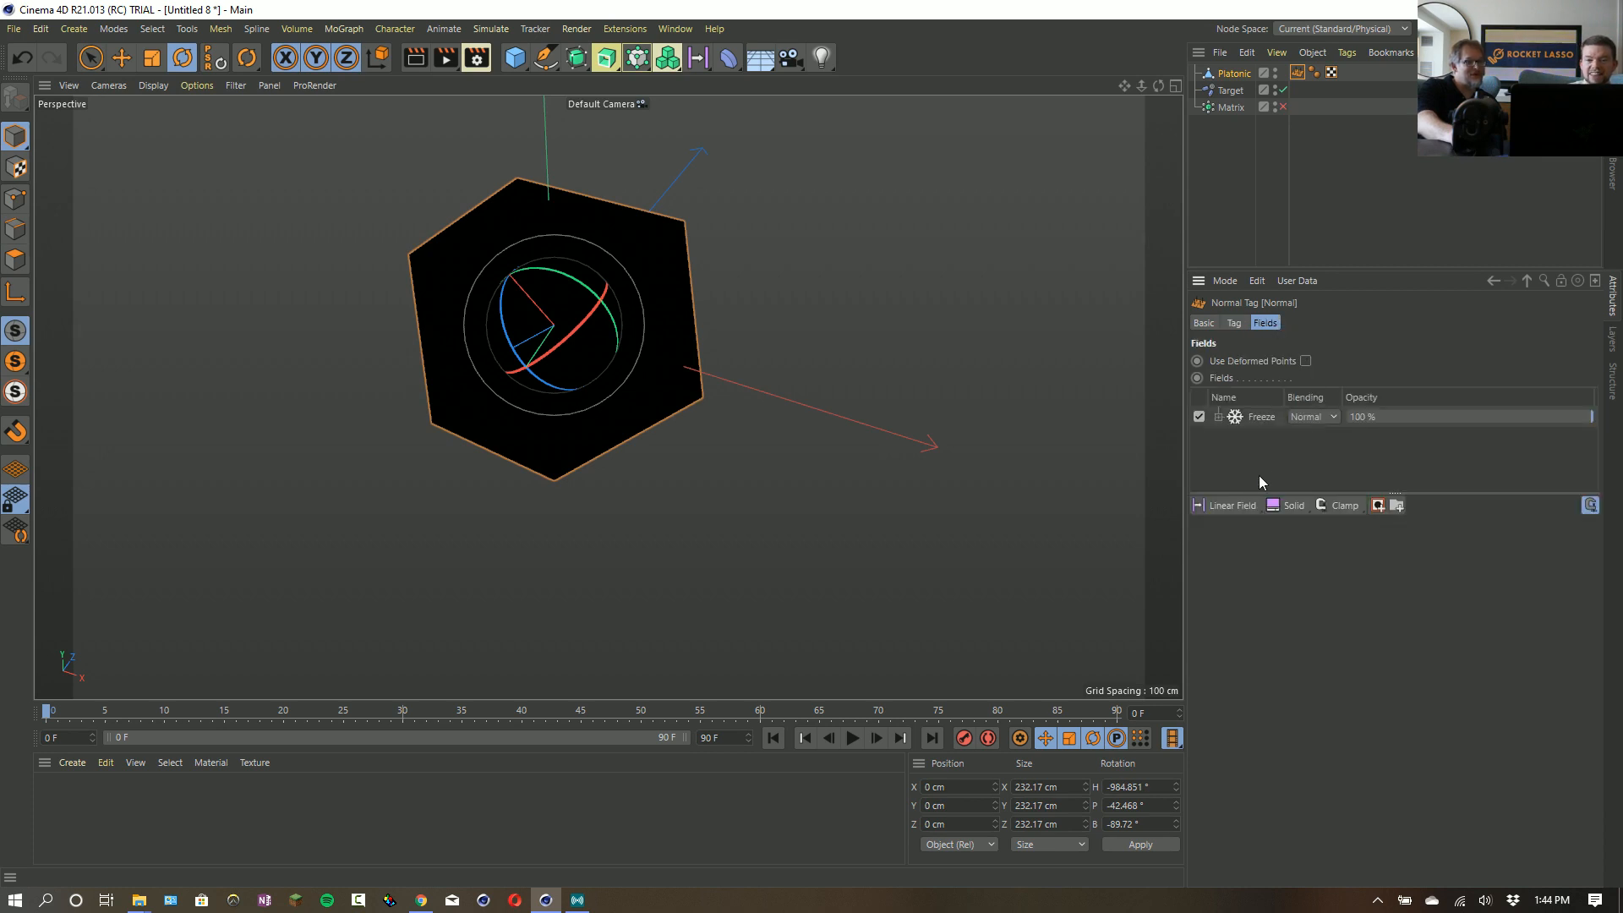
{"action": "left_click", "coordinate": [1232, 505]}
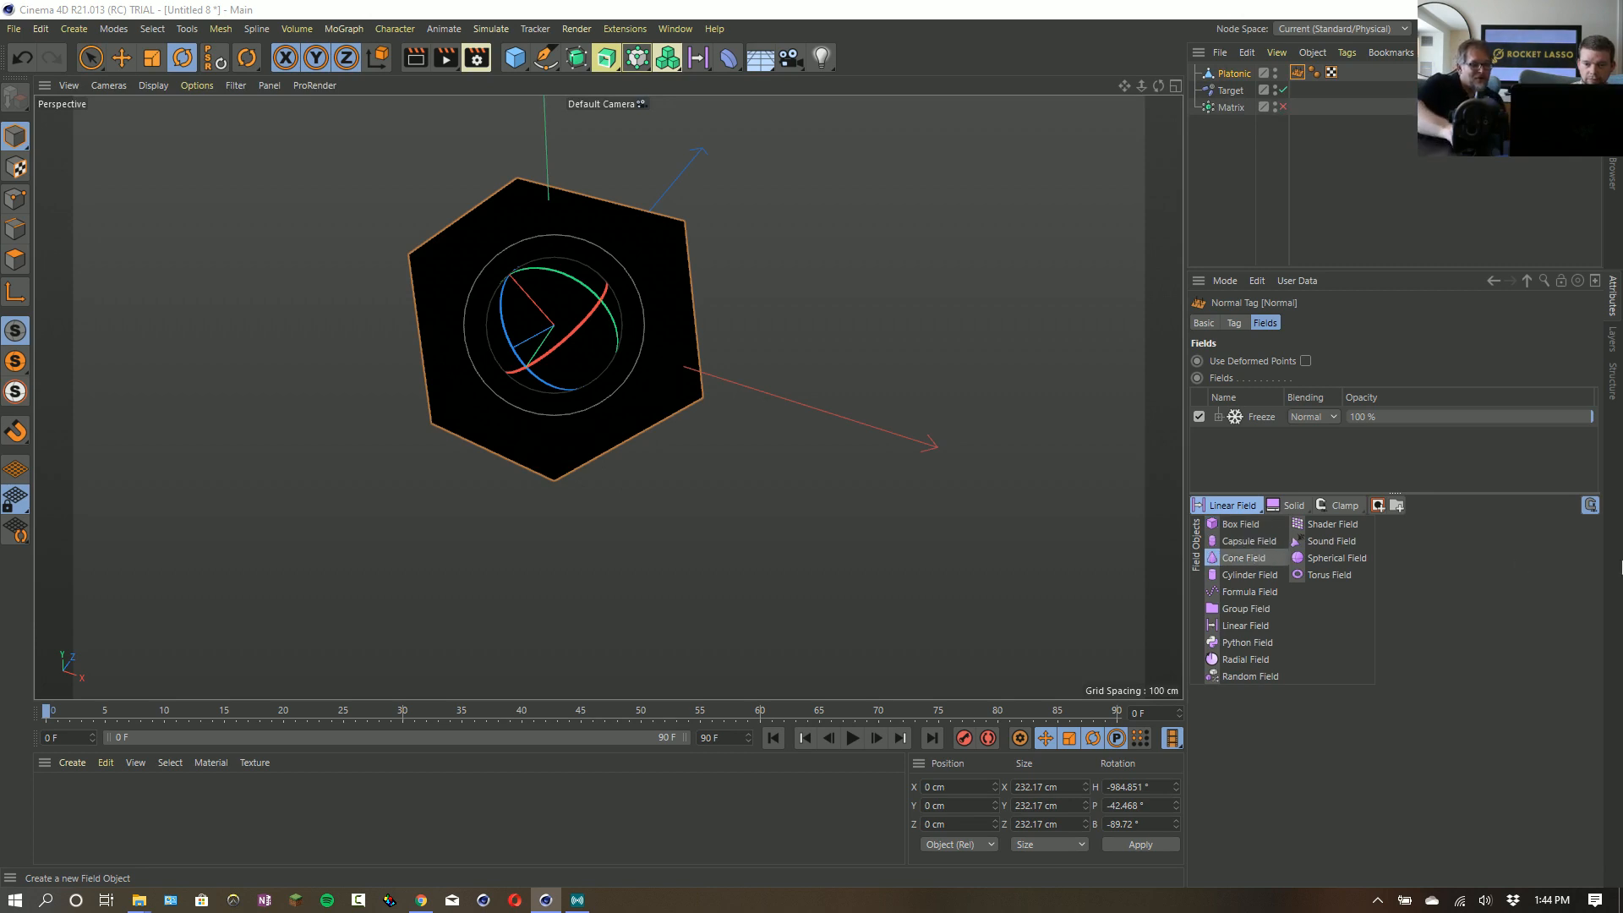
{"action": "left_click", "coordinate": [1520, 565]}
{"action": "left_click", "coordinate": [1342, 506]}
{"action": "left_click", "coordinate": [1232, 505]}
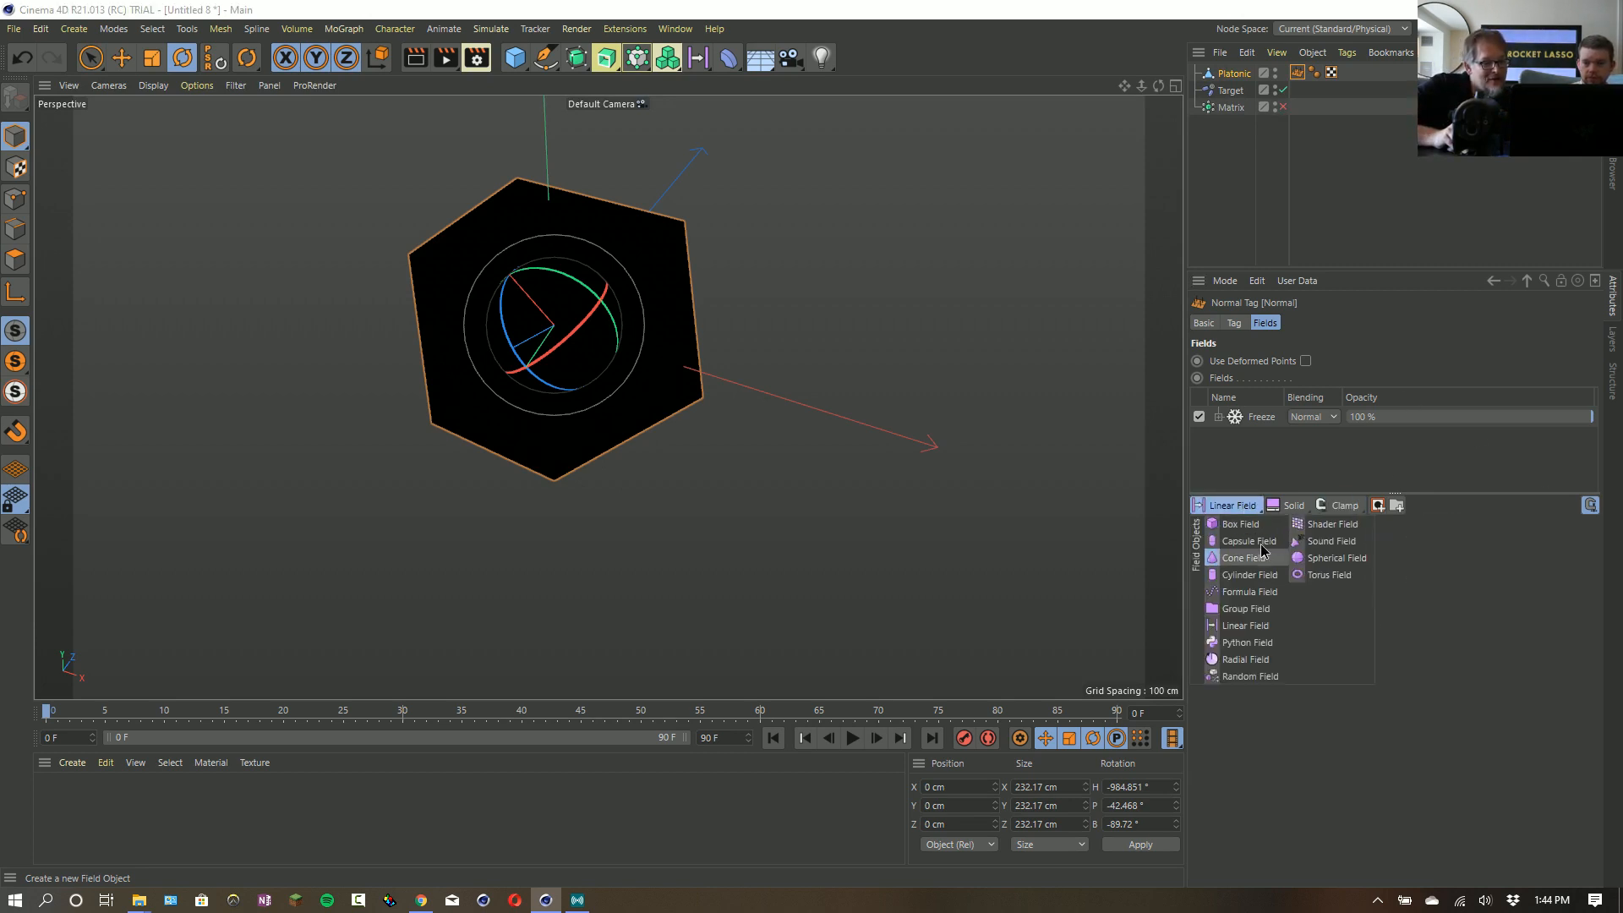
{"action": "left_click", "coordinate": [1240, 509]}
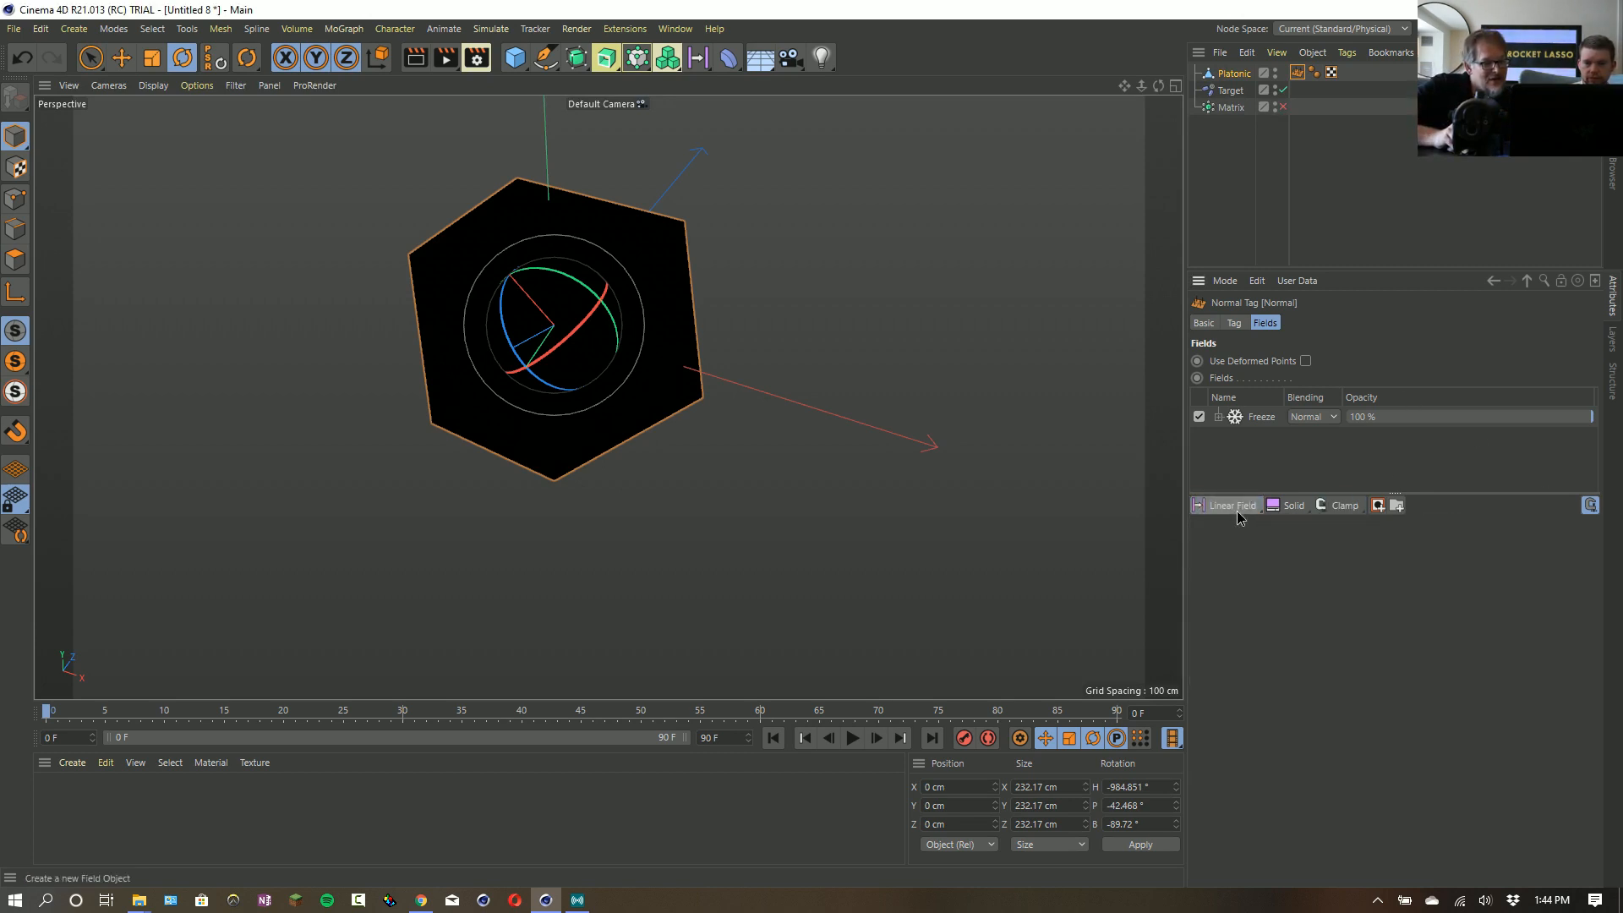
{"action": "left_click", "coordinate": [1235, 510]}
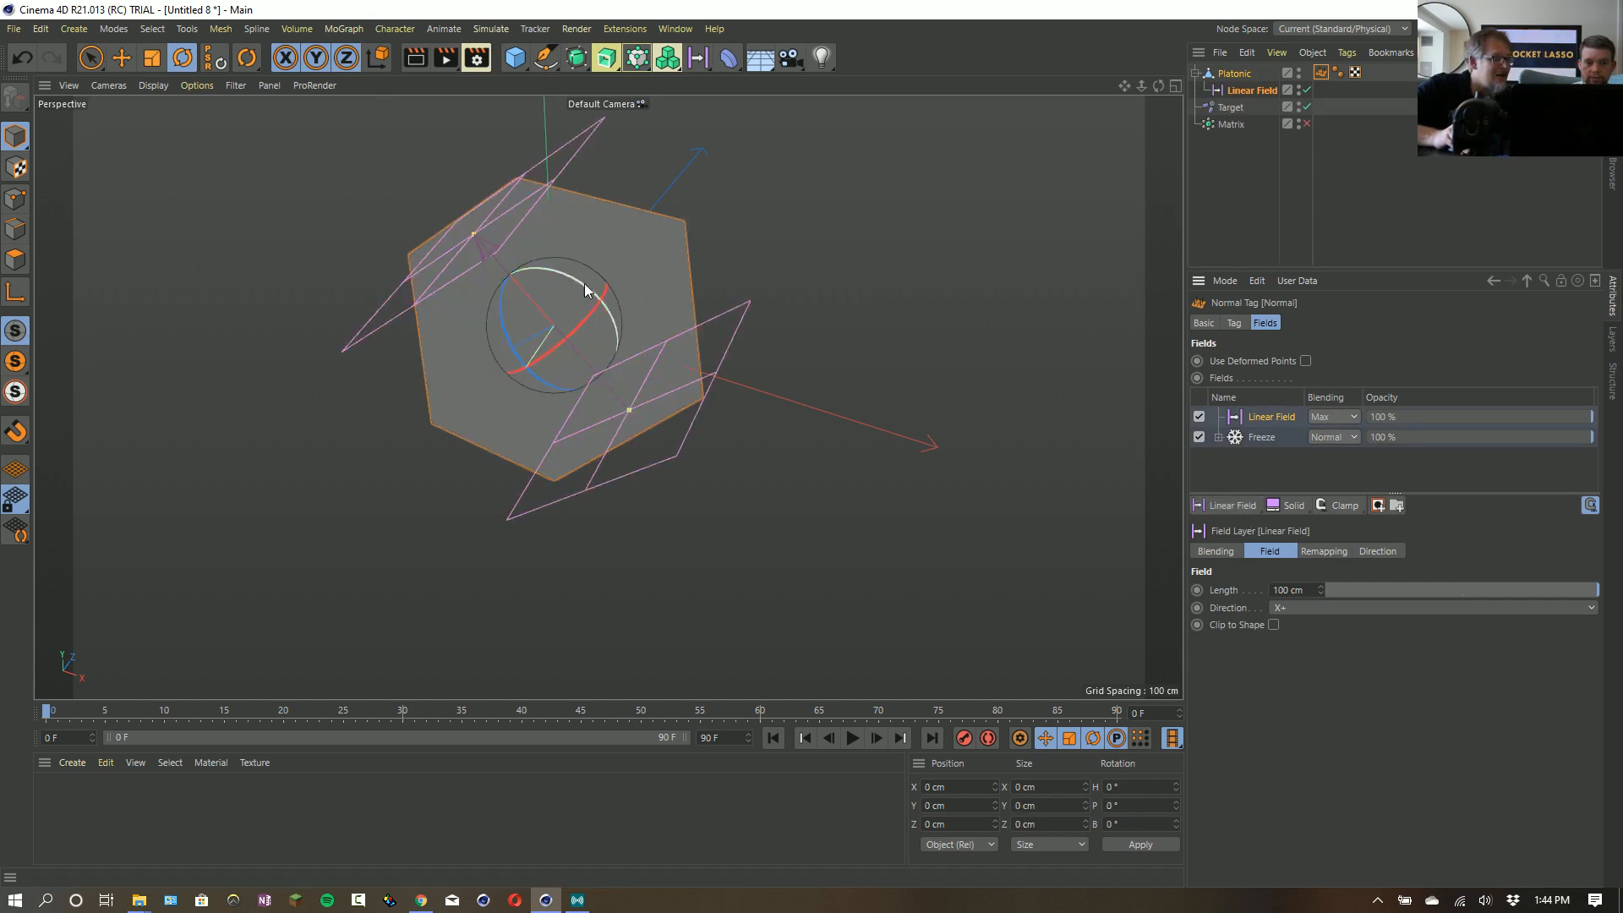
{"action": "mouse_move", "coordinate": [583, 294]}
{"action": "left_mouse_down"}
{"action": "mouse_move", "coordinate": [638, 362]}
{"action": "mouse_move", "coordinate": [583, 246]}
{"action": "mouse_move", "coordinate": [646, 337]}
{"action": "mouse_move", "coordinate": [612, 291]}
{"action": "left_mouse_up"}
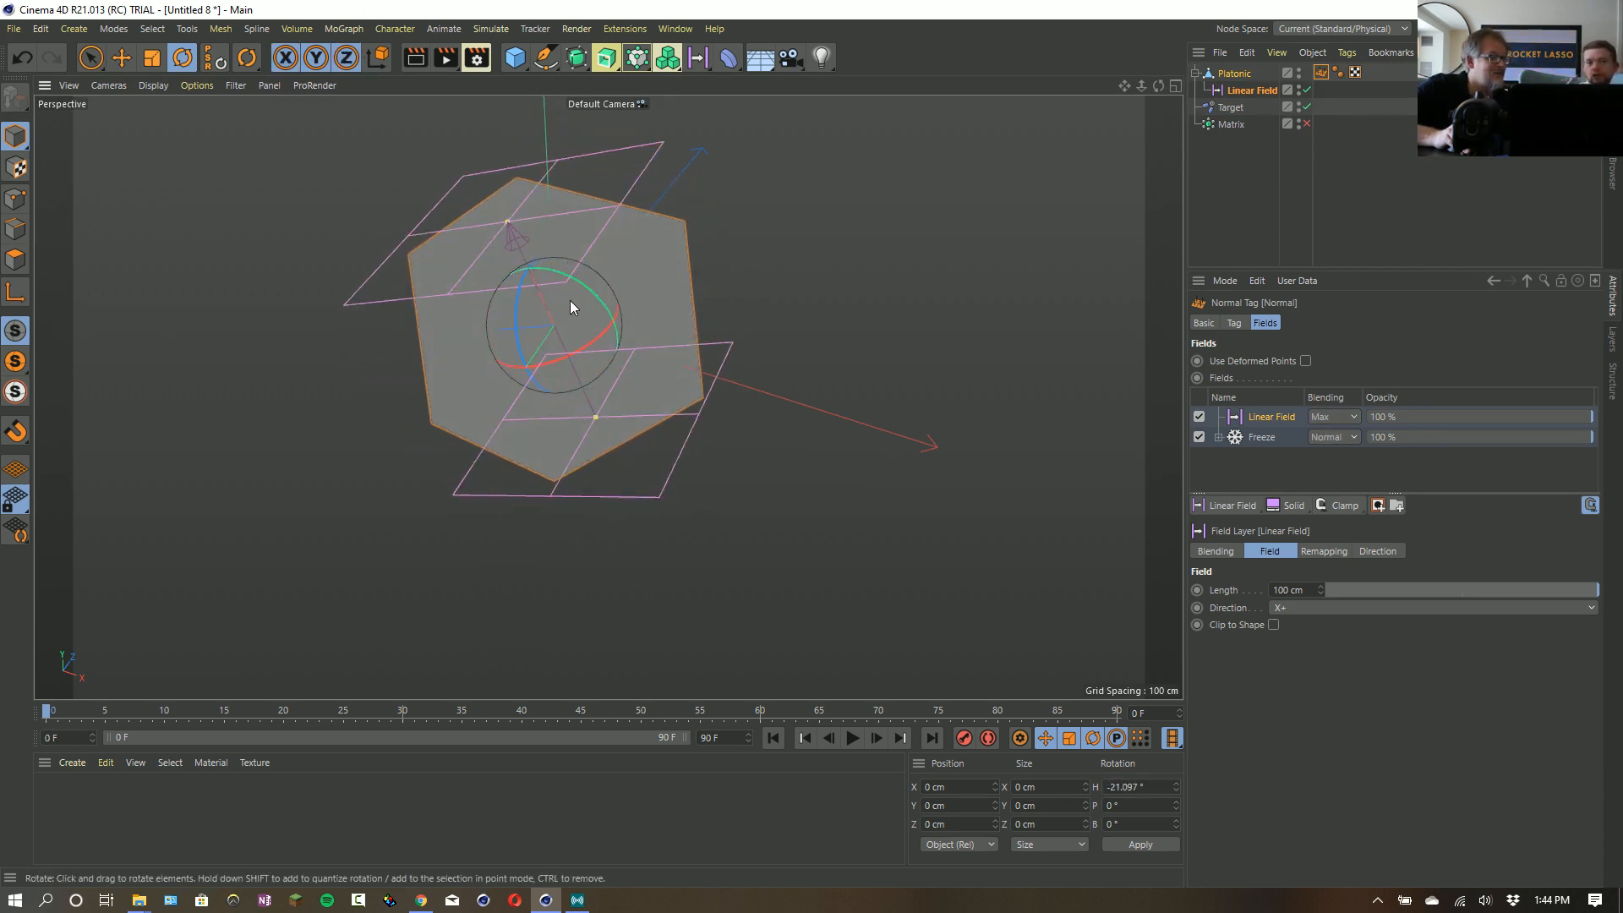
{"action": "left_click", "coordinate": [1289, 608]}
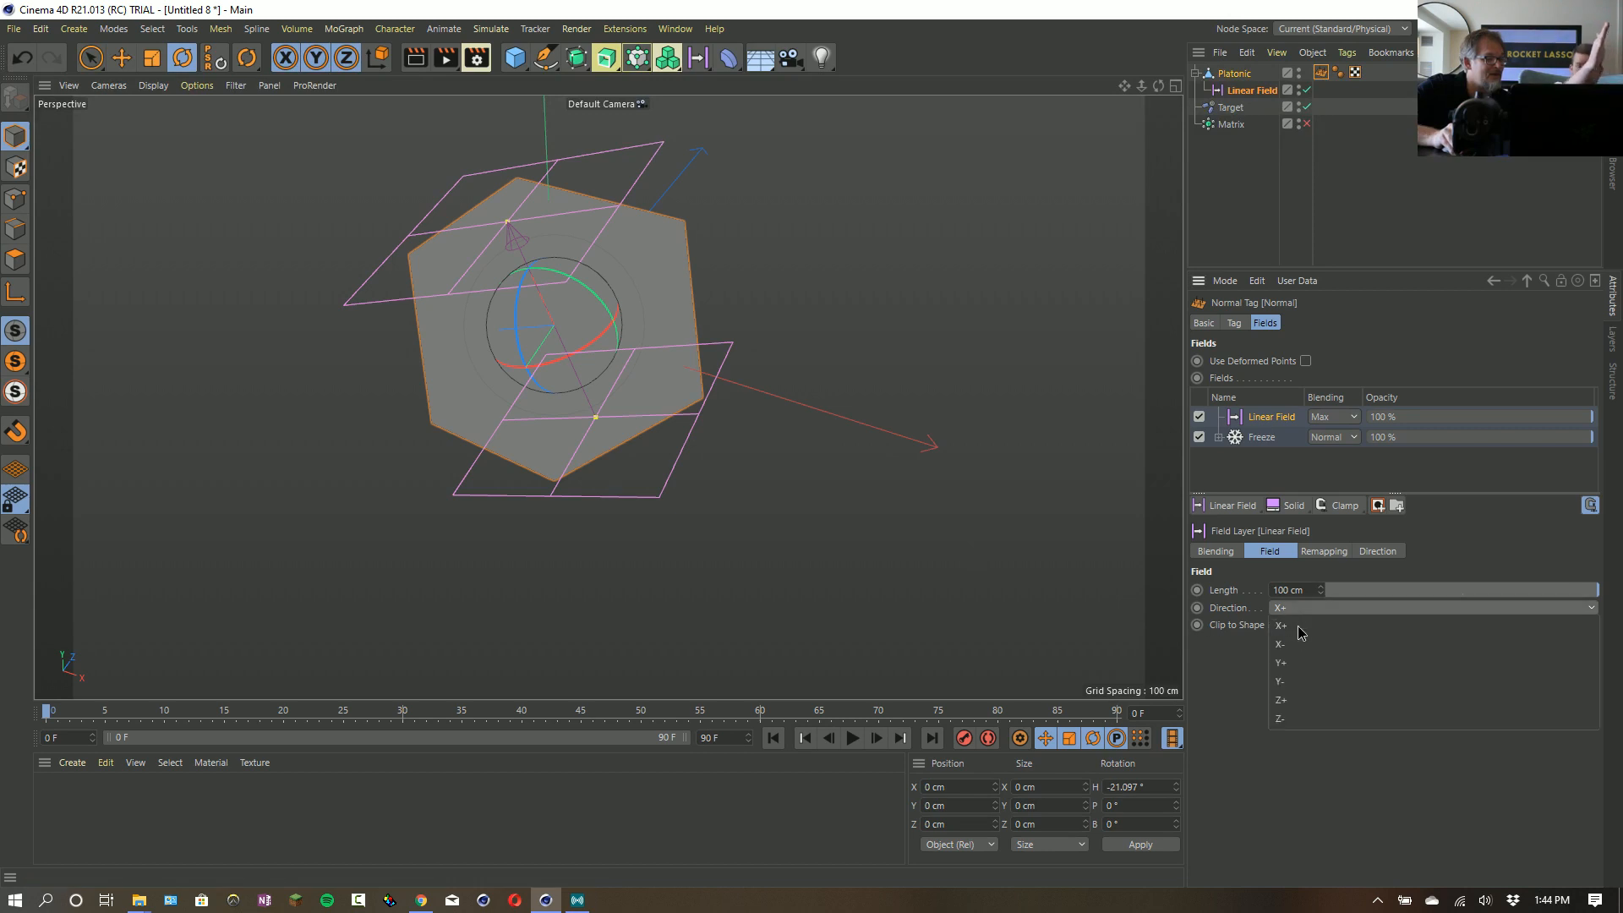
- Add a Spherical Field above the Linear Field in the Normal tag and set its blending to Add
{"action": "left_click", "coordinate": [1215, 506]}
{"action": "left_click", "coordinate": [1214, 559]}
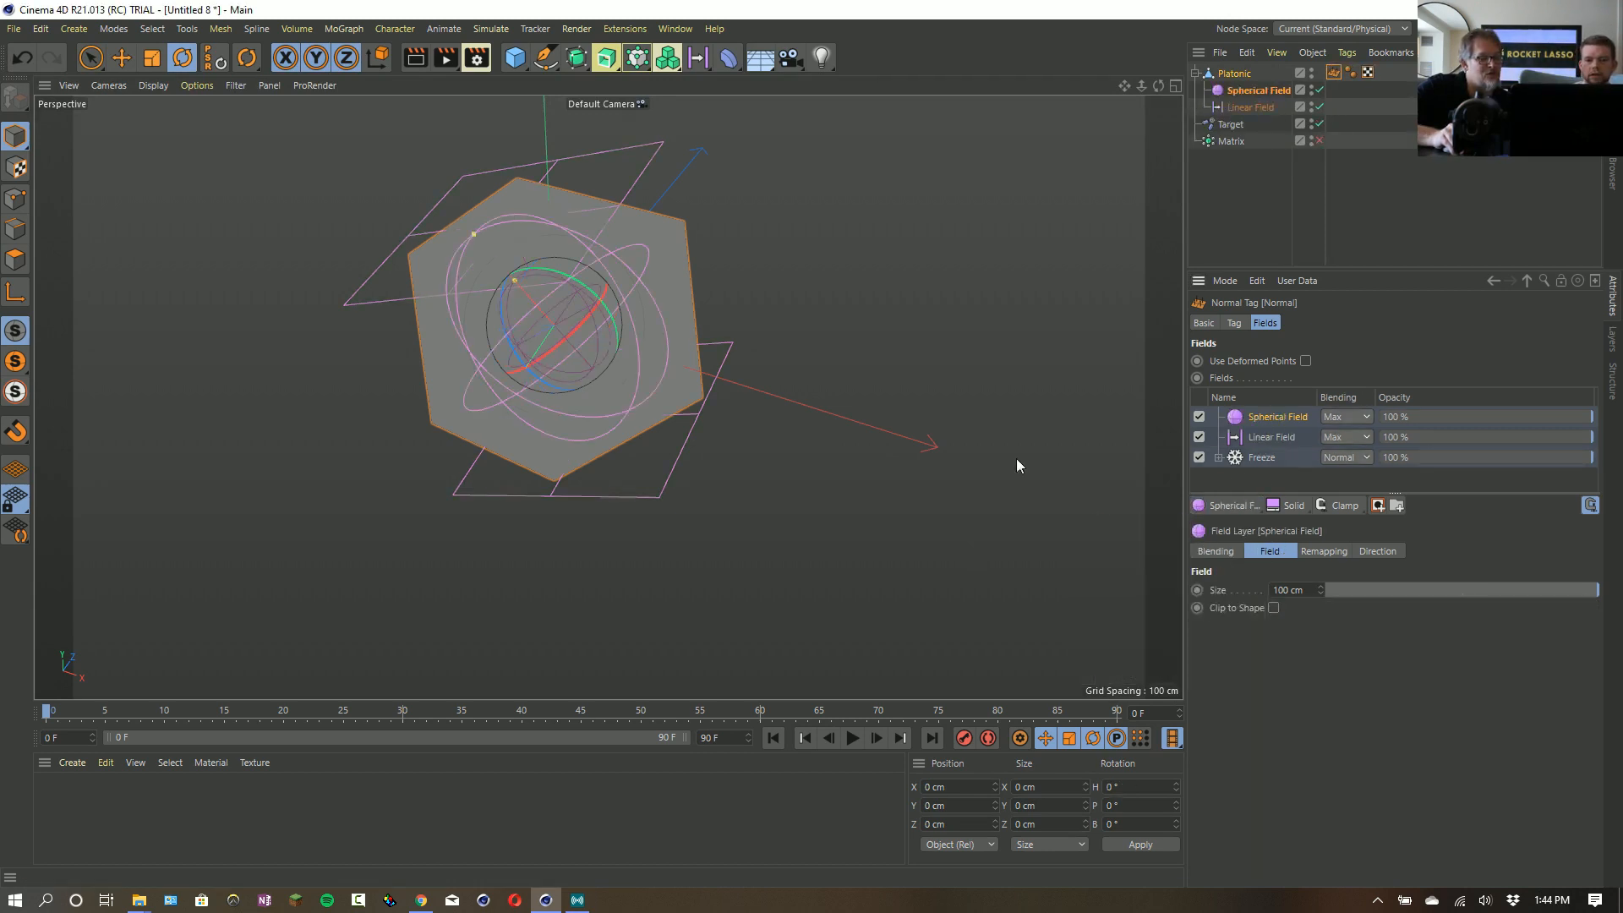
{"action": "left_click", "coordinate": [1344, 417]}
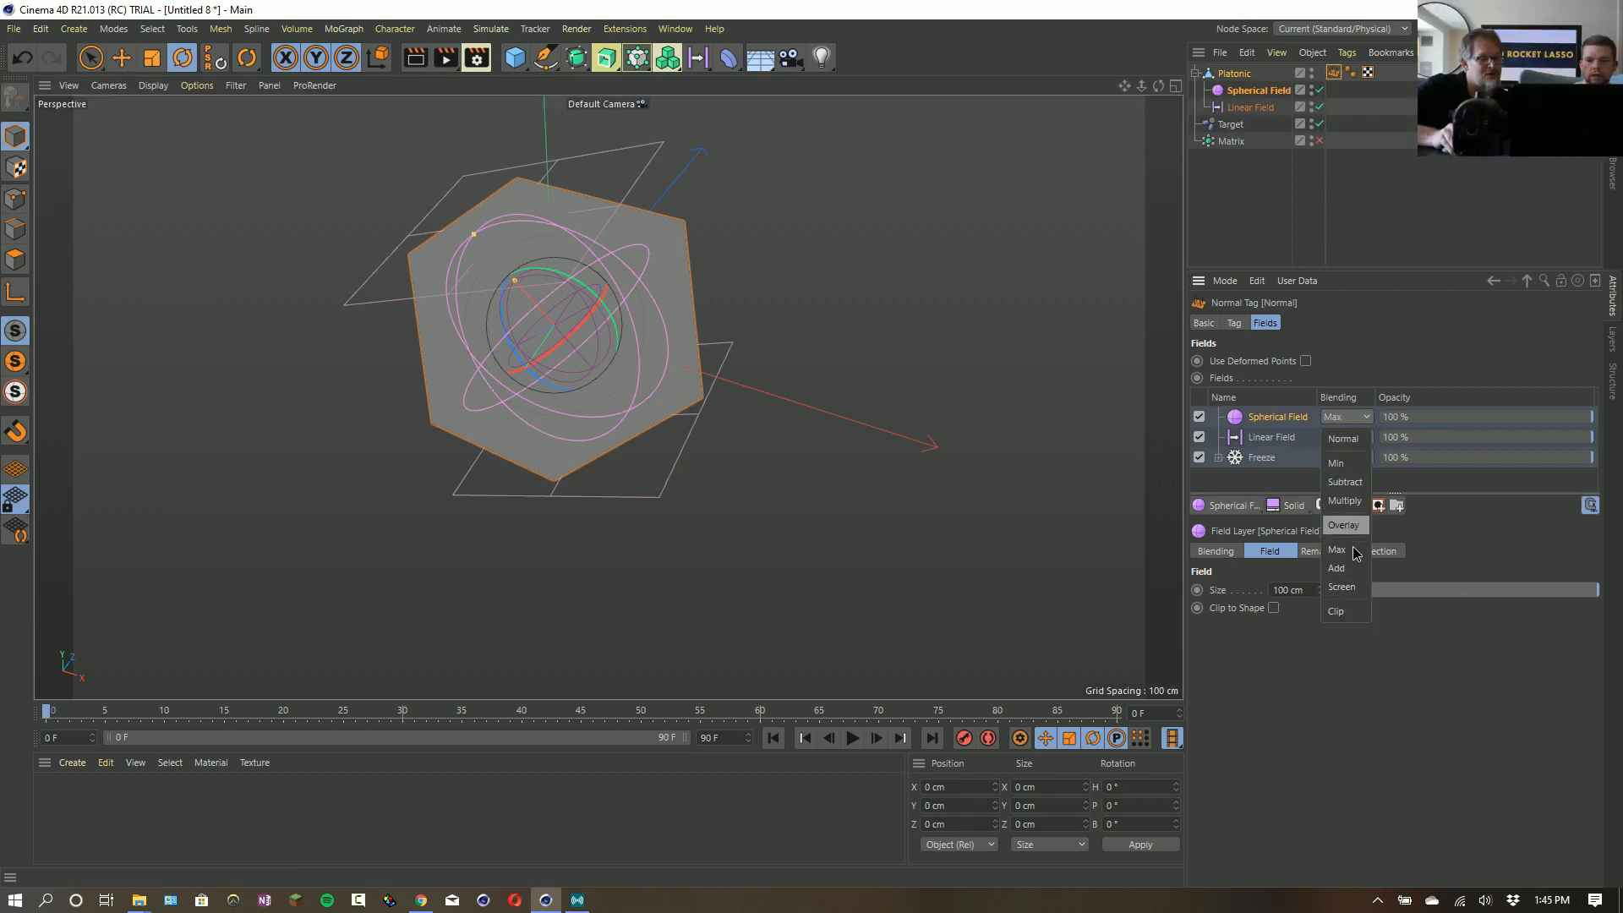
{"action": "left_click", "coordinate": [1344, 568]}
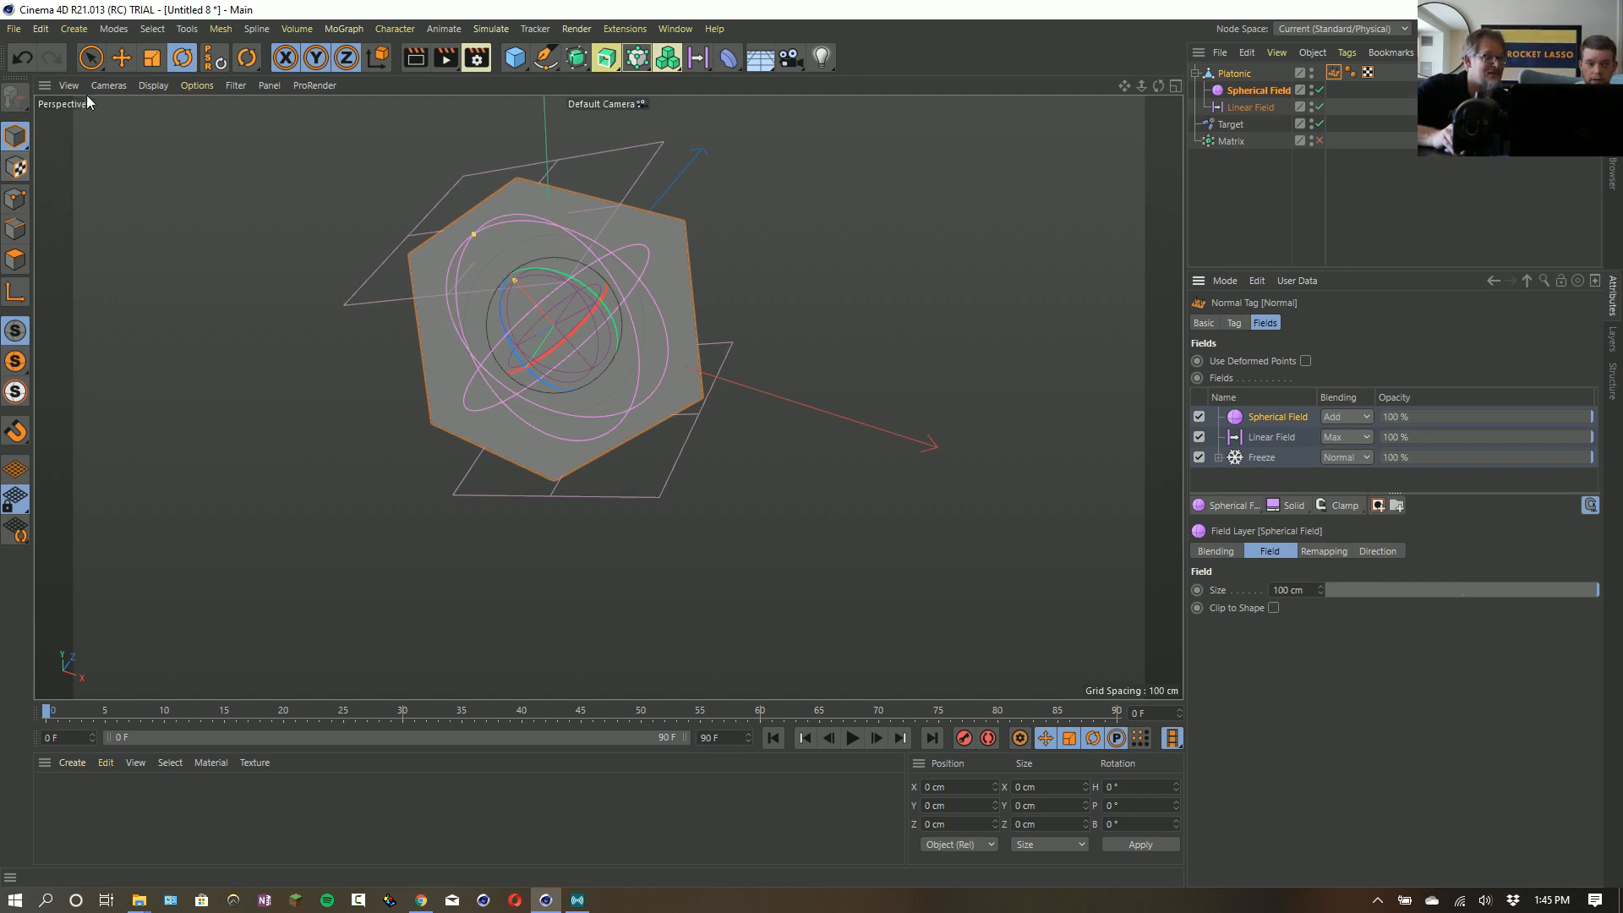
- Enlarge the Spherical Field to 277 cm and move it to about X -74, Y 26, Z 150 cm
{"action": "left_click", "coordinate": [109, 63]}
{"action": "left_click_drag", "start_coordinate": [536, 330], "coordinate": [455, 395]}
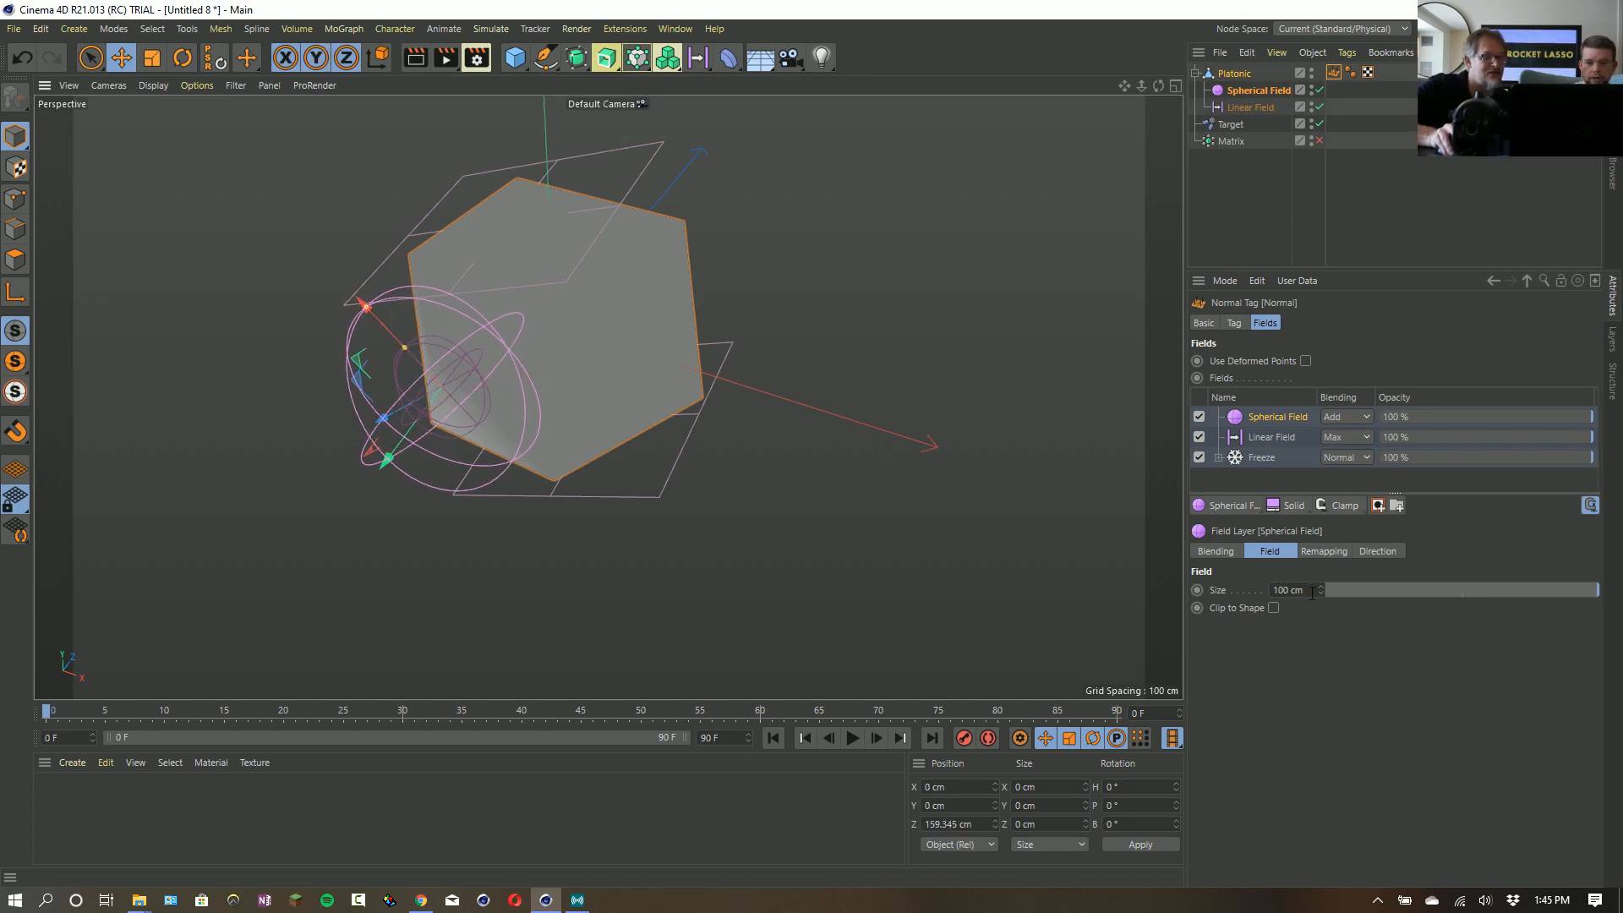
{"action": "left_click_drag", "start_coordinate": [1322, 591], "coordinate": [1322, 524]}
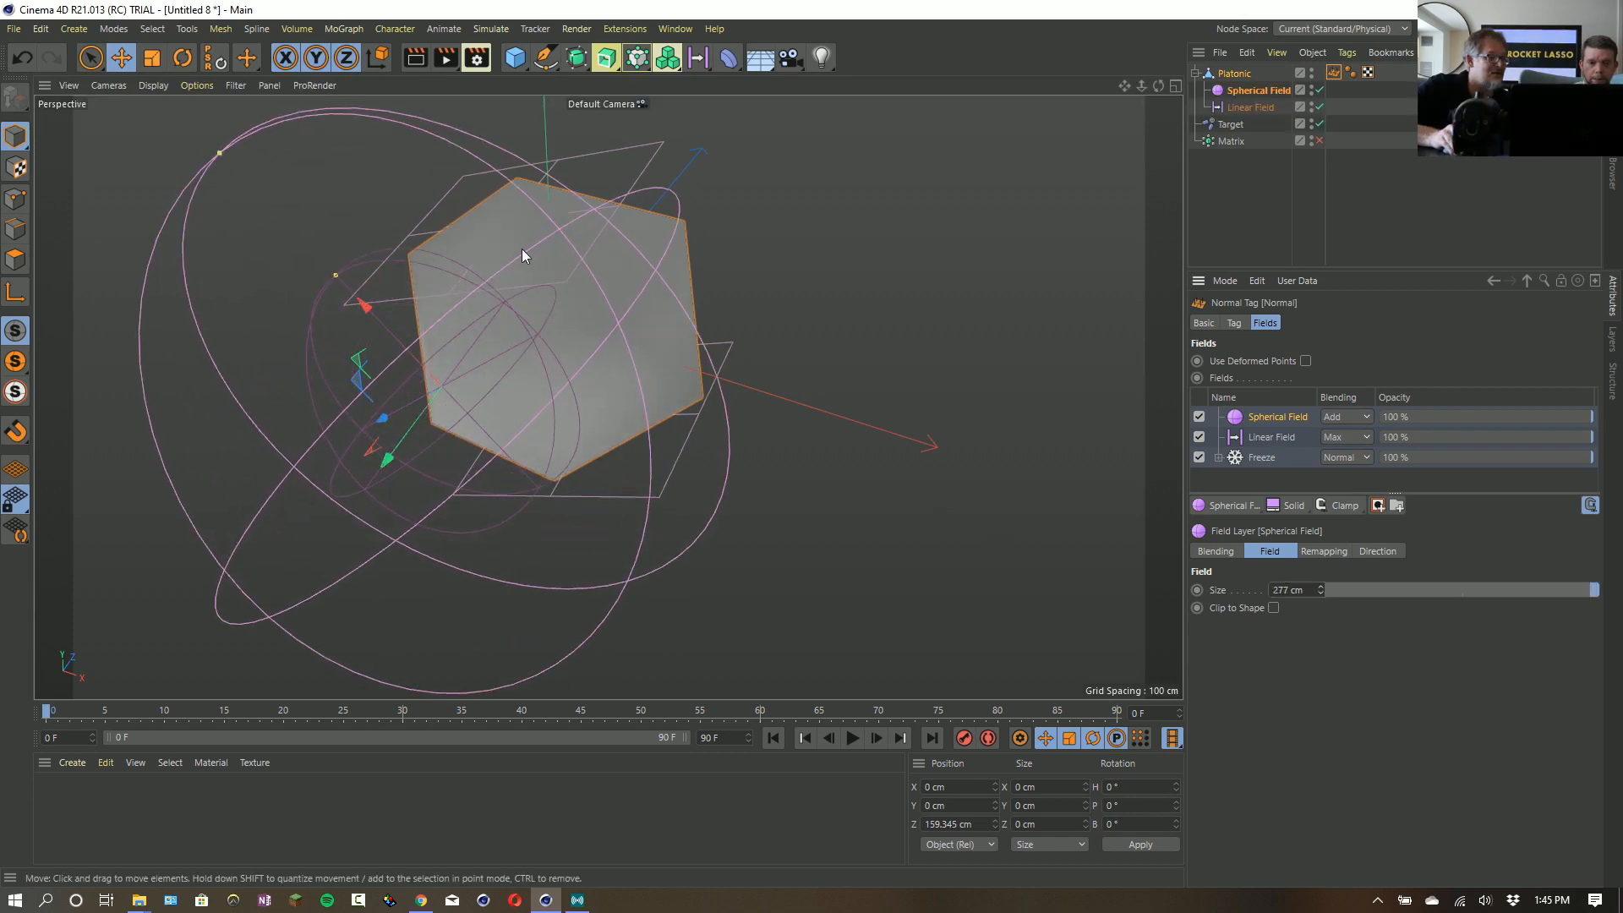
{"action": "left_click_drag", "start_coordinate": [449, 272], "coordinate": [498, 387]}
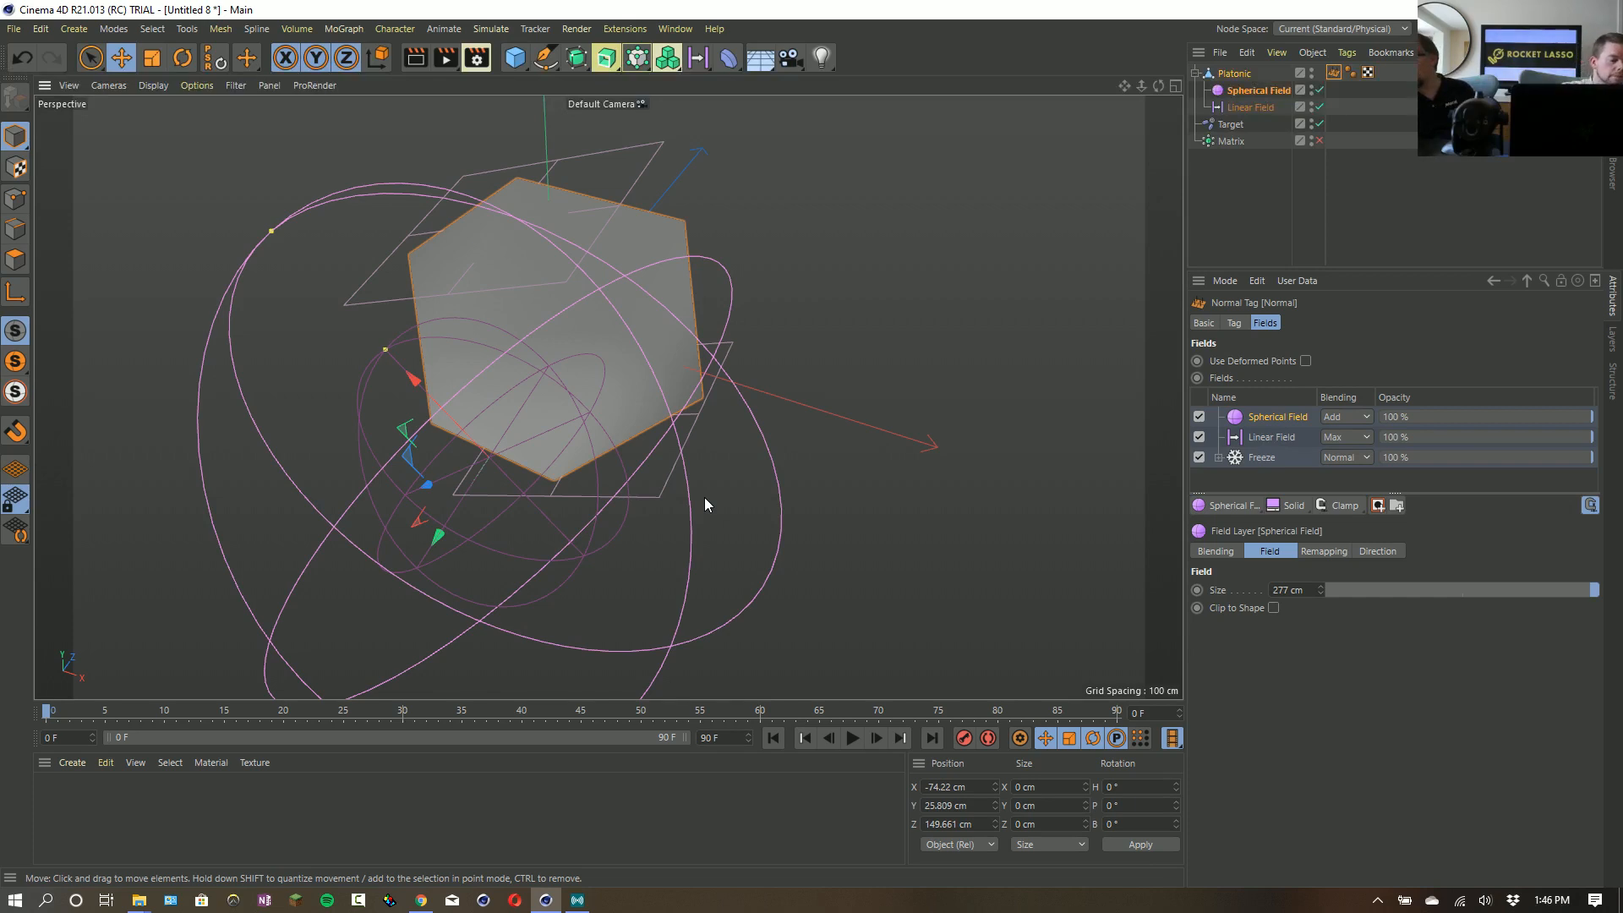
- Switch to the live streaming application and change the broadcast scene to Full Cam
{"action": "key", "text": "alt+Tab"}
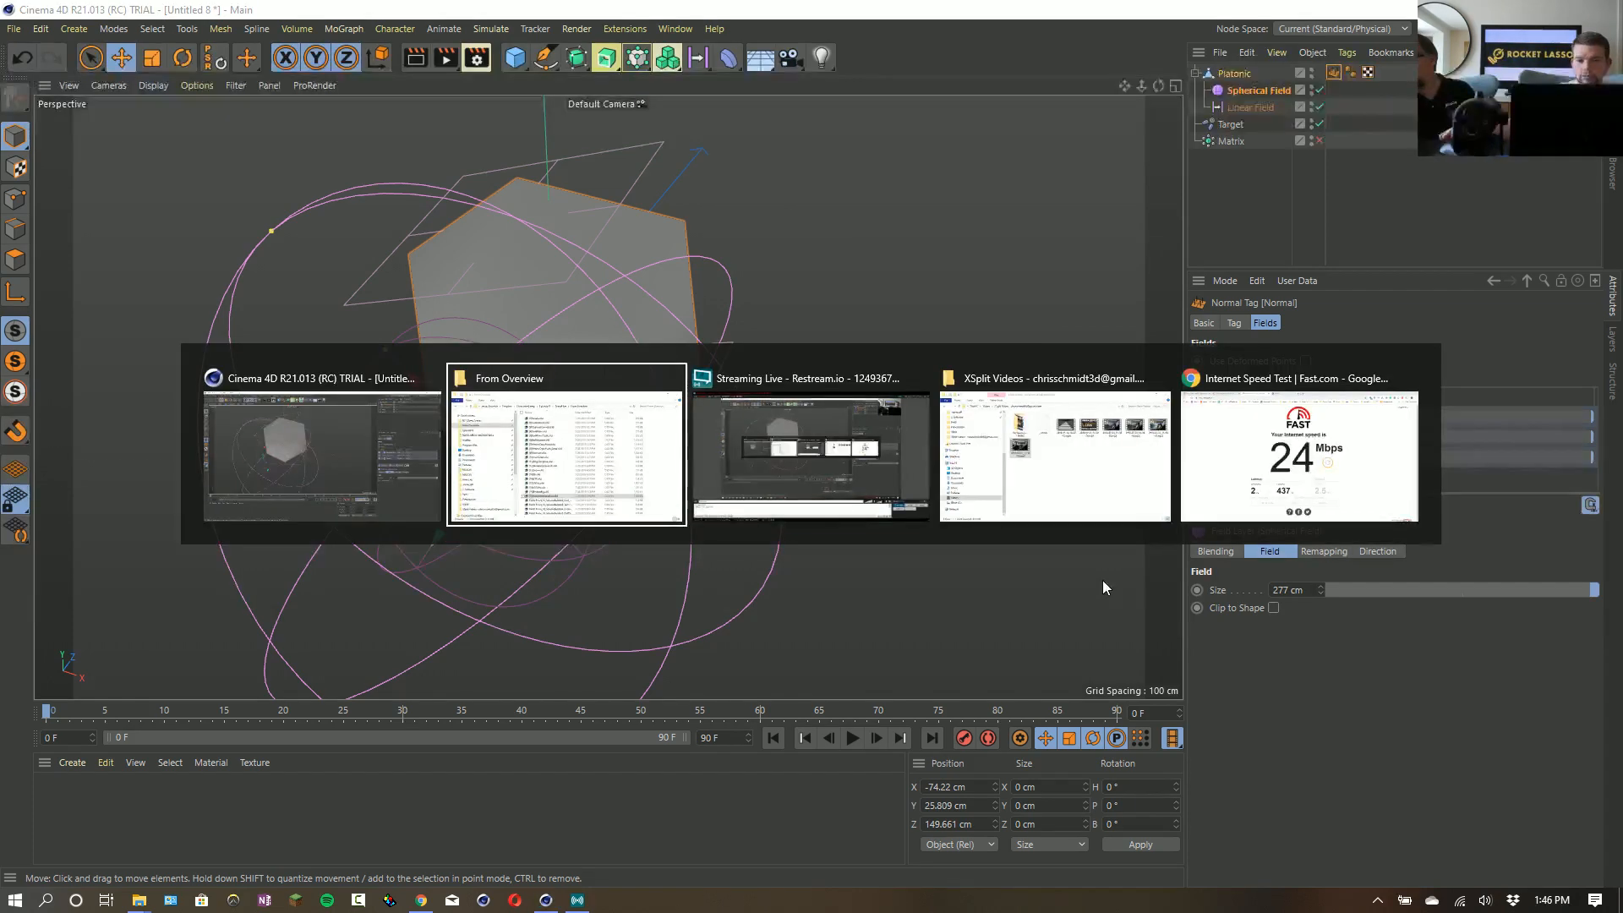
{"action": "left_click", "coordinate": [795, 454]}
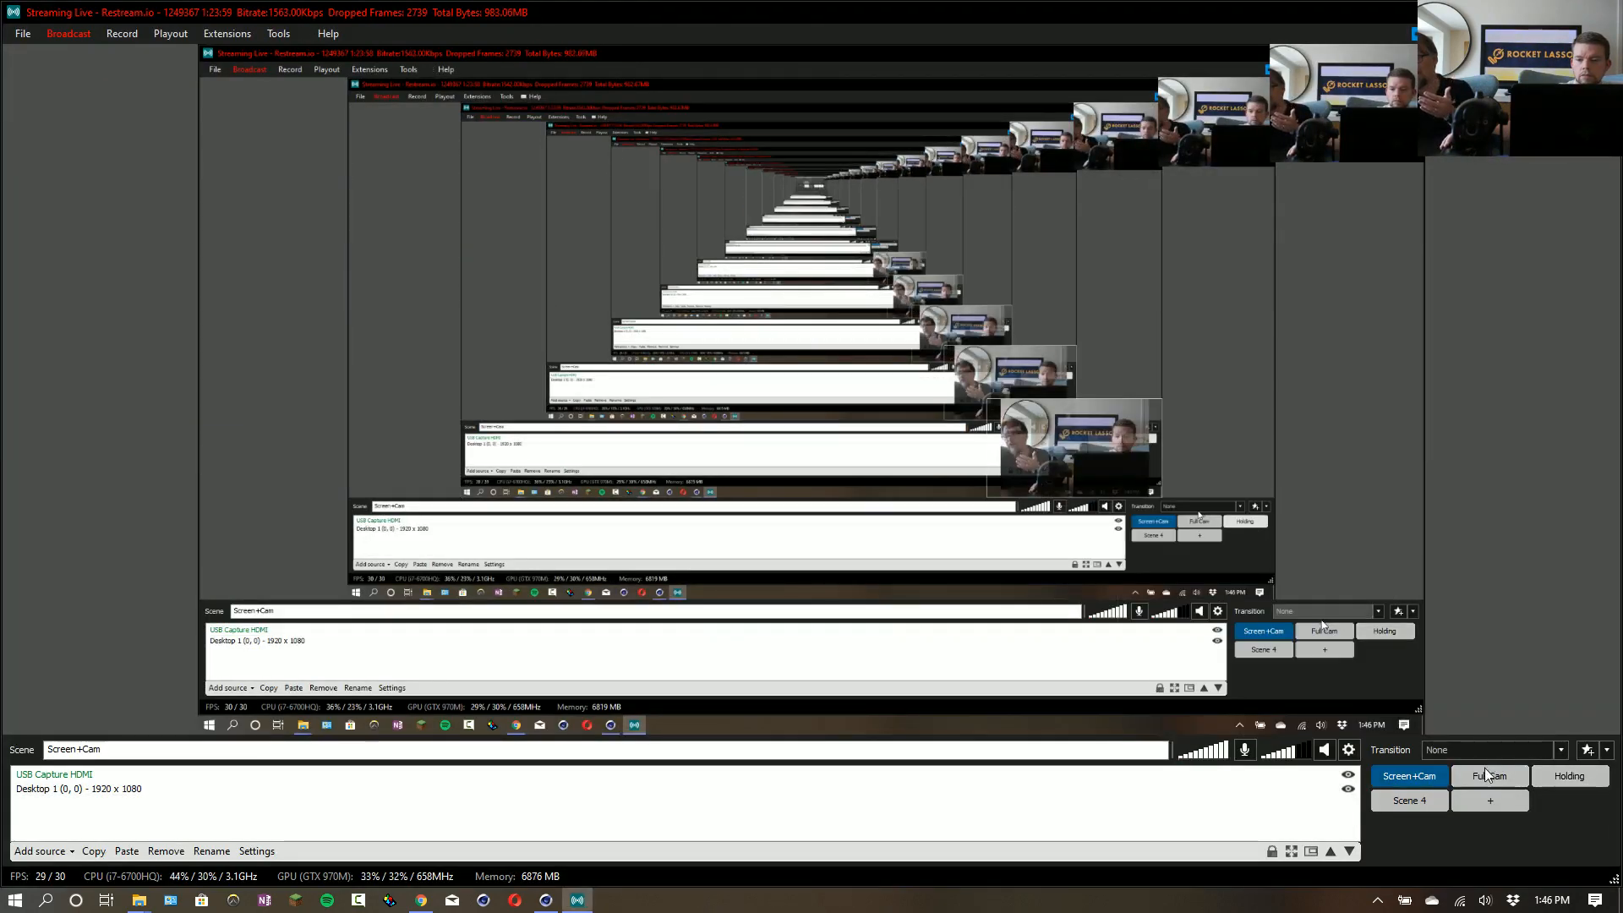
{"action": "left_click", "coordinate": [1488, 776]}
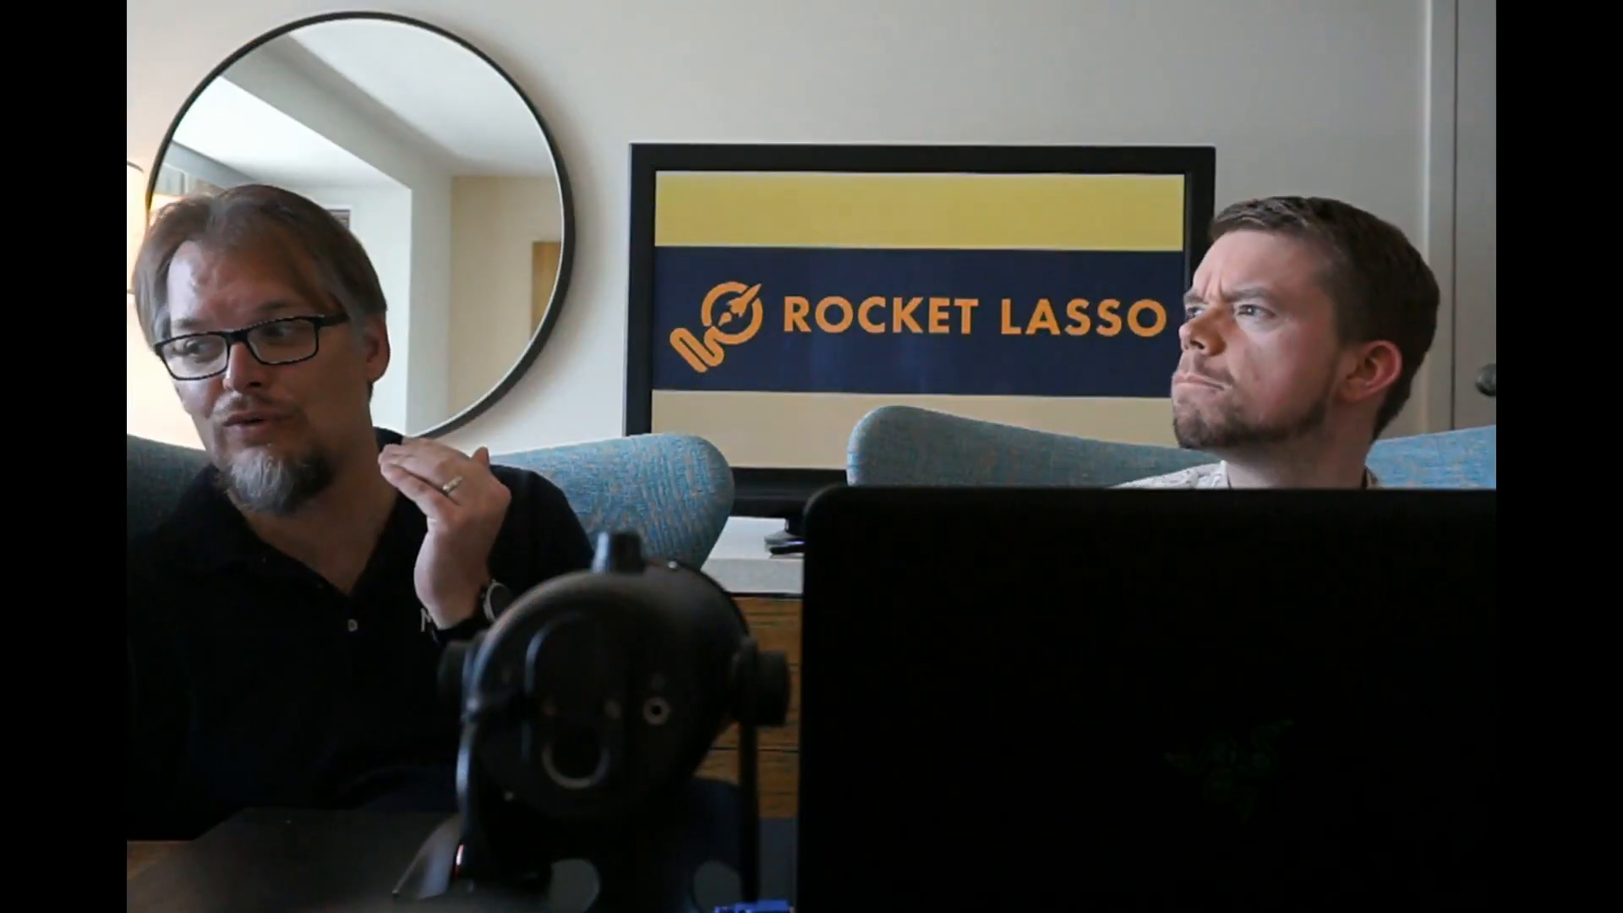